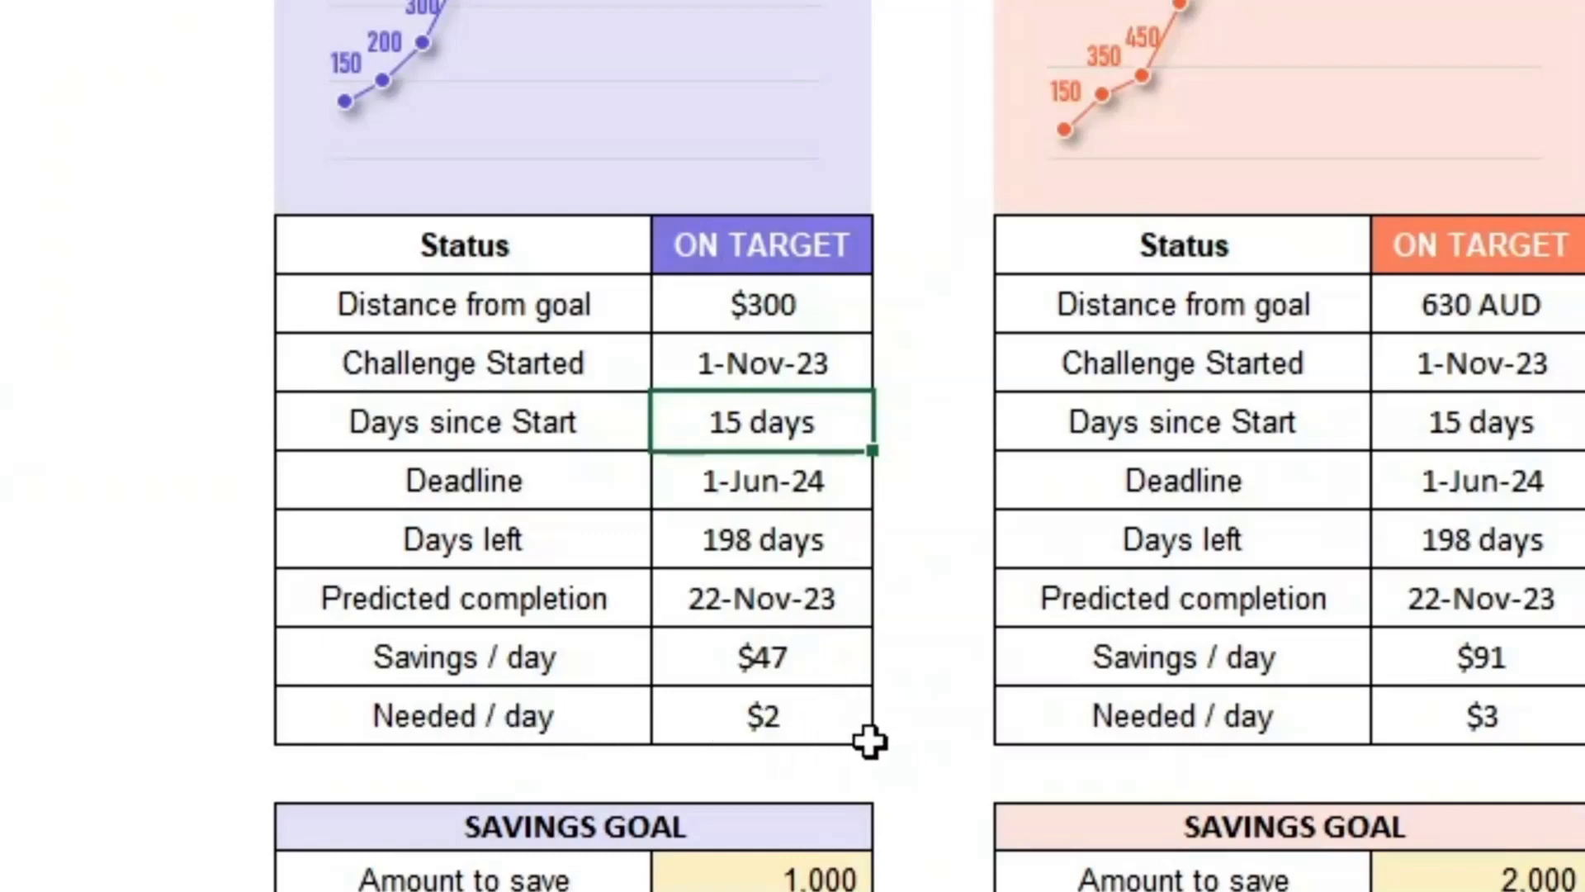
# Step: Examine the basketball tracker's status table, savings goal settings and charts
pyautogui.click(921, 671)
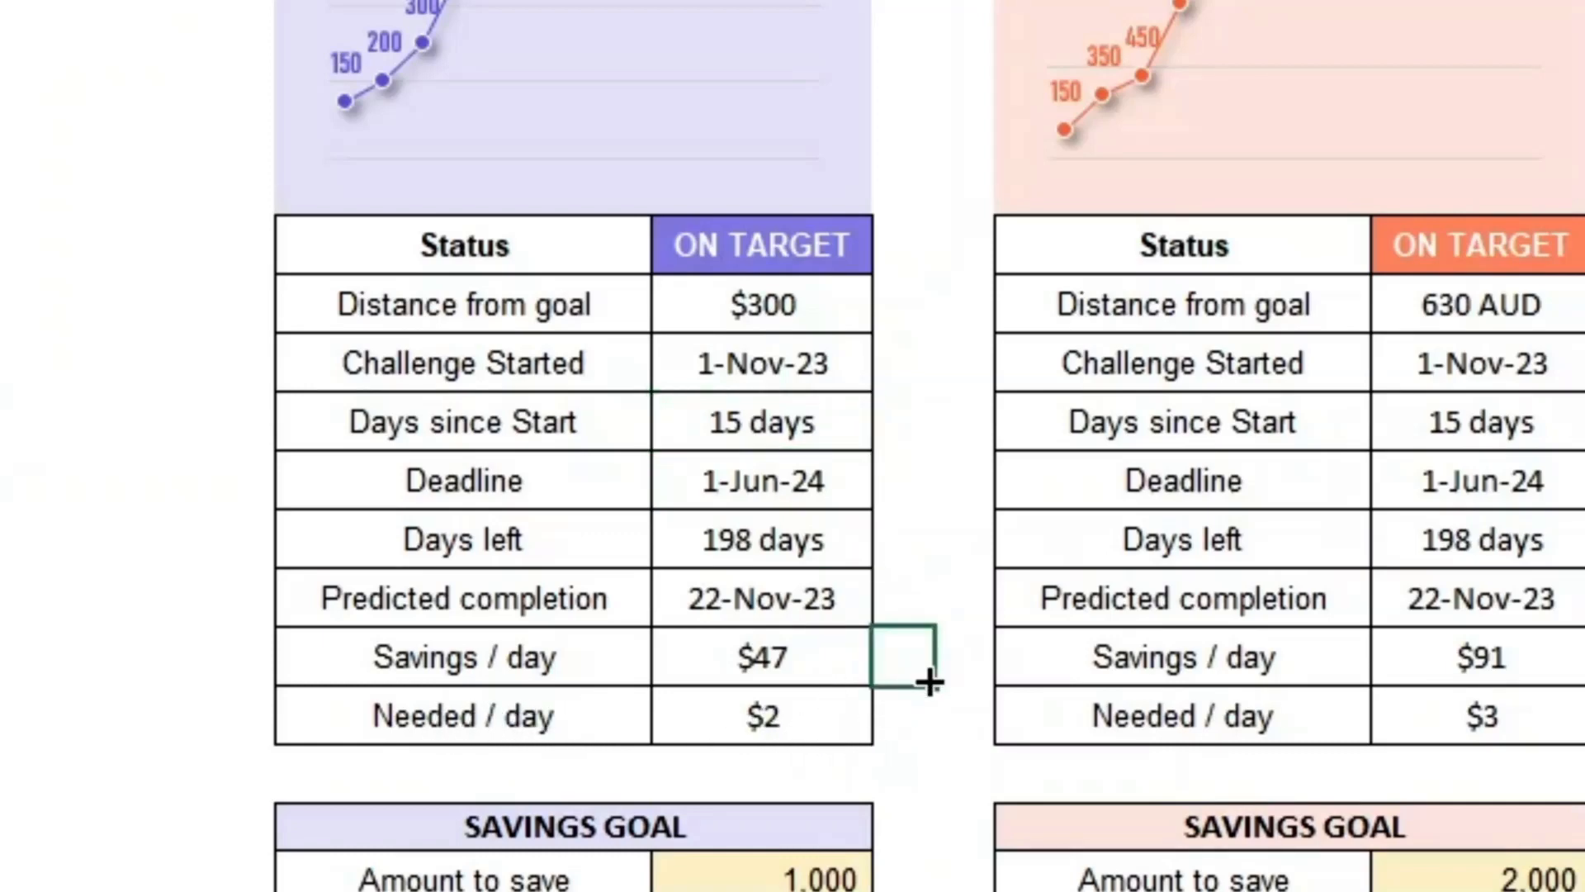
pyautogui.scroll(-3, 928, 601)
pyautogui.scroll(-2, 935, 589)
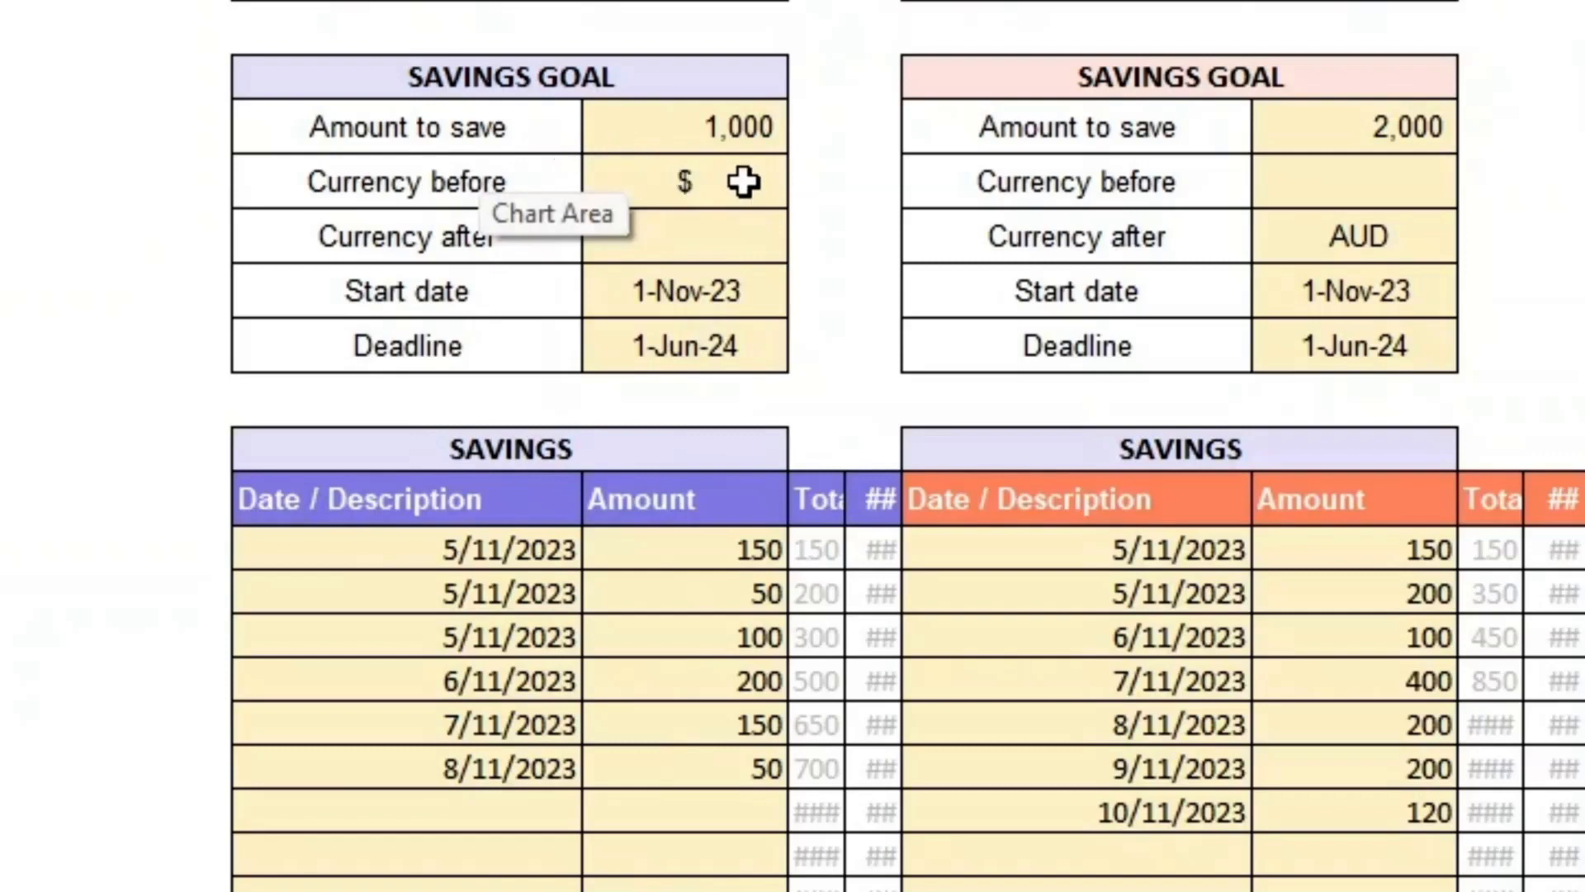
pyautogui.click(686, 398)
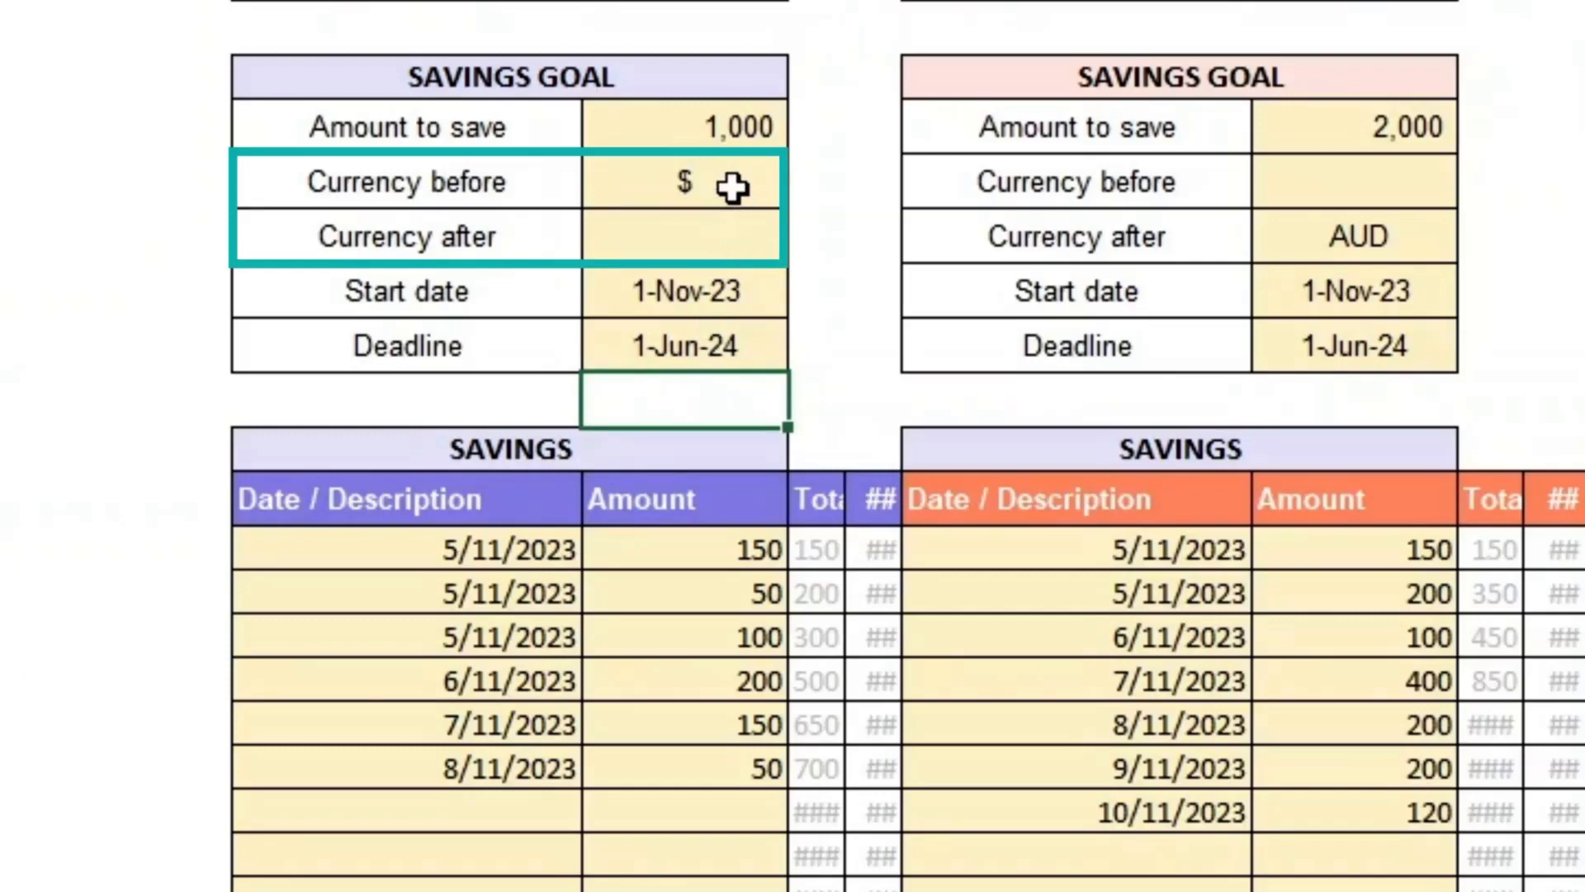
pyautogui.click(722, 128)
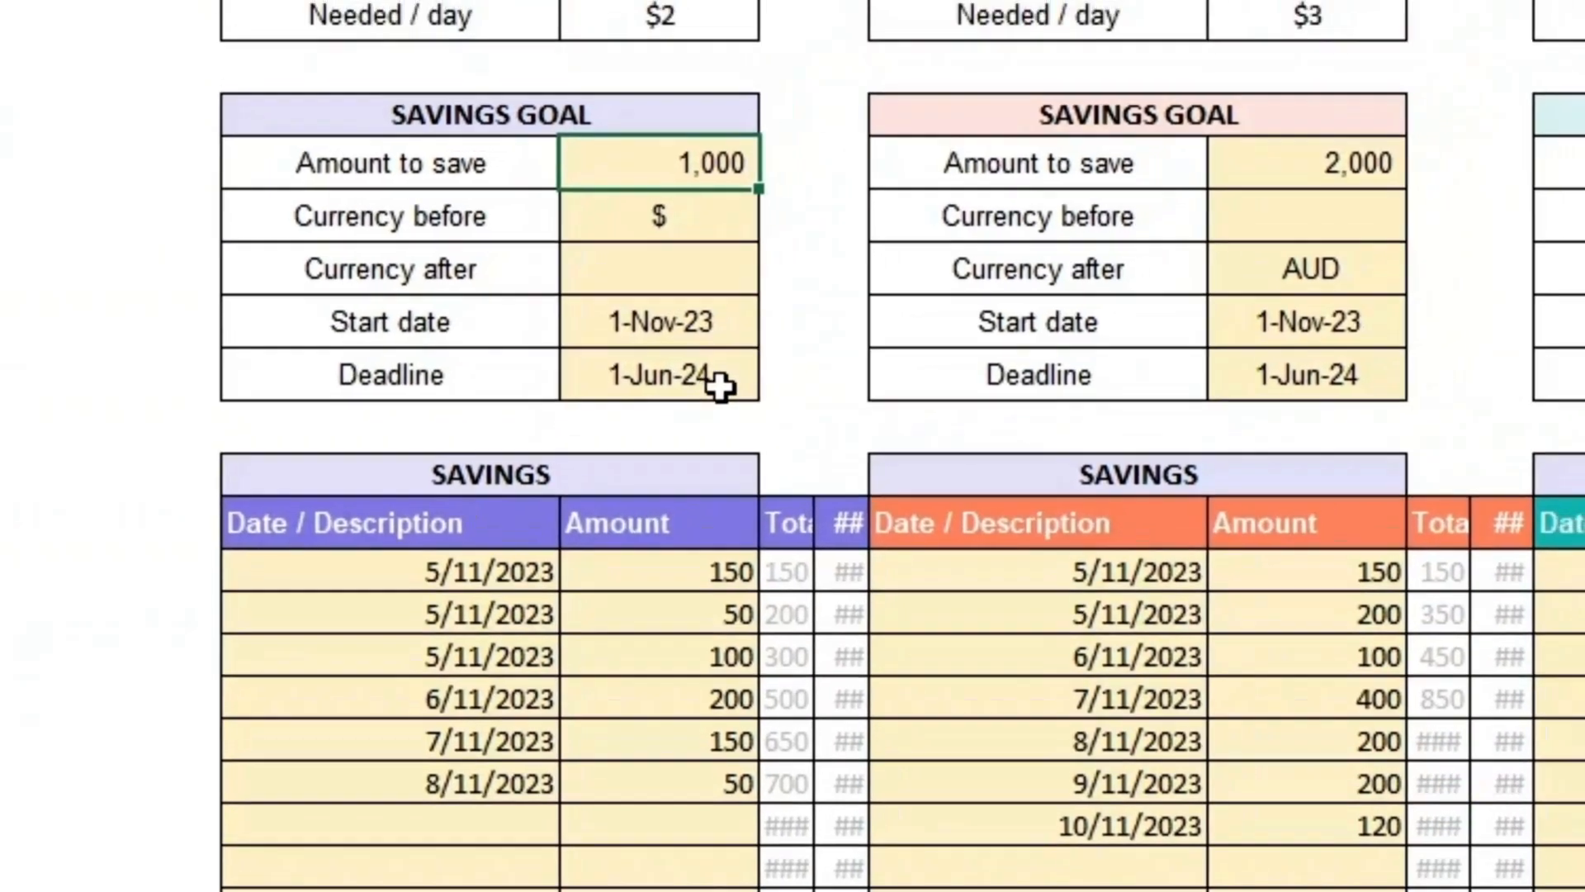
pyautogui.click(814, 355)
pyautogui.scroll(6, 838, 343)
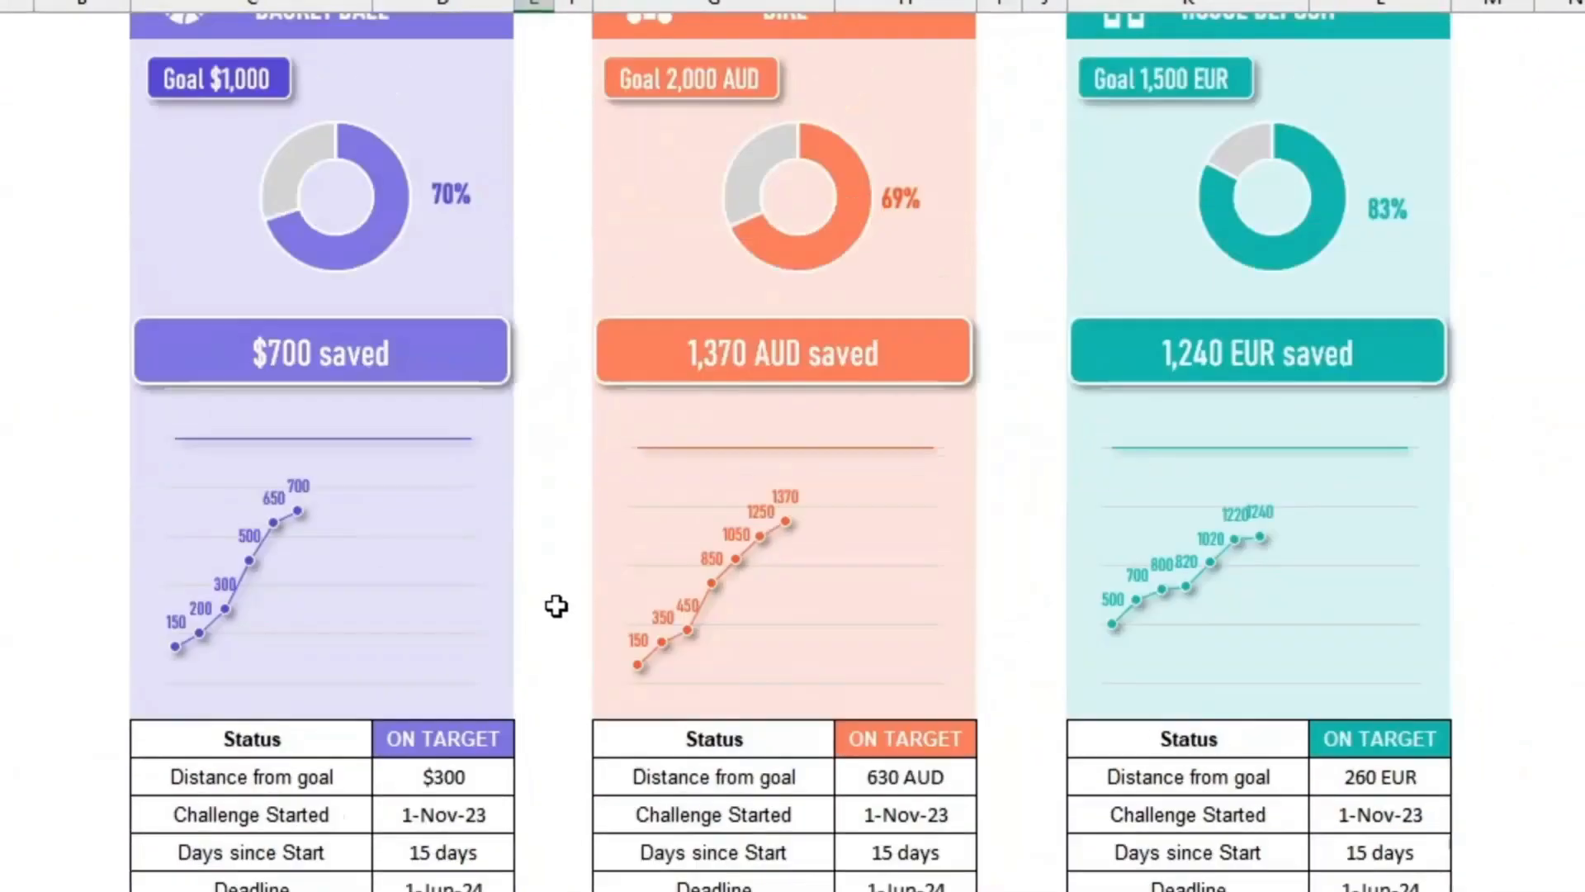
pyautogui.scroll(1, 556, 606)
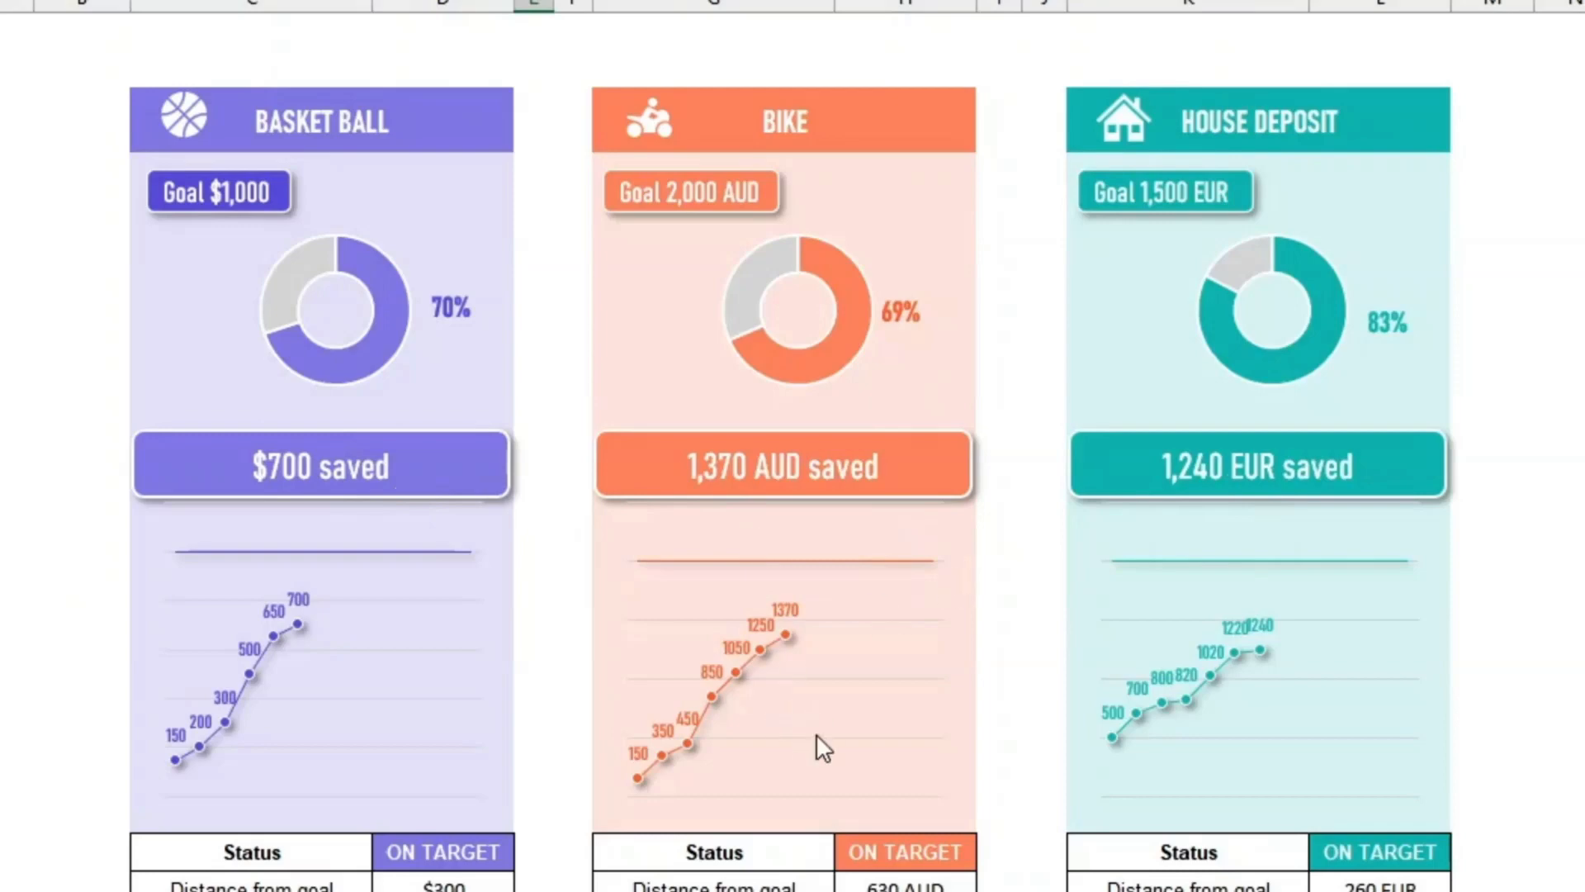
pyautogui.scroll(-6, 816, 735)
# Step: Set the basketball goal's currency after to USD
pyautogui.click(459, 634)
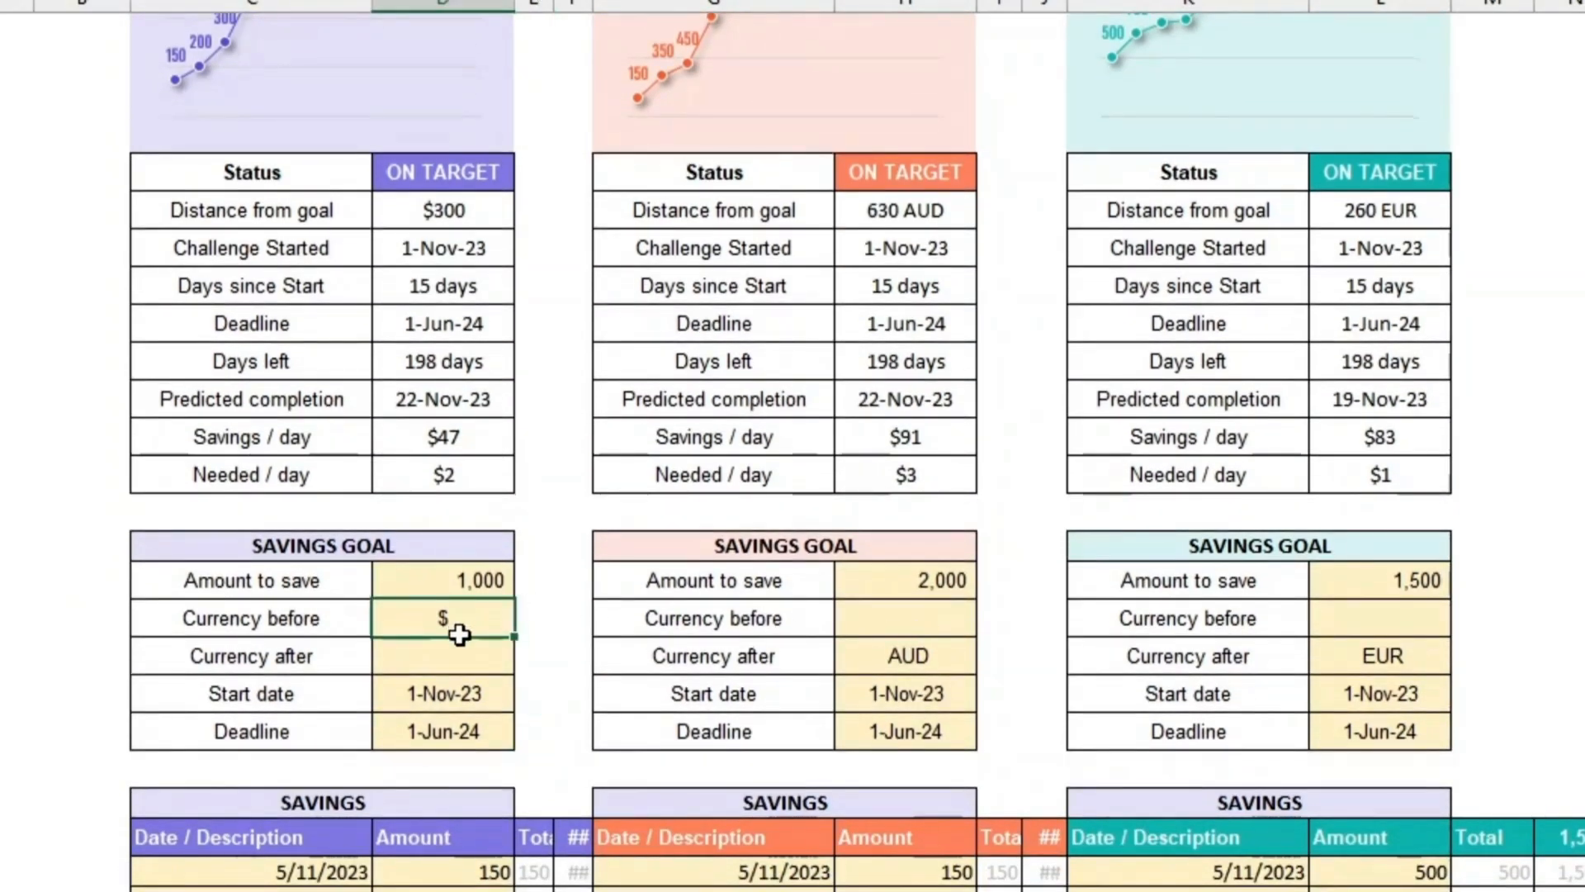
pyautogui.moveTo(459, 634); pyautogui.dragTo(455, 654)
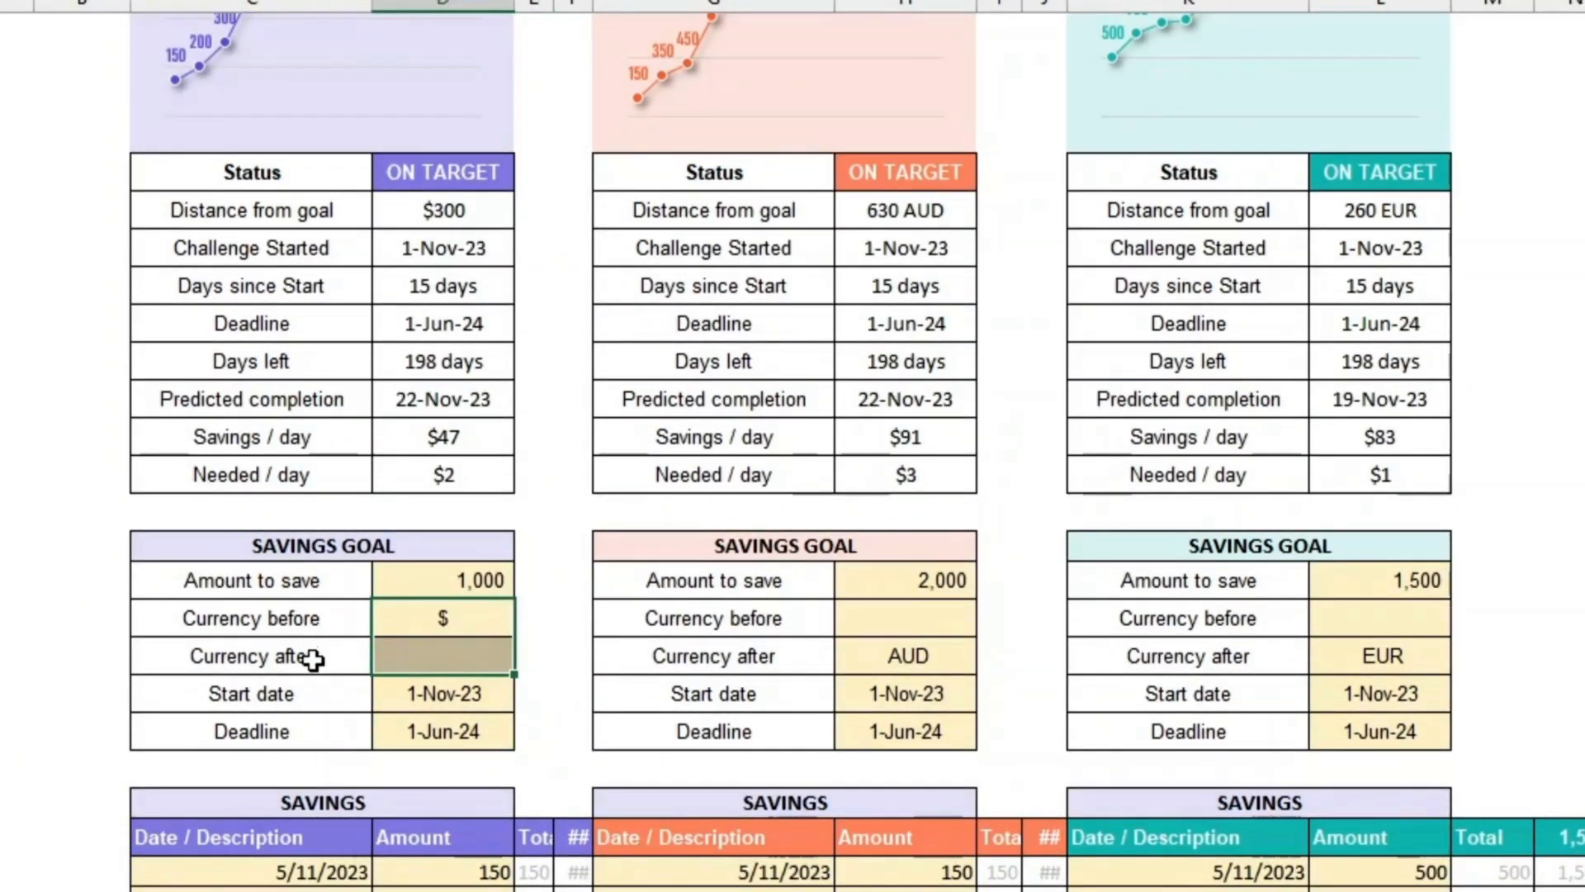
pyautogui.click(312, 655)
pyautogui.click(455, 654)
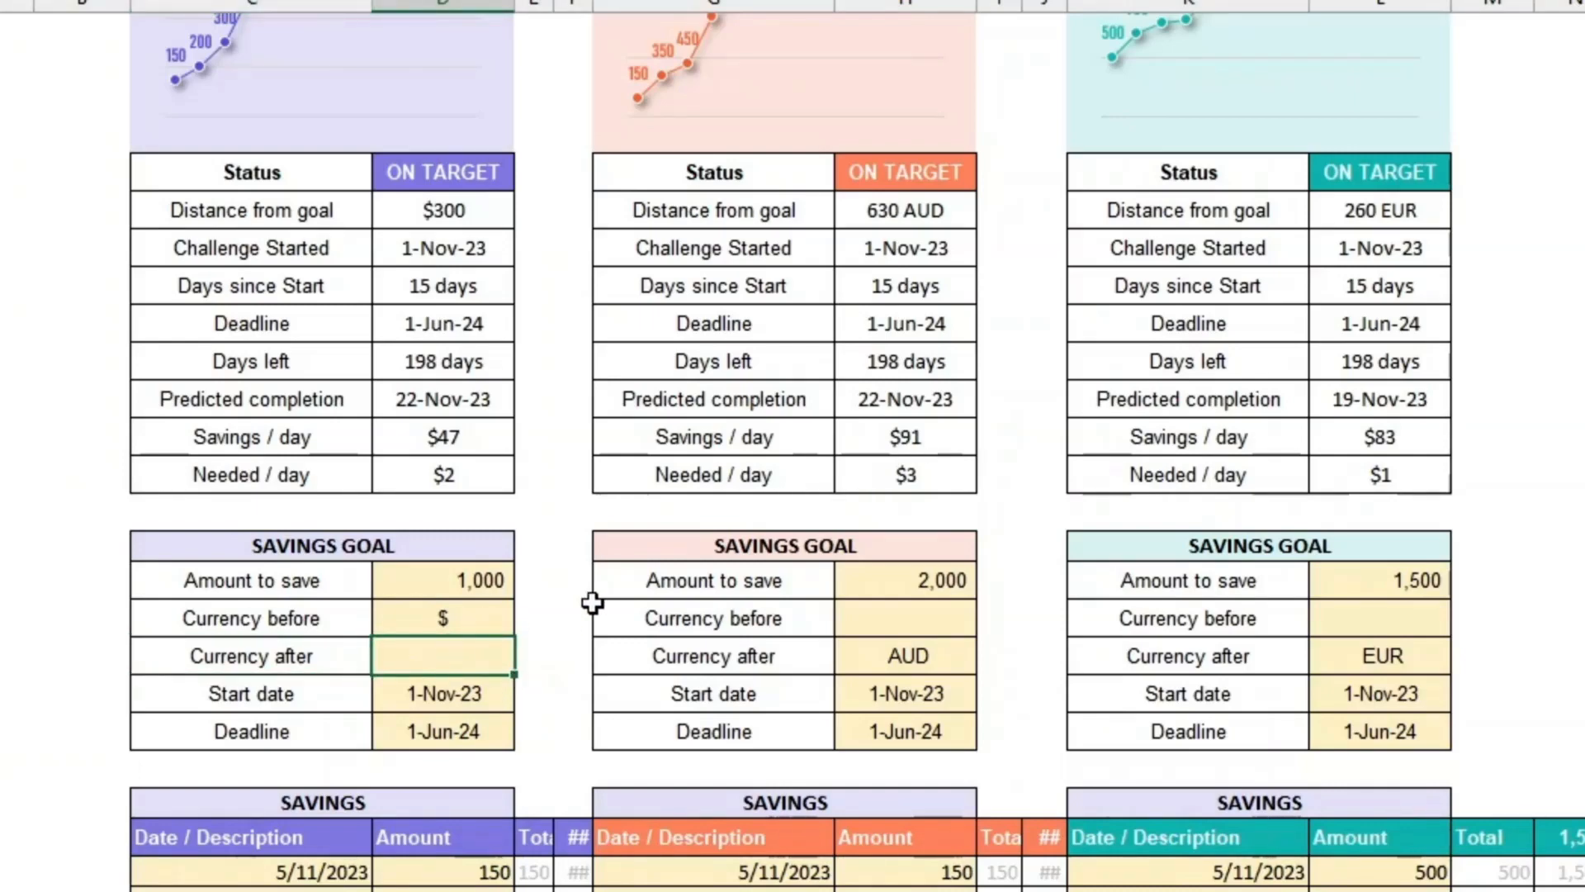
pyautogui.write('USD')
pyautogui.press('Return')
# Step: Clear the USD entry from the basketball goal's currency after cell
pyautogui.scroll(6, 592, 602)
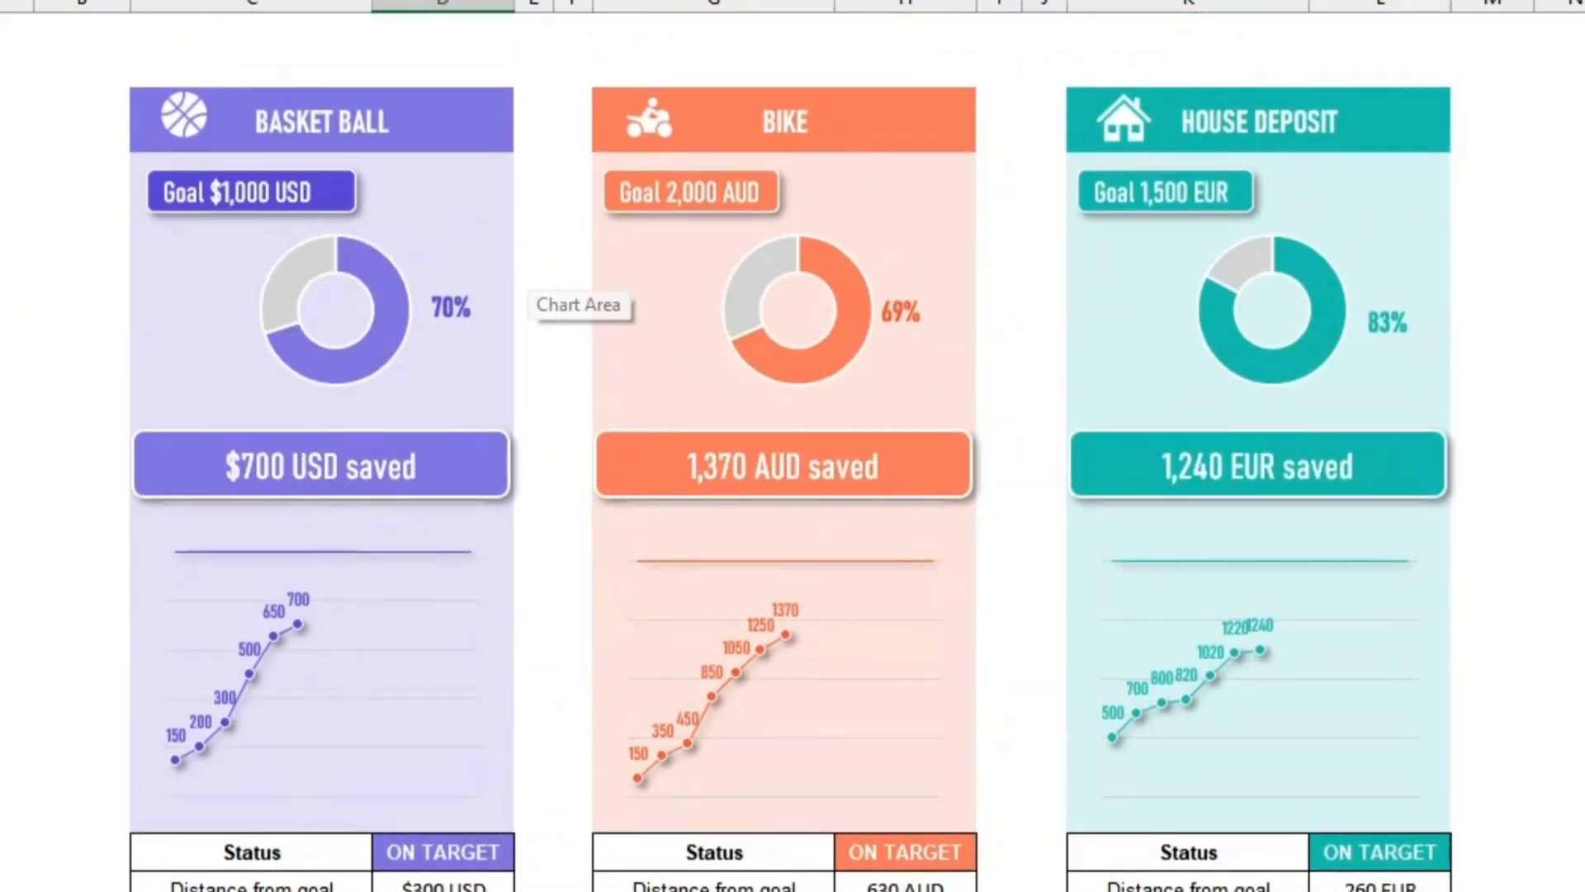
pyautogui.click(314, 891)
pyautogui.scroll(-5, 330, 888)
pyautogui.click(426, 769)
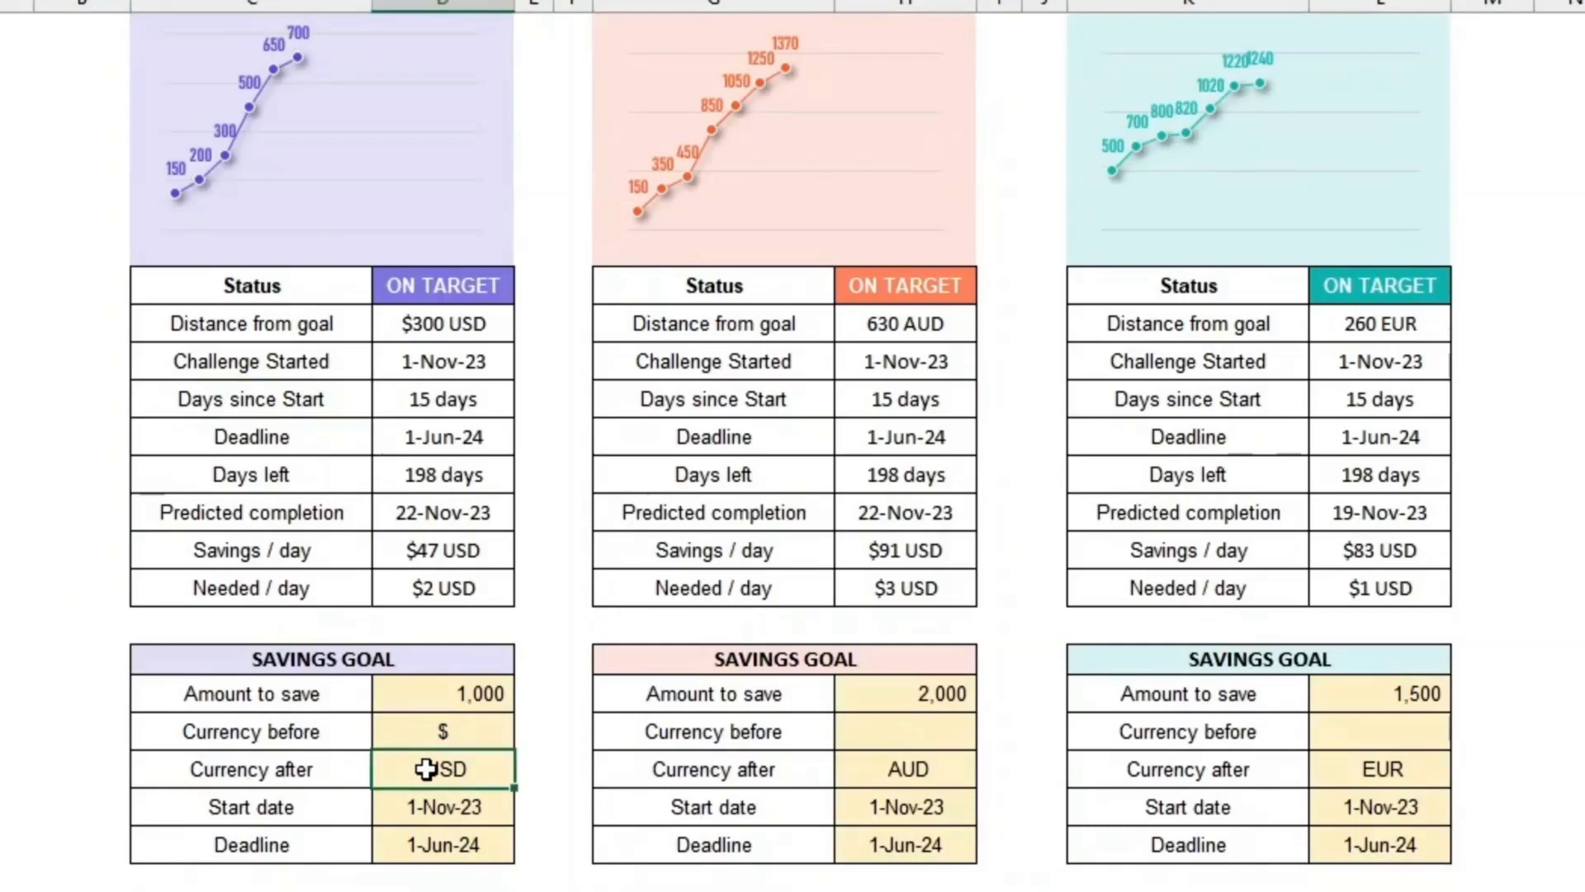
pyautogui.press('Delete')
# Step: Select the basketball savings dates and amounts to review the savings entry columns
pyautogui.scroll(-4, 426, 768)
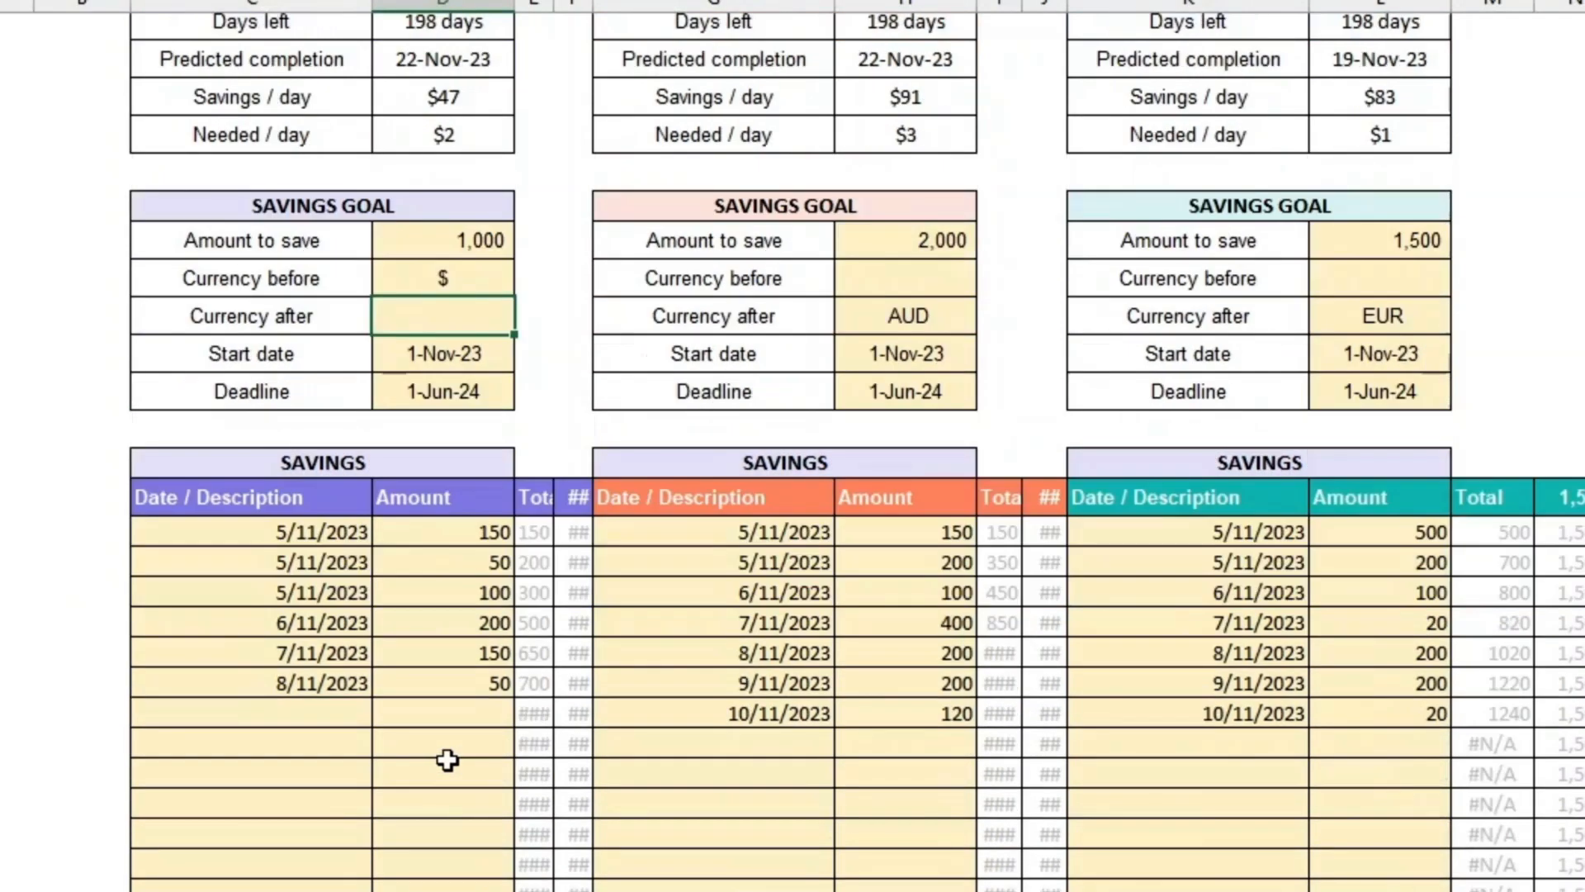
pyautogui.click(311, 529)
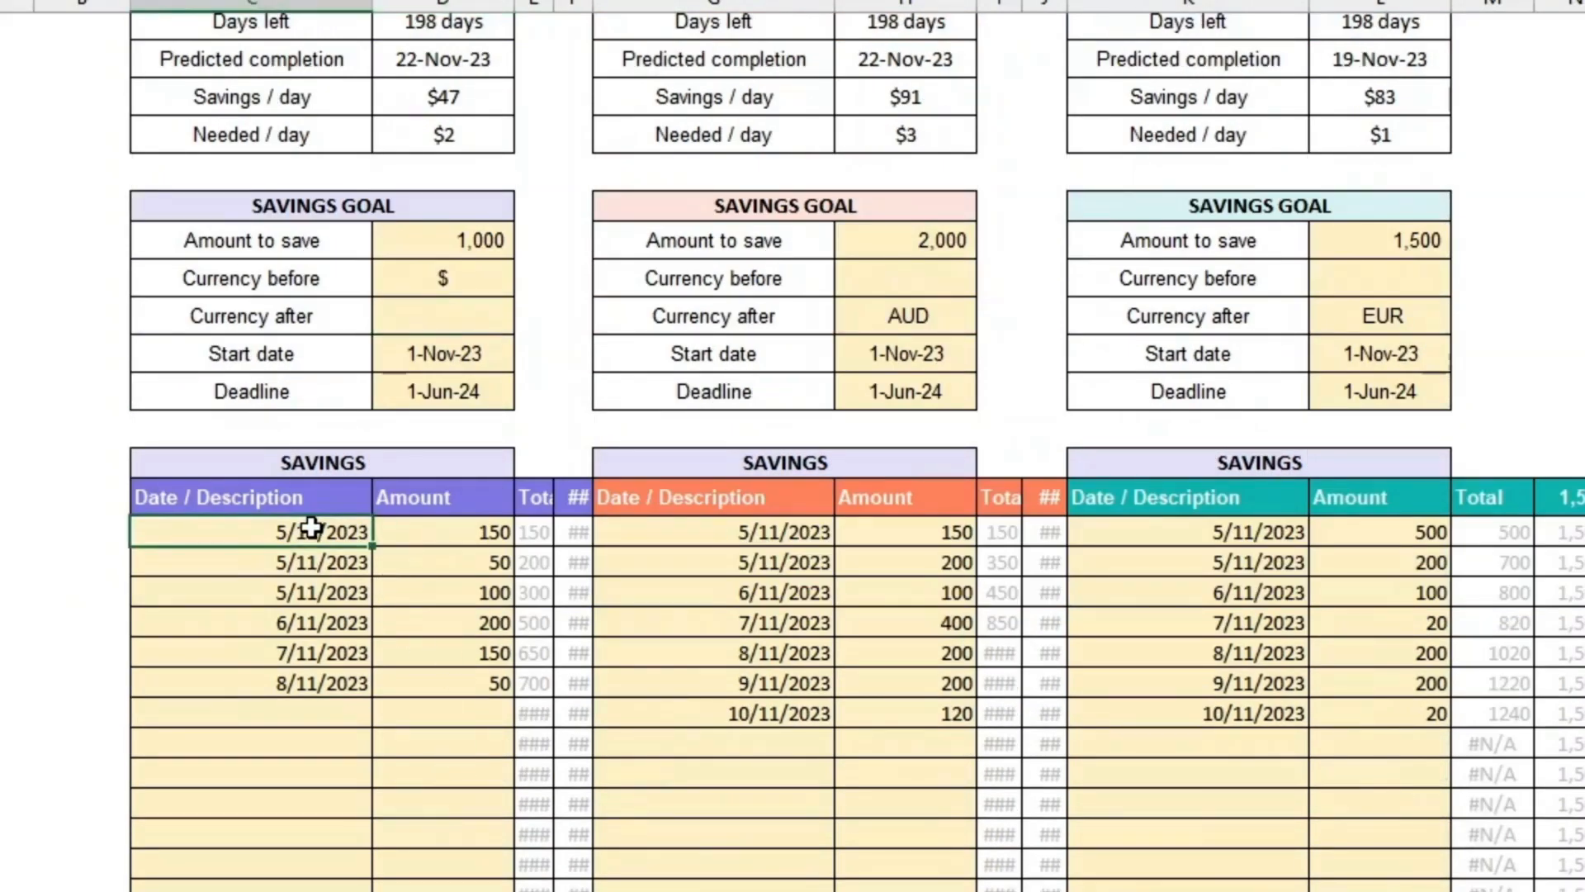
pyautogui.moveTo(310, 528); pyautogui.dragTo(345, 682)
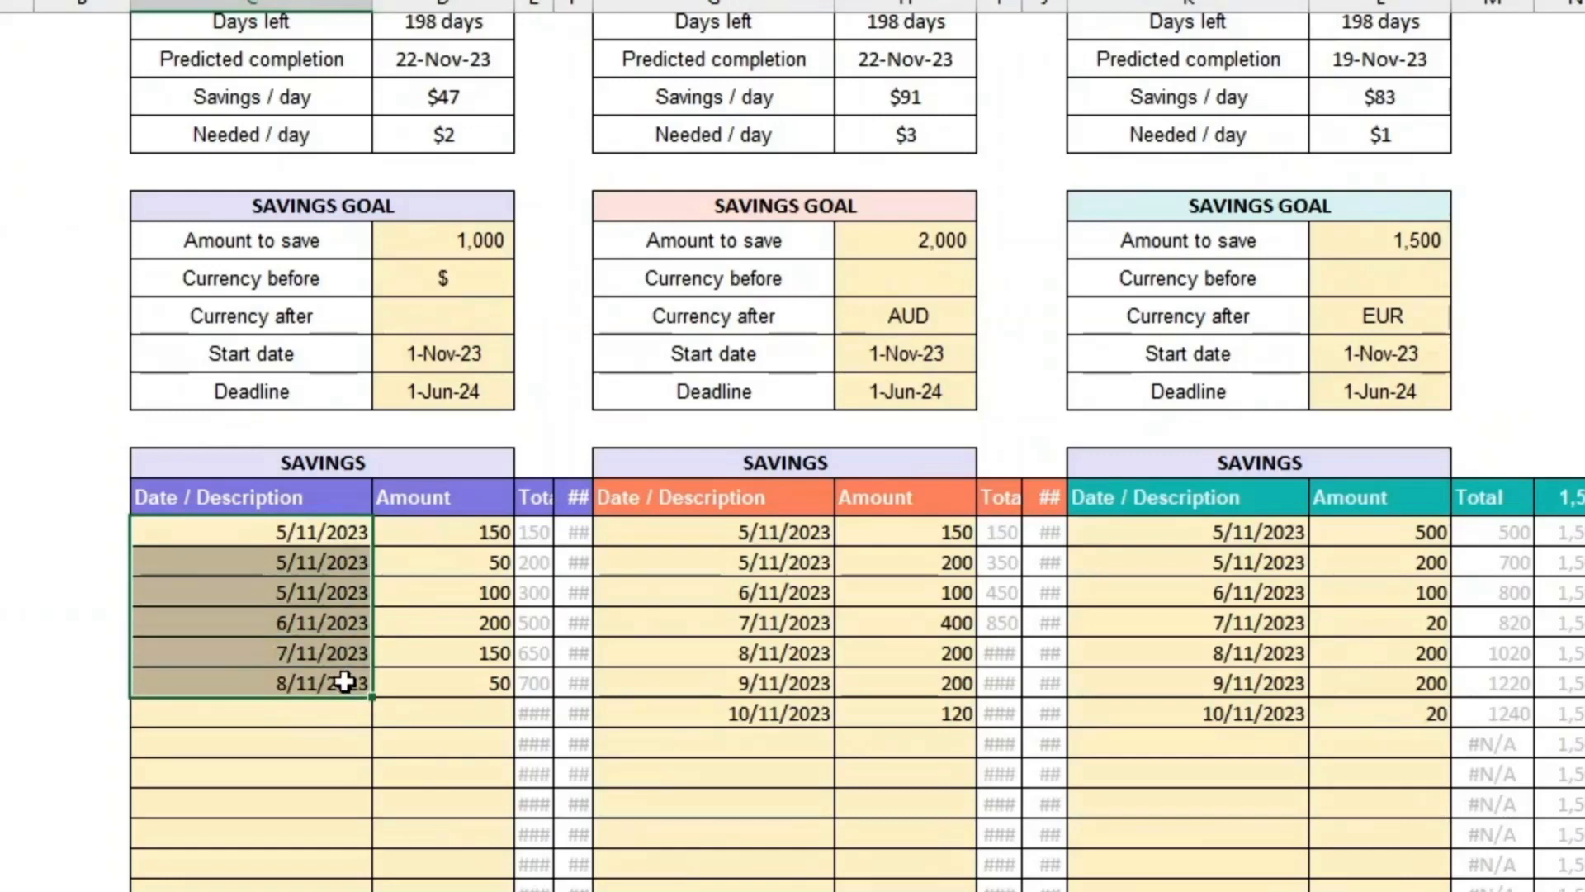
pyautogui.click(323, 533)
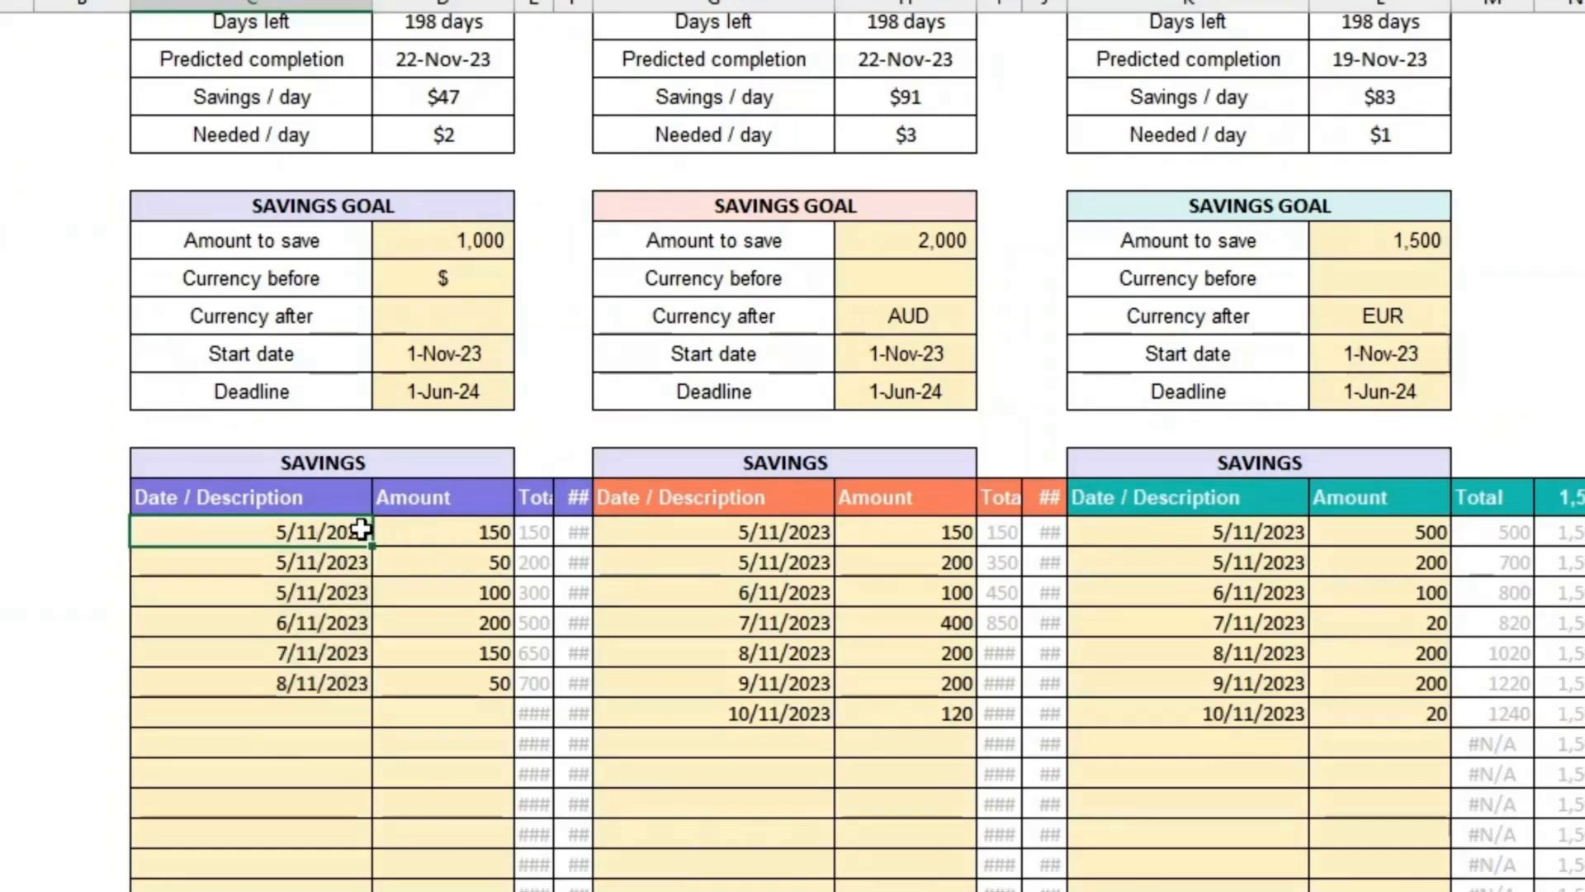
pyautogui.moveTo(344, 533); pyautogui.dragTo(319, 690)
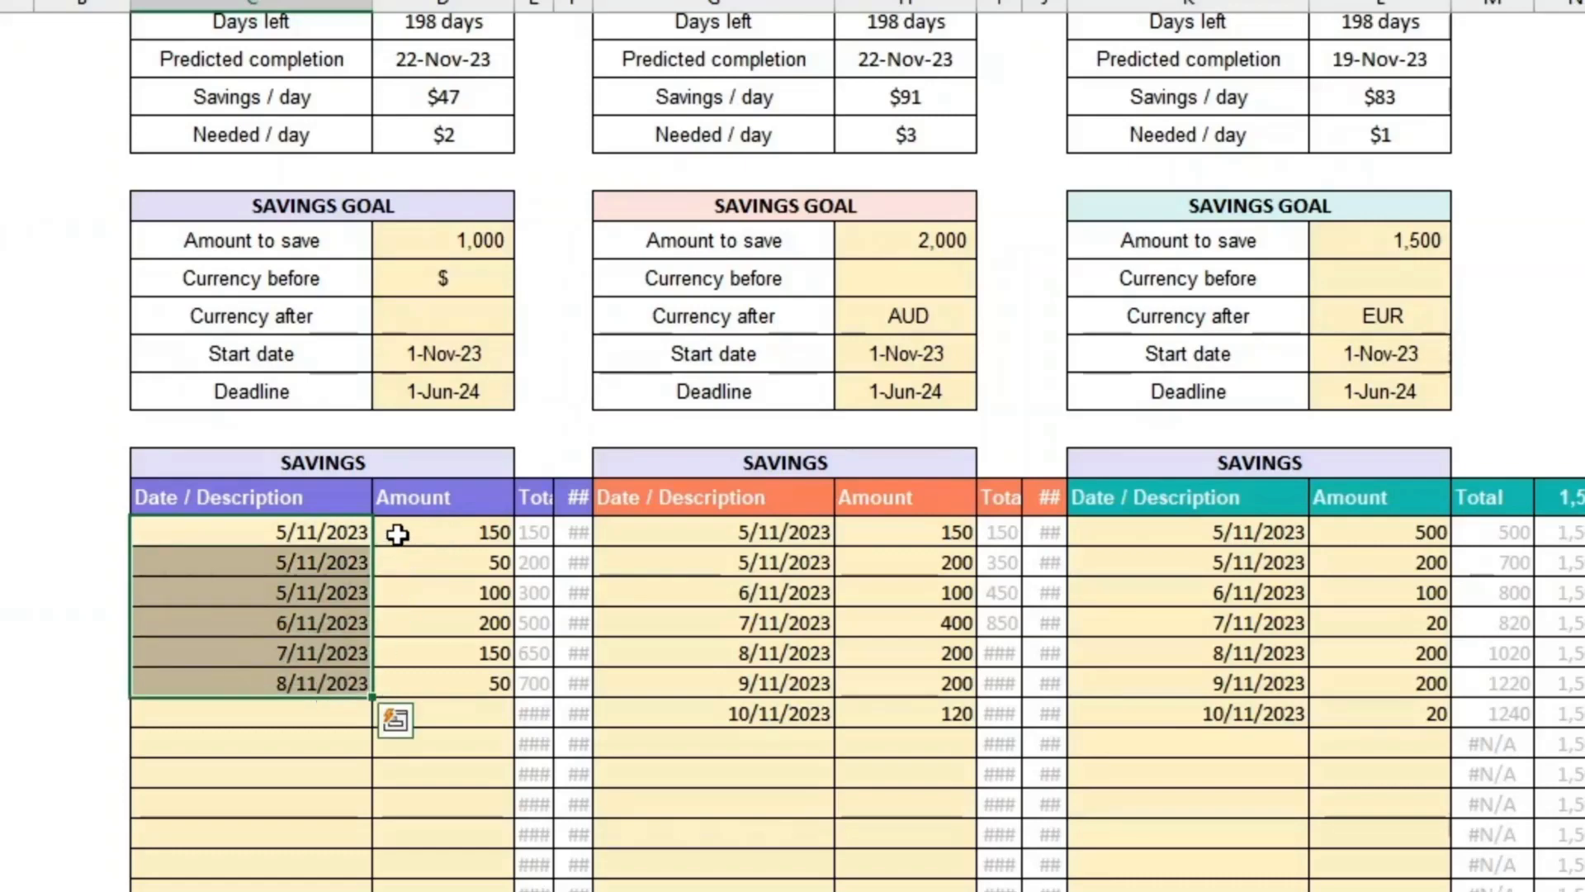
pyautogui.moveTo(399, 531); pyautogui.dragTo(400, 694)
pyautogui.click(414, 648)
pyautogui.scroll(6, 409, 693)
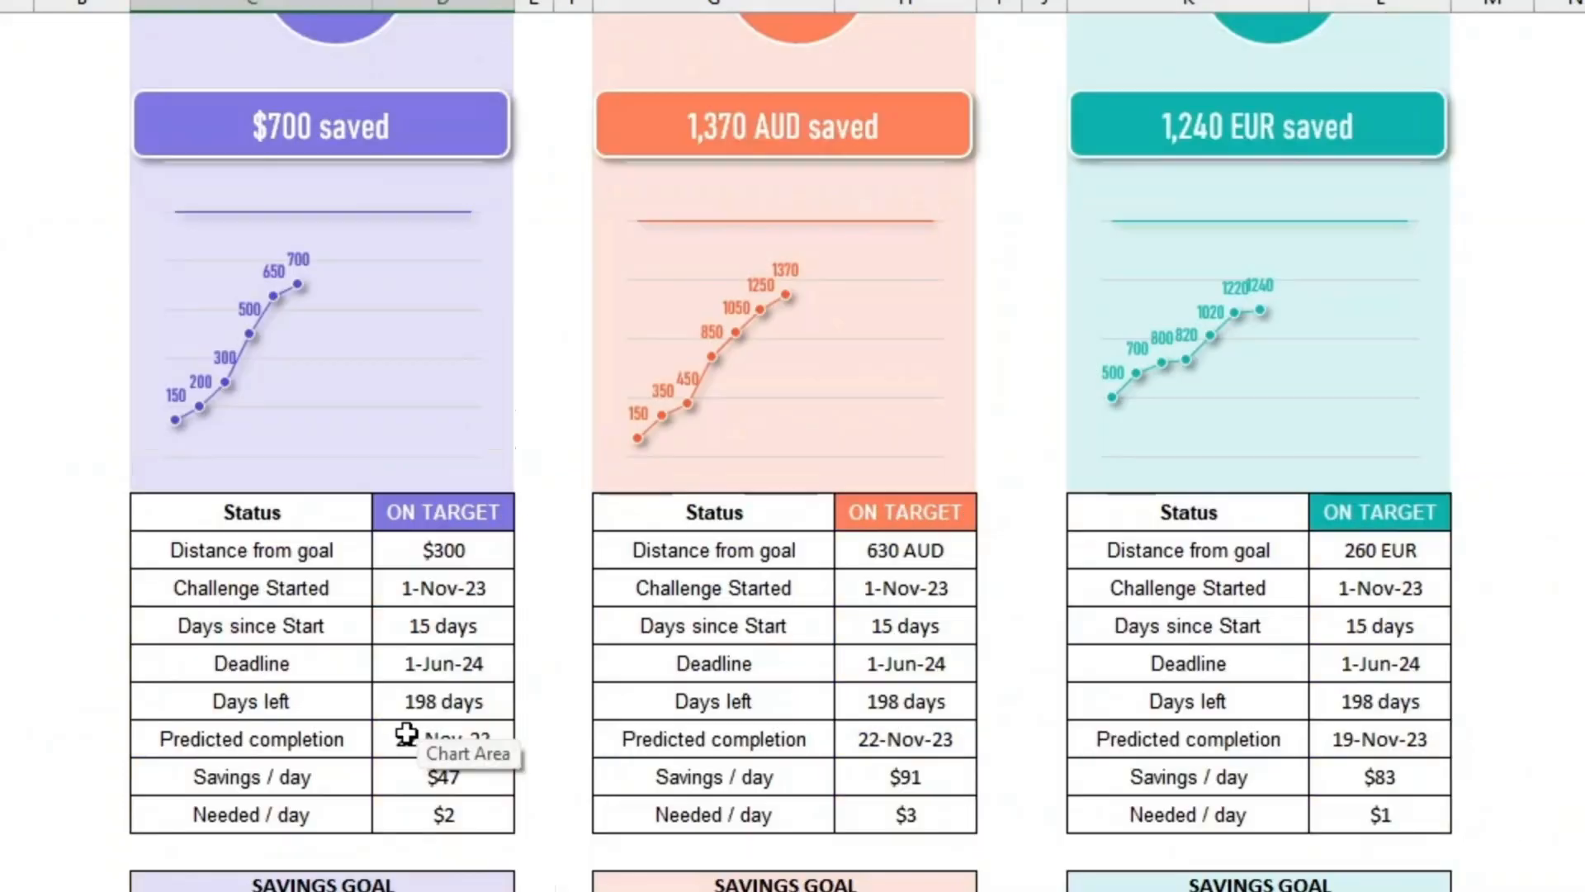
pyautogui.scroll(3, 407, 733)
pyautogui.scroll(-9, 413, 743)
pyautogui.scroll(4, 409, 732)
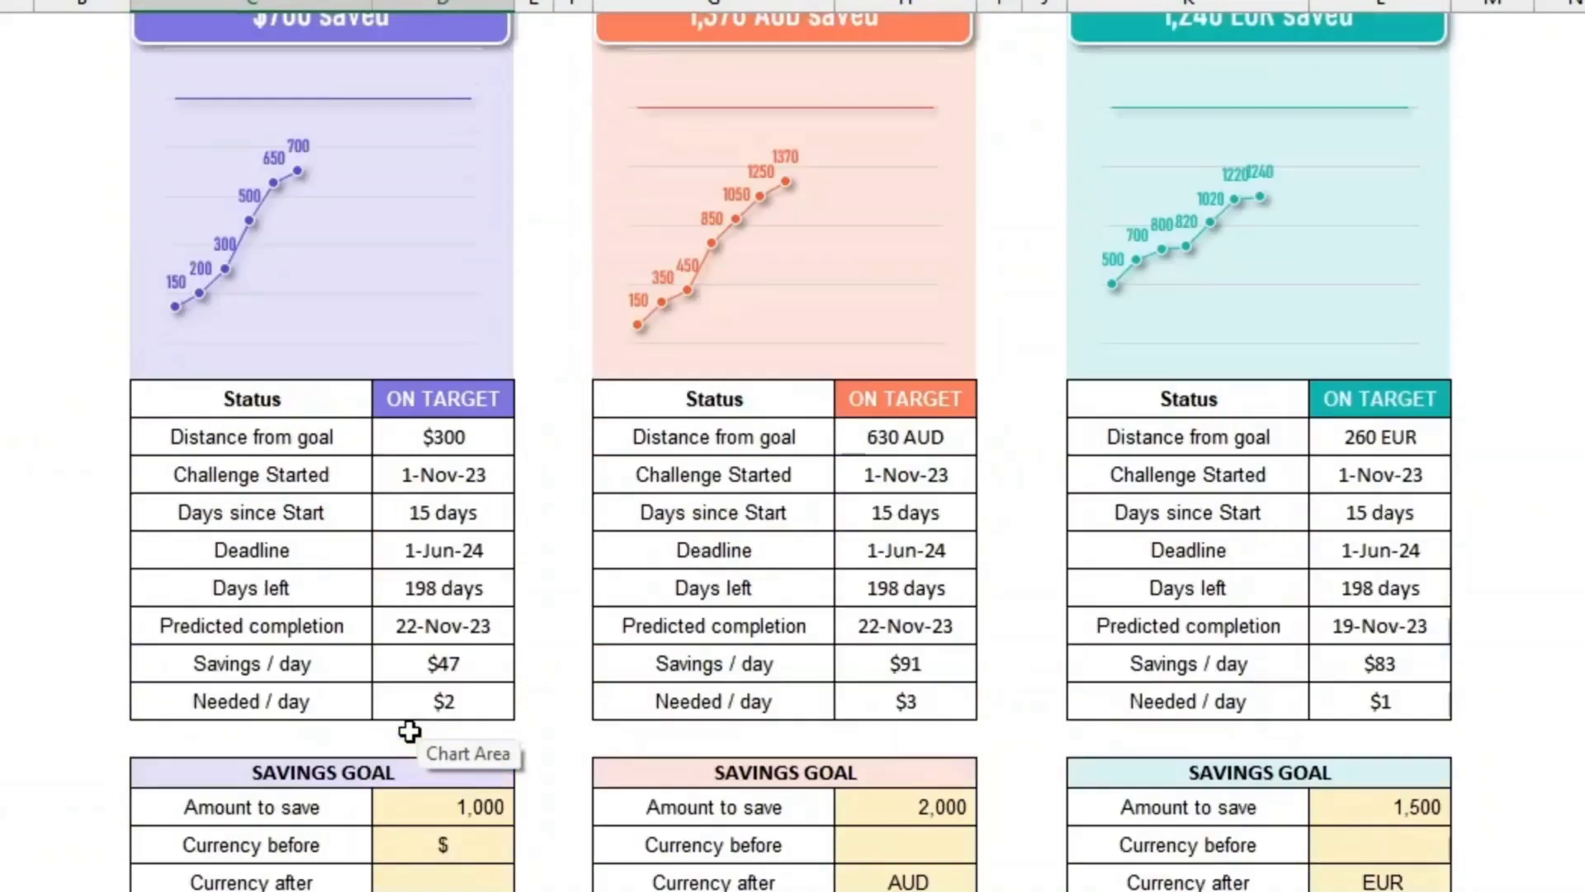
pyautogui.scroll(4, 410, 732)
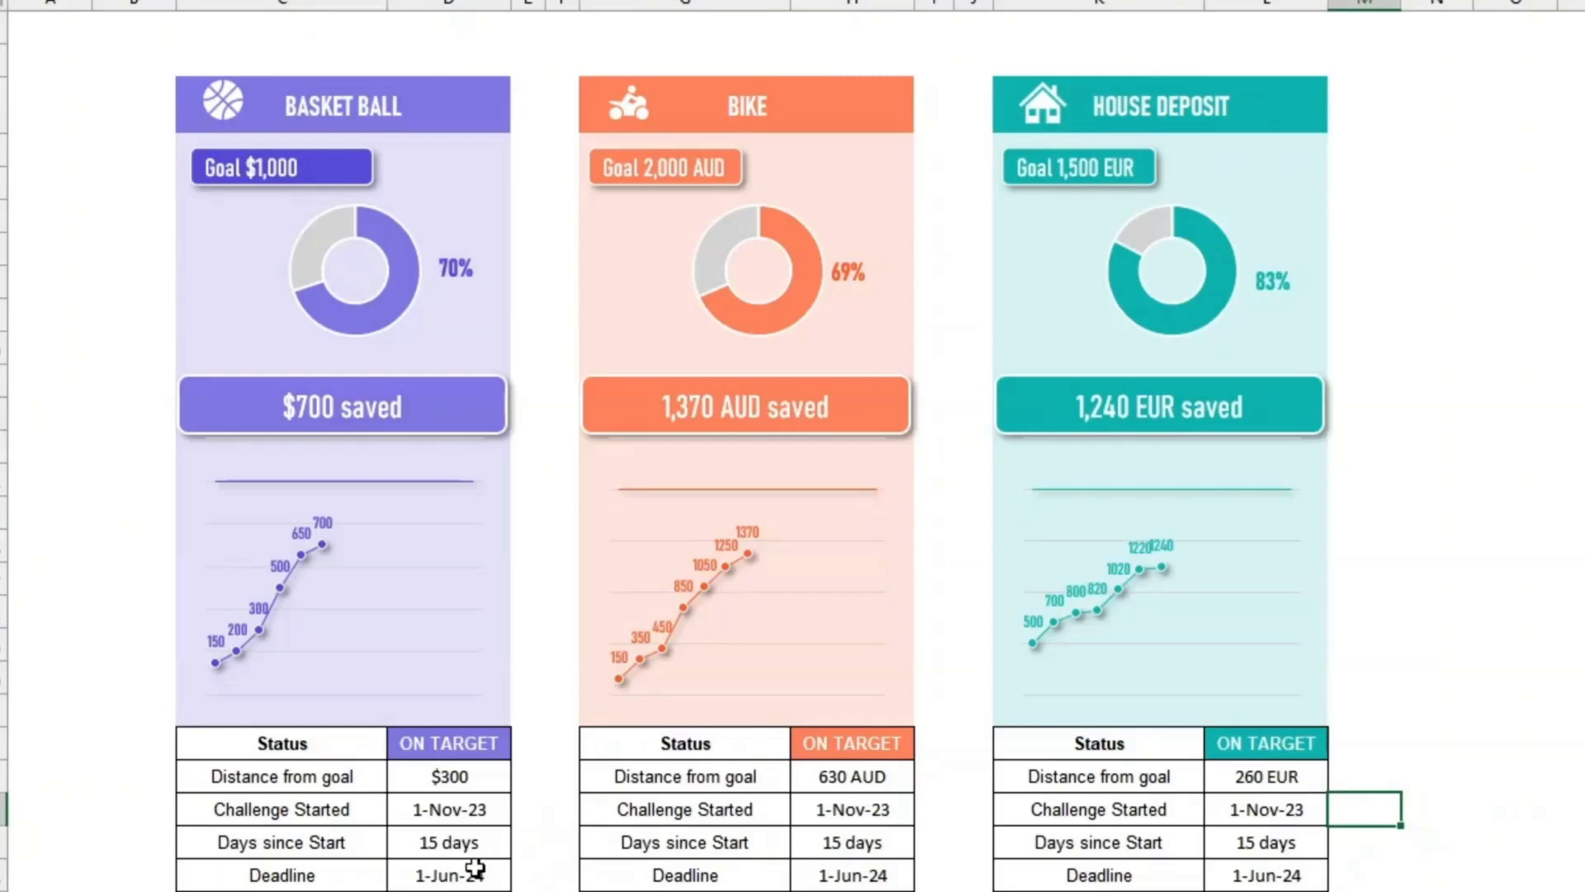
# Step: Review the goal input labels and the empty savings table on the template sheet
pyautogui.click(1451, 736)
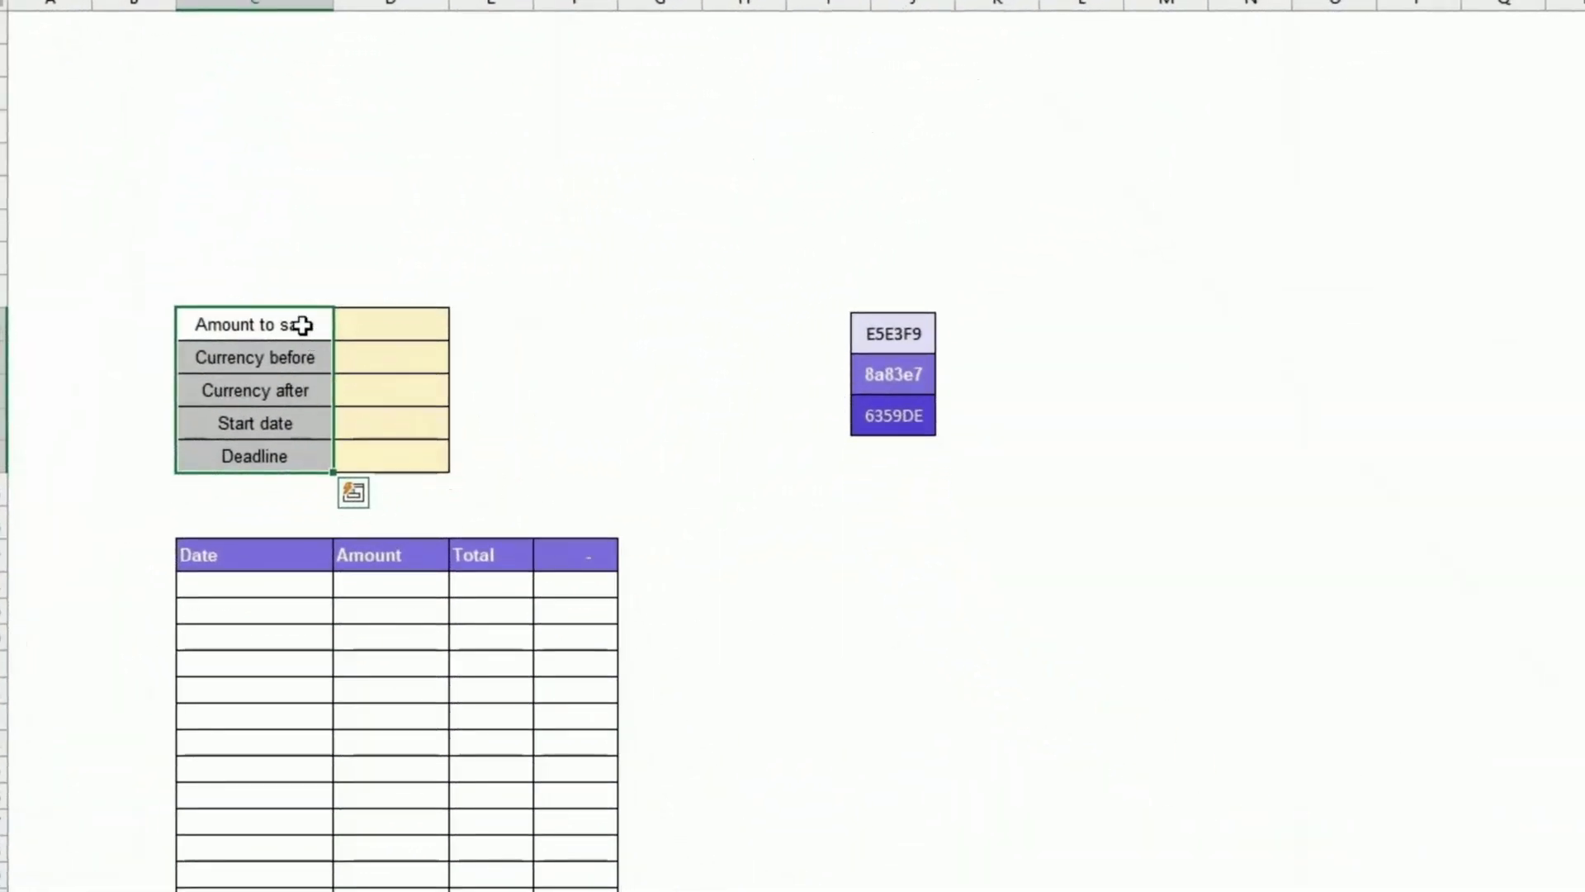
pyautogui.moveTo(302, 326); pyautogui.dragTo(306, 459)
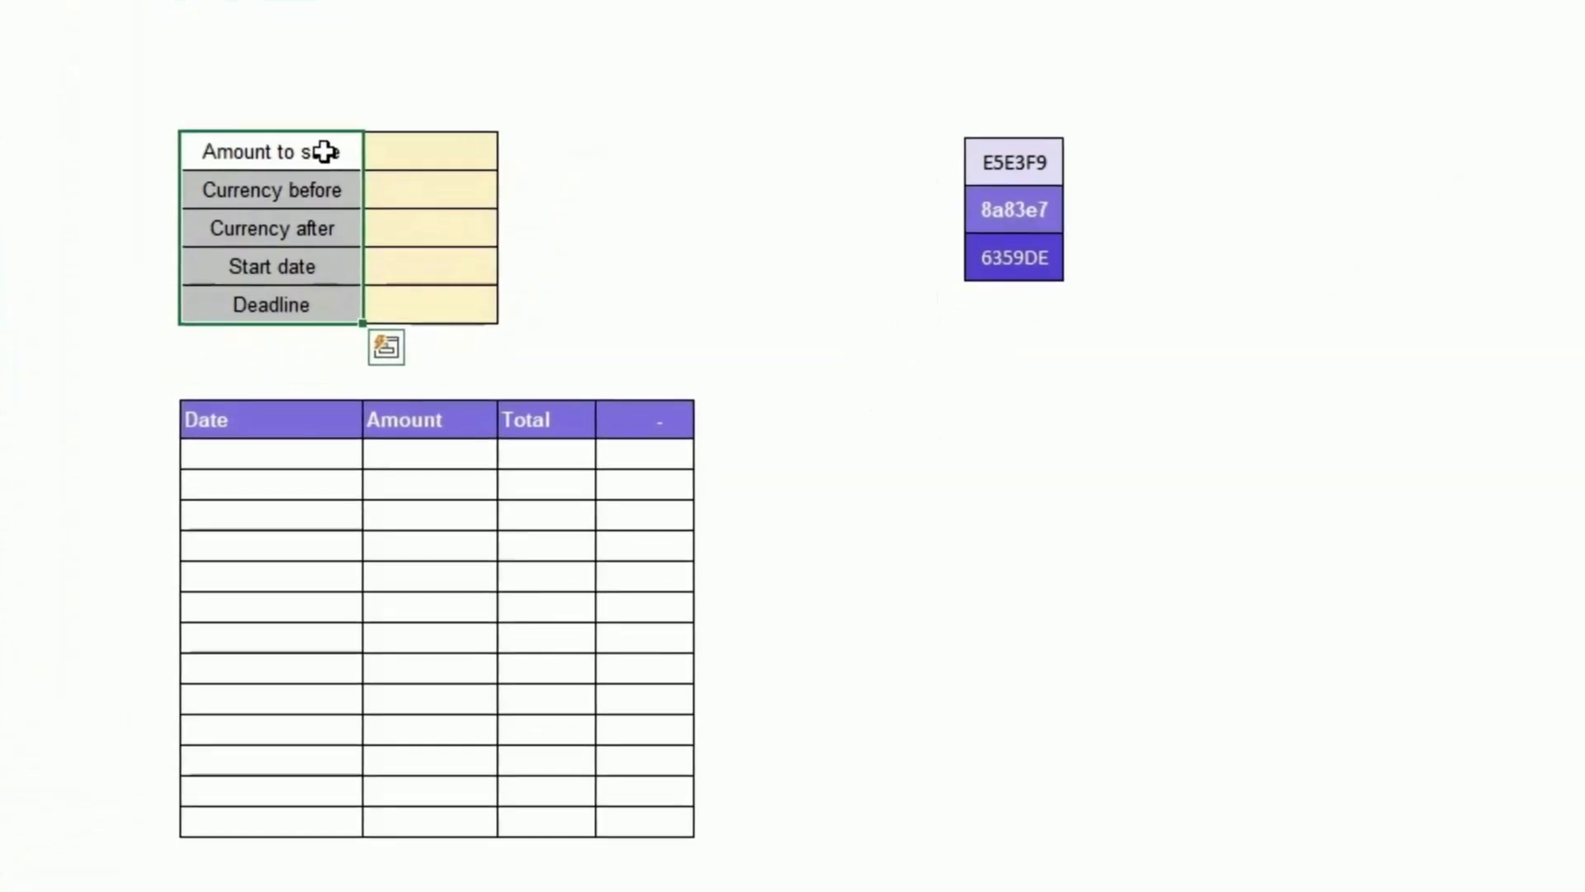
pyautogui.click(313, 146)
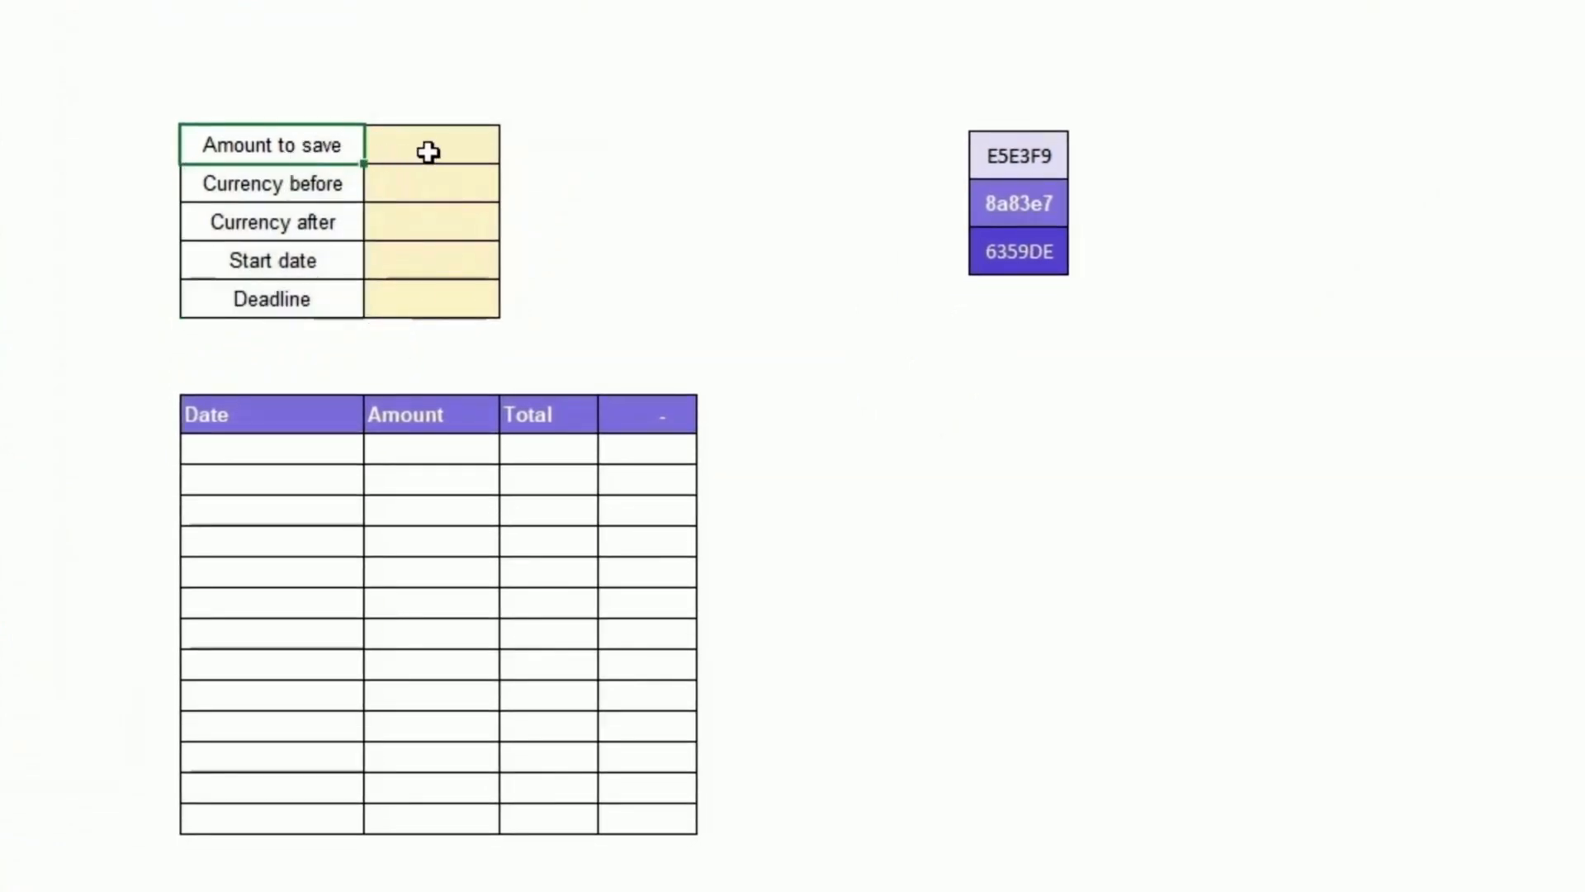
pyautogui.click(417, 144)
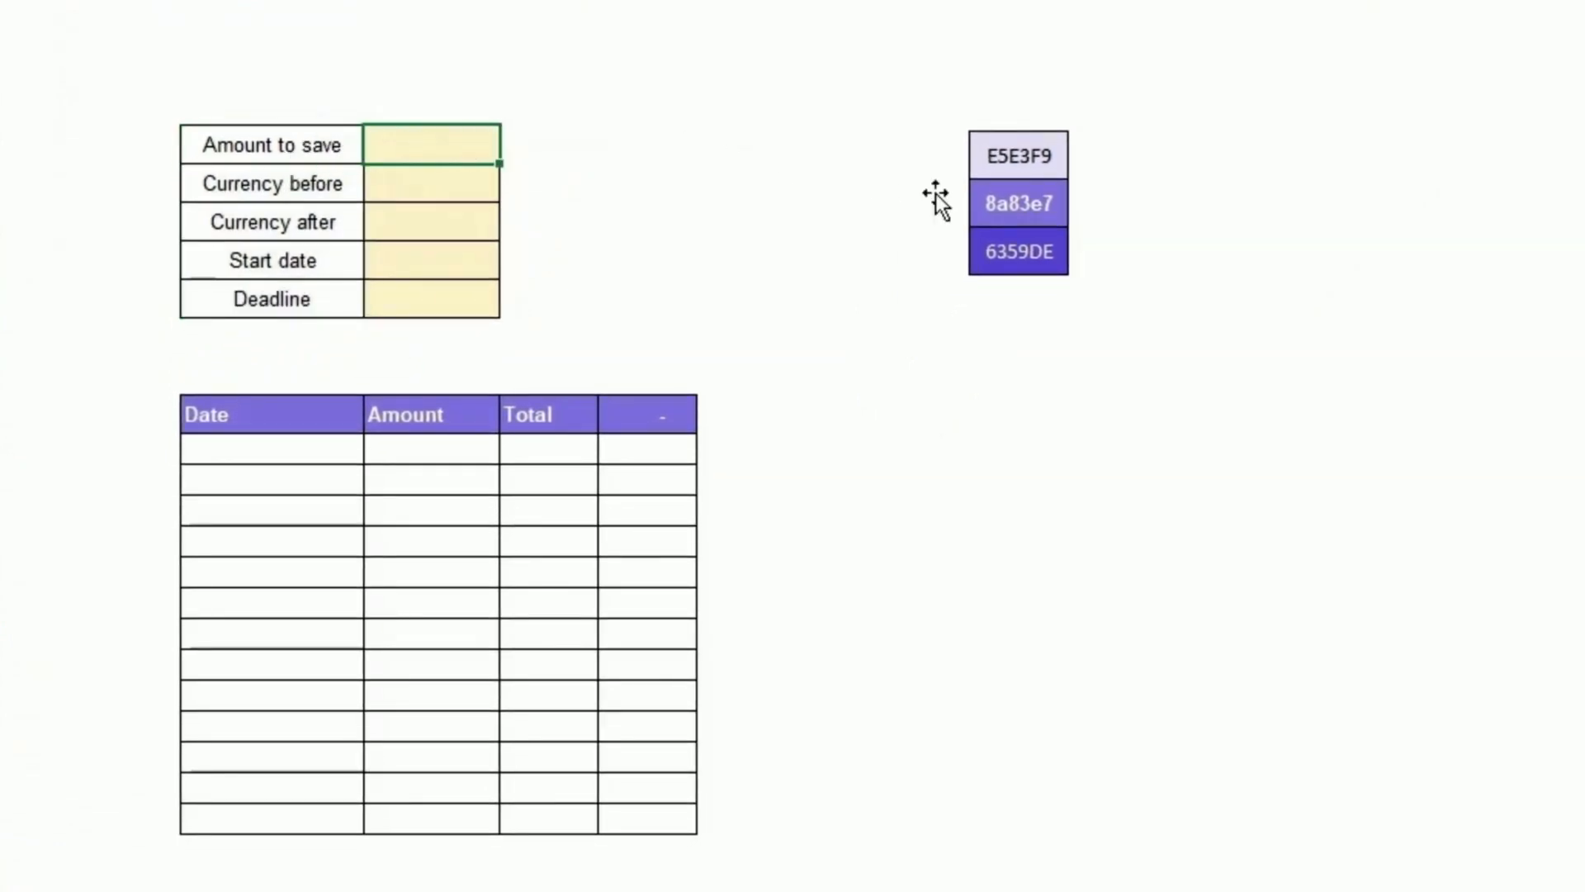
pyautogui.click(351, 185)
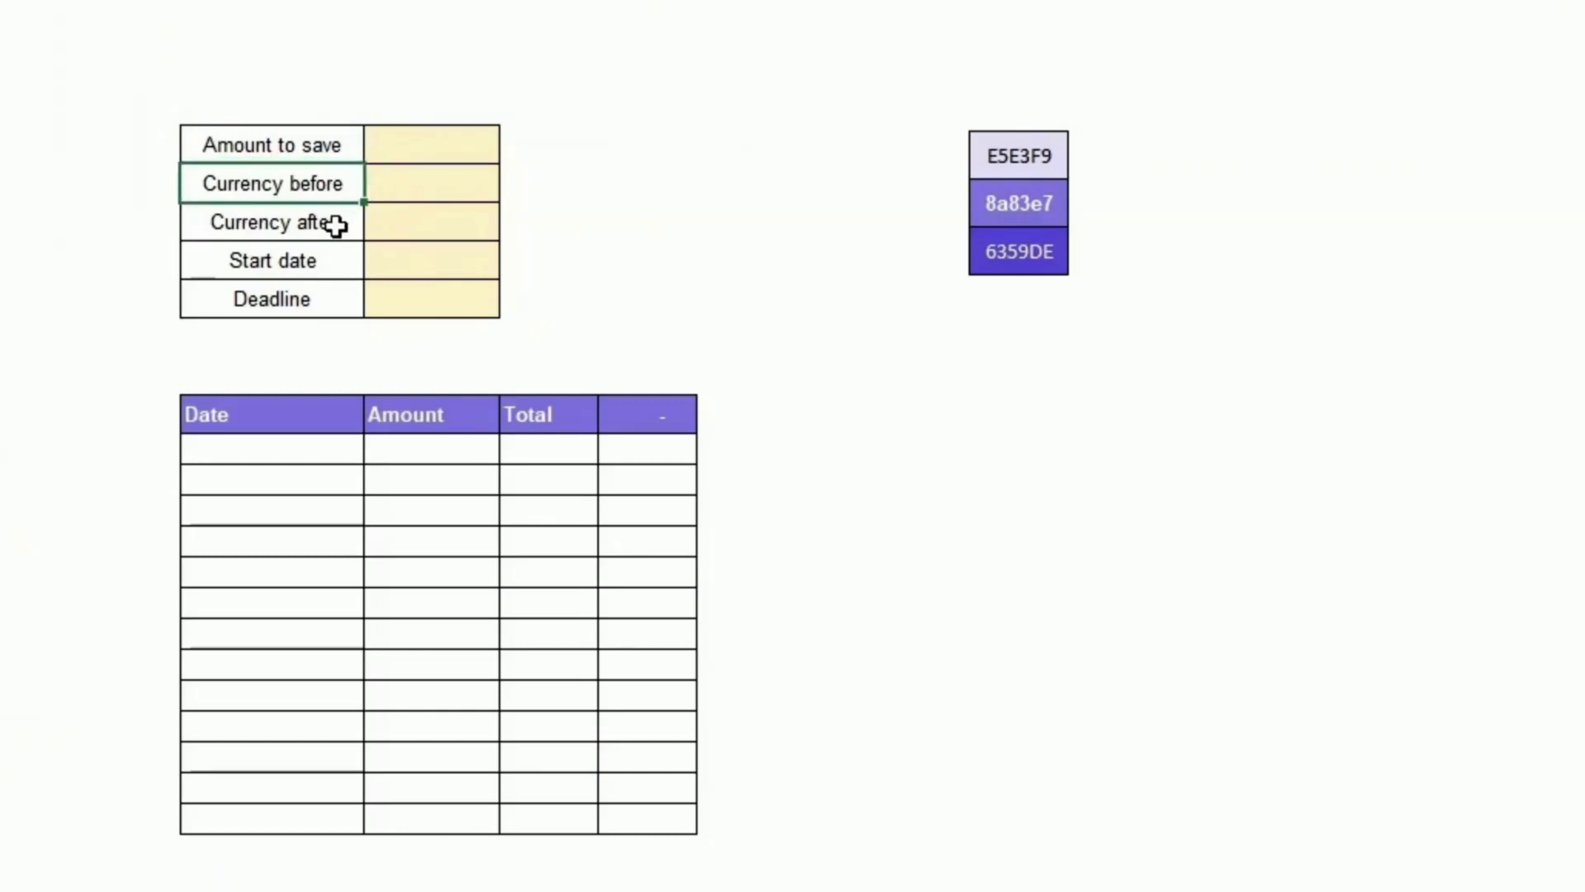
pyautogui.click(334, 225)
pyautogui.click(329, 262)
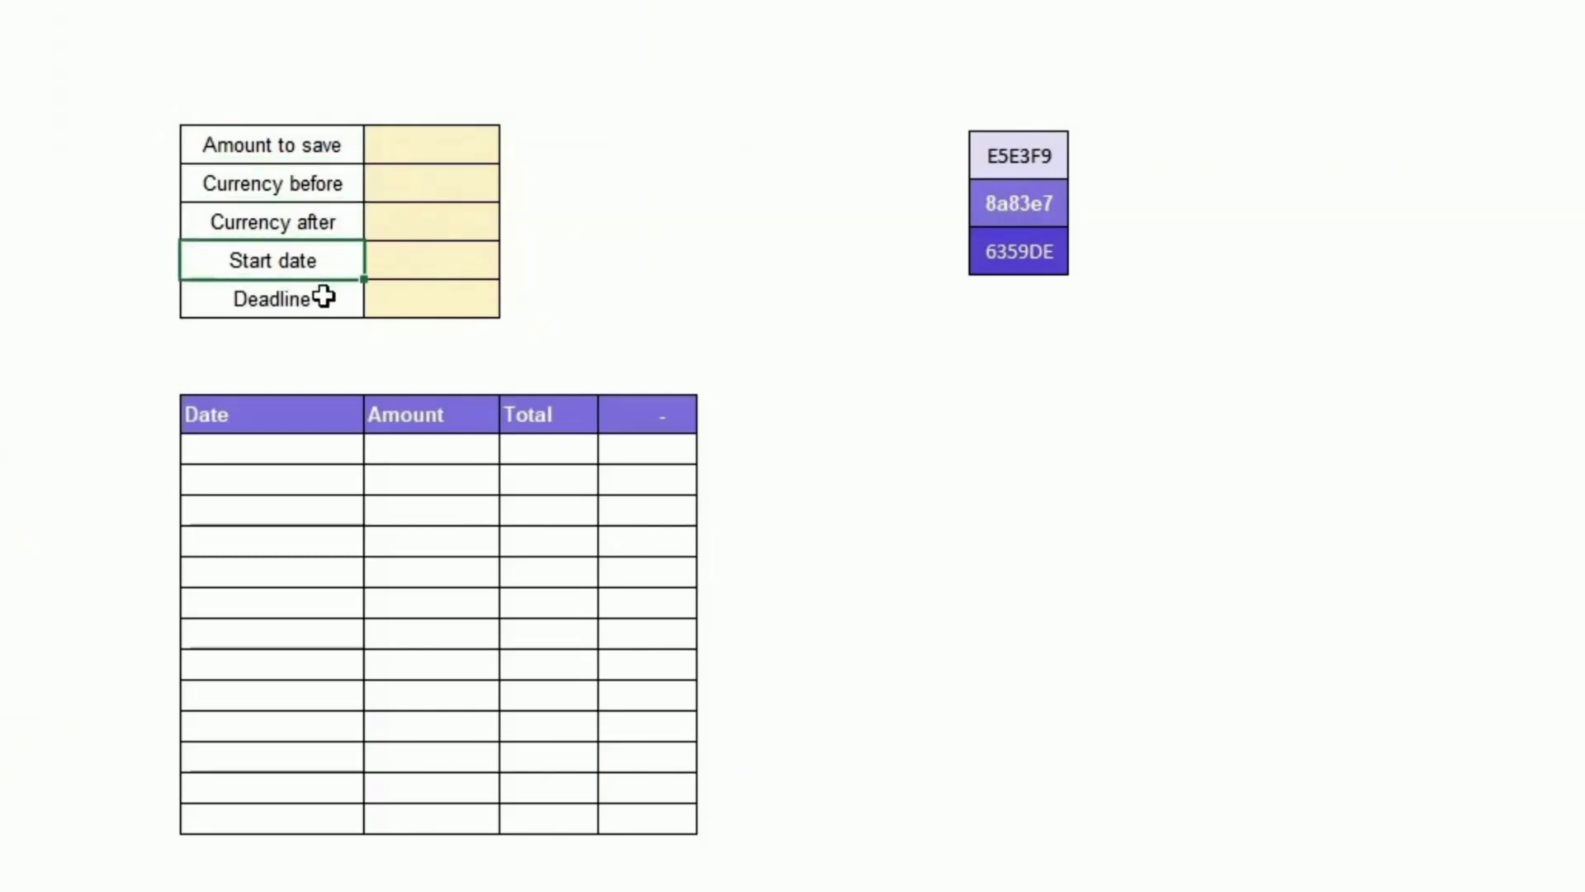
pyautogui.click(321, 302)
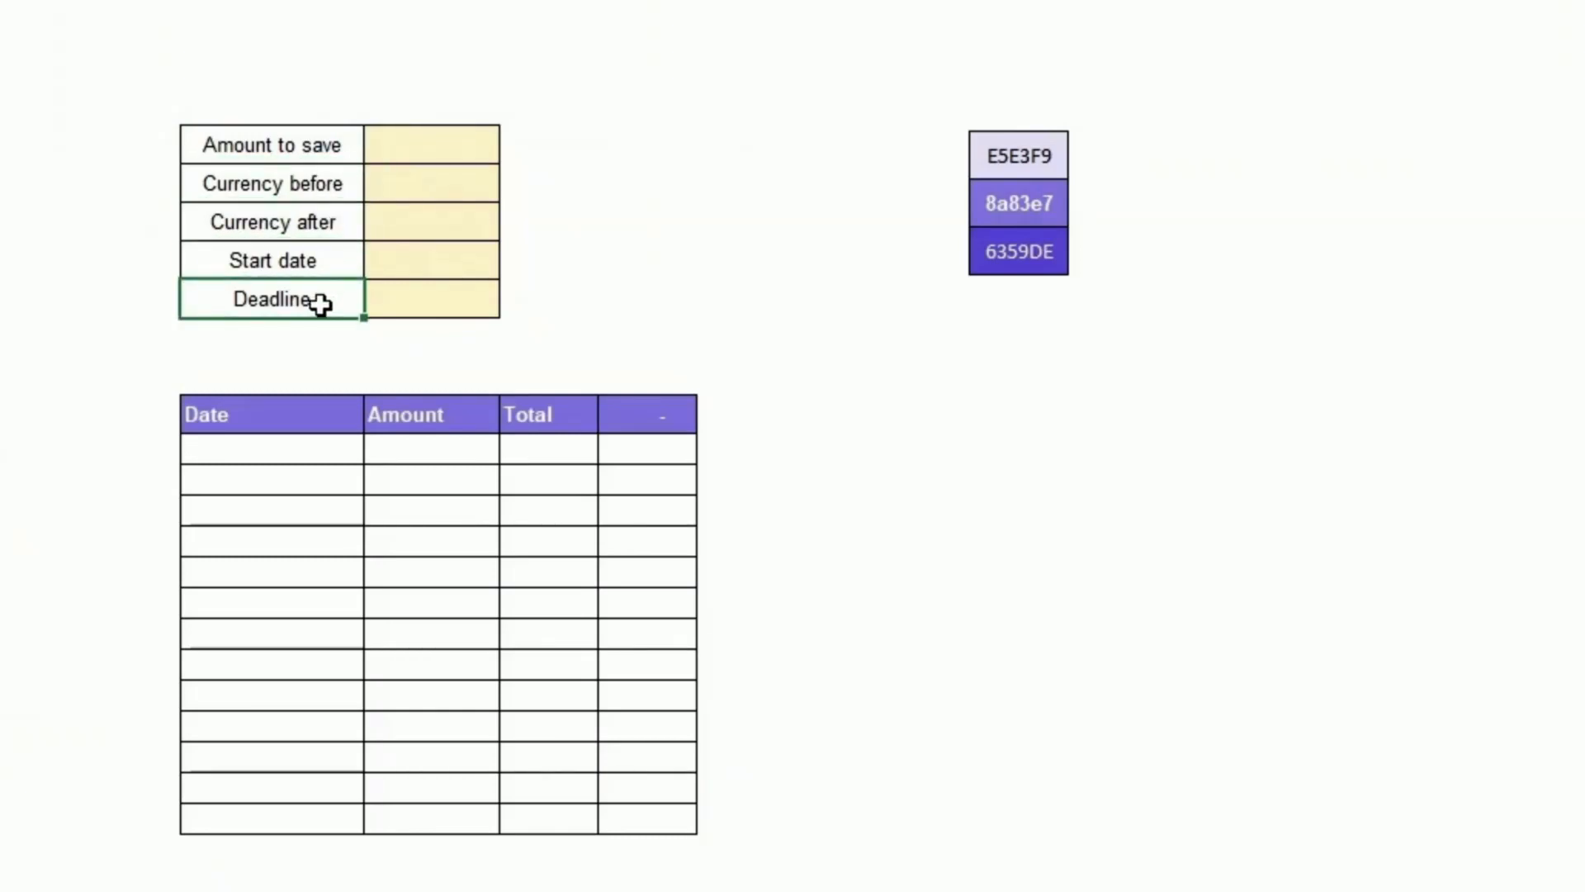
# Step: Set Amount to save to 1000 and Currency before to $ in the template
pyautogui.click(410, 155)
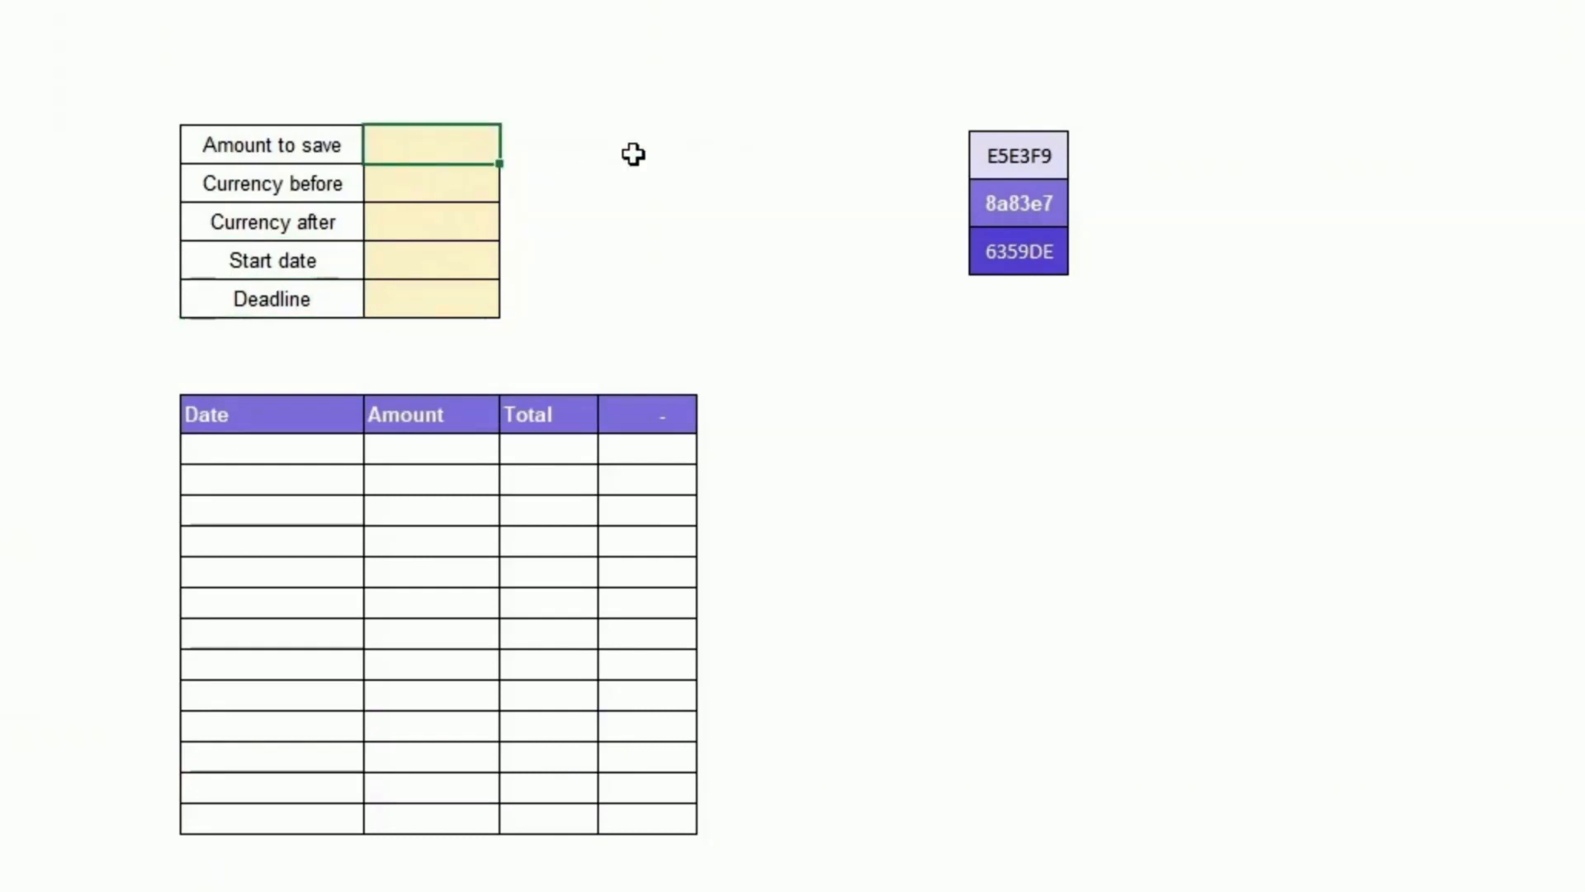
pyautogui.write('1000')
pyautogui.press('Return')
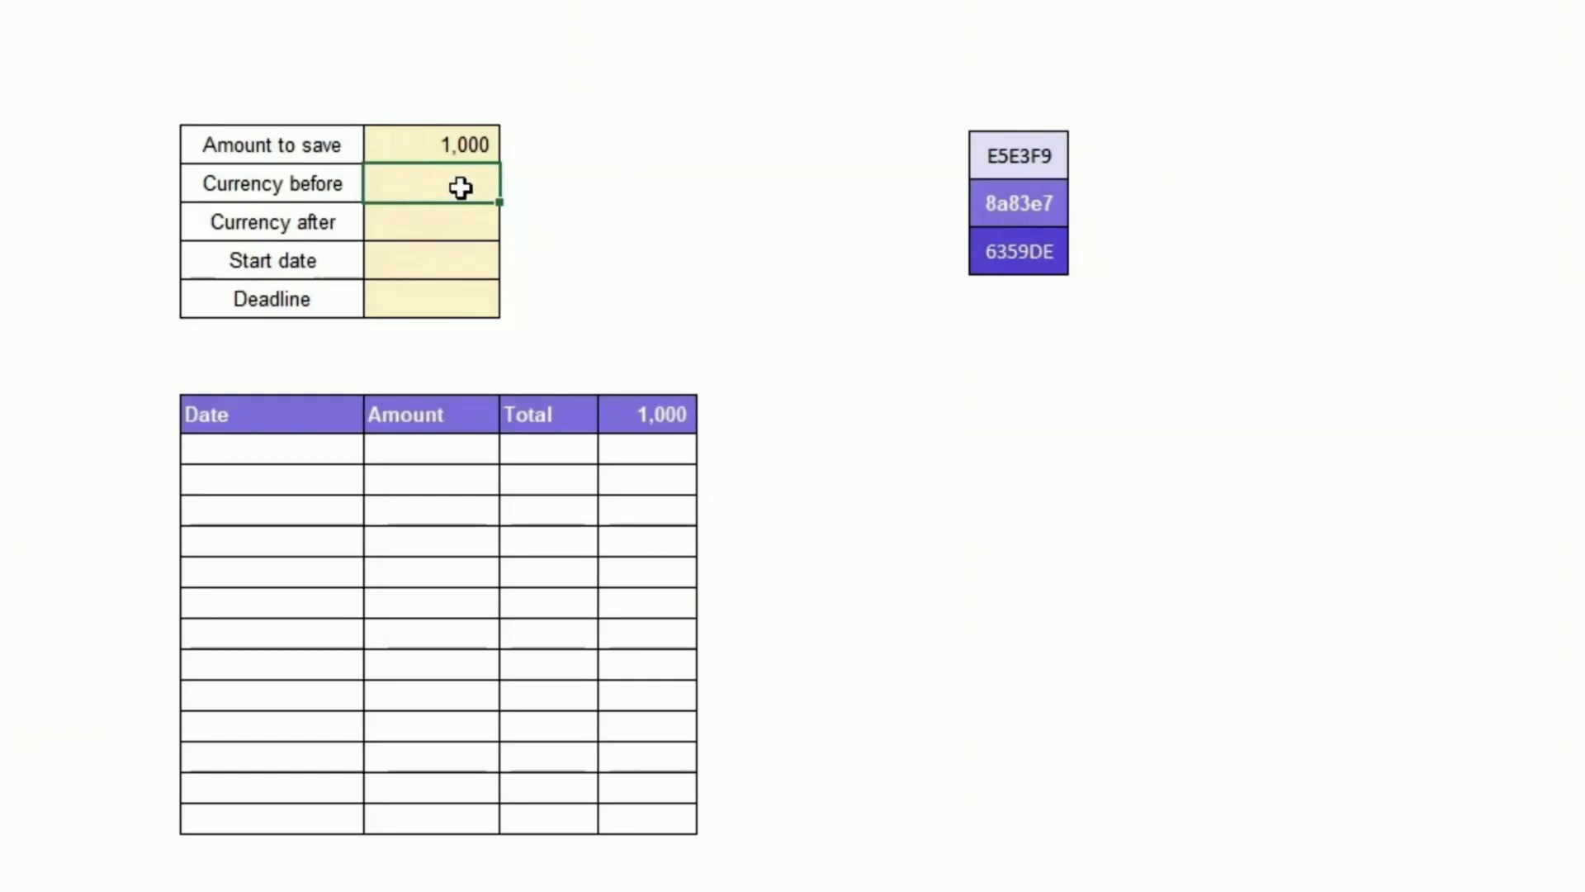
pyautogui.write('$')
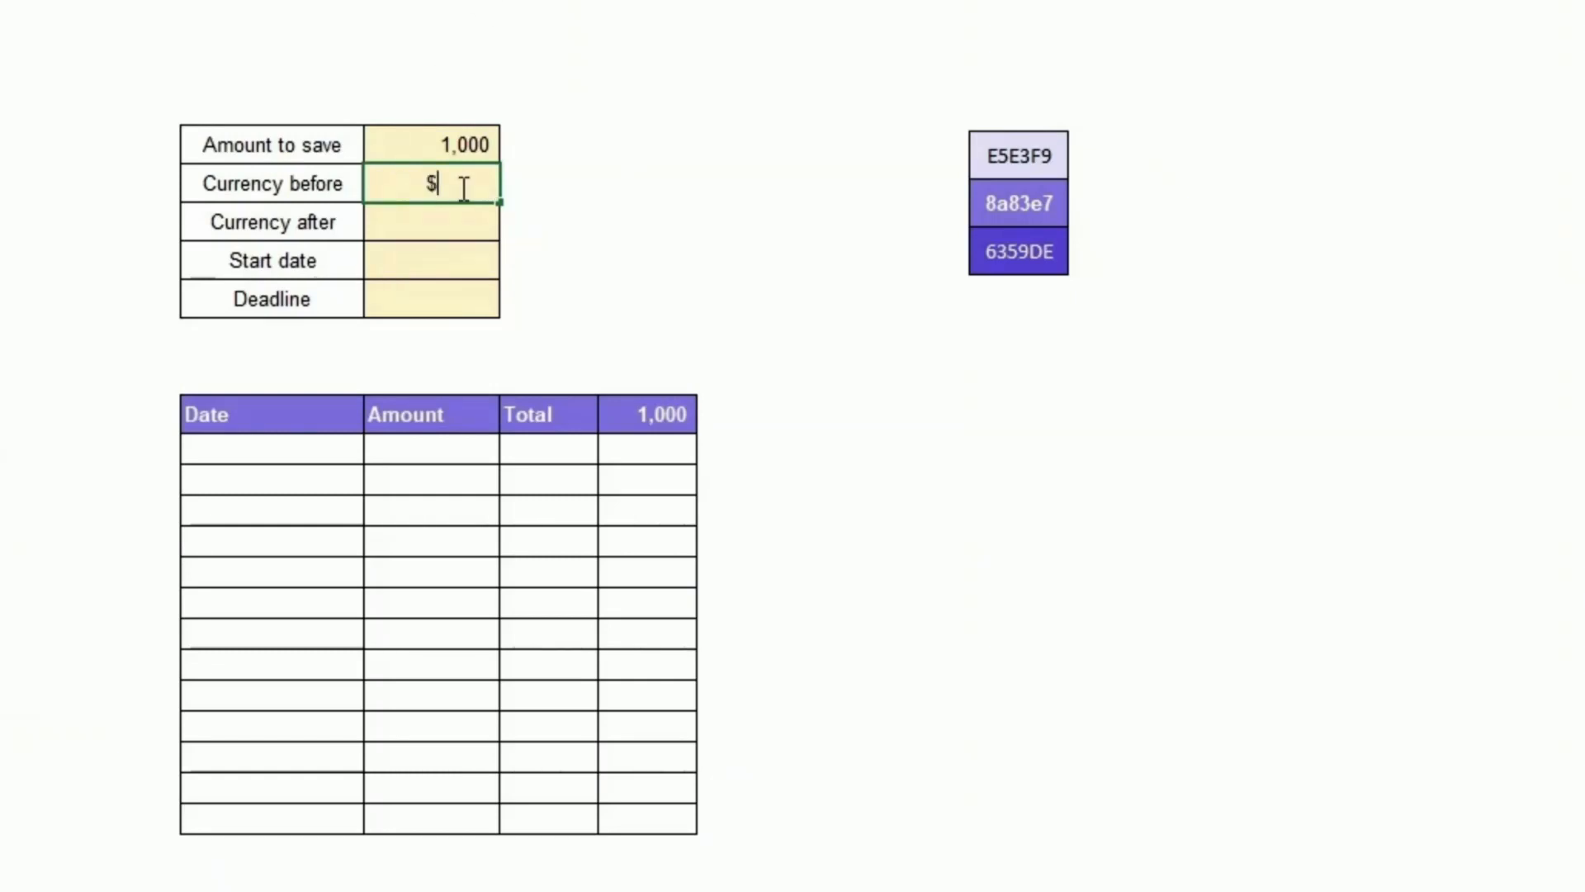
pyautogui.press('Return')
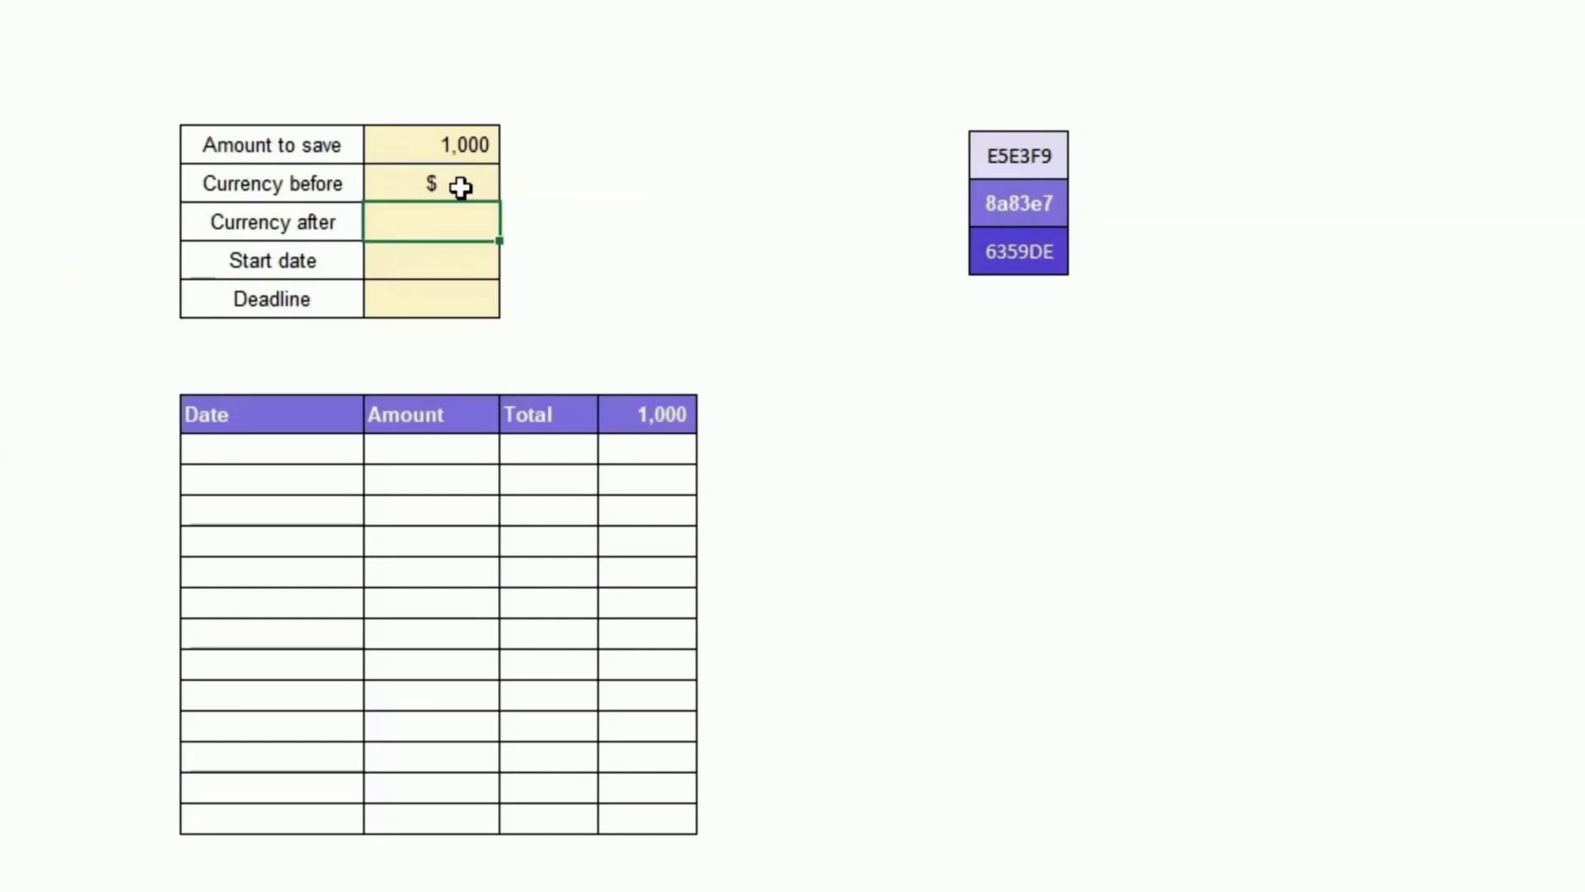
# Step: Enter 1/1/2024 as the template's start date
pyautogui.press('Down')
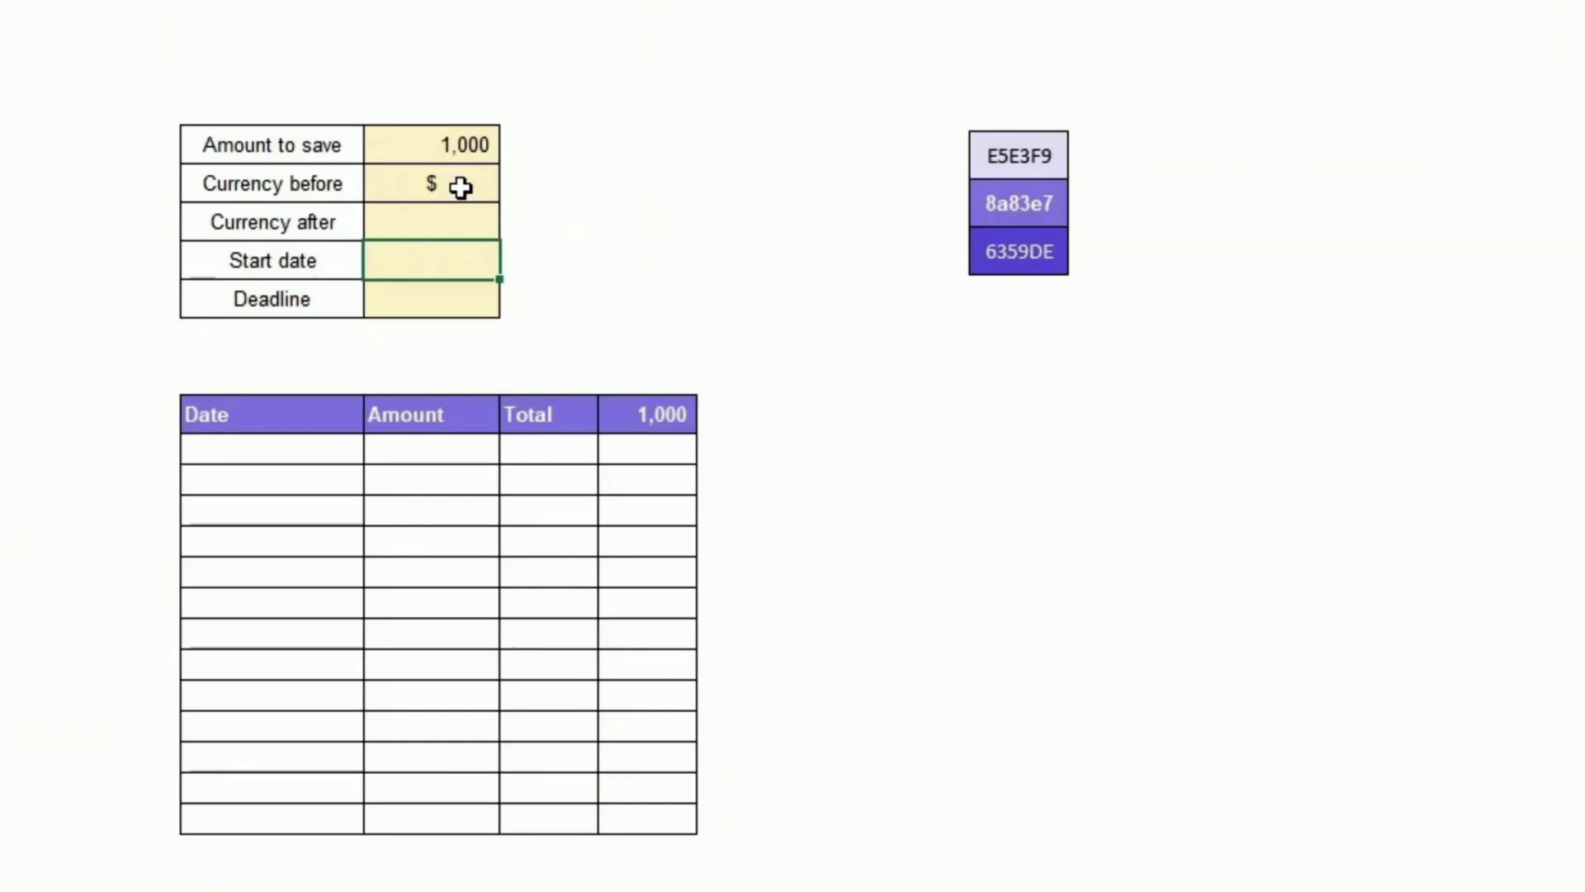
pyautogui.write('1/1/2024')
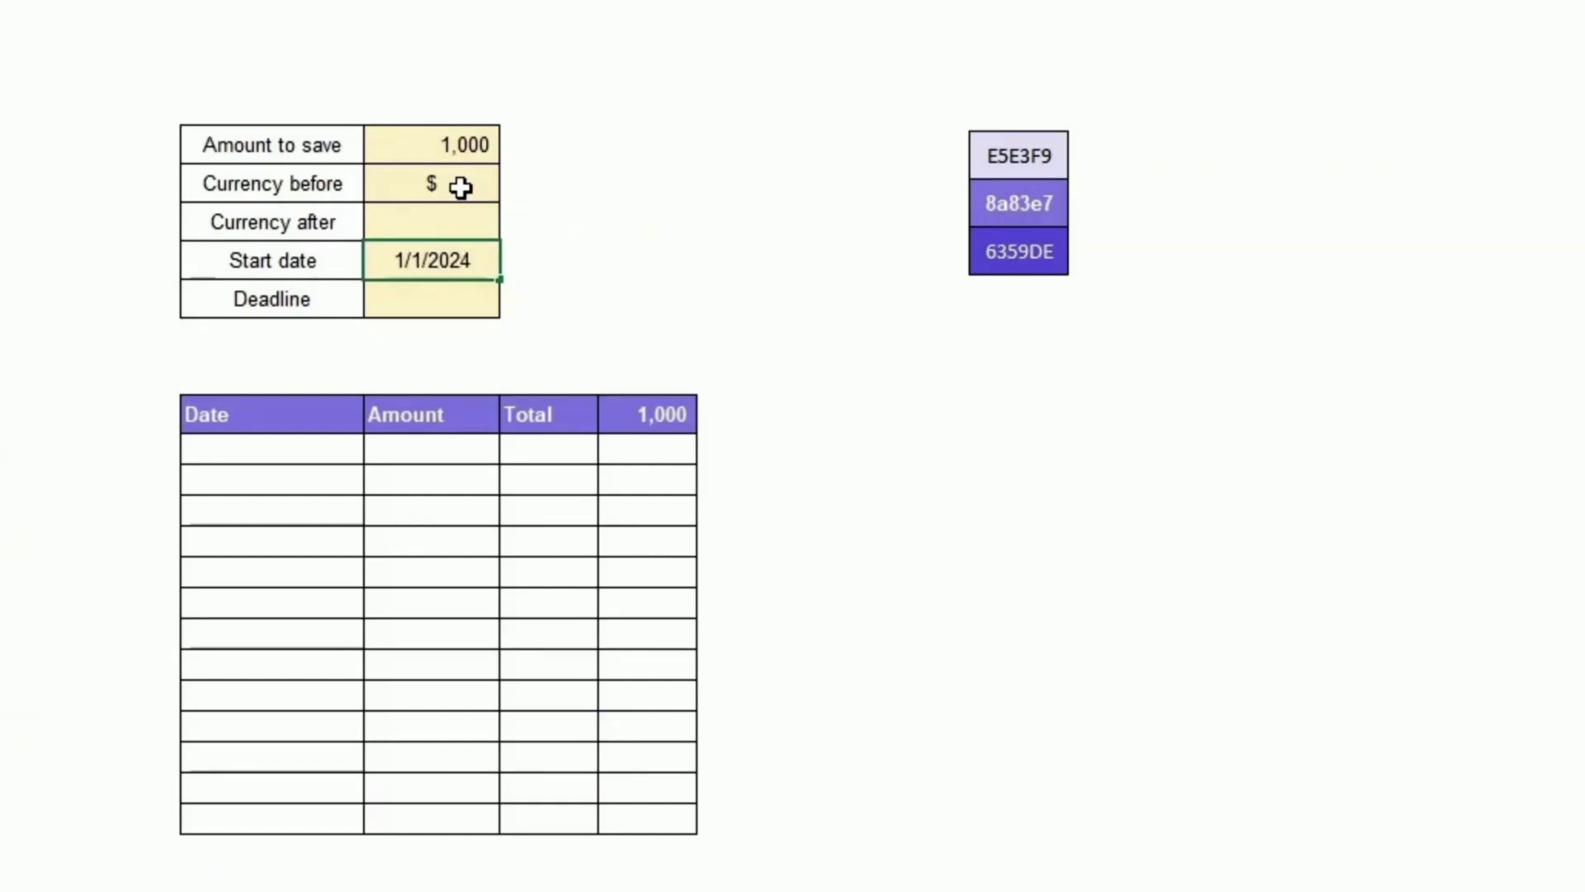
pyautogui.press('Return')
pyautogui.press('Up')
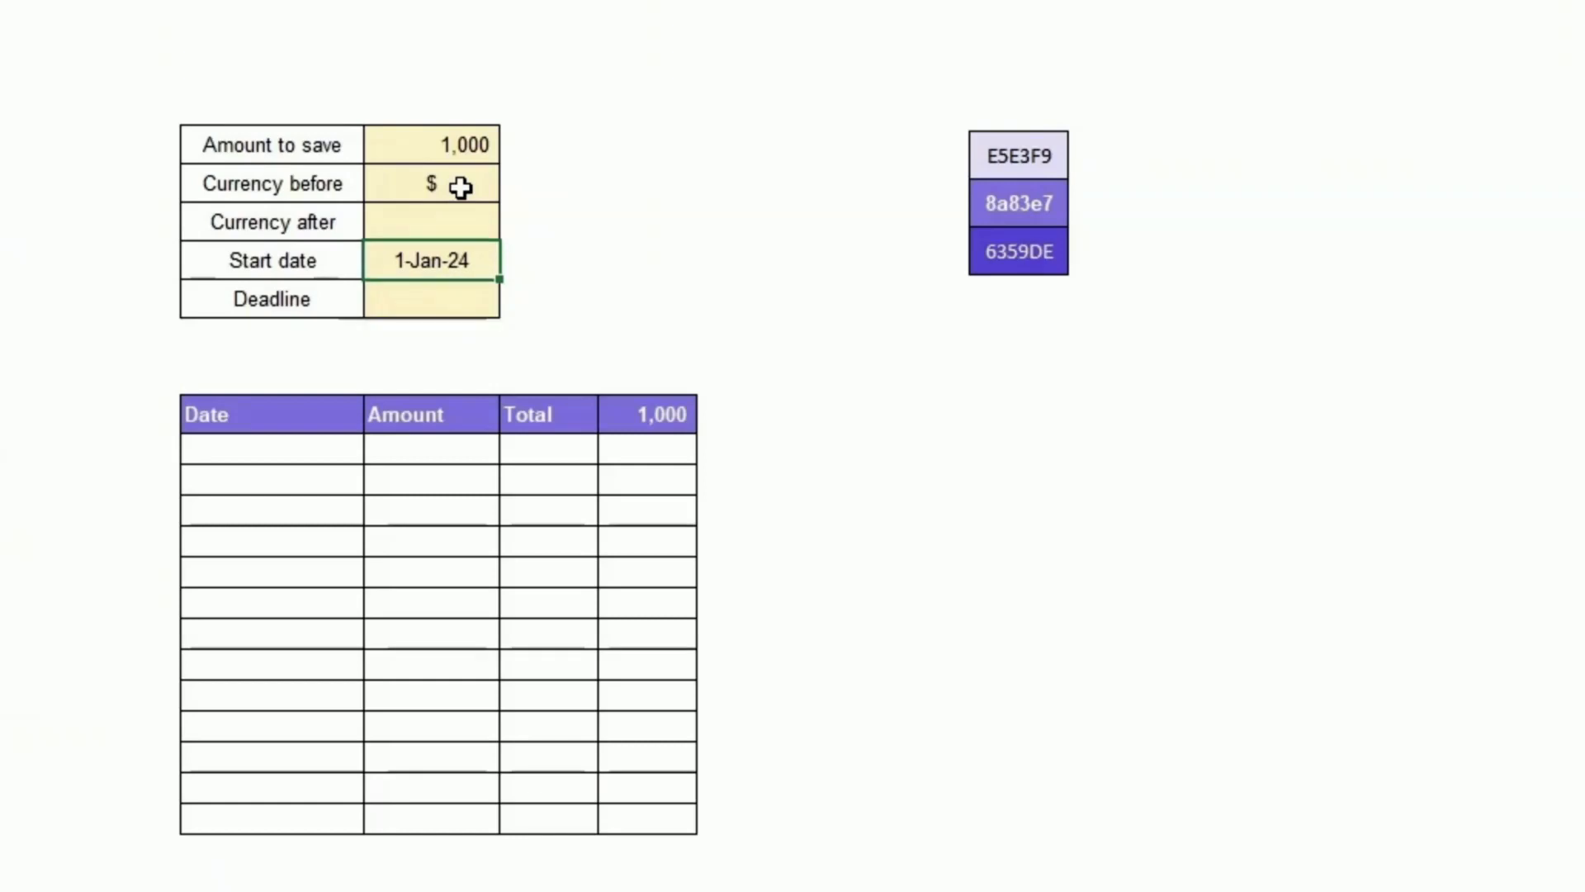
# Step: Inspect the start date cell's custom number format d-mmm-yy in Format Cells
pyautogui.rightClick(446, 263)
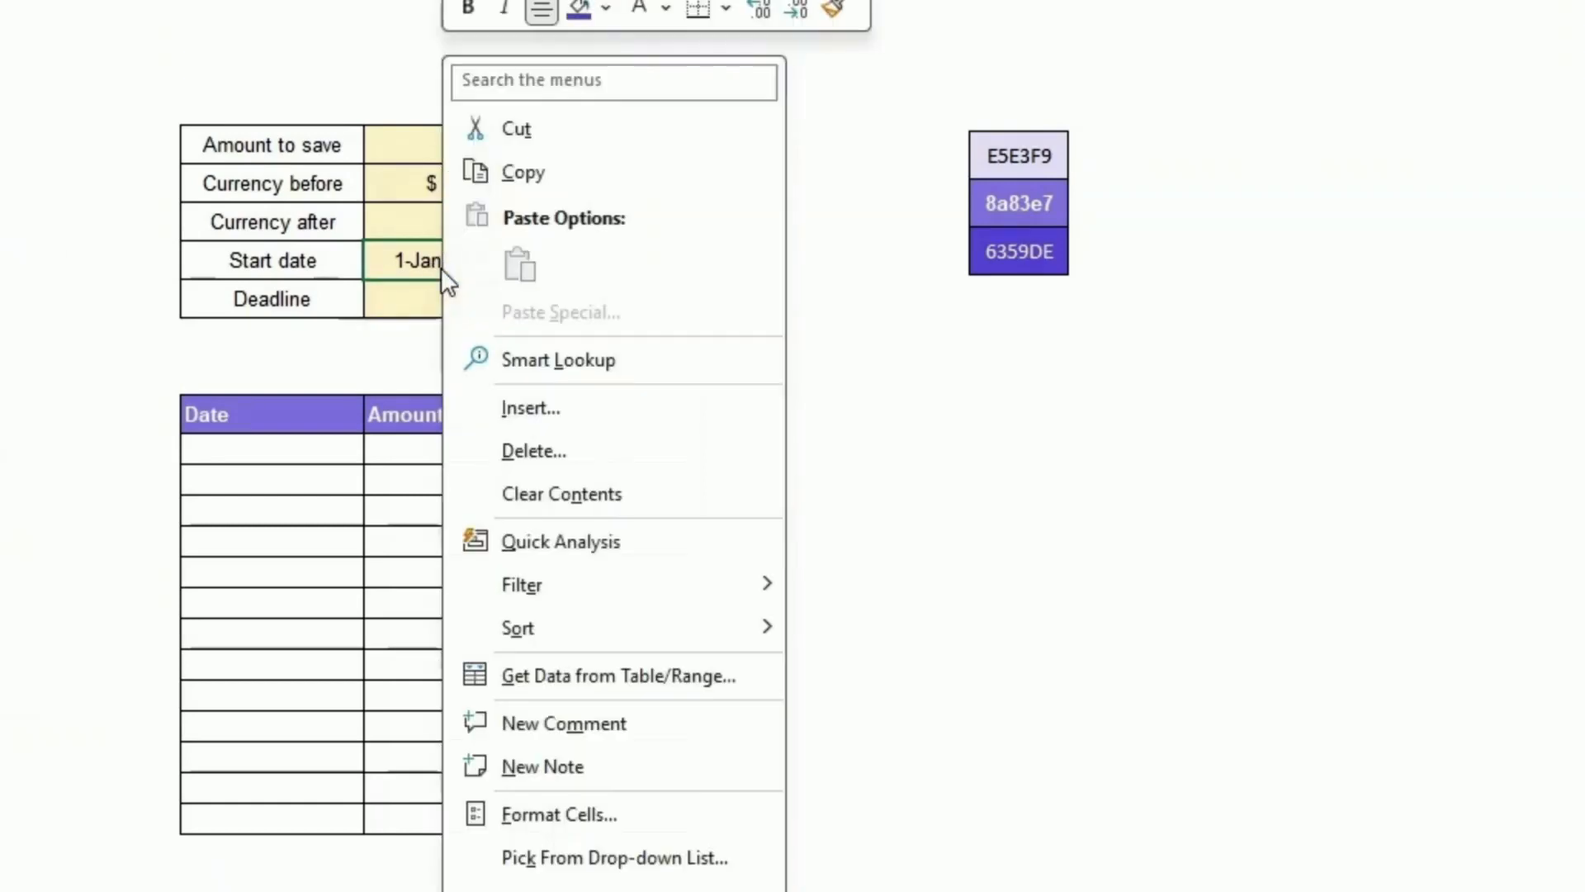
pyautogui.click(552, 818)
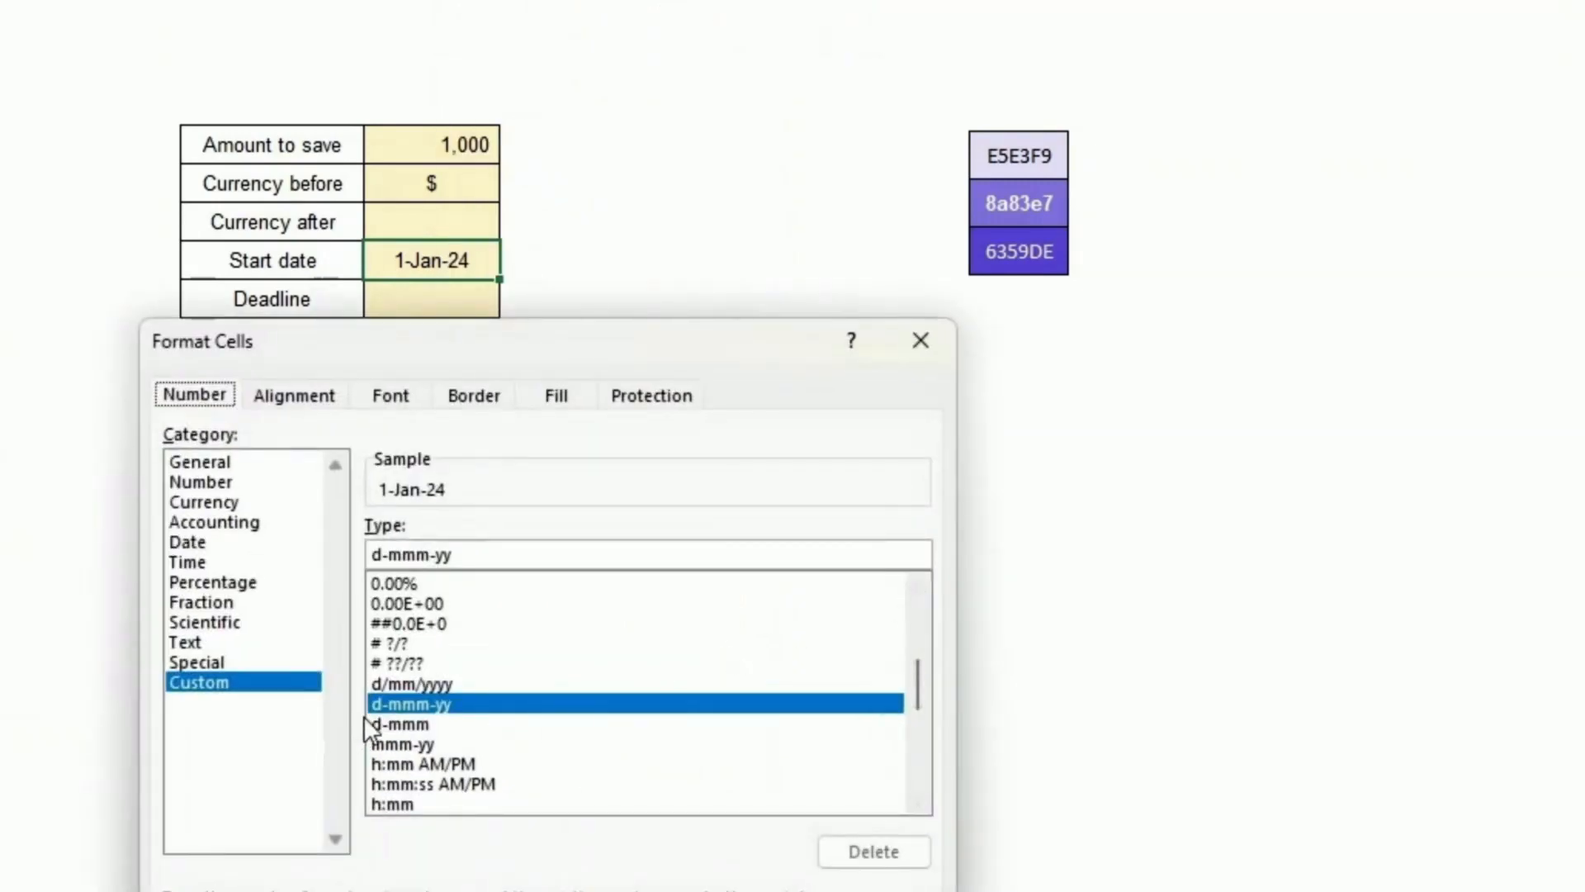
pyautogui.click(776, 891)
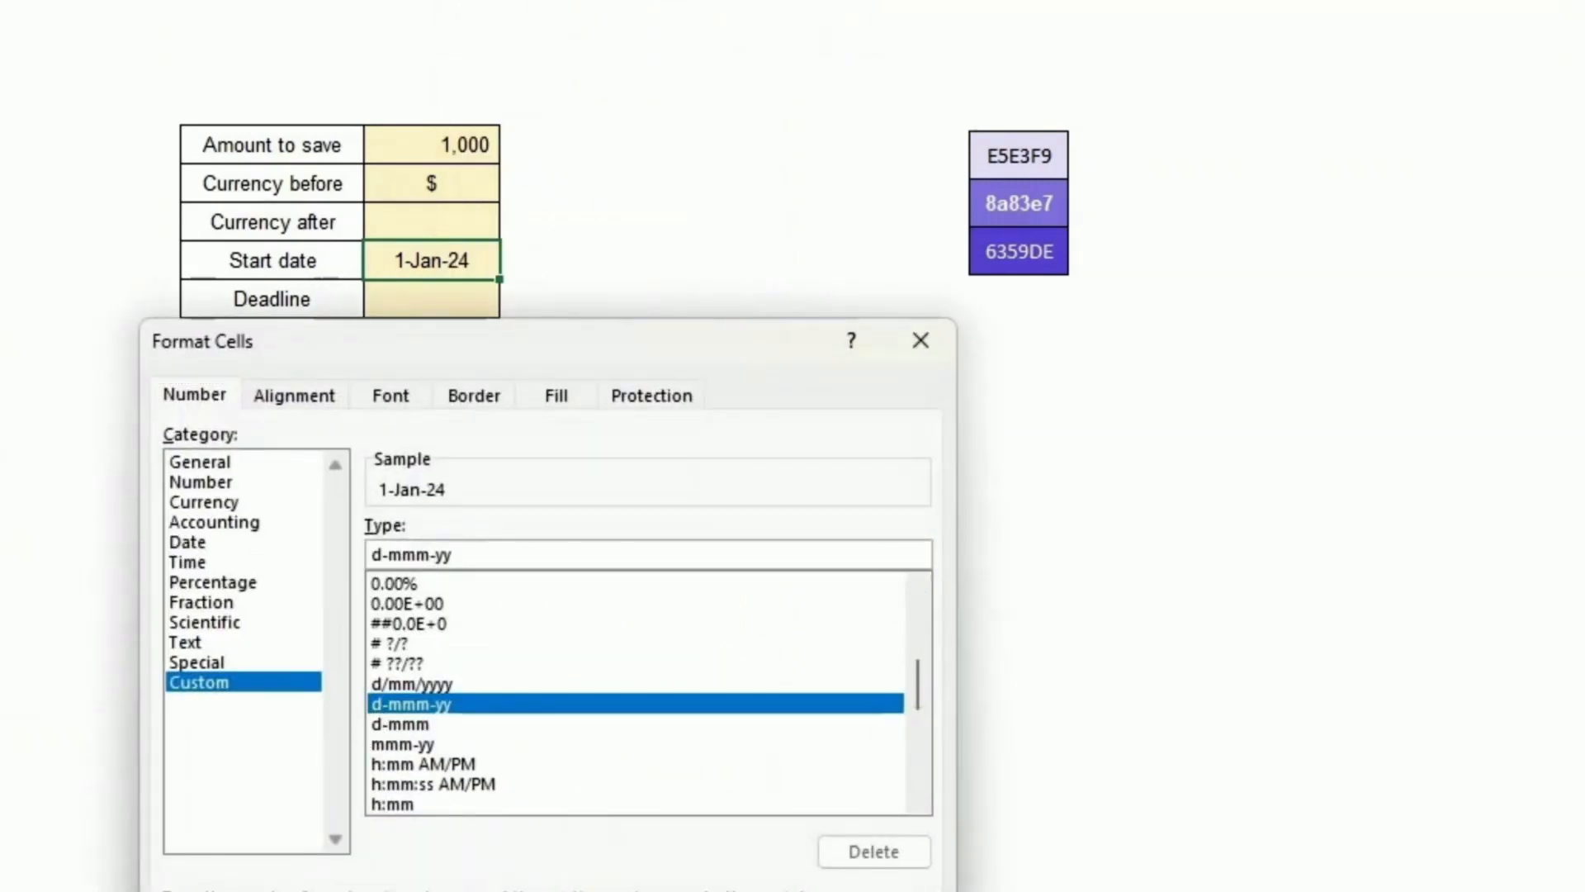
pyautogui.rightClick(444, 261)
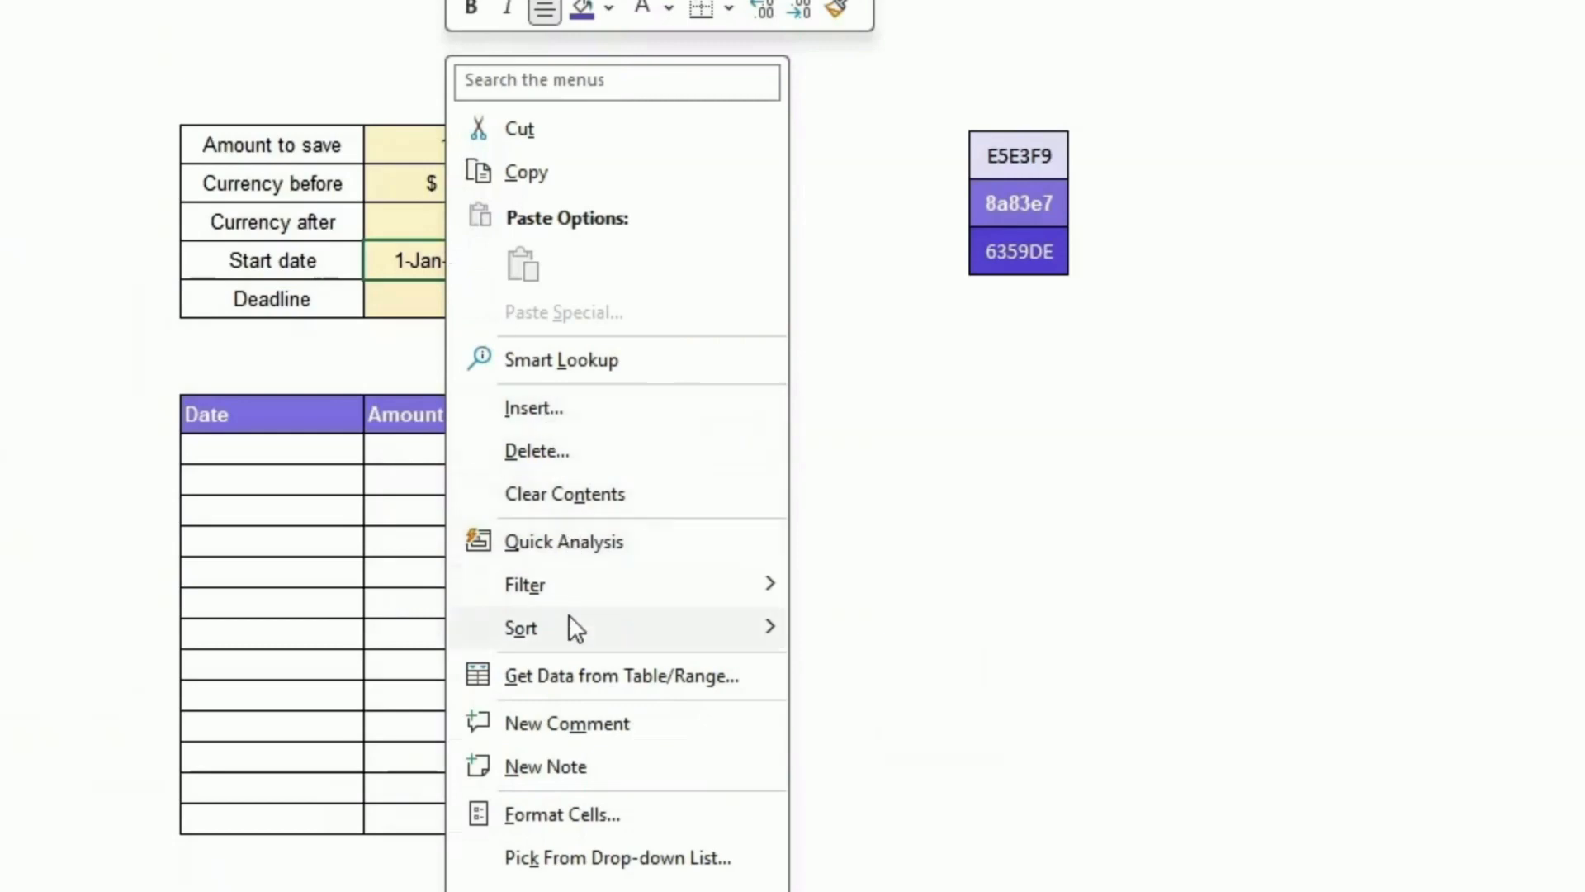
pyautogui.click(573, 813)
pyautogui.click(249, 680)
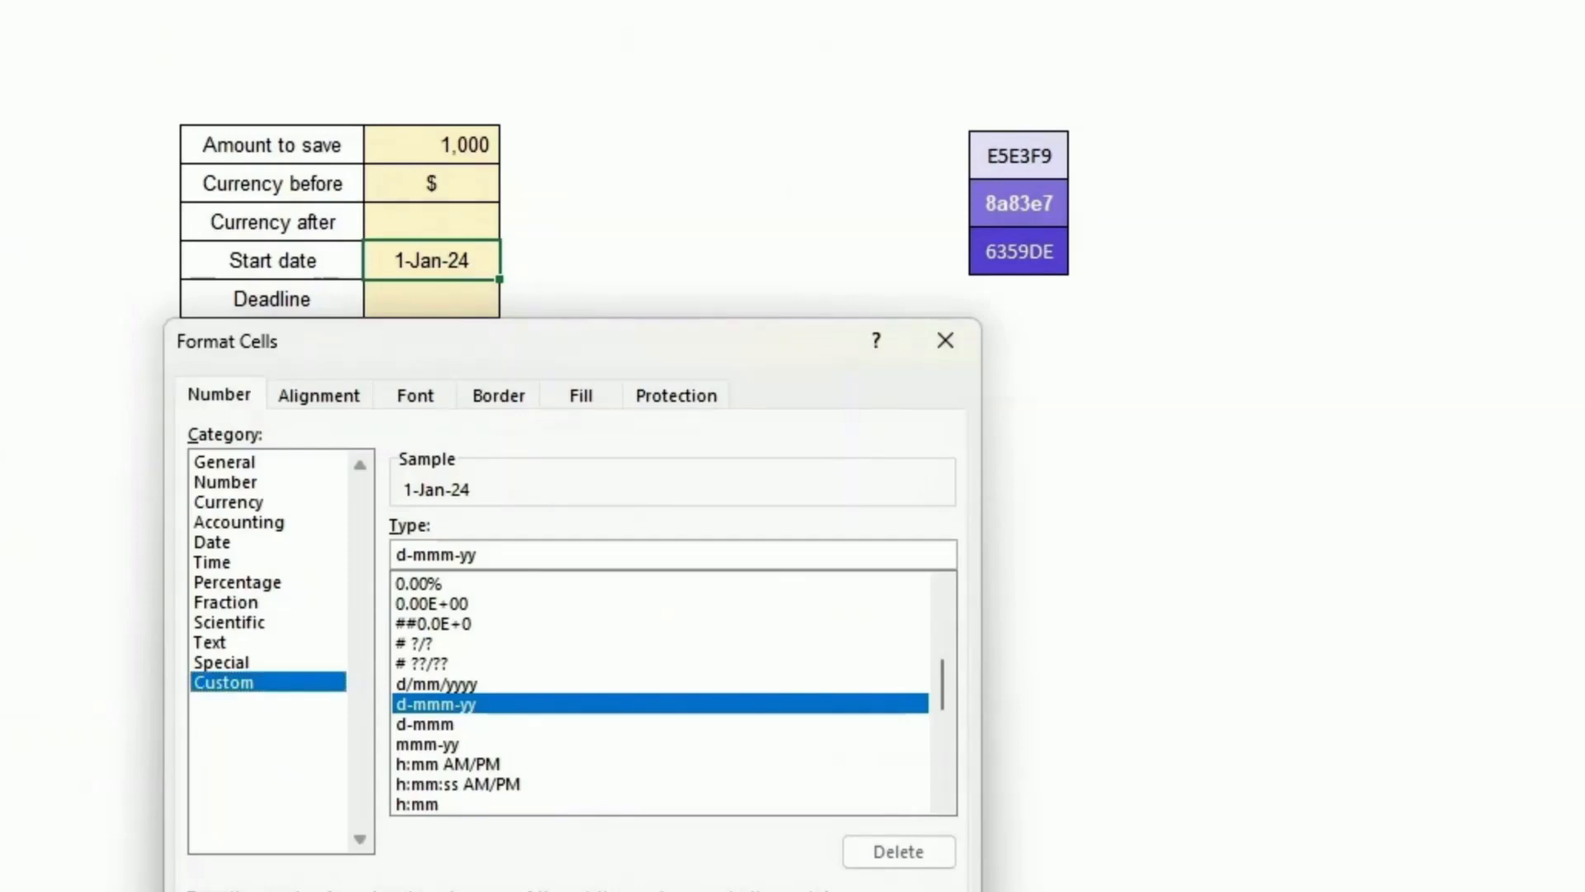
pyautogui.press('Return')
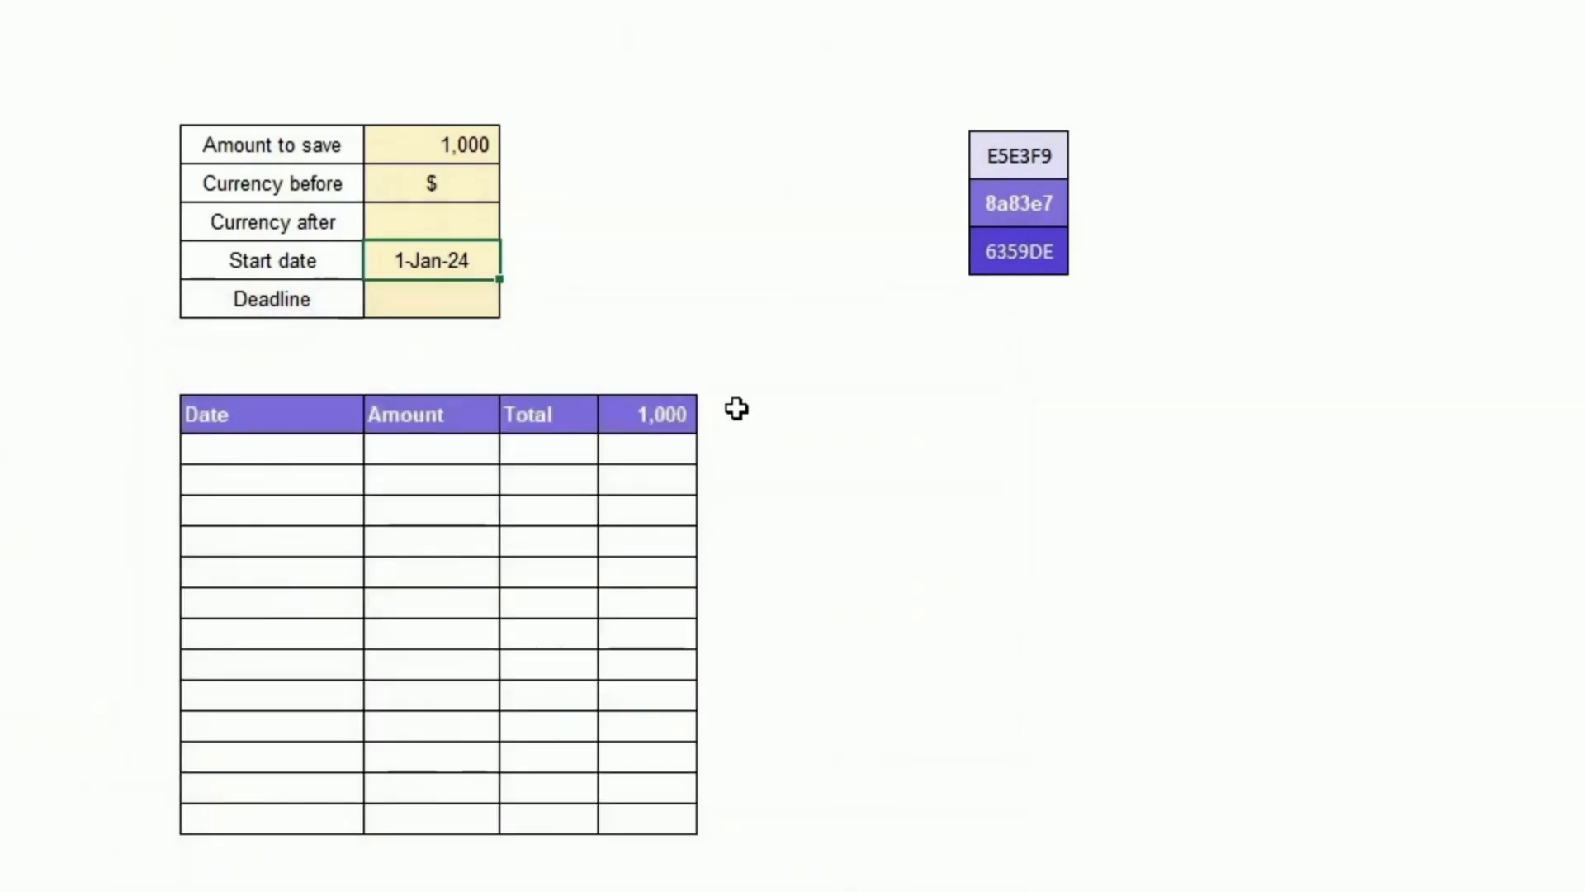
# Step: Enter 1/6/2024 as the template's deadline
pyautogui.click(445, 305)
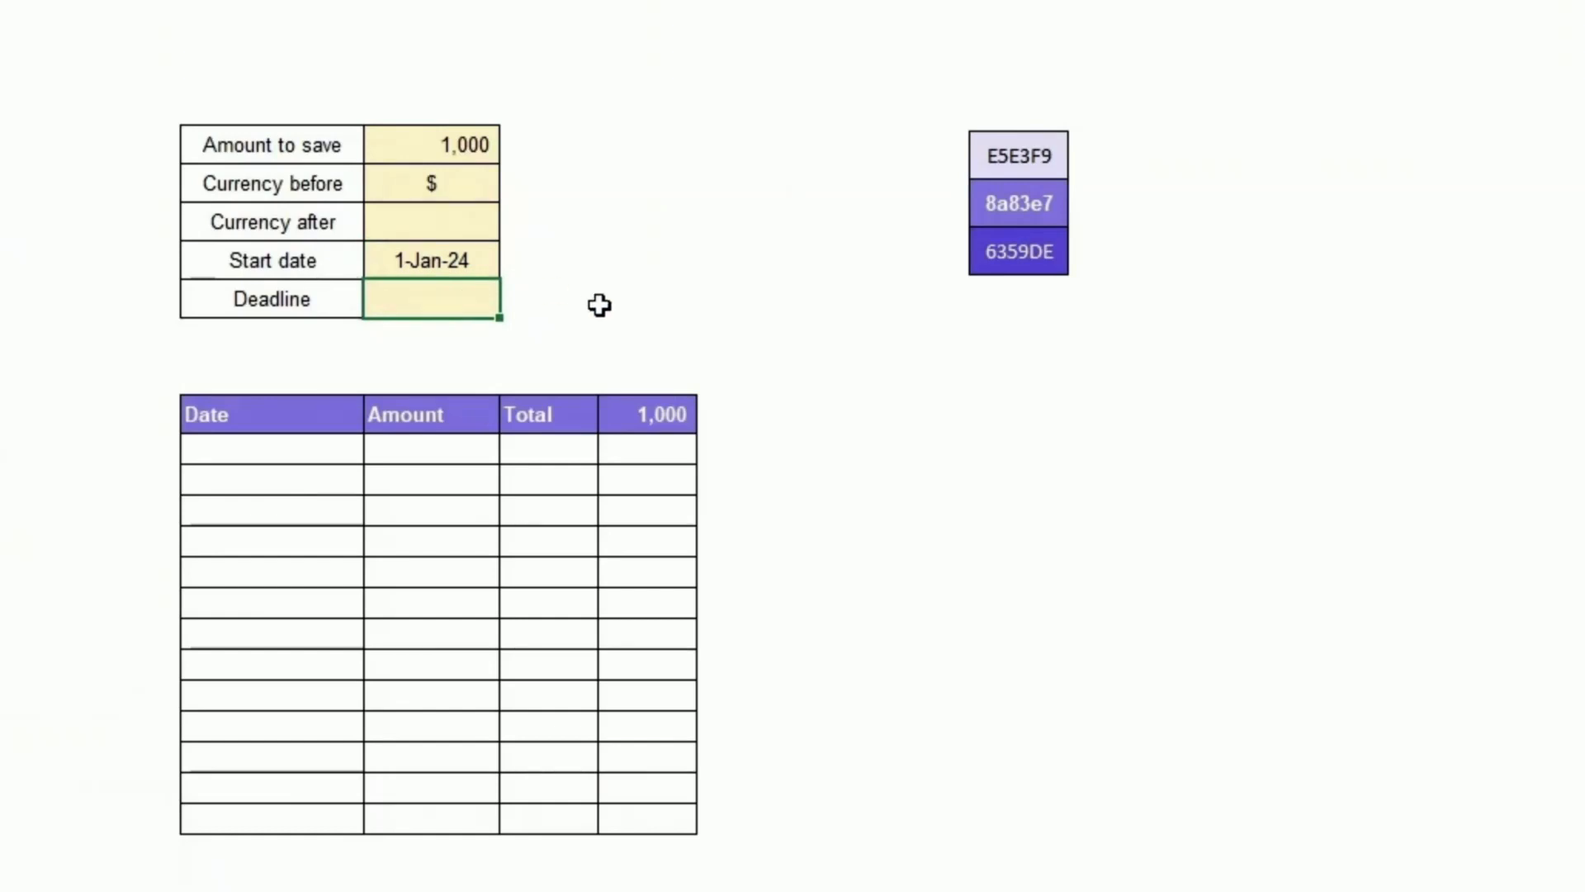
pyautogui.write('1/6/2024')
pyautogui.press('Return')
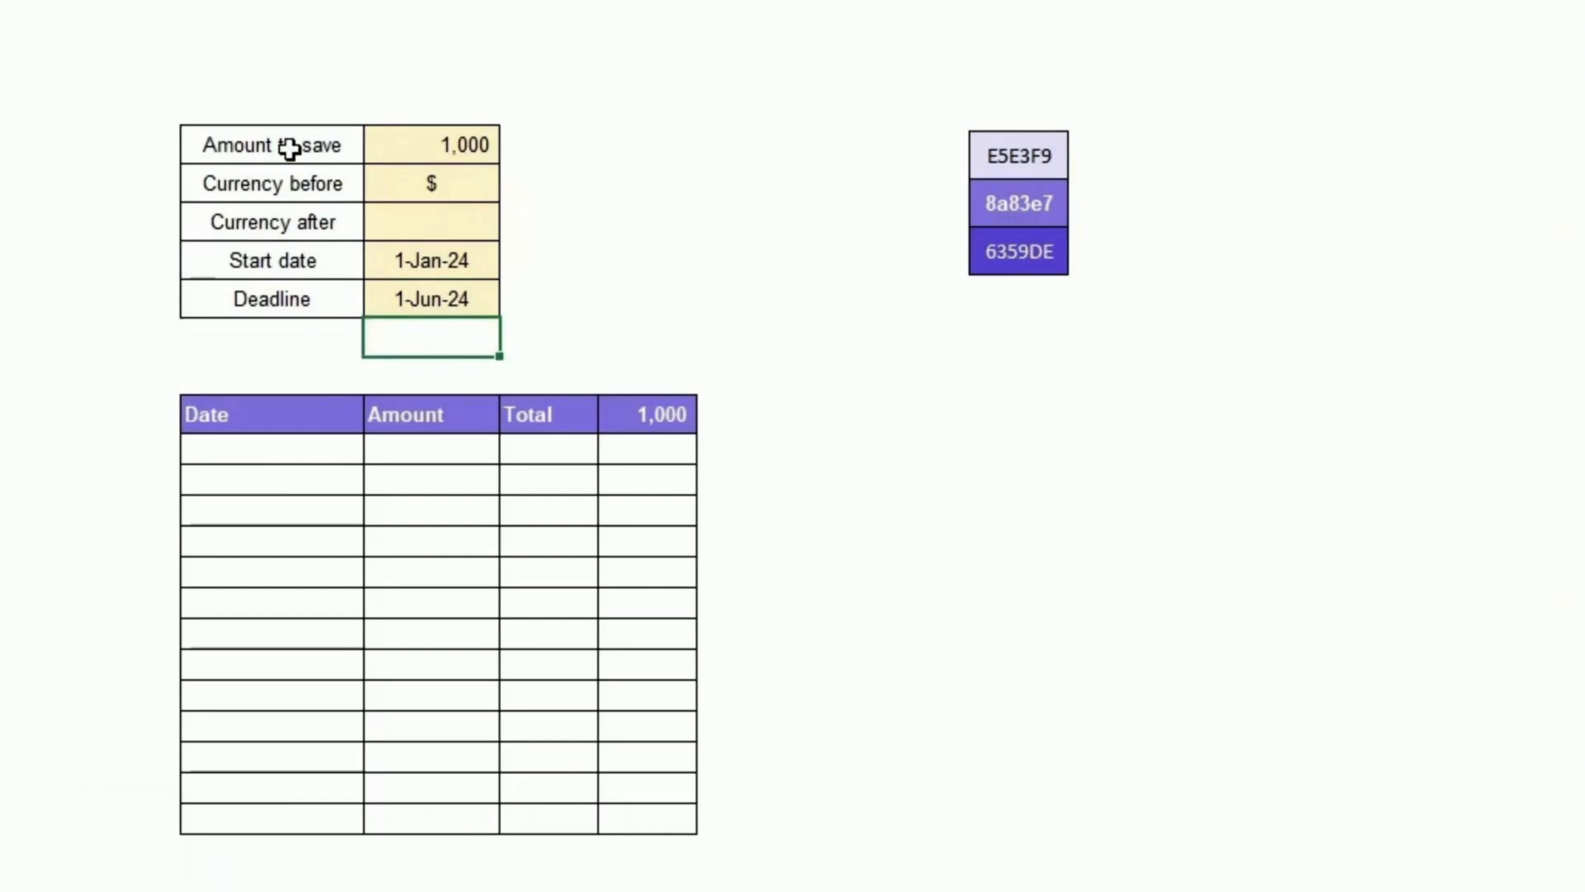
# Step: Fill the five goal input value cells with a light yellow theme colour
pyautogui.moveTo(396, 150); pyautogui.dragTo(432, 302)
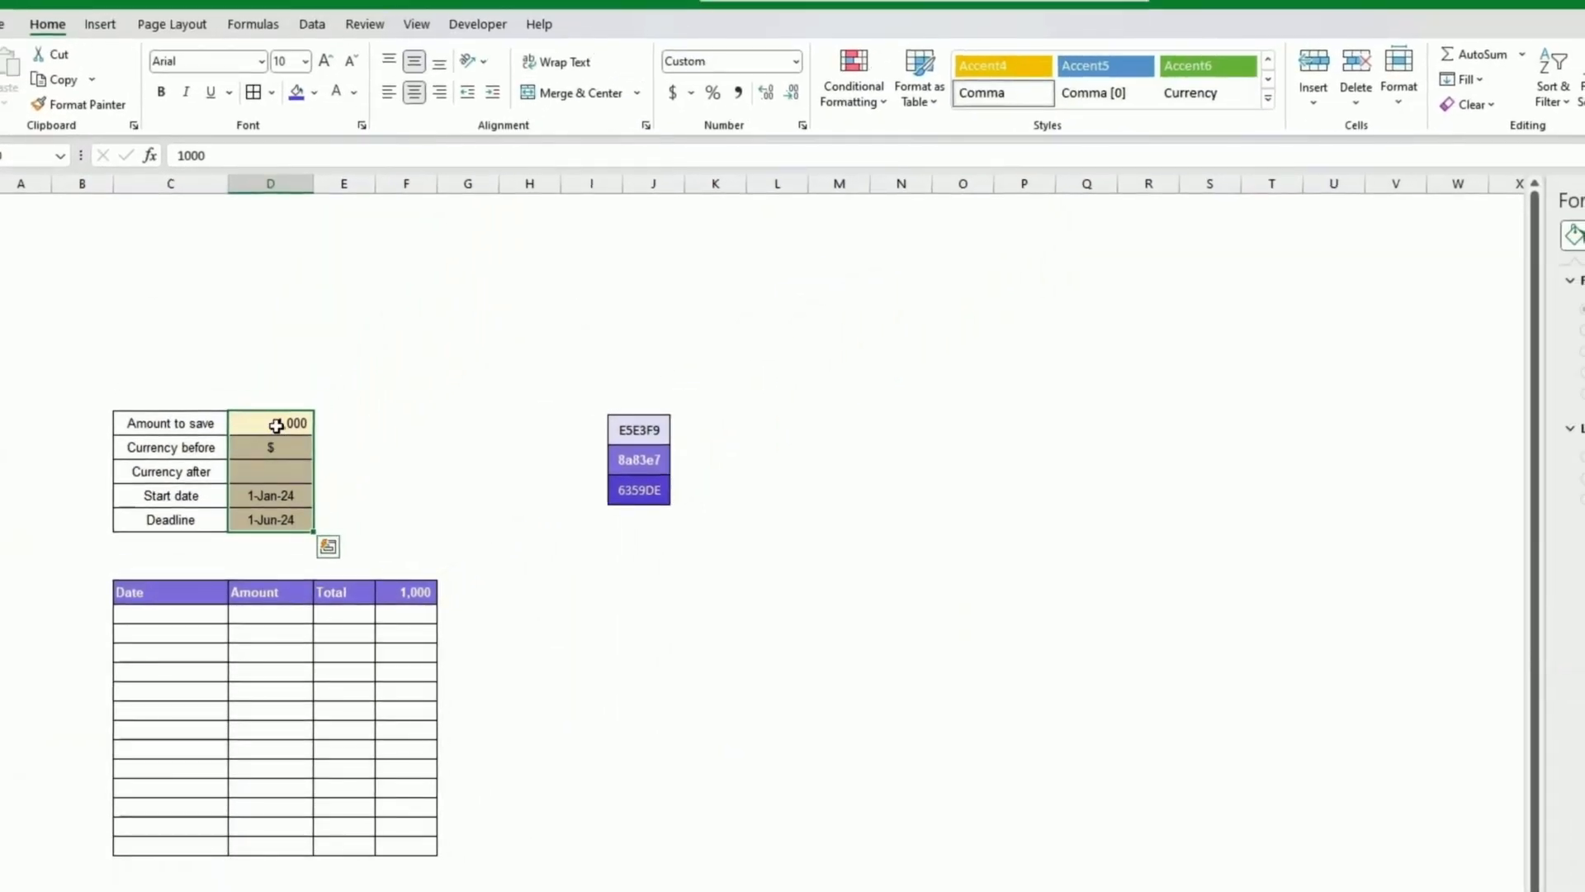
pyautogui.click(315, 92)
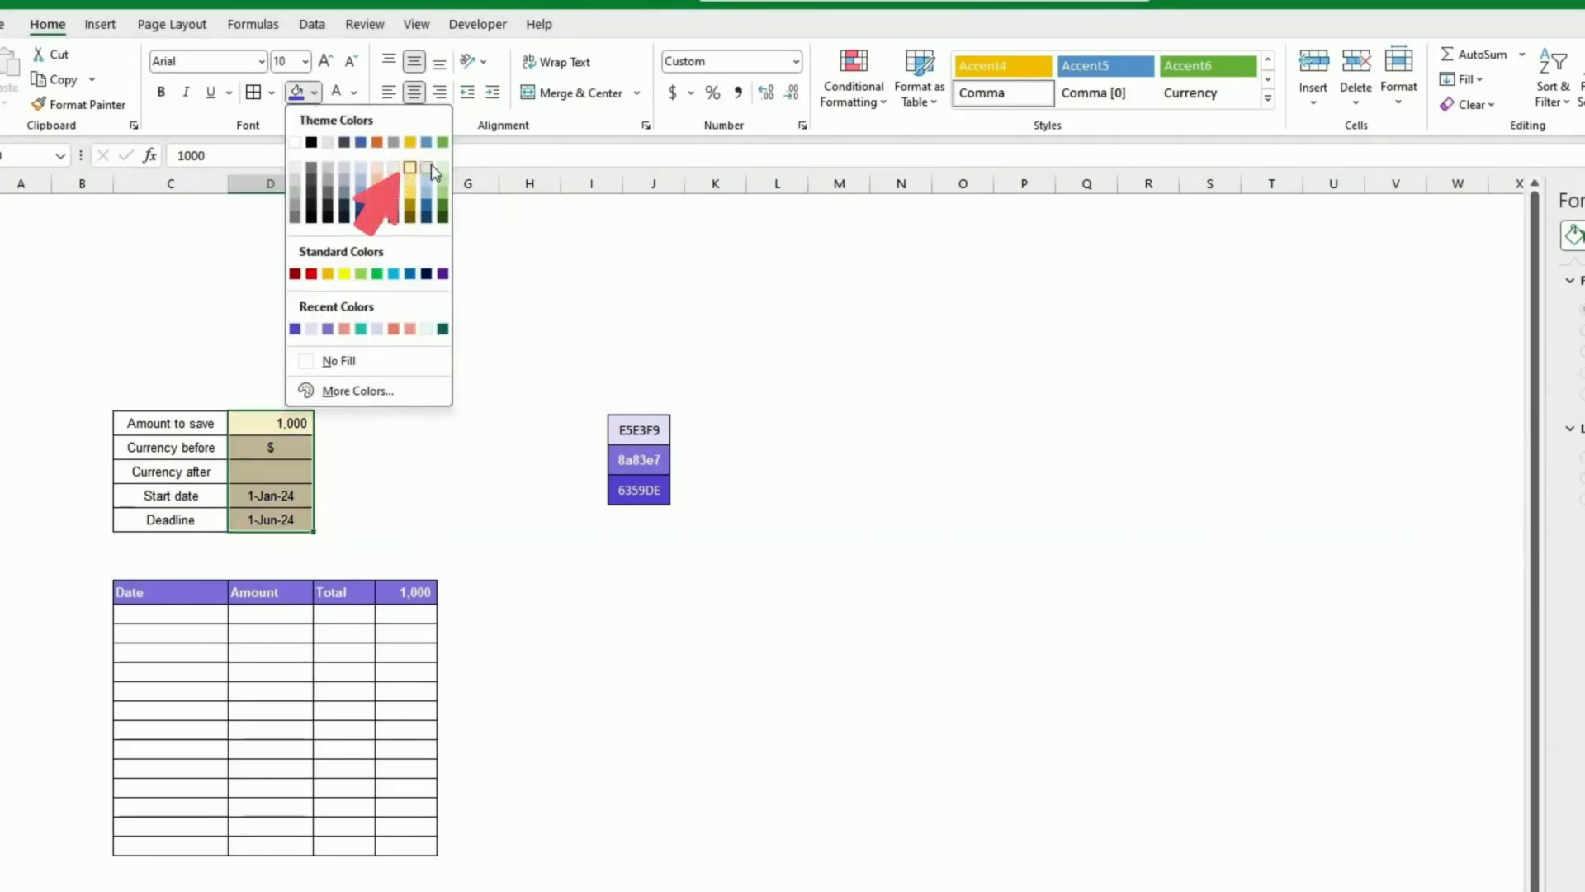
pyautogui.click(445, 507)
pyautogui.click(281, 426)
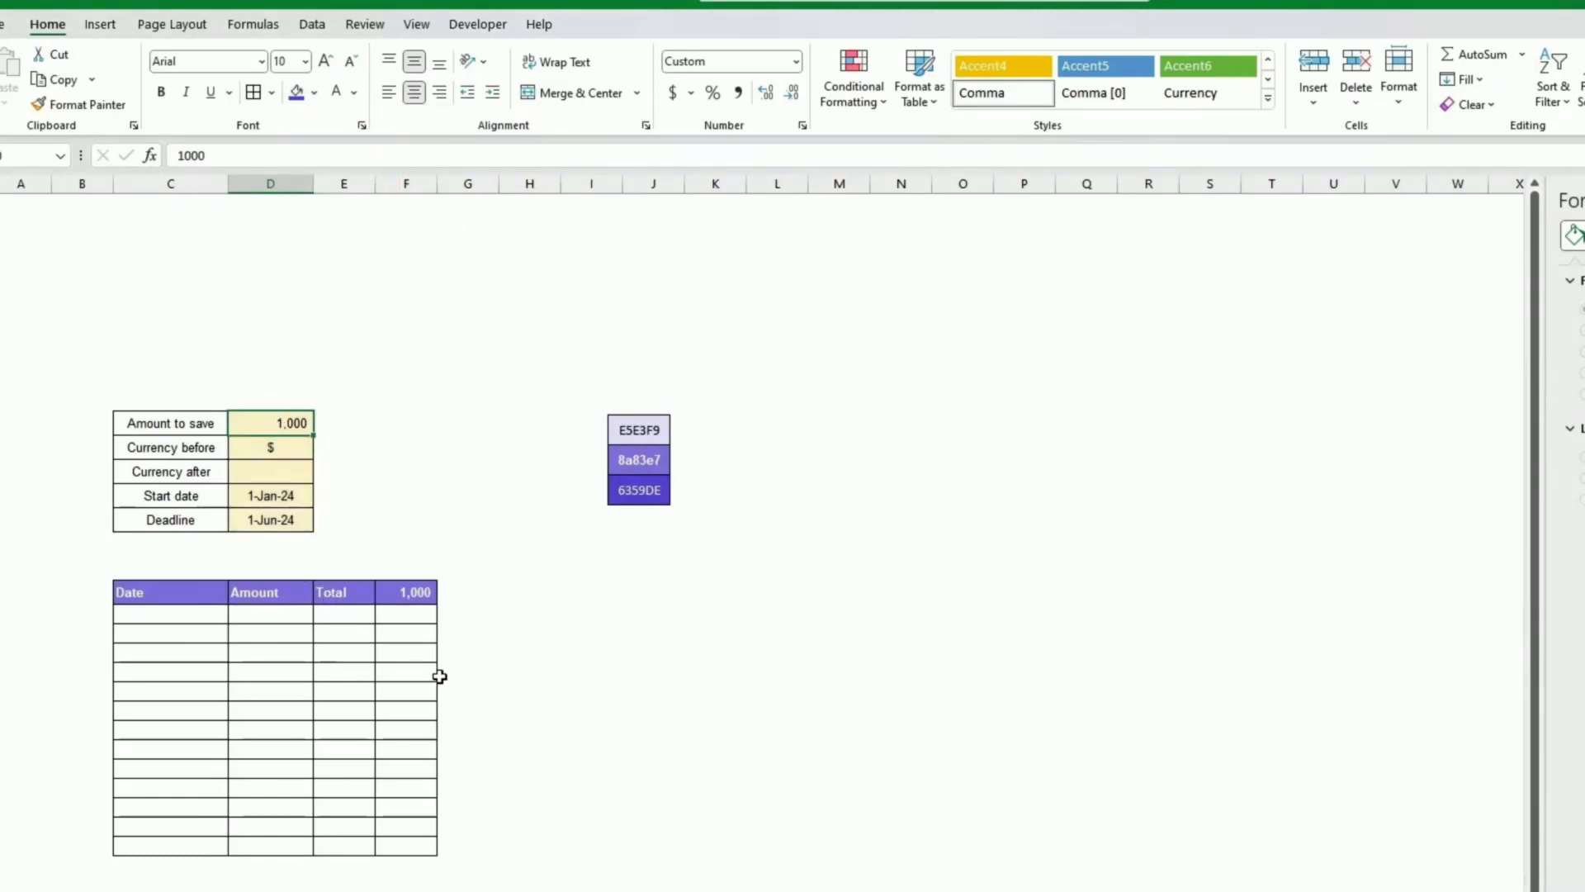
pyautogui.click(523, 666)
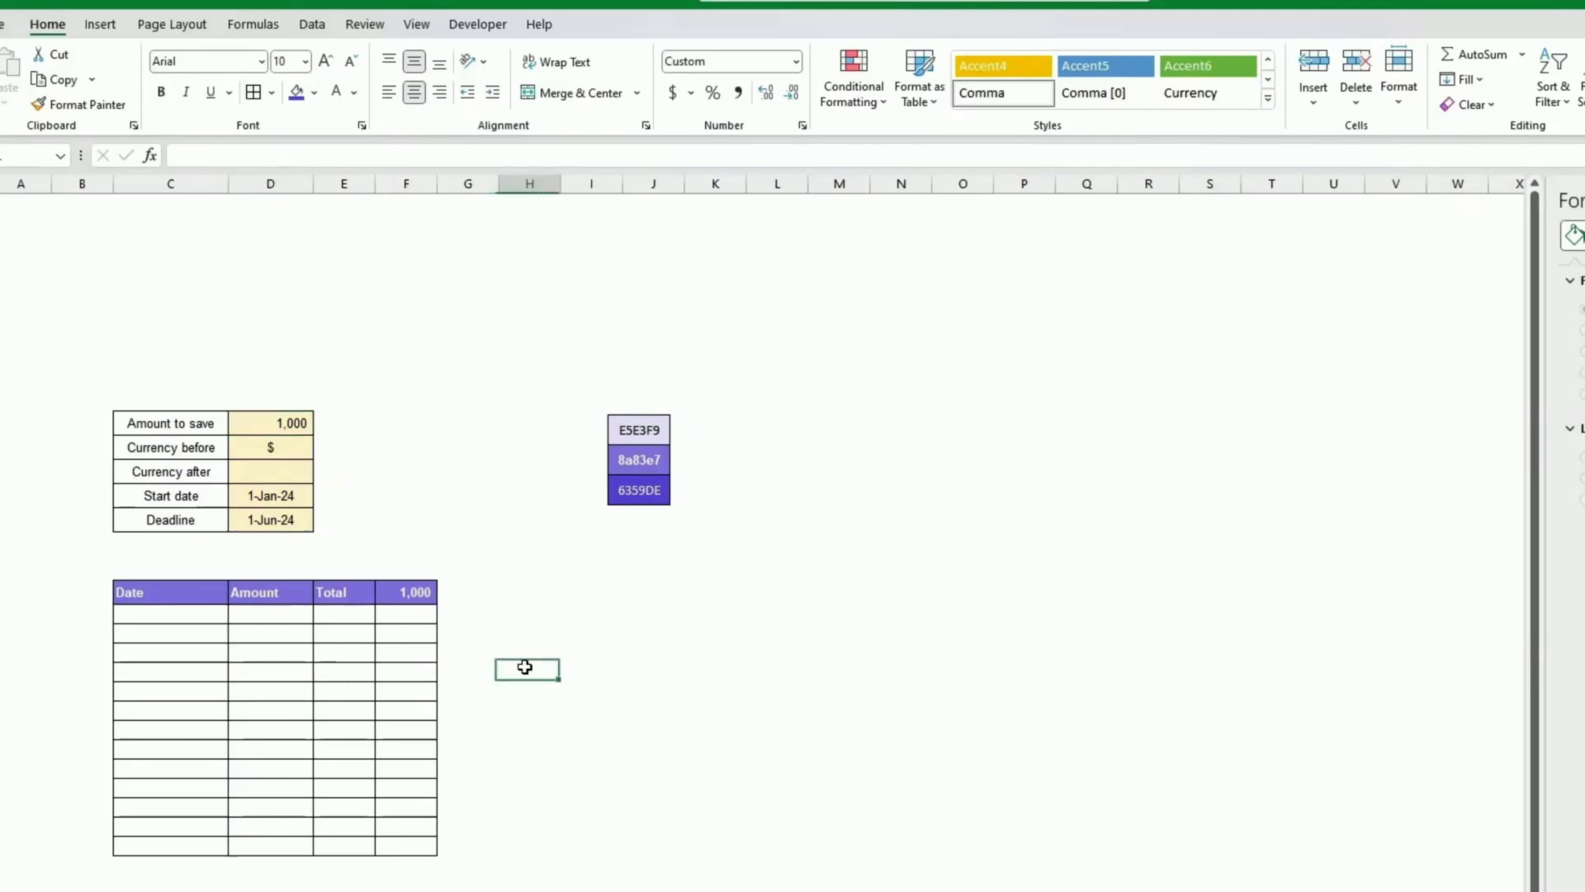
# Step: Reposition the colour swatch shapes beside the tables
pyautogui.click(628, 469)
pyautogui.moveTo(629, 469); pyautogui.dragTo(548, 551)
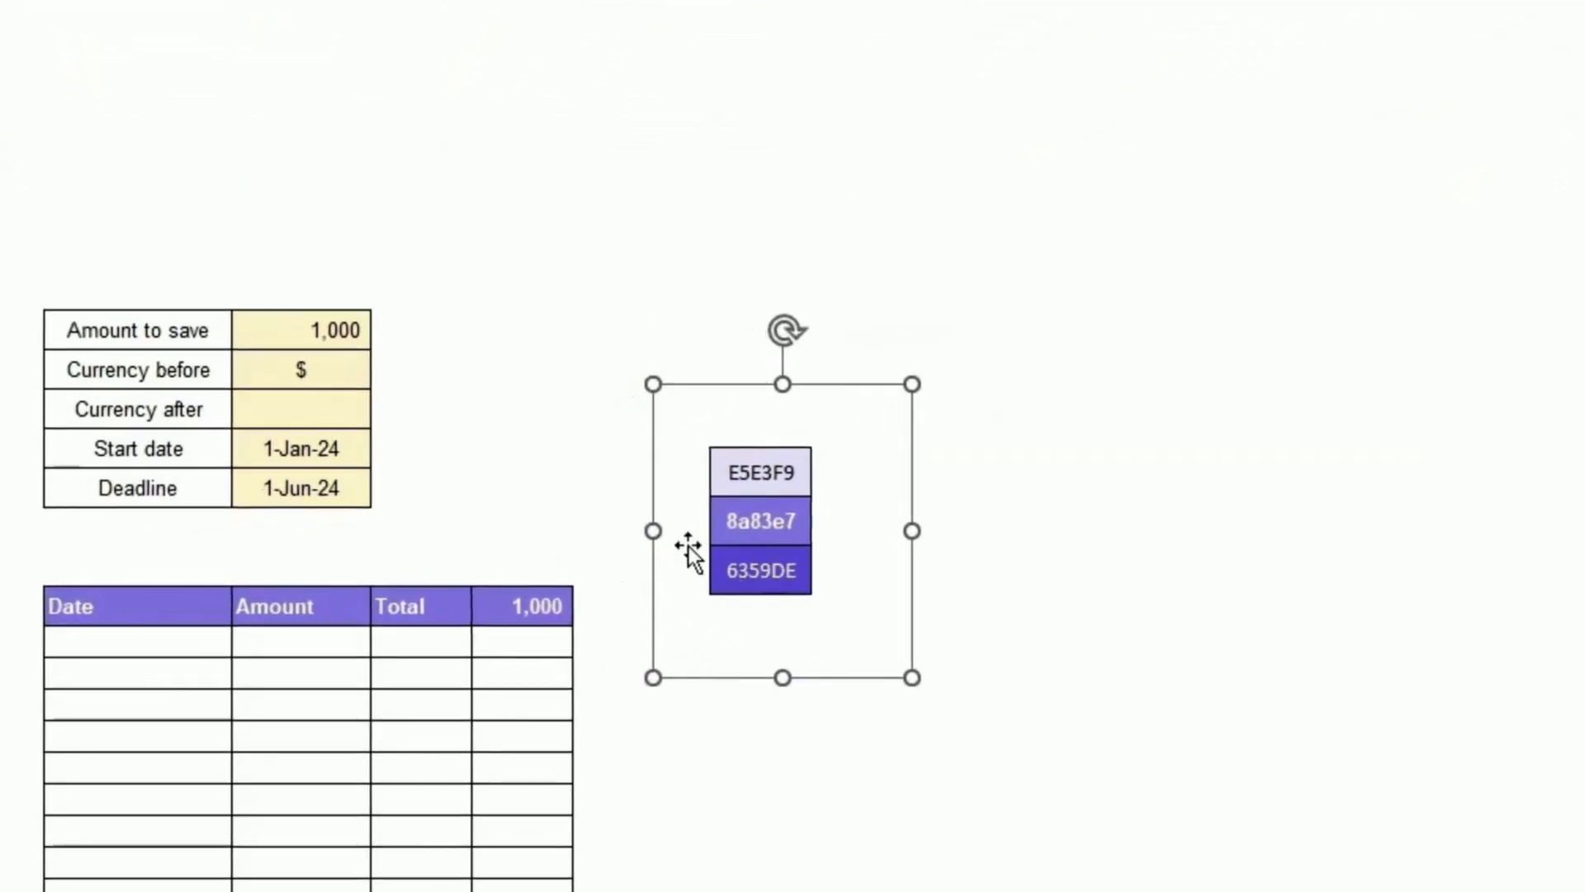
pyautogui.click(758, 794)
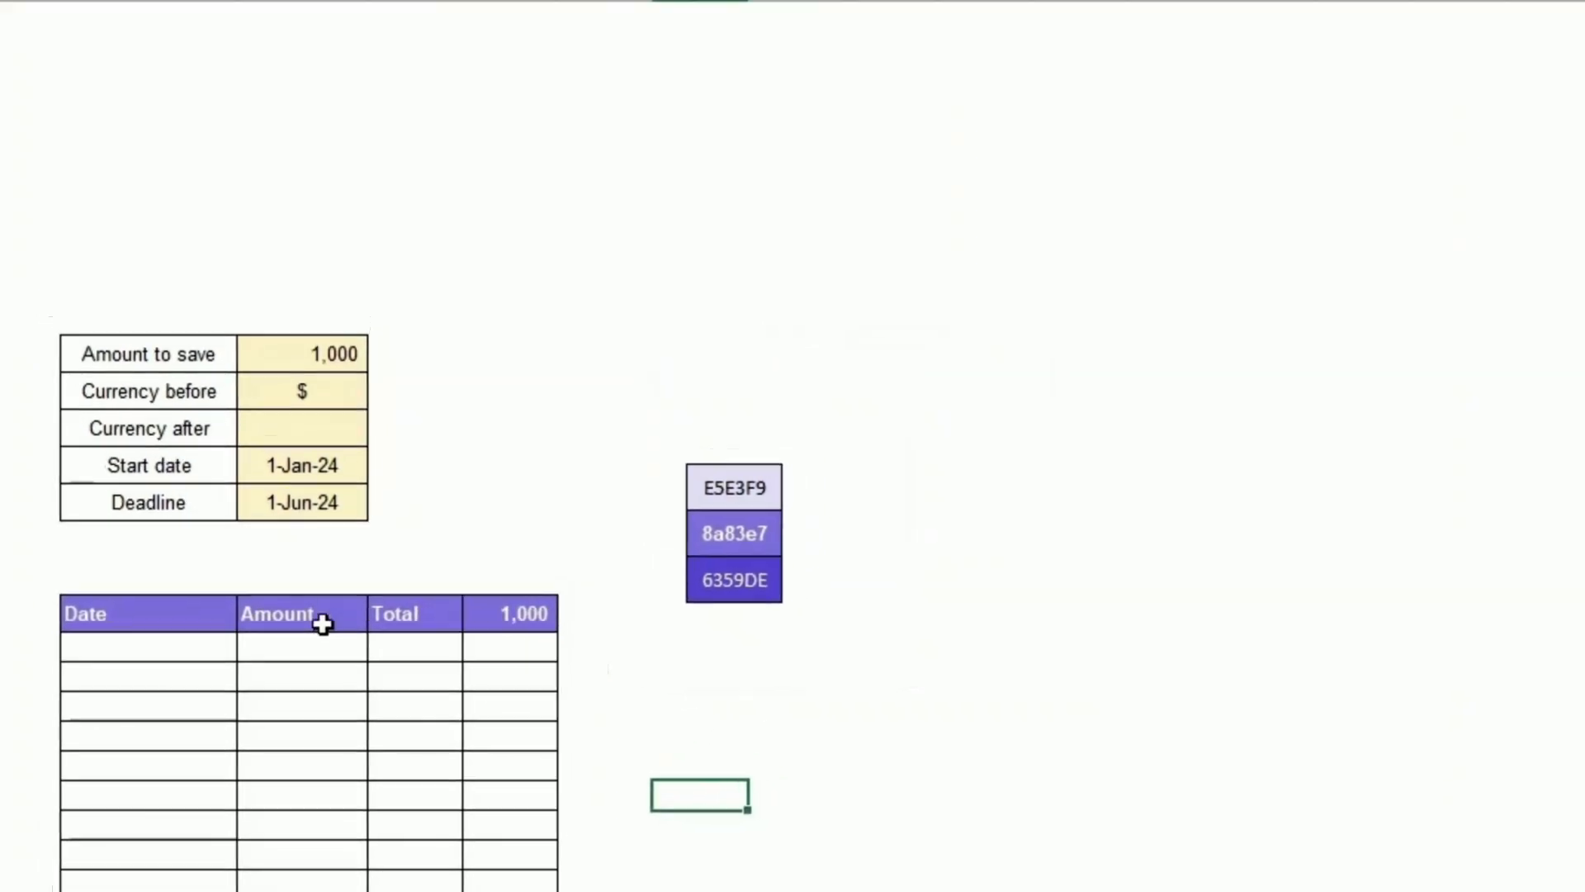
# Step: Fill the savings table header row with the custom colour #8A83E7
pyautogui.click(104, 612)
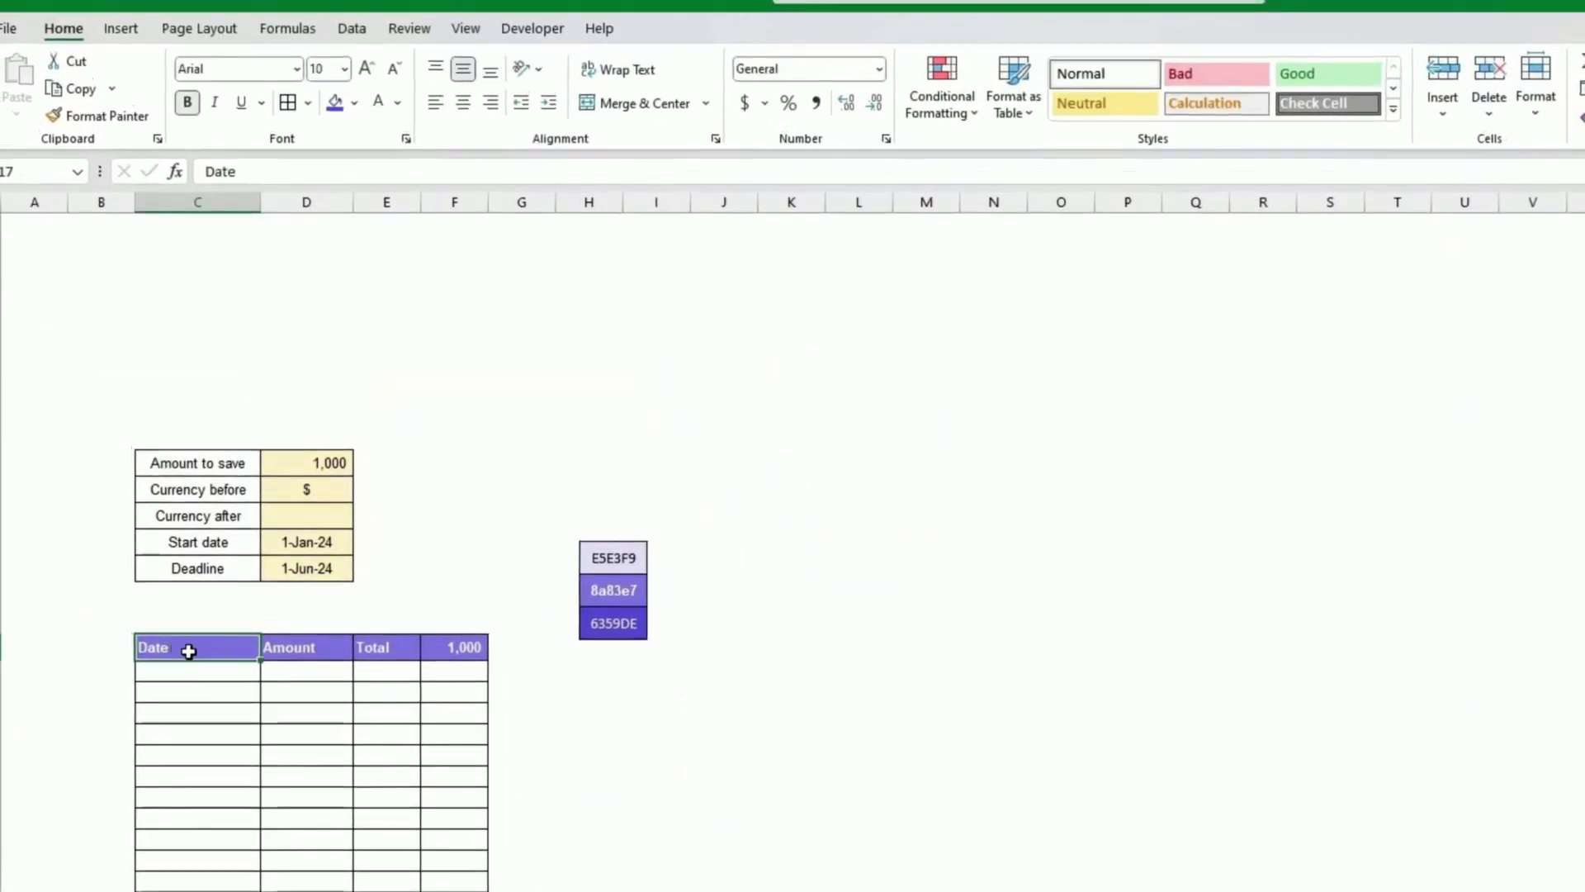
pyautogui.moveTo(188, 650); pyautogui.dragTo(452, 647)
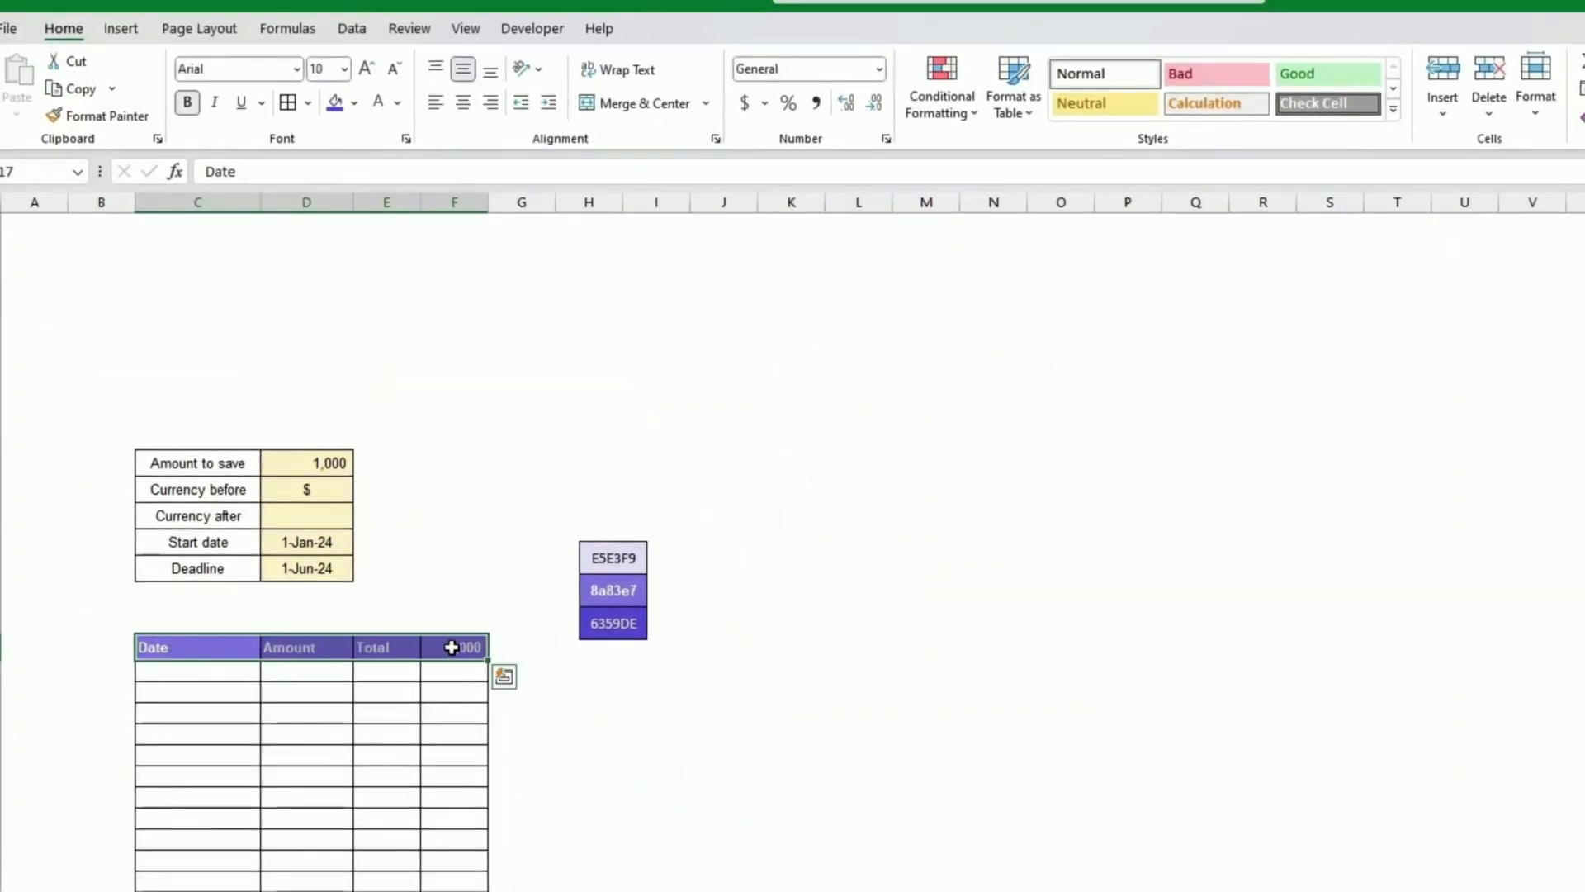
pyautogui.click(352, 107)
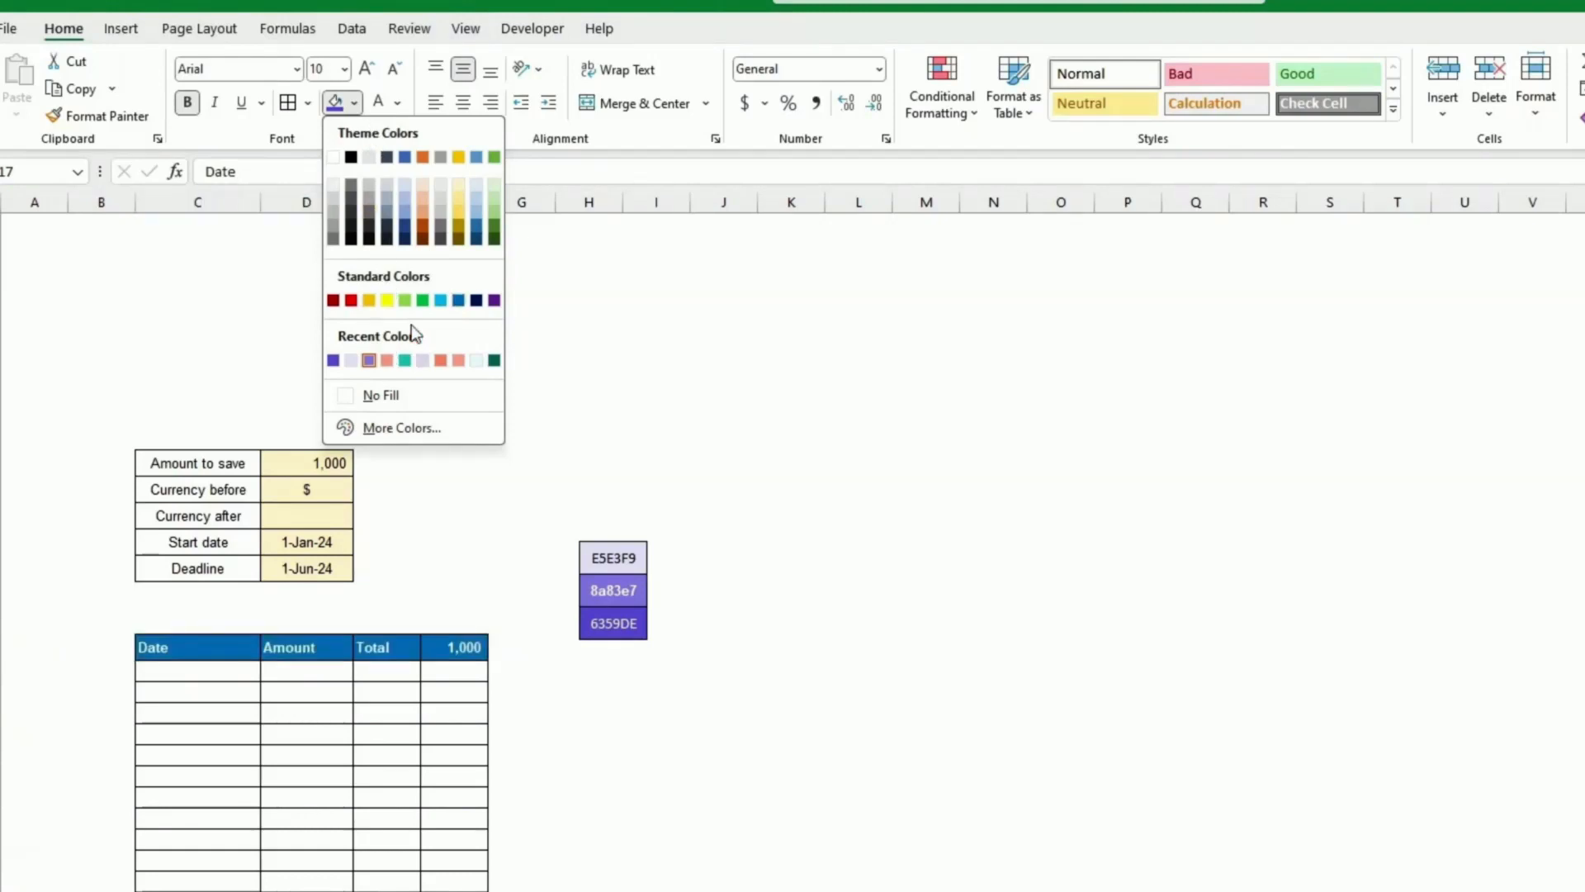
pyautogui.click(402, 428)
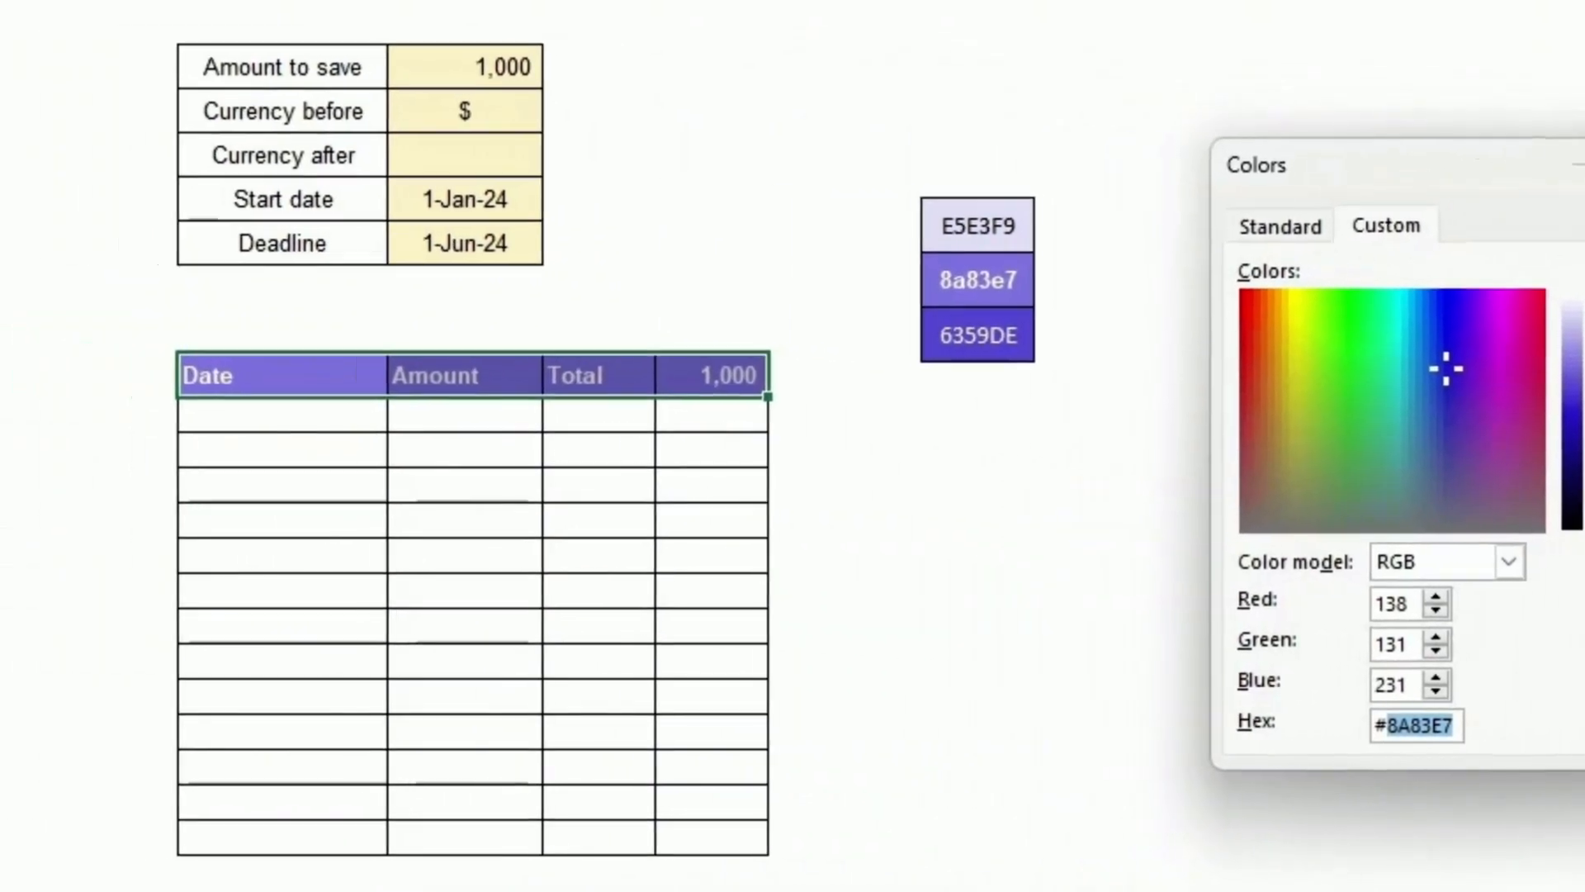
pyautogui.click(1584, 227)
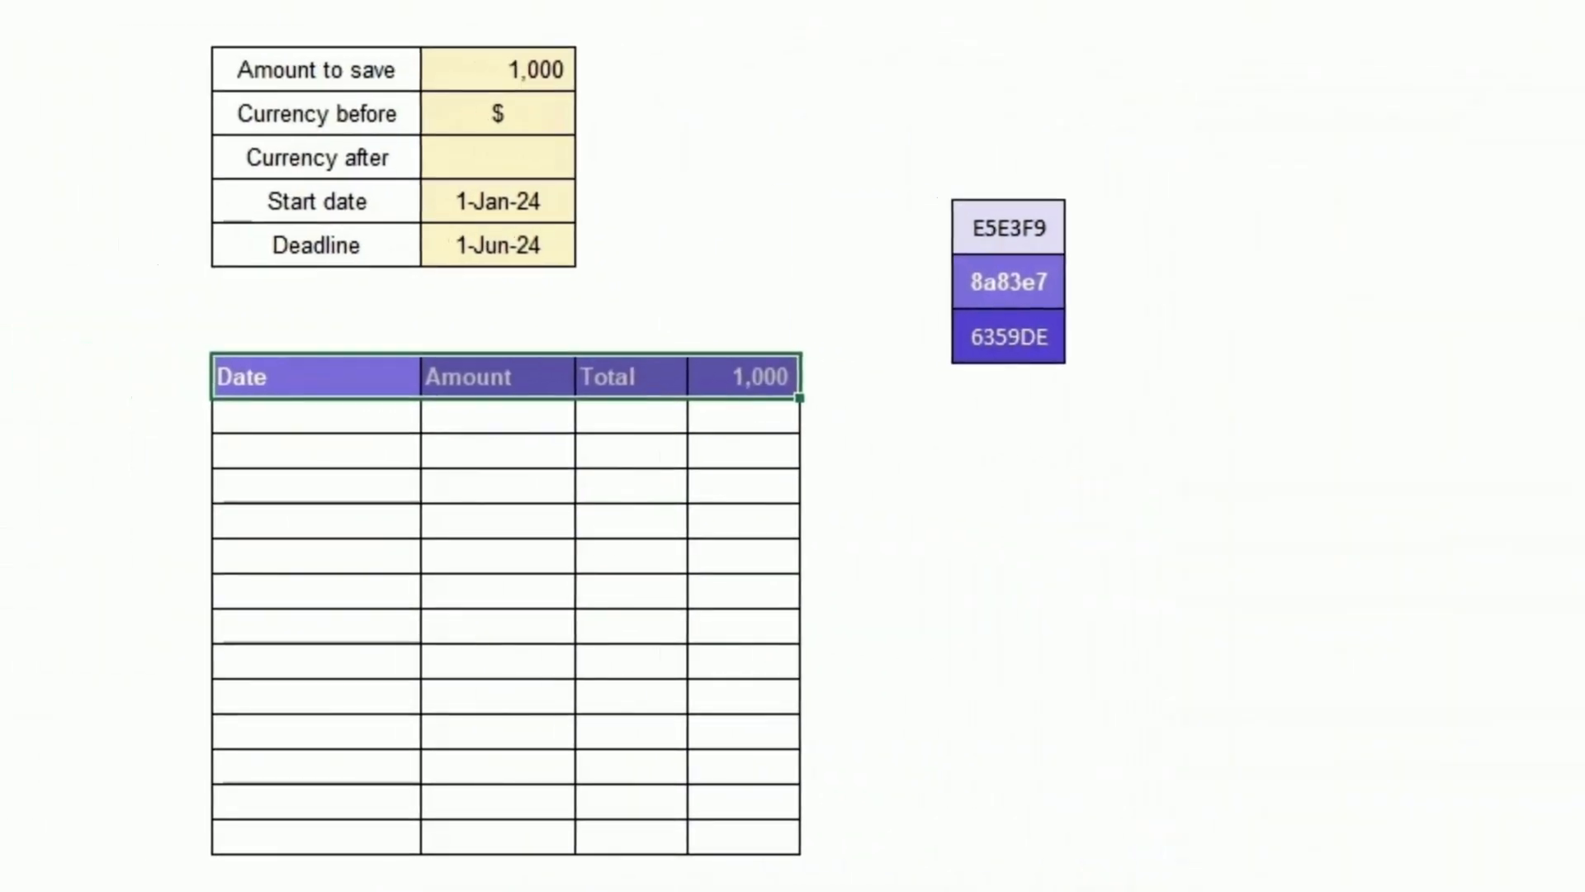
pyautogui.click(1584, 413)
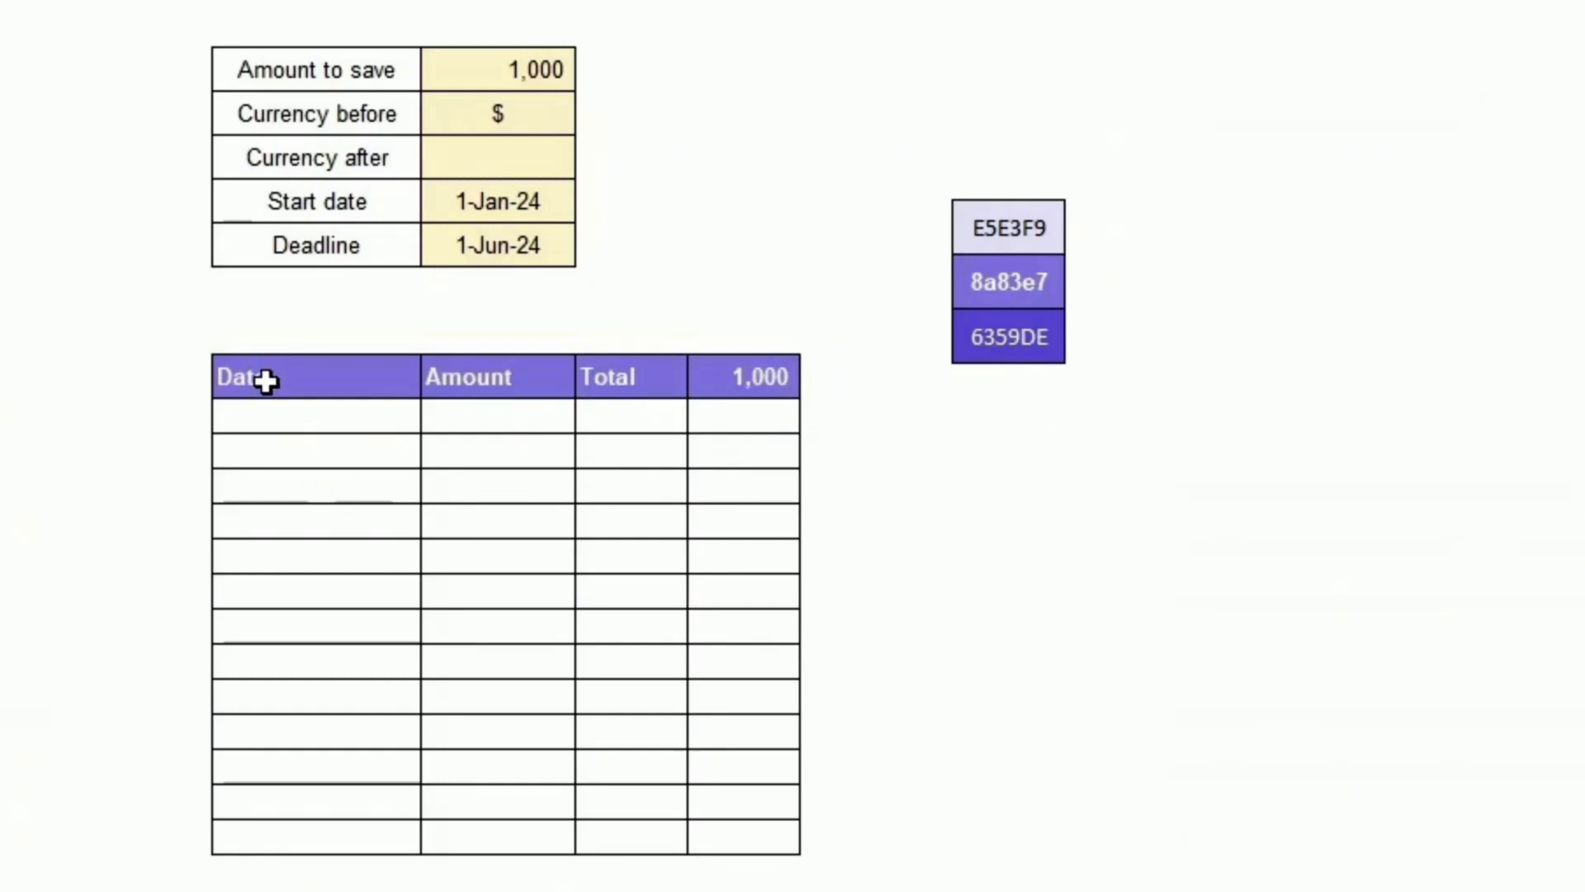
# Step: Fill the Date and Amount entry columns of the savings table with light yellow
pyautogui.click(296, 415)
pyautogui.moveTo(296, 415)
pyautogui.mouseDown()
pyautogui.moveTo(457, 421)
pyautogui.moveTo(459, 837)
pyautogui.mouseUp()
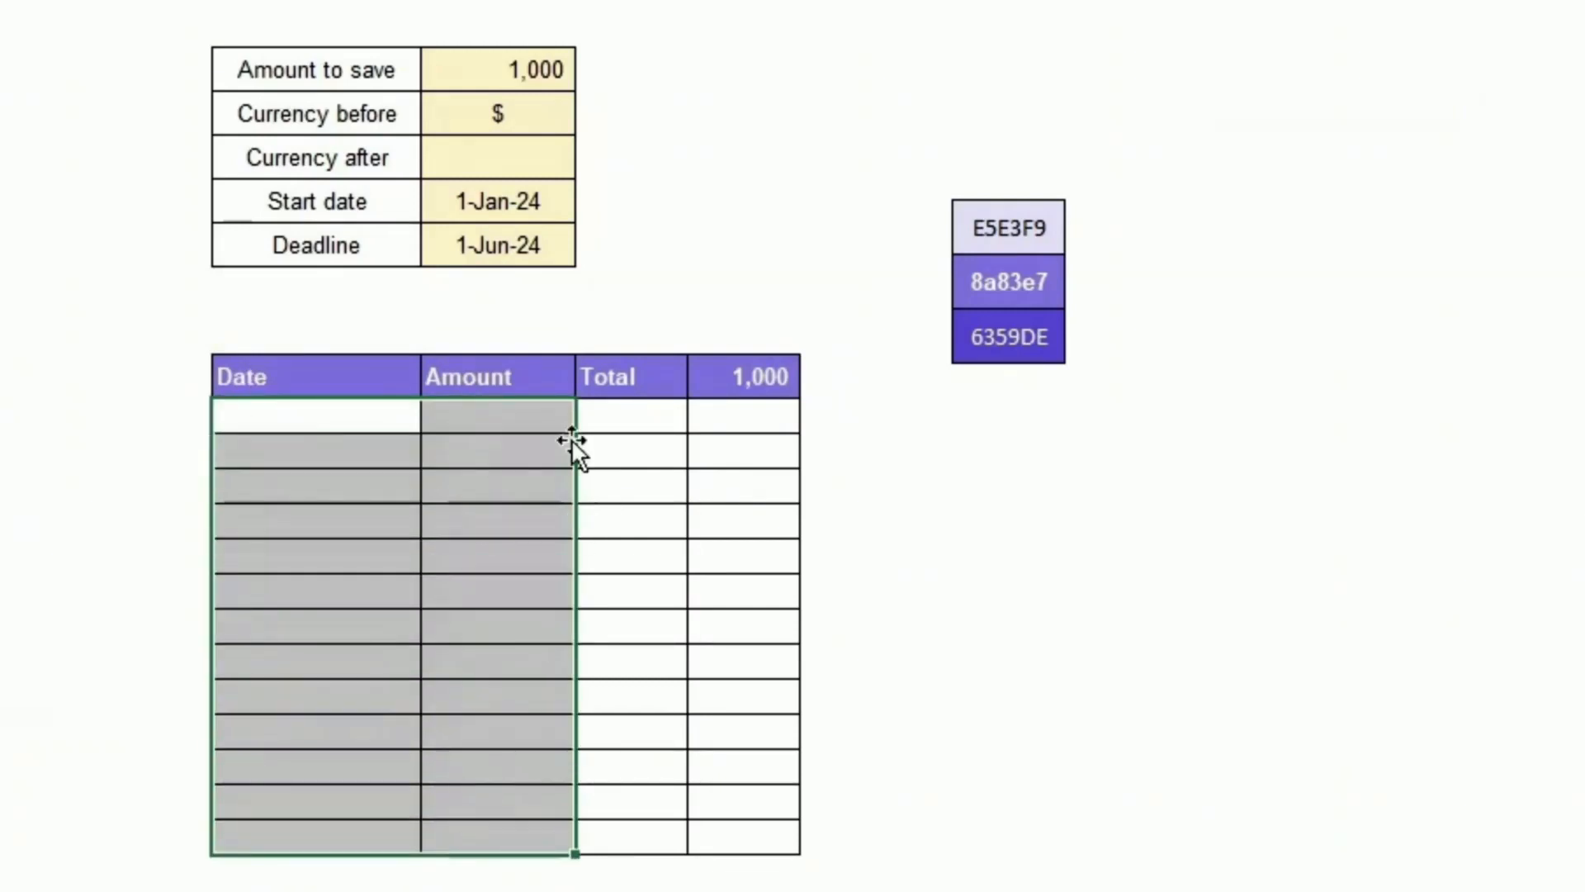
pyautogui.click(569, 0)
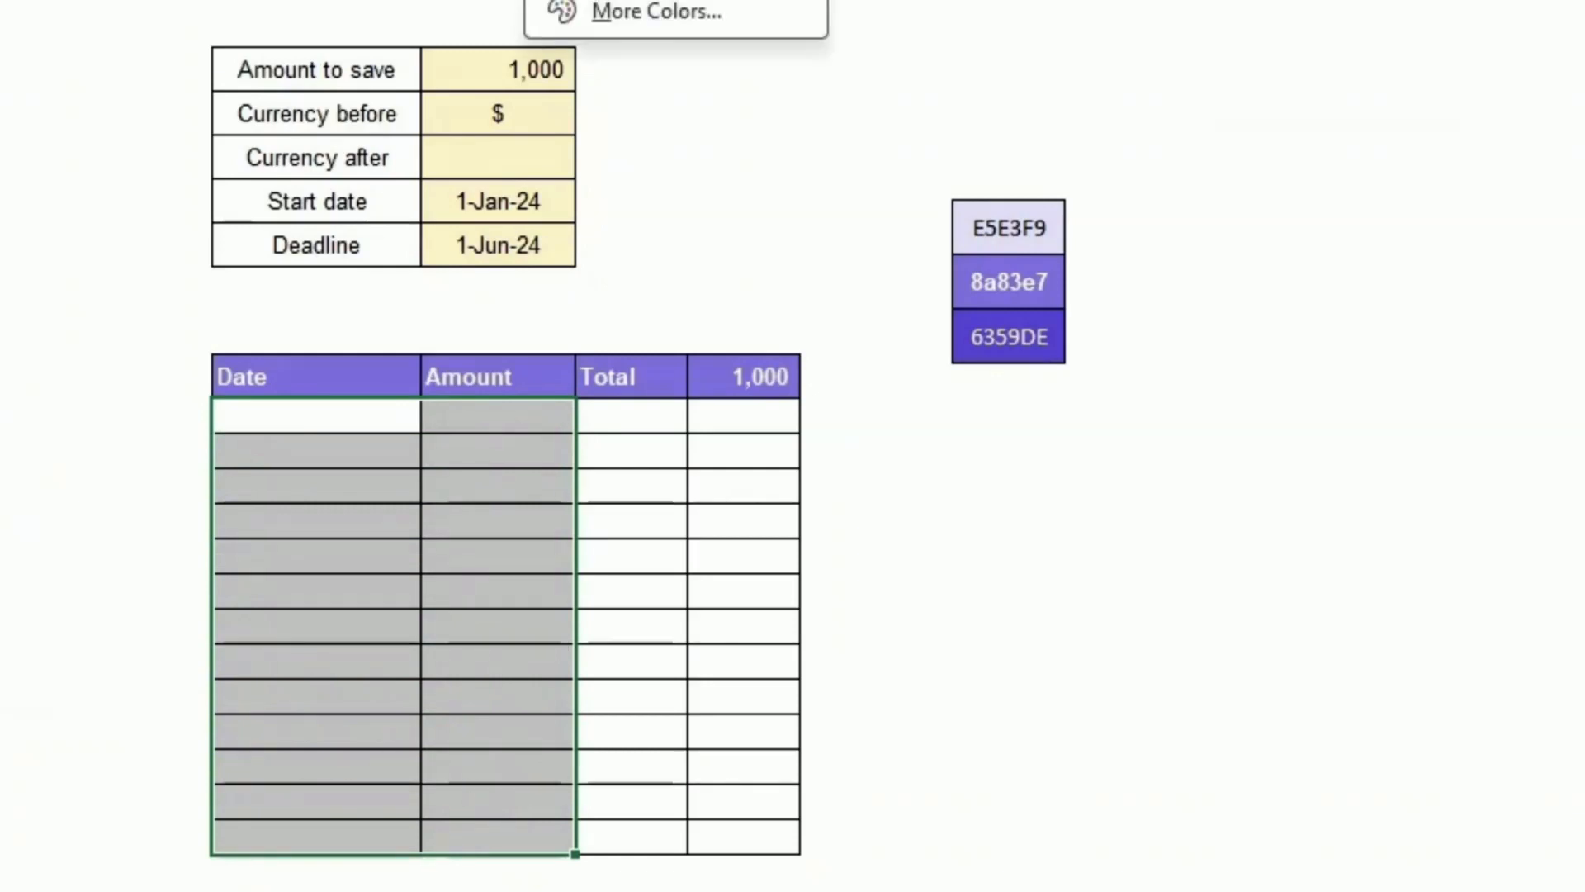
pyautogui.click(578, 0)
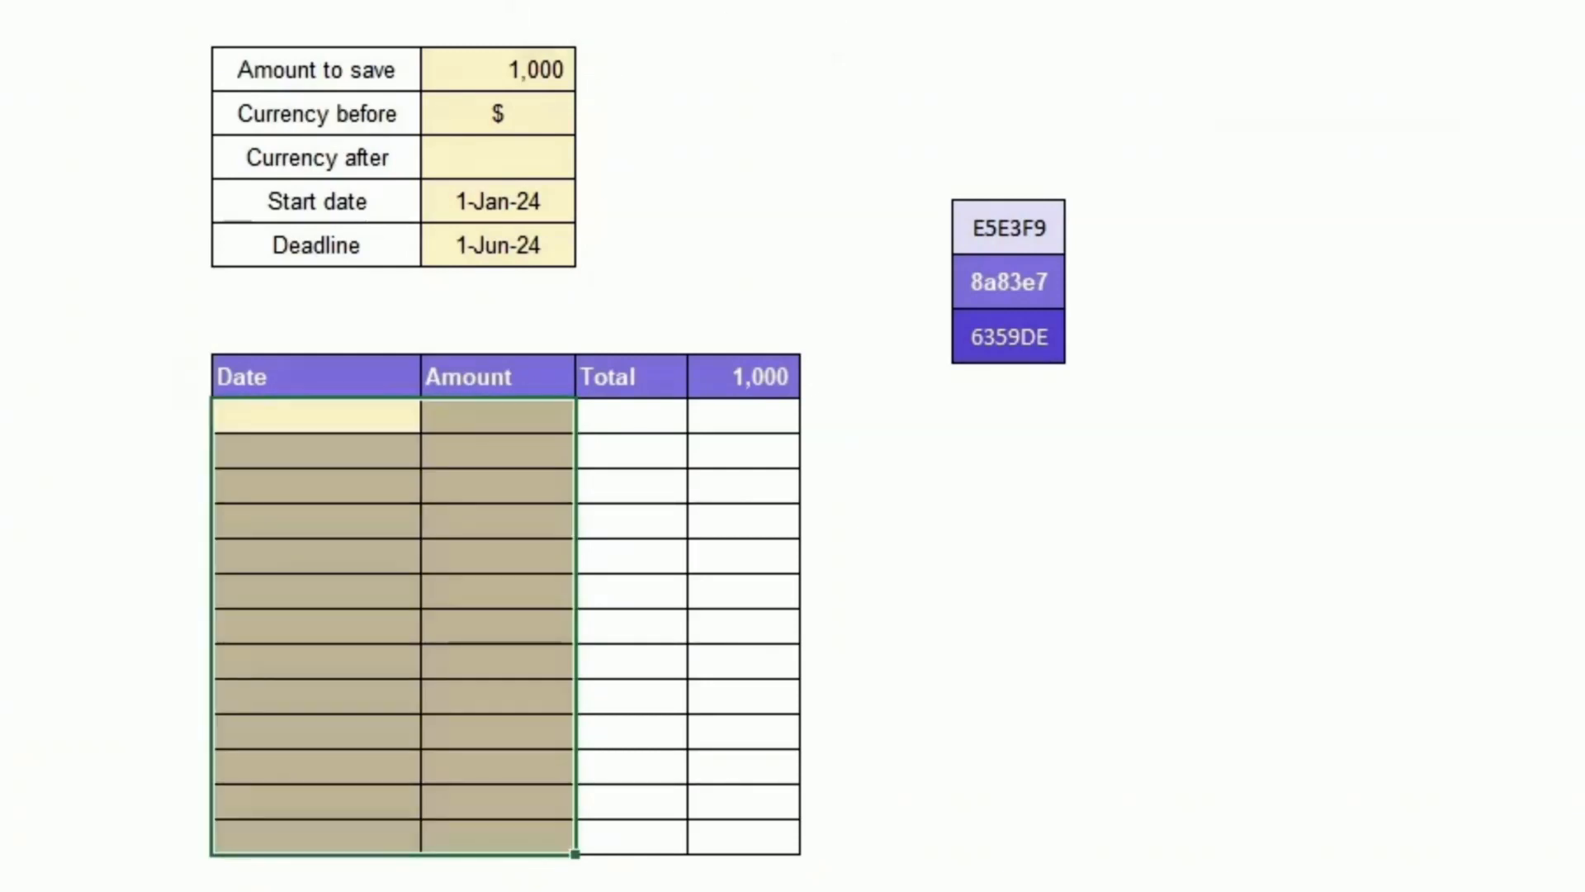
pyautogui.click(657, 302)
# Step: Rename the Date column header to Date / Description
pyautogui.click(319, 376)
pyautogui.click(325, 418)
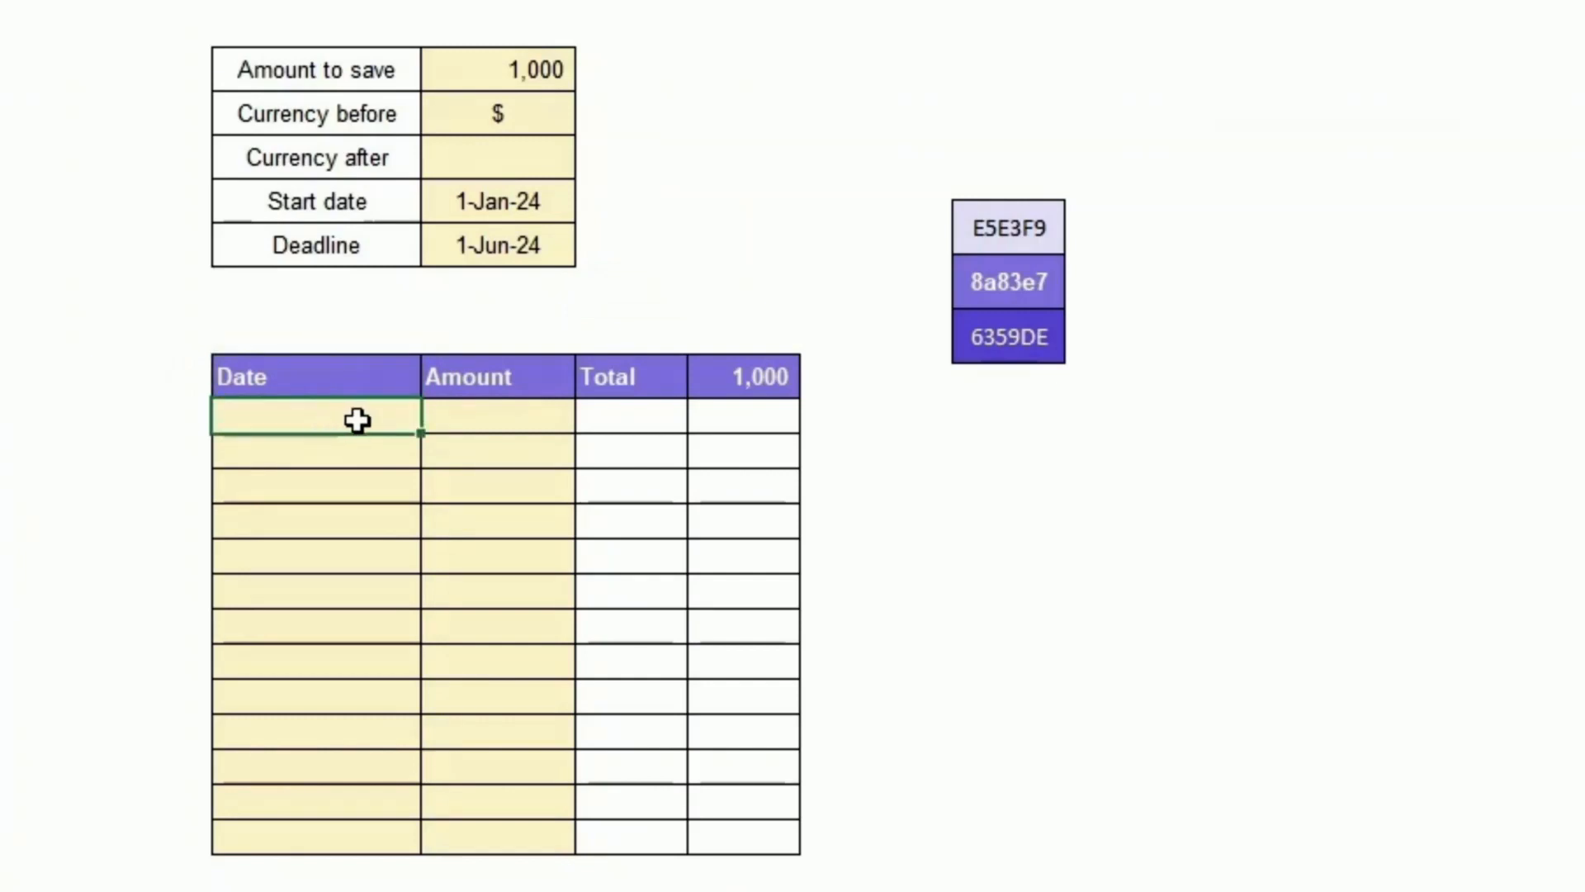
pyautogui.doubleClick(348, 376)
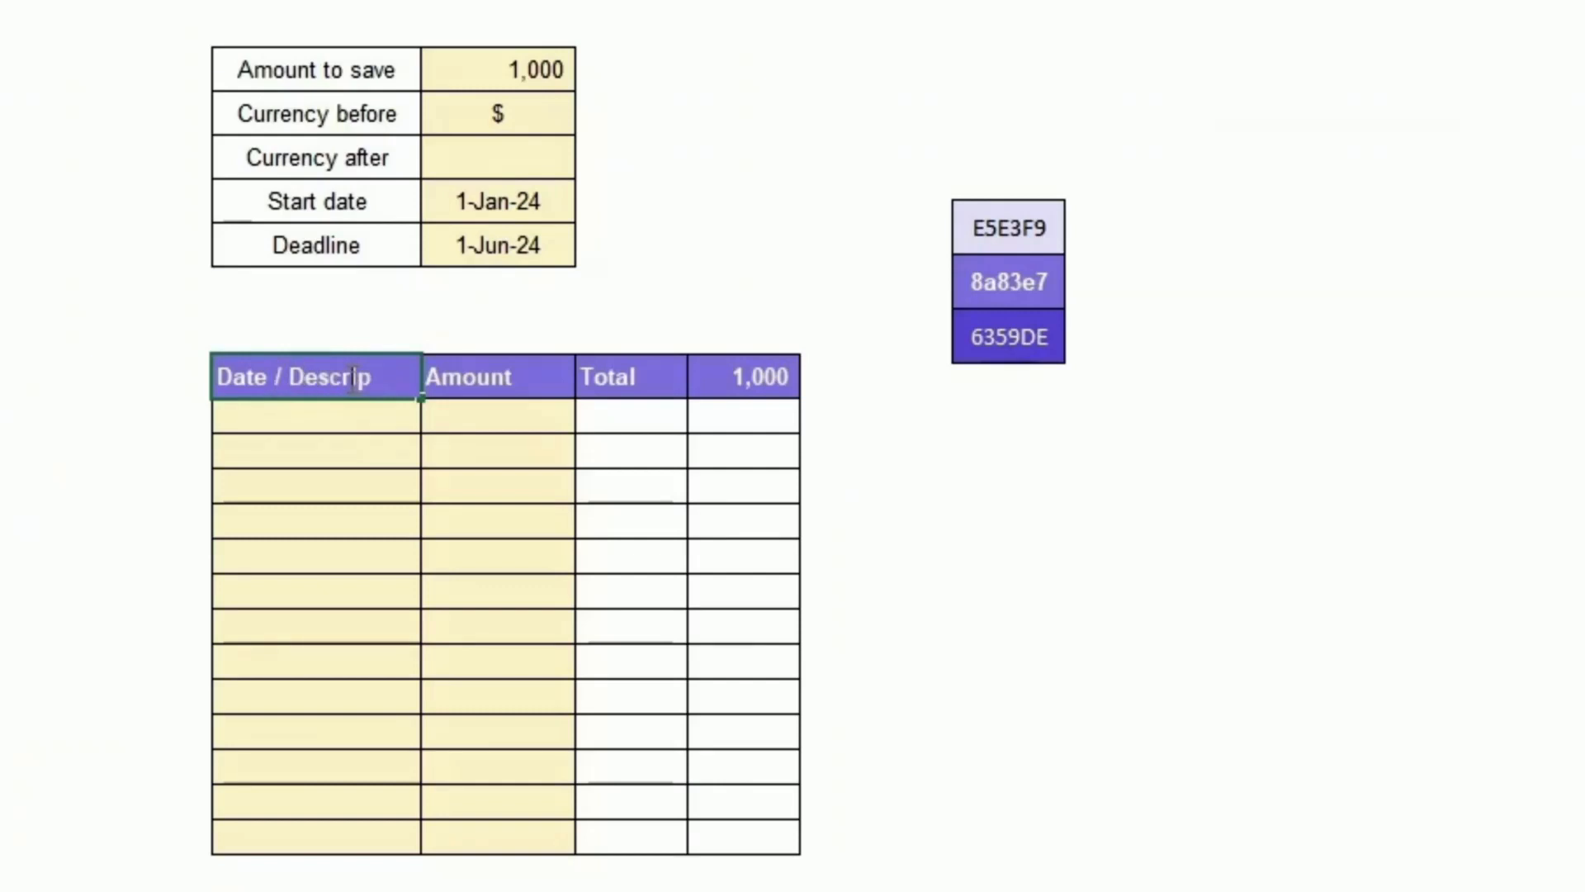
pyautogui.press('Return')
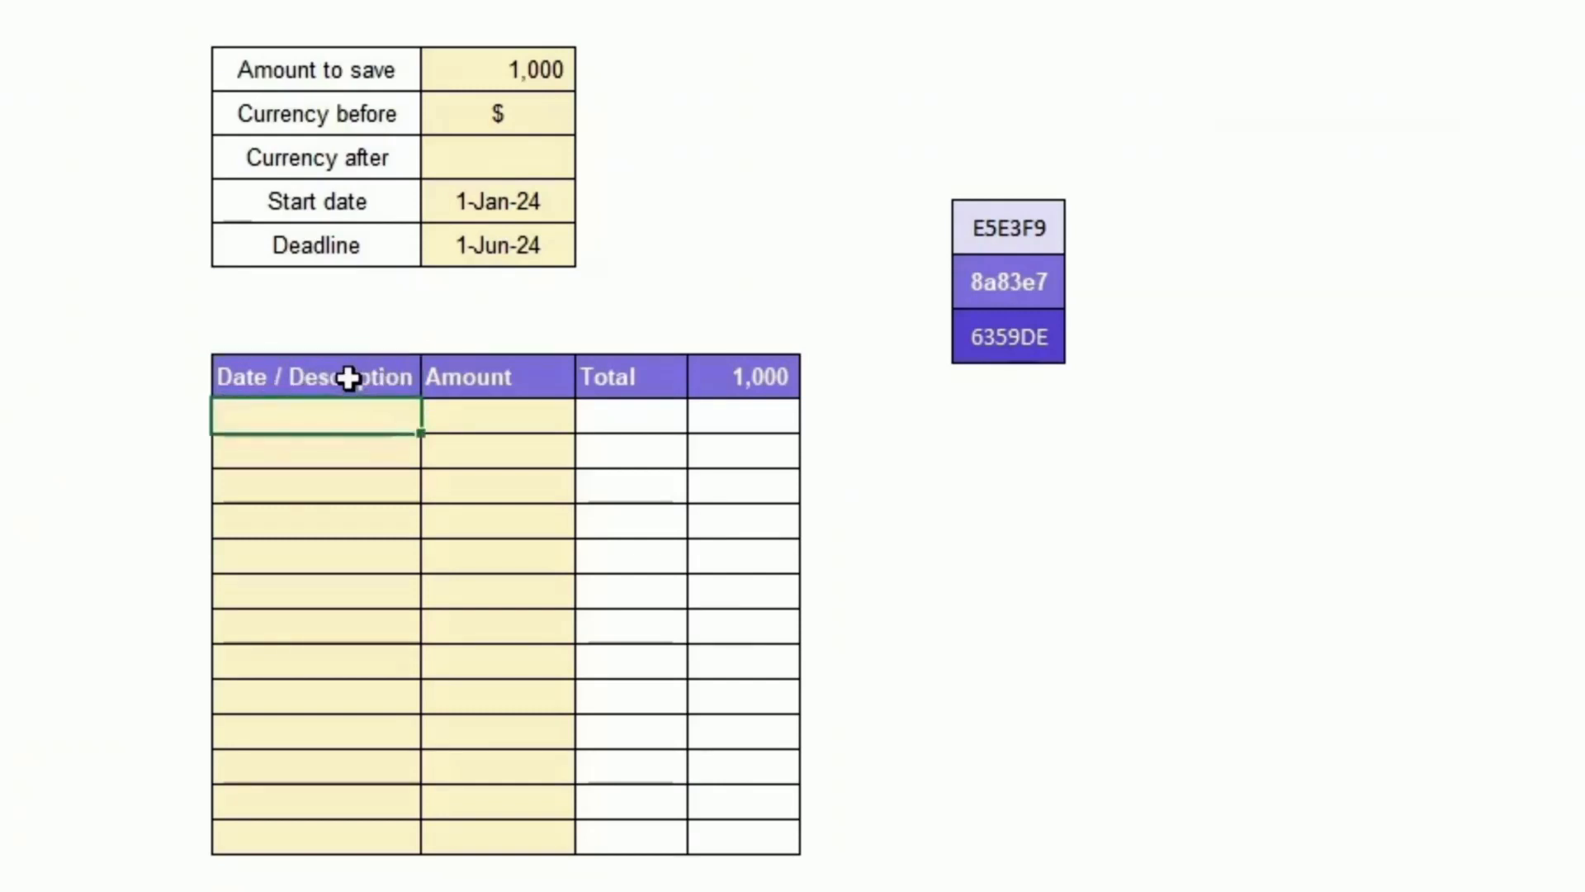
# Step: Enter a first savings entry dated 1/1/2024 with an amount of 100
pyautogui.press('Right')
pyautogui.press('Left')
pyautogui.write('1/1/2')
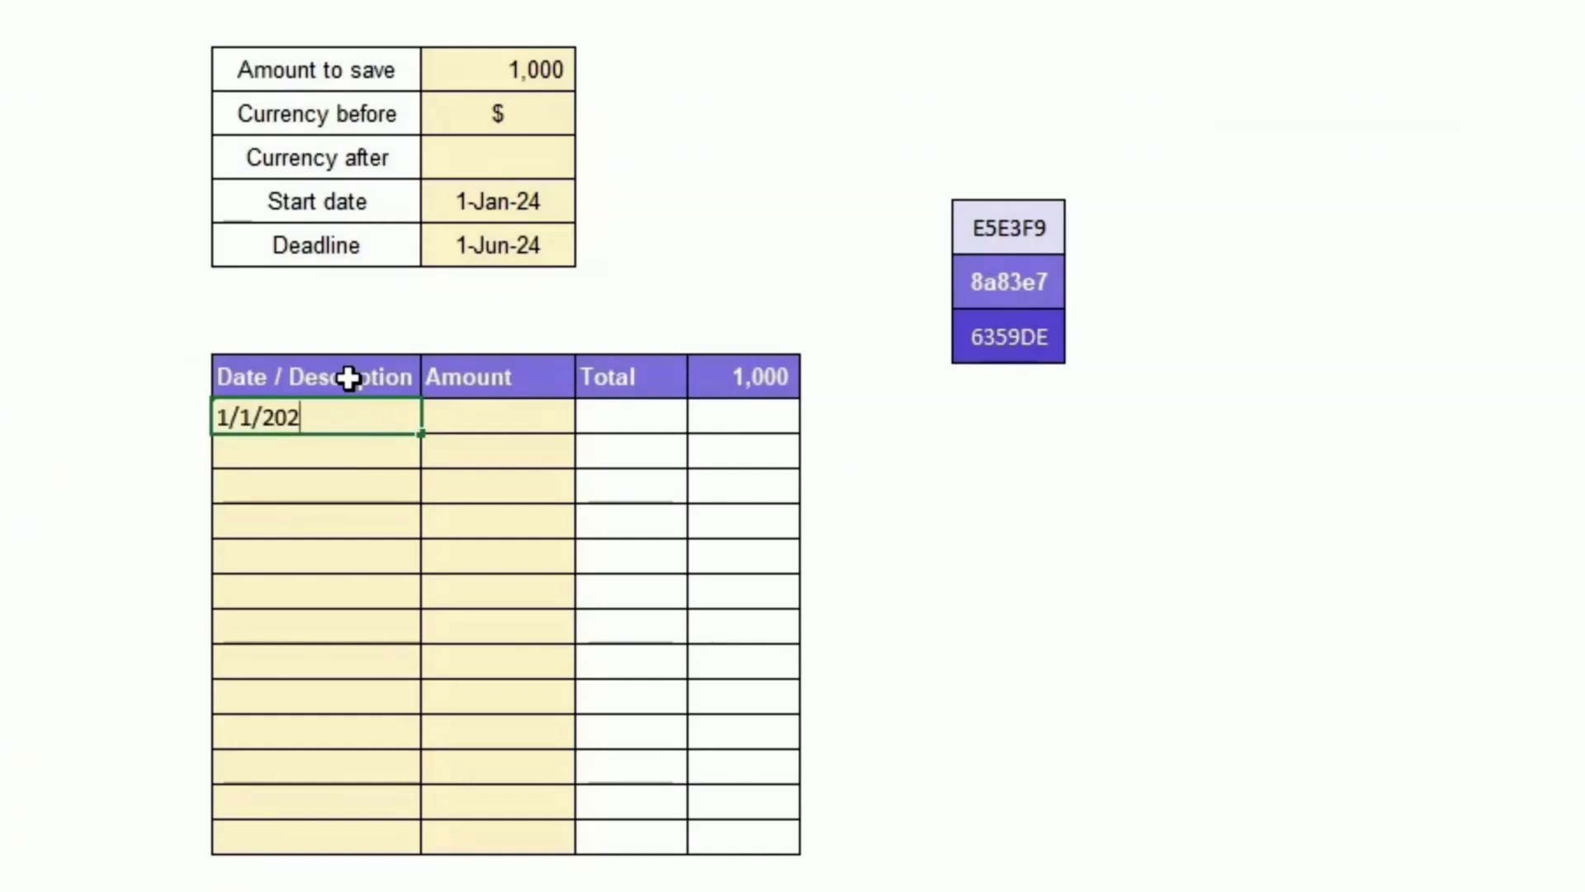
pyautogui.press('Tab')
pyautogui.write('1')
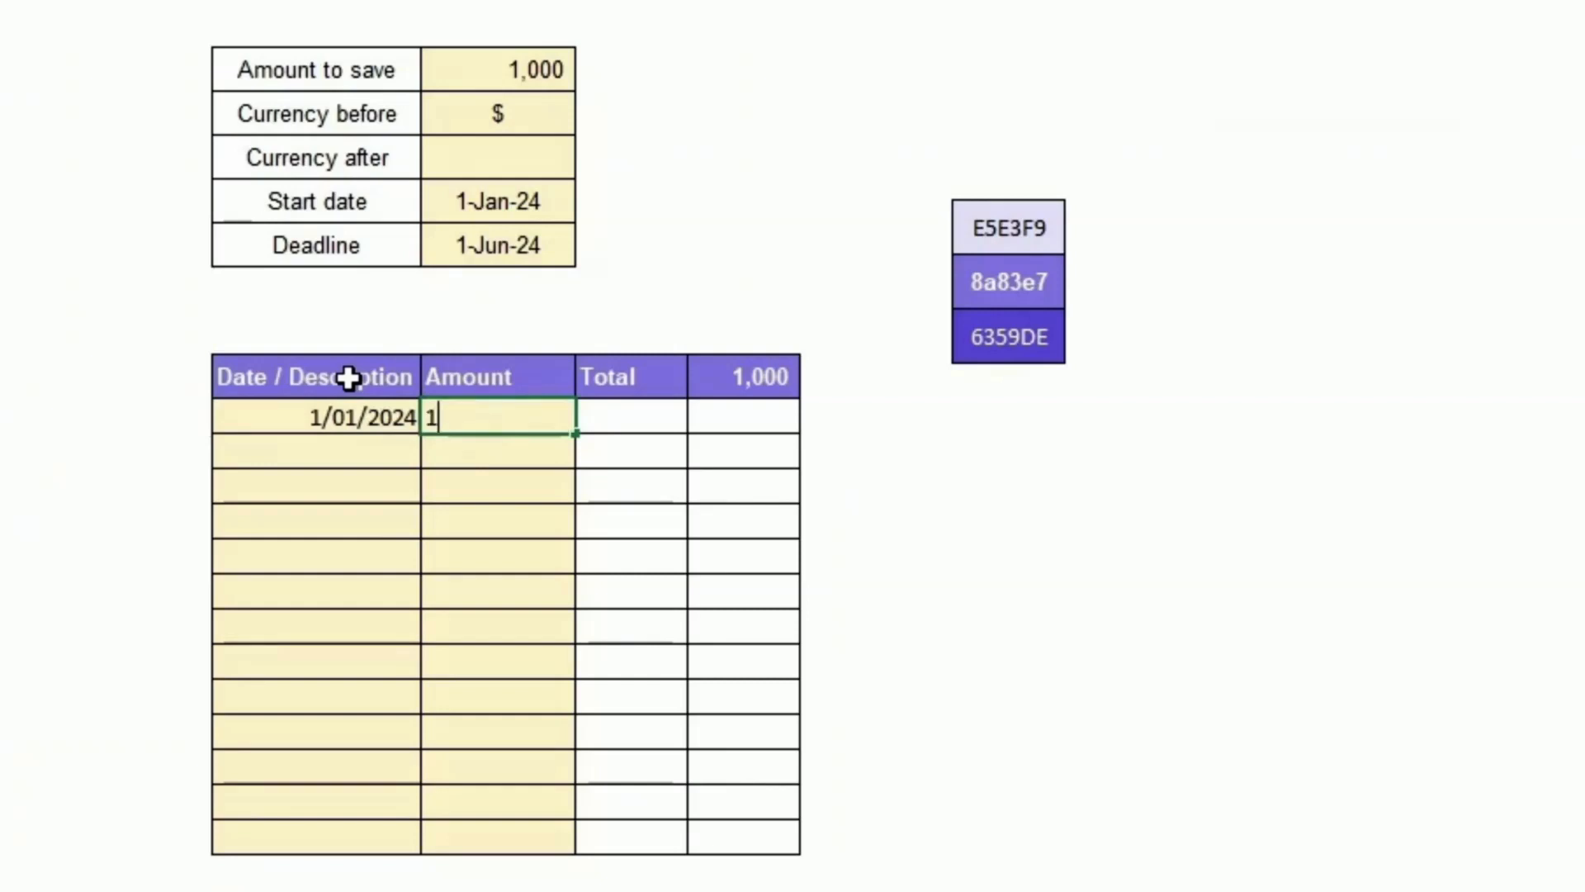
pyautogui.write('00')
pyautogui.press('Down')
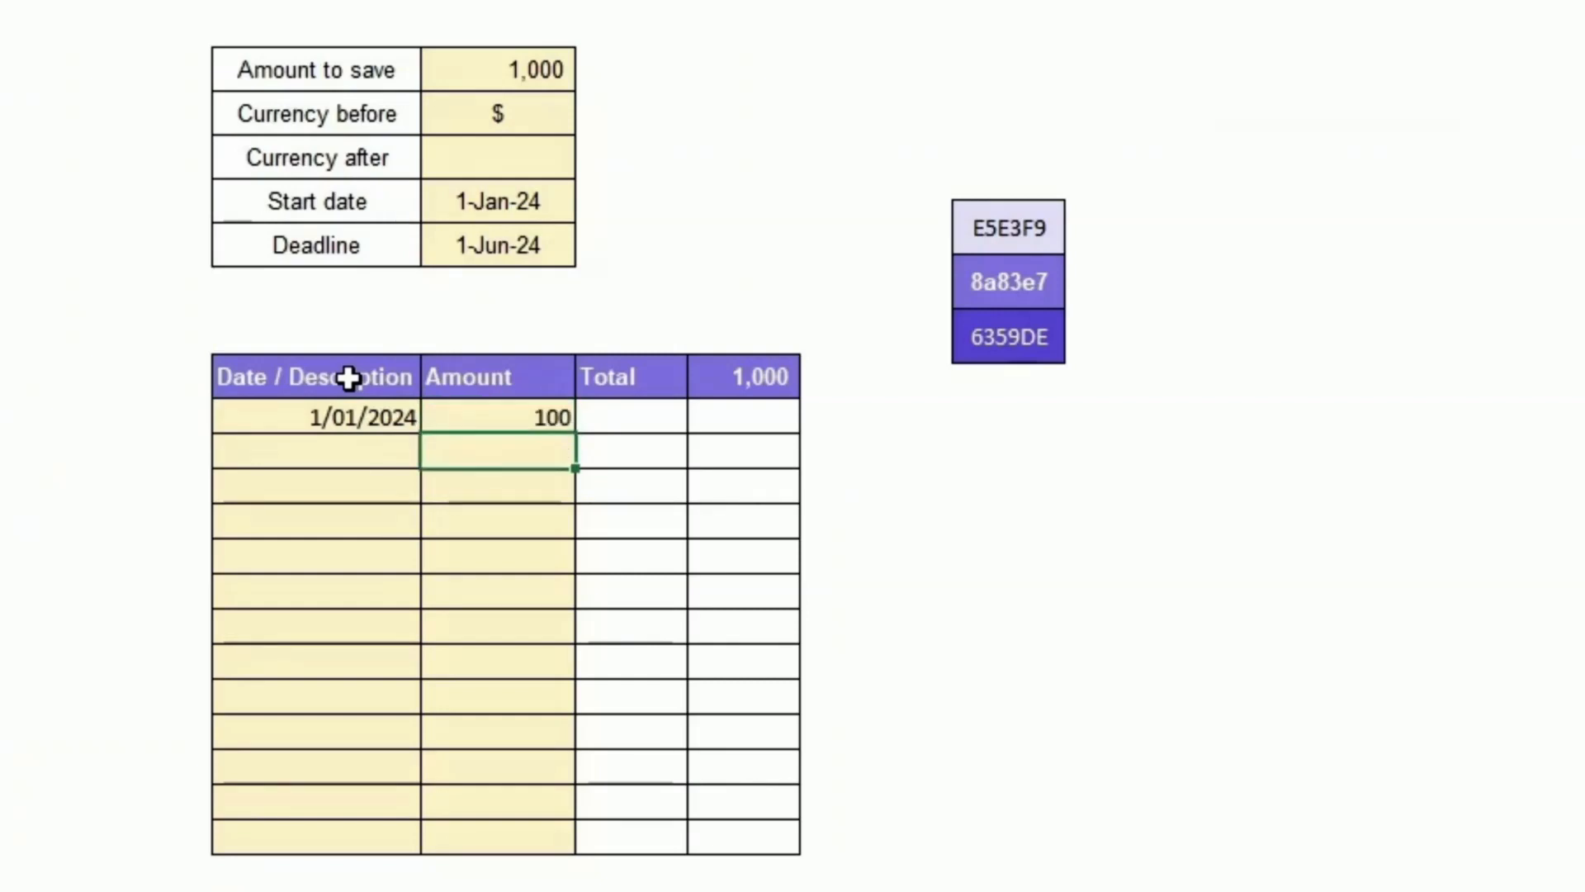
# Step: Select the savings table entry range and its cells to review them
pyautogui.press('Up')
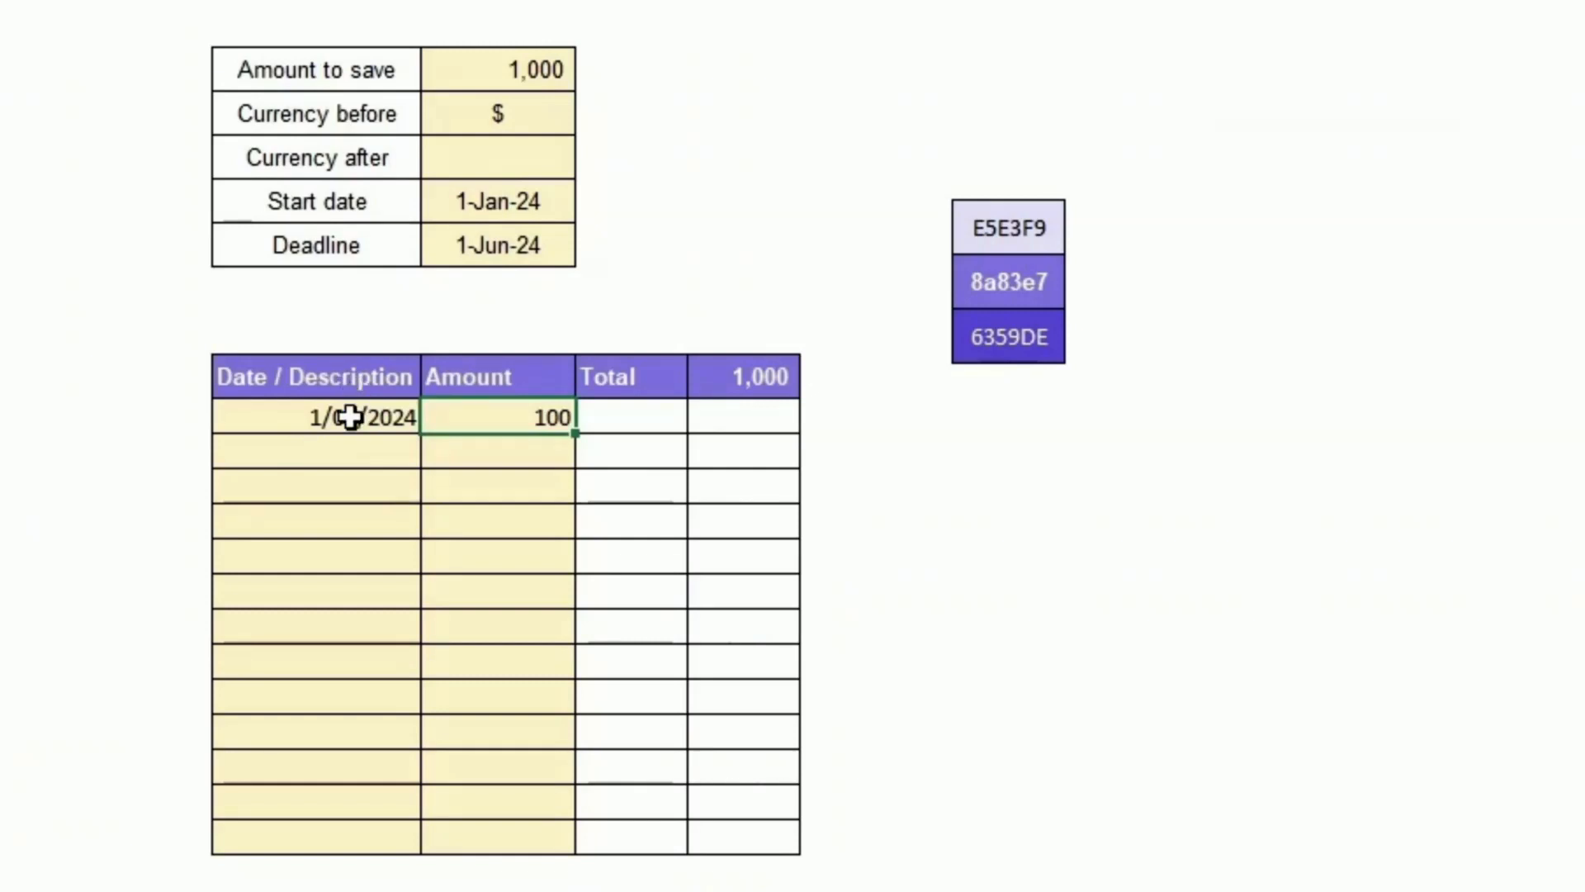
pyautogui.moveTo(351, 417); pyautogui.dragTo(741, 839)
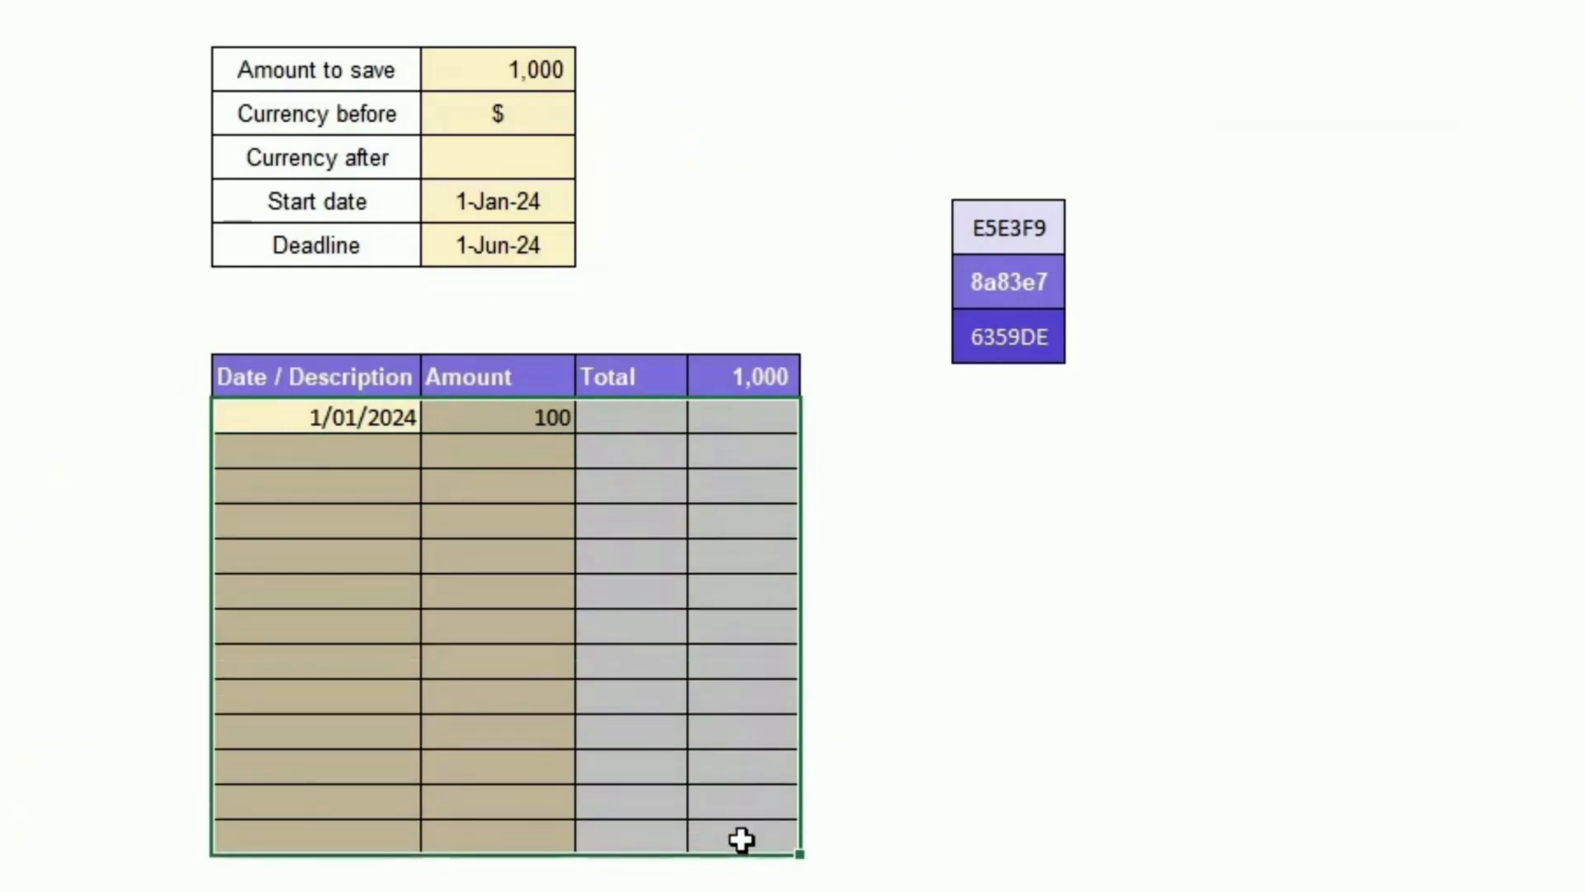
pyautogui.click(311, 418)
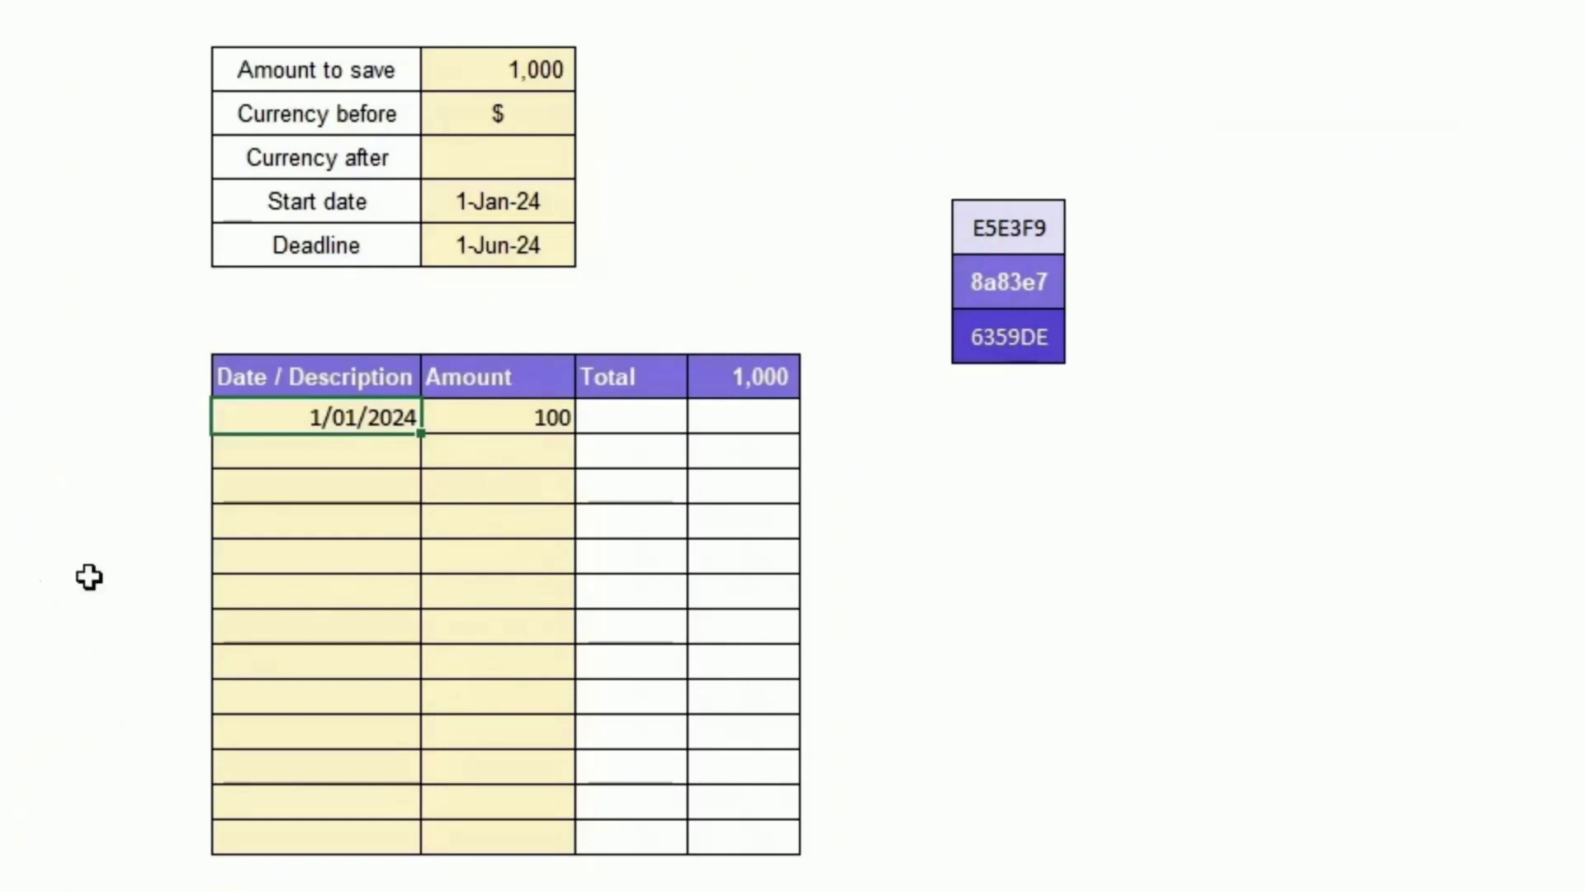
pyautogui.click(468, 422)
pyautogui.click(628, 417)
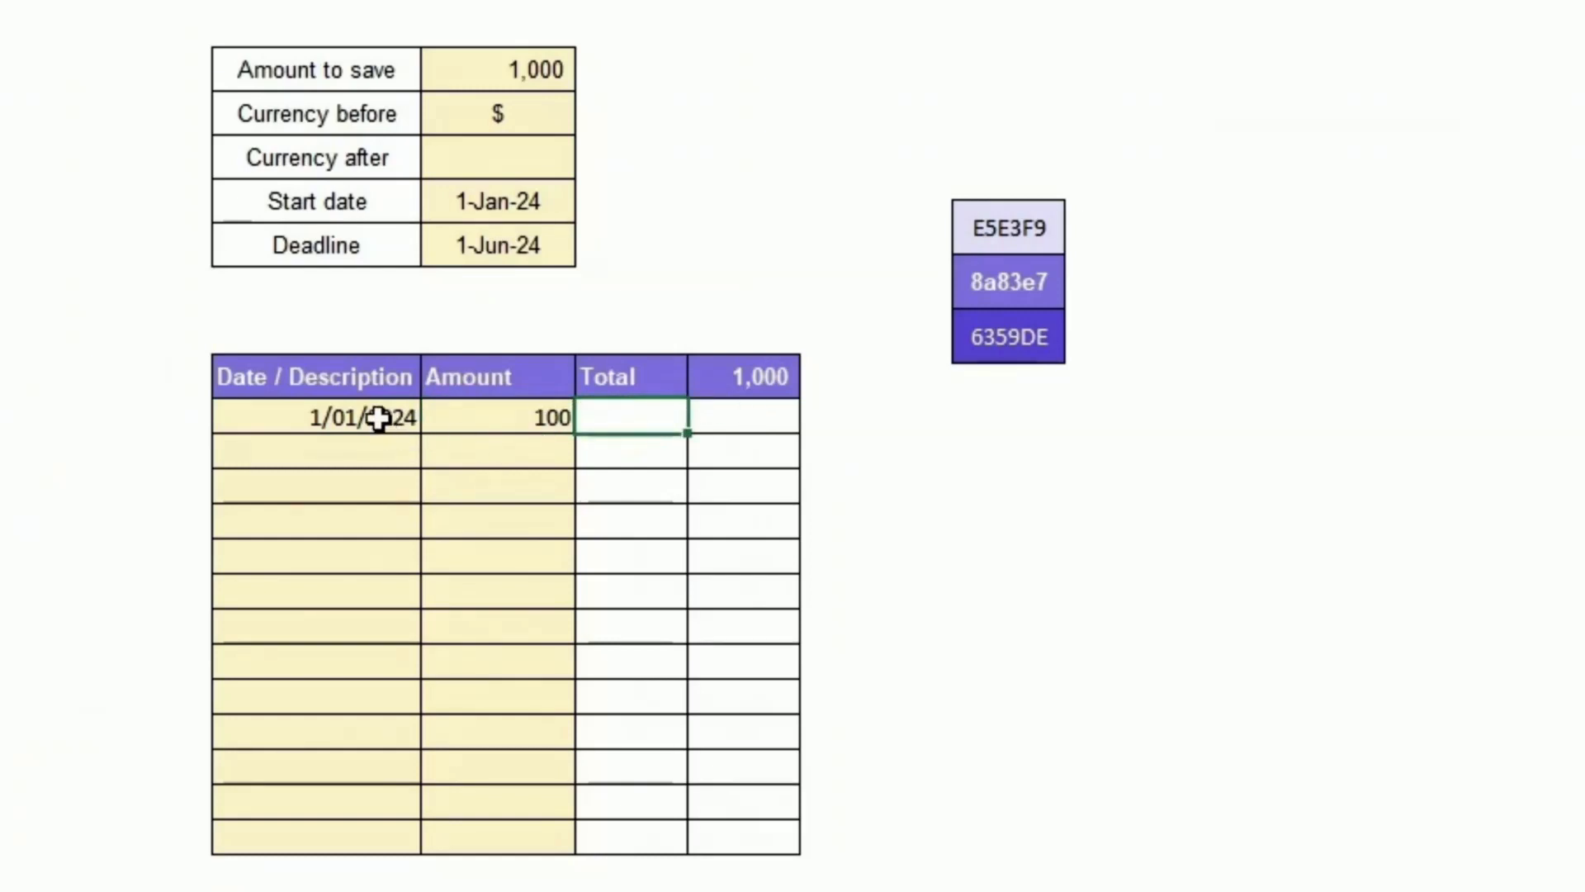
# Step: Enter 1/2/2024 as the date of the second savings entry
pyautogui.click(379, 452)
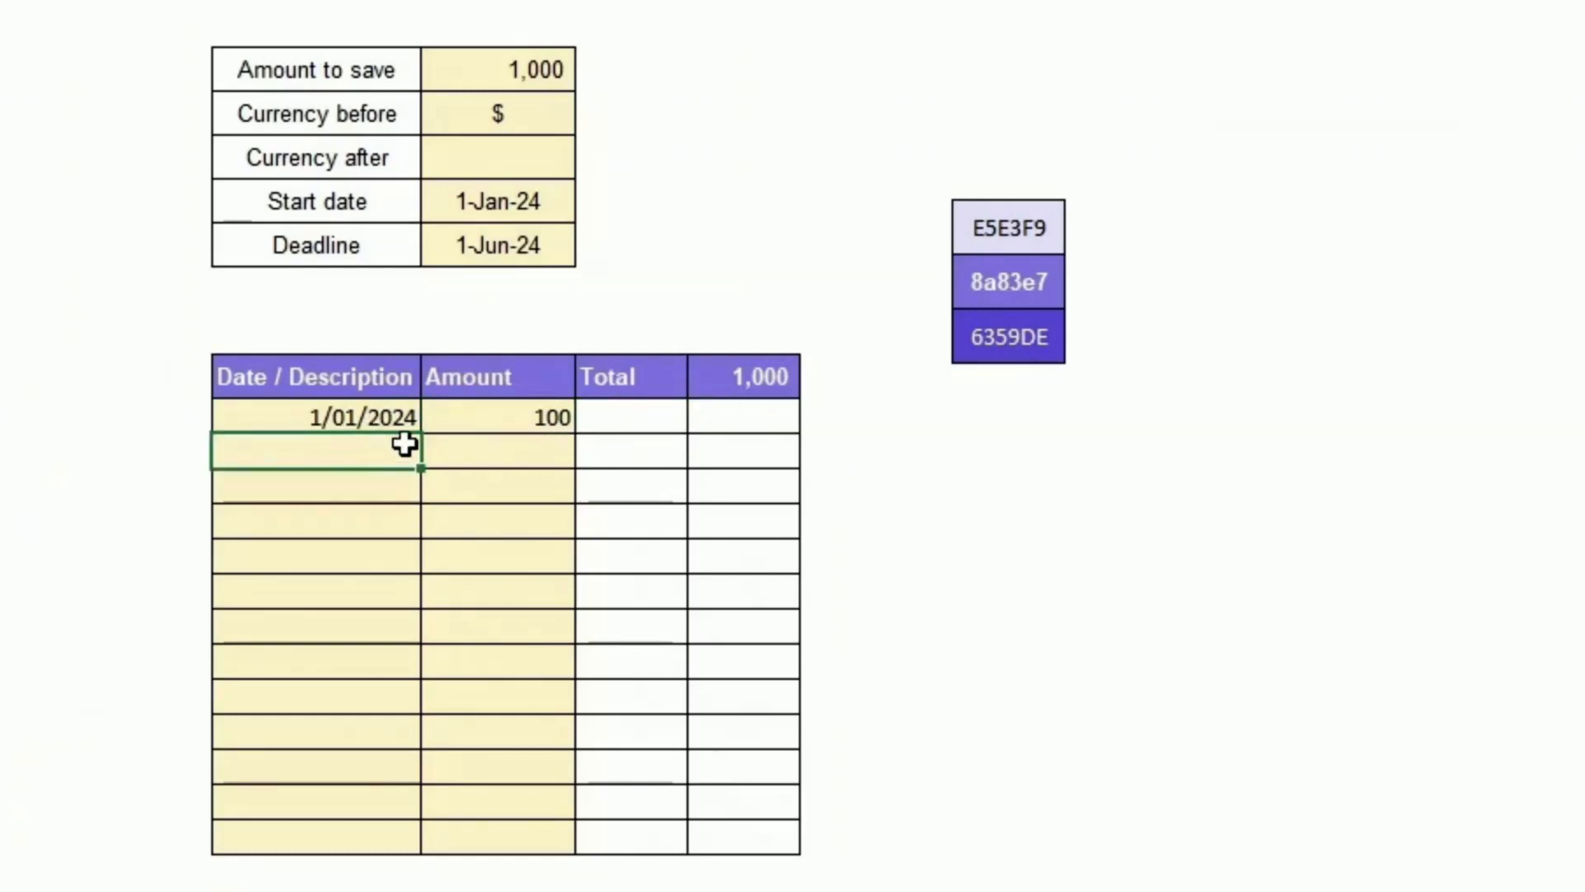
pyautogui.write('1/2/0202')
pyautogui.press('Tab')
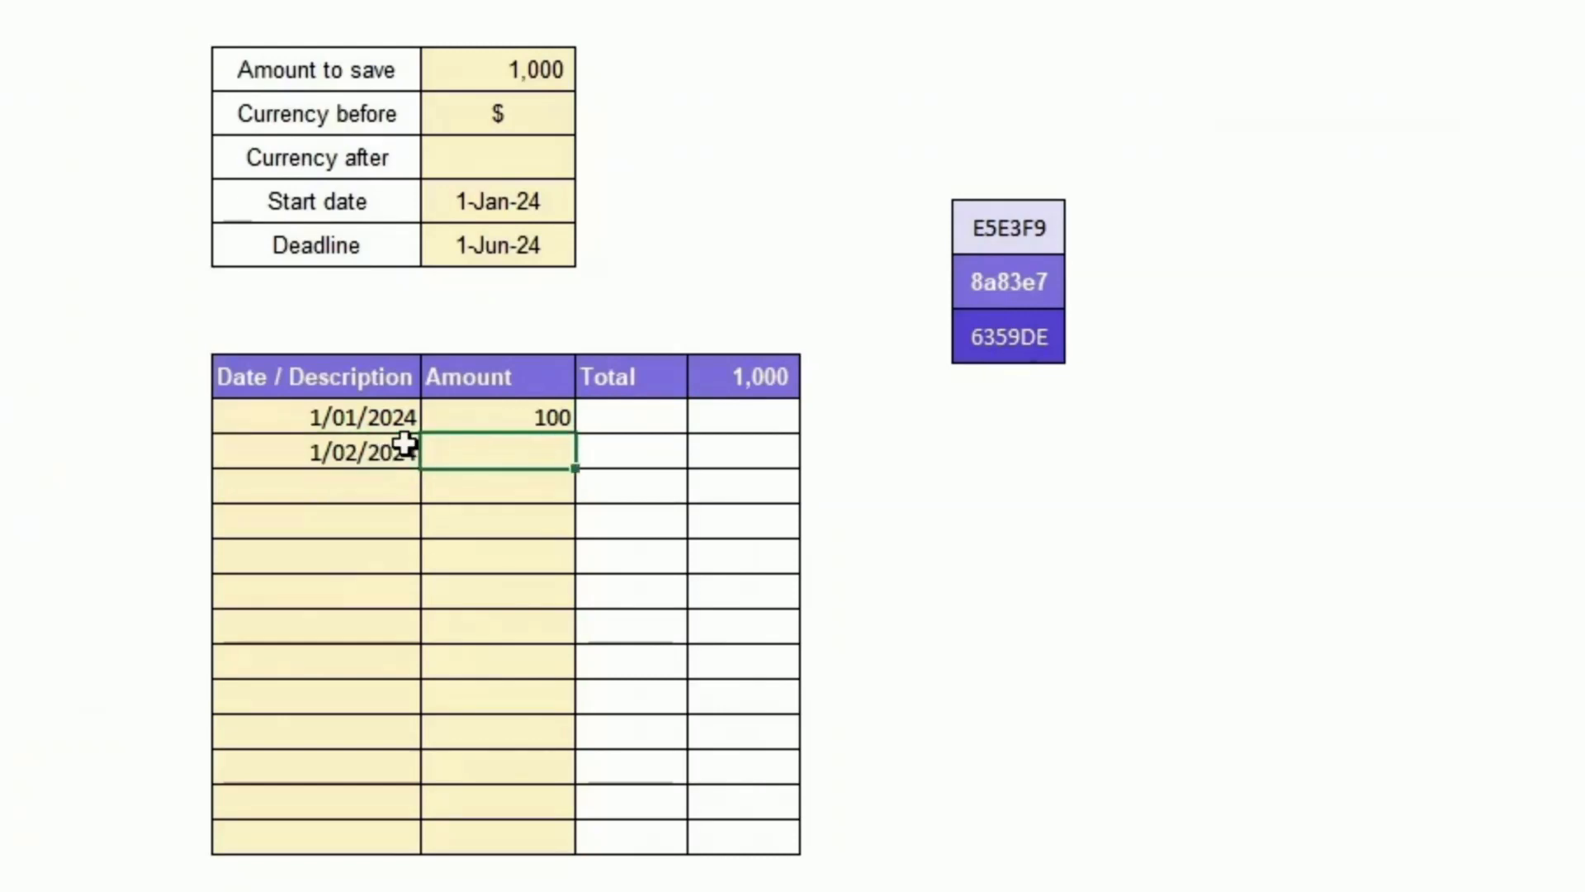
# Step: Enter 50 as the amount of the second savings entry
pyautogui.write('50')
pyautogui.press('Tab')
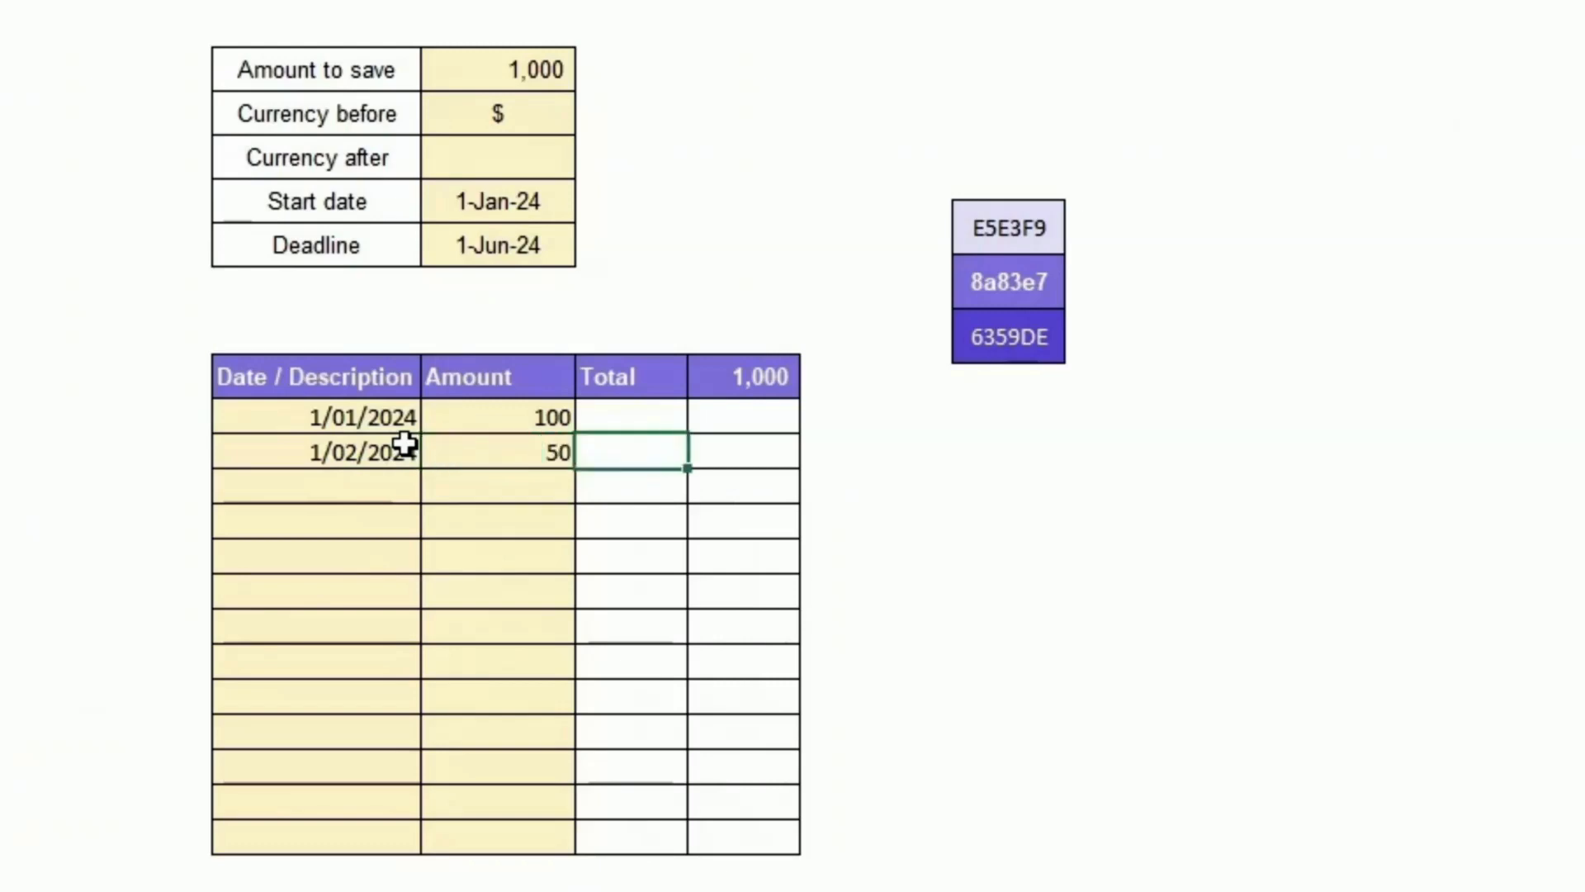
pyautogui.press('Up')
pyautogui.press('Down')
pyautogui.press('Down')
pyautogui.press('Down')
pyautogui.press('Down')
pyautogui.press('Down')
pyautogui.press('Down')
pyautogui.press('Down')
pyautogui.press('Down')
pyautogui.press('Down')
pyautogui.press('Down')
pyautogui.press('Down')
pyautogui.press('Down')
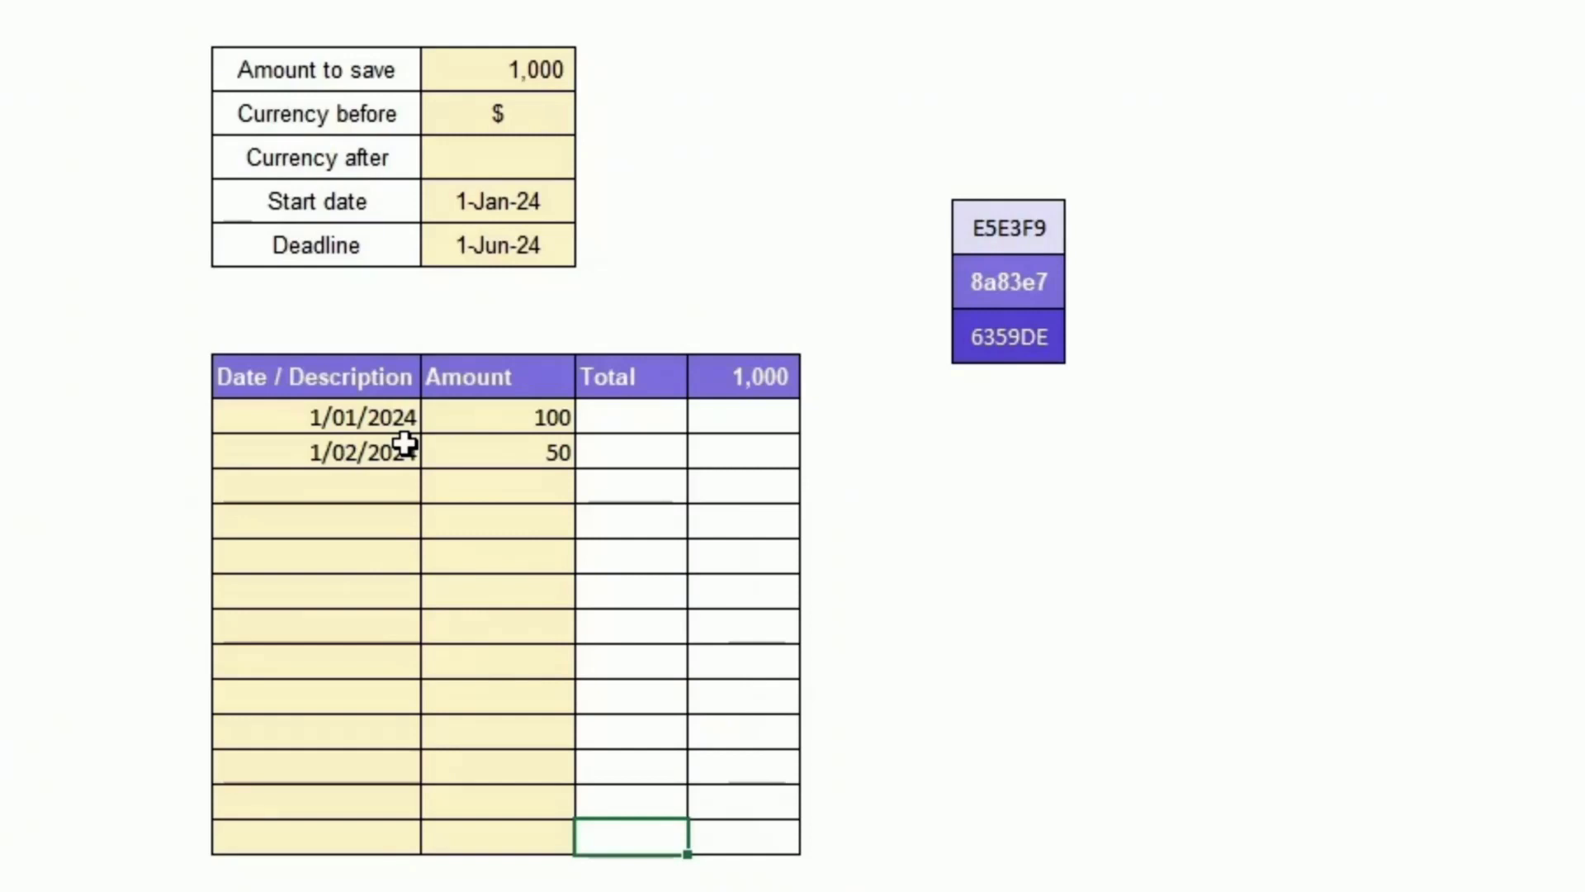
# Step: Set the first running total to equal its amount, and the second to the previous total plus its amount
pyautogui.click(626, 412)
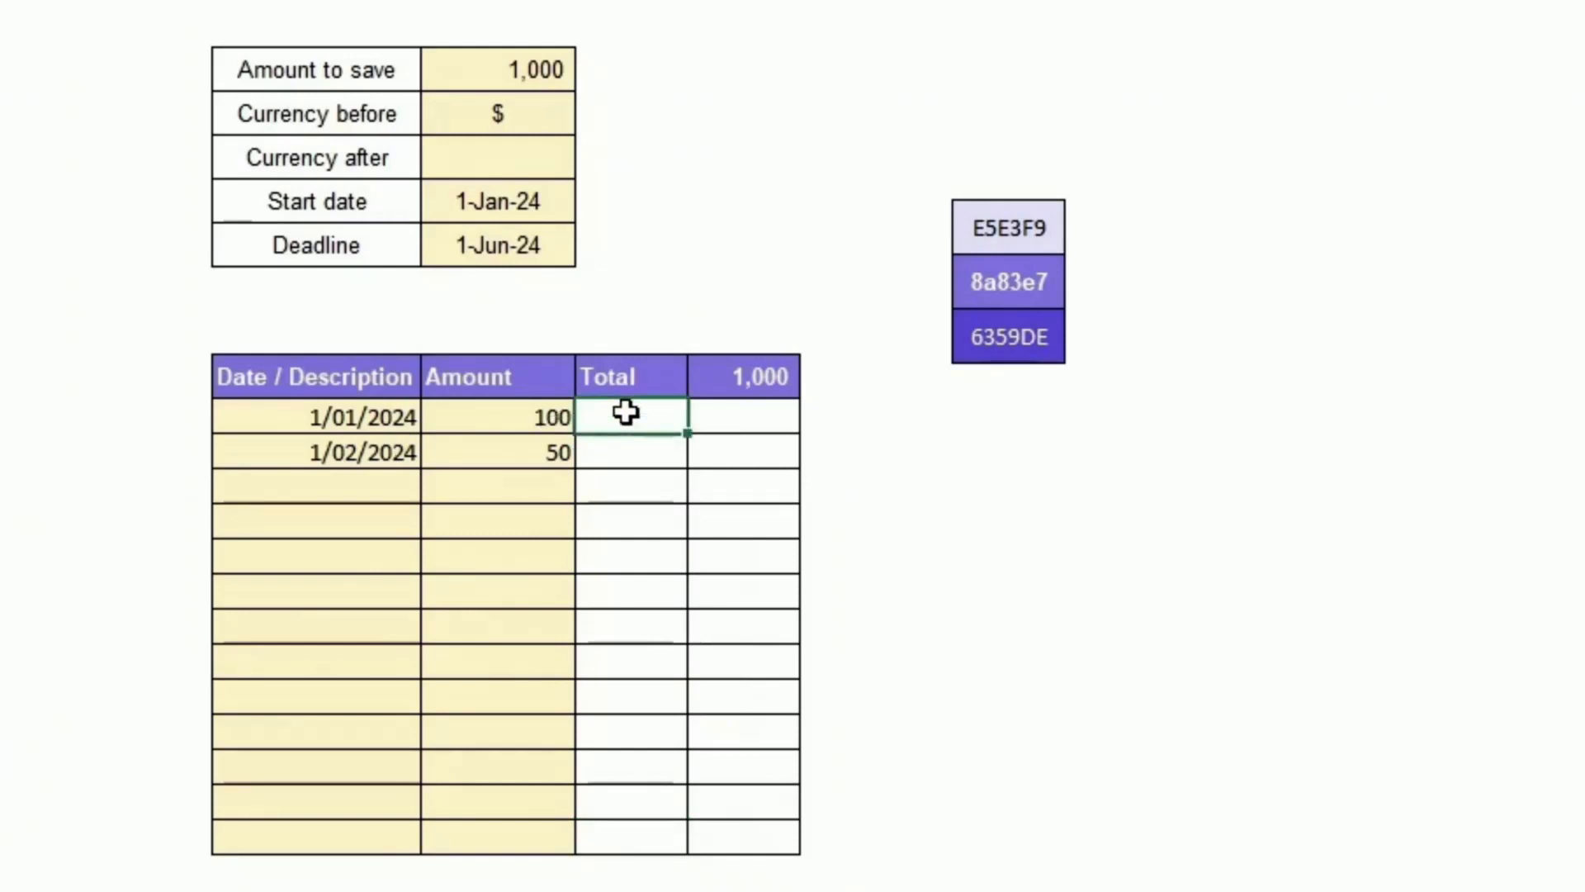
pyautogui.write('=')
pyautogui.press('Left')
pyautogui.press('Return')
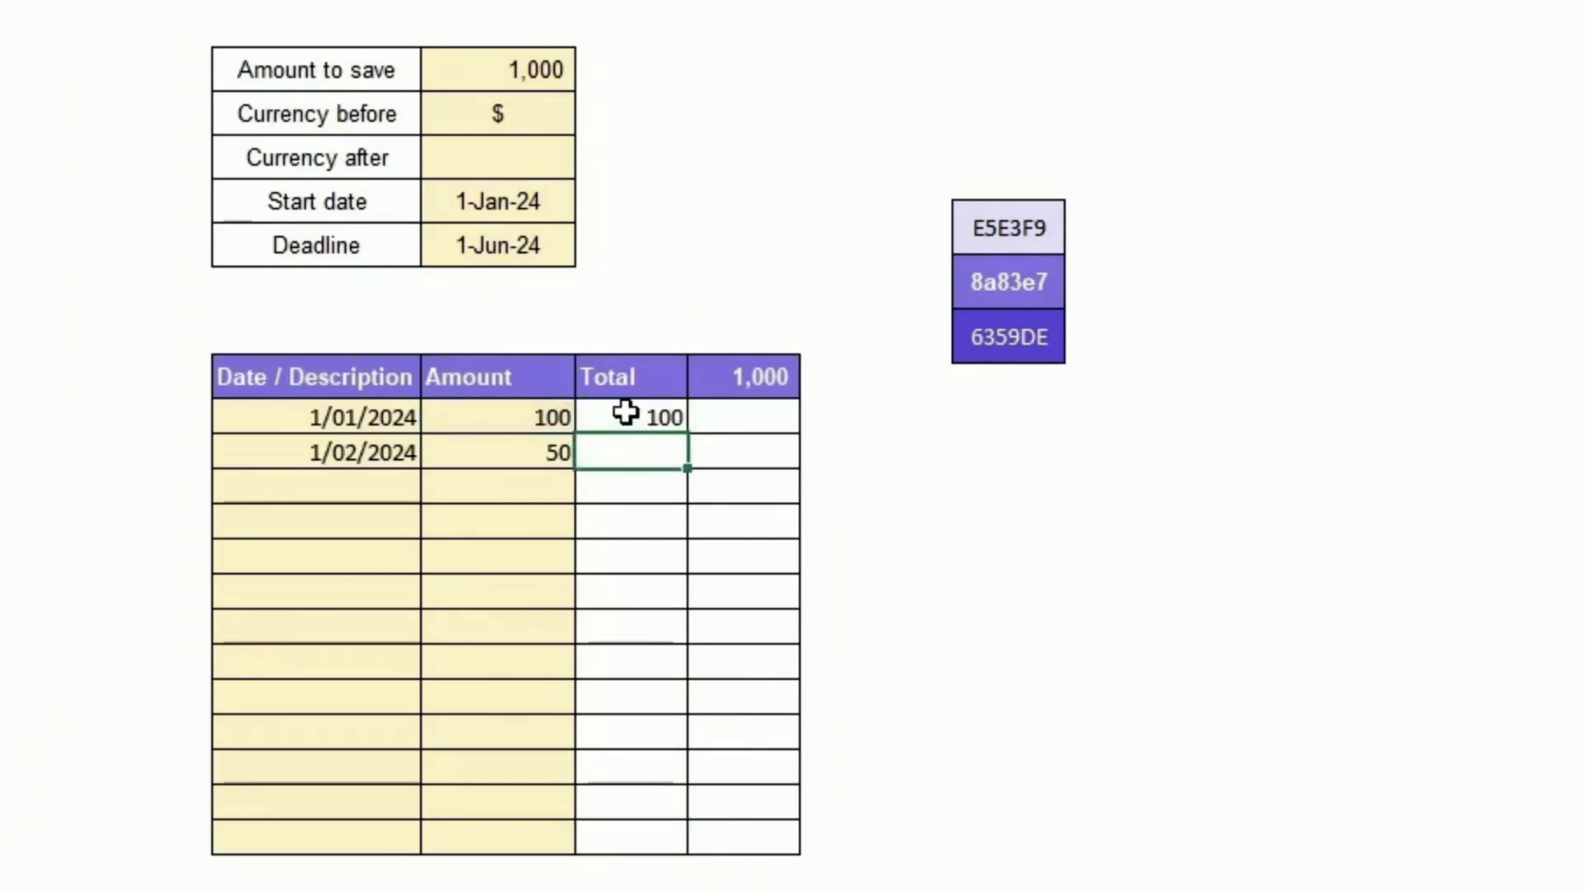
pyautogui.write('=')
pyautogui.press('Up')
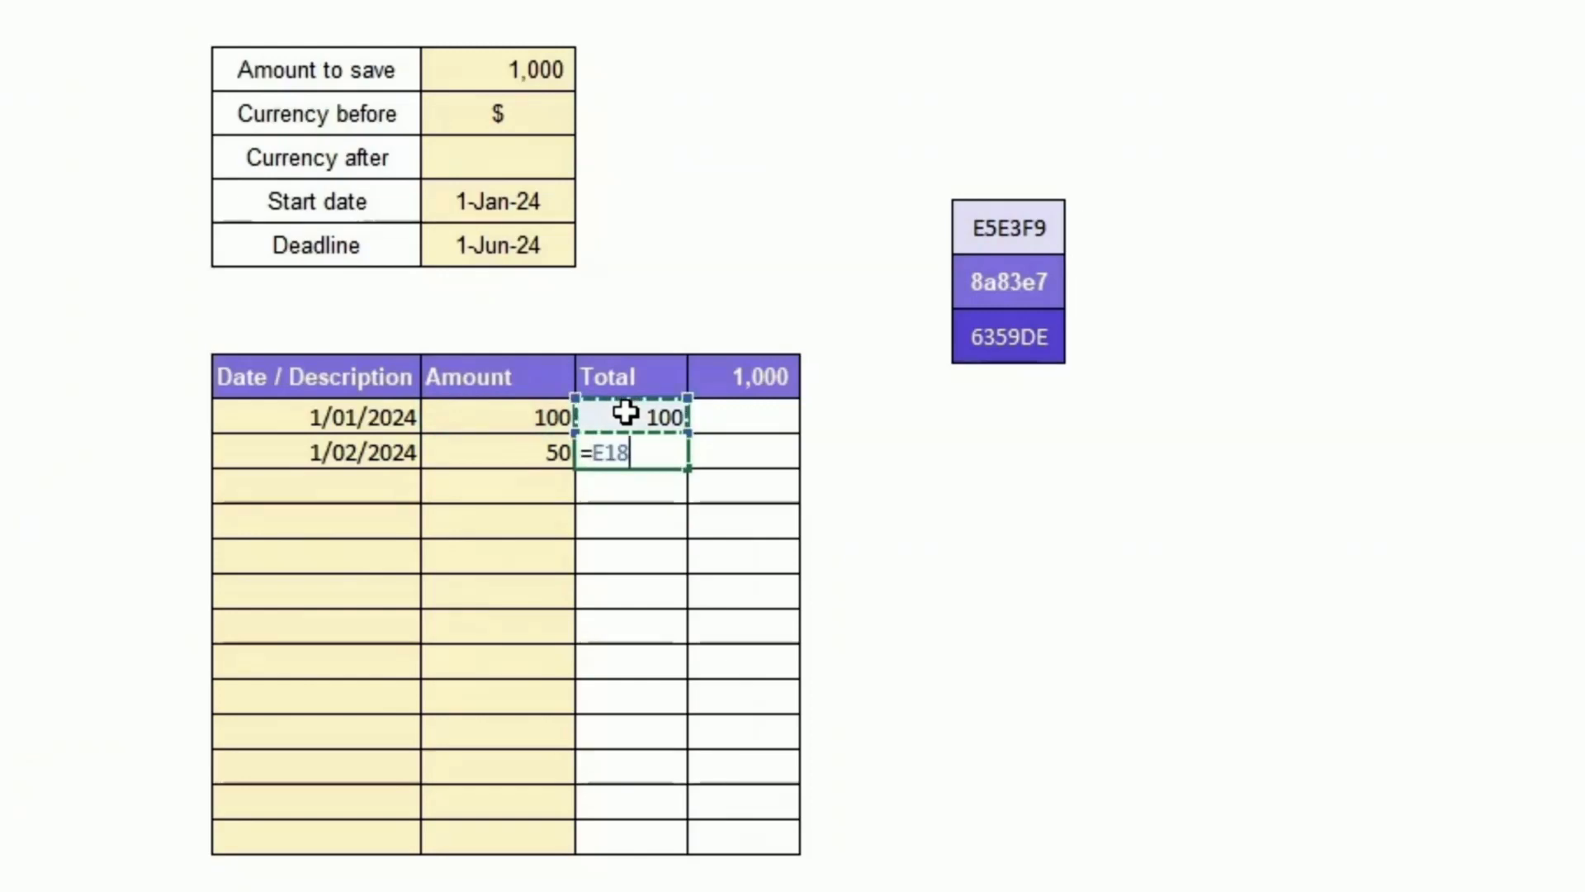
pyautogui.write('+')
pyautogui.press('Left')
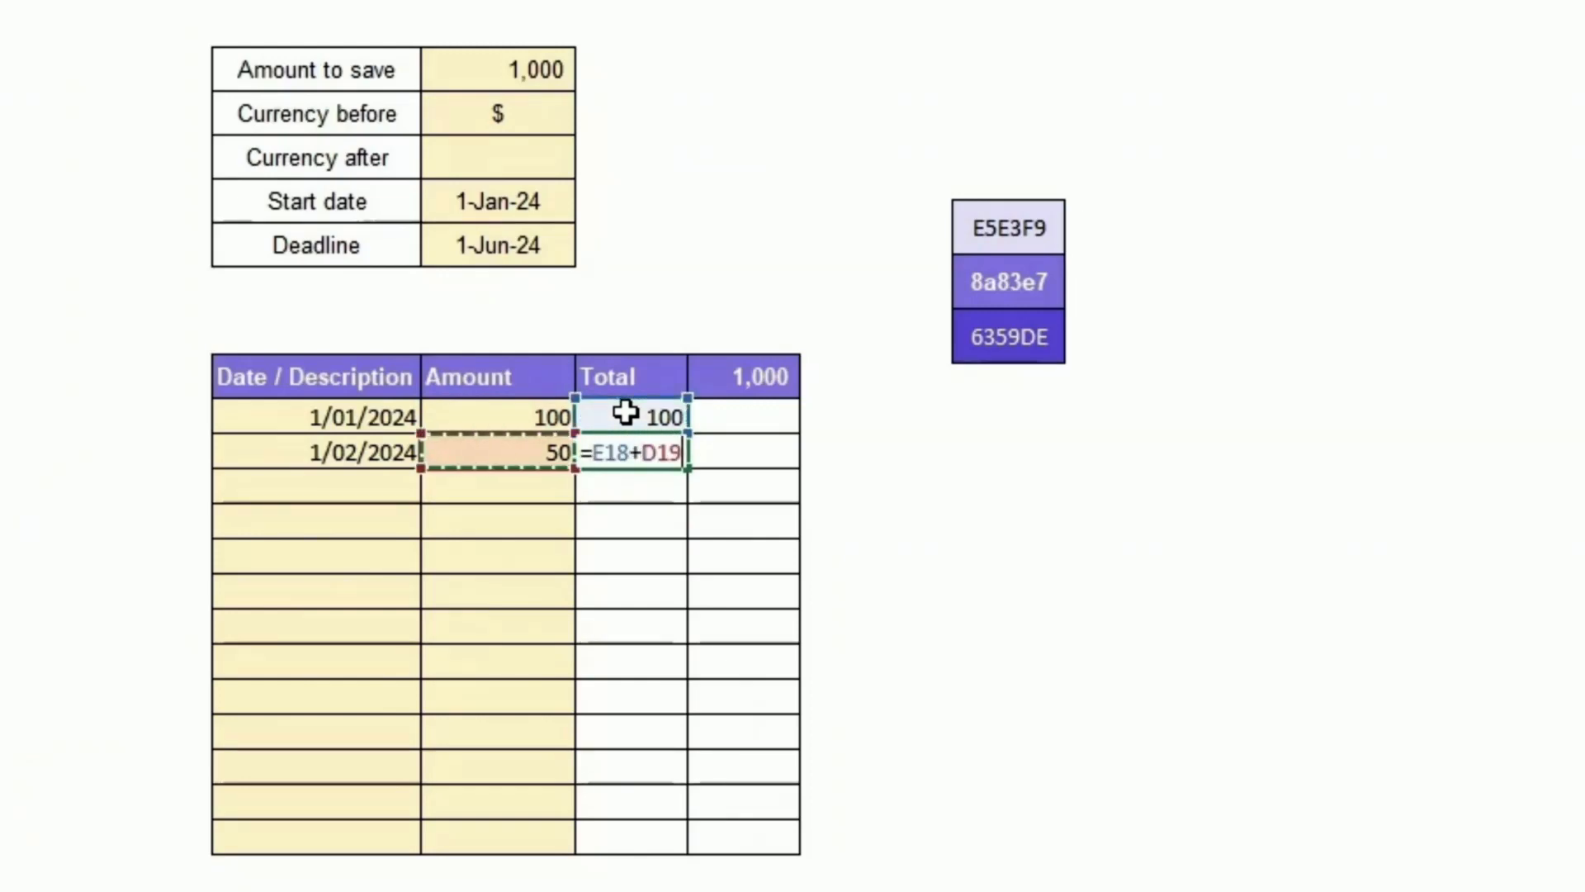
pyautogui.press('Return')
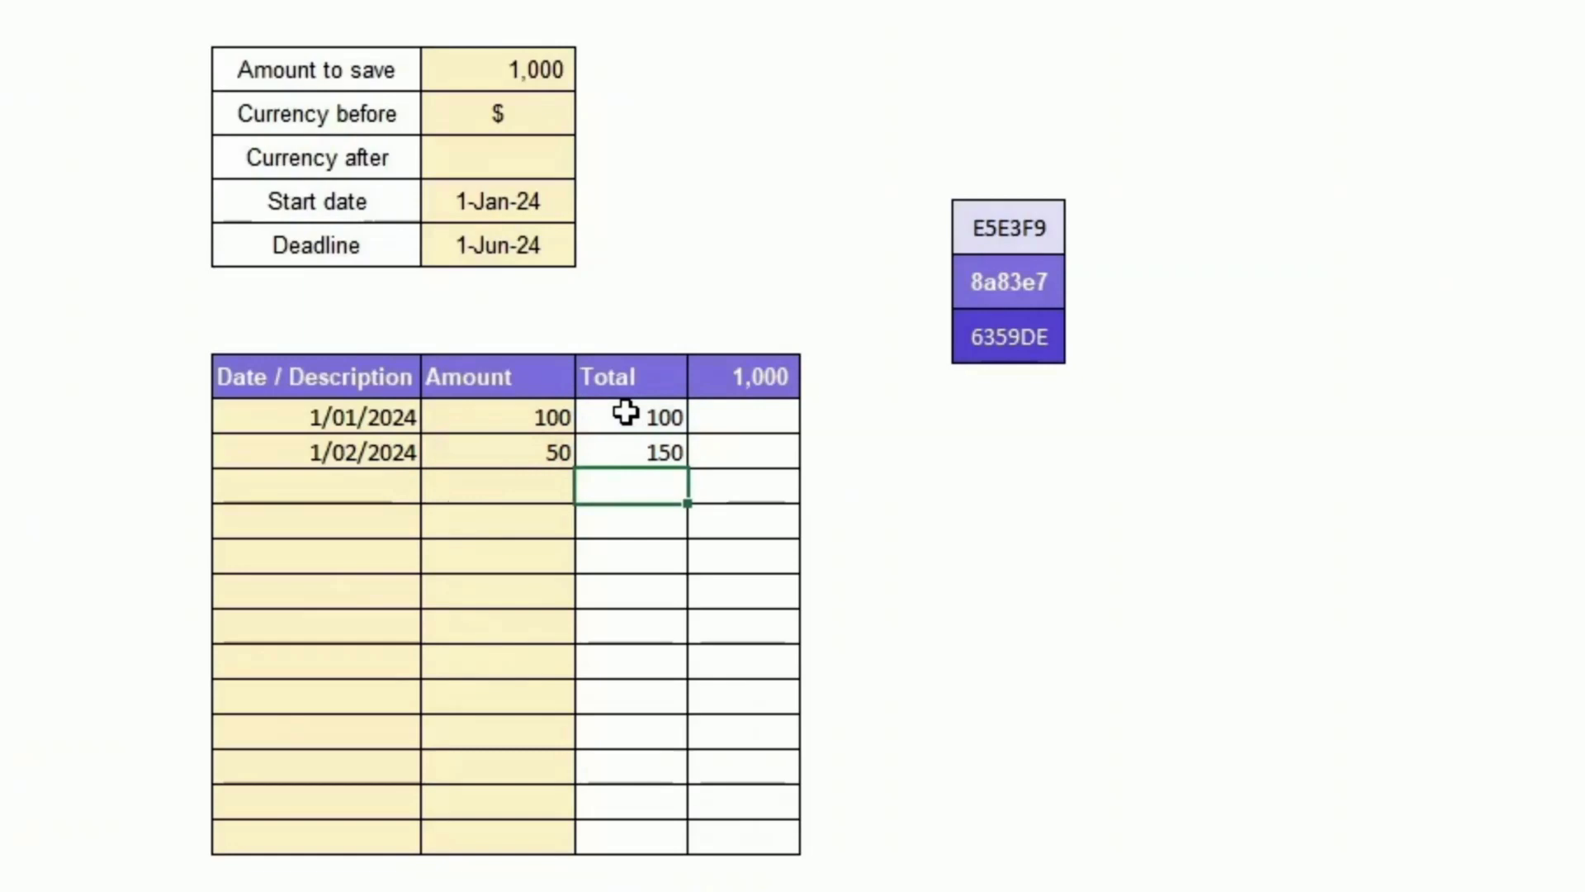
# Step: Fill the running-total formula down the Total column to the last row of the table
pyautogui.click(644, 454)
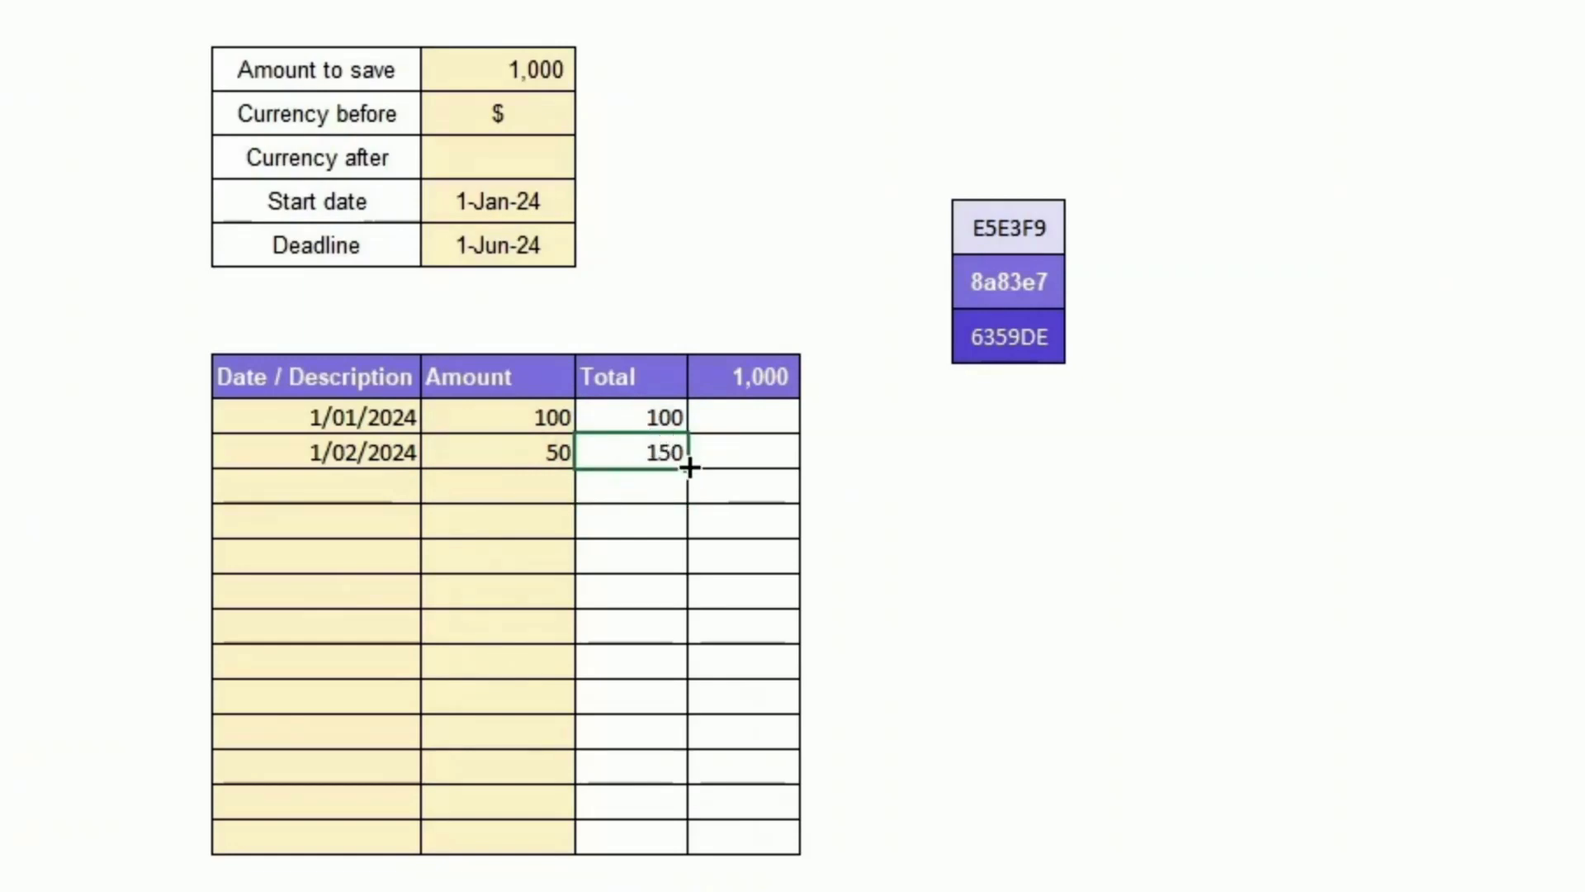
pyautogui.moveTo(689, 467); pyautogui.dragTo(729, 851)
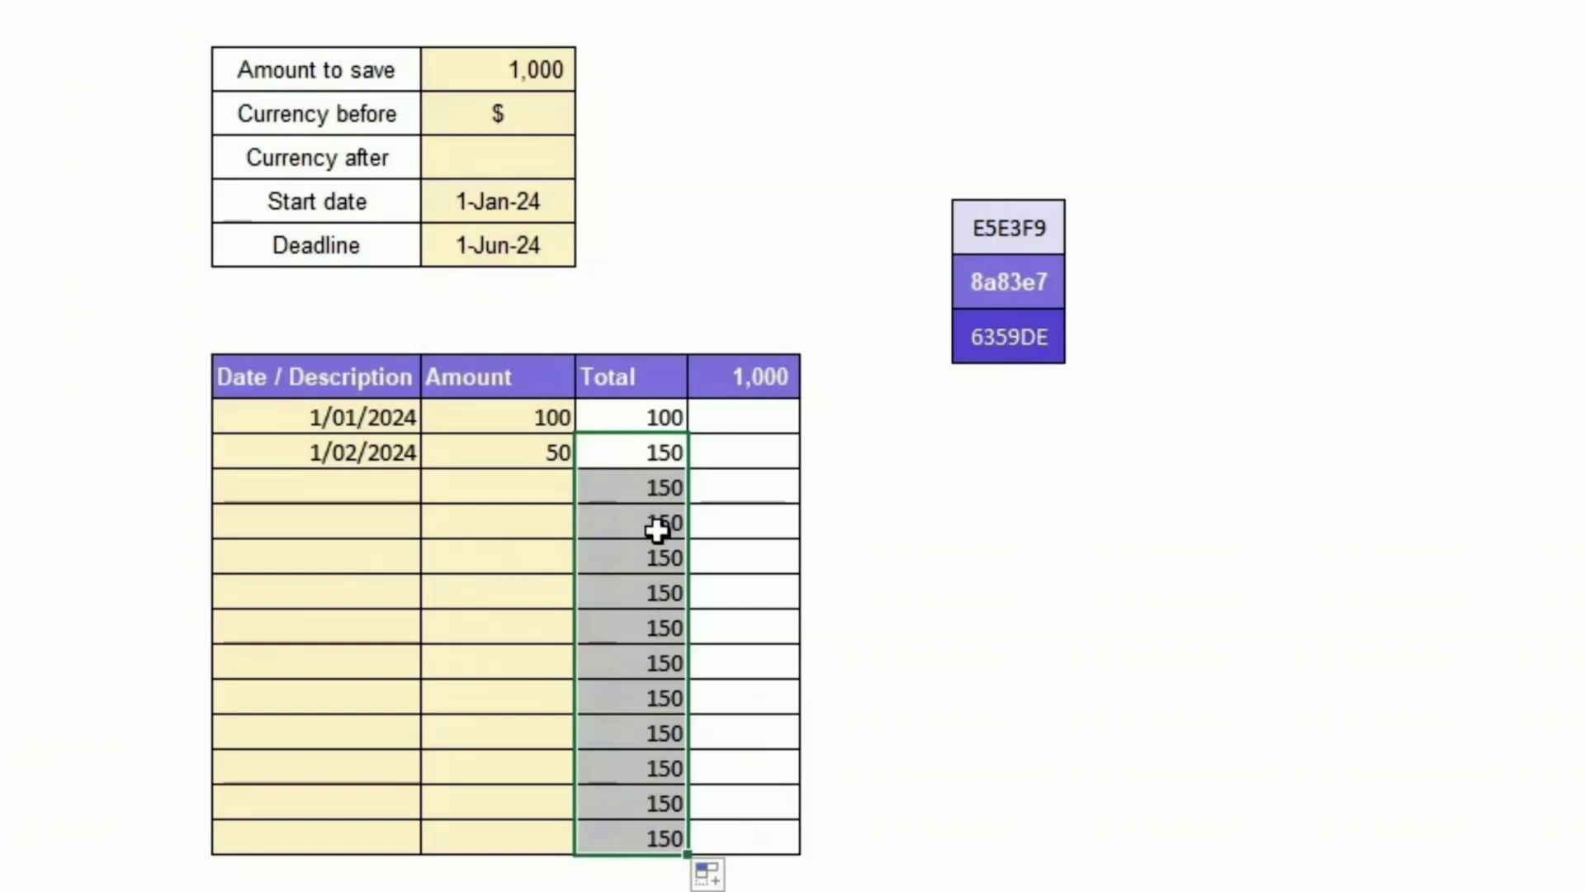
pyautogui.click(660, 483)
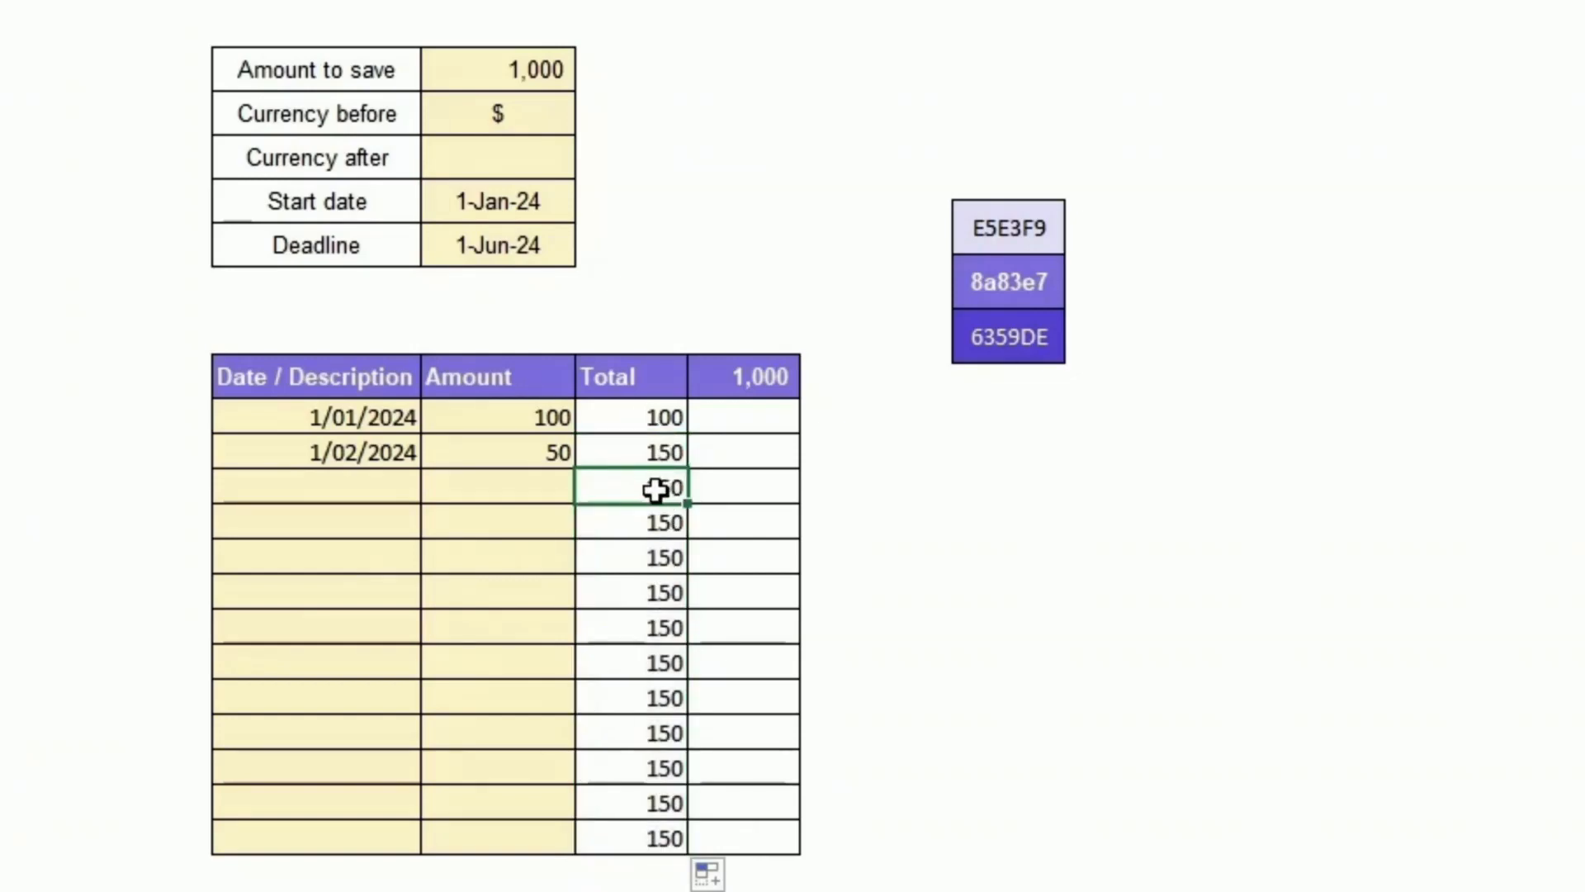
pyautogui.moveTo(657, 490); pyautogui.dragTo(672, 839)
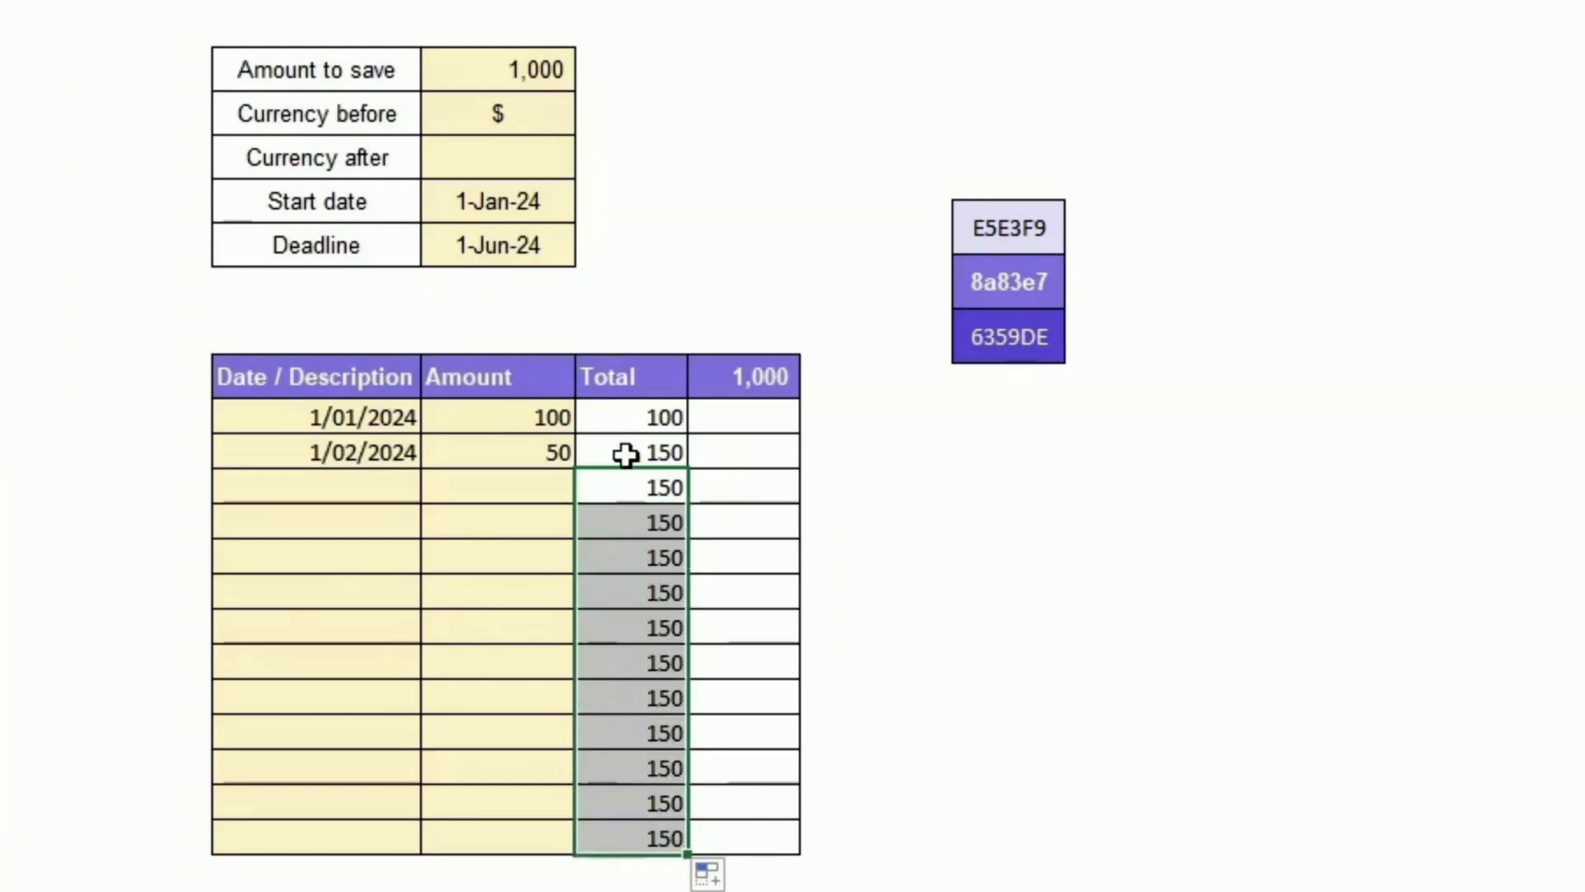
pyautogui.click(630, 417)
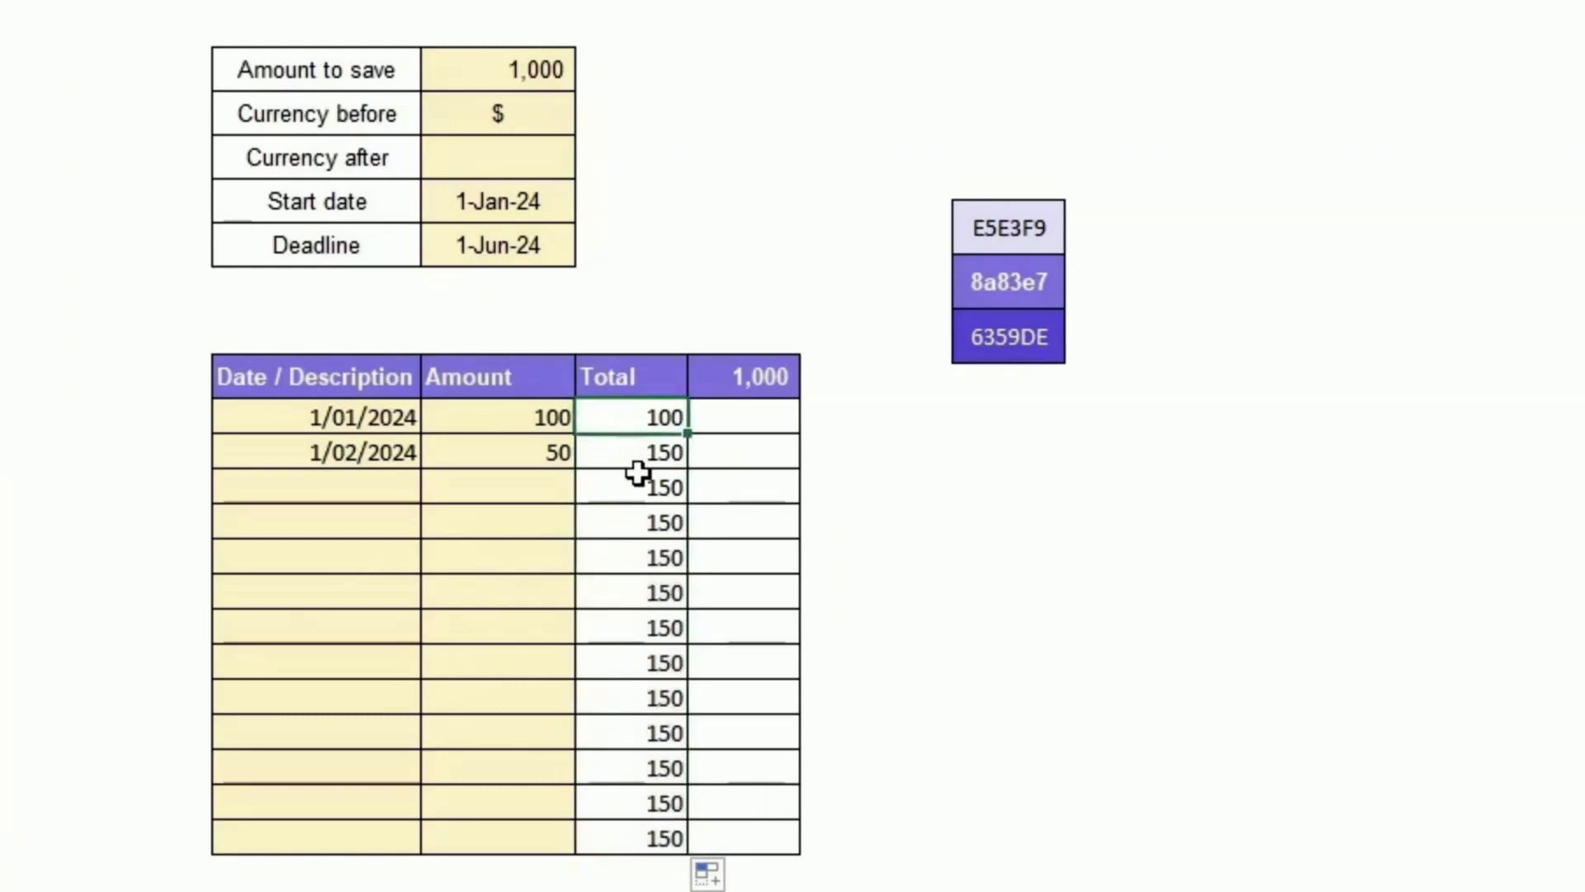
# Step: Wrap the second total in an IF so it shows NA() when the date cell is empty: =IF(C19<>"",E18+D19,NA())
pyautogui.click(643, 453)
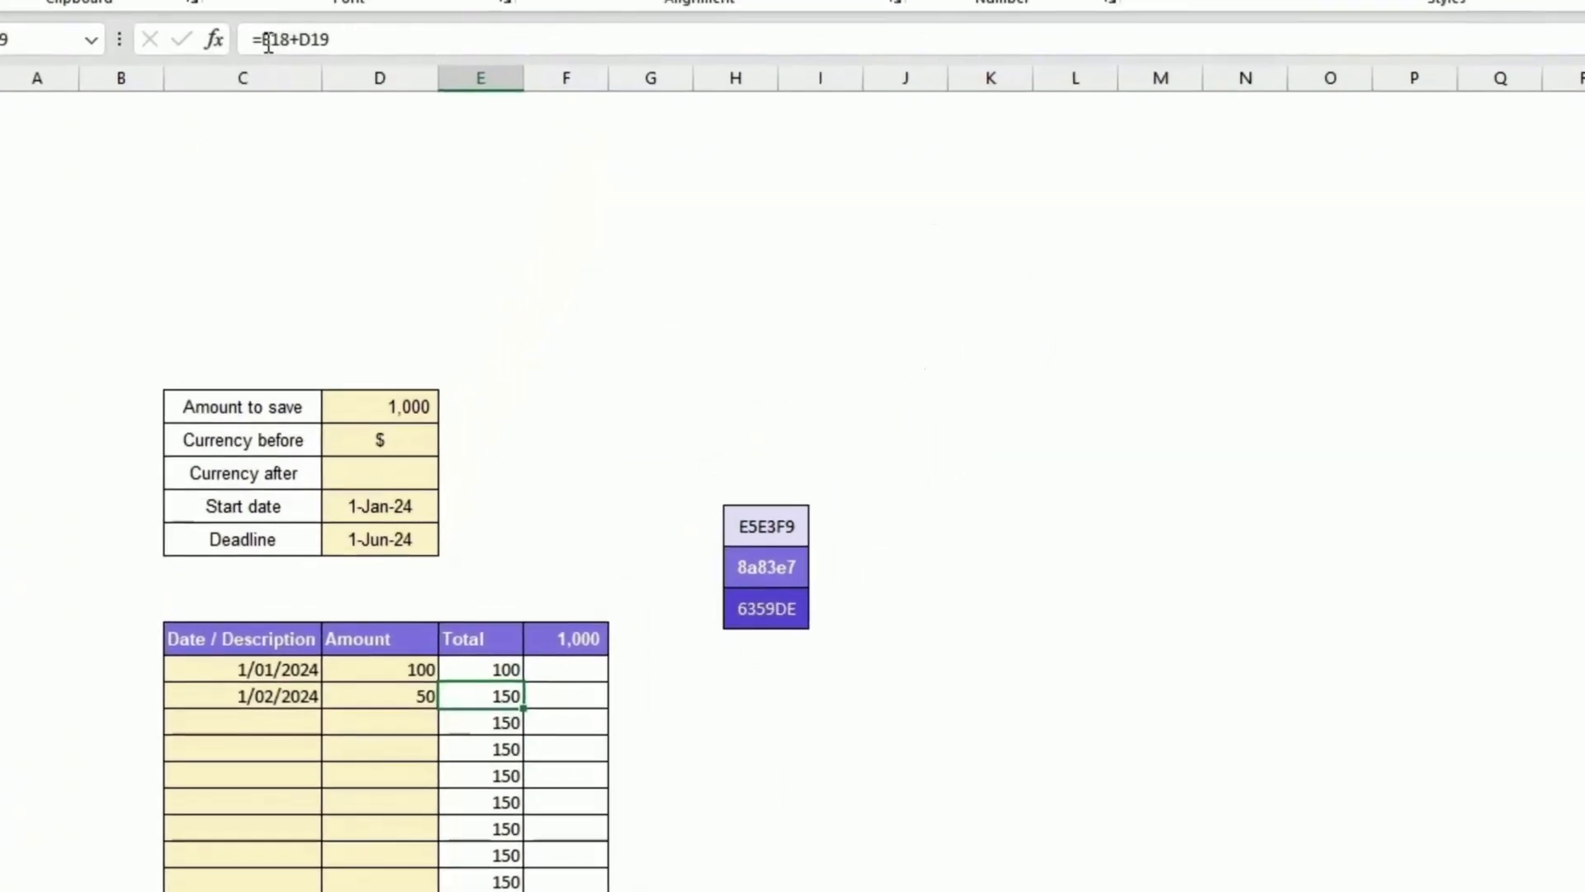
pyautogui.click(269, 43)
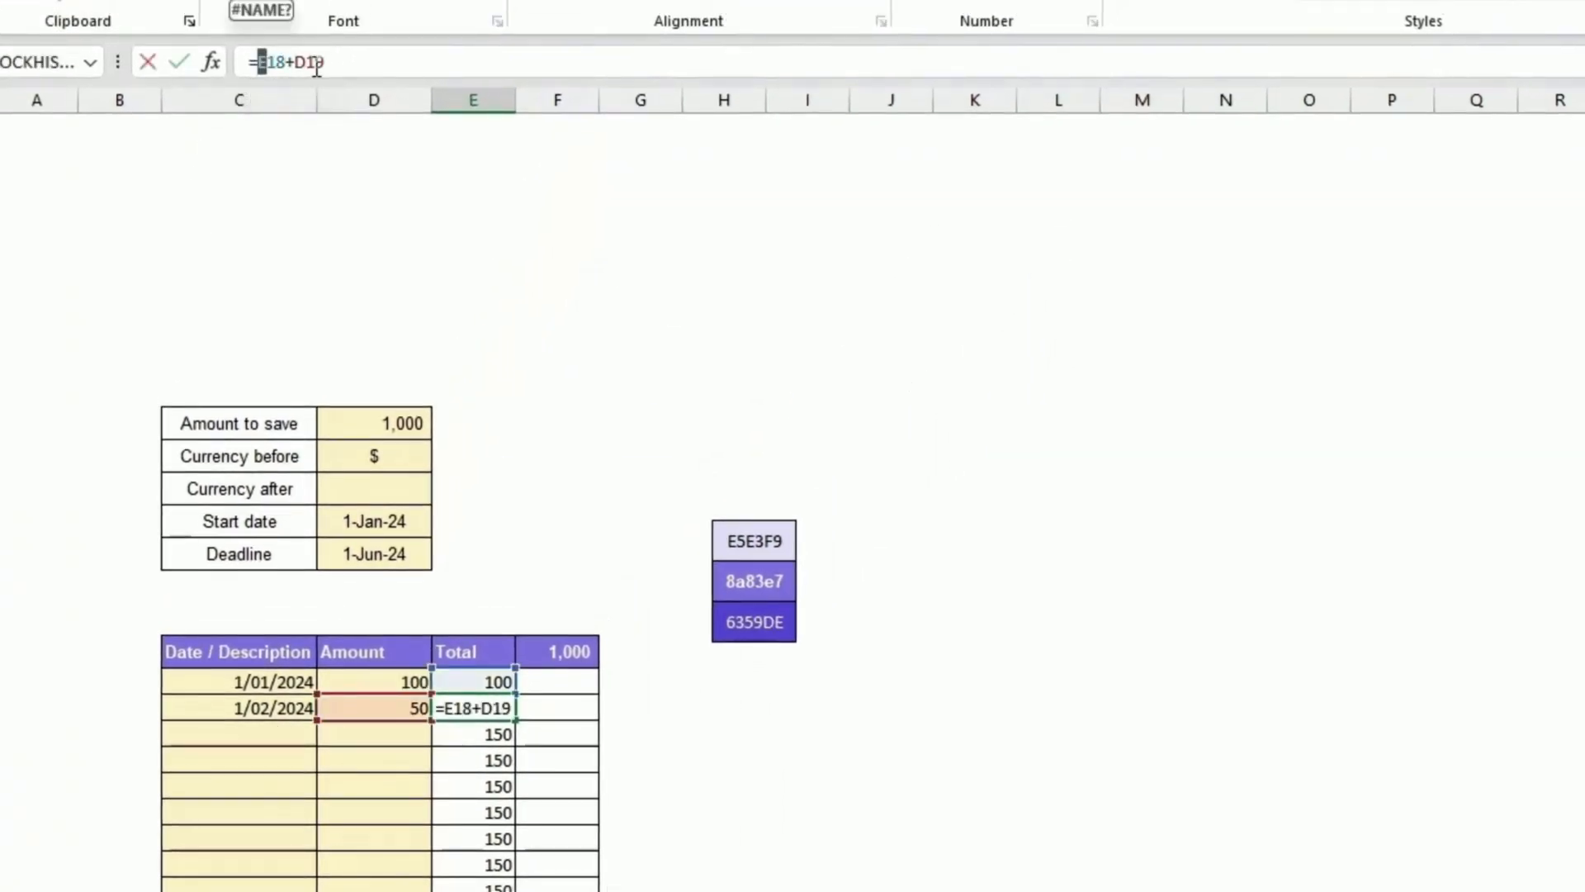
pyautogui.write('if(')
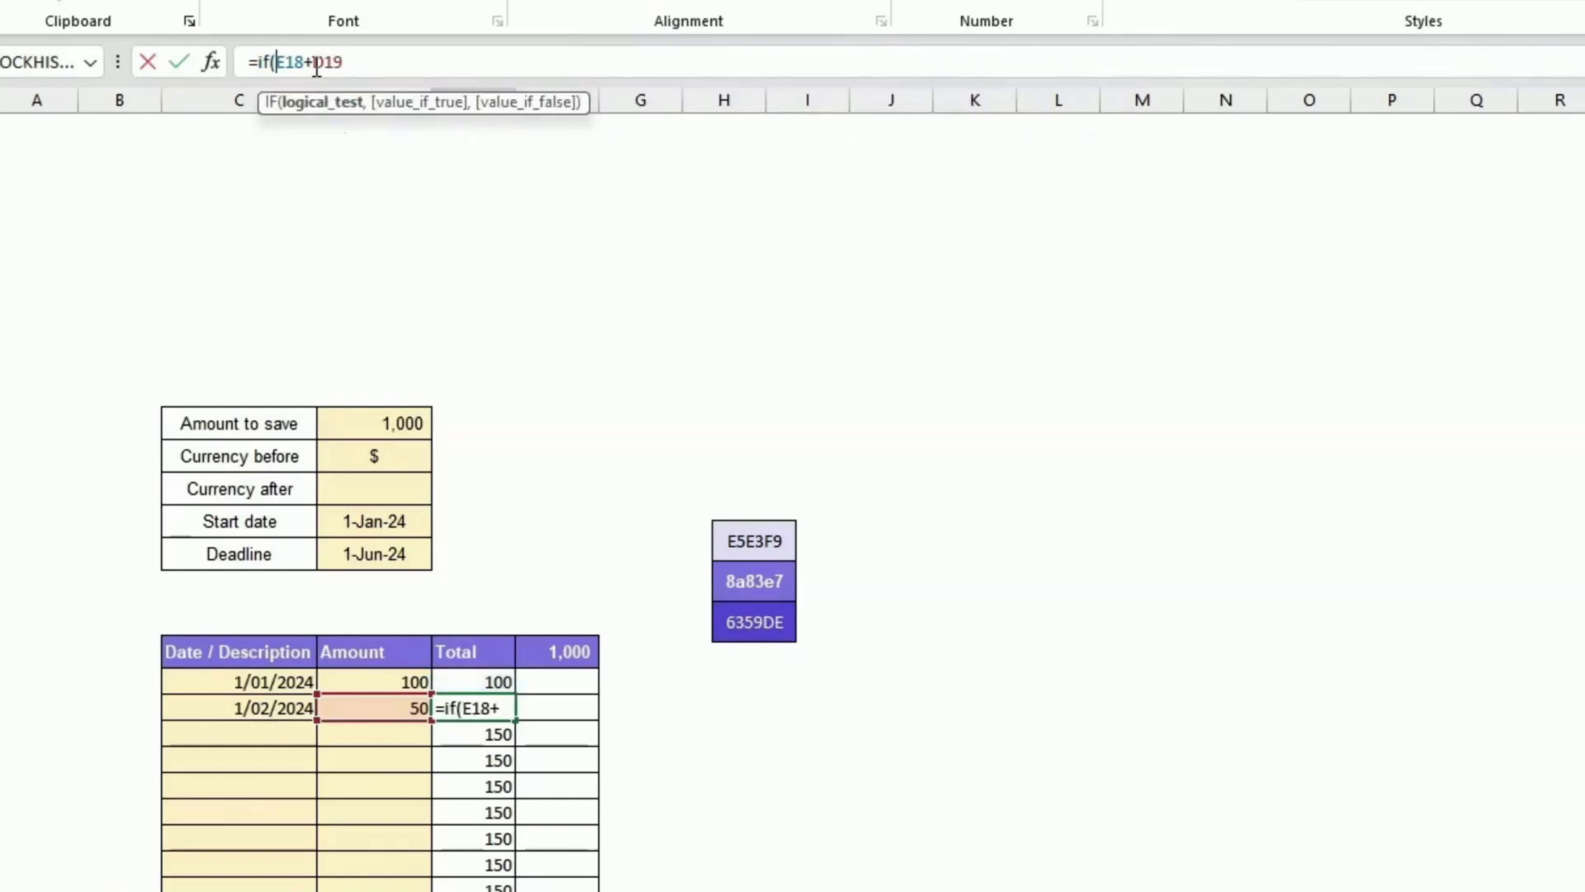
pyautogui.click(258, 708)
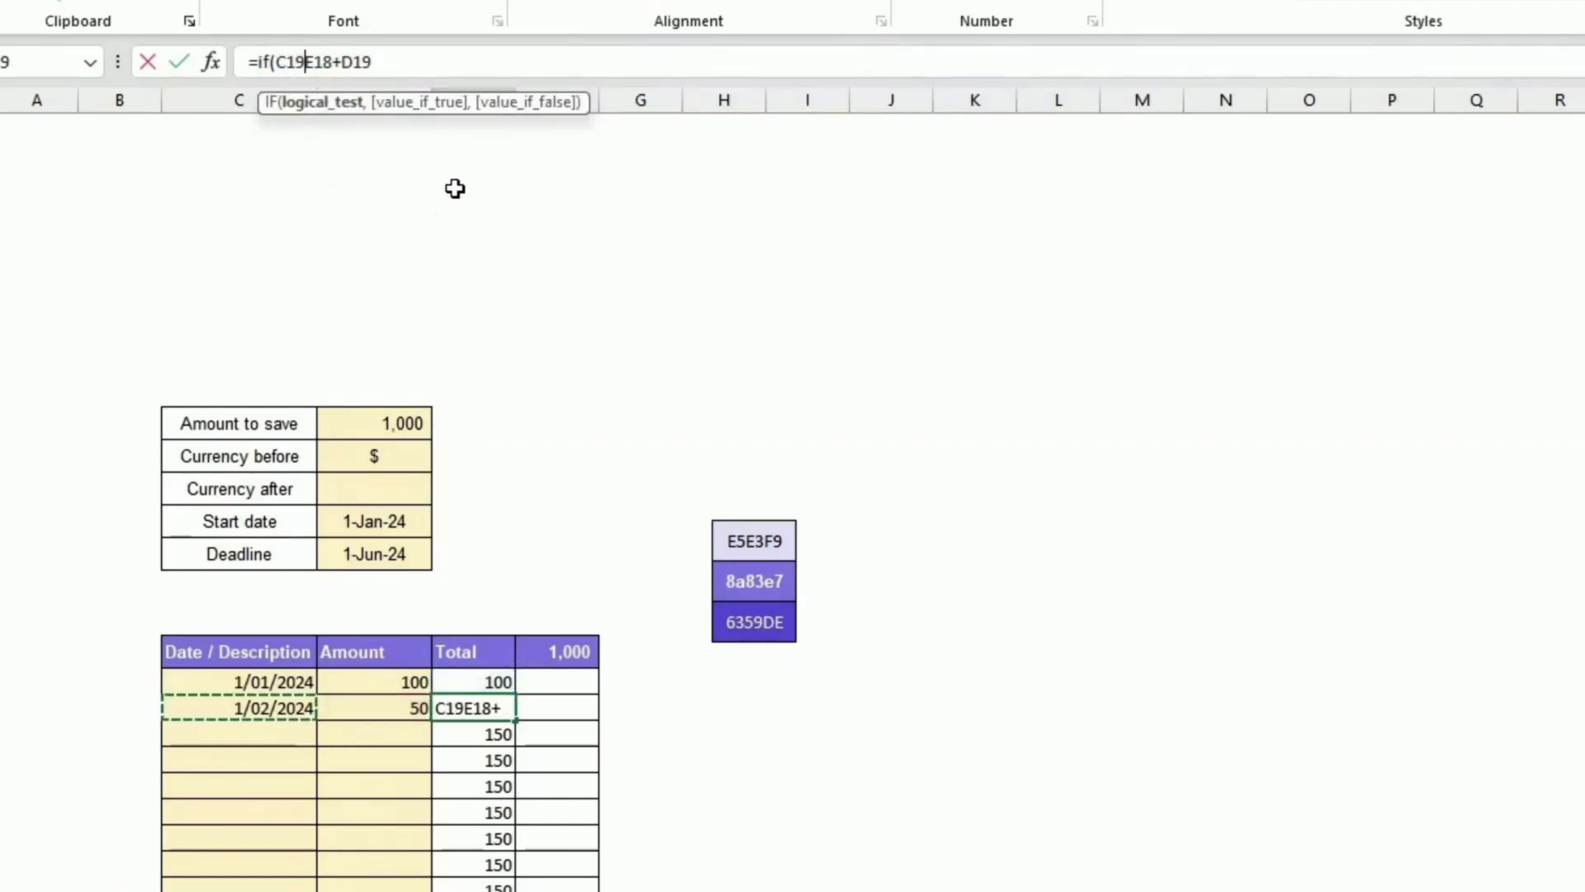
pyautogui.write('<>')
pyautogui.write('"",')
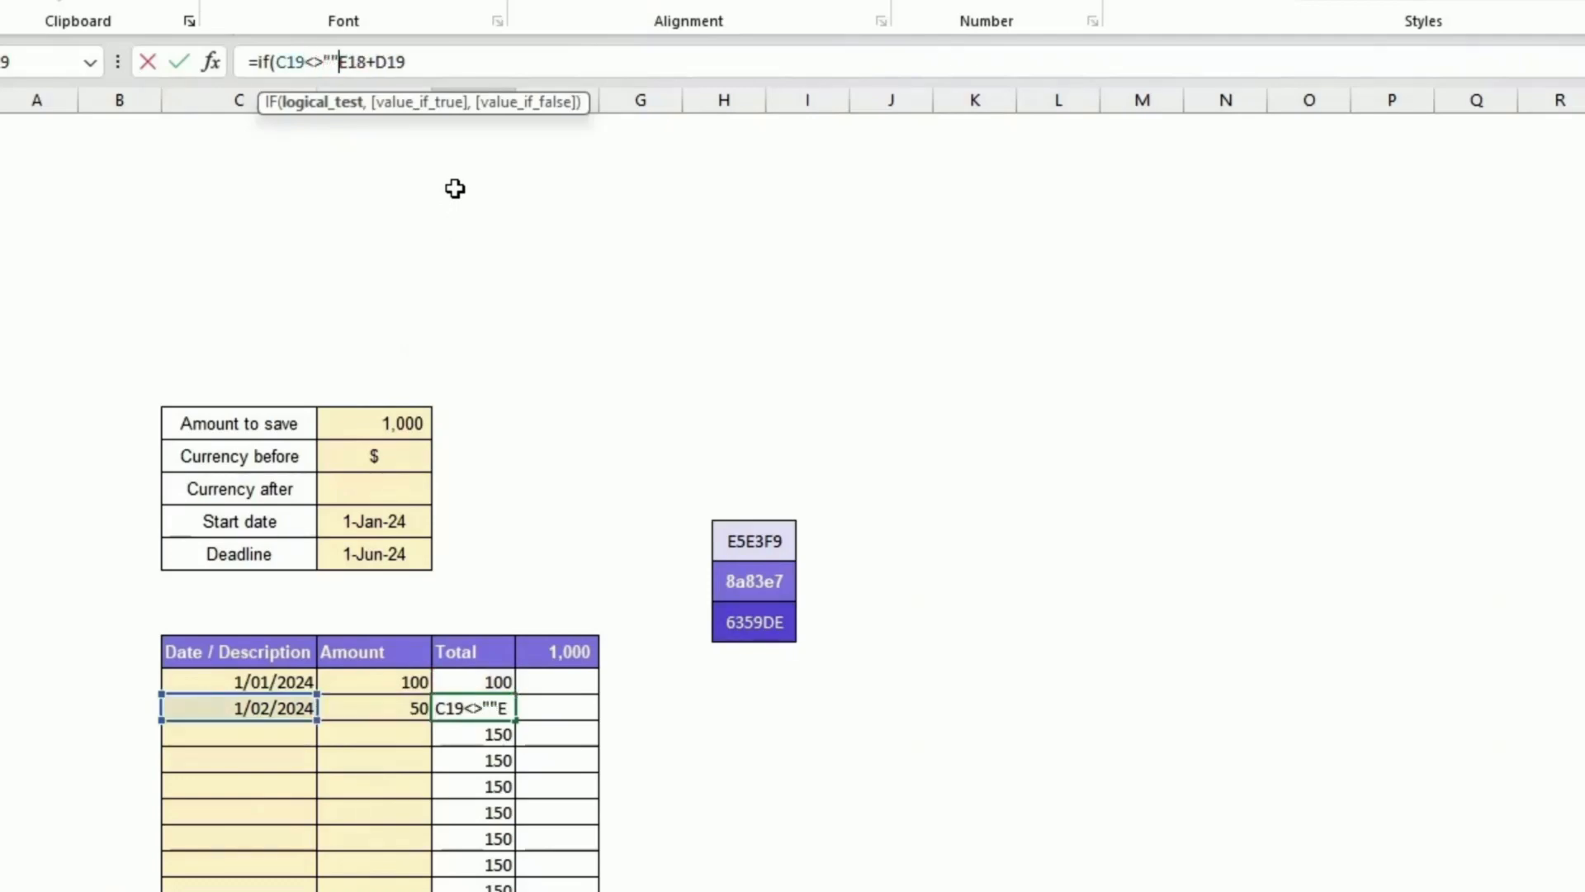
pyautogui.click(435, 62)
pyautogui.write(',')
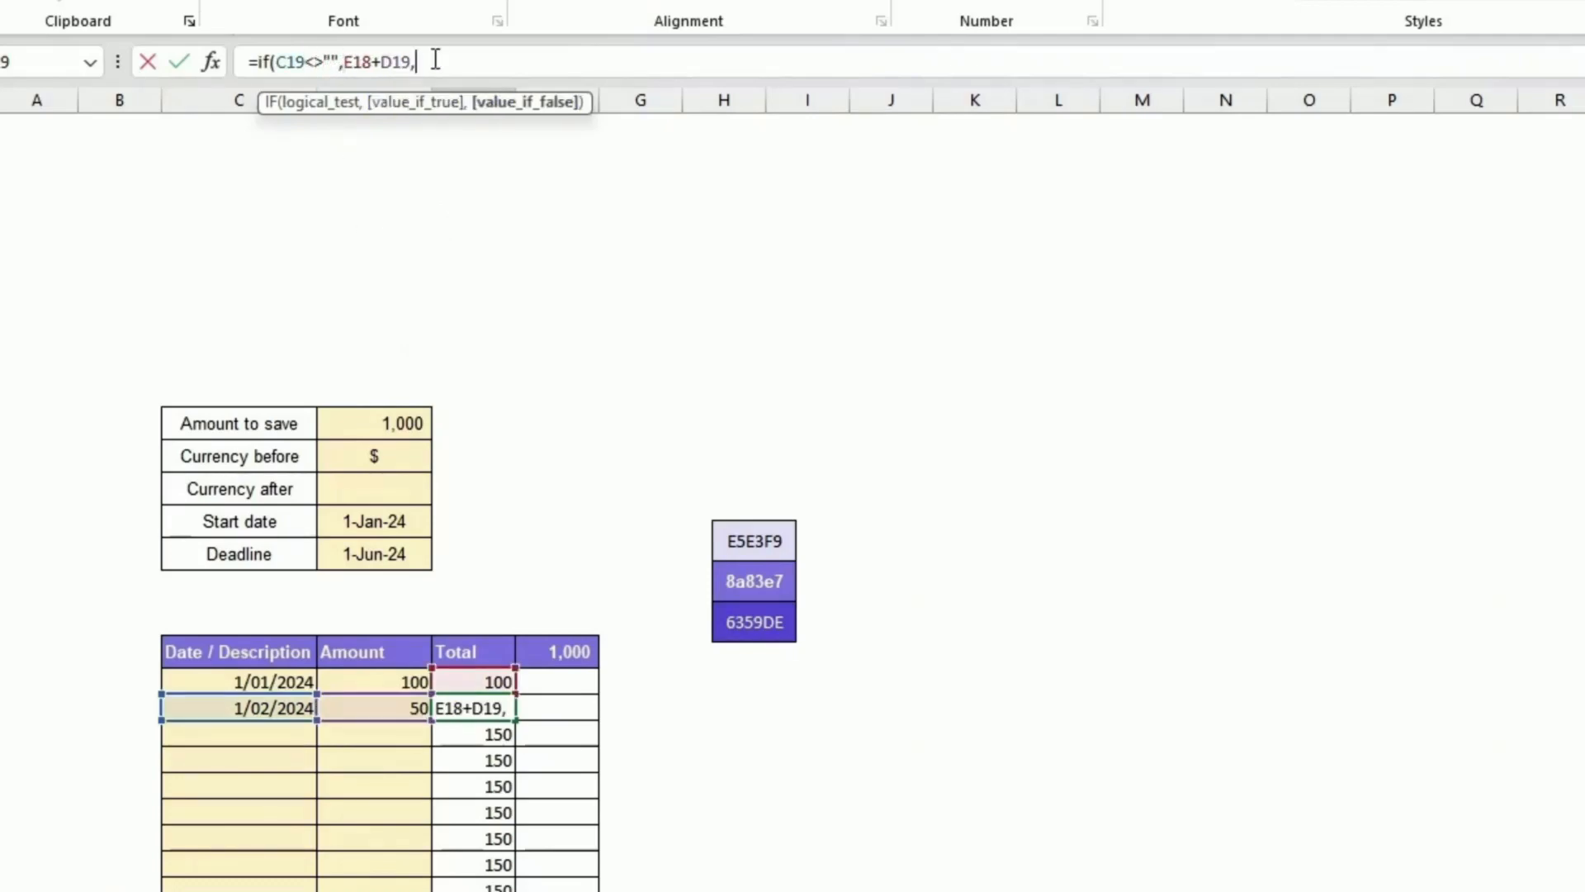
pyautogui.write('na')
pyautogui.press('Tab')
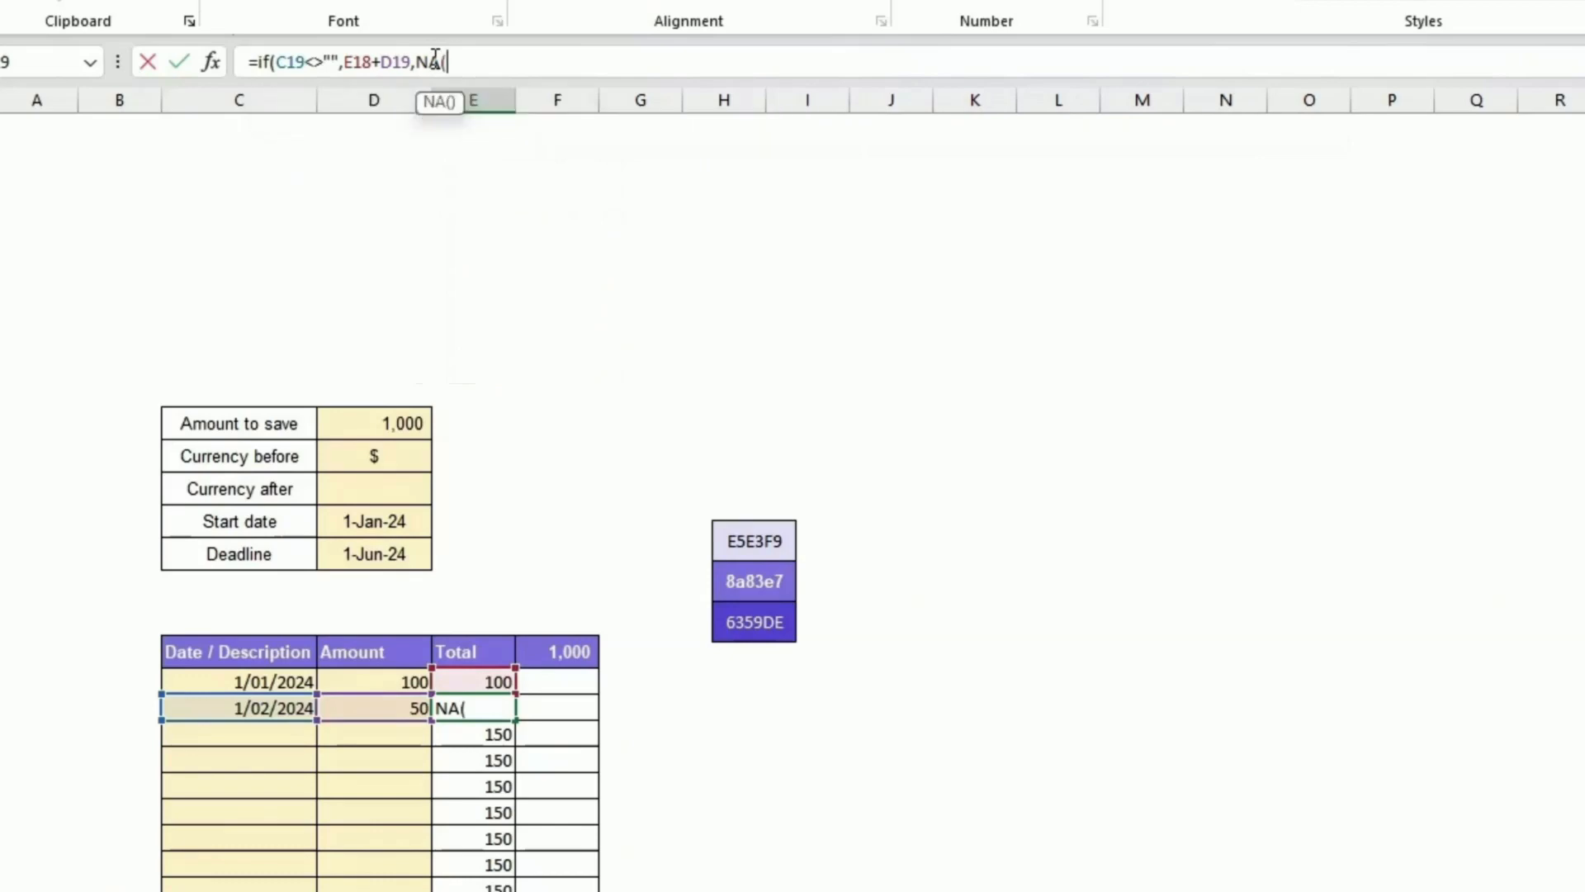
pyautogui.write('))')
pyautogui.press('Return')
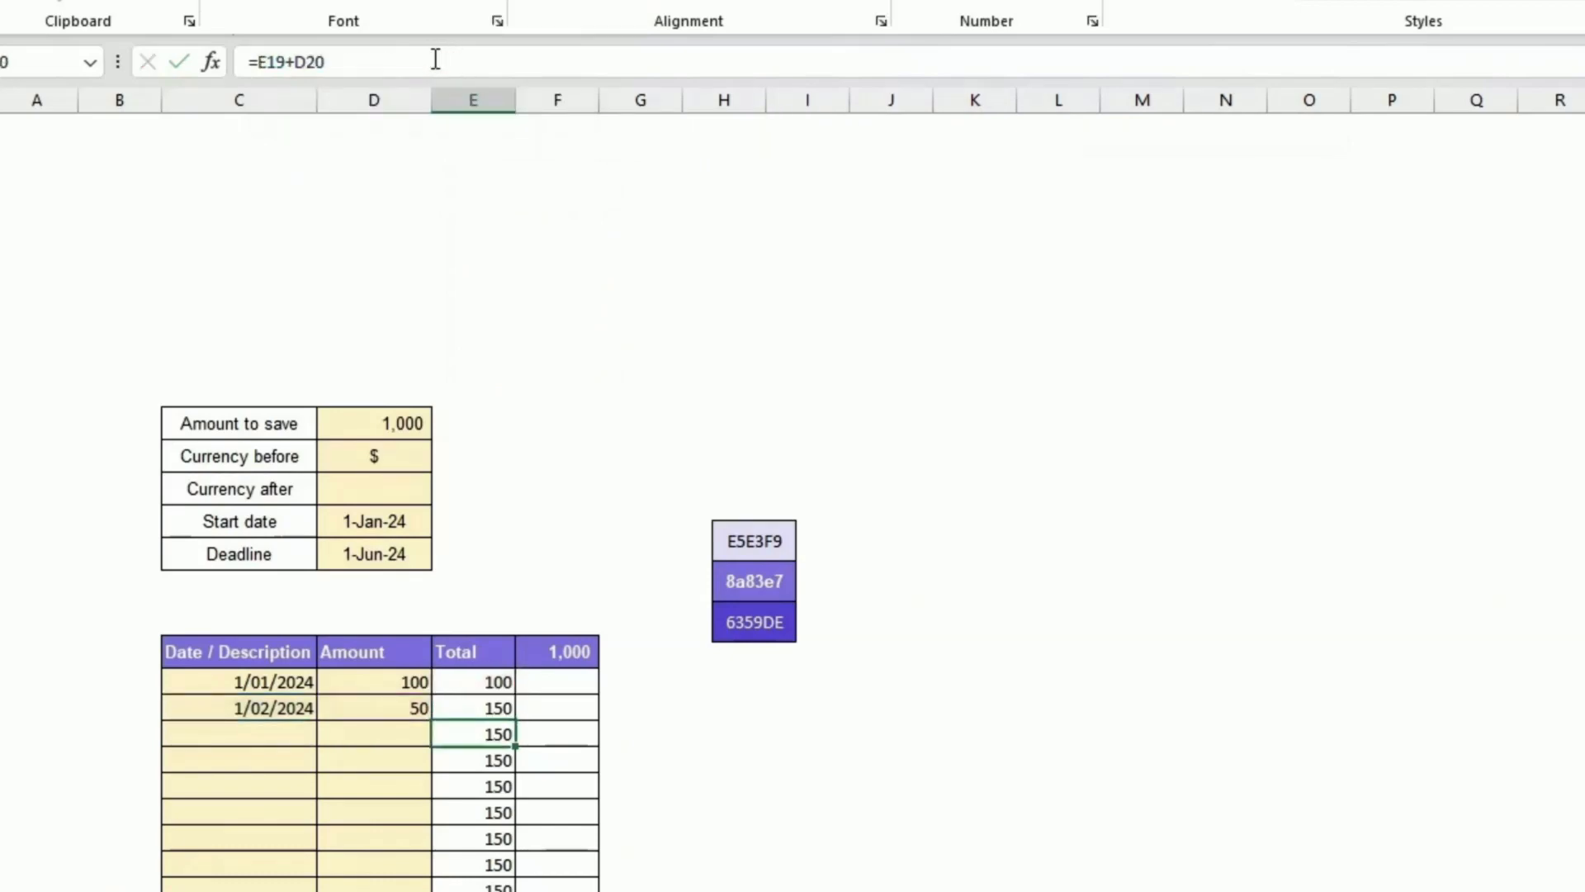
# Step: Fill the IF running-total formula down the rest of the Total column
pyautogui.click(471, 708)
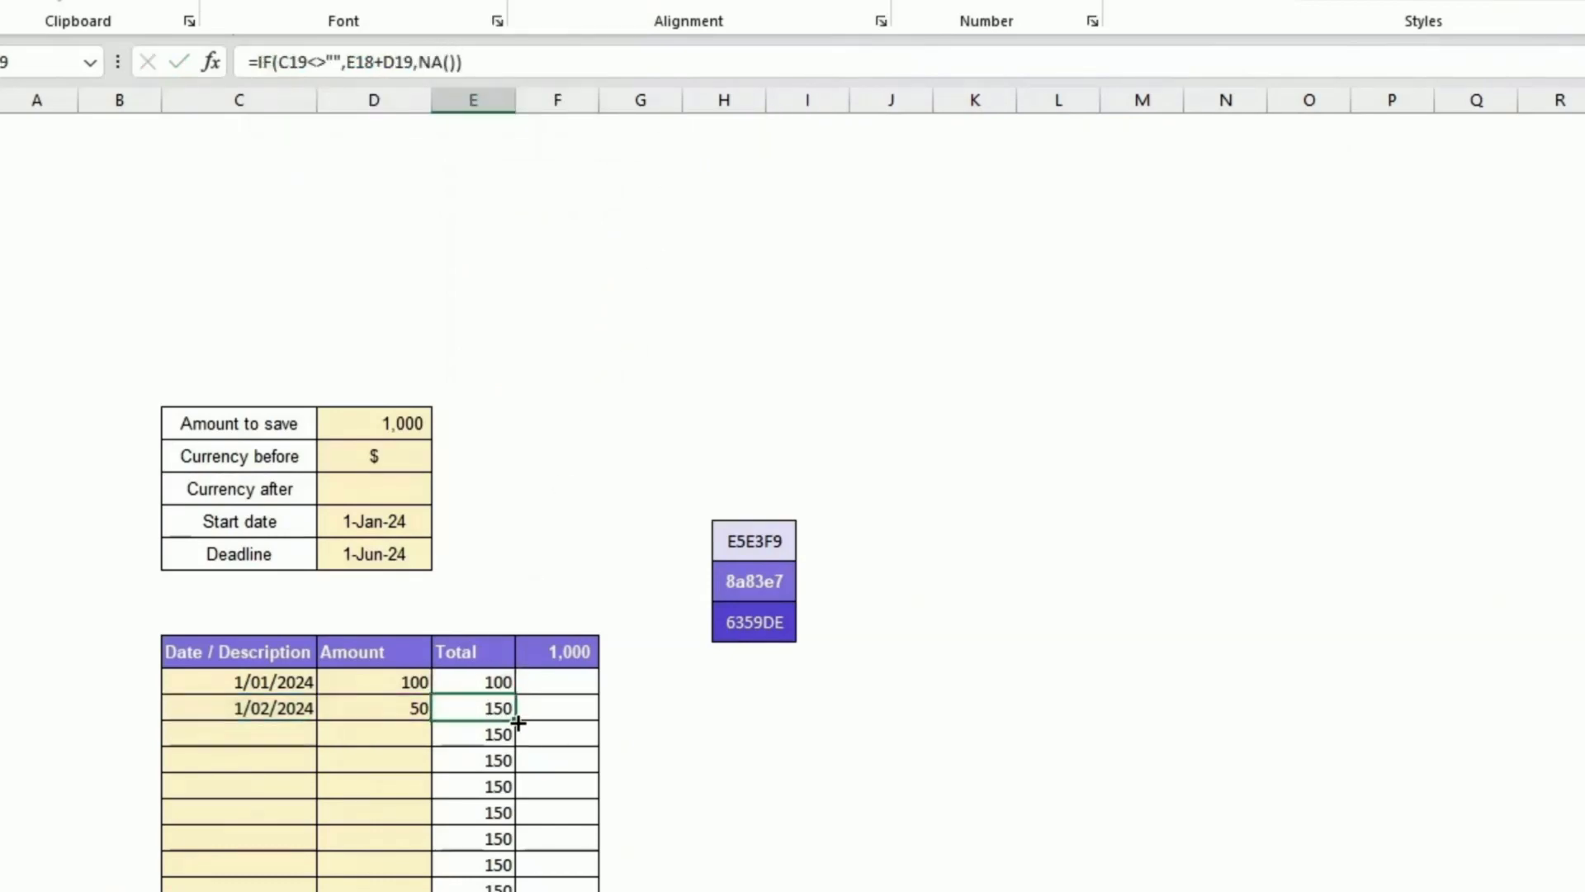
pyautogui.hotkey('ctrl', 'shift', 'Down')
pyautogui.hotkey('ctrl', 'd')
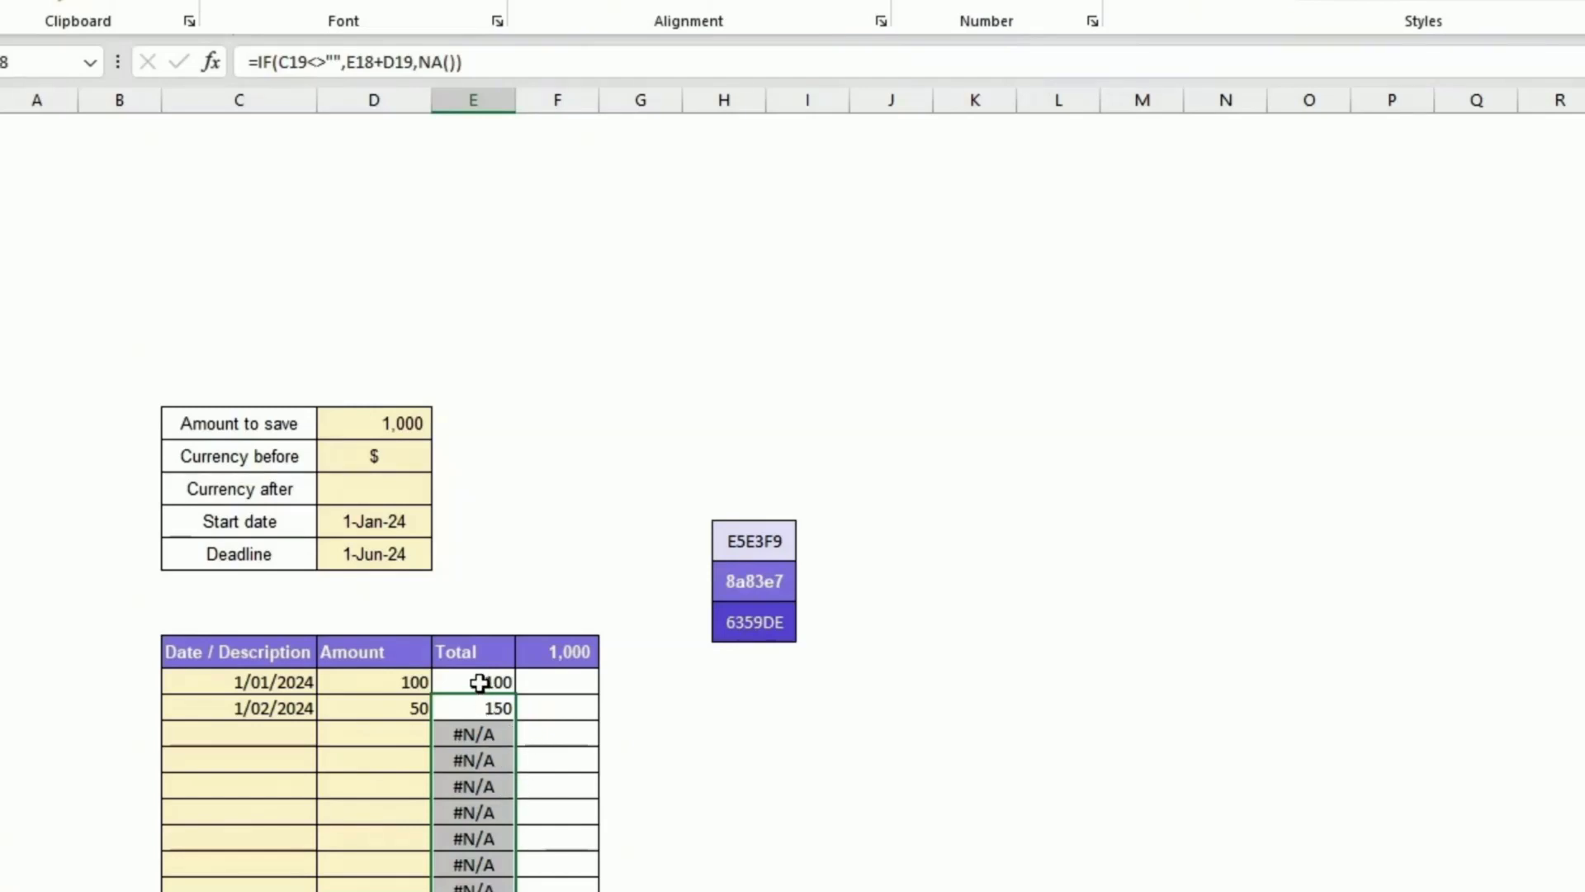
pyautogui.moveTo(480, 683); pyautogui.dragTo(475, 891)
pyautogui.click(476, 891)
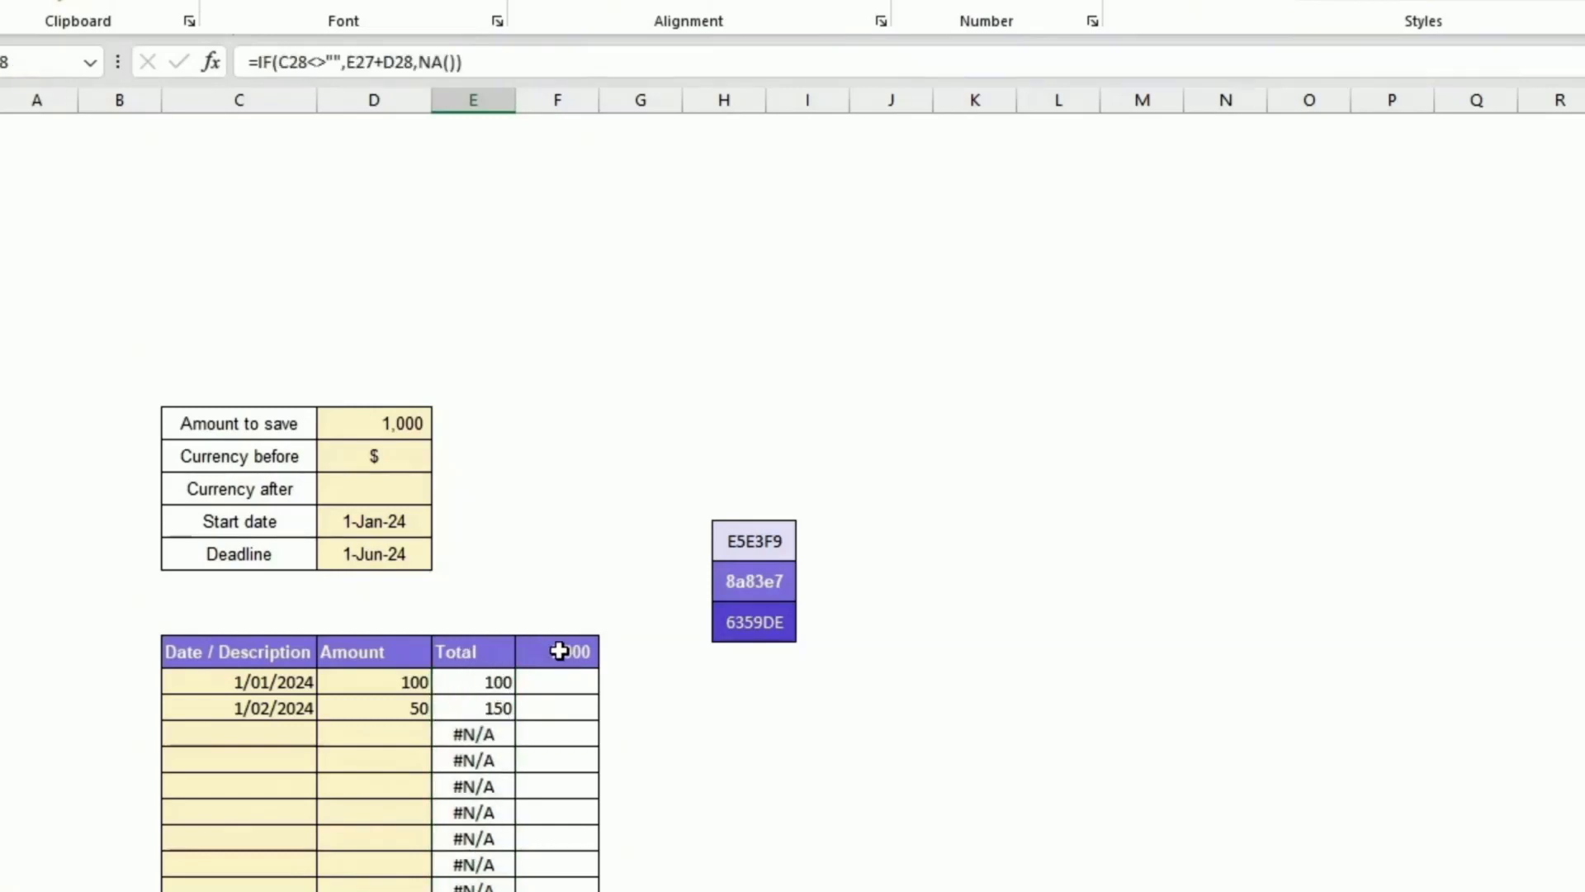
# Step: Link the fourth column's header cell to the Amount to save value
pyautogui.click(559, 652)
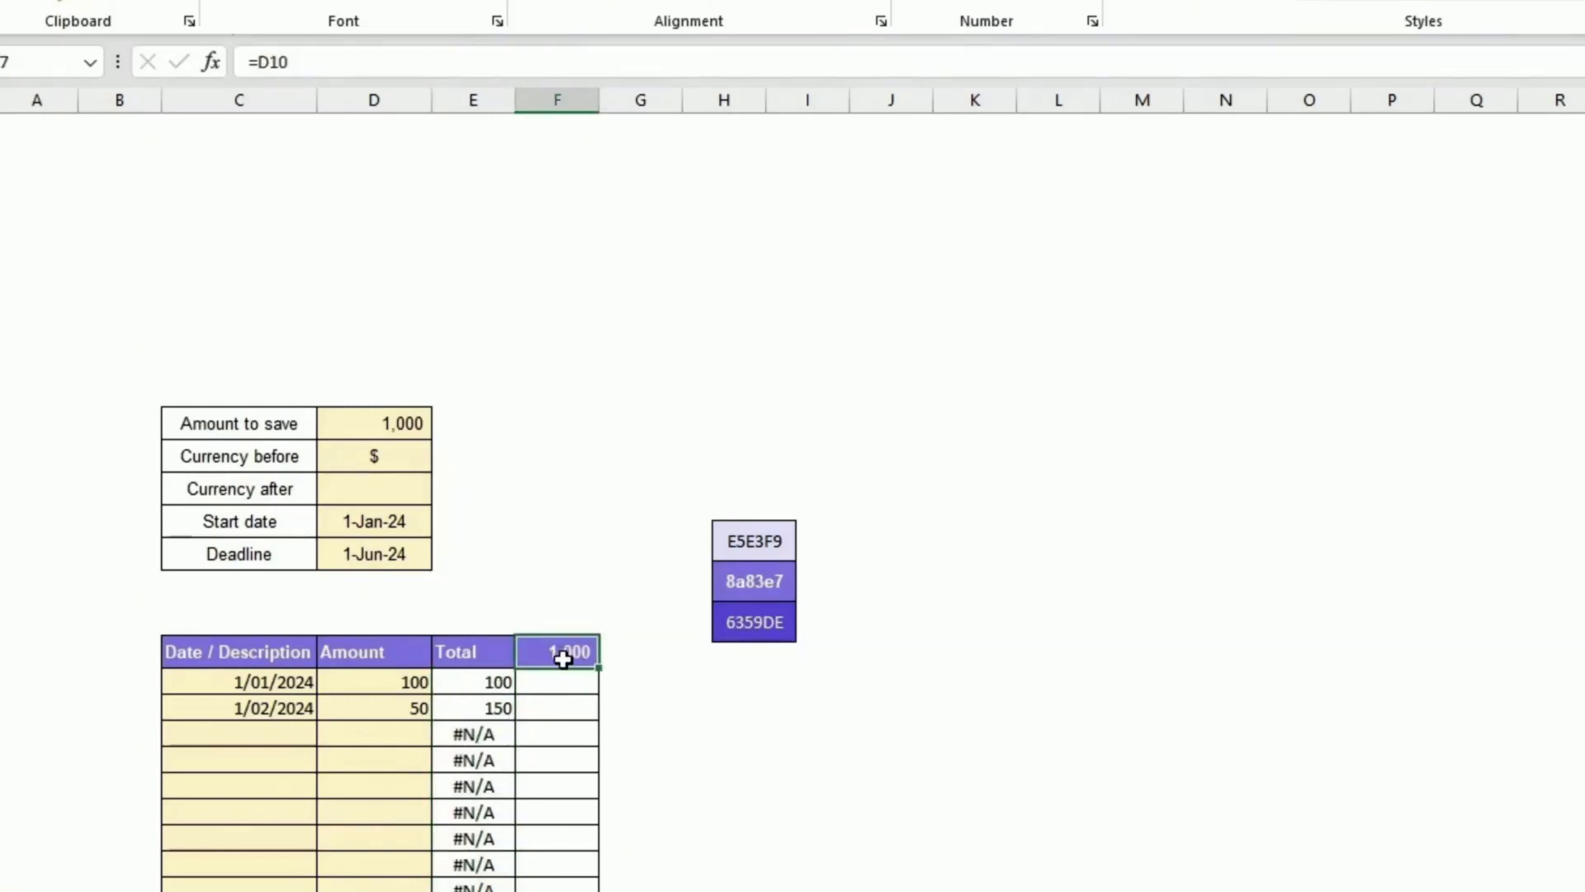
pyautogui.write('=')
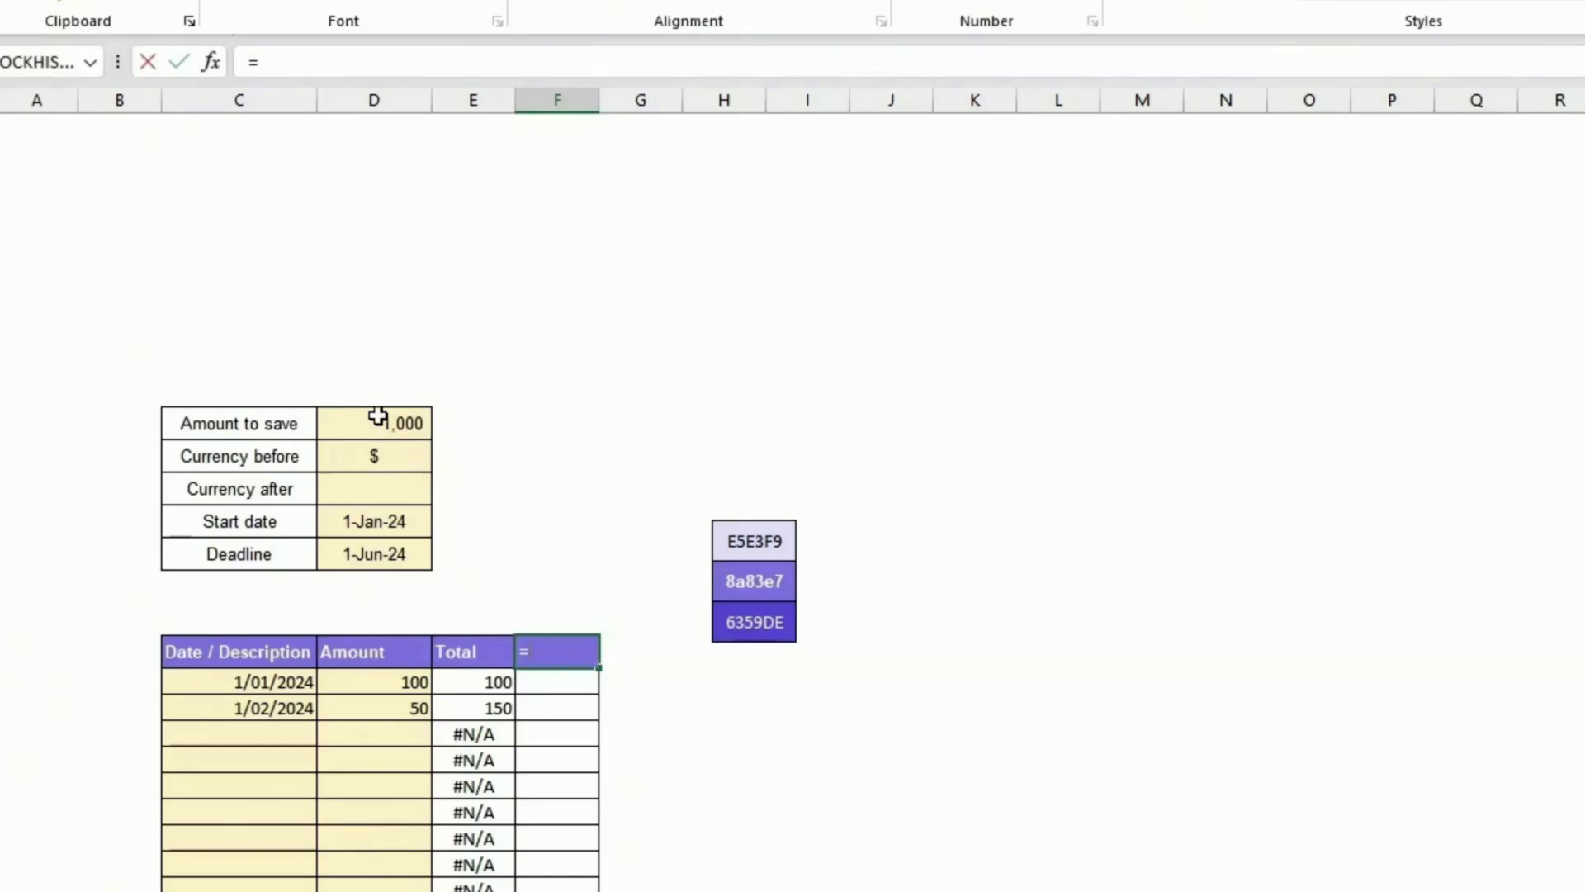
pyautogui.click(373, 421)
pyautogui.press('Return')
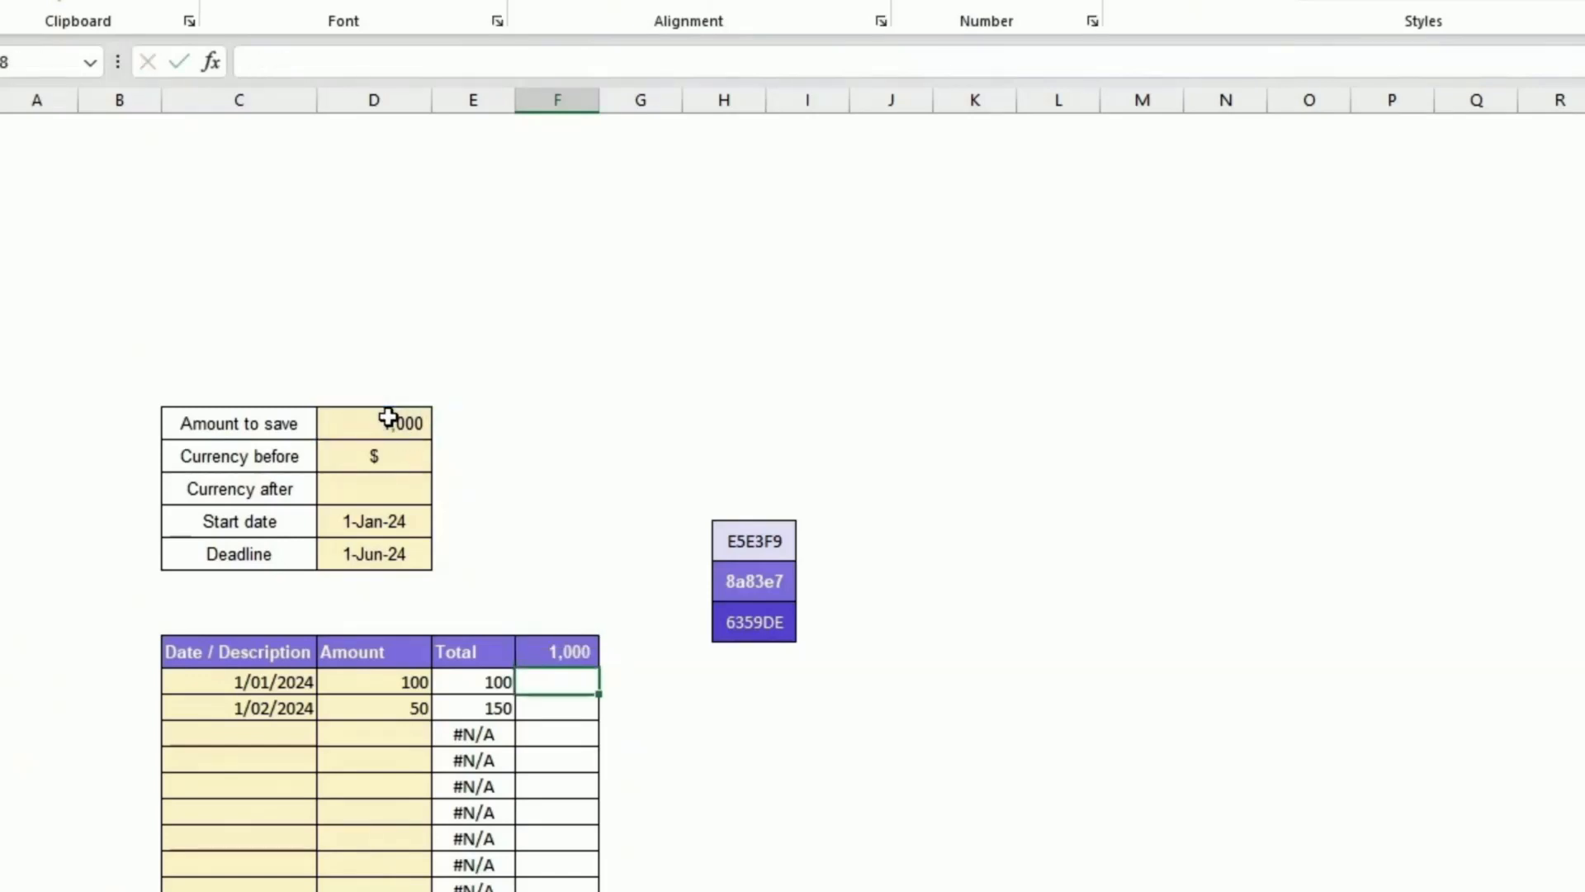
# Step: Make the first goal cell reference the header above it and fill it down the goal column
pyautogui.write('=')
pyautogui.press('Up')
pyautogui.press('Return')
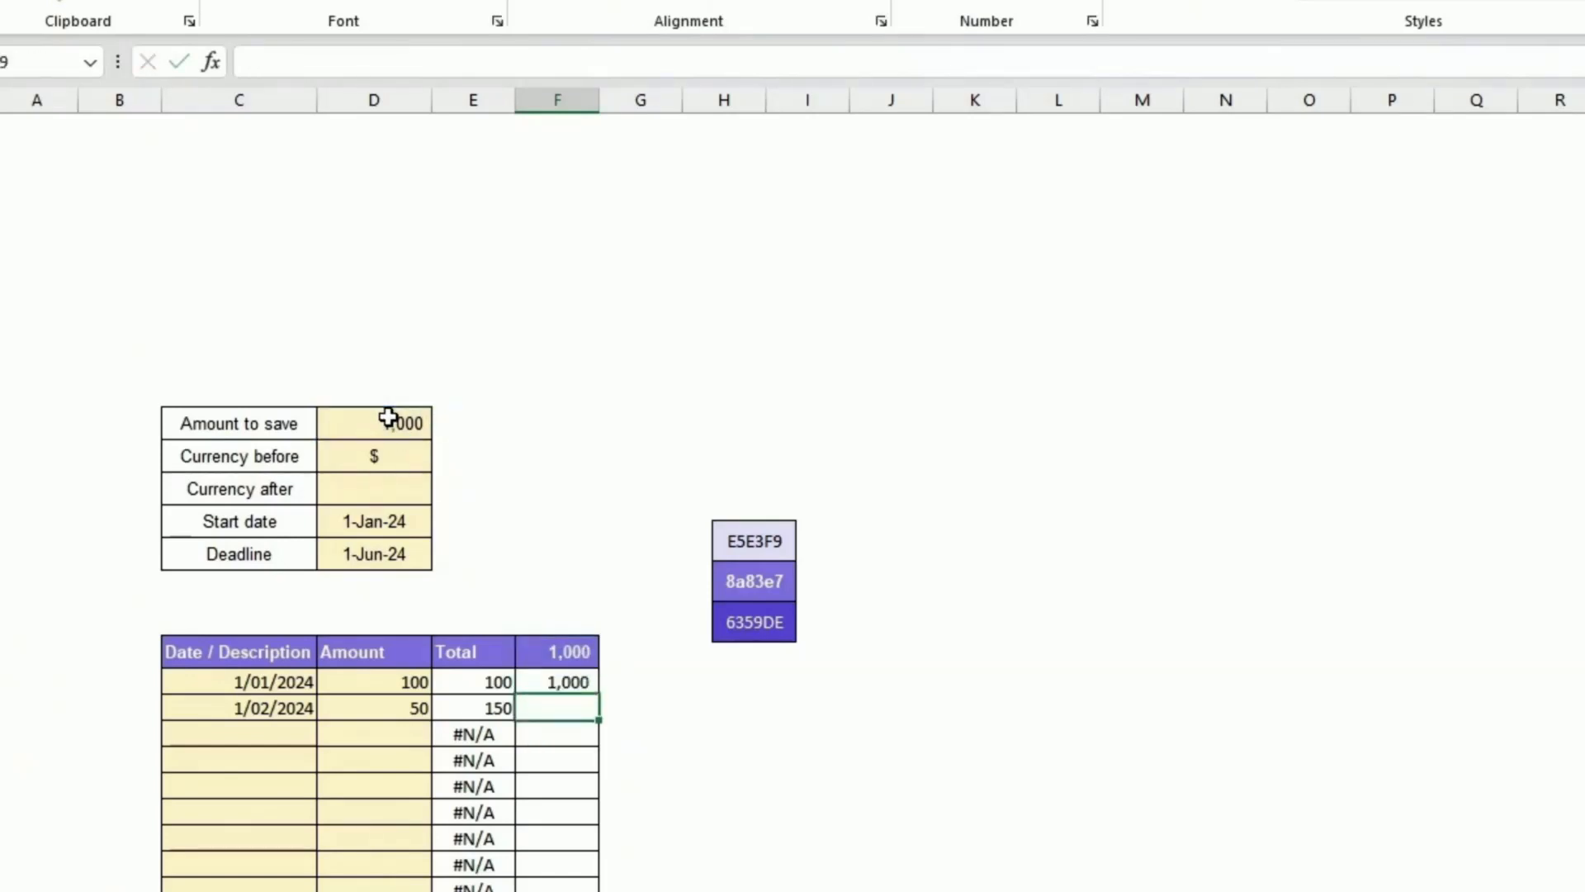
pyautogui.click(555, 673)
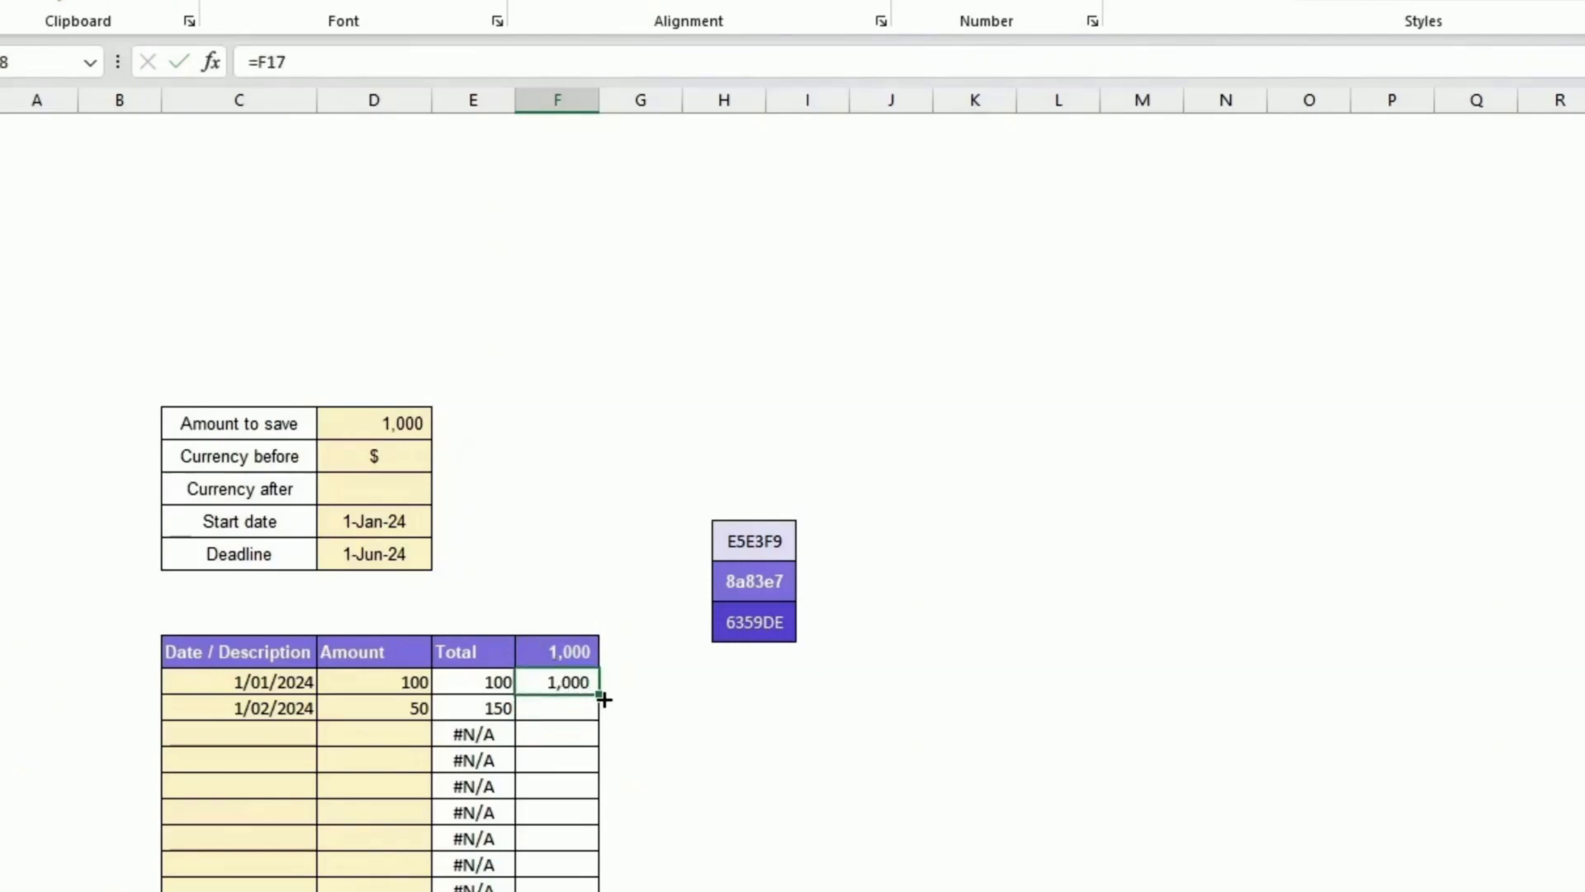
pyautogui.moveTo(600, 698); pyautogui.dragTo(578, 890)
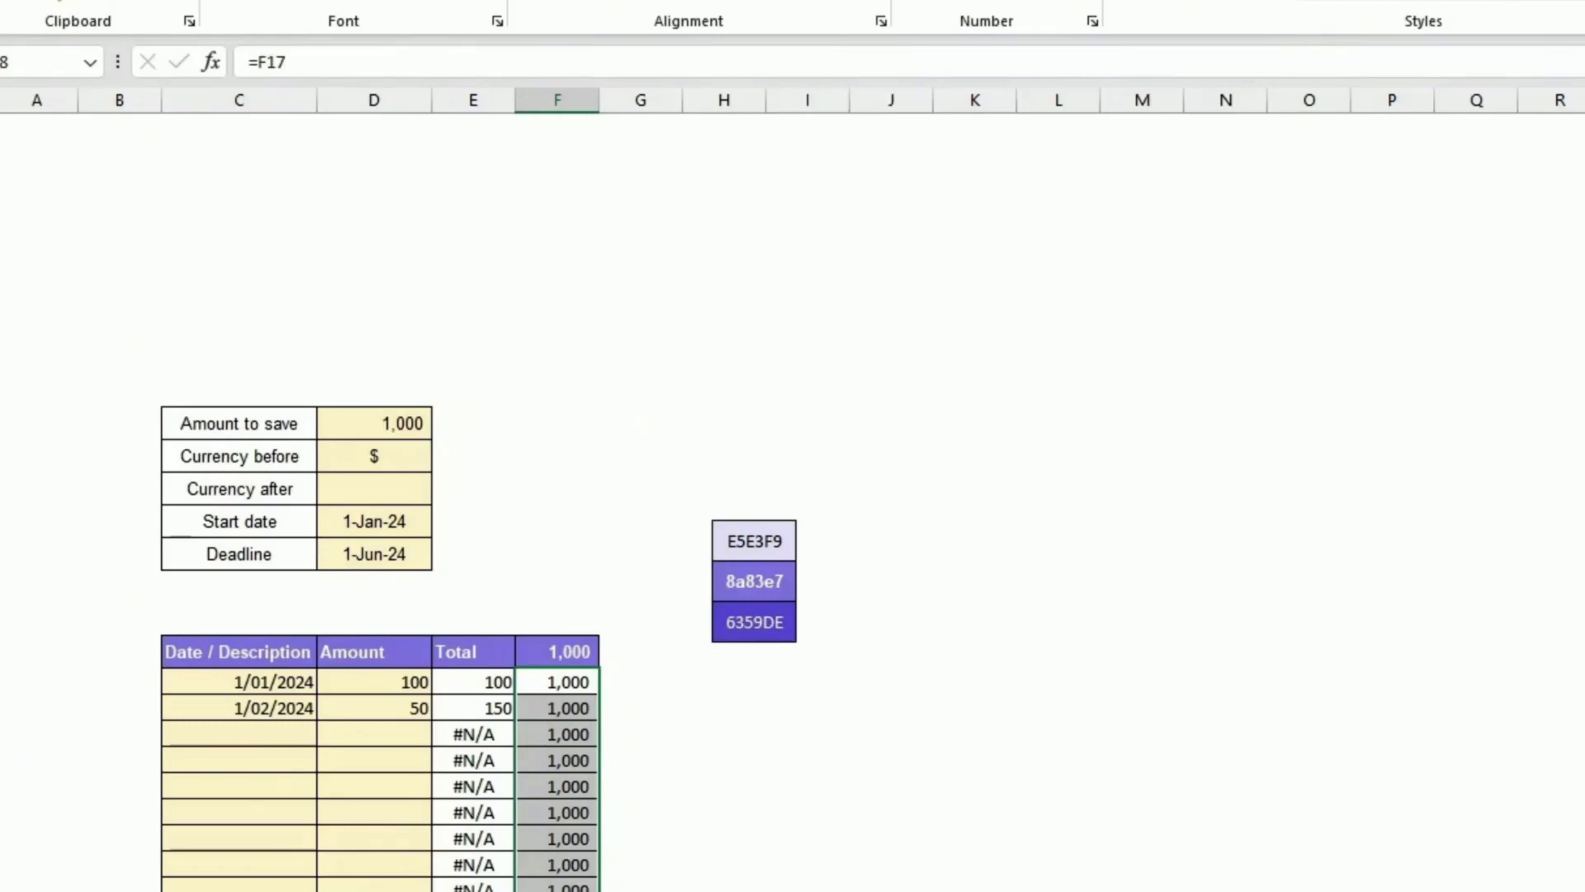
pyautogui.click(641, 890)
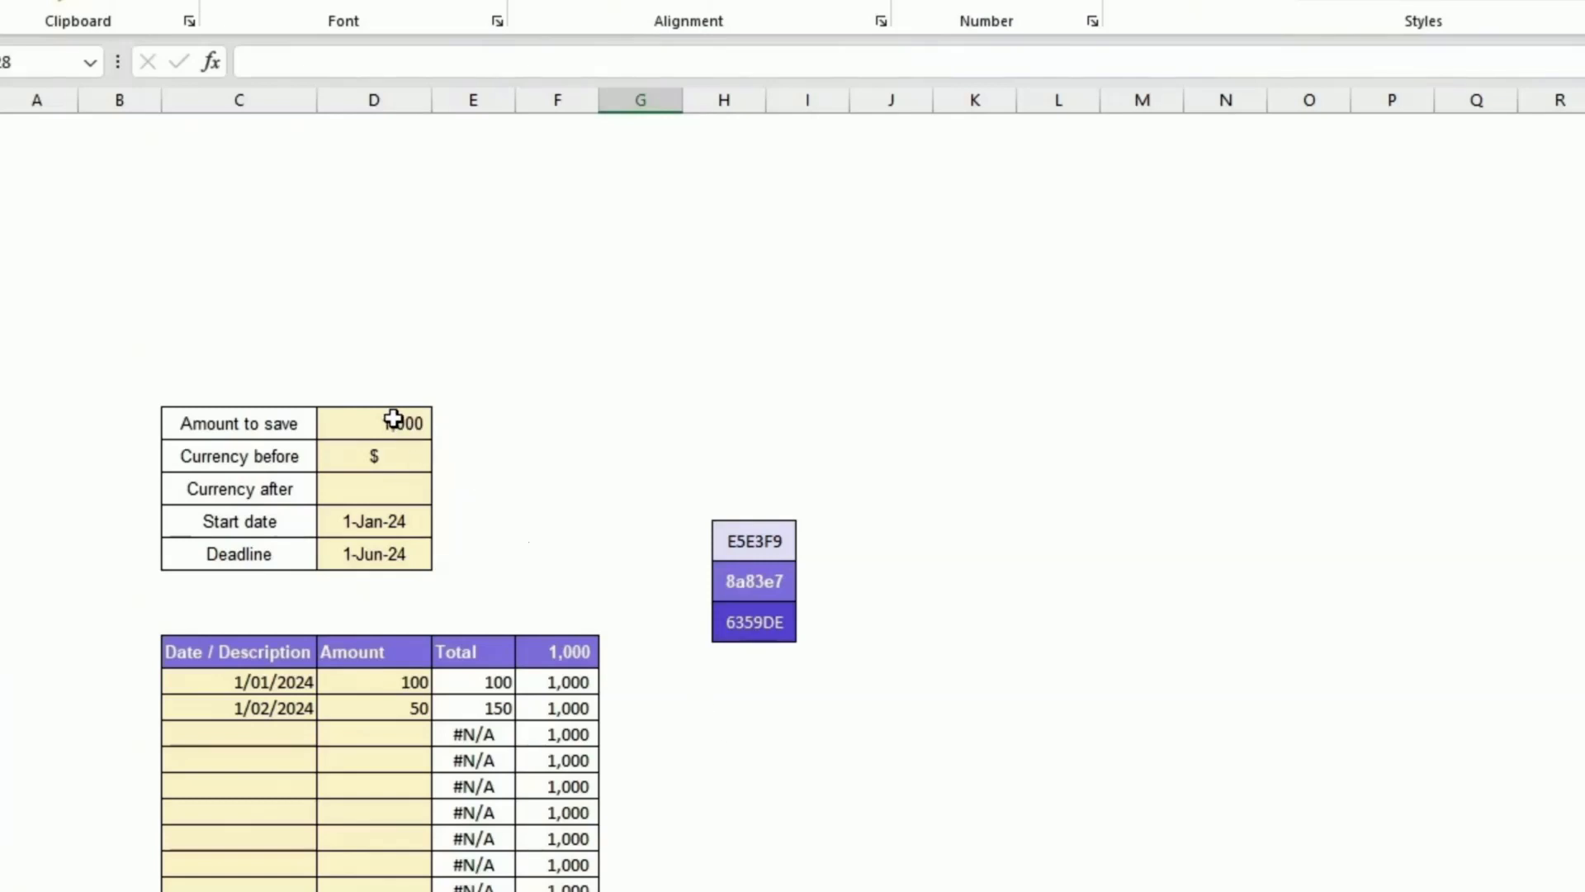
# Step: Review the goal input values and the date entries in the savings table
pyautogui.moveTo(392, 418); pyautogui.dragTo(364, 551)
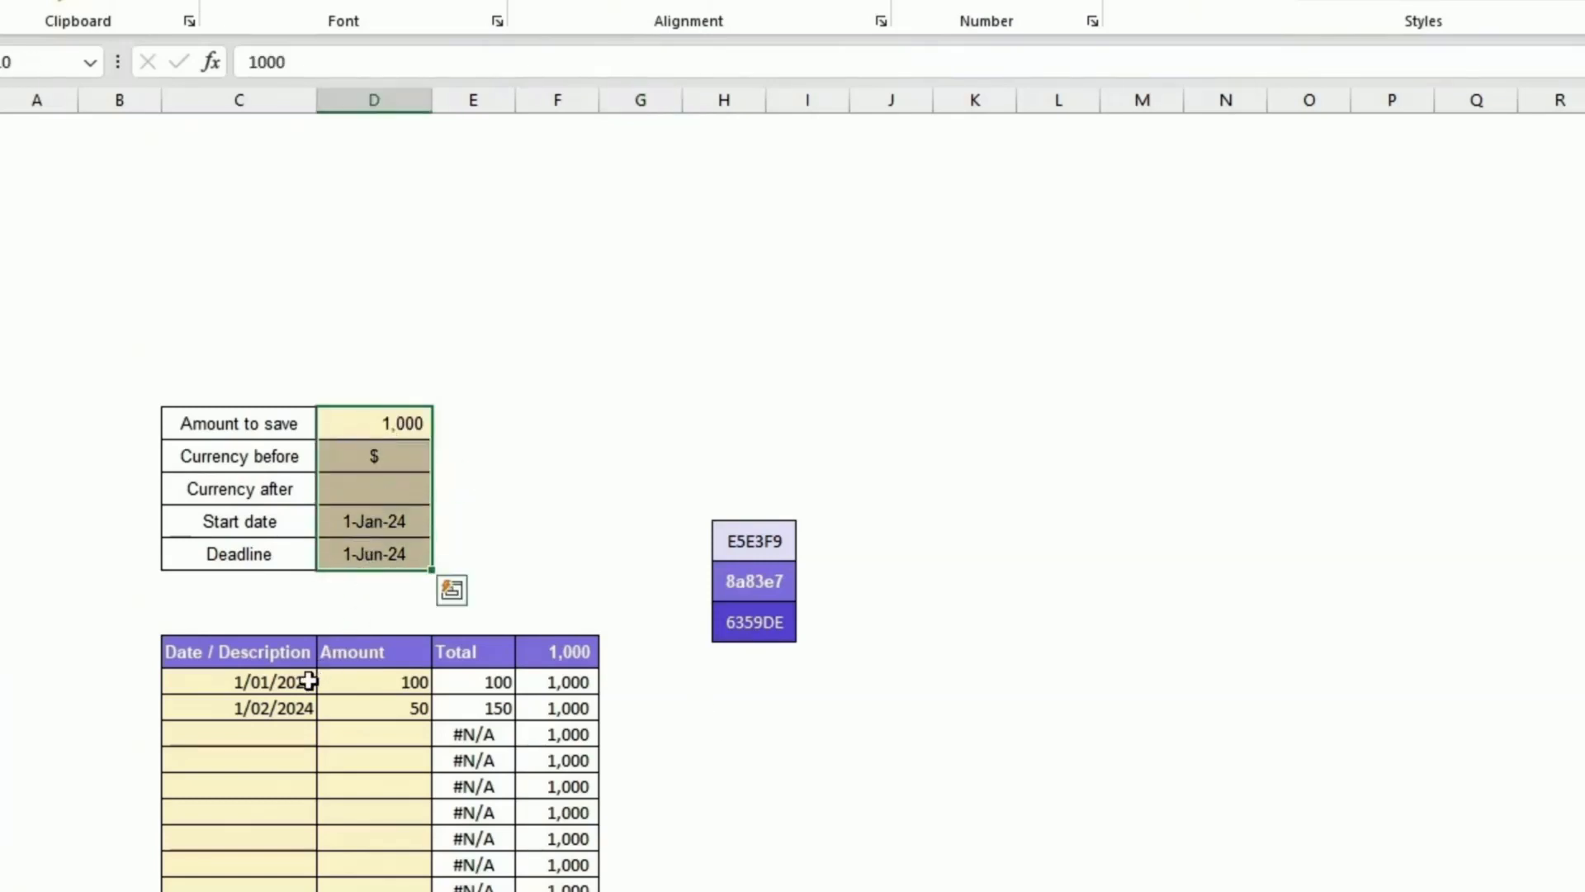
pyautogui.keyDown('ctrl'); pyautogui.click(289, 685); pyautogui.keyUp('ctrl')
pyautogui.moveTo(289, 685); pyautogui.dragTo(372, 891)
pyautogui.click(724, 890)
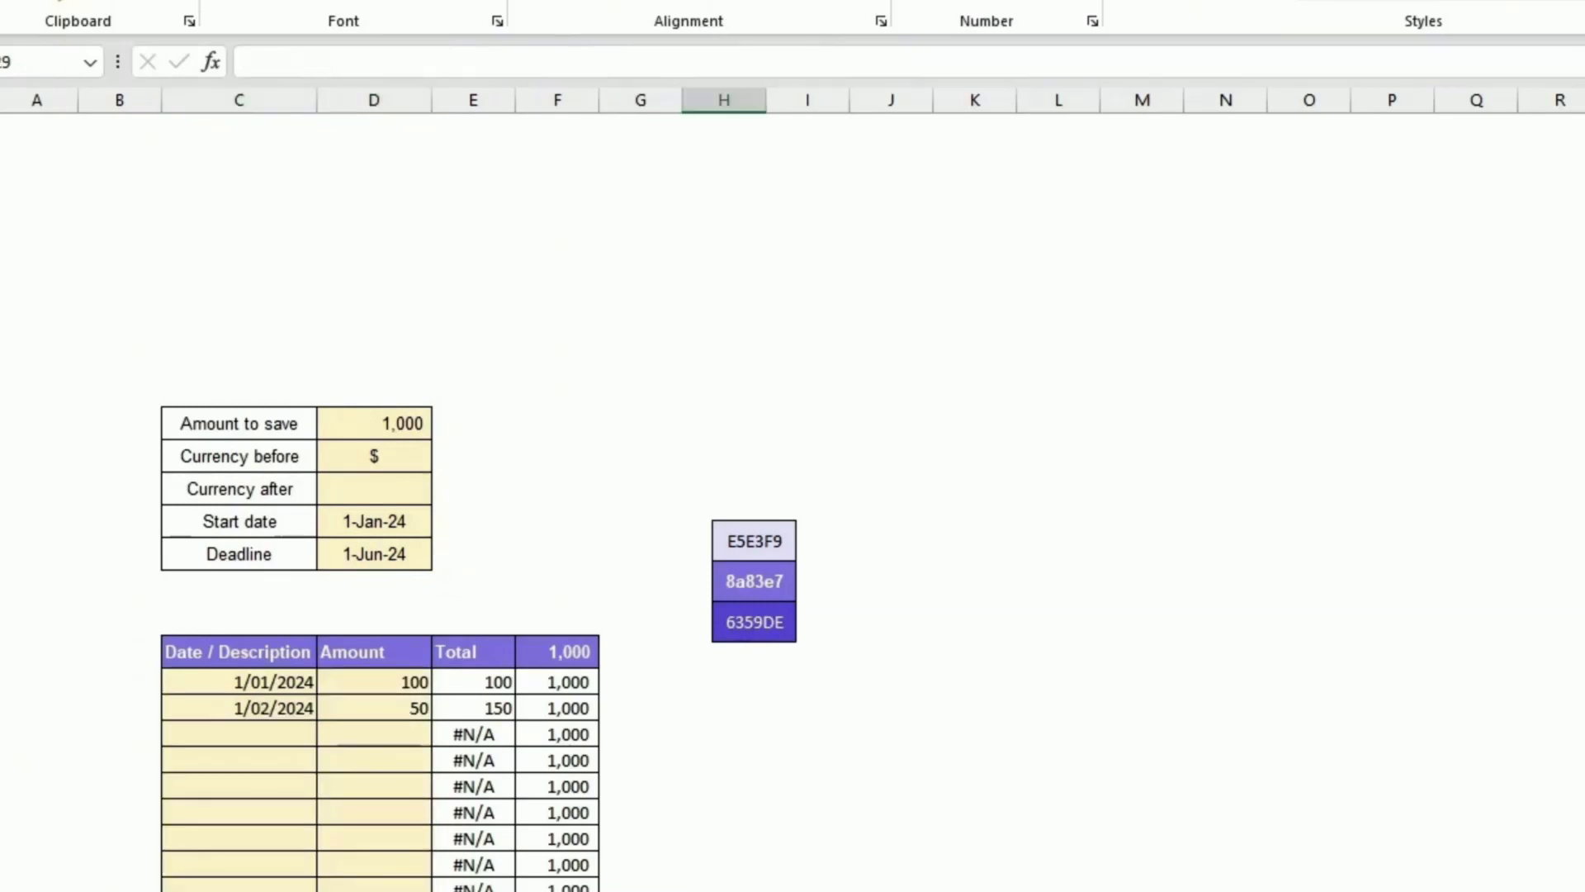
pyautogui.scroll(-2, 793, 496)
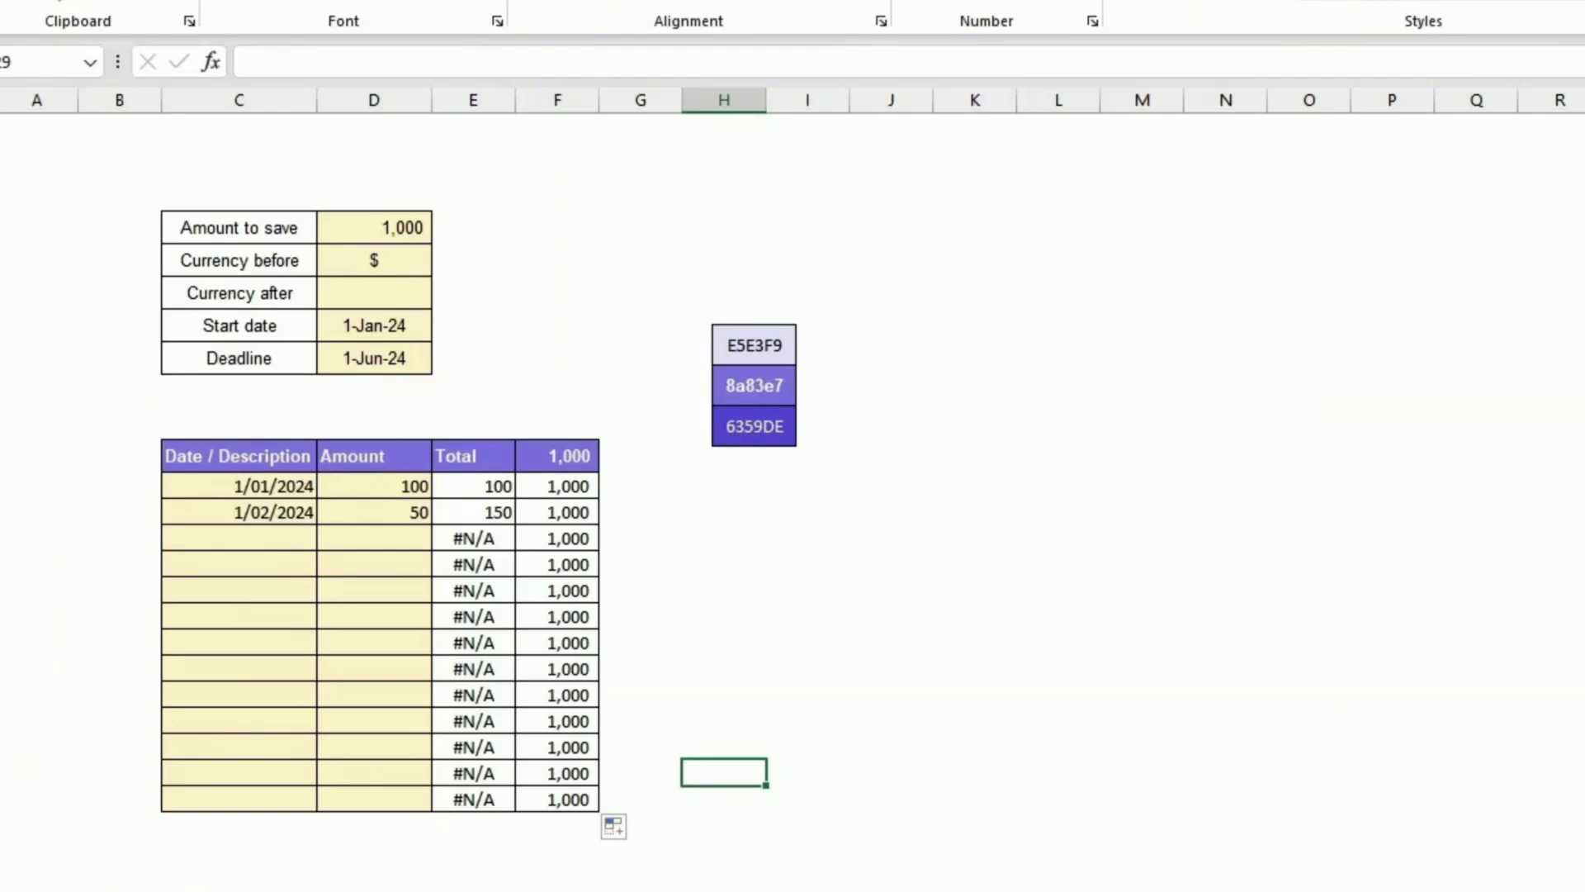
pyautogui.scroll(1, 782, 834)
pyautogui.click(801, 685)
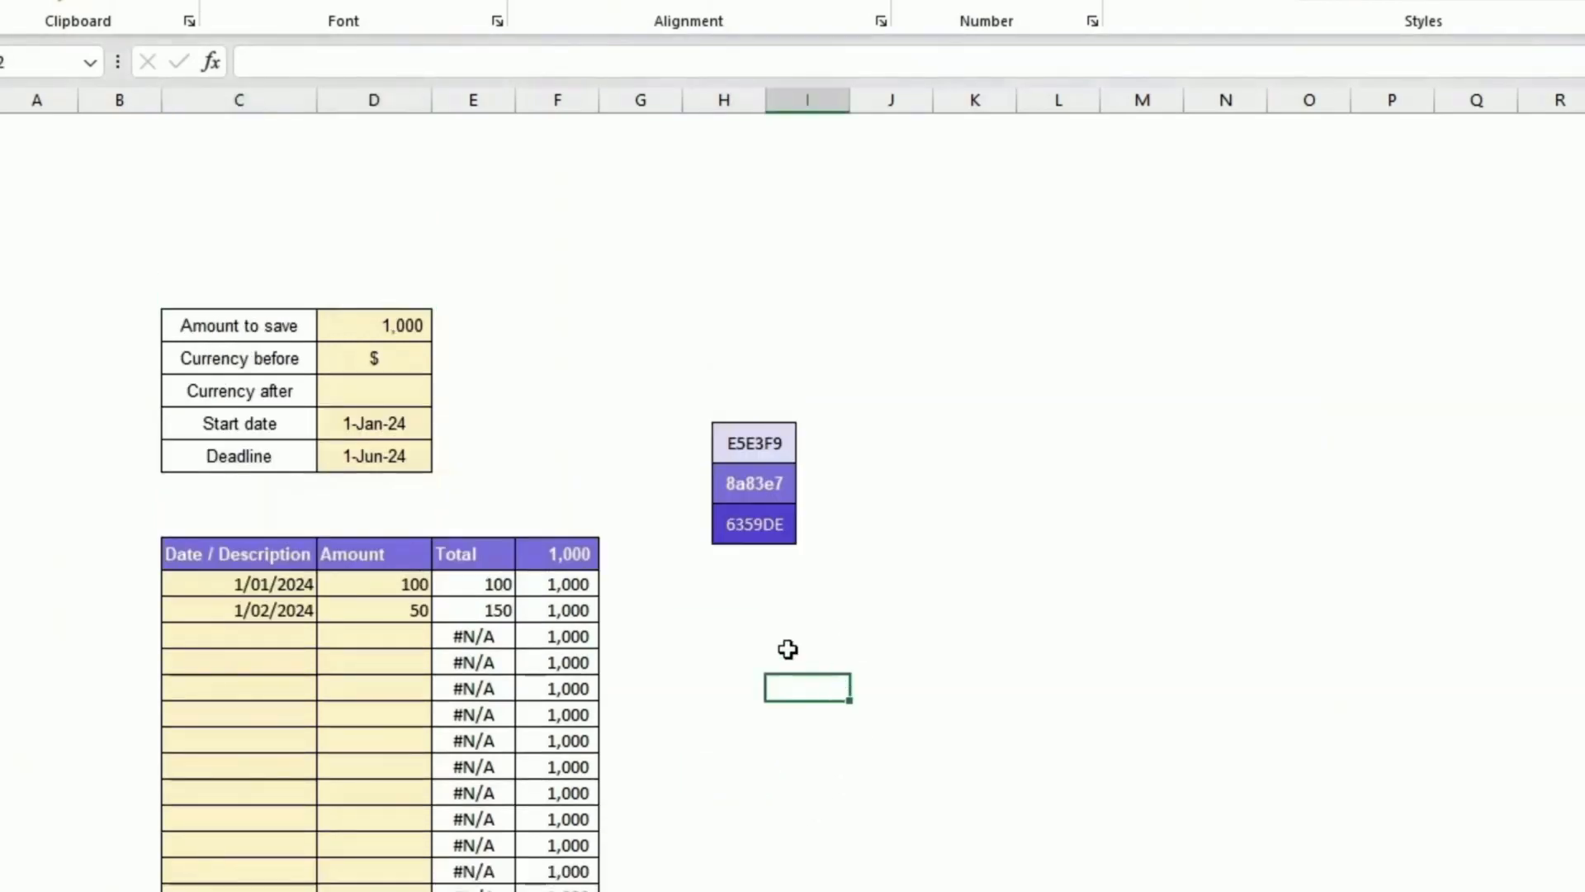
# Step: Fill the two cells above the savings table header with the custom colour E5E3F9
pyautogui.moveTo(234, 556); pyautogui.dragTo(532, 547)
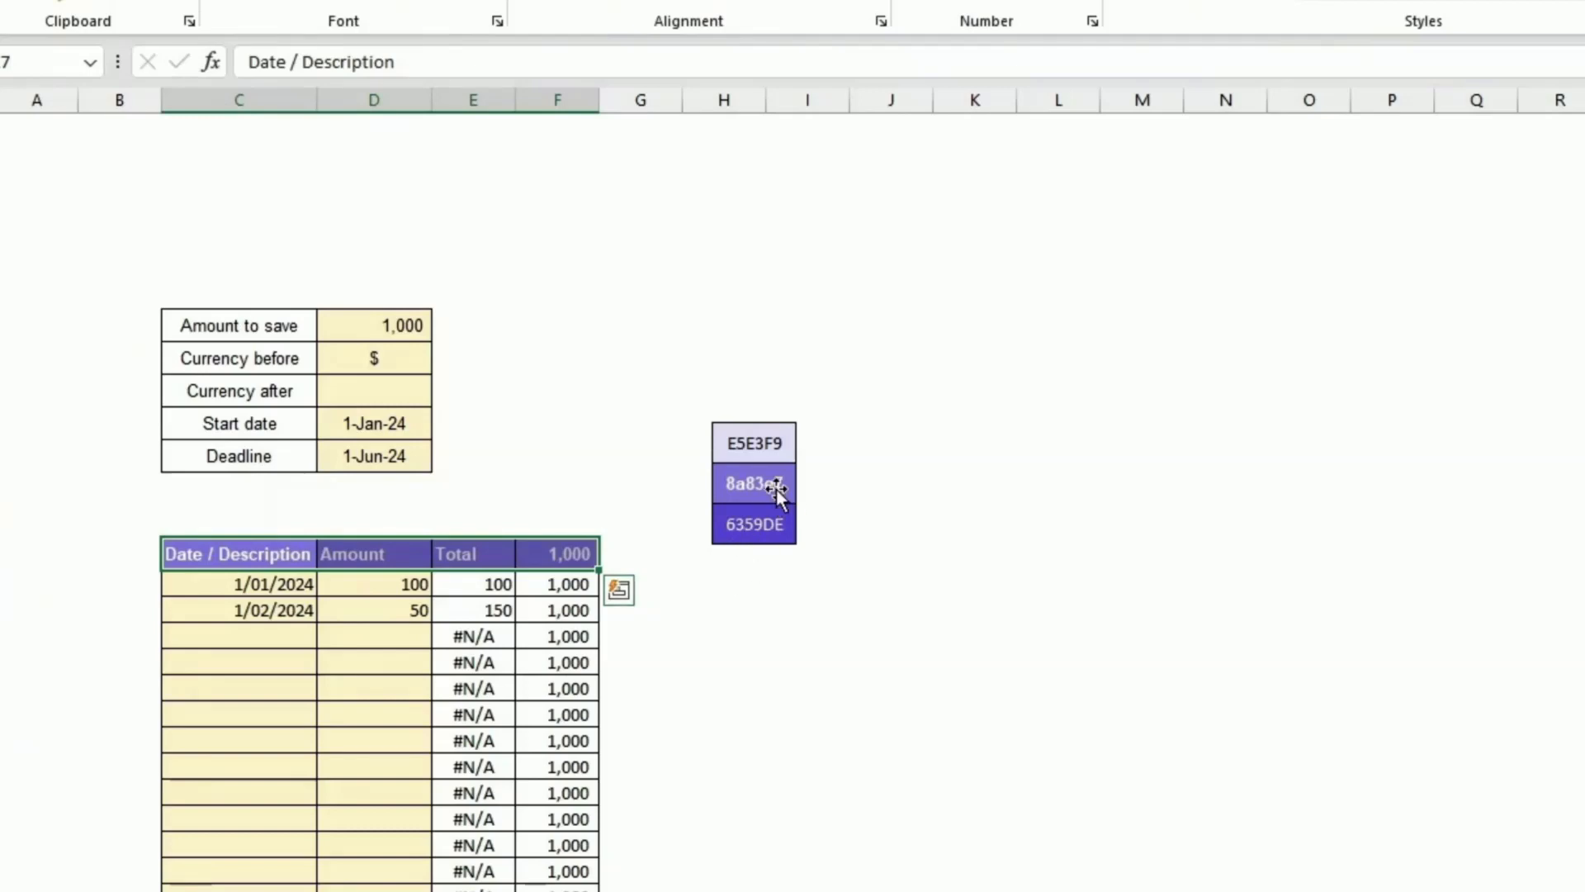
pyautogui.click(652, 660)
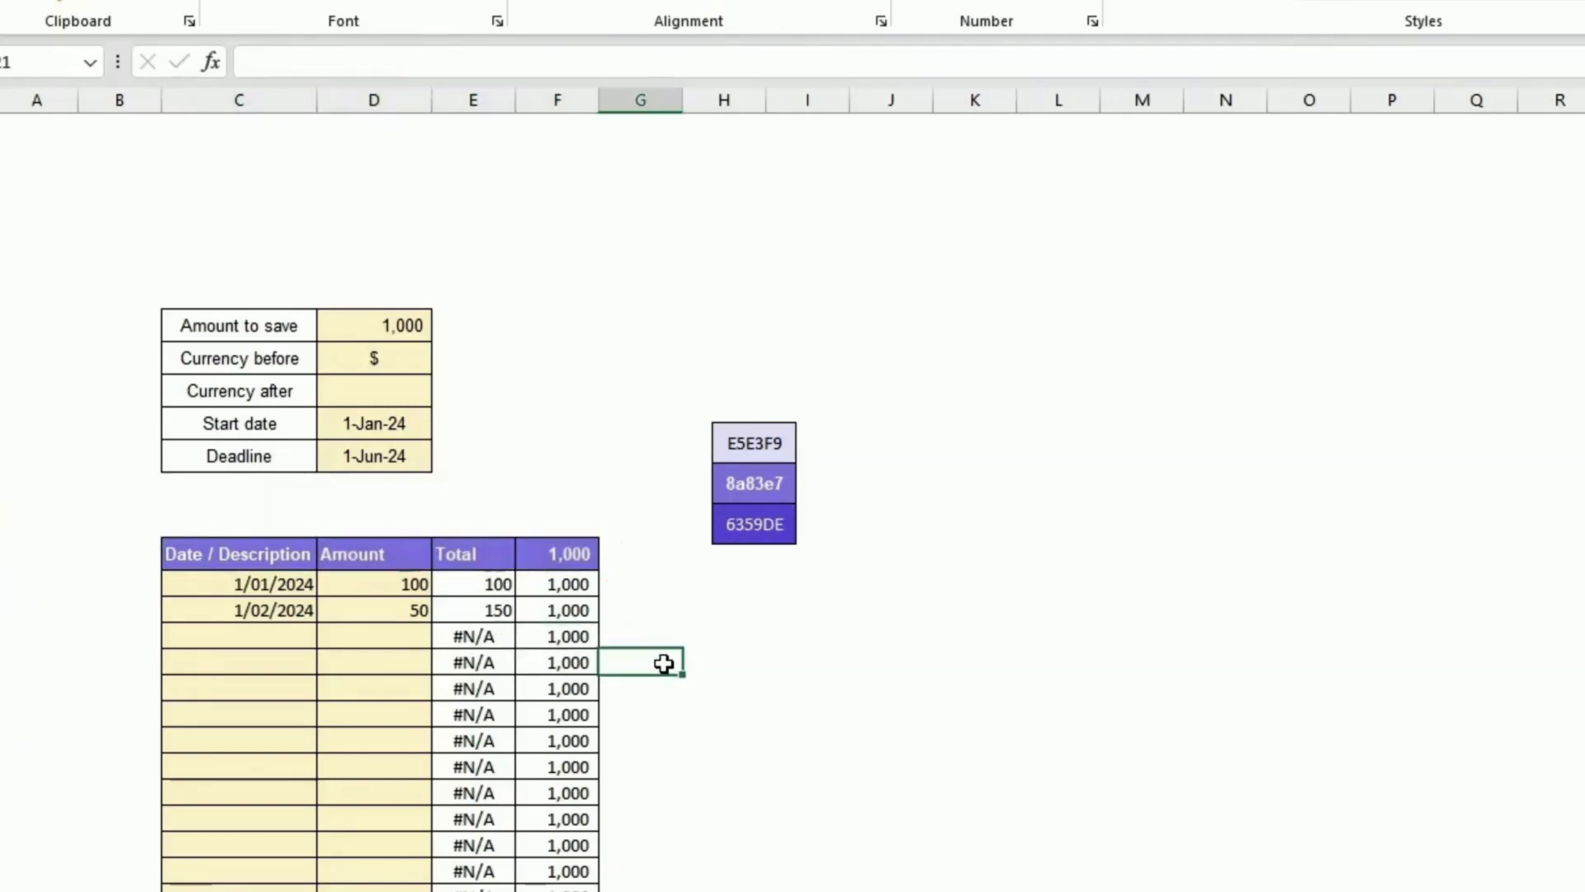
pyautogui.moveTo(231, 533); pyautogui.dragTo(394, 531)
pyautogui.click(321, 80)
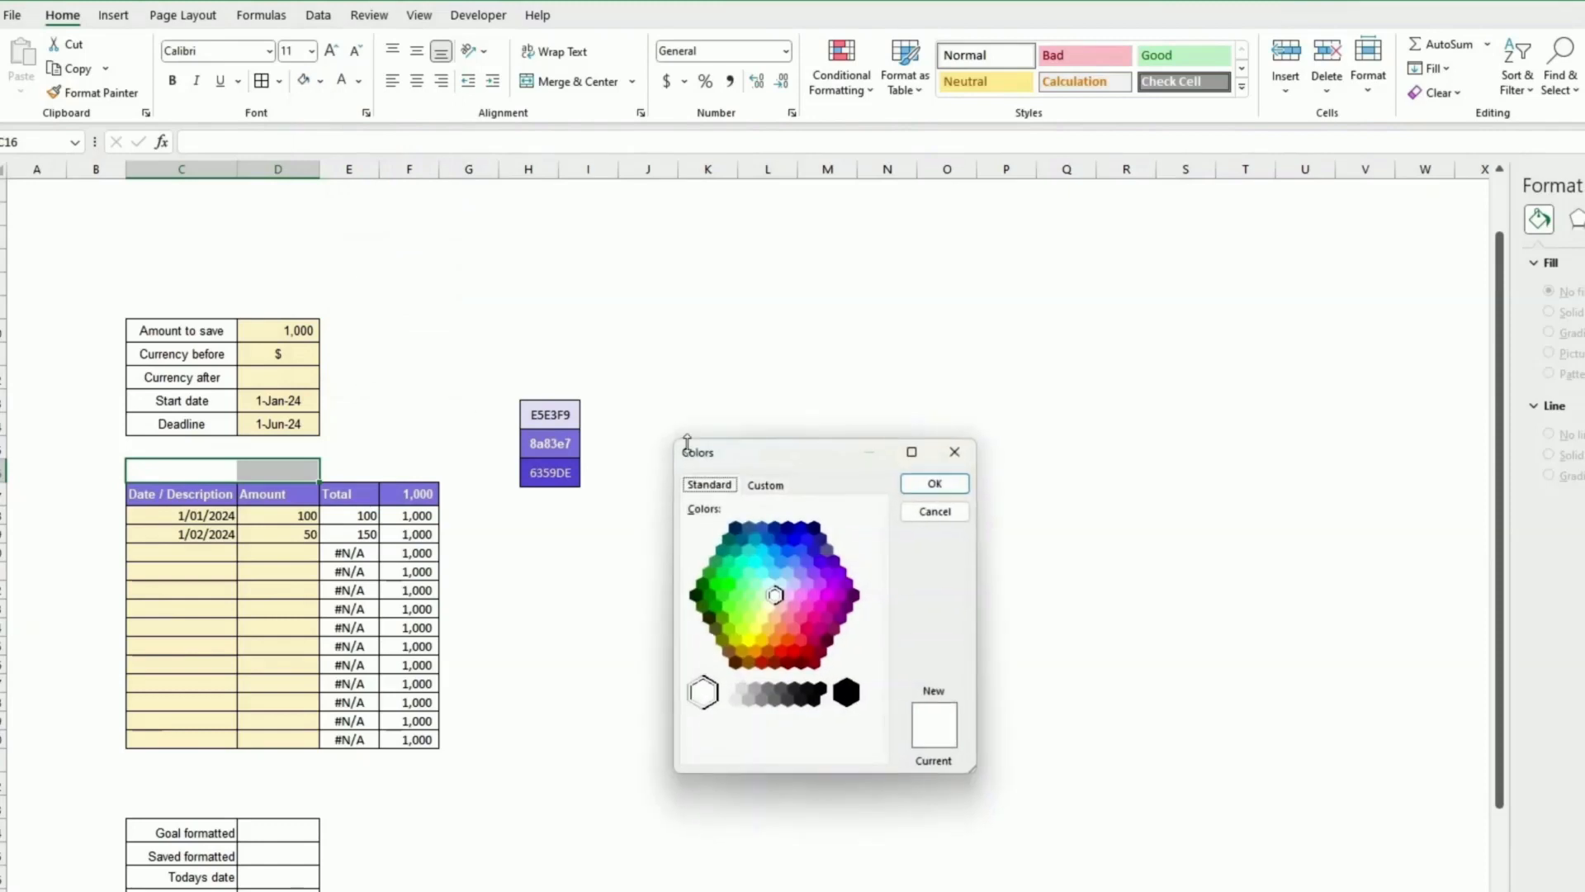
pyautogui.click(763, 486)
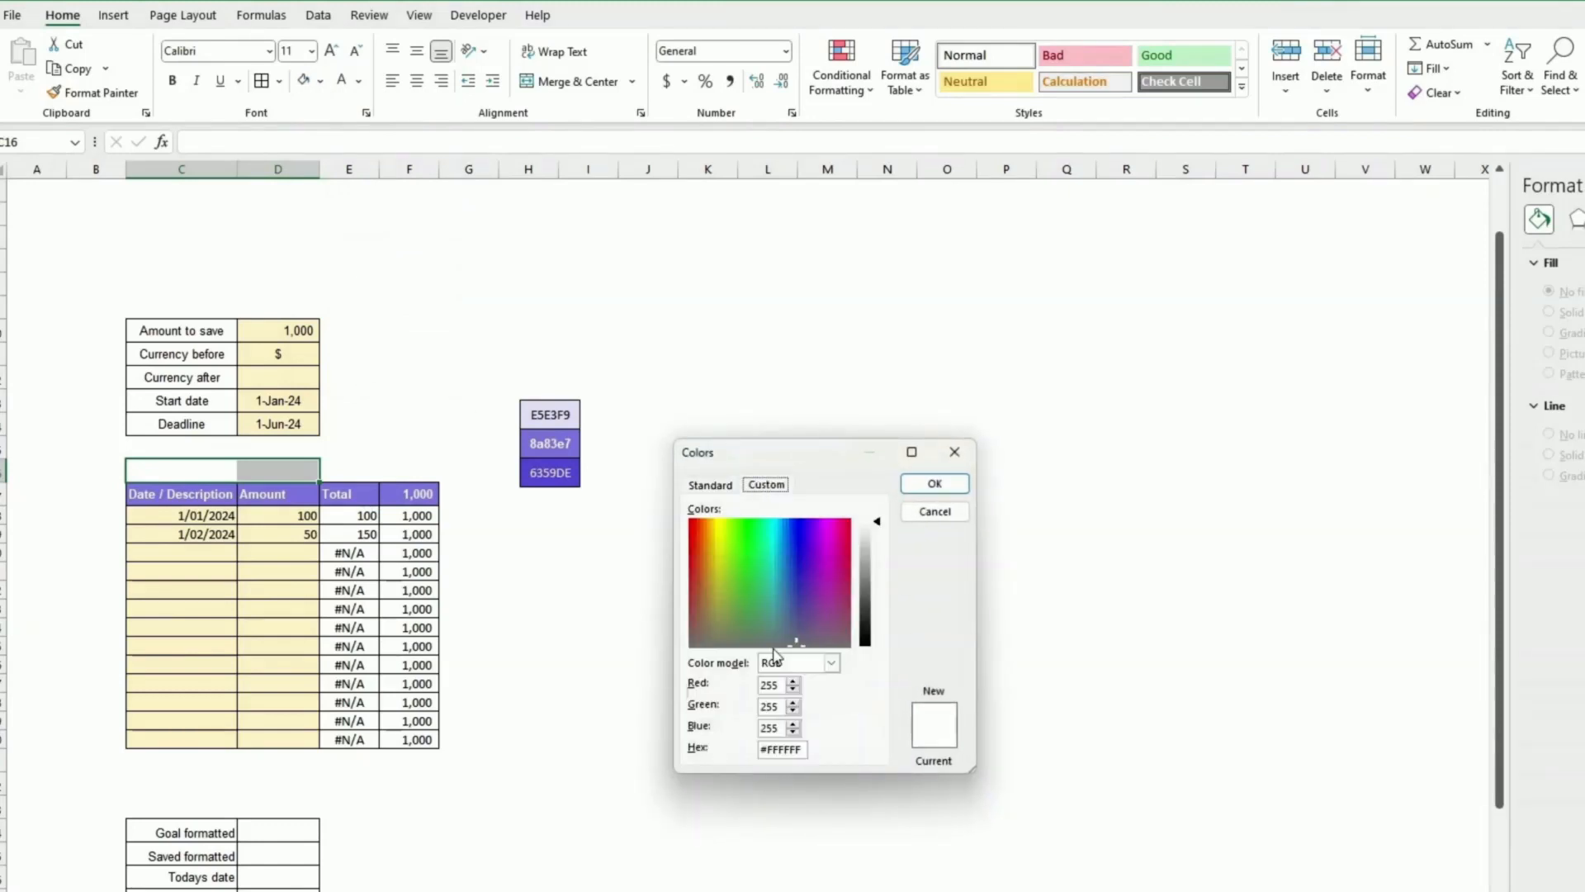
pyautogui.doubleClick(790, 753)
pyautogui.write('e5e3f9')
pyautogui.click(934, 484)
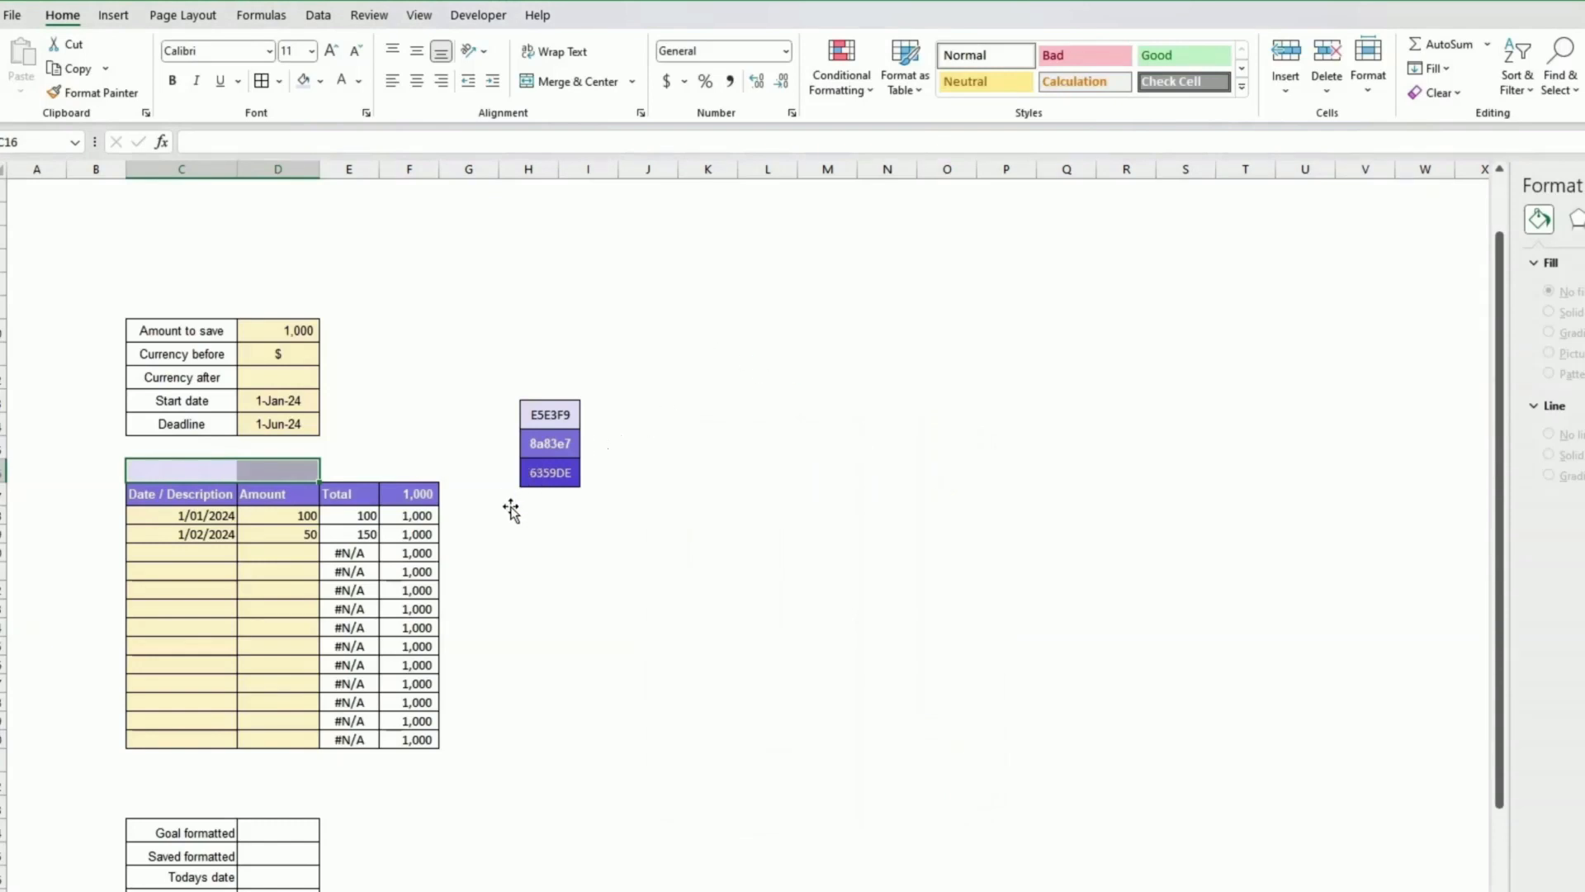
# Step: Merge and center the two filled cells above the table and enter the title SAVINGS
pyautogui.click(321, 82)
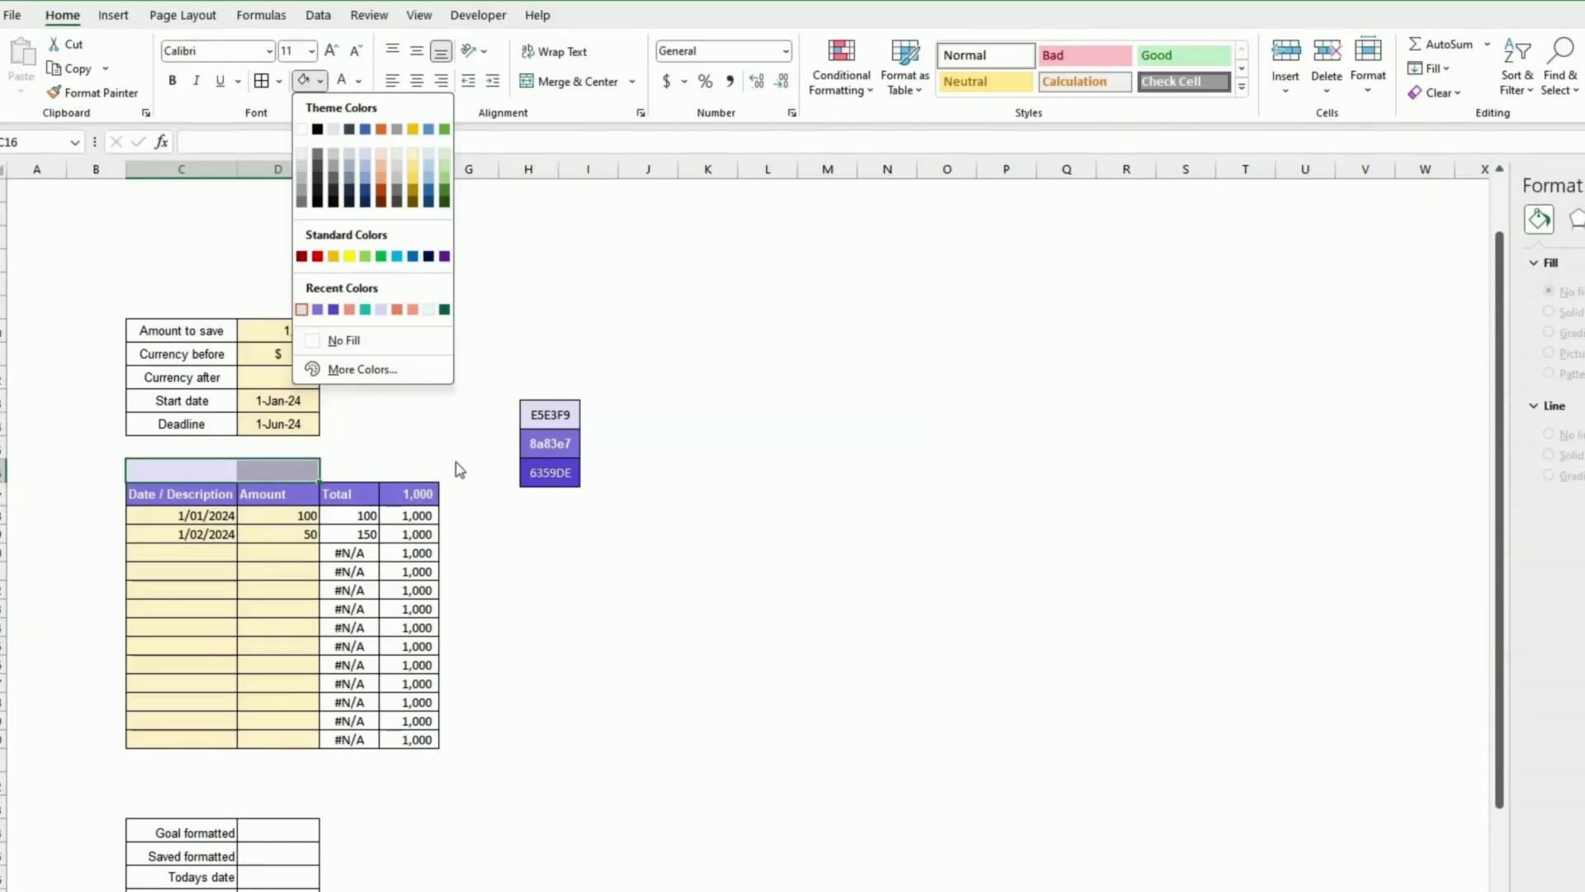
pyautogui.press('Escape')
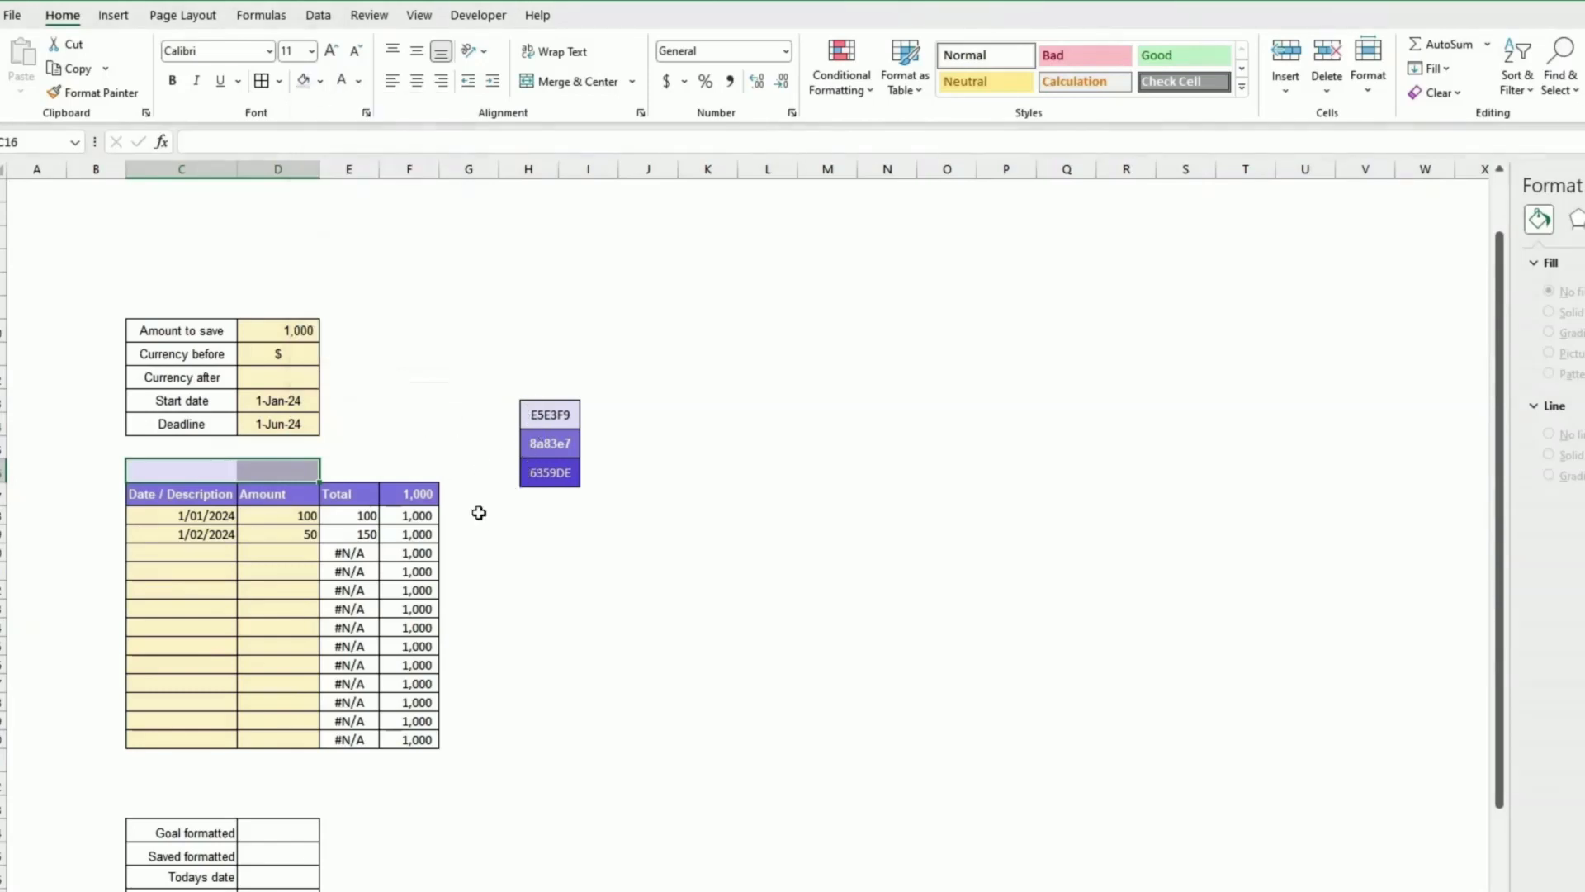
pyautogui.click(488, 516)
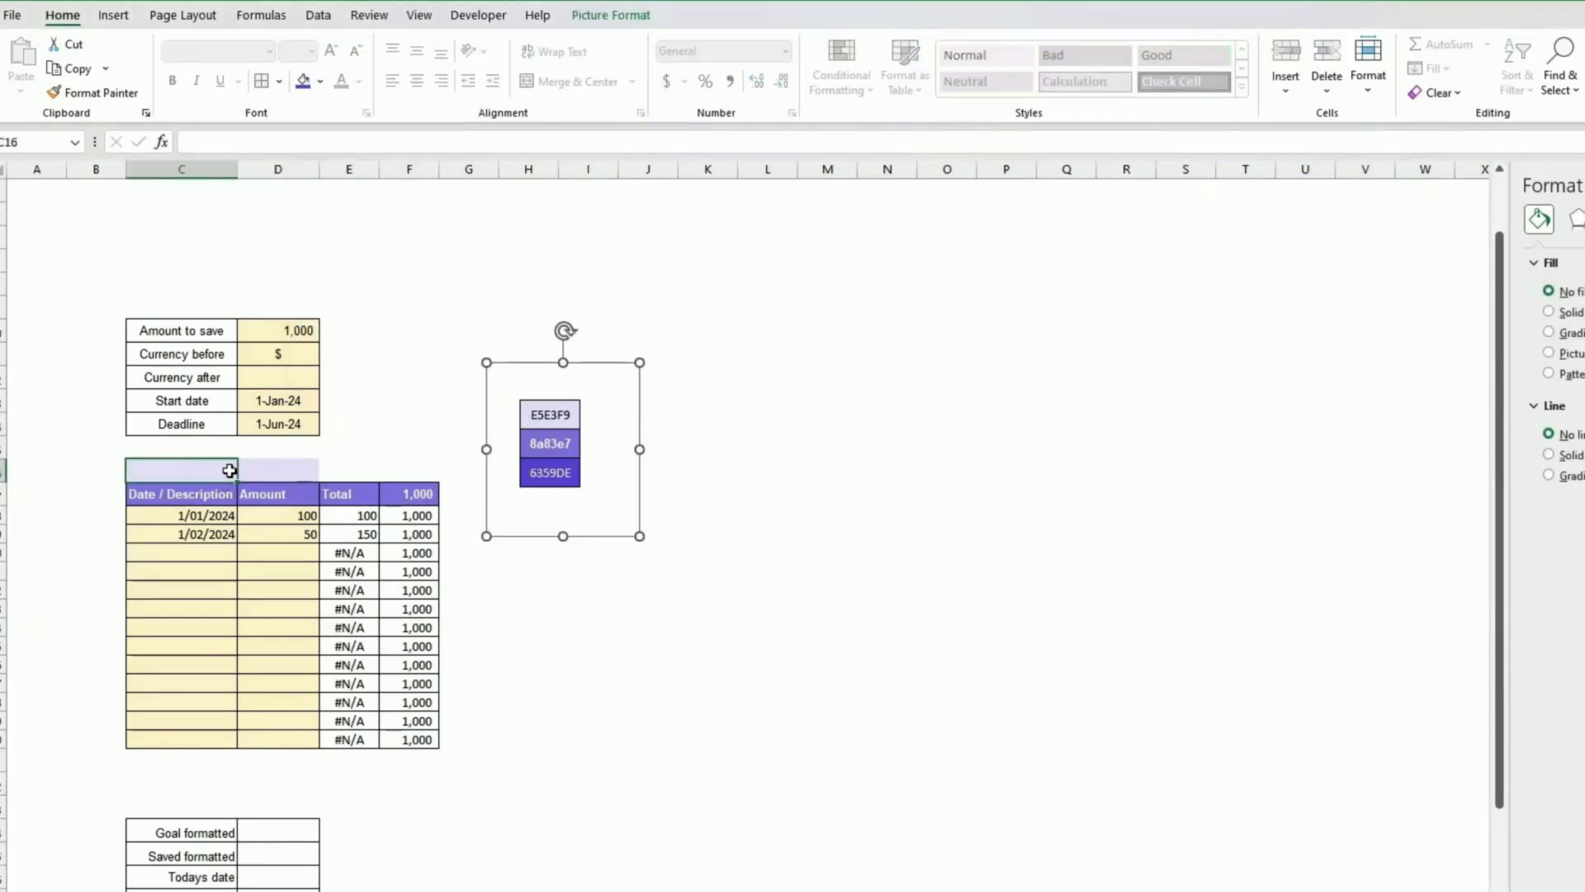
pyautogui.moveTo(230, 470); pyautogui.dragTo(241, 477)
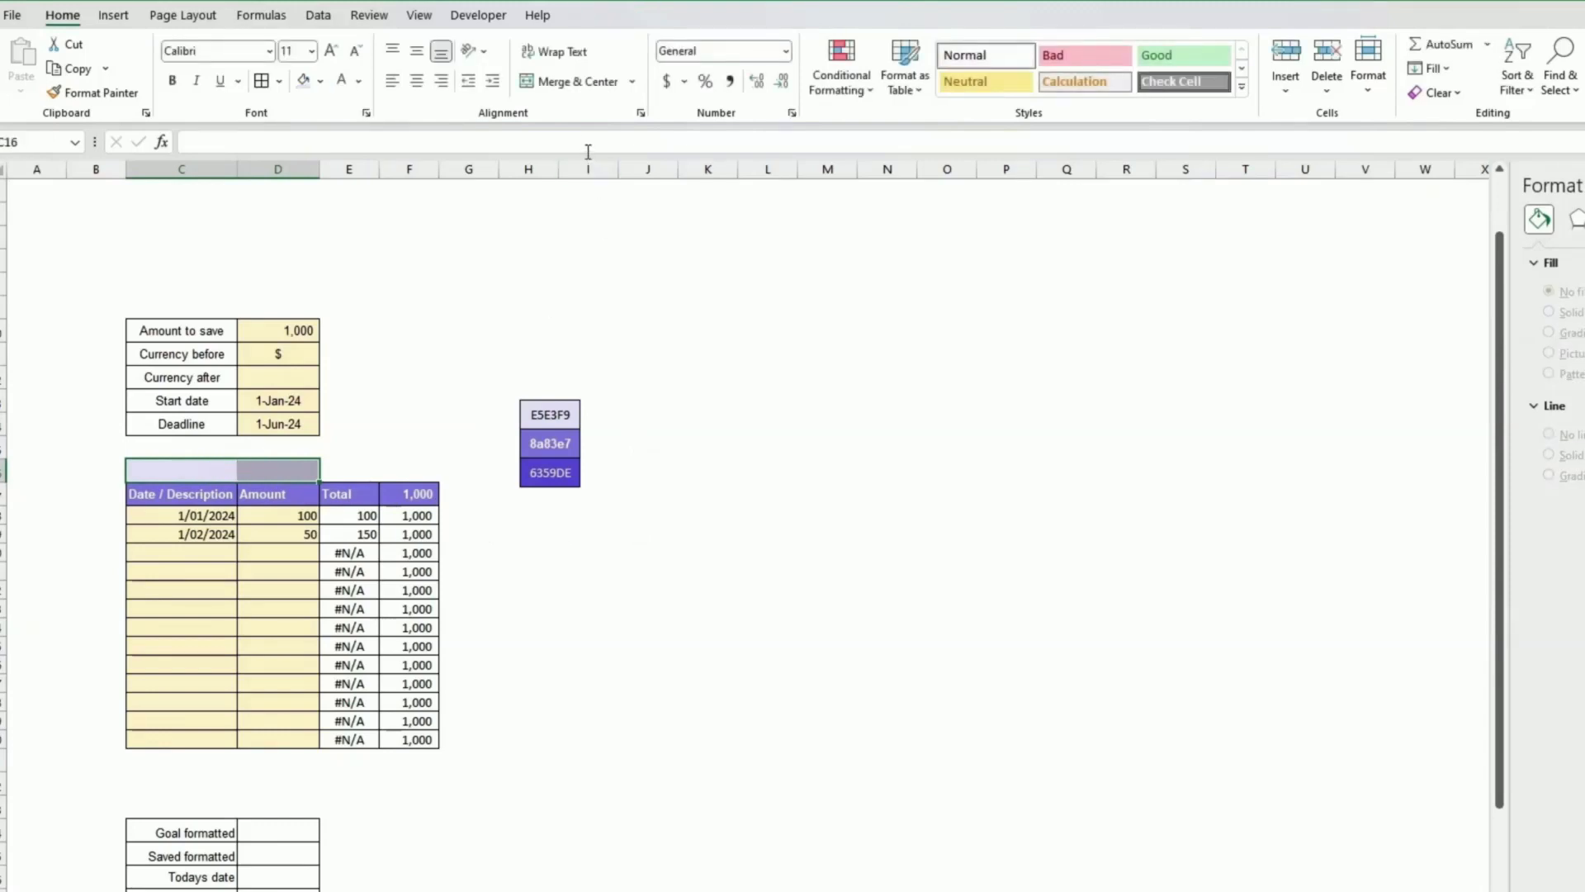
pyautogui.click(578, 81)
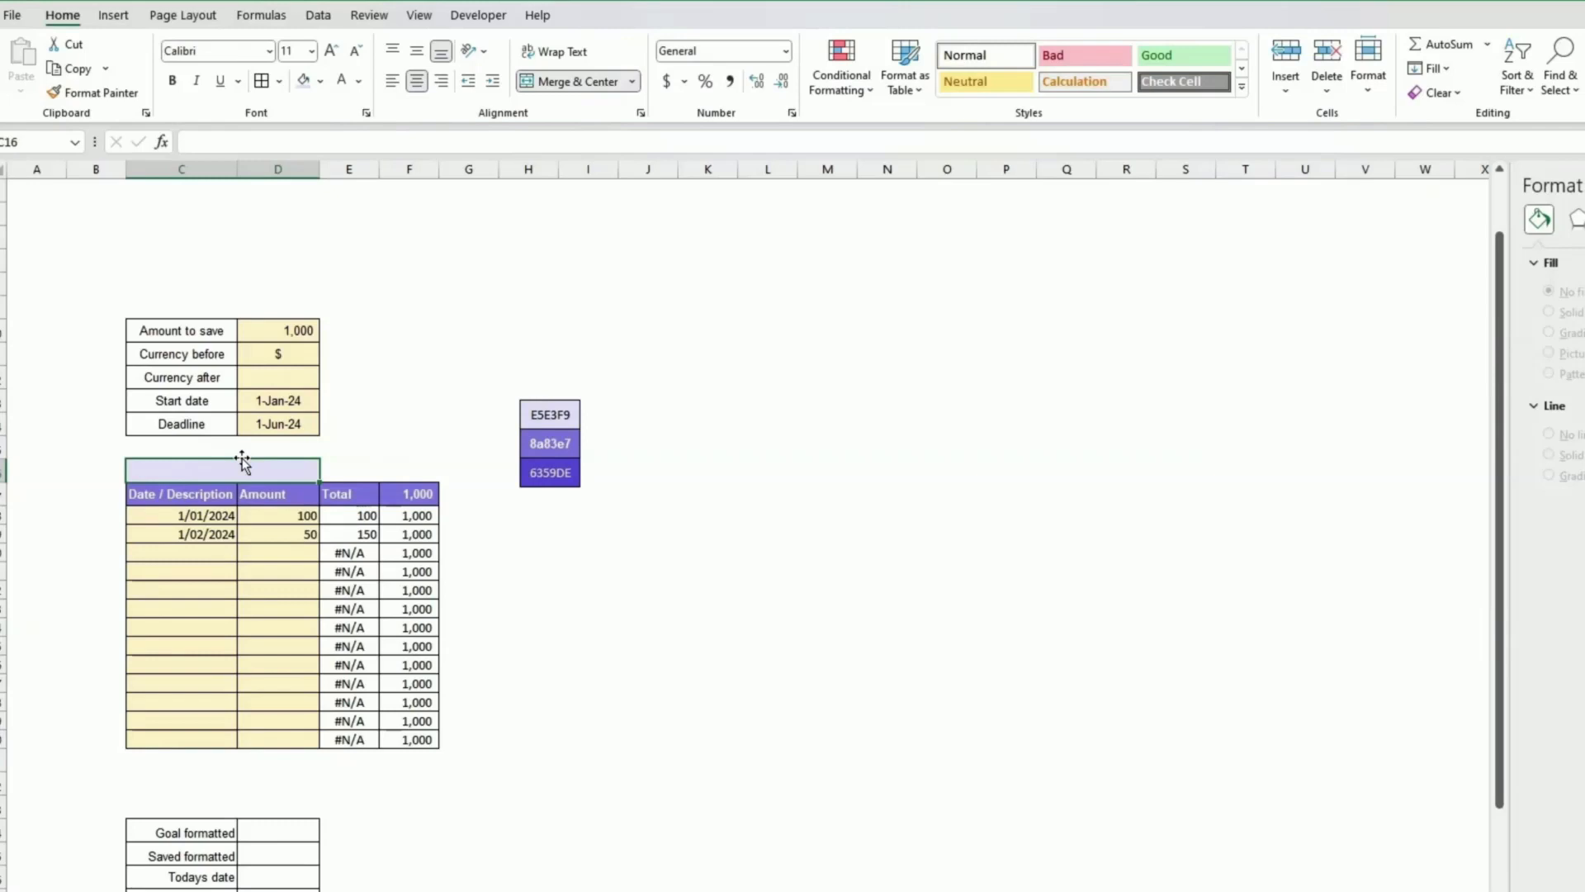
pyautogui.write('SAVINGS')
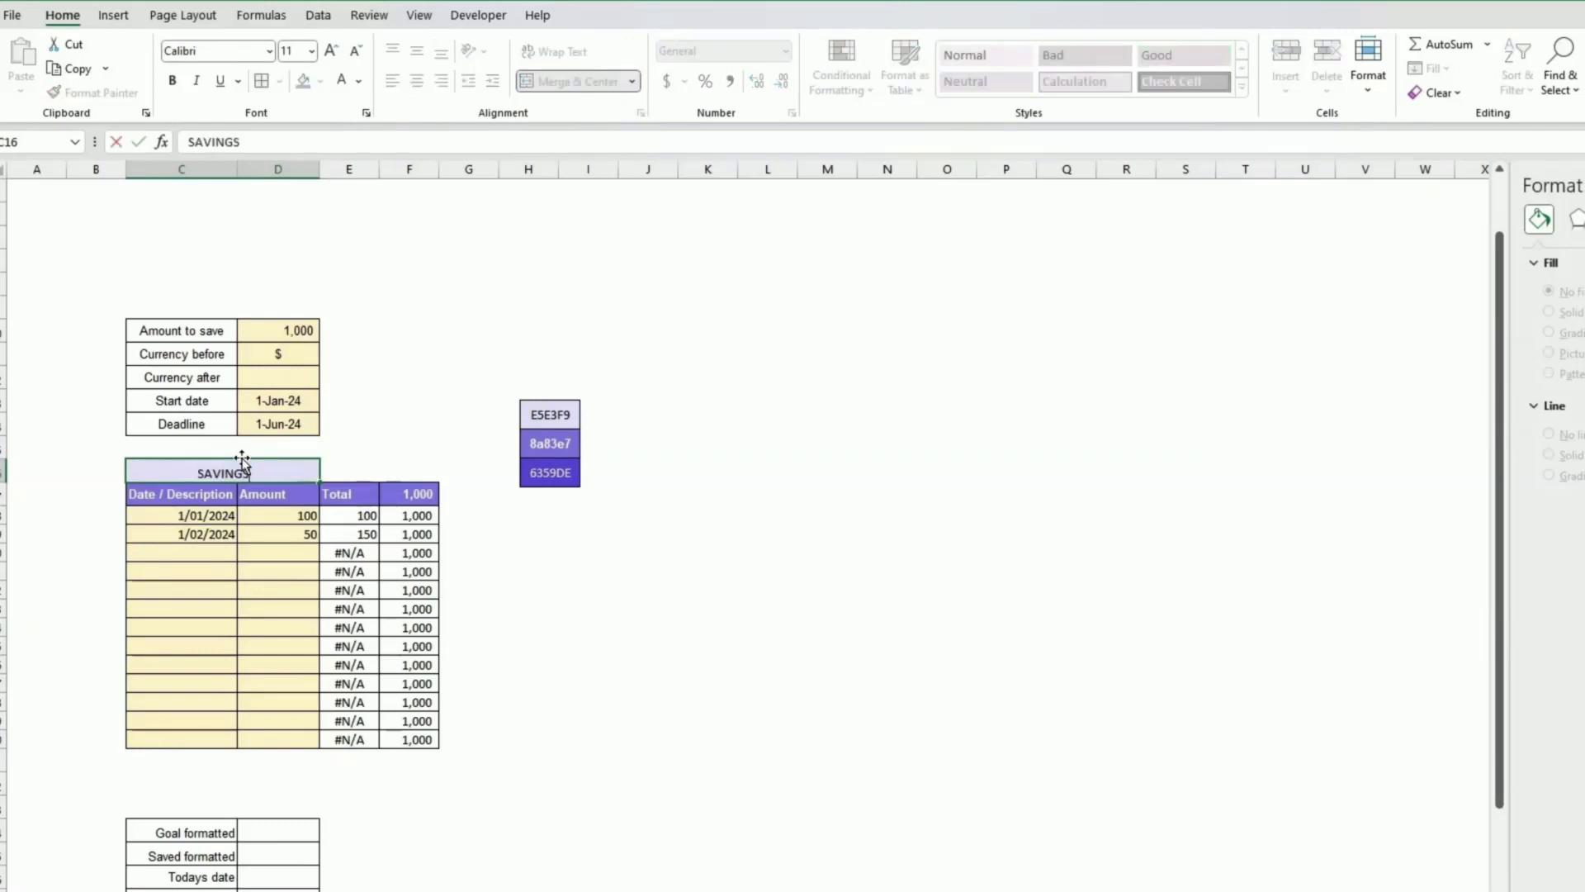
pyautogui.press('Return')
# Step: Make the SAVINGS title bold, give it an outside border and center it vertically
pyautogui.click(242, 461)
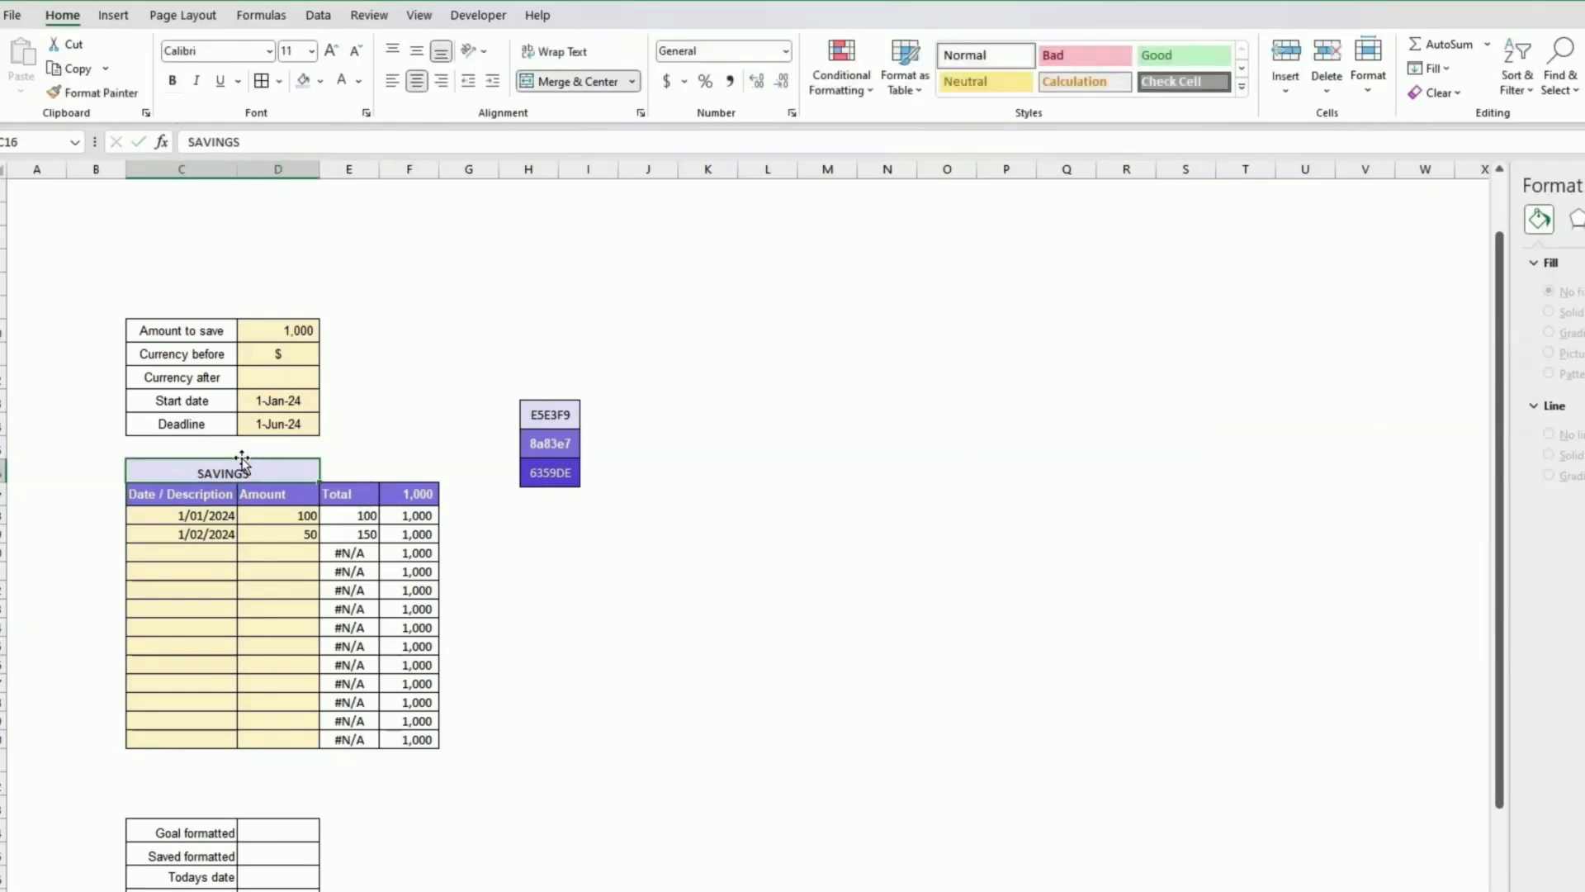
pyautogui.hotkey('ctrl', 'b')
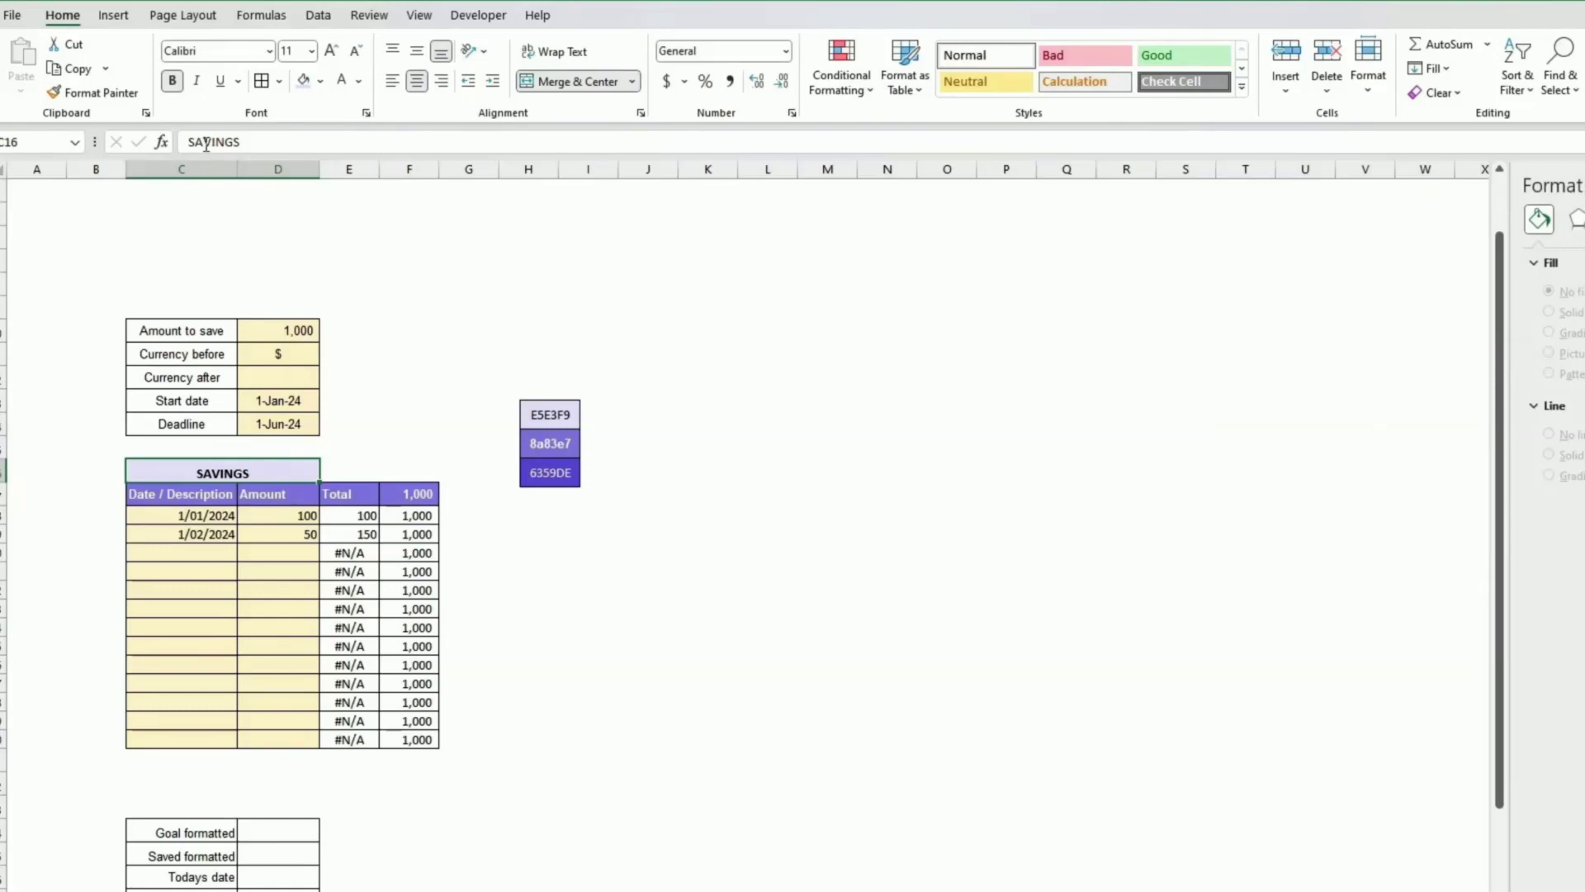
pyautogui.click(280, 81)
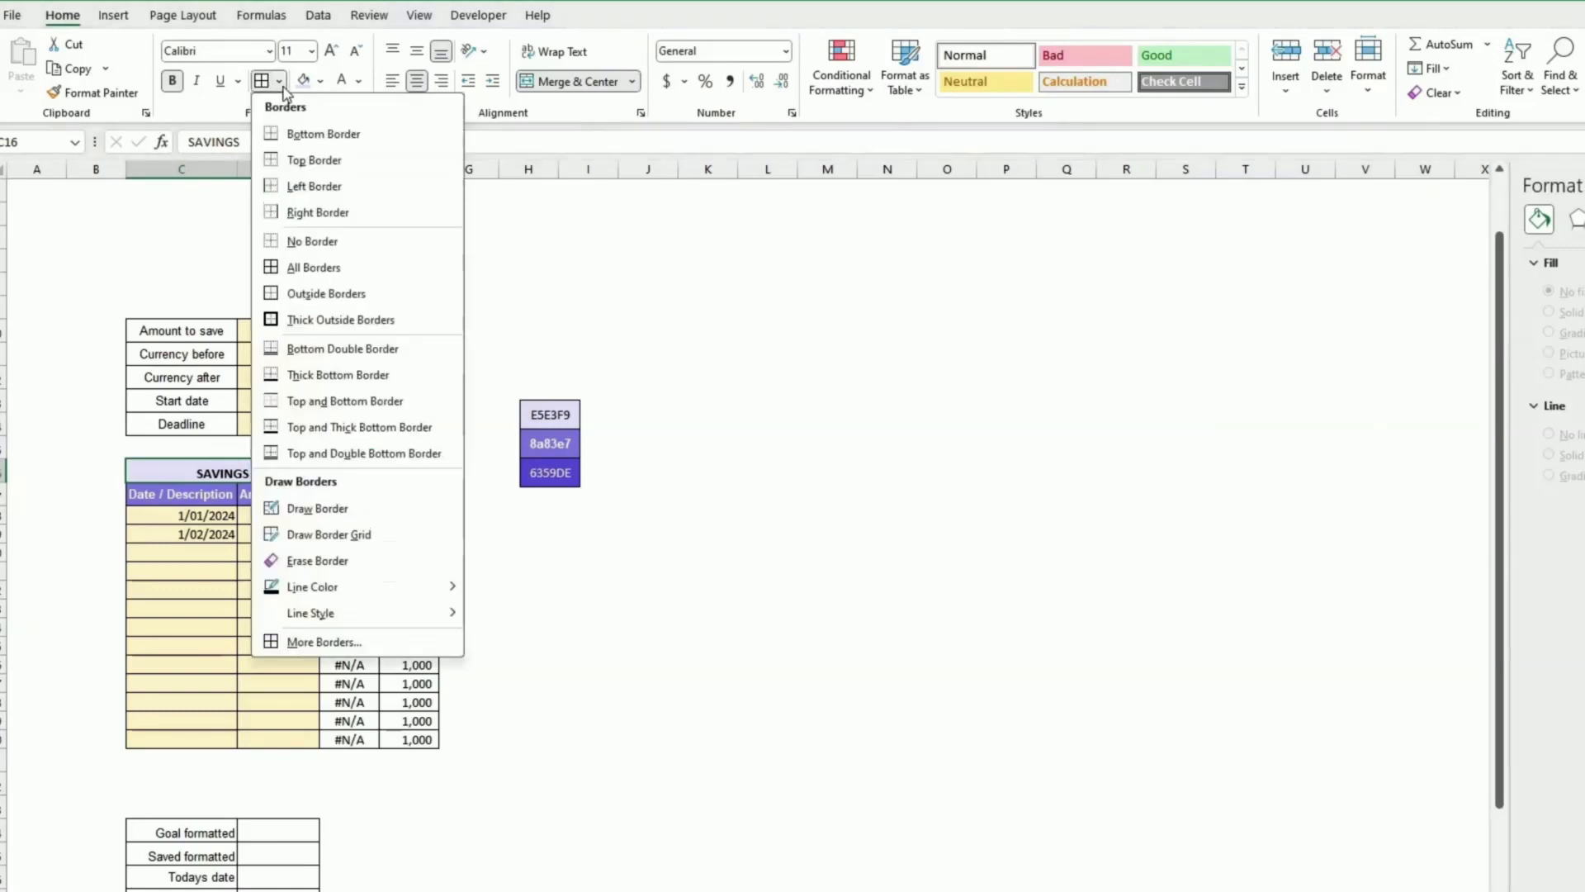
pyautogui.click(307, 294)
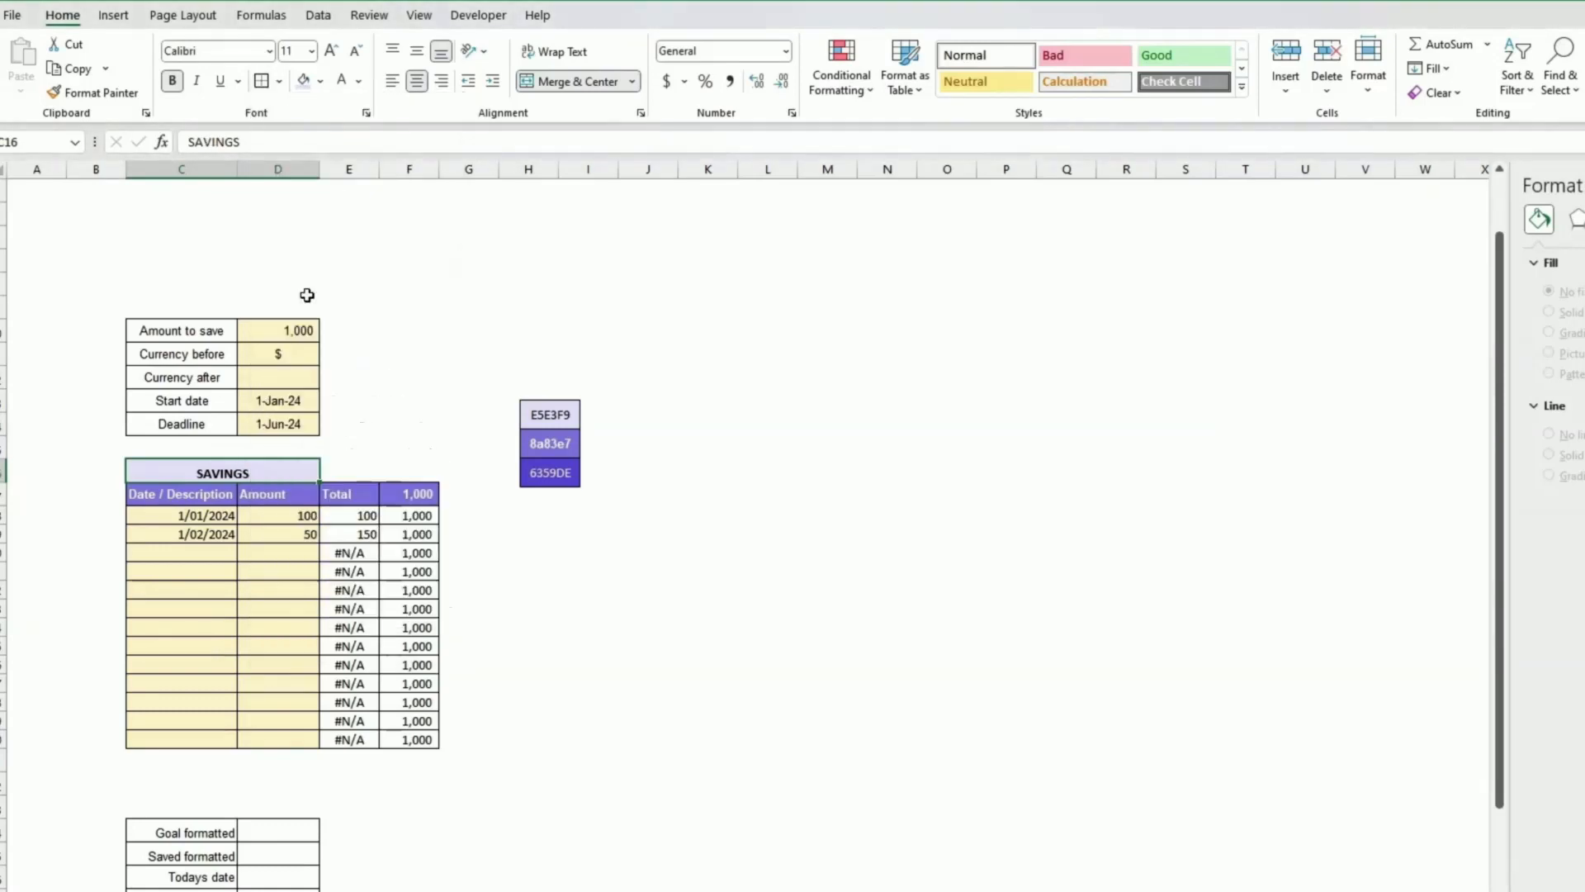
pyautogui.click(417, 54)
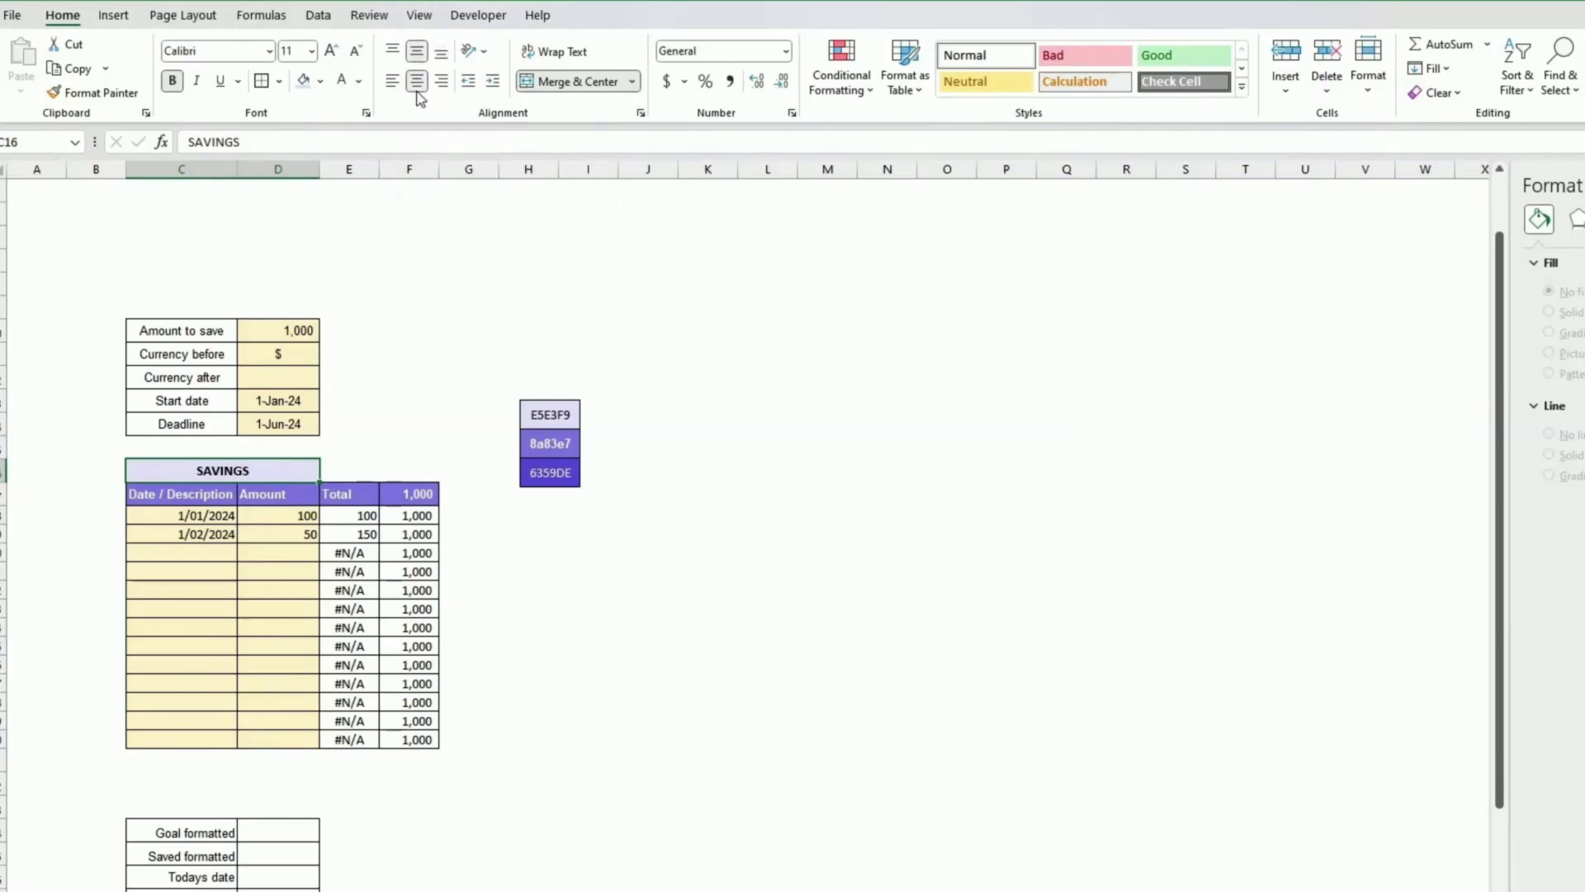
# Step: Copy the SAVINGS title above the goal inputs table and rename that copy SAVINGS GOAL
pyautogui.hotkey('ctrl', 'c')
pyautogui.click(230, 473)
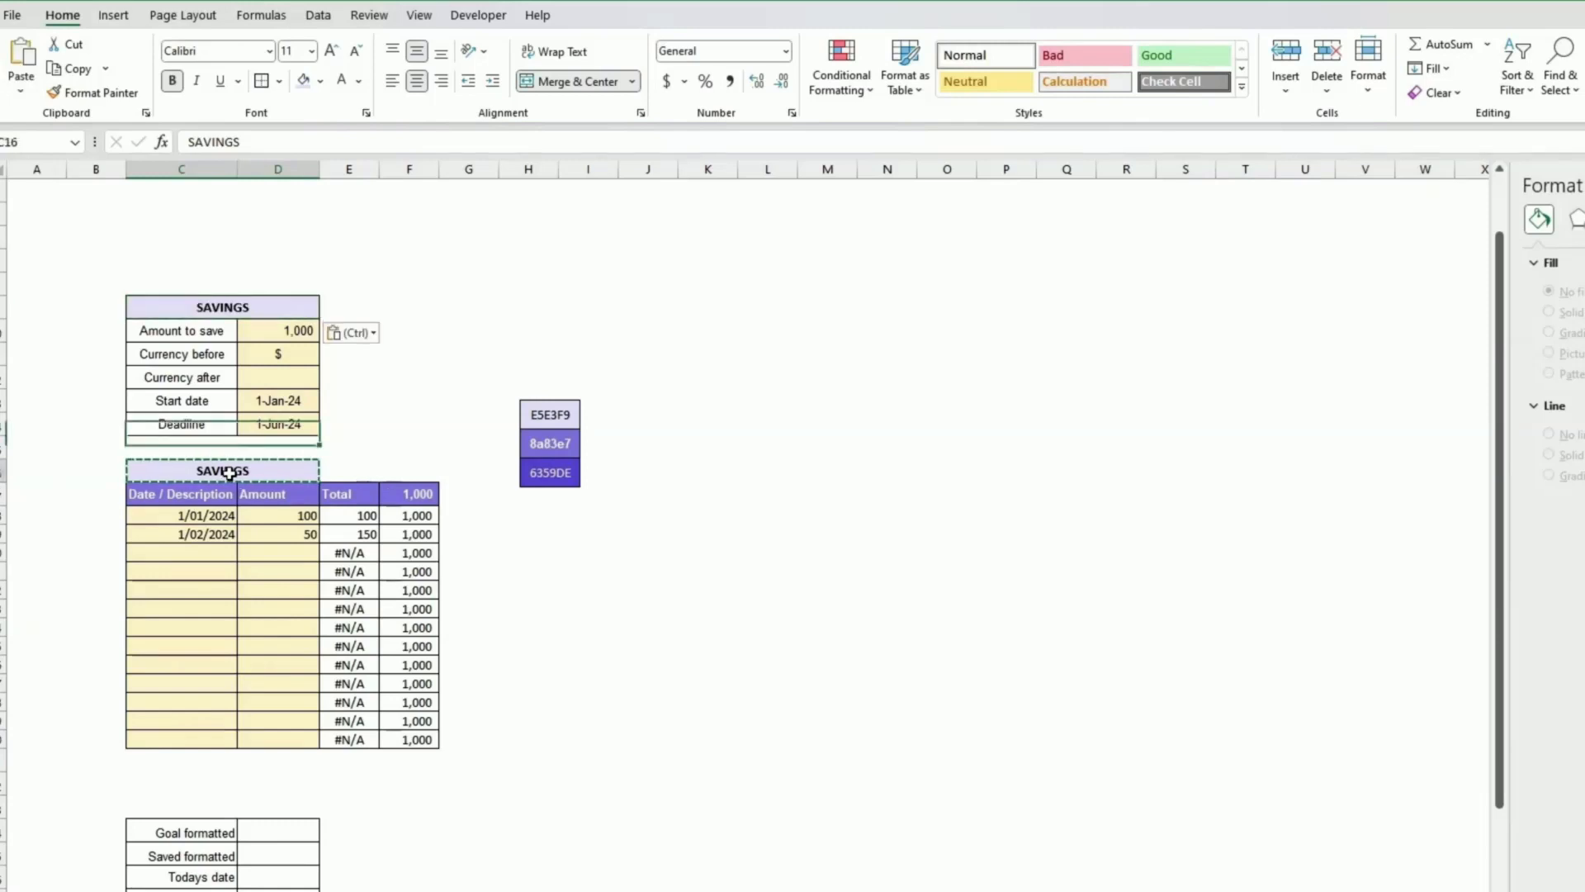
pyautogui.click(212, 306)
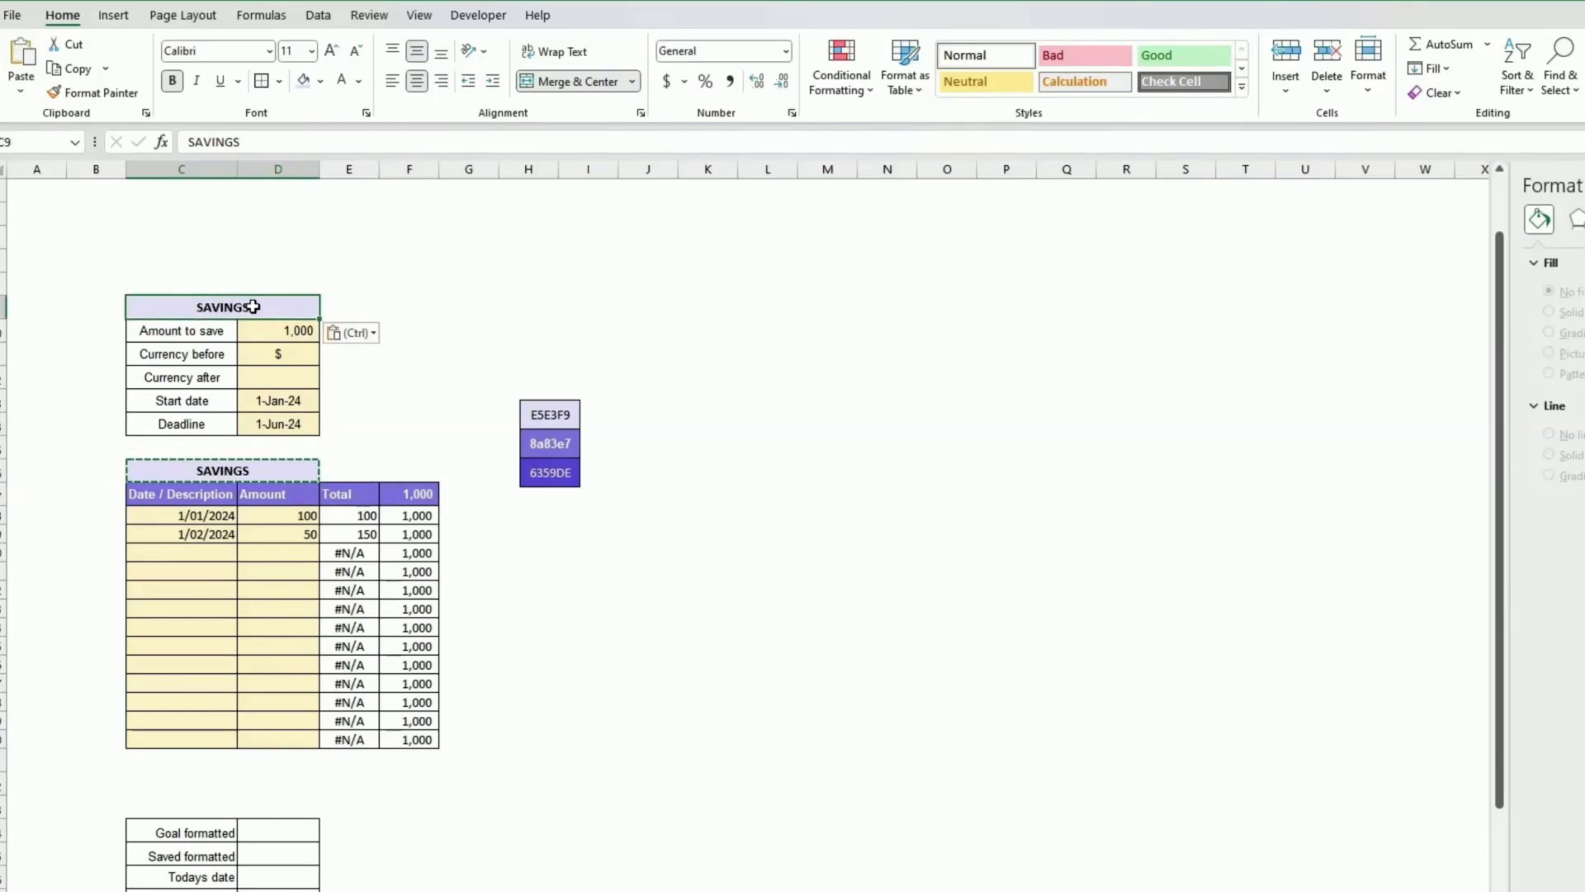
pyautogui.doubleClick(248, 307)
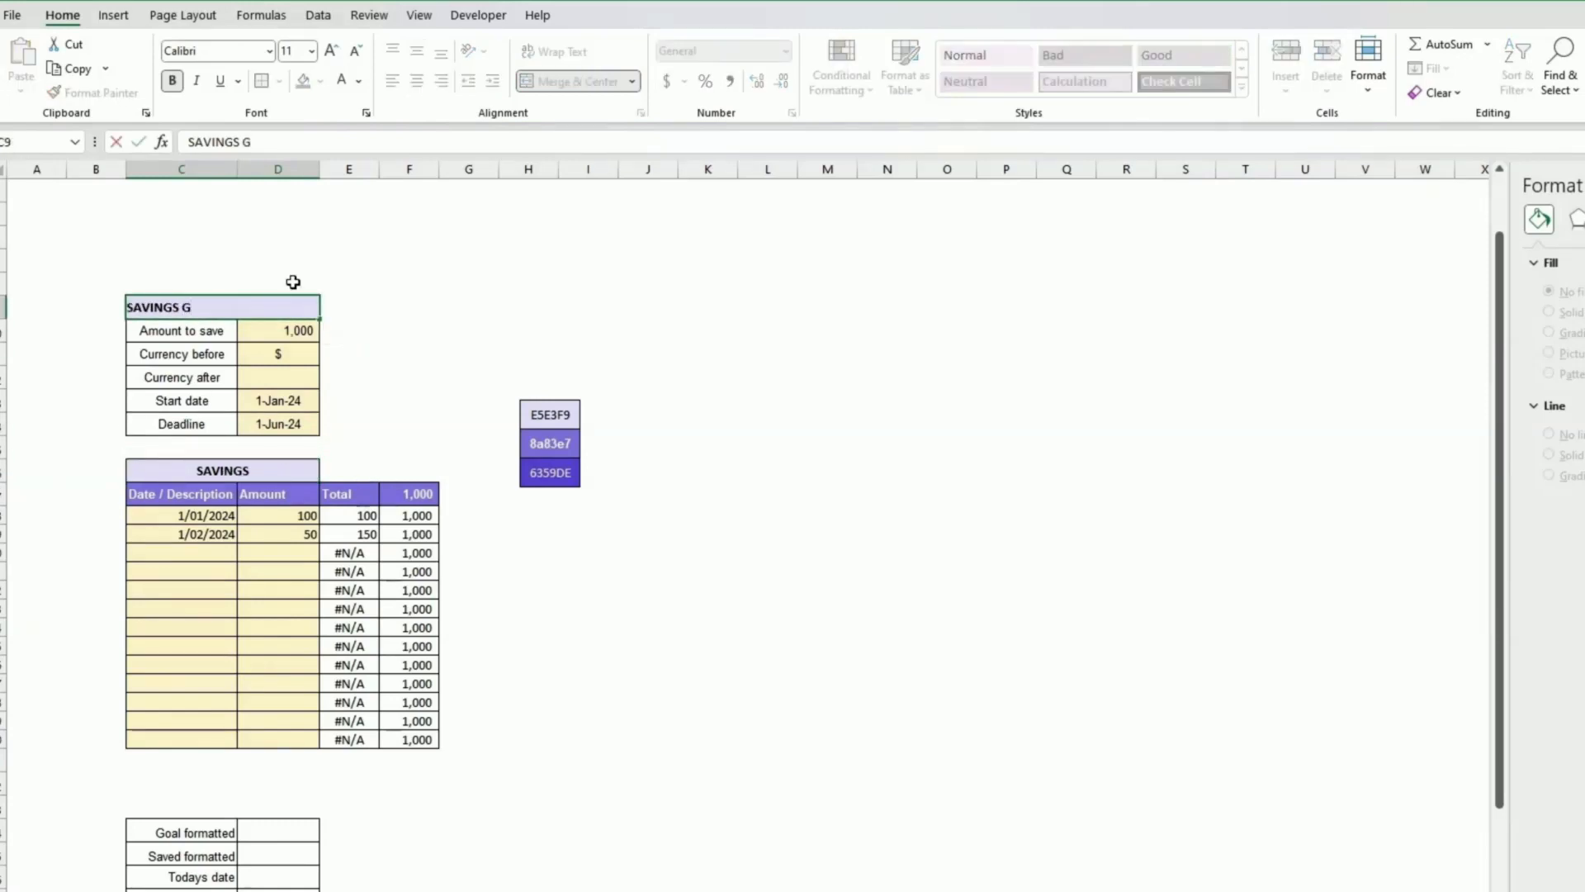
pyautogui.write('GOAL')
pyautogui.press('Return')
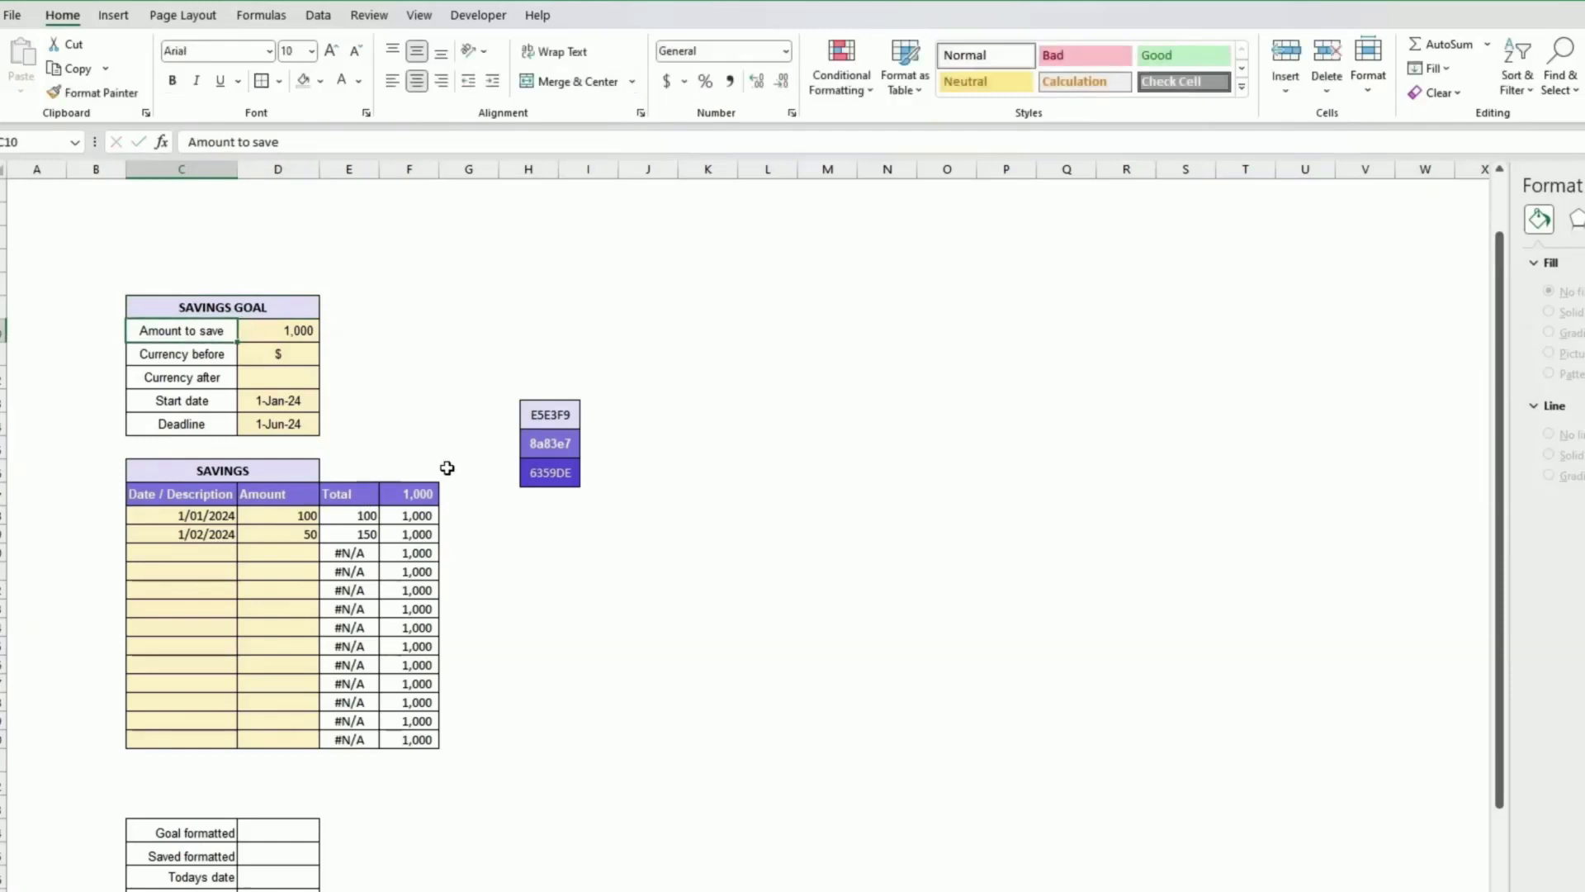
# Step: Enter the title WORK AREA in the cell above the work area labels
pyautogui.click(434, 430)
pyautogui.scroll(-2, 434, 430)
pyautogui.click(252, 667)
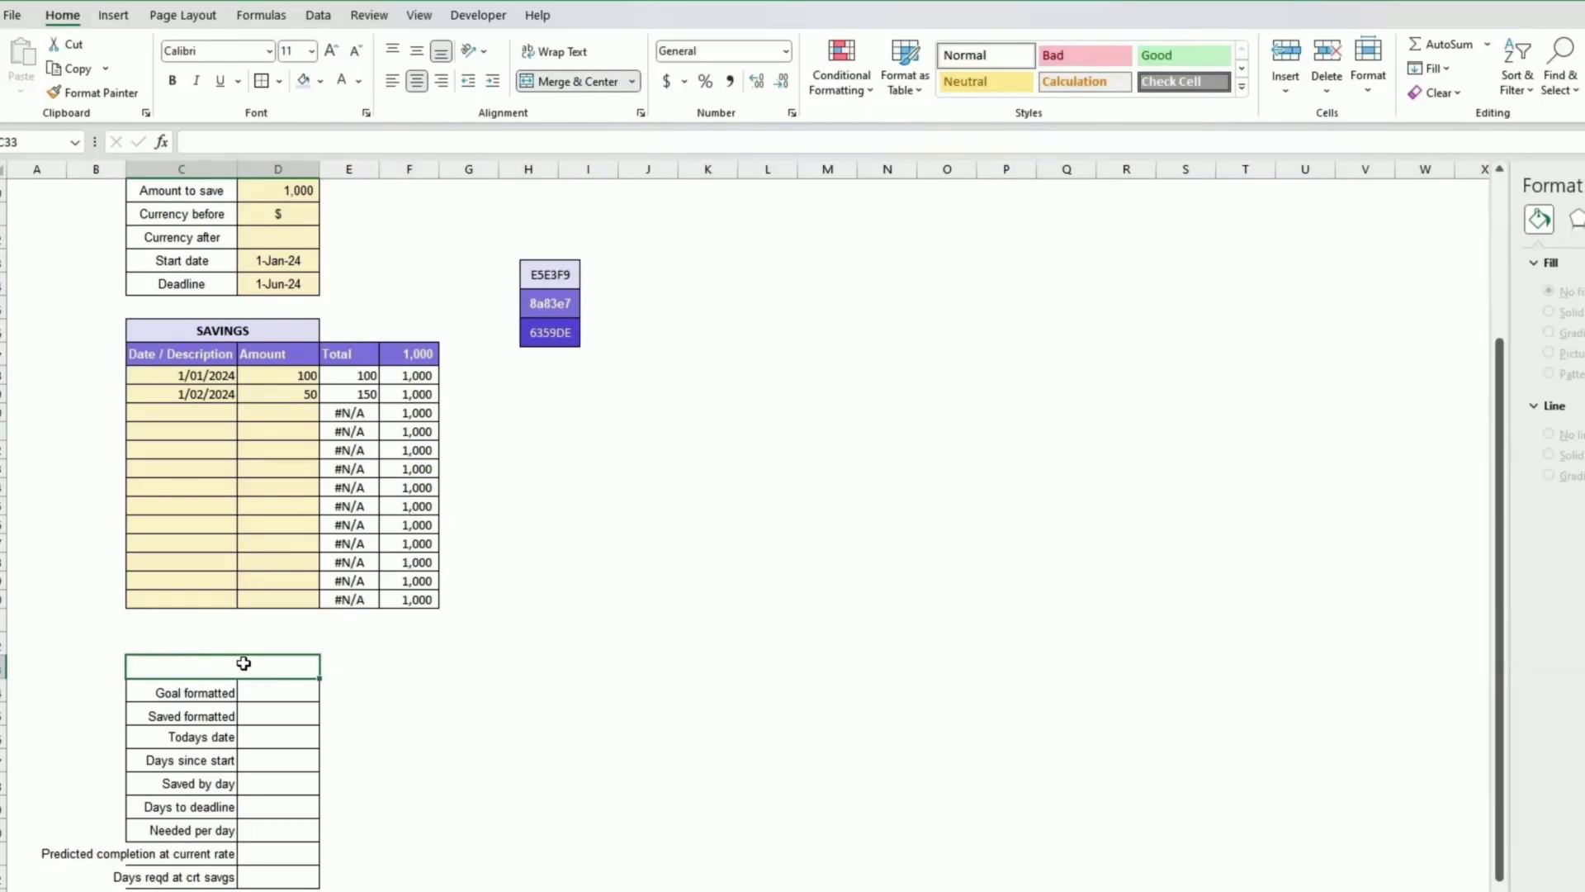
pyautogui.write('WORK A')
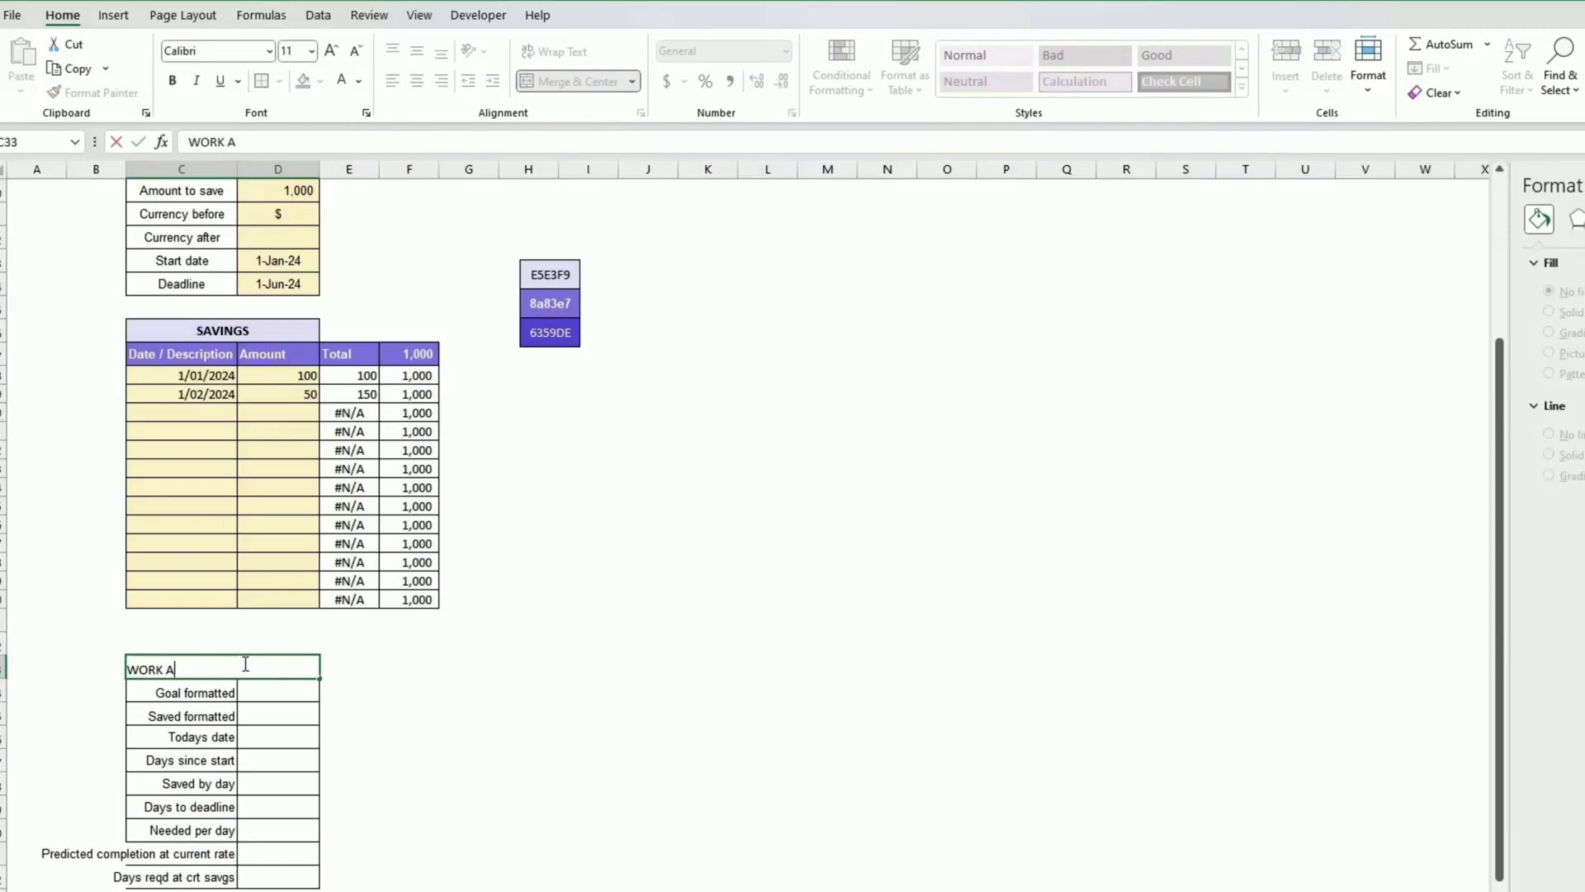
pyautogui.write('REA')
pyautogui.press('Return')
# Step: Make the work area title bold, vertically centred, with the light lavender fill colour
pyautogui.click(244, 664)
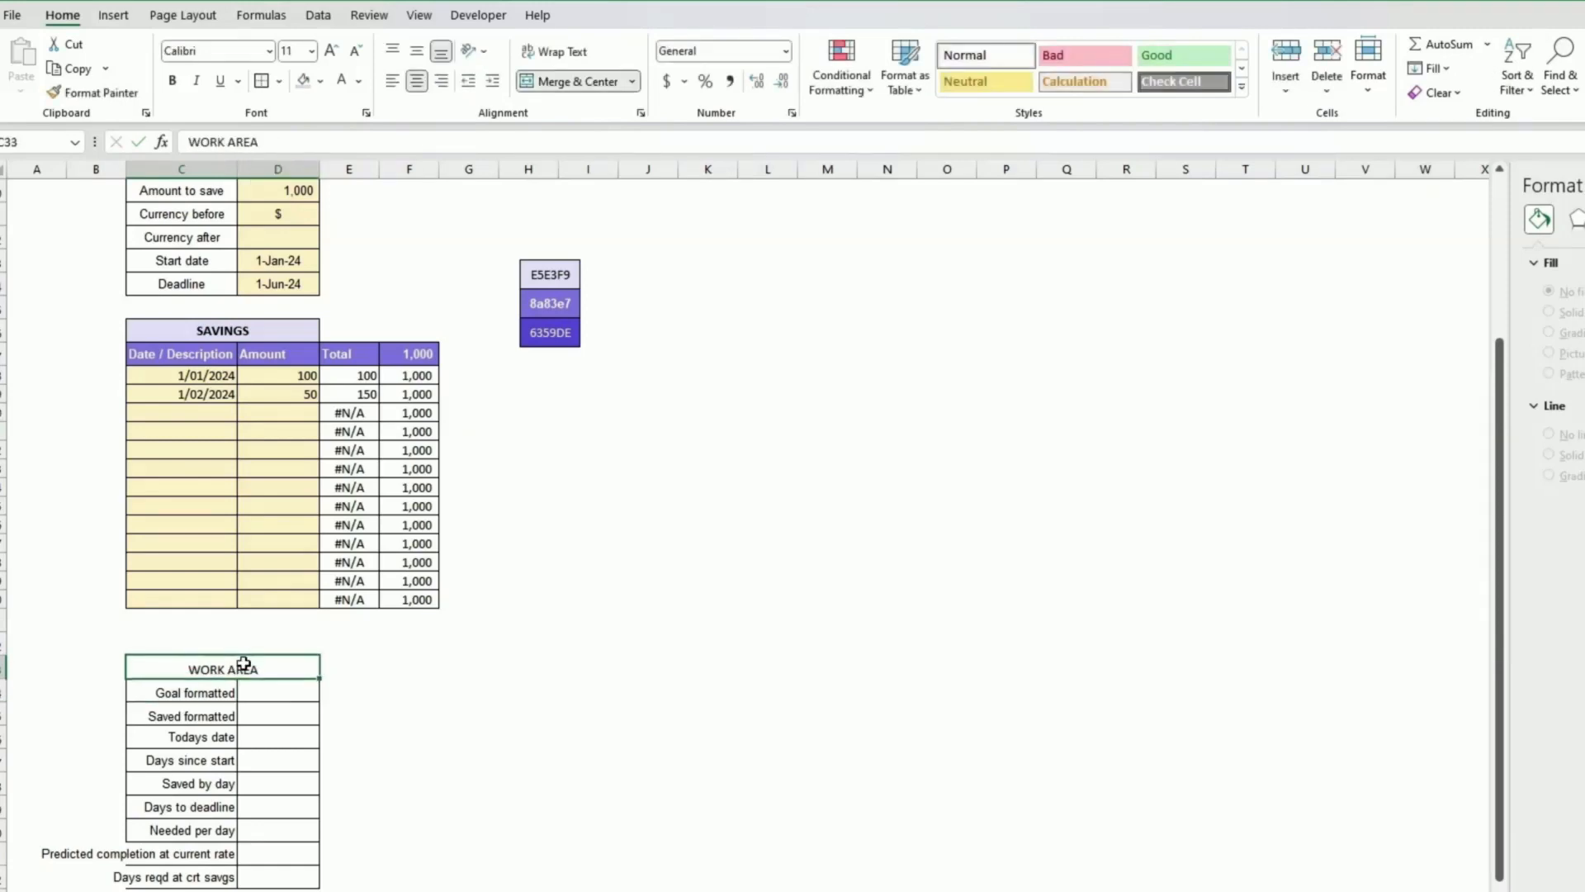
pyautogui.hotkey('ctrl', 'b')
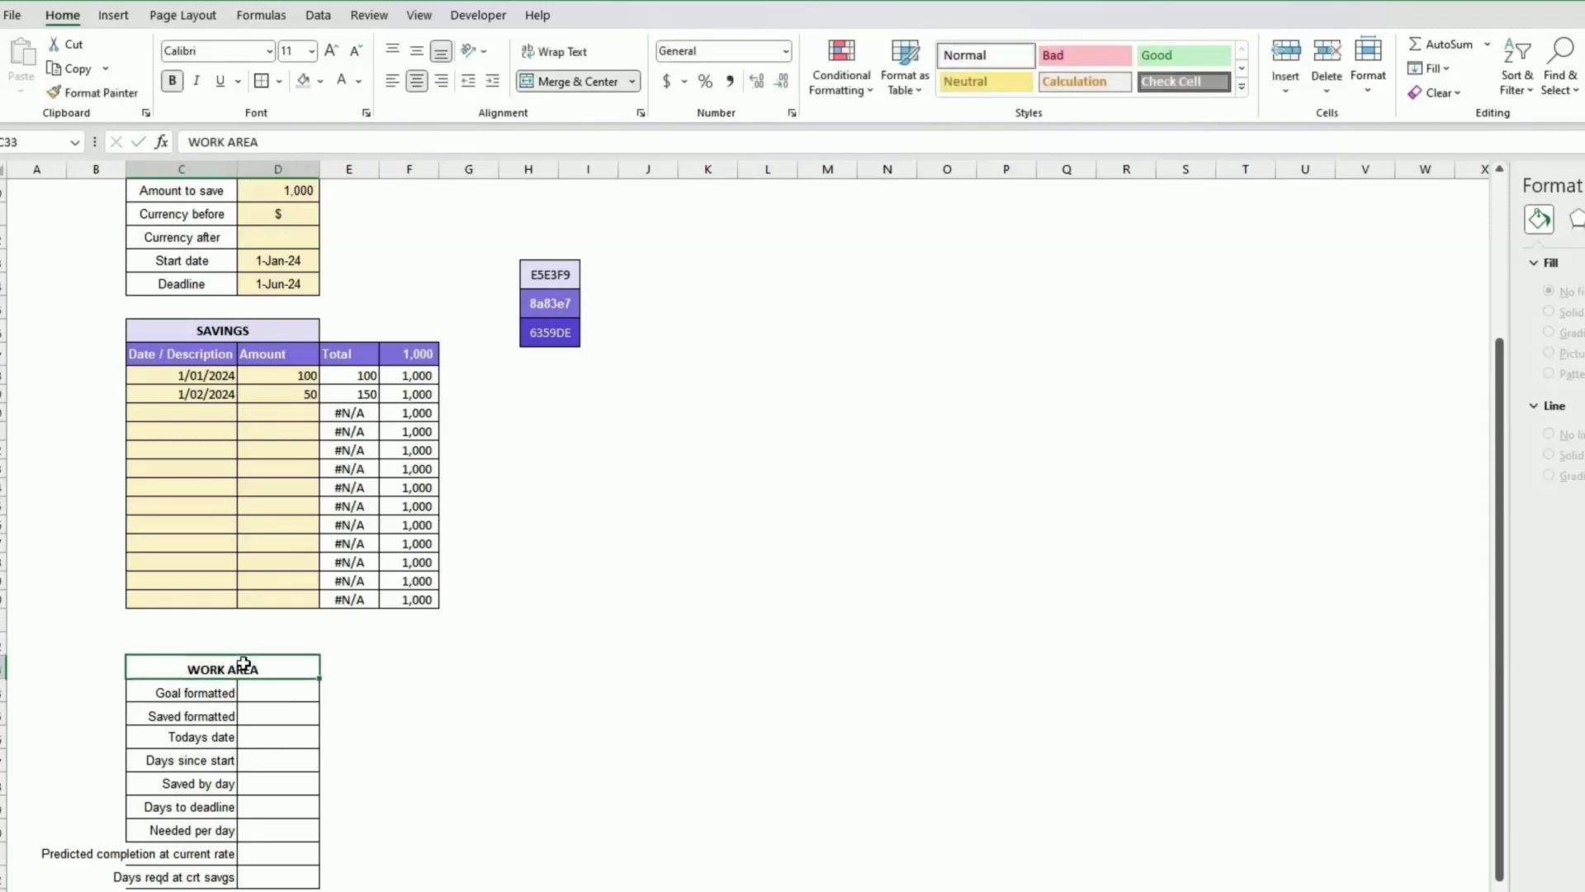
pyautogui.click(418, 53)
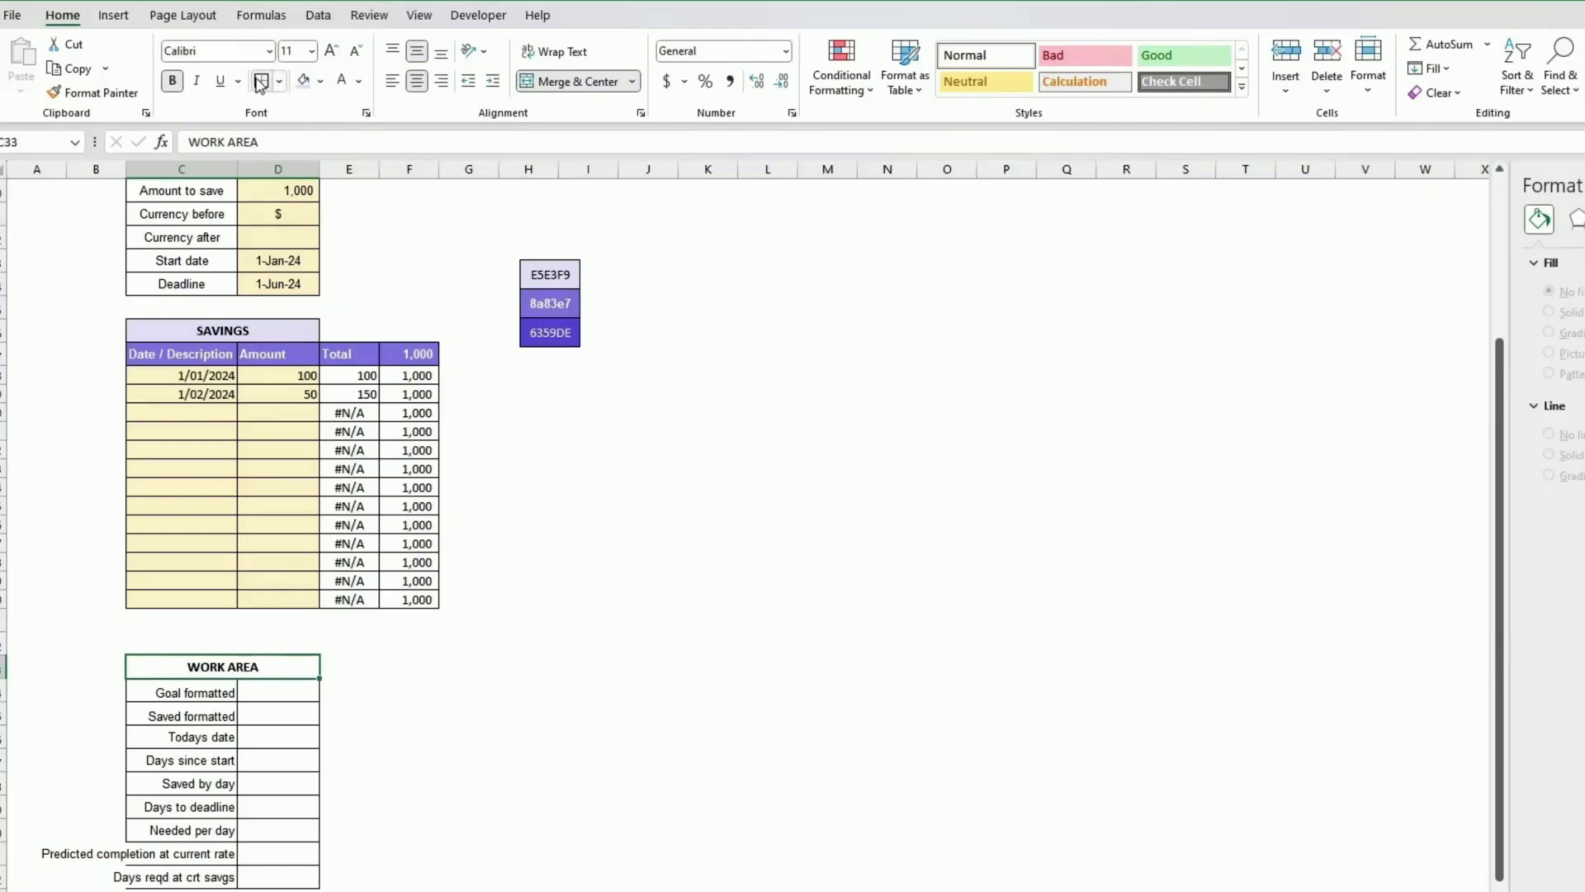
pyautogui.click(322, 82)
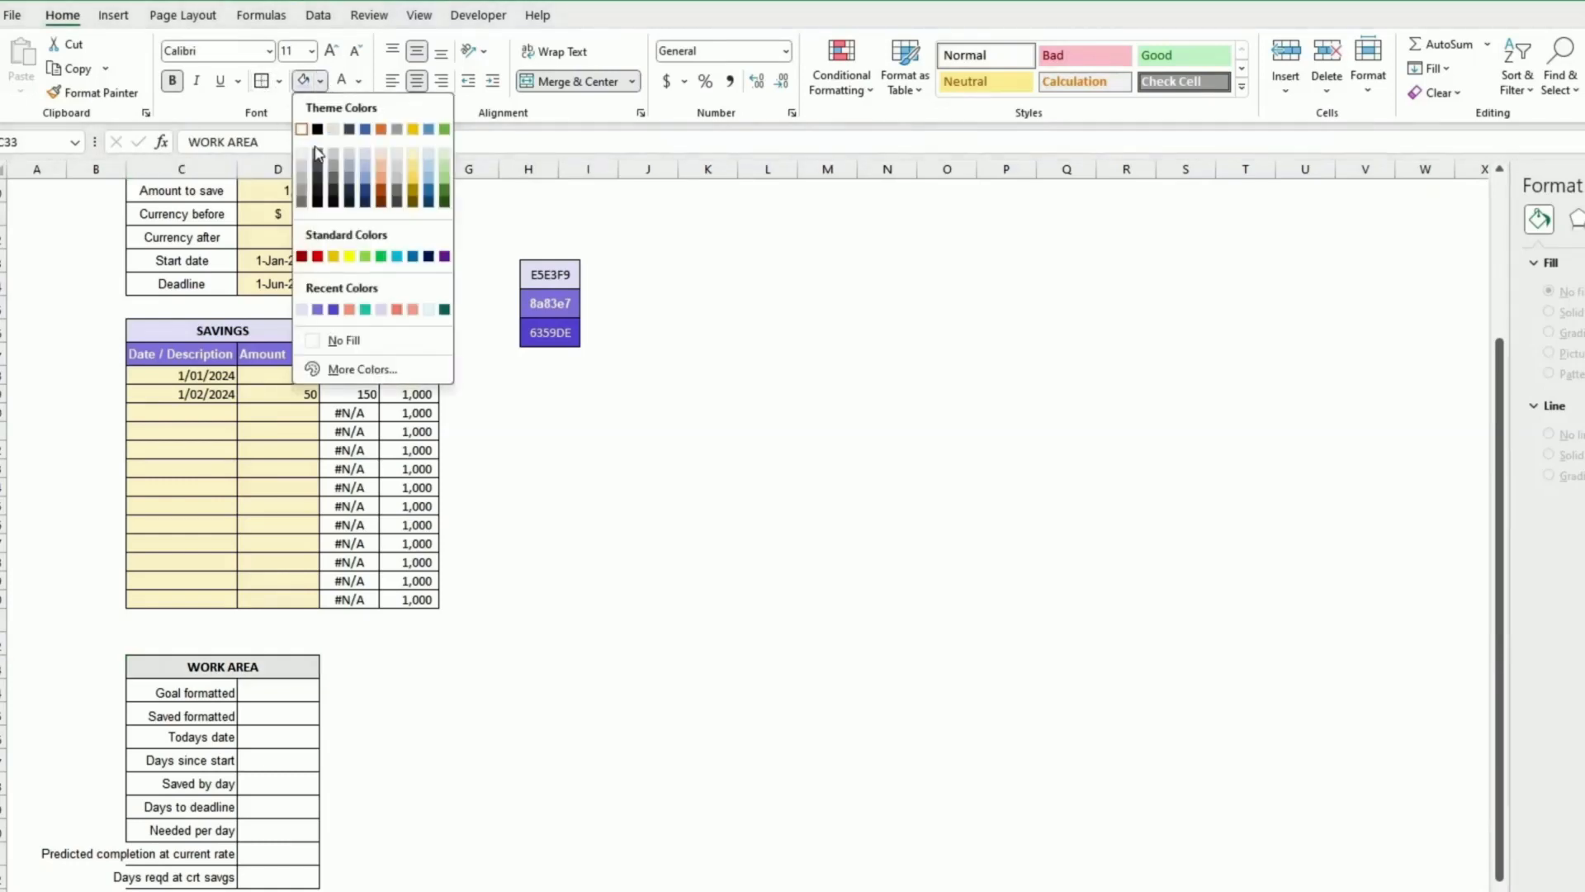
pyautogui.click(301, 309)
pyautogui.click(409, 714)
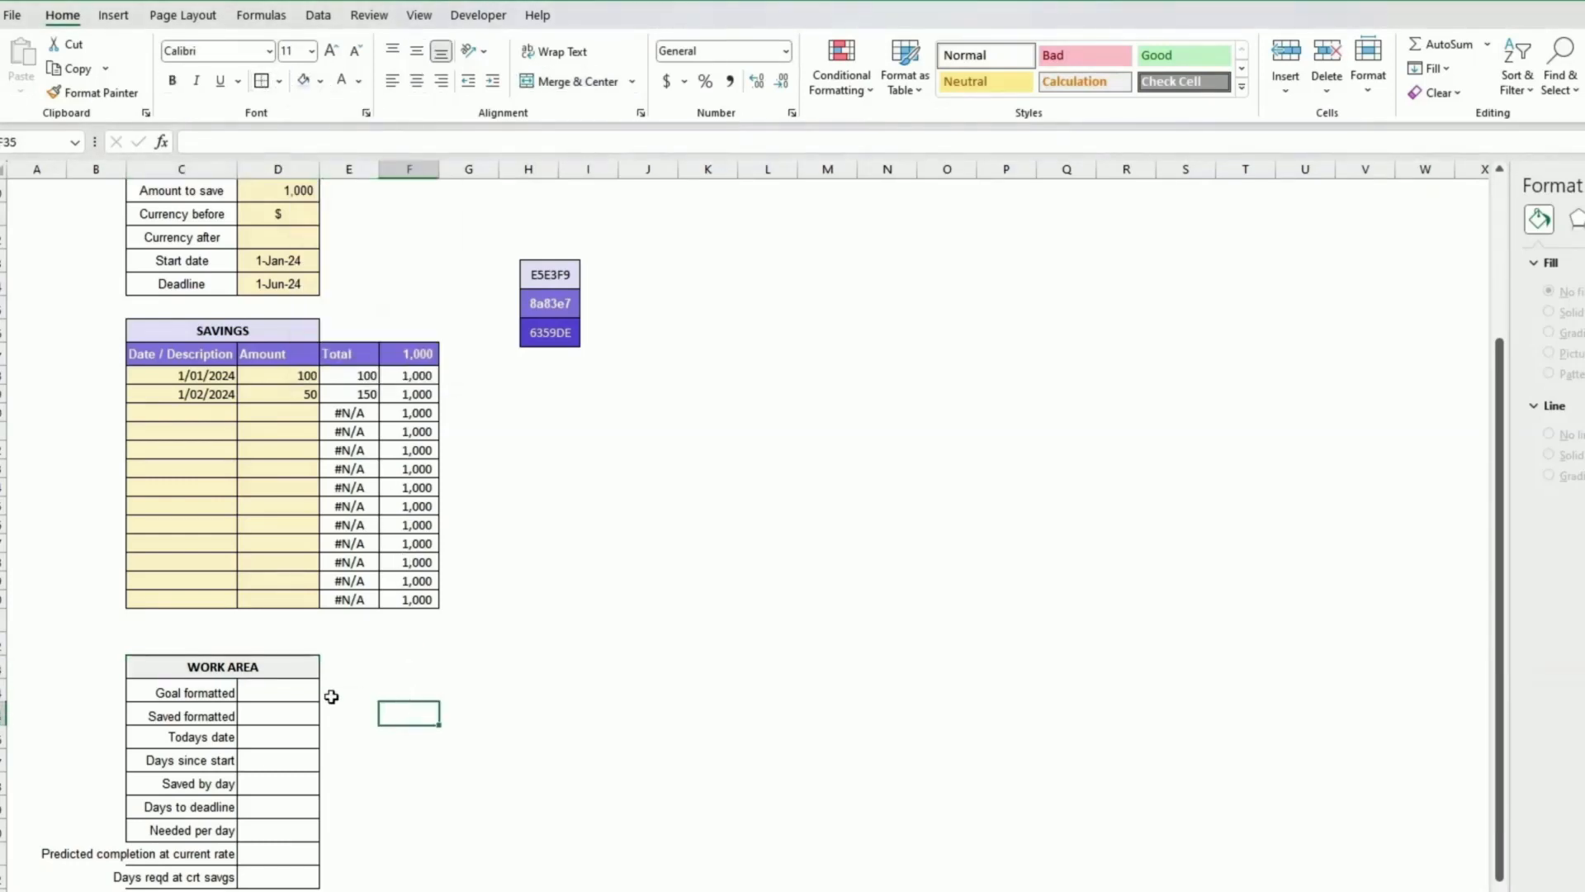
# Step: Rename the work area title to WORKING AREA
pyautogui.doubleClick(223, 668)
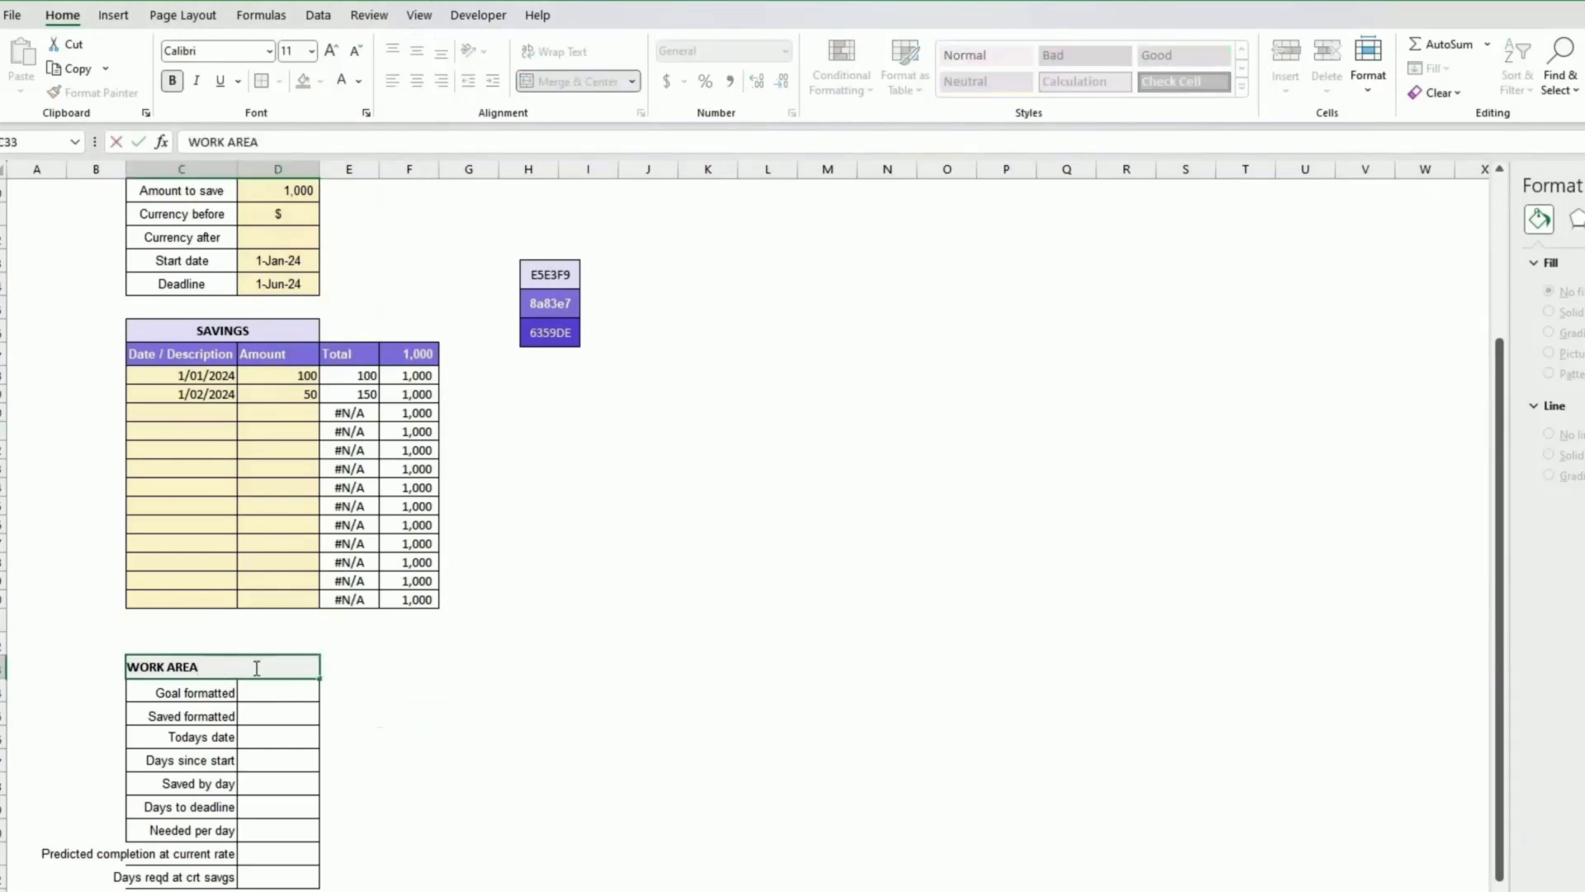
pyautogui.click(166, 666)
pyautogui.write('ING')
pyautogui.press('Return')
# Step: Add an AutoSum total of the Amount column in the row below the savings table
pyautogui.moveTo(216, 667); pyautogui.dragTo(240, 877)
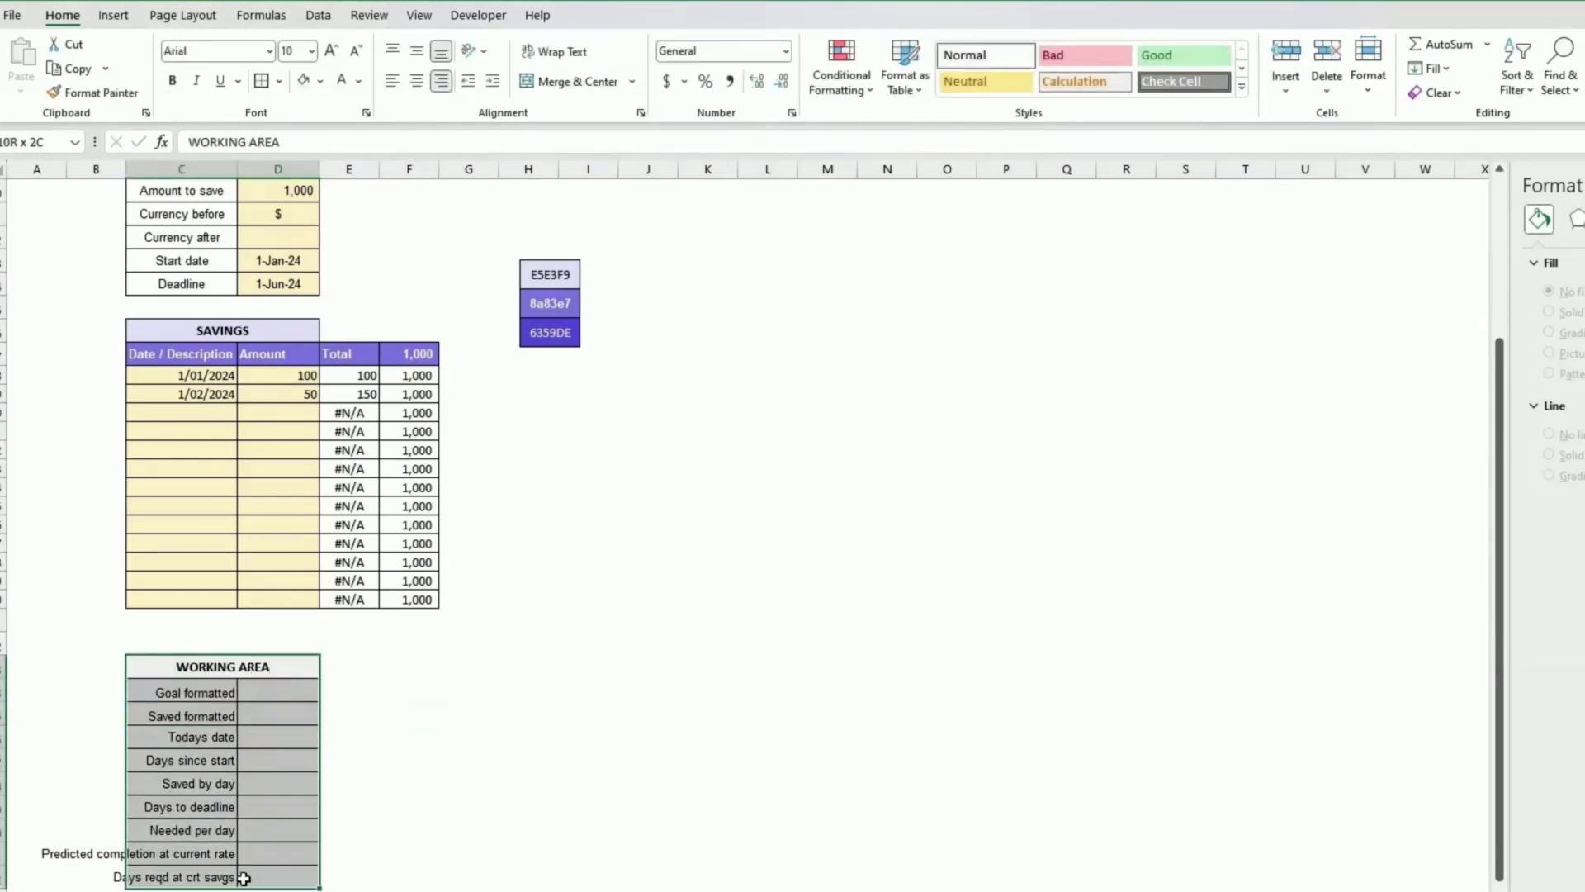
pyautogui.scroll(-2, 433, 751)
pyautogui.moveTo(319, 618); pyautogui.dragTo(320, 689)
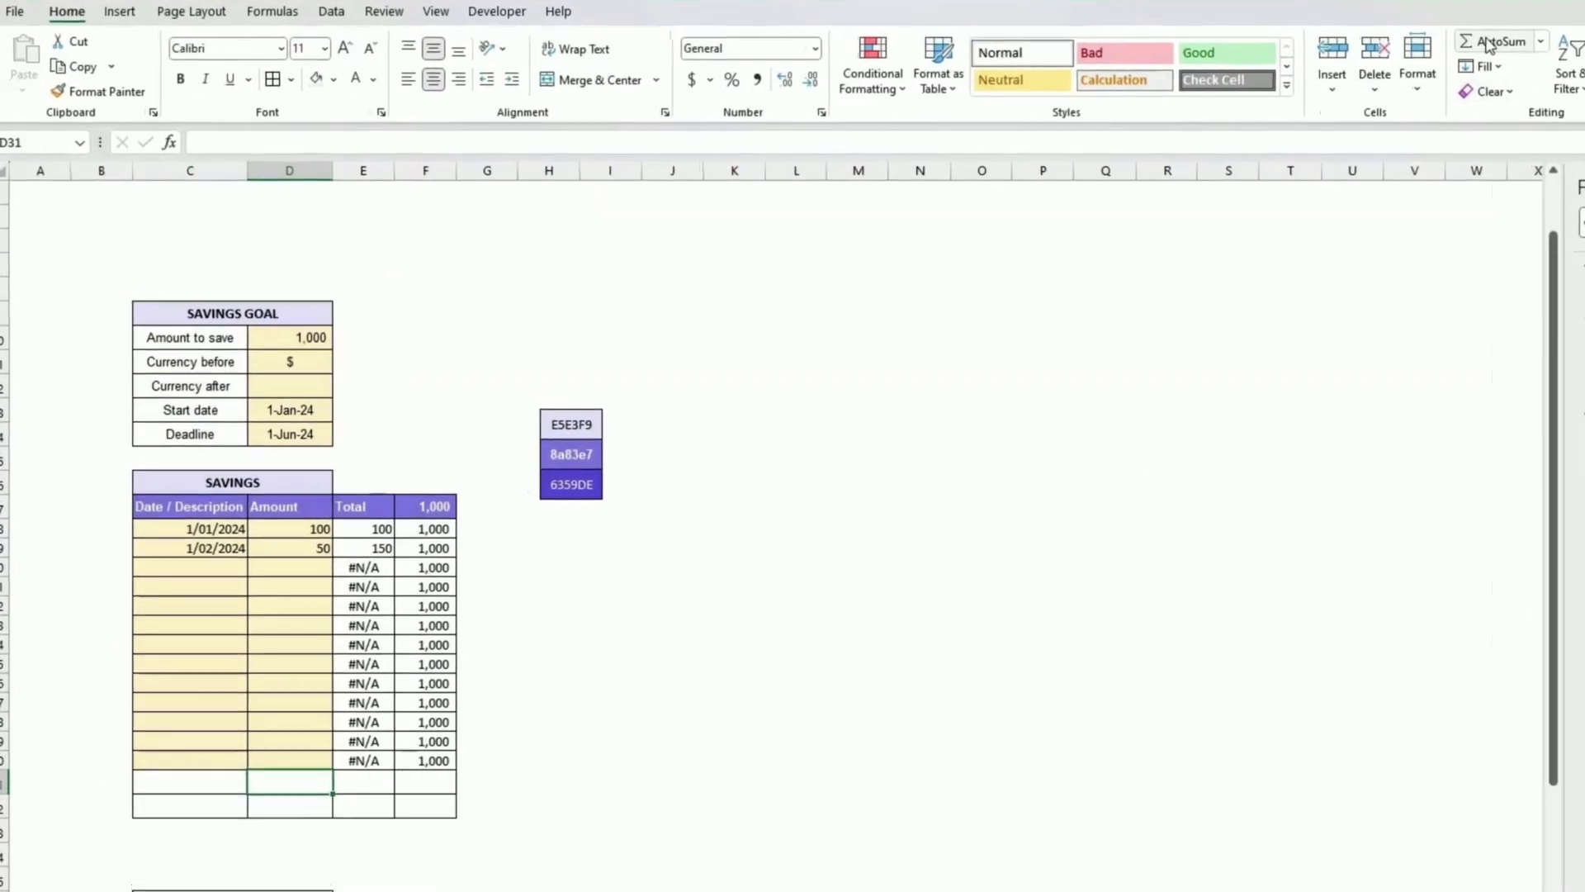
pyautogui.click(1496, 43)
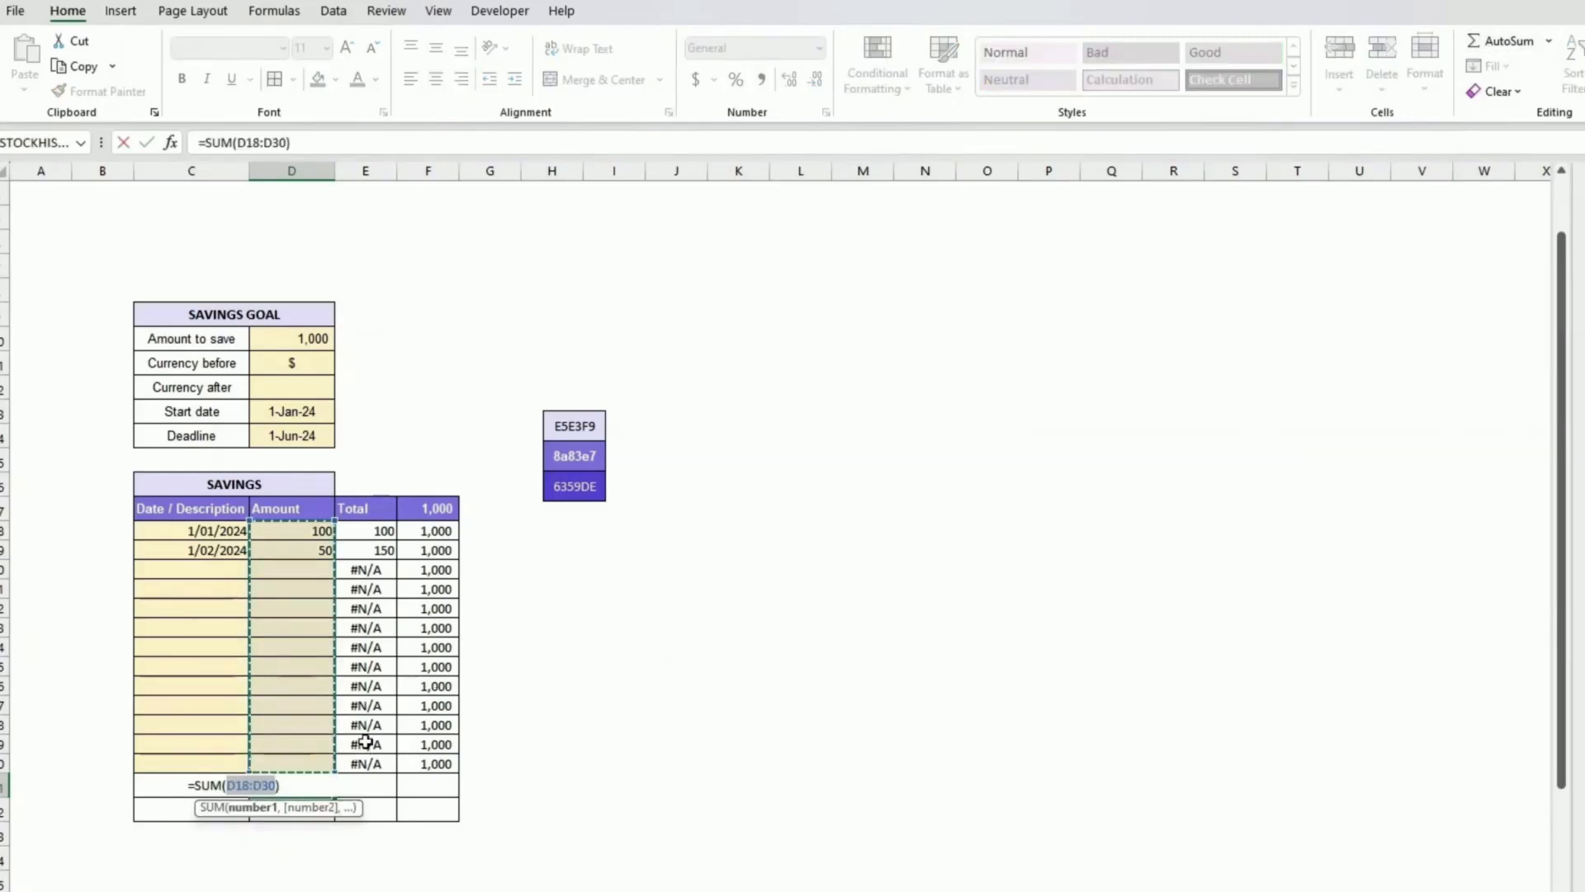
pyautogui.press('Return')
pyautogui.press('Up')
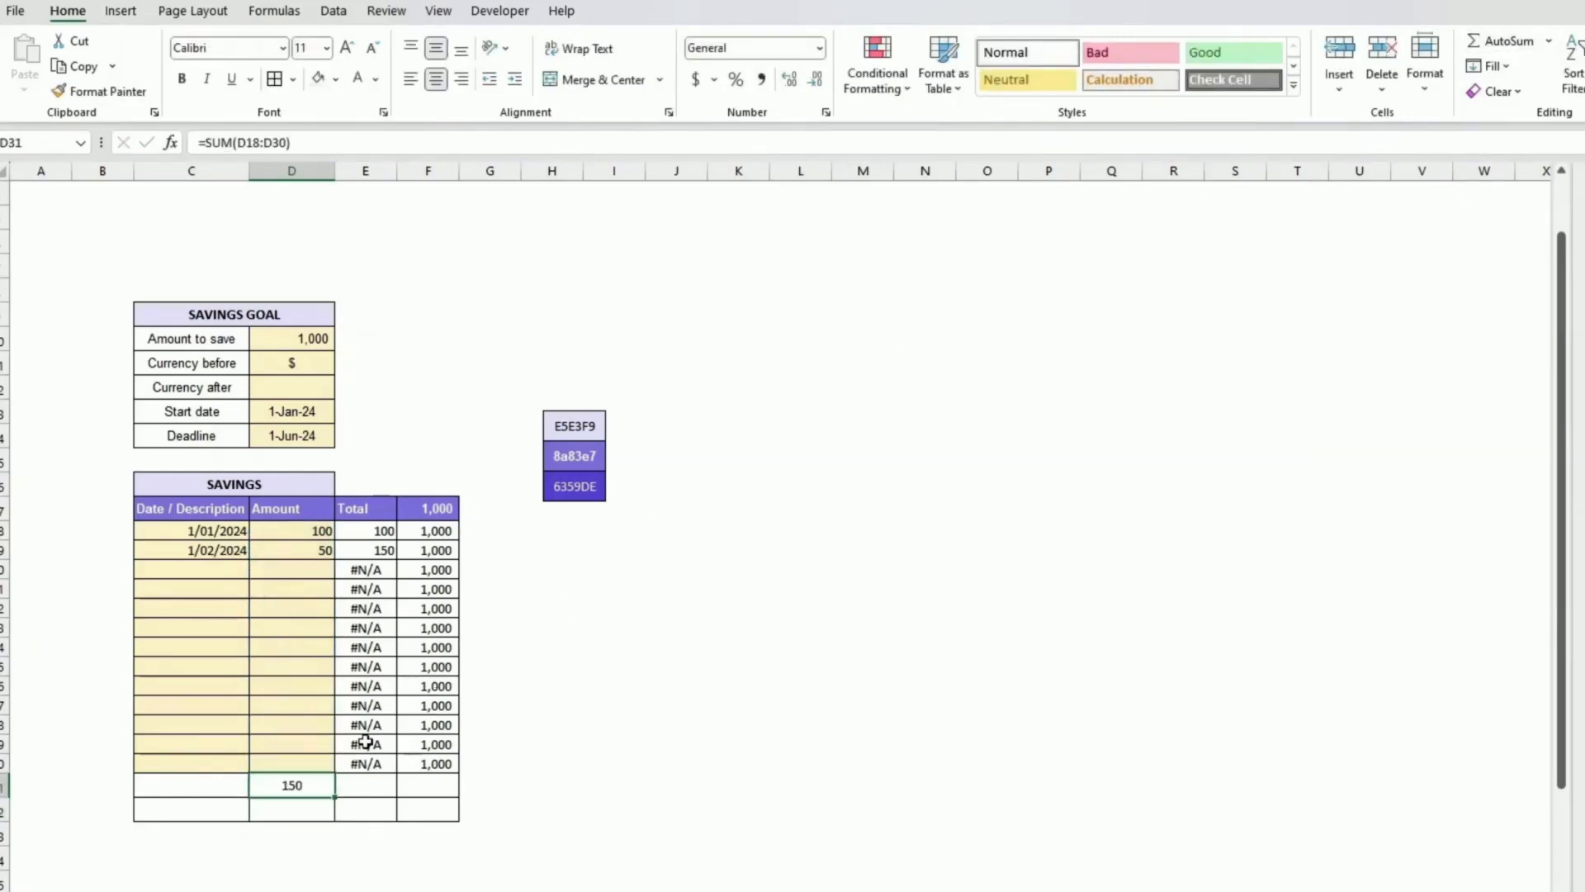
pyautogui.press('Down')
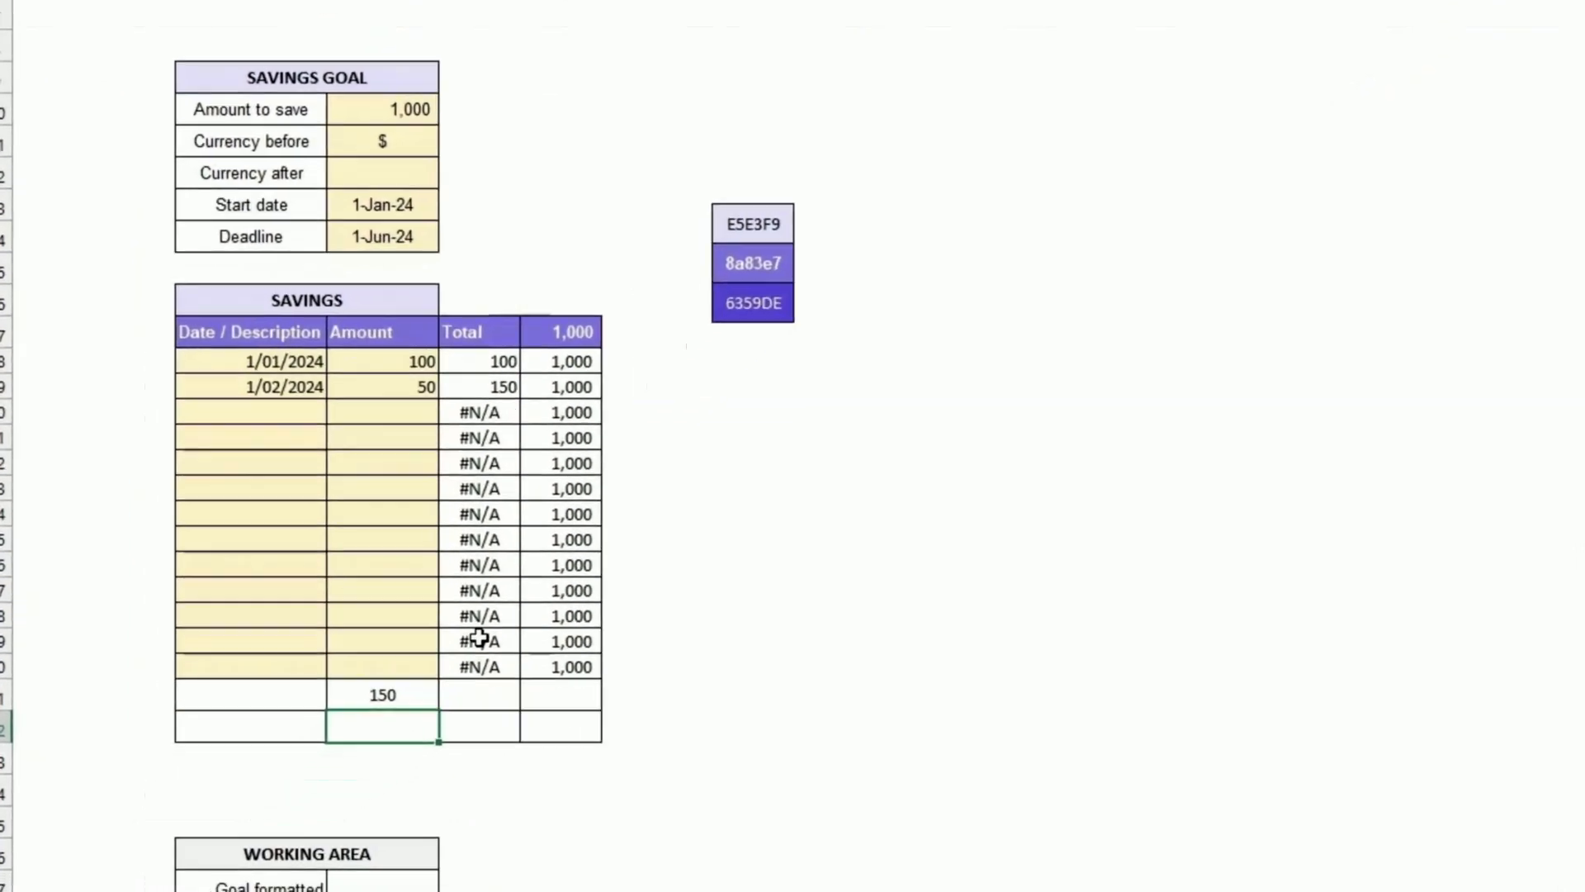
# Step: Enter a formula below the Amount total that subtracts the saved total from the amount to save
pyautogui.scroll(1, 648, 492)
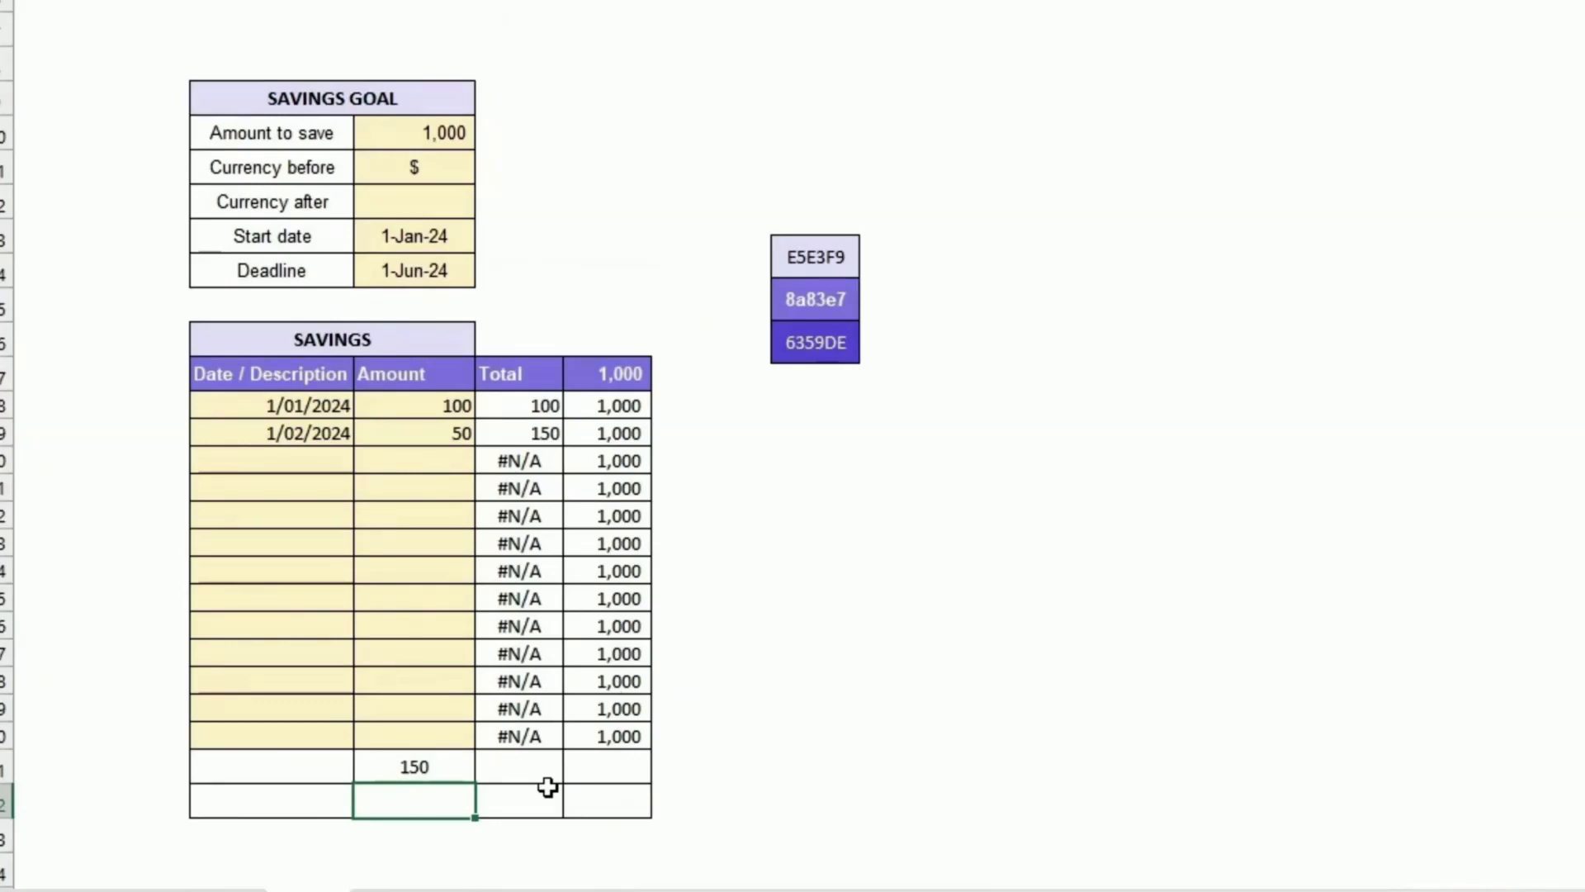
pyautogui.write('=')
pyautogui.press('Up')
pyautogui.press('Up')
pyautogui.press('Up')
pyautogui.press('Up')
pyautogui.press('Up')
pyautogui.press('Up')
pyautogui.press('Up')
pyautogui.press('Up')
pyautogui.press('Up')
pyautogui.press('Up')
pyautogui.press('Up')
pyautogui.press('Up')
pyautogui.press('Up')
pyautogui.press('Up')
pyautogui.press('Up')
pyautogui.press('Up')
pyautogui.press('Up')
pyautogui.press('Up')
pyautogui.press('Up')
pyautogui.press('Up')
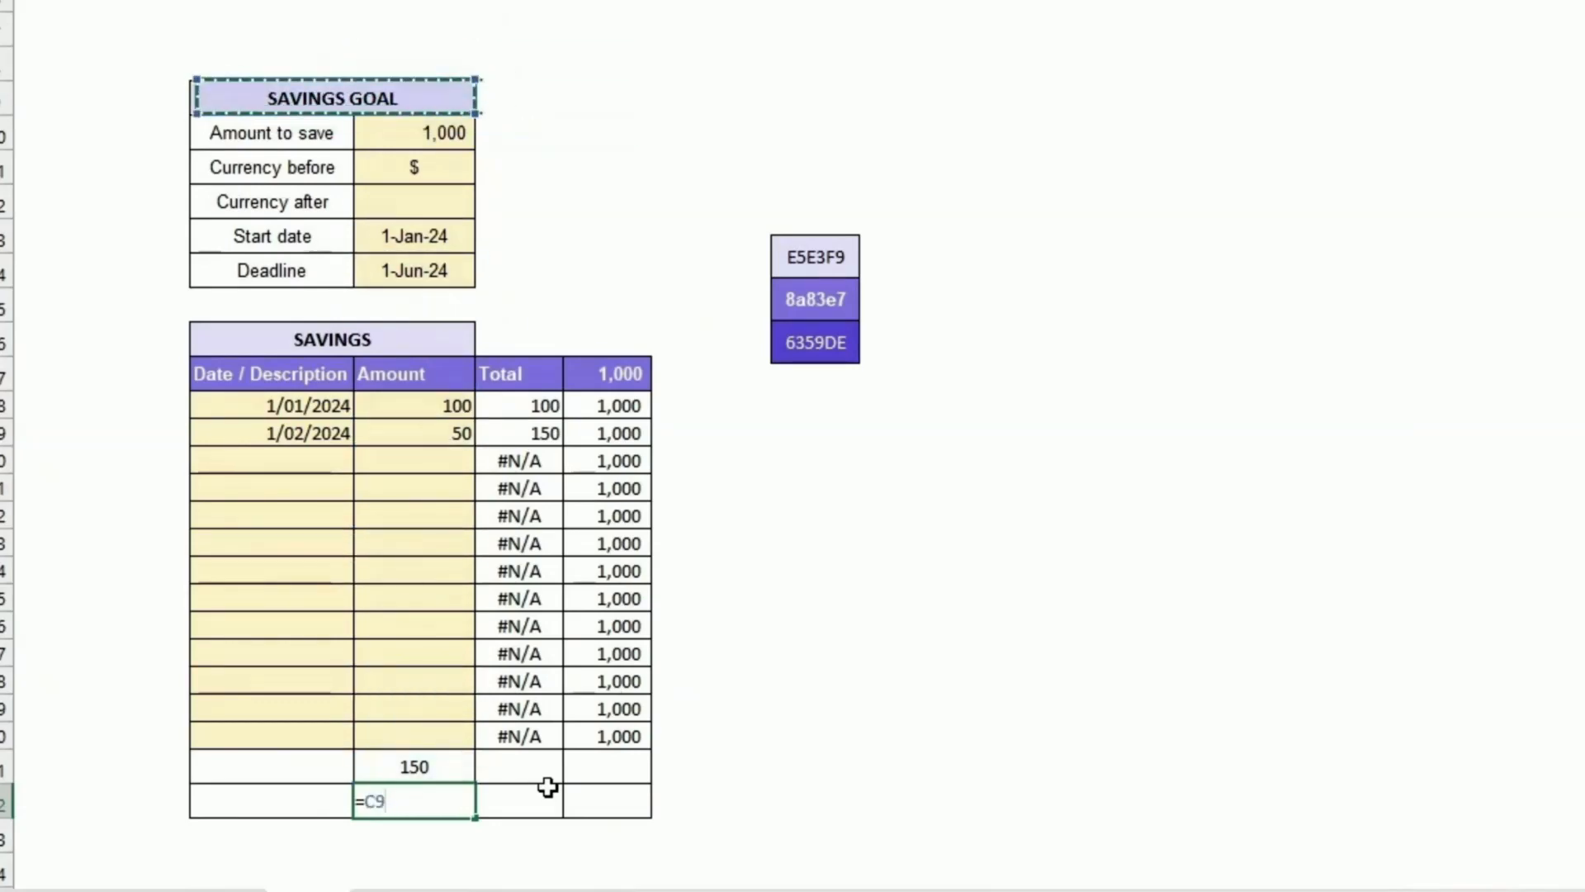
pyautogui.press('Down')
pyautogui.press('Right')
pyautogui.write('-')
pyautogui.press('Up')
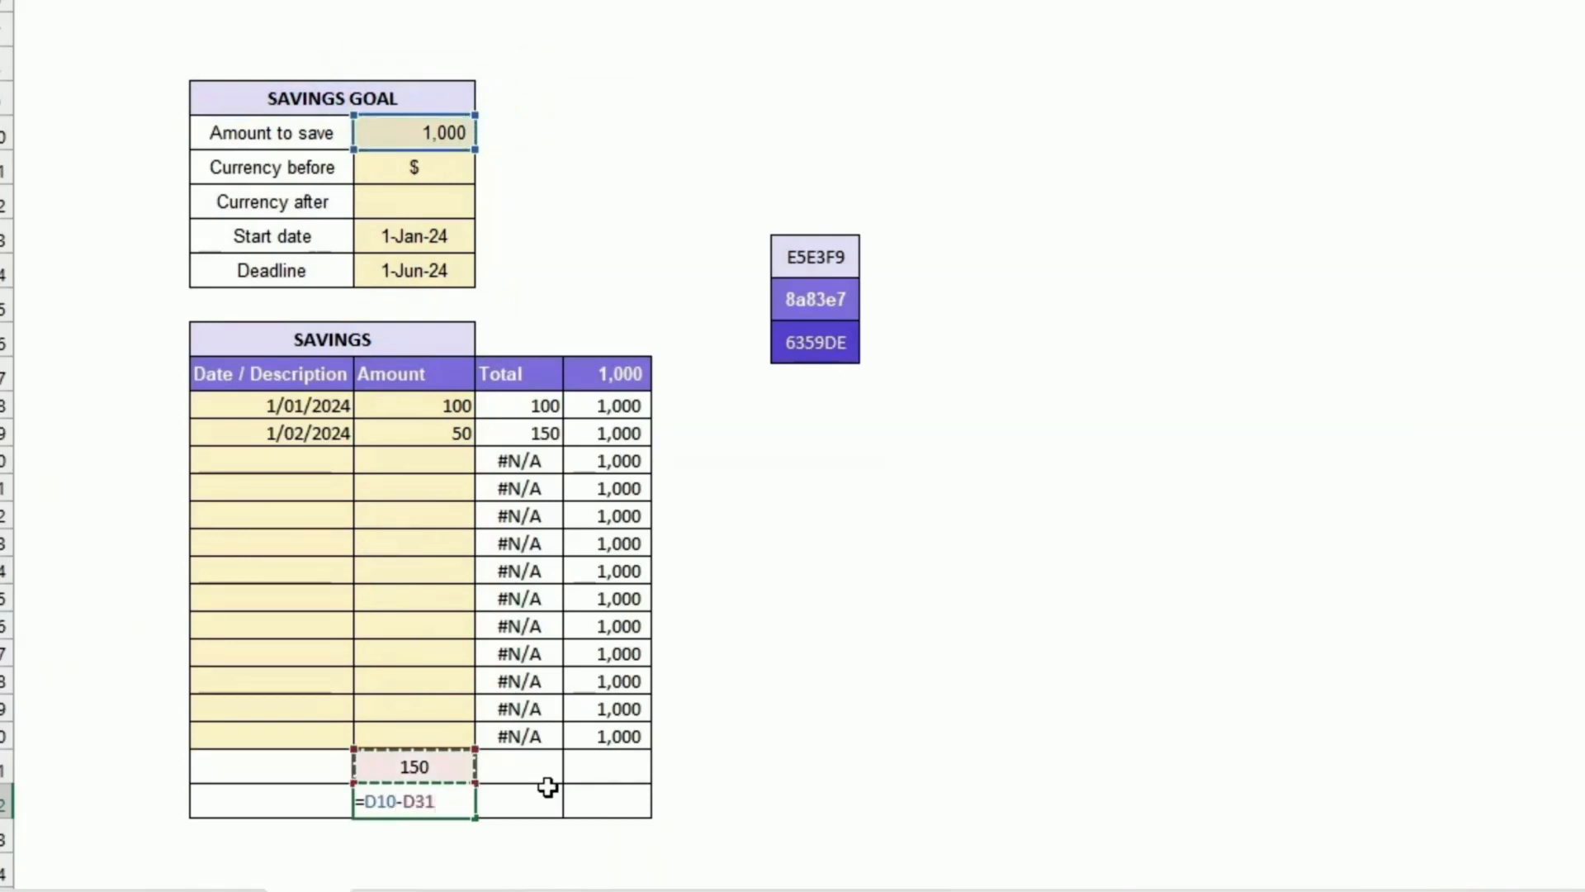
pyautogui.press('Return')
pyautogui.press('Up')
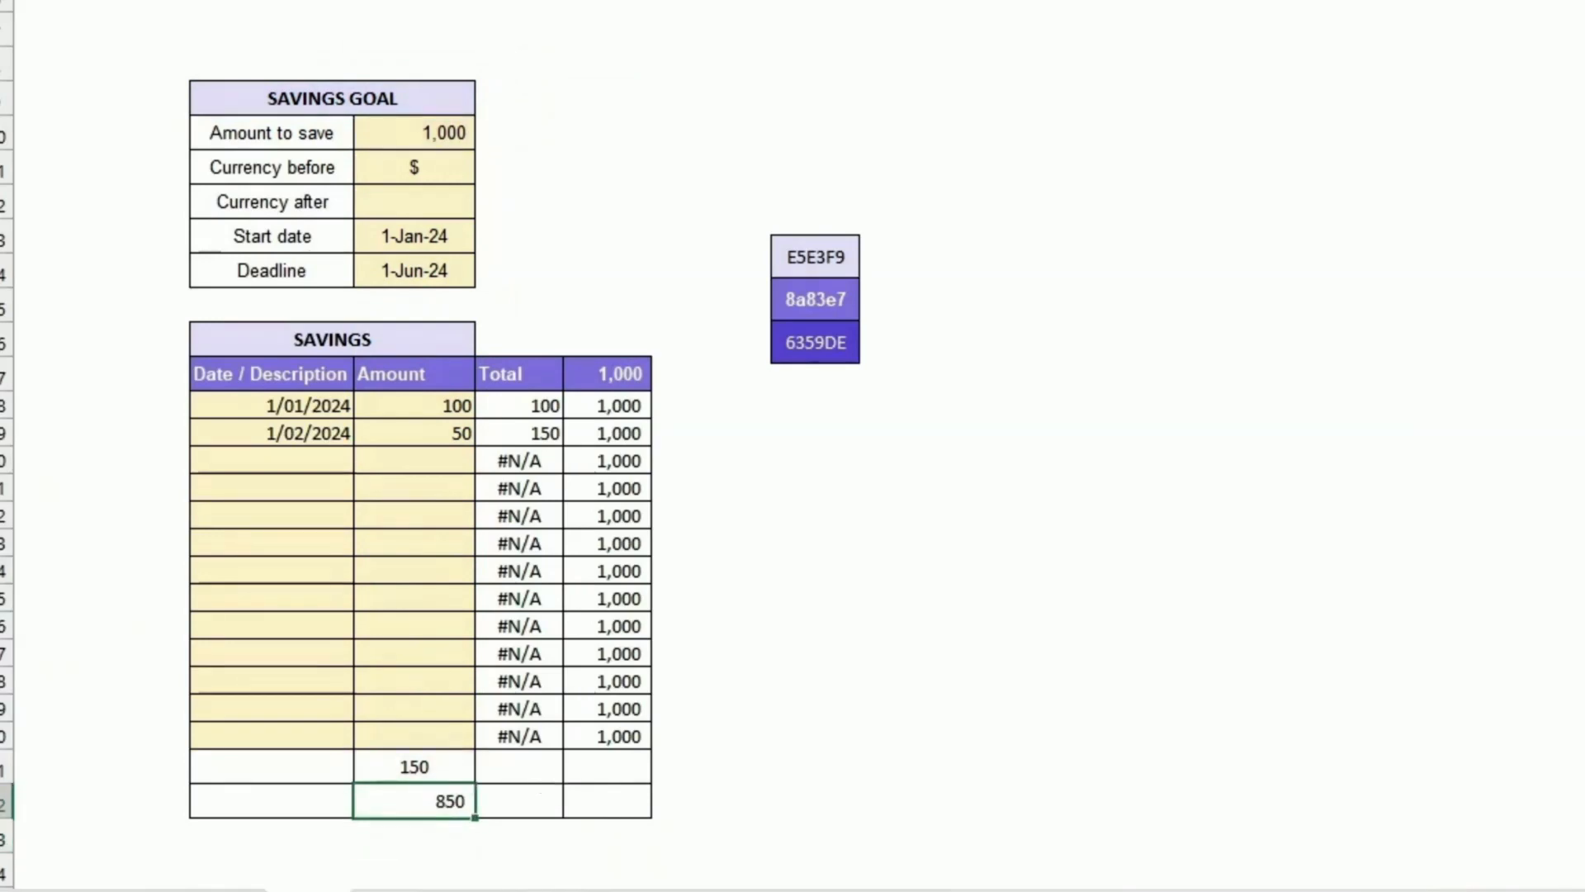
# Step: In the Total column beside the saved total, build a formula joining currency before, the total formatted with TEXT "#,###", and currency after
pyautogui.click(1143, 0)
pyautogui.click(1098, 0)
pyautogui.moveTo(446, 767); pyautogui.dragTo(437, 799)
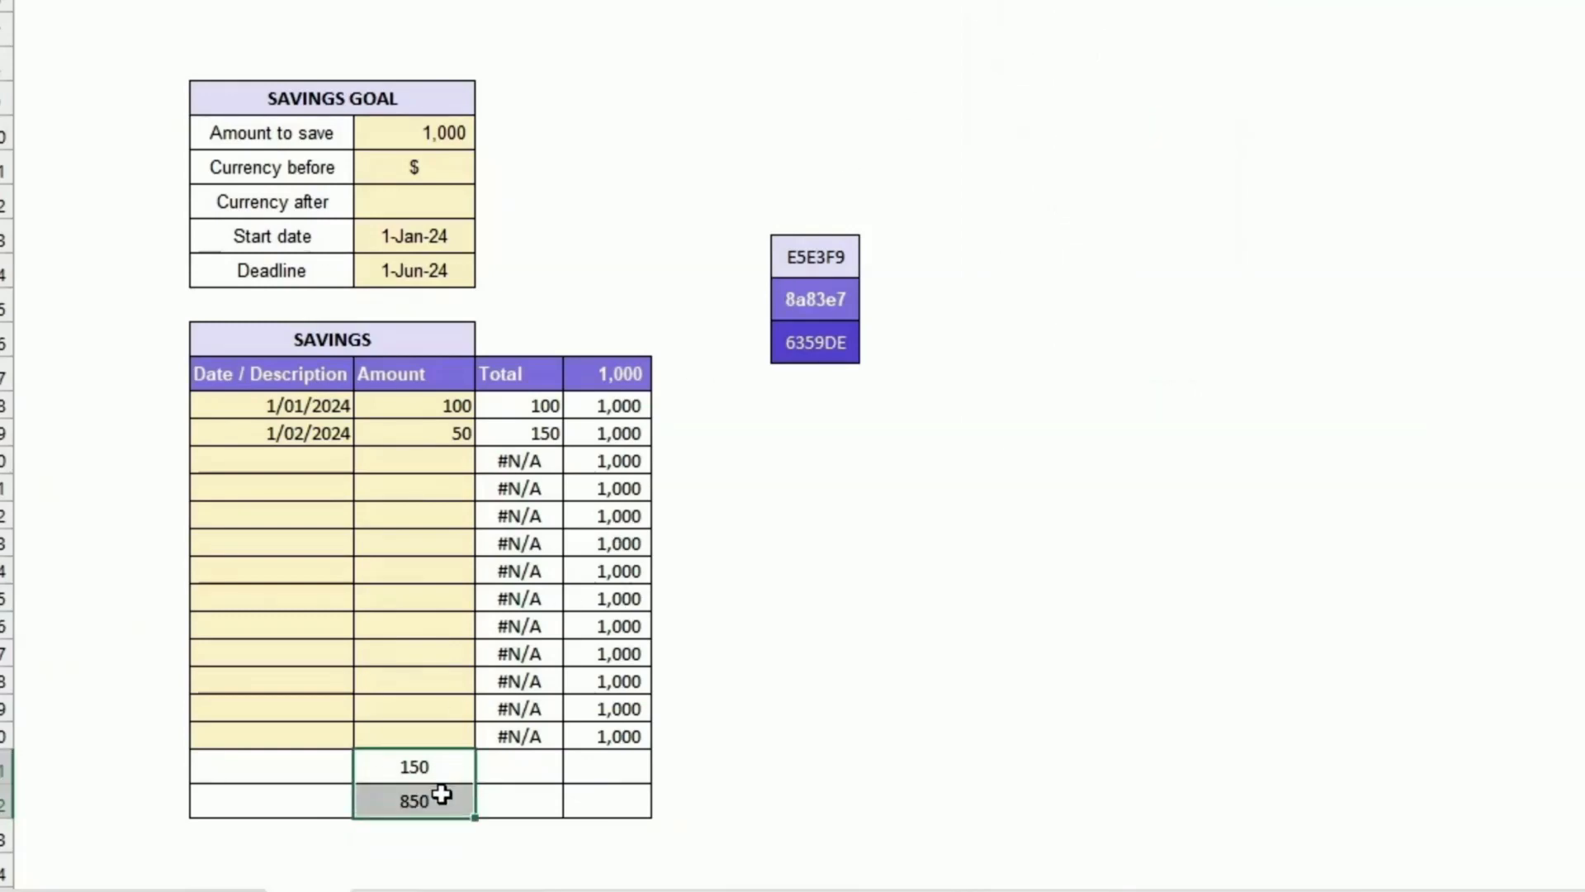
pyautogui.click(440, 767)
pyautogui.click(496, 768)
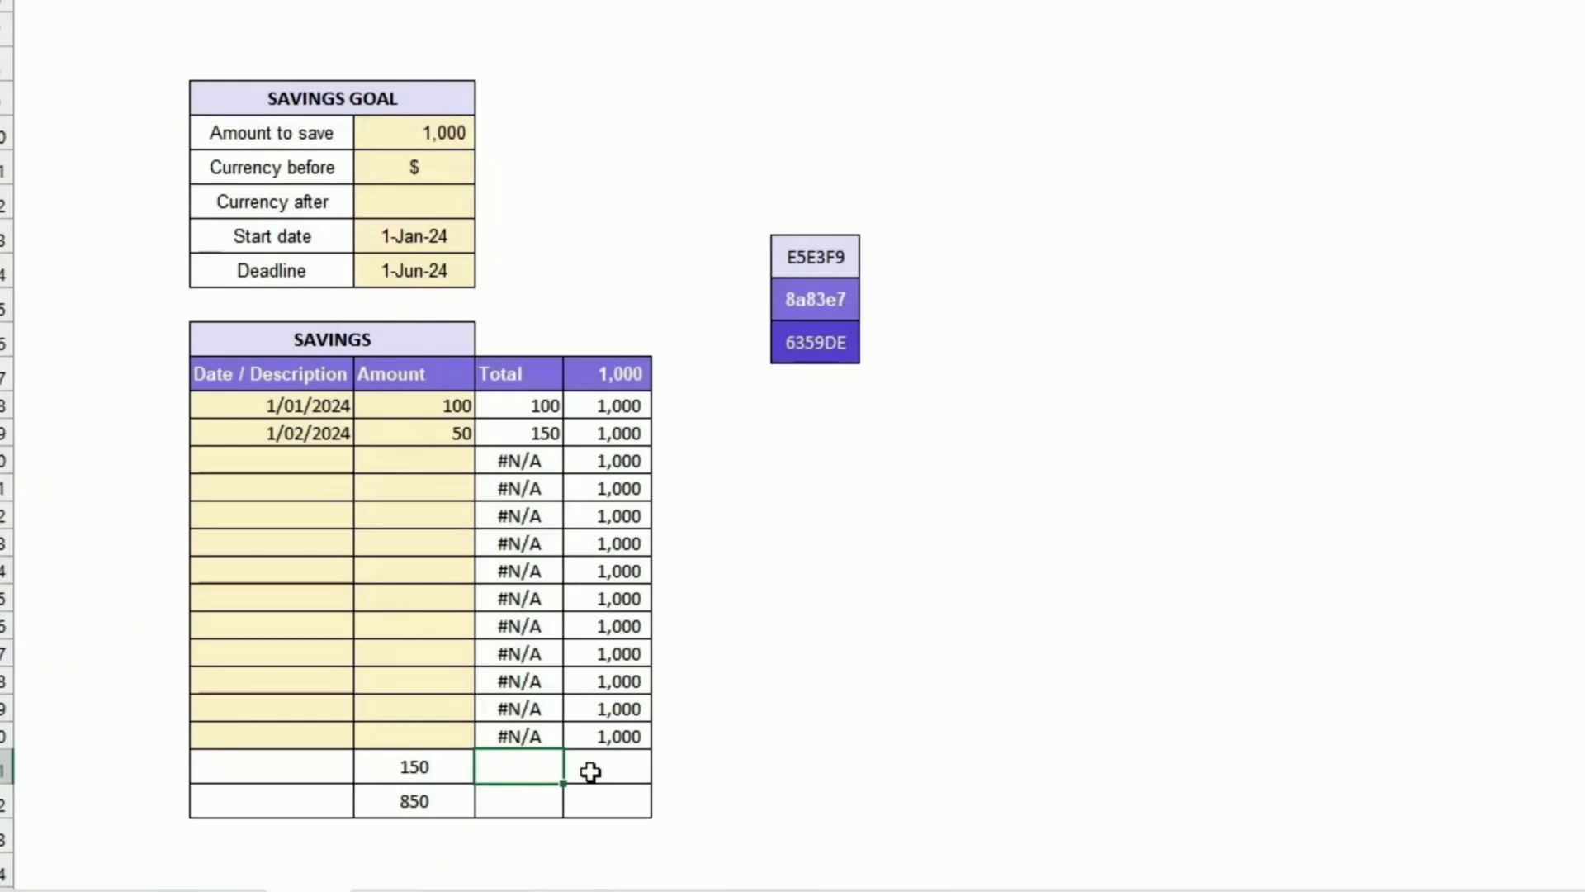
pyautogui.click(402, 165)
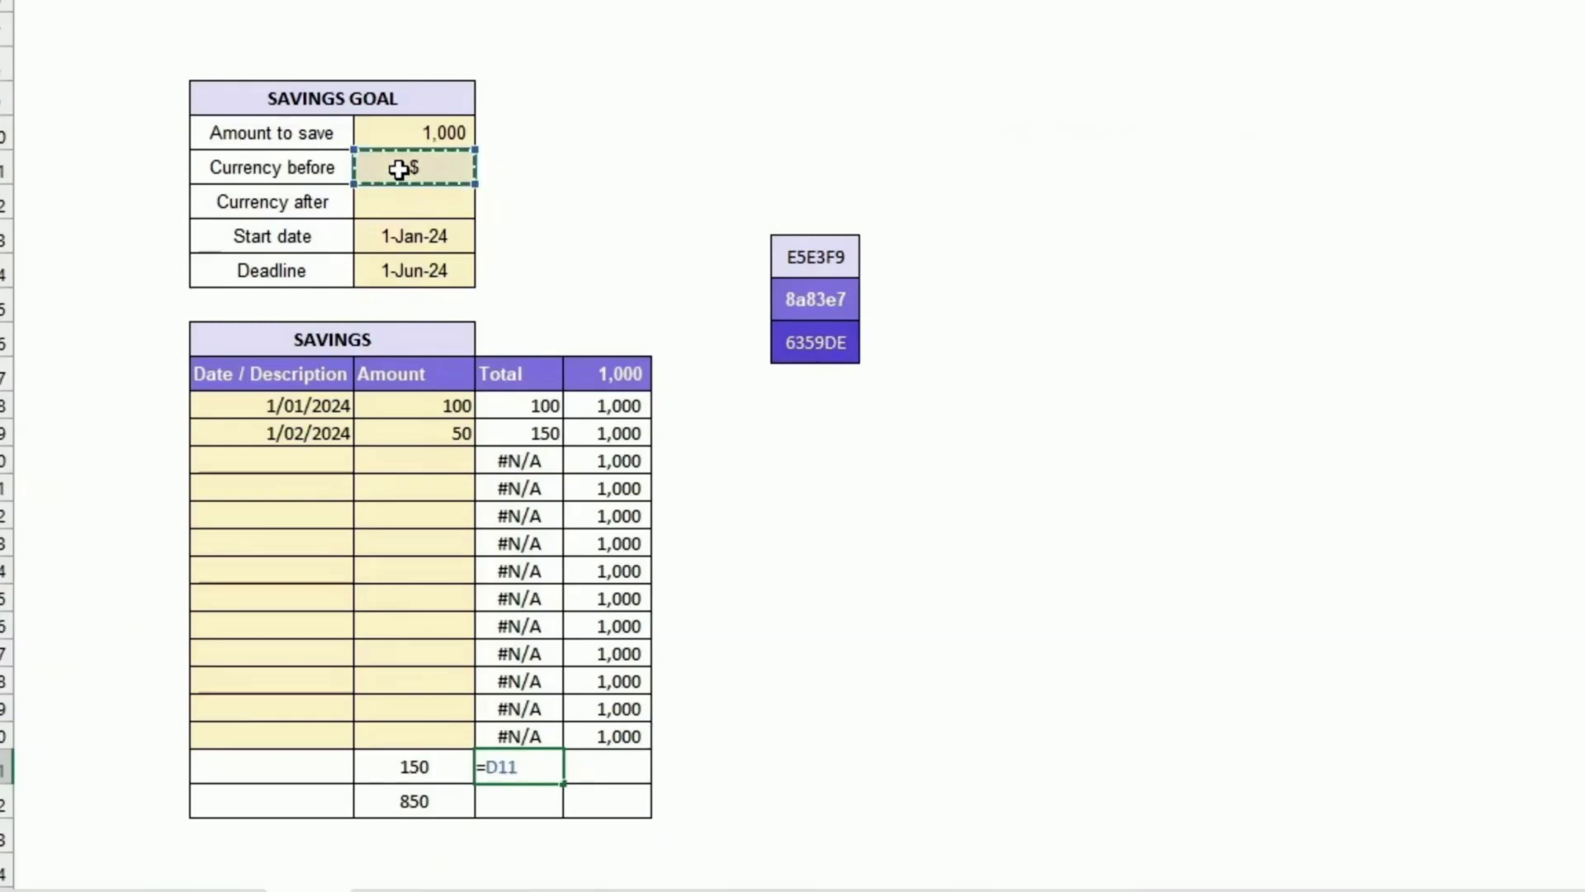
pyautogui.write('&')
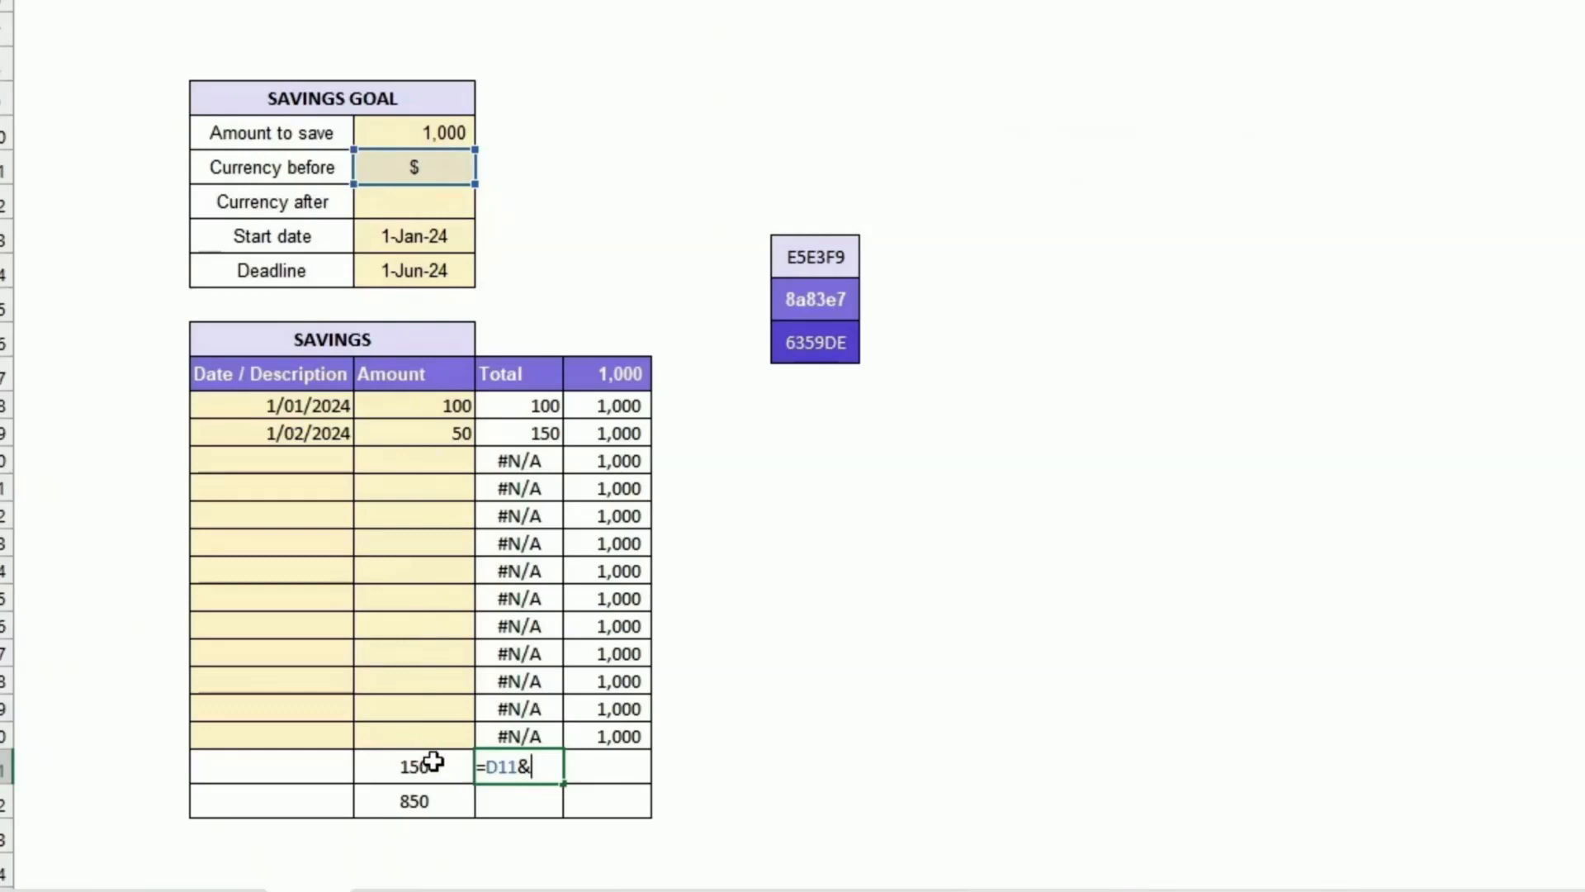
pyautogui.write('TEXT(')
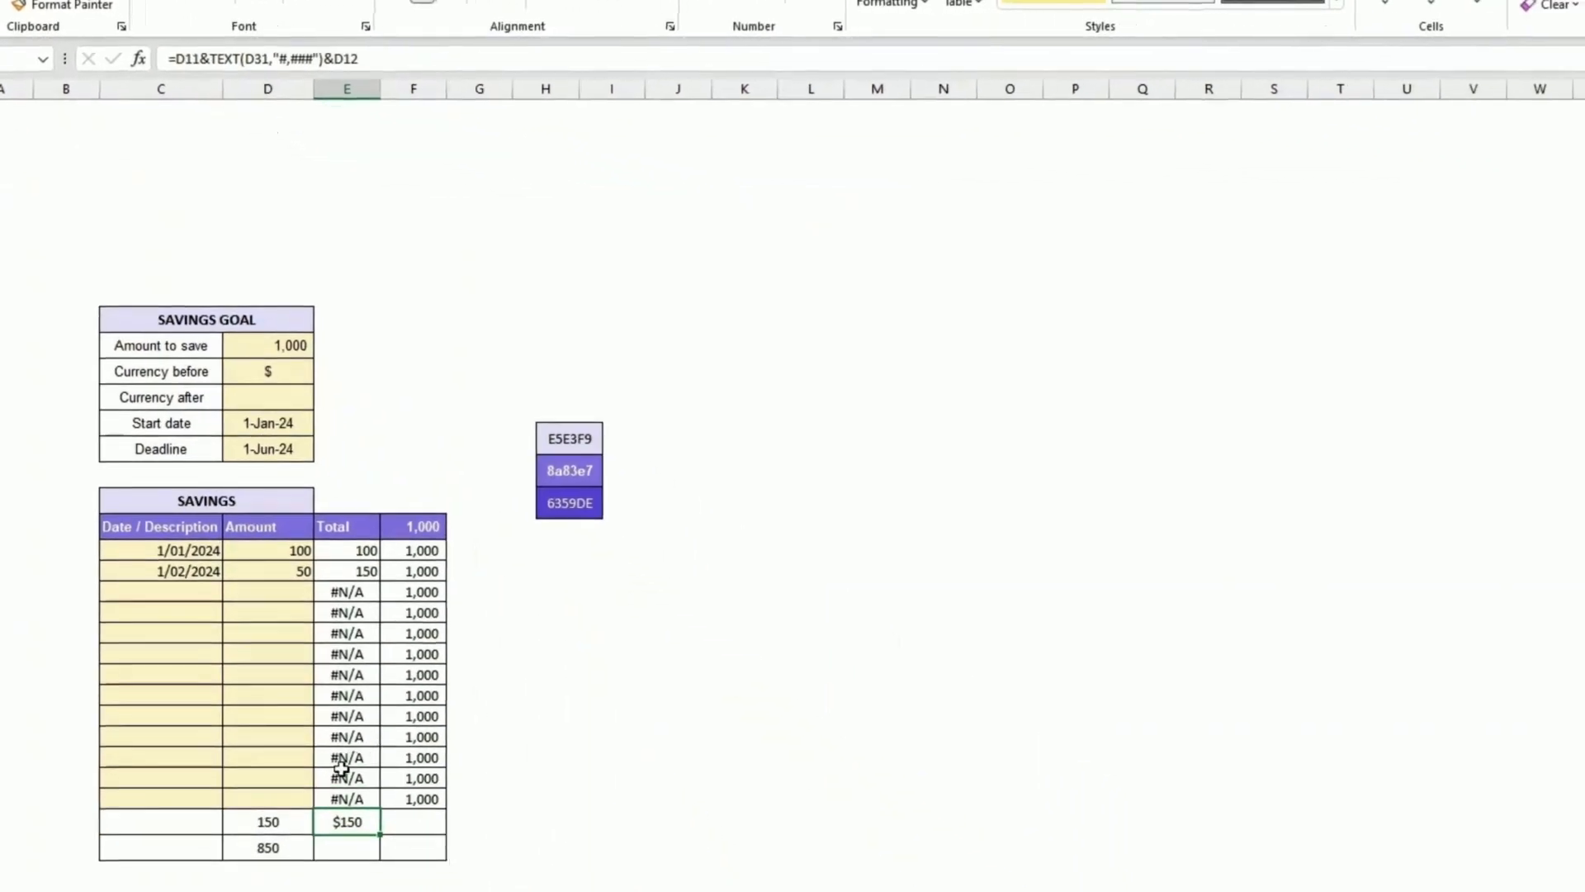
# Step: Test the formulas by entering 2000 as the saved total, then undo the entry
pyautogui.click(285, 822)
pyautogui.write('2000')
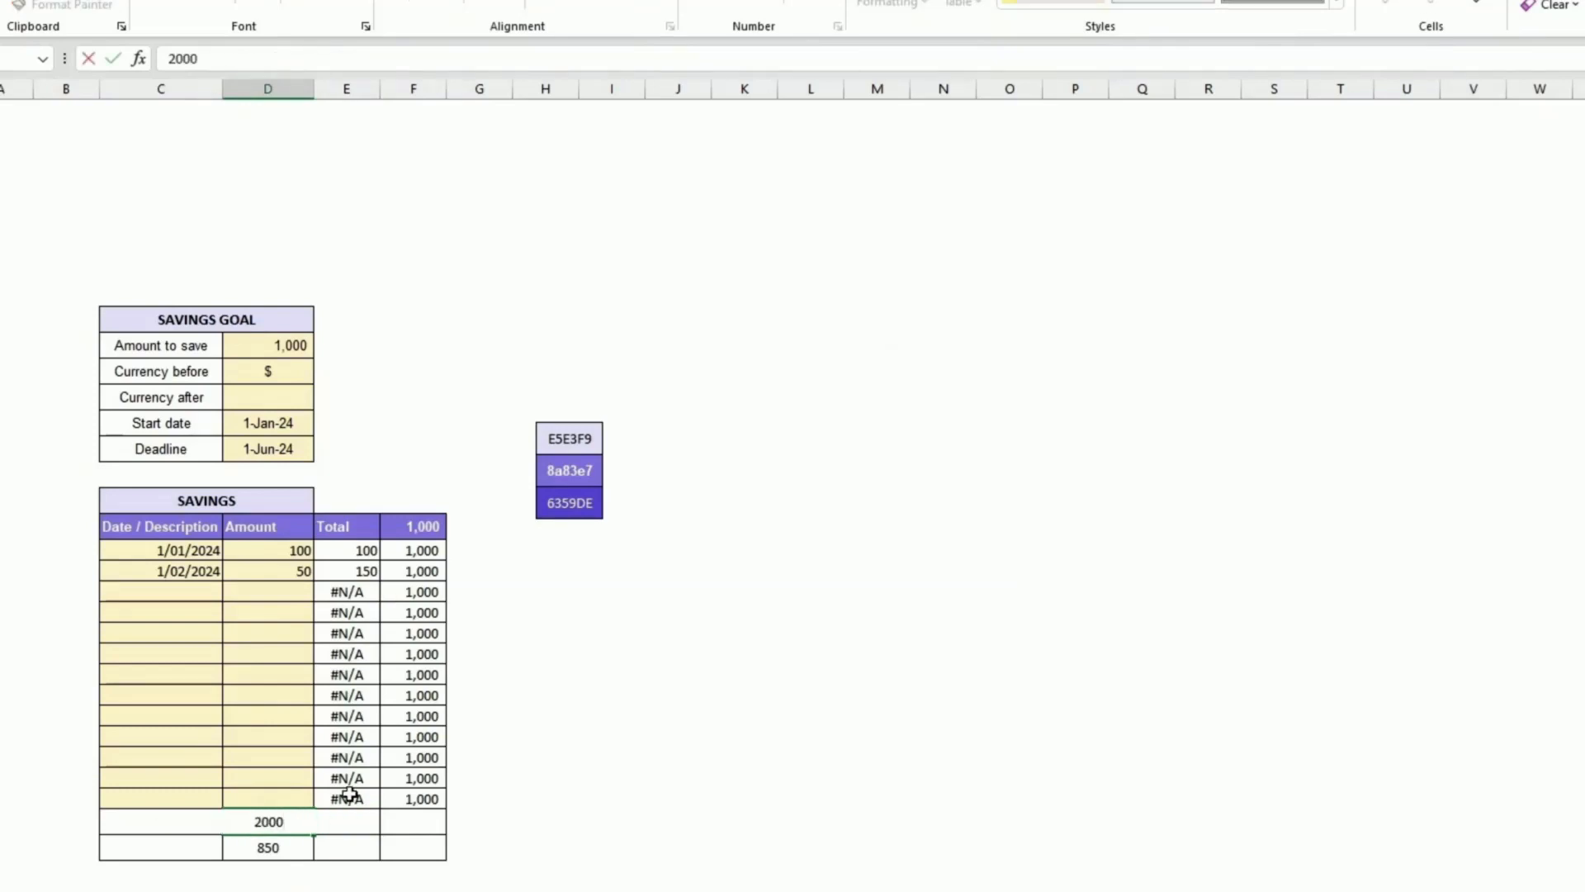
pyautogui.press('Return')
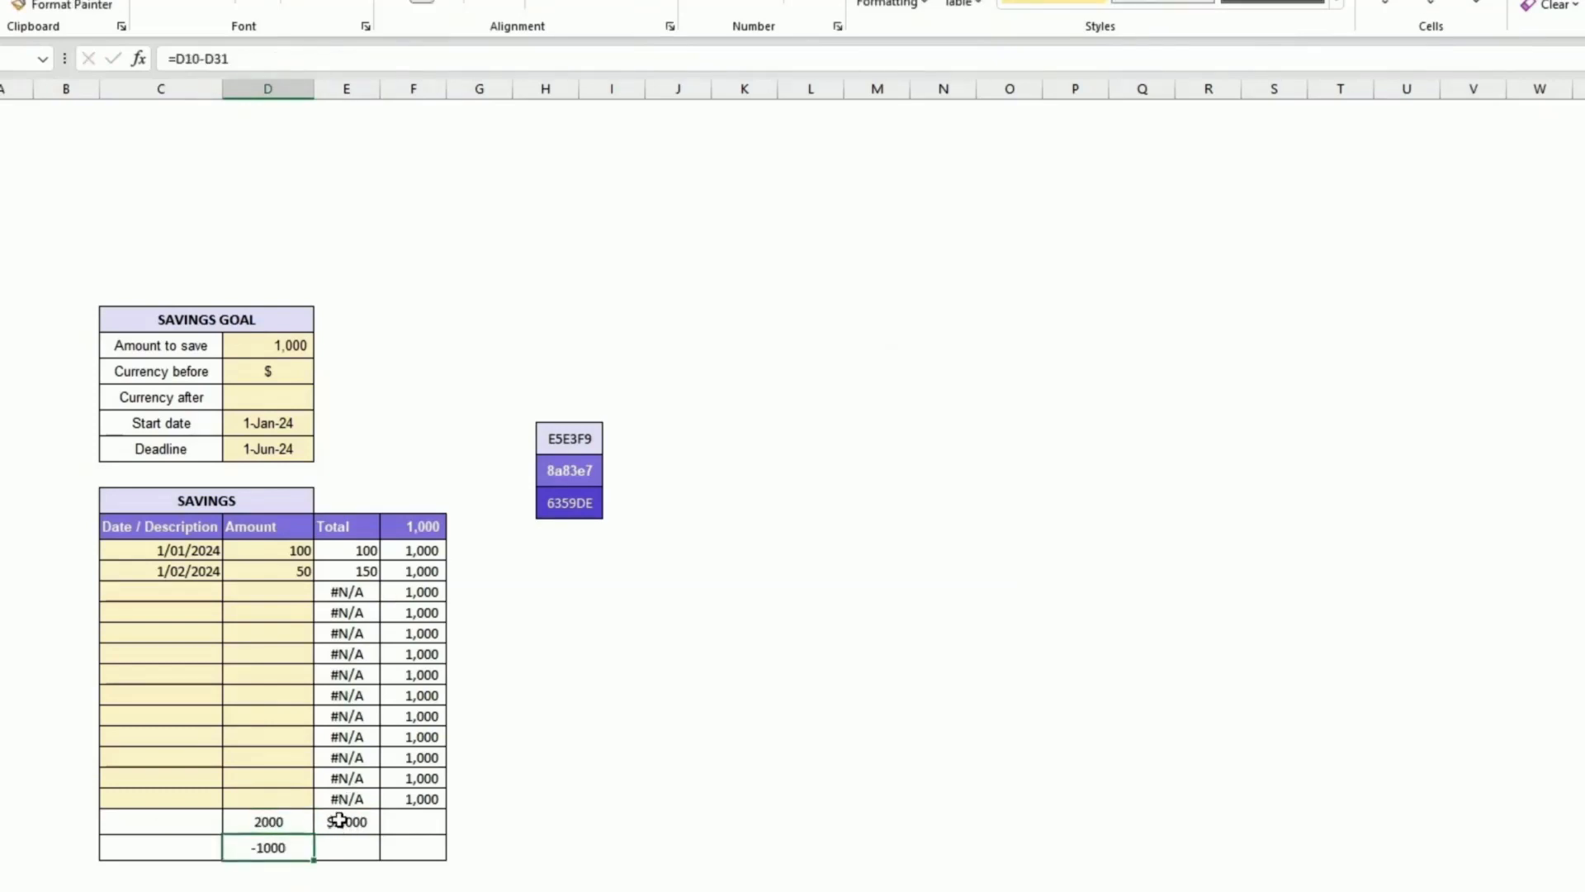
pyautogui.hotkey('ctrl', 'z')
# Step: Test the currency labels by clearing the currency before, entering AUD as currency after, then restoring $ and clearing AUD
pyautogui.click(354, 818)
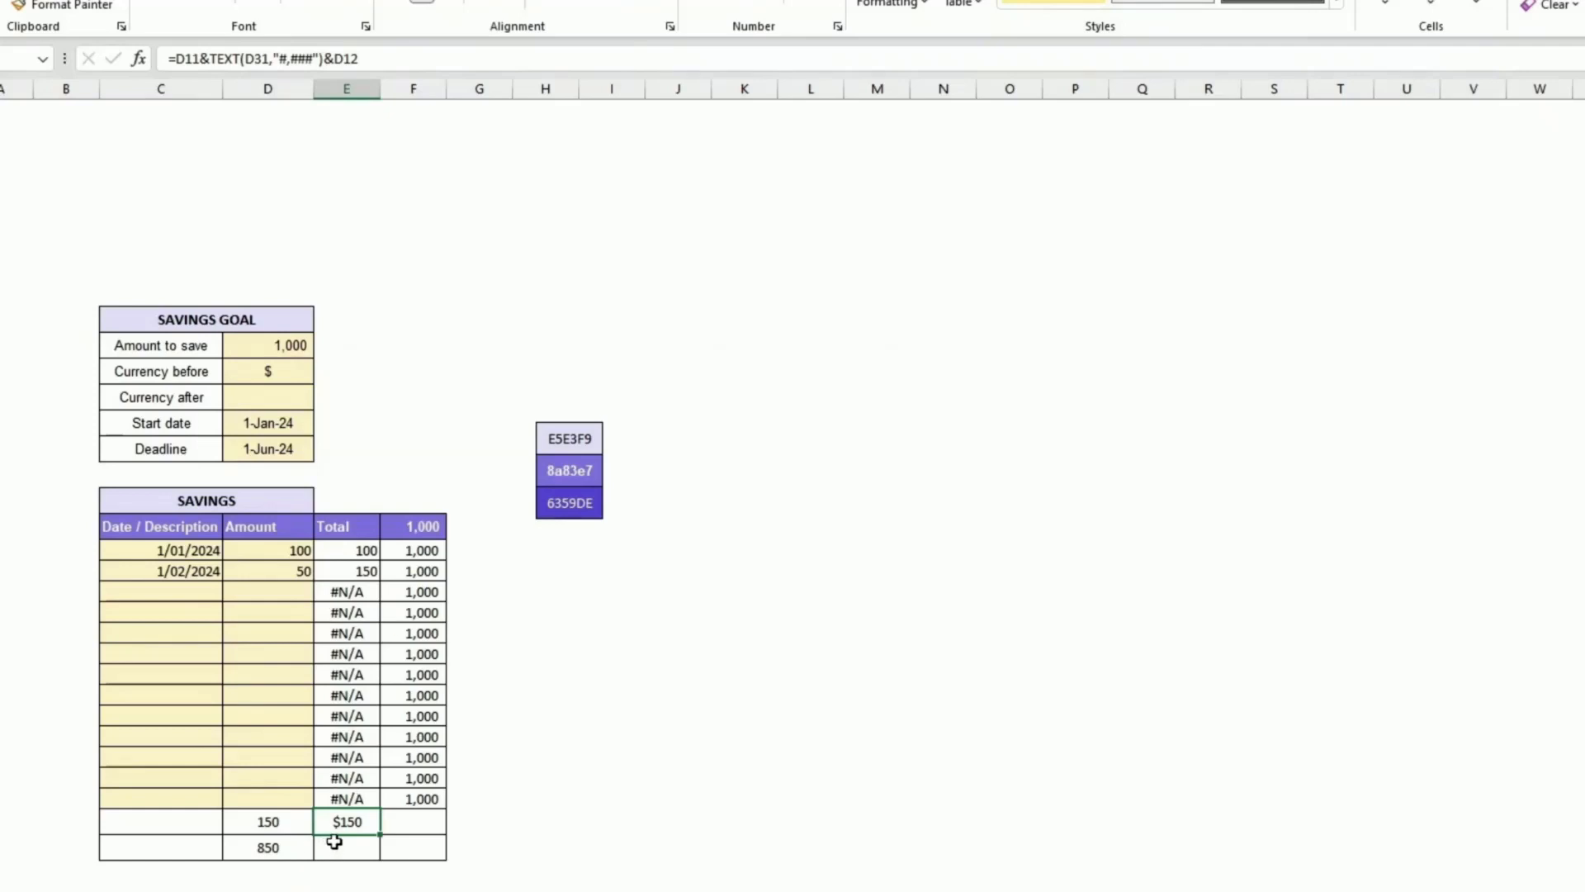
pyautogui.click(296, 373)
pyautogui.doubleClick(296, 373)
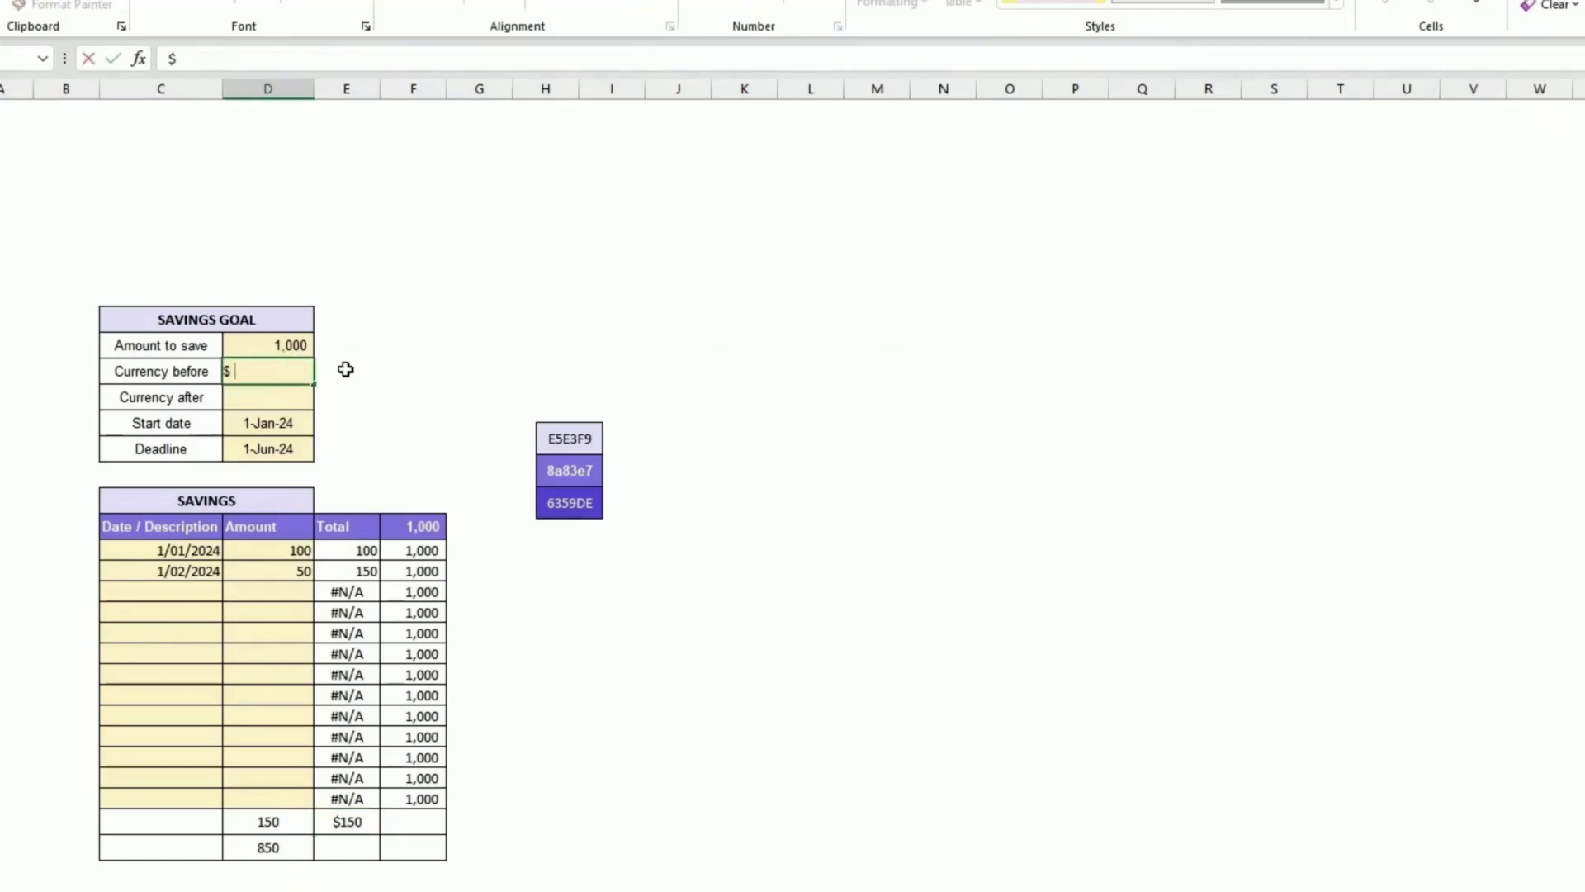
pyautogui.press('Return')
pyautogui.press('Up')
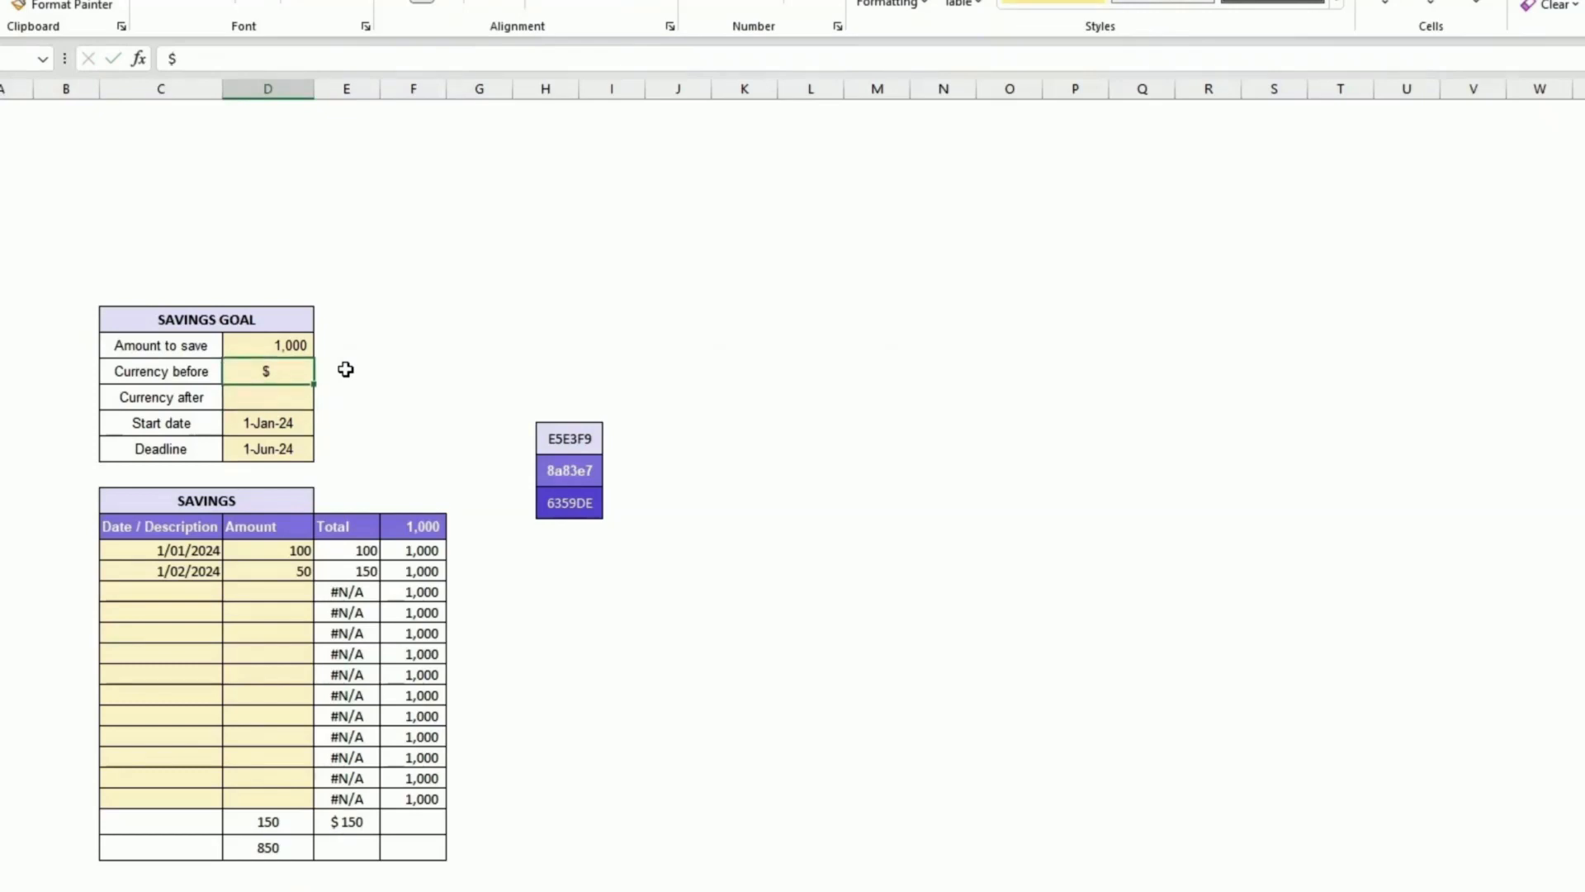
pyautogui.press('Delete')
pyautogui.press('Down')
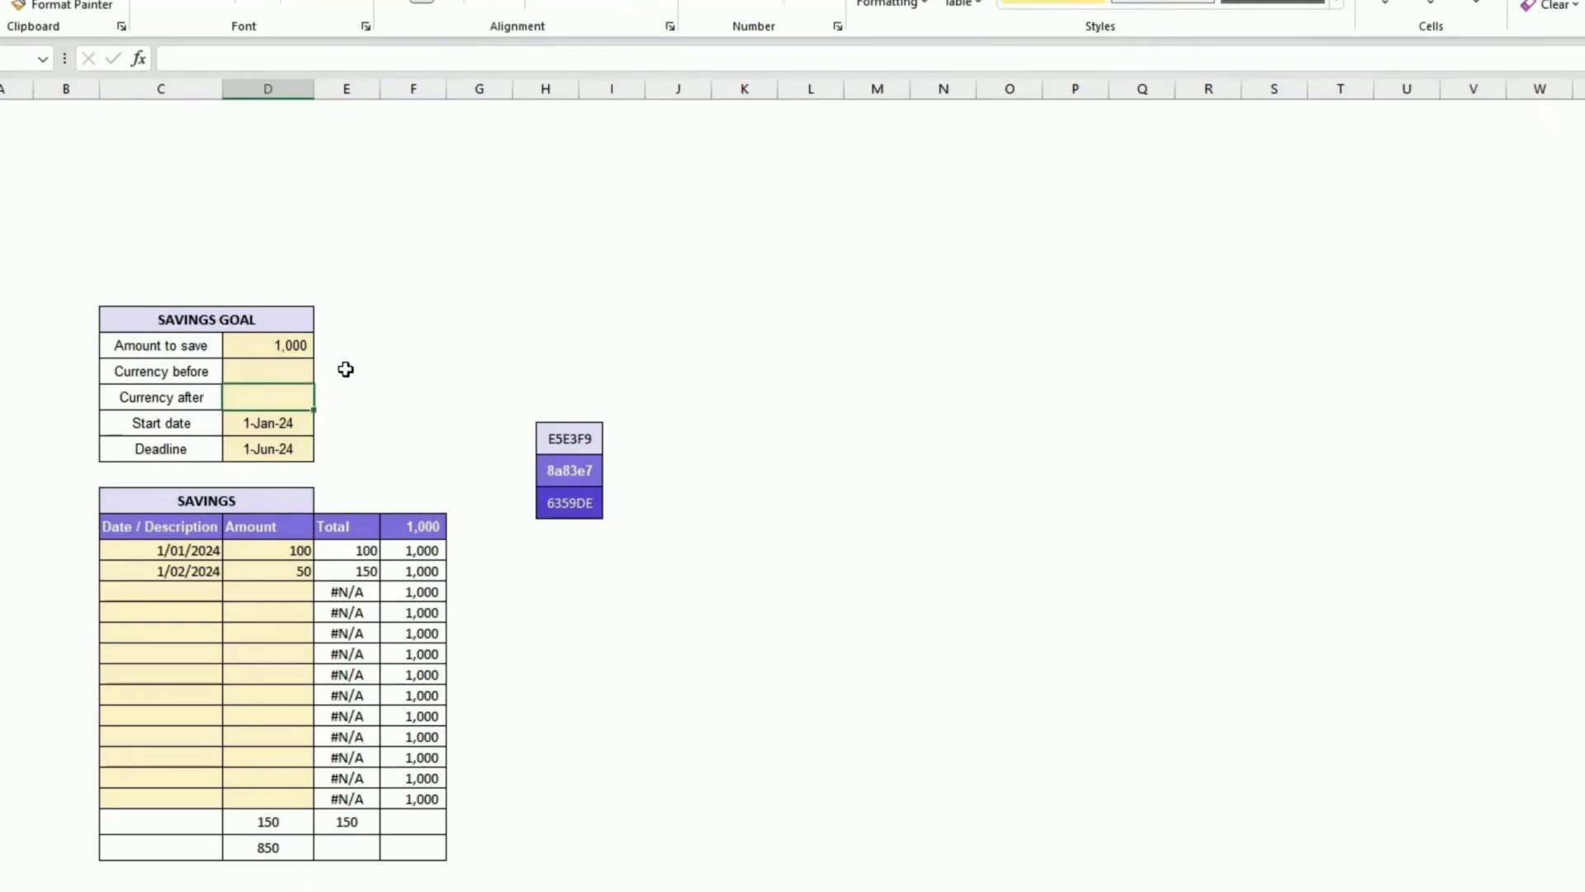
pyautogui.write('AUD')
pyautogui.press('Return')
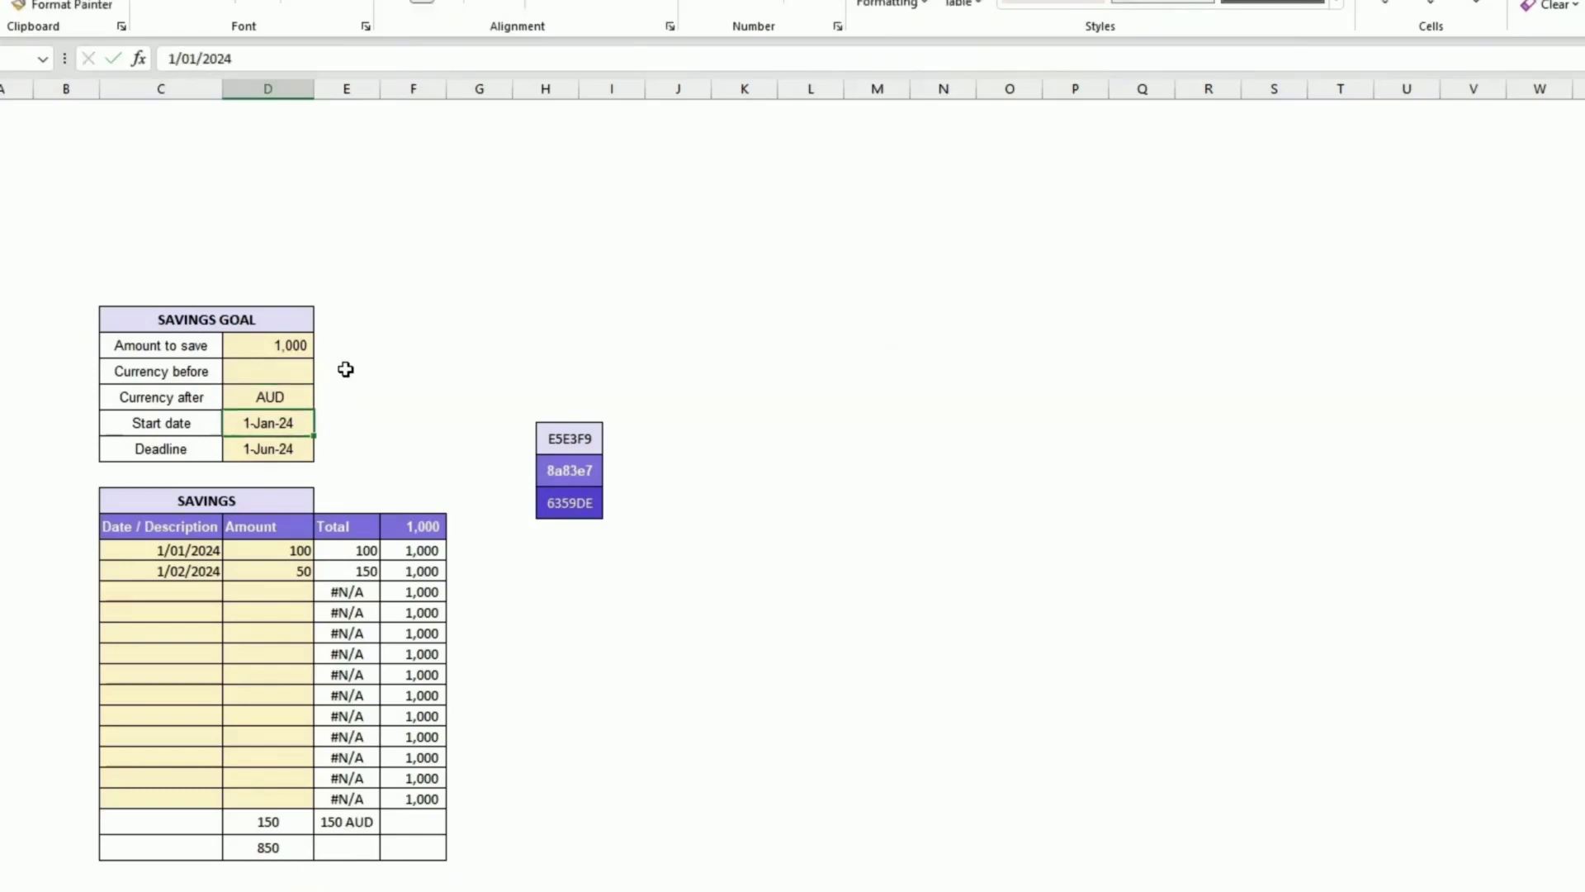
pyautogui.press('Up')
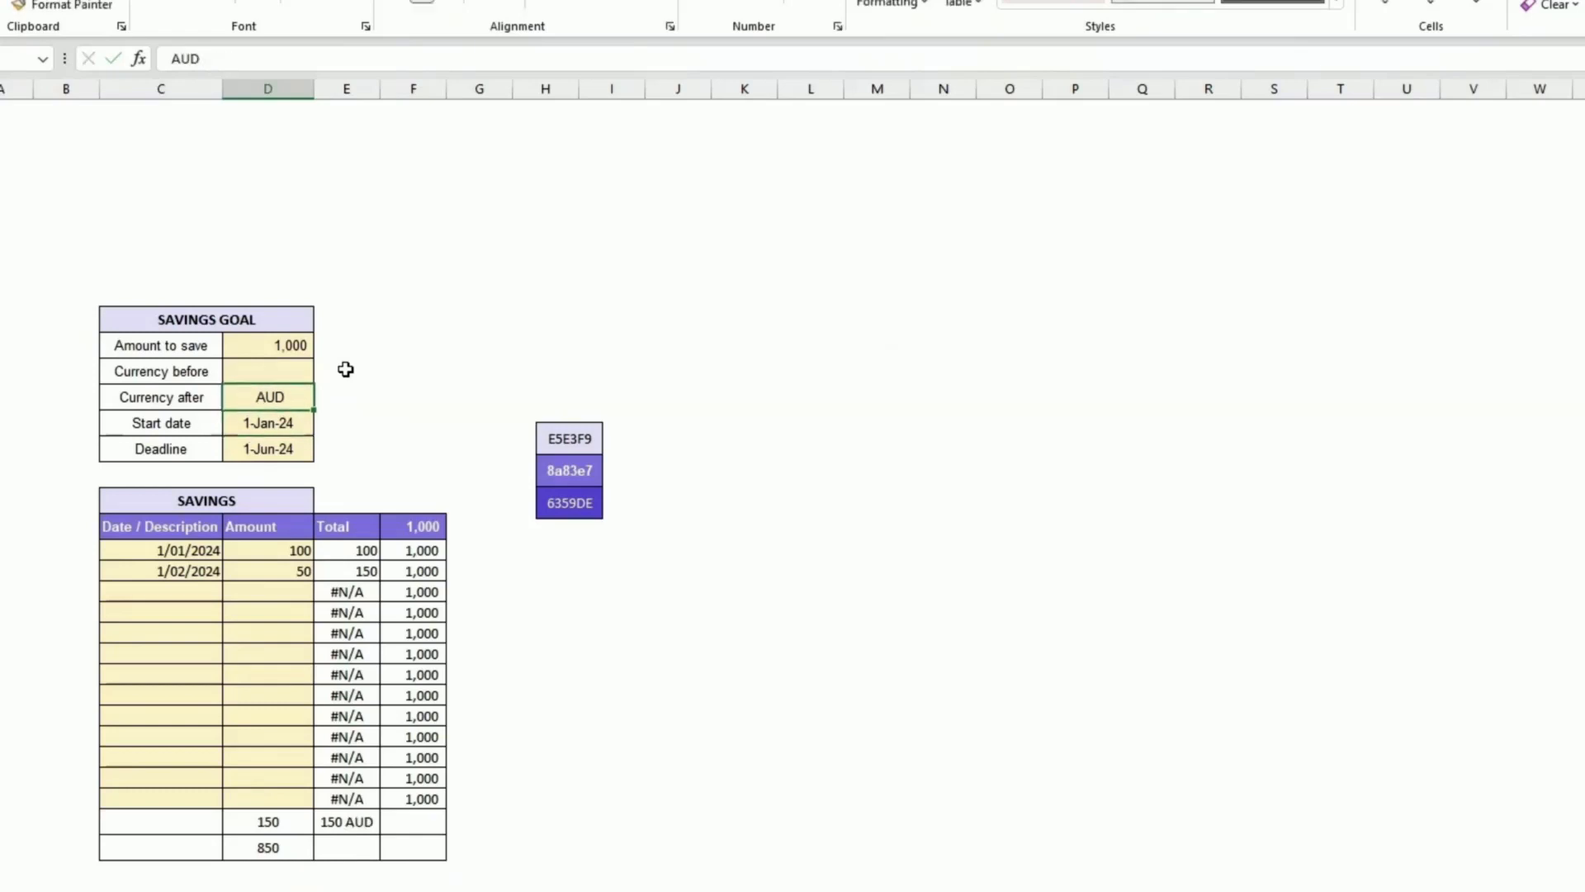
pyautogui.click(366, 823)
pyautogui.click(242, 368)
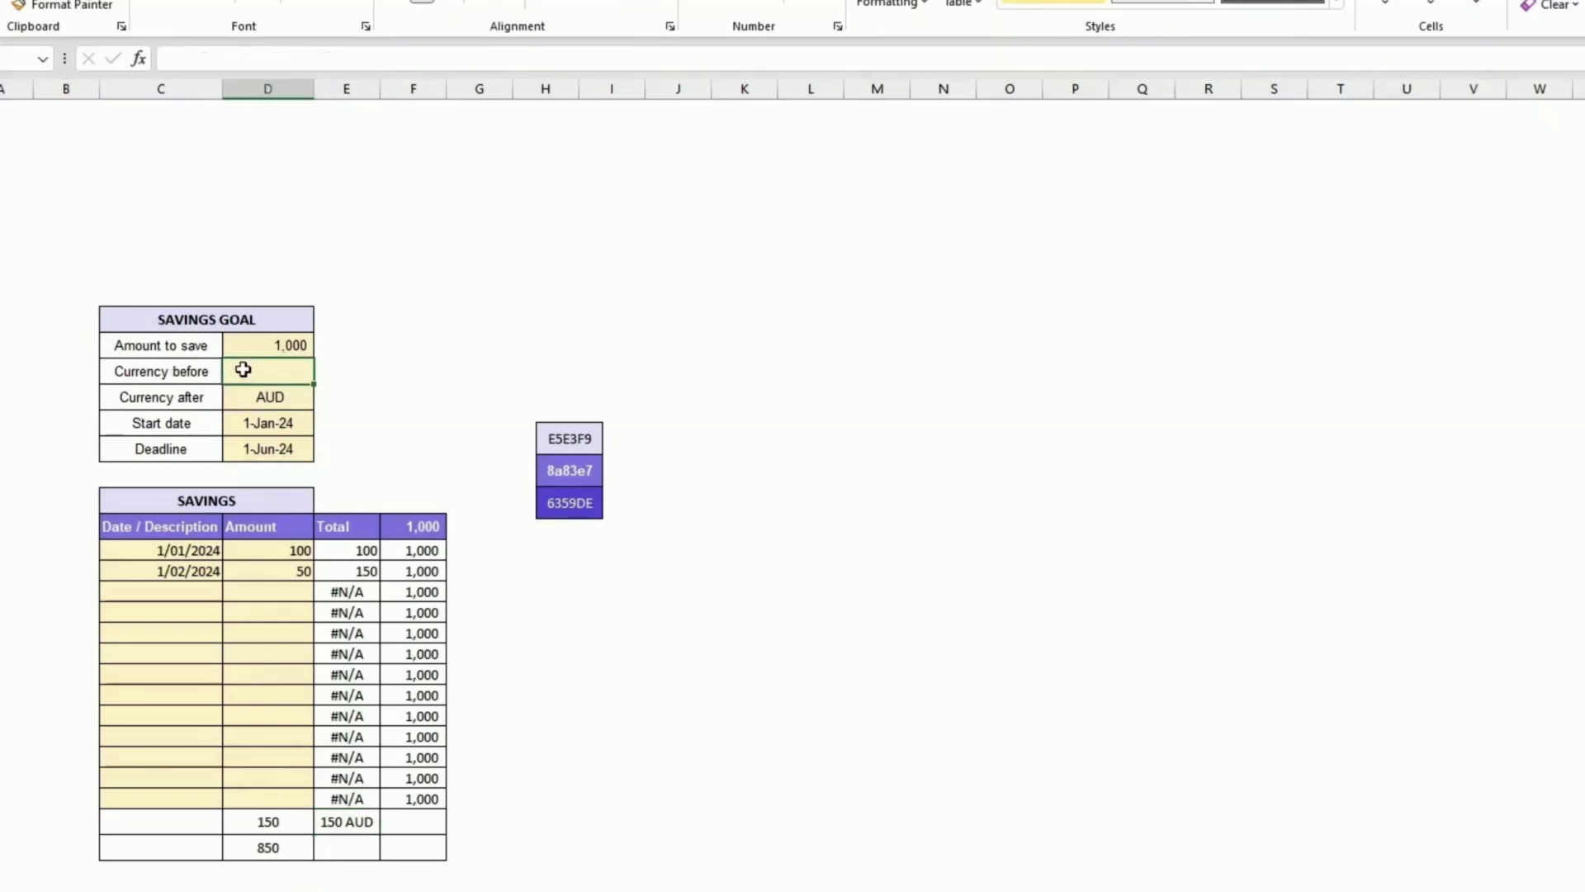
pyautogui.write('$')
pyautogui.press('Return')
pyautogui.press('Delete')
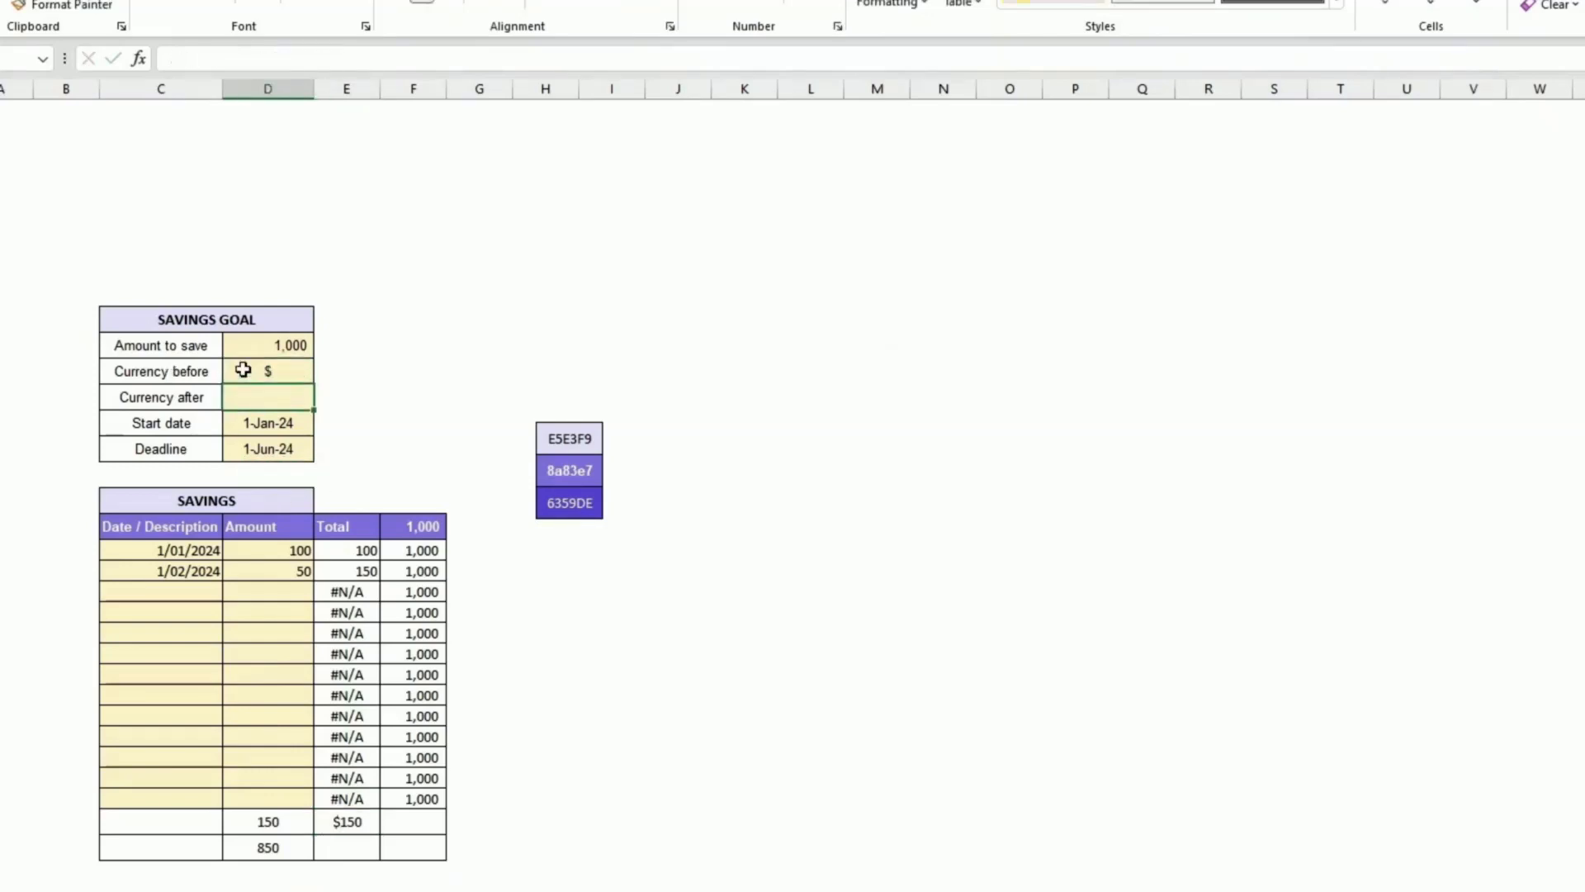
pyautogui.press('Return')
pyautogui.press('Down')
pyautogui.press('Down')
pyautogui.press('Down')
pyautogui.press('Down')
pyautogui.press('Down')
pyautogui.press('Down')
pyautogui.press('Down')
pyautogui.press('Down')
pyautogui.press('Down')
pyautogui.press('Down')
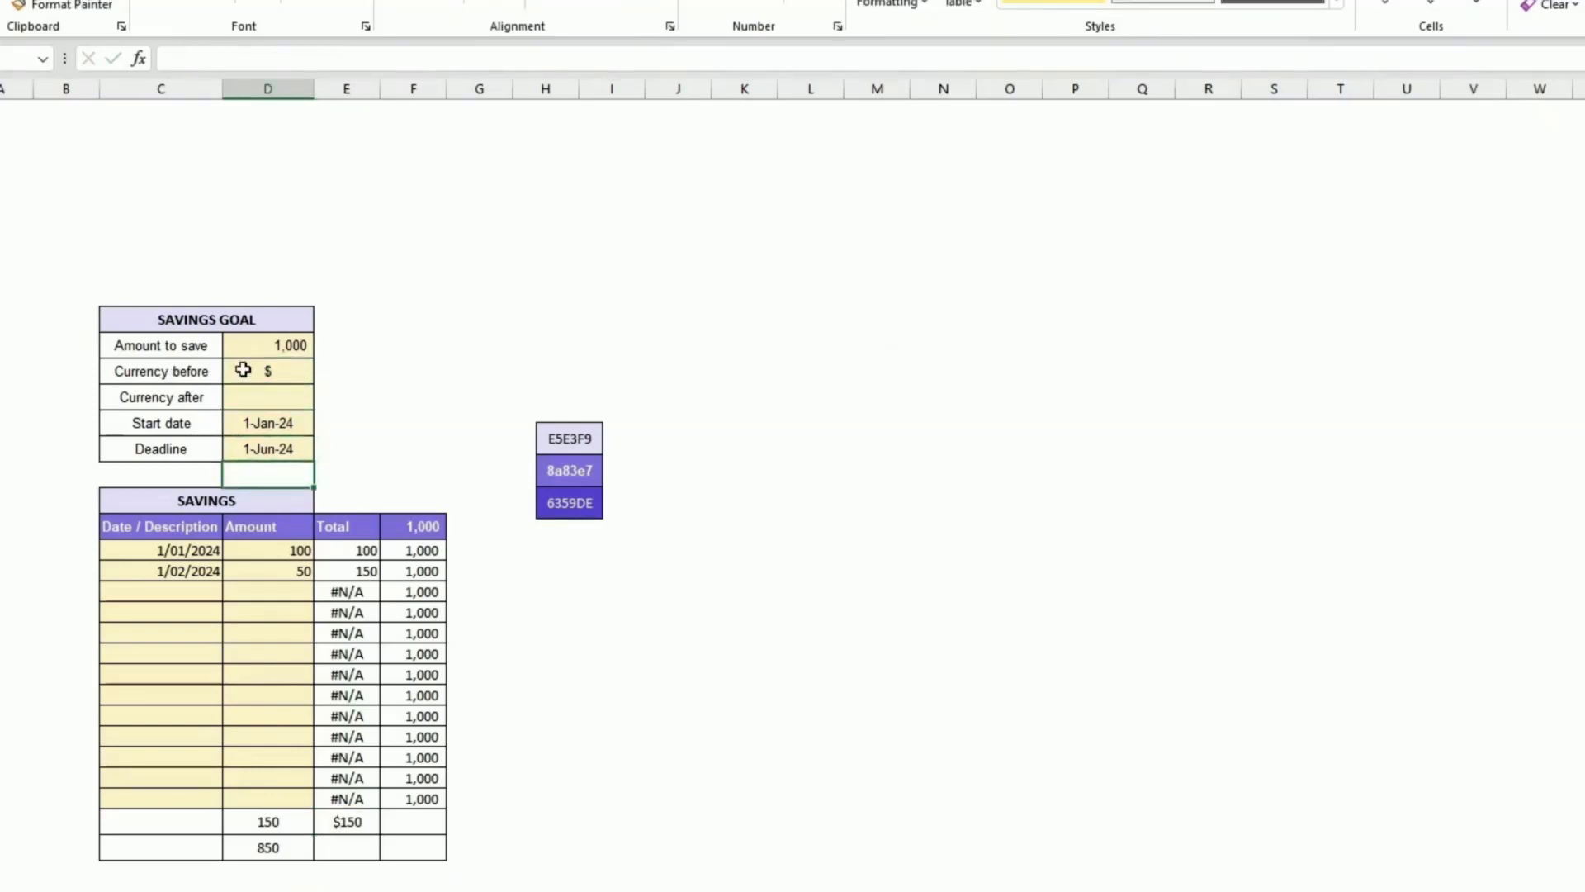
# Step: Make the currency before and currency after references absolute in the formatted saved total formula
pyautogui.click(340, 830)
pyautogui.click(192, 59)
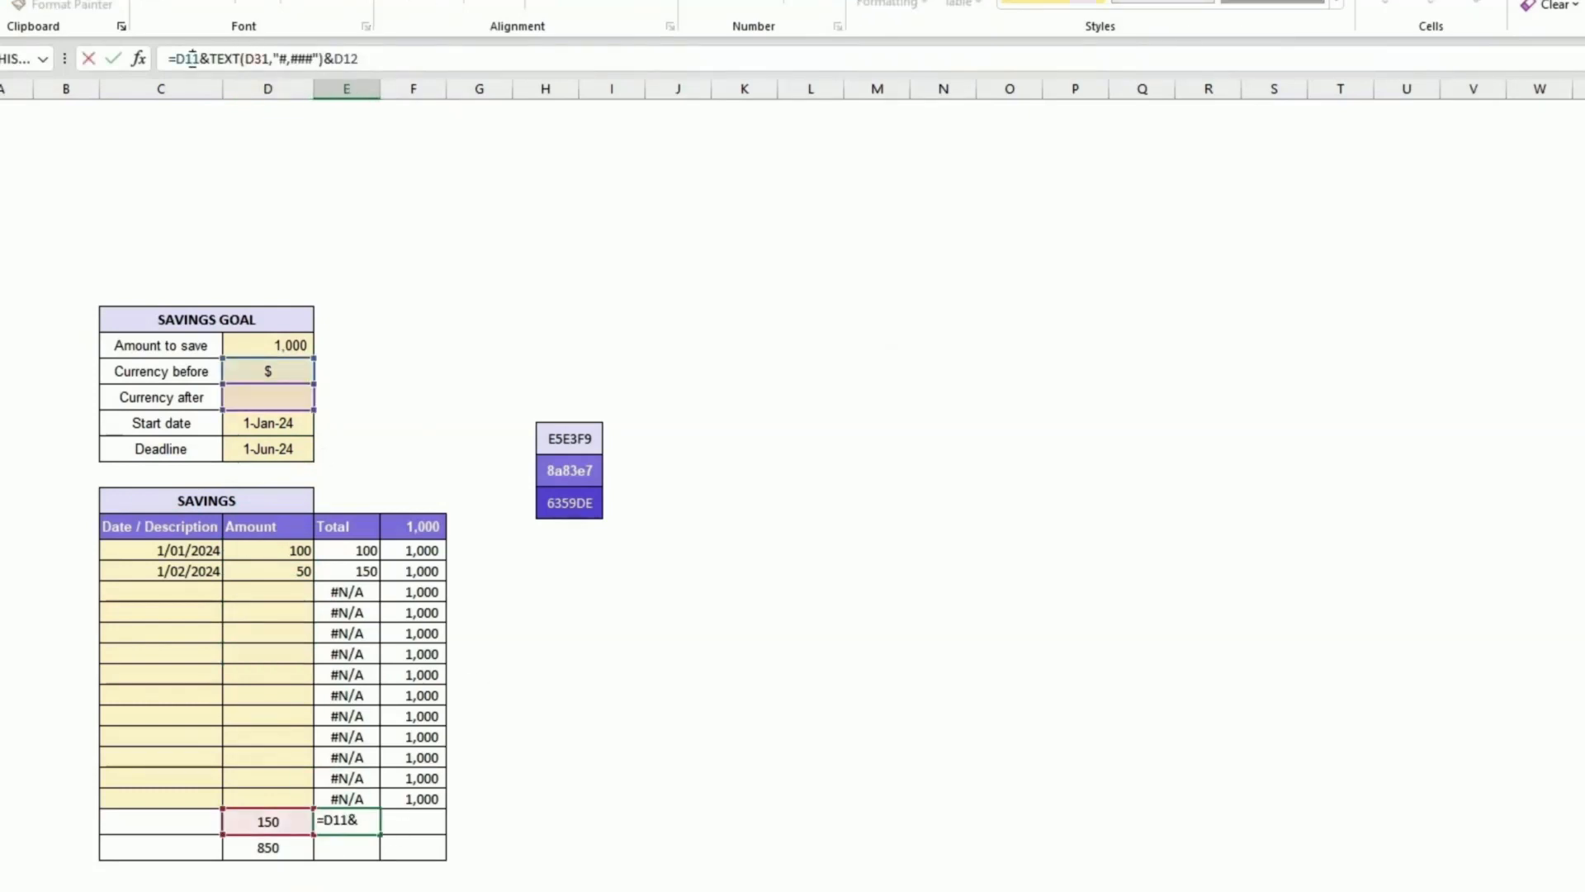
pyautogui.press('F4')
pyautogui.click(371, 58)
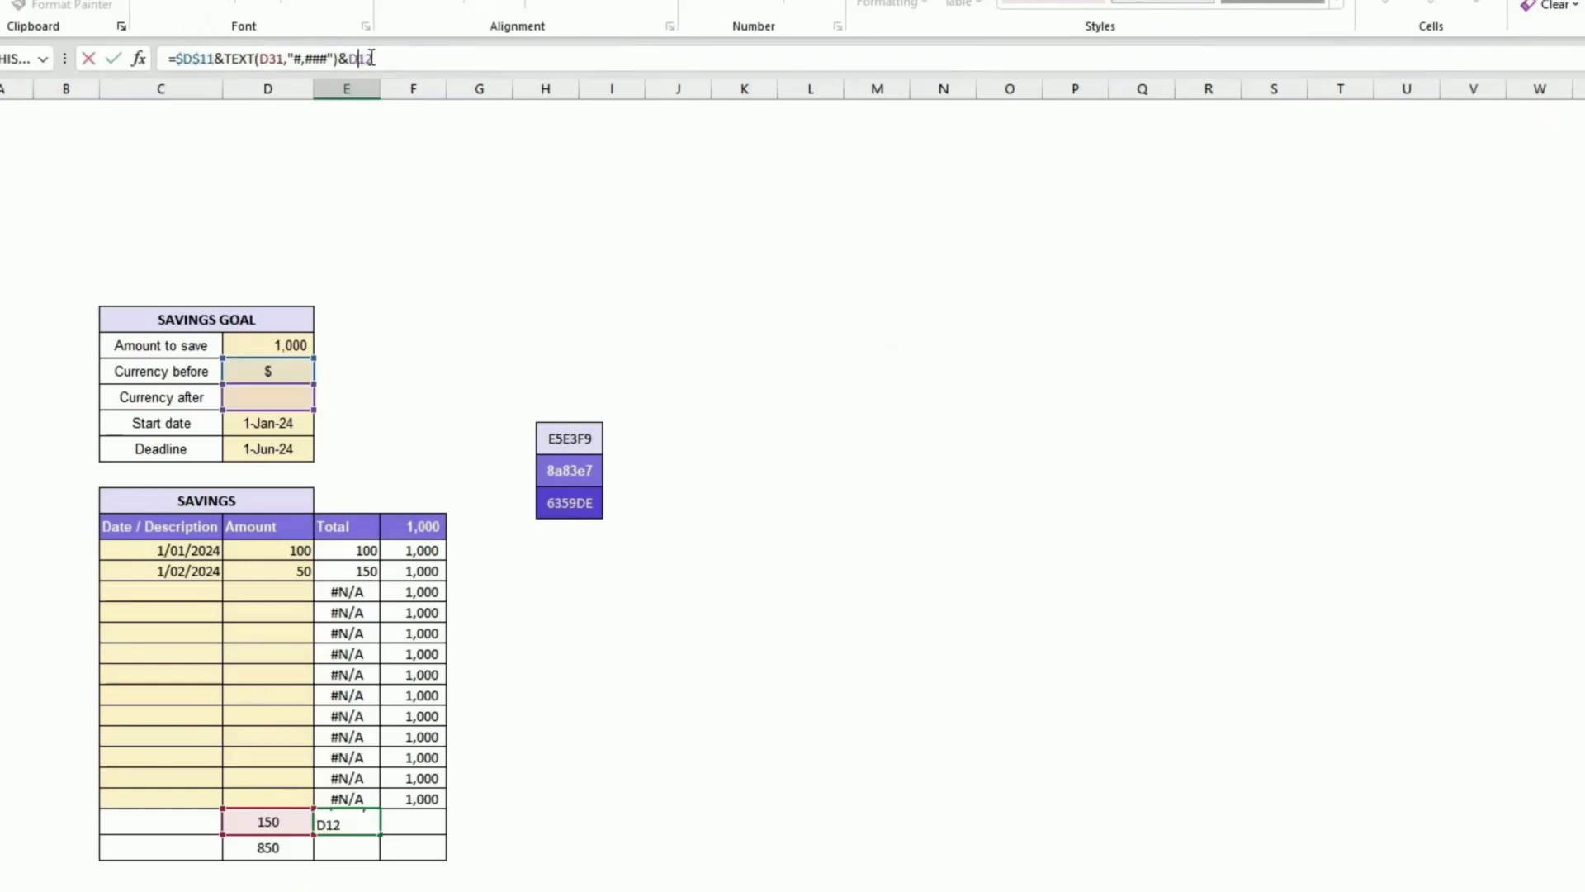
pyautogui.press('F4')
pyautogui.press('Return')
pyautogui.press('Up')
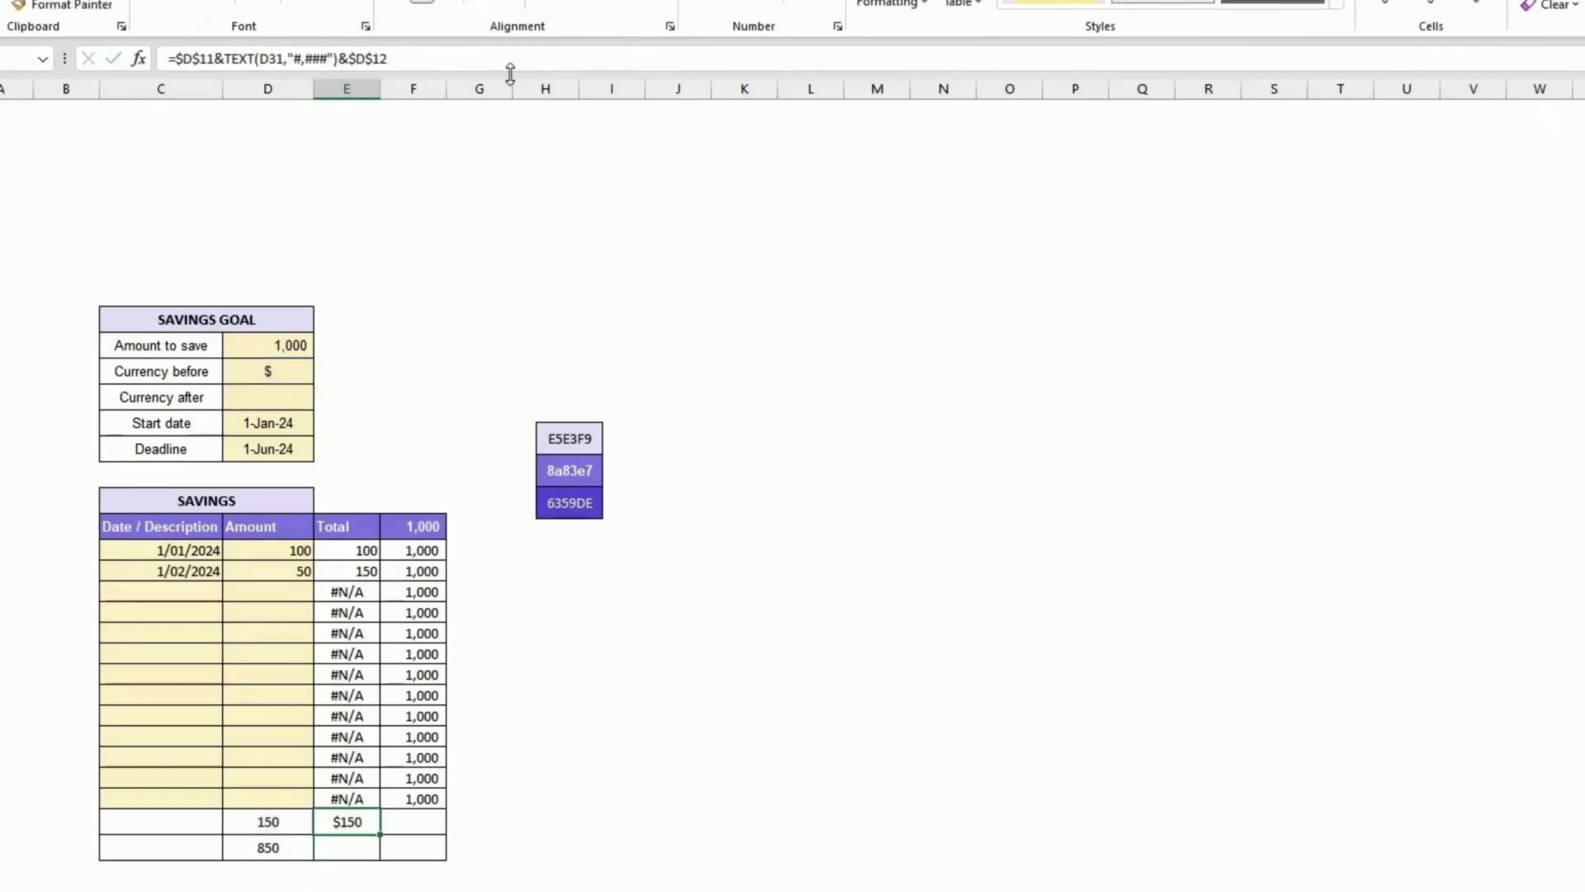
# Step: Copy the formatted total formula into the cell beside the remaining amount
pyautogui.hotkey('ctrl', 'c')
pyautogui.press('Down')
pyautogui.hotkey('ctrl', 'v')
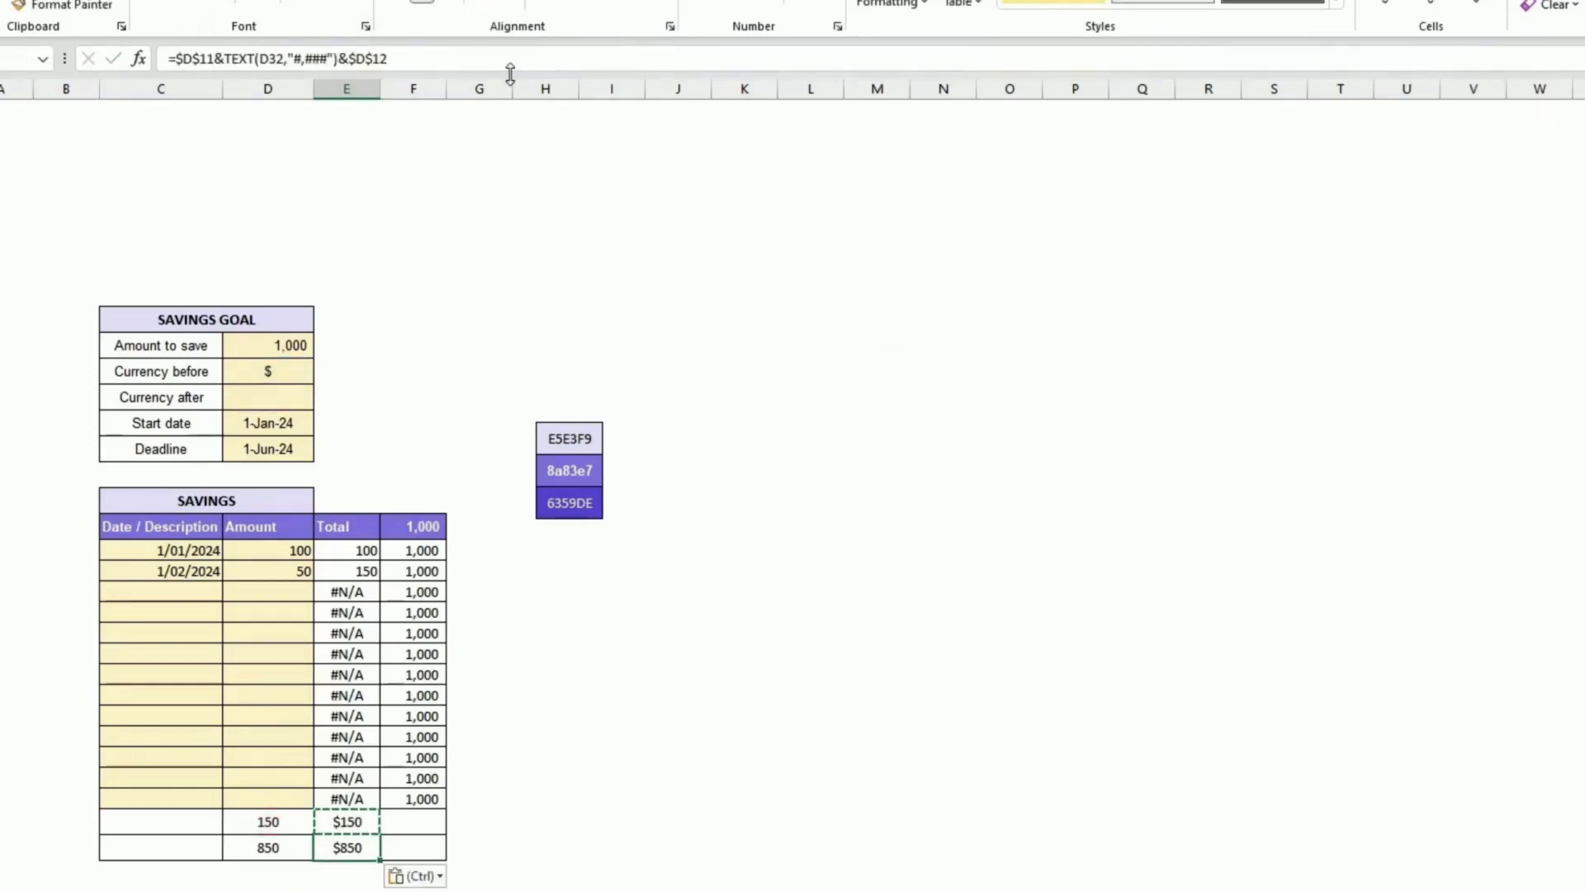
pyautogui.press('Down')
pyautogui.press('Up')
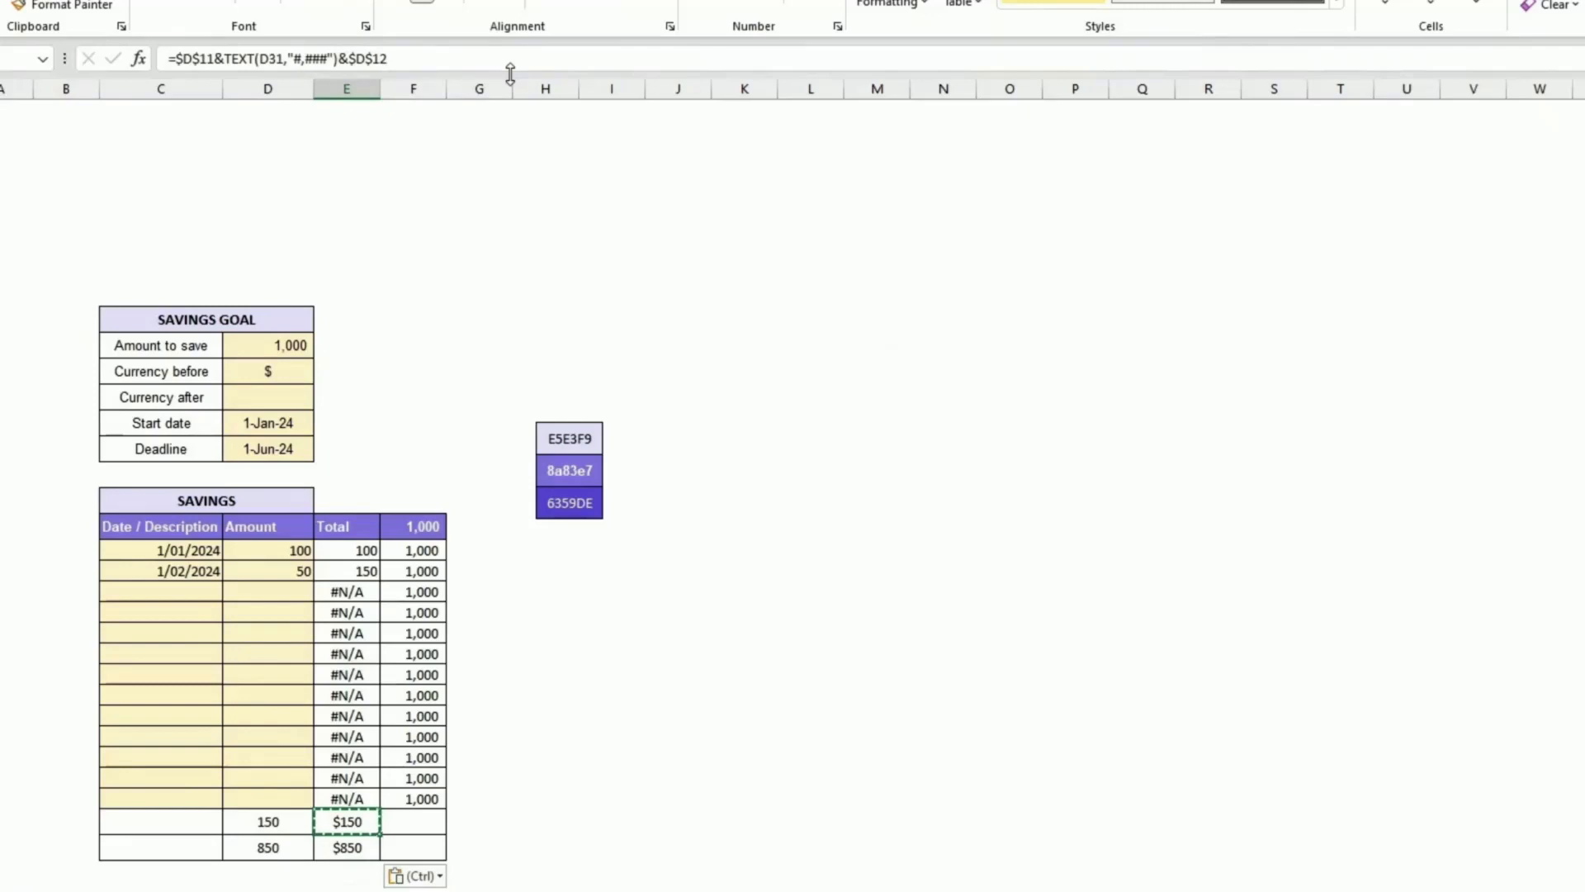
# Step: In the cell left of the saved total, enter a formula dividing the saved total by the amount to save
pyautogui.press('Up')
pyautogui.press('Left')
pyautogui.press('Left')
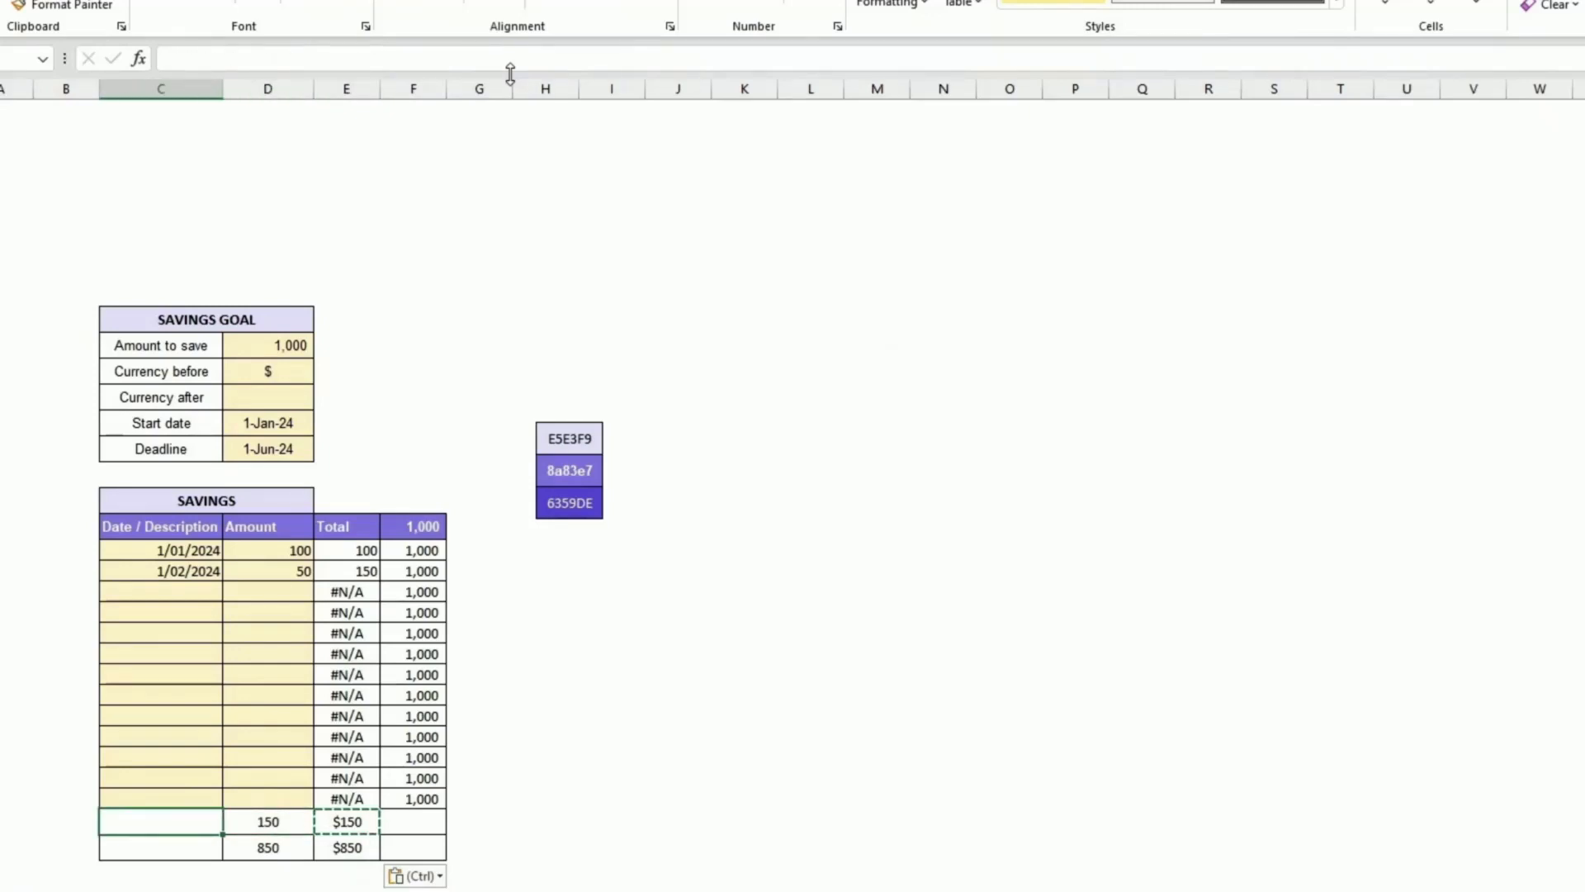
pyautogui.write('=')
pyautogui.press('Right')
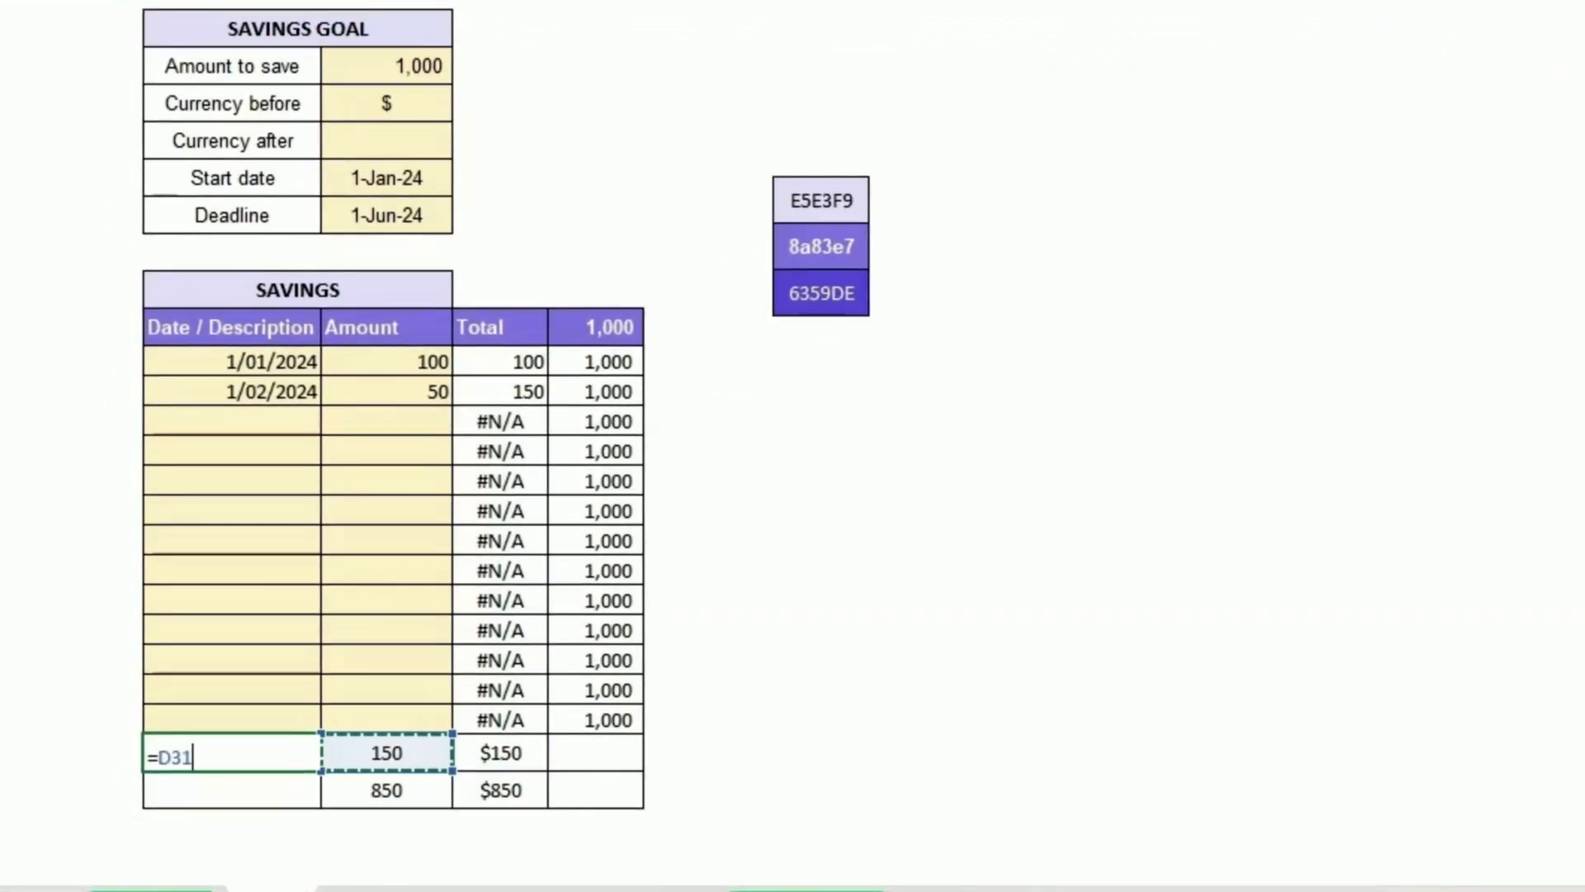
pyautogui.write('/')
pyautogui.press('Up')
pyautogui.press('Up')
pyautogui.press('Up')
pyautogui.press('Up')
pyautogui.press('Up')
pyautogui.press('Up')
pyautogui.press('Up')
pyautogui.press('Up')
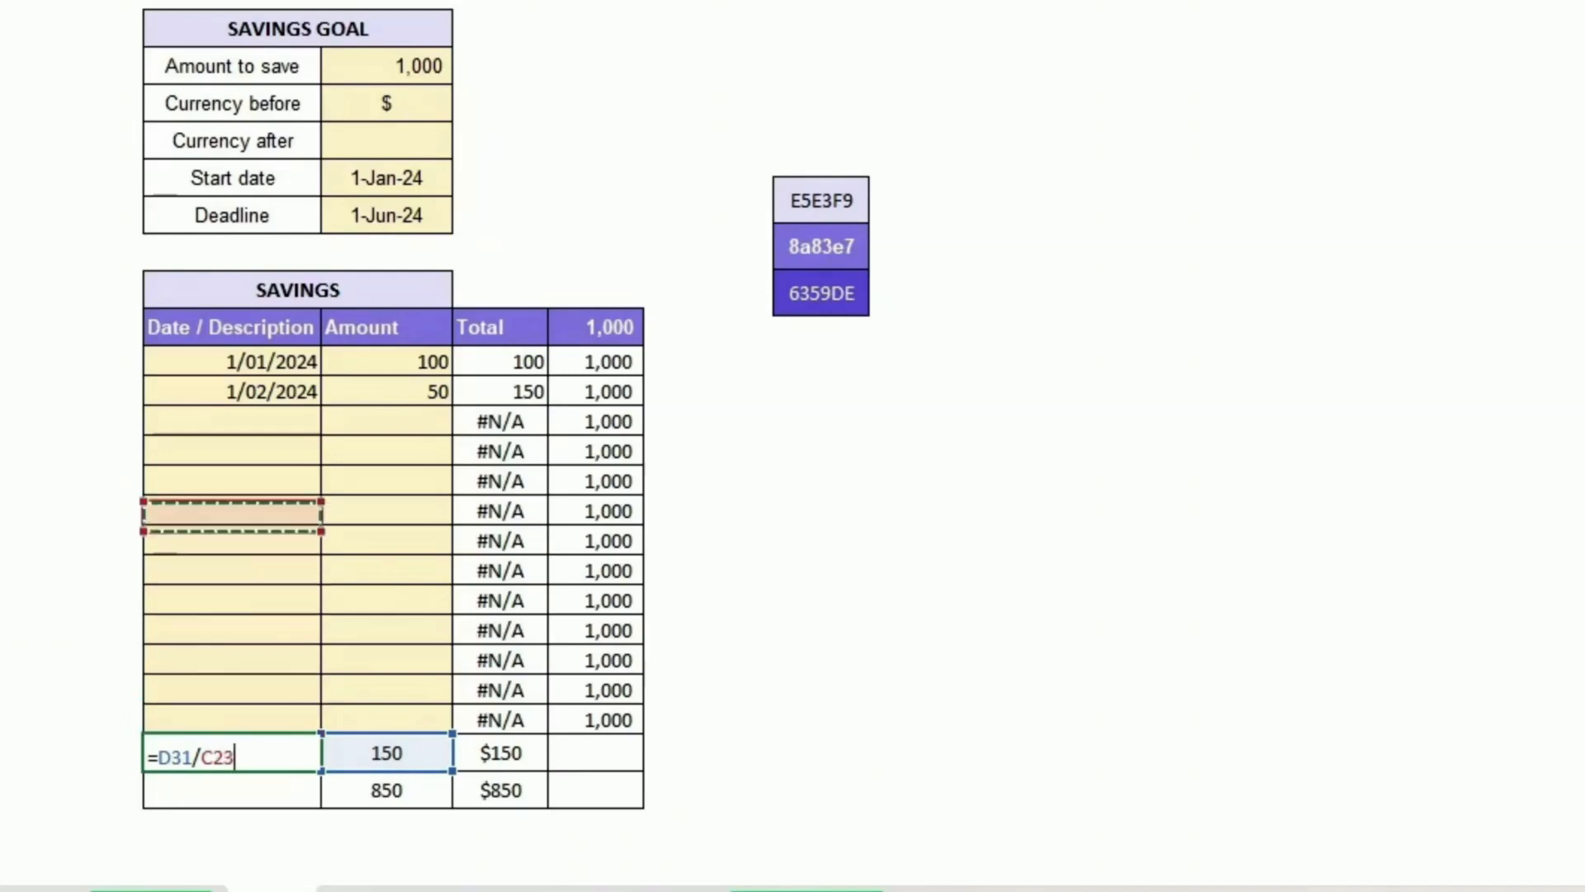
pyautogui.press('Up')
pyautogui.press('Up')
pyautogui.press('Up')
pyautogui.press('Up')
pyautogui.press('Up')
pyautogui.press('Up')
pyautogui.press('Up')
pyautogui.press('Up')
pyautogui.press('Up')
pyautogui.press('Up')
pyautogui.press('Up')
pyautogui.press('Up')
pyautogui.press('Up')
pyautogui.press('Up')
pyautogui.press('Up')
pyautogui.press('Down')
pyautogui.press('Down')
pyautogui.press('Right')
pyautogui.press('Return')
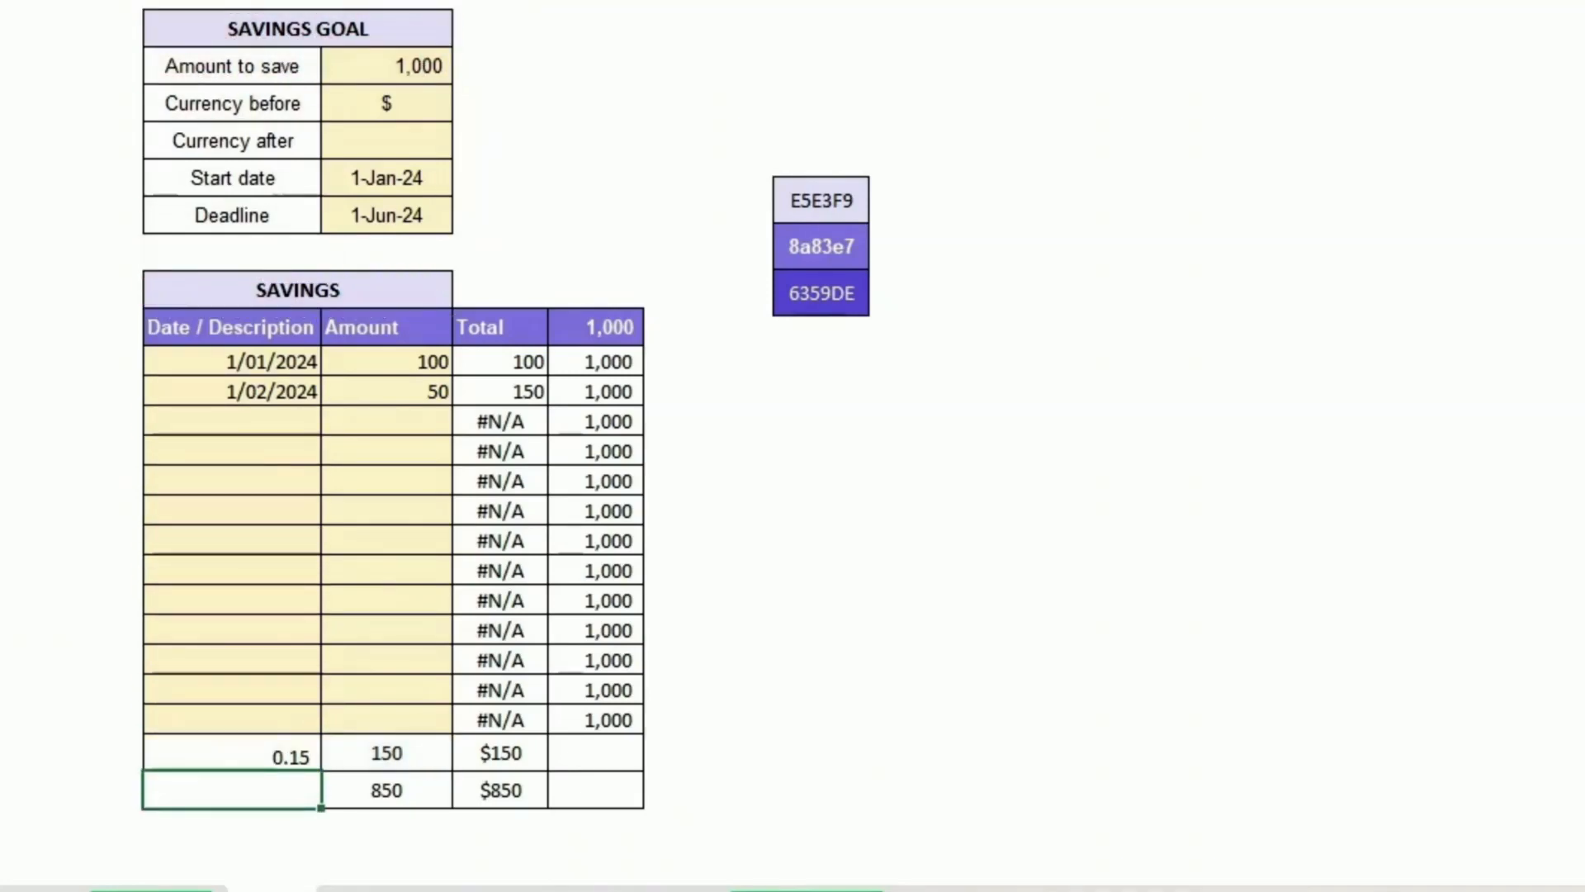
# Step: In the cell left of the remaining amount, enter a formula dividing the remaining amount by the amount to save
pyautogui.write('=')
pyautogui.press('Right')
pyautogui.write('/')
pyautogui.press('Up')
pyautogui.press('Up')
pyautogui.press('Up')
pyautogui.press('Up')
pyautogui.press('Up')
pyautogui.press('Up')
pyautogui.press('Up')
pyautogui.press('Up')
pyautogui.press('Up')
pyautogui.press('Up')
pyautogui.press('Up')
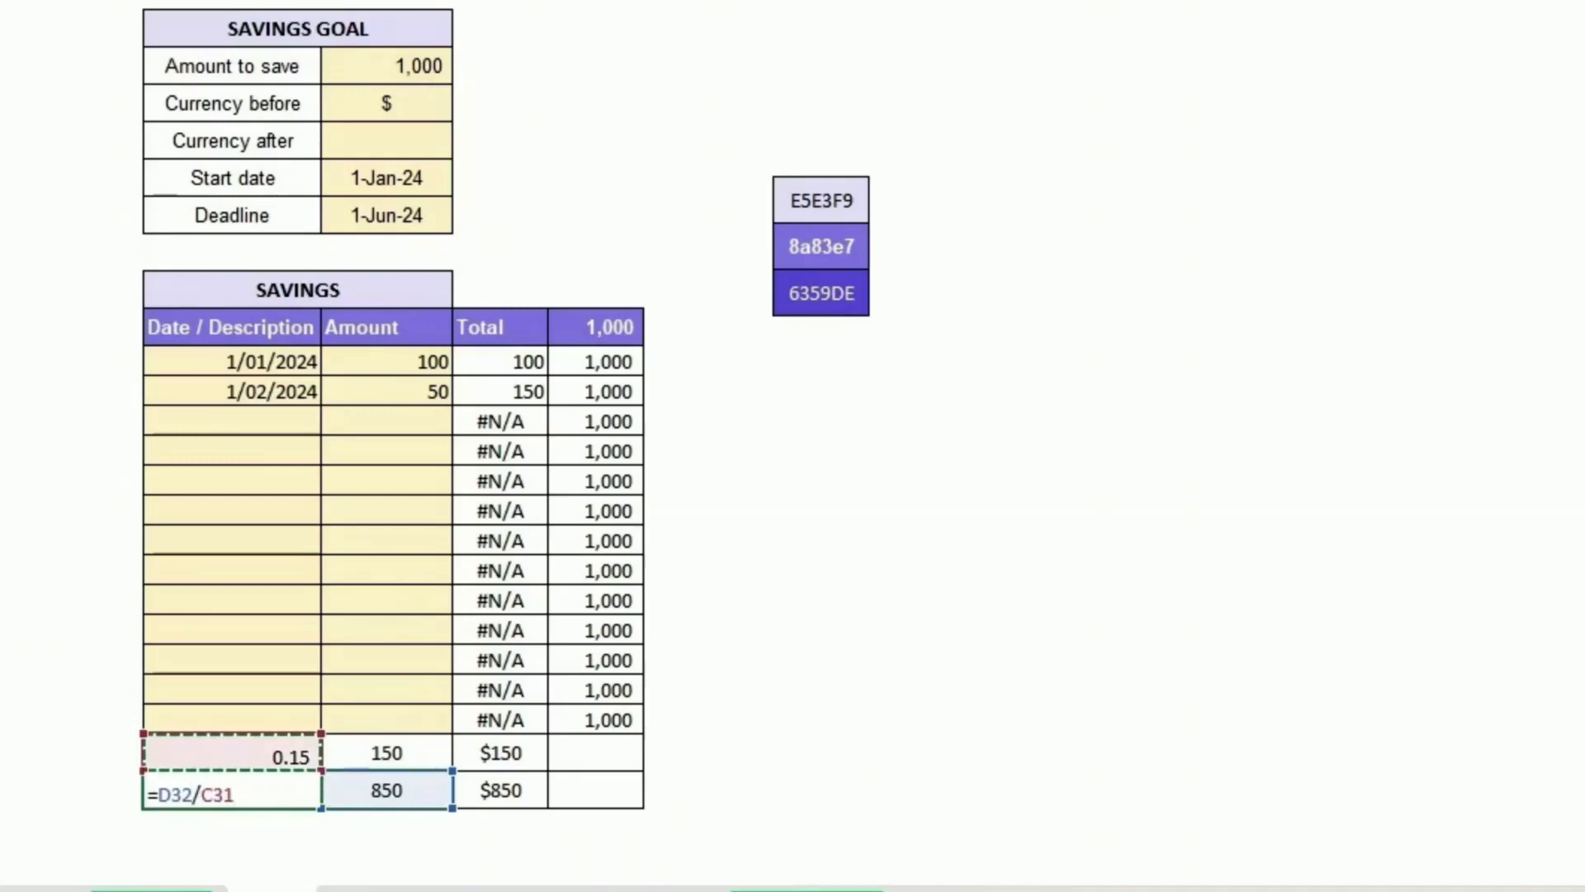
pyautogui.press('Up')
pyautogui.press('Up')
pyautogui.press('Up')
pyautogui.press('Up')
pyautogui.press('Up')
pyautogui.press('Up')
pyautogui.press('Up')
pyautogui.press('Up')
pyautogui.press('Up')
pyautogui.press('Up')
pyautogui.press('Up')
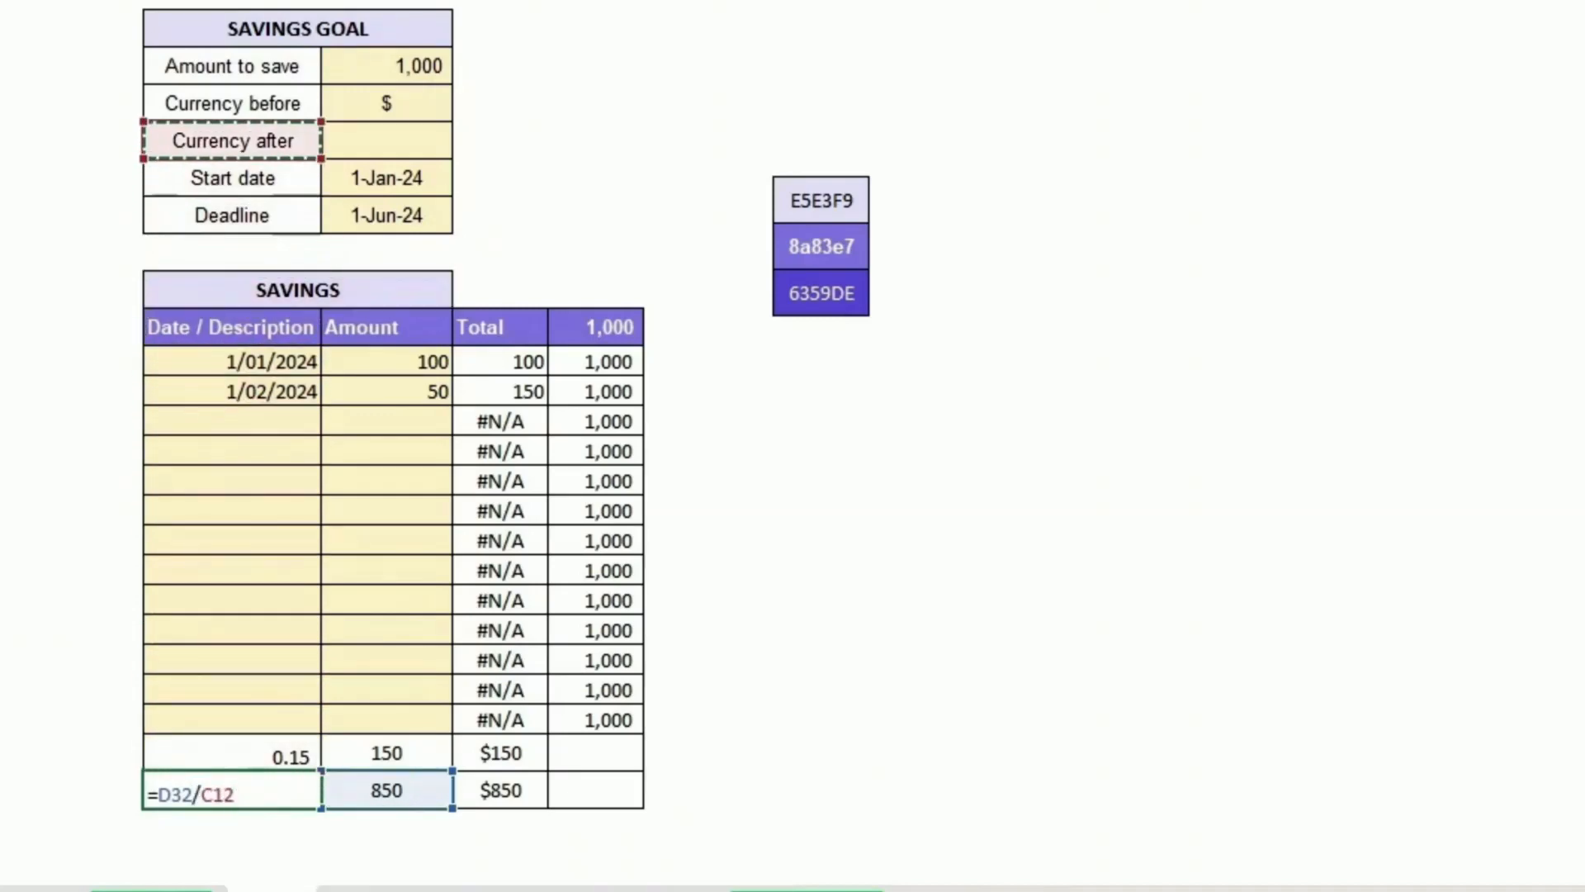
pyautogui.press('Return')
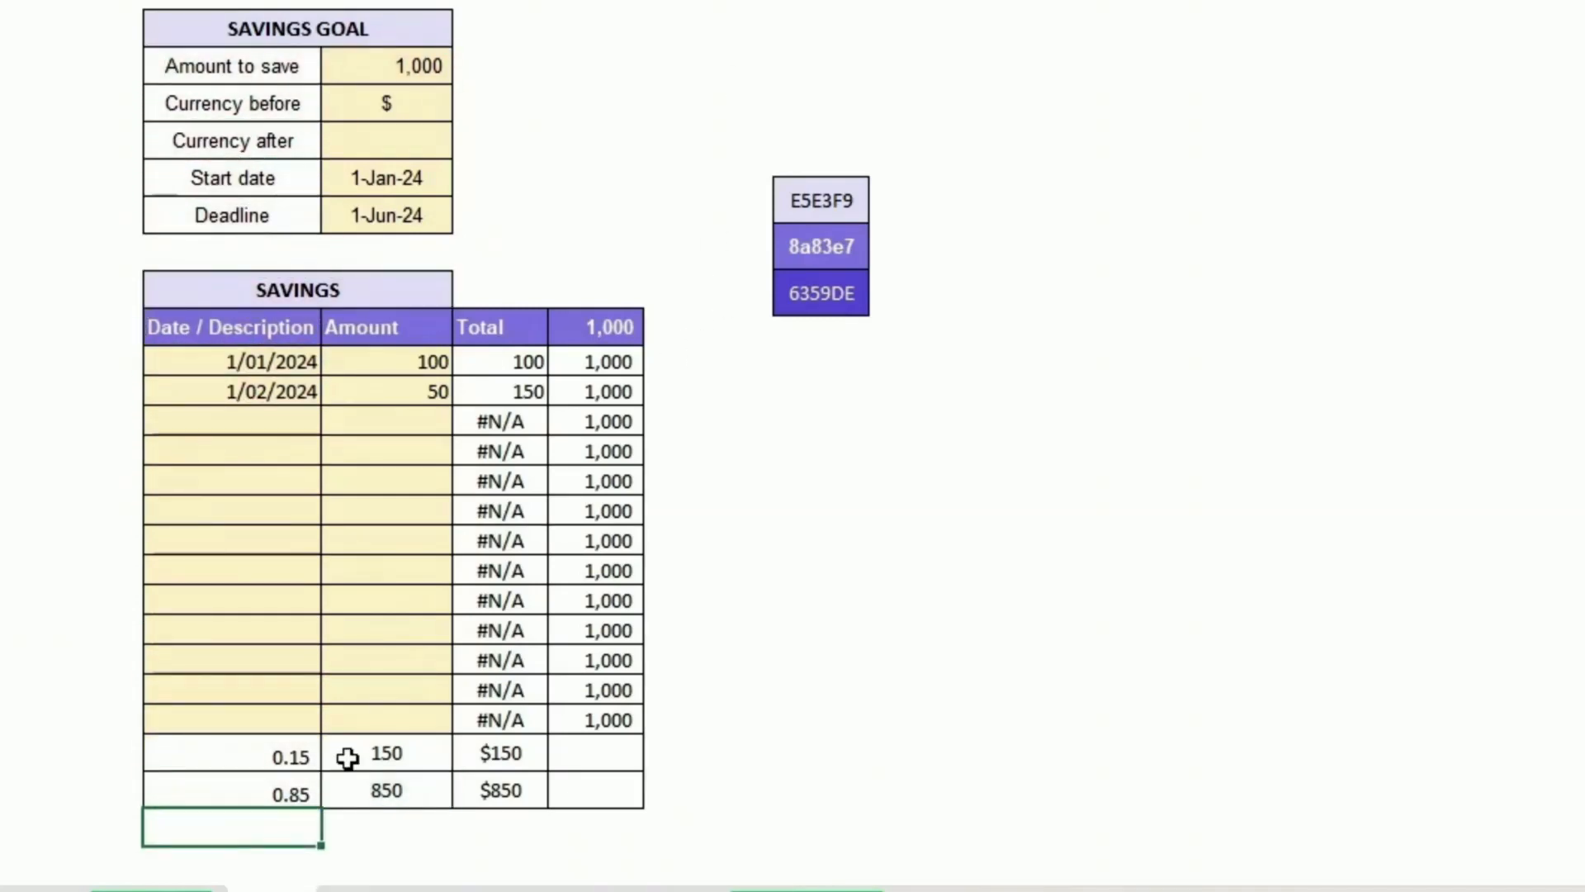
# Step: Format the two ratio cells as percentages and centre them
pyautogui.click(287, 751)
pyautogui.moveTo(287, 751); pyautogui.dragTo(290, 784)
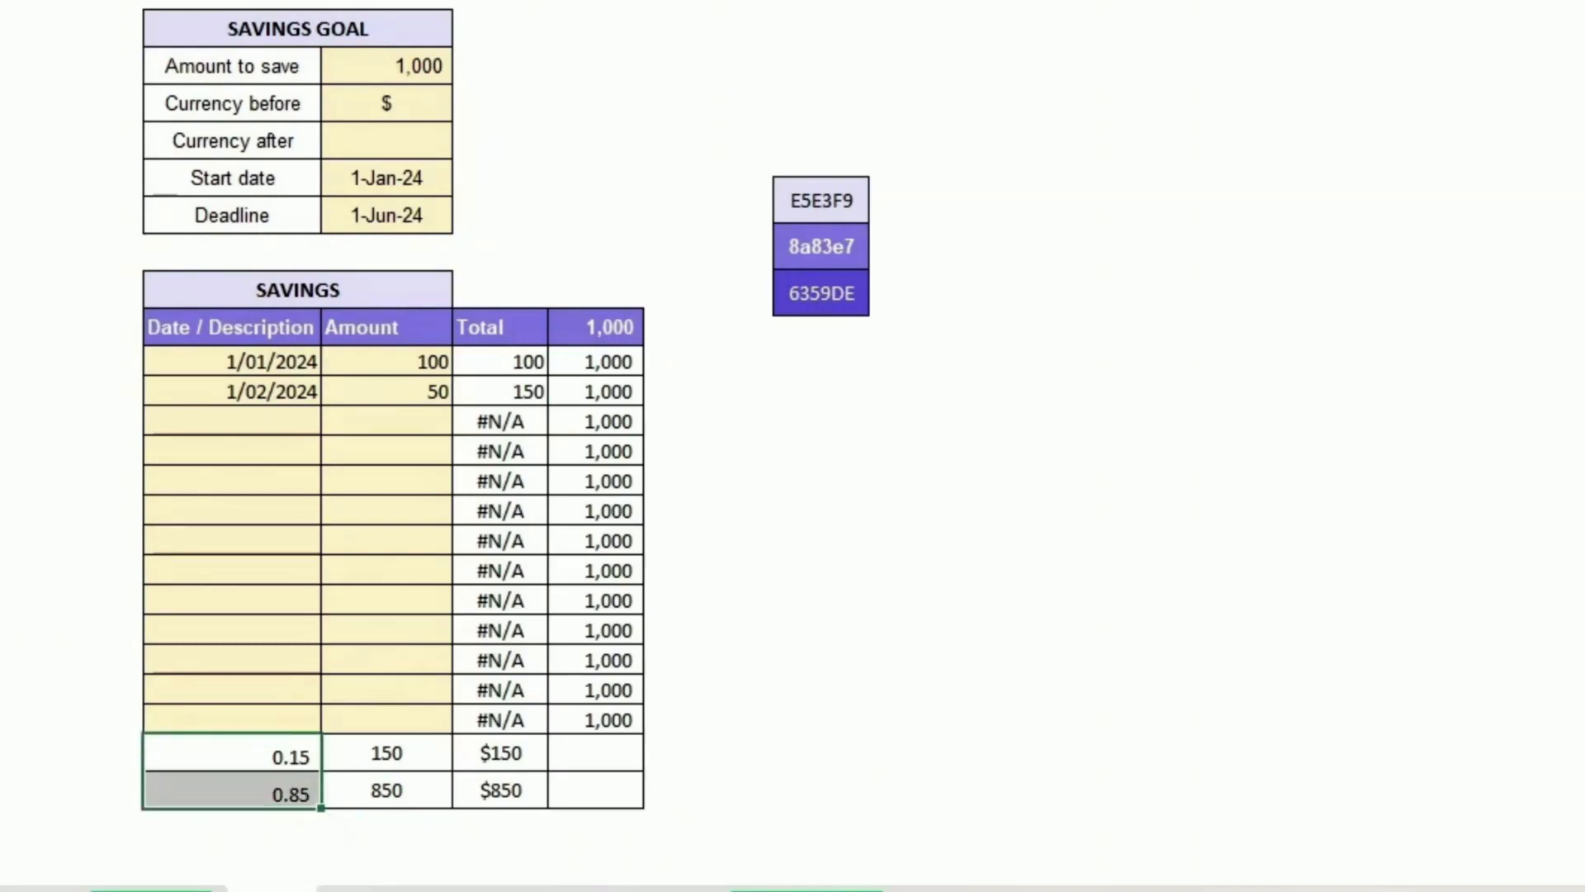
pyautogui.hotkey('alt', 'h')
pyautogui.press('a')
pyautogui.press('m')
pyautogui.hotkey('ctrl', 'shift', '5')
pyautogui.click(784, 748)
pyautogui.scroll(-2, 737, 646)
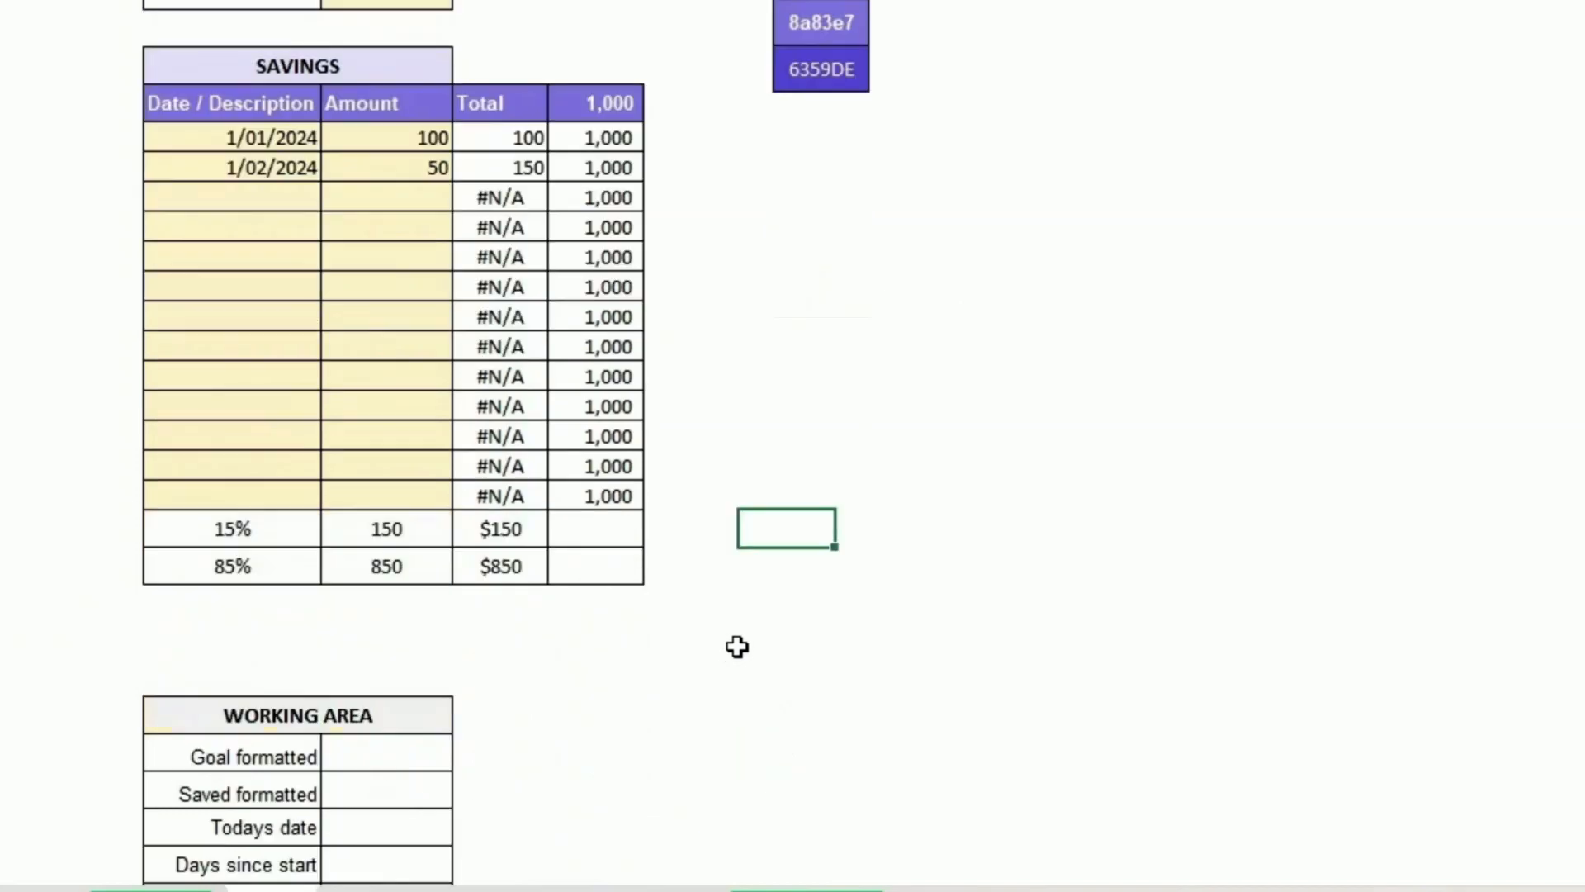
pyautogui.scroll(-3, 737, 647)
pyautogui.click(275, 384)
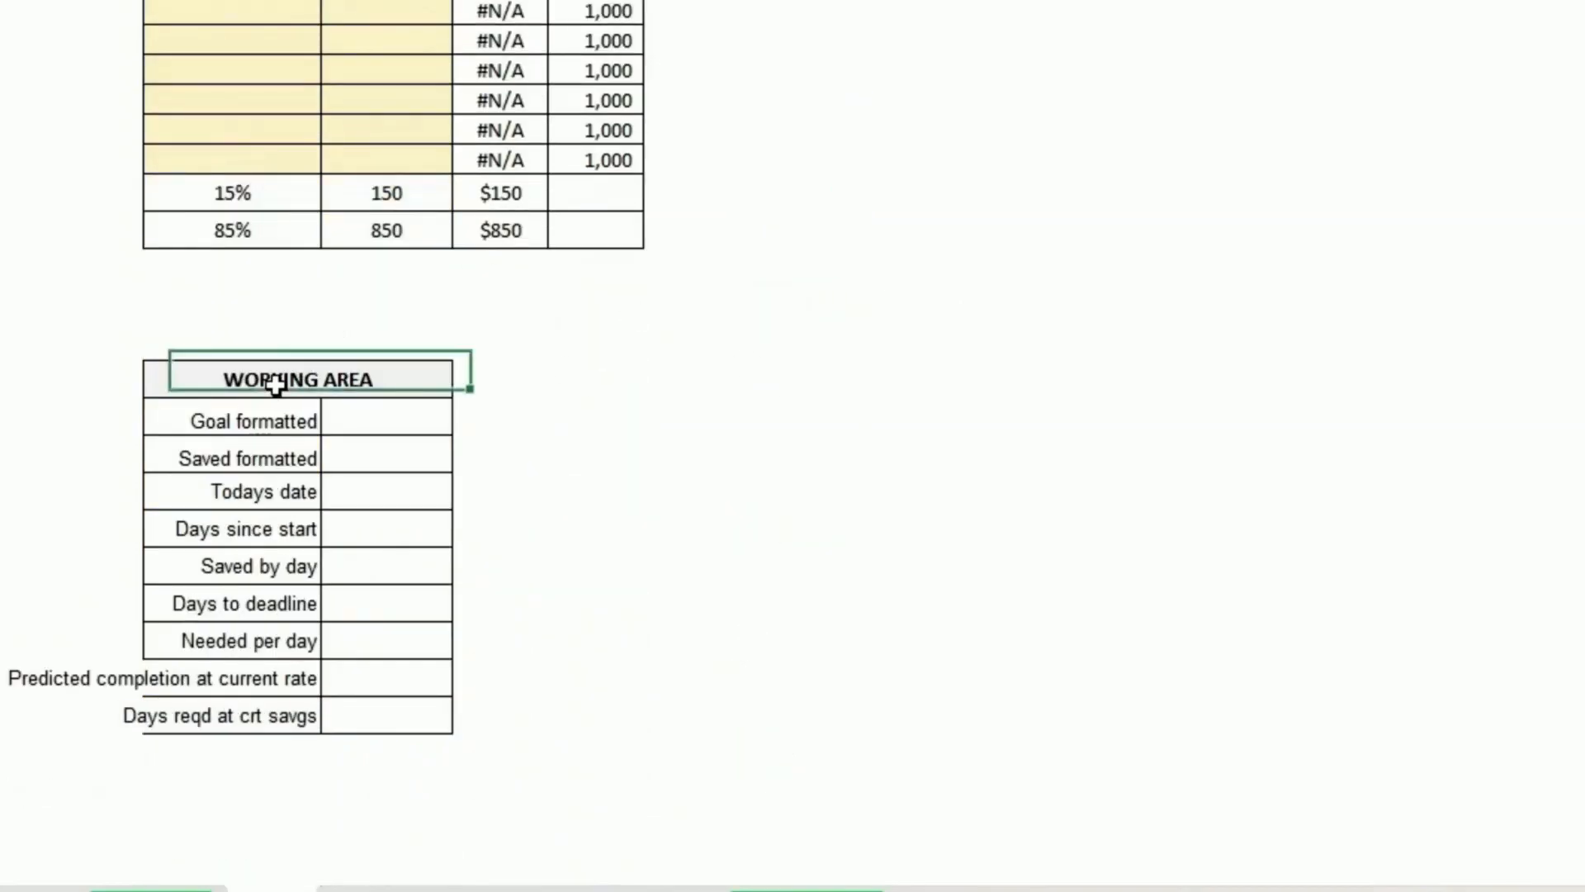
# Step: Widen the label column so the working area labels fit inside the table
pyautogui.moveTo(273, 421); pyautogui.dragTo(235, 724)
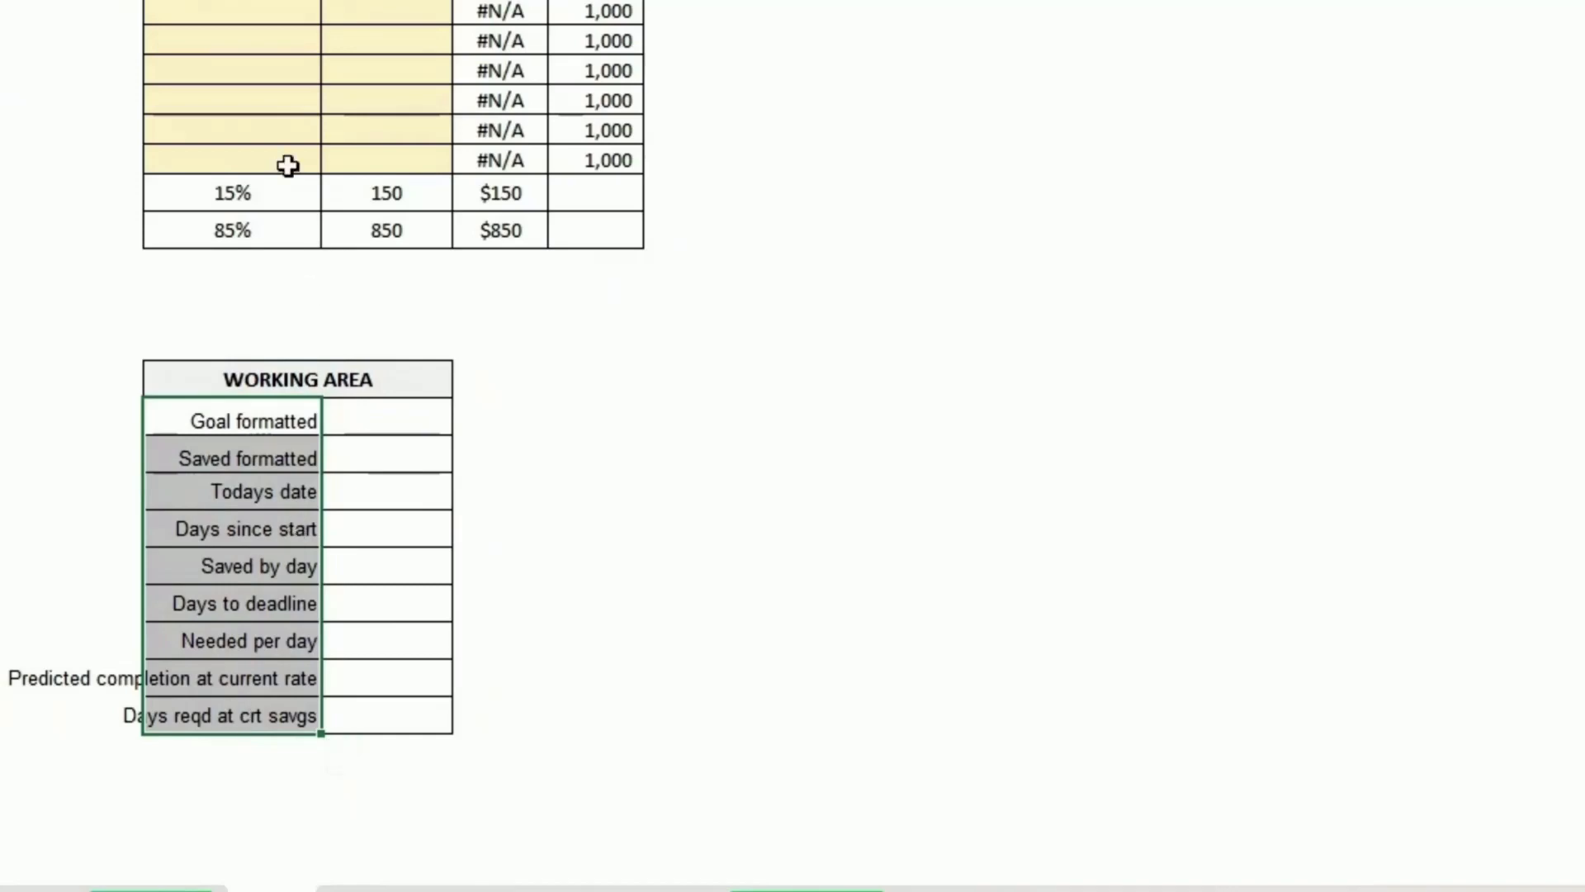
pyautogui.moveTo(321, 0); pyautogui.dragTo(342, 0)
pyautogui.click(267, 417)
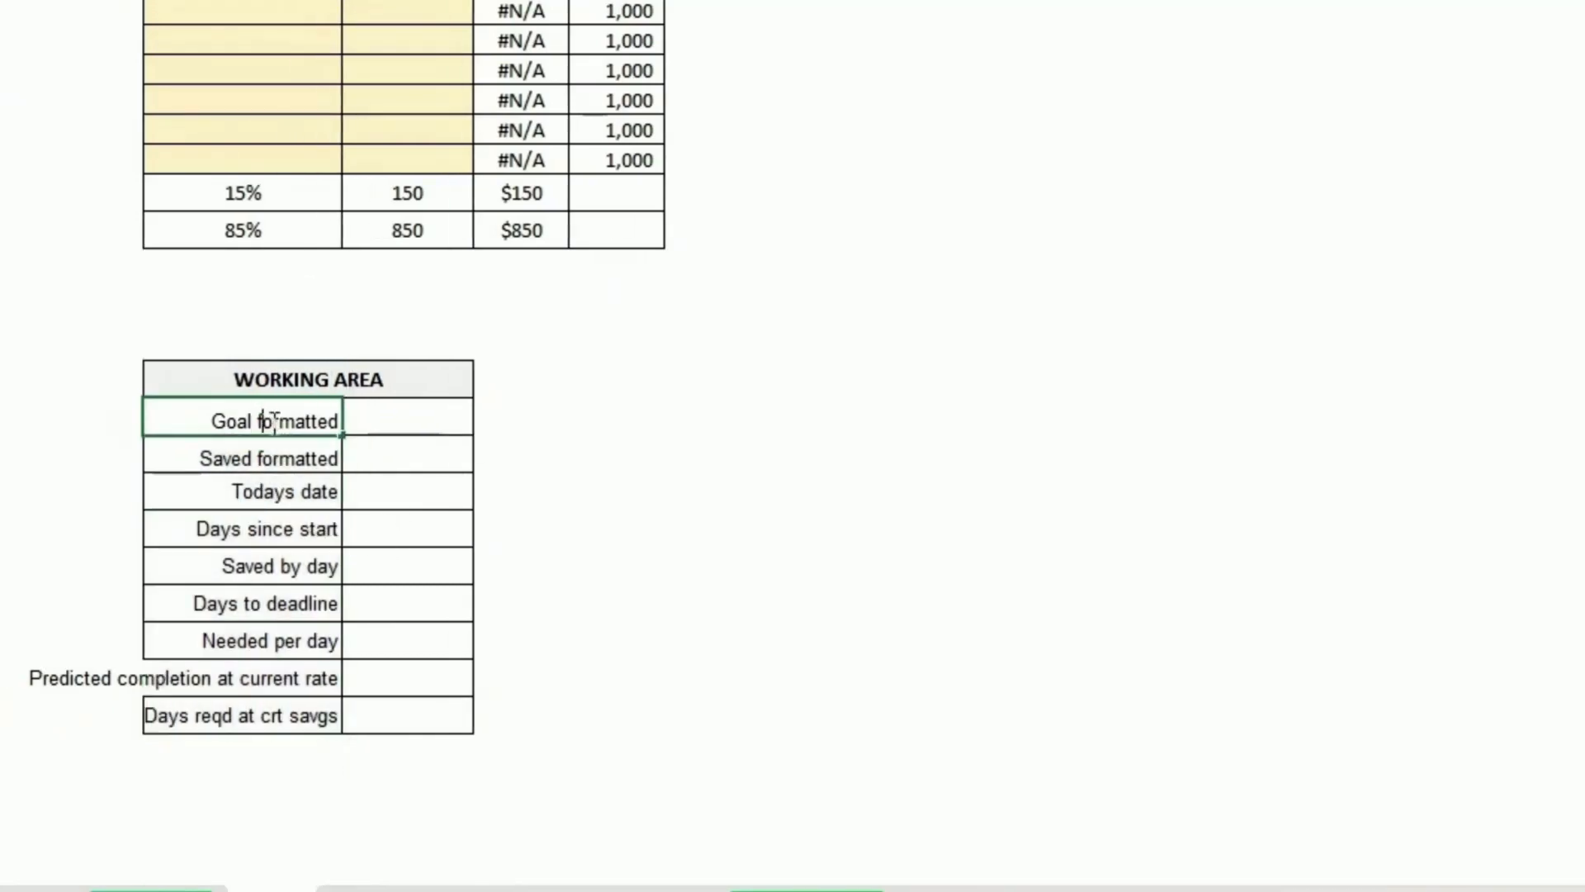
pyautogui.click(275, 451)
pyautogui.moveTo(276, 420); pyautogui.dragTo(269, 723)
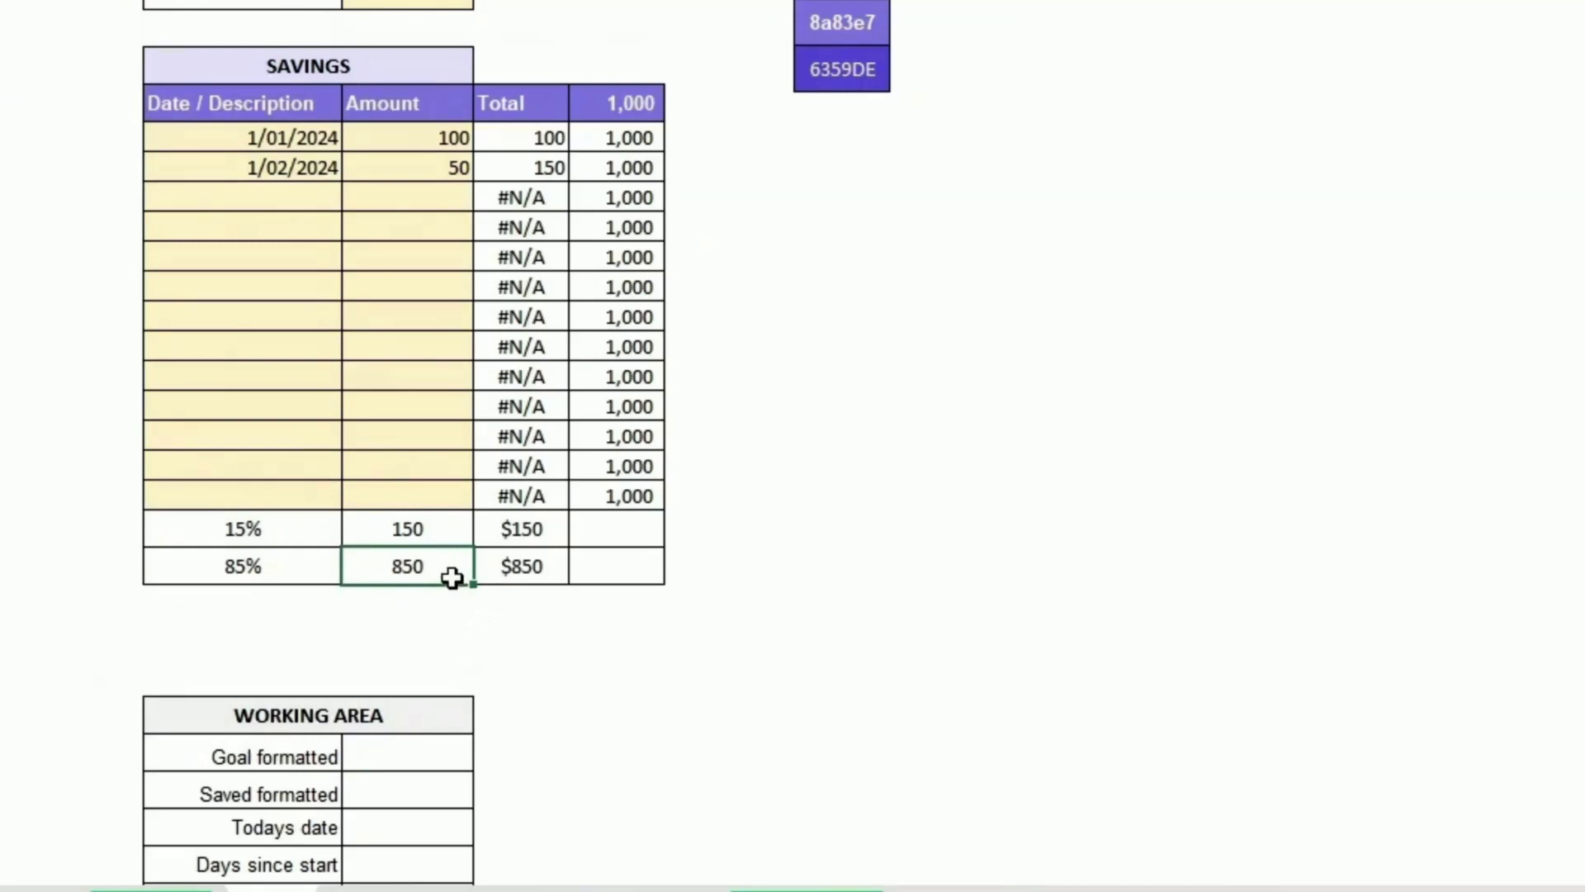
# Step: In the cell below the remaining amount, enter a formula referencing the amount to save in D10
pyautogui.click(417, 591)
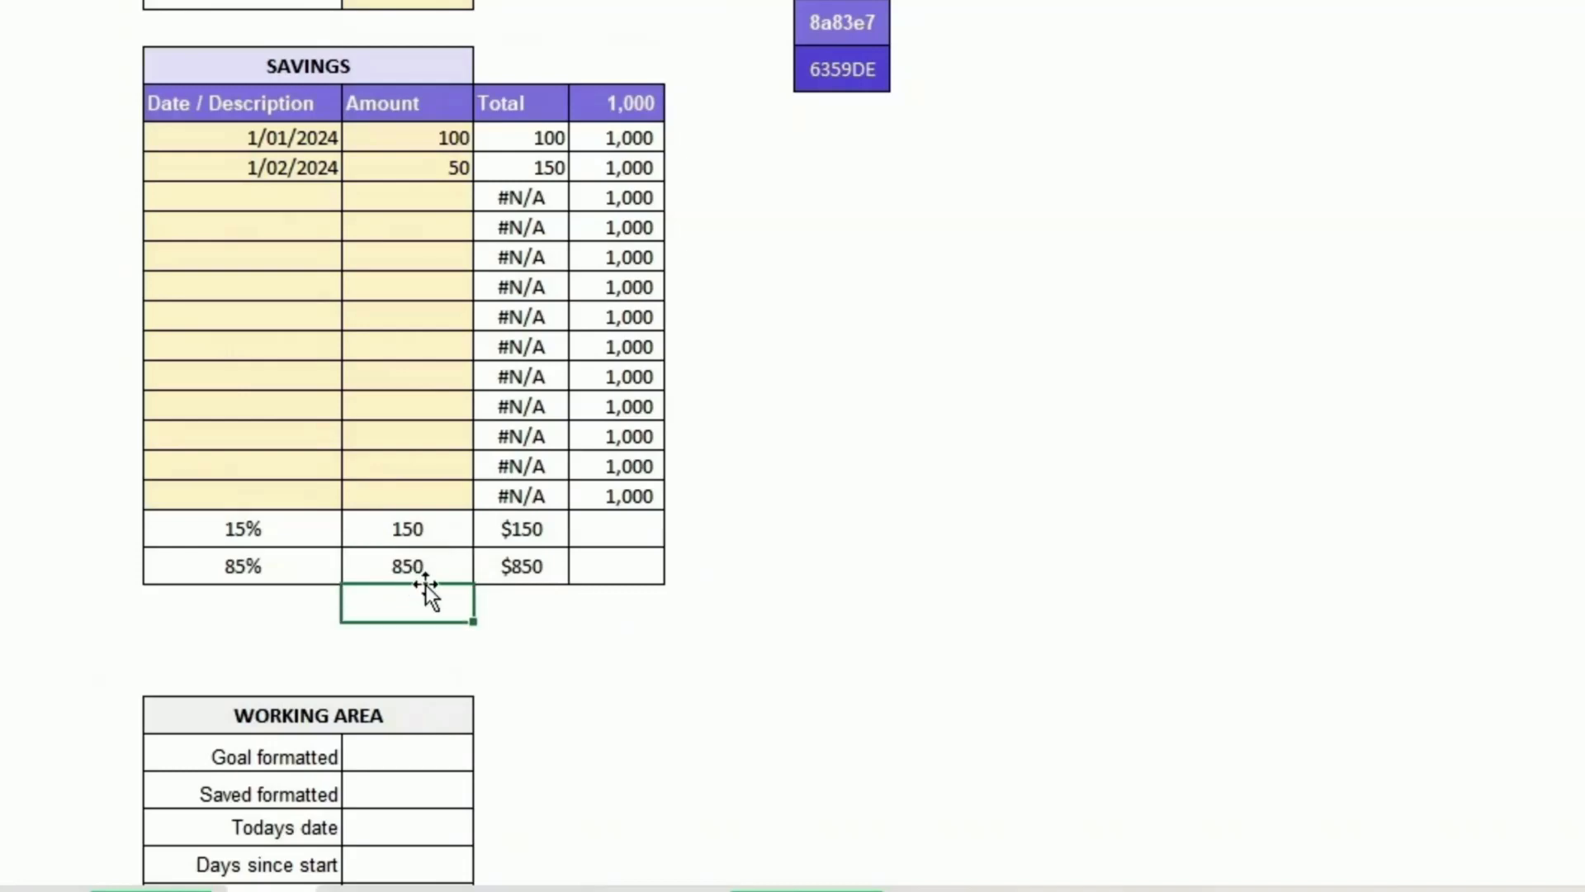
pyautogui.write('==')
pyautogui.write('D10')
pyautogui.press('Return')
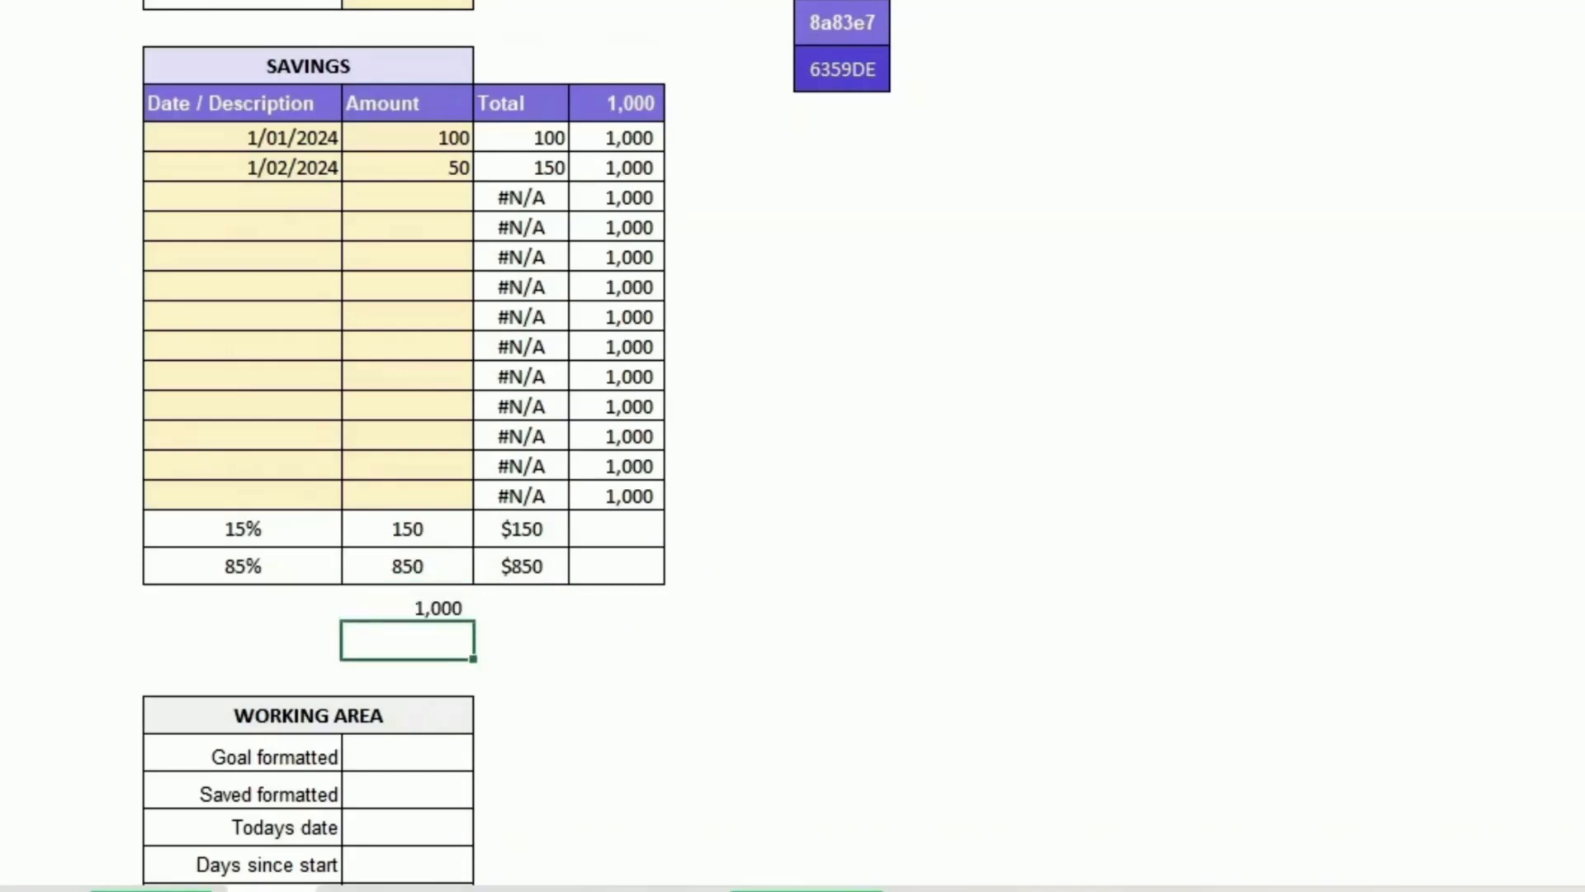
# Step: Copy the formatted total formula into the cell beside the new goal amount, then clear that goal cell's formatting
pyautogui.press('Up')
pyautogui.press('Up')
pyautogui.press('Right')
pyautogui.hotkey('ctrl', 'c')
pyautogui.press('Down')
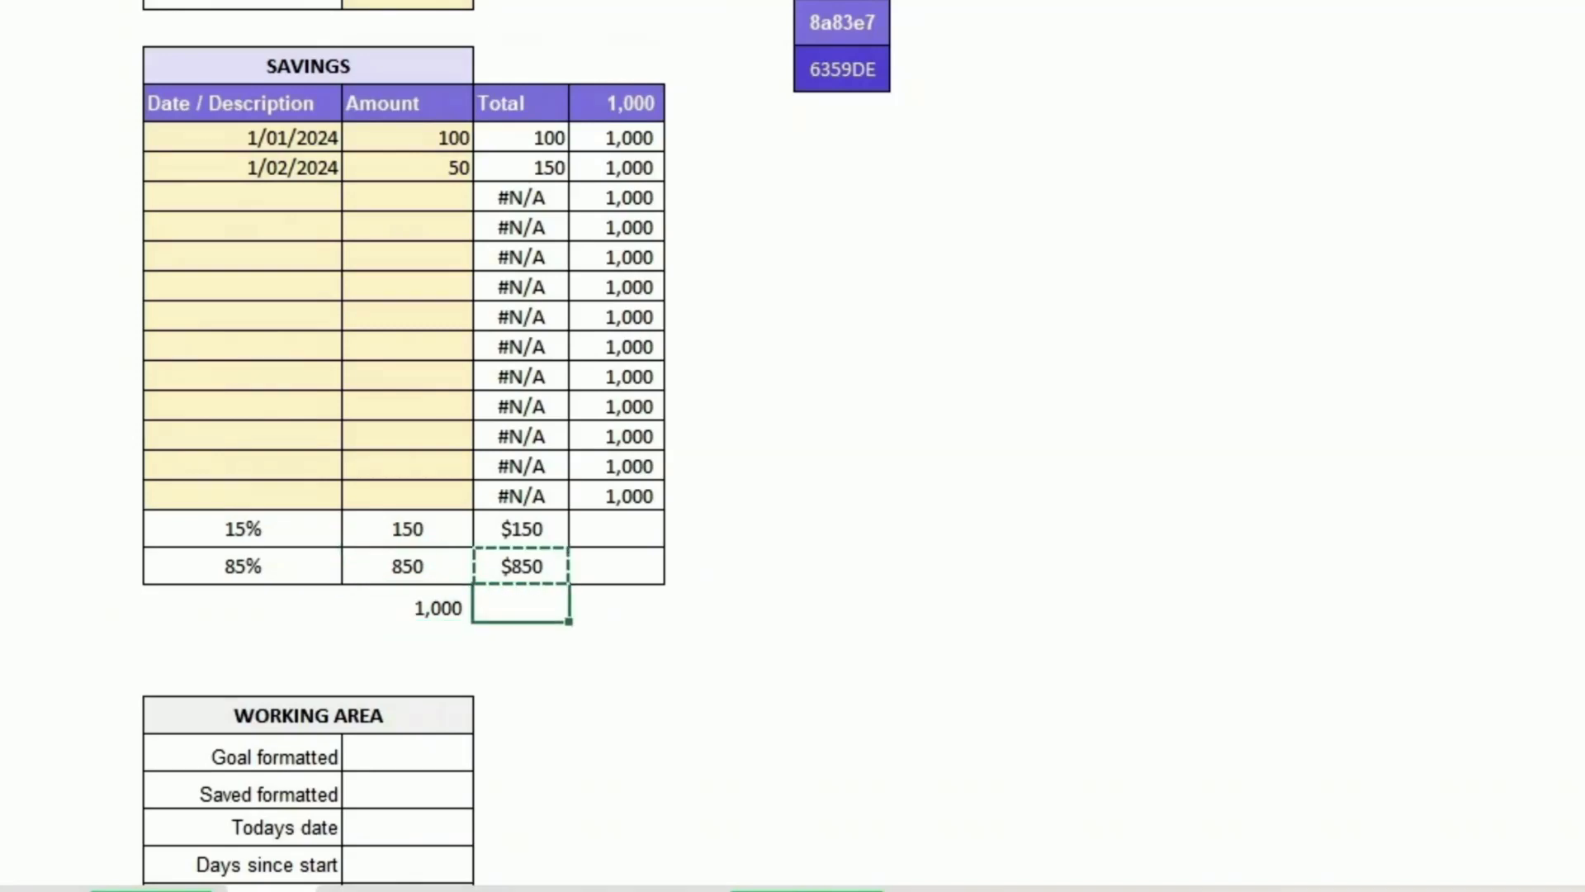
pyautogui.hotkey('ctrl', 'v')
pyautogui.press('Left')
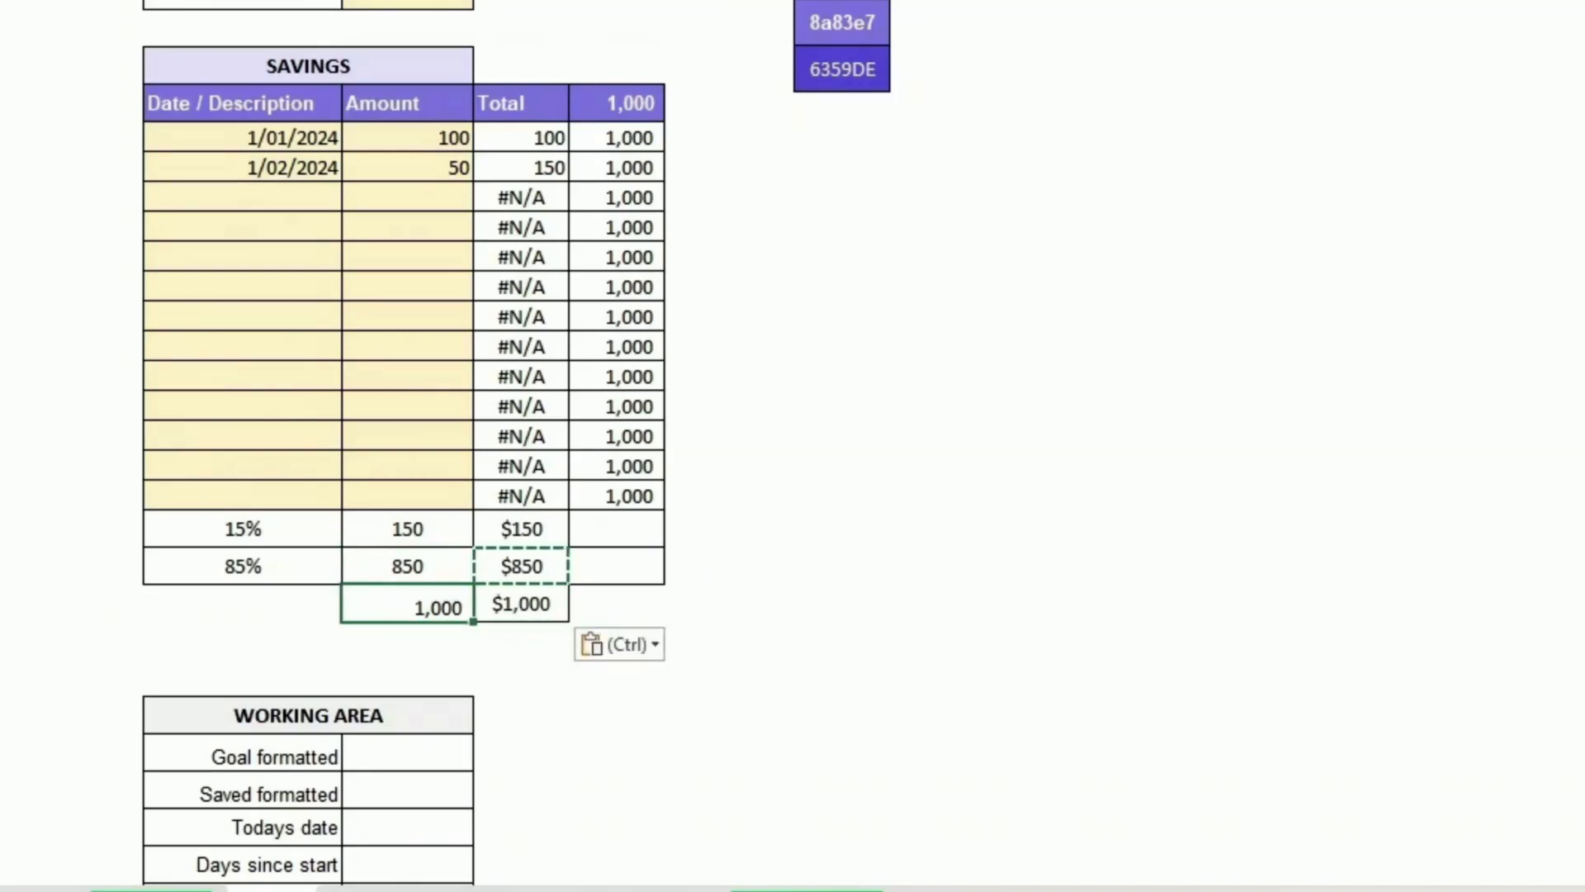
pyautogui.press('Escape')
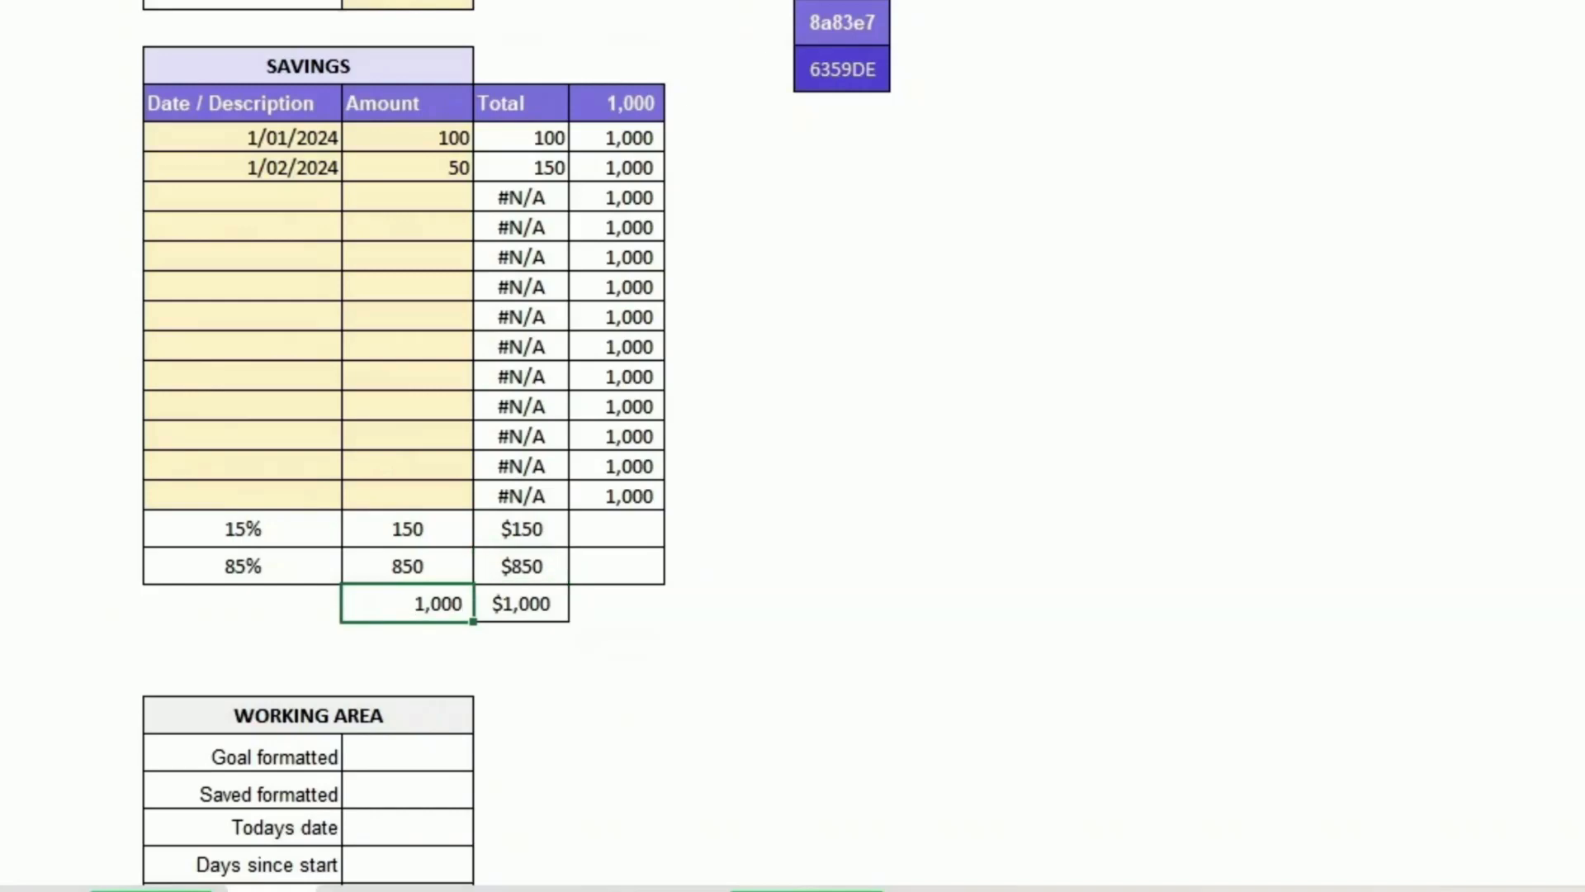
pyautogui.hotkey('alt', 'h')
pyautogui.press('e')
pyautogui.press('f')
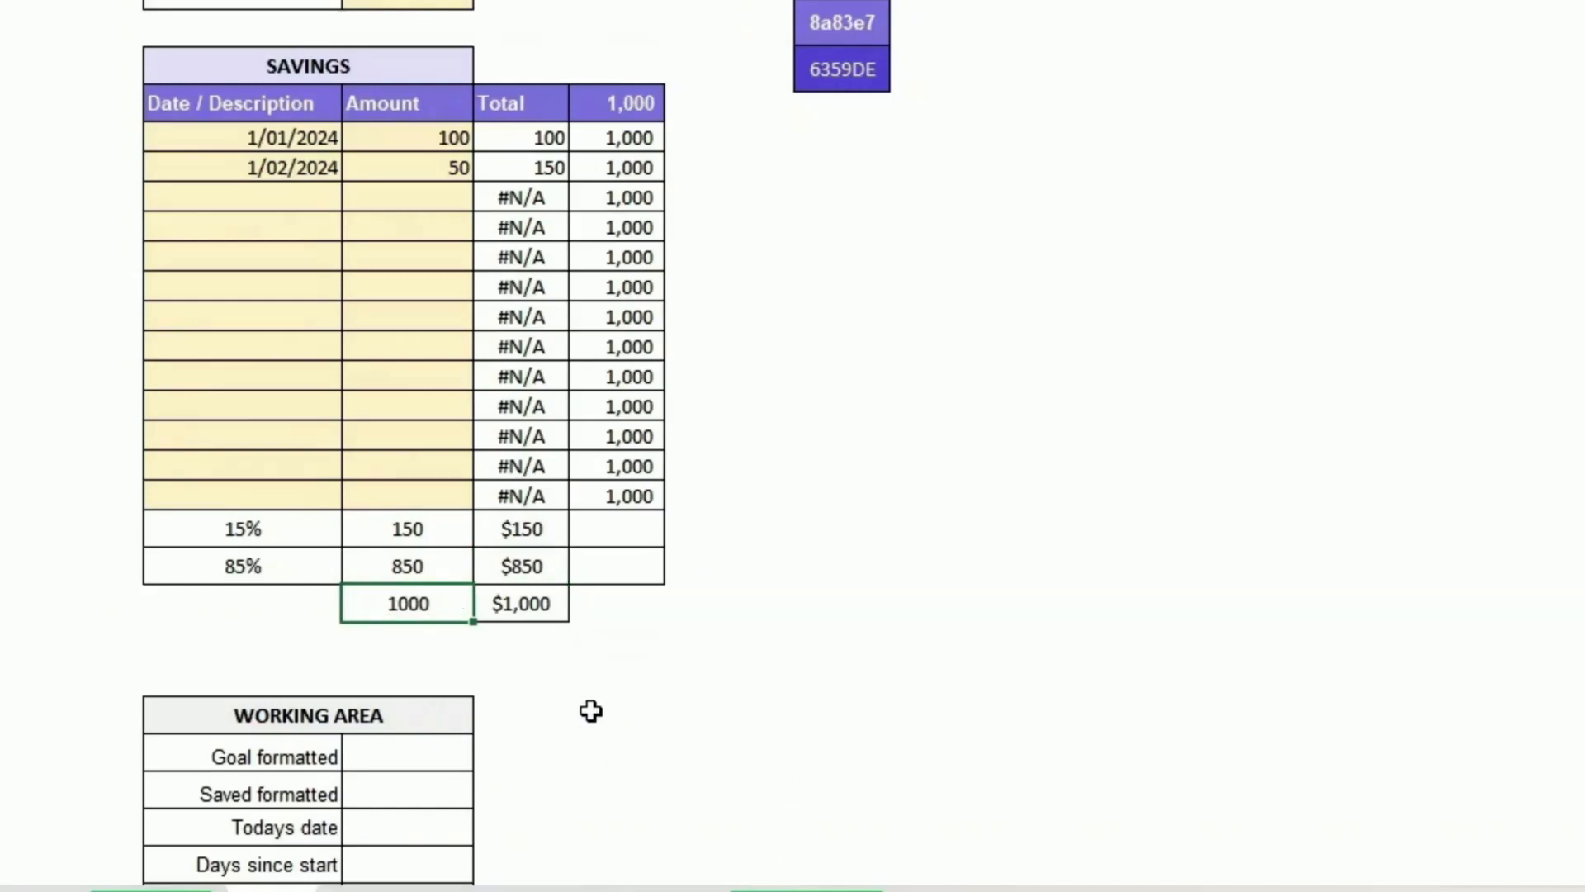
# Step: In the Goal formatted cell, enter a formula joining "Goal " with the formatted goal total E33
pyautogui.click(450, 751)
pyautogui.write('=')
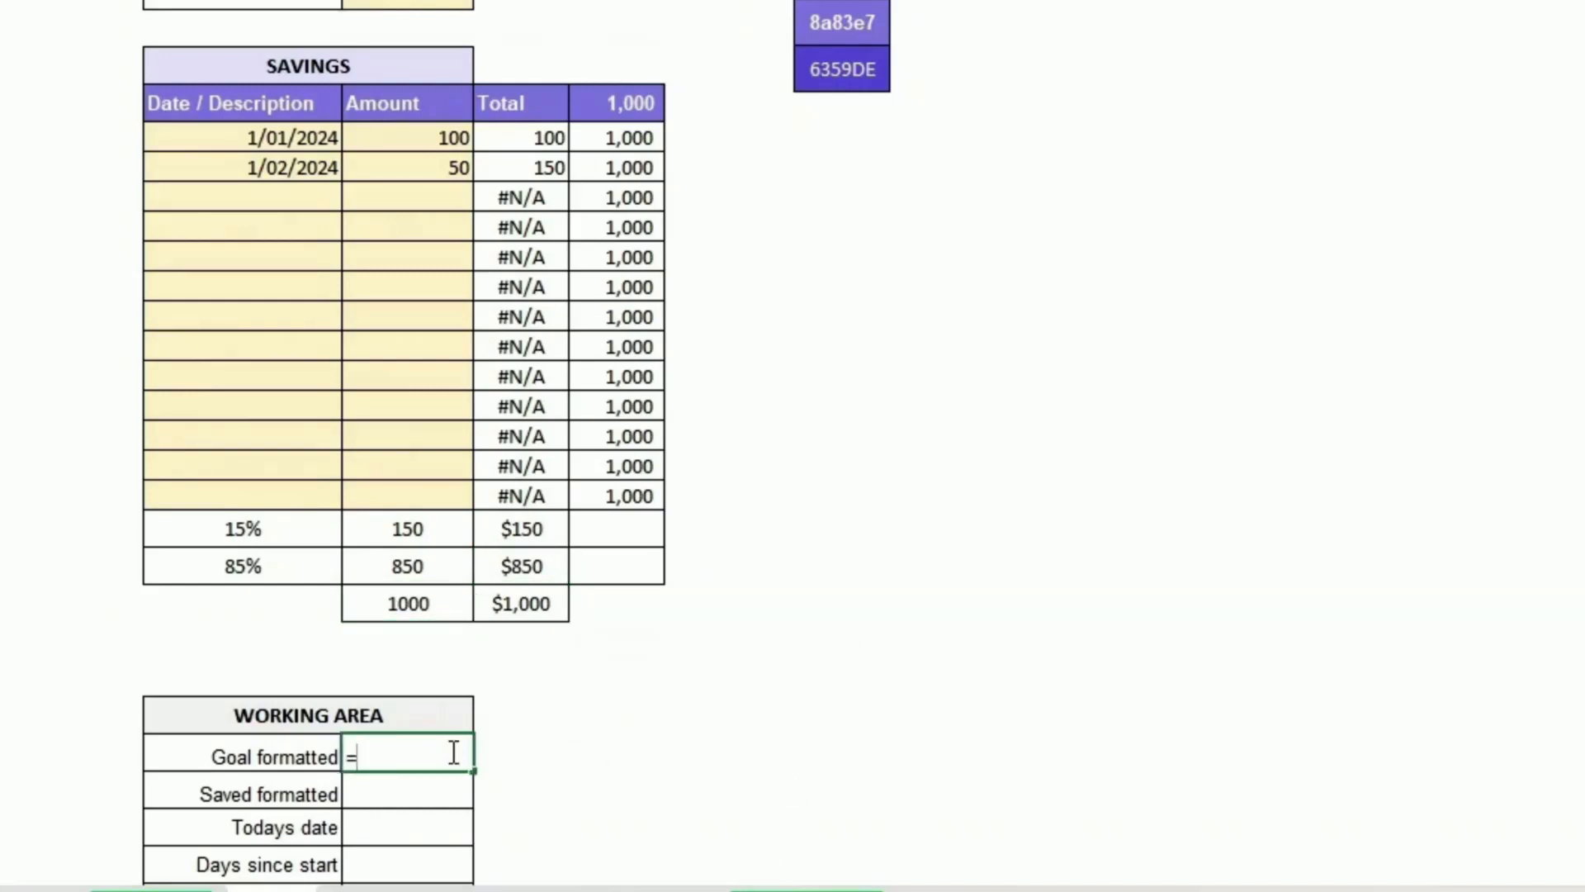
pyautogui.press('Escape')
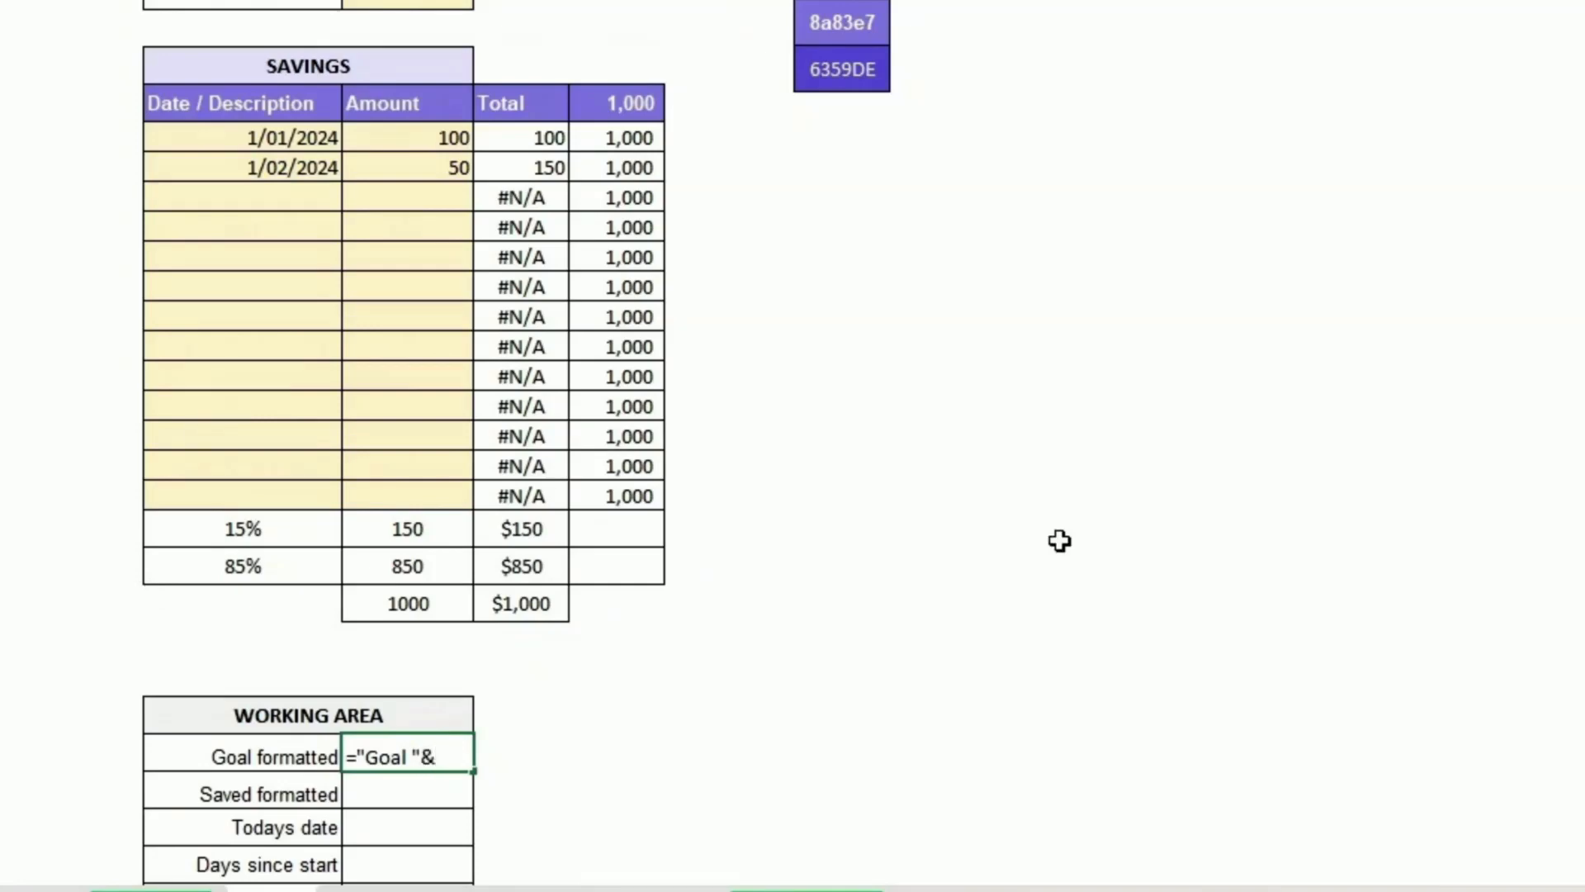
pyautogui.click(541, 600)
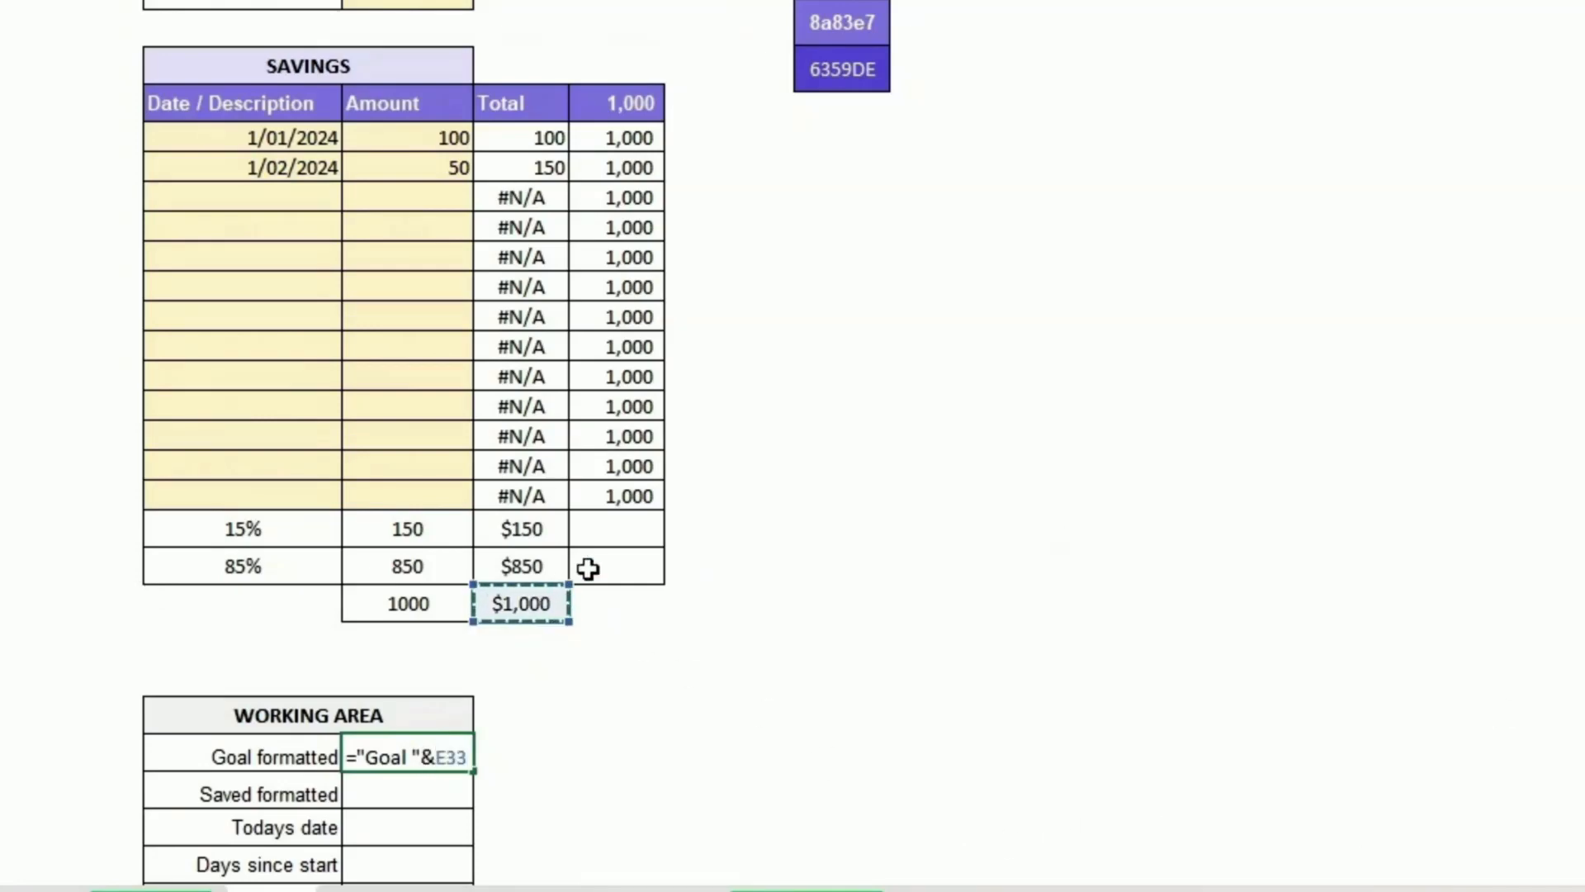
pyautogui.press('Return')
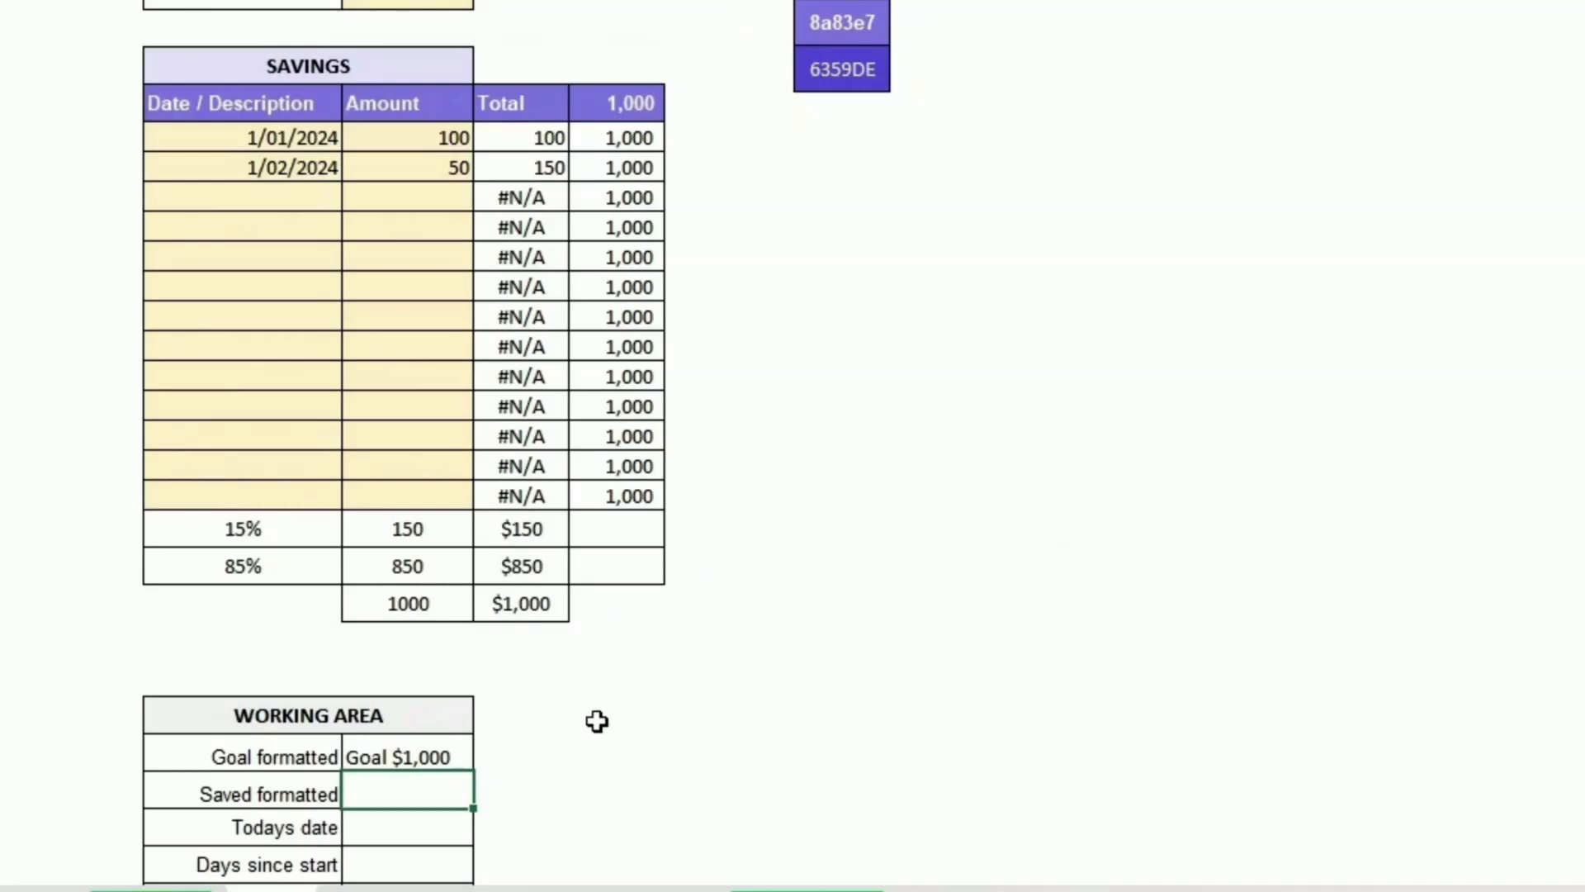
# Step: In the Saved formatted cell, enter a formula joining the formatted saved total E31 with " saved"
pyautogui.write('=')
pyautogui.click(521, 533)
pyautogui.scroll(-1, 634, 482)
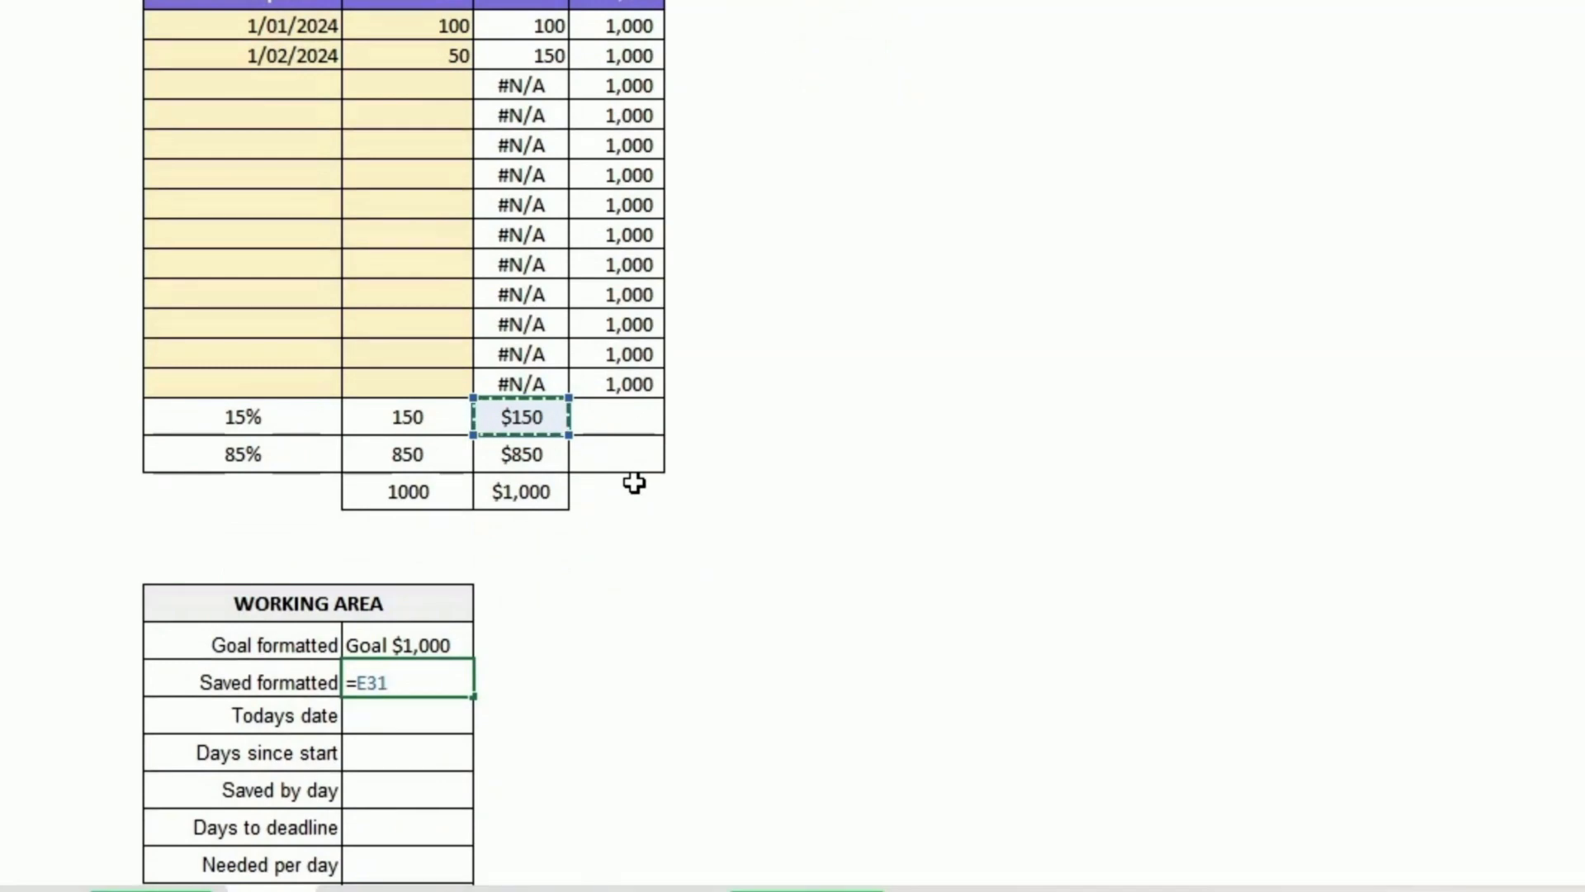
pyautogui.write('&')
pyautogui.hotkey('shift', 'space')
pyautogui.write('" save')
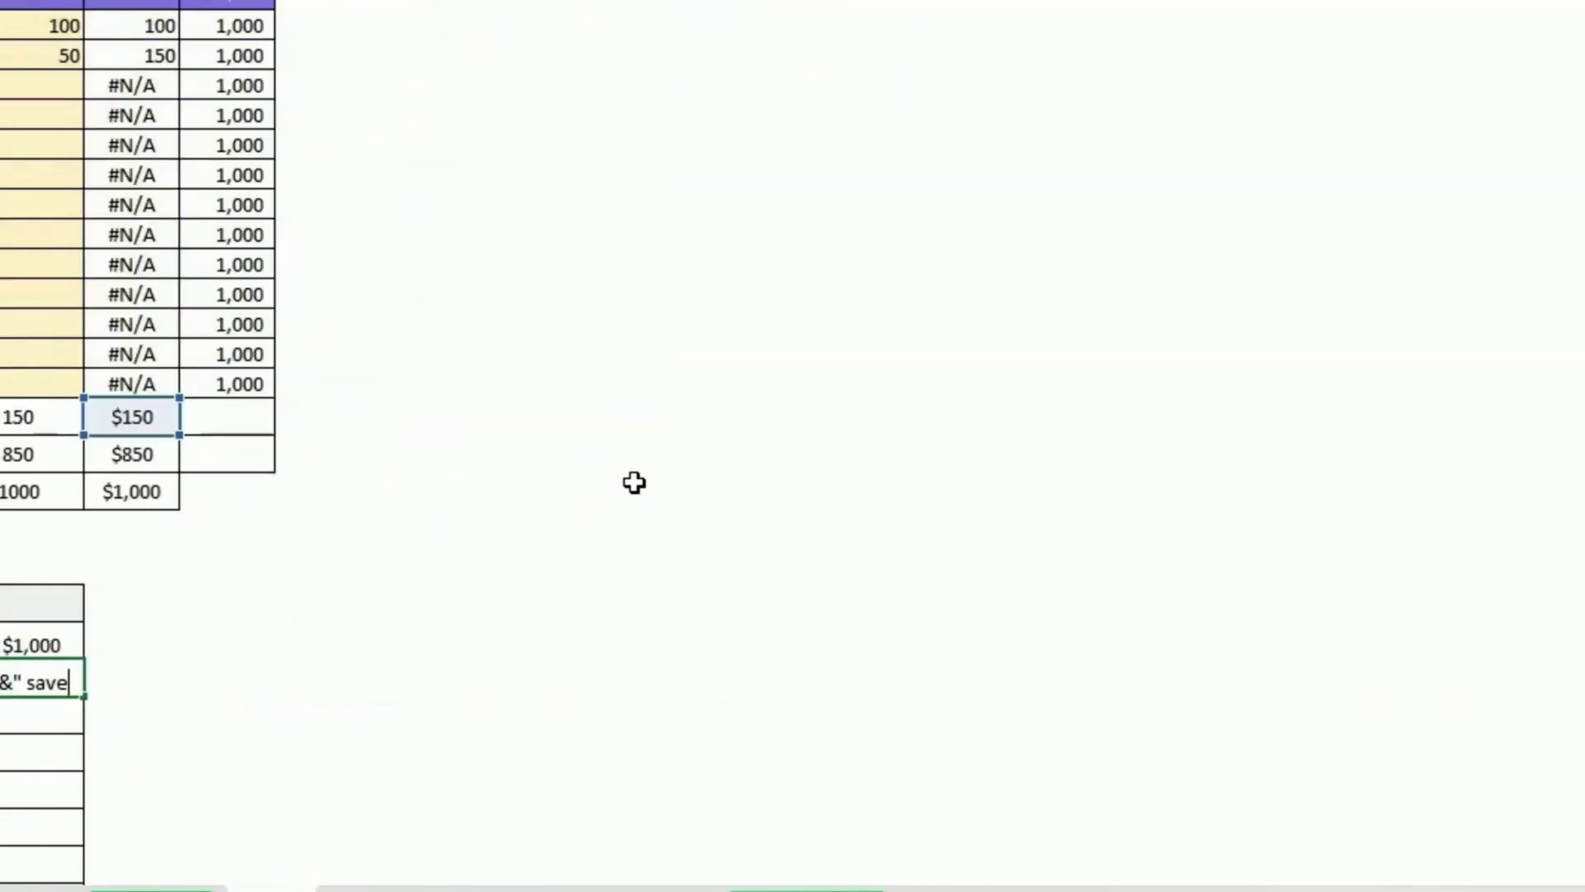
pyautogui.write('d"')
pyautogui.press('Return')
pyautogui.press('Up')
pyautogui.hscroll(-3, 634, 481)
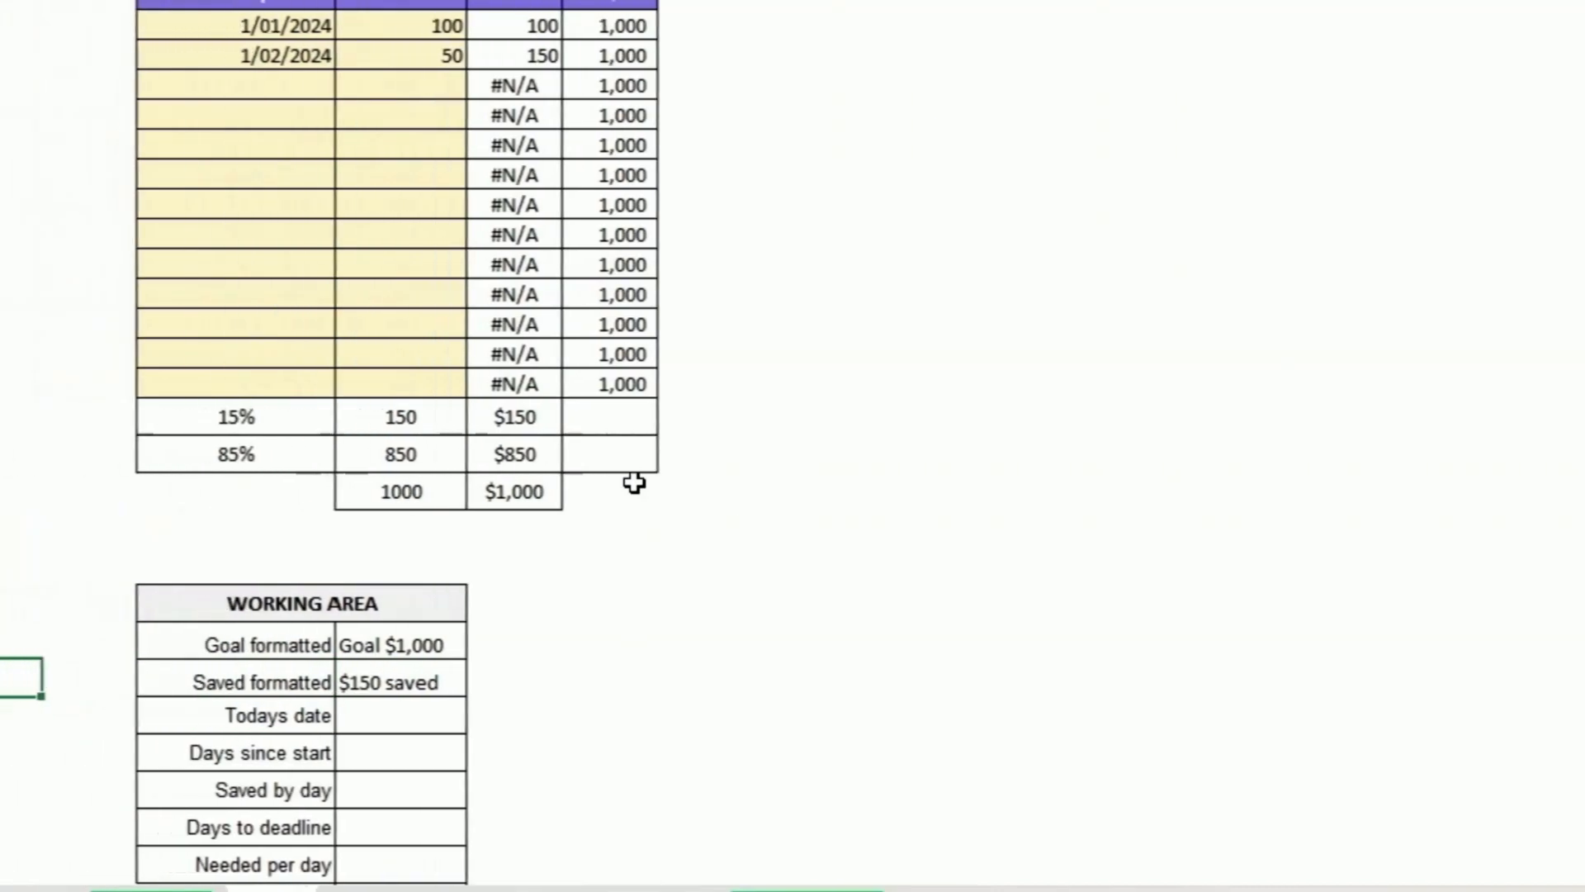
# Step: Enter the TODAY() function in the Todays date cell
pyautogui.press('Down')
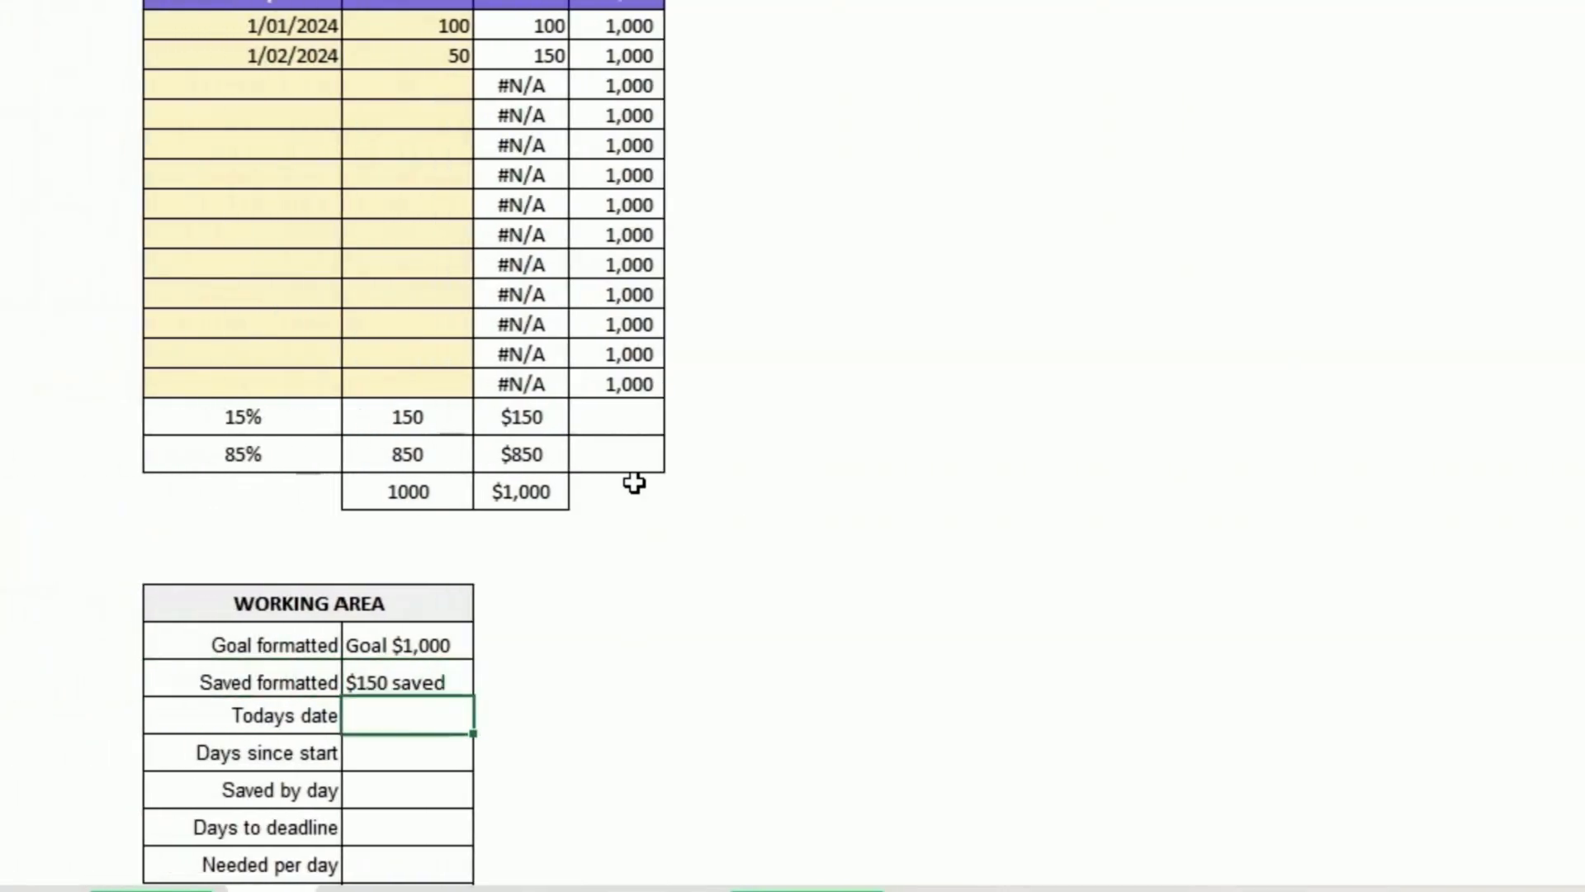
pyautogui.write('=today')
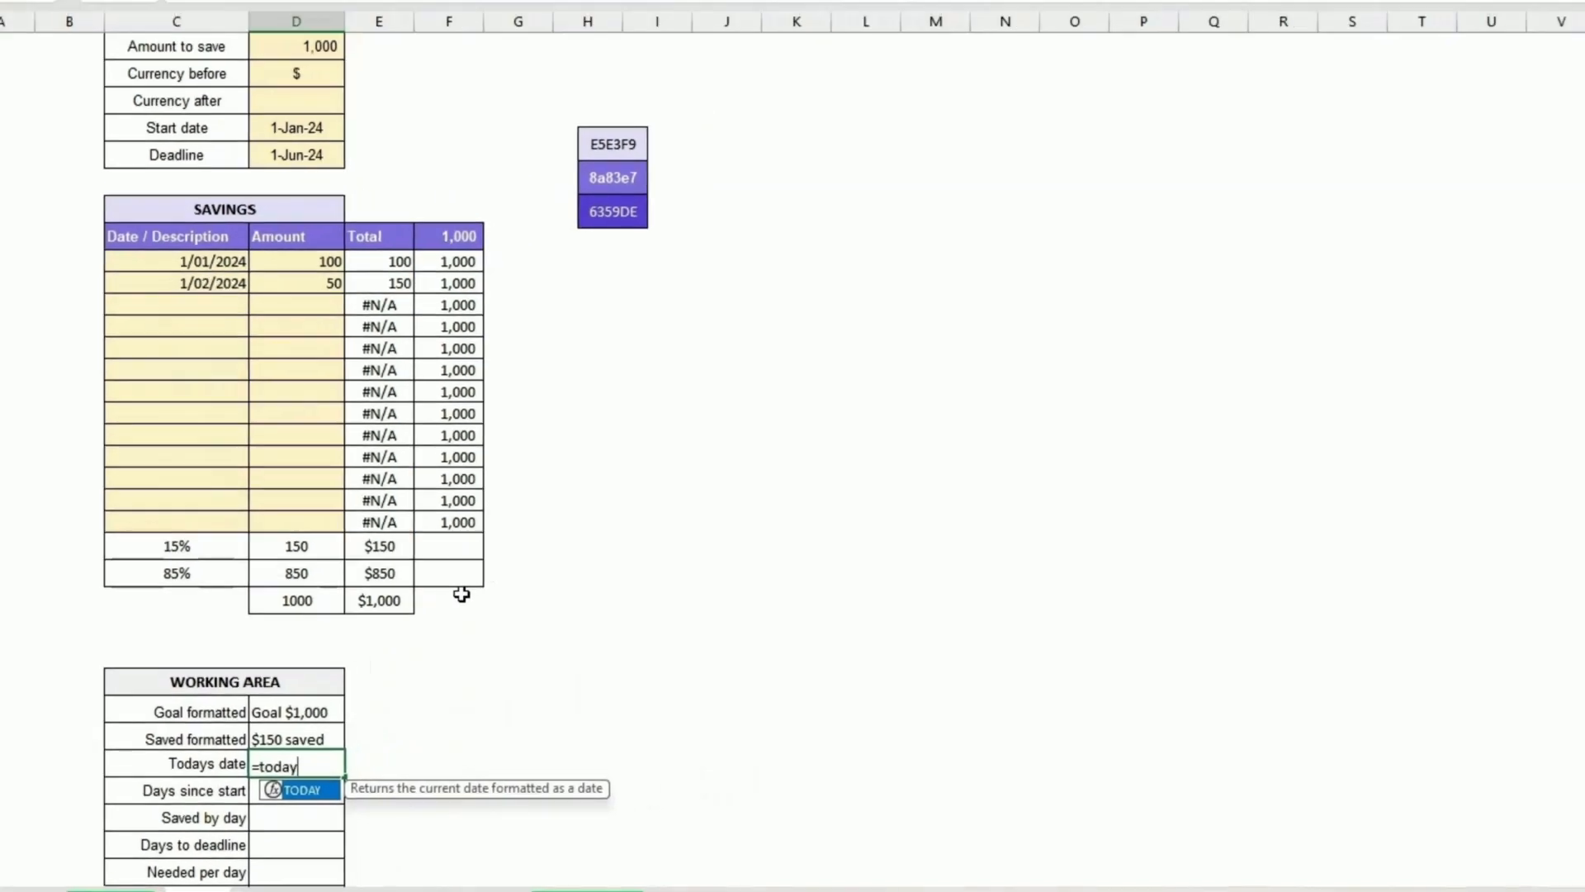
pyautogui.write('()')
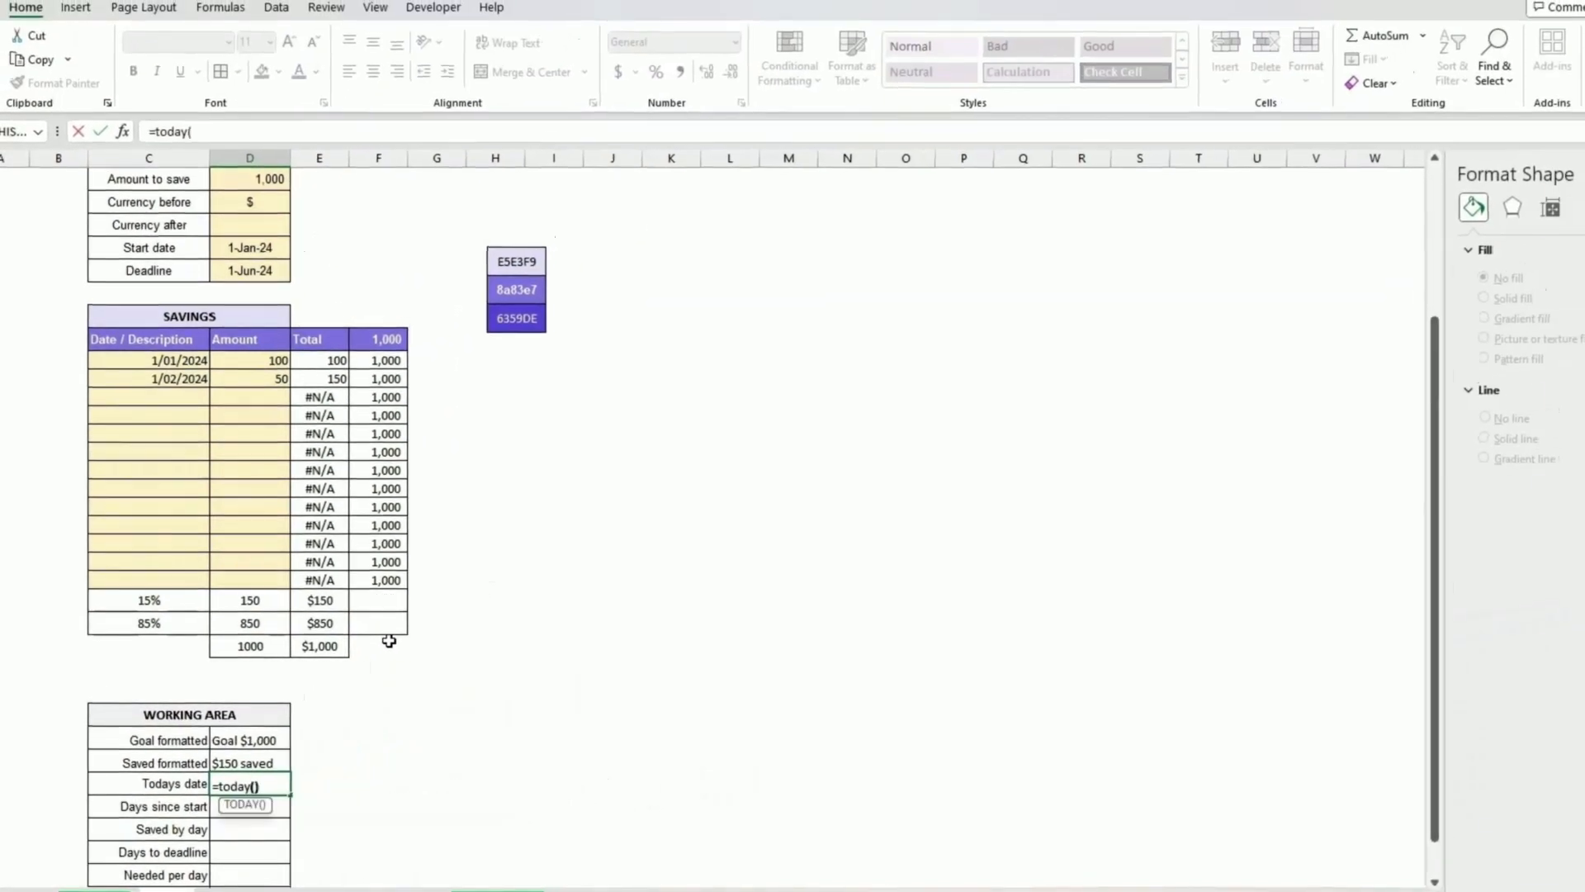
pyautogui.press('Return')
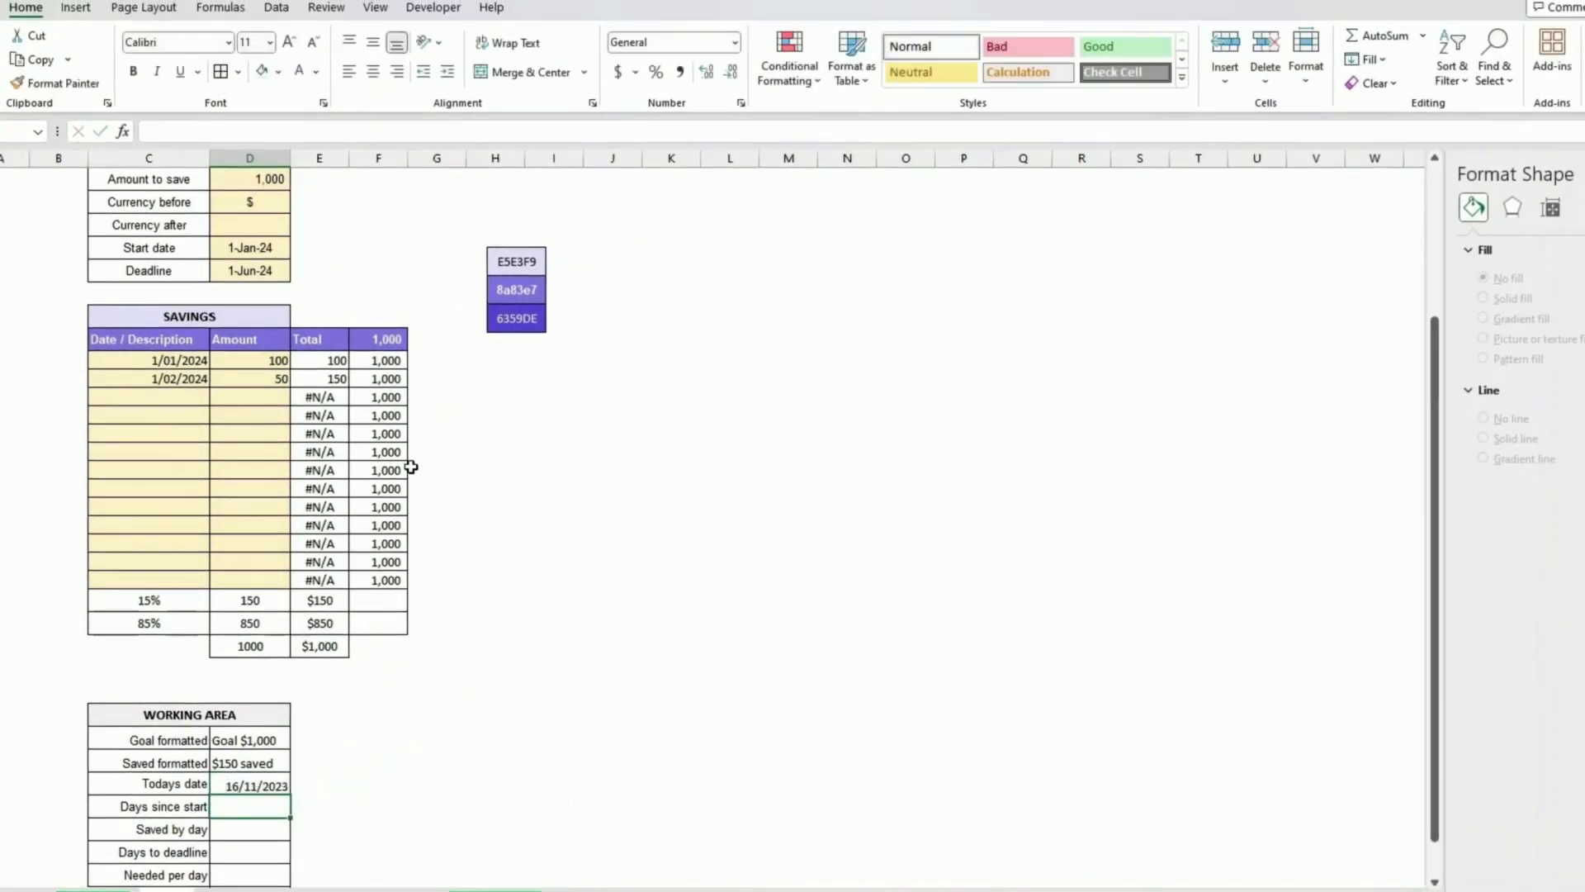
# Step: Copy the deadline cell's date format onto today's date and remove its fill colour
pyautogui.click(258, 270)
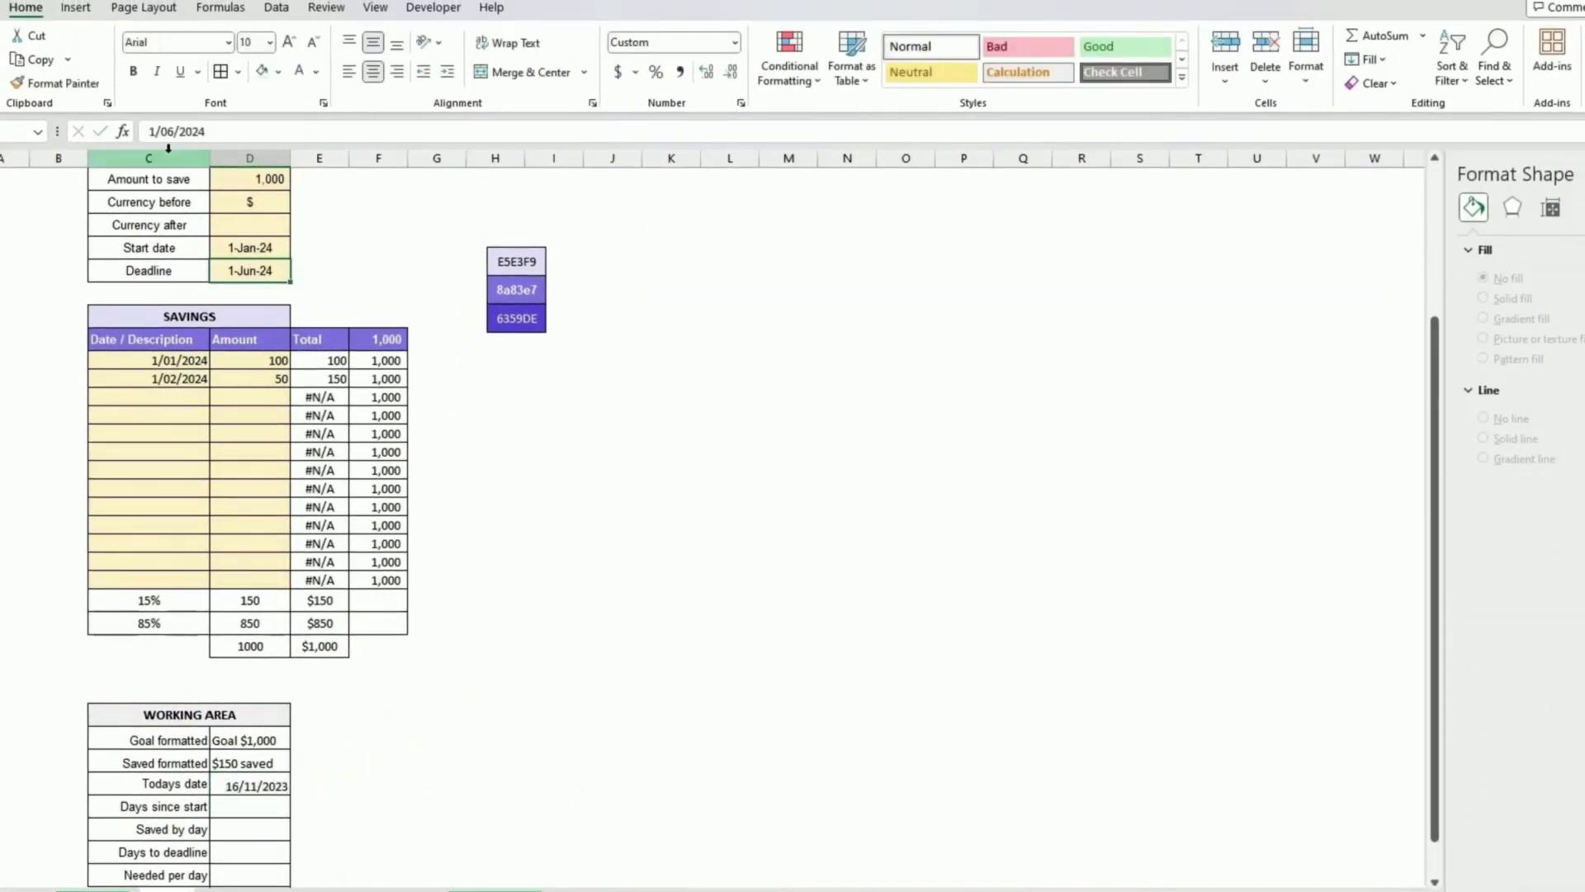
pyautogui.click(73, 83)
pyautogui.click(251, 786)
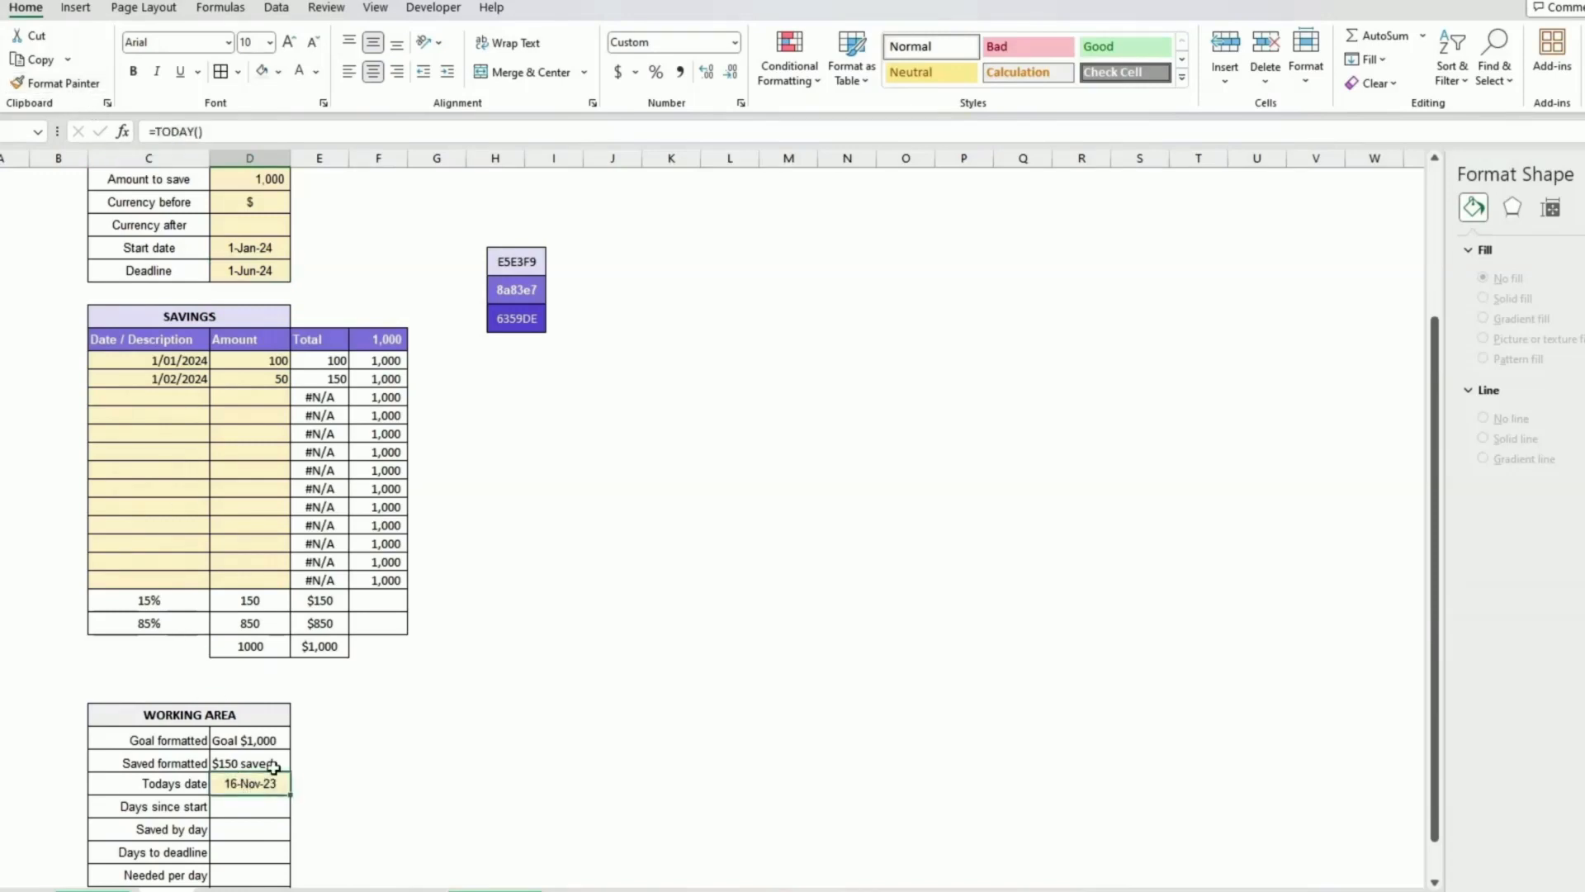
pyautogui.click(281, 75)
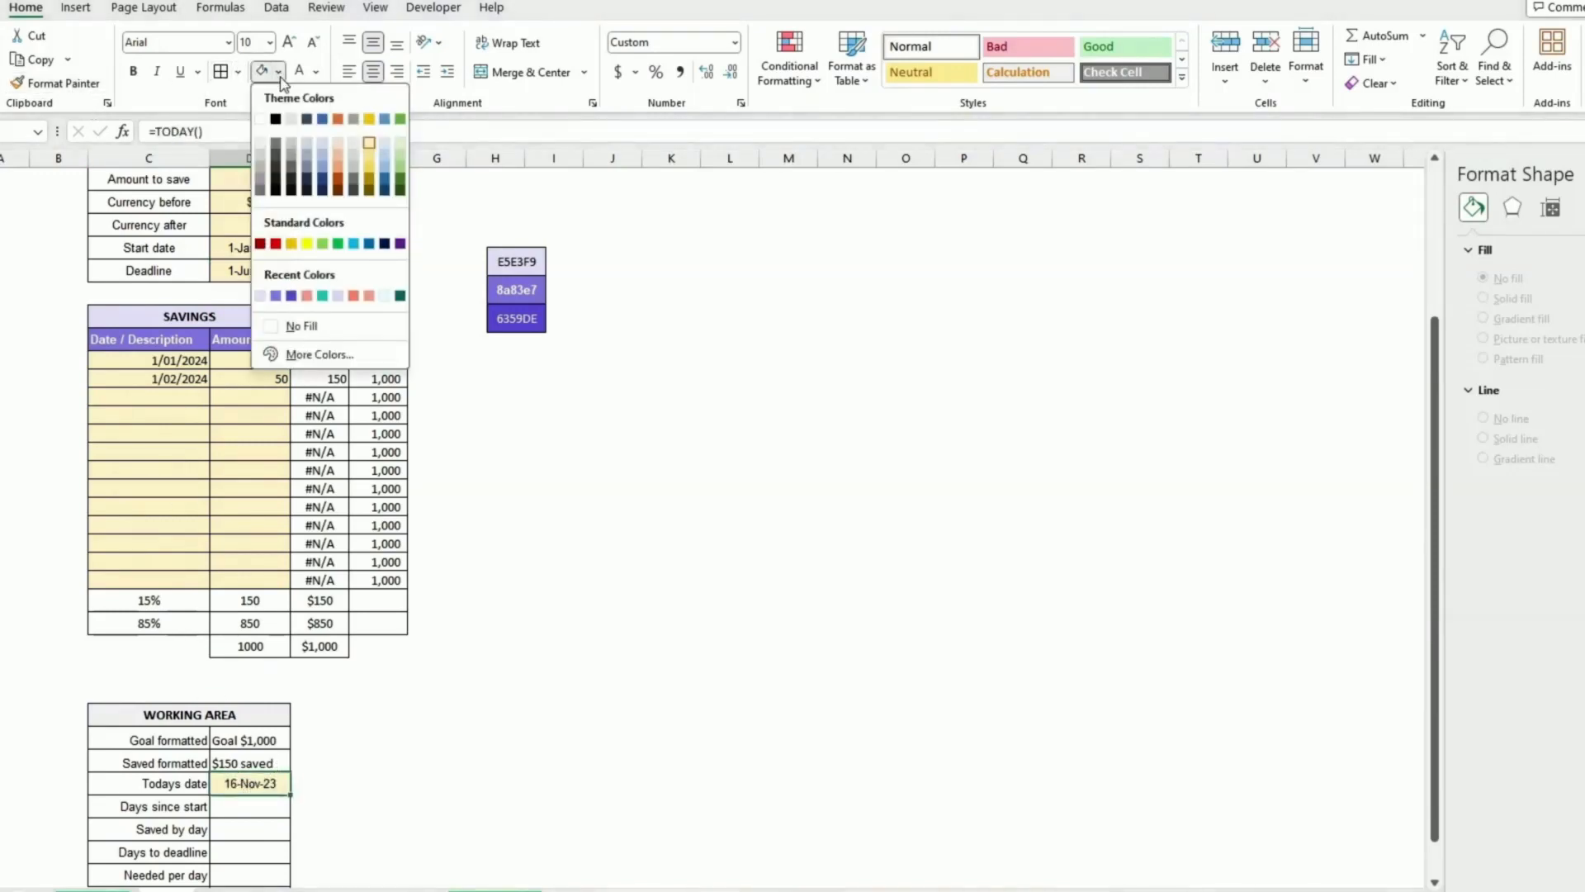
pyautogui.click(311, 327)
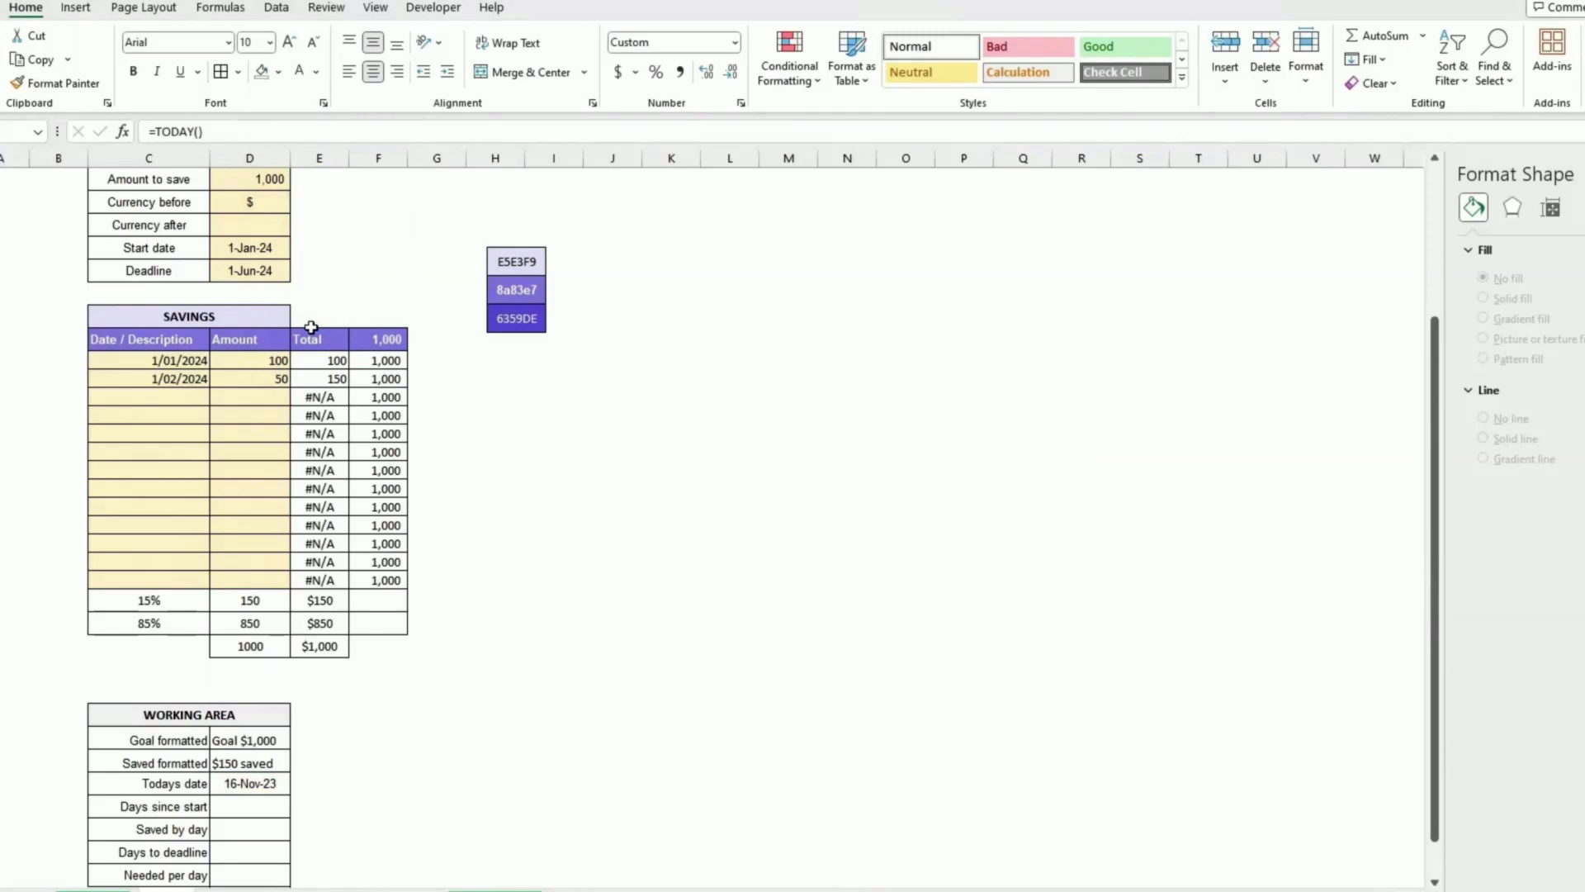
pyautogui.click(427, 766)
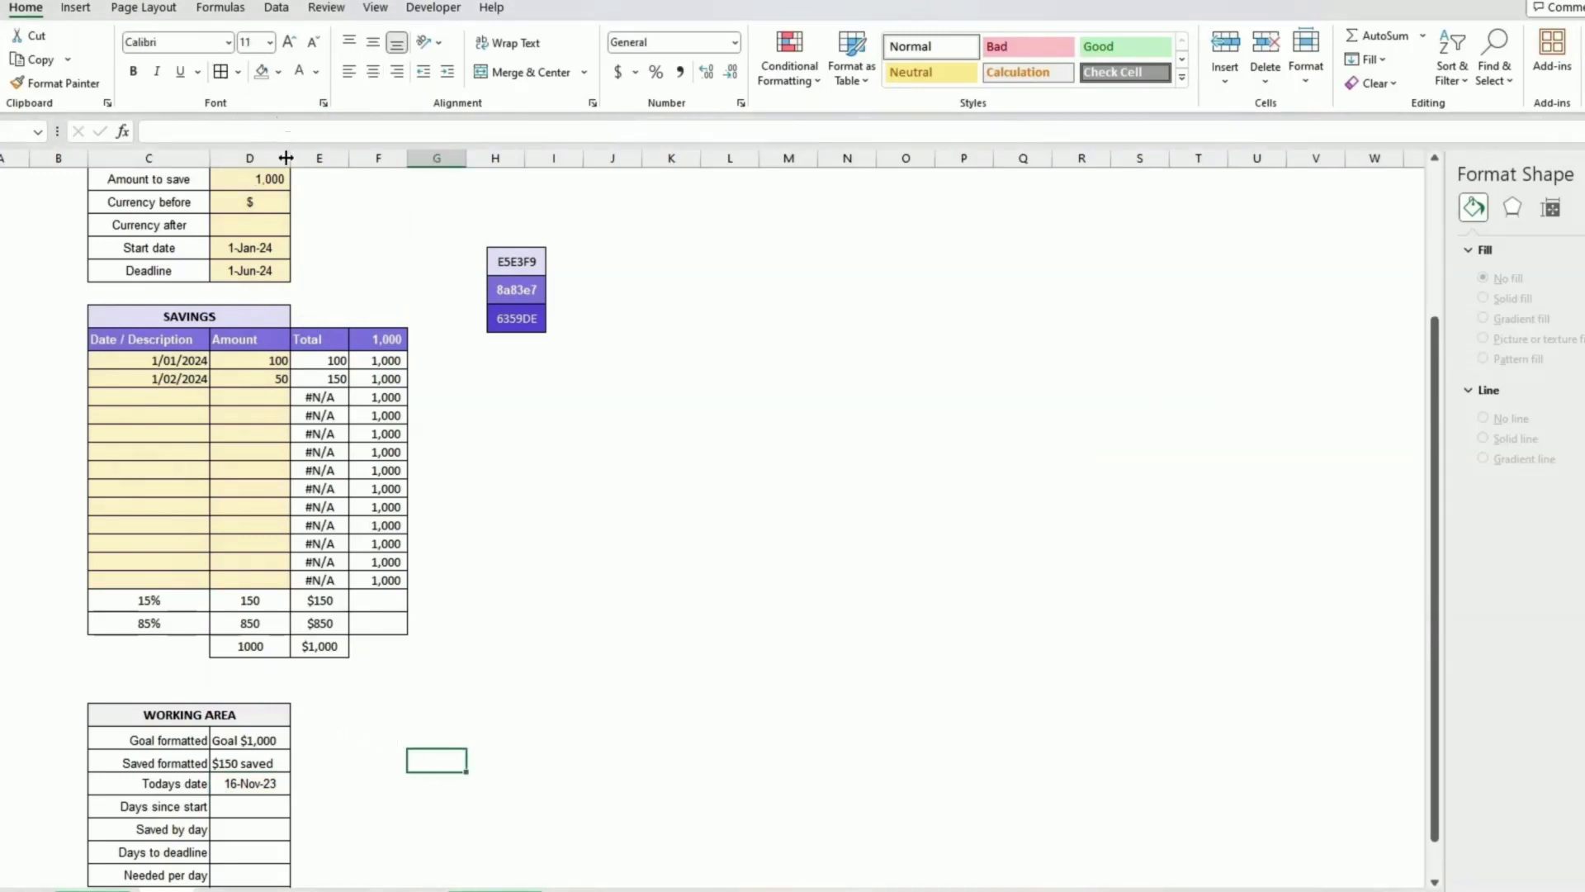
# Step: Widen the value column slightly and set Days since start to today's date minus the start date
pyautogui.moveTo(286, 158); pyautogui.dragTo(296, 158)
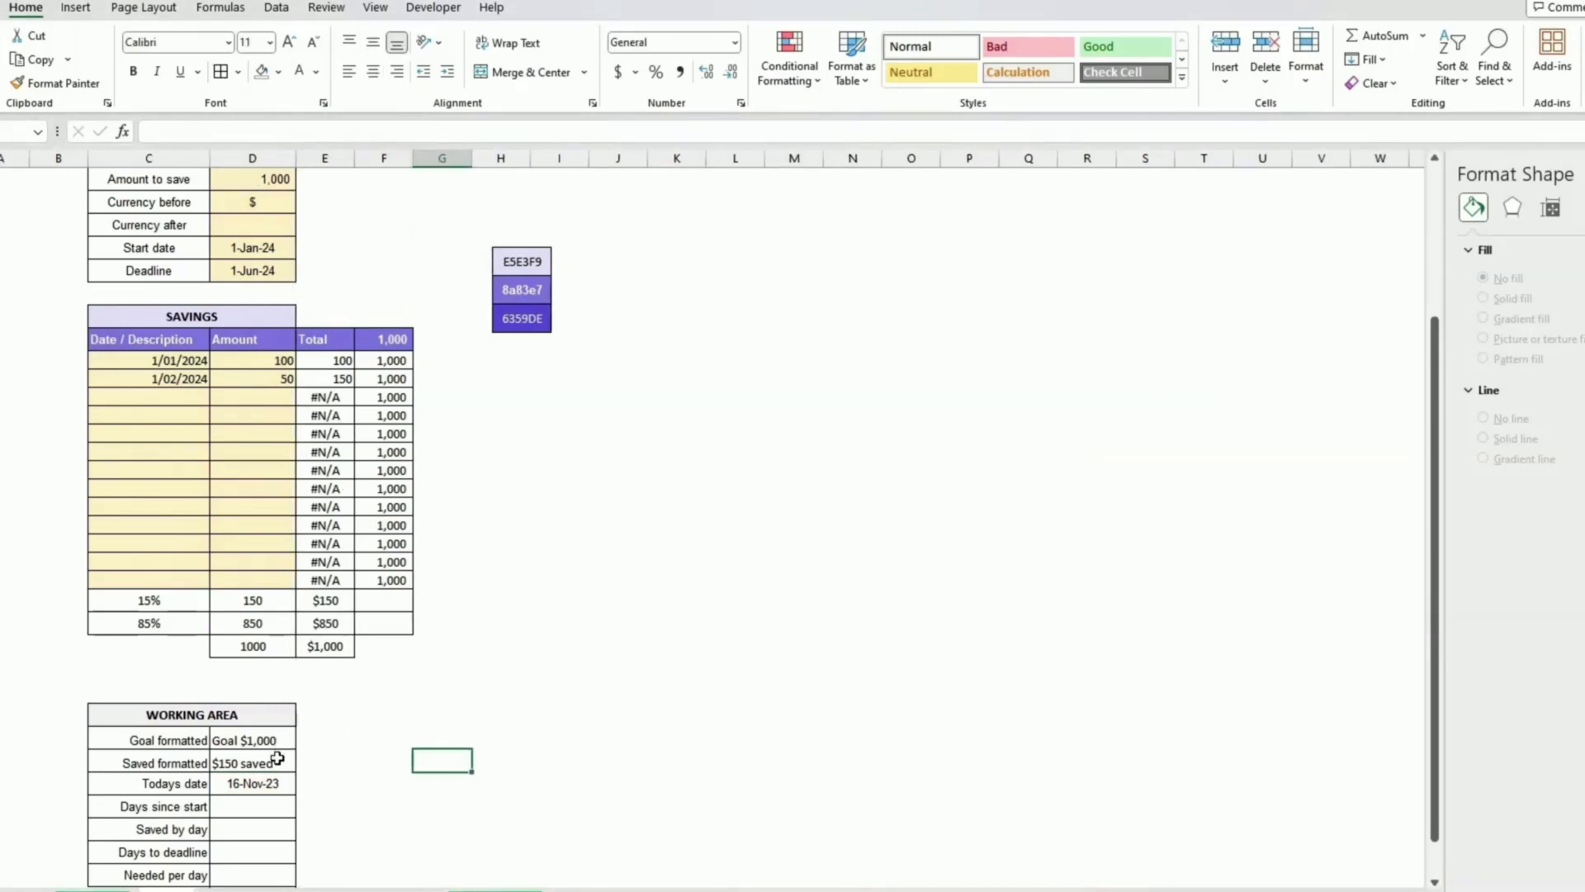
pyautogui.click(236, 802)
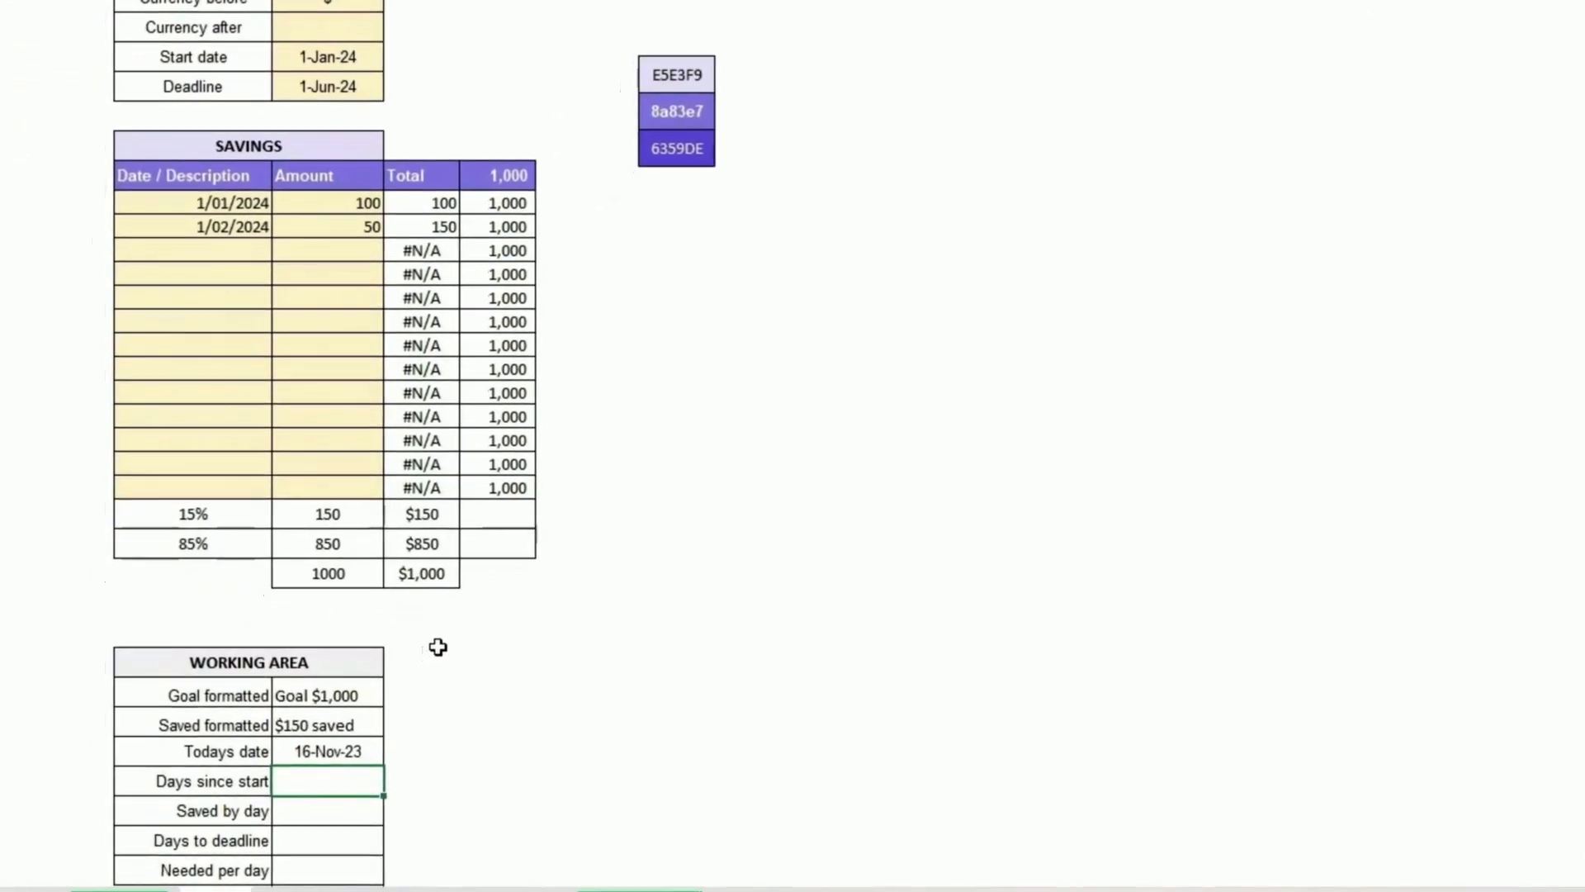
pyautogui.write('=')
pyautogui.press('Up')
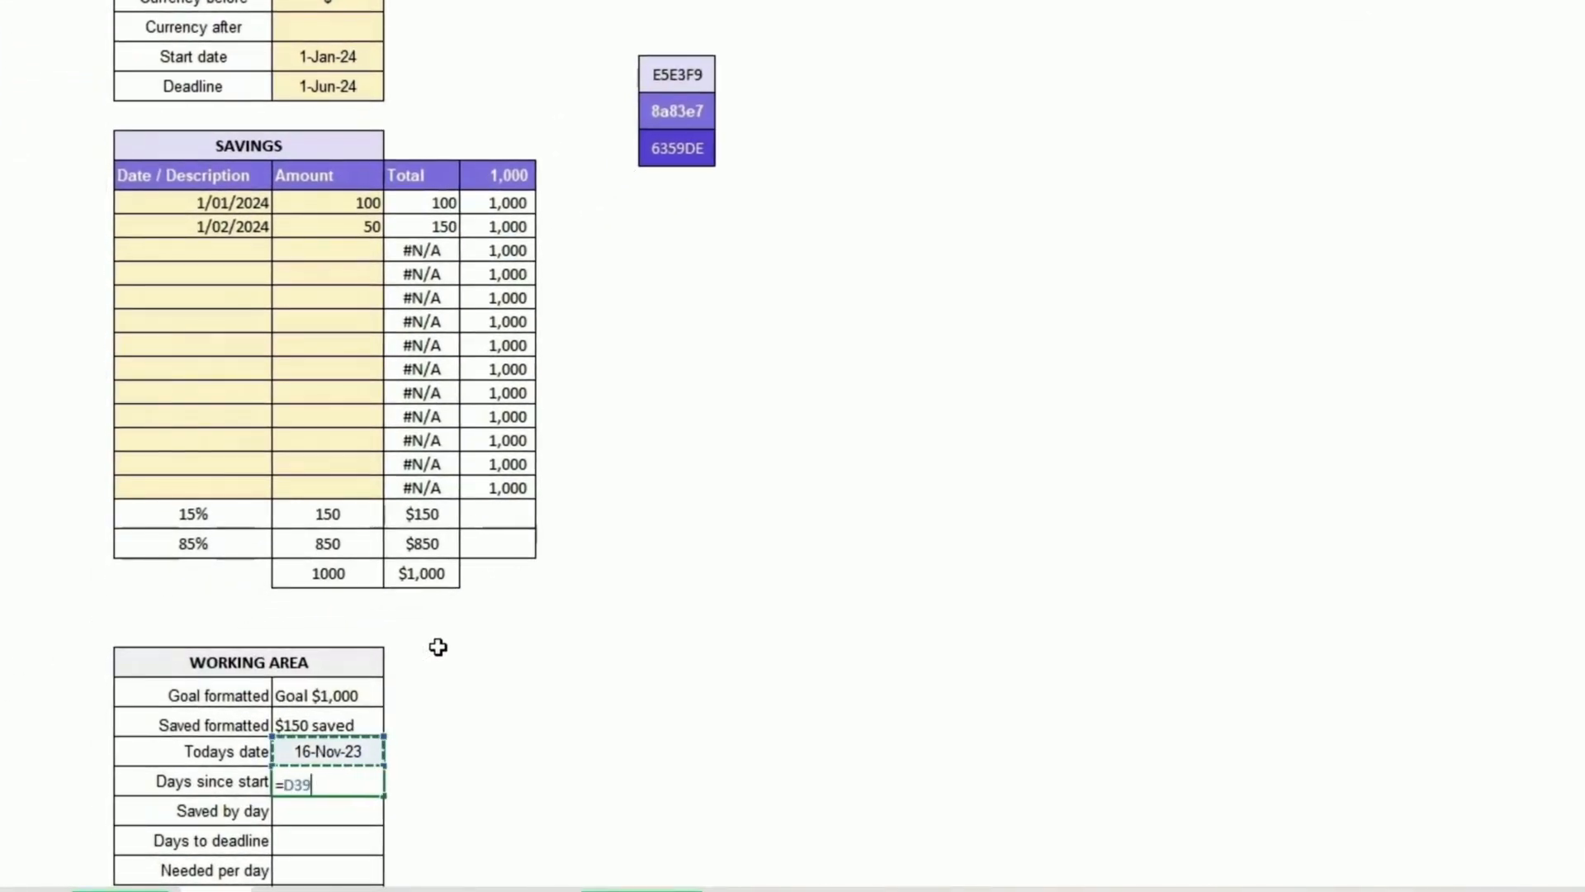
pyautogui.write('-')
pyautogui.press('Up')
pyautogui.press('Up')
pyautogui.press('Up')
pyautogui.press('Up')
pyautogui.press('Up')
pyautogui.press('Up')
pyautogui.press('Up')
pyautogui.press('Up')
pyautogui.press('Up')
pyautogui.press('Up')
pyautogui.press('Up')
pyautogui.press('Up')
pyautogui.press('Up')
pyautogui.press('Up')
pyautogui.press('Up')
pyautogui.press('Up')
pyautogui.press('Up')
pyautogui.press('Up')
pyautogui.press('Up')
pyautogui.press('Up')
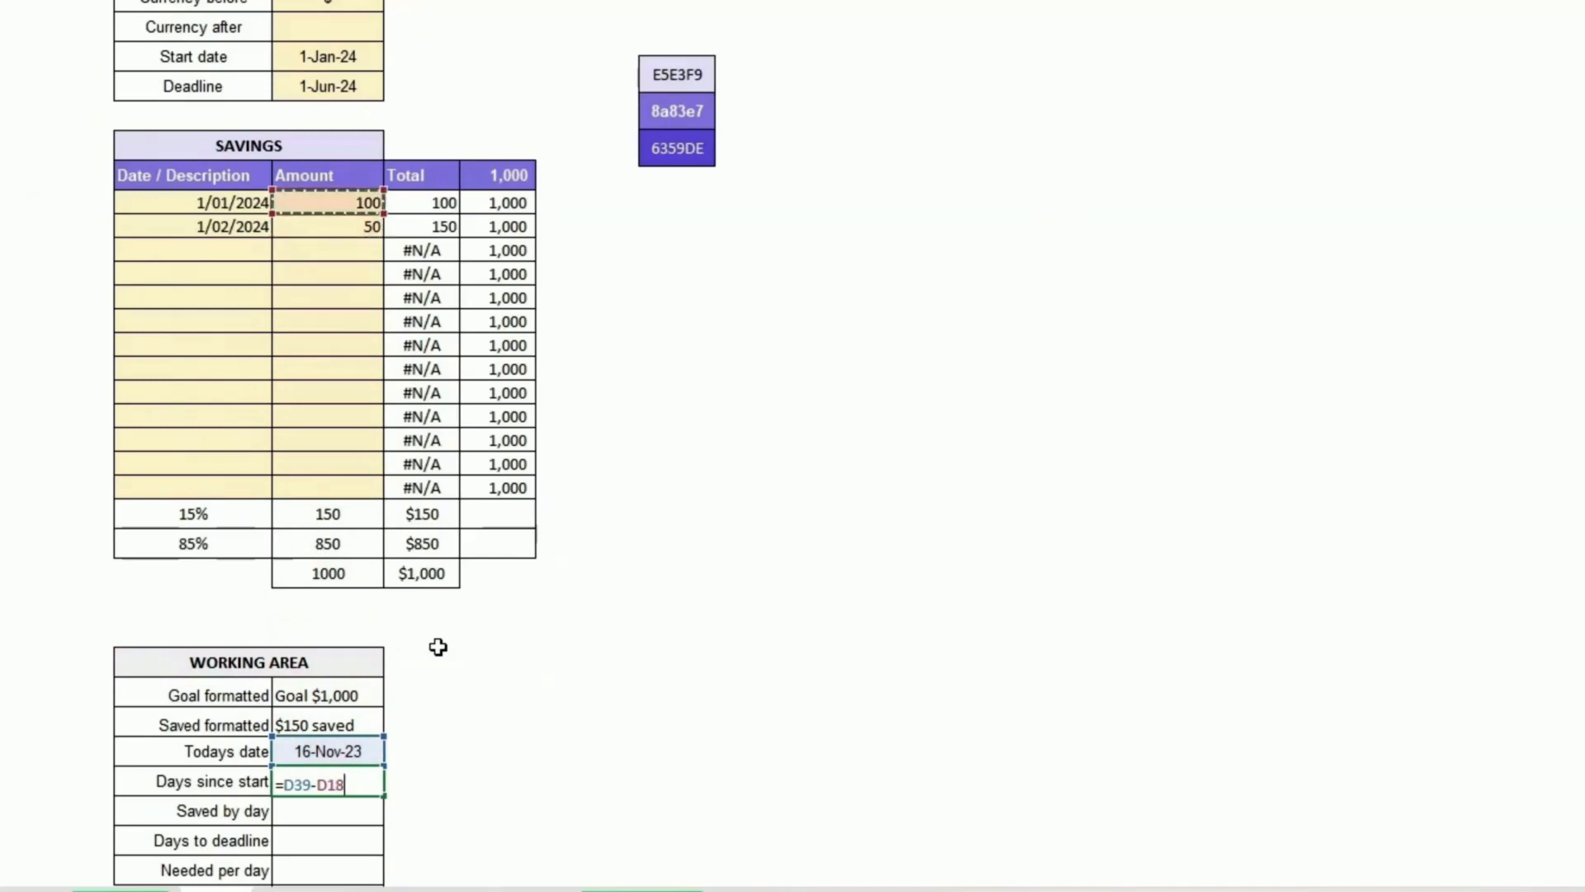
pyautogui.press('Up')
pyautogui.press('Up')
pyautogui.press('Up')
pyautogui.press('Up')
pyautogui.press('Up')
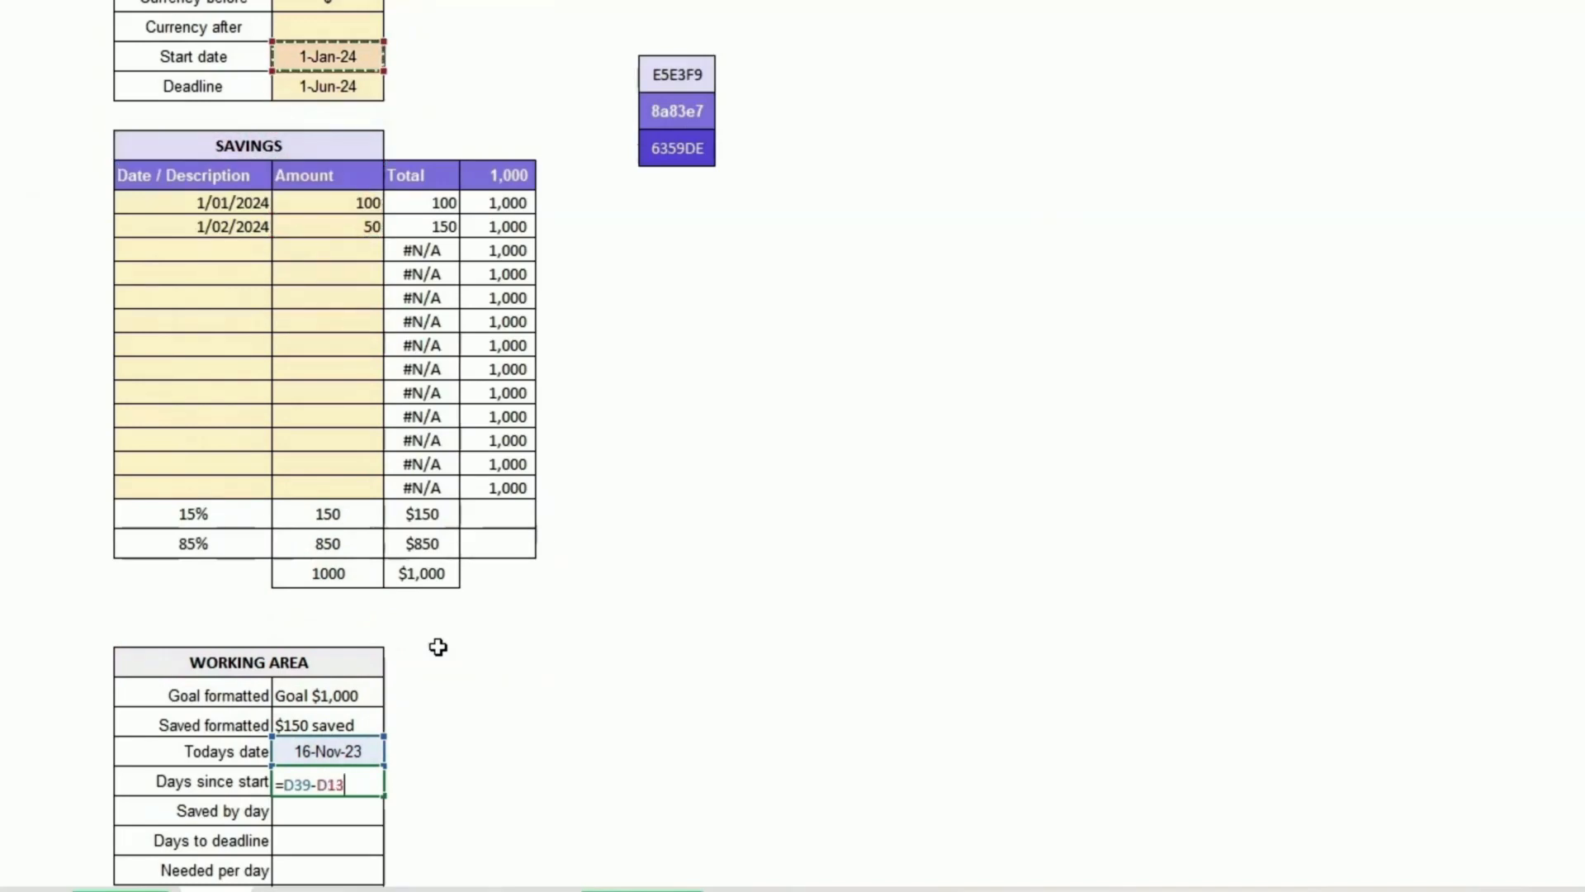
pyautogui.hotkey('ctrl', 'Return')
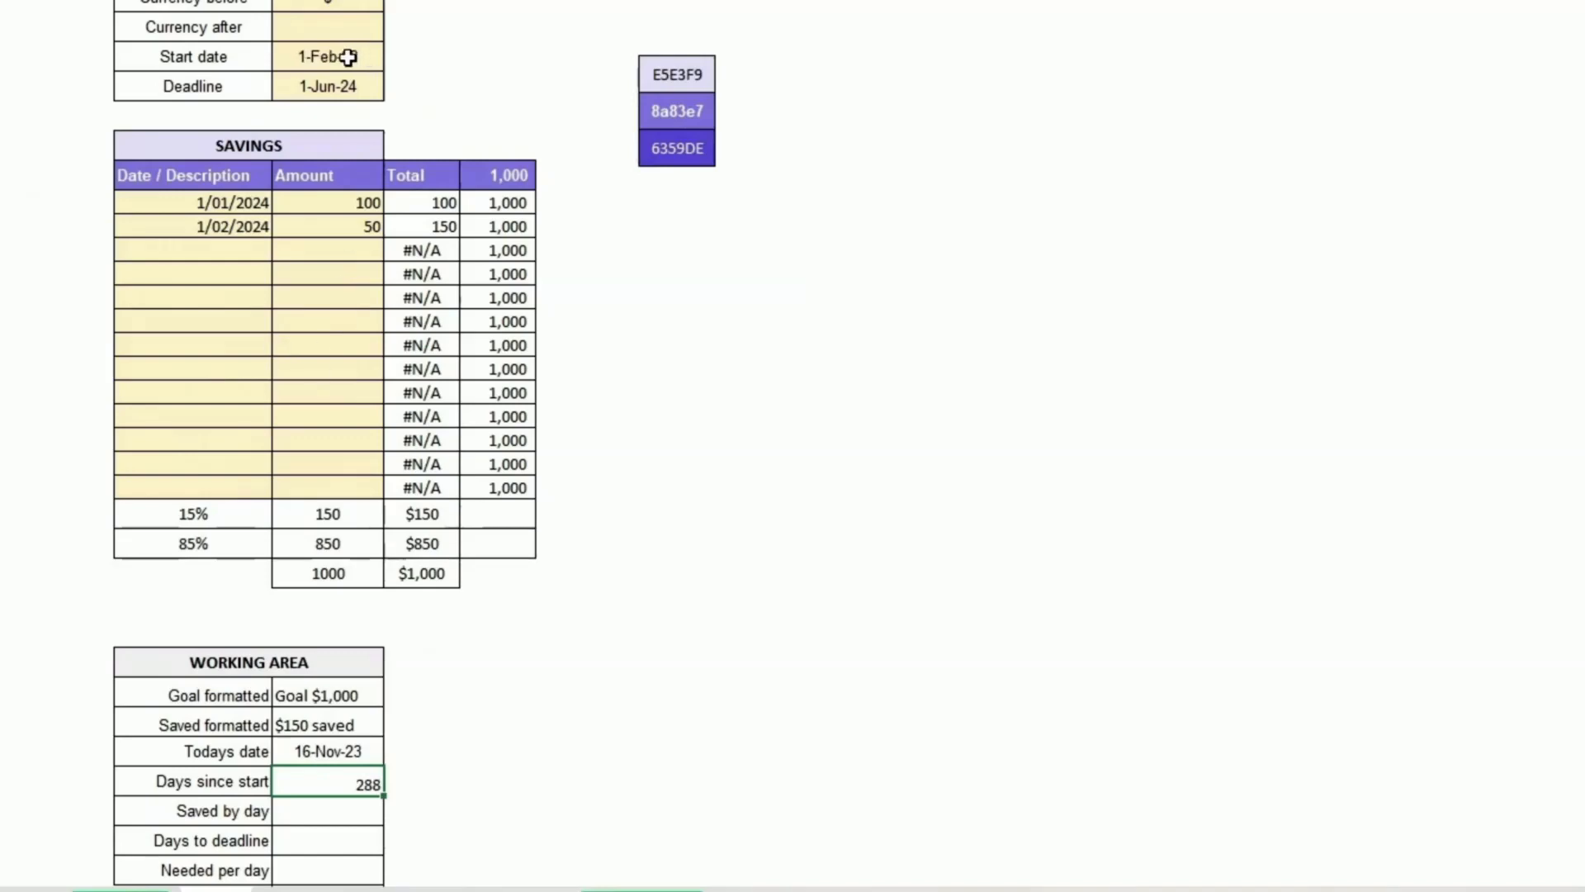
# Step: Change the start date to 1/11/2023
pyautogui.click(335, 54)
pyautogui.write('1')
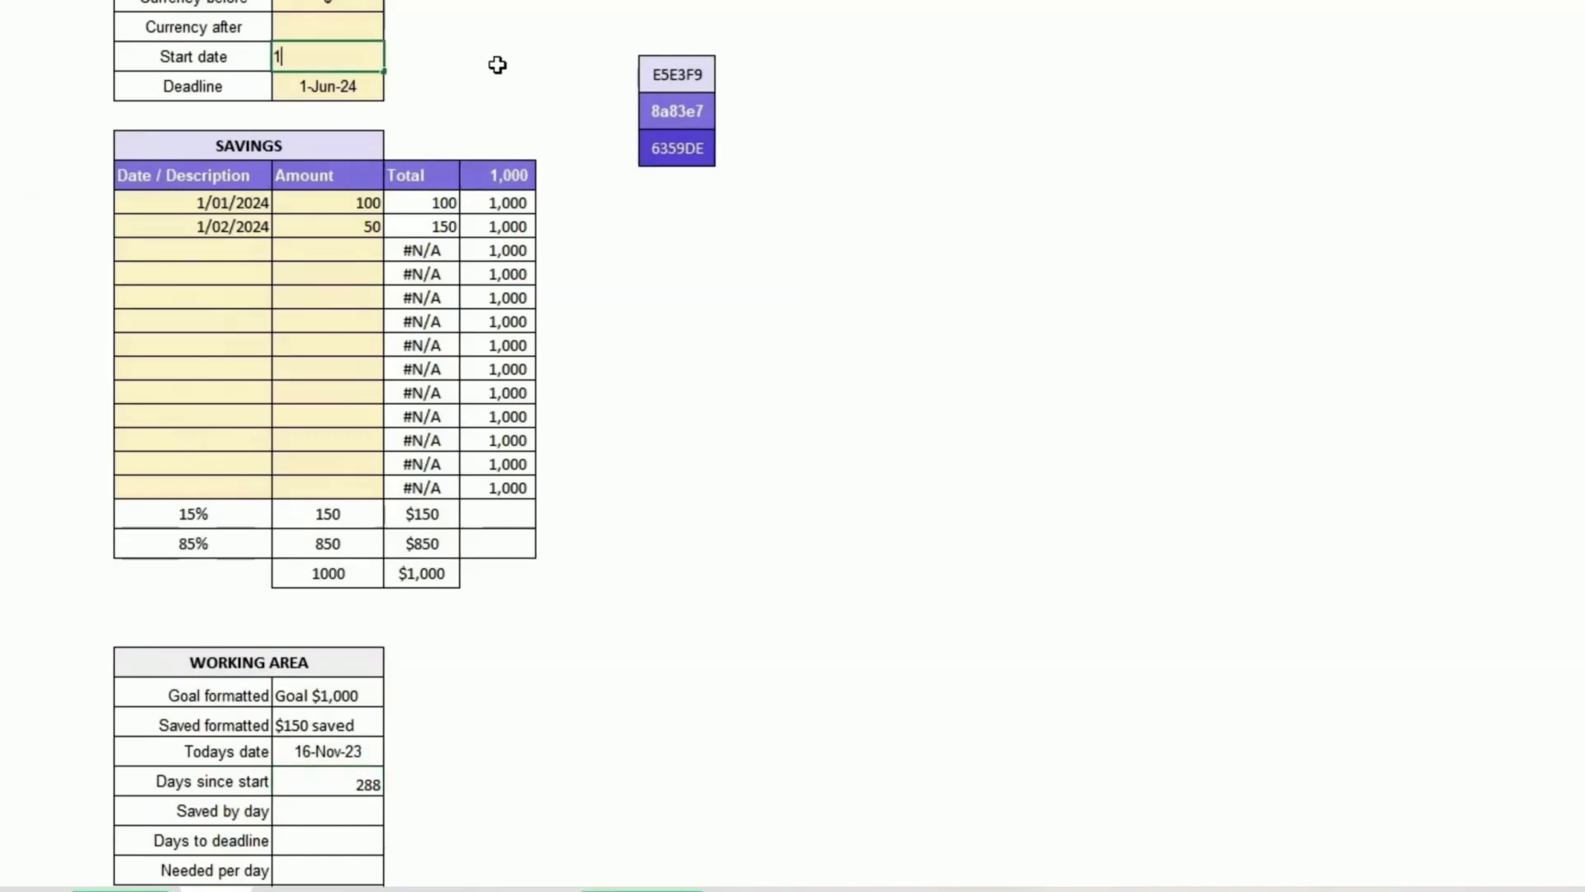
pyautogui.write('/11/2023')
pyautogui.press('Return')
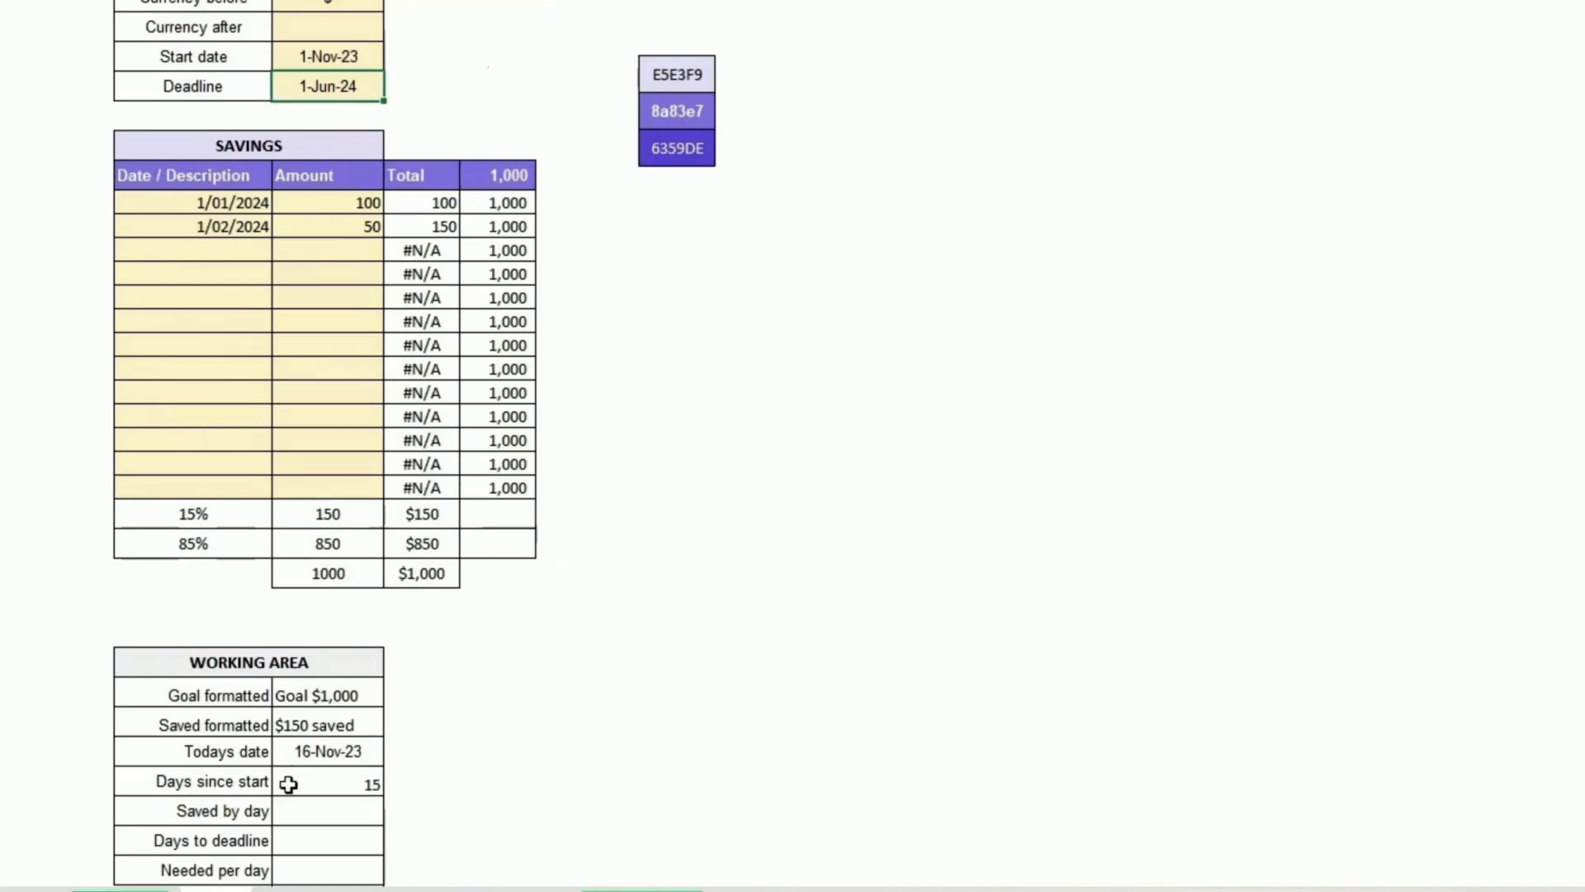
# Step: Centre the working area values from Days since start down to the last row
pyautogui.moveTo(350, 781); pyautogui.dragTo(329, 818)
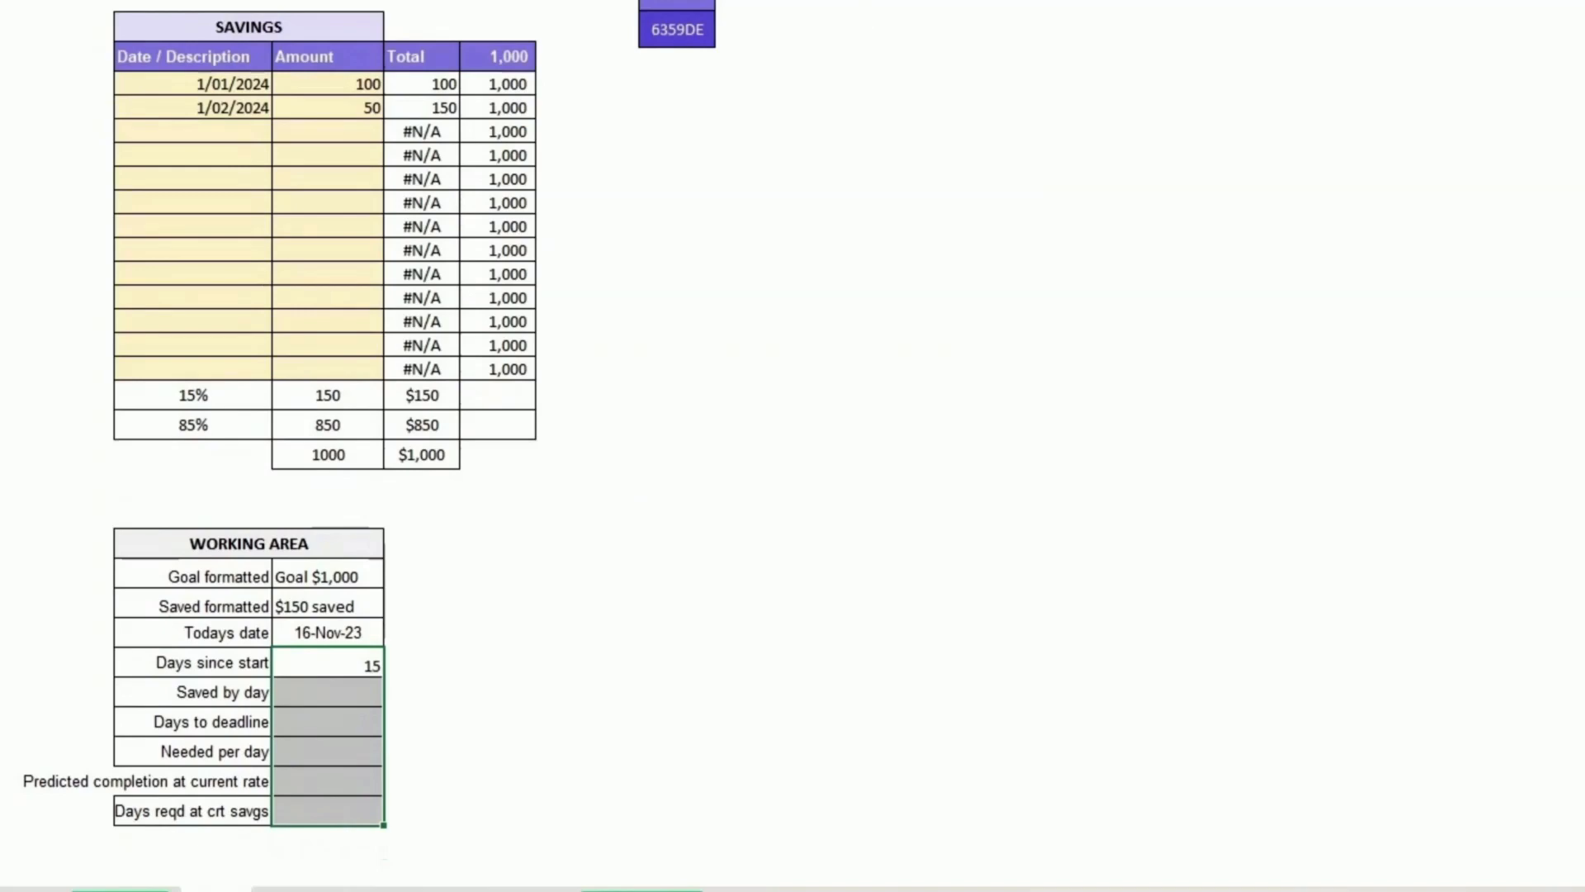
pyautogui.click(505, 576)
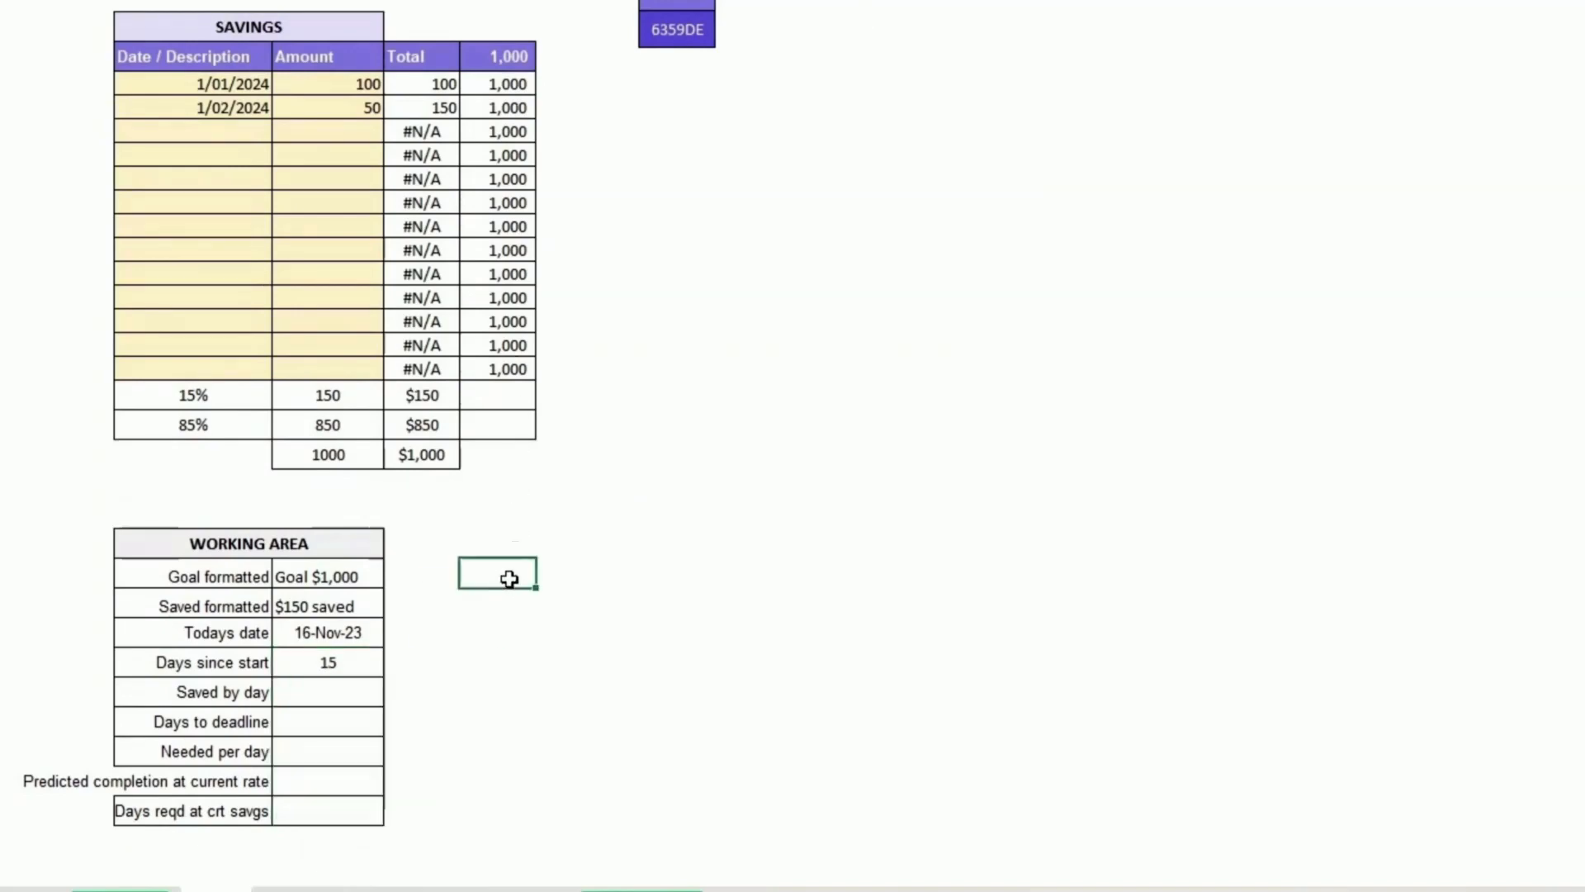
# Step: Change the first savings entry's date to 5/11/2023
pyautogui.click(224, 89)
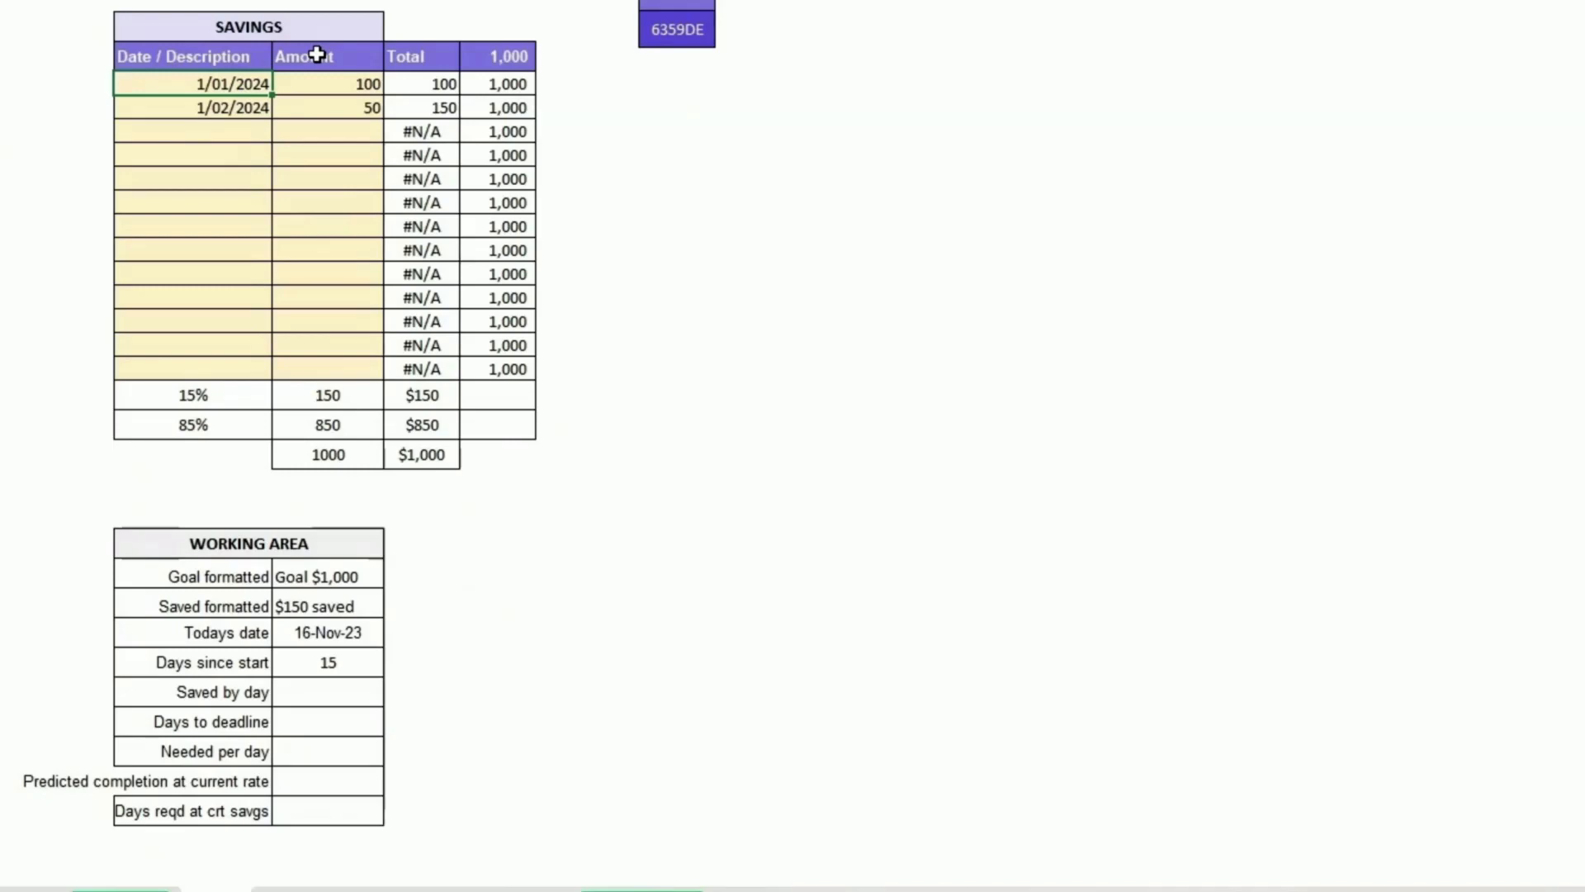
pyautogui.write('5/11/2023')
pyautogui.press('Return')
pyautogui.press('Return')
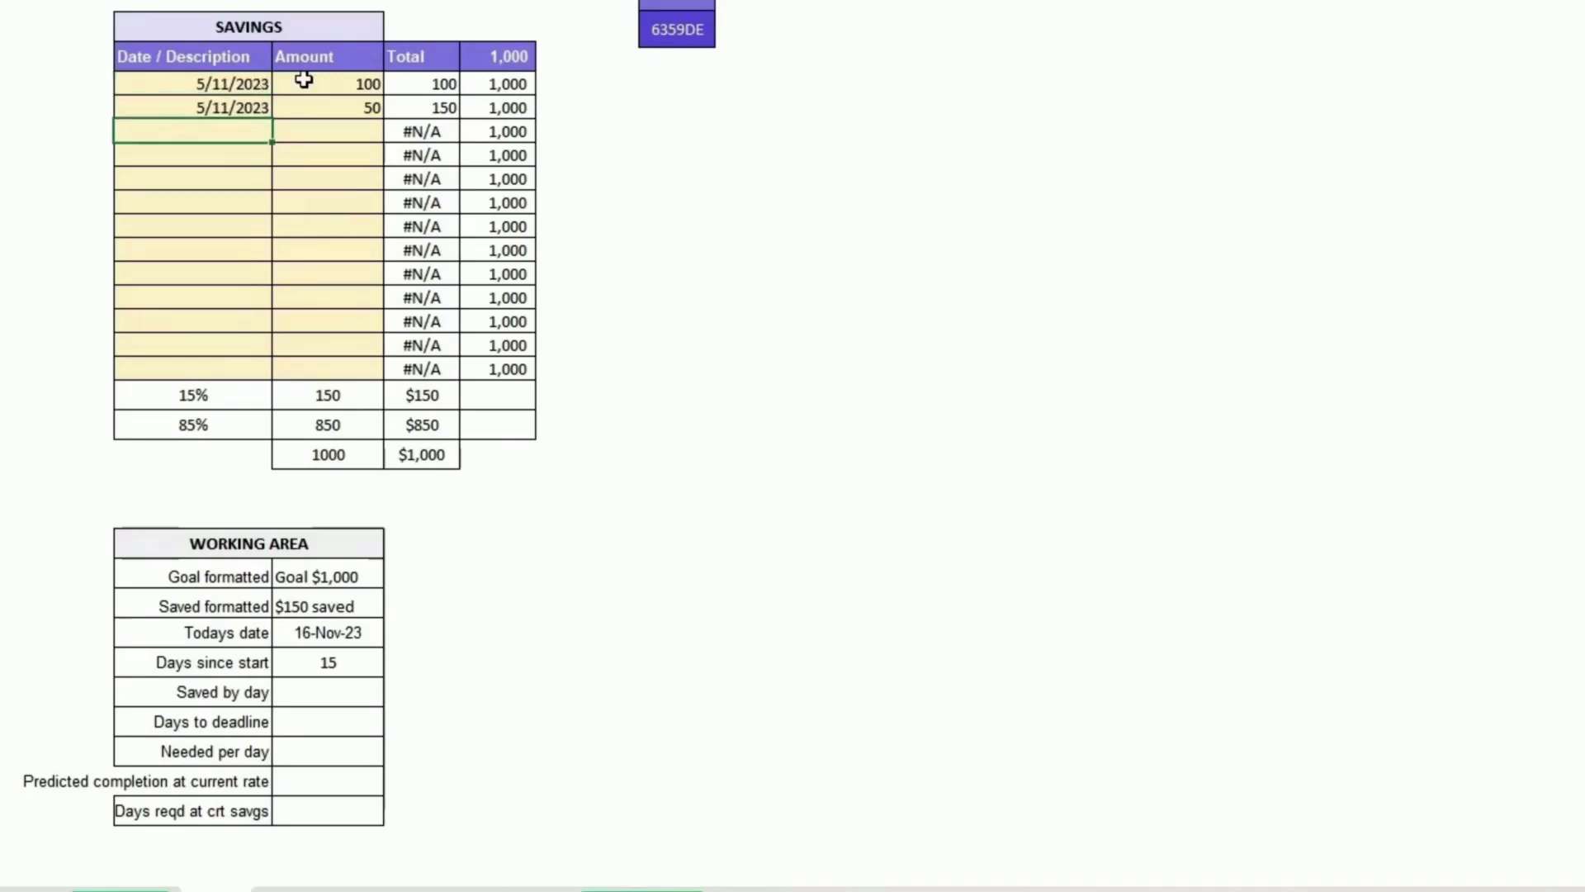
# Step: Set Saved by day to the saved amount divided by Days since start
pyautogui.click(325, 698)
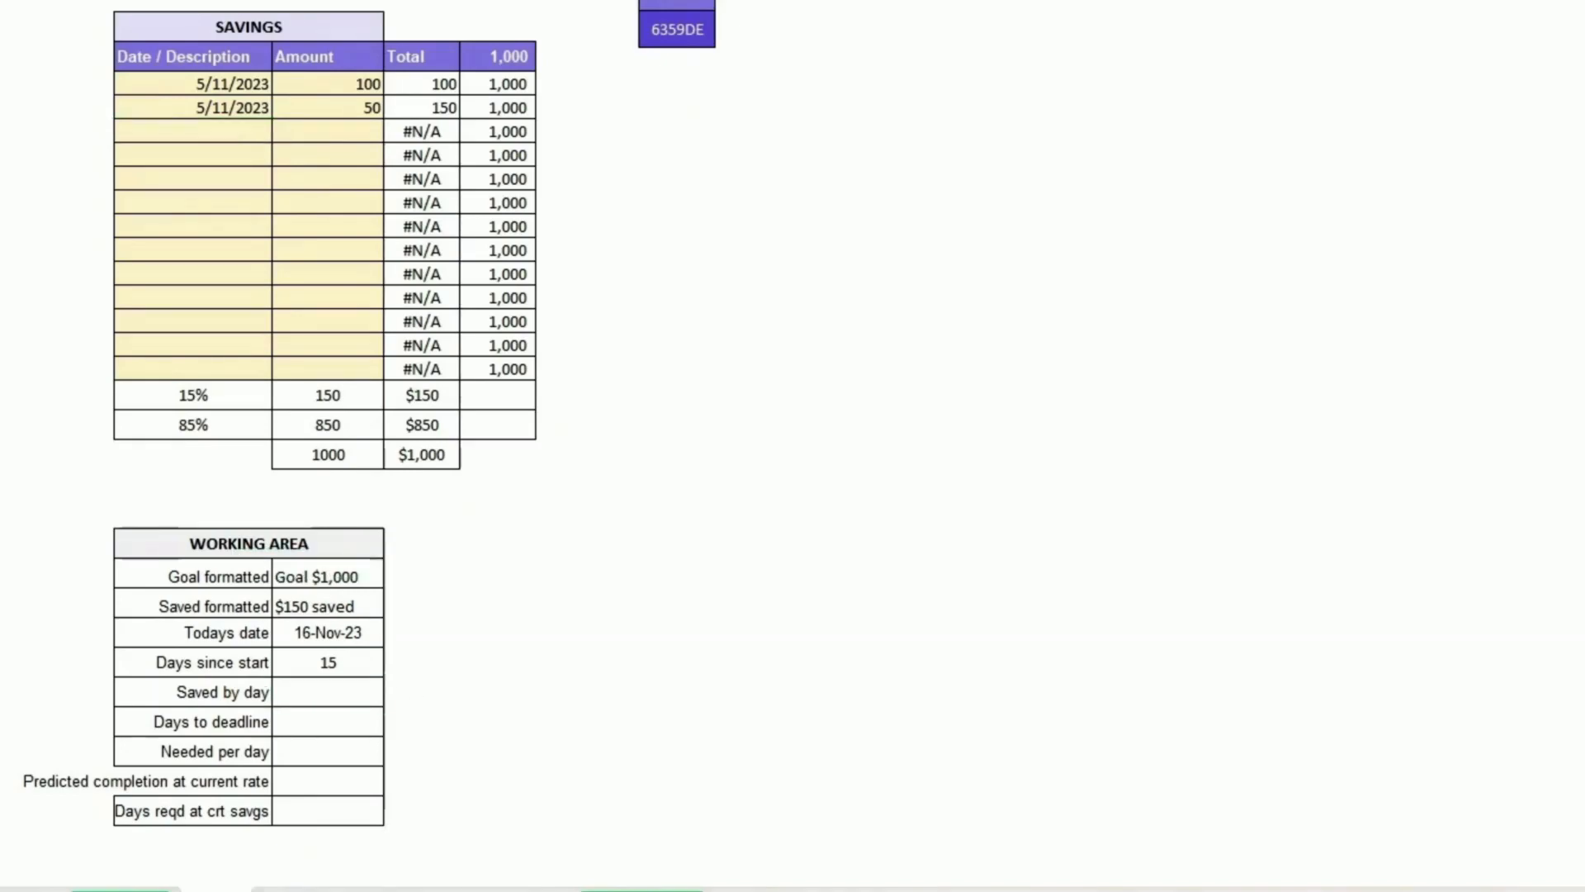
pyautogui.click(336, 690)
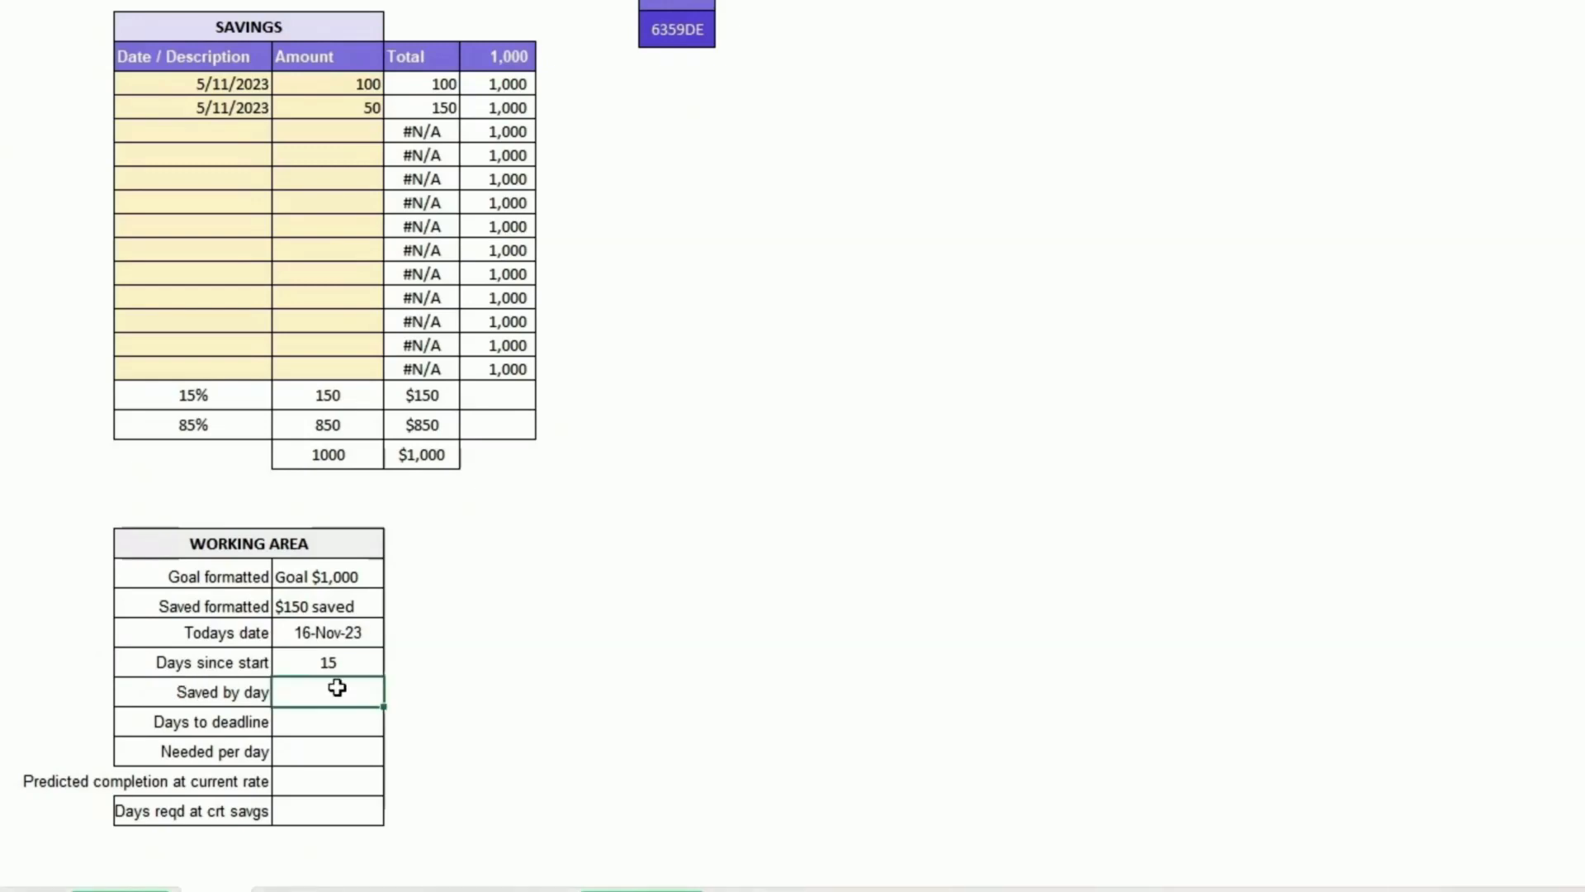
pyautogui.write('=')
pyautogui.click(334, 396)
pyautogui.write('/')
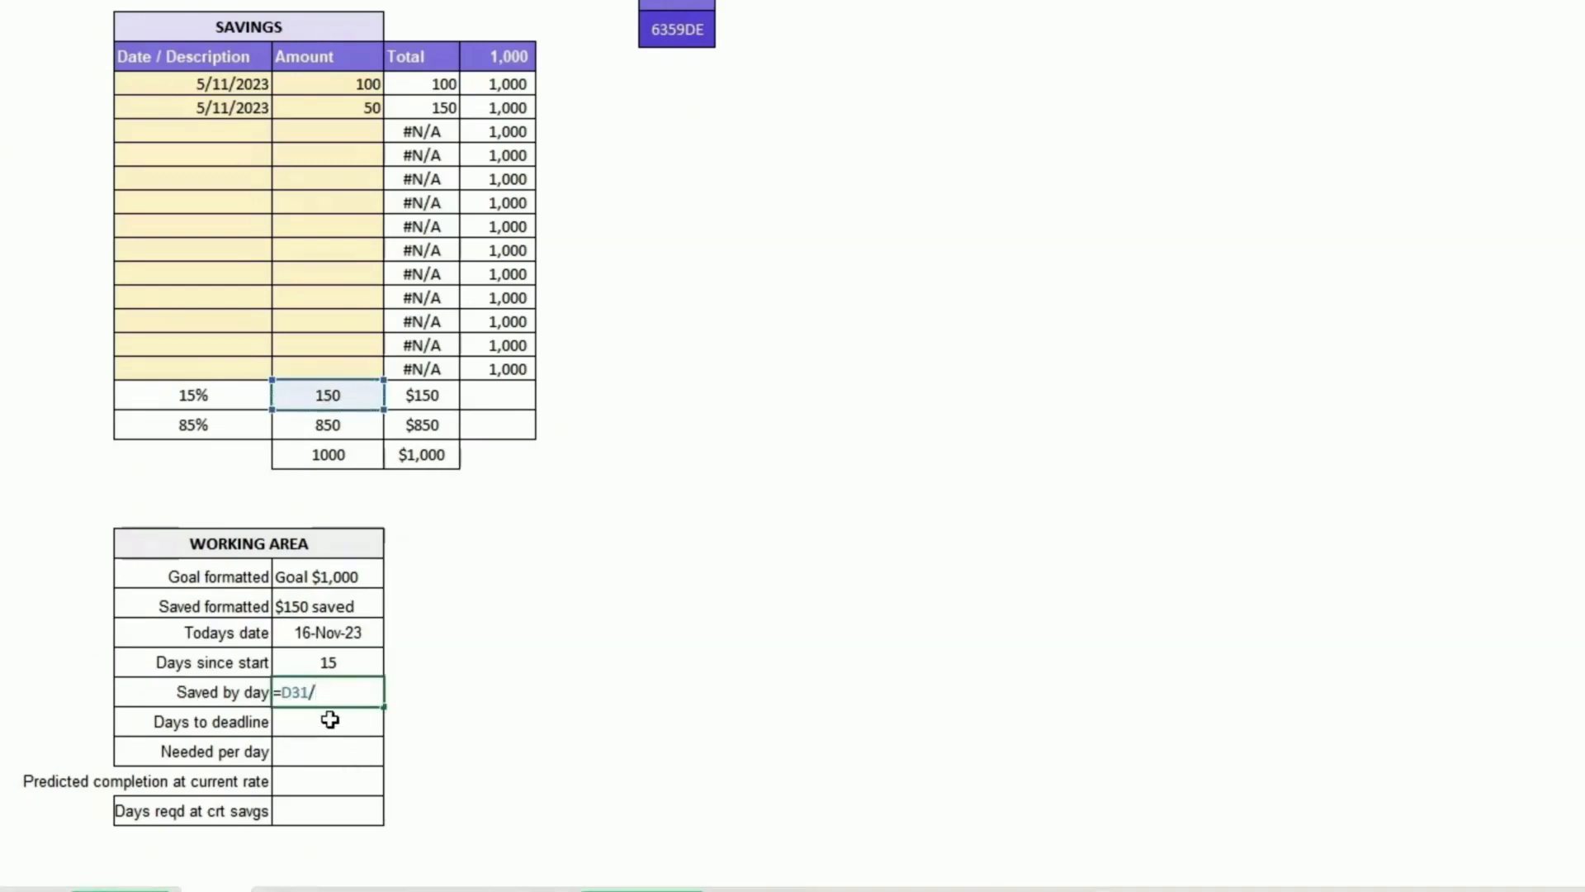
pyautogui.click(327, 661)
pyautogui.press('Return')
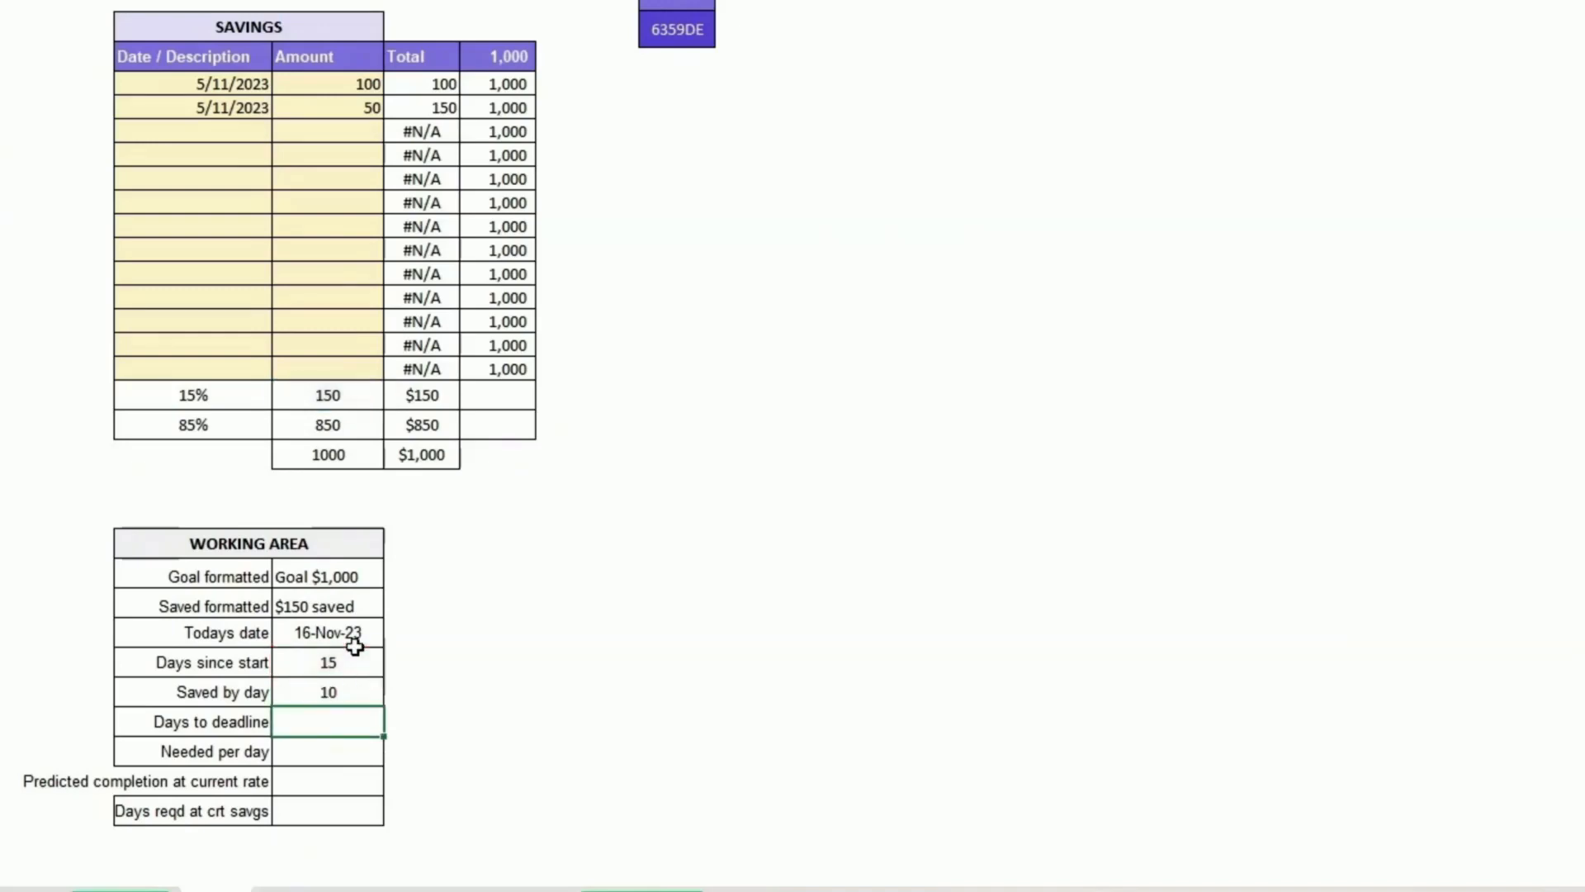
pyautogui.press('Up')
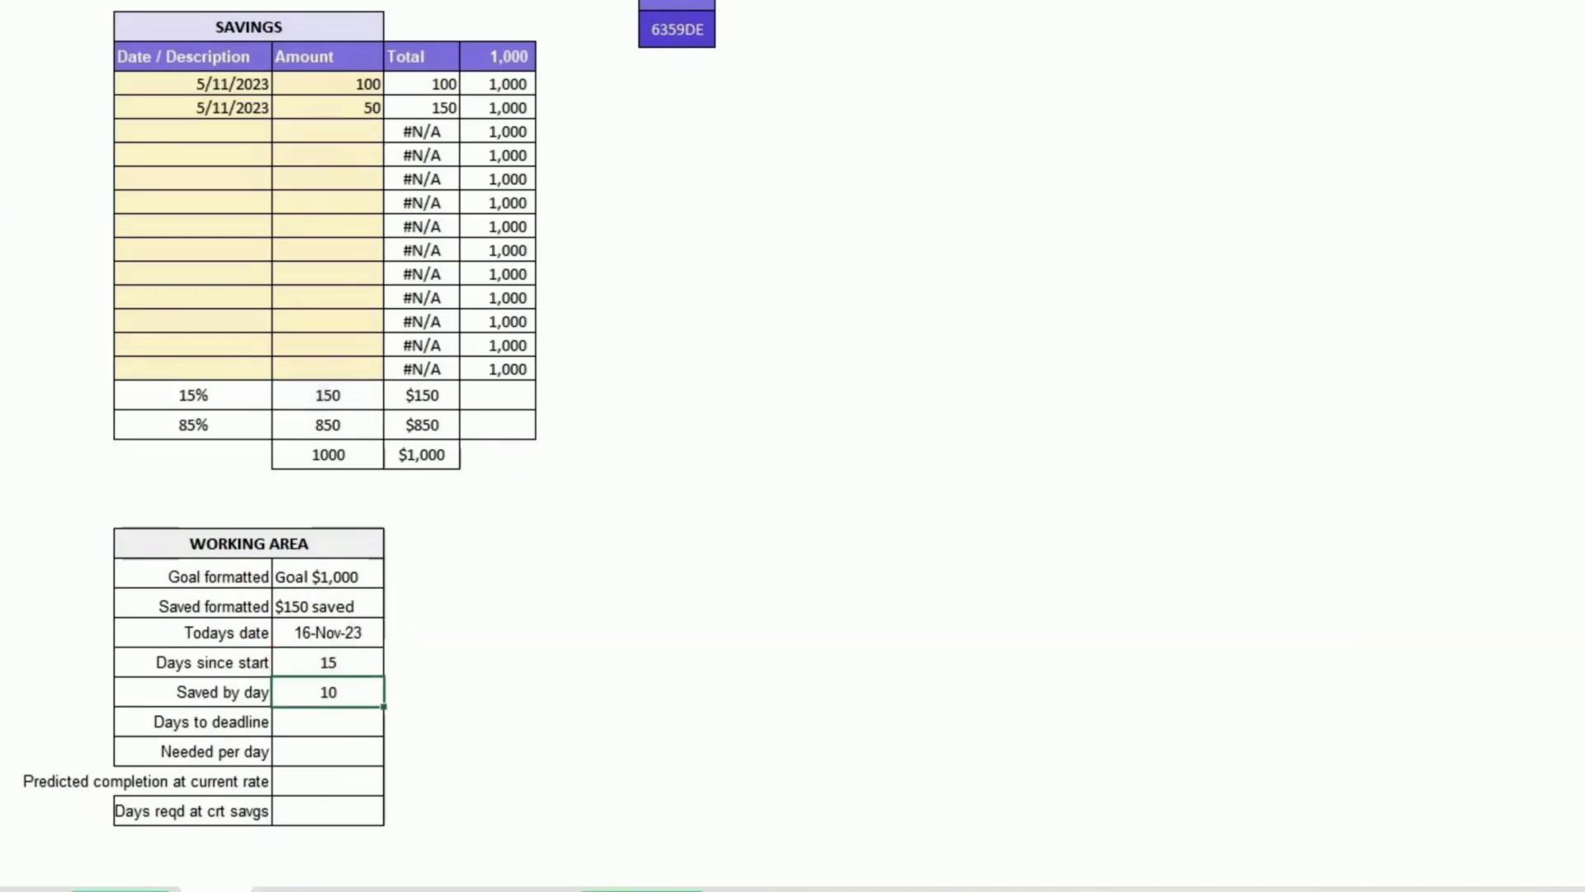
# Step: Set Days to deadline to the deadline date minus today's date
pyautogui.click(375, 726)
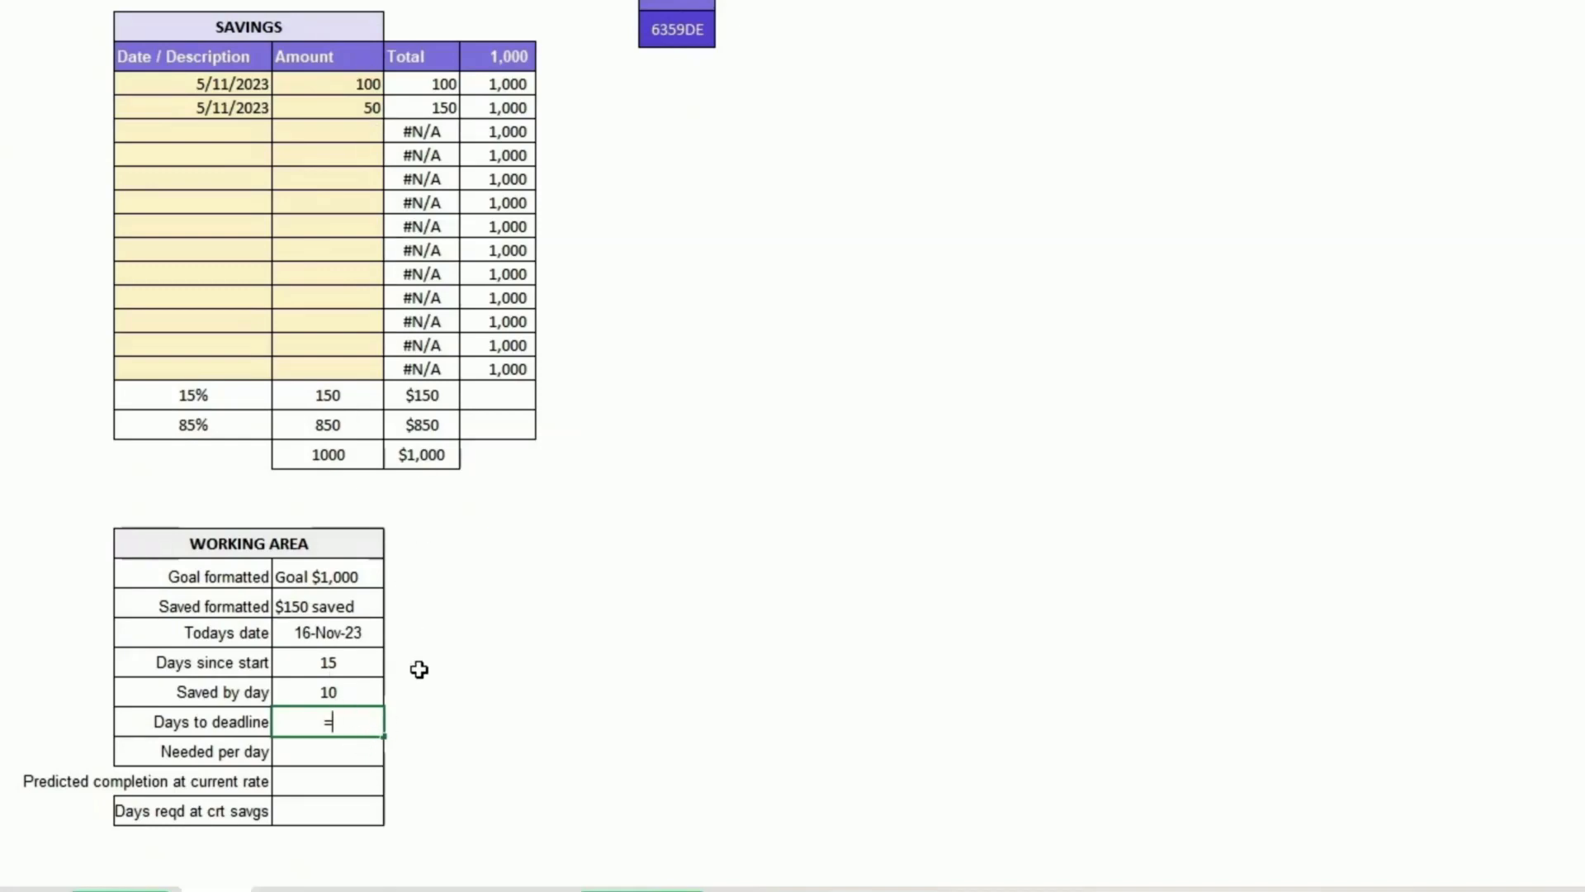
pyautogui.scroll(3, 424, 598)
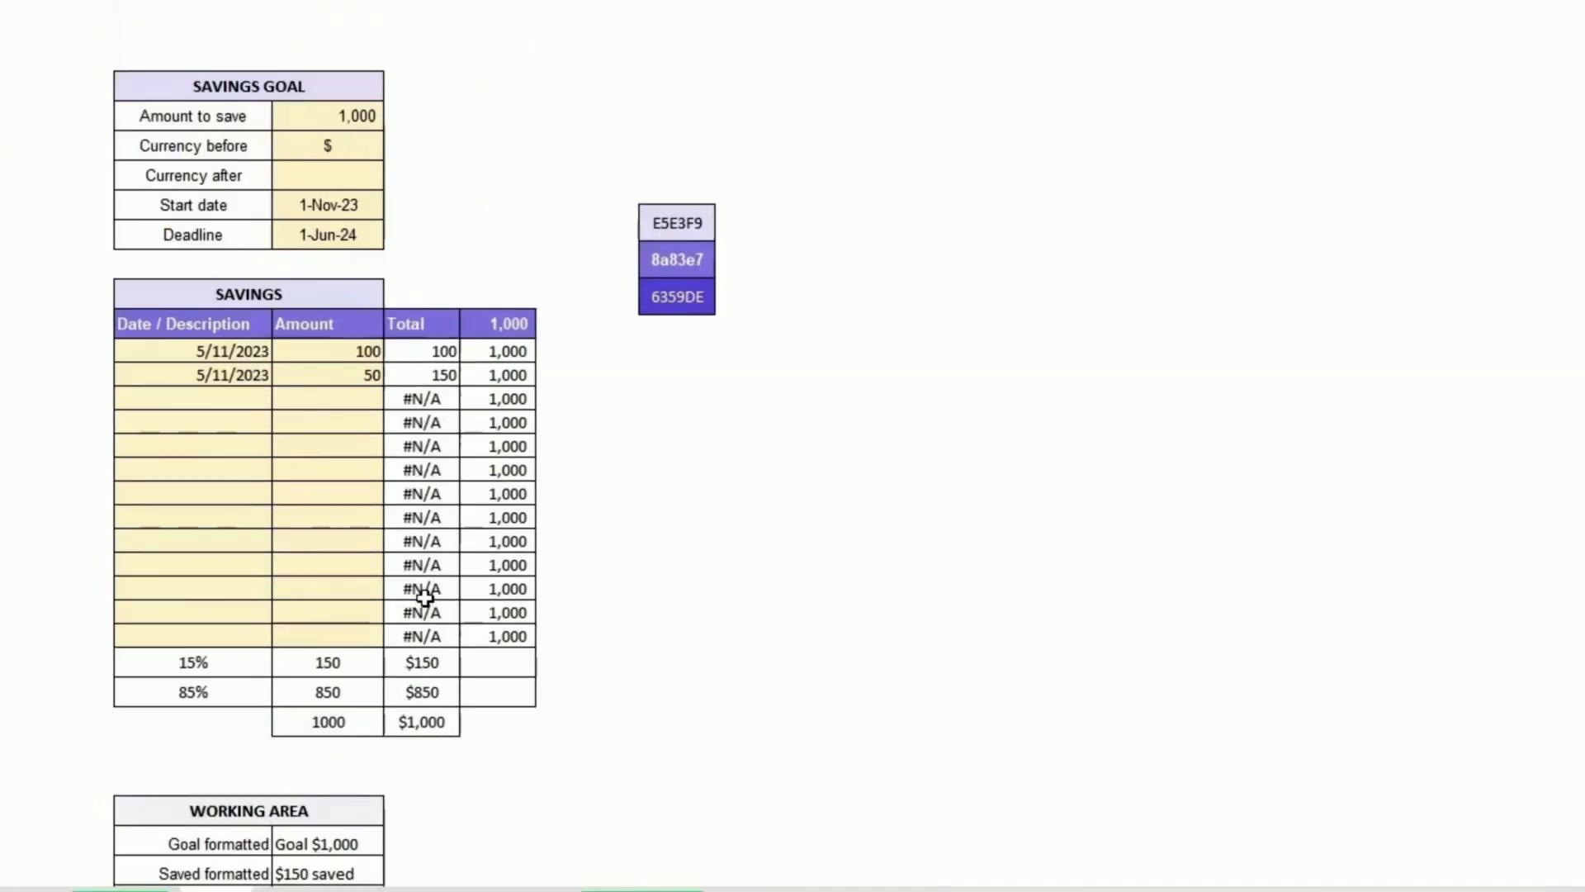
pyautogui.click(314, 240)
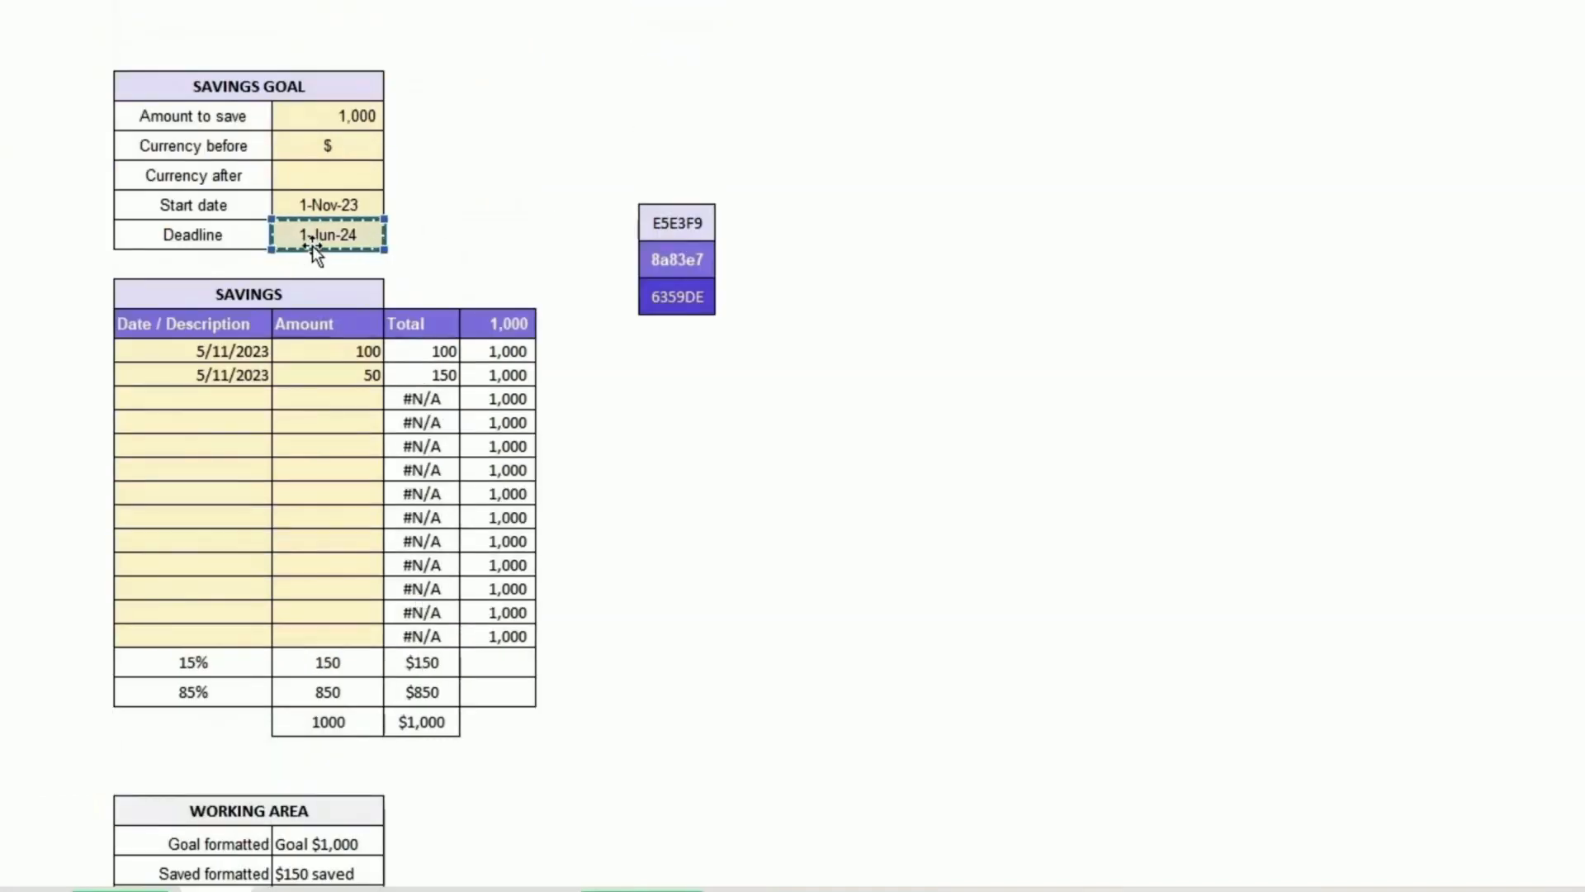
pyautogui.write('-')
pyautogui.scroll(-3, 368, 347)
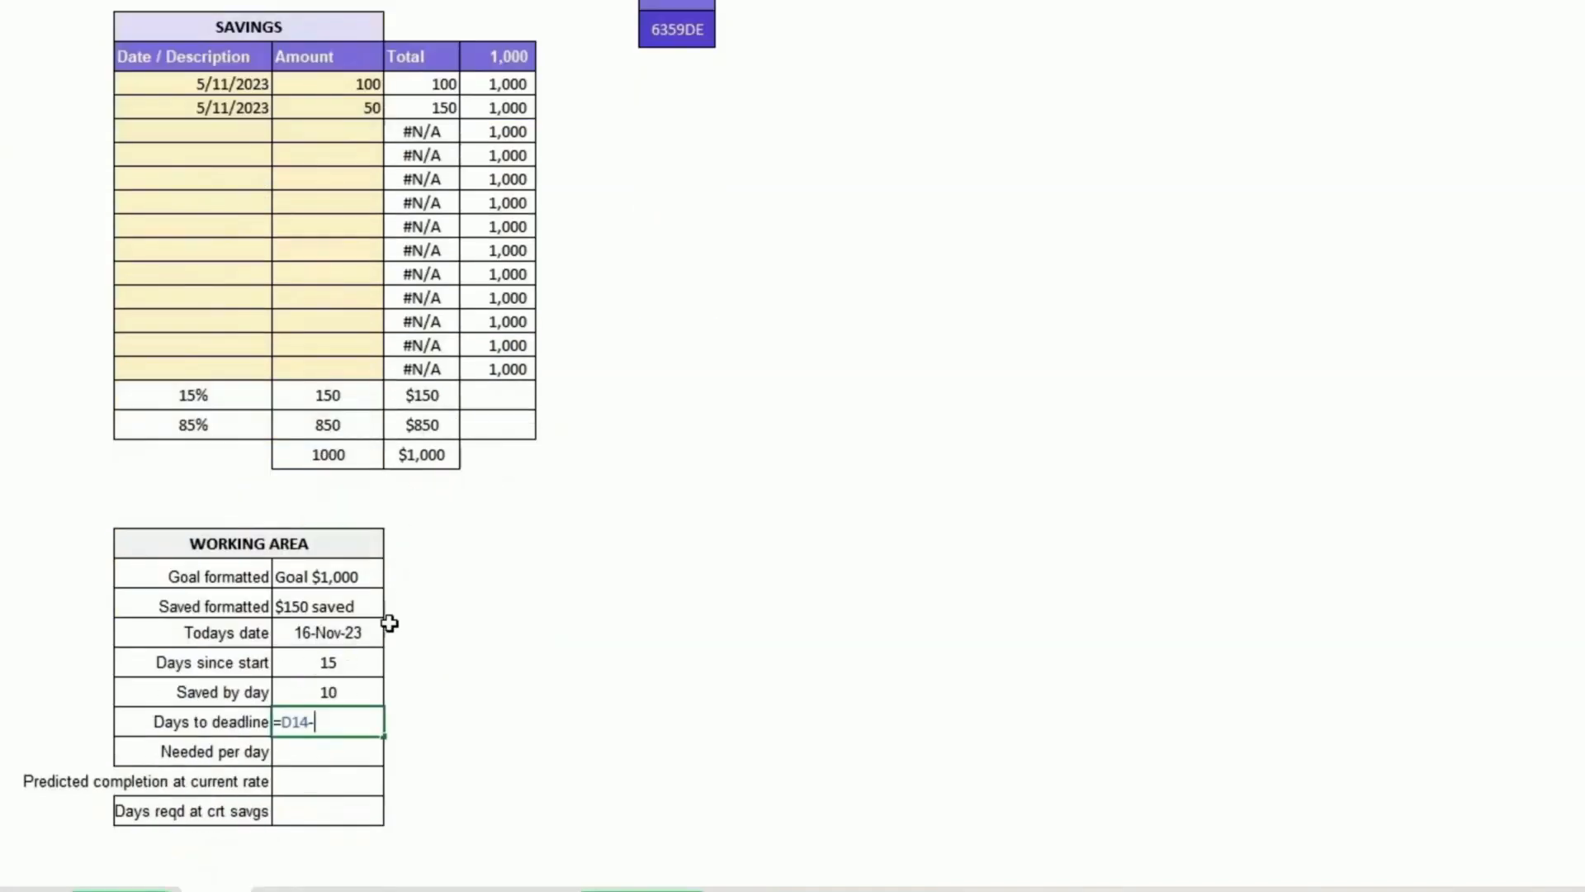
pyautogui.click(312, 633)
pyautogui.press('Return')
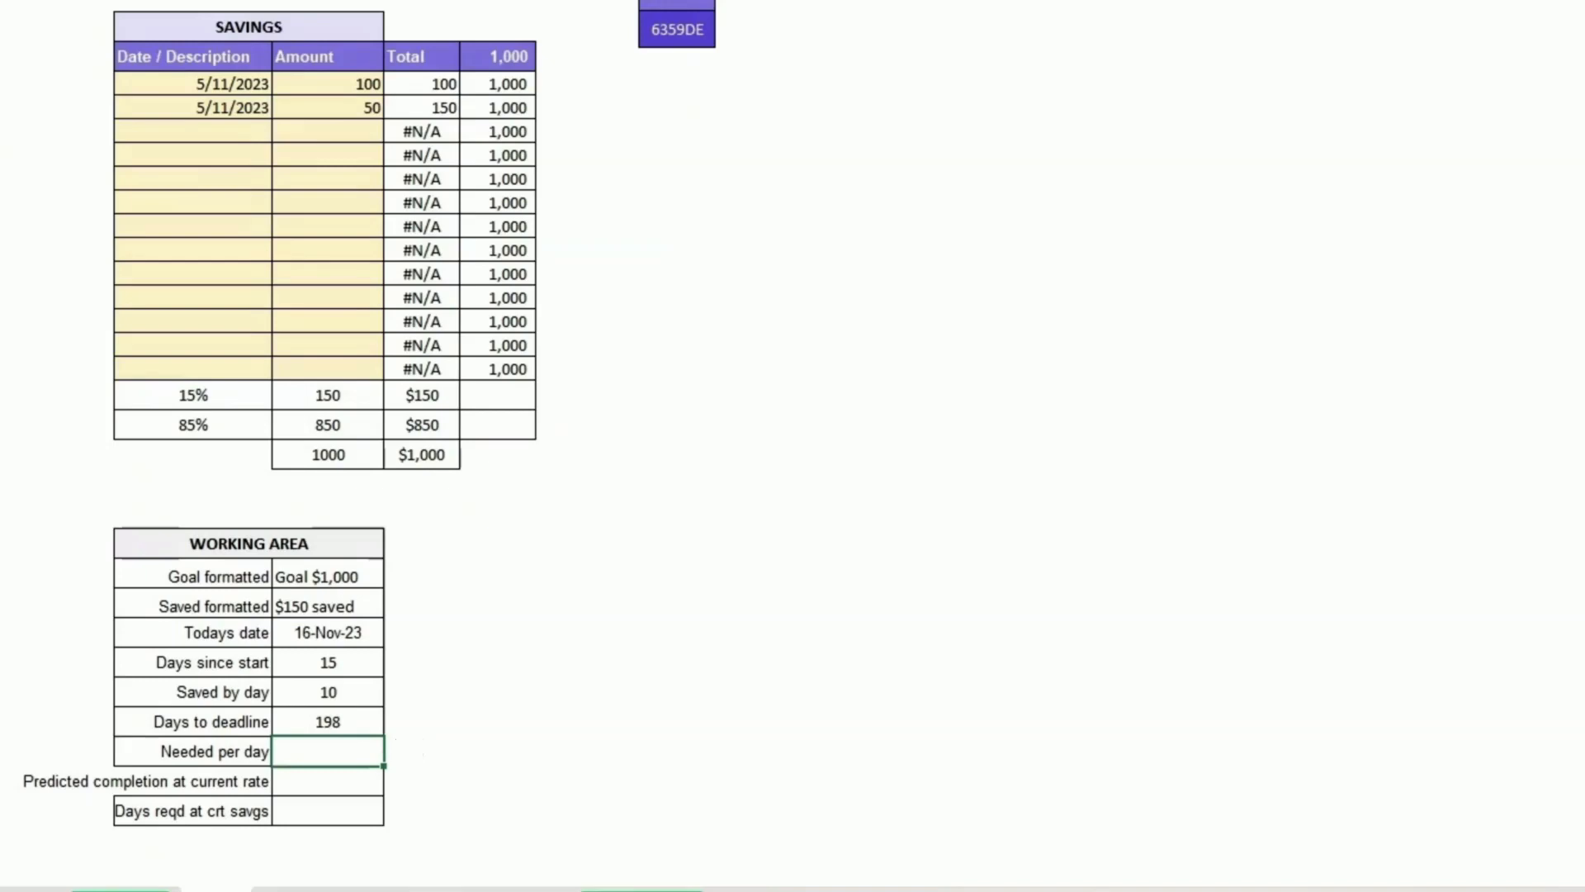
# Step: Set Needed per day to =IF(D32>0,D32/D42,0), dividing the remaining amount by days to deadline
pyautogui.write('=')
pyautogui.click(361, 747)
pyautogui.write('if(')
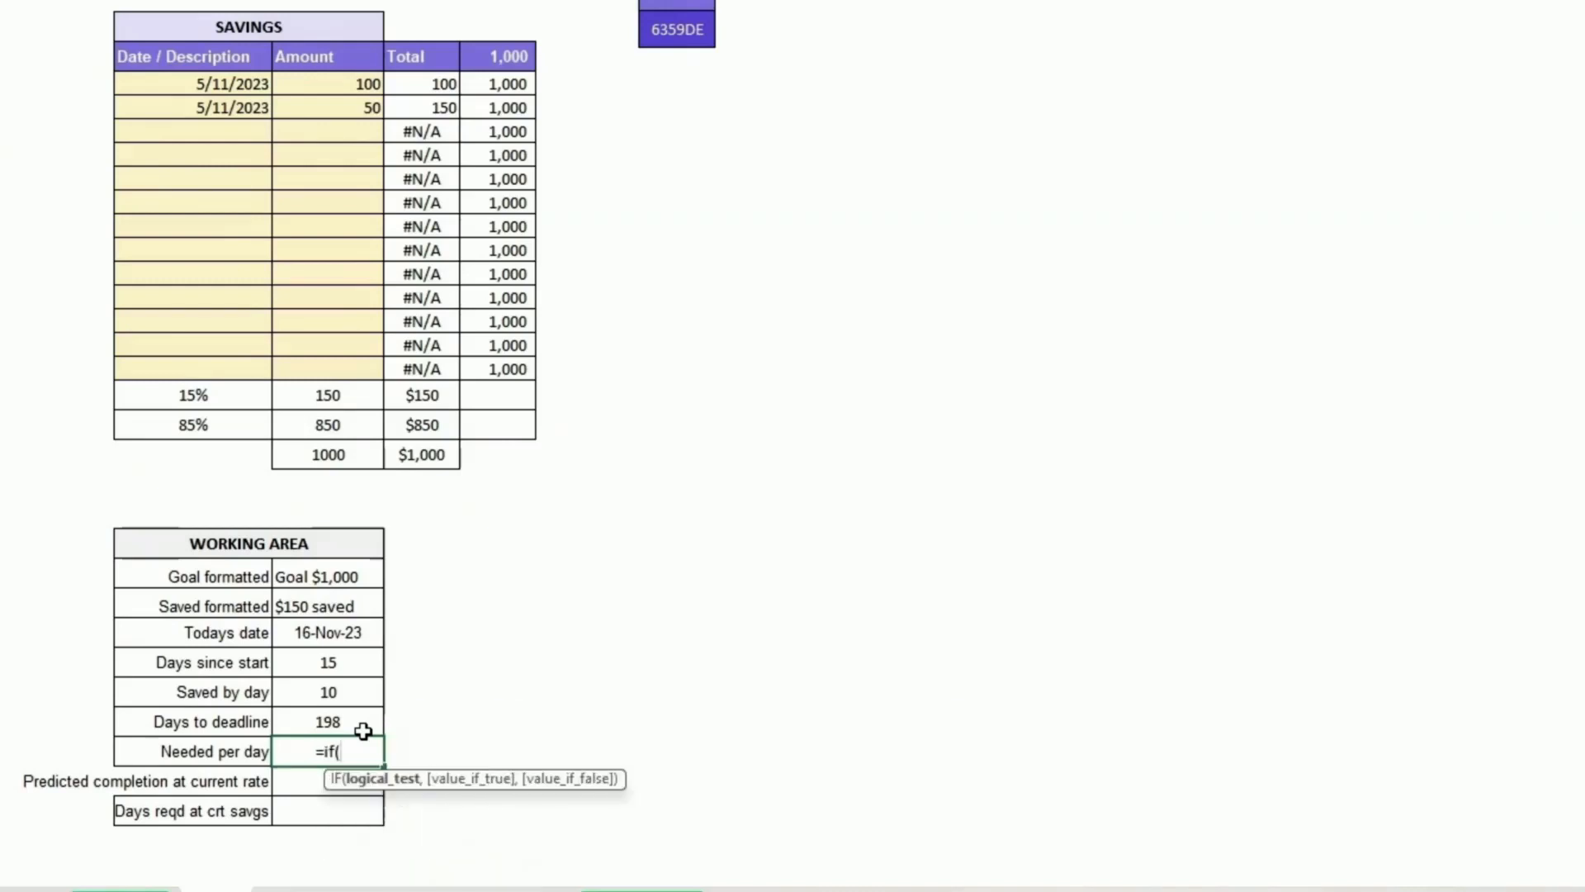
pyautogui.press('Up')
pyautogui.press('Up')
pyautogui.press('Up')
pyautogui.press('Up')
pyautogui.press('Up')
pyautogui.press('Up')
pyautogui.press('Up')
pyautogui.press('Up')
pyautogui.press('Up')
pyautogui.press('Up')
pyautogui.press('Up')
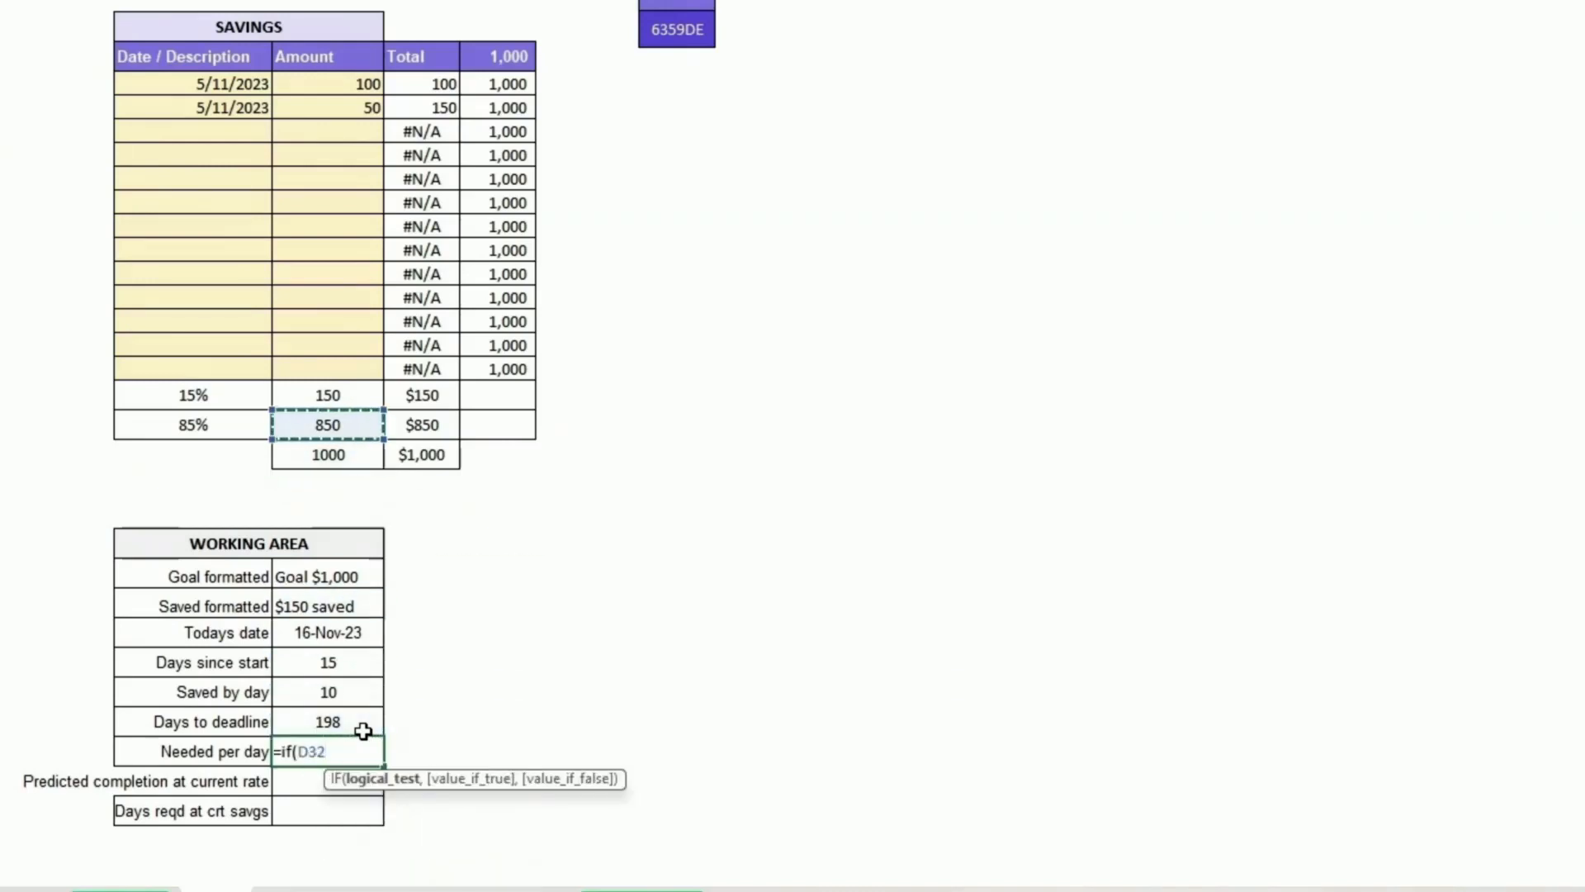
pyautogui.write('>0,')
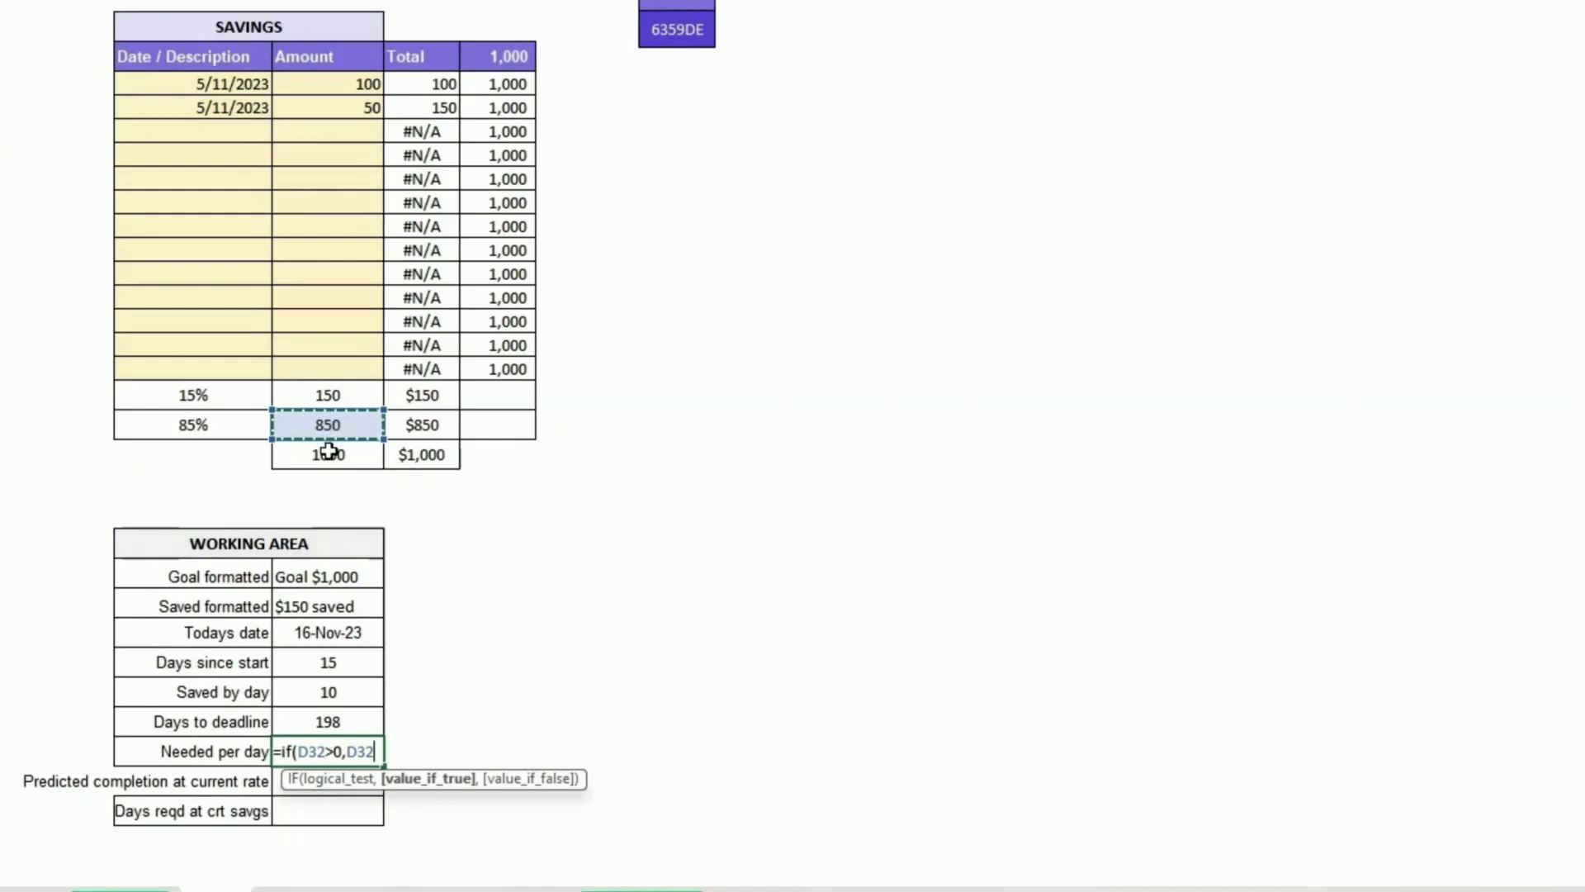
pyautogui.write('/')
pyautogui.click(326, 721)
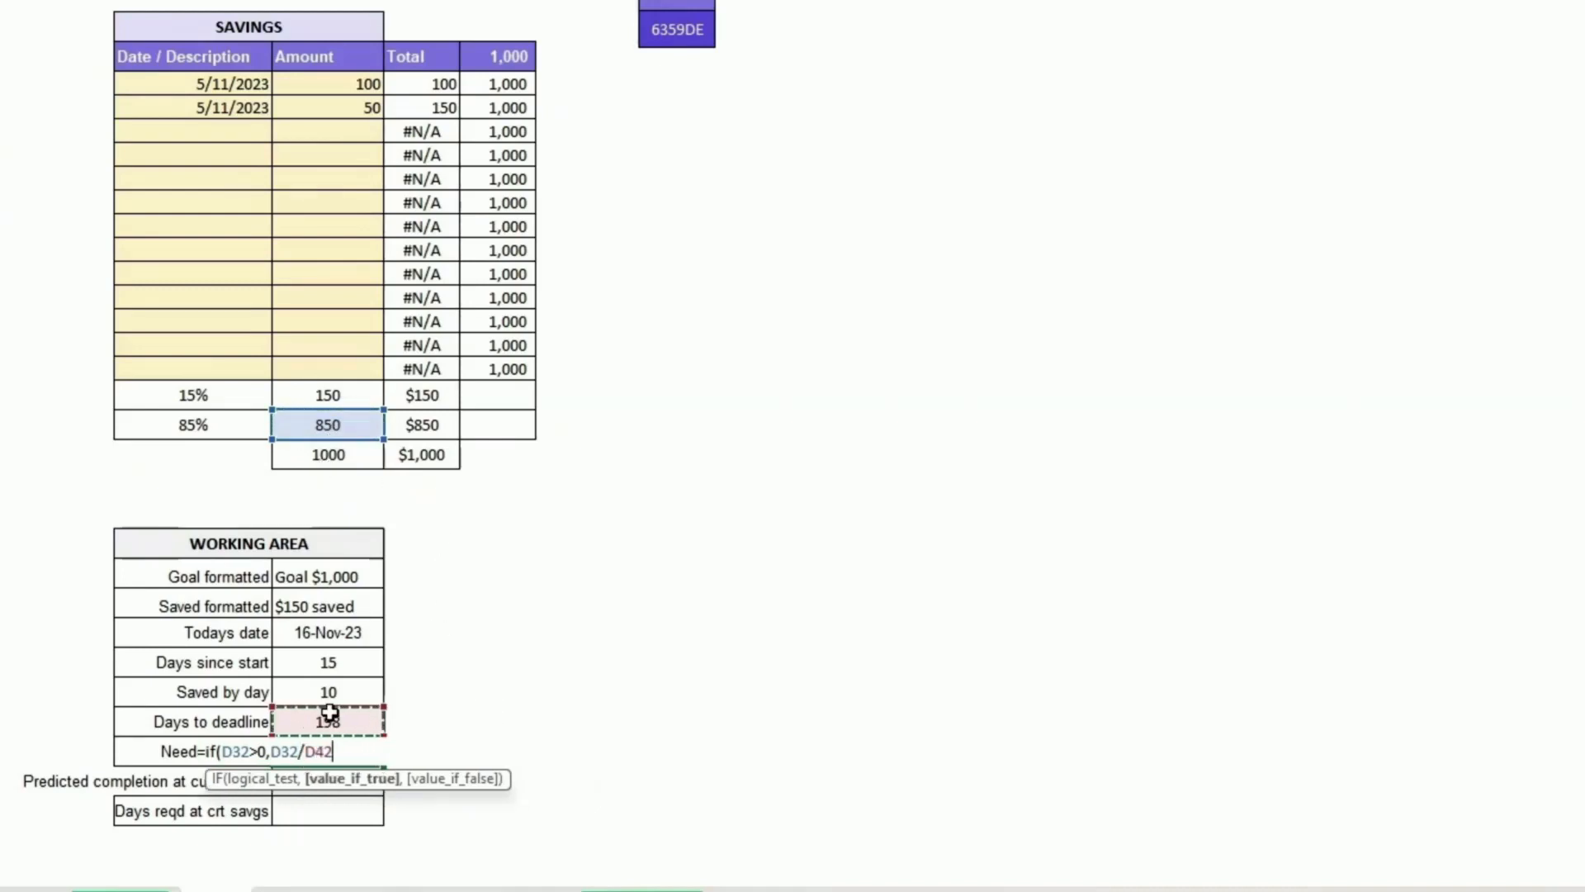
pyautogui.write(',0')
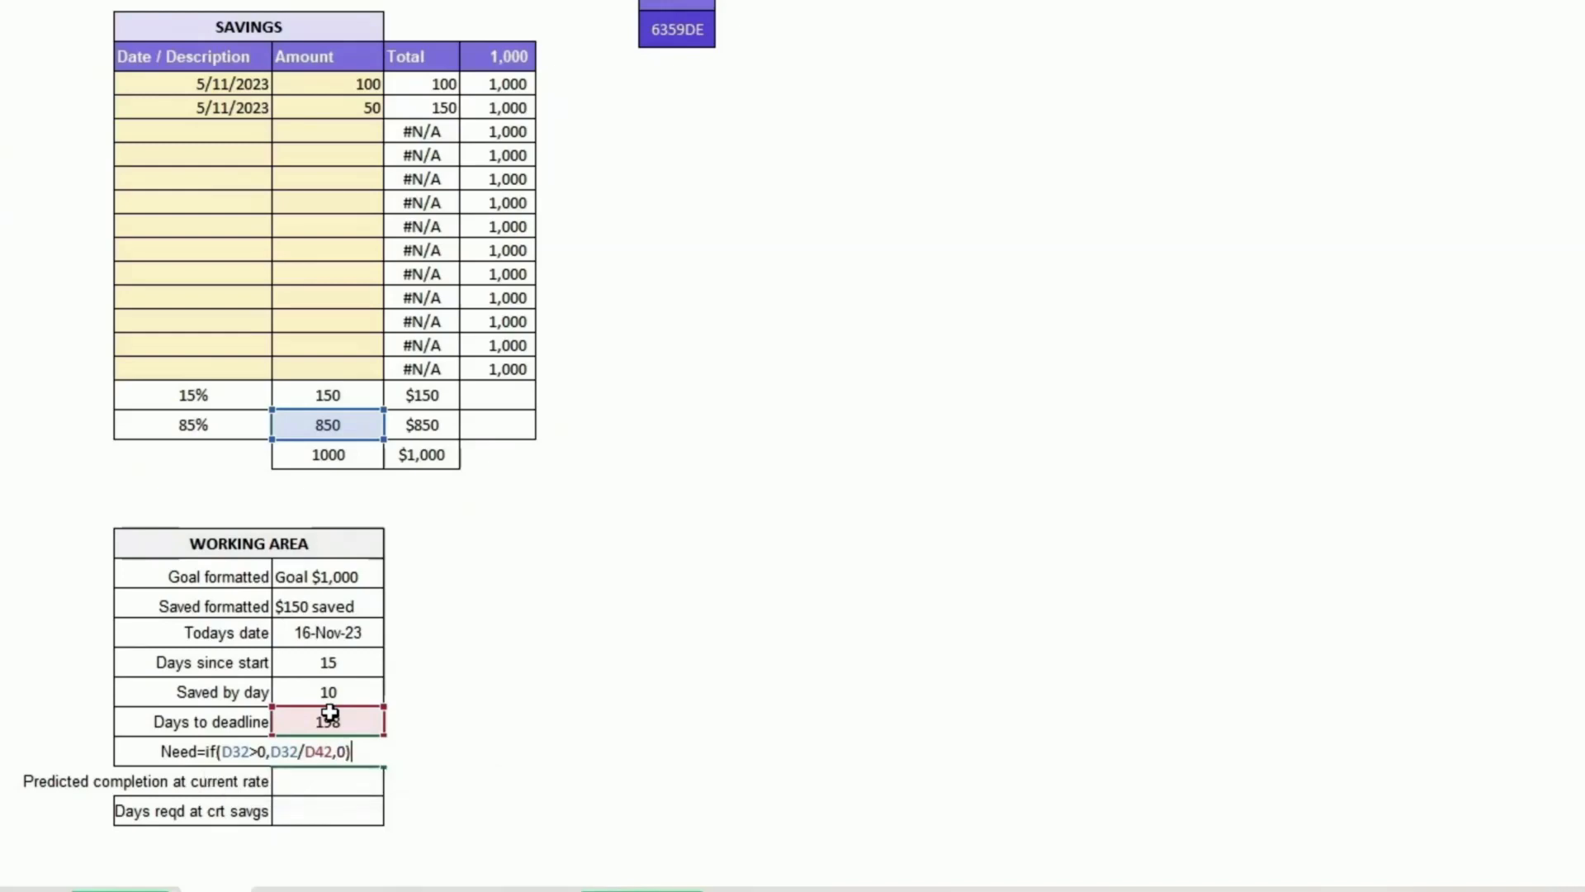
pyautogui.press('Return')
# Step: Reduce Needed per day's displayed decimals to two places
pyautogui.press('Up')
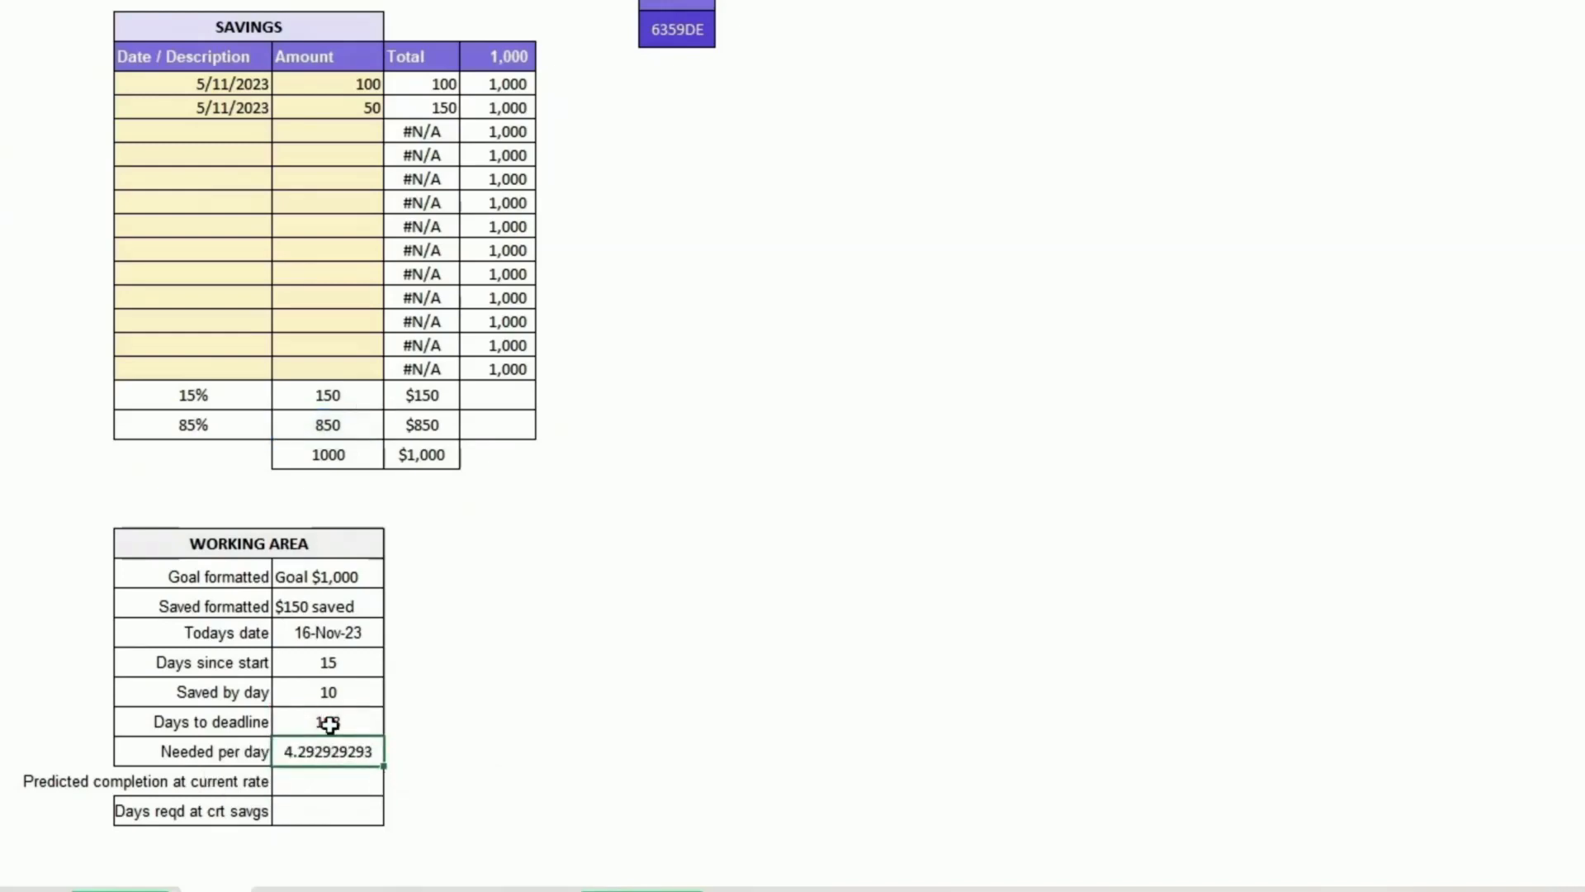
pyautogui.hotkey('alt', 'h')
pyautogui.press('9')
pyautogui.hotkey('alt', 'h')
pyautogui.press('9')
pyautogui.hotkey('alt', 'h')
pyautogui.press('9')
pyautogui.hotkey('alt', 'h')
pyautogui.press('9')
pyautogui.hotkey('alt', 'h')
pyautogui.press('9')
pyautogui.hotkey('alt', 'h')
pyautogui.press('9')
pyautogui.hotkey('alt', 'h')
pyautogui.press('9')
pyautogui.press('Down')
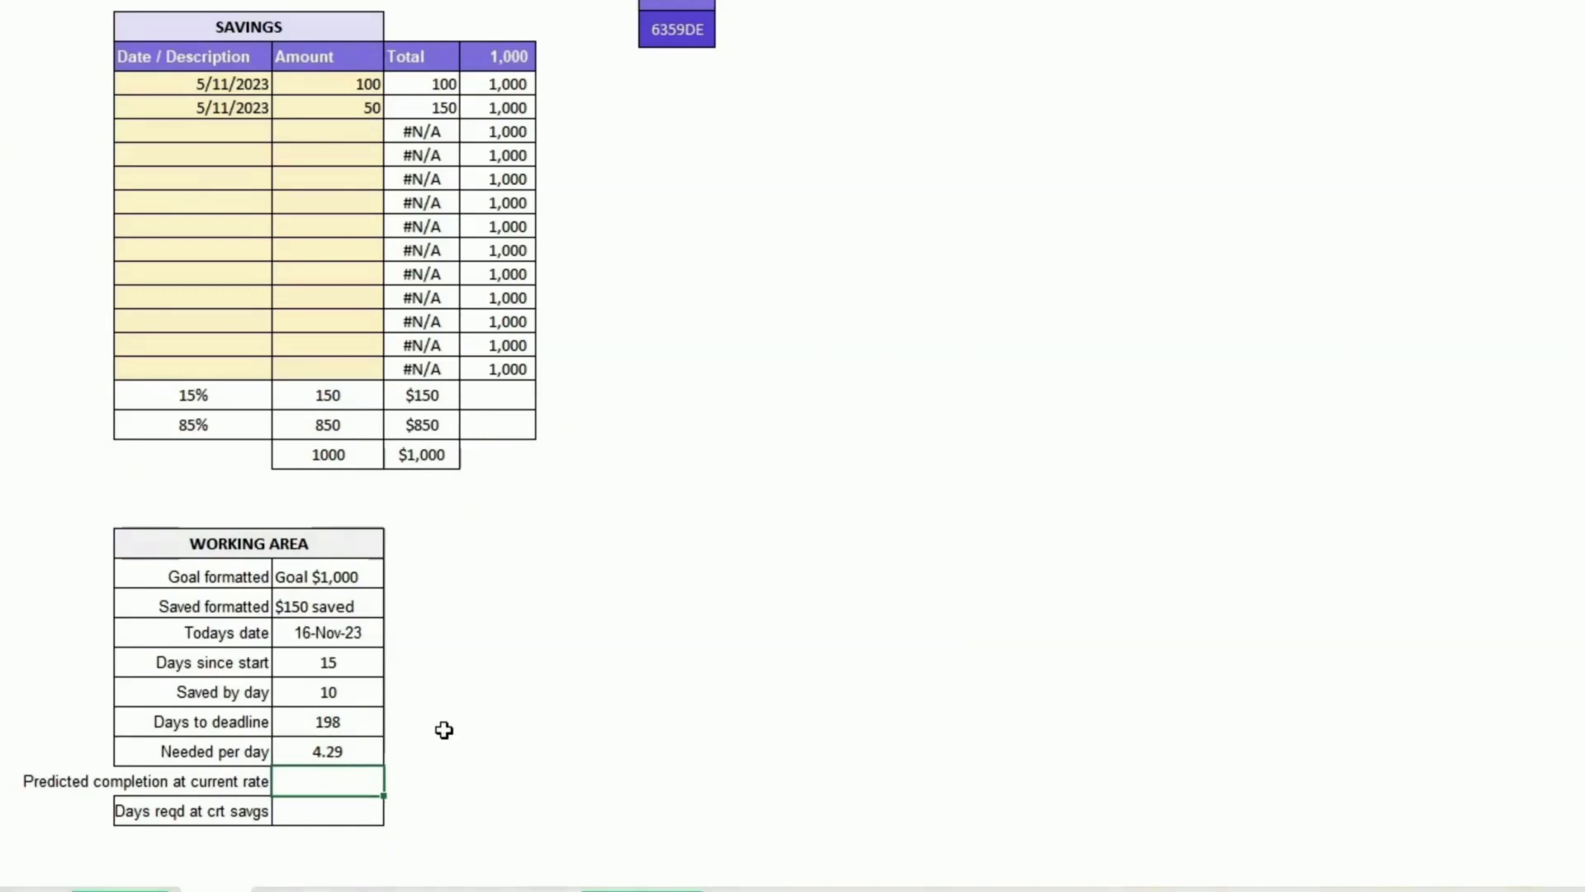
# Step: Move the Days reqd at crt savgs row above the Predicted completion at current rate row
pyautogui.click(347, 807)
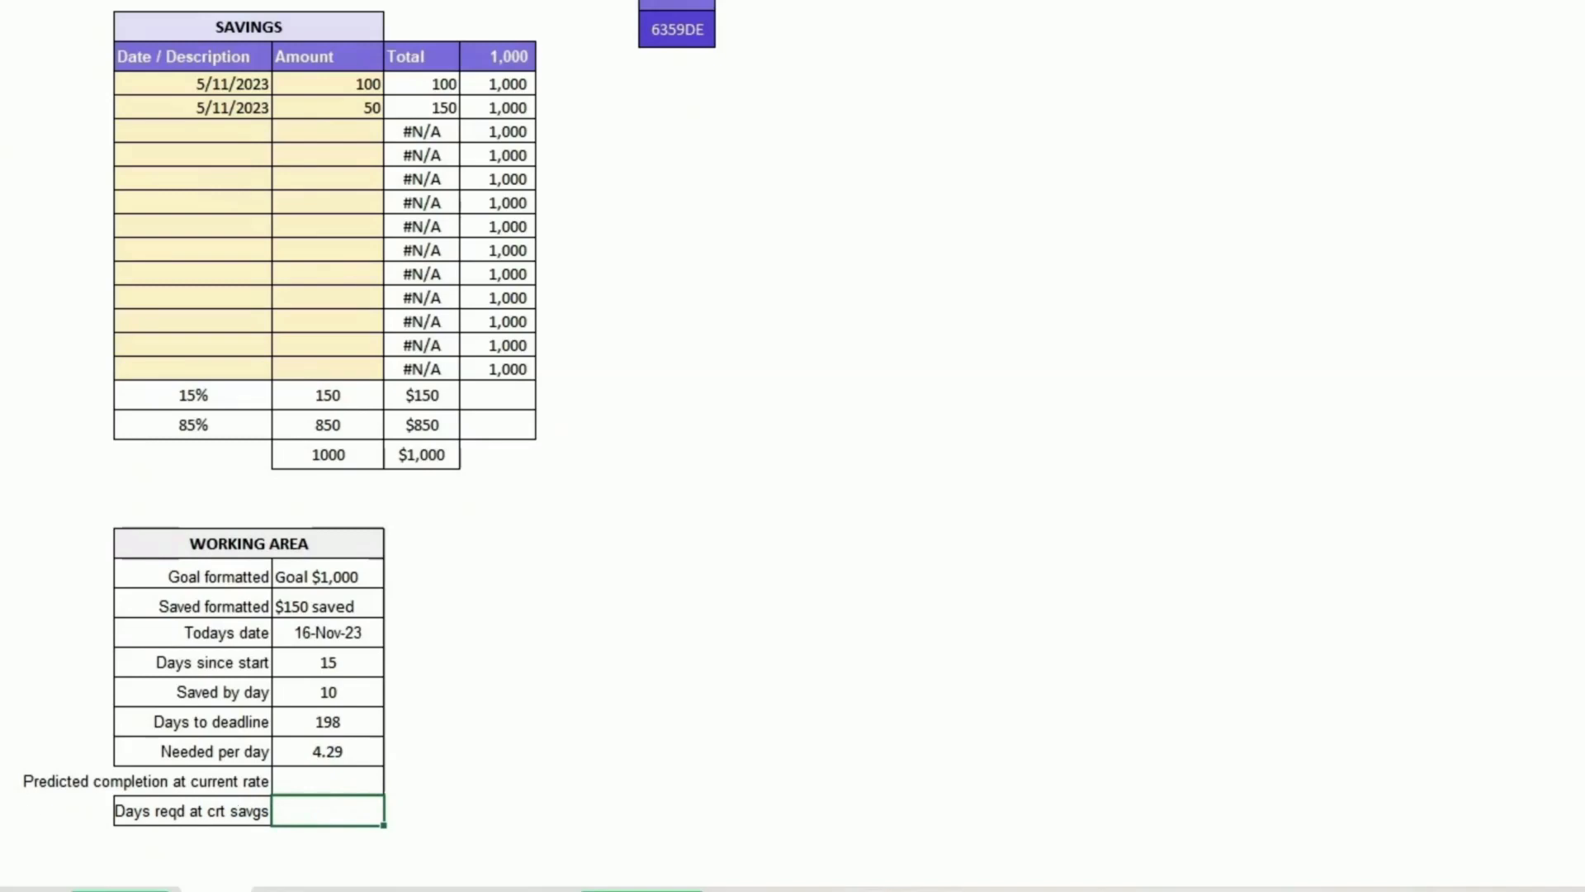
pyautogui.rightClick(2, 811)
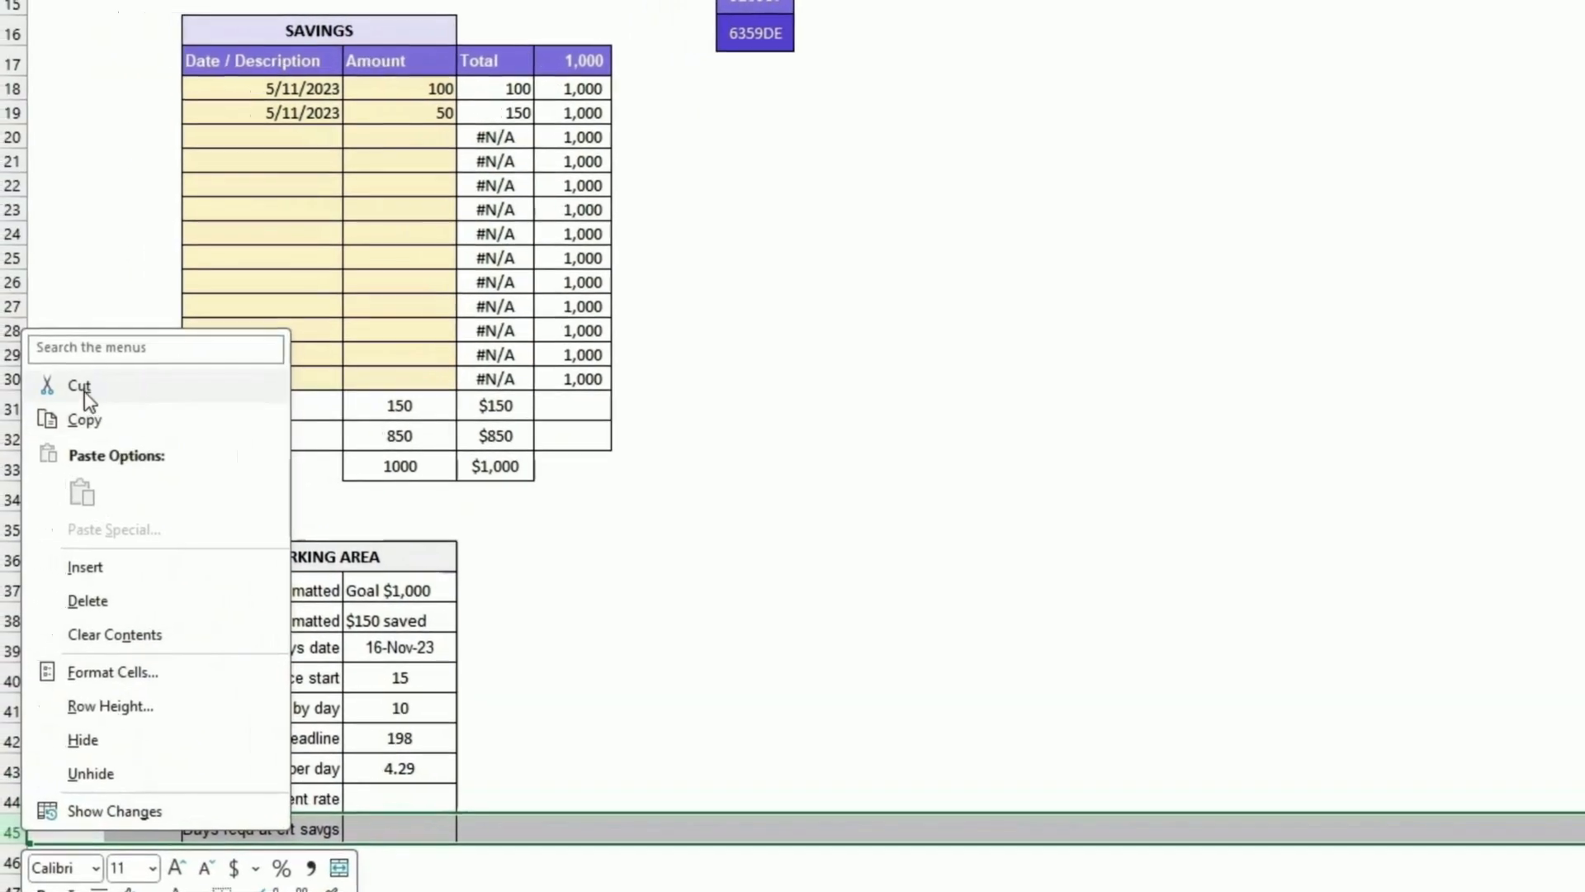
pyautogui.click(82, 383)
pyautogui.click(18, 801)
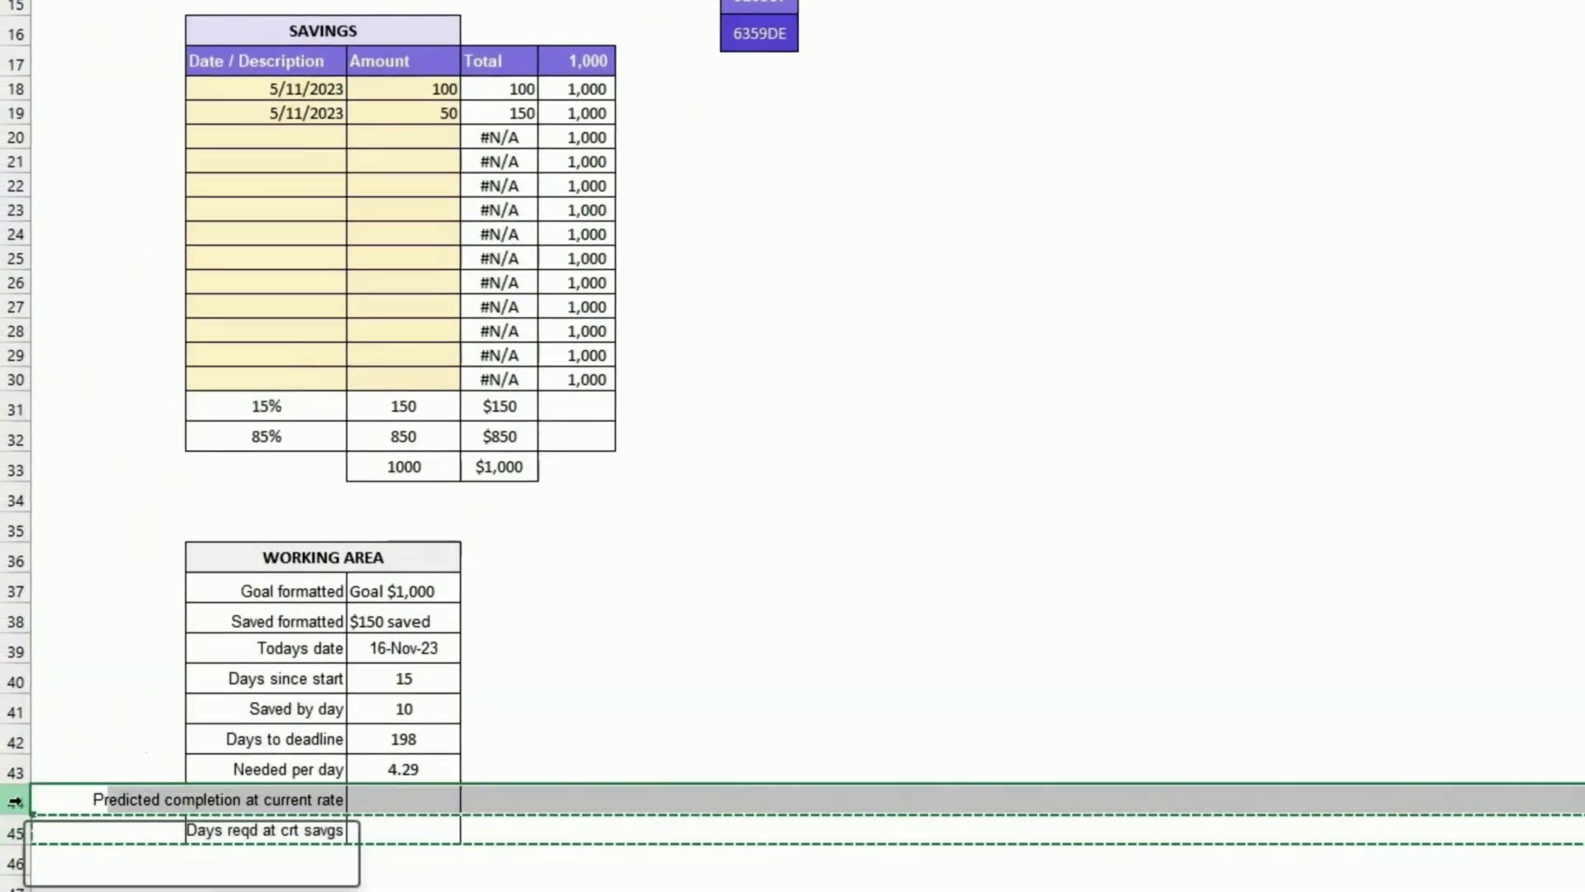
pyautogui.rightClick(18, 801)
pyautogui.click(119, 536)
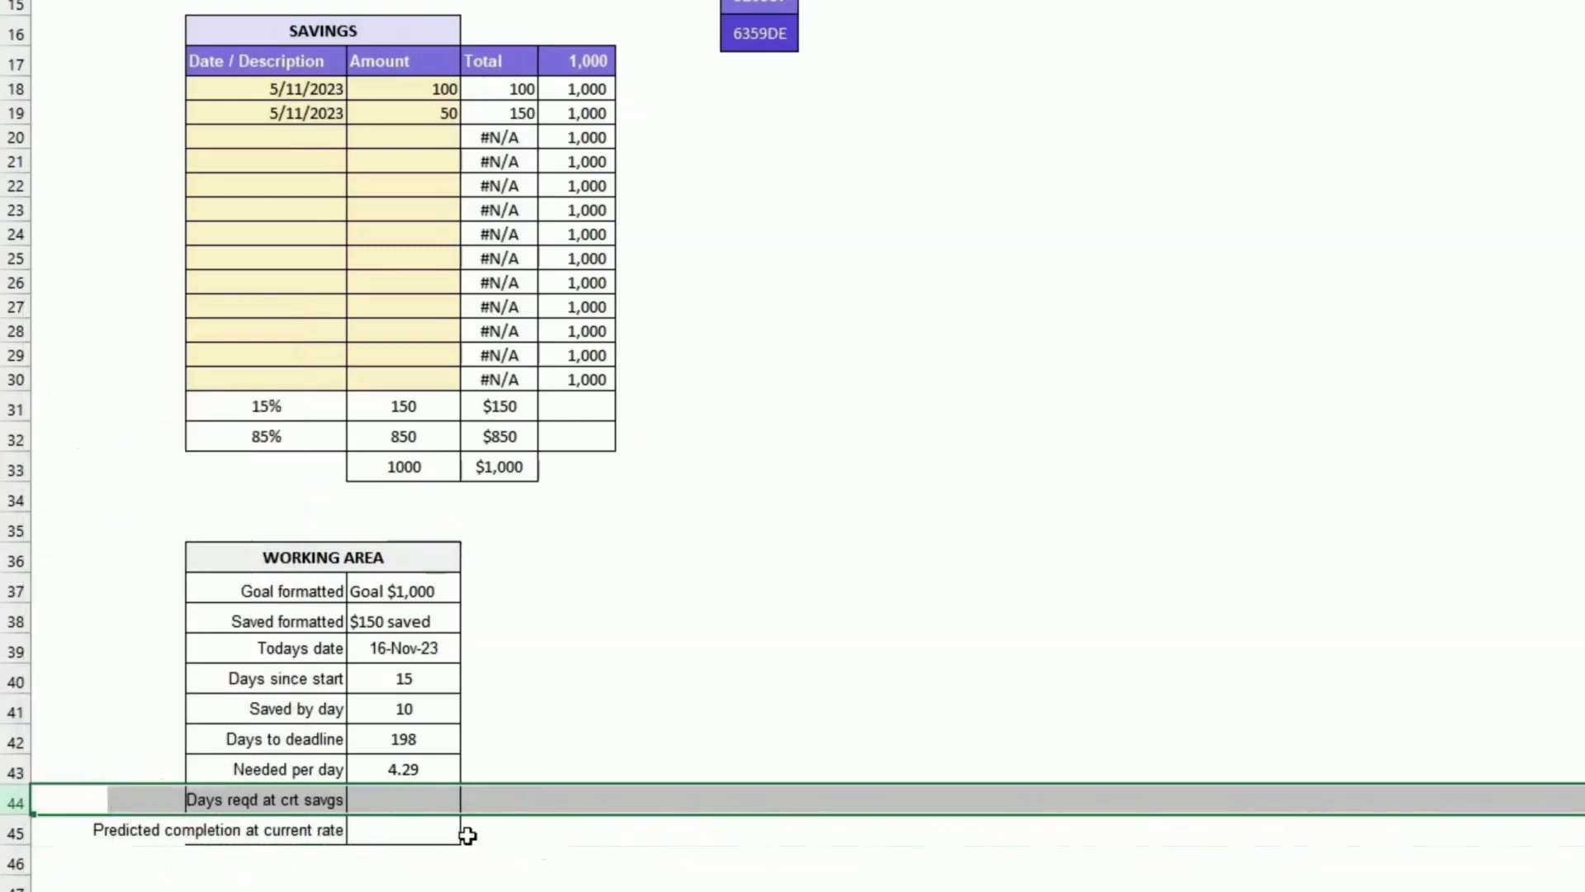
pyautogui.click(273, 802)
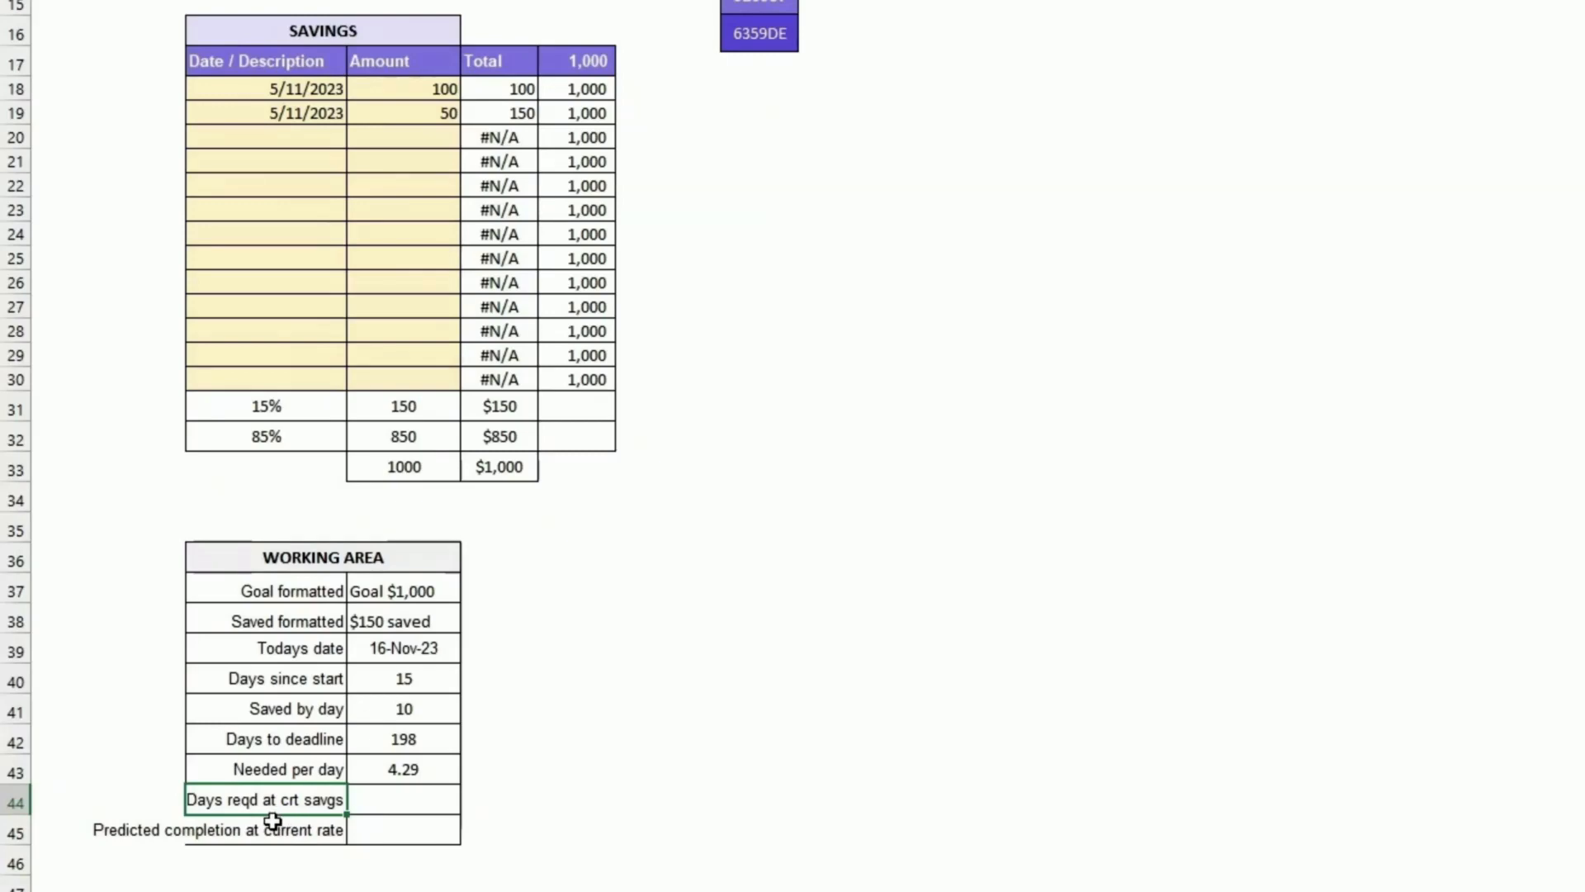
# Step: Set Days reqd at crt savgs to =IF(D32>0,D32/D41,0), dividing the remaining amount by Saved by day
pyautogui.click(364, 712)
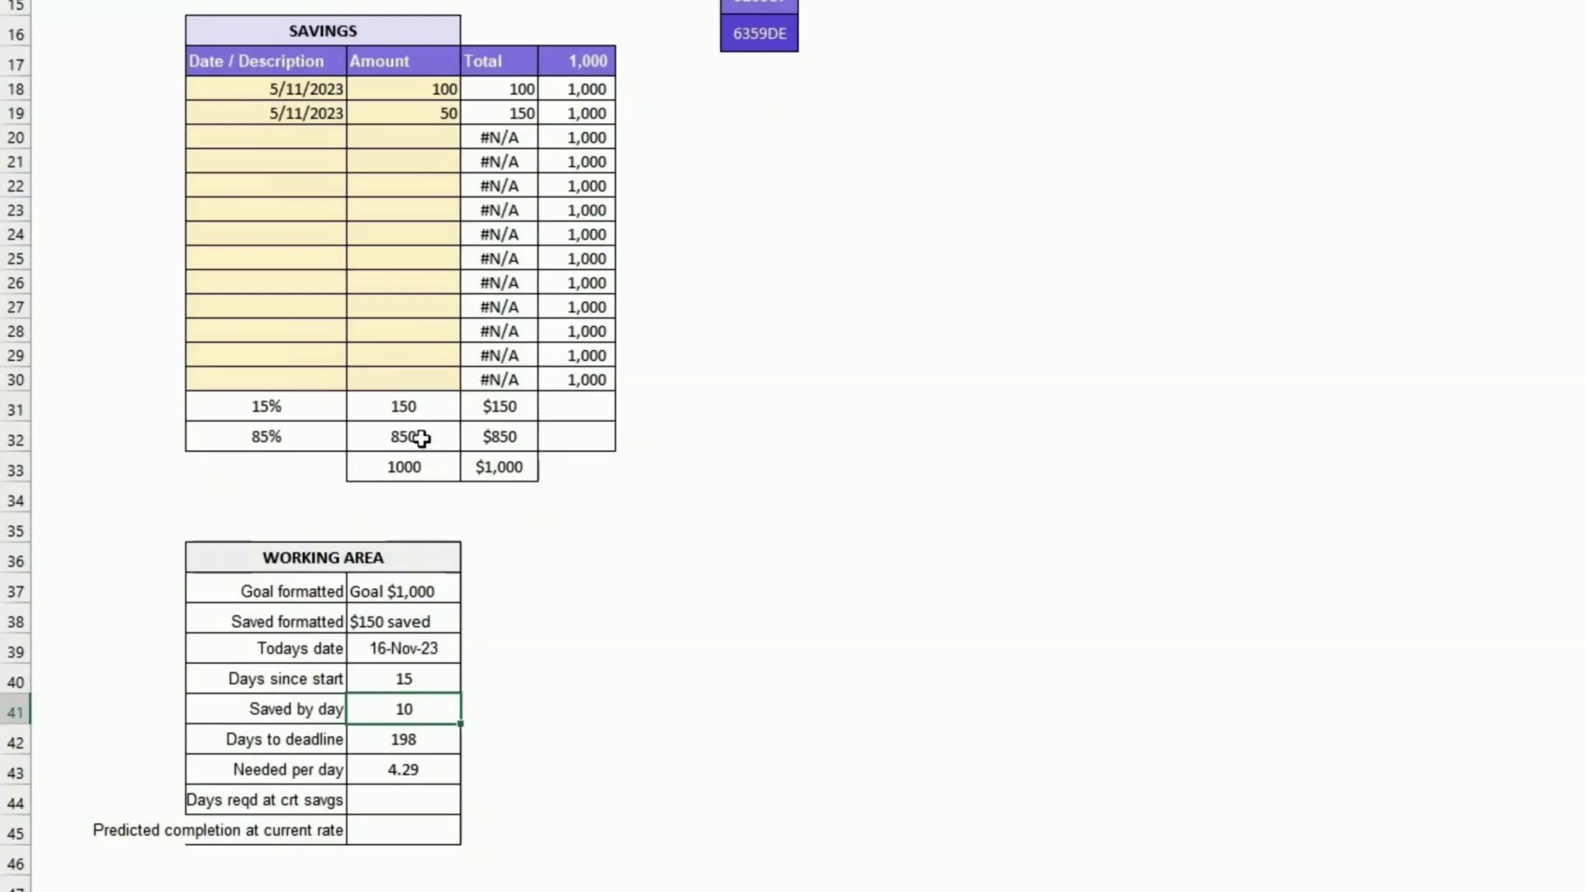
pyautogui.click(379, 767)
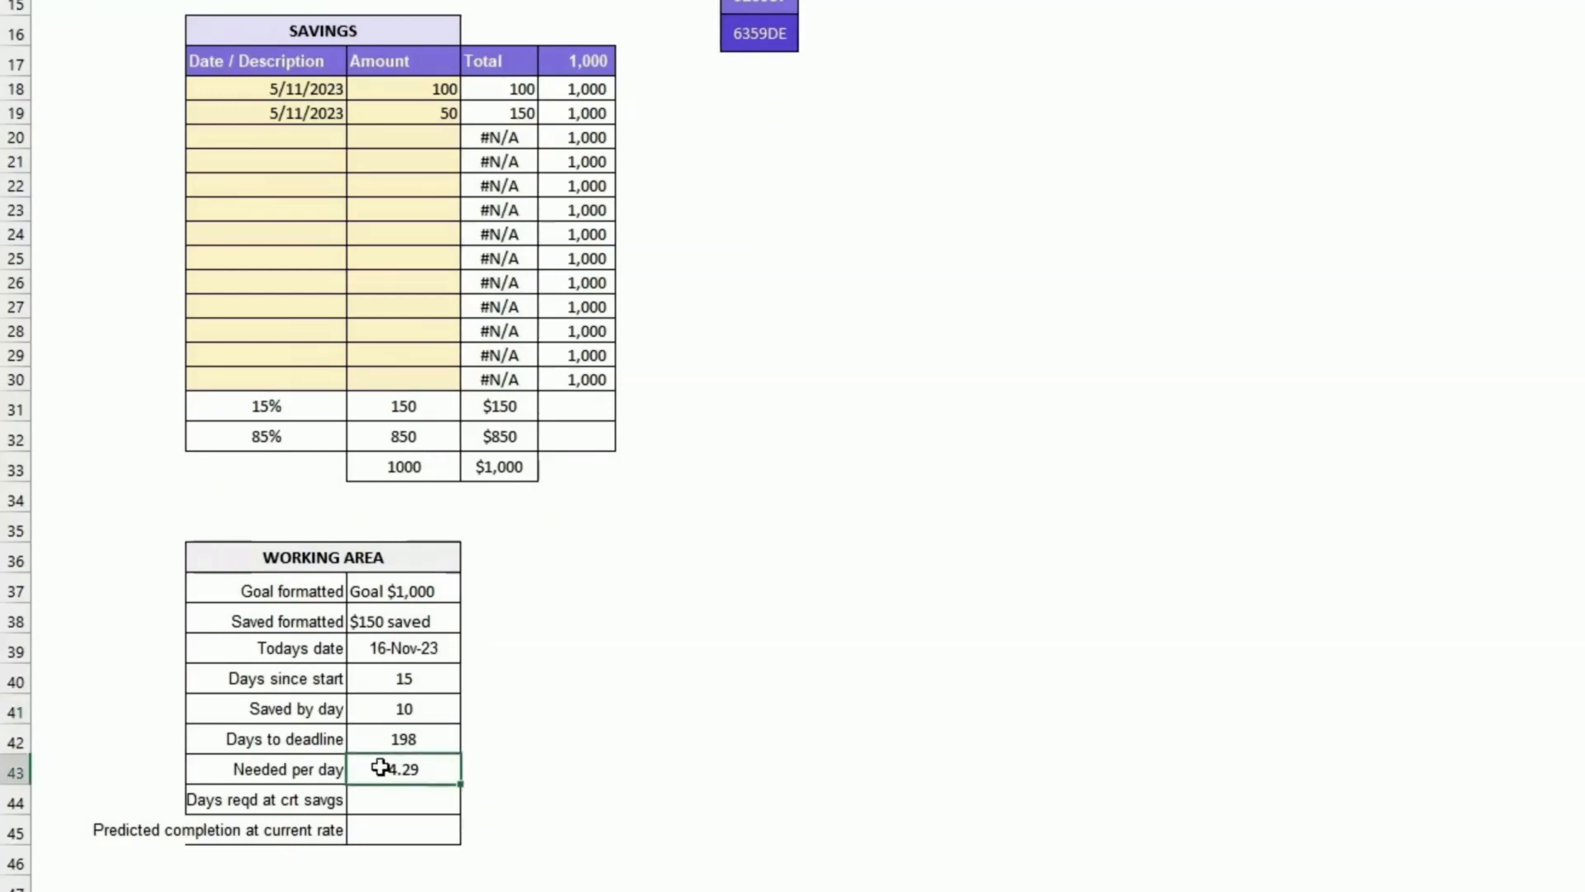
pyautogui.click(384, 798)
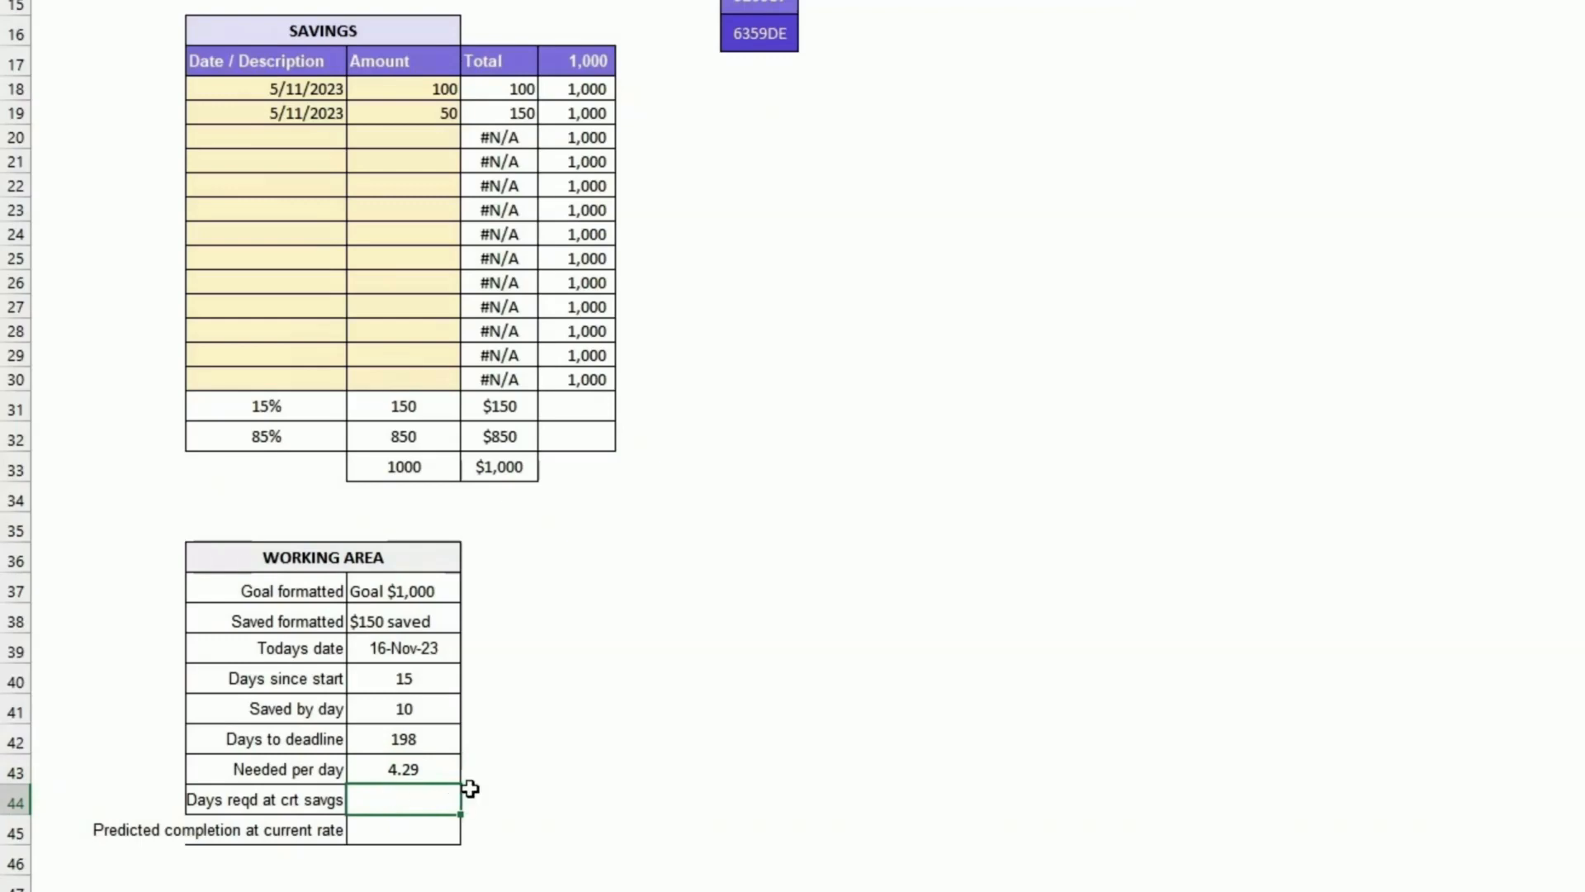
pyautogui.write('=if(')
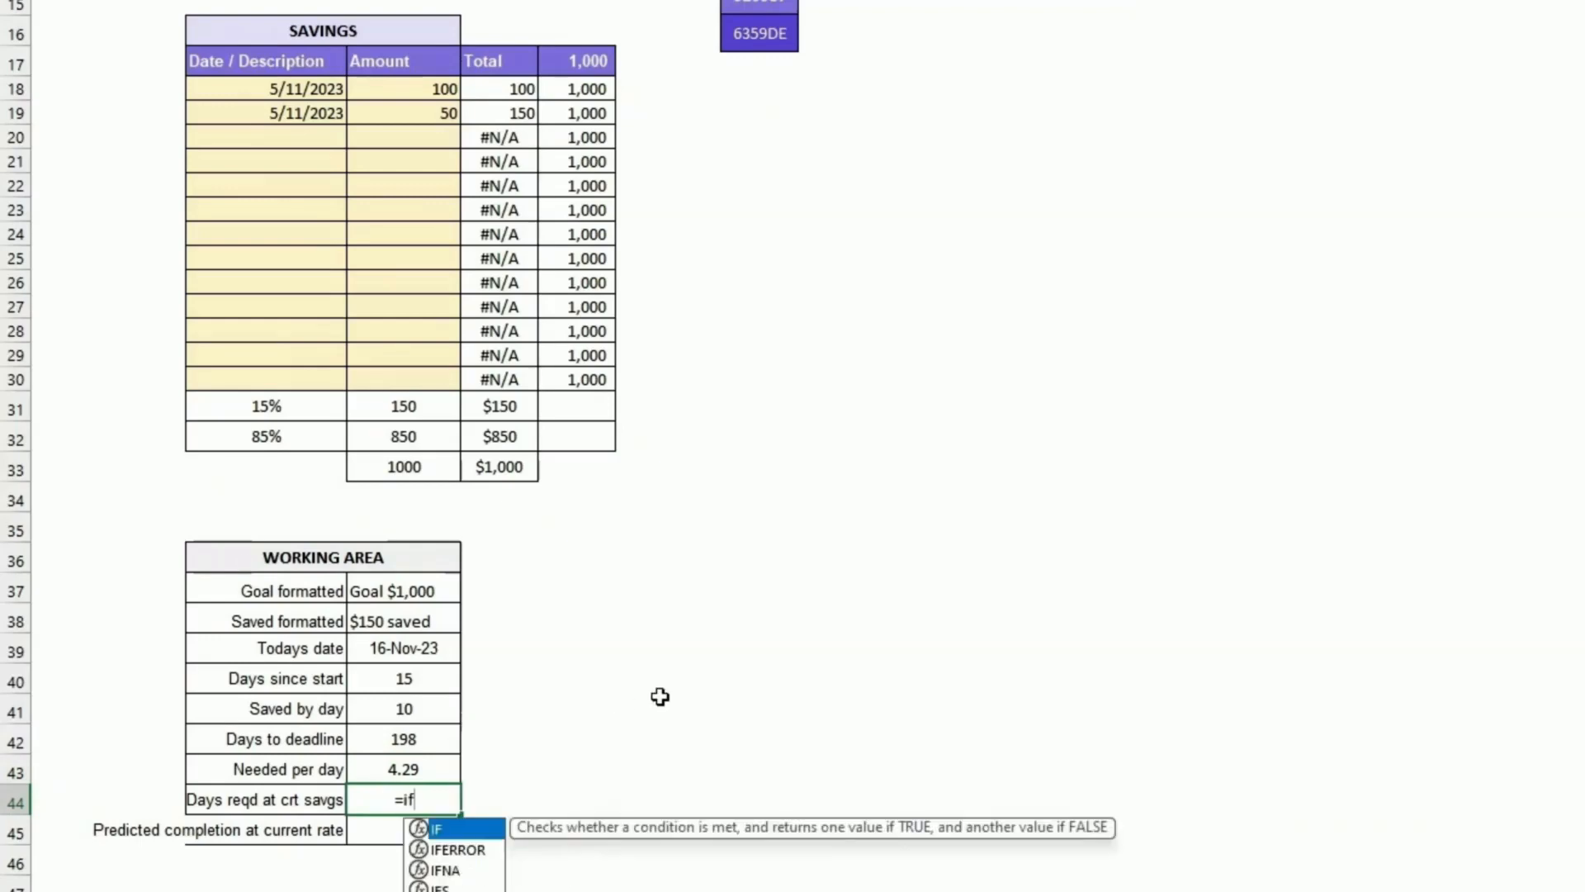
pyautogui.click(394, 443)
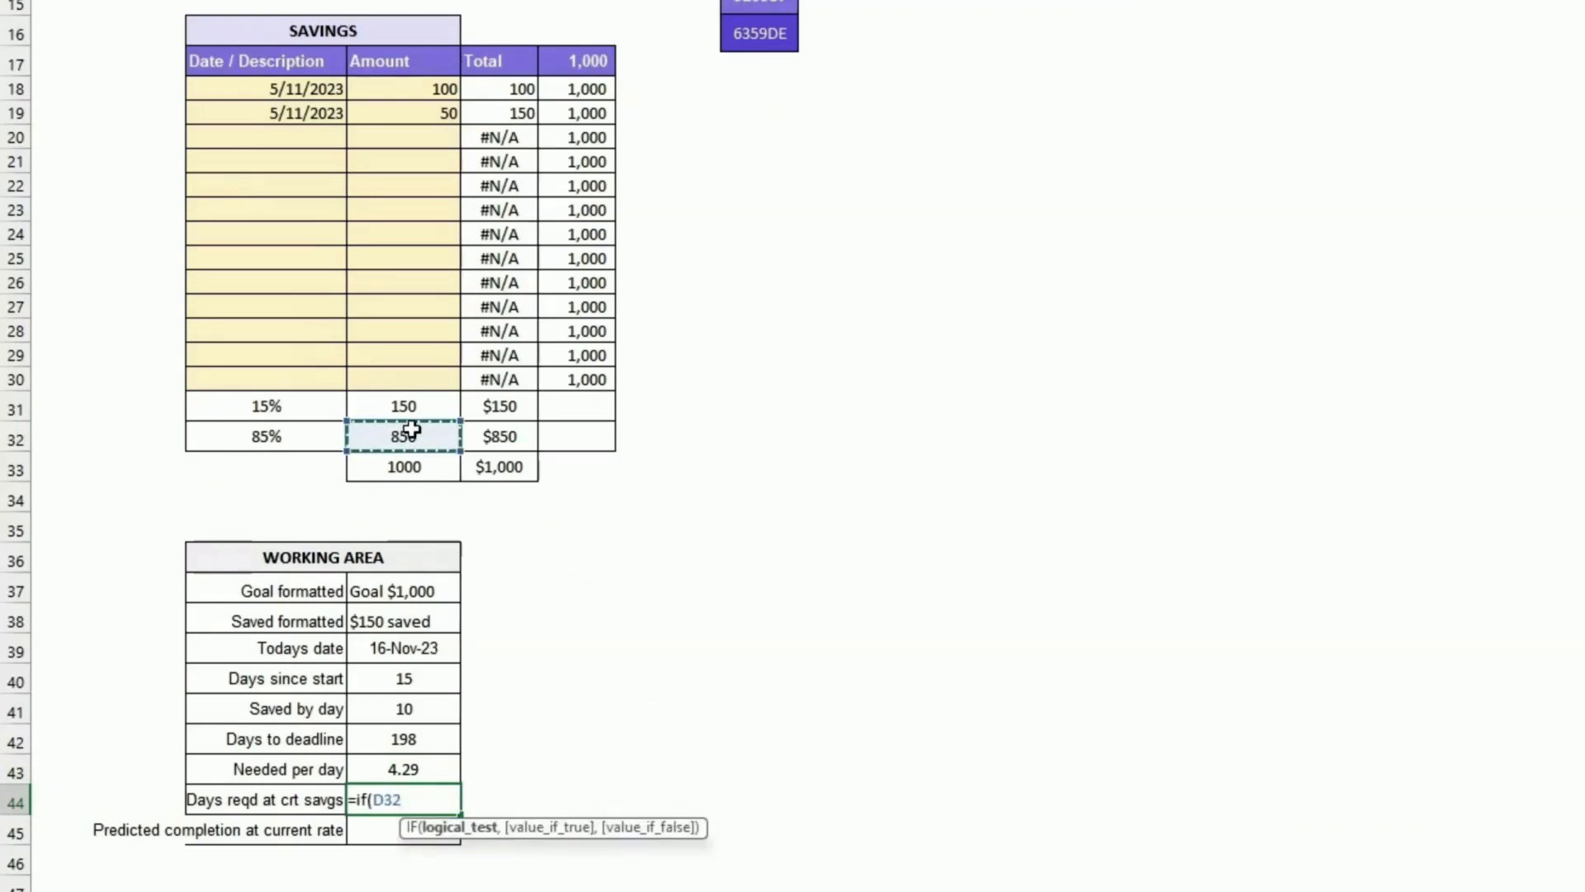
pyautogui.write('>')
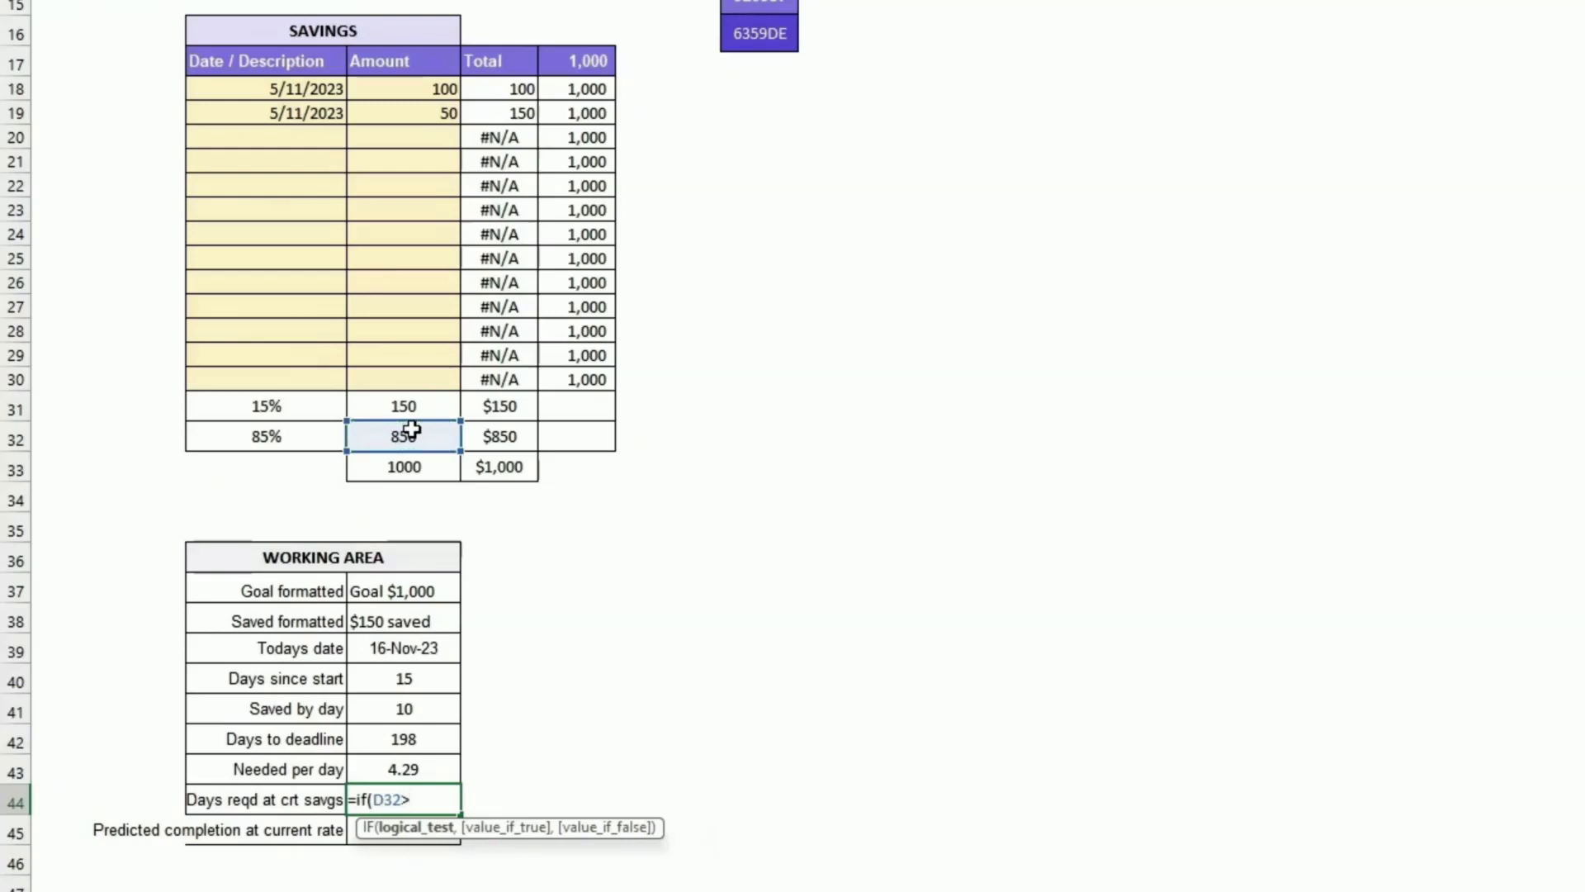
pyautogui.write('0,')
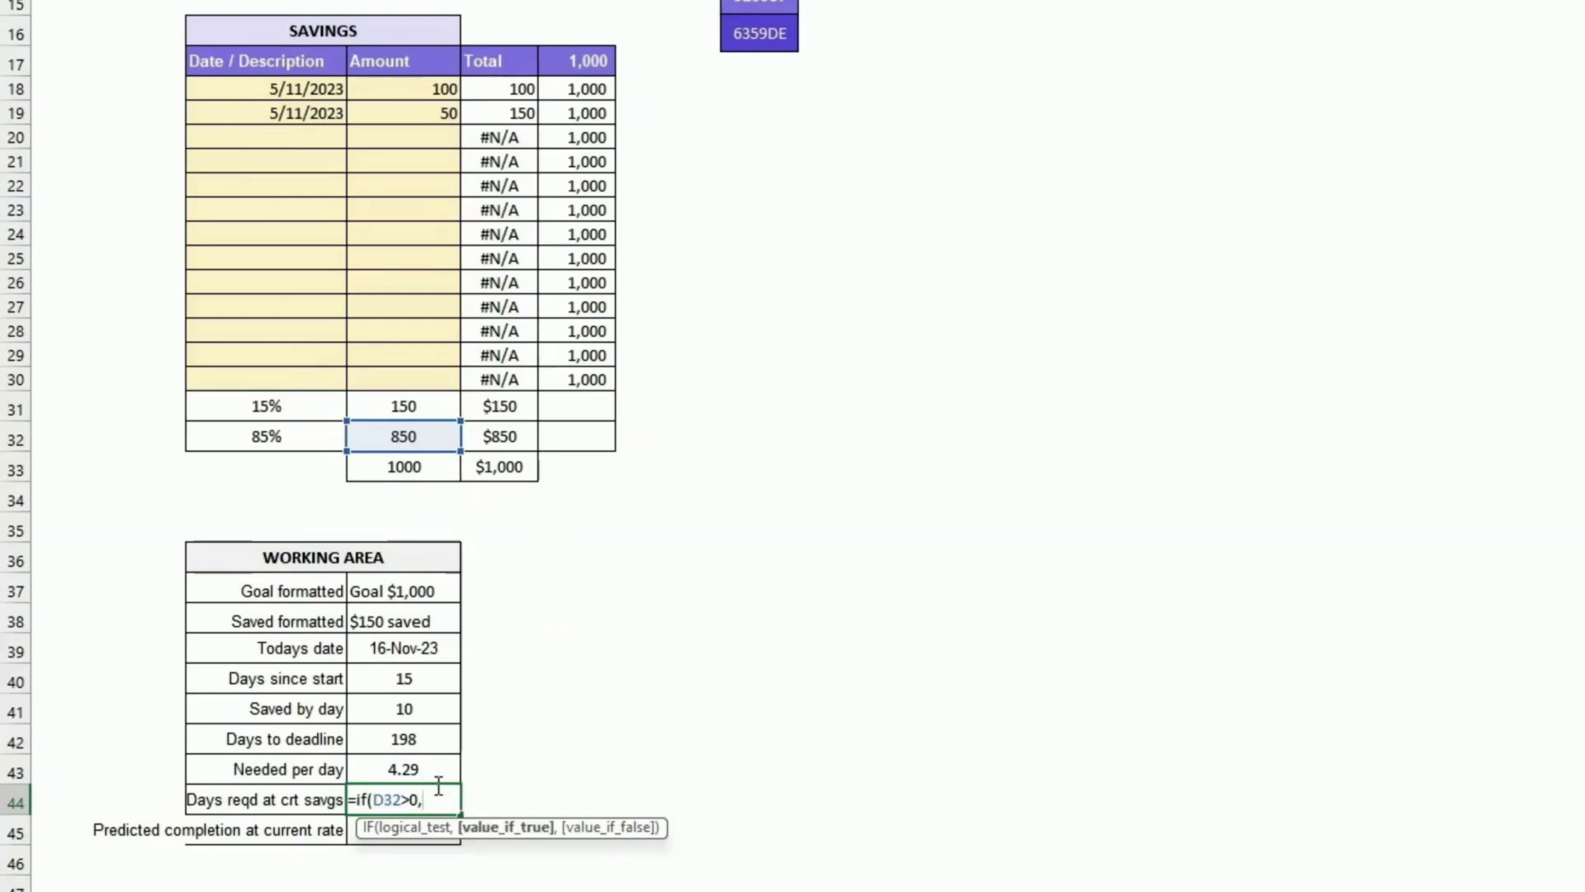
pyautogui.write('D32/')
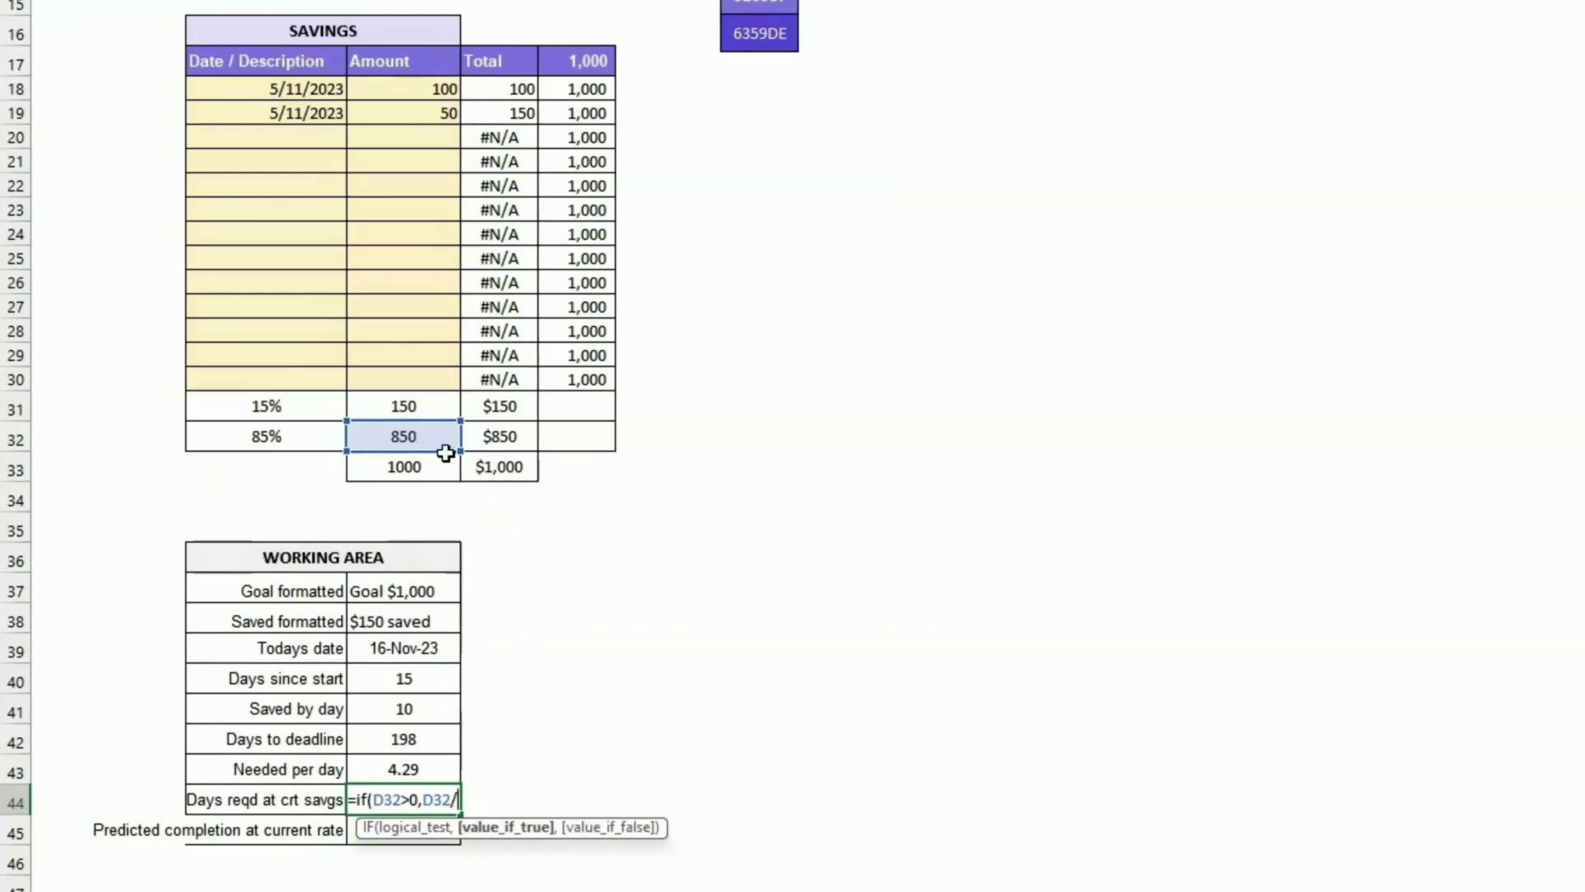
pyautogui.click(441, 711)
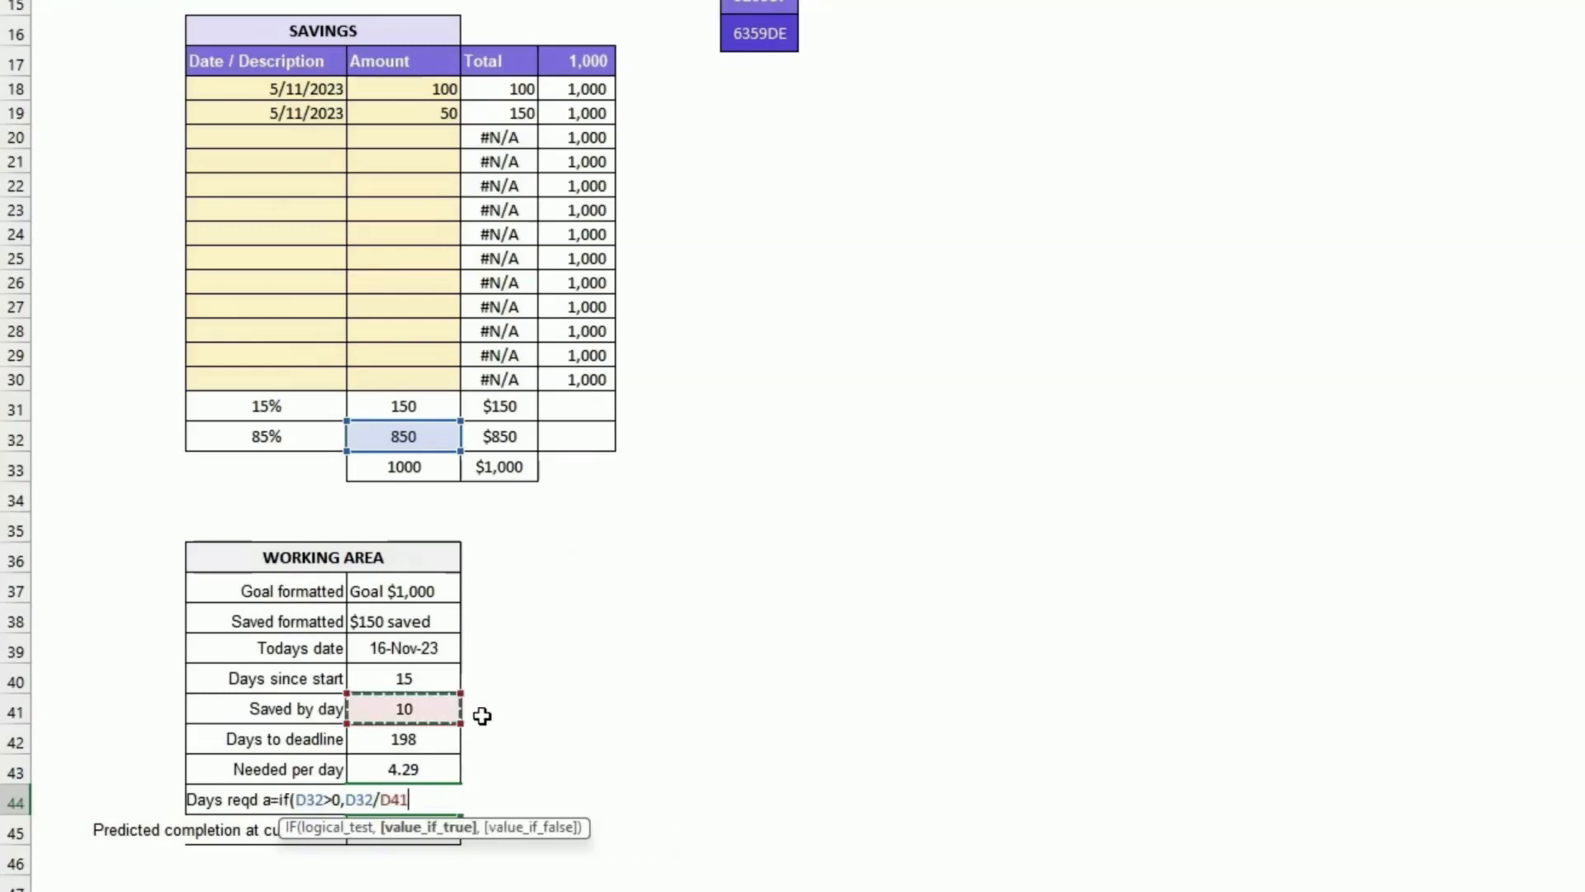
pyautogui.write(',0')
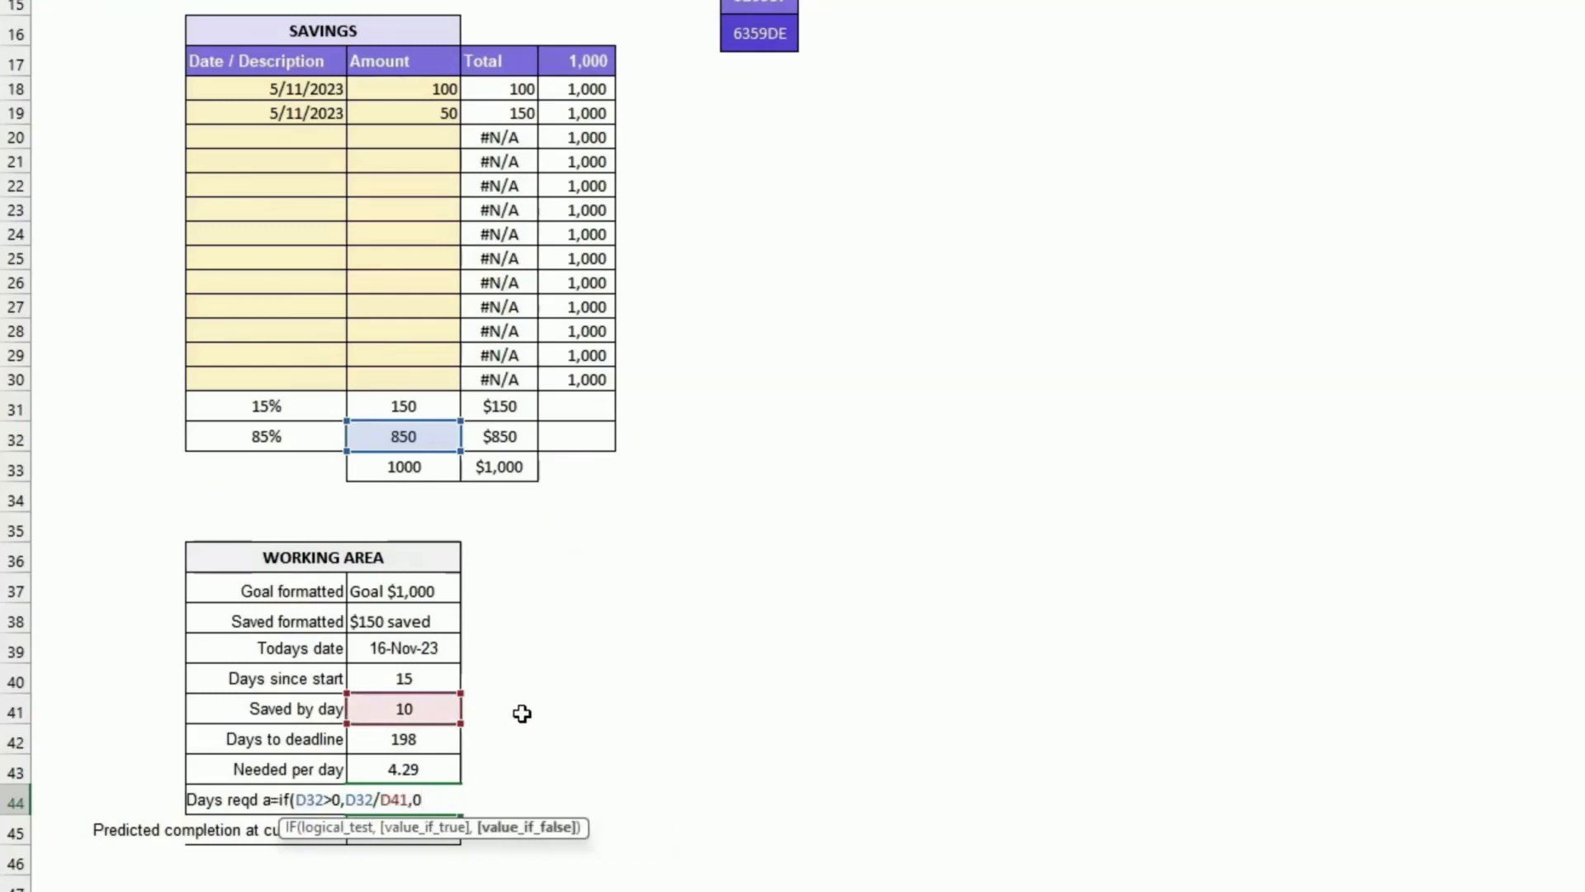
pyautogui.write(')')
pyautogui.press('Return')
pyautogui.press('Up')
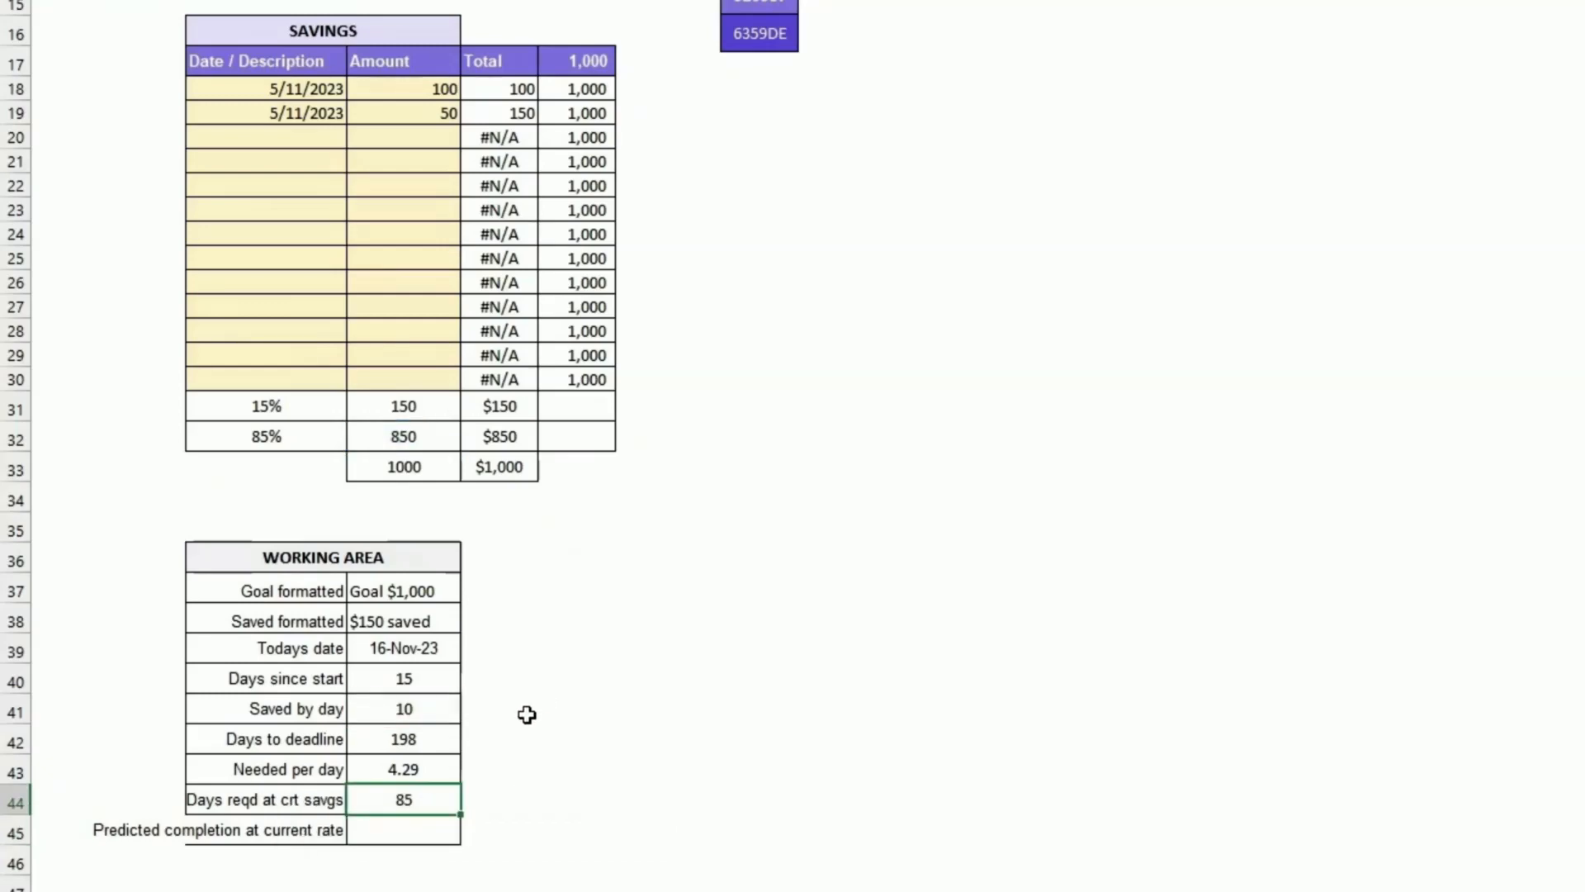
# Step: Set Predicted completion at current rate to =D39+D44, adding Days reqd at crt savgs to Todays date, and compare it with the deadline
pyautogui.click(426, 825)
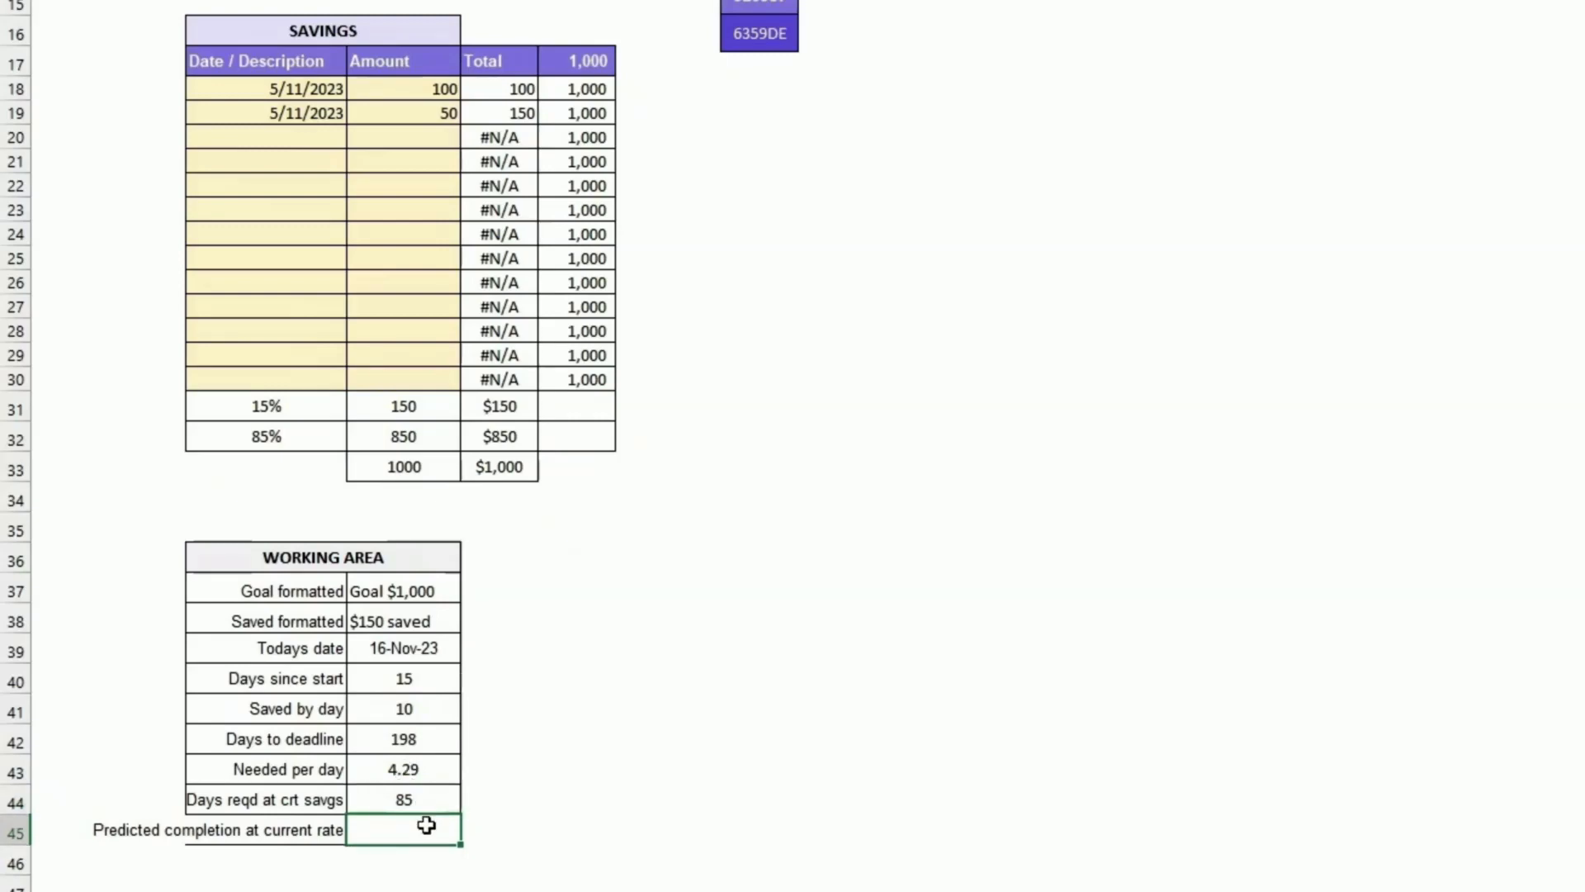
pyautogui.moveTo(141, 829); pyautogui.dragTo(245, 833)
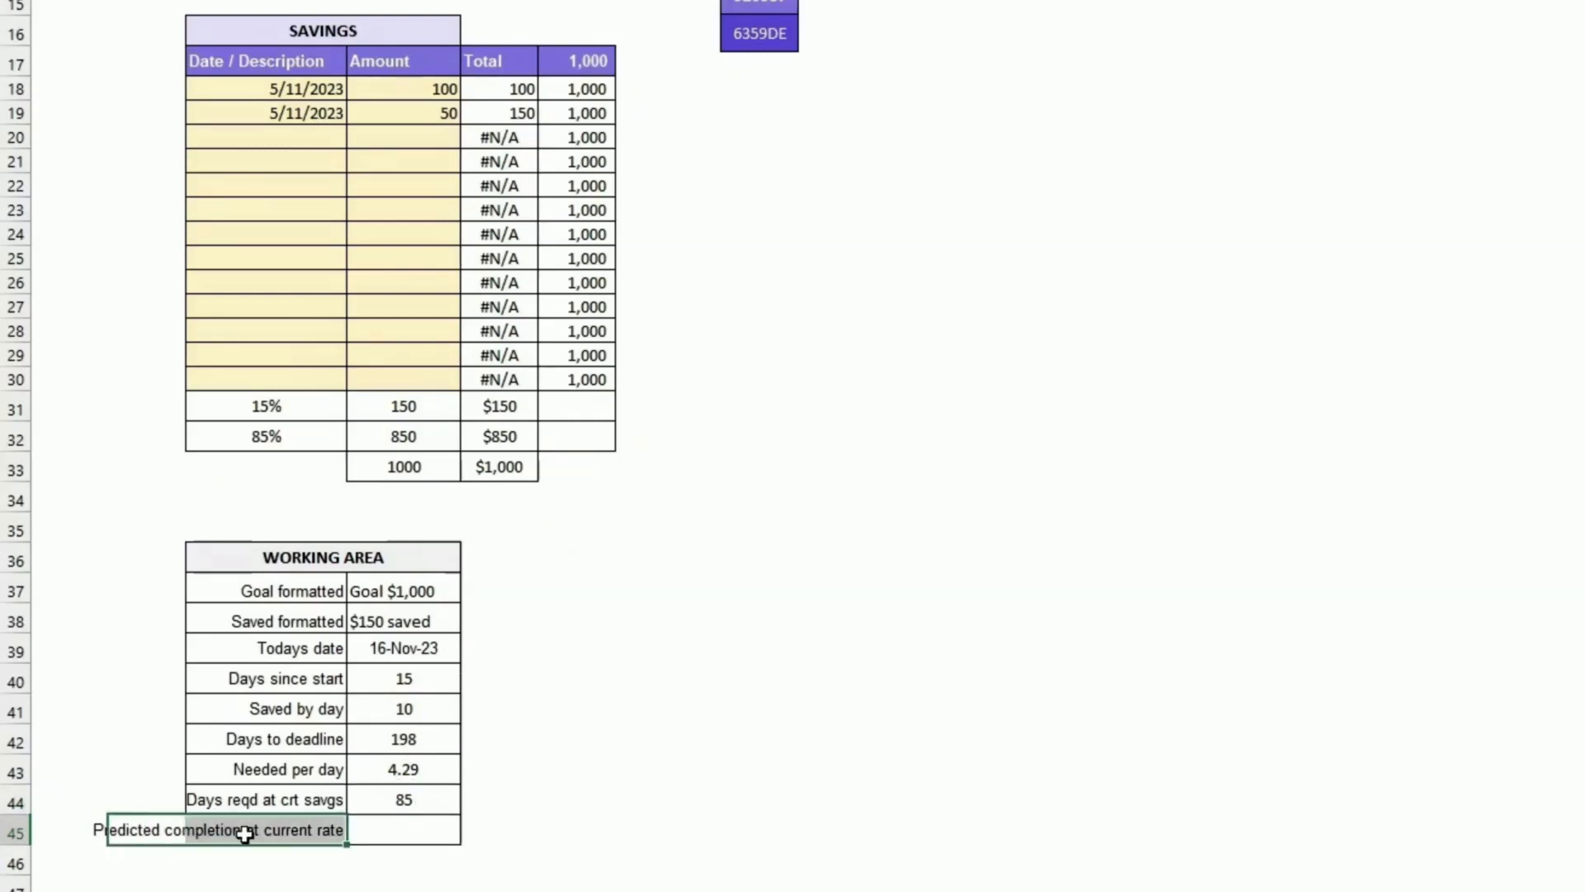
pyautogui.write('=')
pyautogui.press('Return')
pyautogui.press('Up')
pyautogui.press('Down')
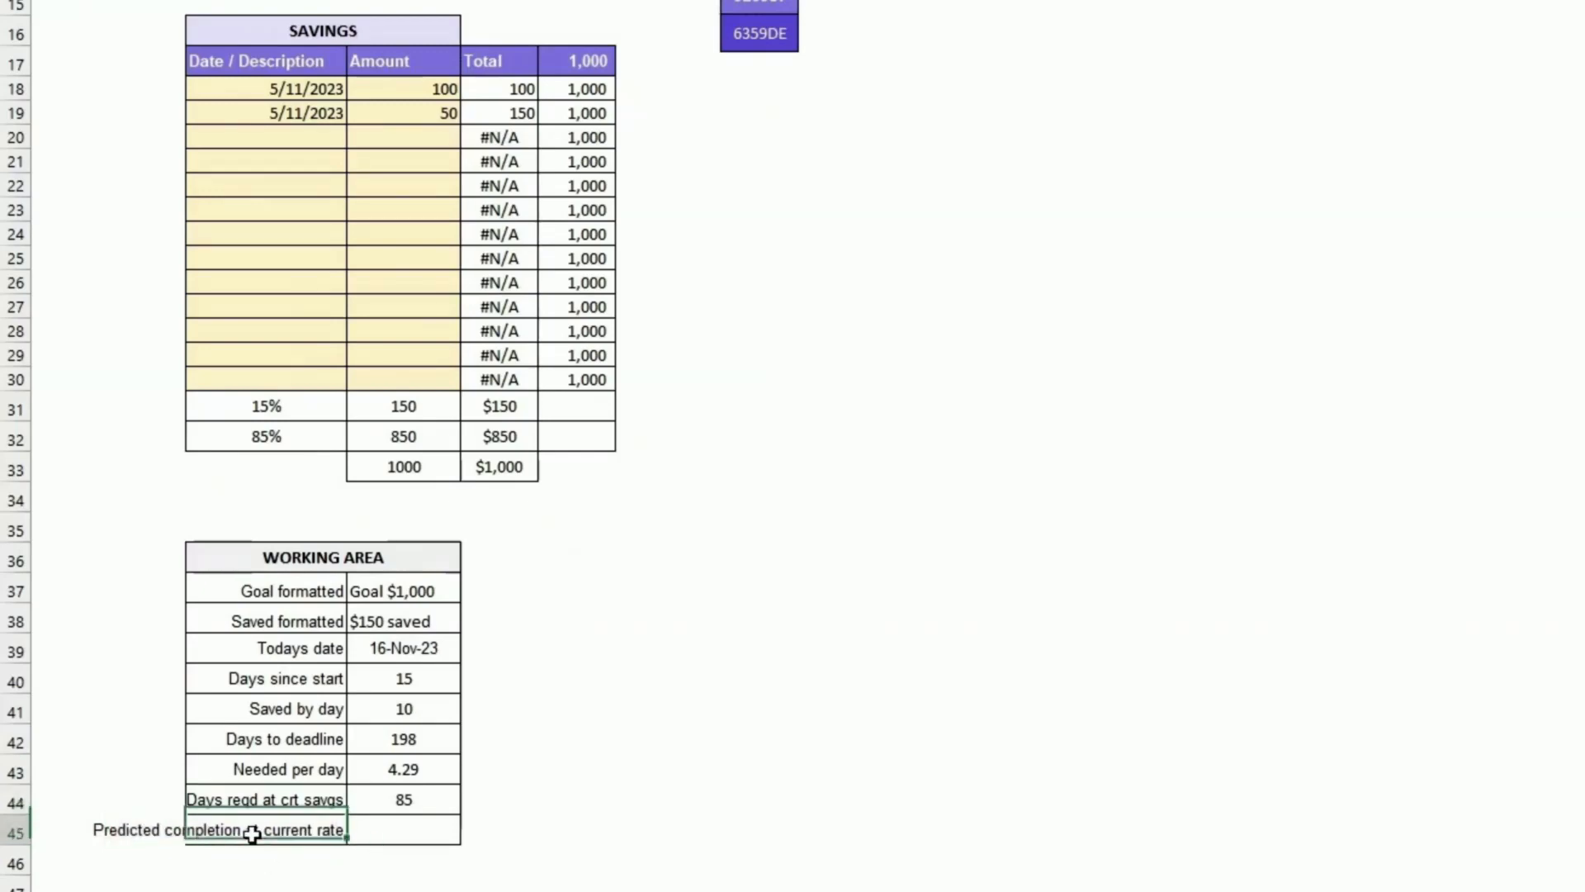
pyautogui.press('Right')
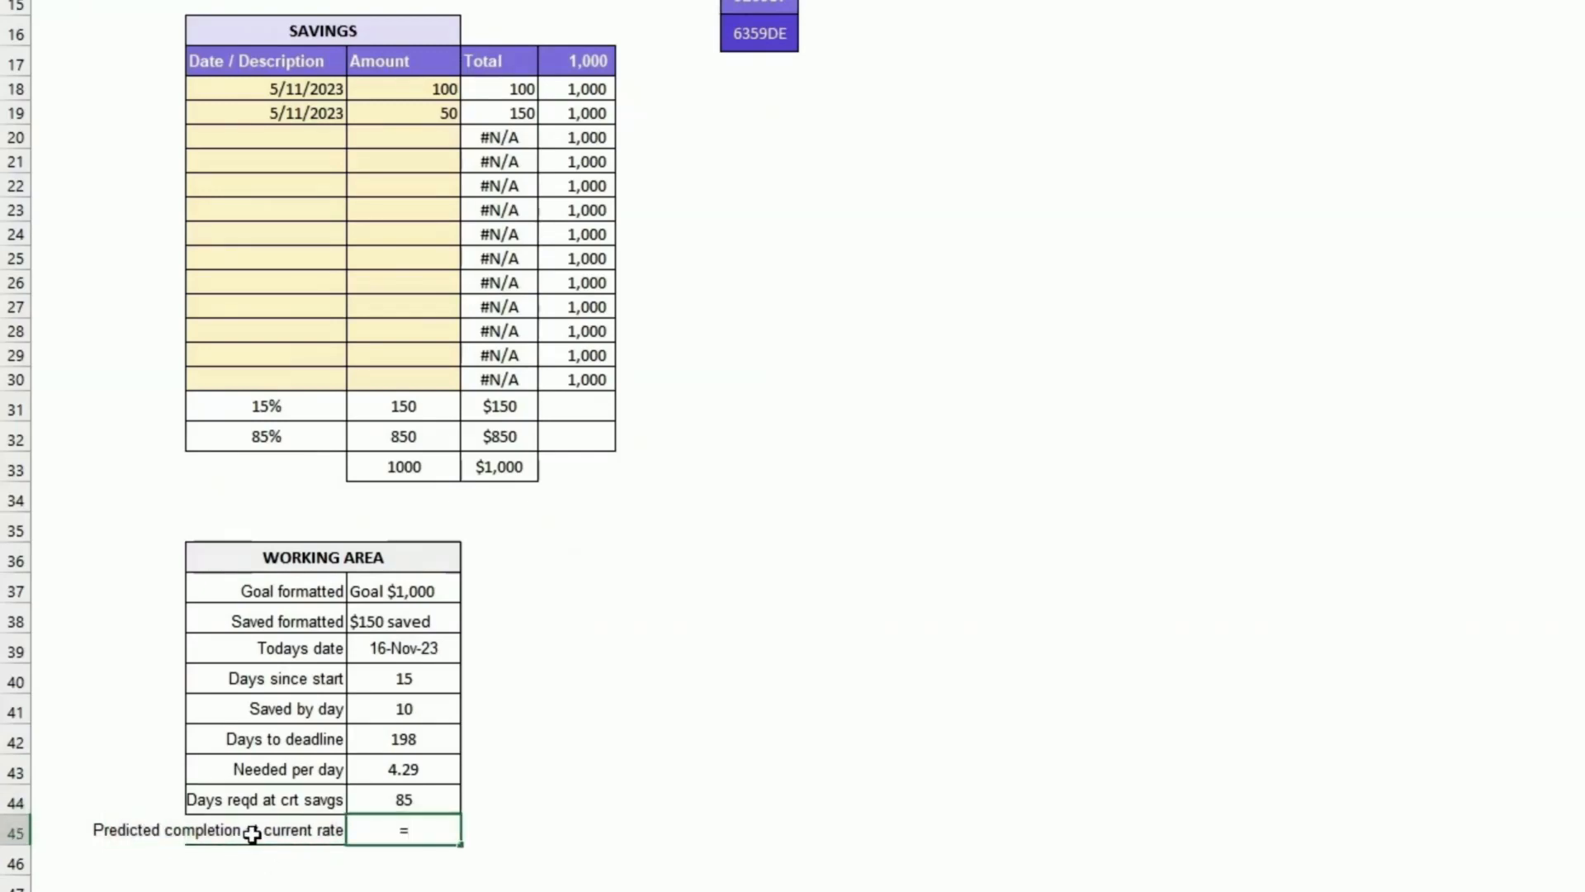
pyautogui.write('=')
pyautogui.scroll(-1, 252, 834)
pyautogui.press('Up')
pyautogui.press('Up')
pyautogui.press('Up')
pyautogui.press('Up')
pyautogui.press('Up')
pyautogui.press('Up')
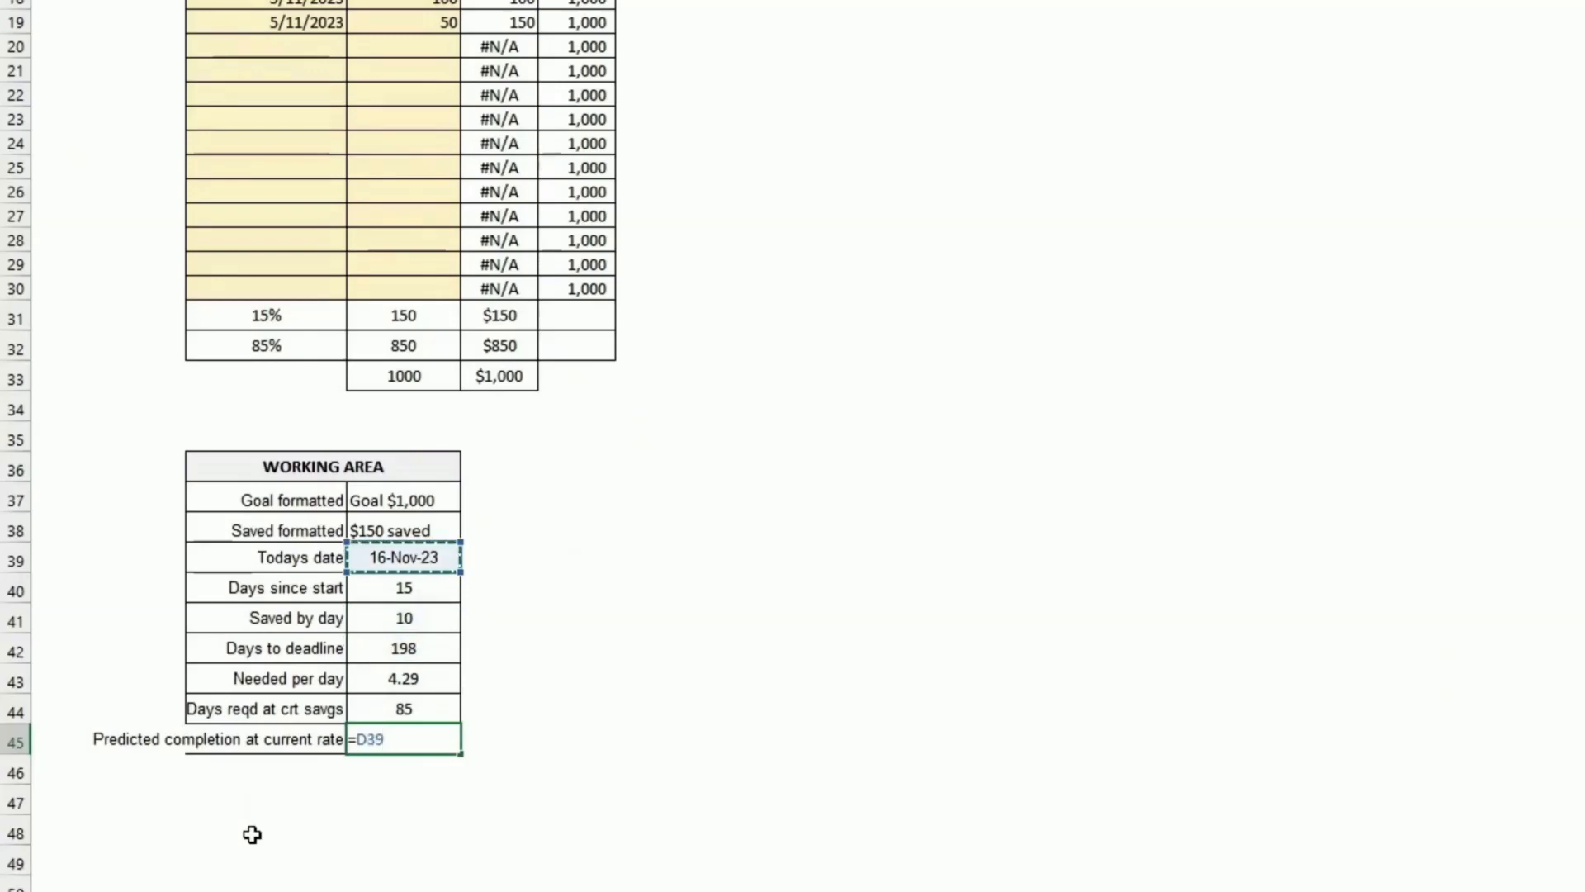
pyautogui.write('+')
pyautogui.press('Up')
pyautogui.press('Return')
pyautogui.press('Up')
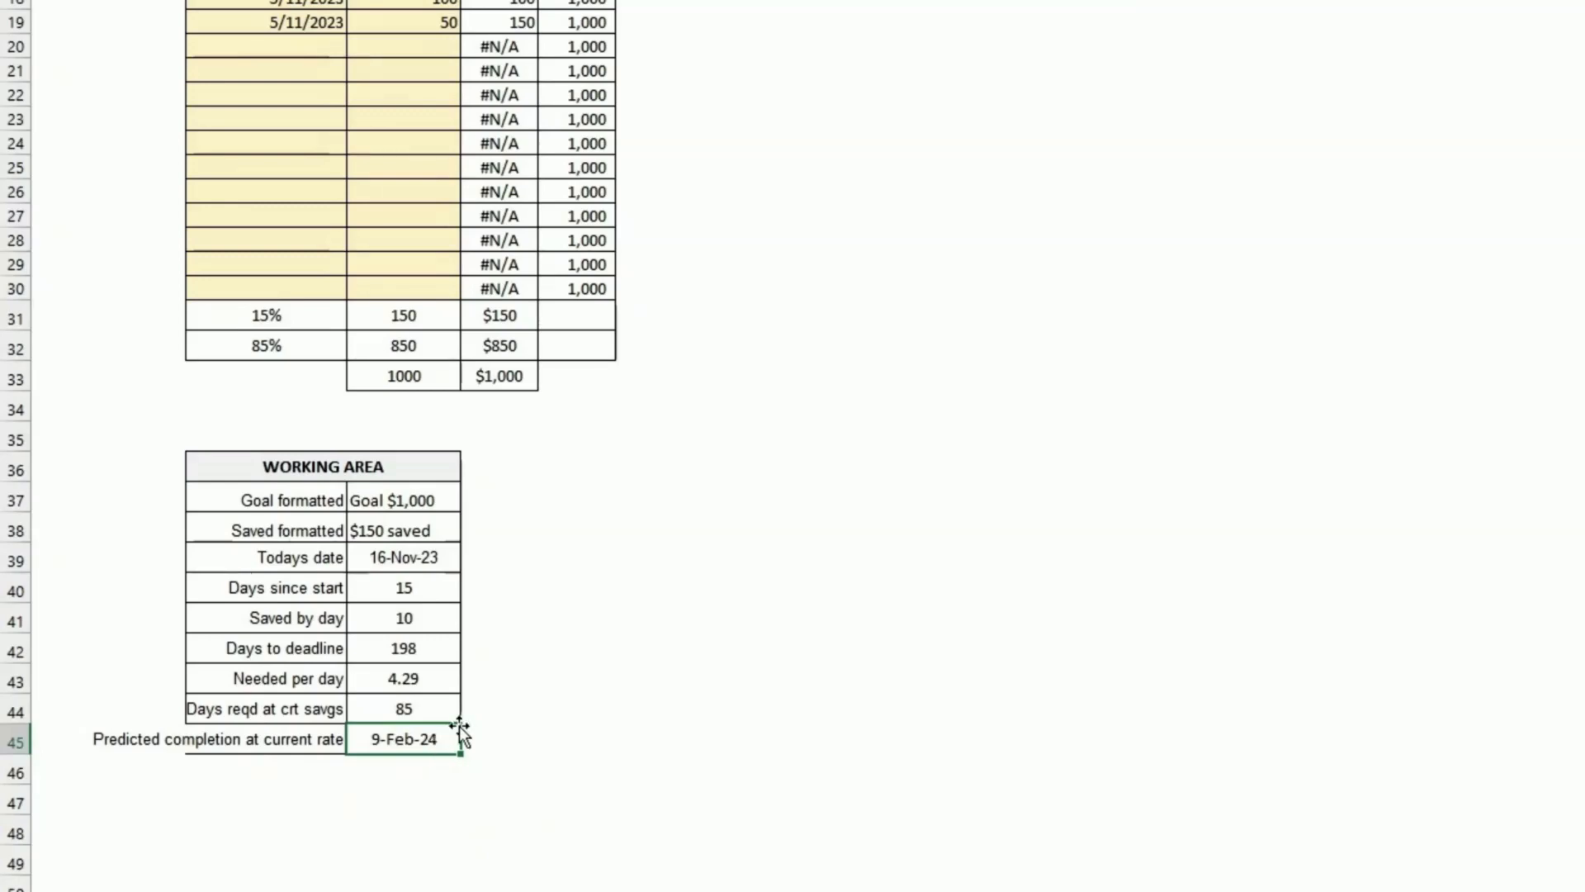
pyautogui.scroll(3, 454, 493)
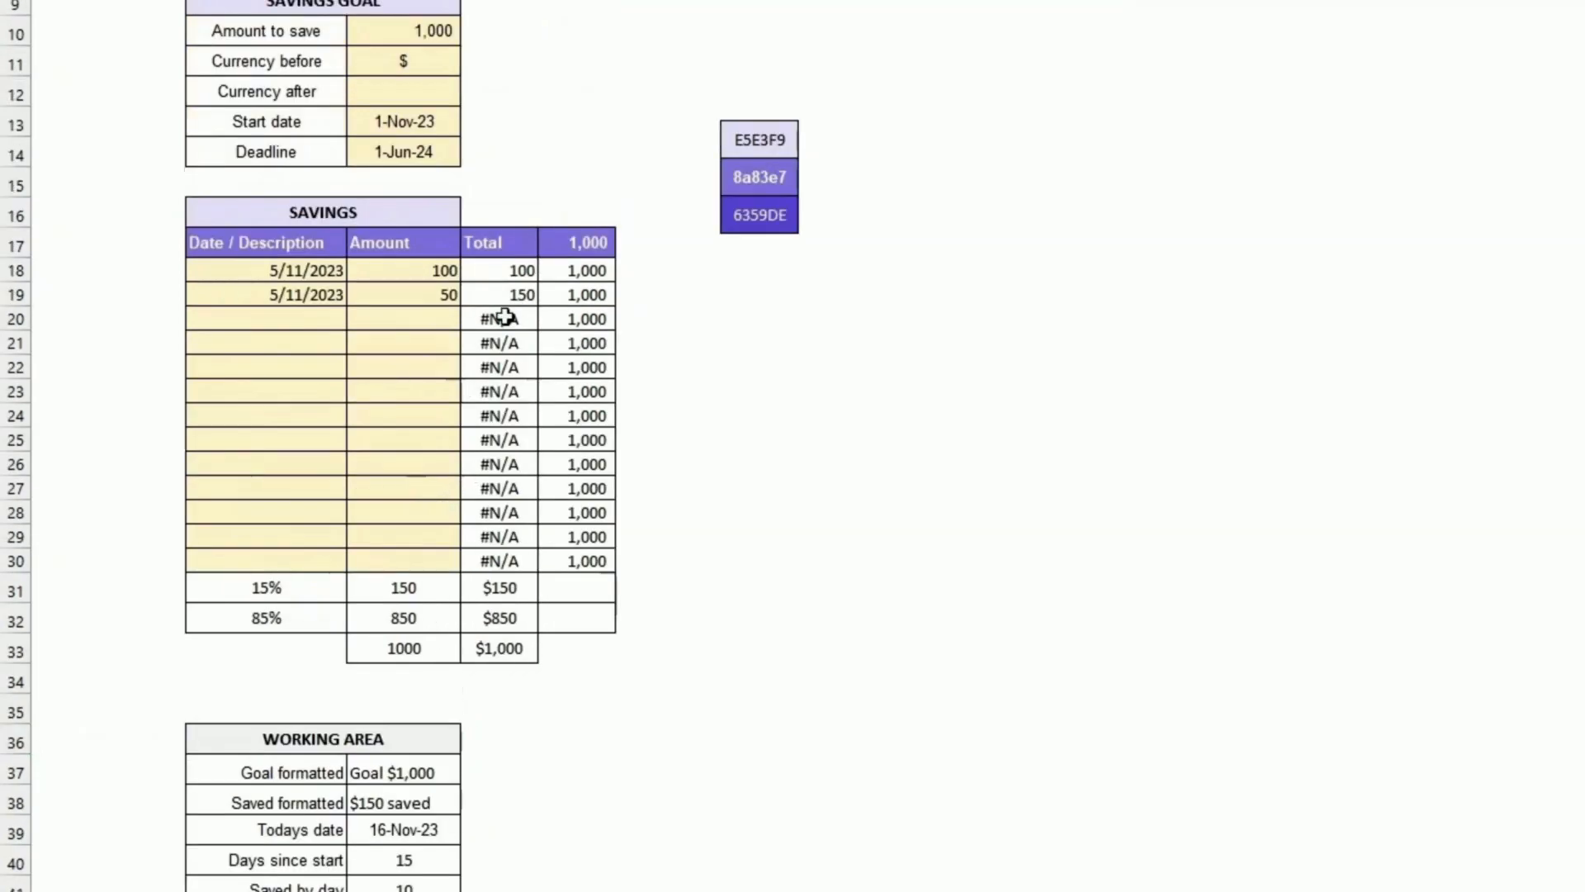
pyautogui.click(396, 146)
pyautogui.scroll(-6, 465, 166)
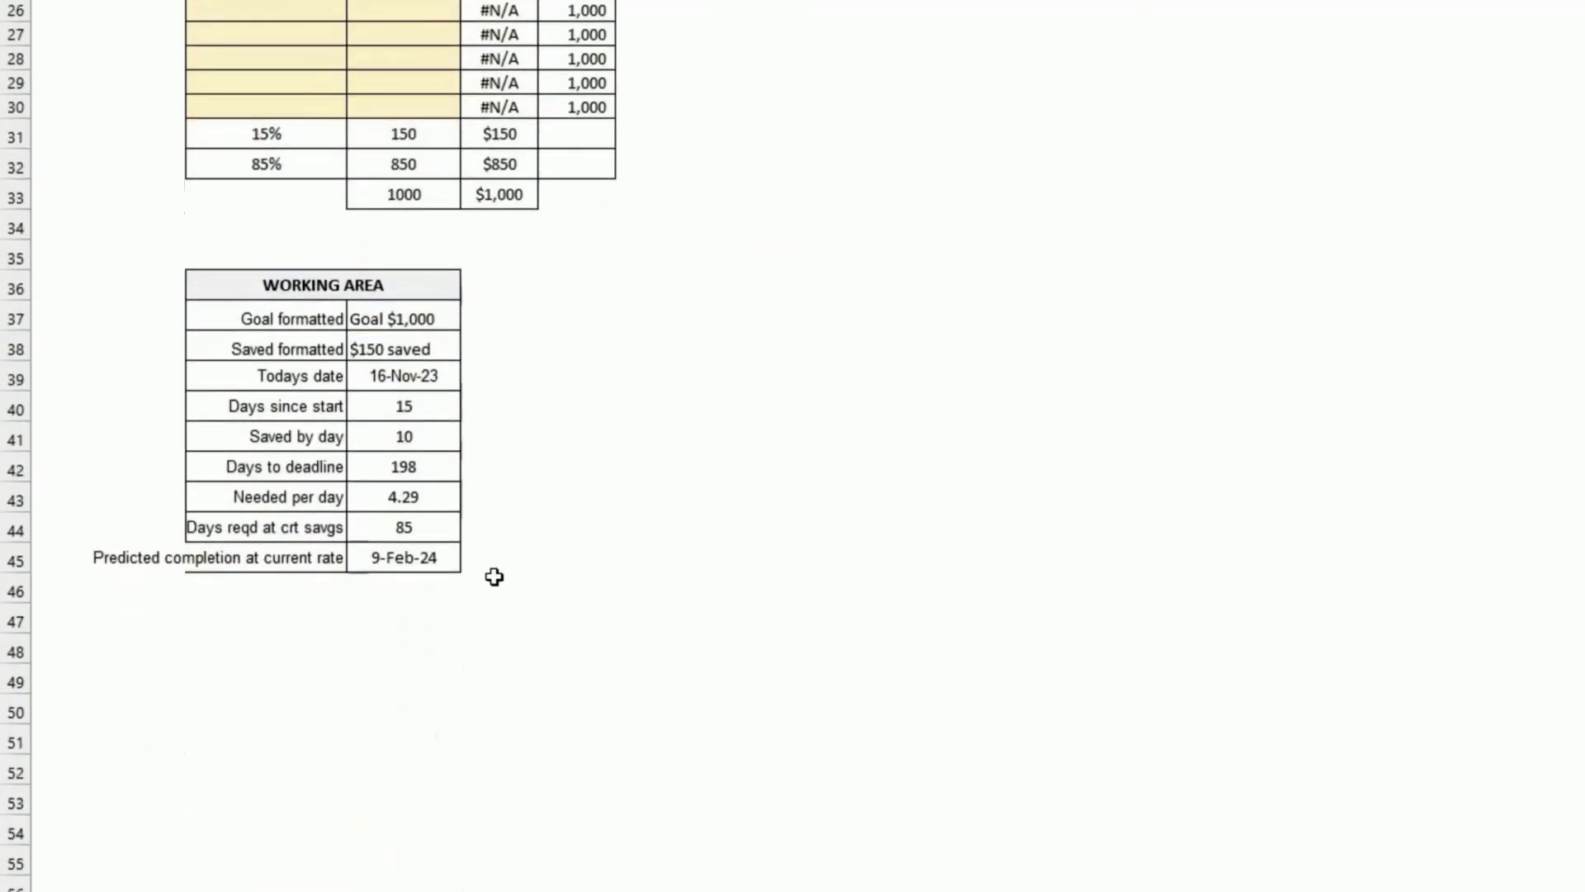
pyautogui.click(410, 559)
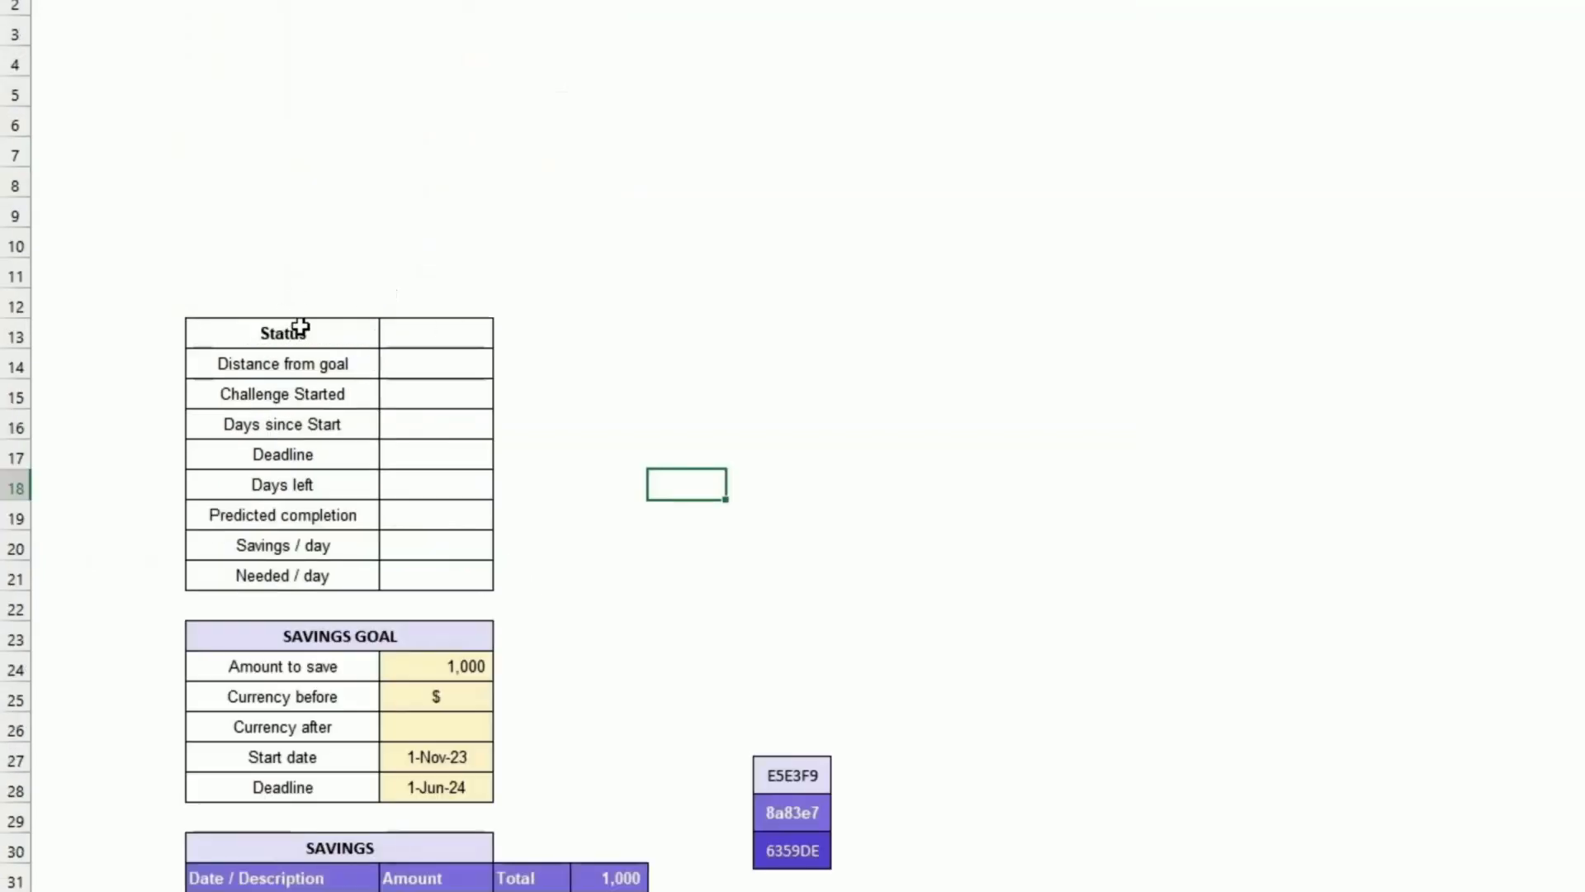
# Step: Enter the Status formula =IFS(D45>D24,"GOAL MET!",D58<=D28,"ON TARGET",TRUE,"LATE") in the Status table's value cell
pyautogui.moveTo(304, 325); pyautogui.dragTo(382, 570)
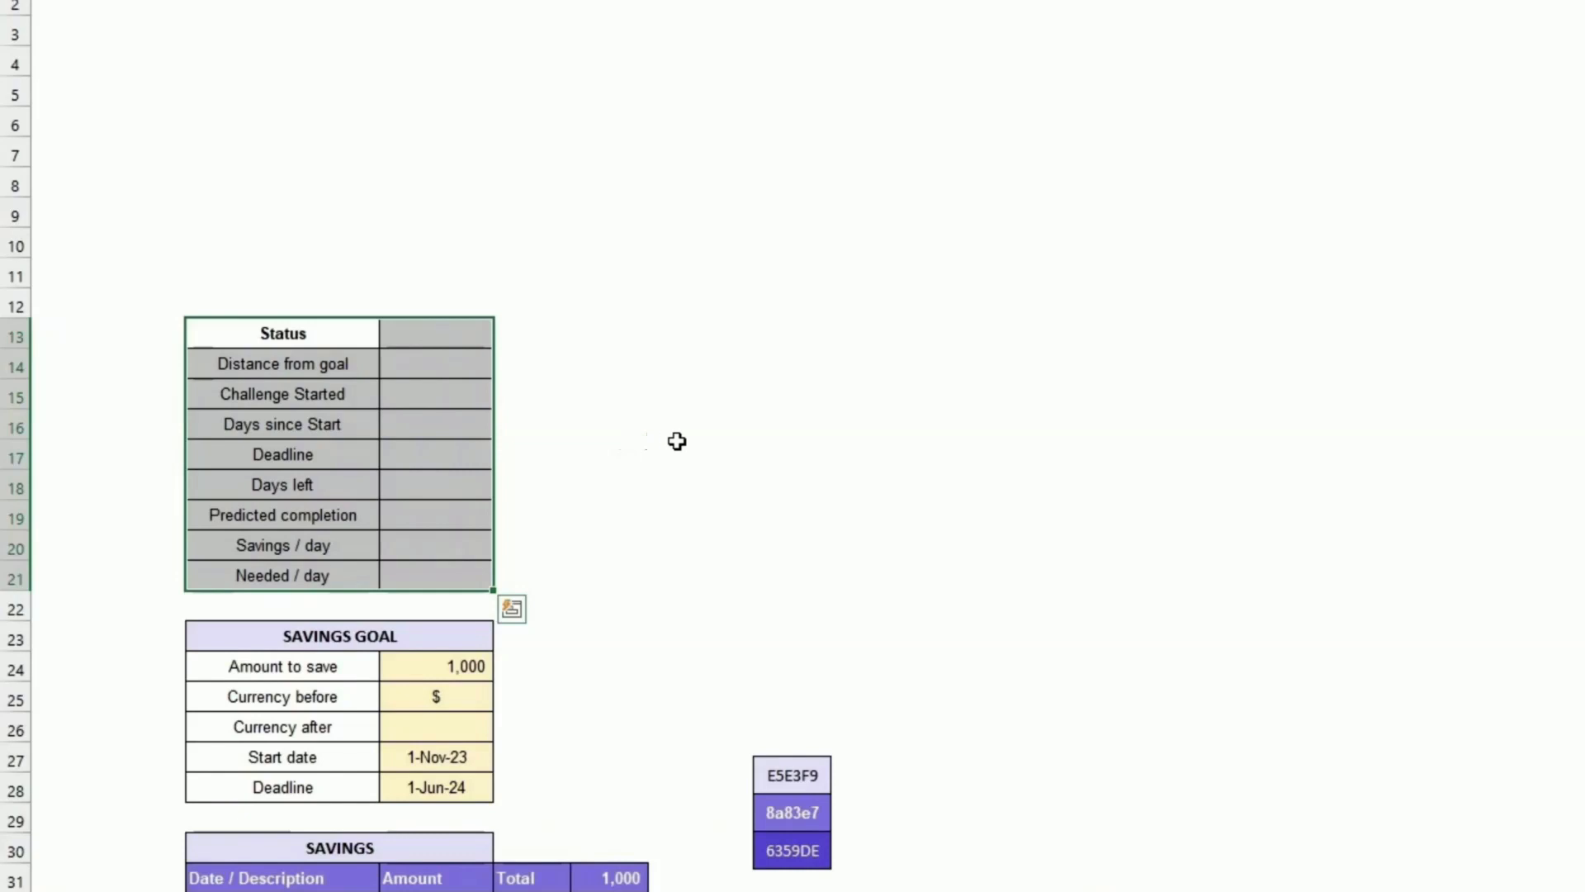
pyautogui.scroll(-5, 746, 478)
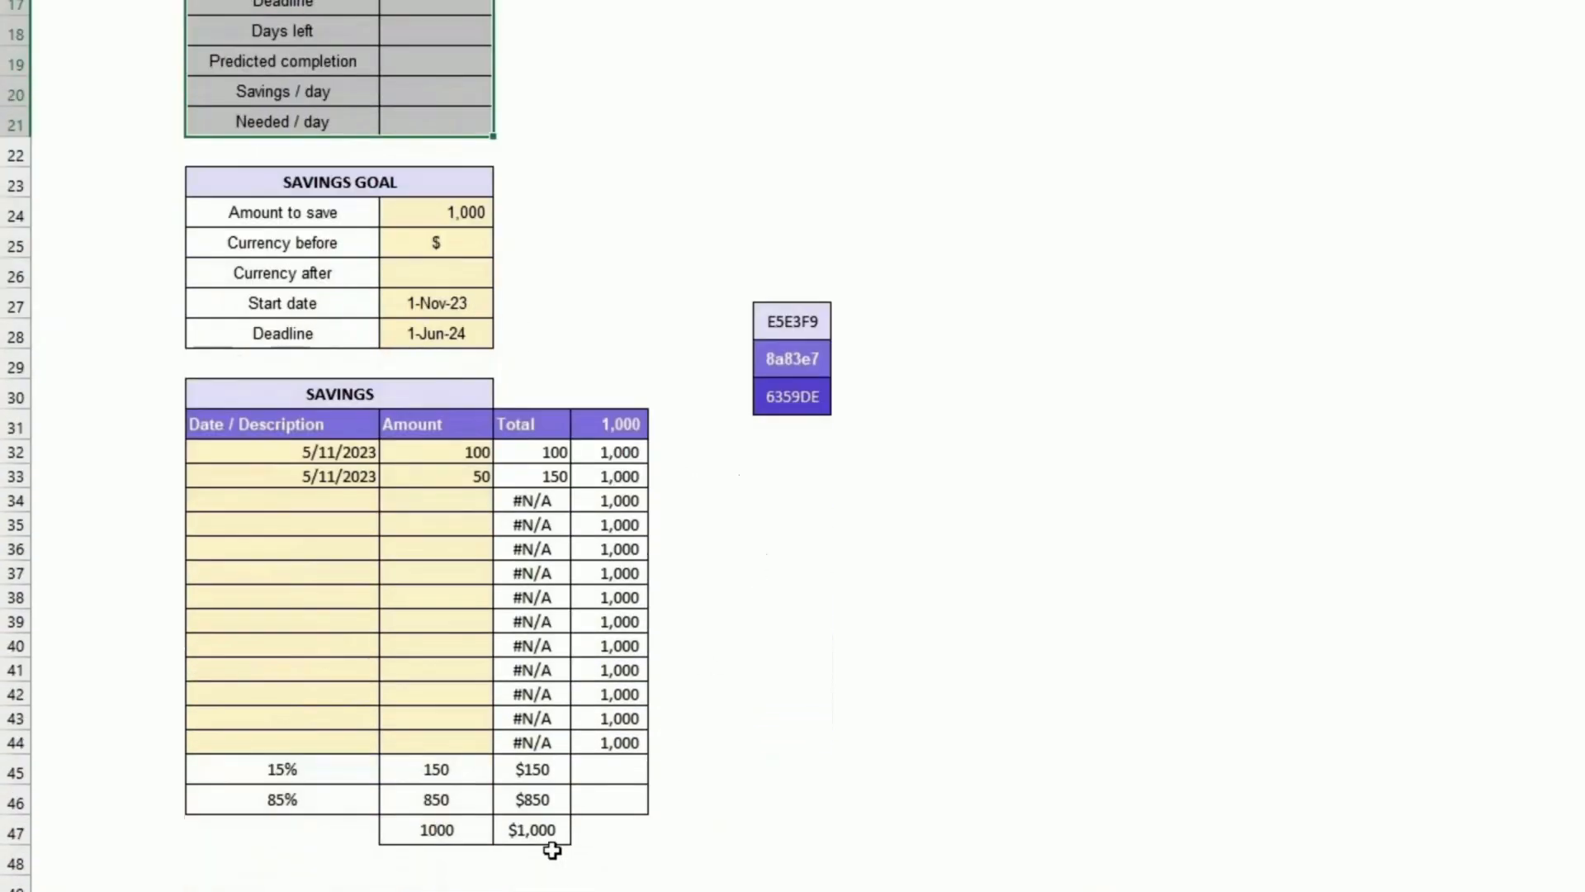
pyautogui.scroll(-4, 551, 850)
pyautogui.moveTo(351, 593); pyautogui.dragTo(433, 830)
pyautogui.scroll(9, 576, 765)
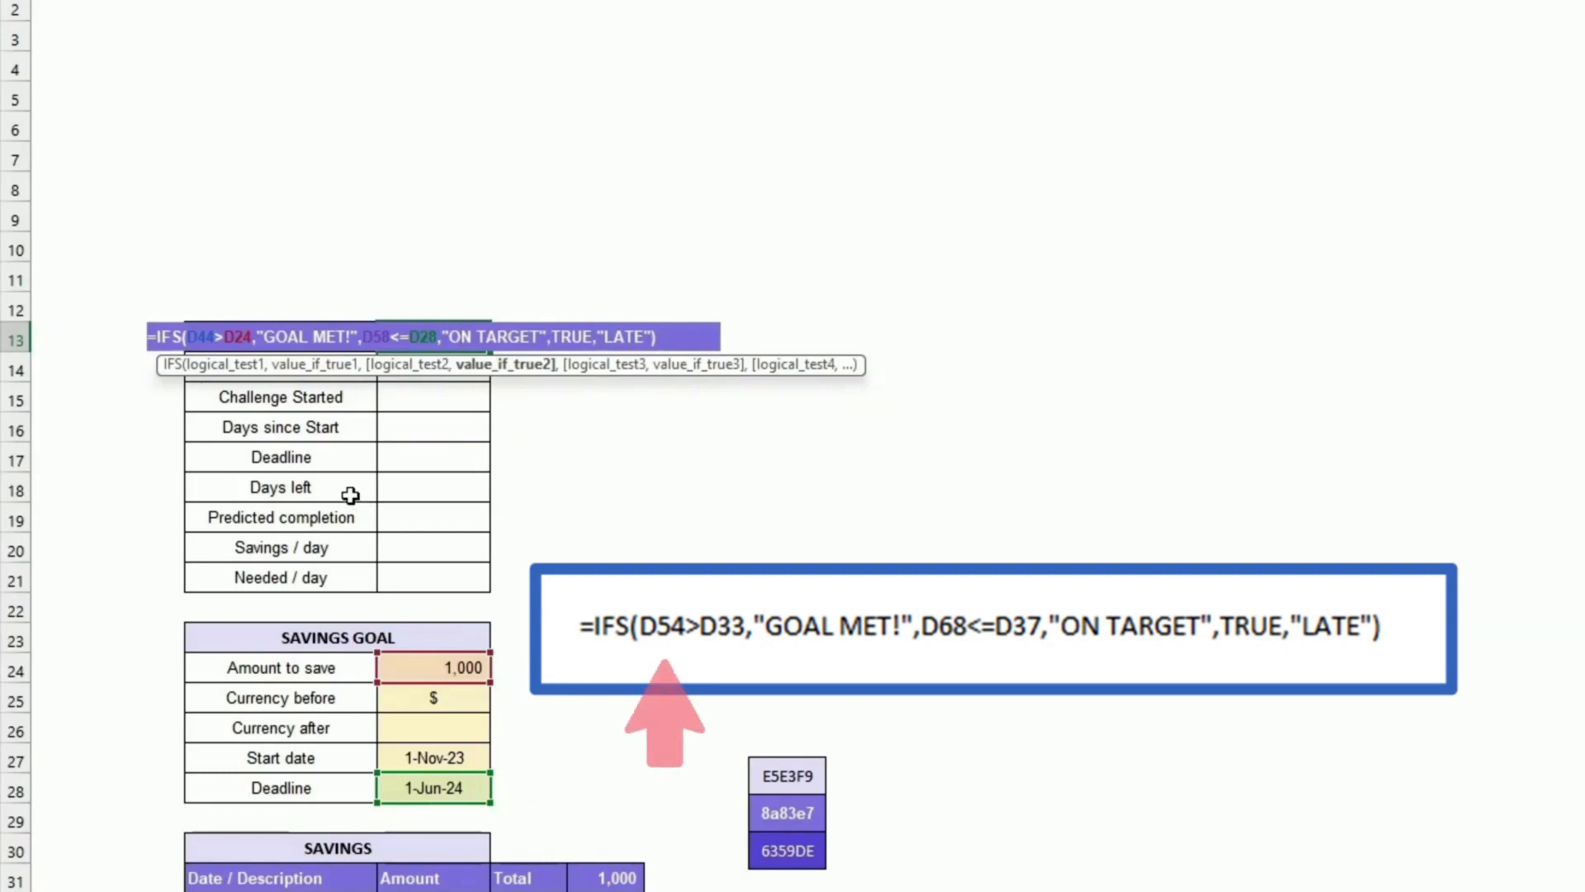
pyautogui.scroll(-7, 324, 469)
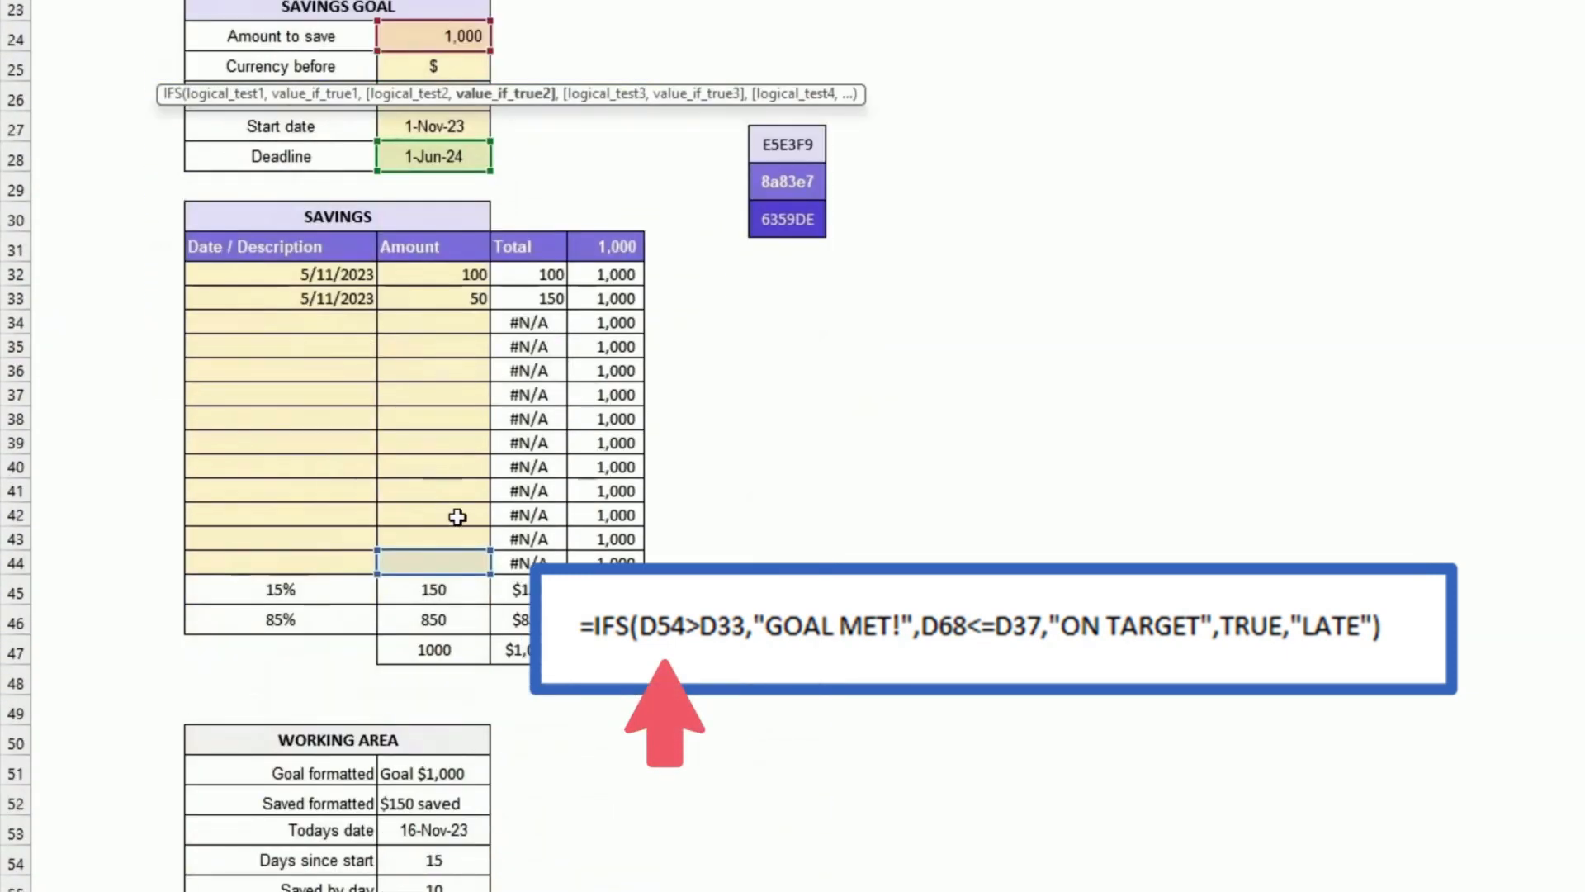
pyautogui.click(456, 591)
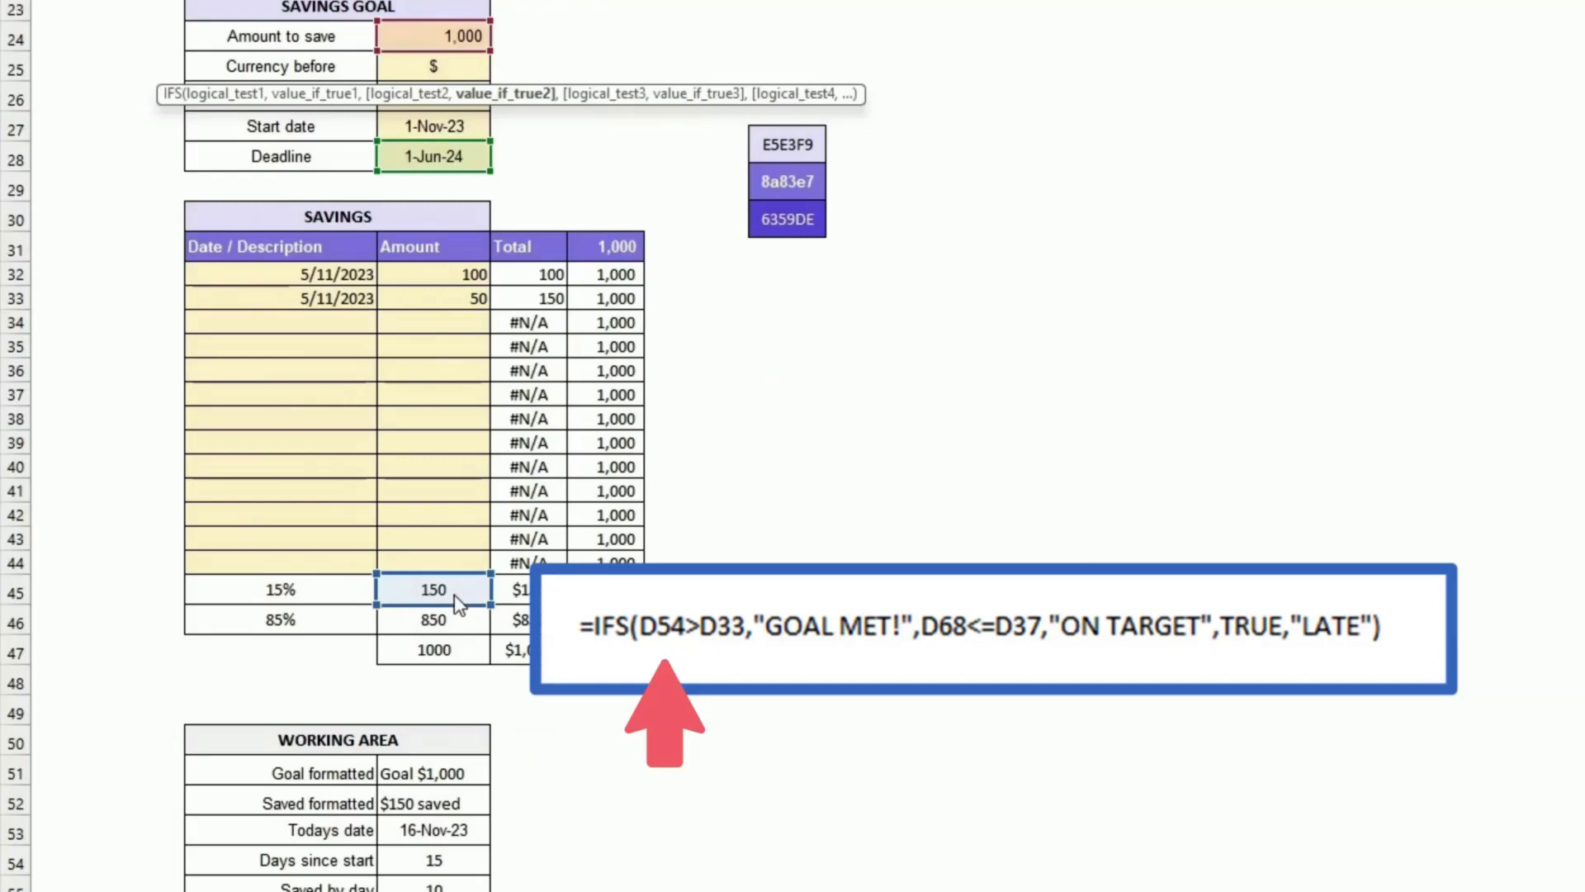
pyautogui.scroll(2, 460, 525)
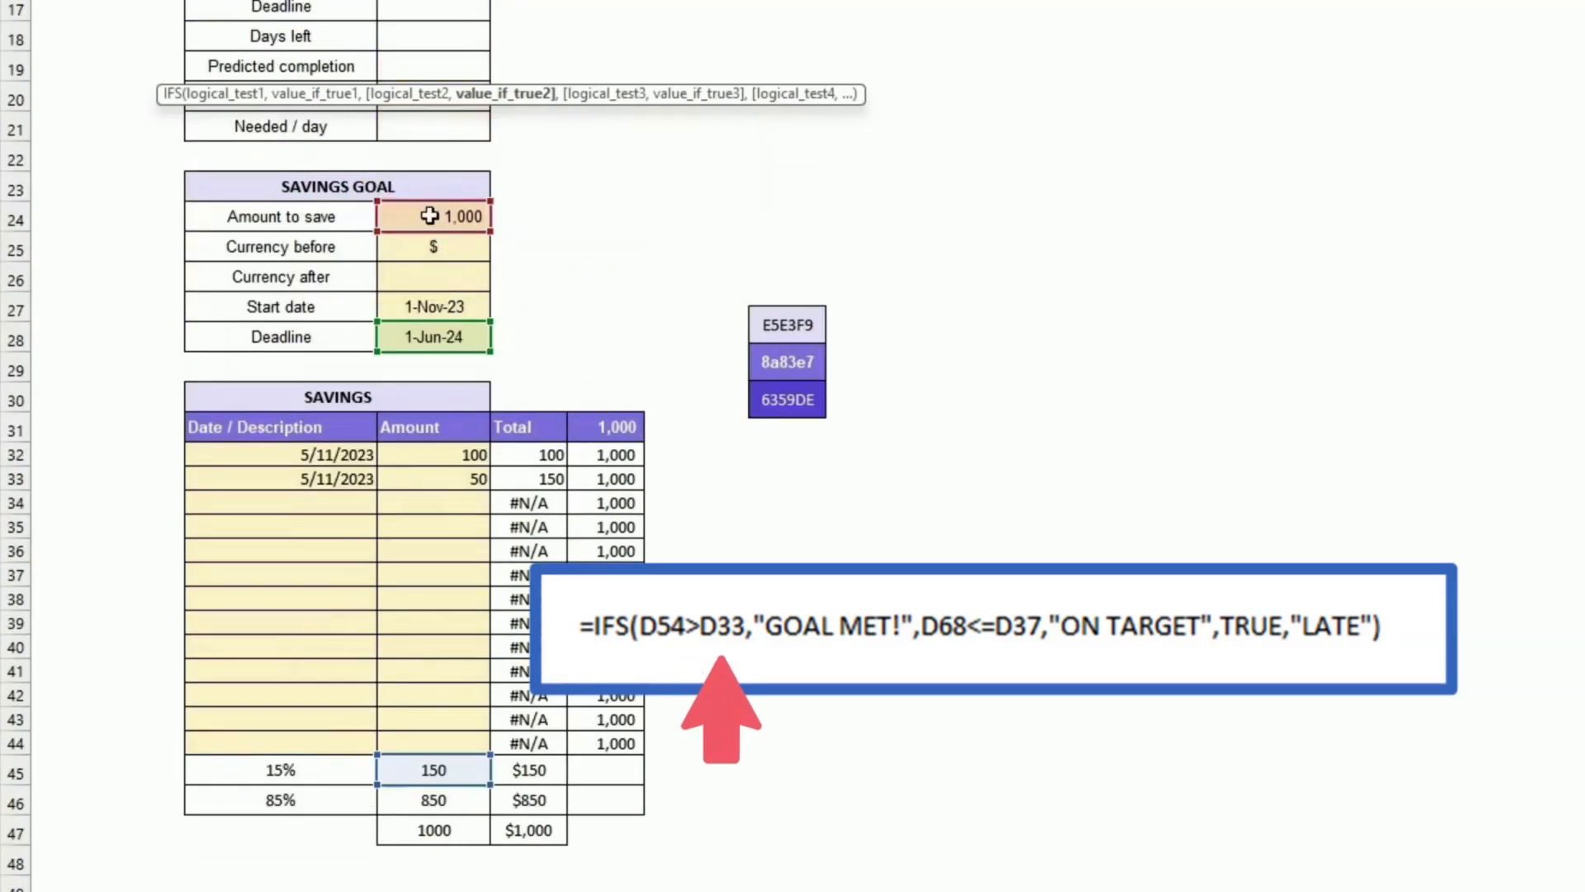
pyautogui.scroll(2, 429, 215)
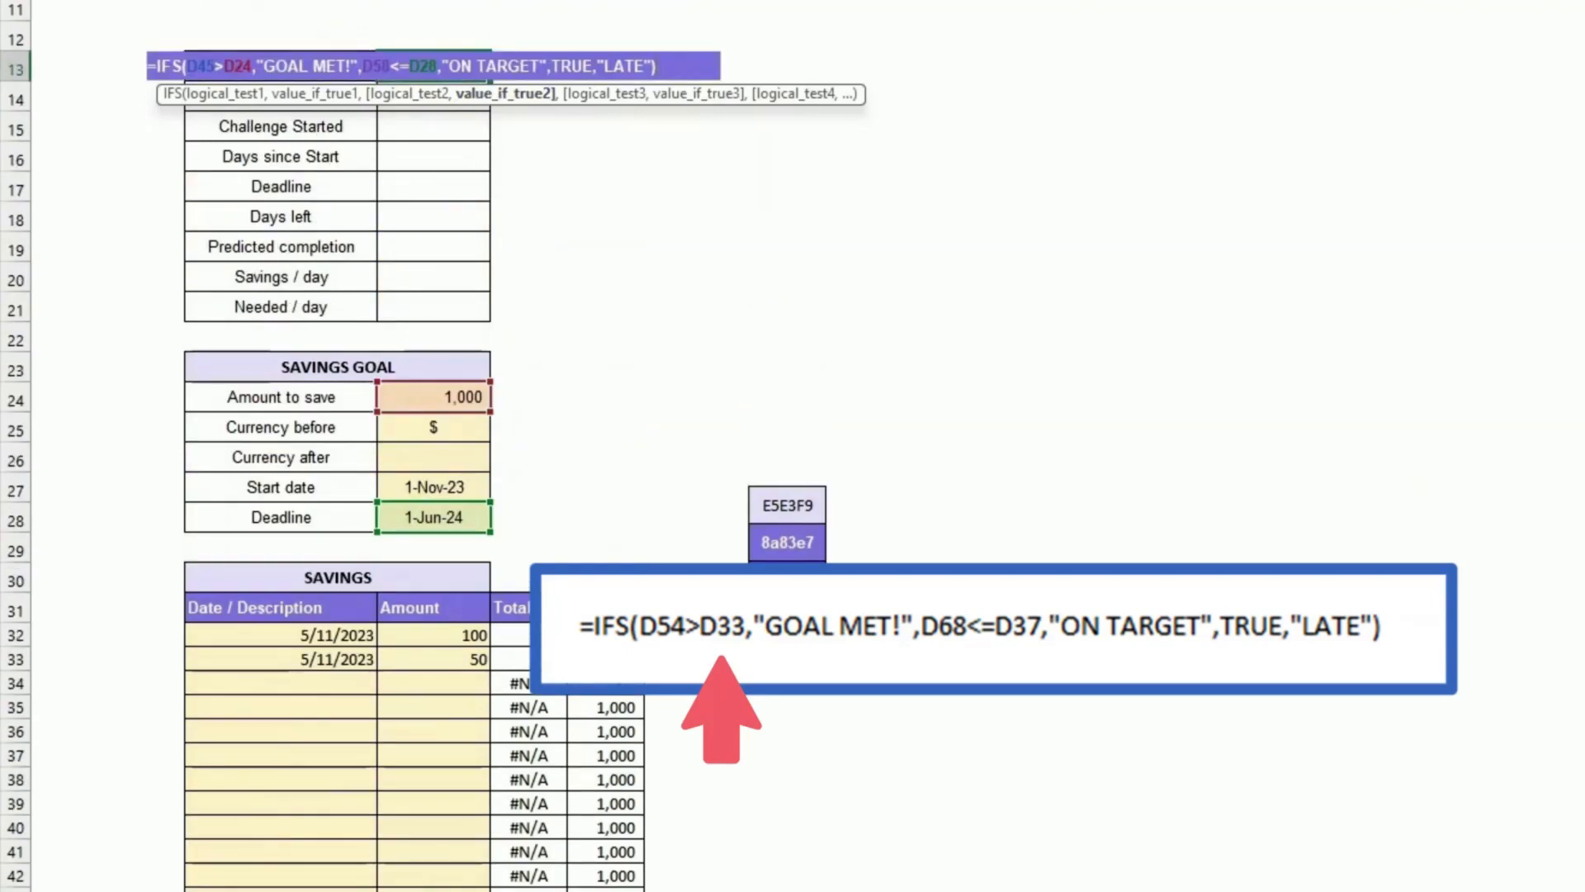
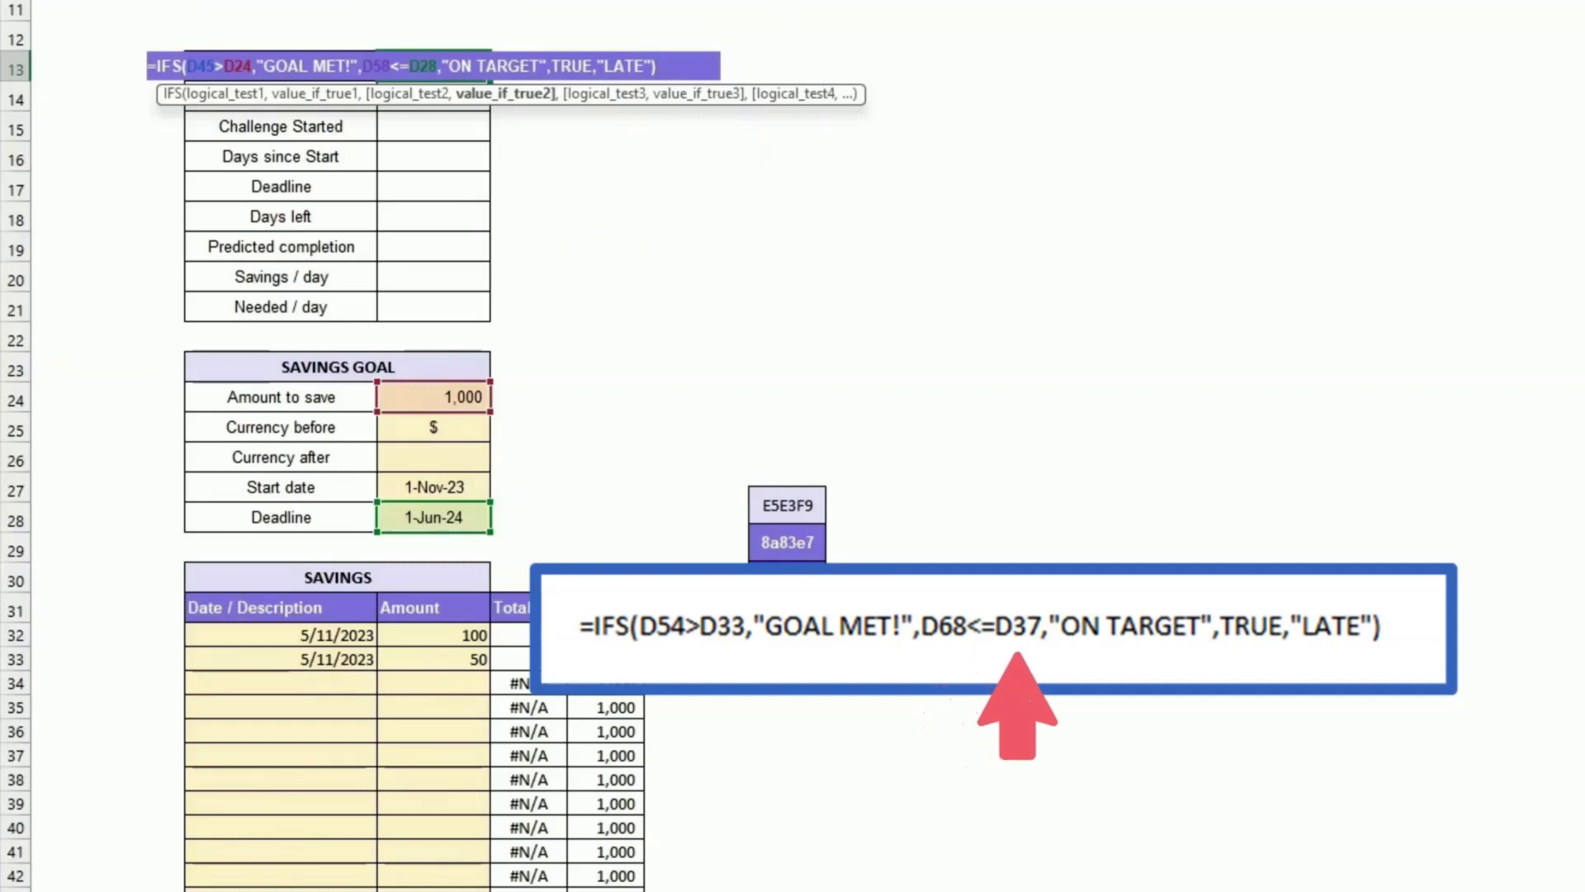
# Step: Point the Status formula's on-target test at the Predicted completion at current rate cell and confirm the formula
pyautogui.scroll(-3, 463, 363)
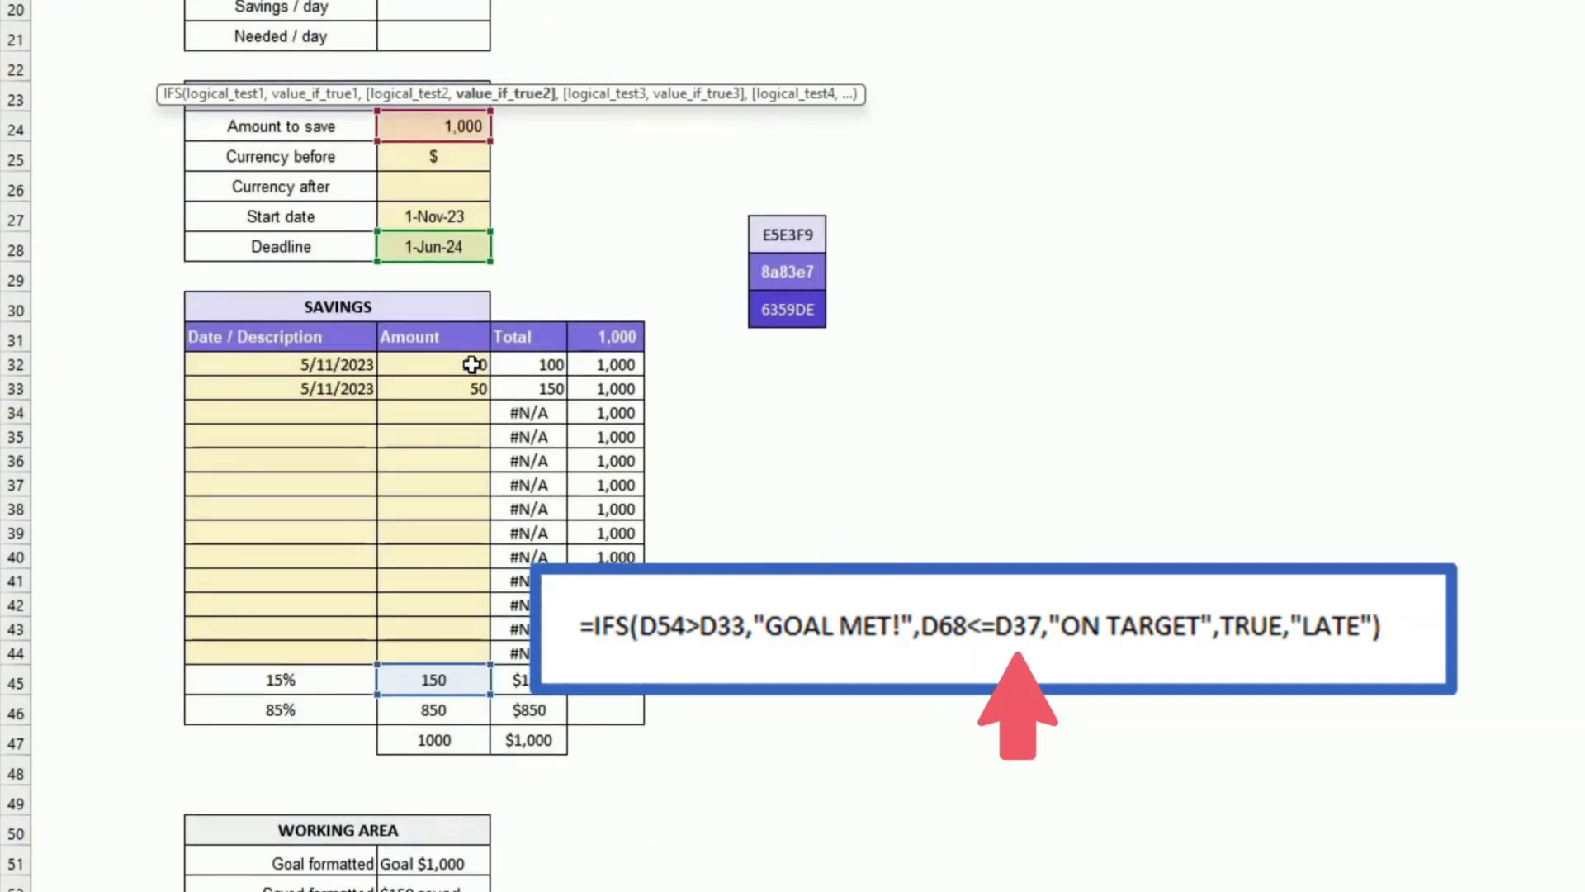
pyautogui.scroll(-3, 472, 364)
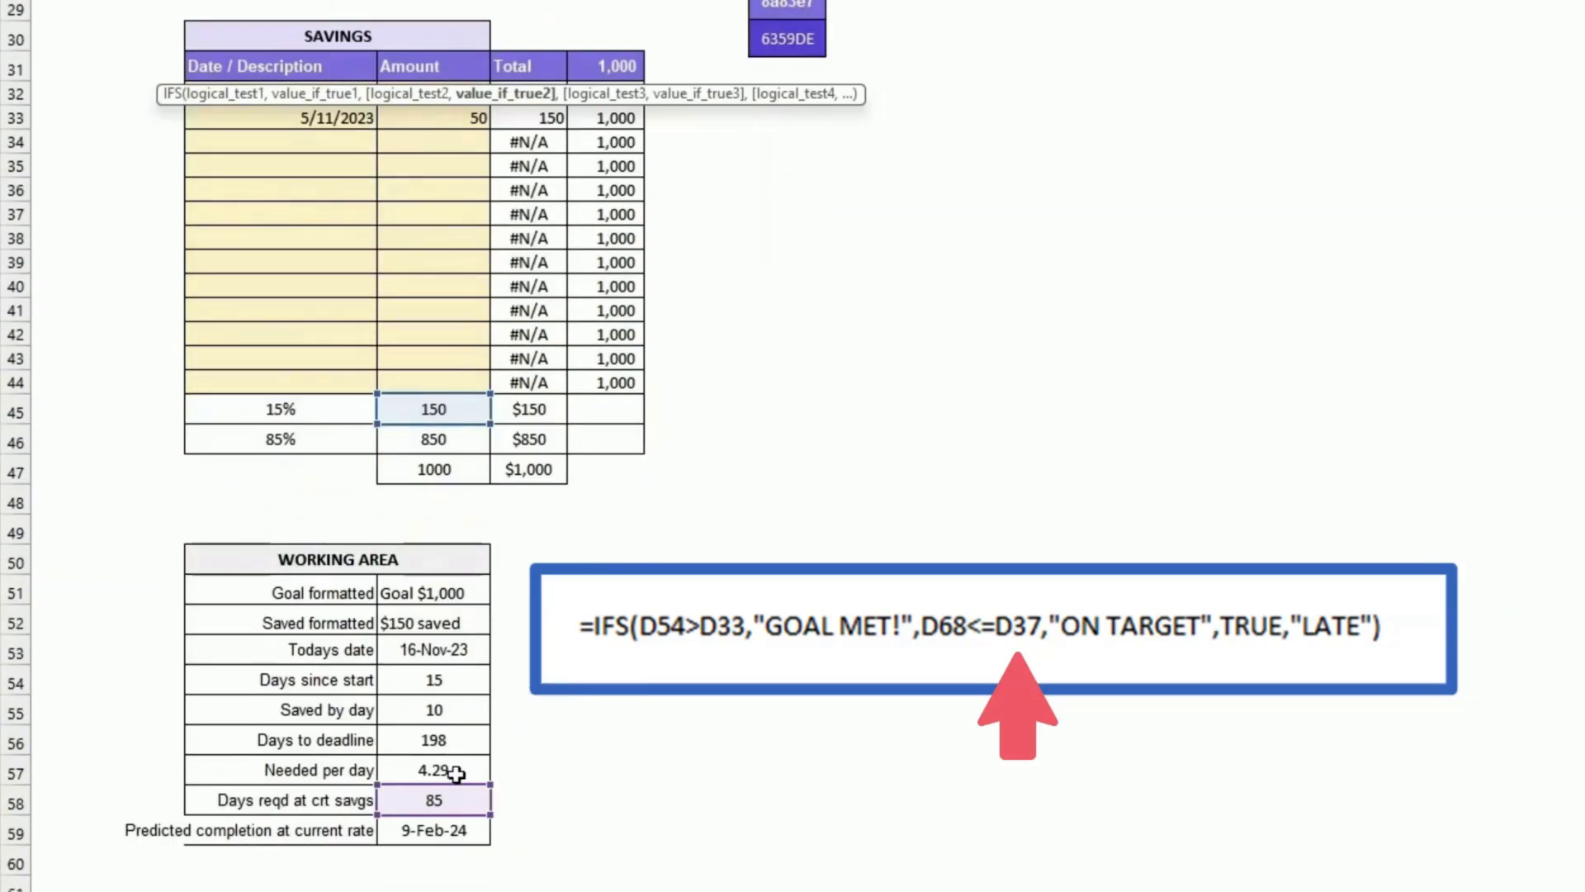
pyautogui.click(477, 830)
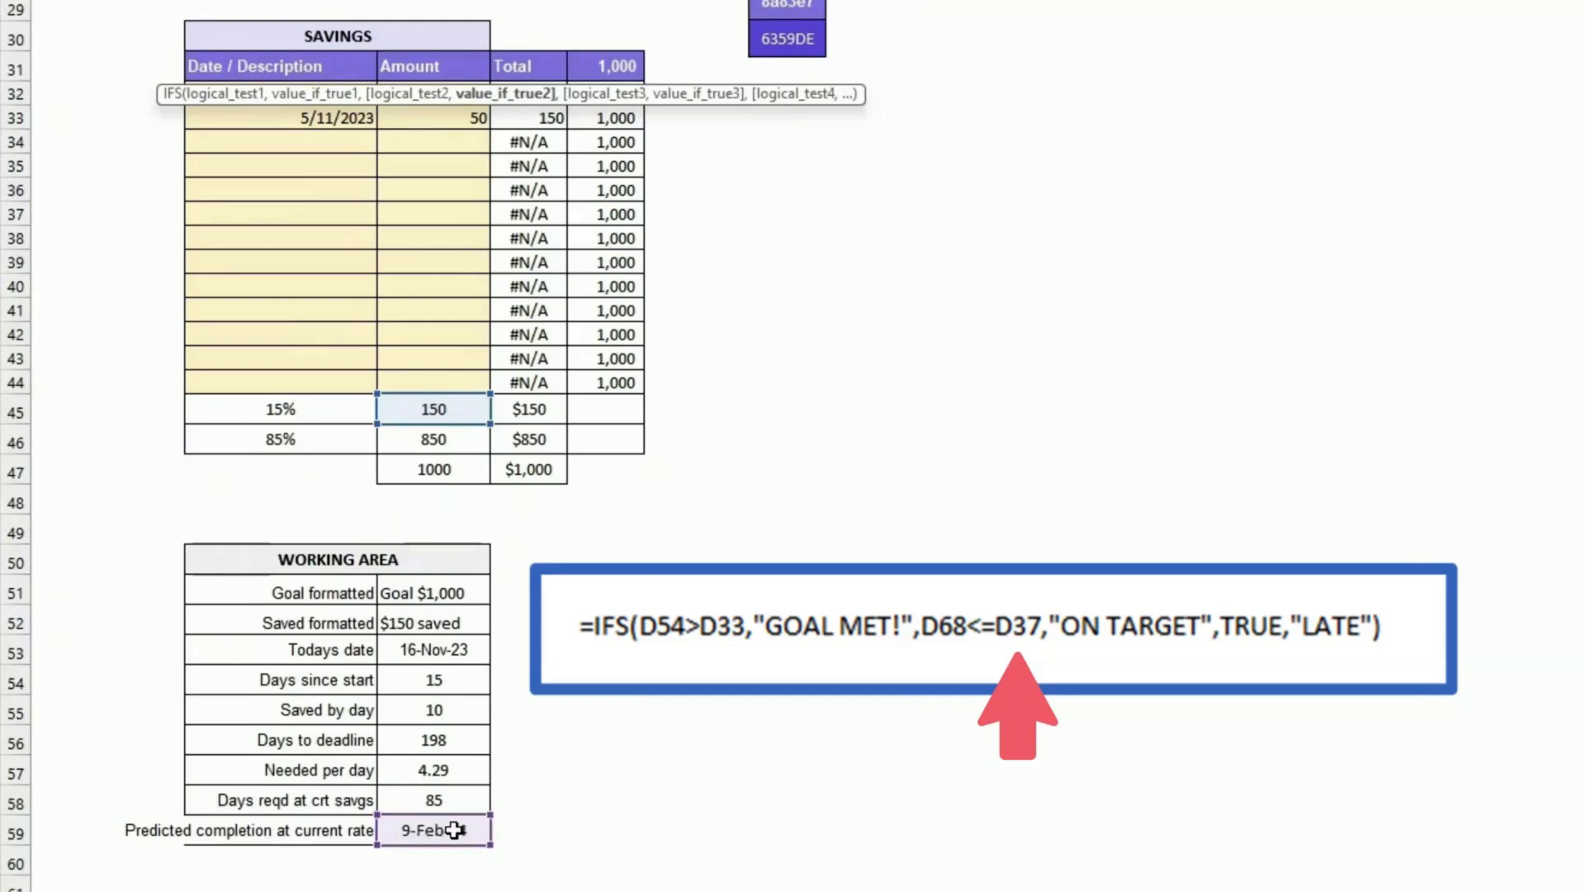
pyautogui.scroll(4, 455, 830)
pyautogui.click(423, 345)
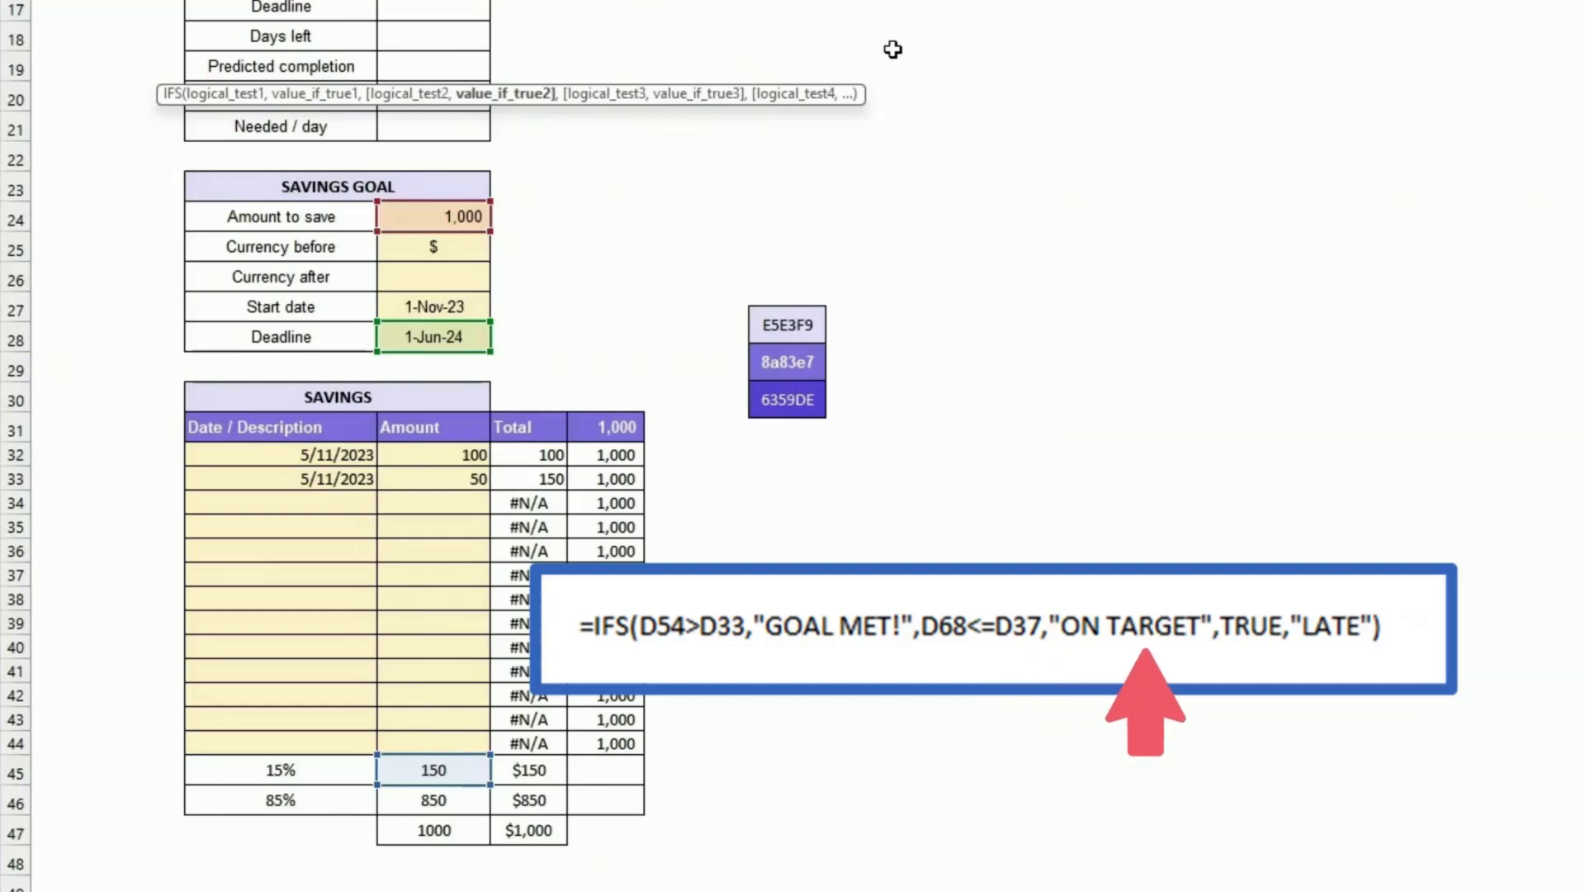
pyautogui.press('Return')
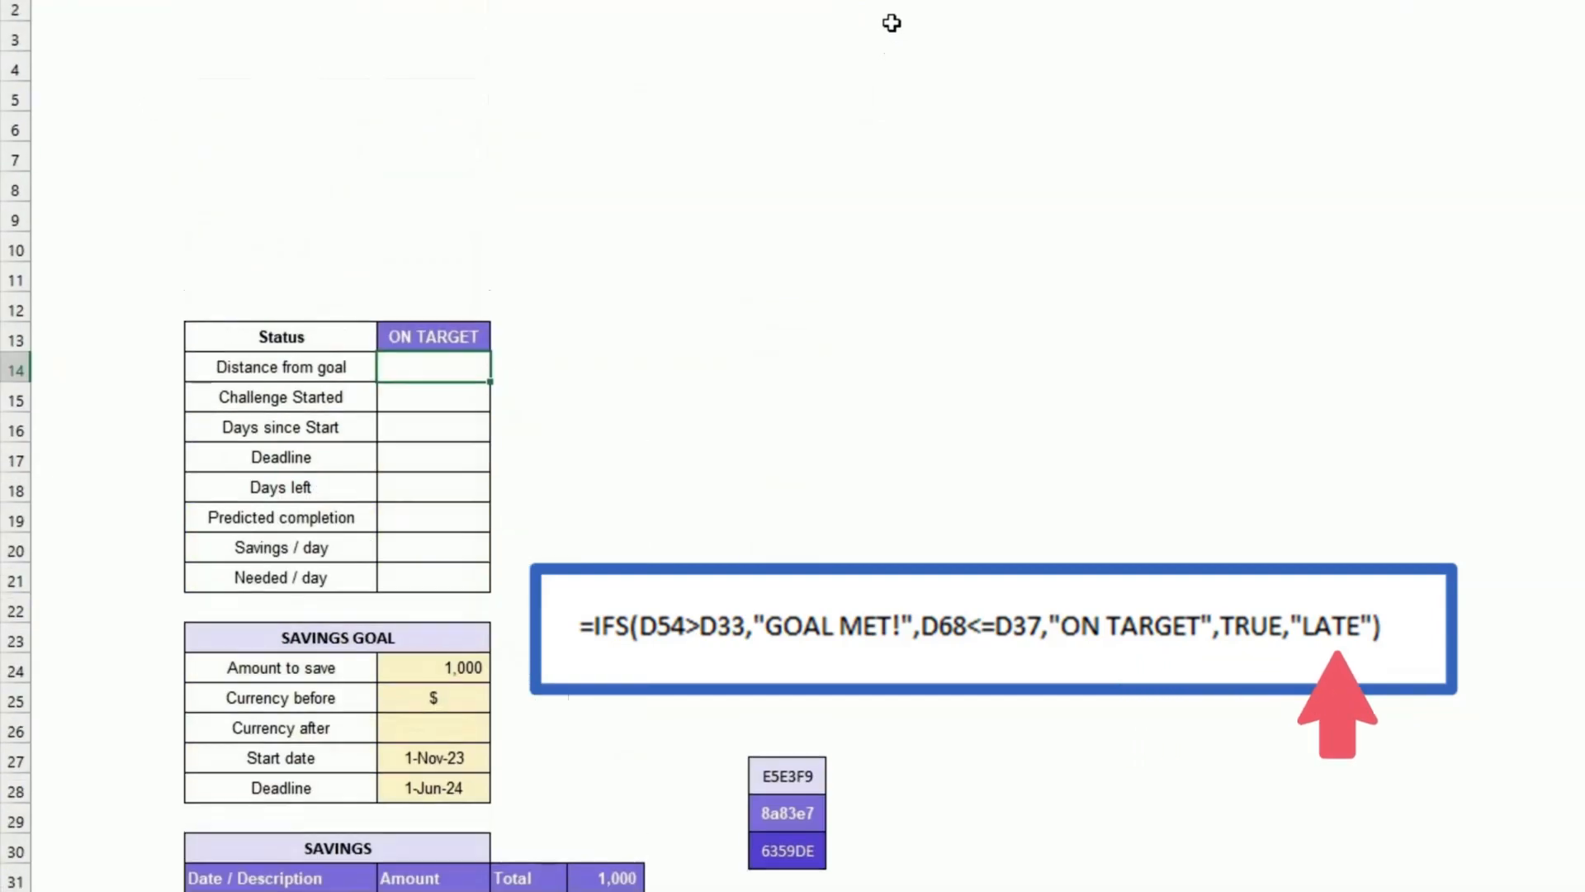
# Step: Test the Status result by entering savings amounts of 1 and 1, then 1000 in the first row
pyautogui.click(460, 337)
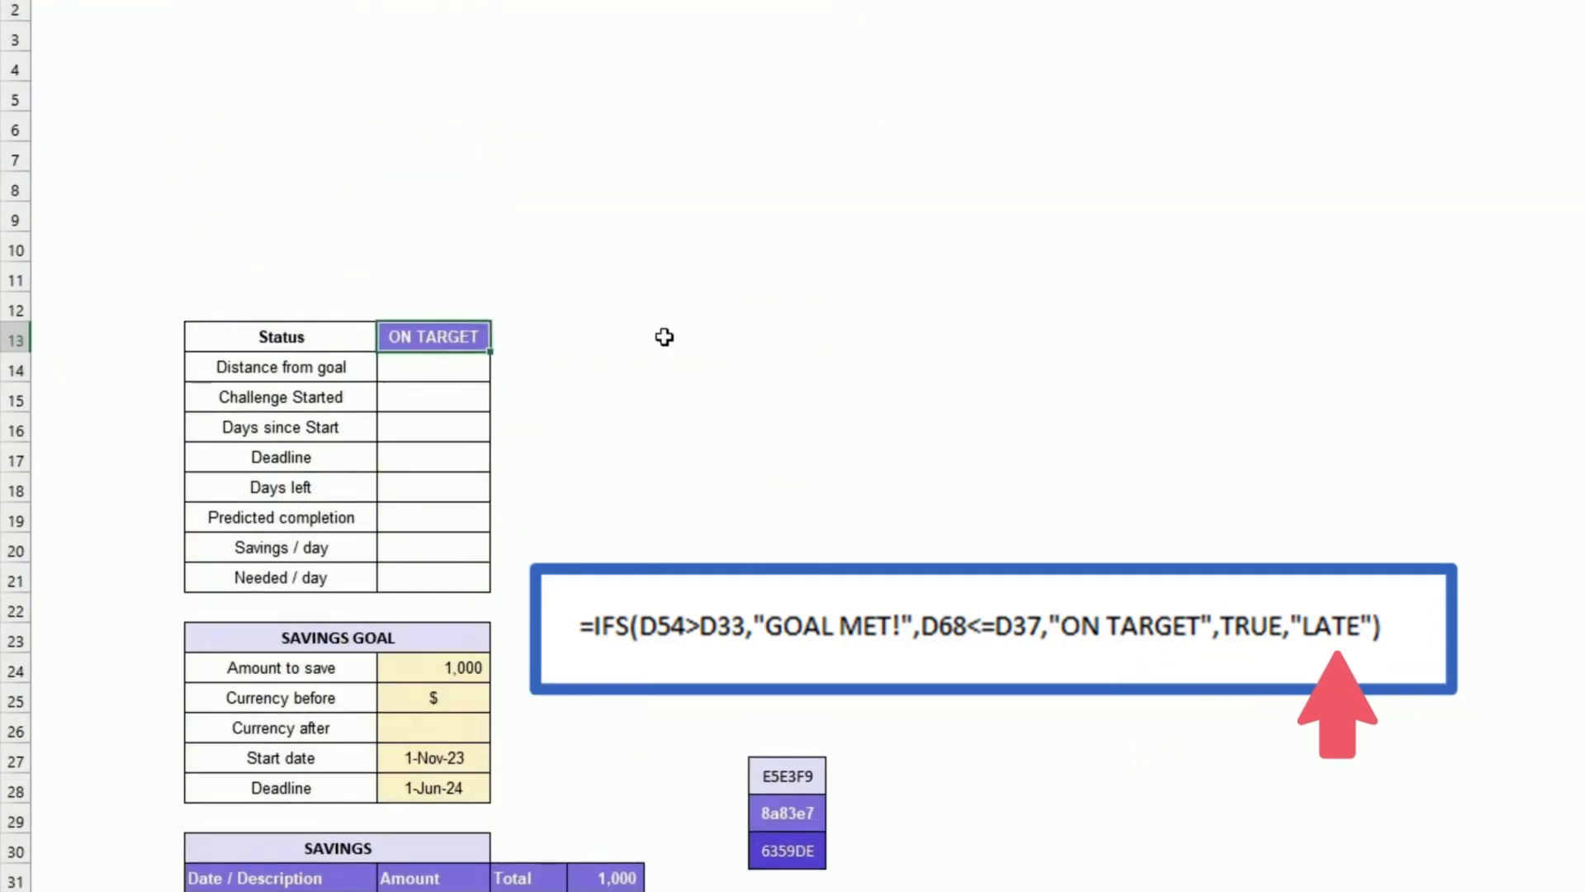
pyautogui.scroll(-3, 686, 368)
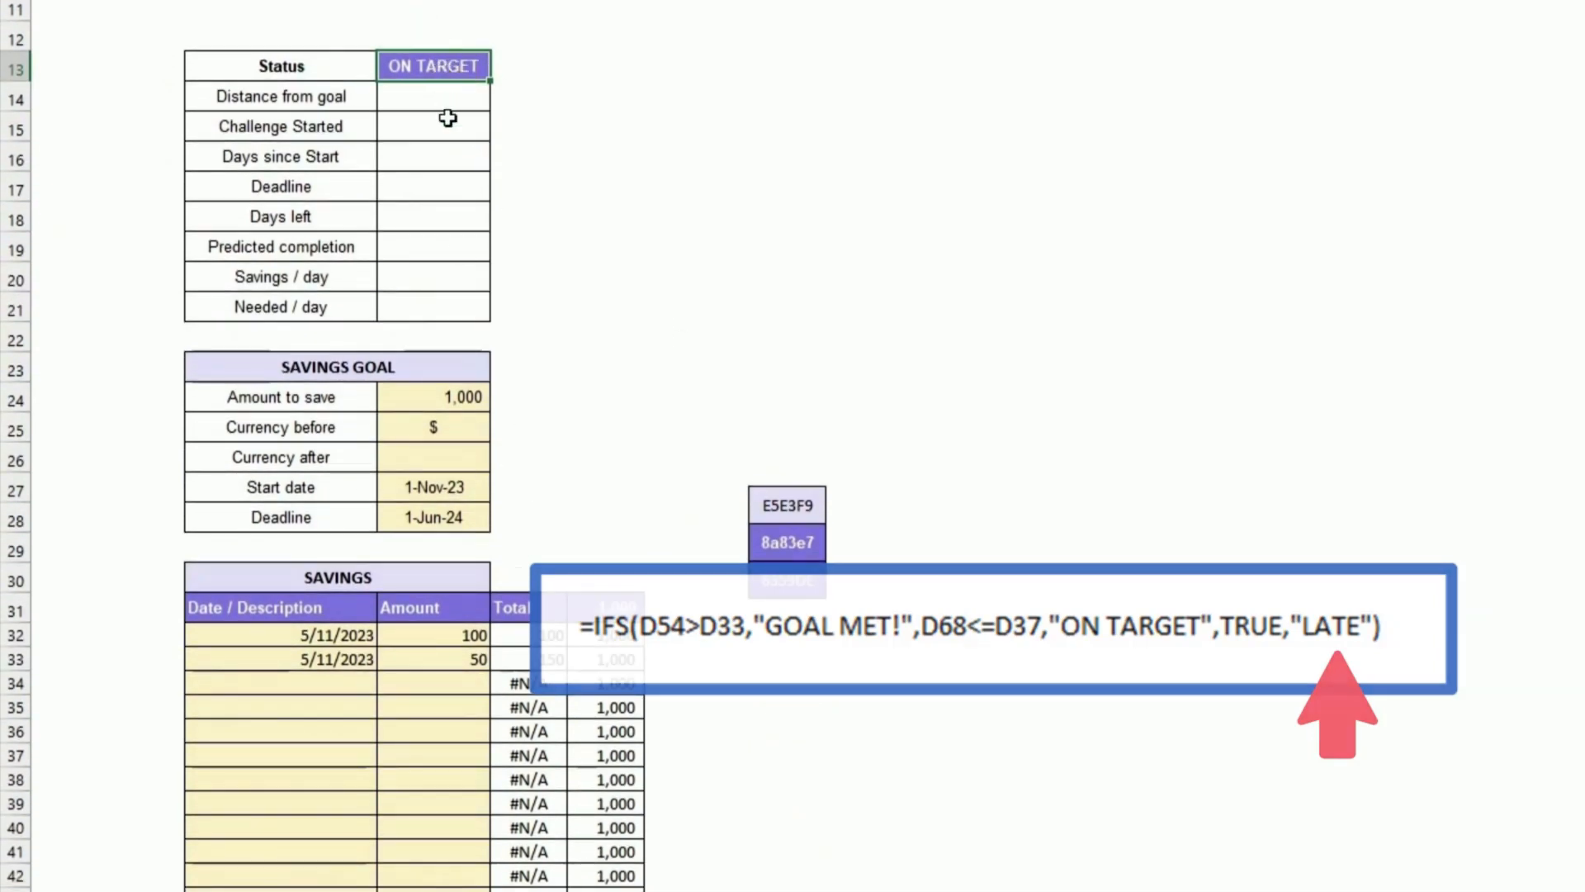
pyautogui.click(471, 636)
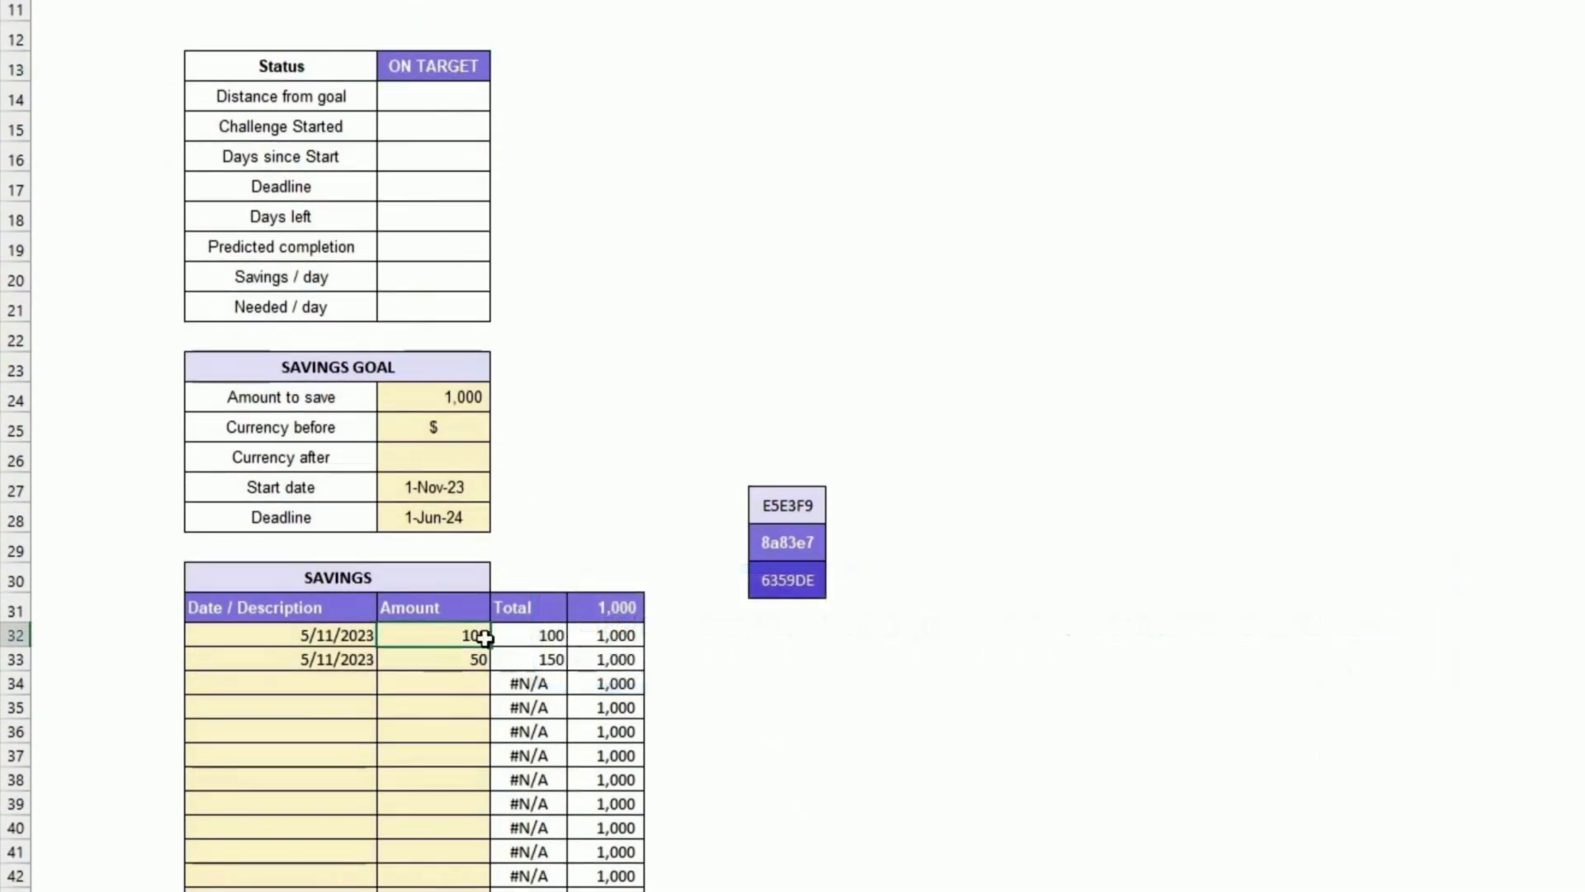
pyautogui.write('1')
pyautogui.press('Return')
pyautogui.write('1')
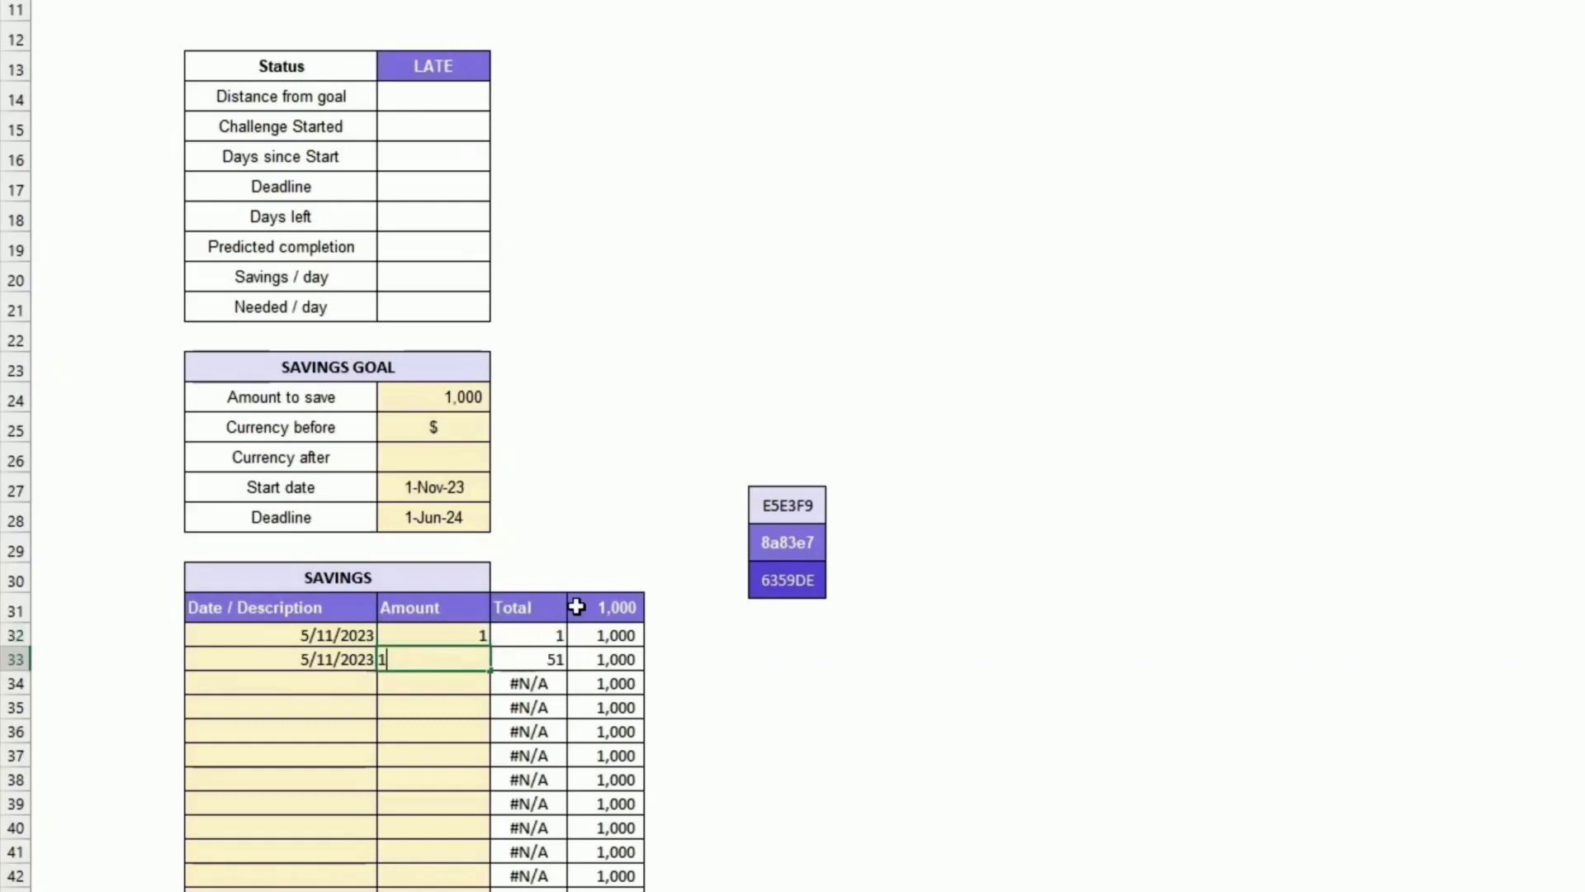
pyautogui.press('Return')
pyautogui.press('Up')
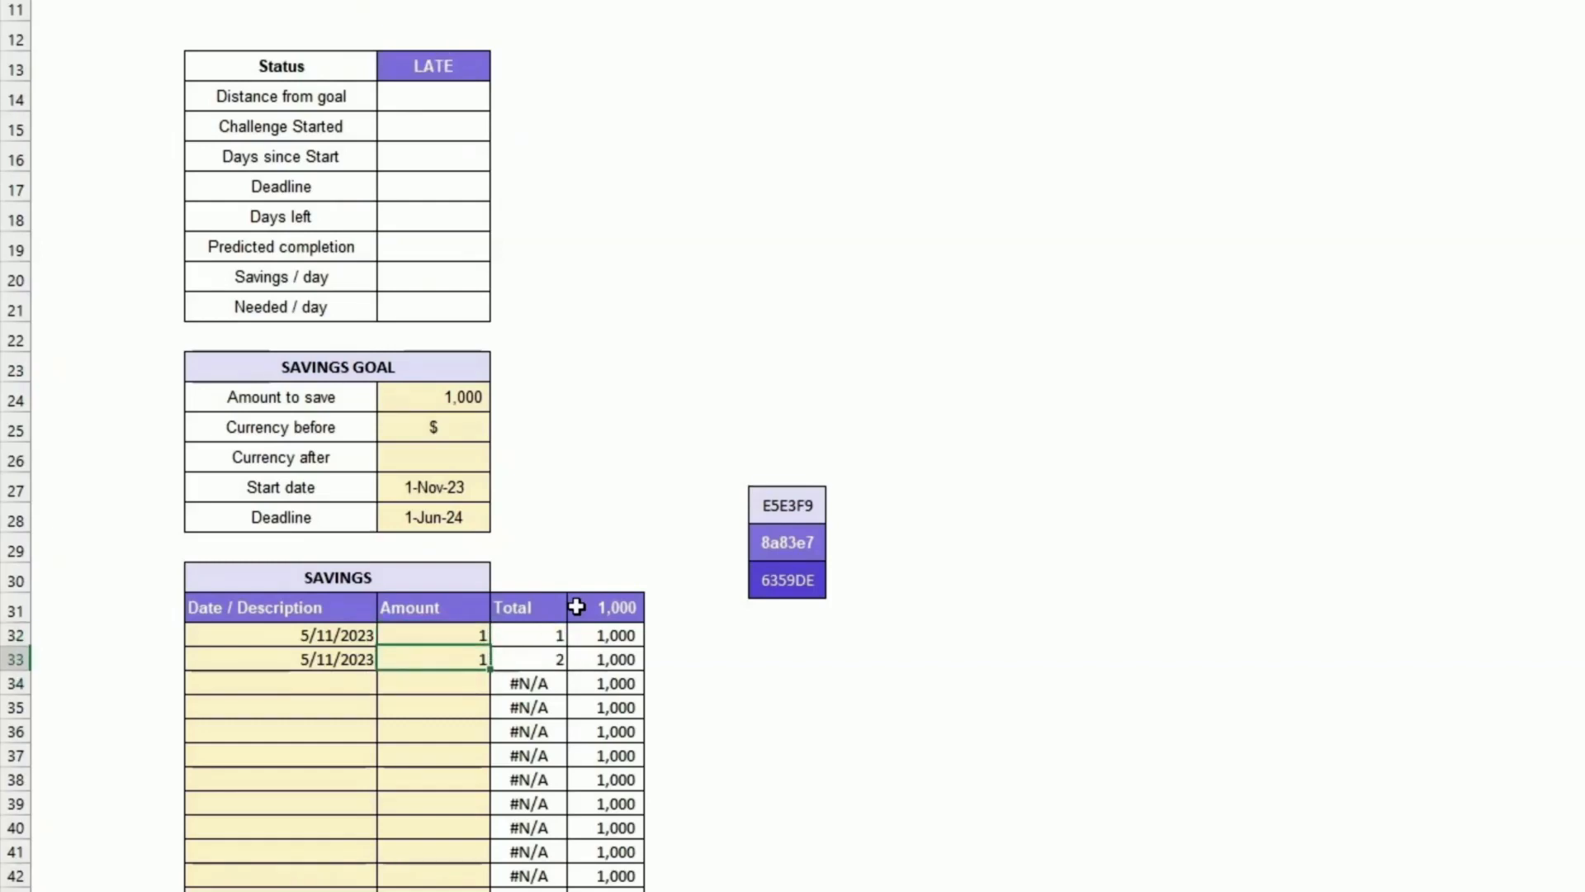
pyautogui.press('Down')
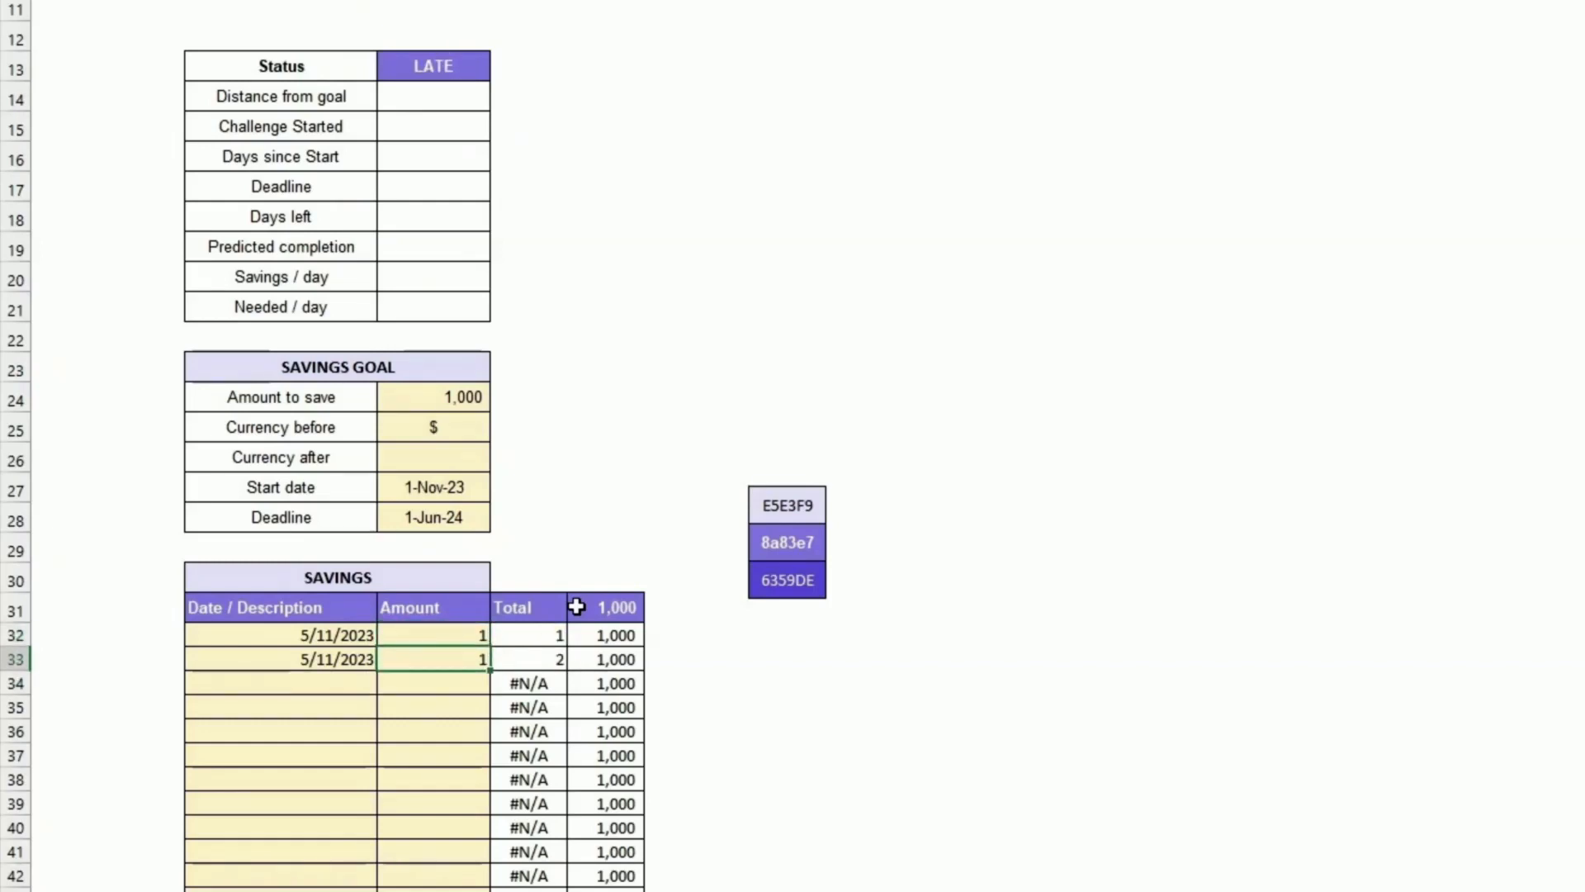
pyautogui.press('Up')
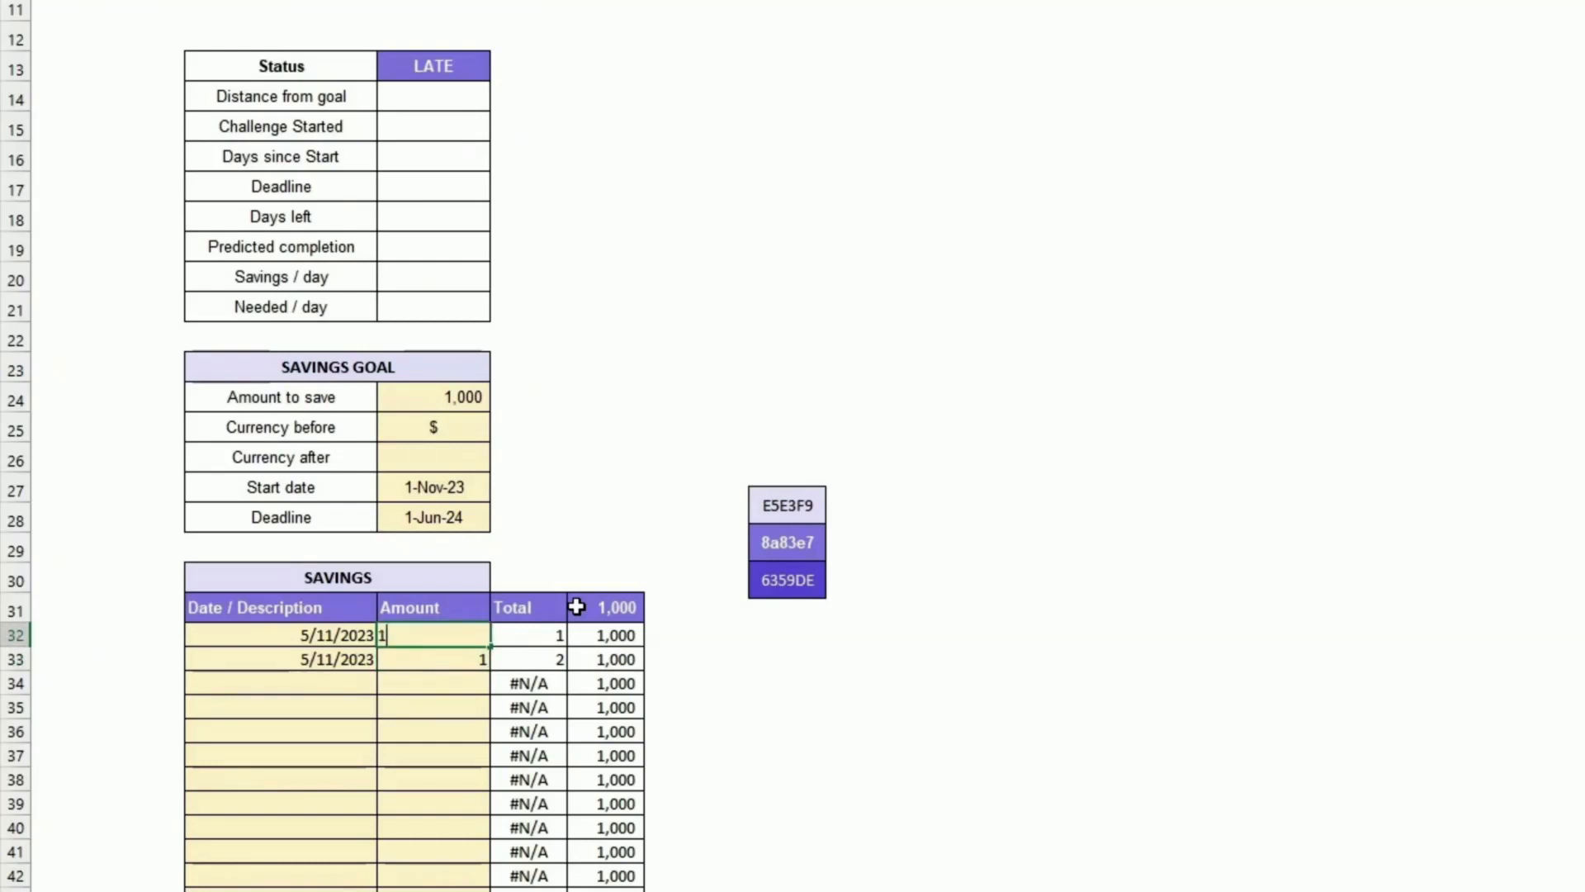
pyautogui.press('Return')
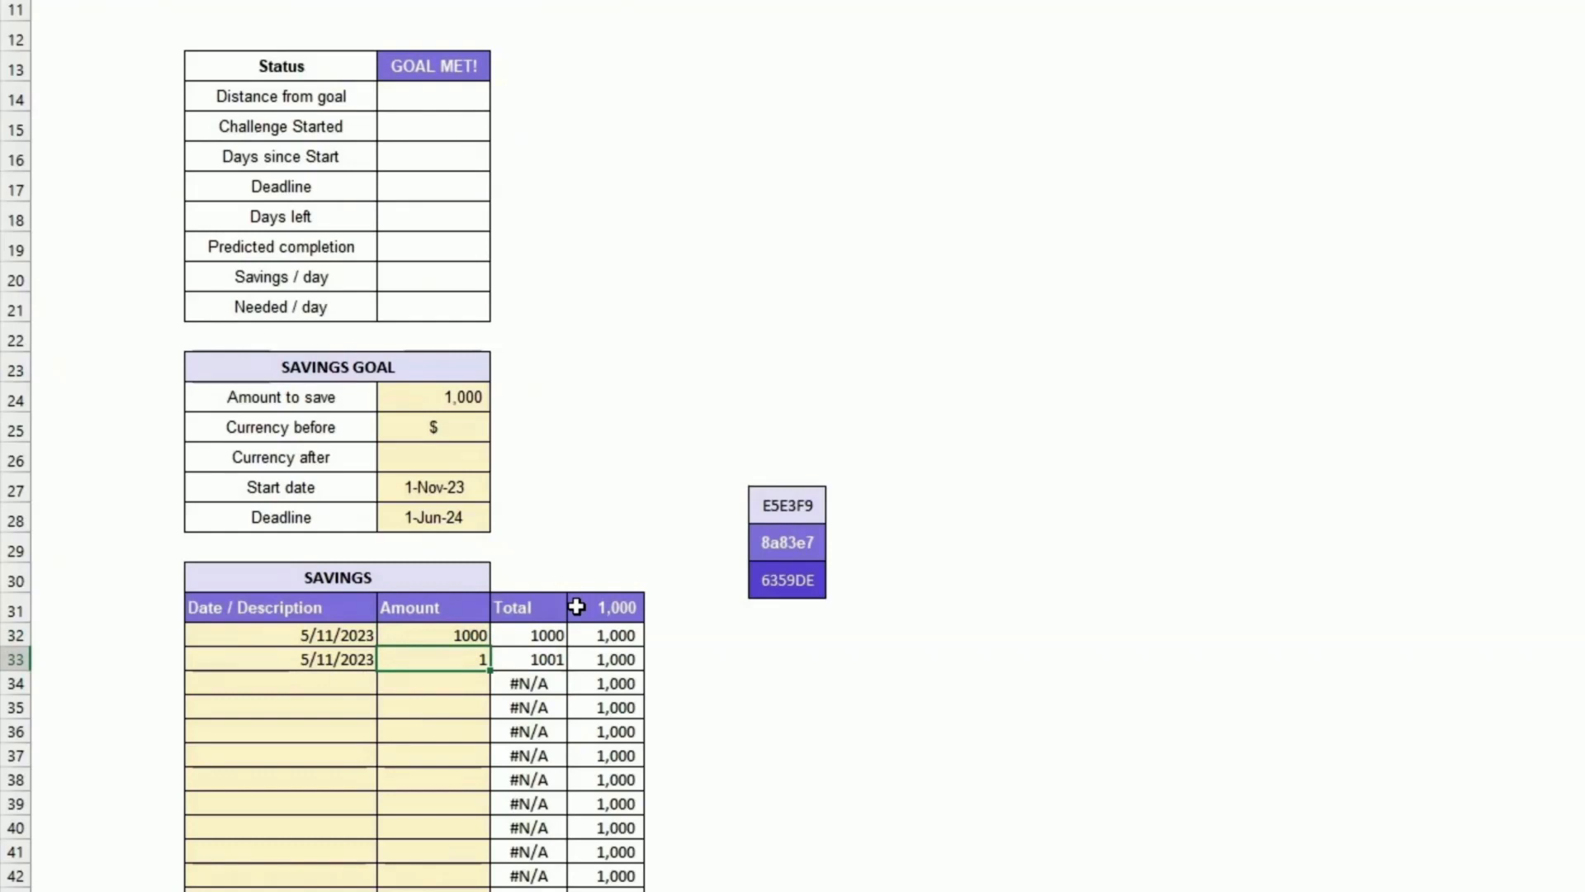
# Step: Enter savings amounts of 150 and 50 in the first two rows of the Savings table
pyautogui.press('Up')
pyautogui.write('1')
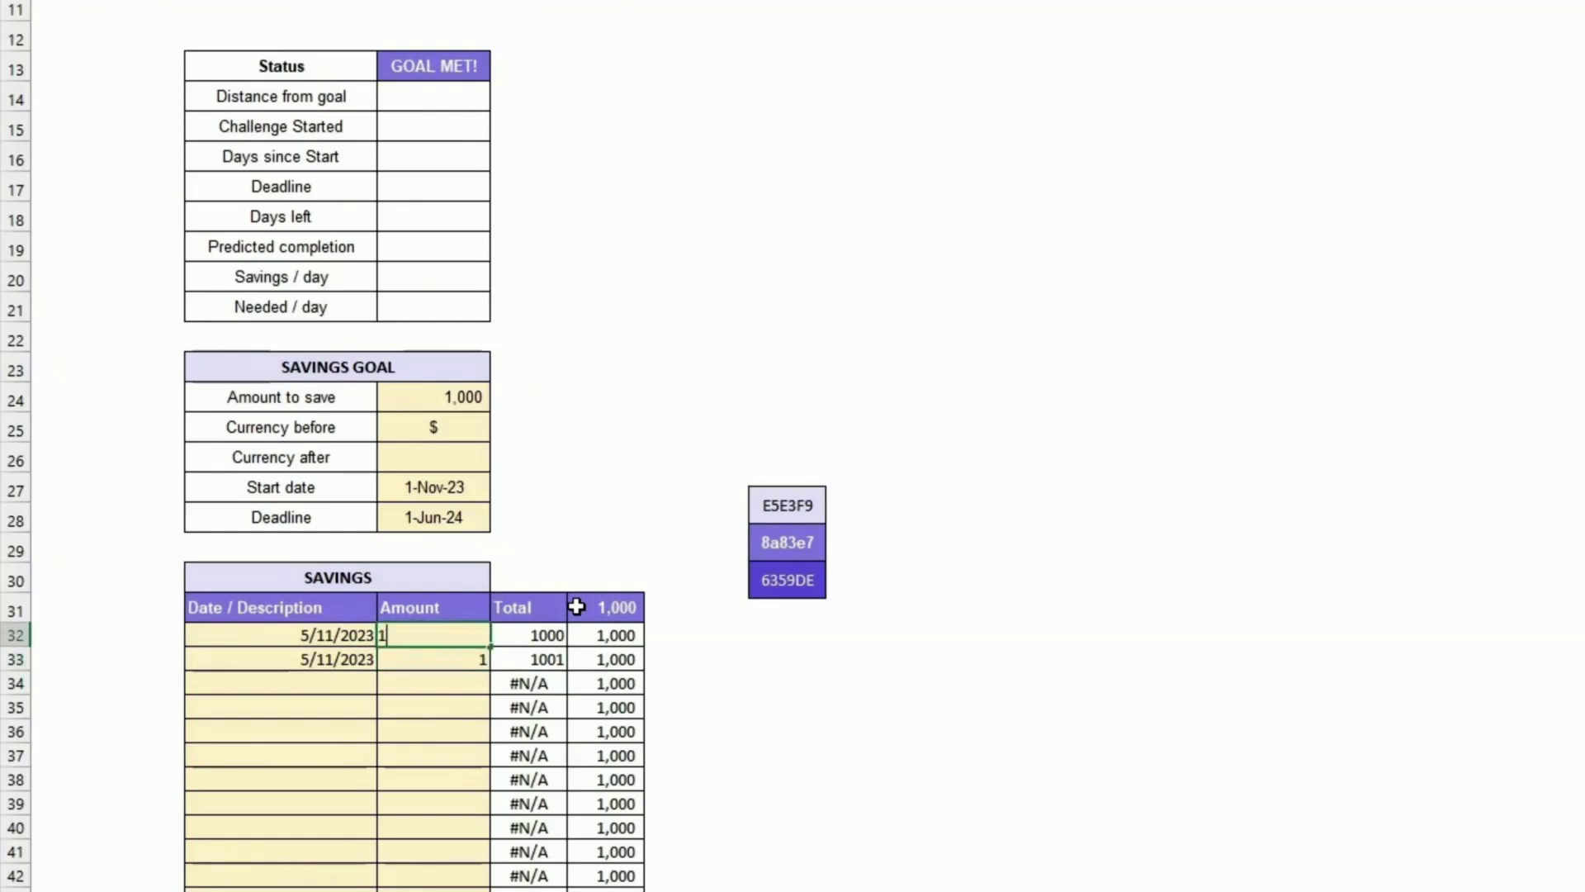
pyautogui.write('50')
pyautogui.press('Return')
pyautogui.write('50')
pyautogui.press('Return')
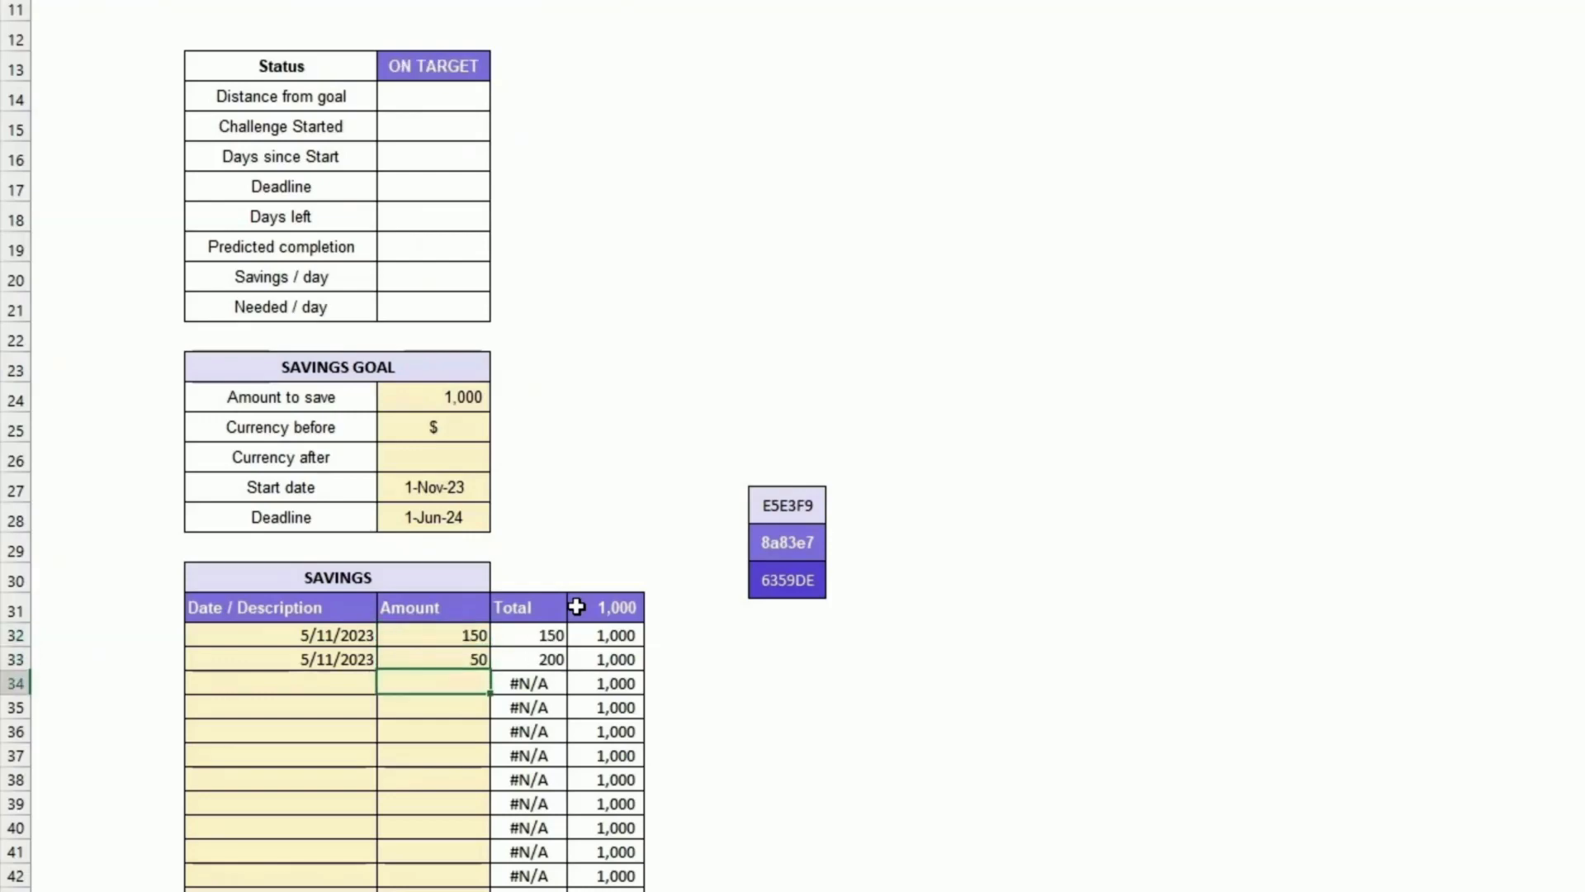
# Step: Link Distance from goal to the remaining-amount total cell in the Savings table and center it
pyautogui.click(581, 398)
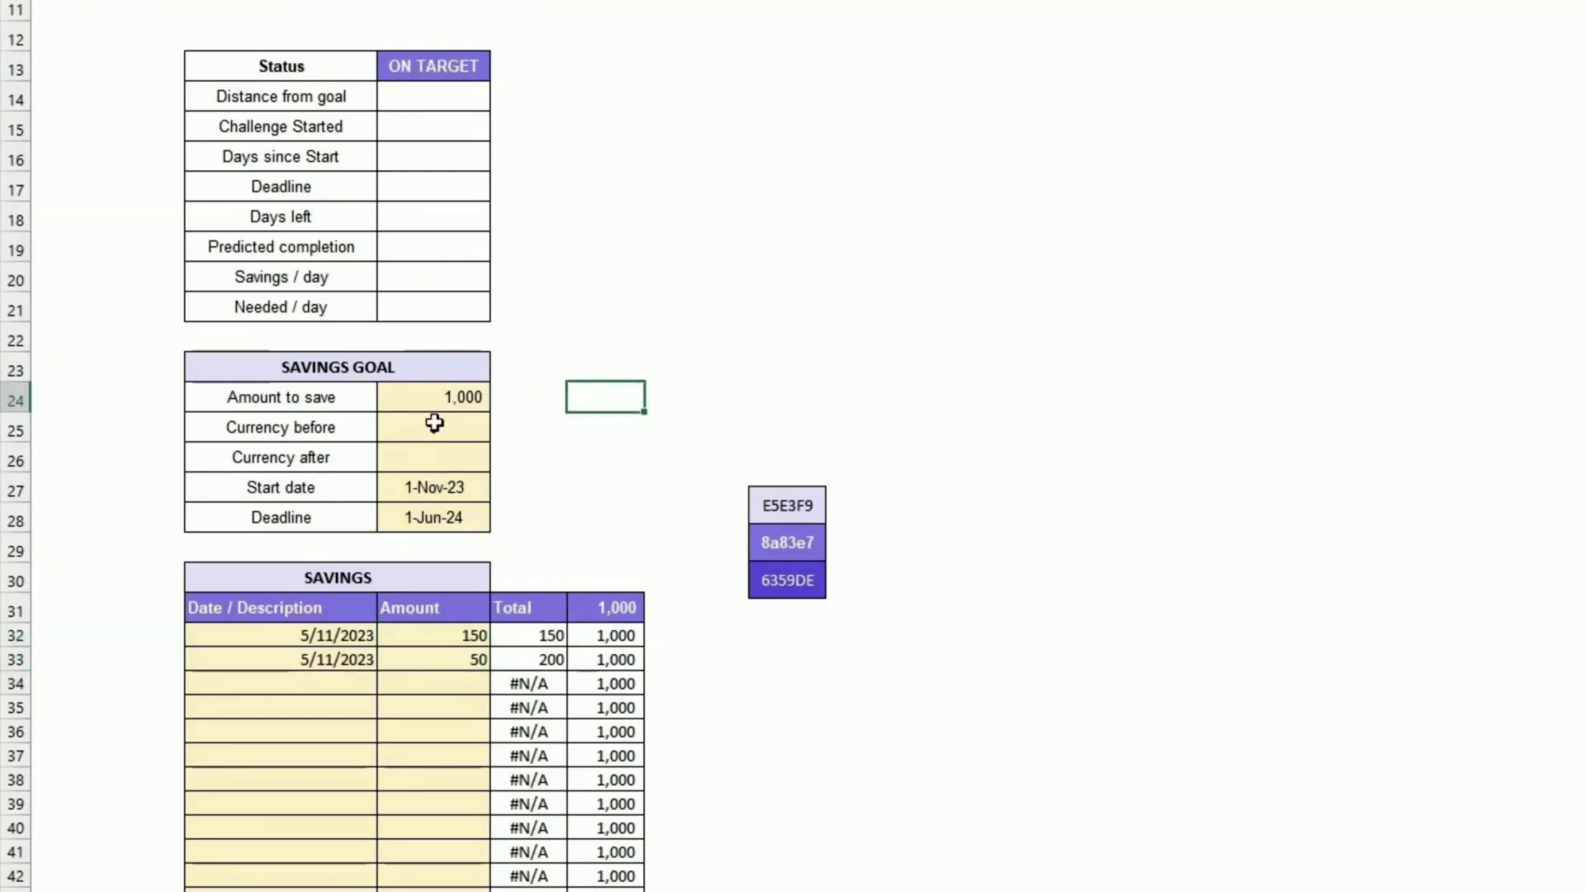
pyautogui.click(444, 101)
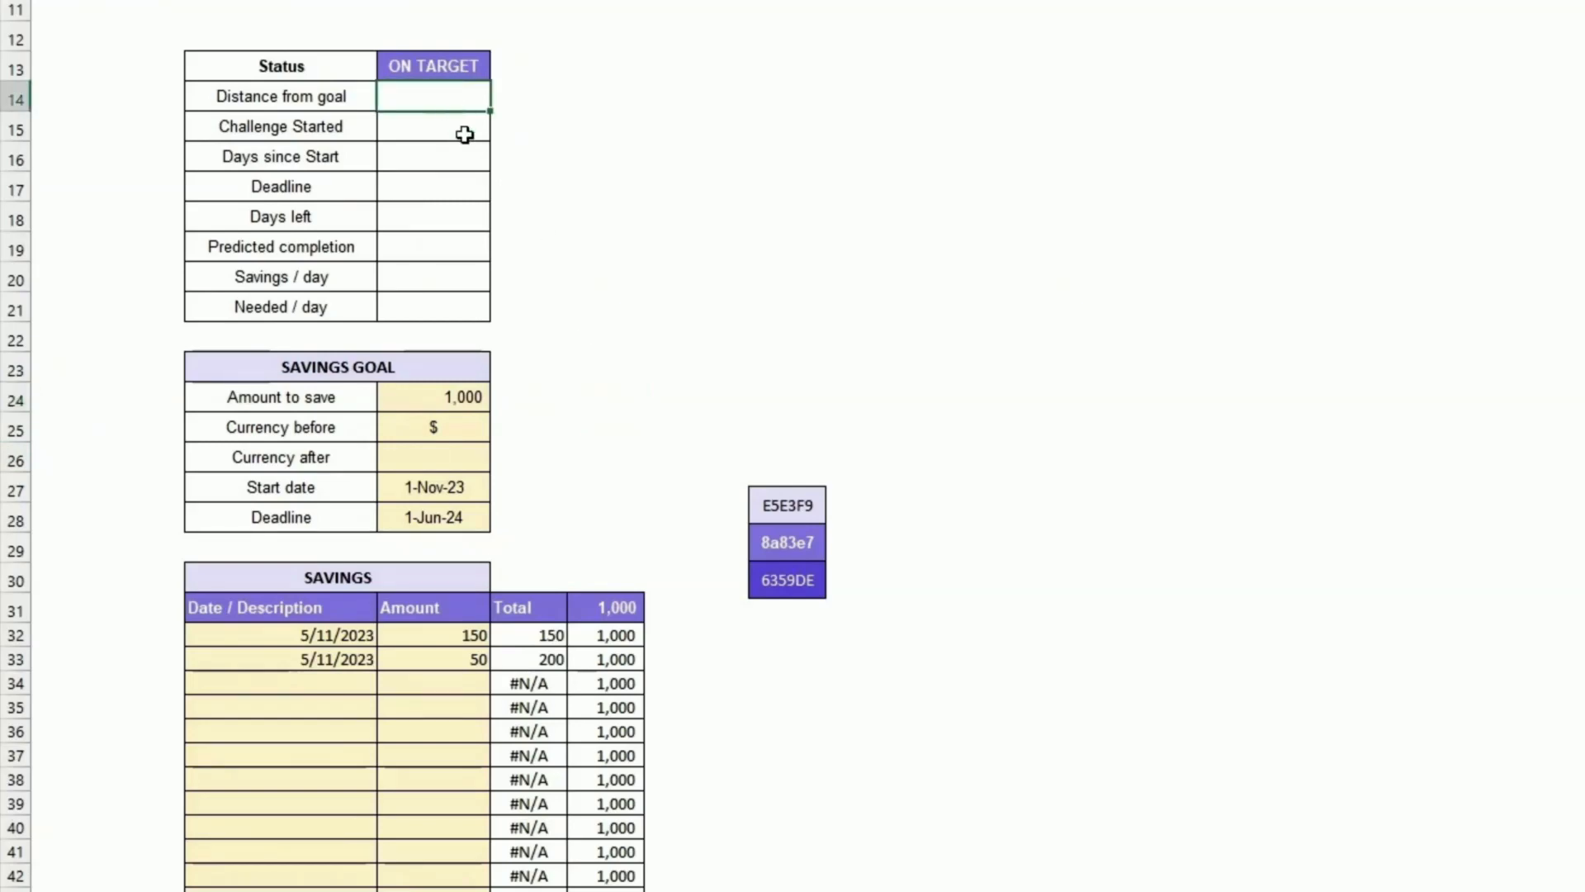
pyautogui.write('=')
pyautogui.scroll(-5, 570, 223)
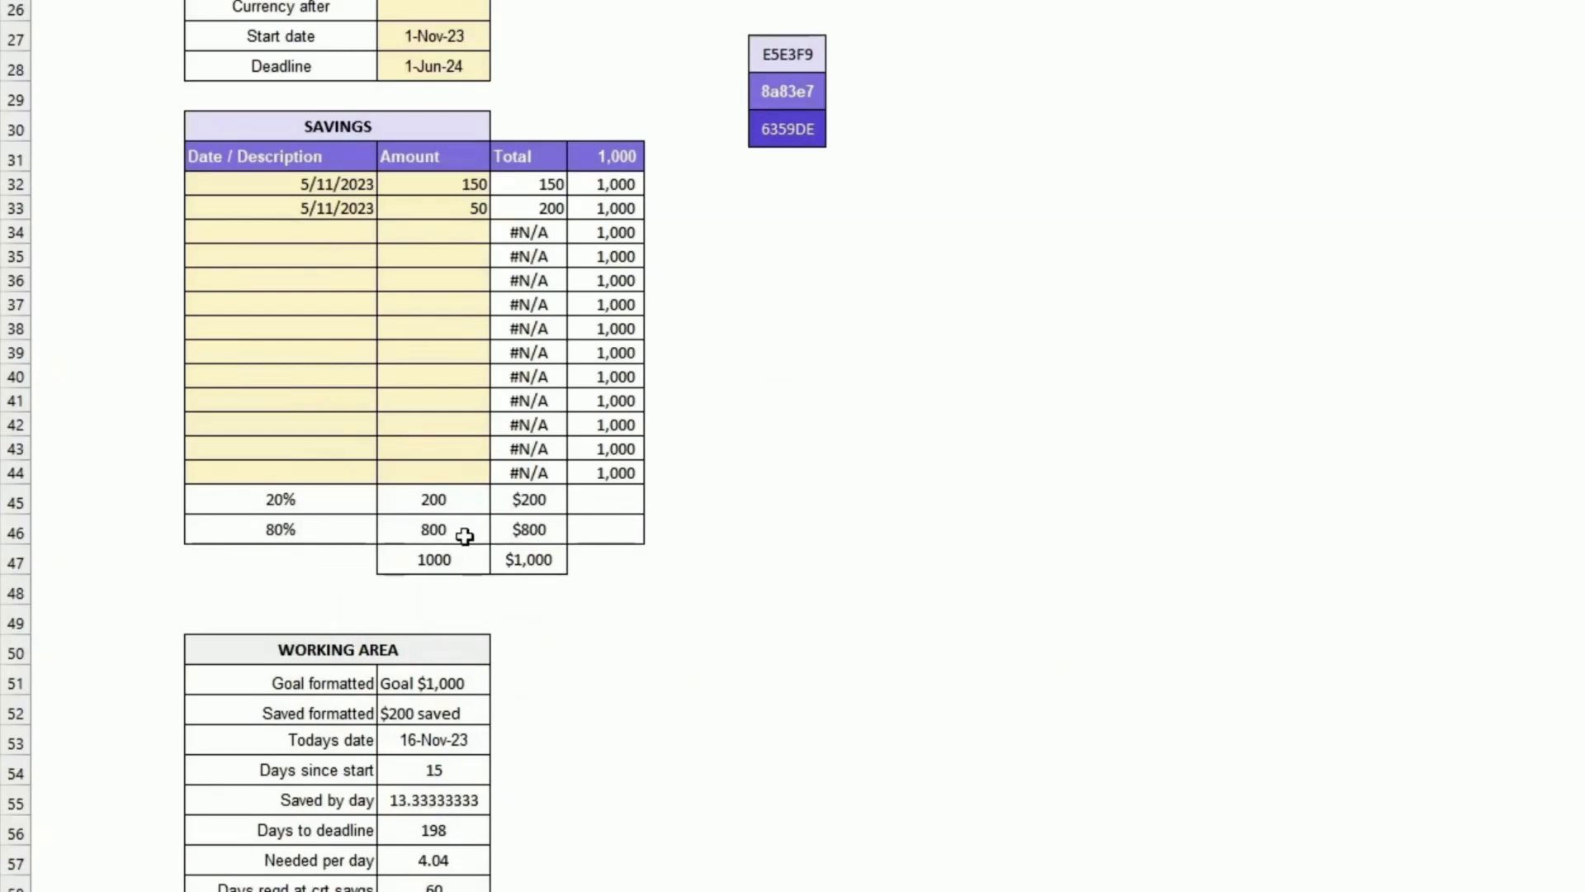
pyautogui.click(531, 529)
pyautogui.scroll(5, 736, 502)
pyautogui.press('Return')
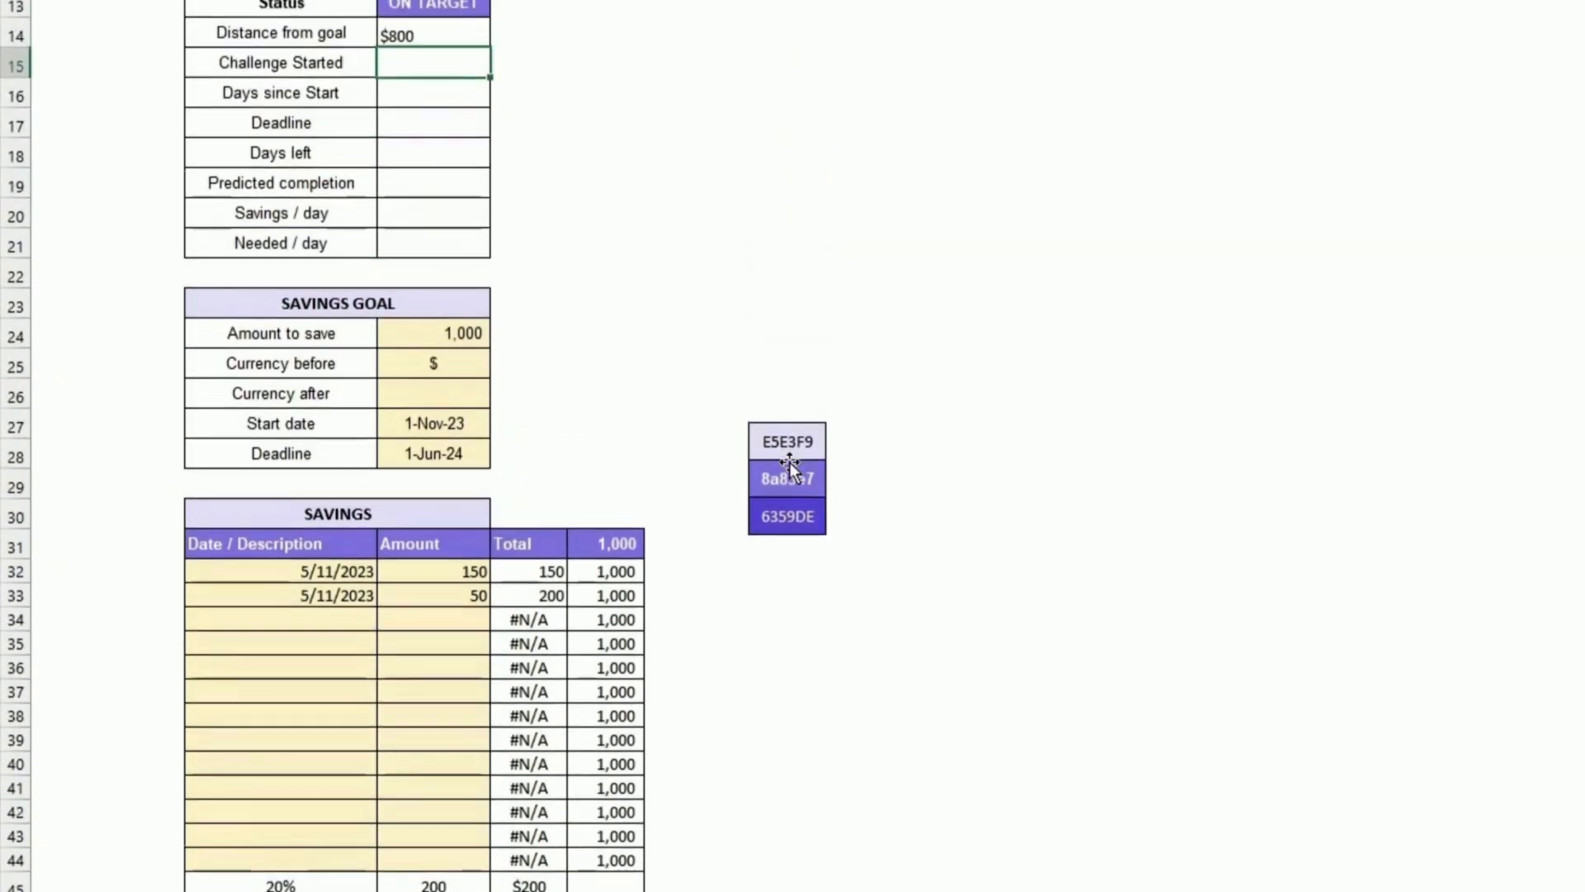
pyautogui.click(409, 75)
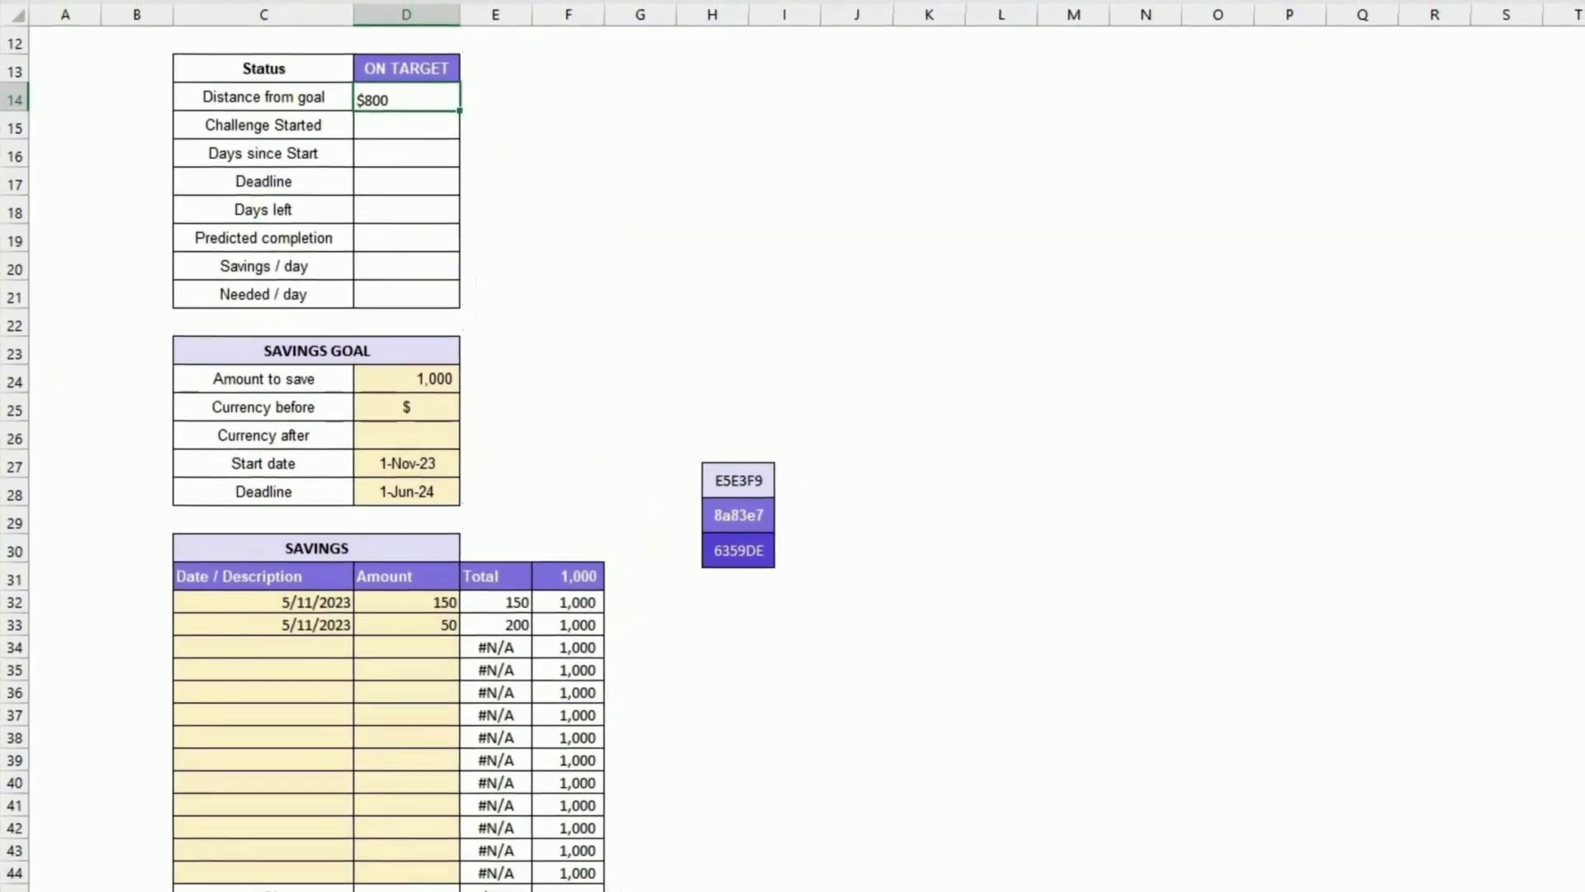
pyautogui.hotkey('alt', 'h')
pyautogui.press('a')
pyautogui.press('c')
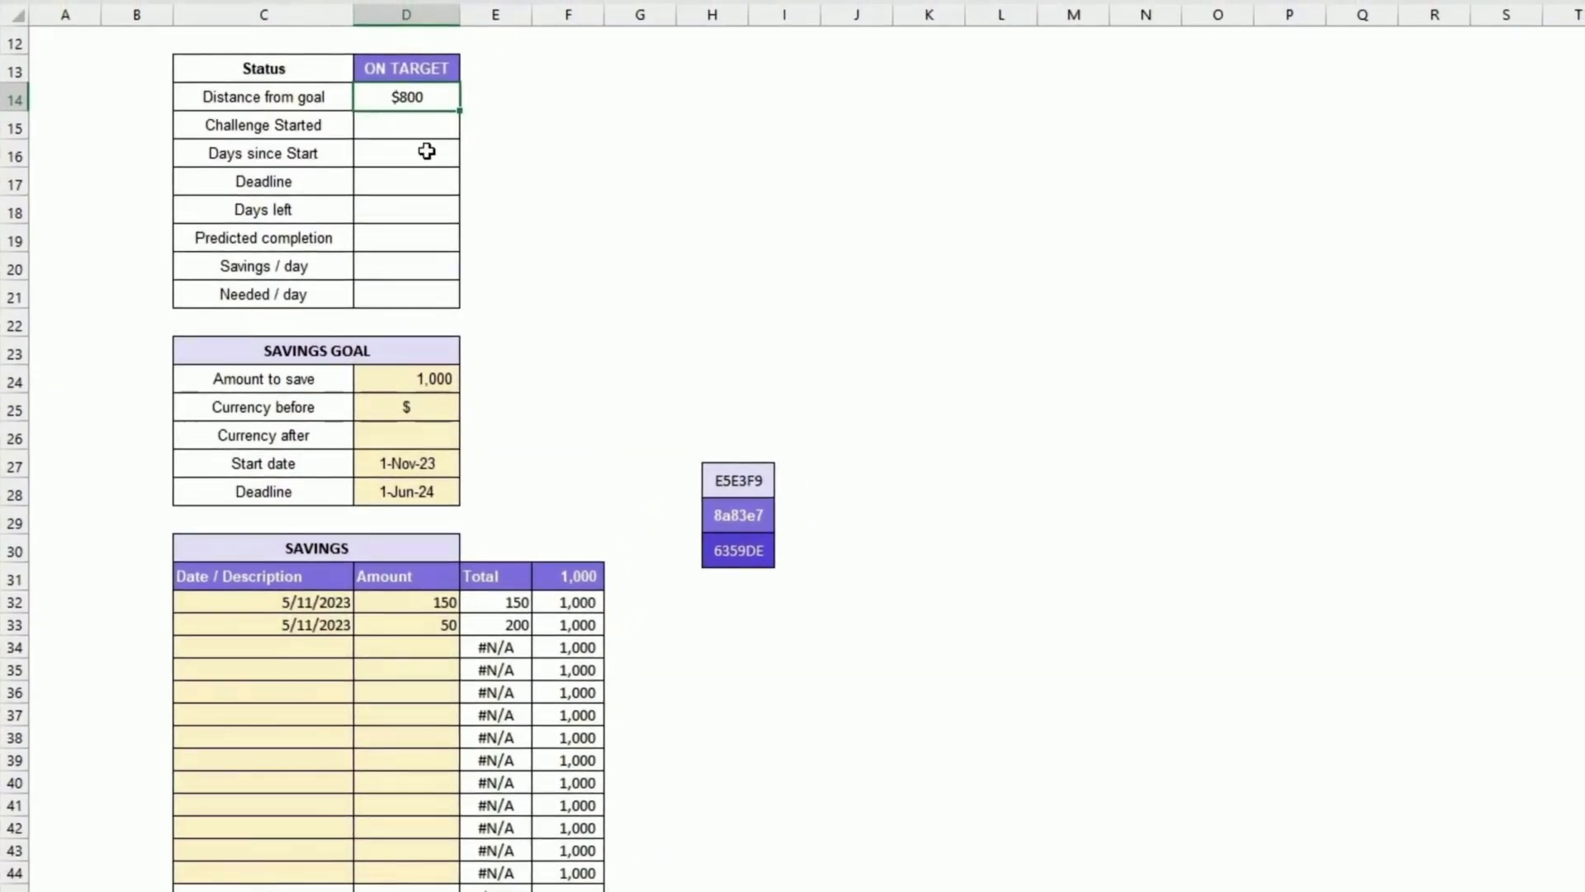
# Step: Set Challenge Started to reference the Start date cell with =D27
pyautogui.click(405, 125)
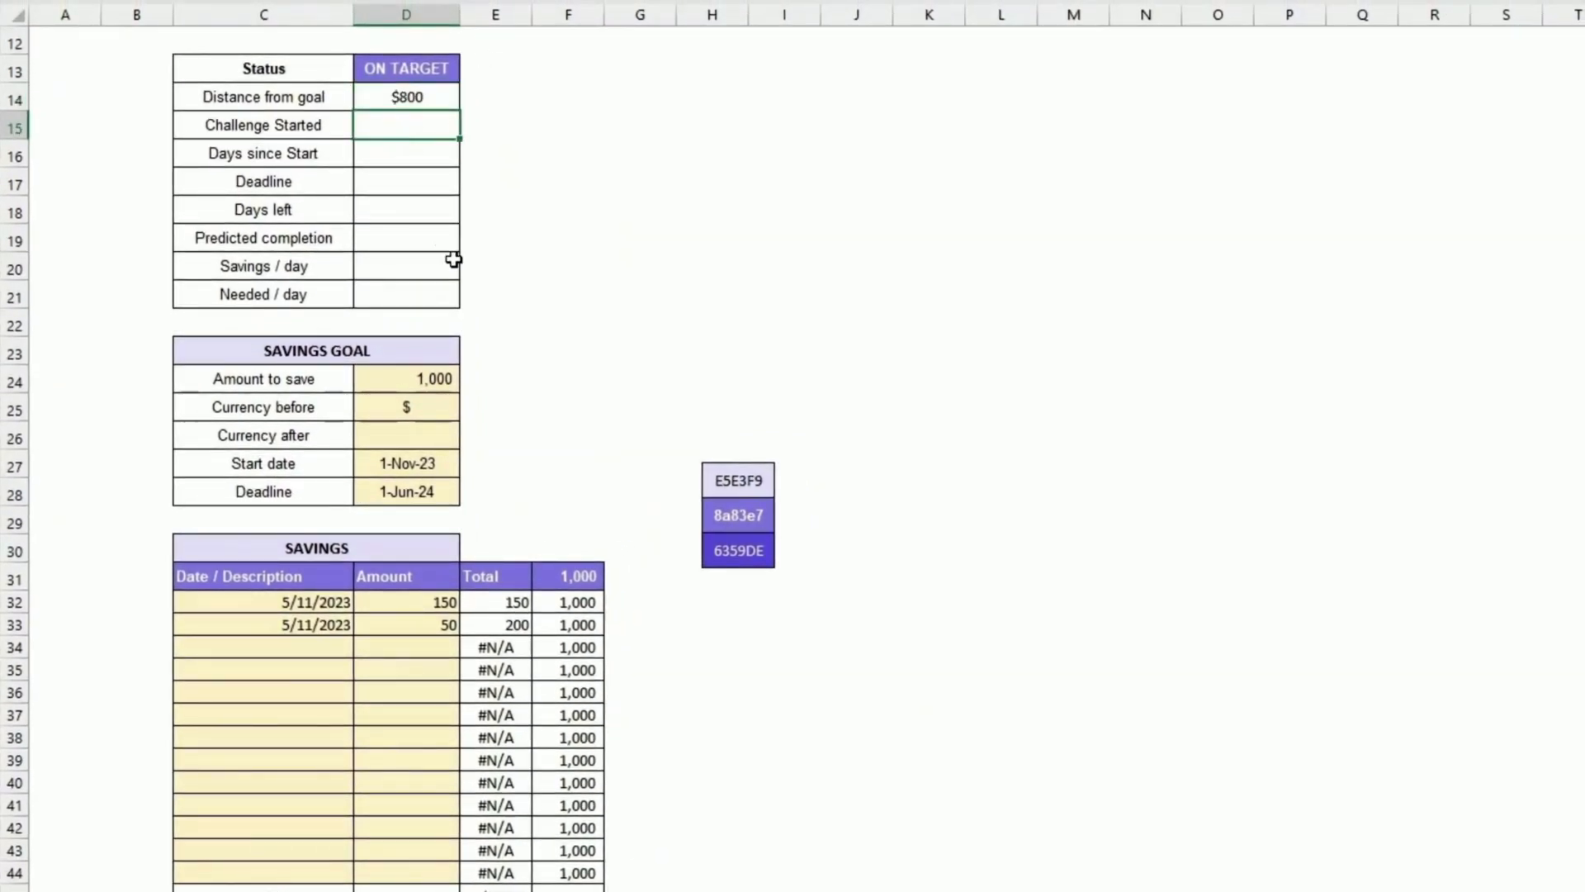
pyautogui.write('=')
pyautogui.click(413, 463)
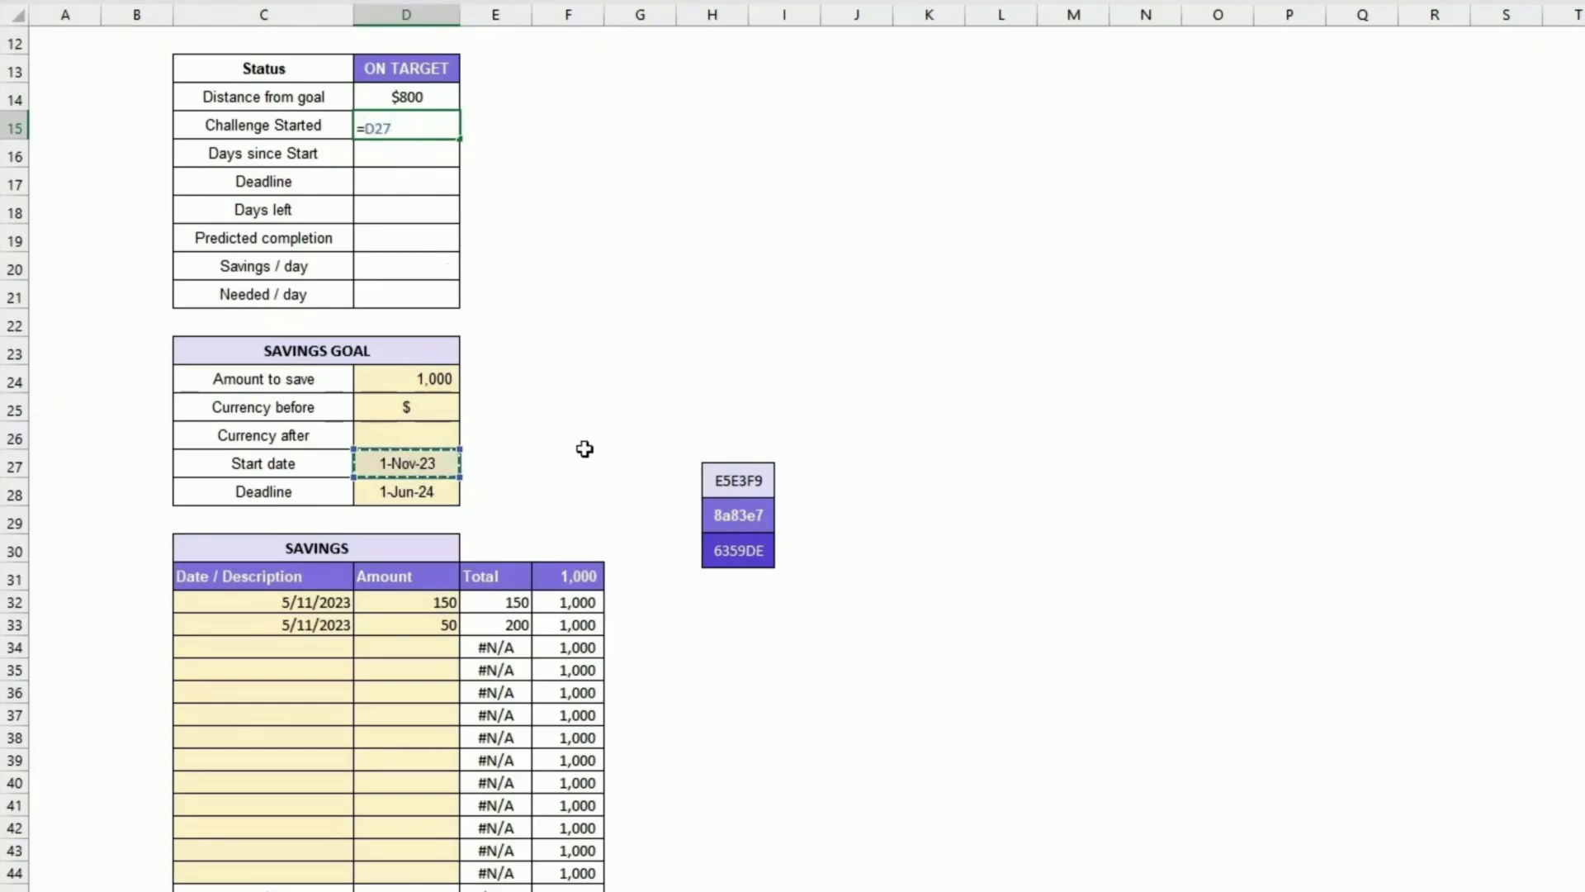
pyautogui.press('Return')
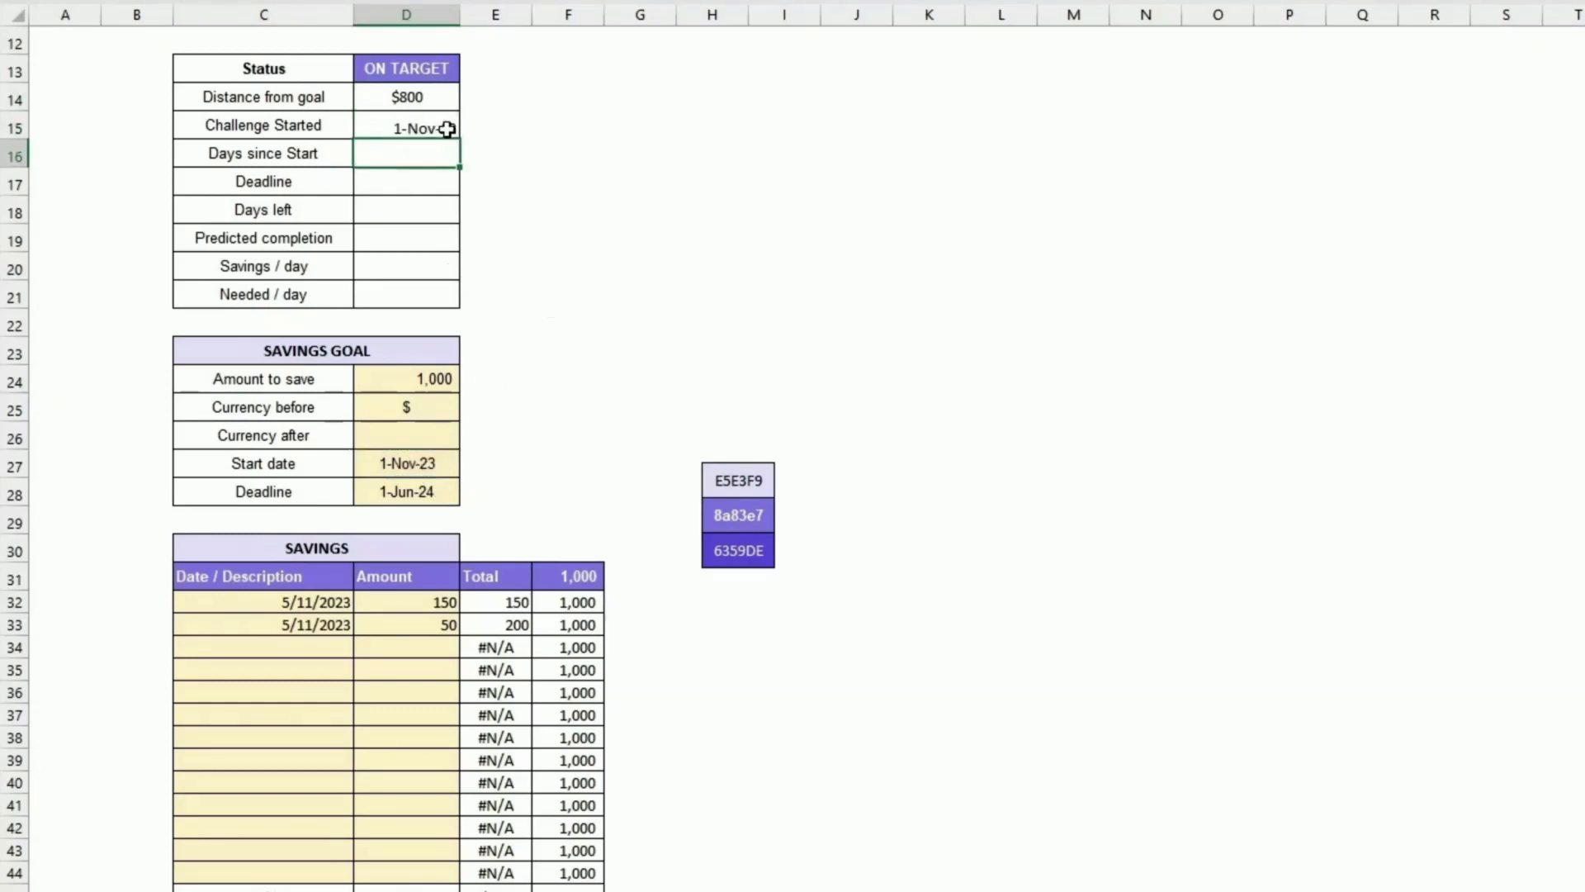
# Step: Center the Status table's value cells from Challenge Started to Needed / day horizontally and vertically
pyautogui.moveTo(446, 127); pyautogui.dragTo(400, 294)
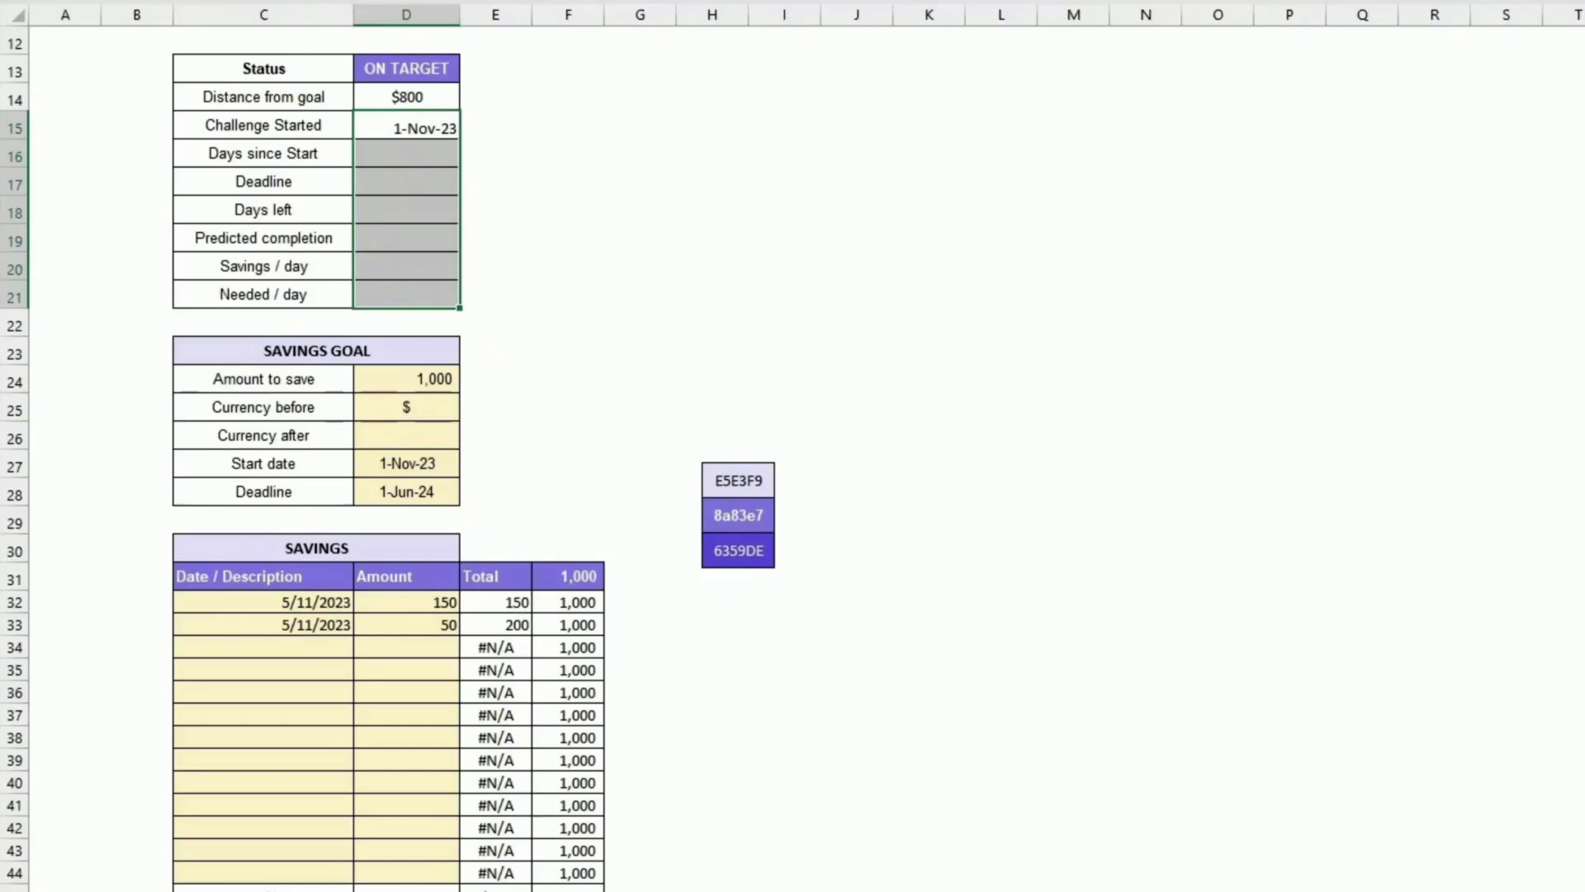
pyautogui.hotkey('alt', 'h')
pyautogui.press('a')
pyautogui.press('c')
pyautogui.hotkey('alt', 'h')
pyautogui.press('a')
pyautogui.press('m')
# Step: Set Days since Start to reference the working area's Days since start cell
pyautogui.click(413, 156)
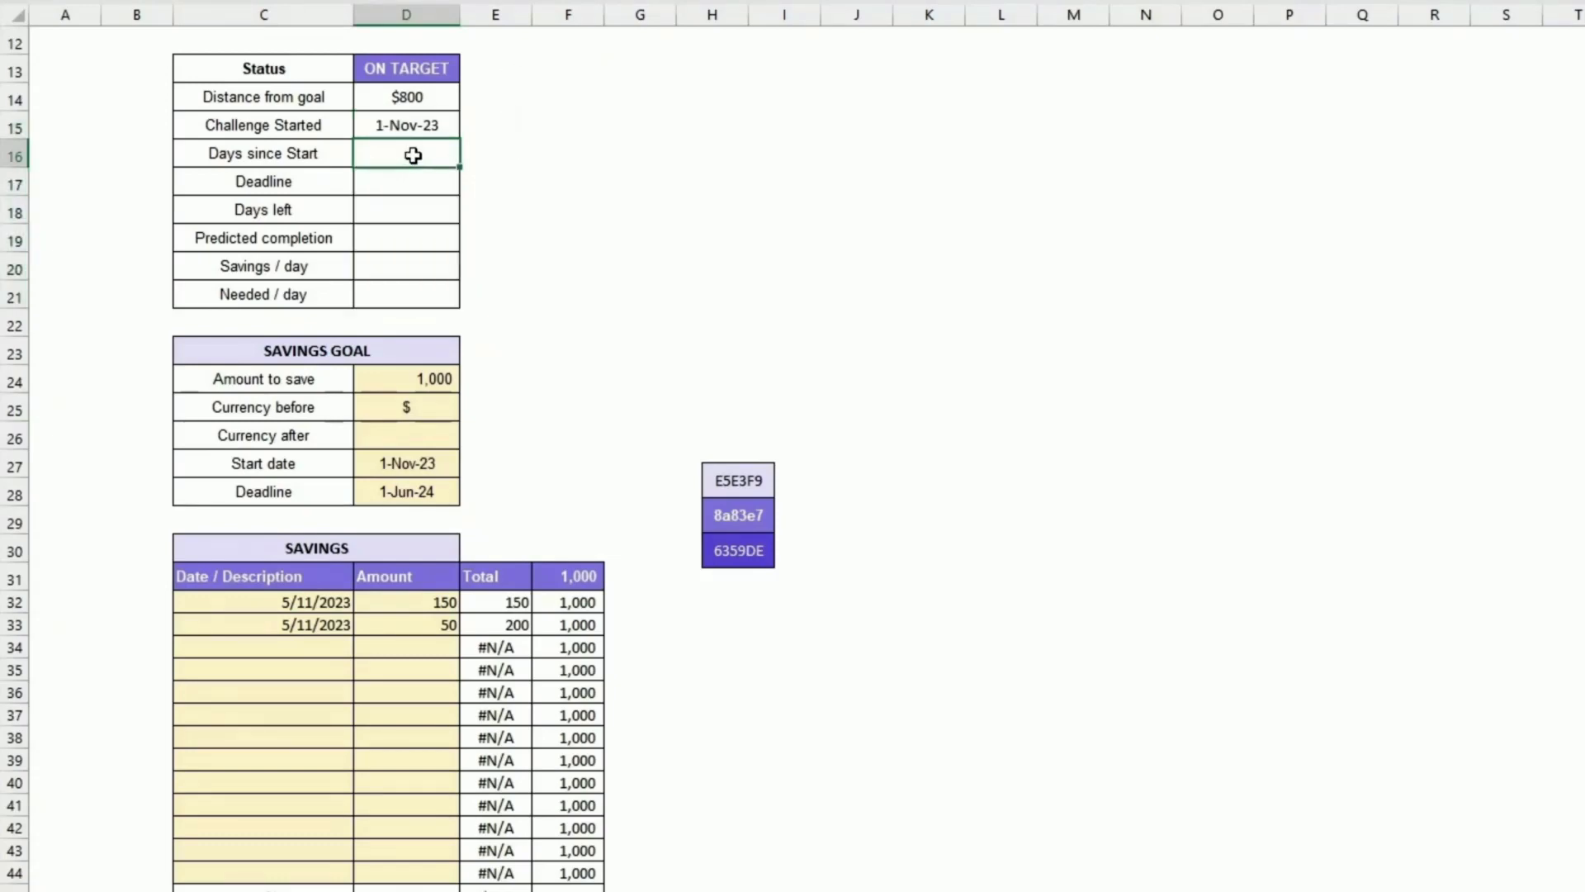
pyautogui.write('=')
pyautogui.scroll(-2, 526, 496)
pyautogui.scroll(-3, 534, 479)
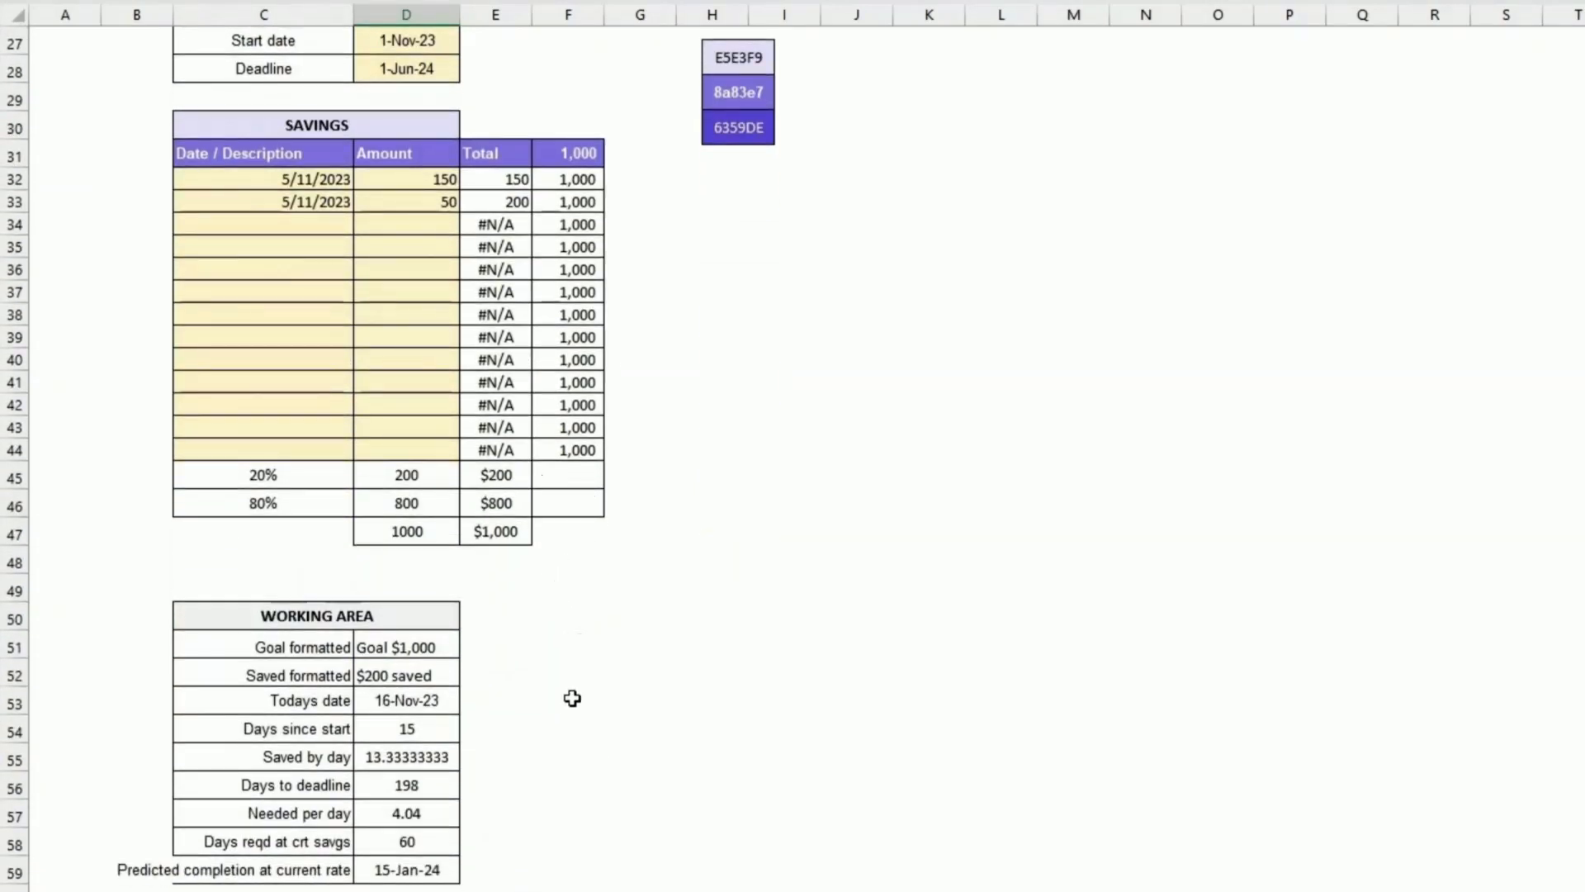
pyautogui.click(434, 735)
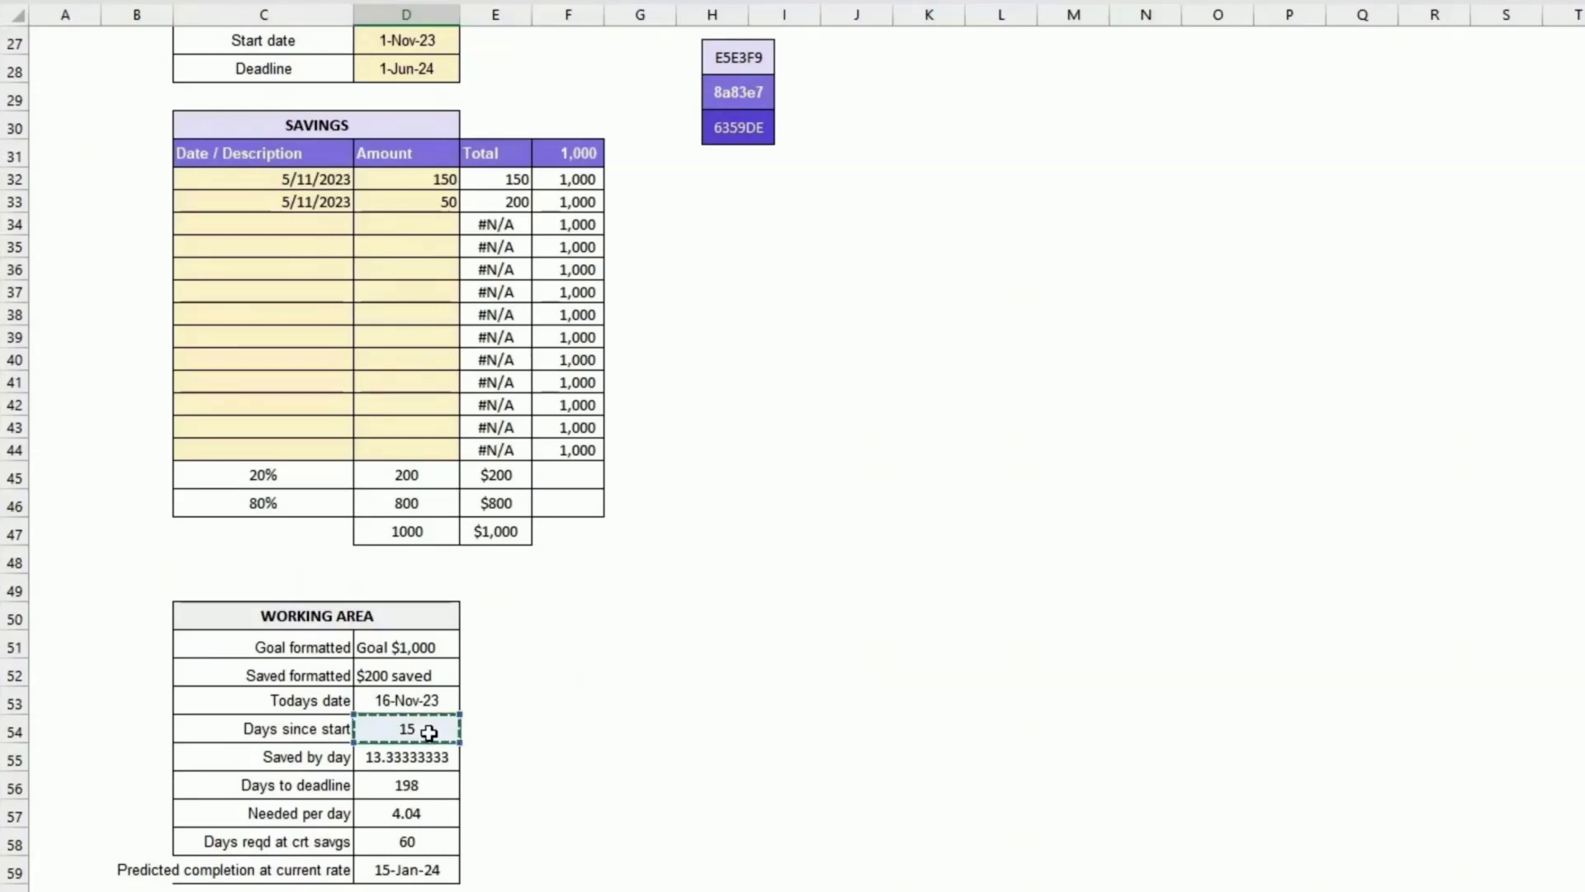
pyautogui.press('Return')
# Step: Re-enter Days since Start as =D54&" days" to append a days label
pyautogui.scroll(2, 450, 707)
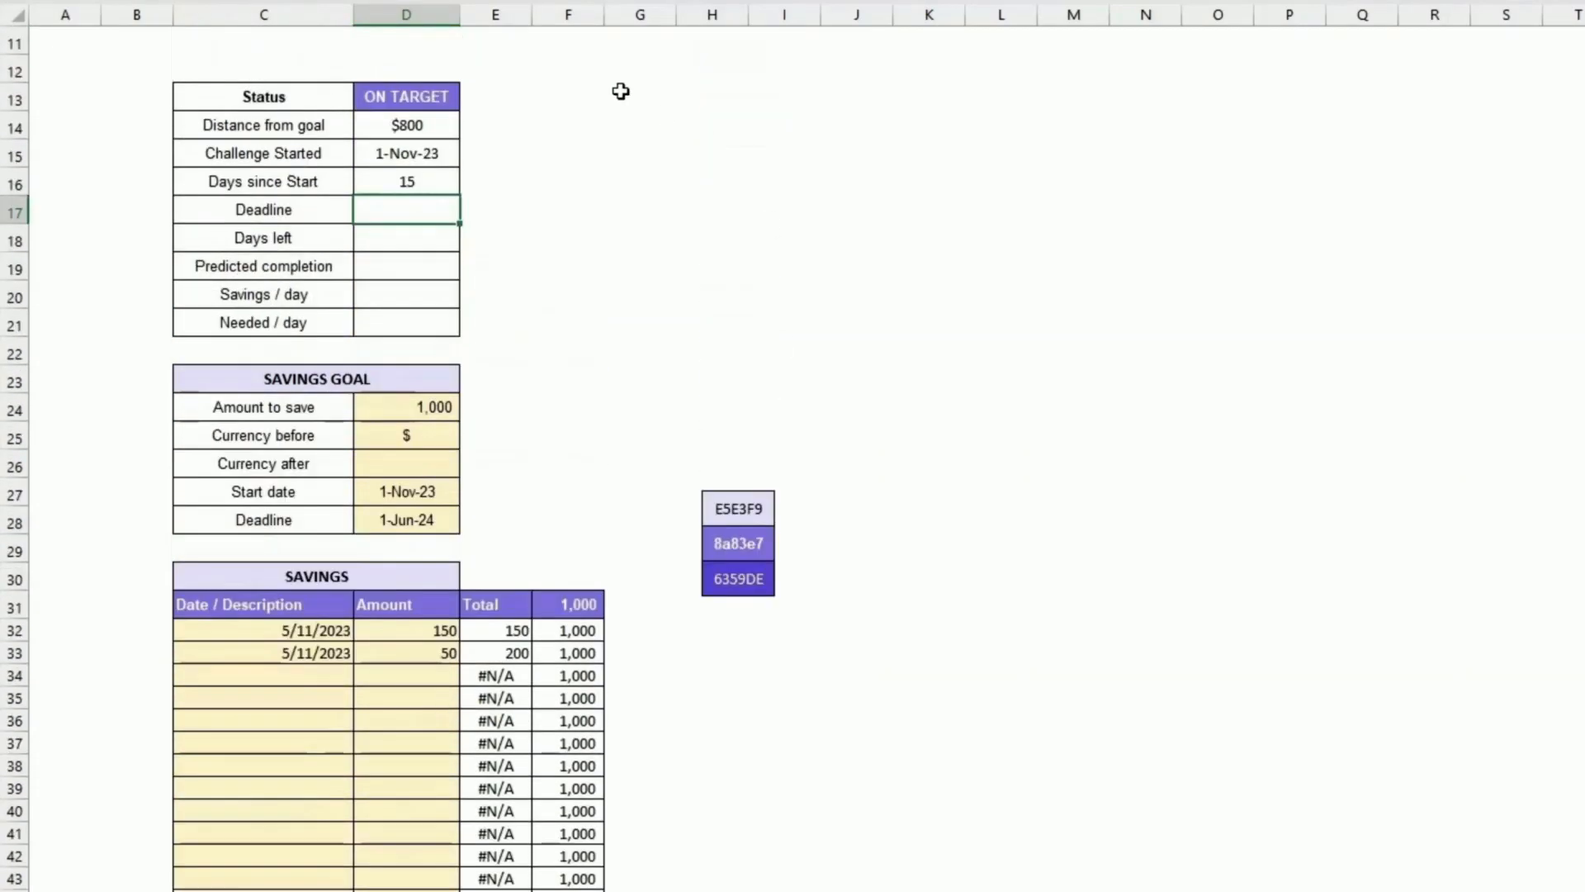
pyautogui.click(433, 182)
pyautogui.rightClick(424, 191)
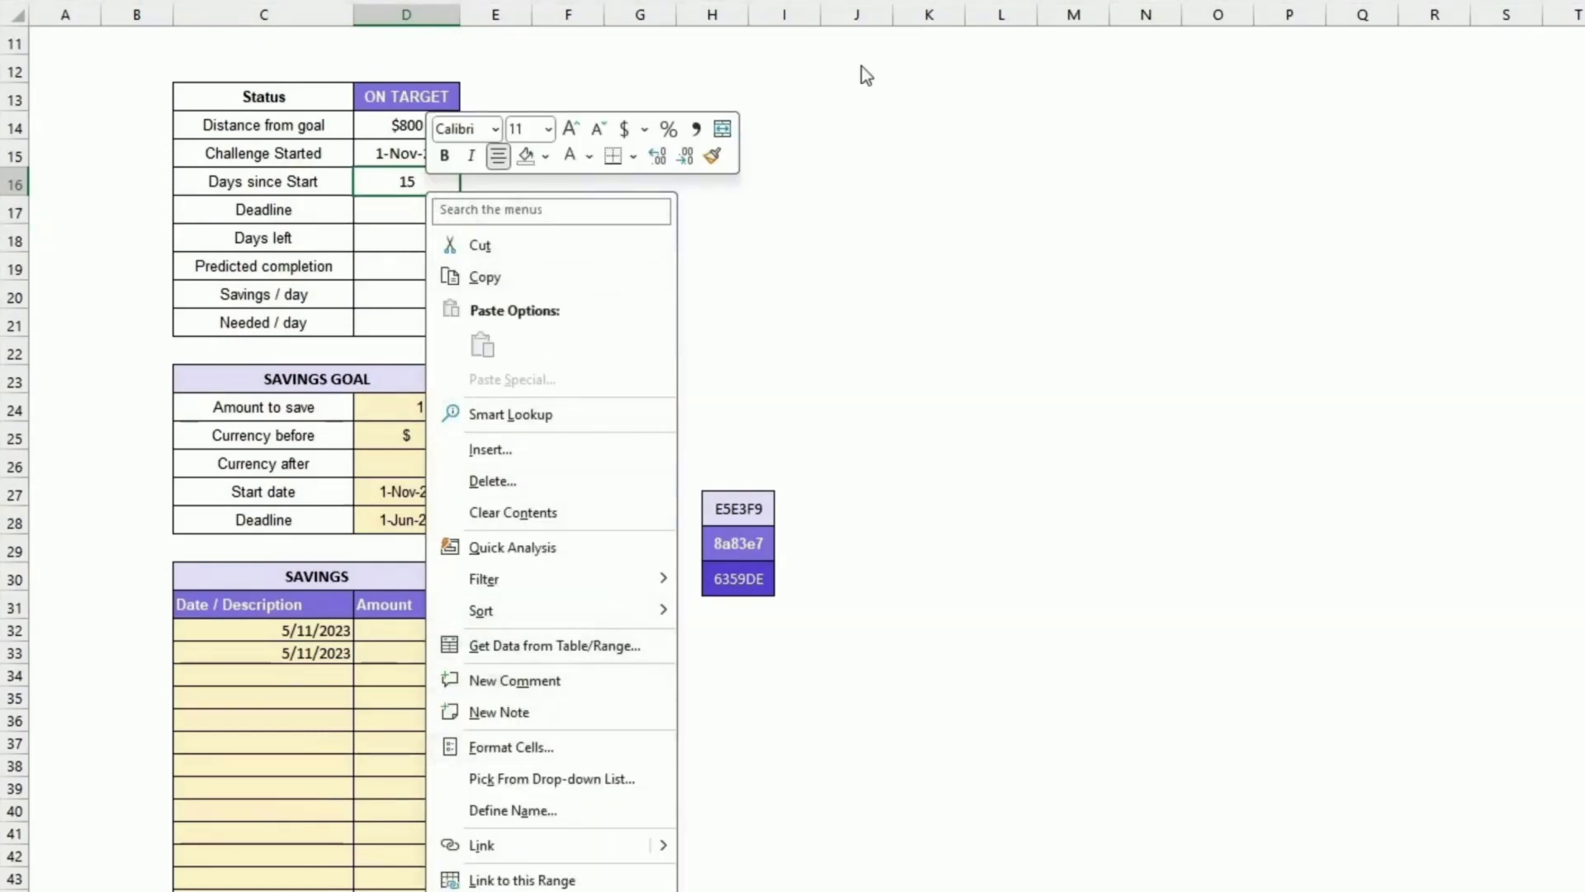
pyautogui.press('Escape')
pyautogui.write('=D54')
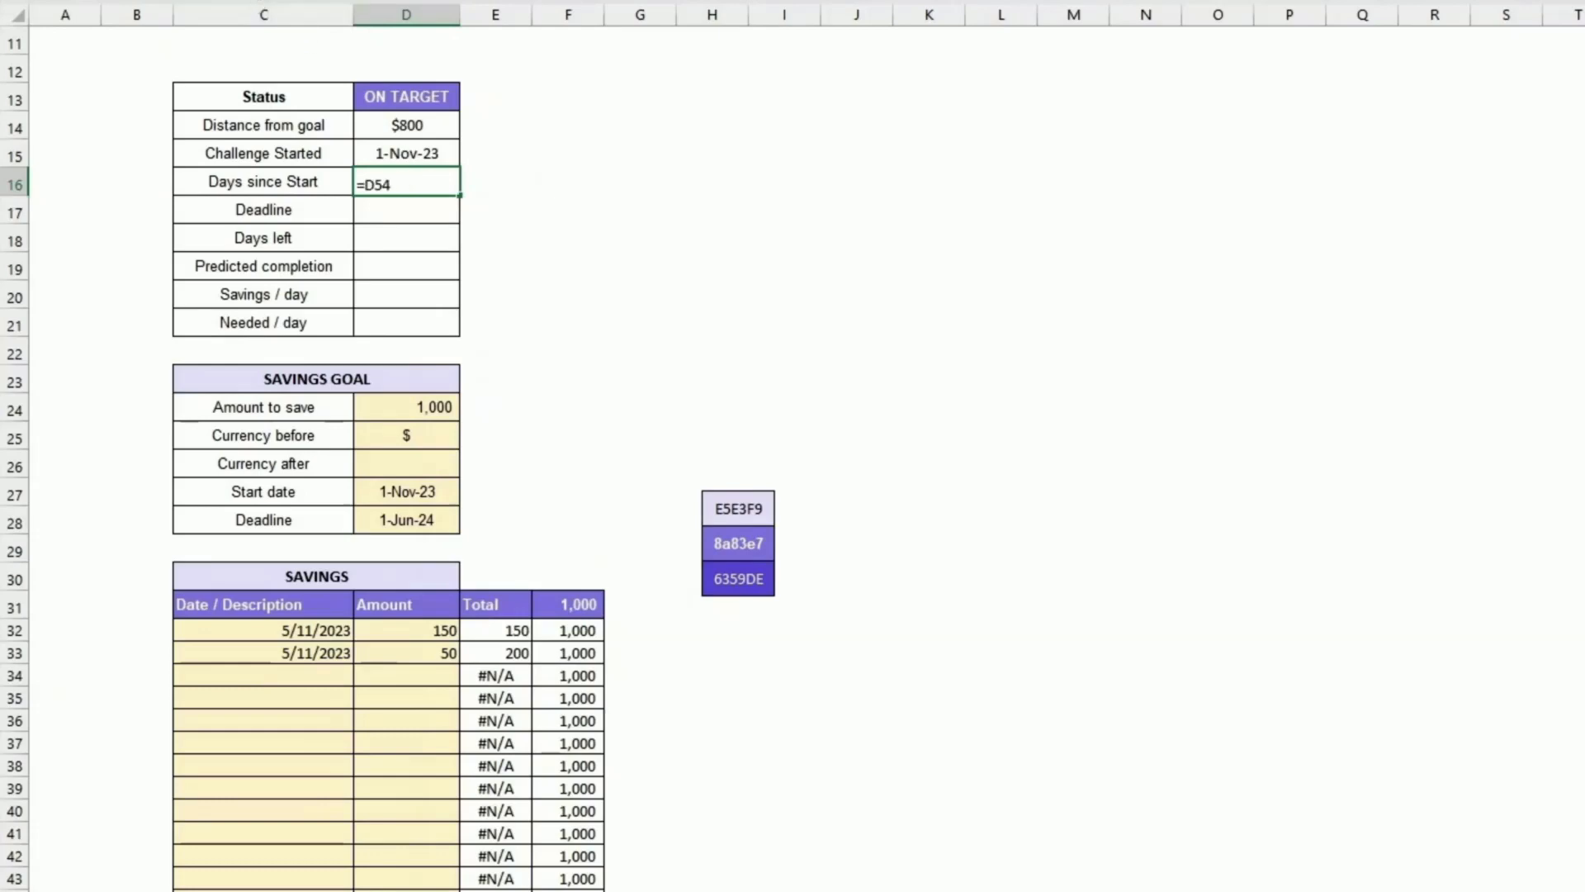
pyautogui.write('&" days')
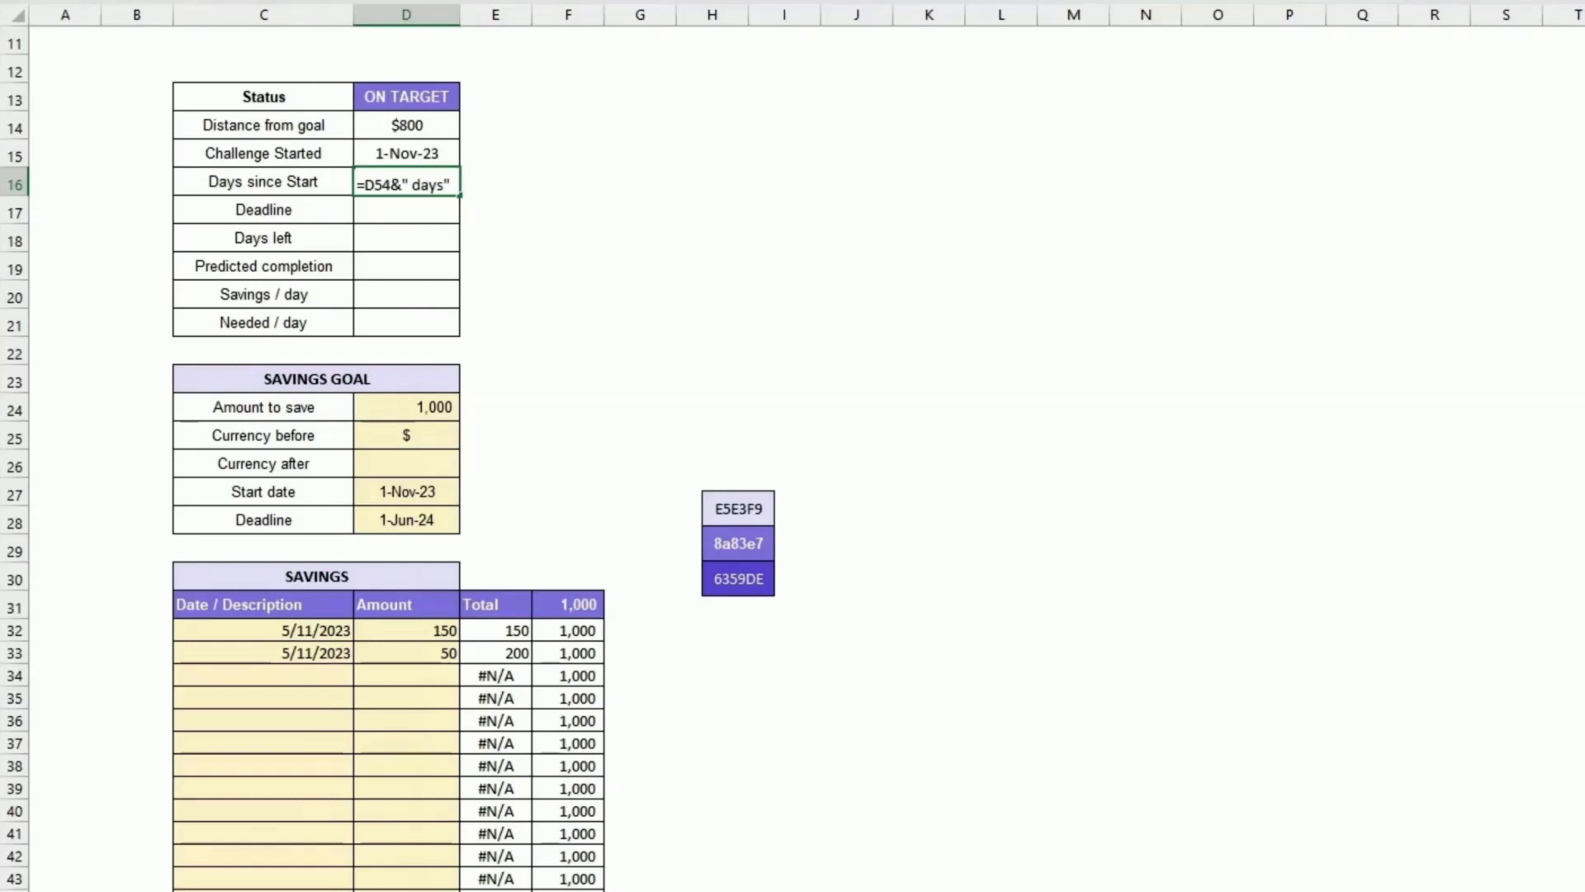
pyautogui.press('Return')
pyautogui.press('Up')
pyautogui.scroll(-4, 429, 202)
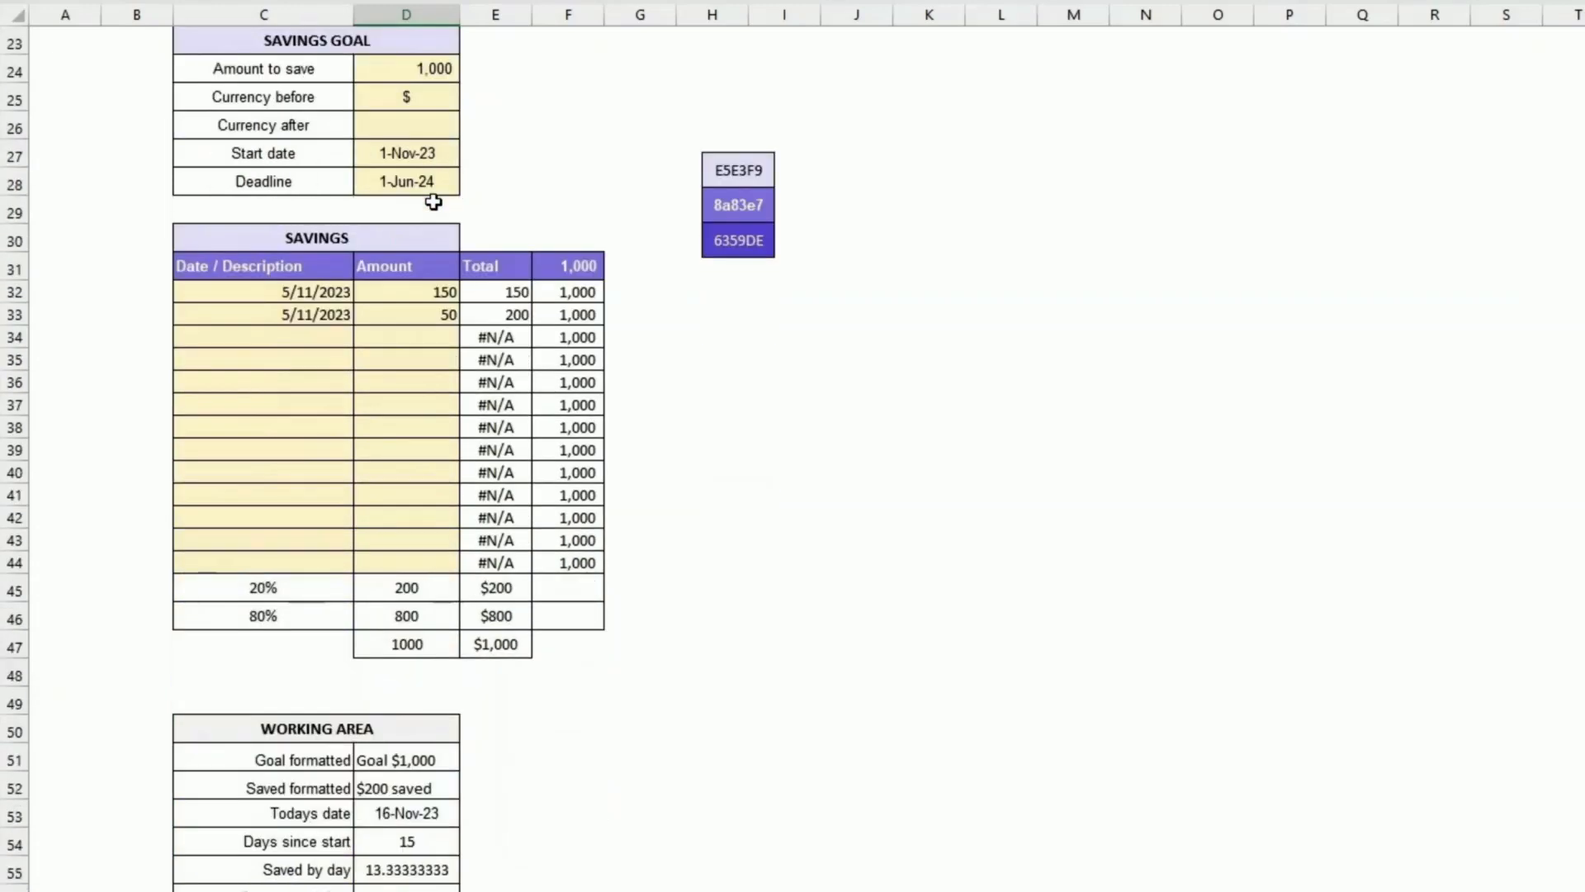
pyautogui.scroll(-3, 433, 202)
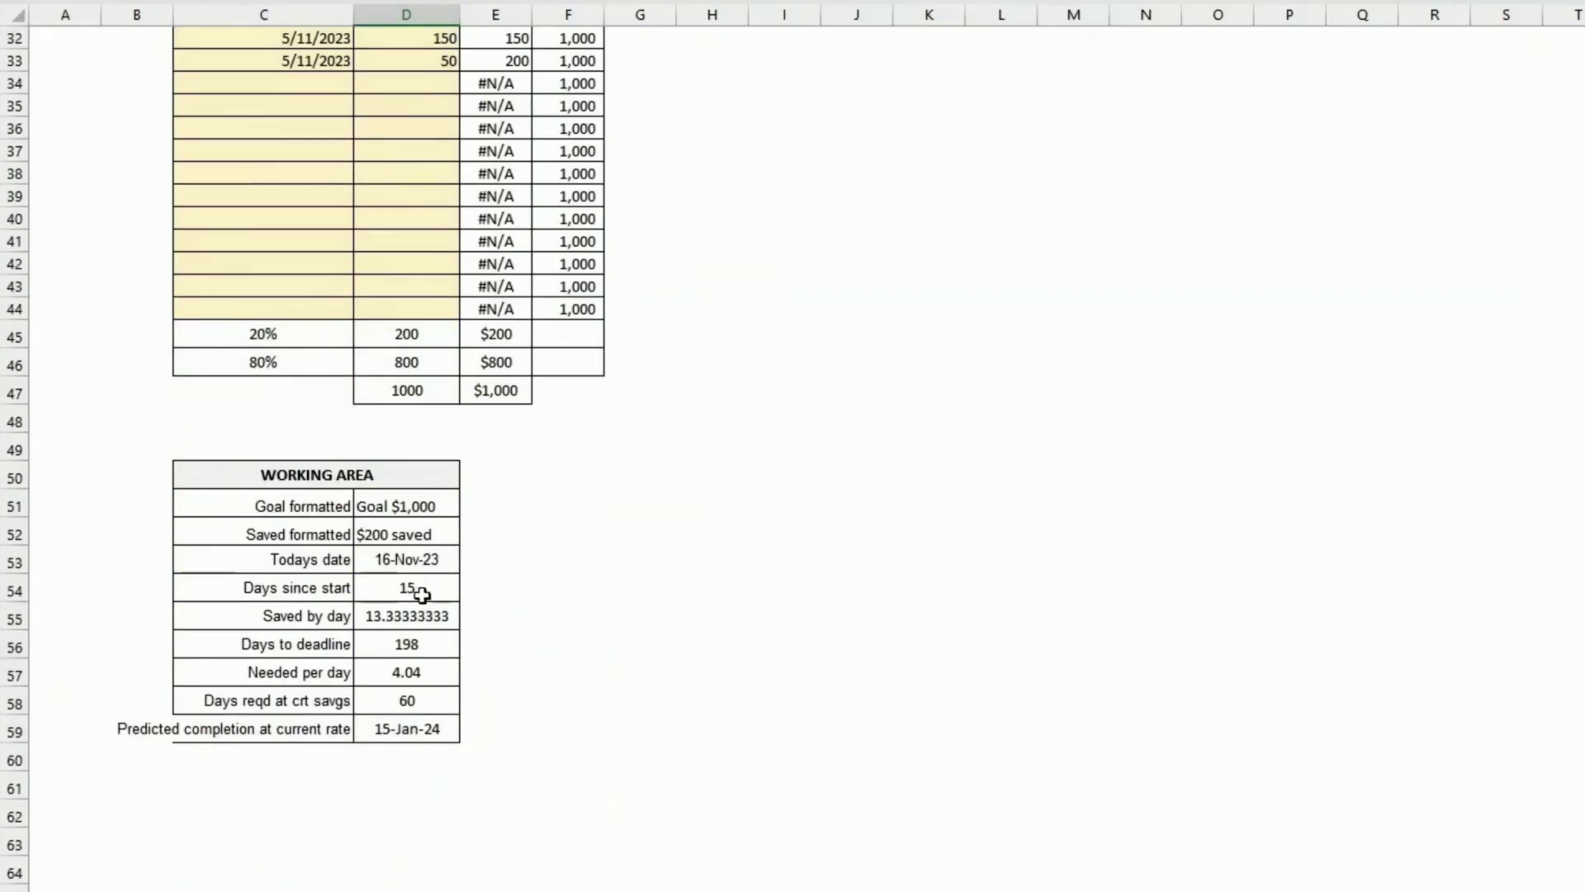
pyautogui.scroll(3, 461, 532)
pyautogui.scroll(6, 461, 529)
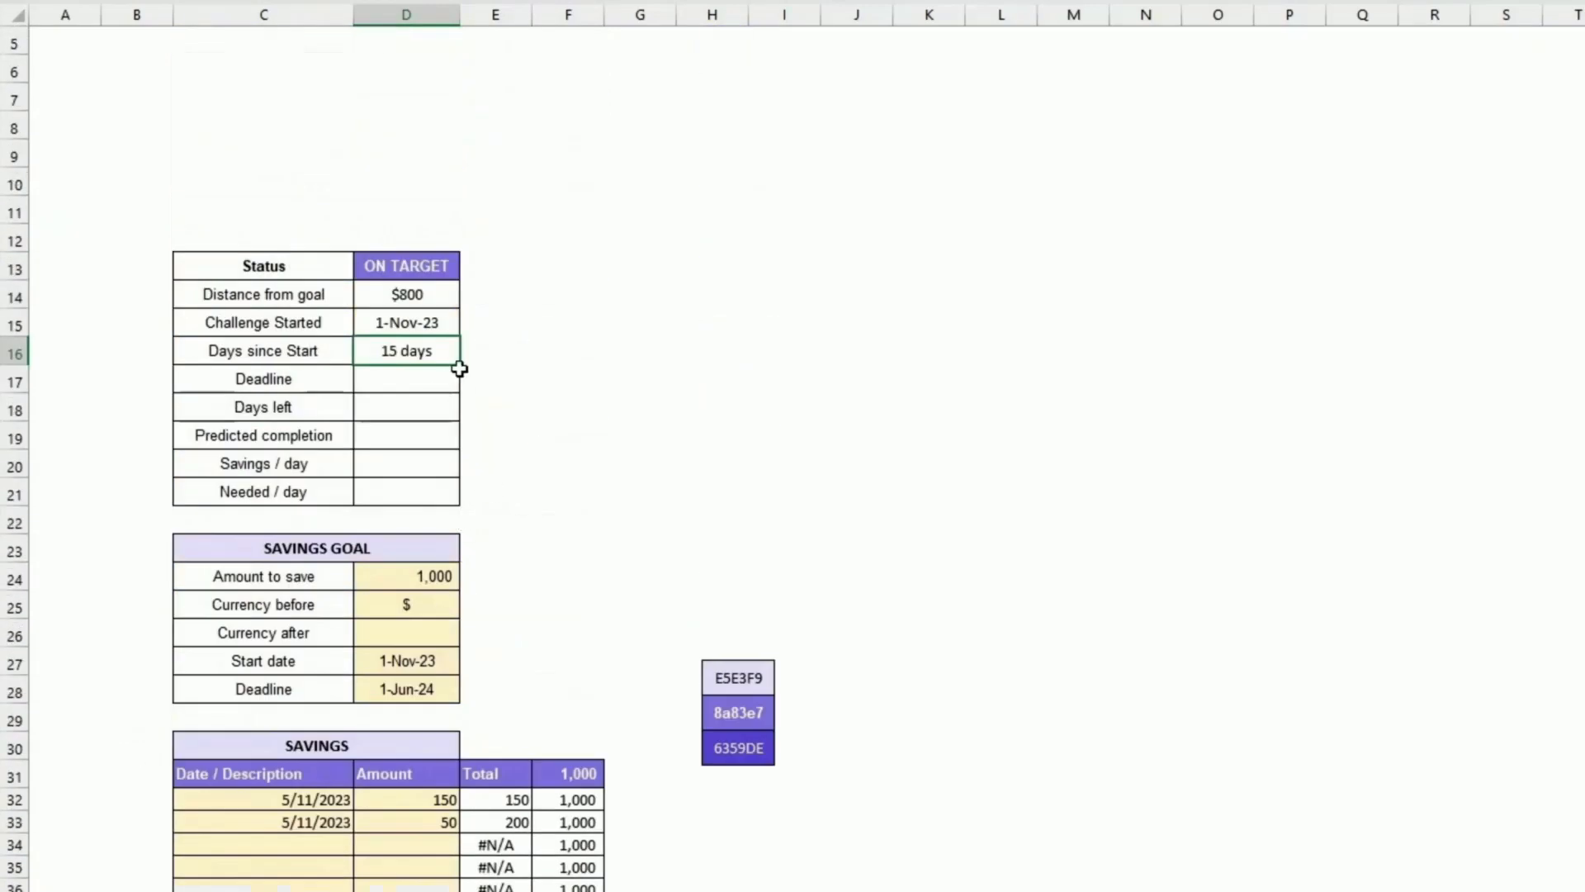
# Step: Set the Status table's Deadline to reference the Savings Goal's Deadline cell with =D28
pyautogui.click(393, 386)
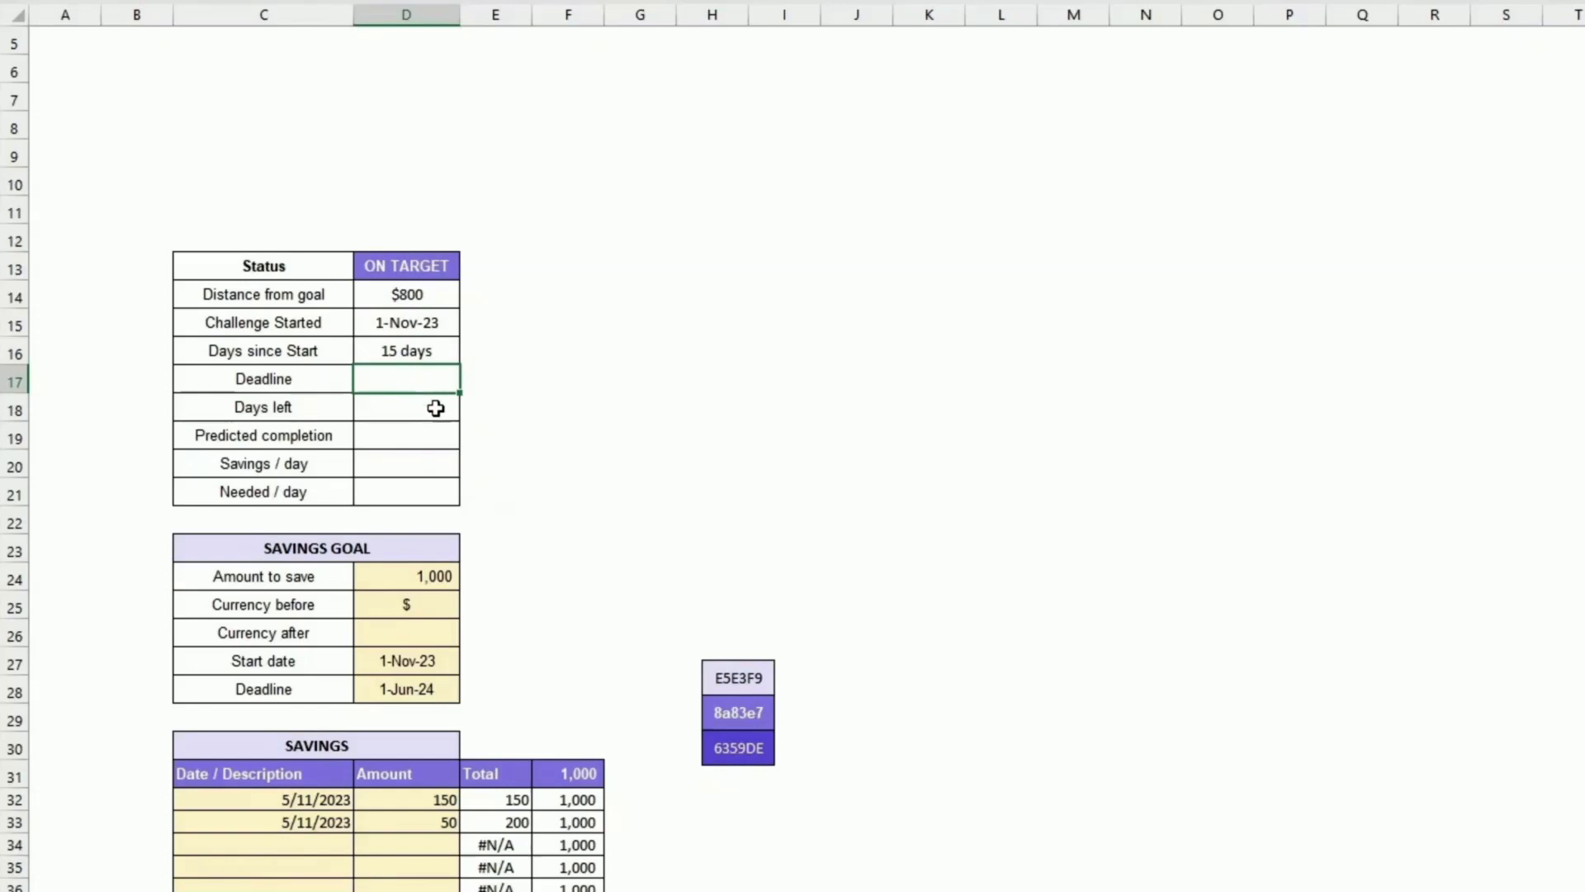
pyautogui.write('=')
pyautogui.click(406, 689)
pyautogui.press('Return')
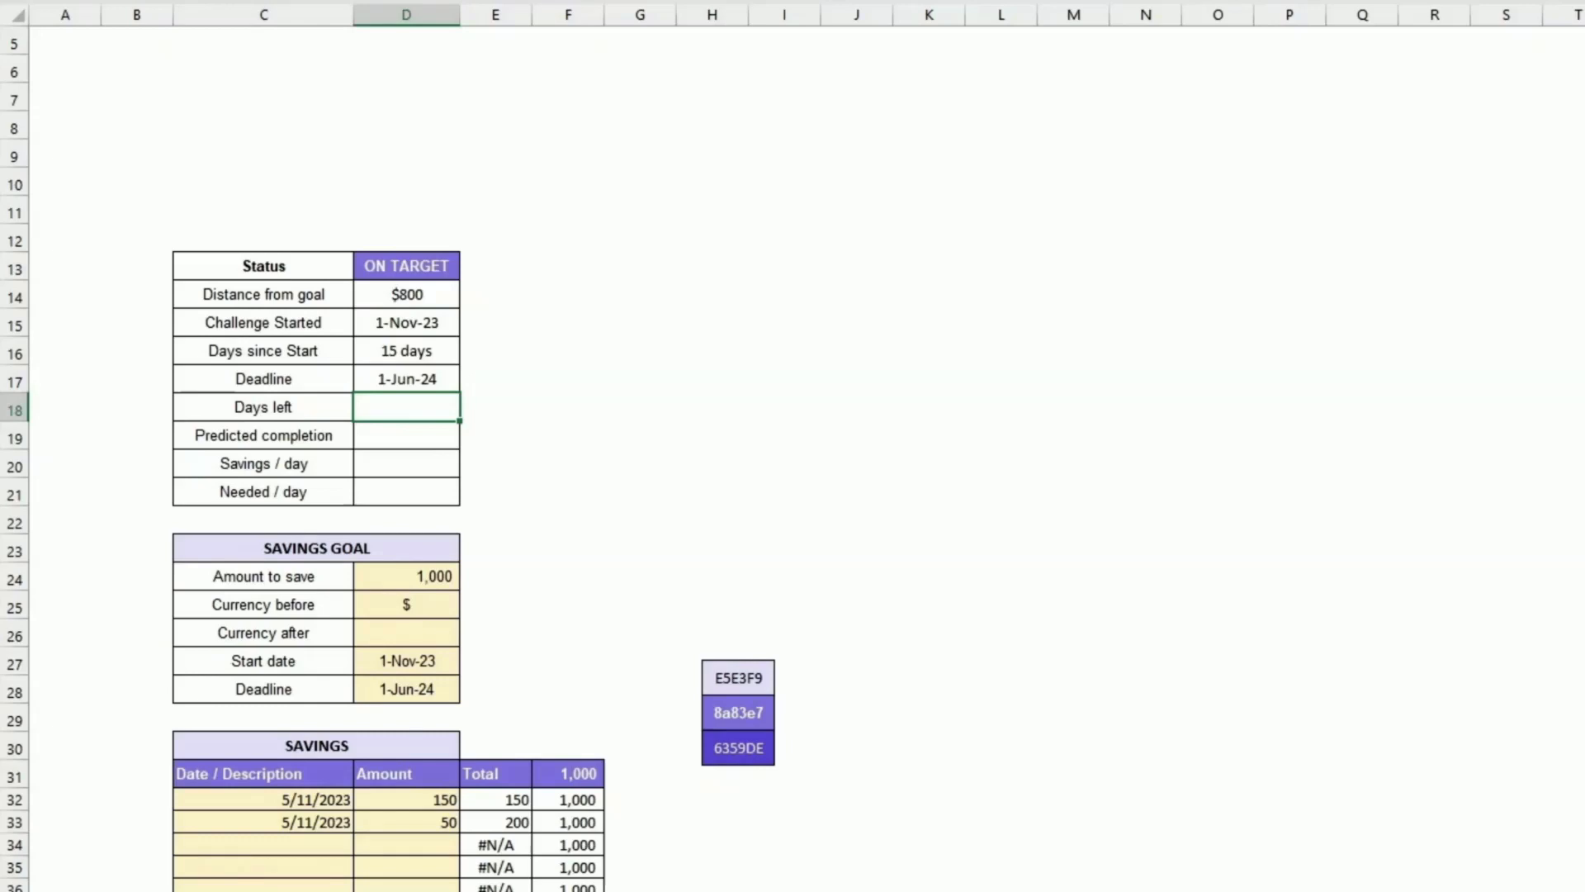
# Step: Set Days left to reference the working area's Days to deadline cell
pyautogui.write('=')
pyautogui.scroll(-6, 505, 433)
pyautogui.scroll(-2, 505, 434)
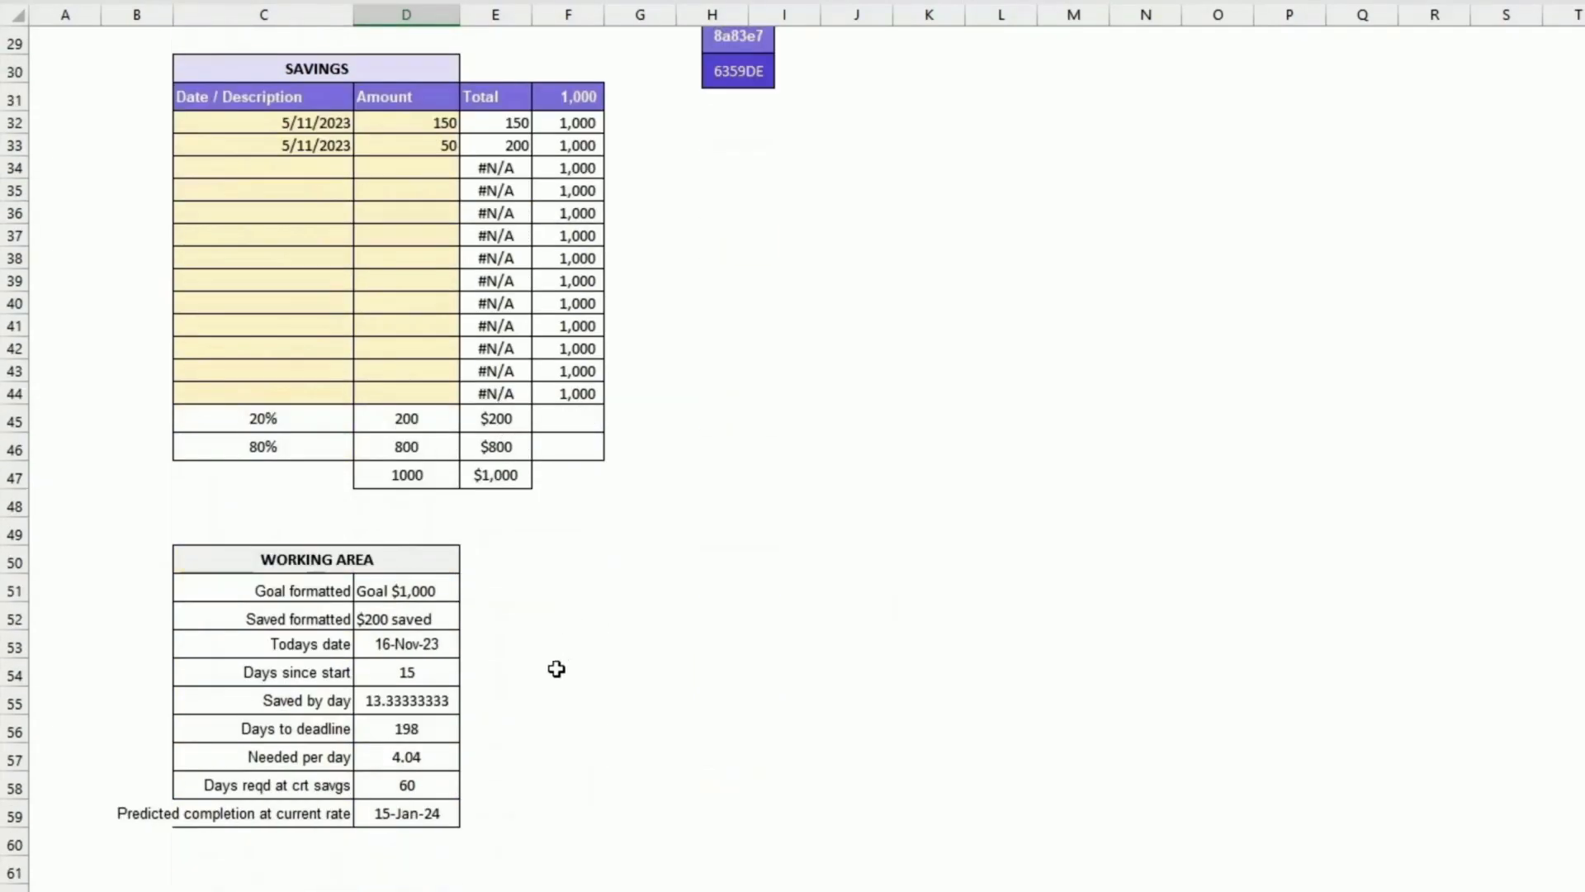
pyautogui.click(457, 726)
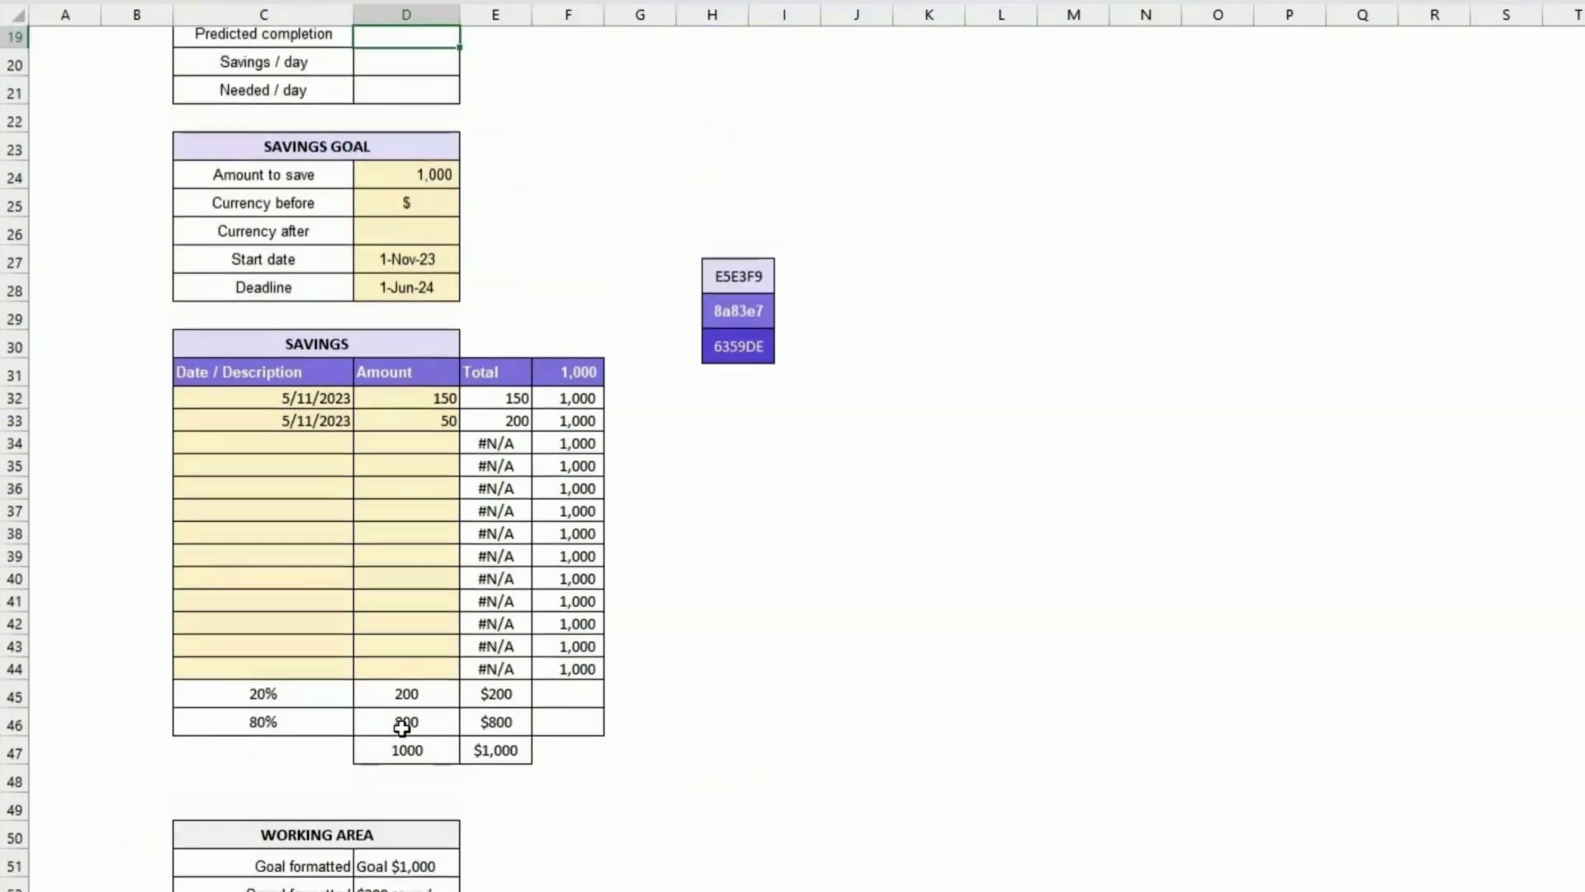
pyautogui.press('Return')
pyautogui.scroll(3, 502, 709)
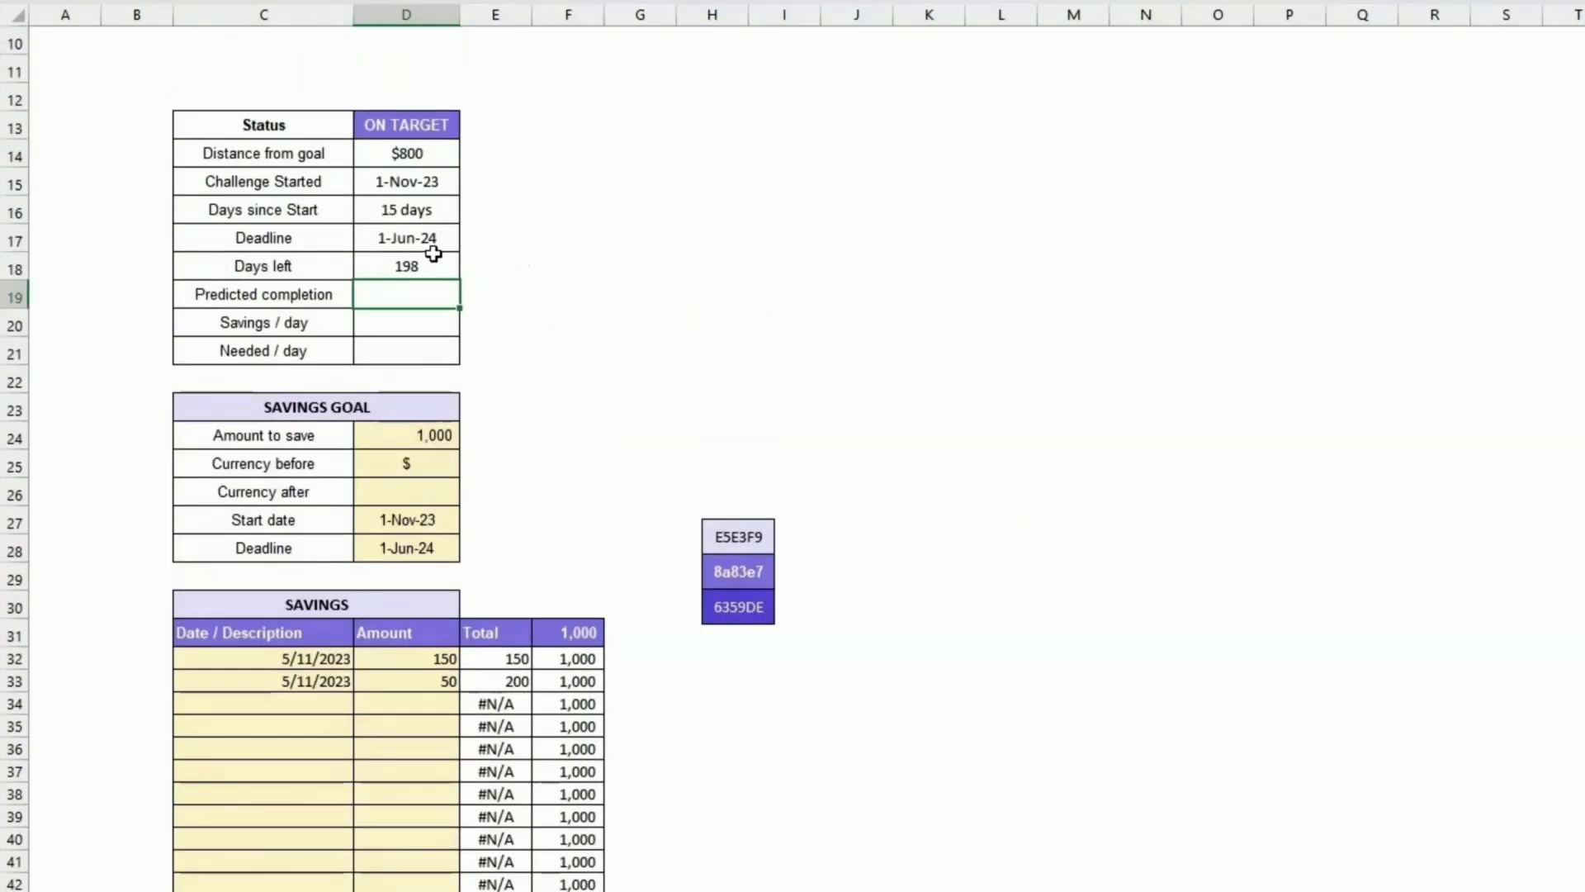
# Step: Re-enter Days left as =D56&" days" to append a days label
pyautogui.click(431, 258)
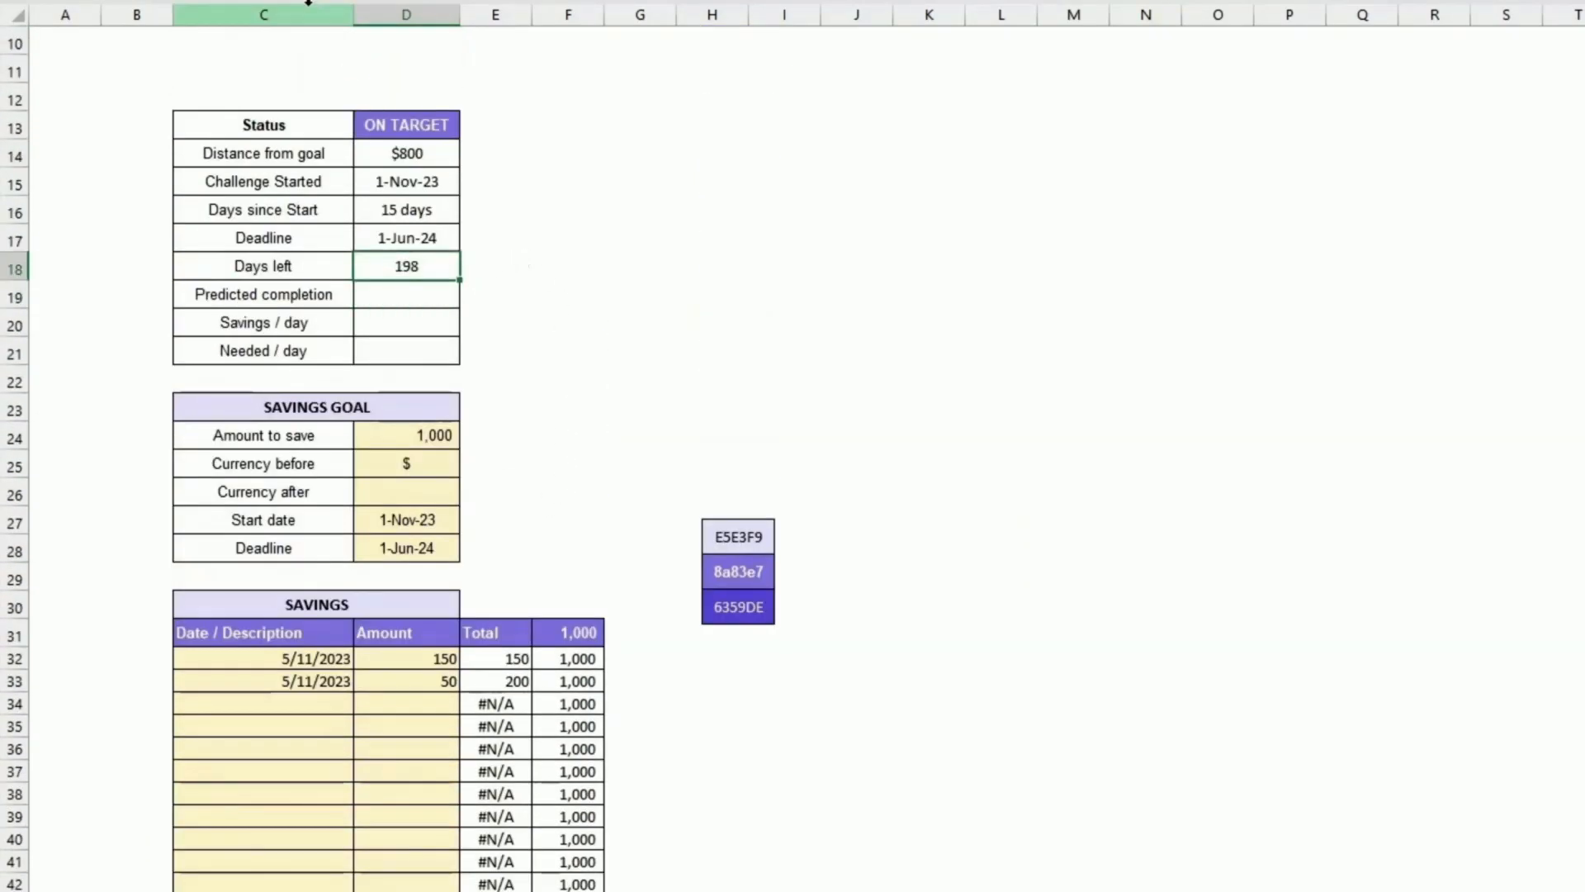
pyautogui.click(423, 212)
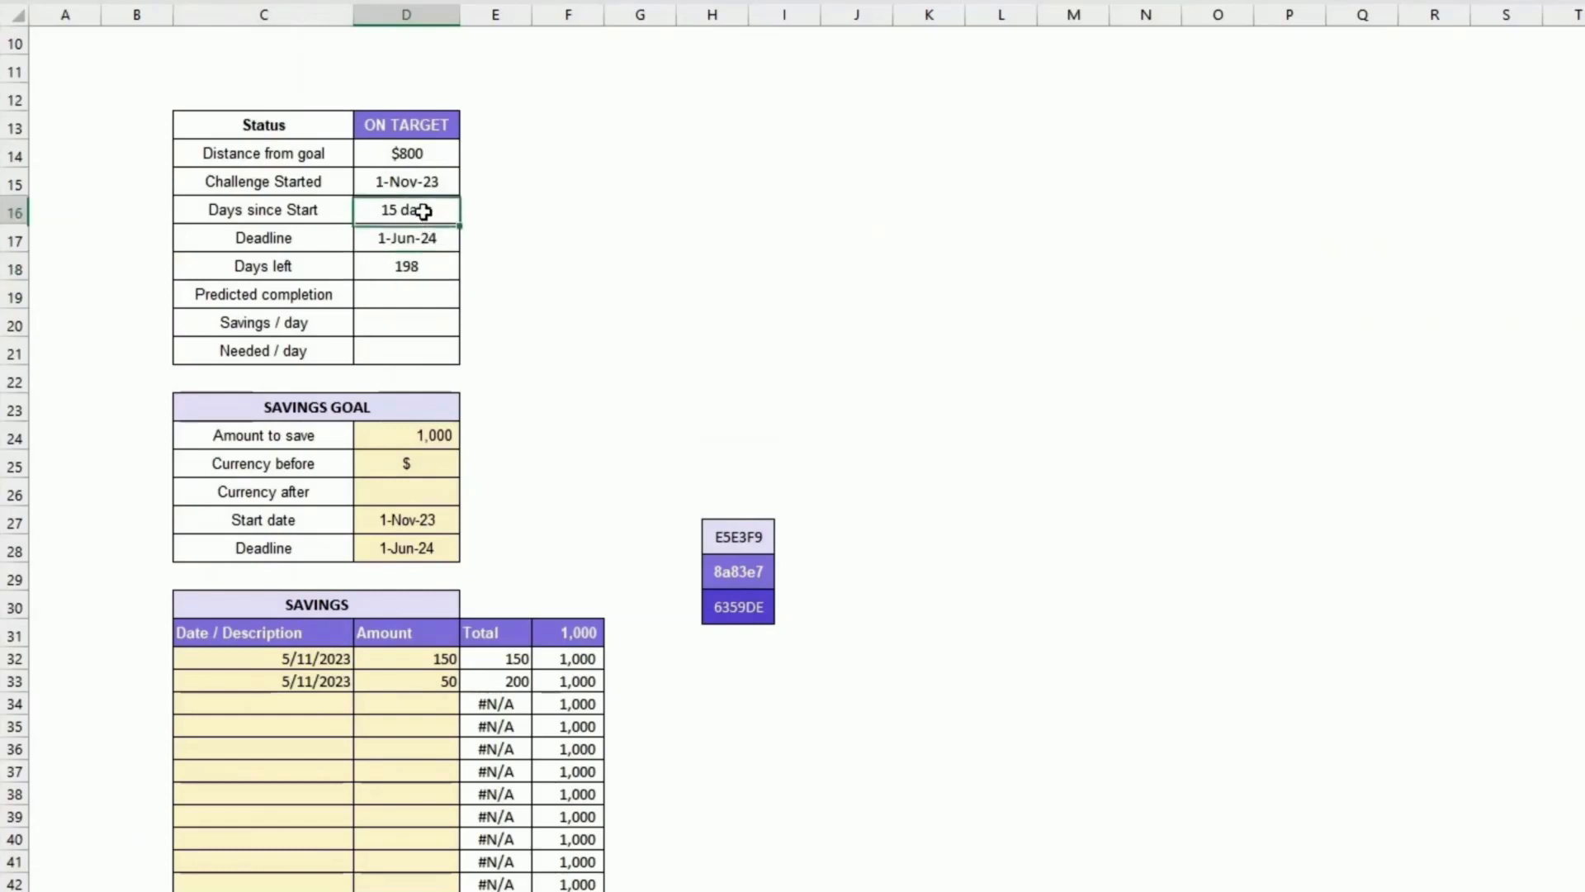
pyautogui.click(430, 267)
pyautogui.write('=D56')
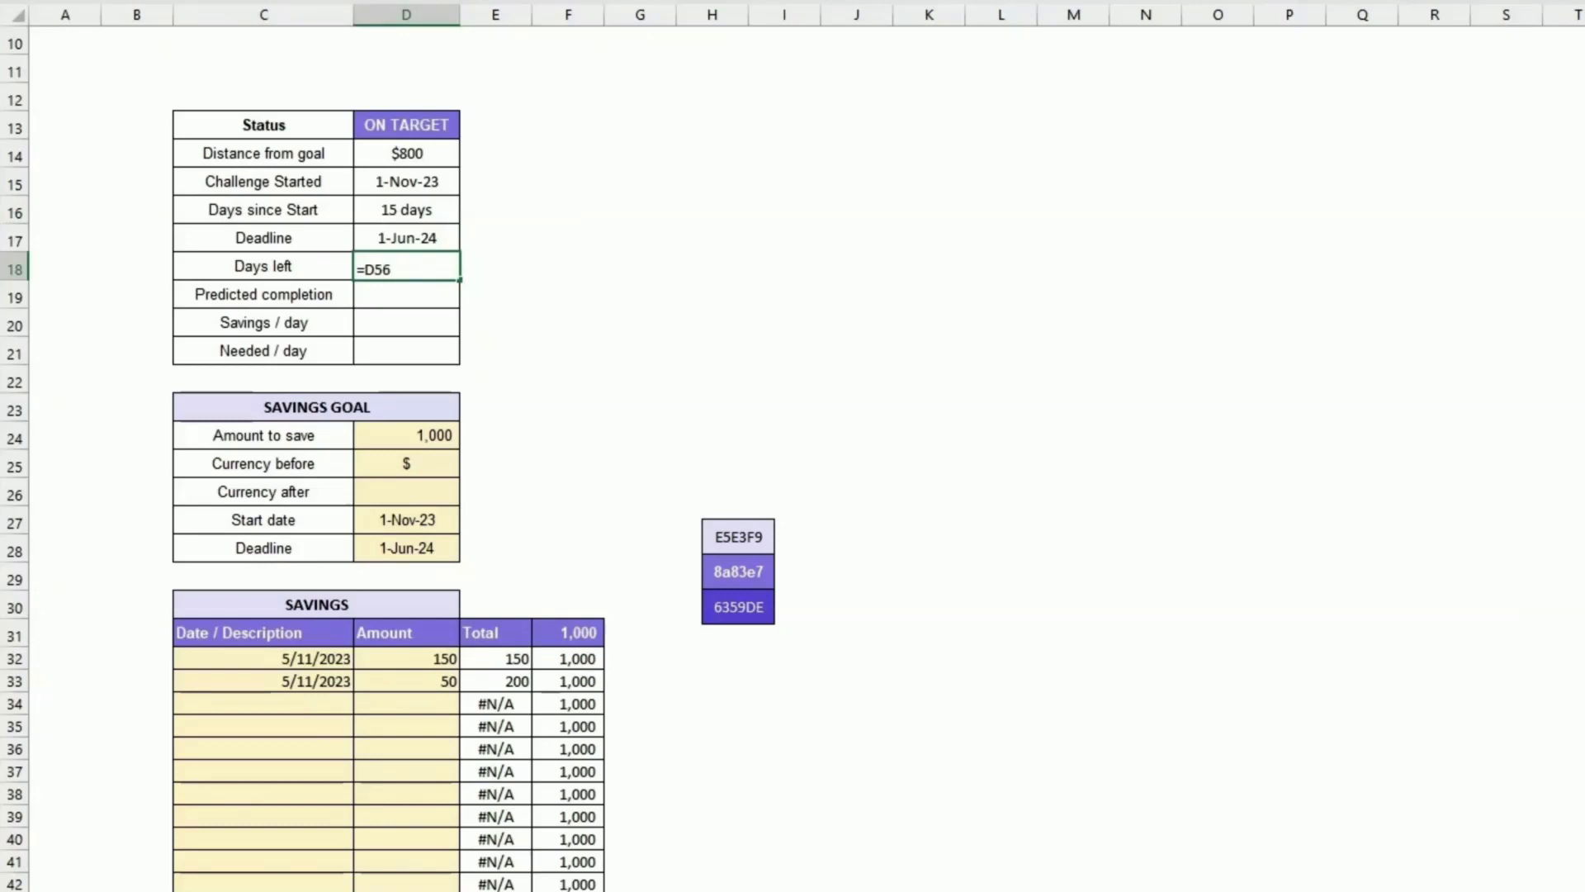
pyautogui.write('&" days"')
pyautogui.press('Return')
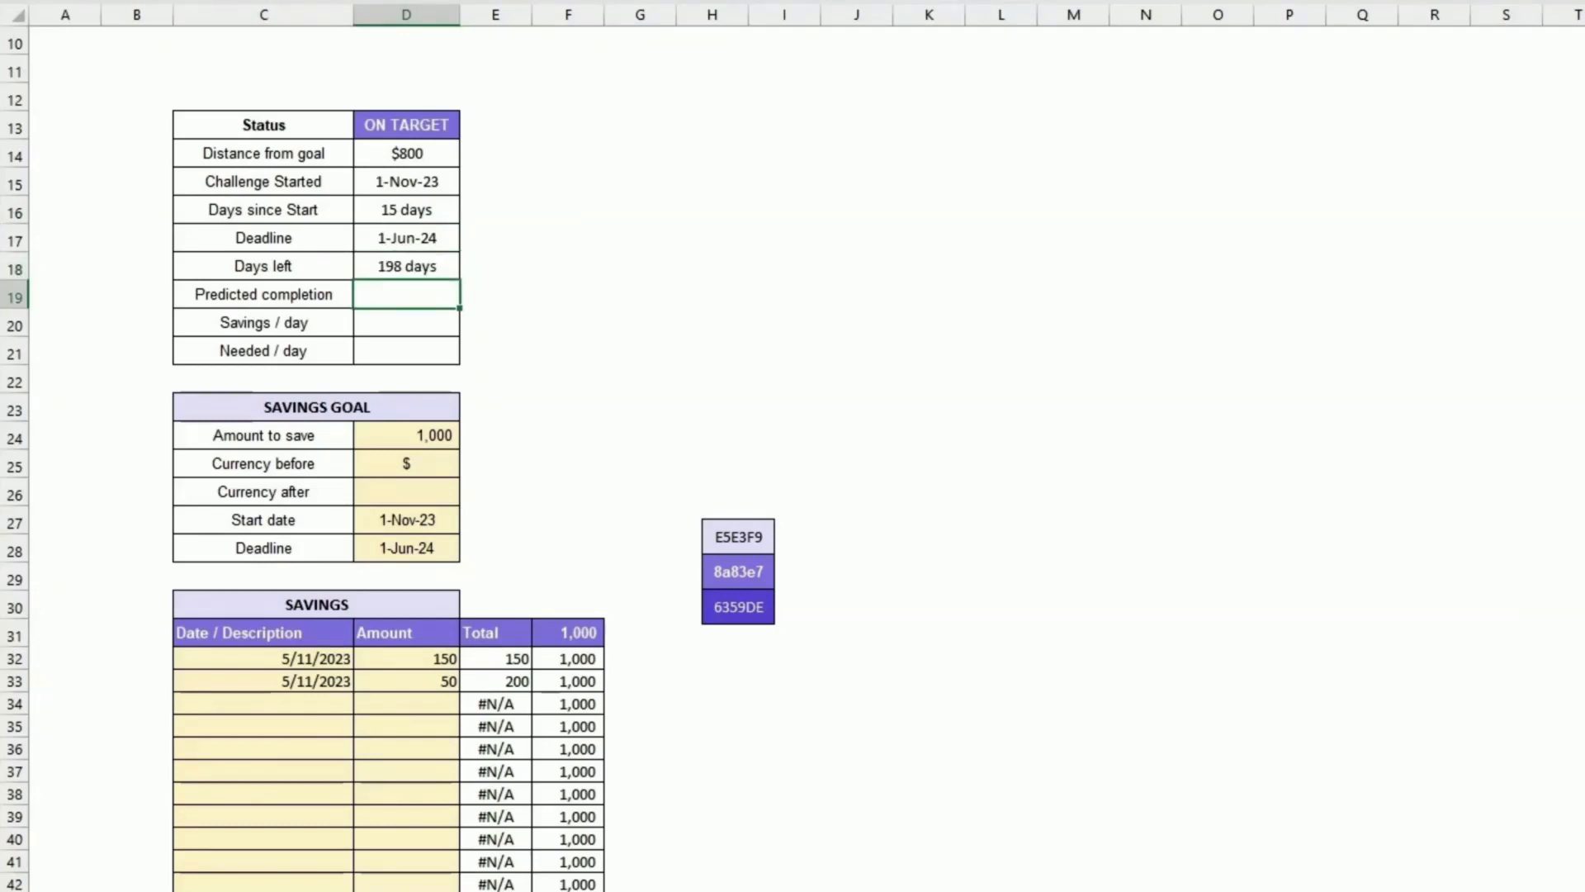
# Step: Set Predicted completion to reference the working area's Predicted completion at current rate cell
pyautogui.scroll(-9, 407, 294)
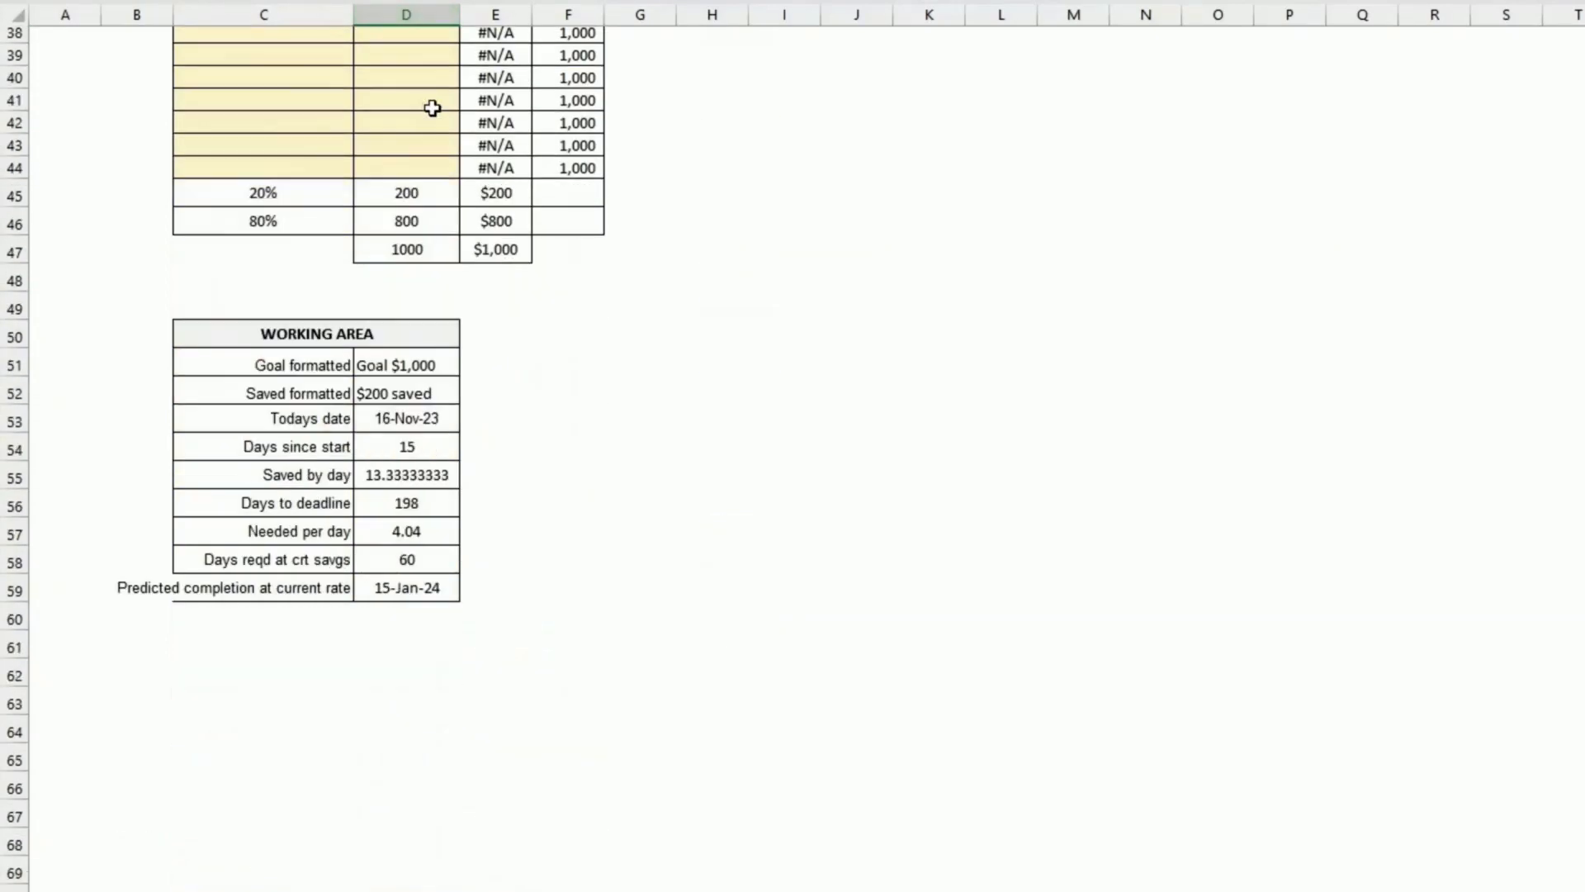
pyautogui.click(398, 588)
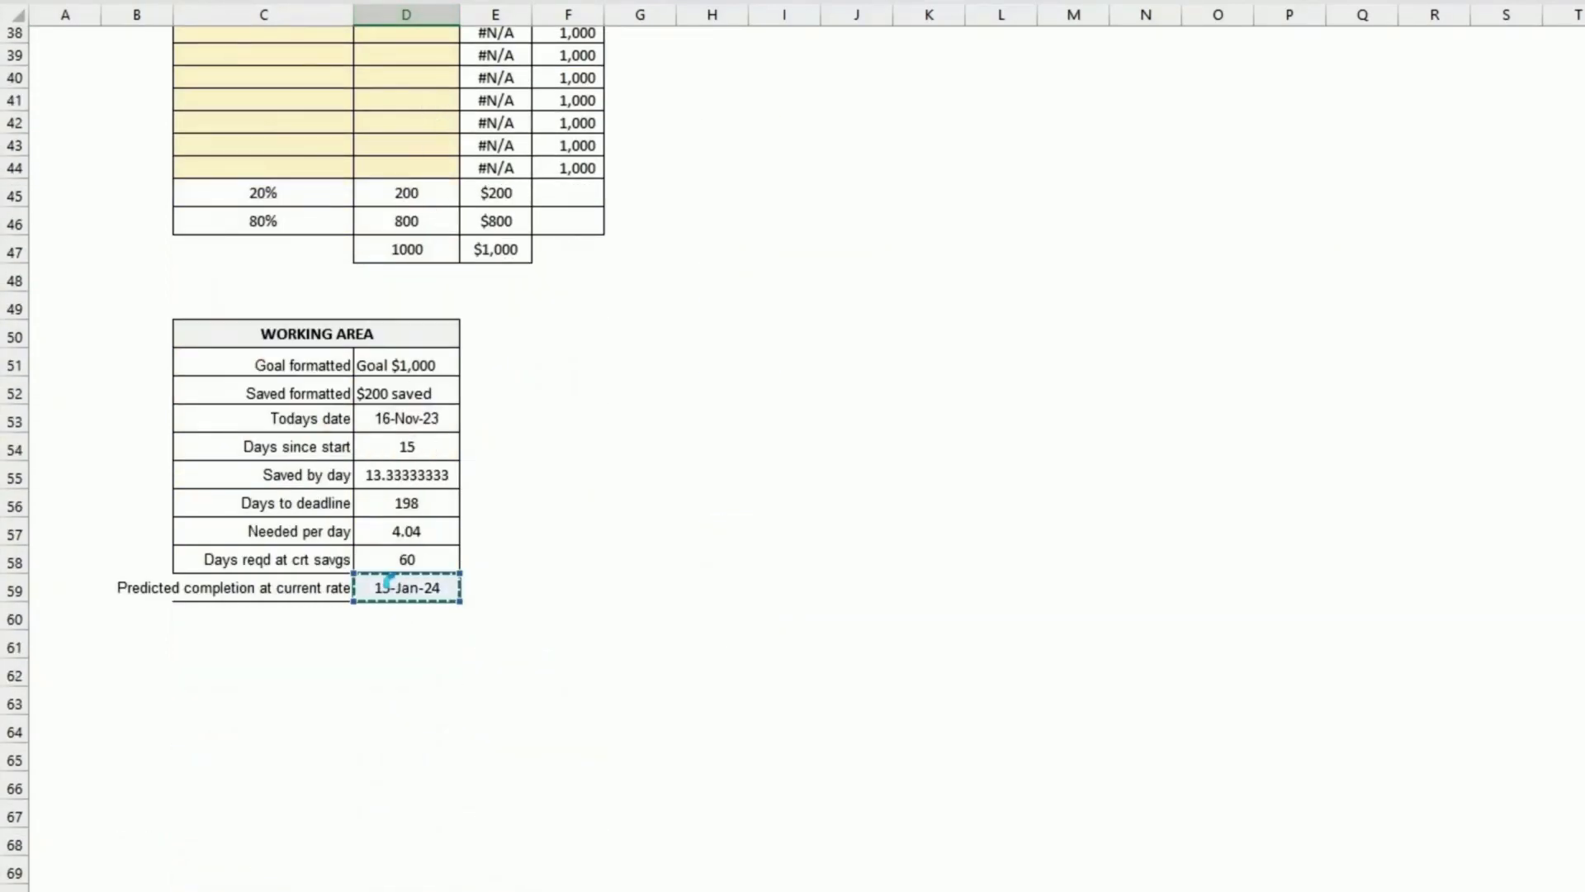
pyautogui.press('Return')
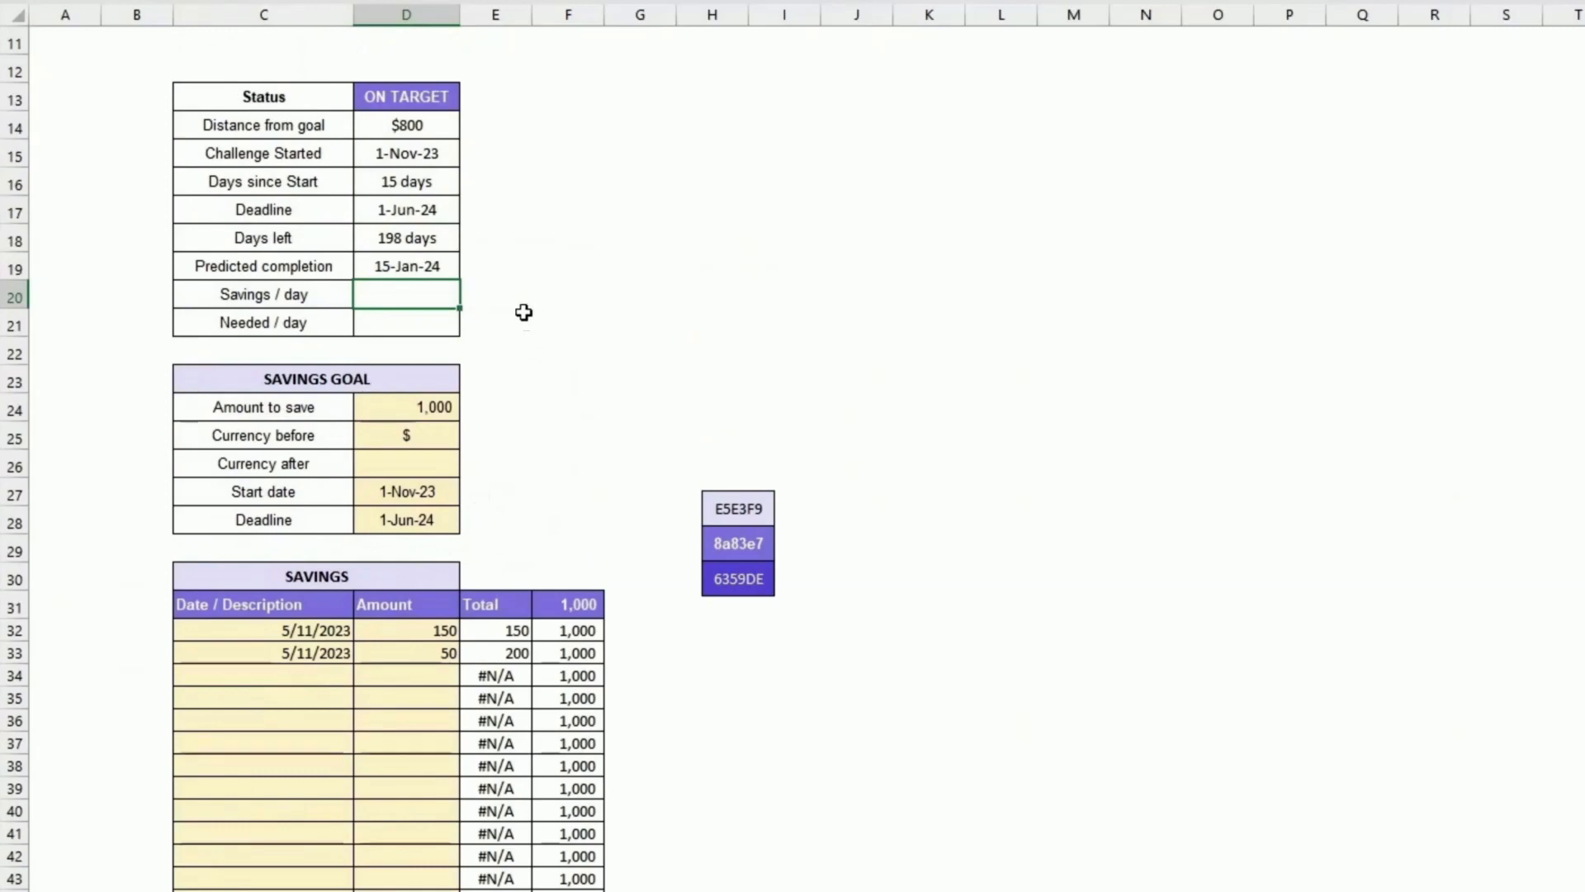
# Step: Set Savings / day to reference the working area's Saved by day cell
pyautogui.write('=')
pyautogui.scroll(-11, 482, 376)
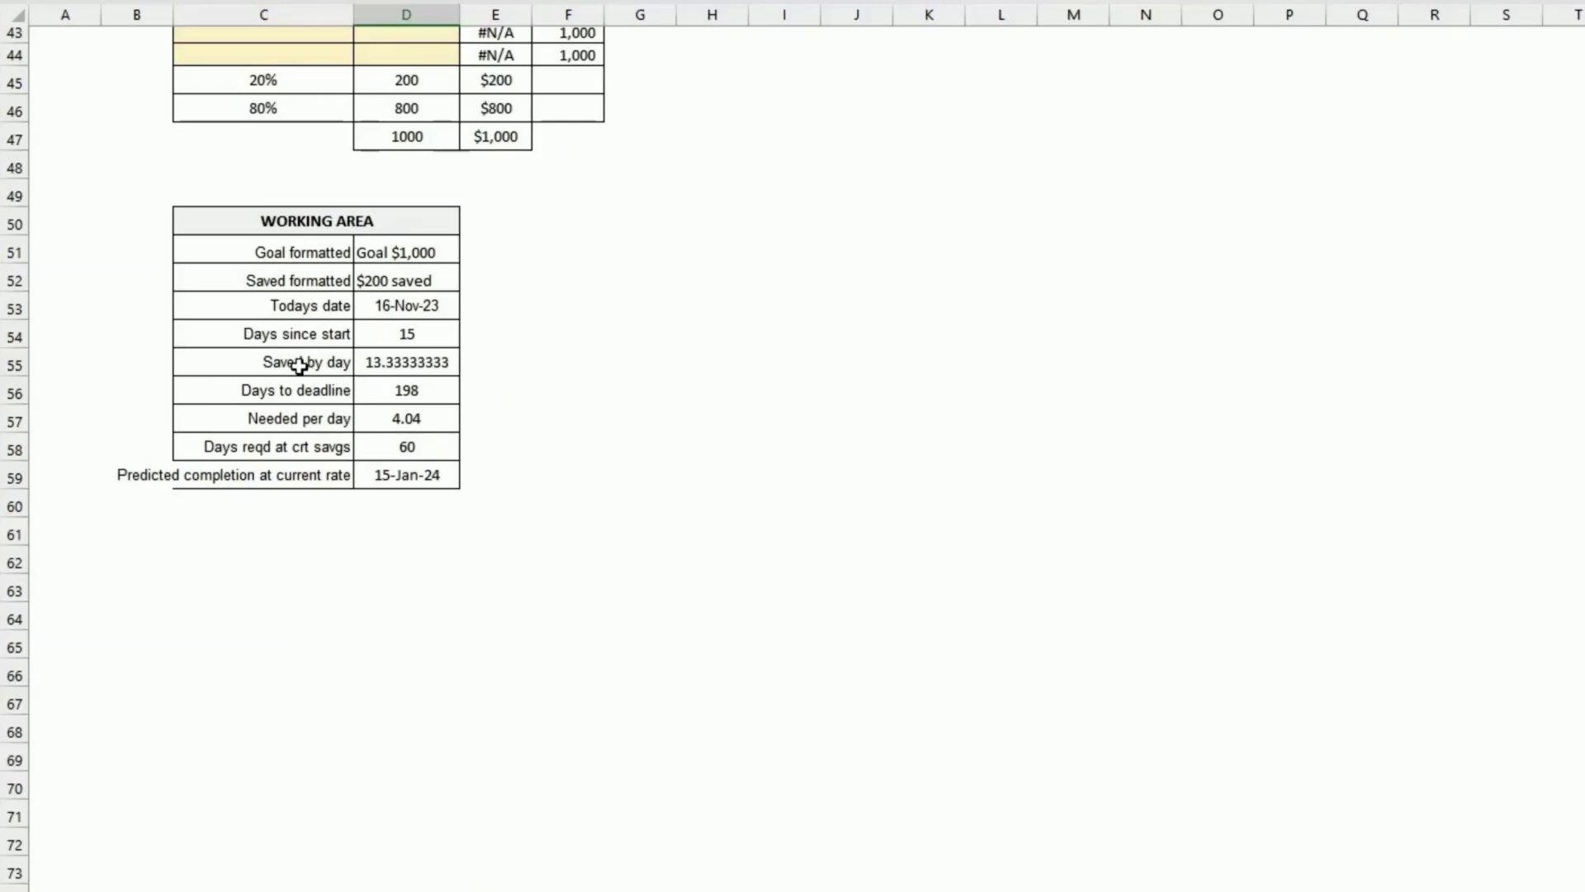
pyautogui.click(389, 361)
pyautogui.press('Return')
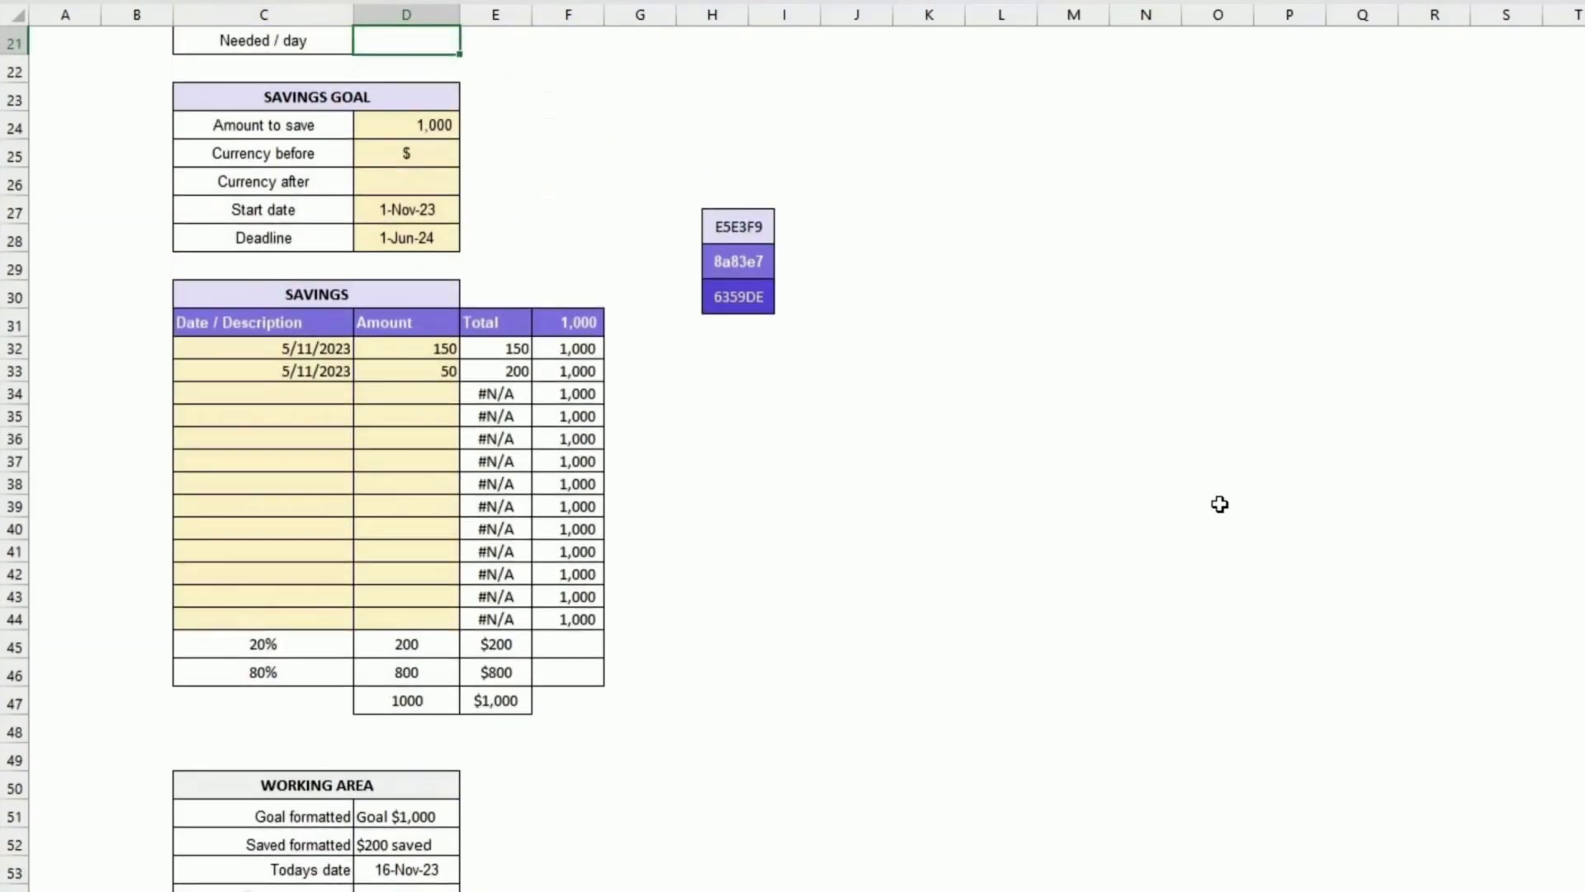
# Step: Set Needed / day to reference the working area's Needed per day cell
pyautogui.scroll(3, 1219, 504)
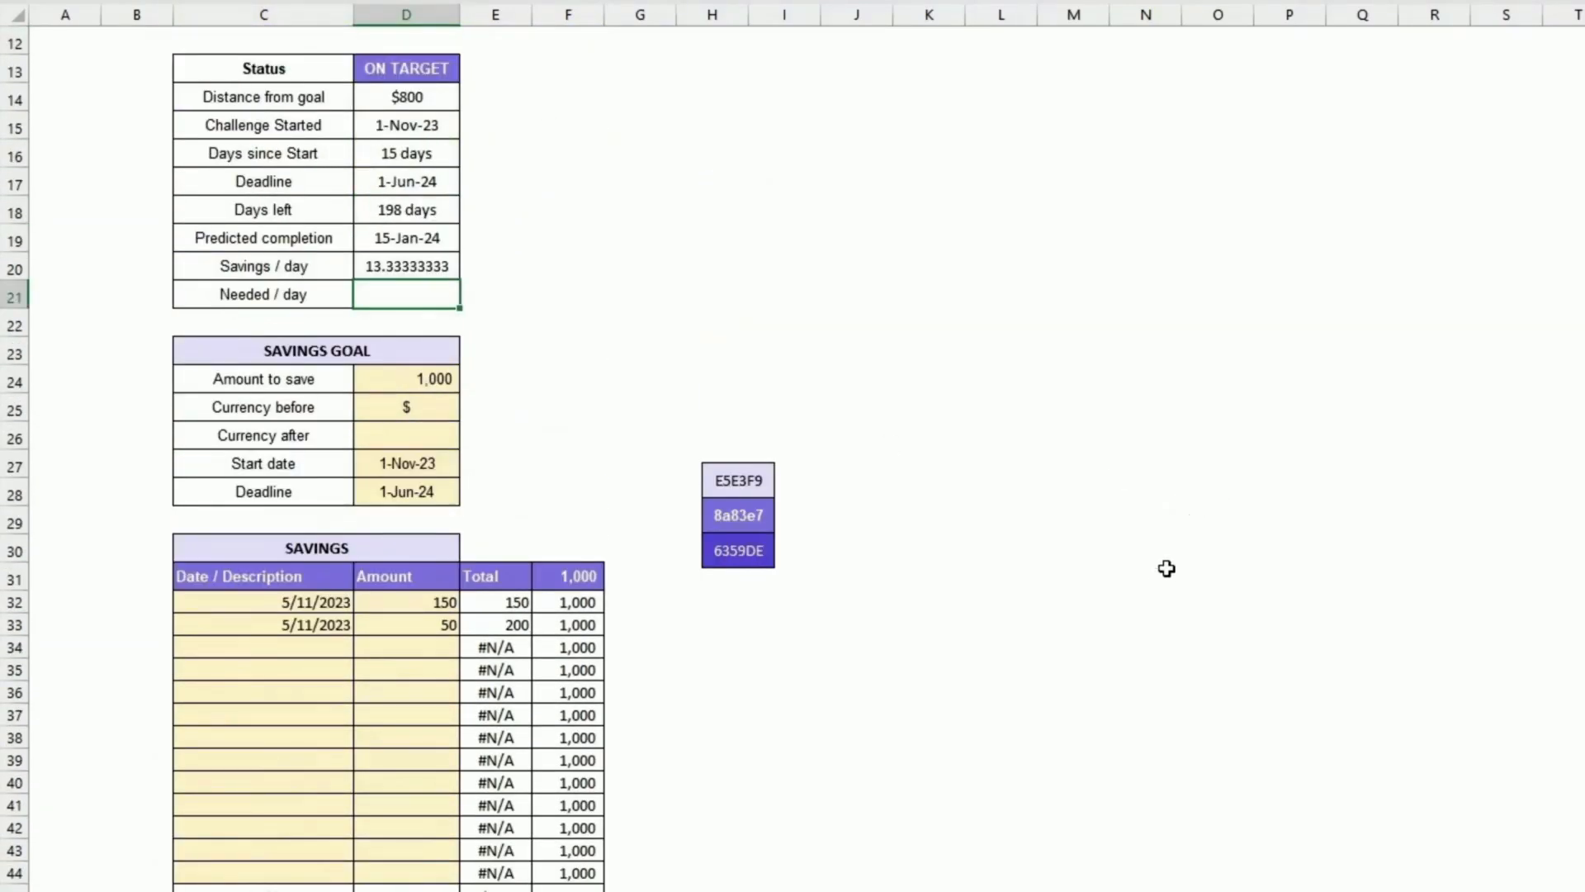
pyautogui.write('=')
pyautogui.scroll(-6, 679, 672)
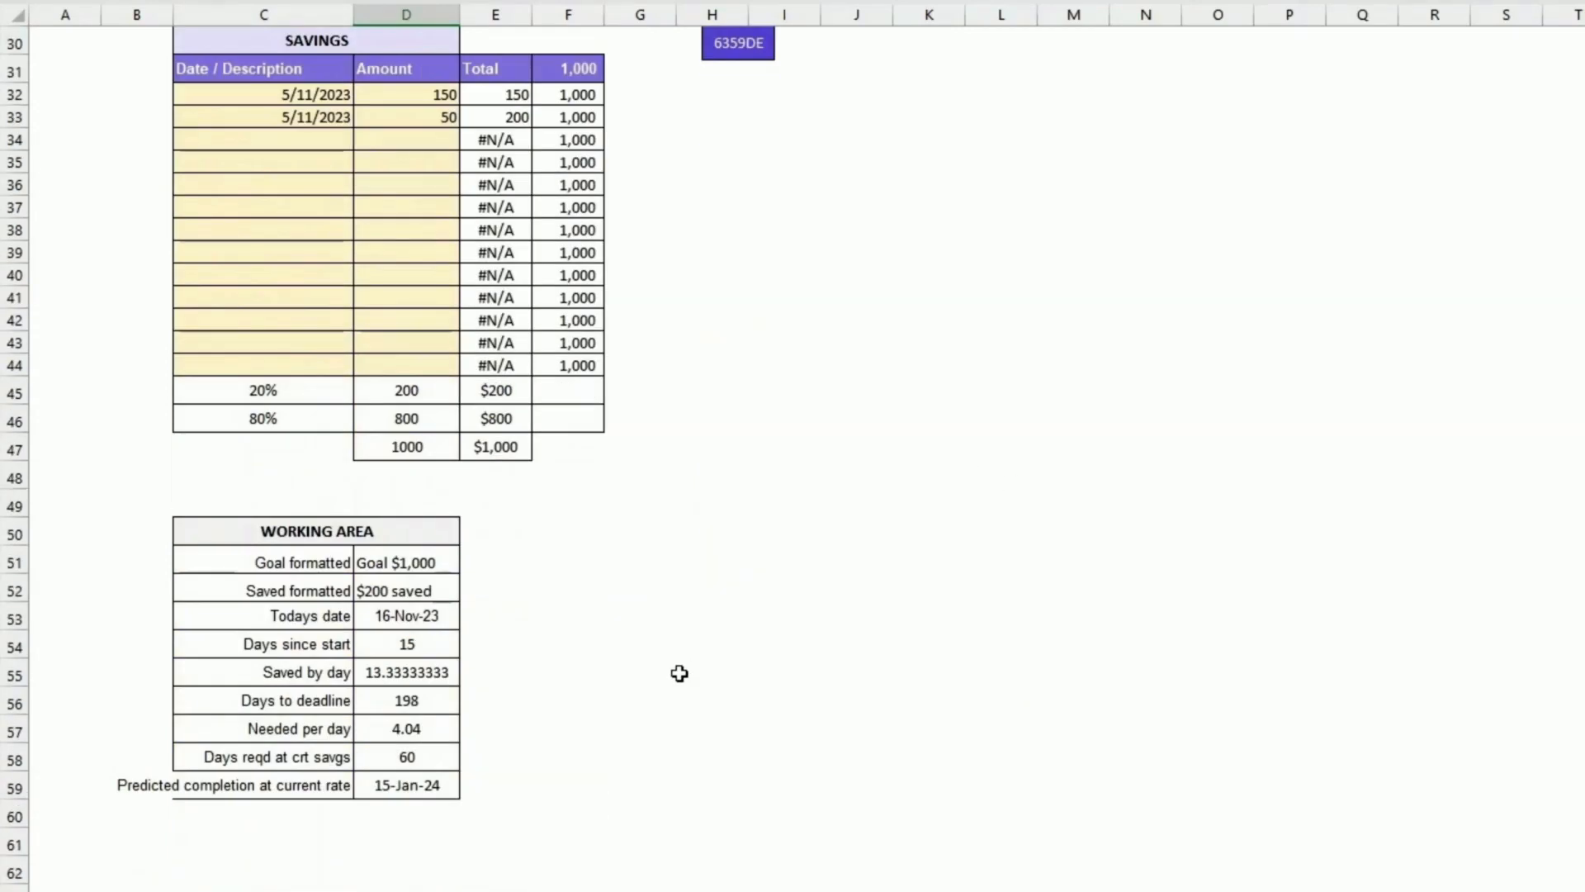
pyautogui.click(407, 728)
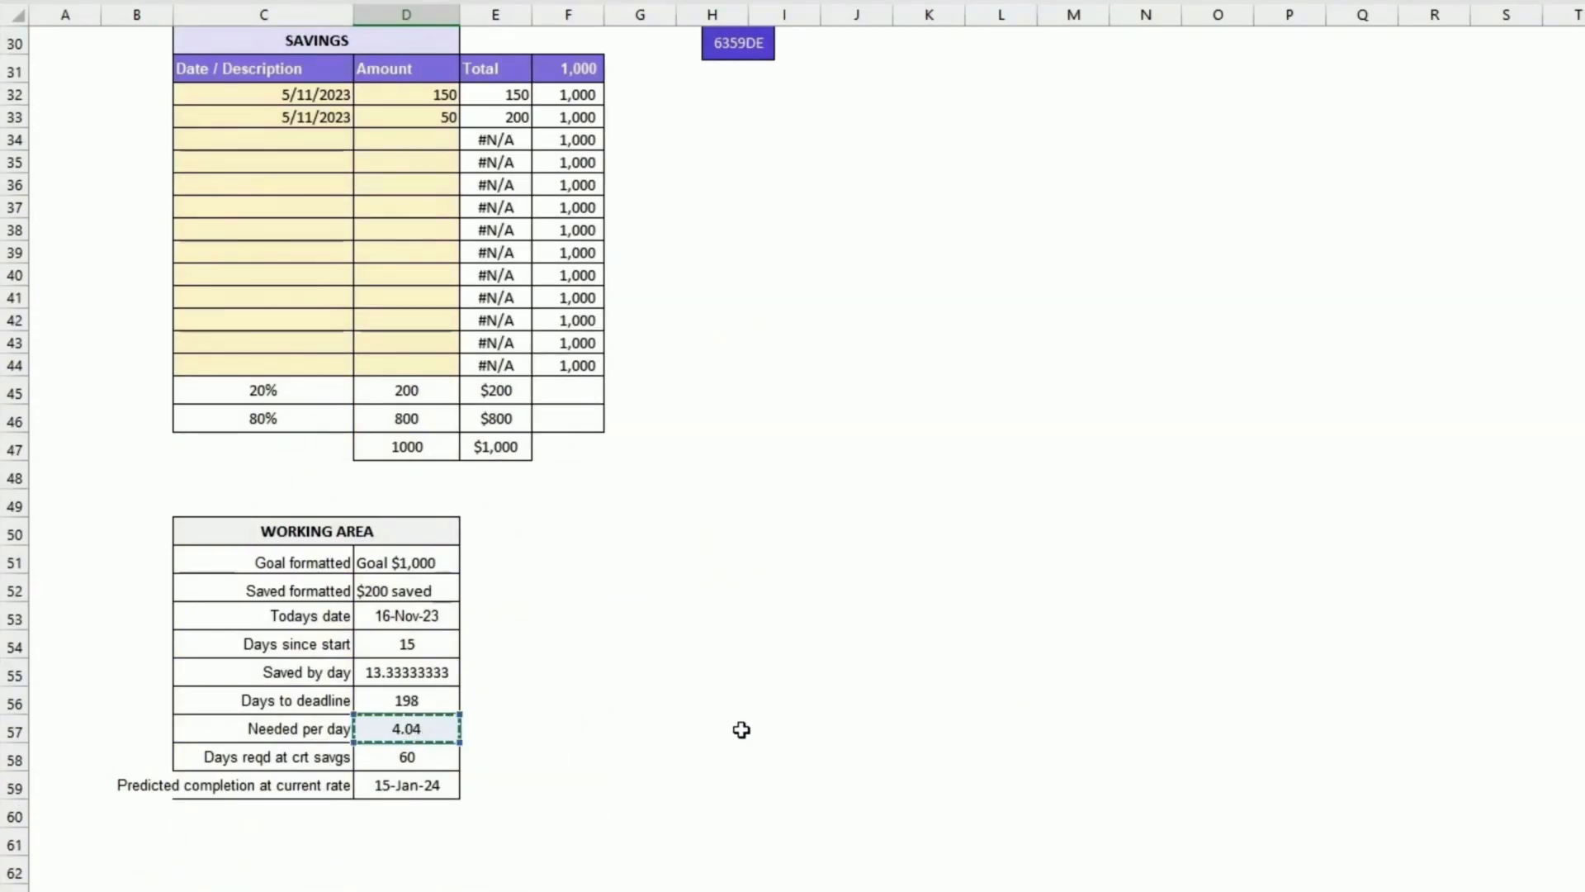
pyautogui.scroll(2, 741, 730)
pyautogui.press('Return')
pyautogui.scroll(3, 520, 396)
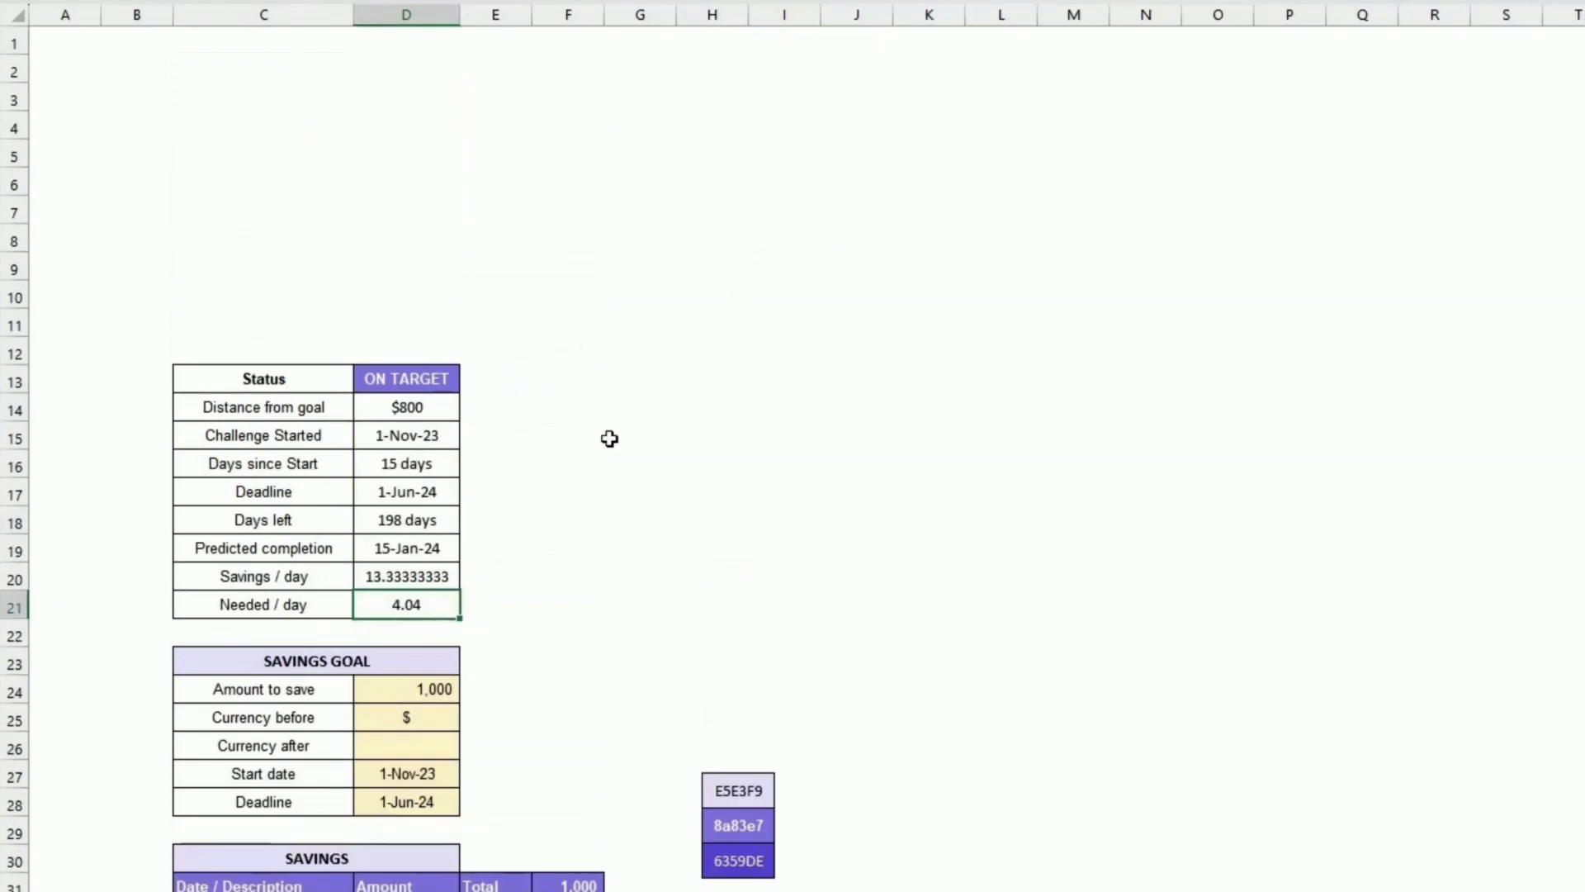
# Step: Format Savings / day and Needed / day as whole-number currency values
pyautogui.click(376, 566)
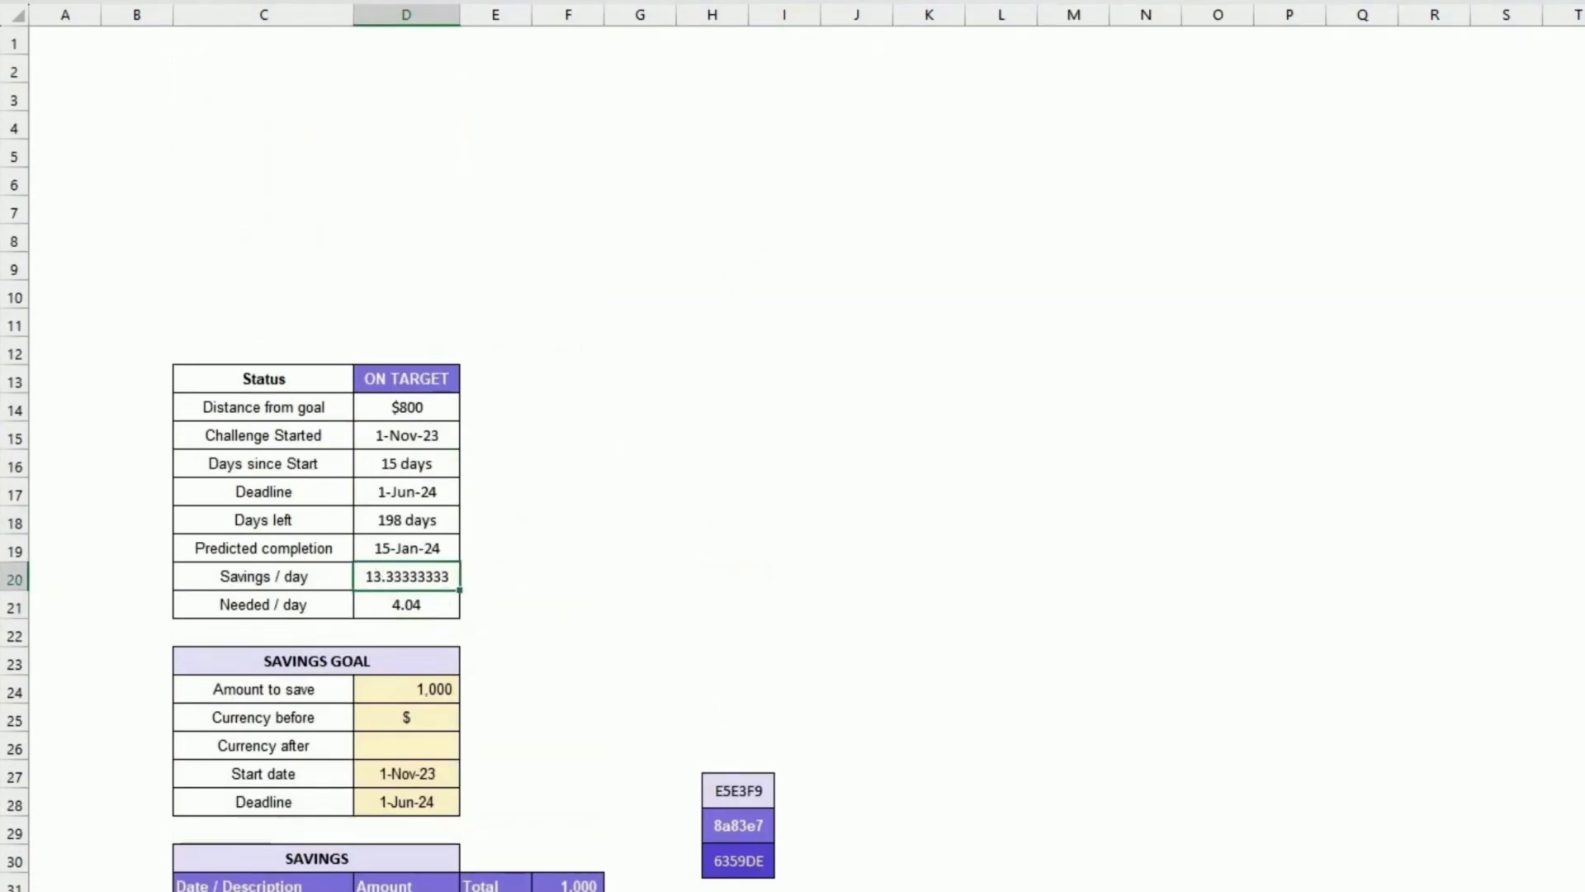
pyautogui.hotkey('alt', 'h')
pyautogui.press('9')
pyautogui.hotkey('alt', 'h')
pyautogui.press('9')
pyautogui.hotkey('alt', 'h')
pyautogui.press('9')
pyautogui.hotkey('alt', 'h')
pyautogui.press('9')
pyautogui.hotkey('alt', 'h')
pyautogui.press('9')
pyautogui.hotkey('alt', 'h')
pyautogui.press('9')
pyautogui.hotkey('alt', 'h')
pyautogui.press('9')
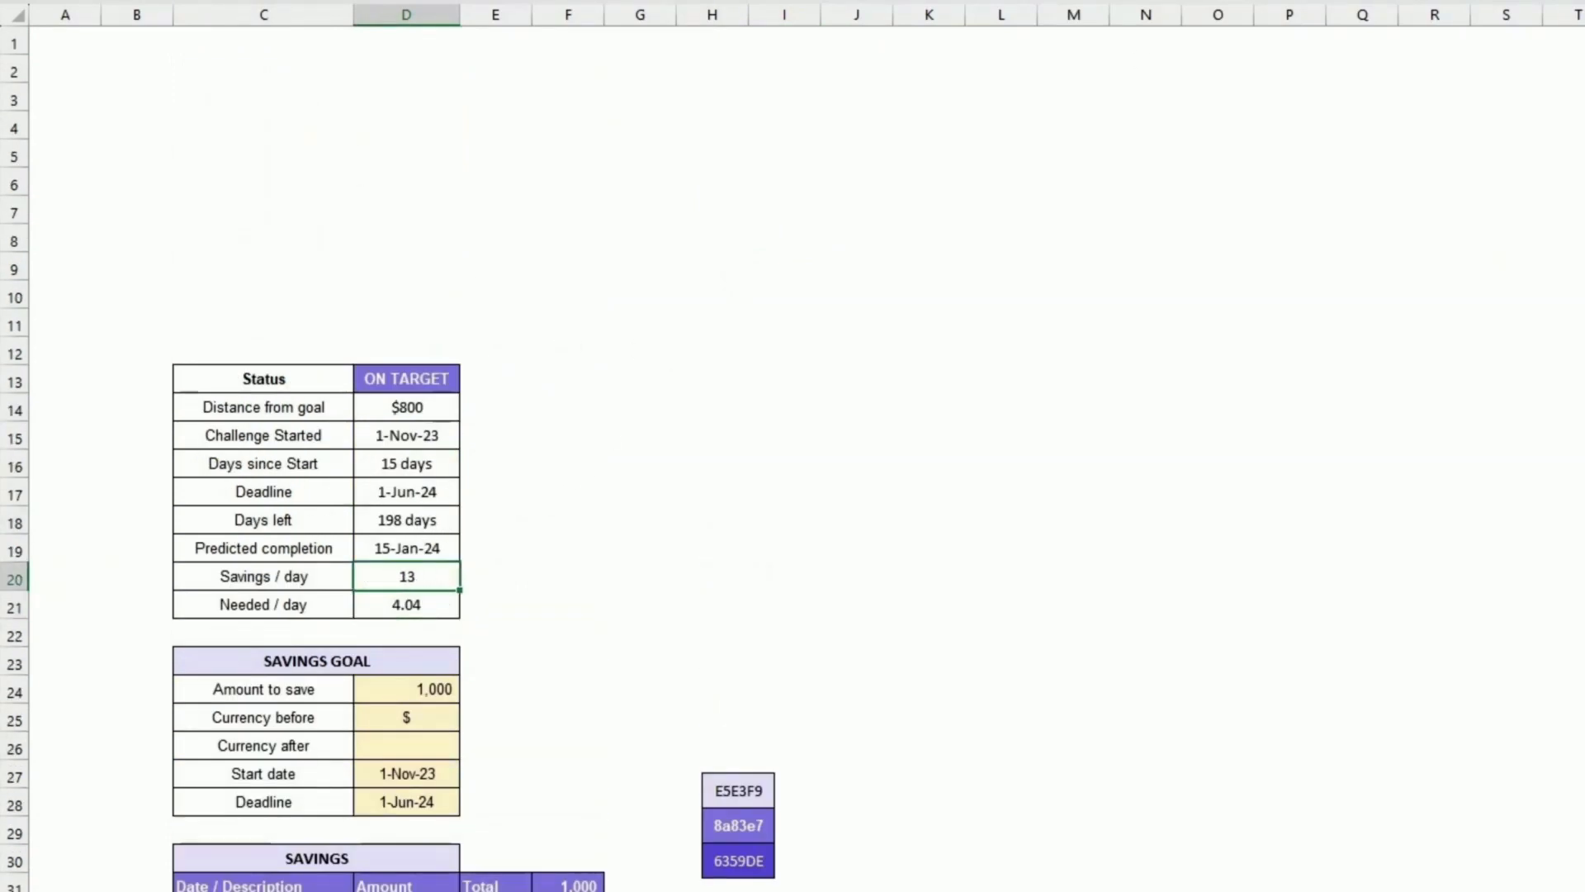
pyautogui.click(693, 465)
pyautogui.click(409, 611)
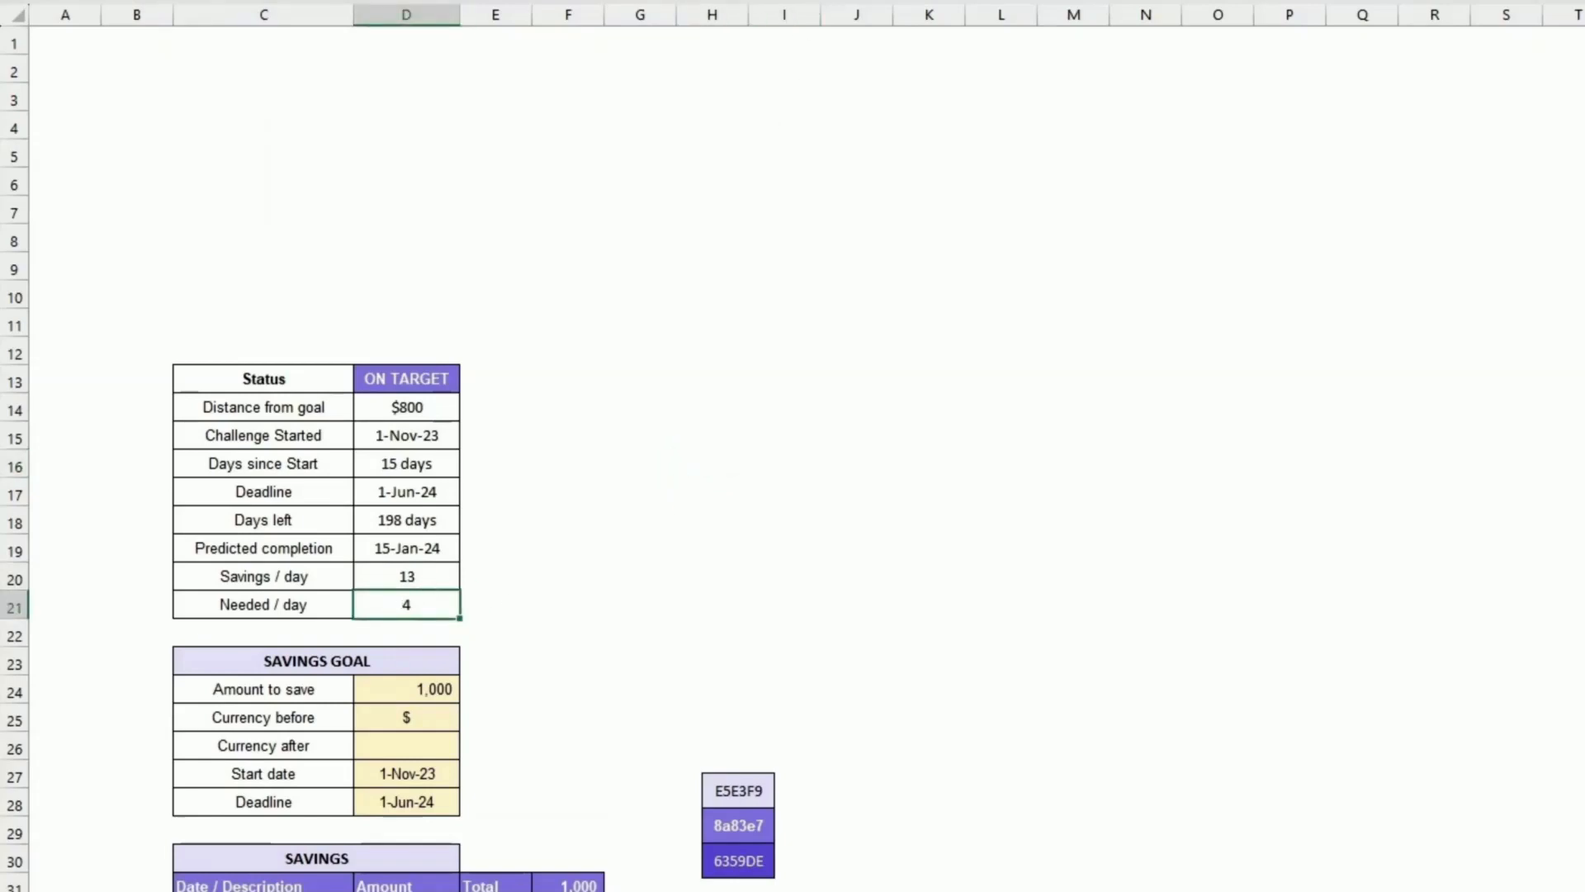
pyautogui.click(796, 294)
pyautogui.click(408, 578)
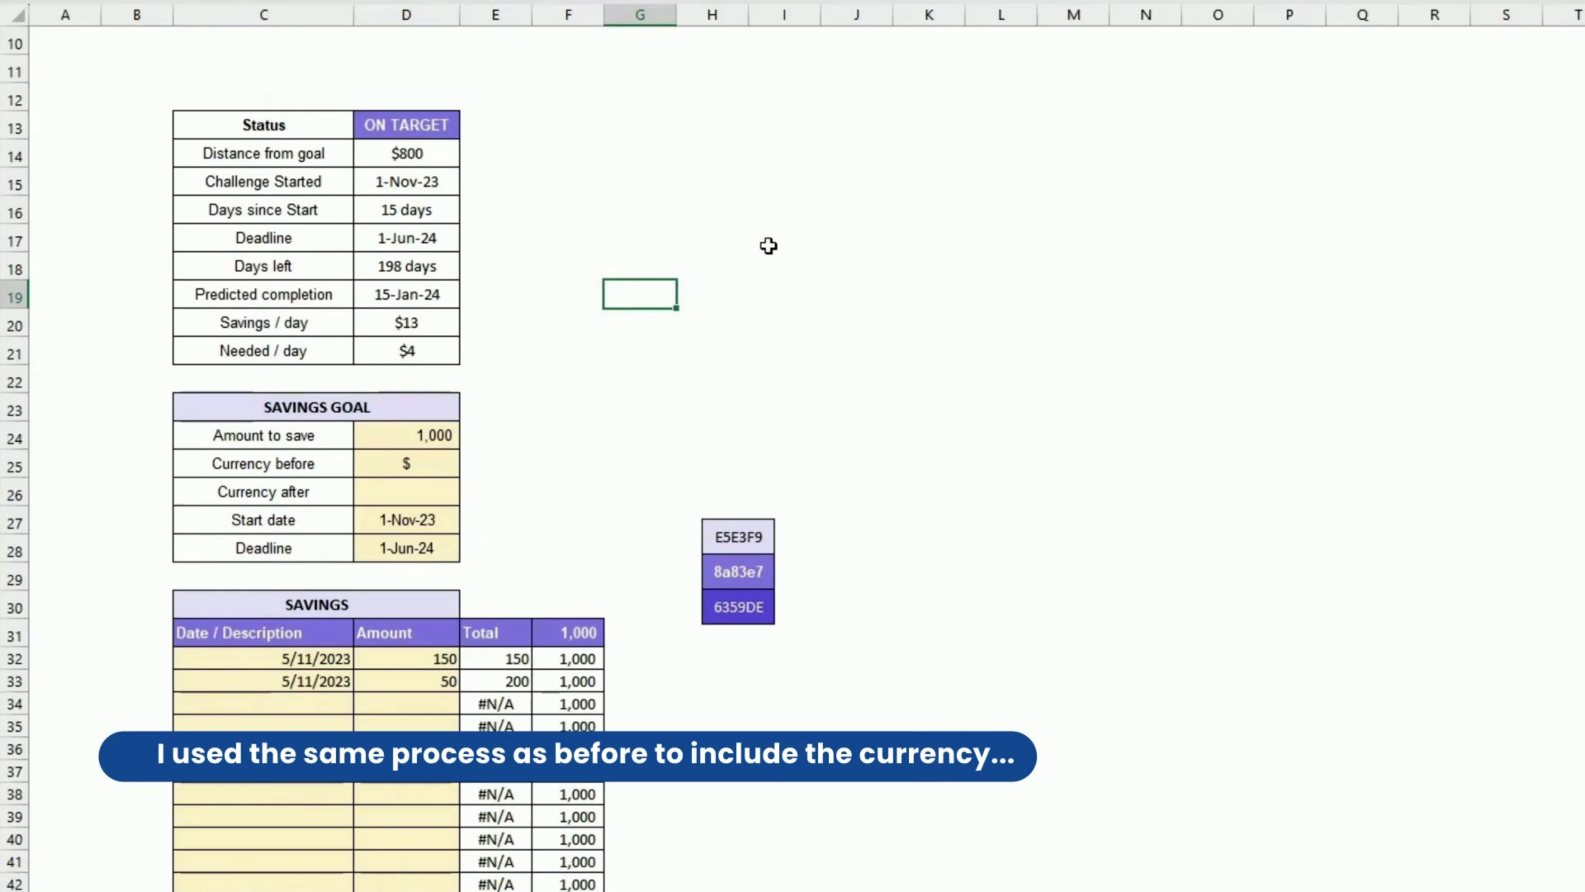
pyautogui.moveTo(407, 148); pyautogui.dragTo(409, 347)
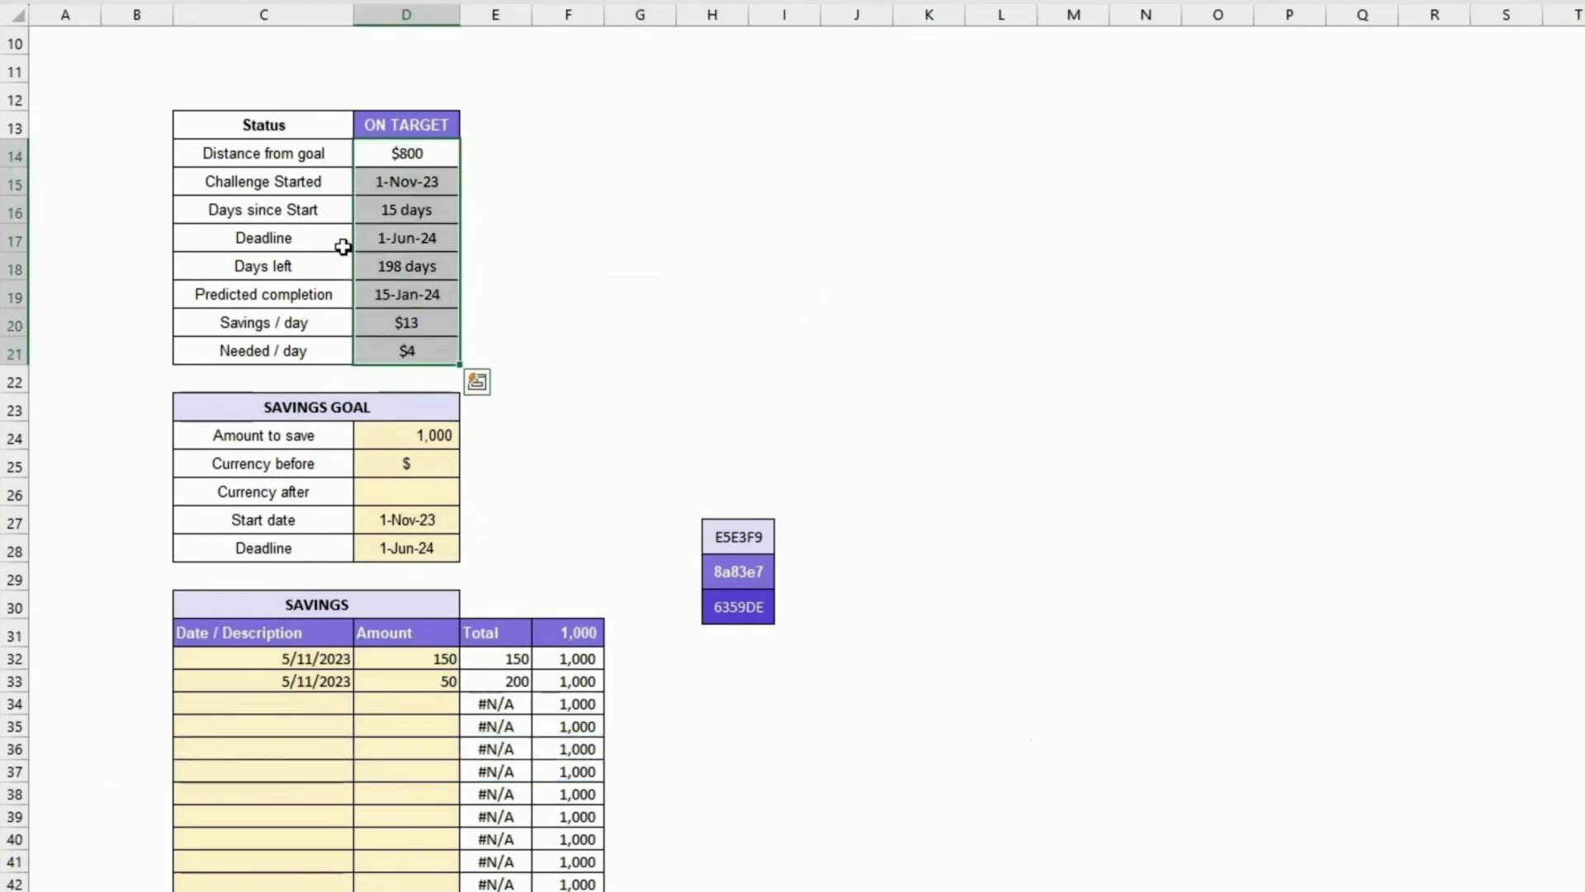
pyautogui.moveTo(318, 159); pyautogui.dragTo(317, 340)
pyautogui.click(407, 178)
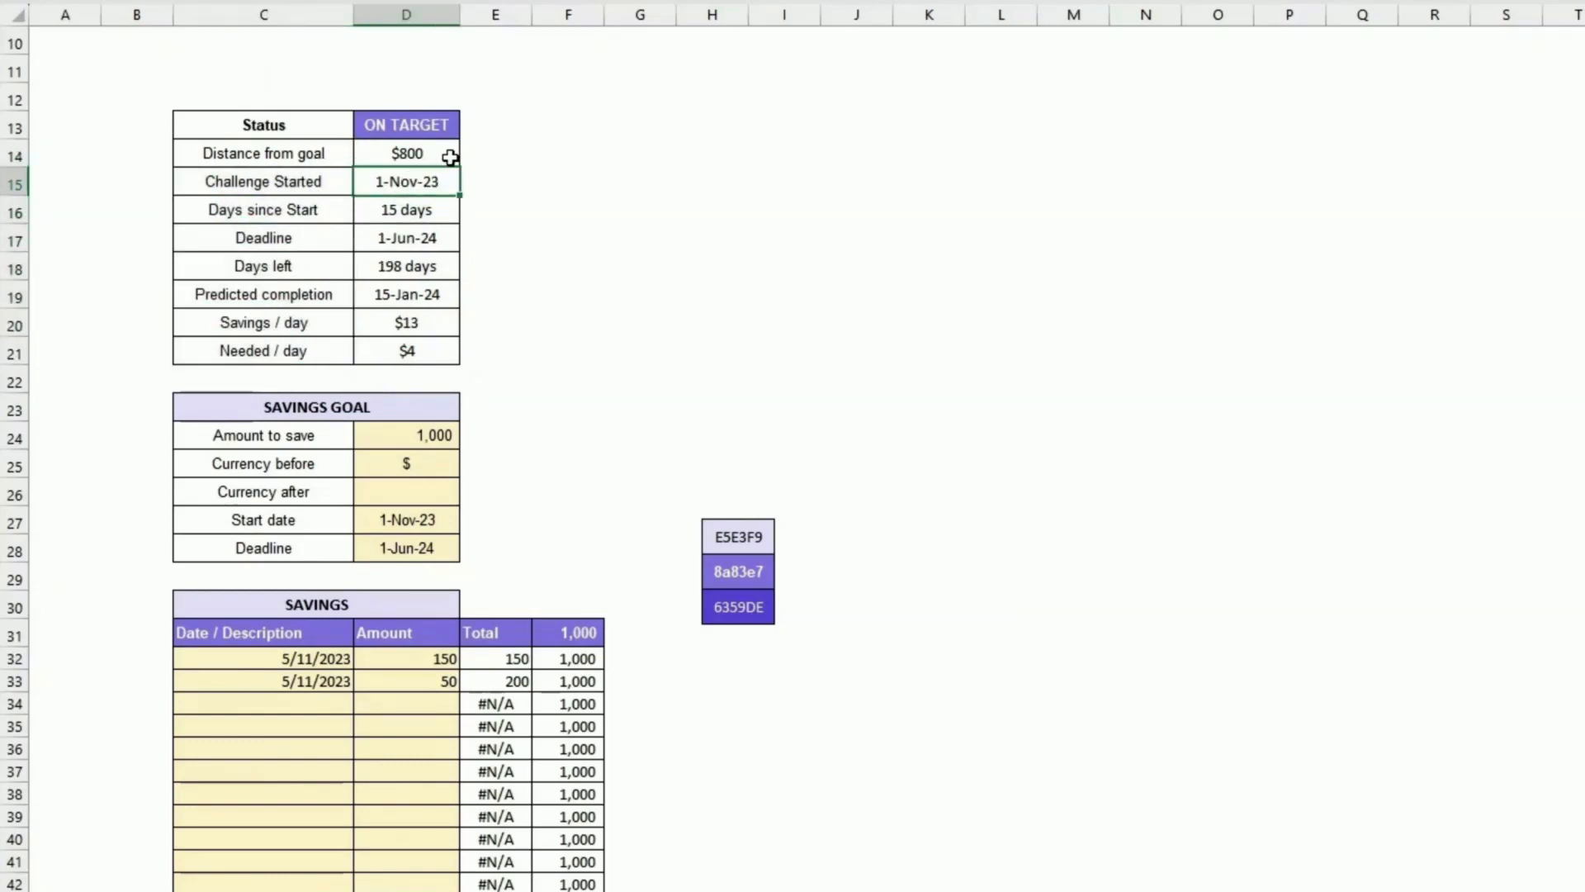
pyautogui.scroll(-4, 549, 453)
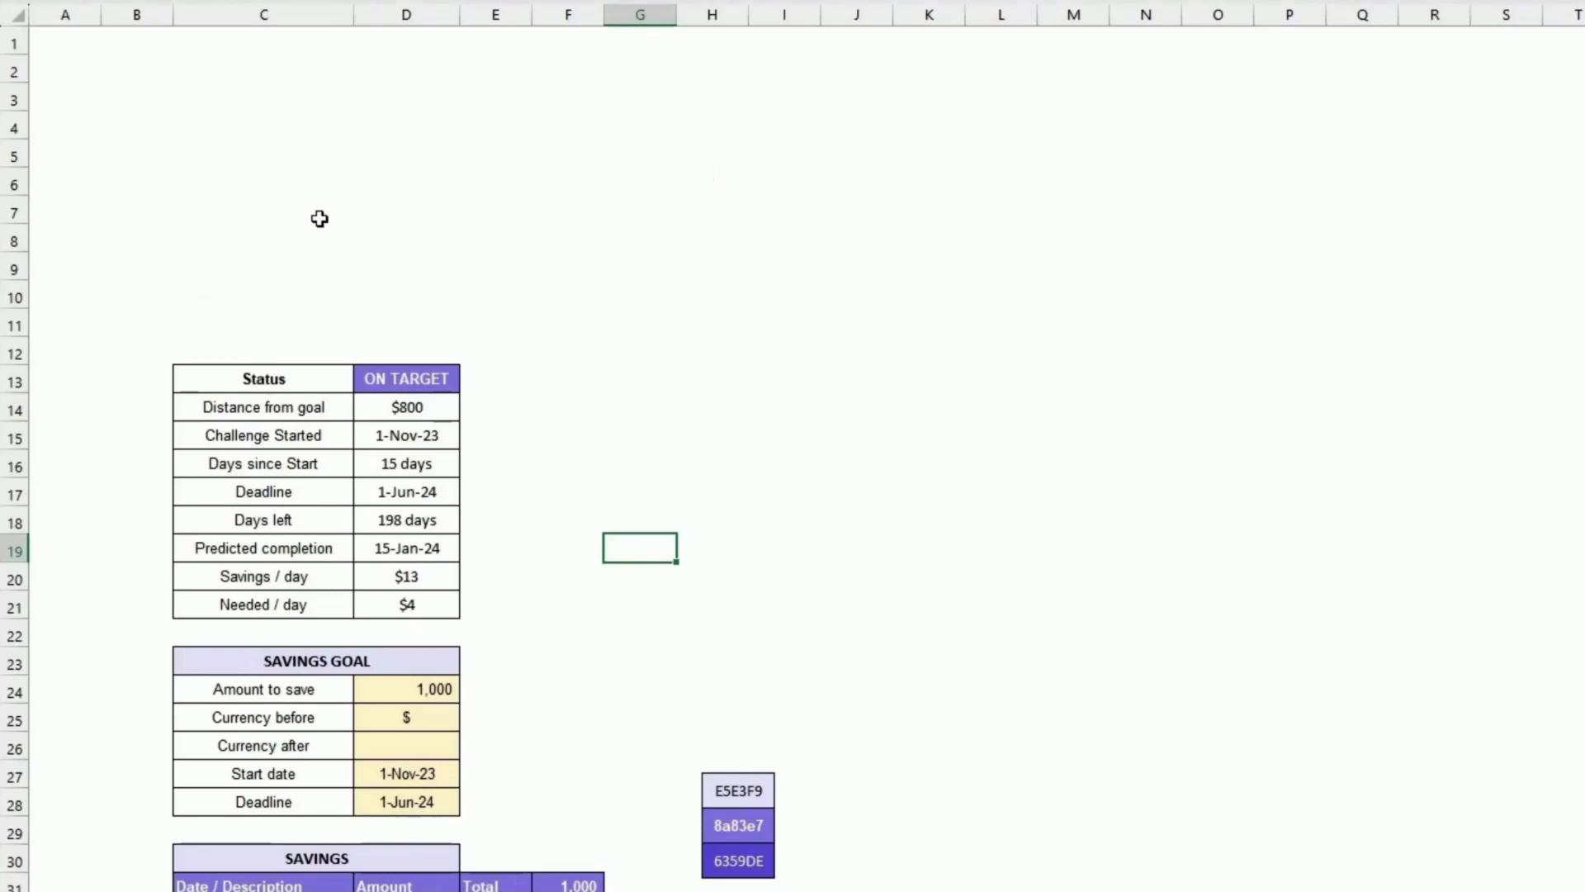
# Step: Insert seven blank rows above the Status table
pyautogui.moveTo(17, 269); pyautogui.dragTo(18, 95)
pyautogui.rightClick(15, 97)
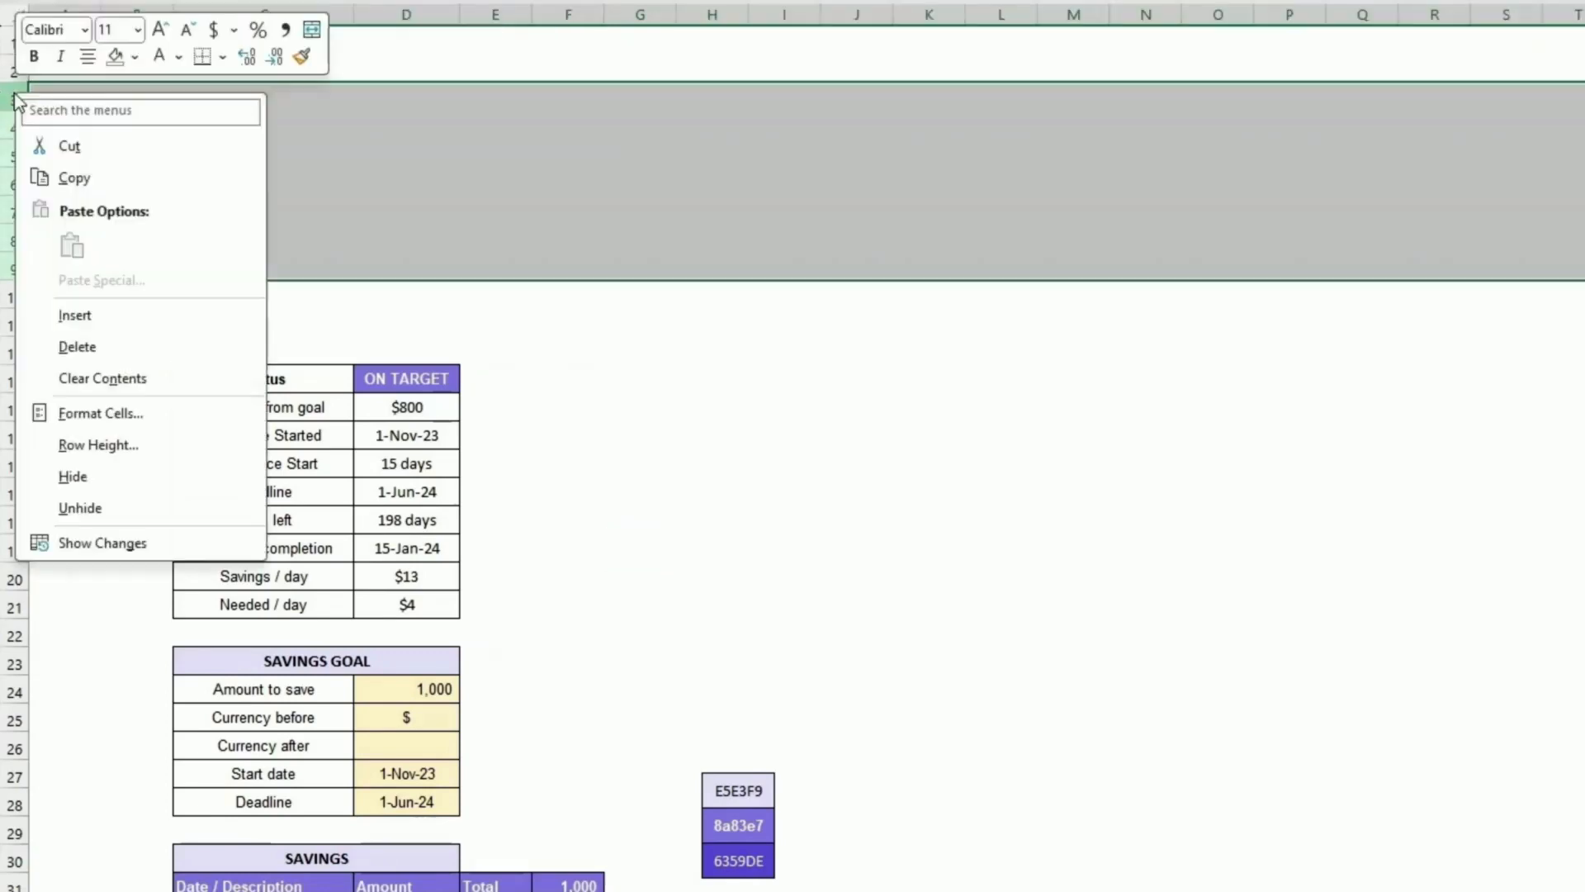
pyautogui.click(80, 316)
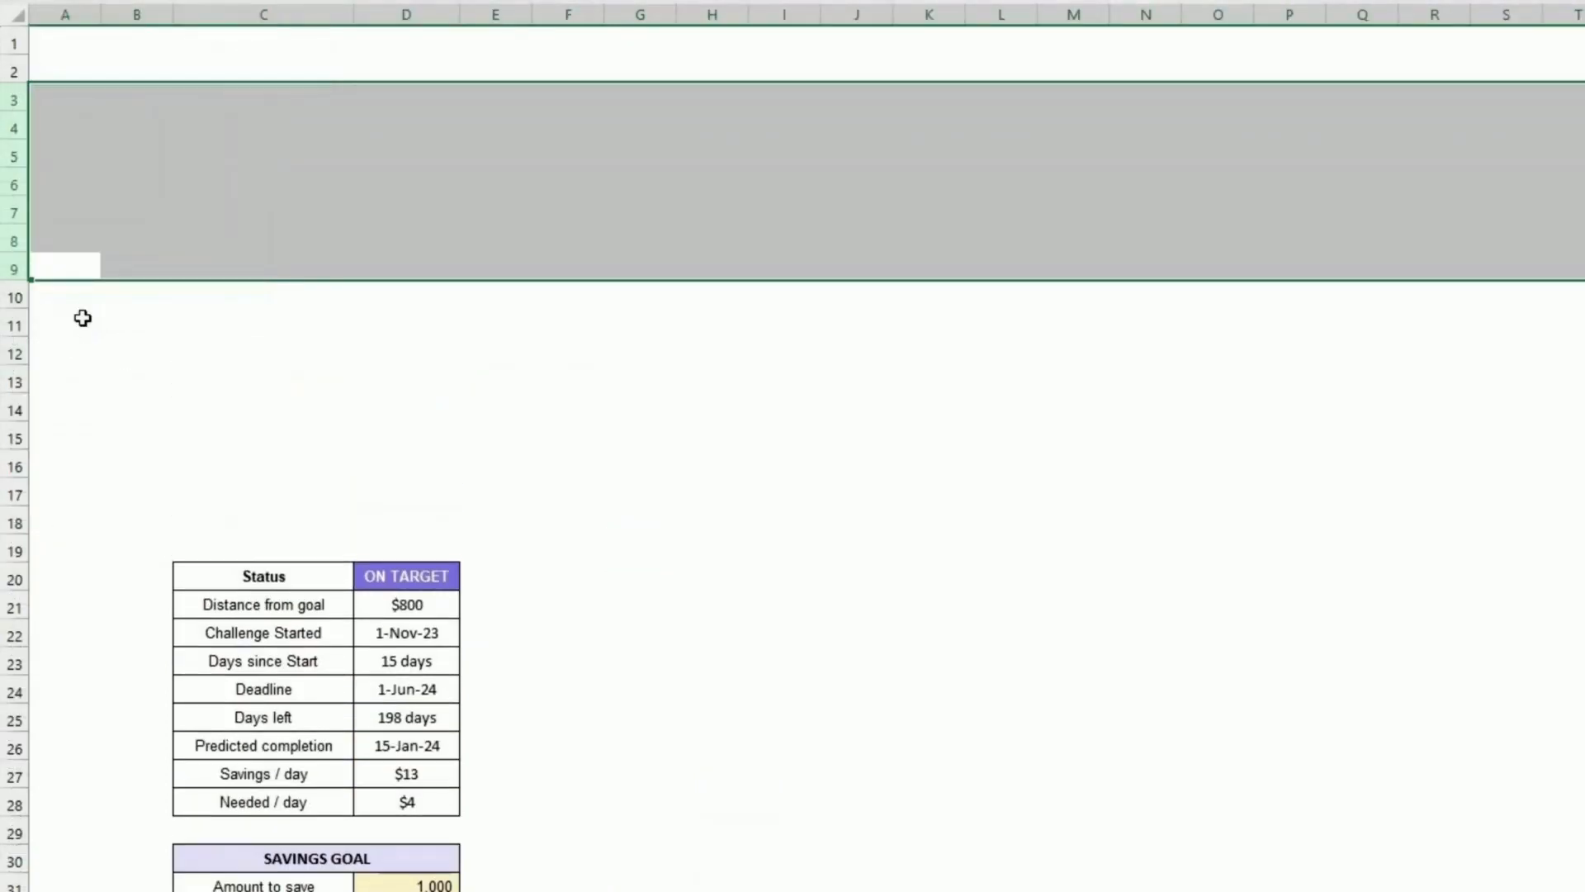
pyautogui.click(225, 210)
# Step: Make row 3 taller and merge cells C3 and D3 into one title cell
pyautogui.click(195, 96)
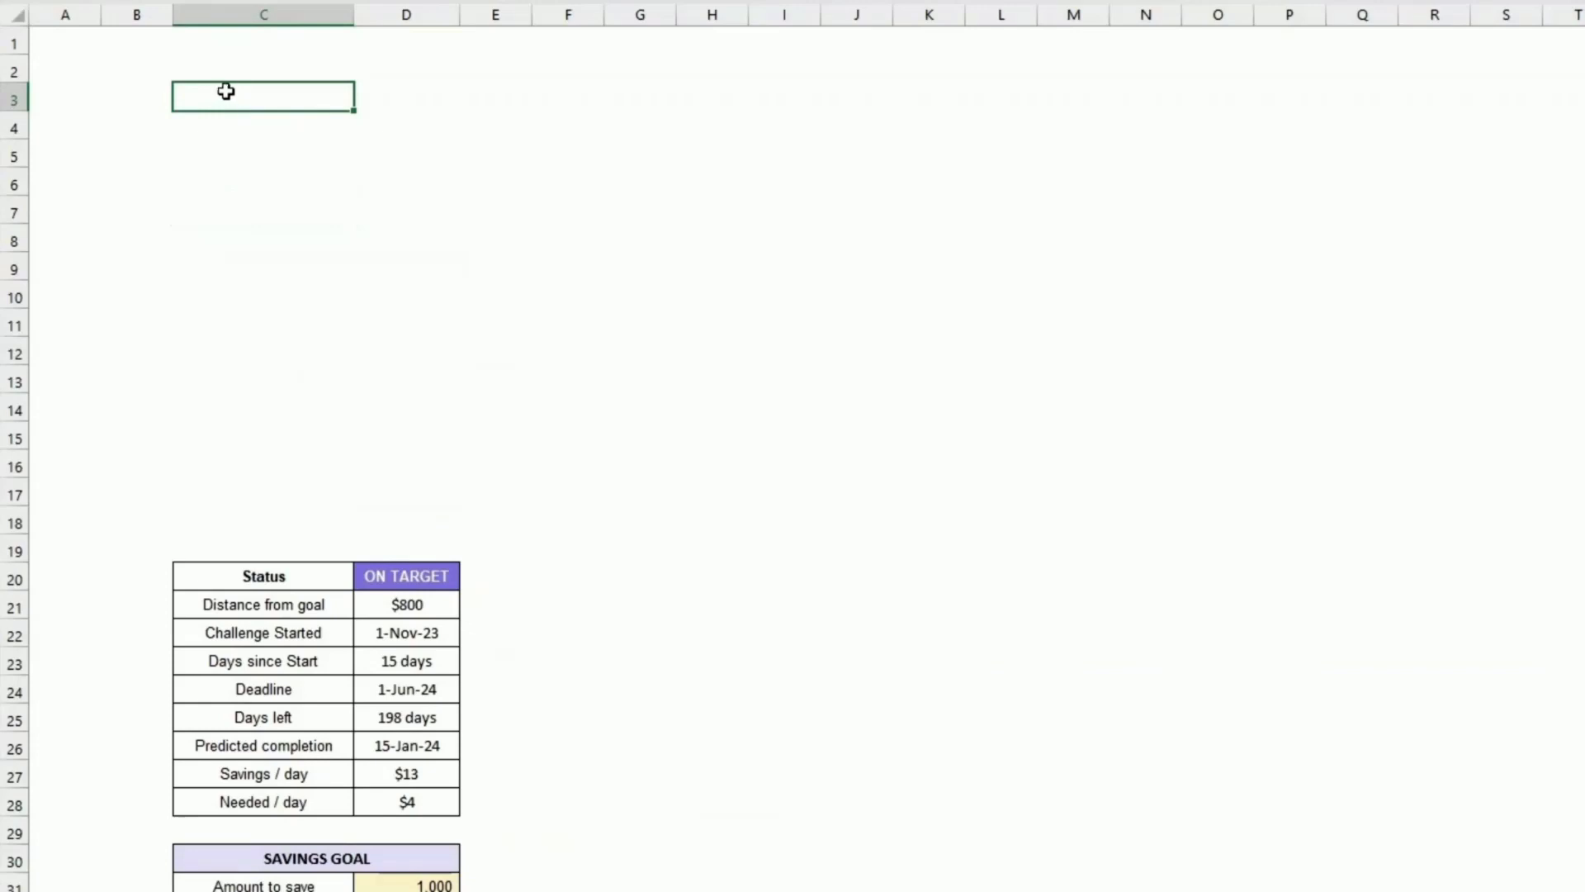
pyautogui.moveTo(17, 110); pyautogui.dragTo(18, 131)
pyautogui.moveTo(351, 111); pyautogui.dragTo(379, 111)
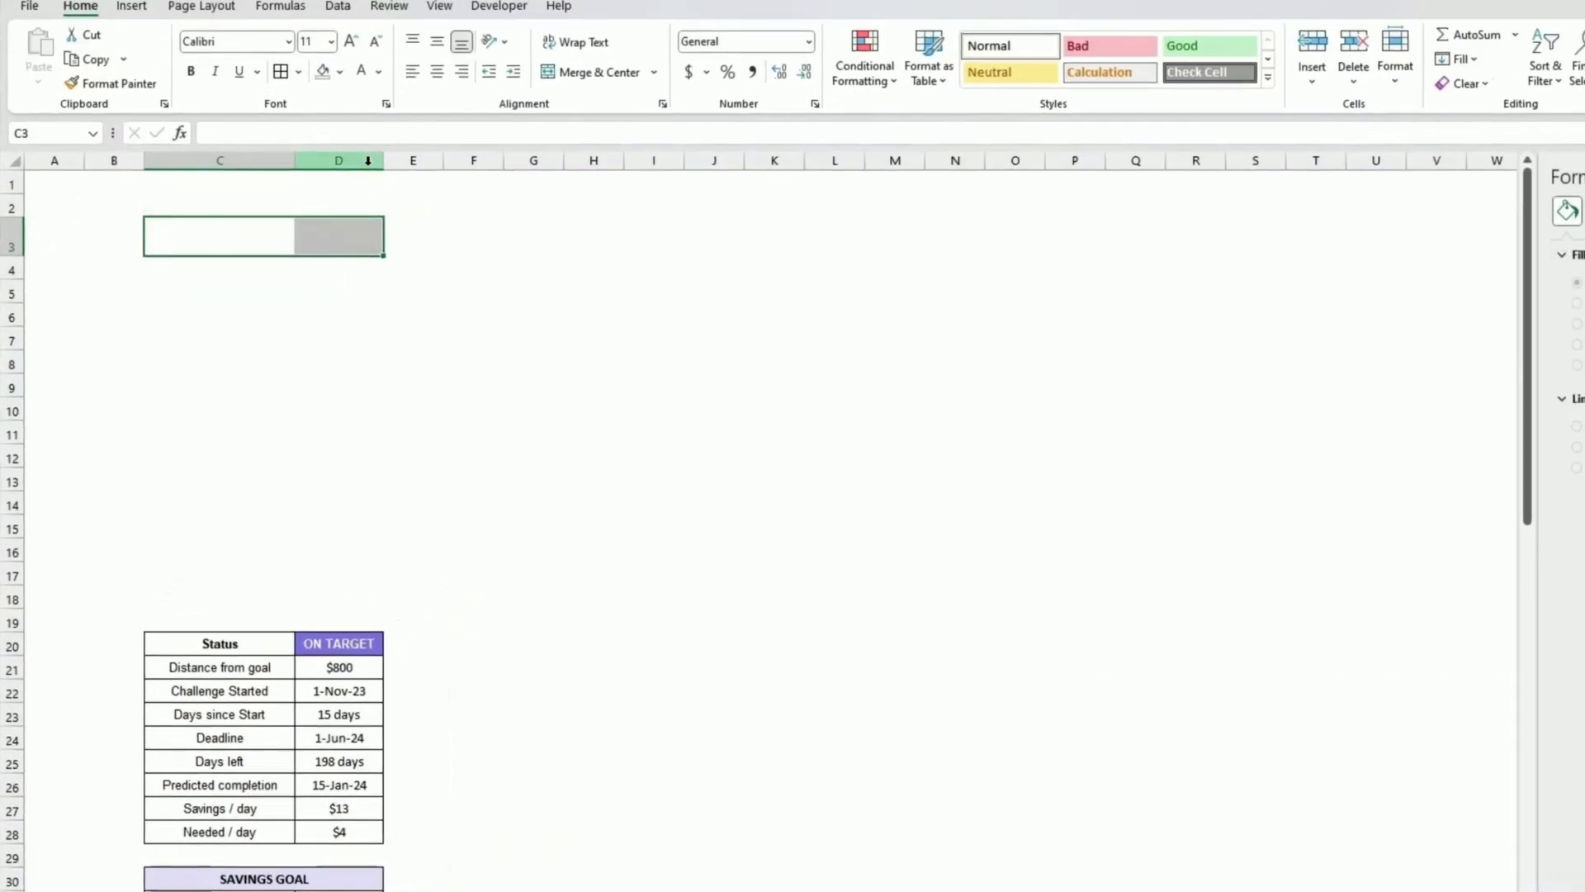
pyautogui.click(644, 16)
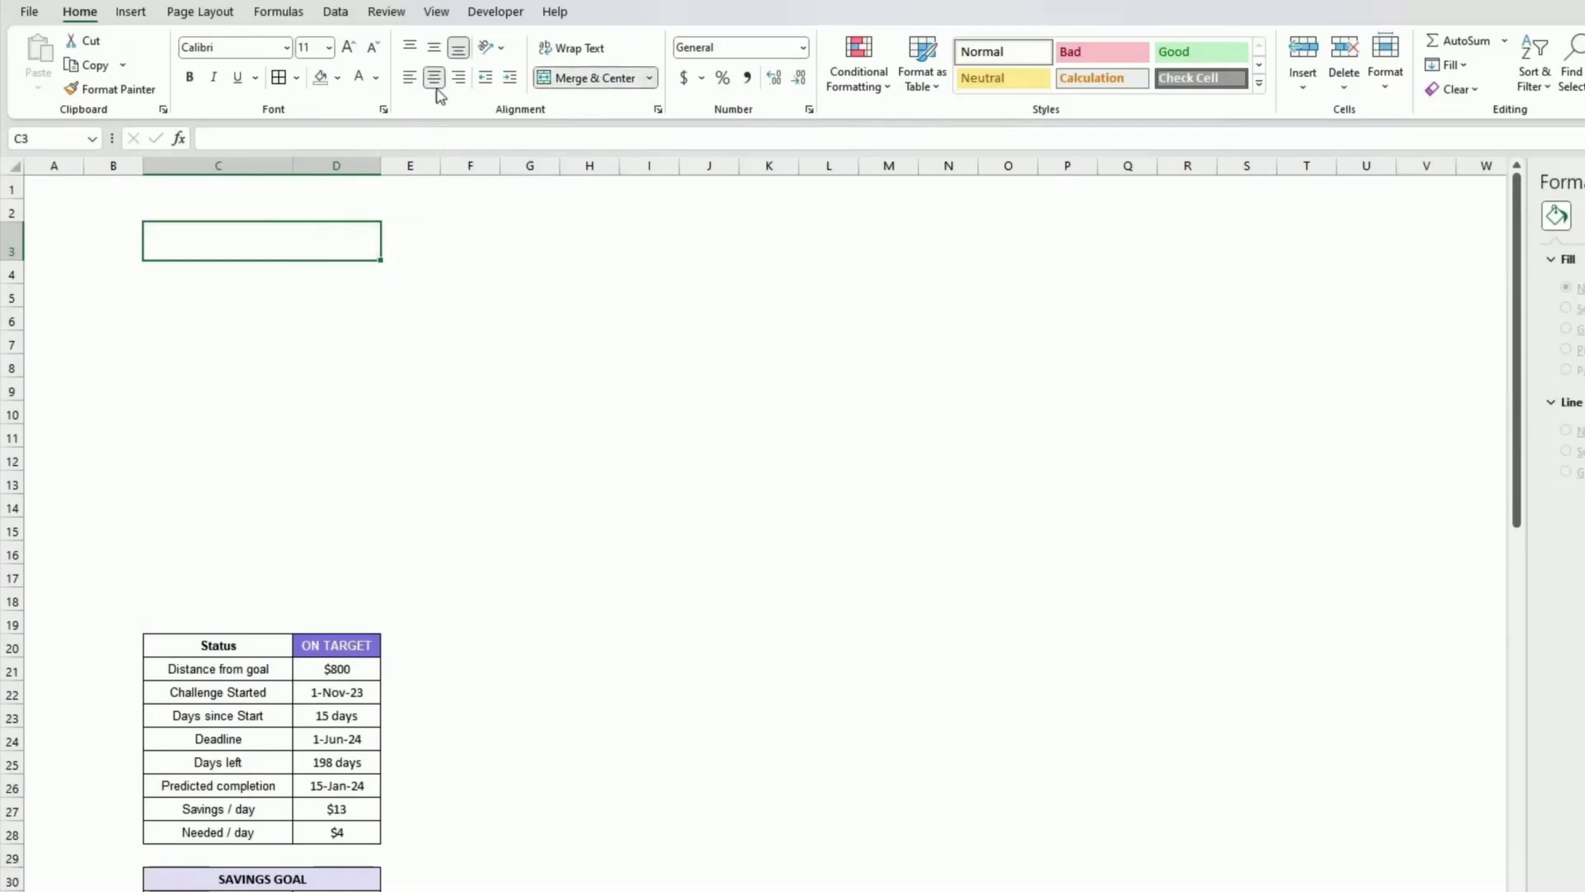
# Step: Fill the merged title cell with the recent purple colour and enter the title BASKET BALL
pyautogui.click(339, 80)
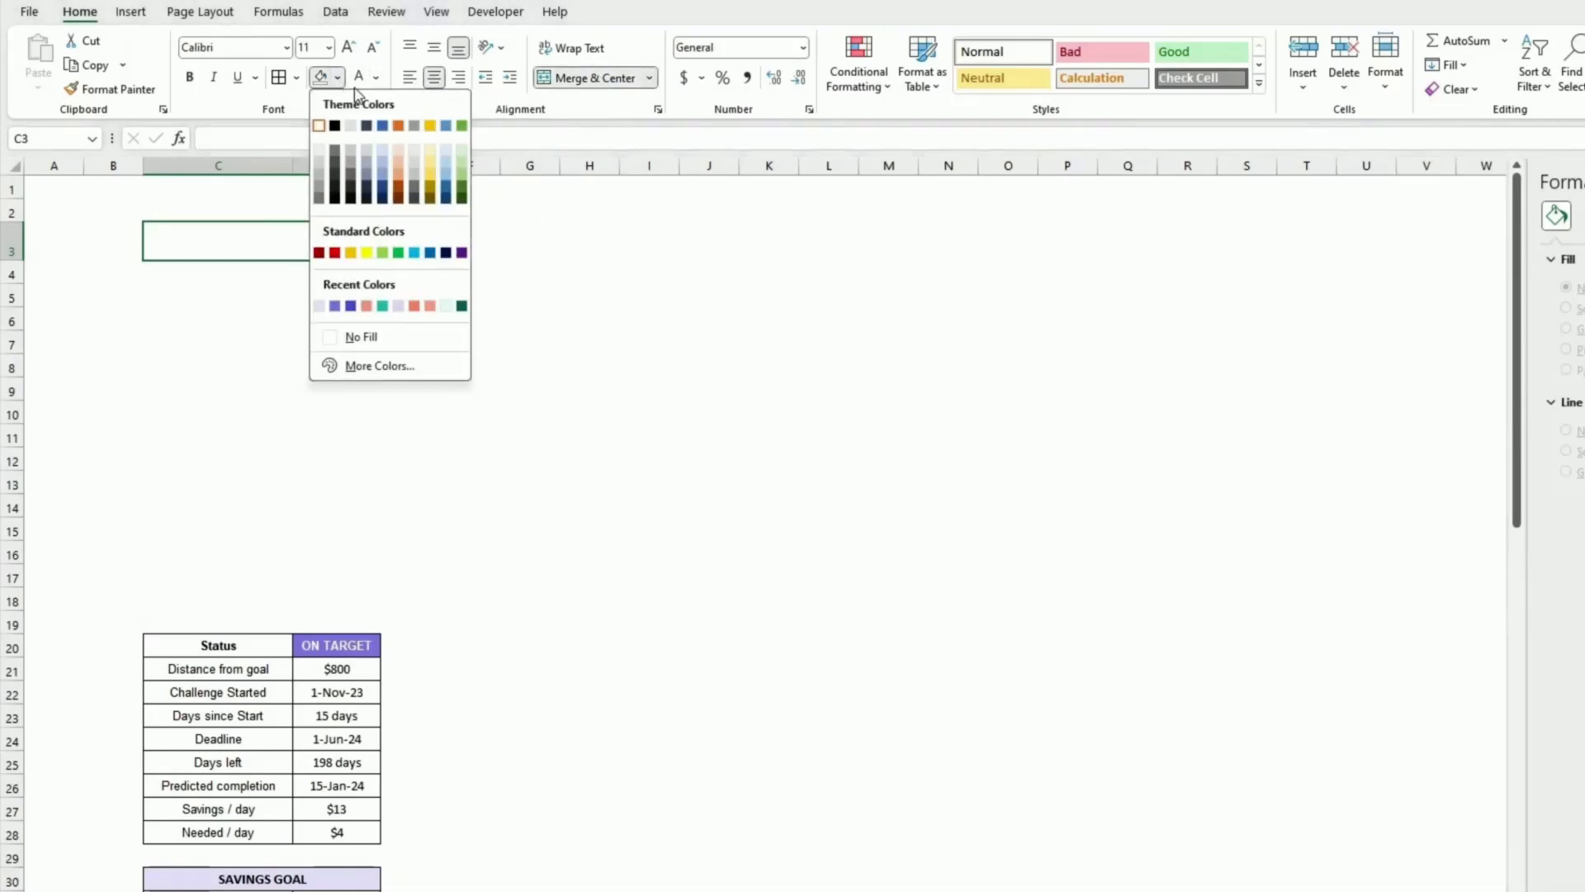
pyautogui.click(335, 307)
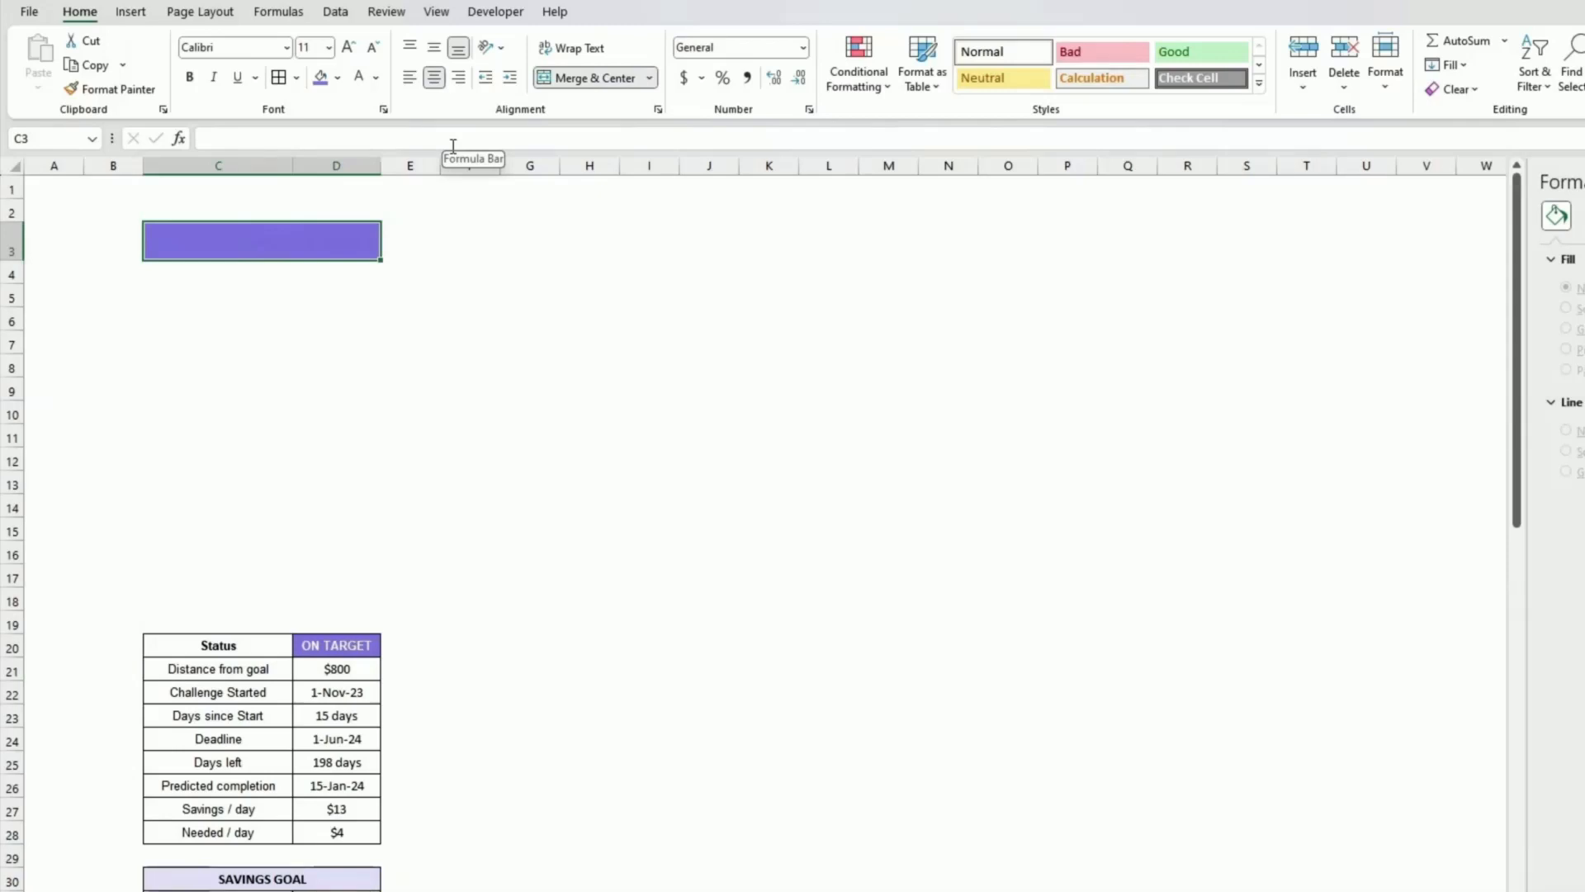
pyautogui.write('BASKE')
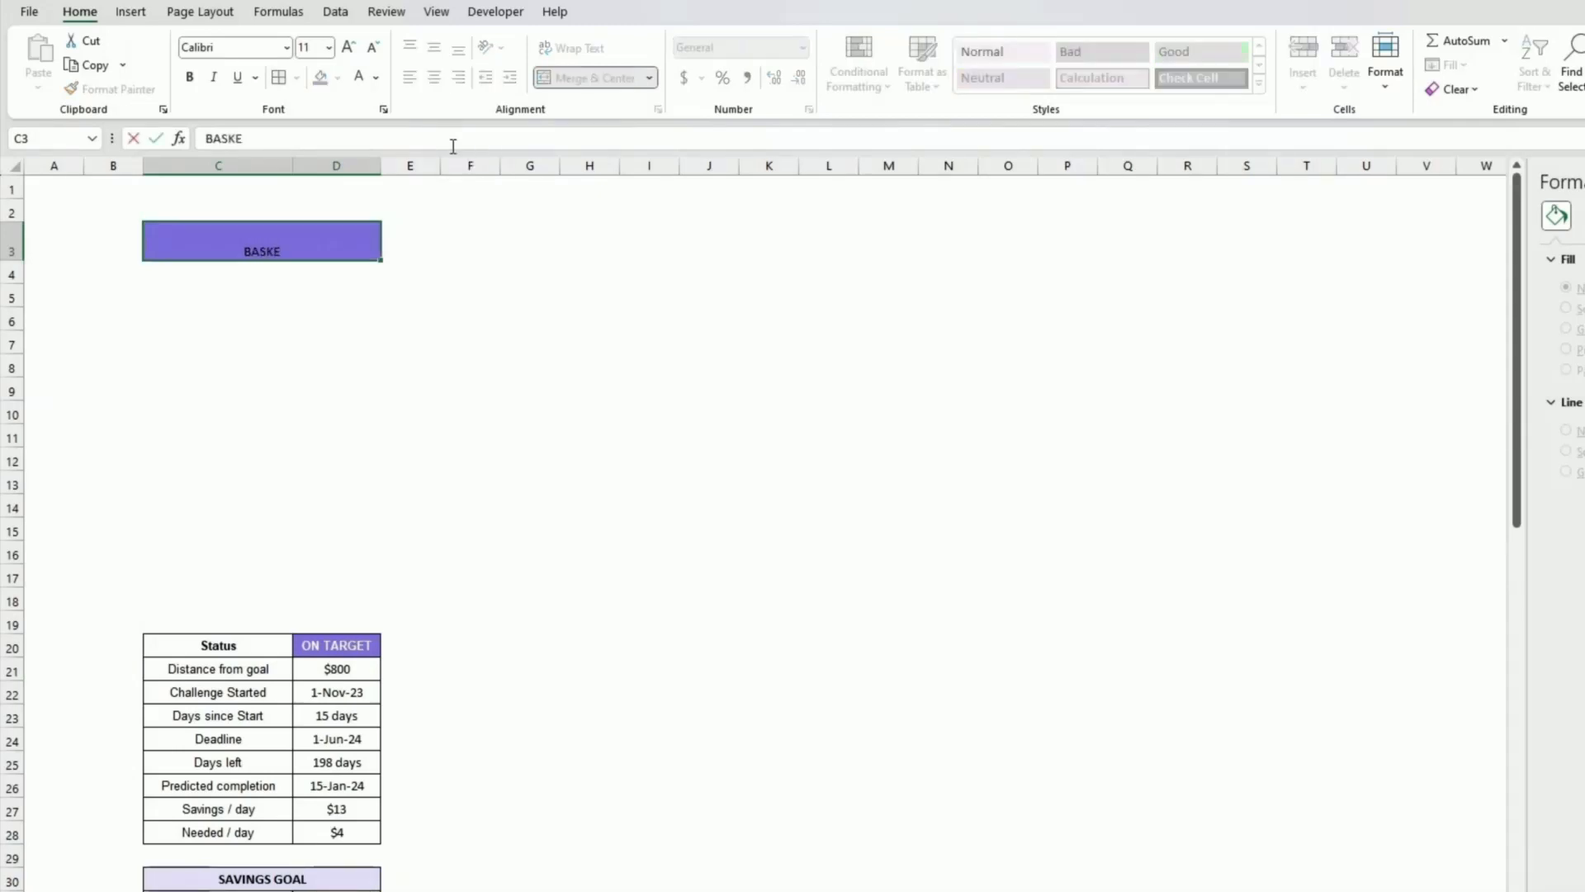
pyautogui.write('T BALL')
pyautogui.press('Return')
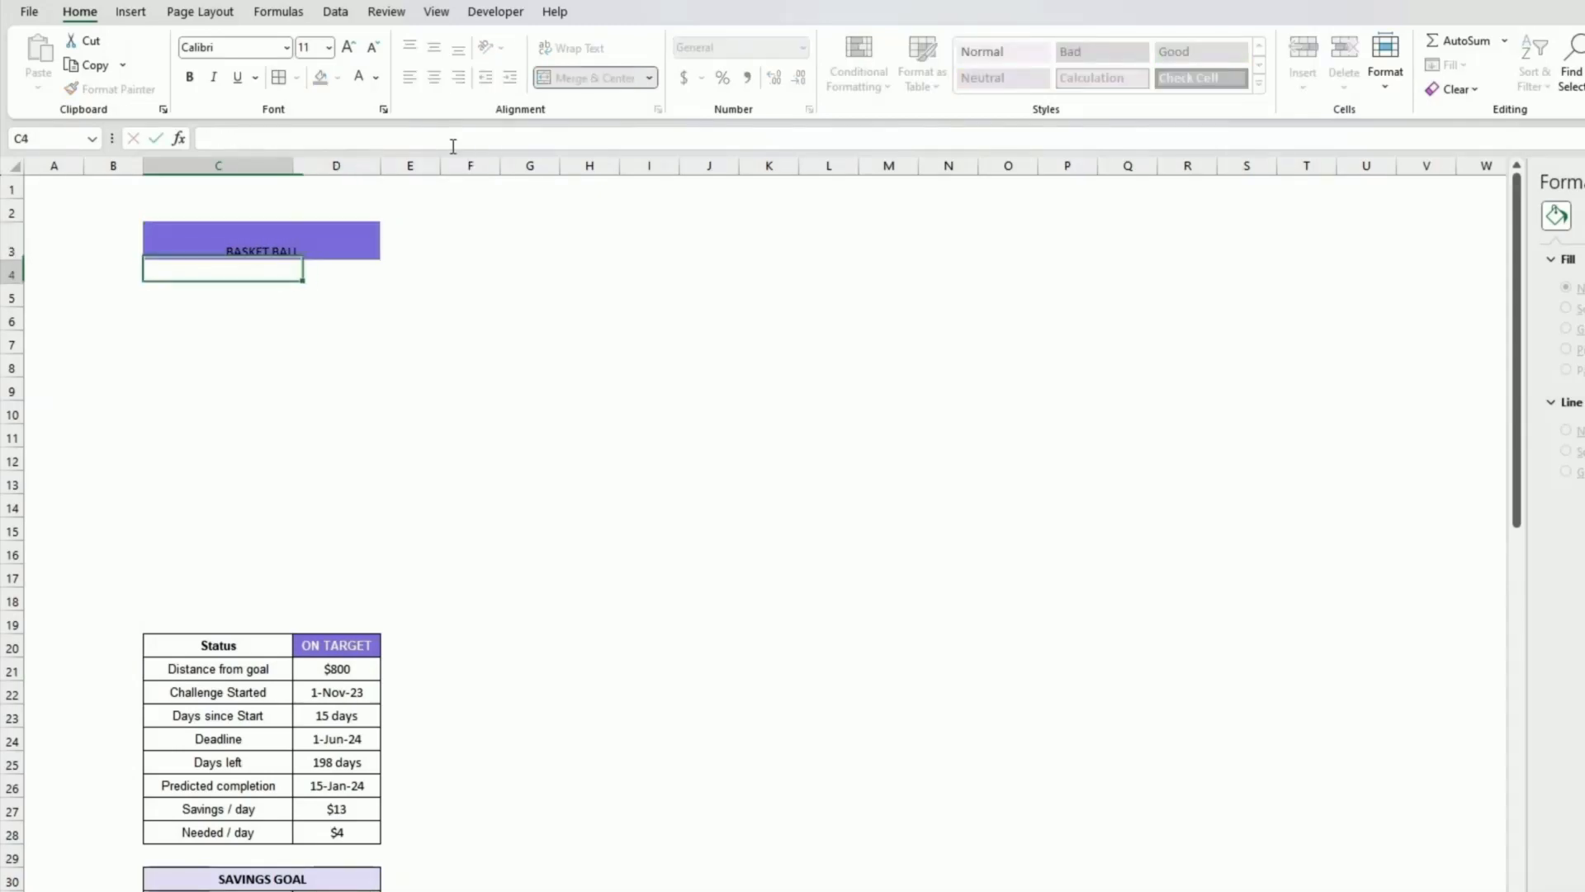
pyautogui.press('Up')
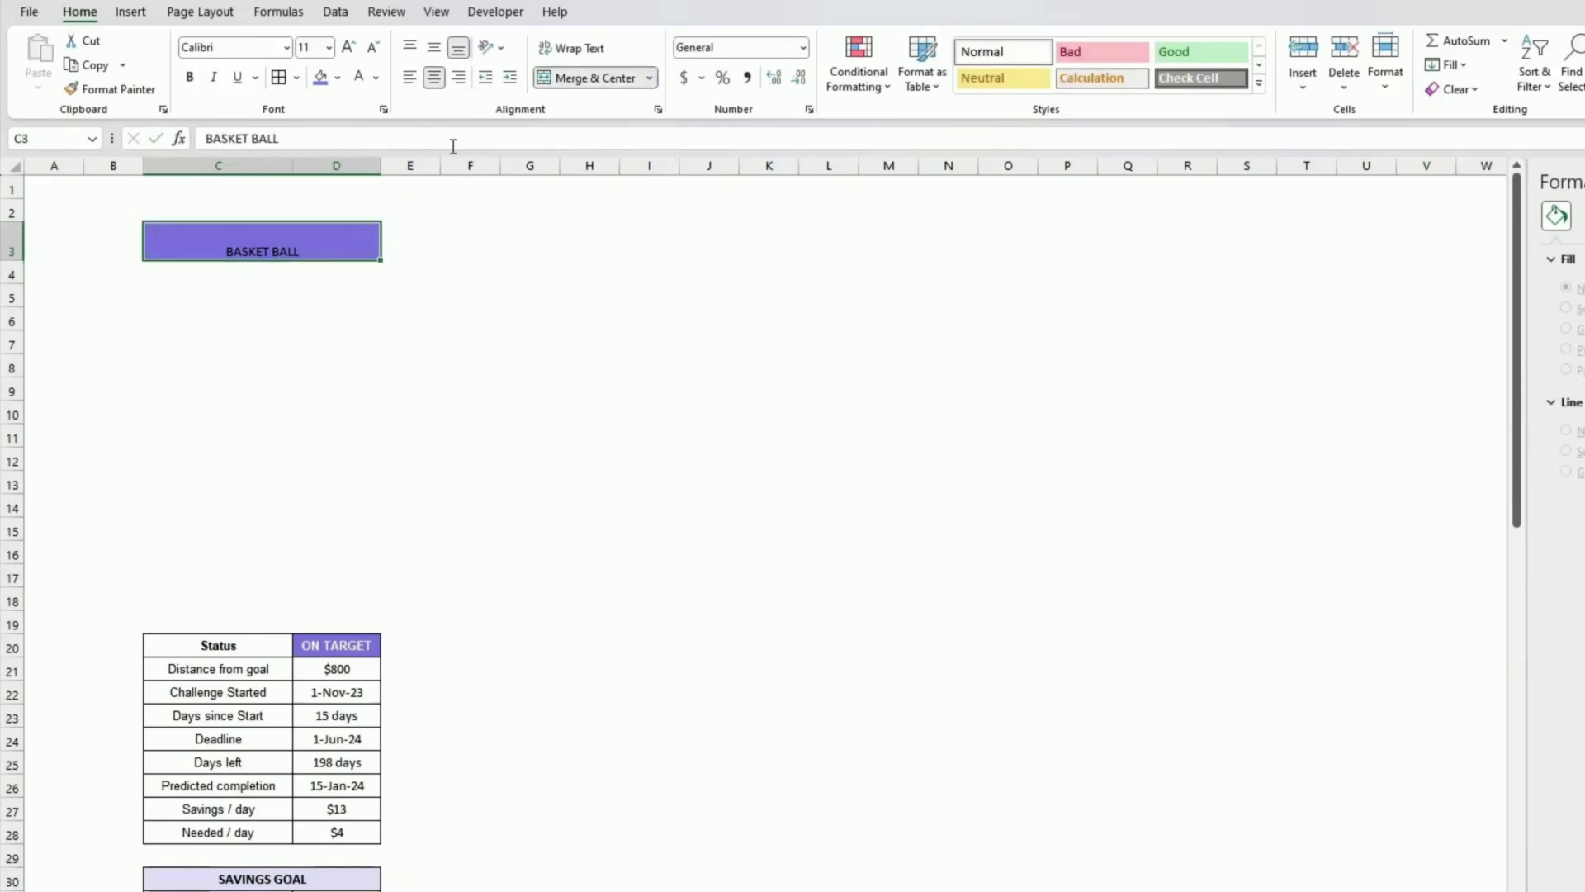
# Step: Make the title text white, vertically centred, bold and enlarged to 16 pt
pyautogui.click(357, 78)
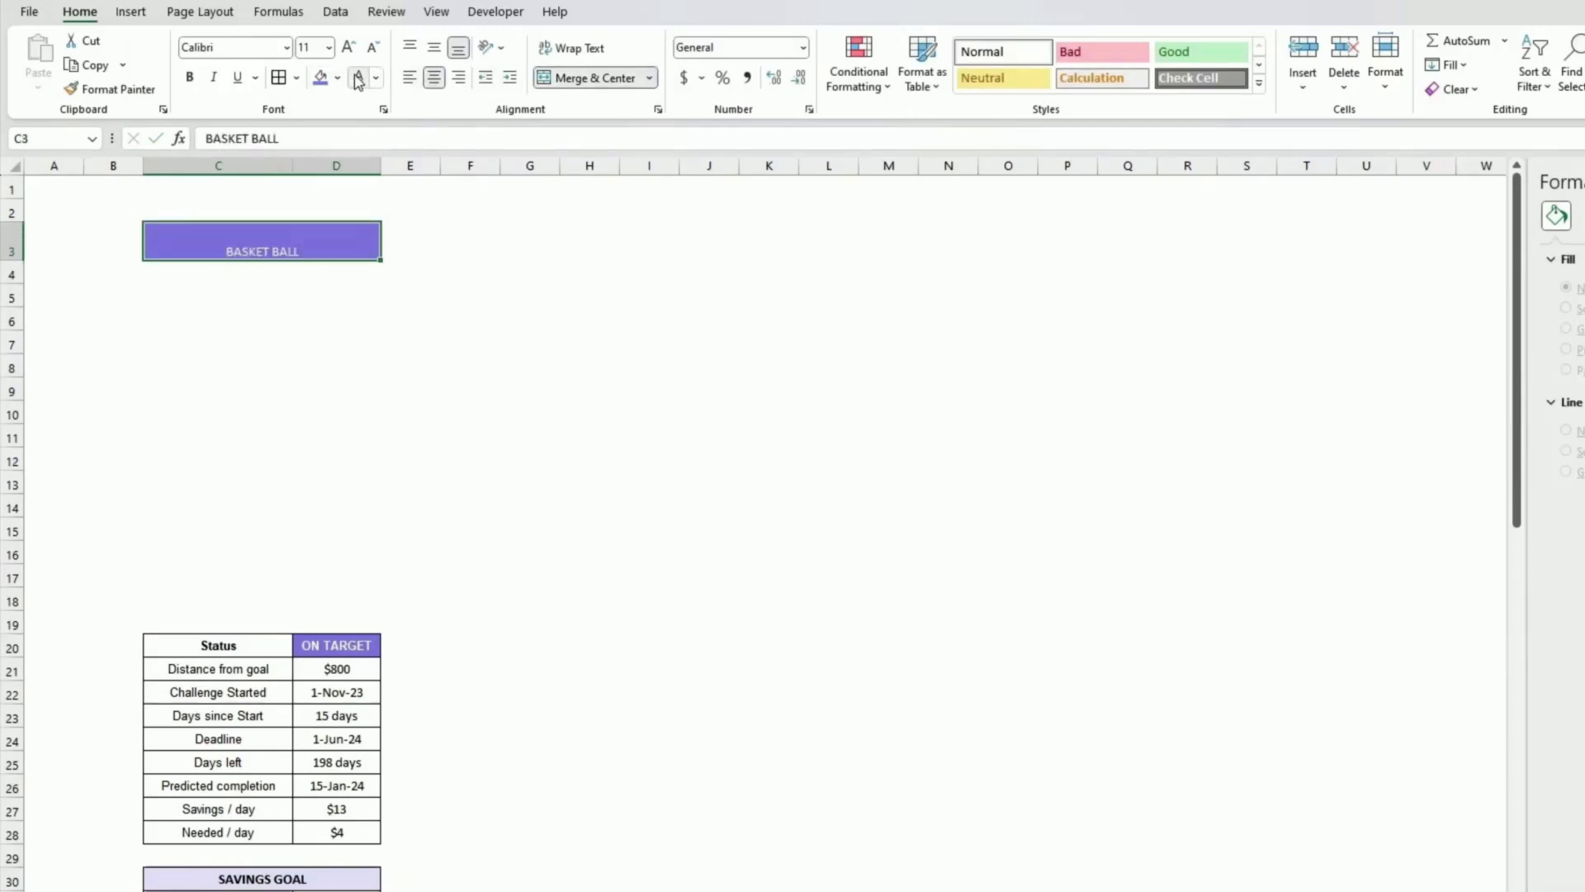
pyautogui.click(435, 50)
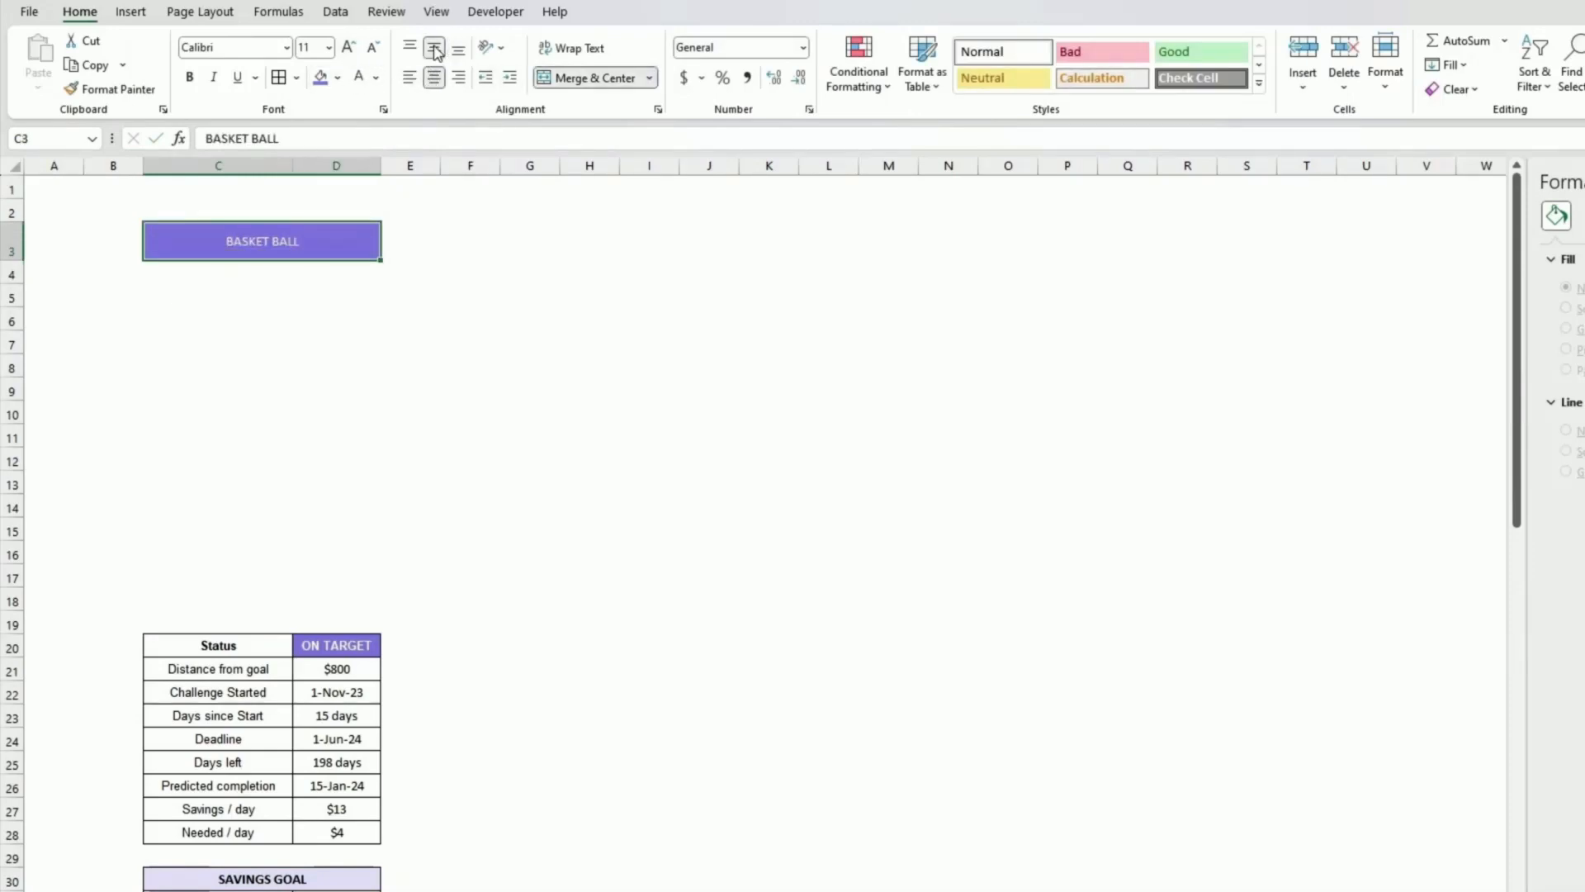
pyautogui.click(189, 77)
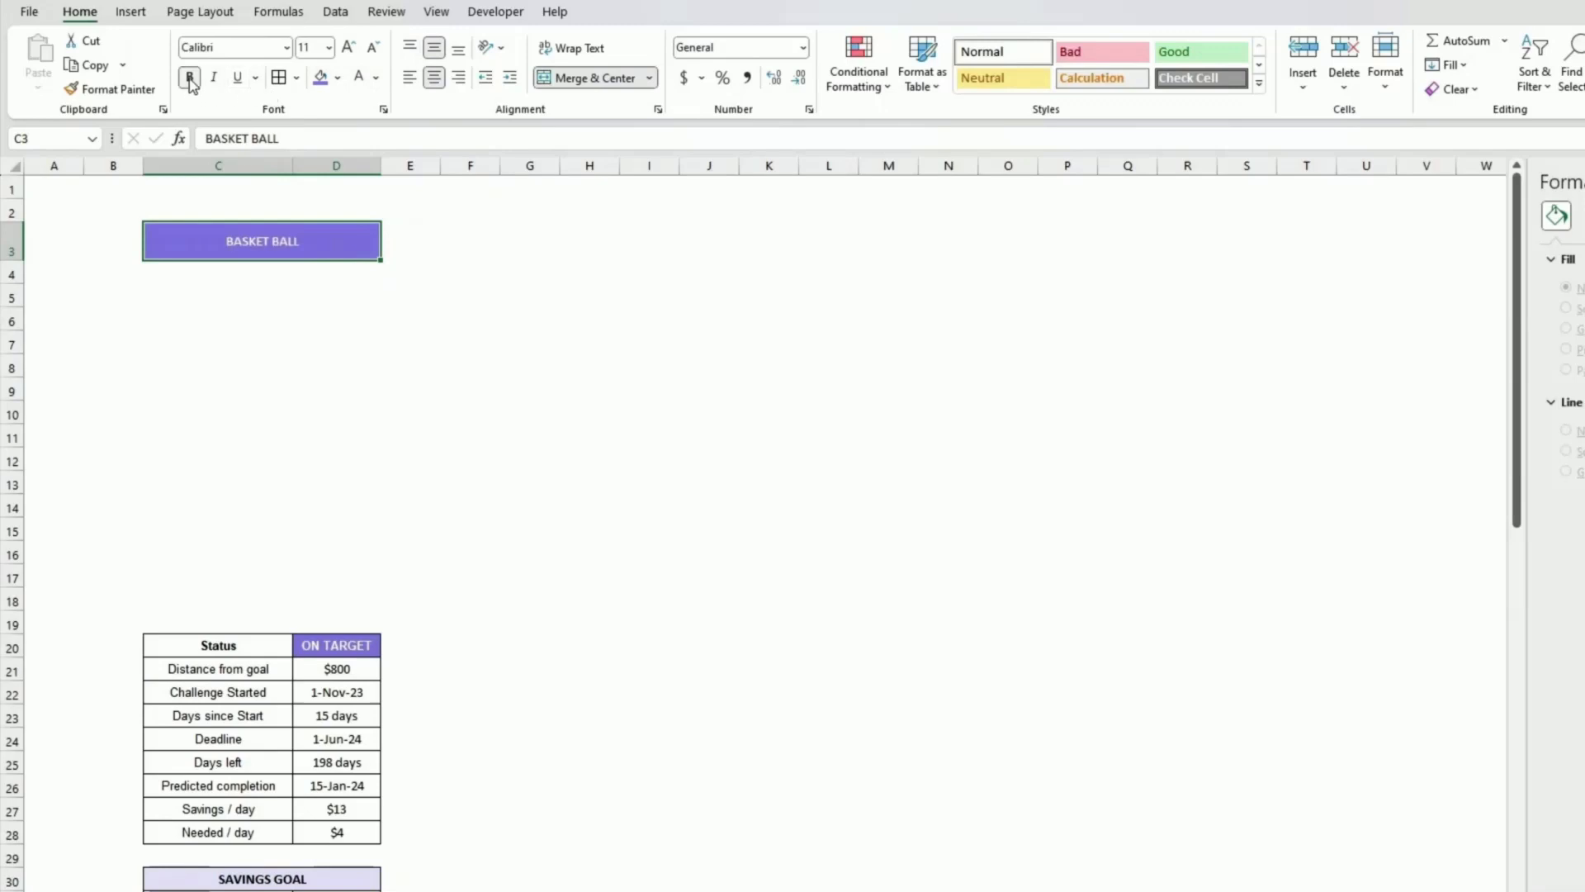
pyautogui.click(349, 50)
pyautogui.click(349, 49)
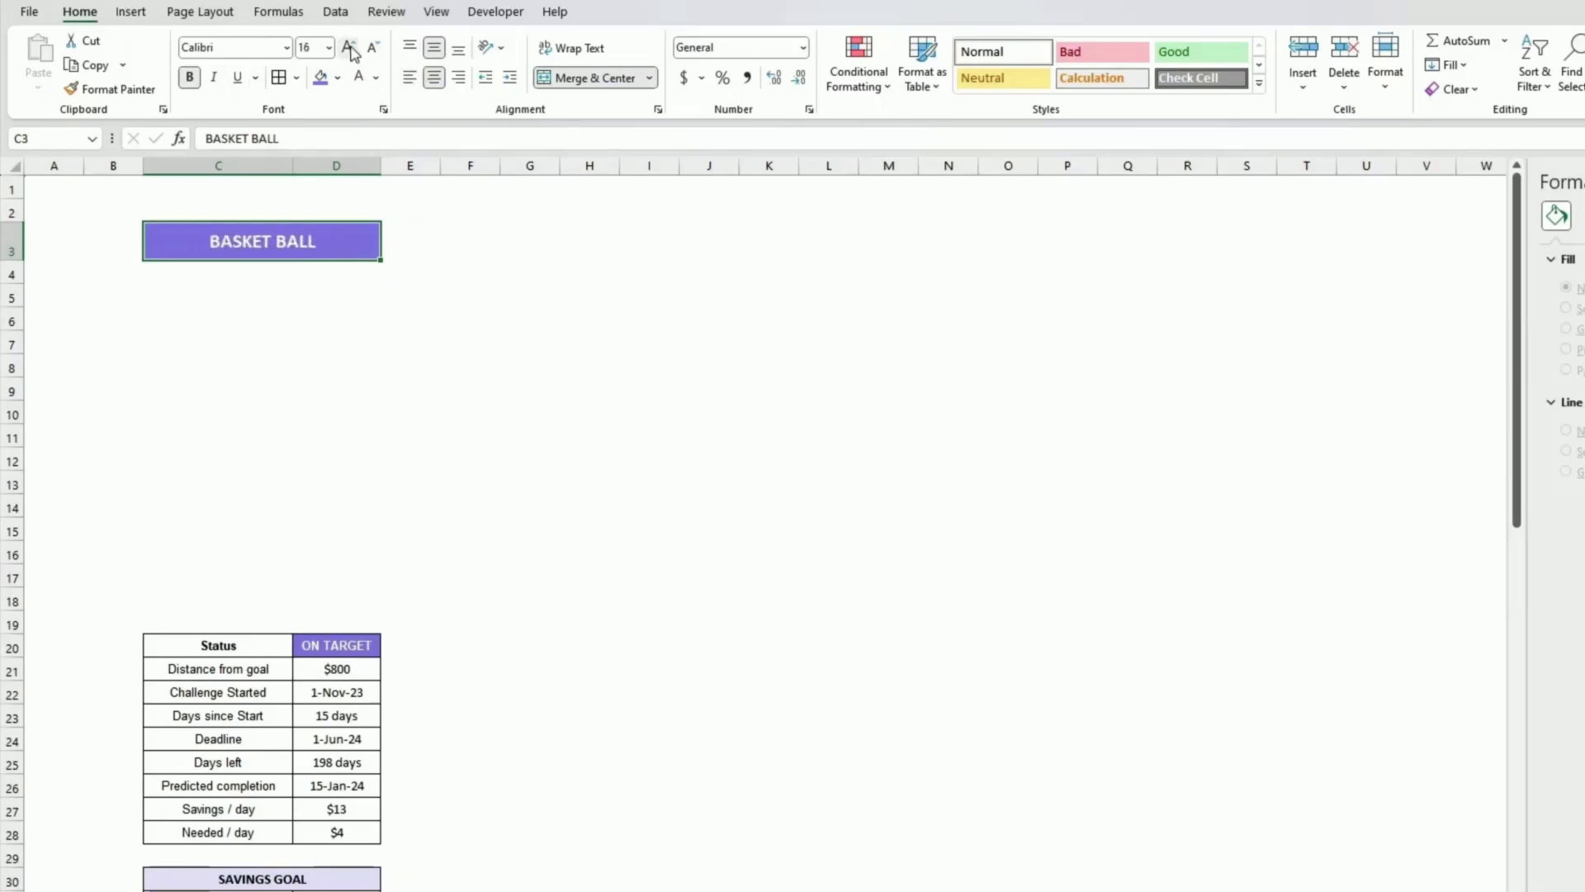
# Step: Change the title font to Bahnschrift Condensed
pyautogui.click(286, 48)
pyautogui.scroll(-7, 336, 283)
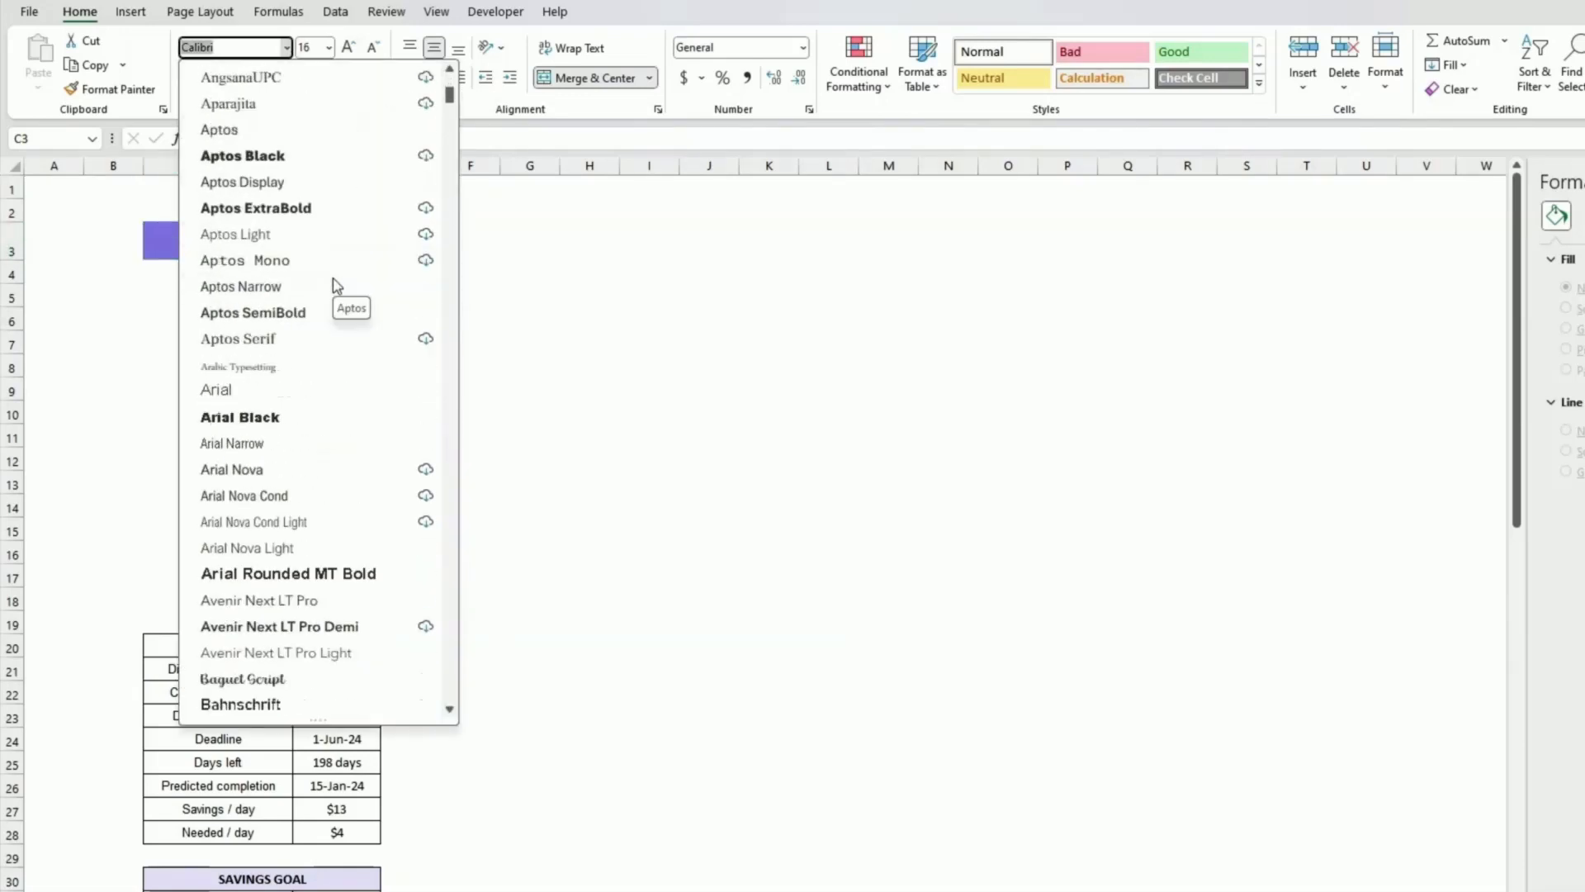
pyautogui.scroll(-2, 336, 285)
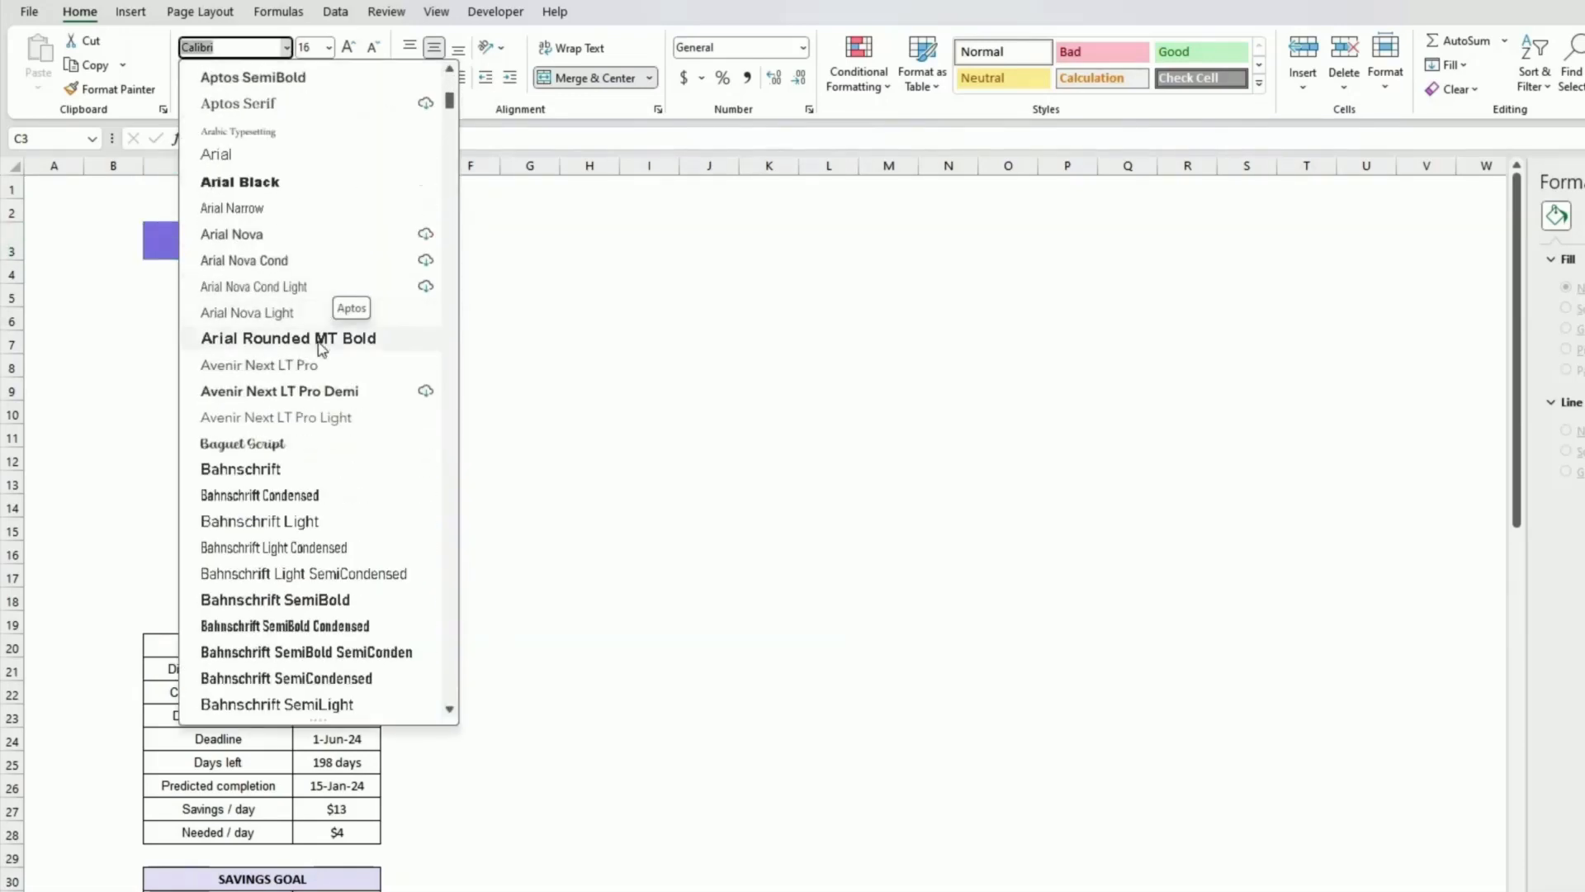
pyautogui.click(274, 498)
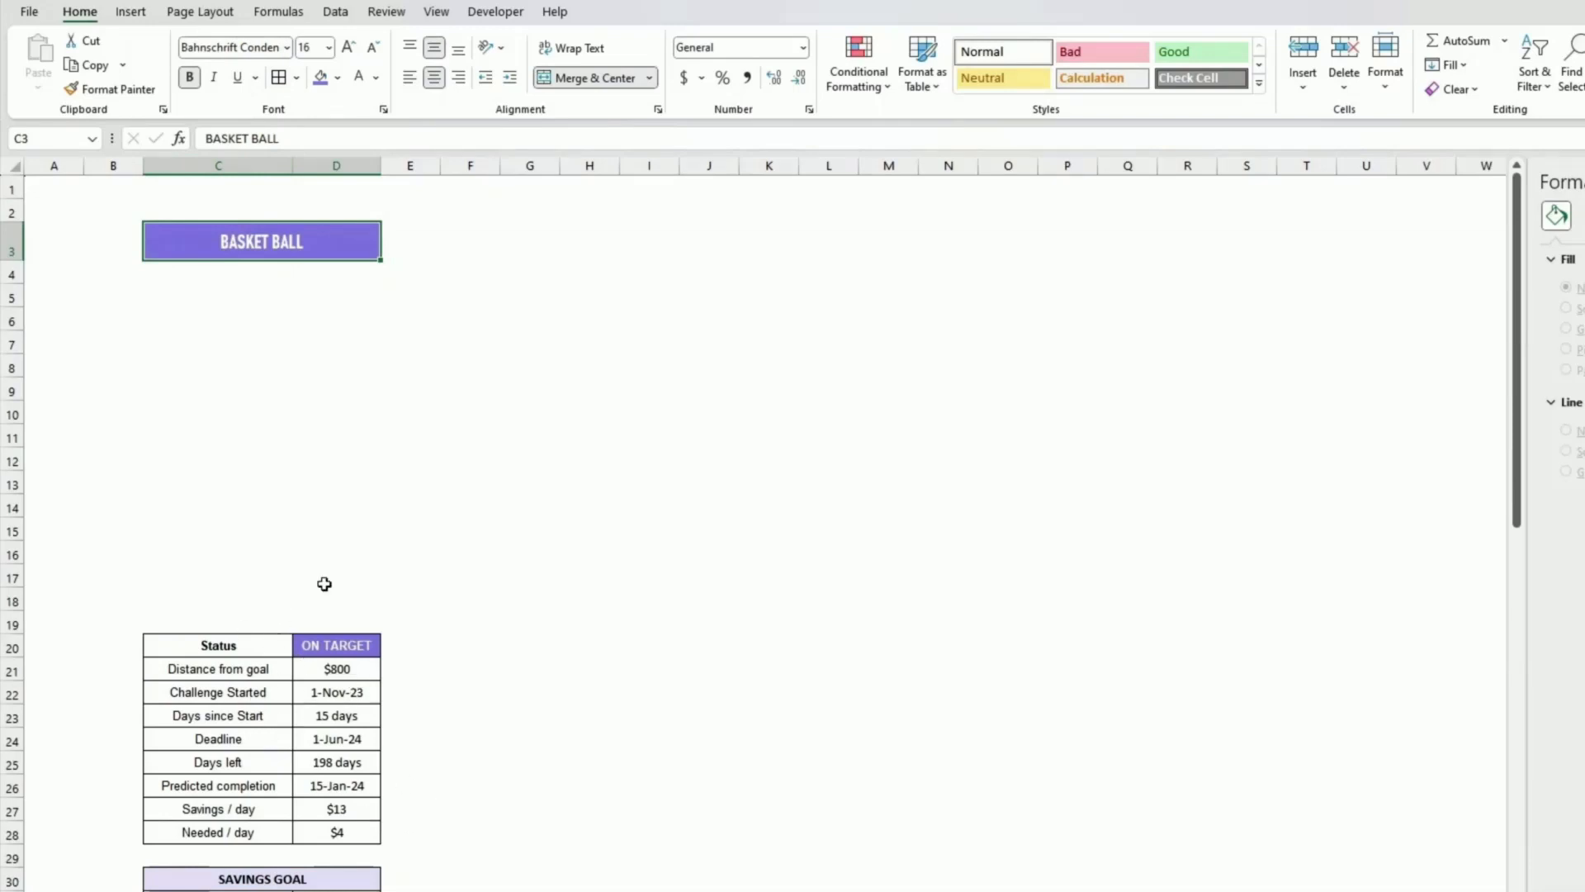
# Step: Insert an outline basketball icon from the stock icons found by searching basketball
pyautogui.click(315, 365)
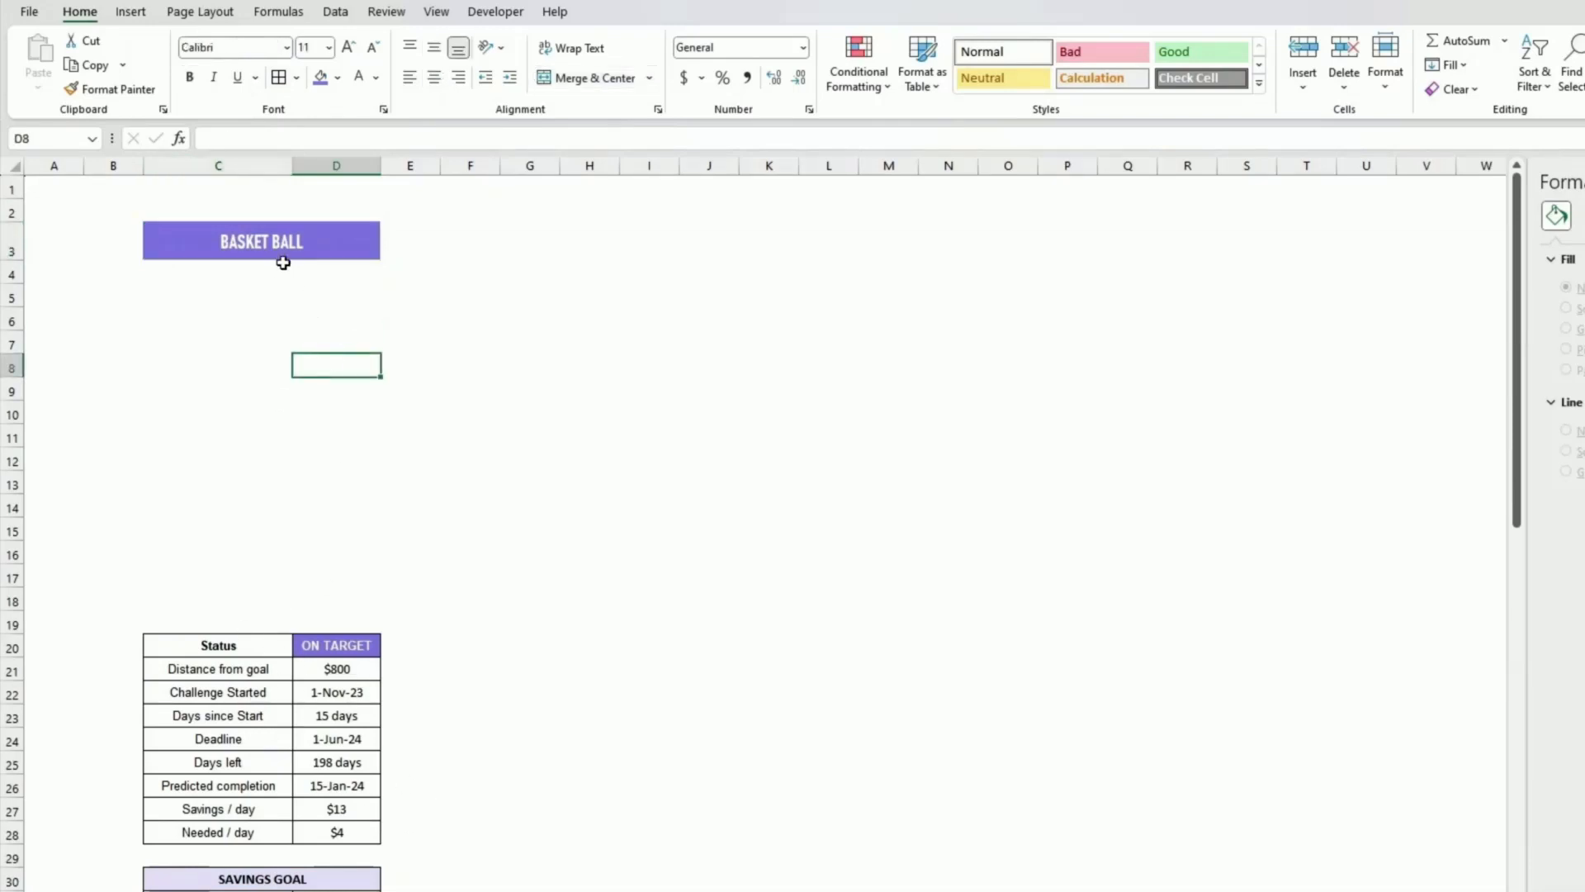
pyautogui.click(279, 247)
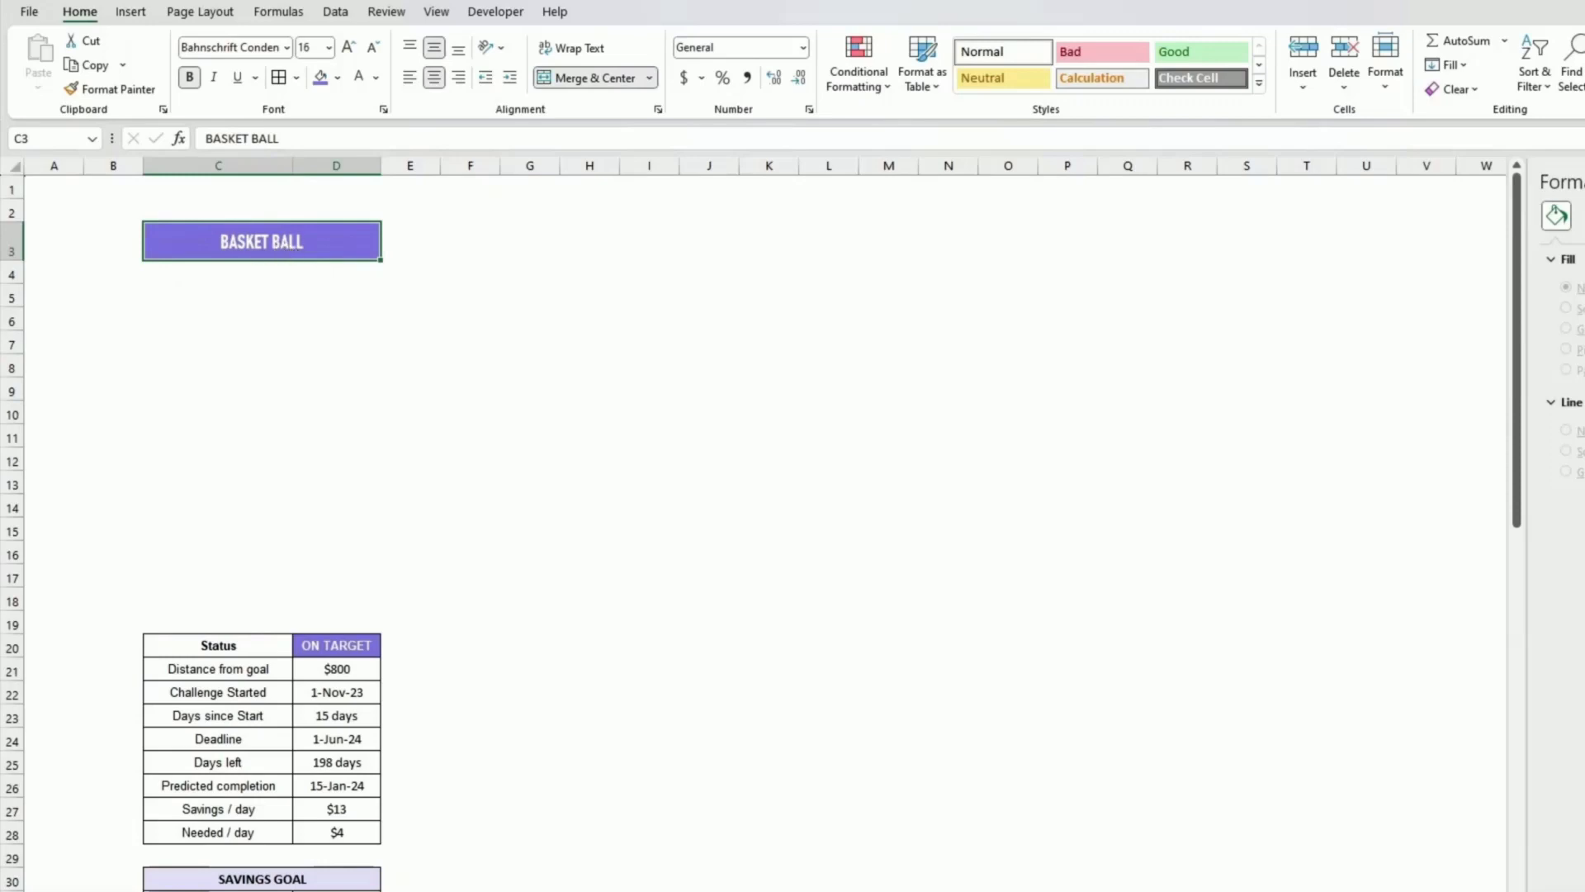
pyautogui.click(133, 13)
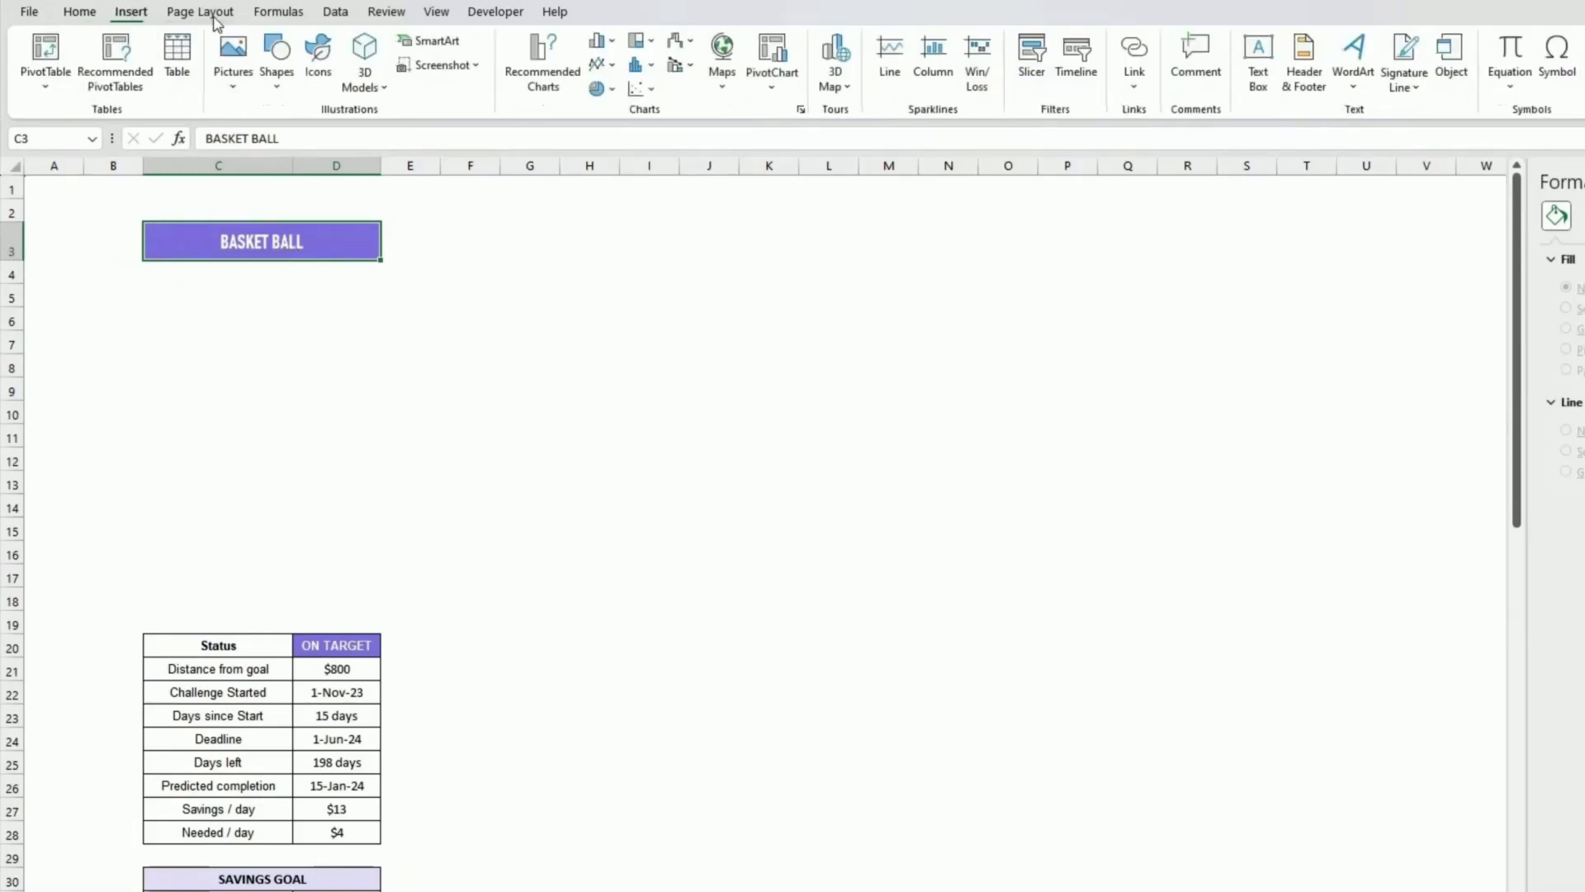
pyautogui.click(238, 89)
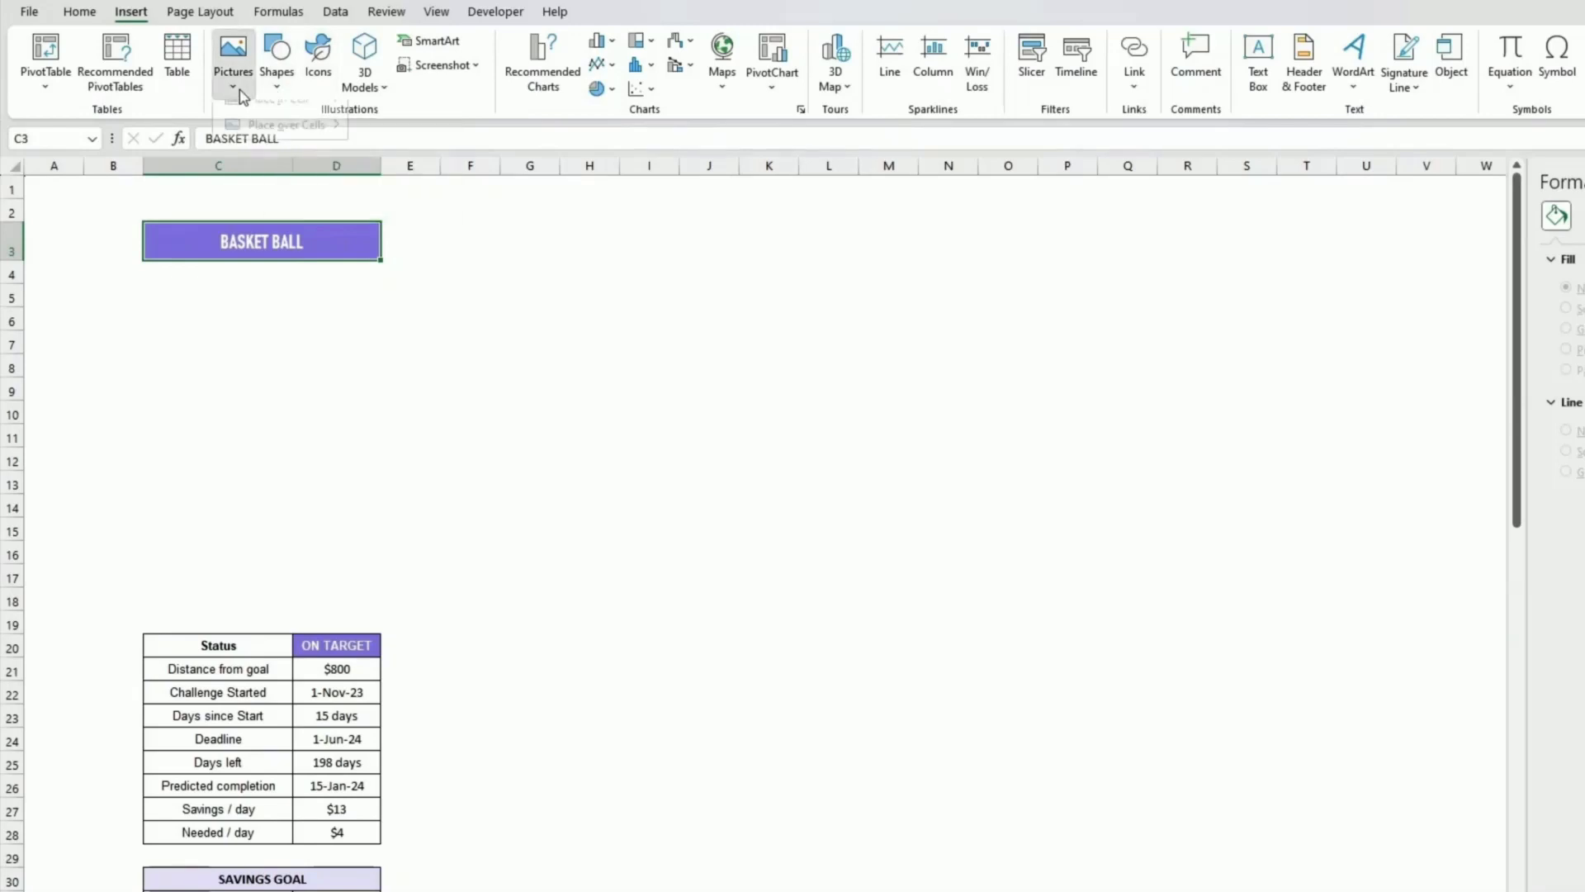
pyautogui.click(321, 68)
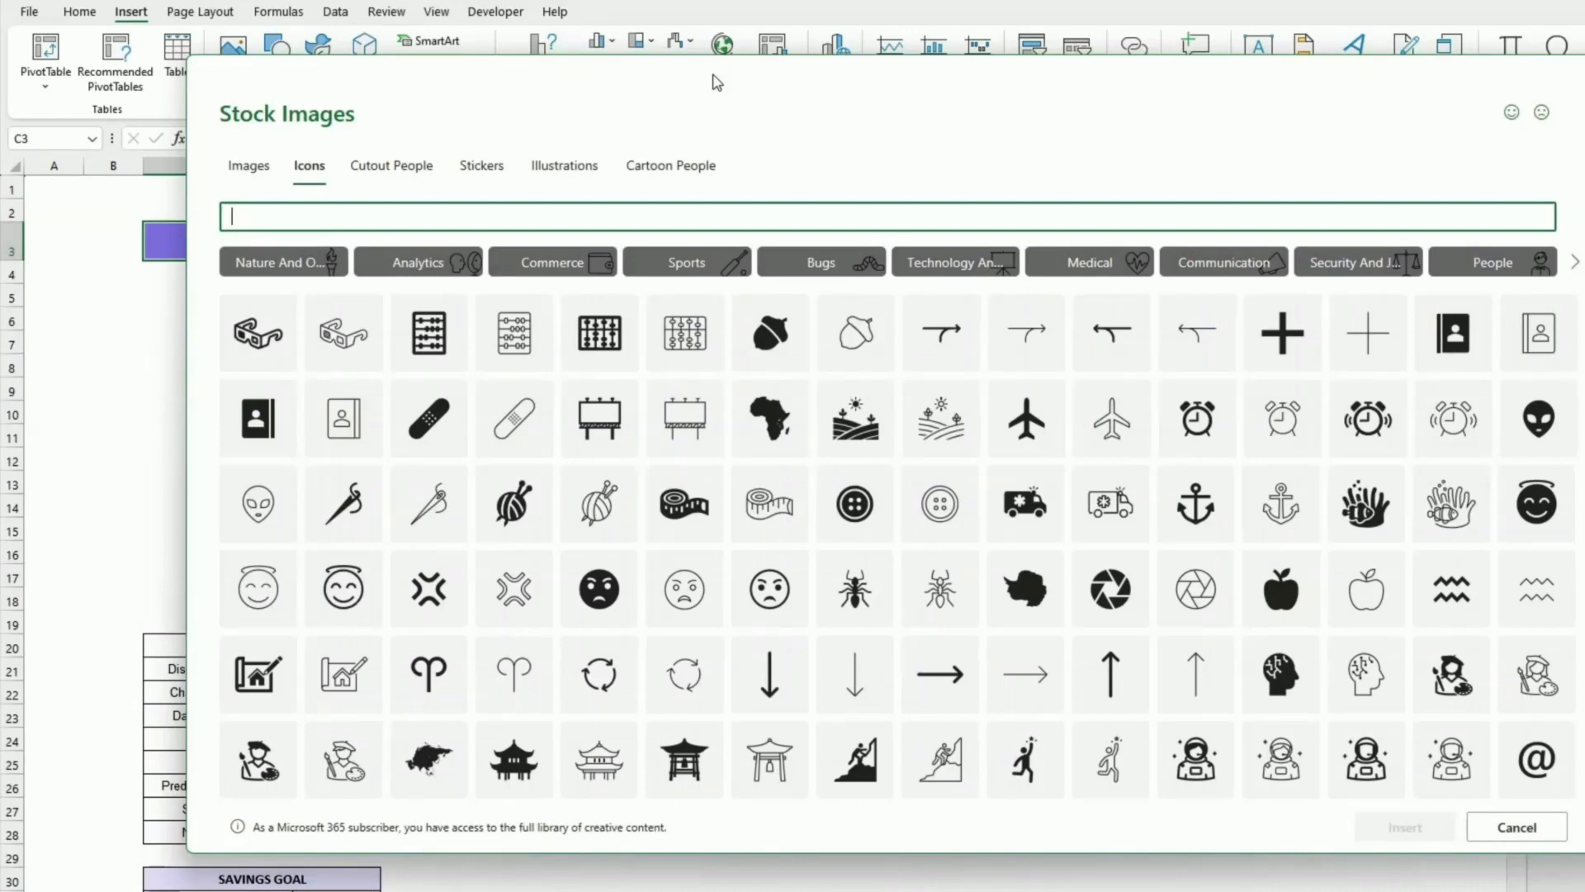
pyautogui.write('basket')
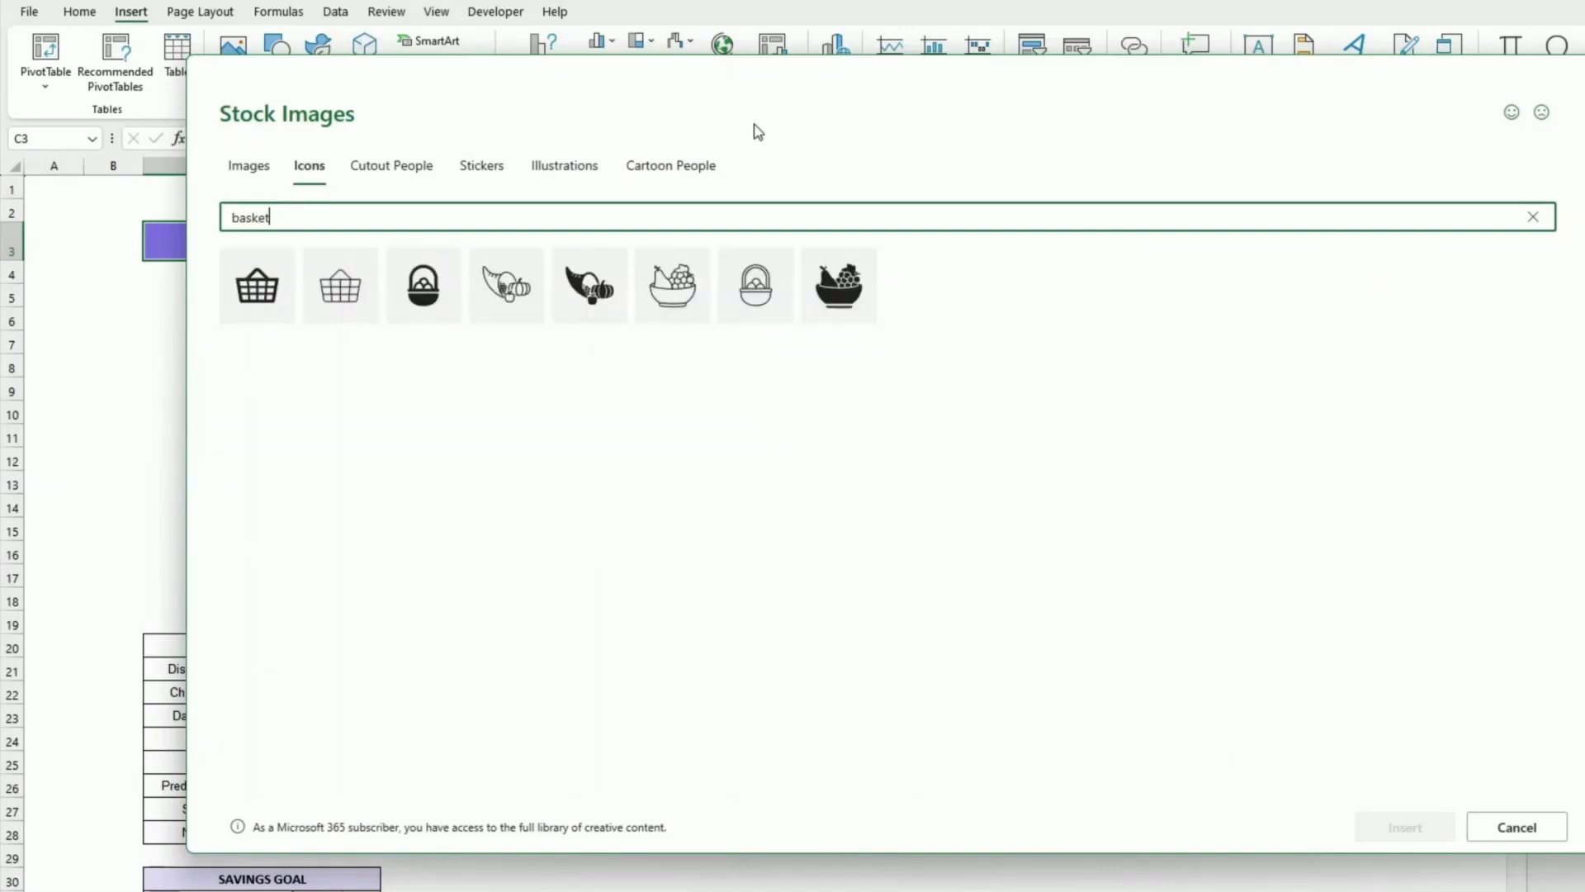
pyautogui.write('bal')
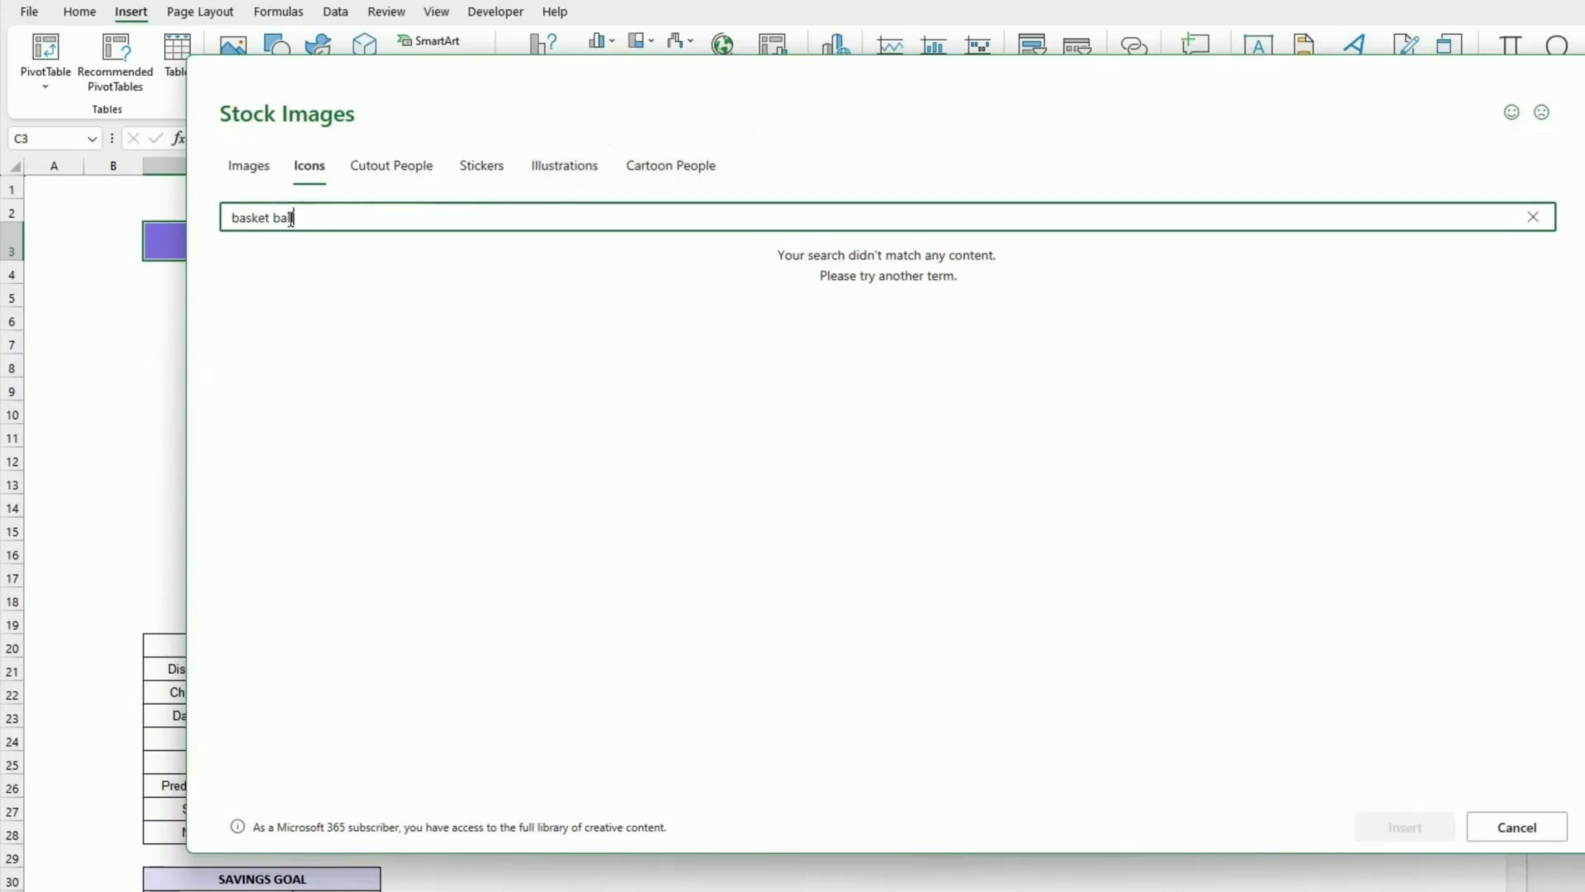
pyautogui.press('Left')
pyautogui.press('Left')
pyautogui.press('Left')
pyautogui.press('Left')
pyautogui.press('BackSpace')
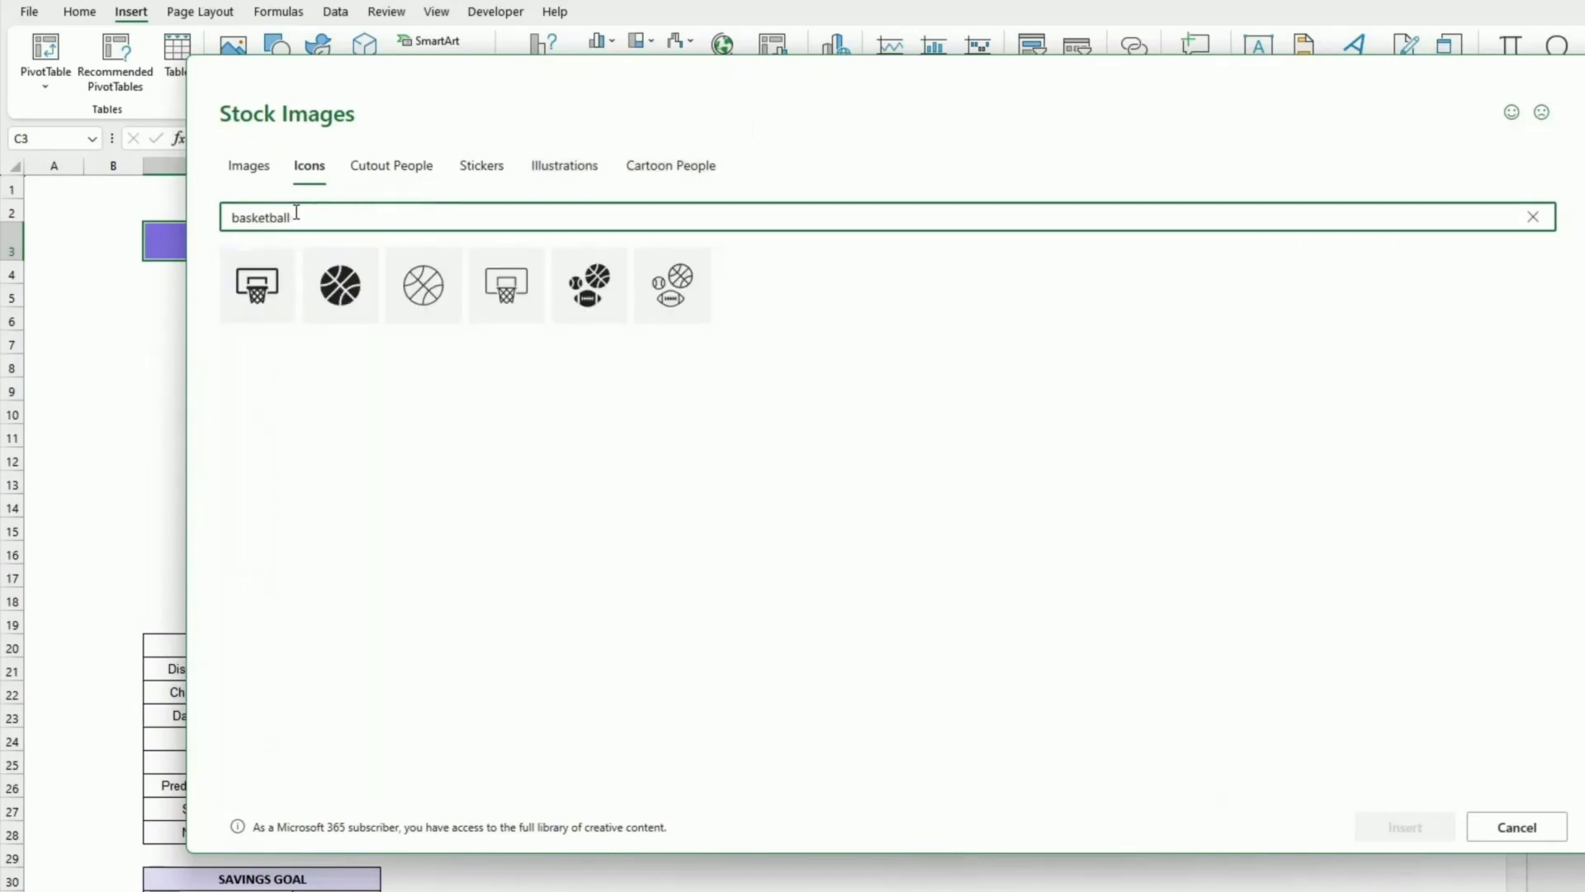
pyautogui.click(425, 290)
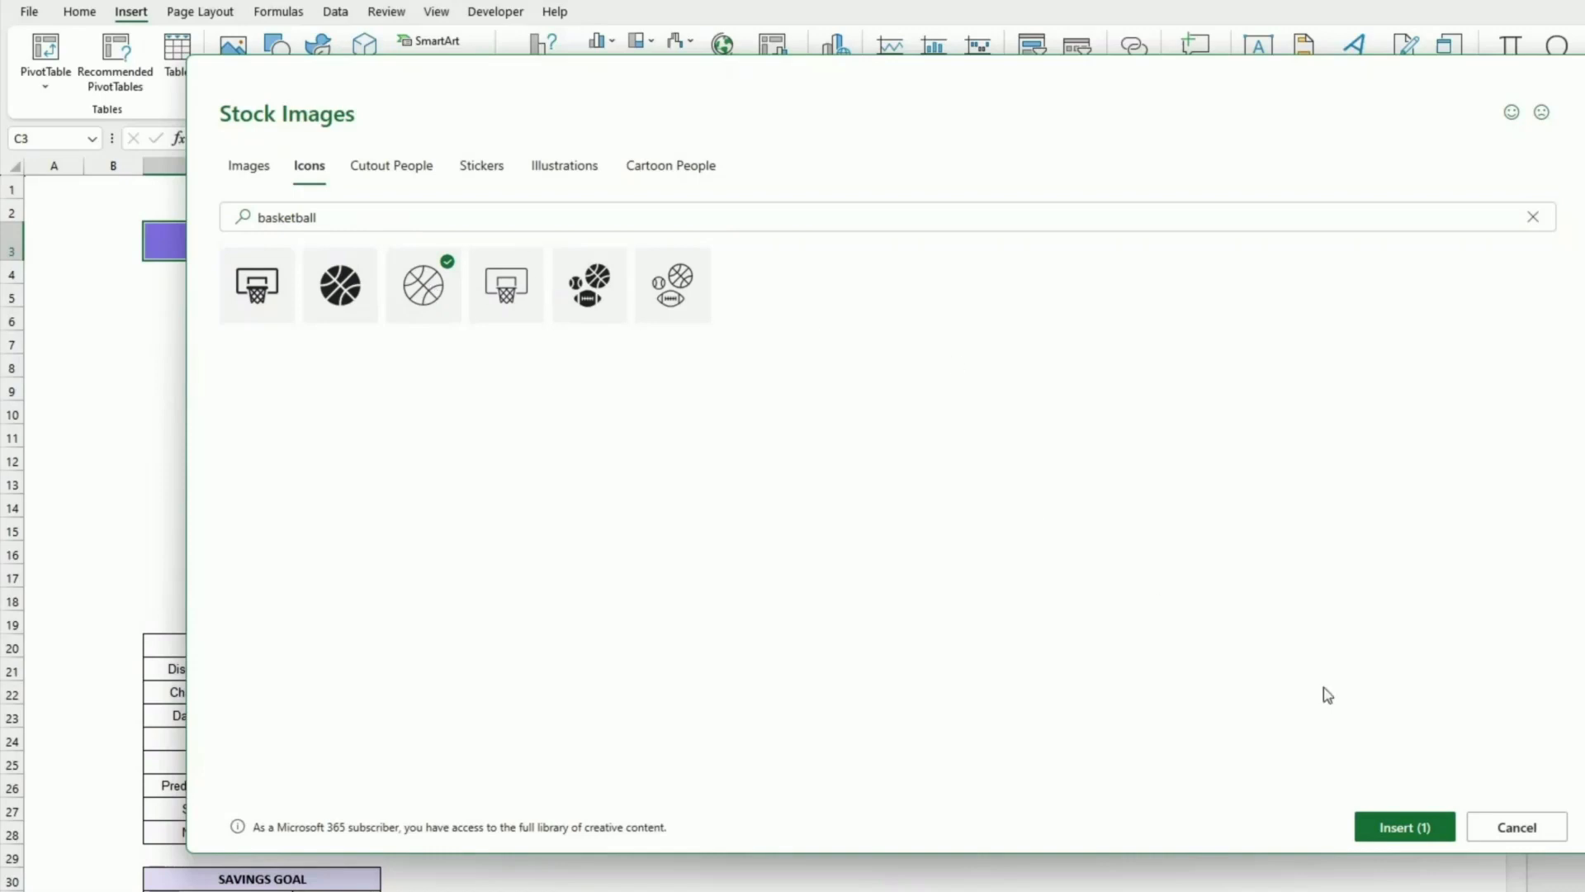
pyautogui.click(1413, 824)
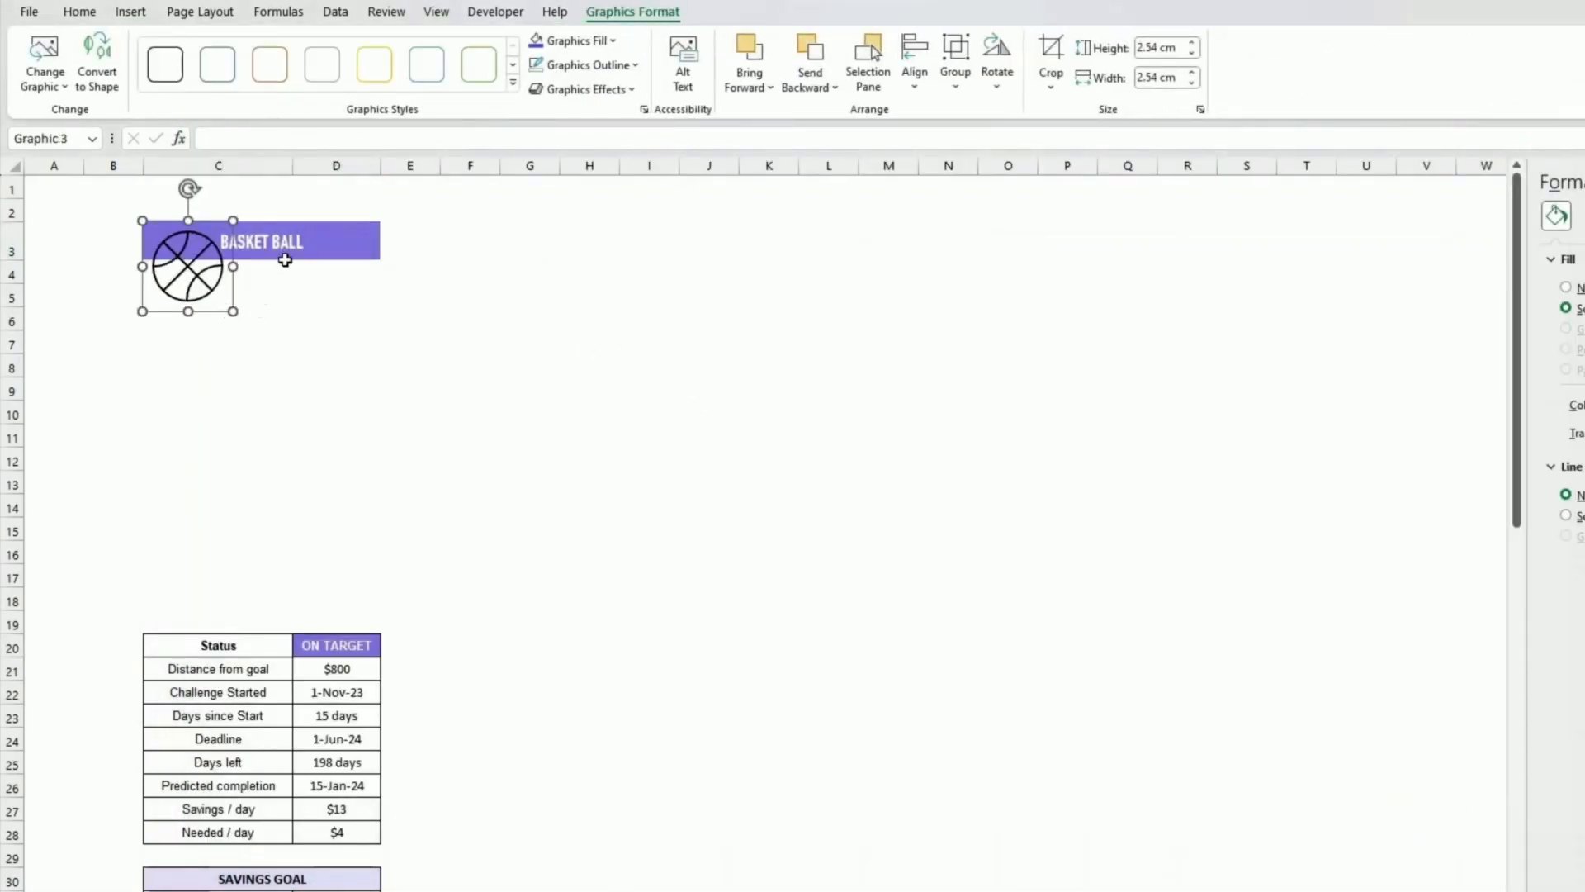
# Step: Insert the filled basketball stock icon instead, moving it aside and deleting the outline icon
pyautogui.click(130, 11)
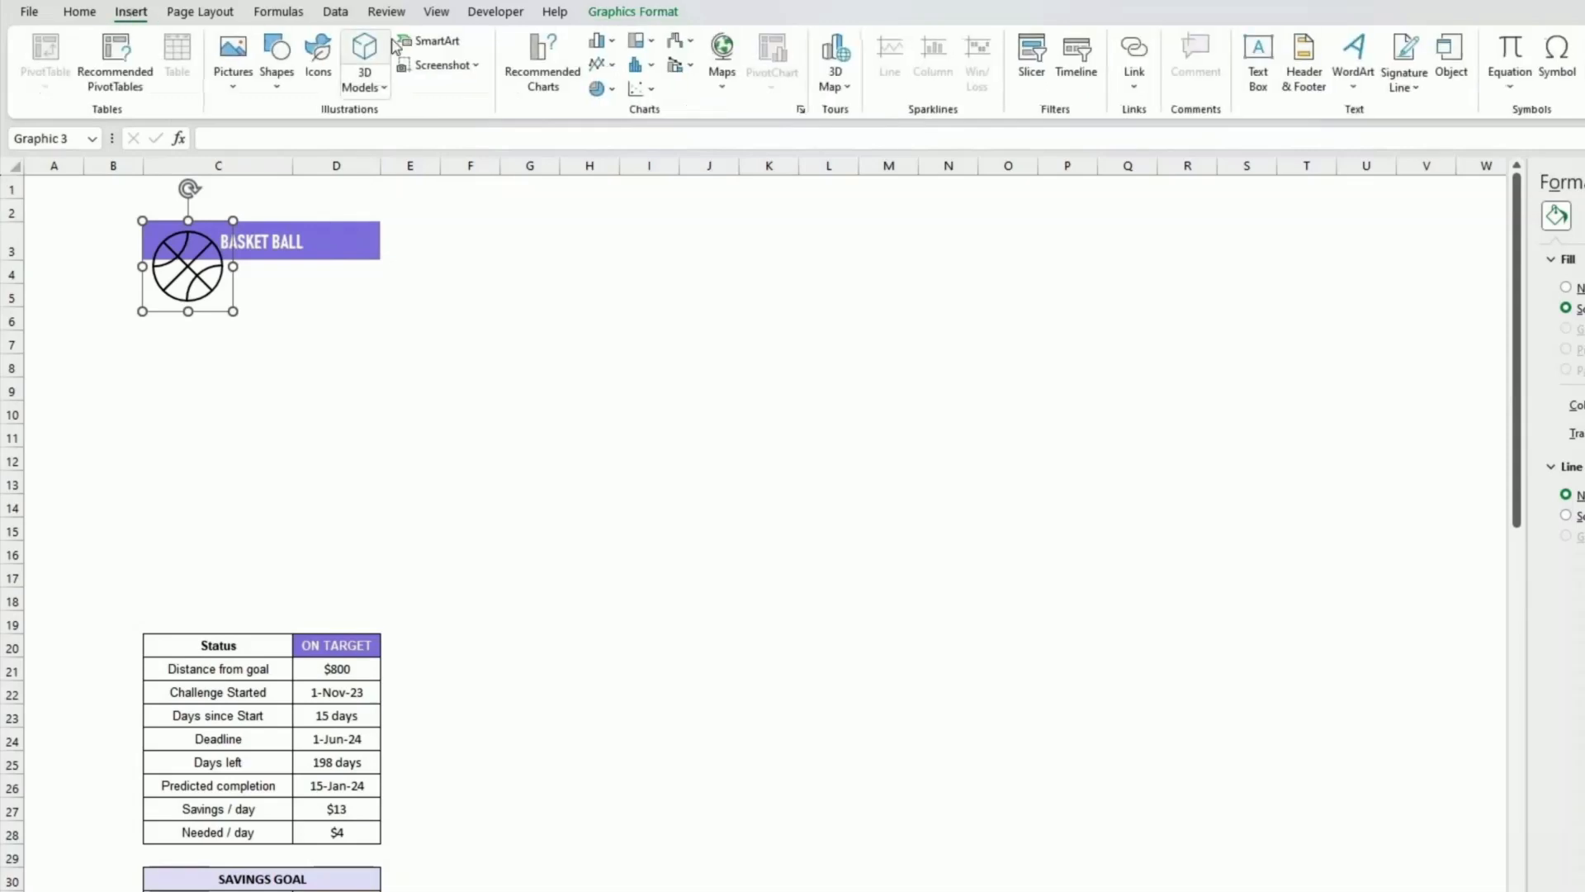
pyautogui.click(326, 76)
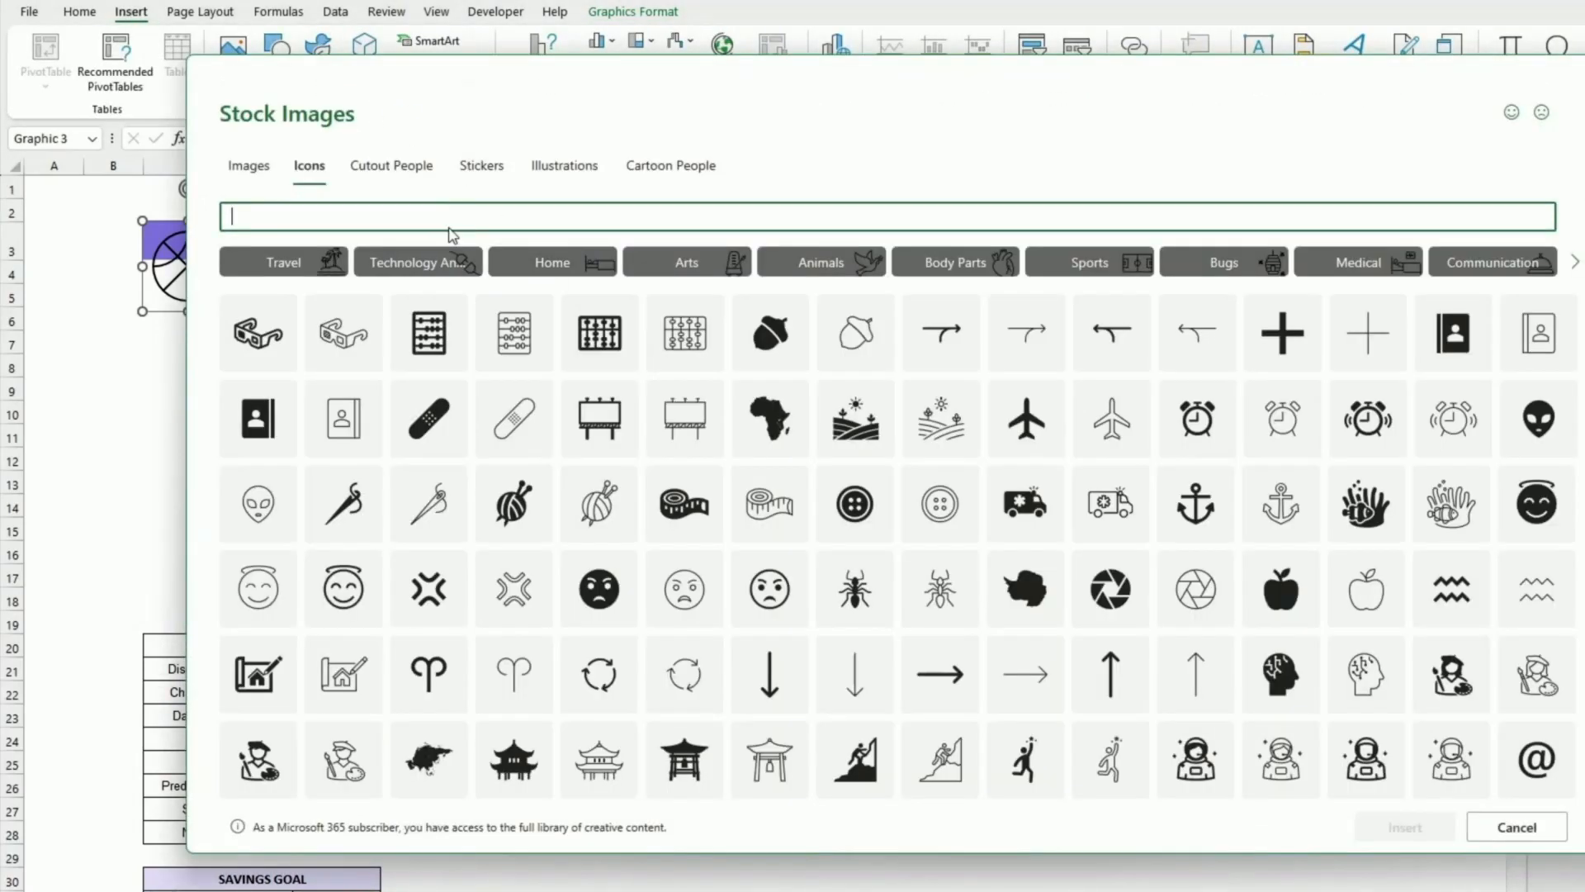
pyautogui.write('basketball')
pyautogui.click(340, 285)
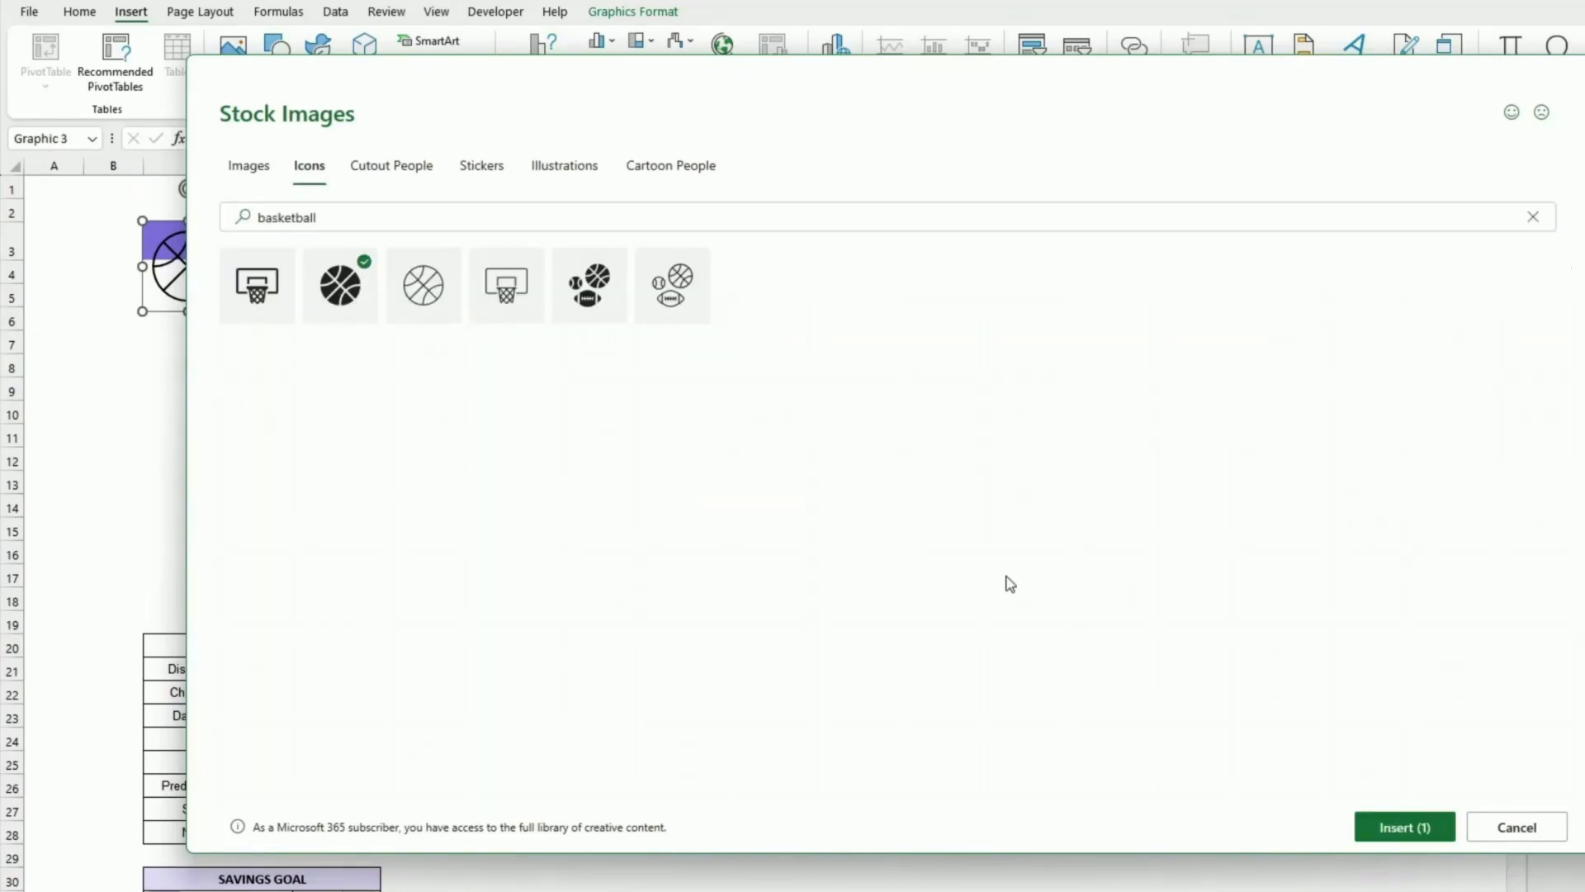
pyautogui.click(1405, 826)
pyautogui.moveTo(141, 265); pyautogui.dragTo(281, 339)
pyautogui.click(188, 268)
pyautogui.press('Delete')
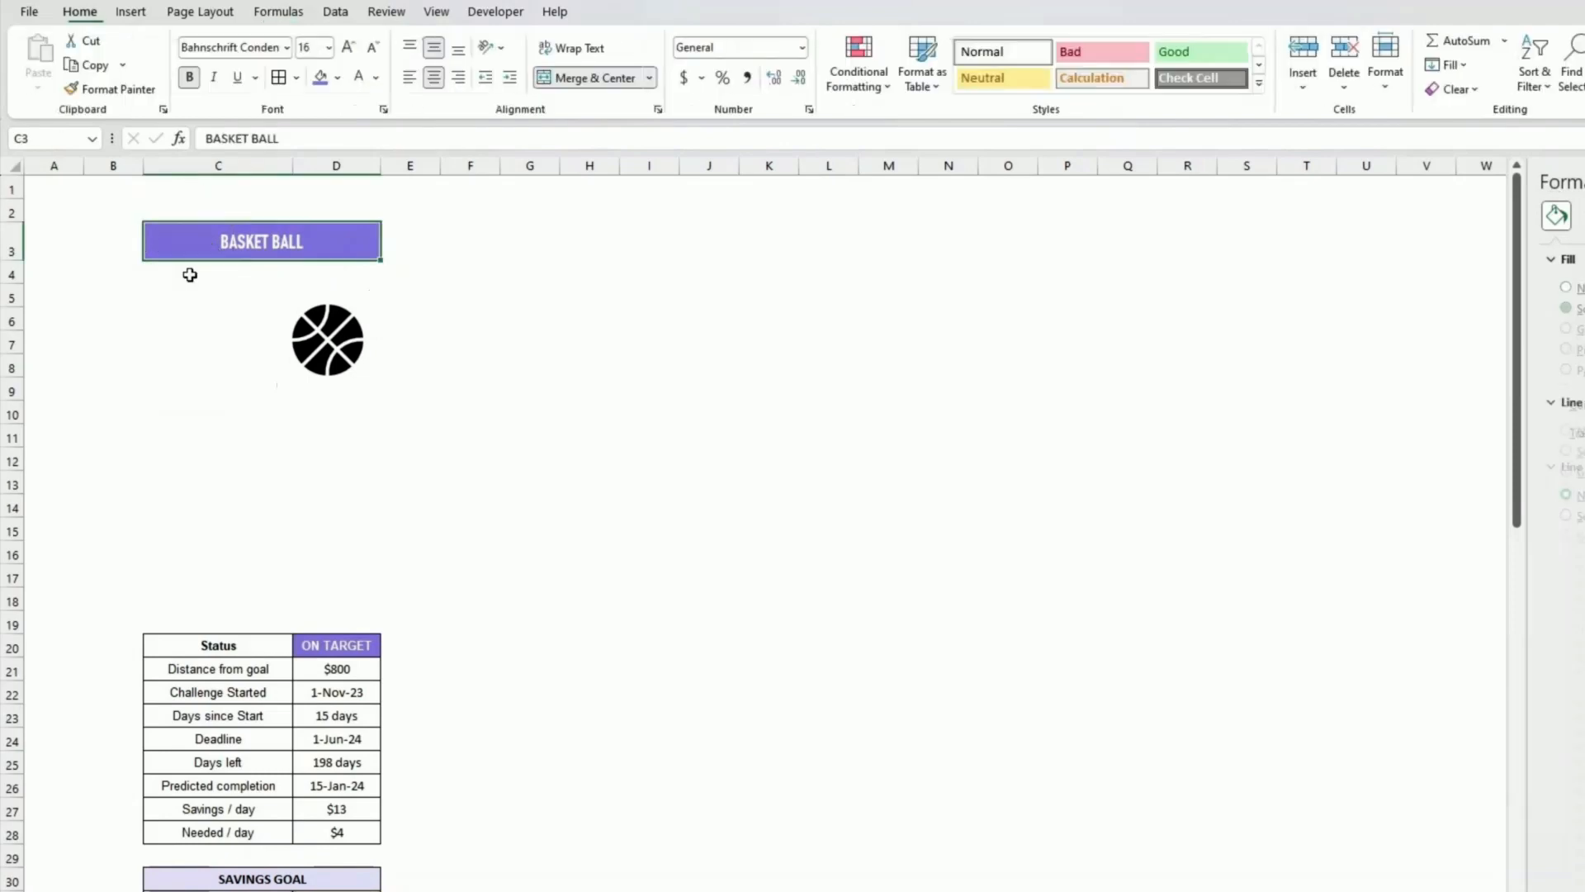
# Step: Shrink the basketball icon to about 1 cm and place it at the left end of the title bar
pyautogui.click(312, 345)
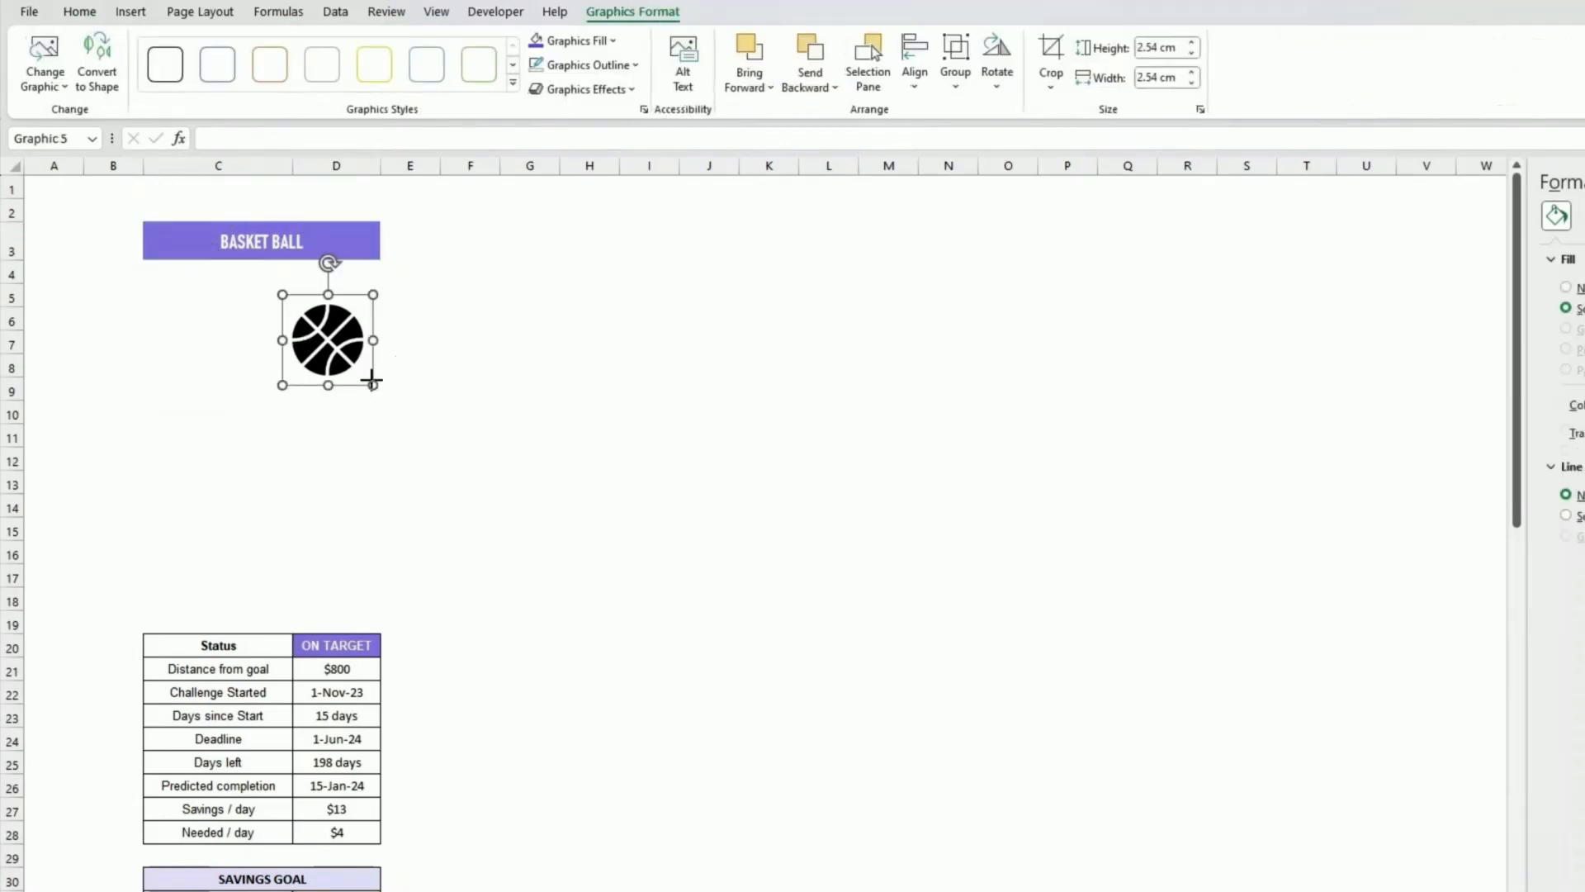
pyautogui.moveTo(373, 380); pyautogui.dragTo(188, 238)
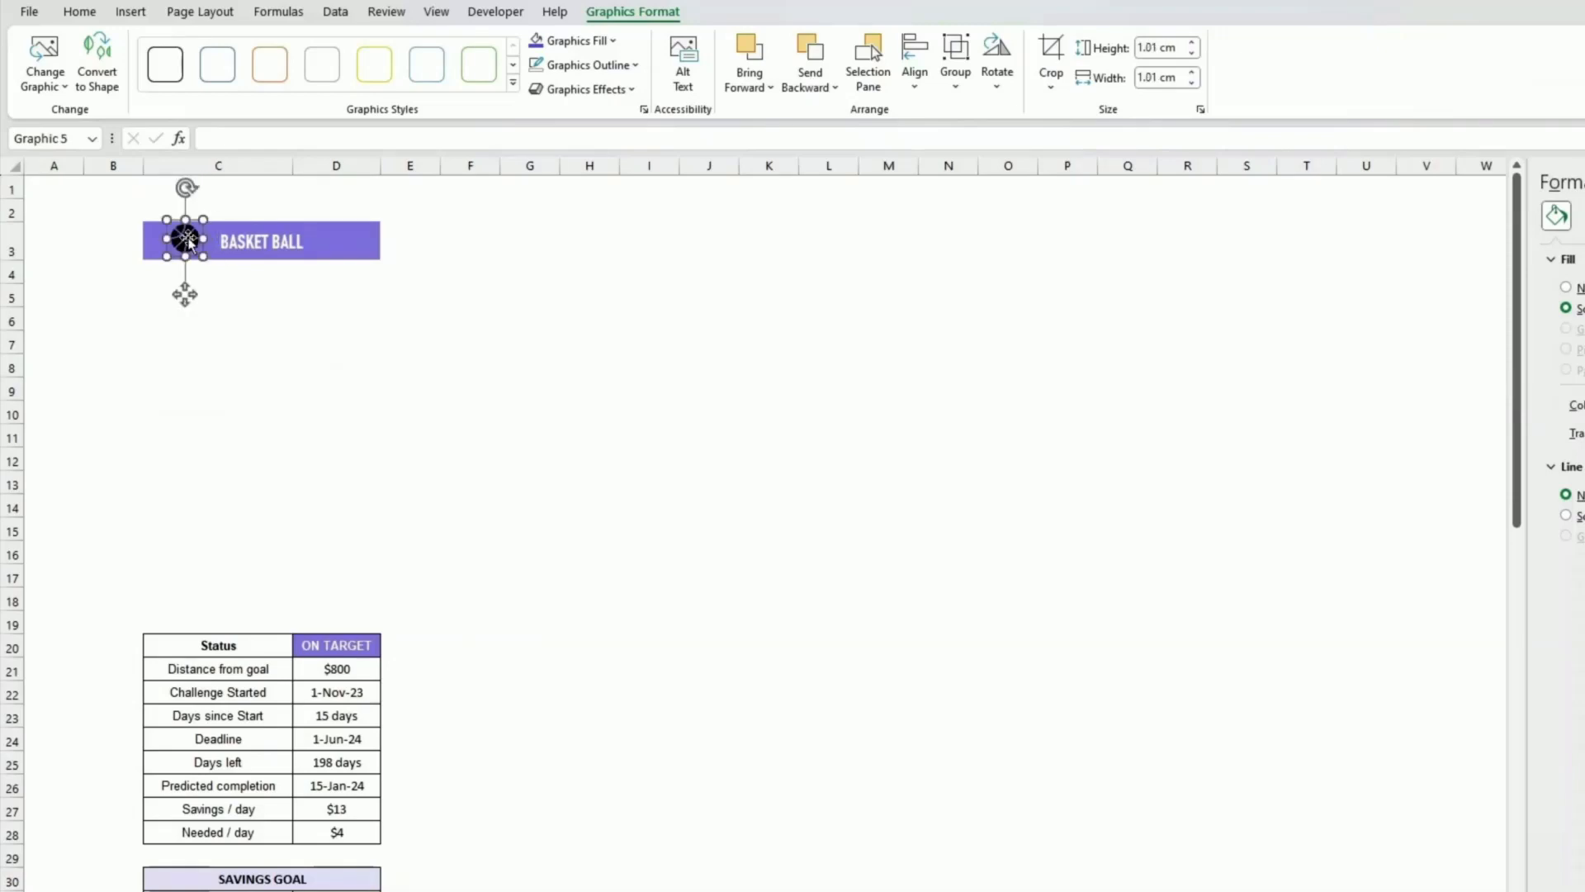
# Step: Fill the basketball icon white and nudge it slightly left within the title bar
pyautogui.click(615, 42)
pyautogui.click(537, 117)
pyautogui.moveTo(180, 239); pyautogui.dragTo(173, 239)
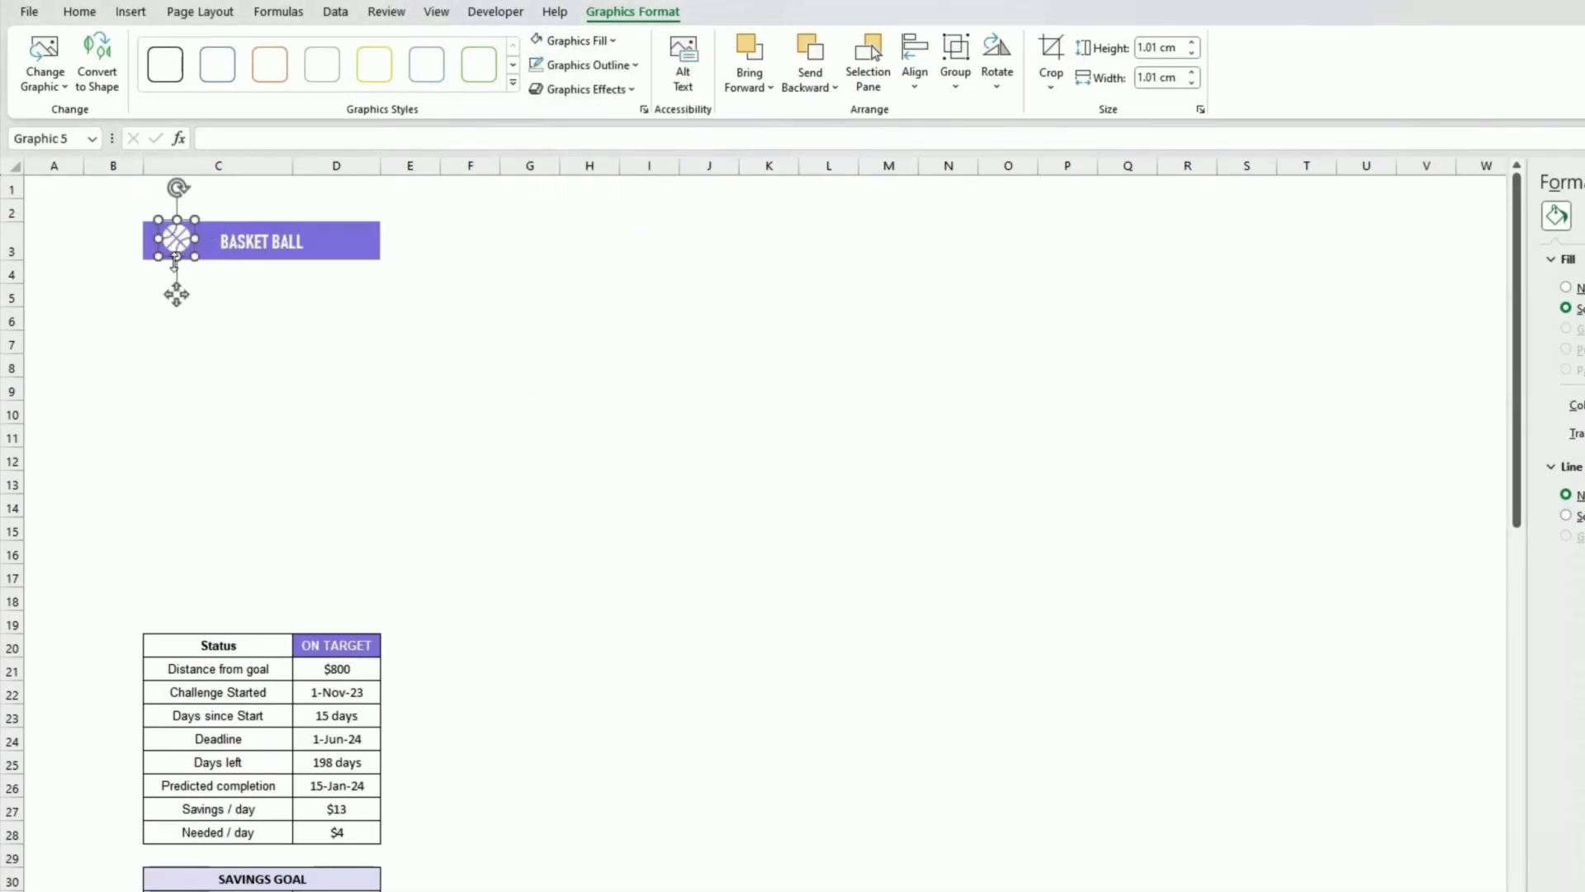
pyautogui.click(216, 390)
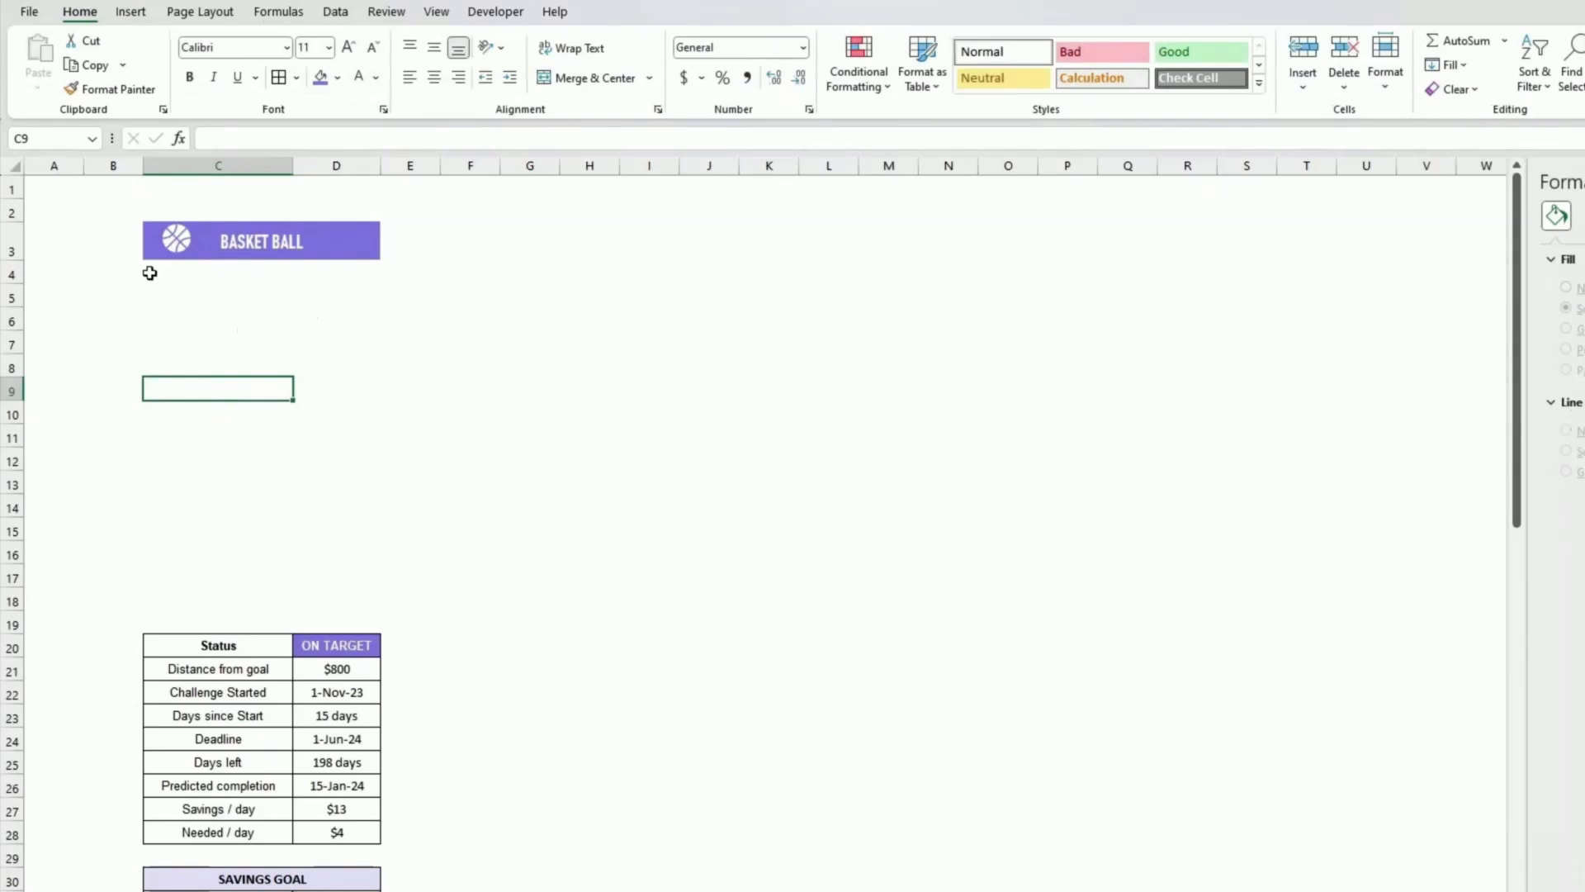
# Step: Fill the empty area C4:D19 below the title with the recent light lavender colour
pyautogui.moveTo(149, 273); pyautogui.dragTo(357, 611)
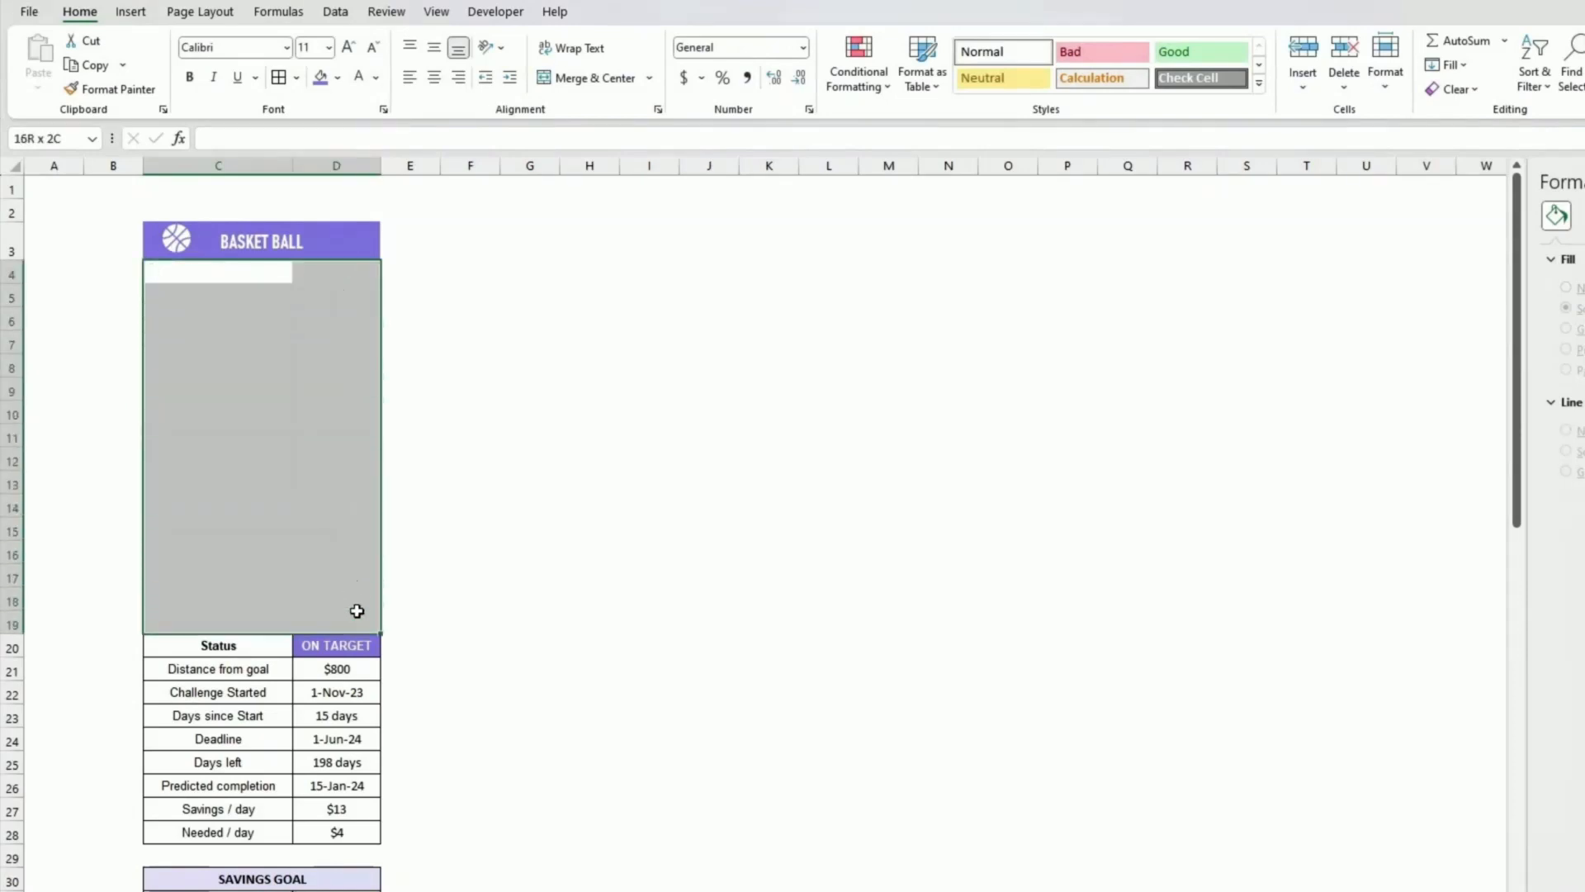
pyautogui.click(338, 77)
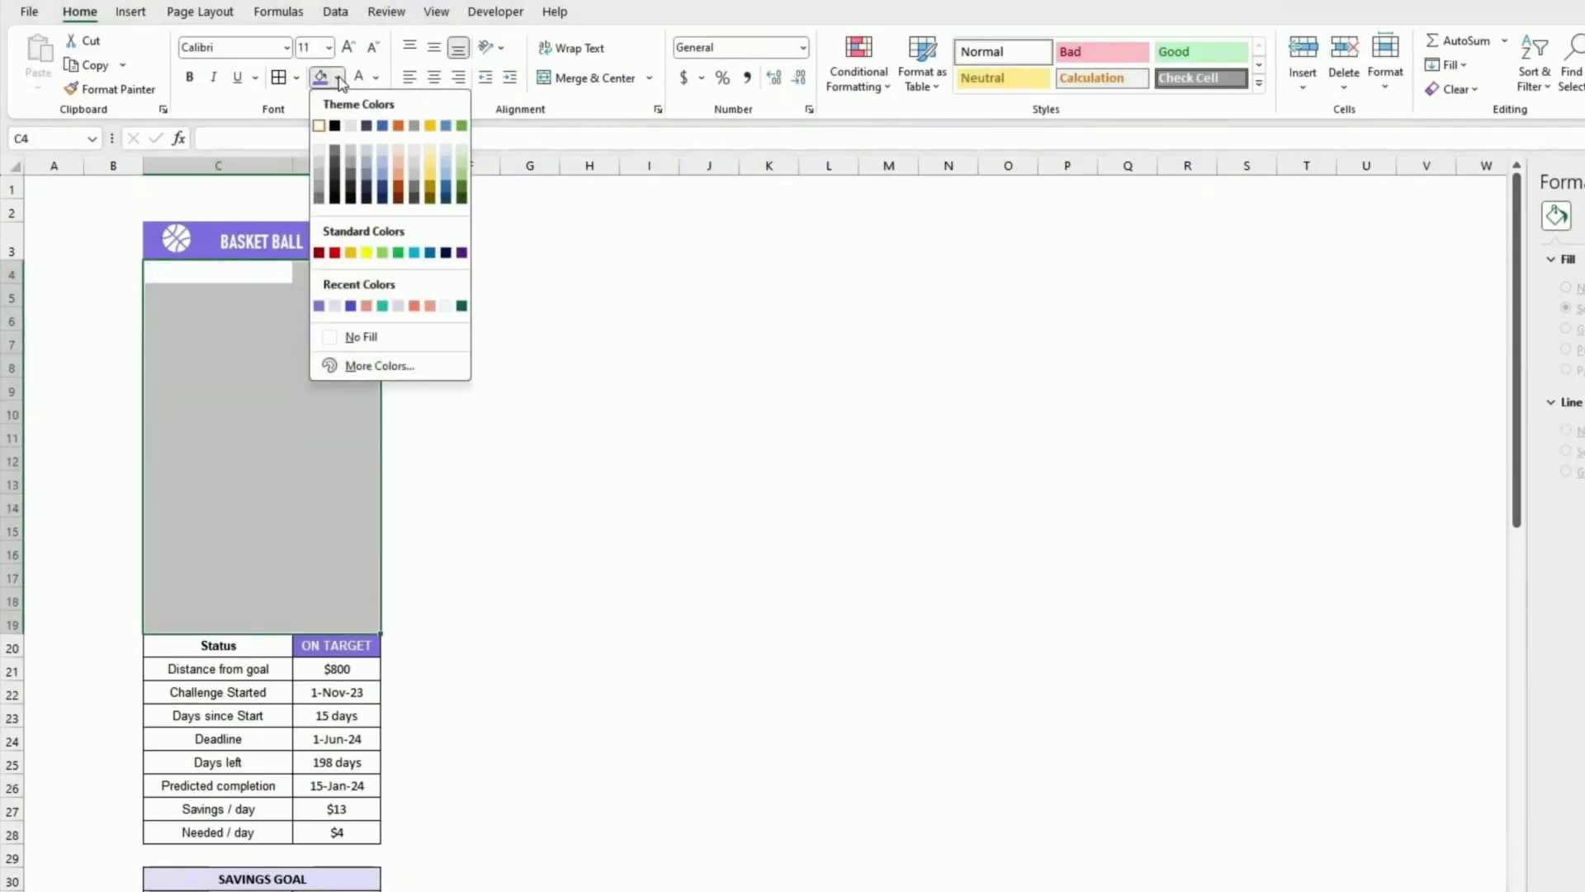
pyautogui.click(335, 306)
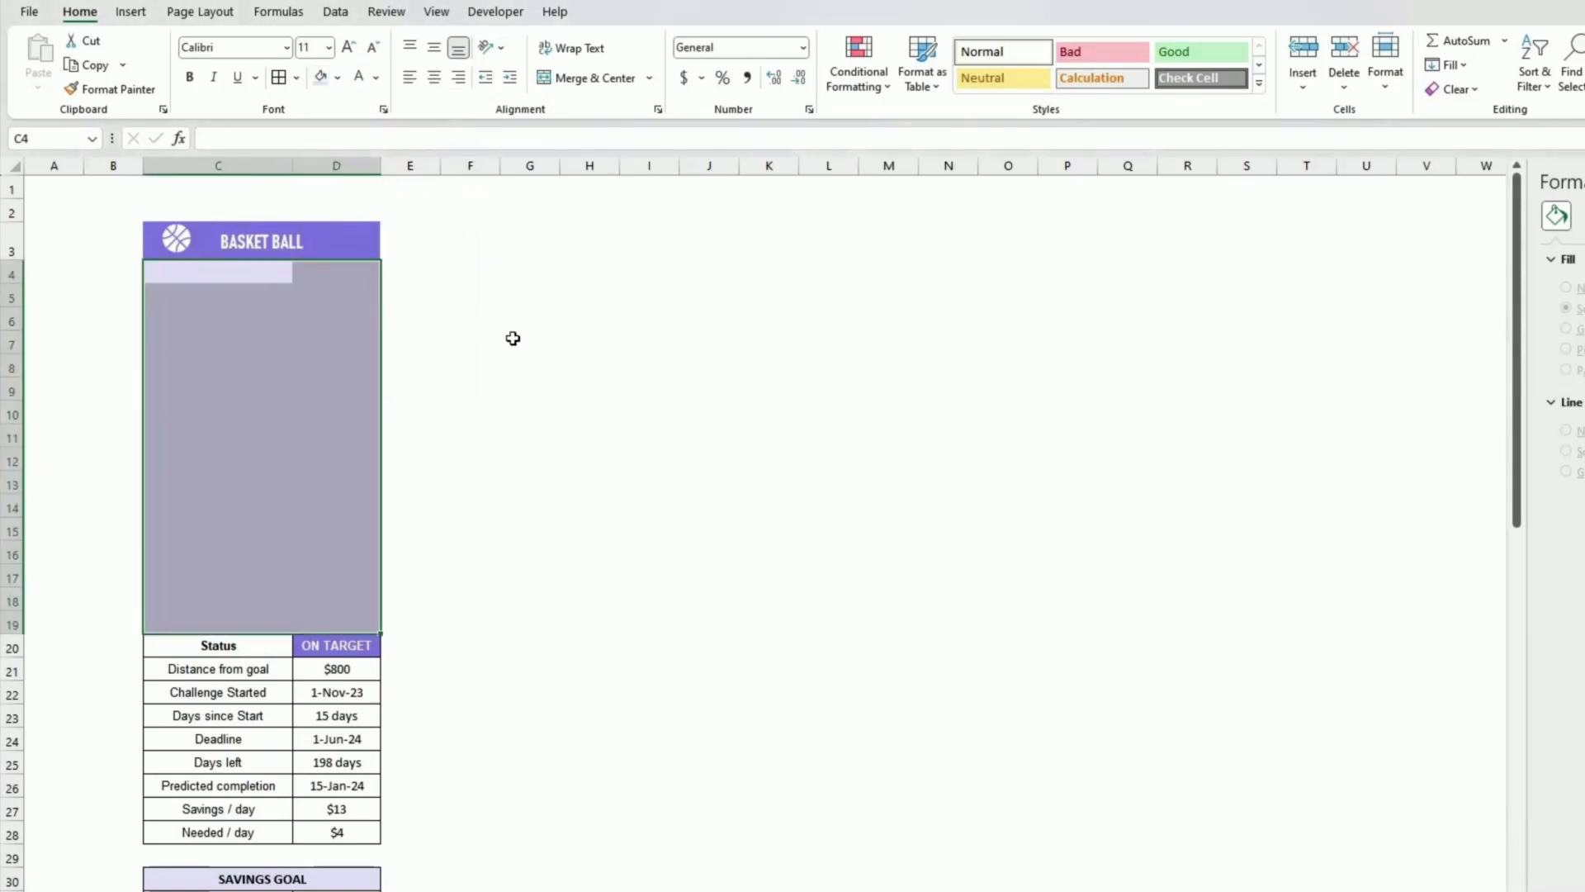
pyautogui.click(513, 338)
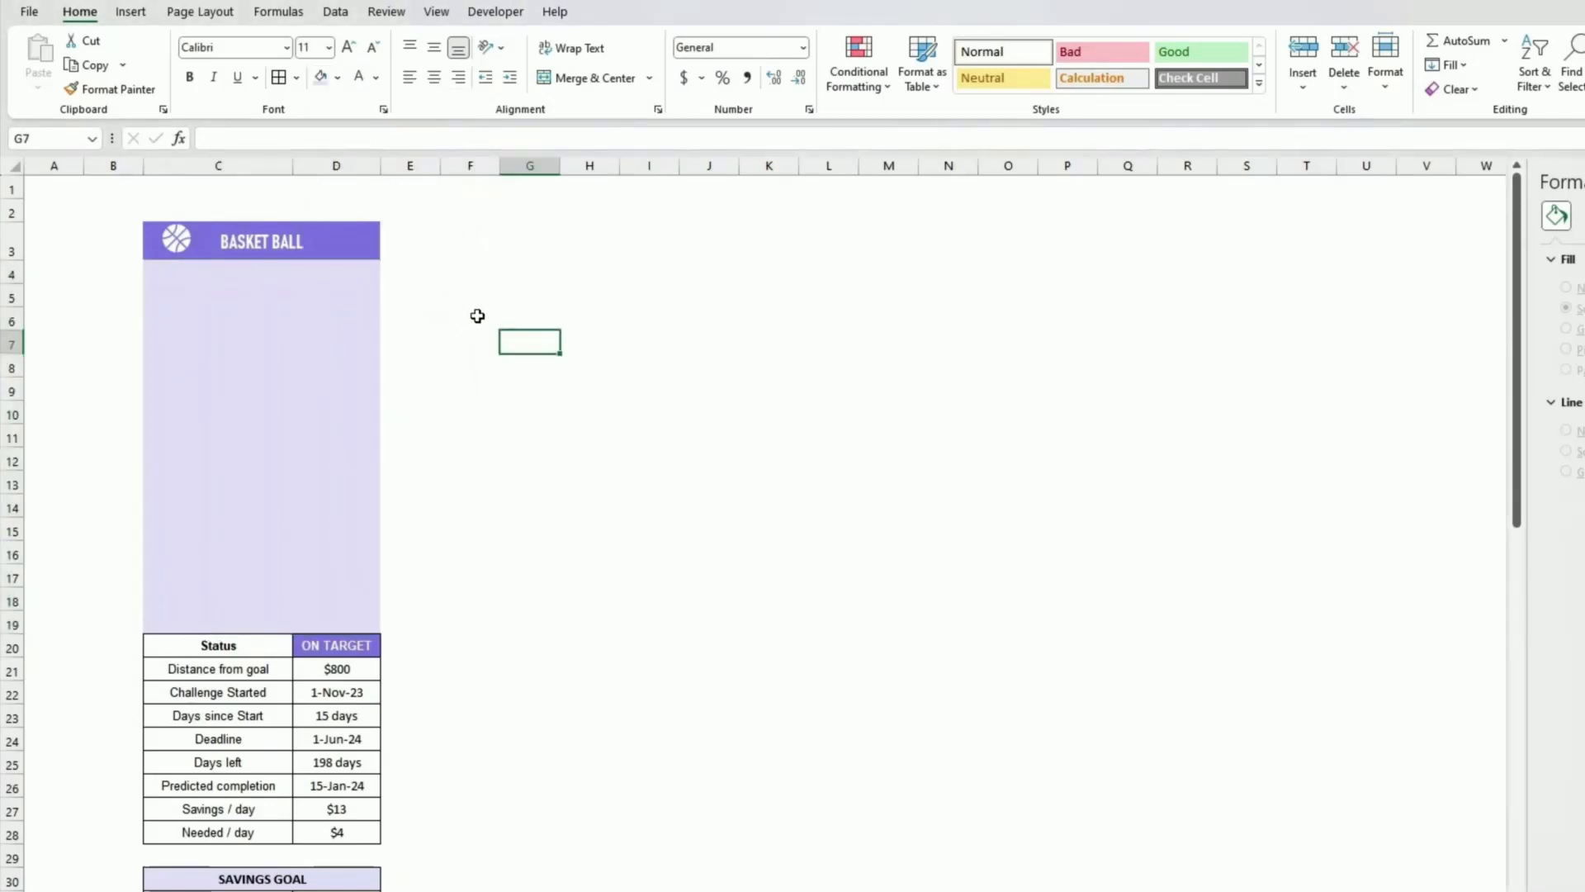
# Step: Draw a small rectangle about 1.8 cm wide and 0.7 cm tall just below the title bar
pyautogui.click(289, 296)
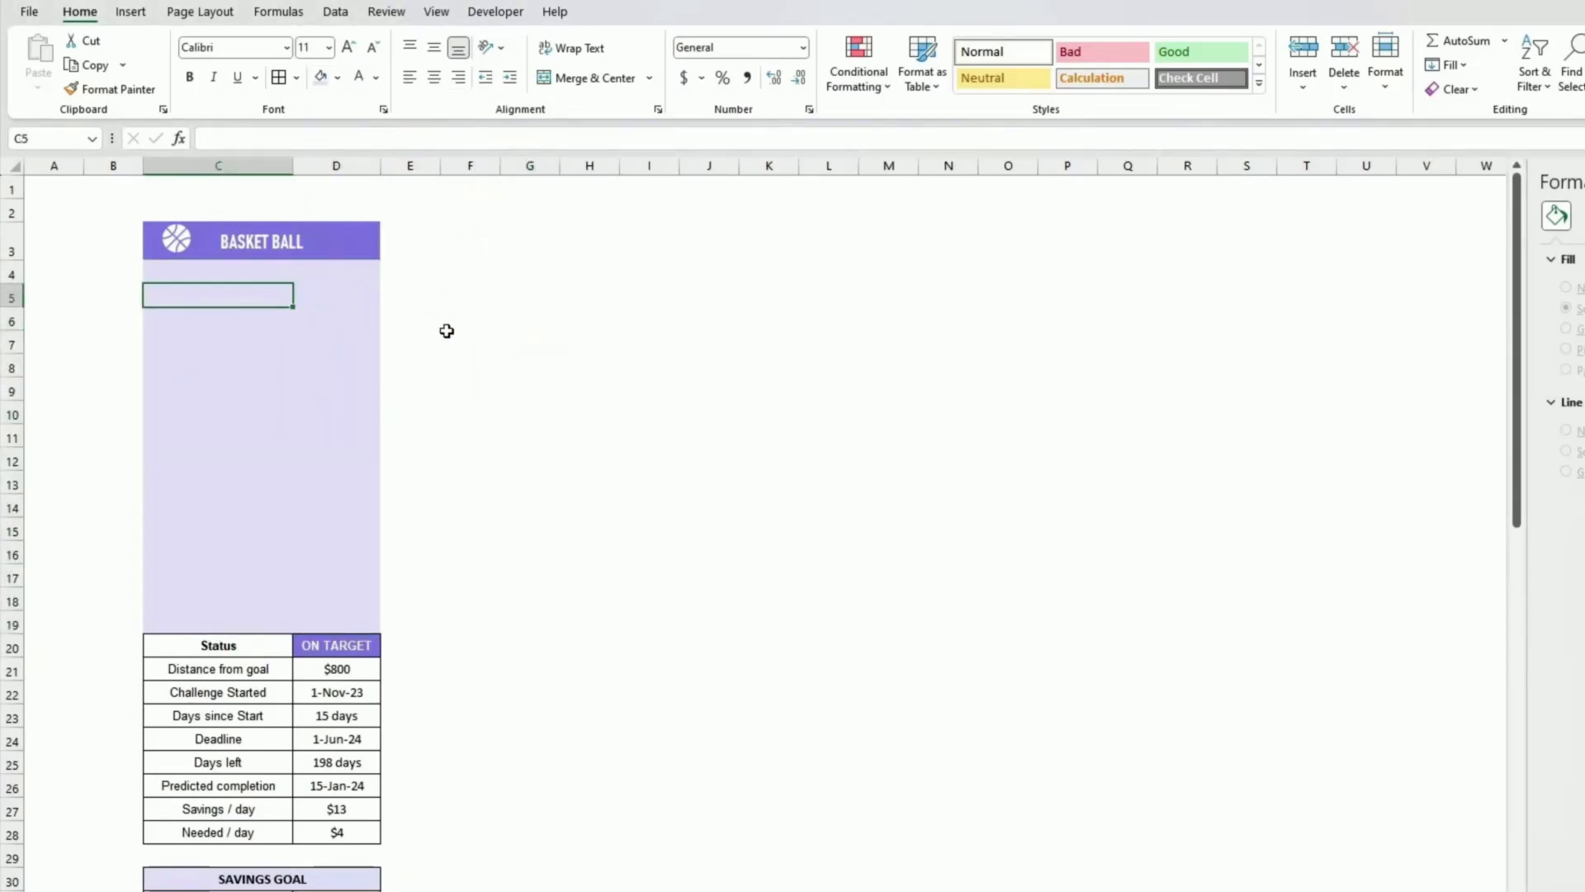
pyautogui.click(485, 340)
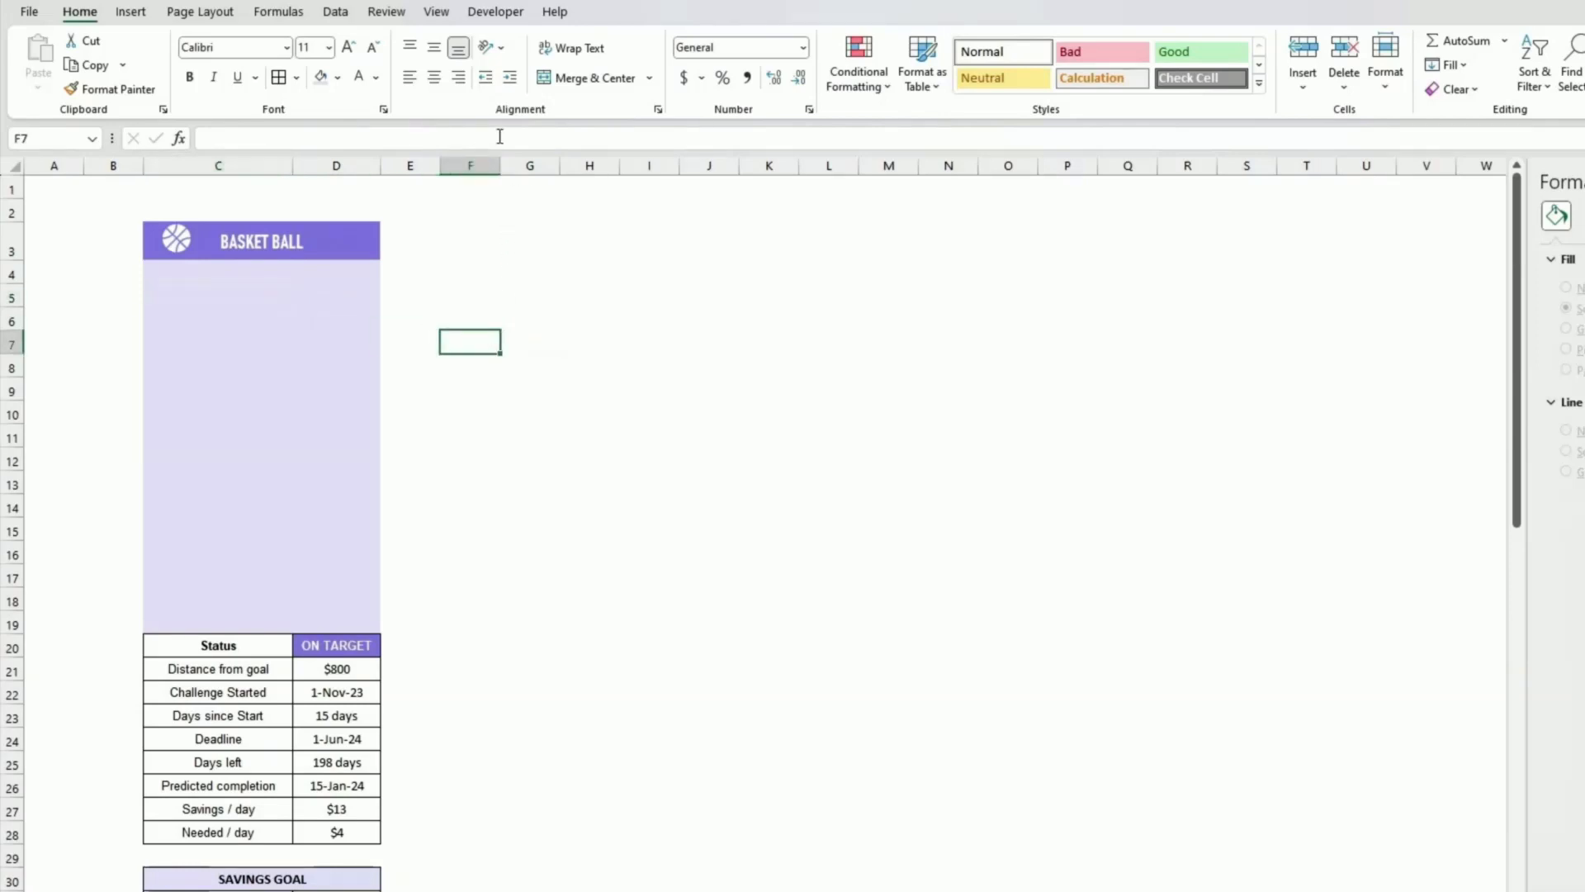
pyautogui.click(131, 17)
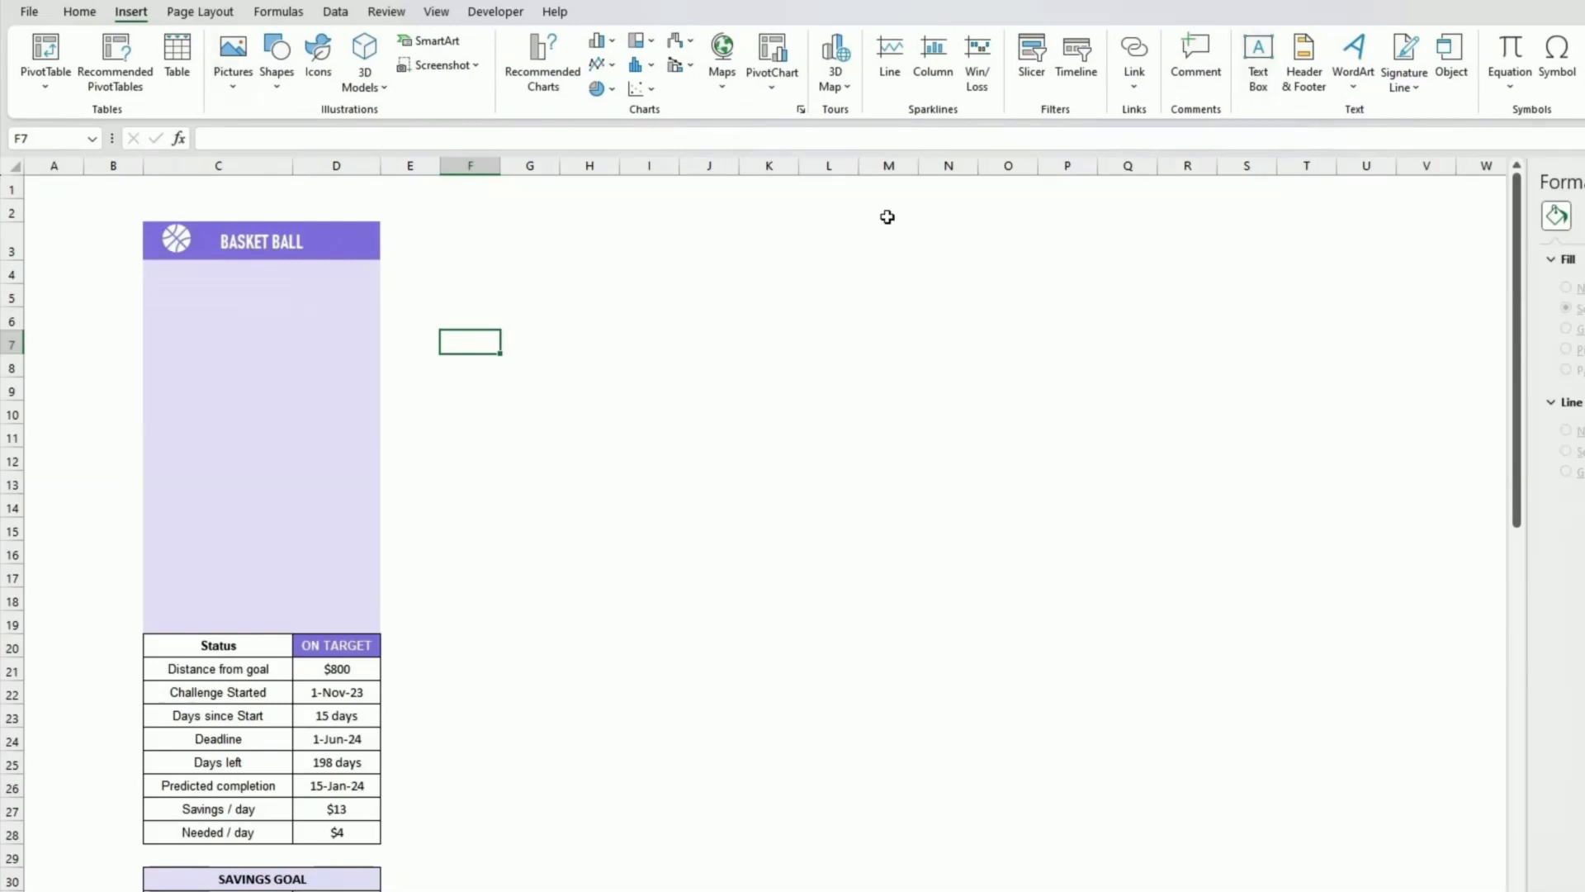
pyautogui.click(279, 81)
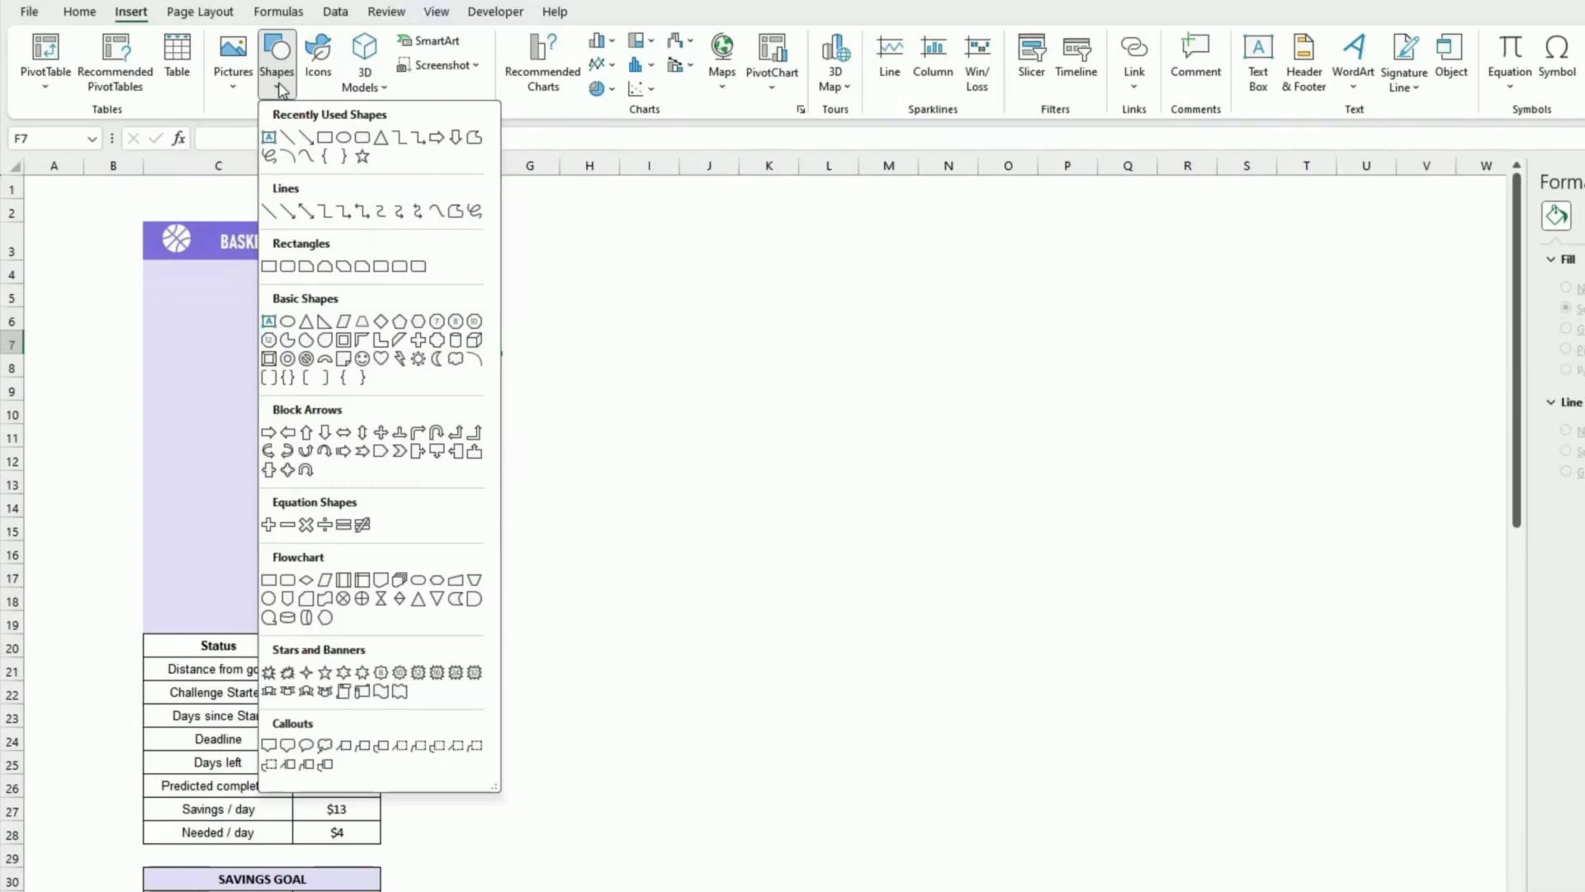
pyautogui.click(288, 267)
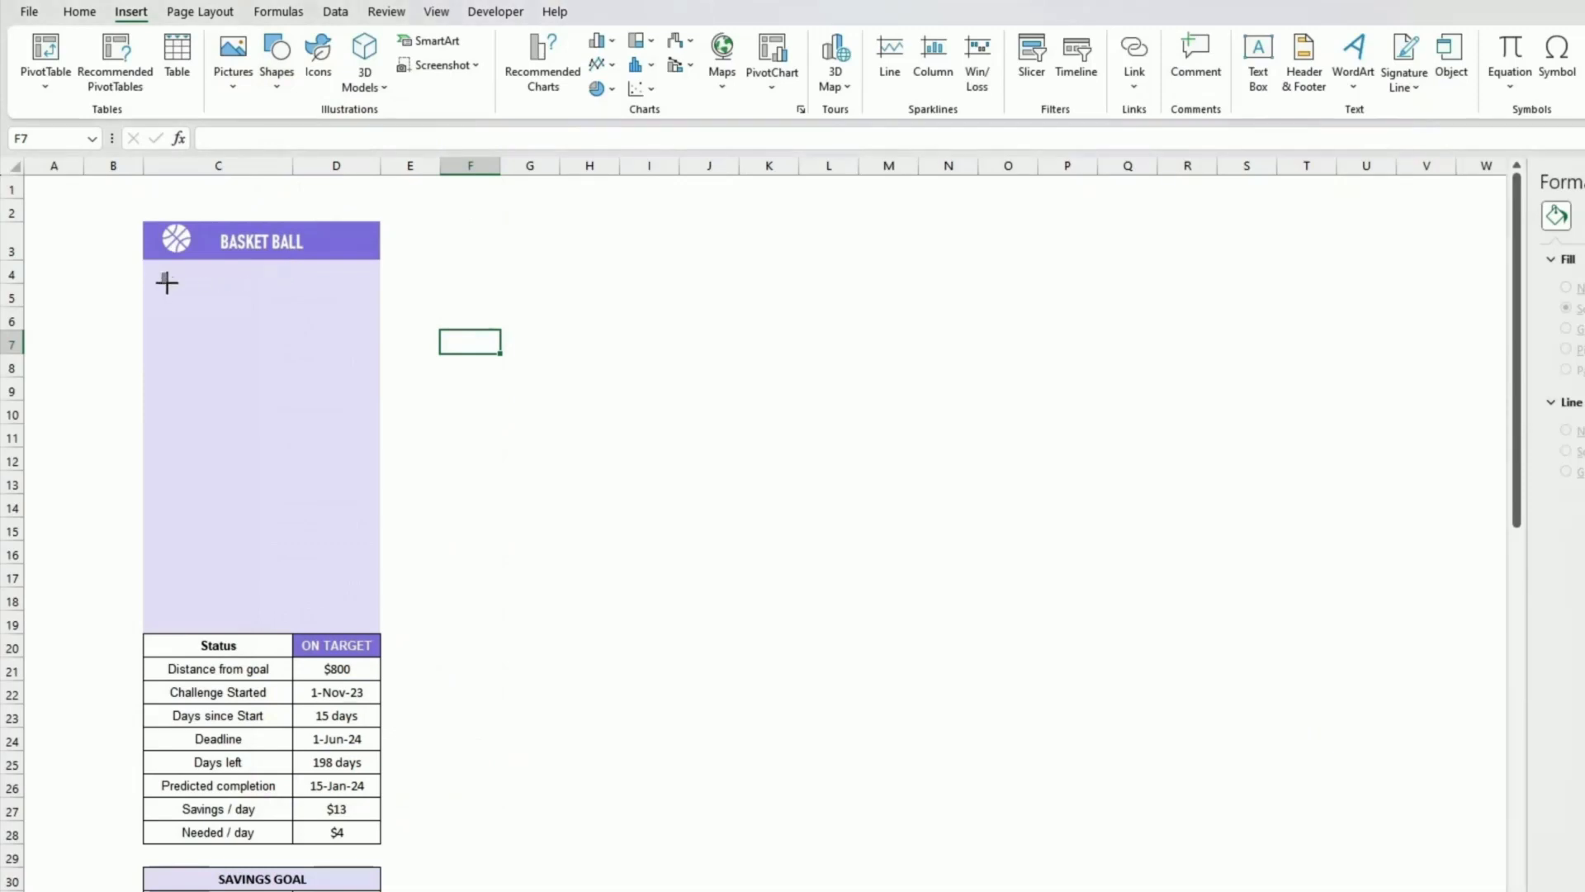
pyautogui.moveTo(166, 282); pyautogui.dragTo(224, 297)
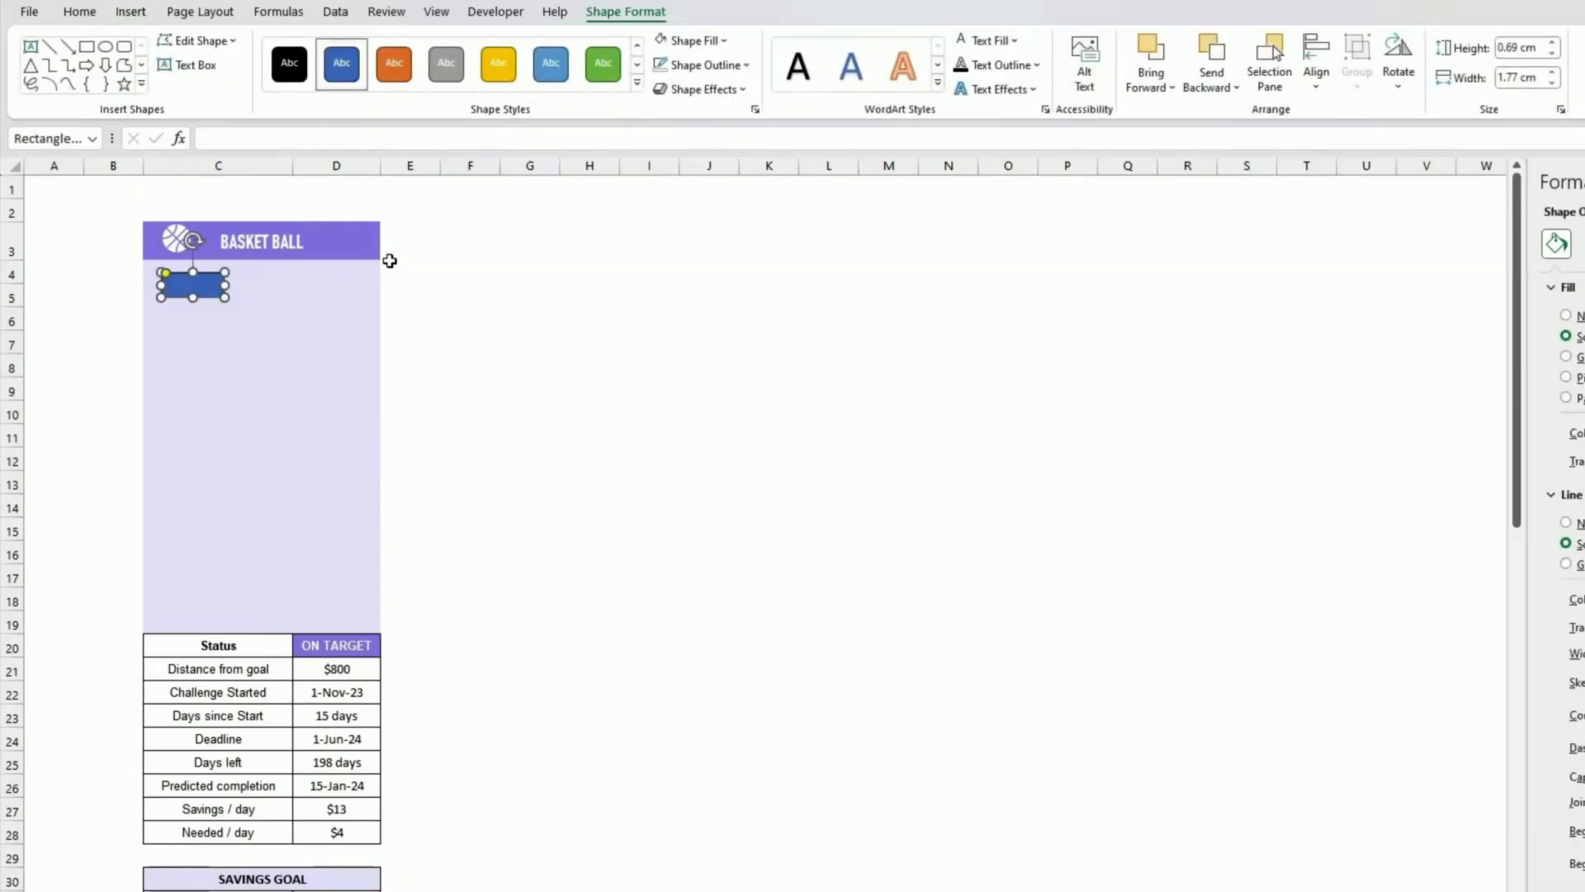
# Step: Fill the rectangle with the dark purple recent colour
pyautogui.click(729, 43)
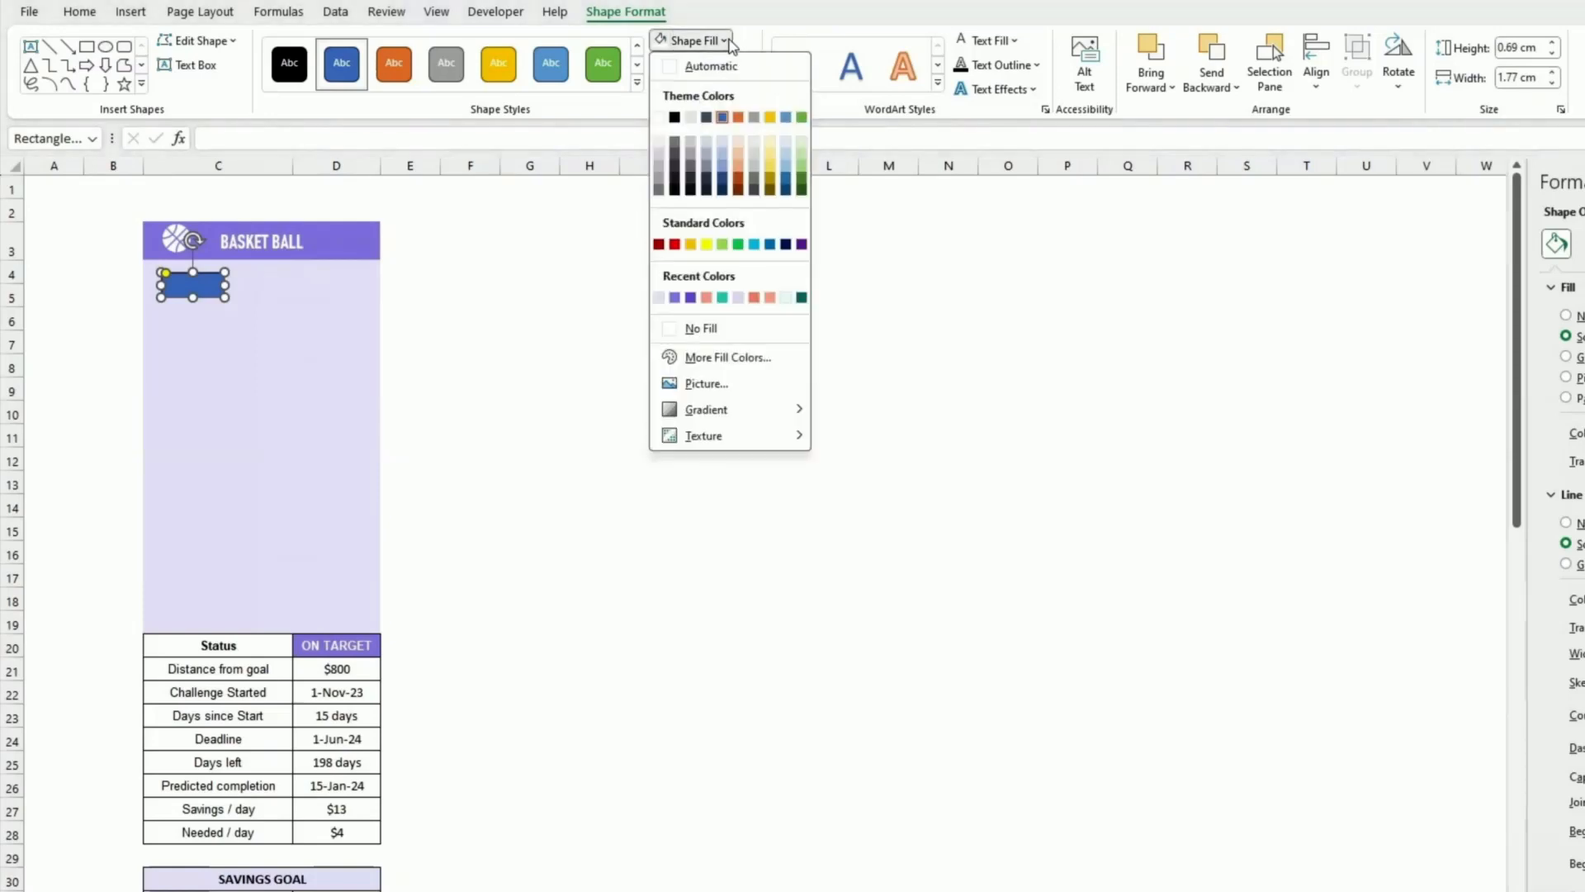
pyautogui.click(691, 299)
pyautogui.click(606, 343)
# Step: Move the colour swatch picture up beside the panel, next to rows 7 to 10
pyautogui.scroll(-4, 605, 343)
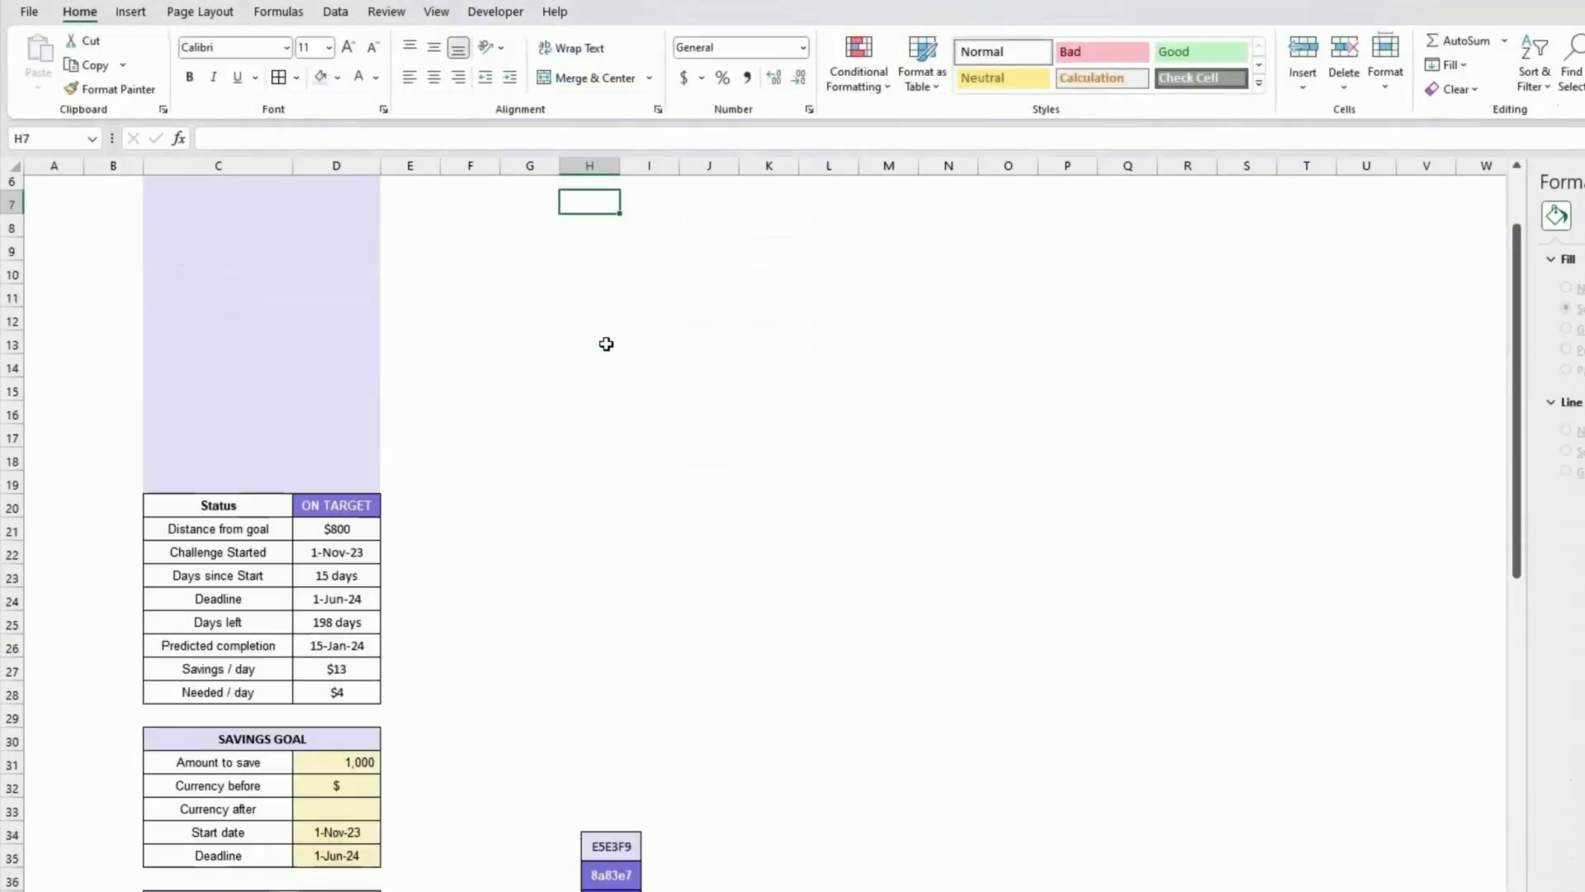
pyautogui.click(615, 741)
pyautogui.moveTo(615, 740); pyautogui.dragTo(549, 274)
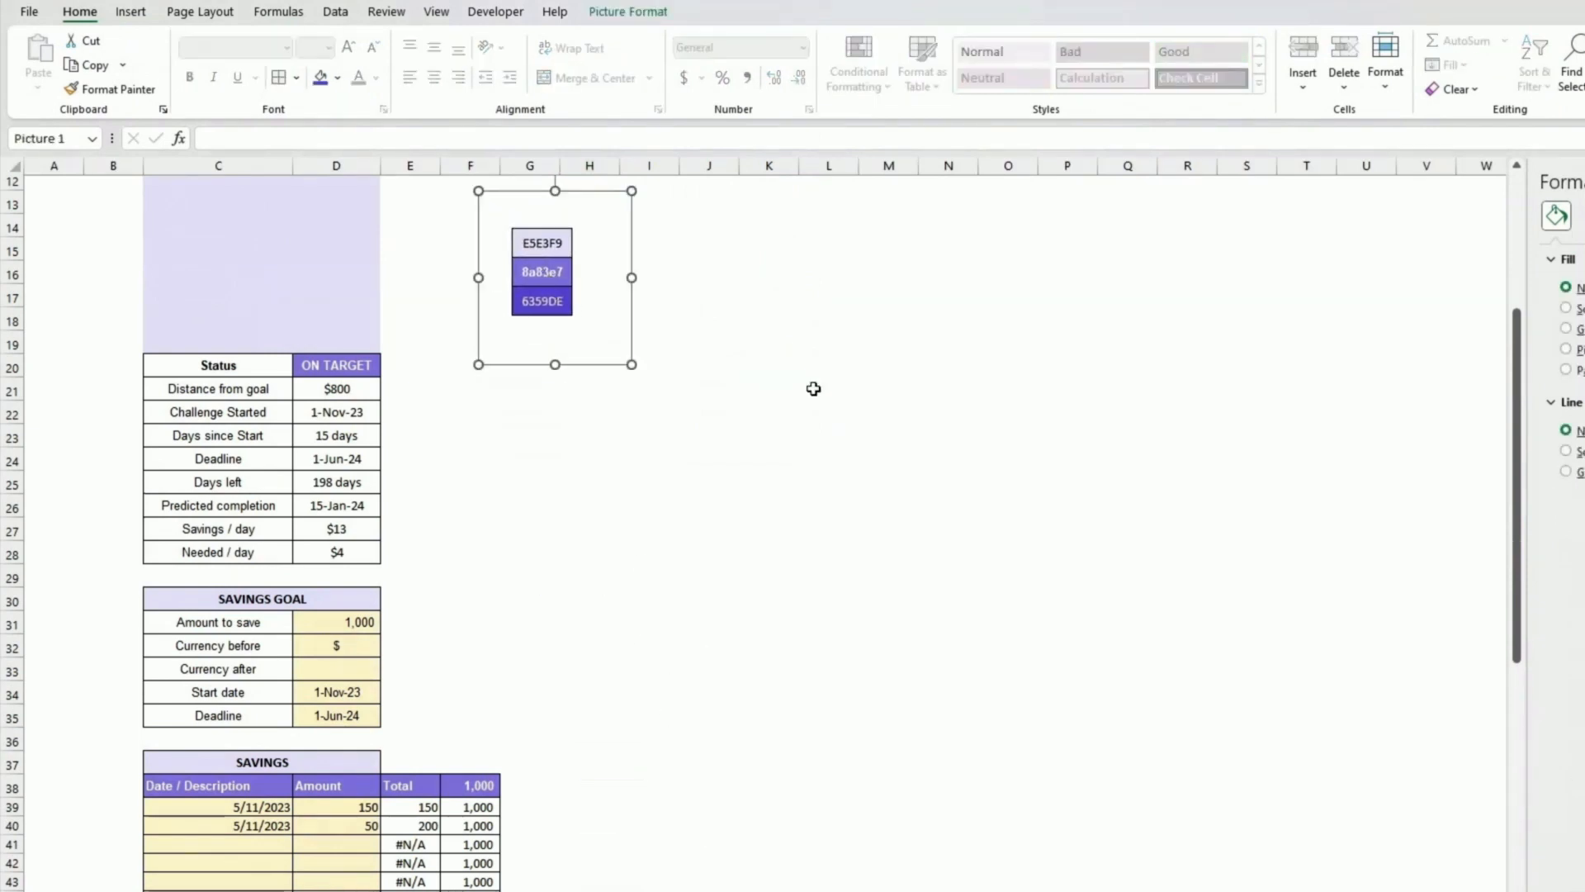
pyautogui.scroll(4, 814, 389)
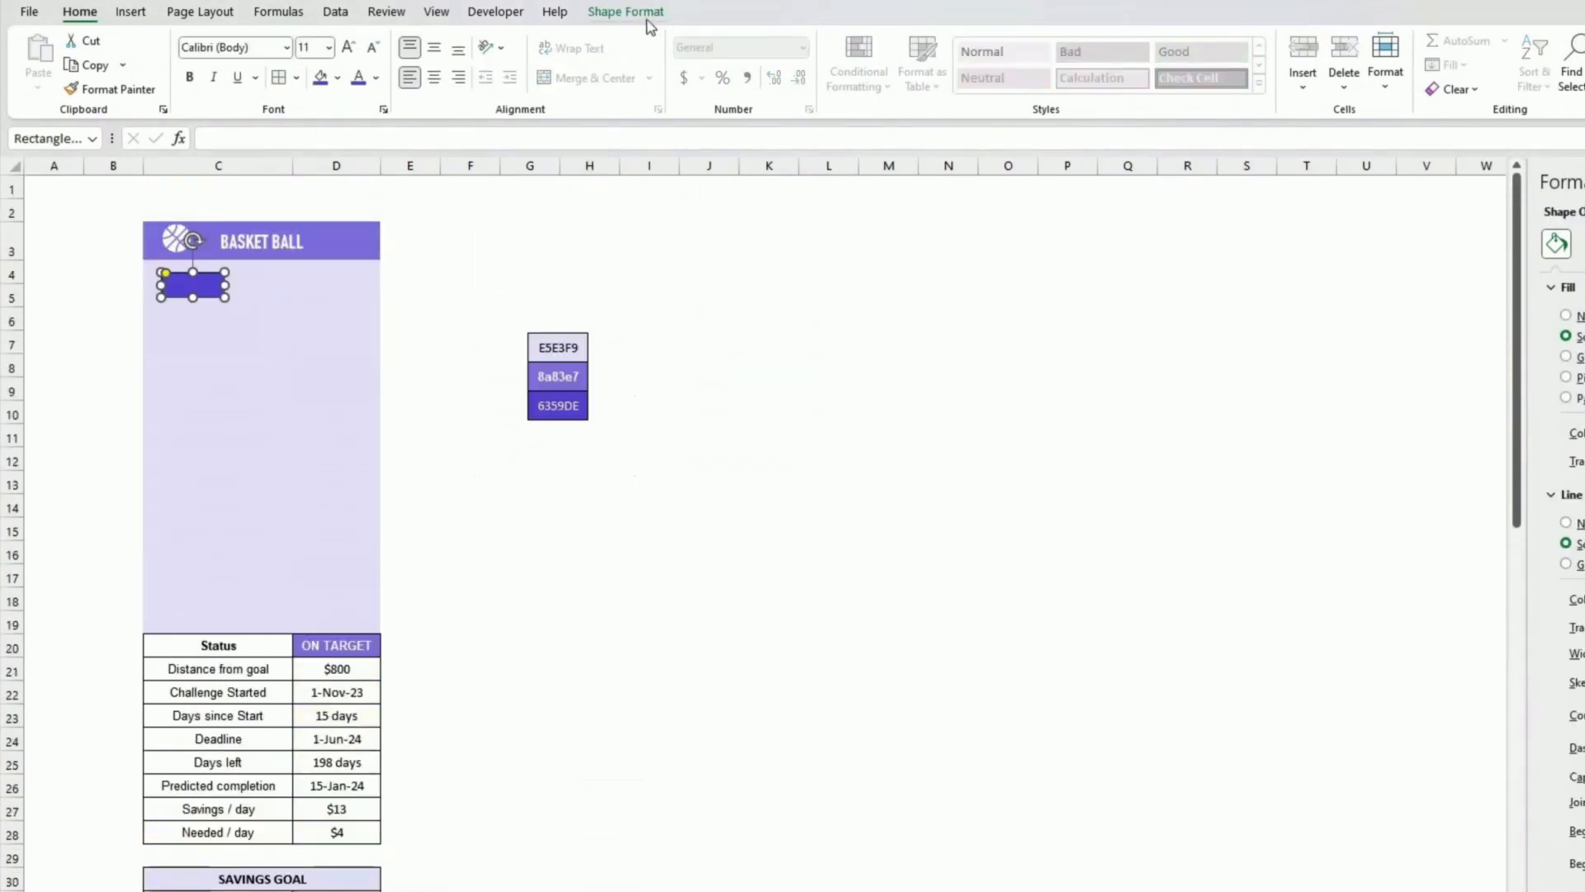
# Step: Change the rectangle's outline colour and widen the rectangle slightly
pyautogui.click(659, 7)
pyautogui.click(702, 64)
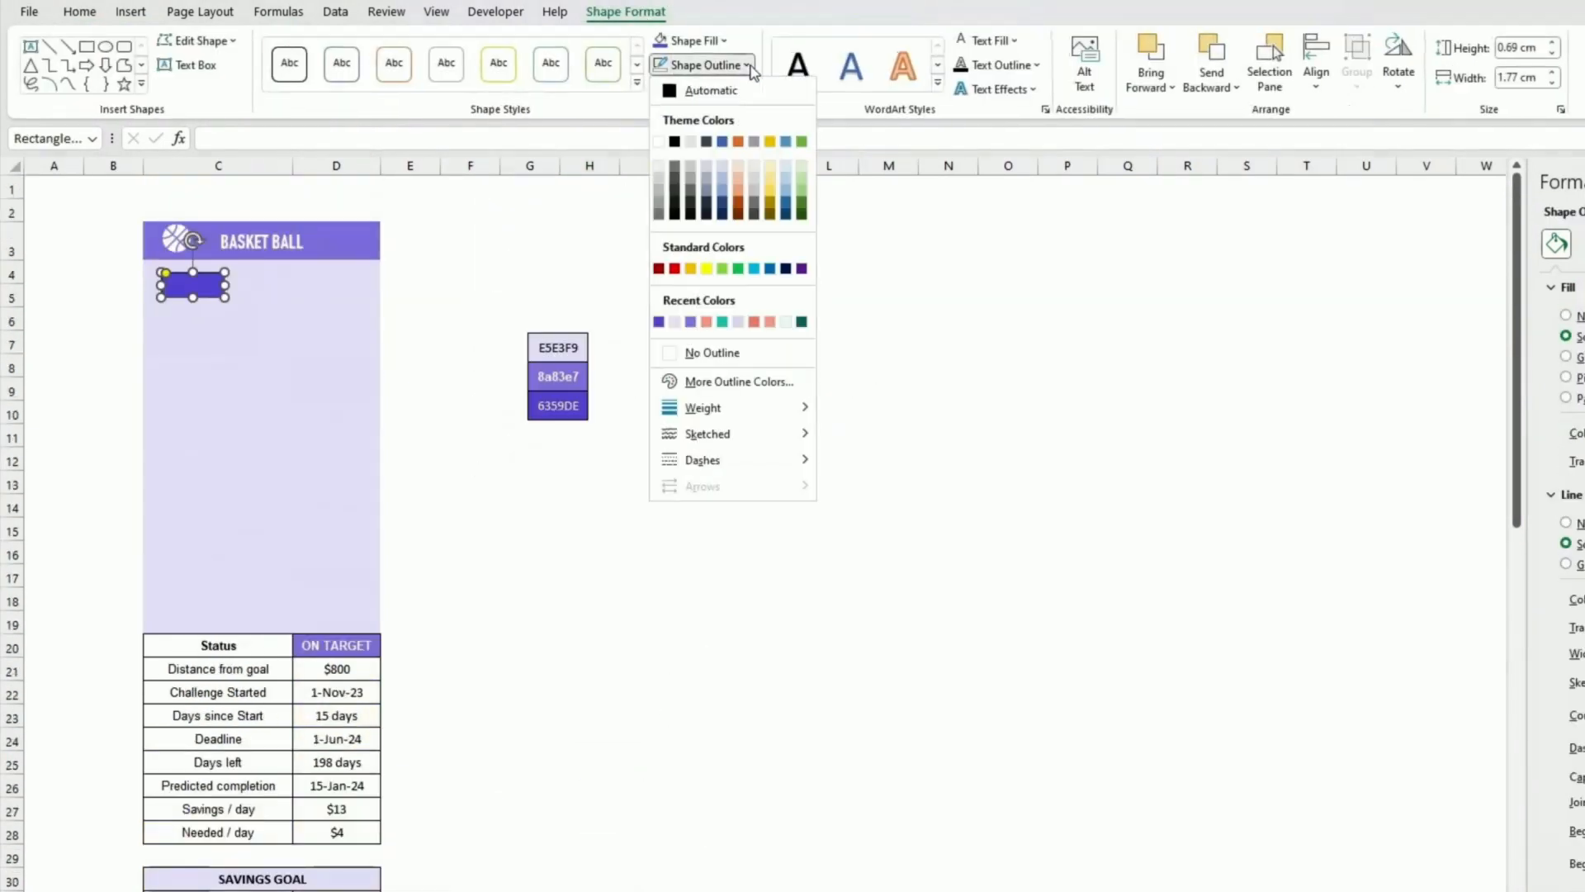
pyautogui.click(661, 149)
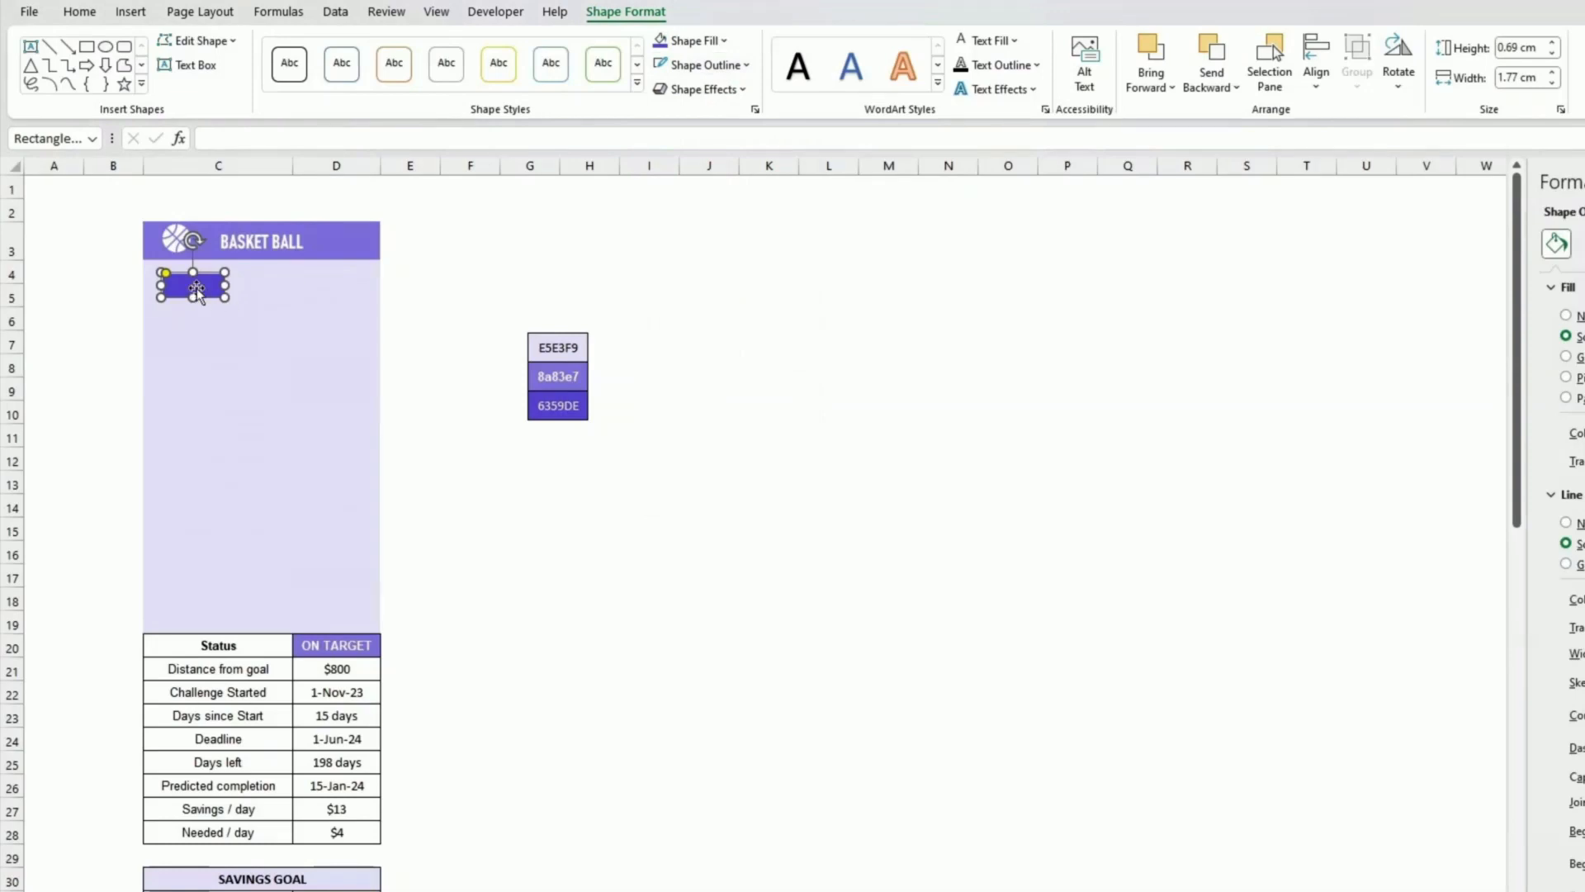
pyautogui.moveTo(225, 286); pyautogui.dragTo(235, 286)
# Step: Link the rectangle's text to cell D58 with the formula =$D$58
pyautogui.click(211, 138)
pyautogui.write('=')
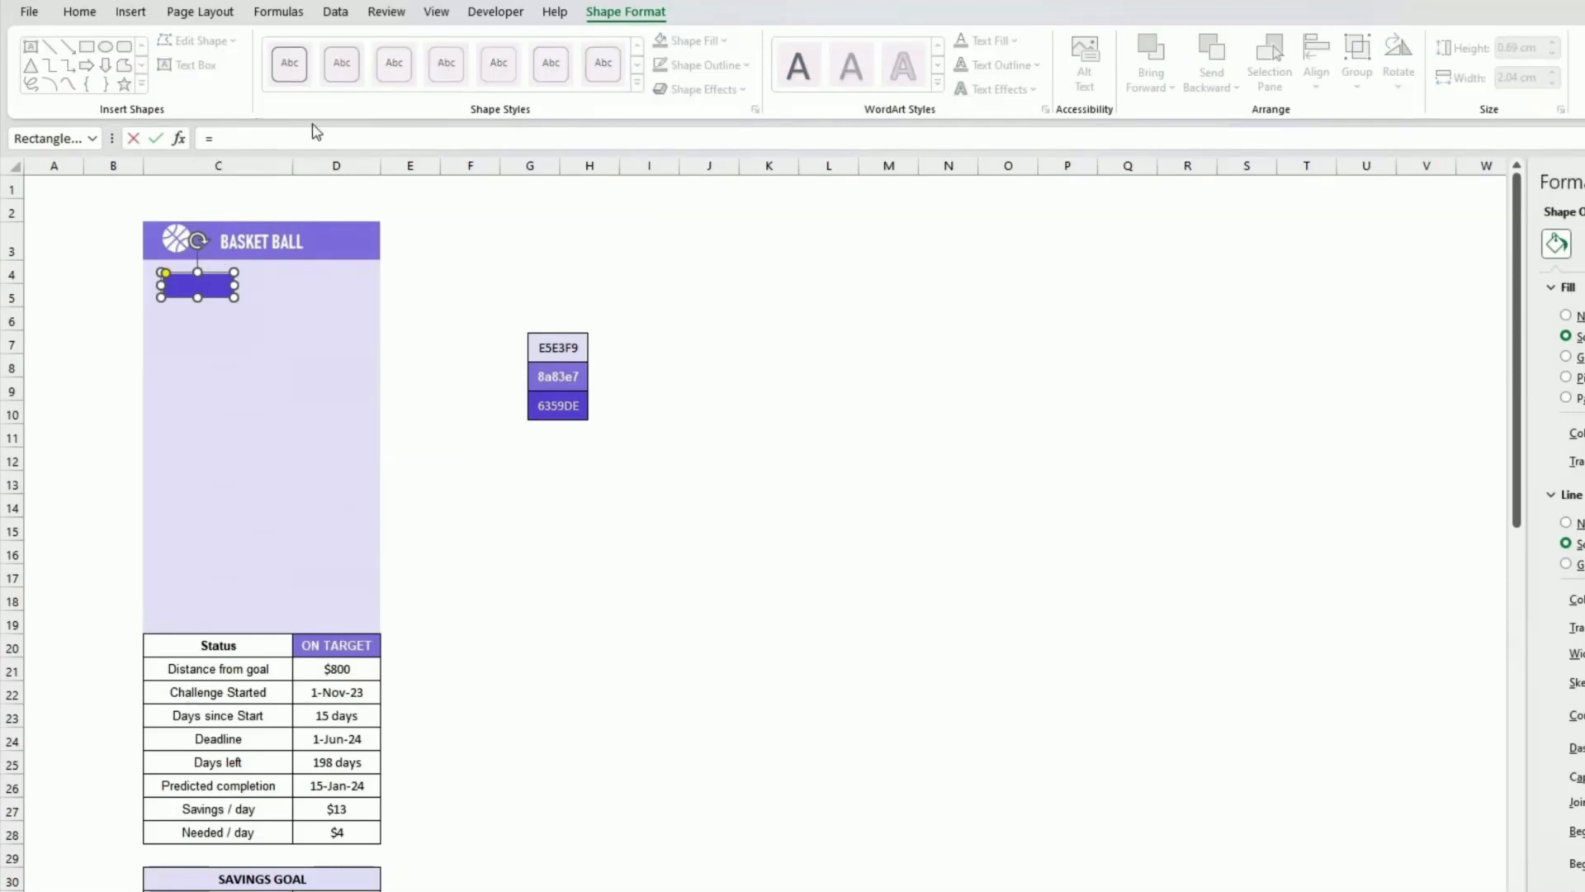
pyautogui.scroll(-11, 443, 272)
pyautogui.click(336, 704)
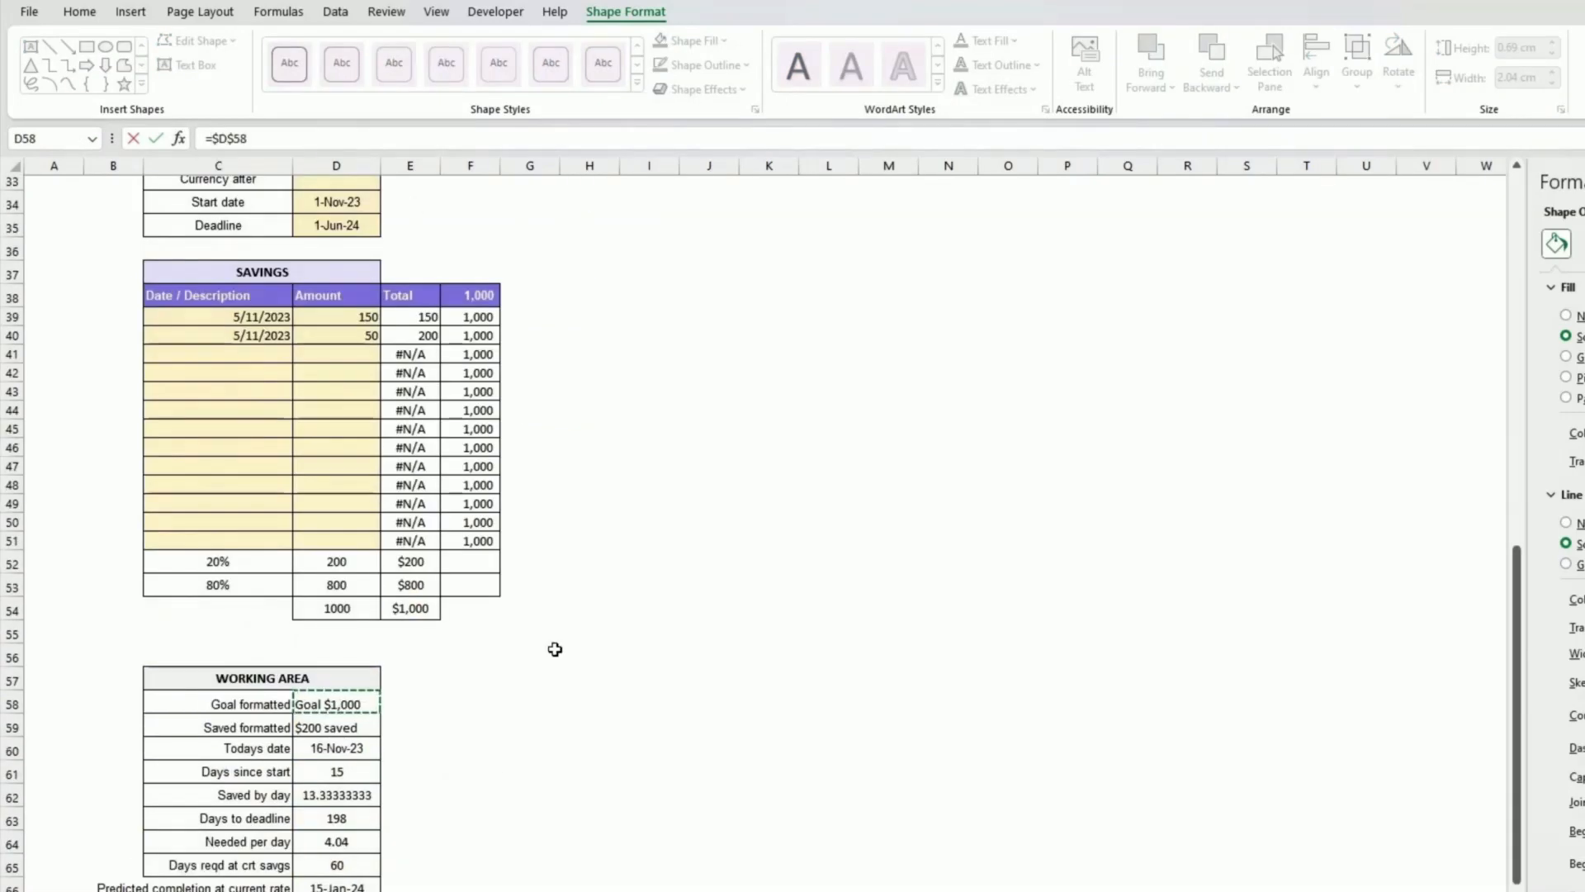
pyautogui.press('Return')
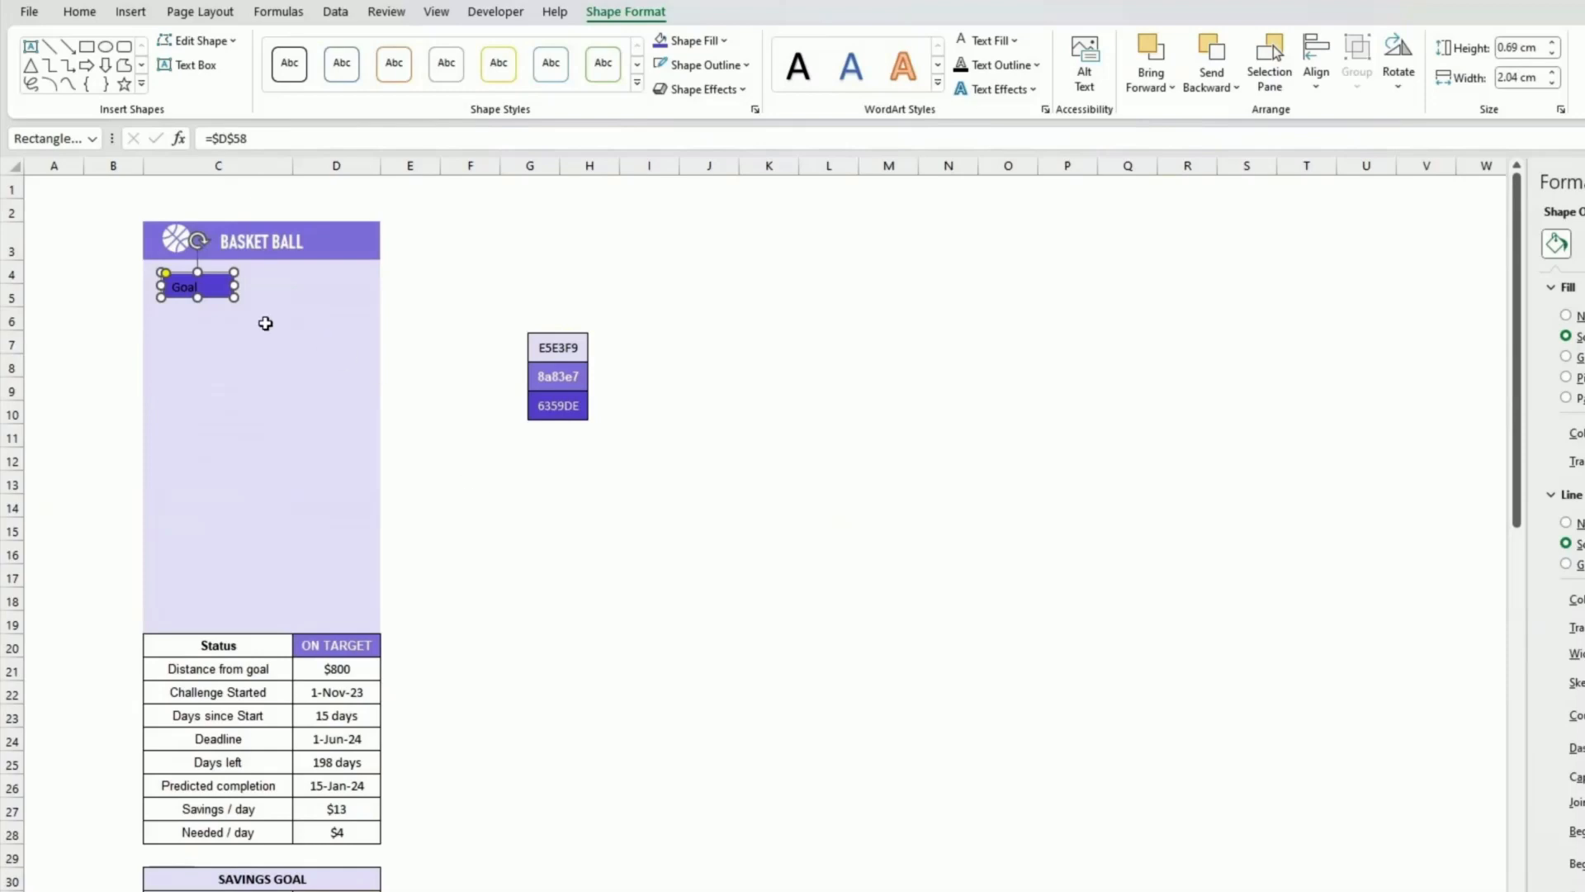
# Step: Make the rectangle's text white and vertically centred, and enlarge the rectangle slightly
pyautogui.moveTo(235, 286); pyautogui.dragTo(245, 287)
pyautogui.click(84, 13)
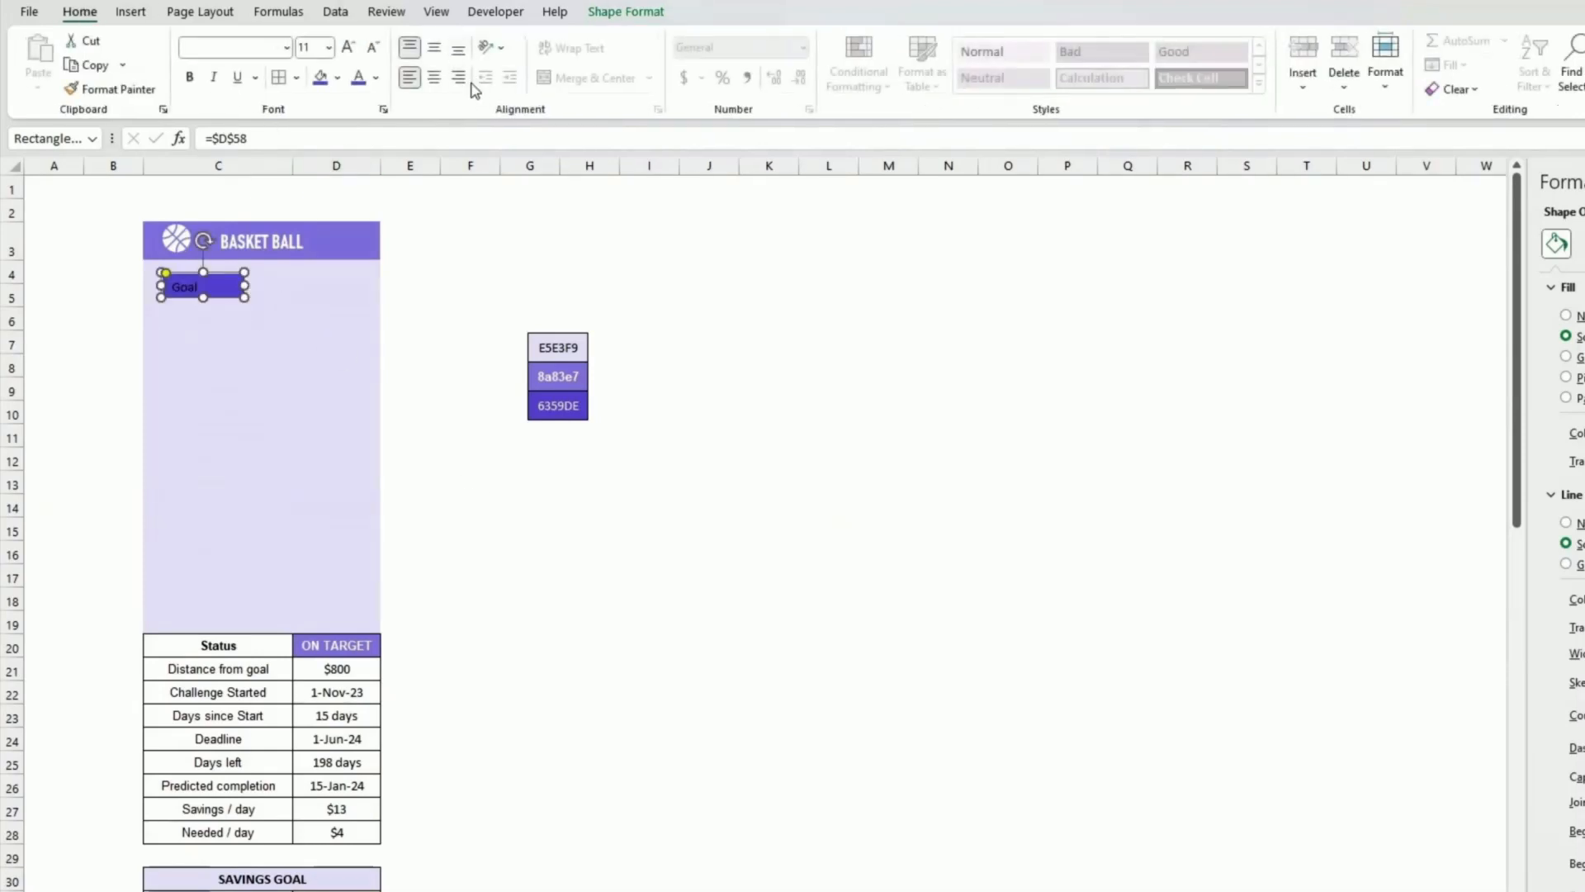
pyautogui.click(434, 47)
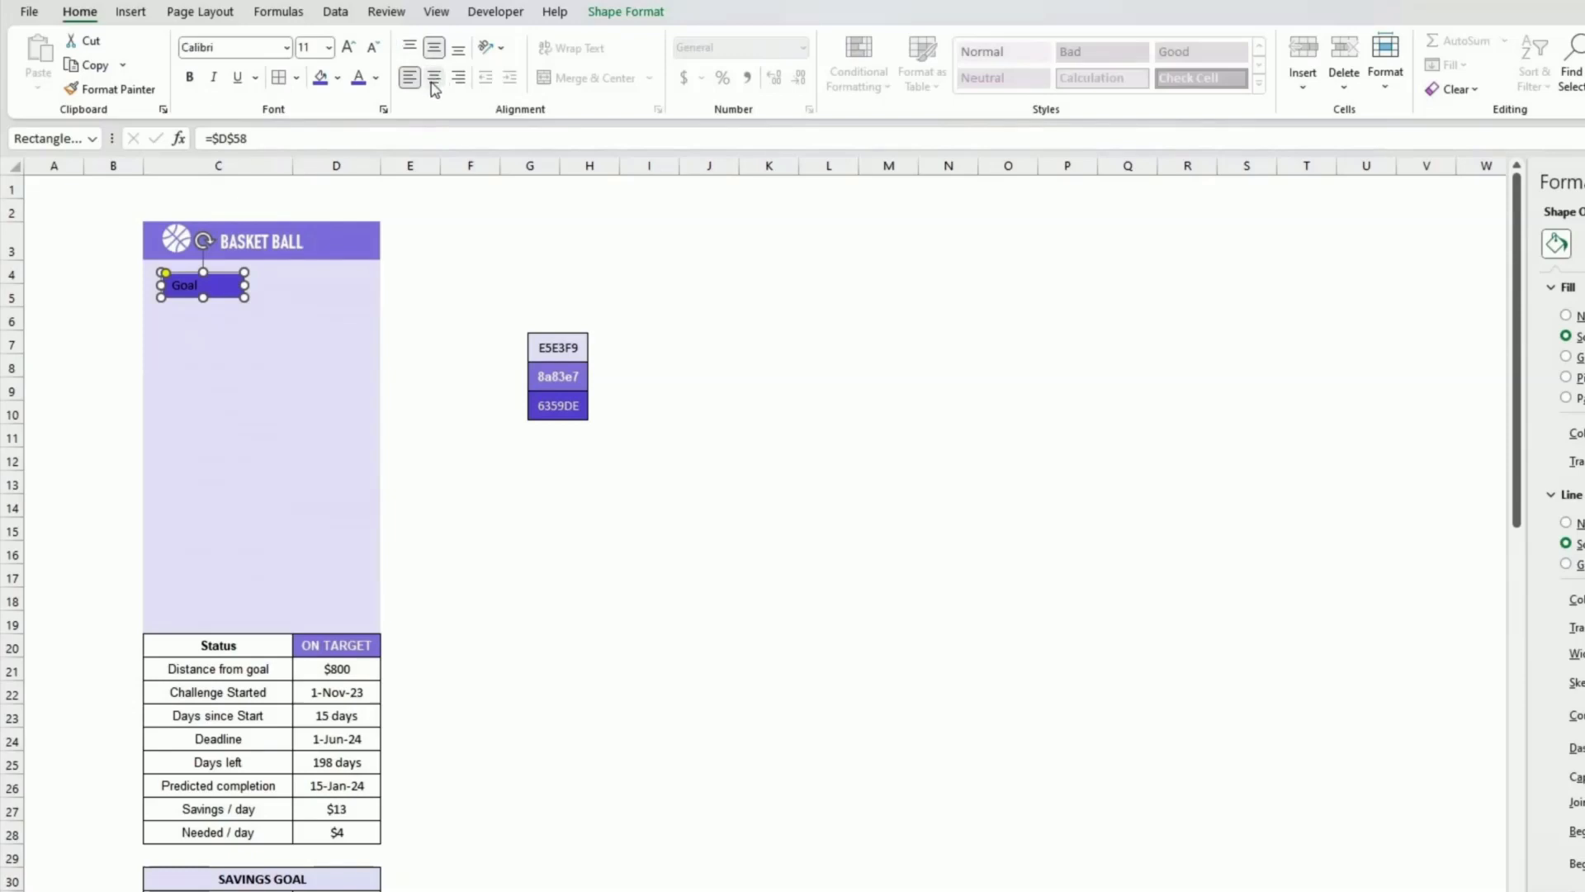
pyautogui.click(381, 78)
pyautogui.click(357, 153)
pyautogui.moveTo(239, 286)
pyautogui.mouseDown()
pyautogui.moveTo(261, 287)
pyautogui.moveTo(248, 300)
pyautogui.mouseUp()
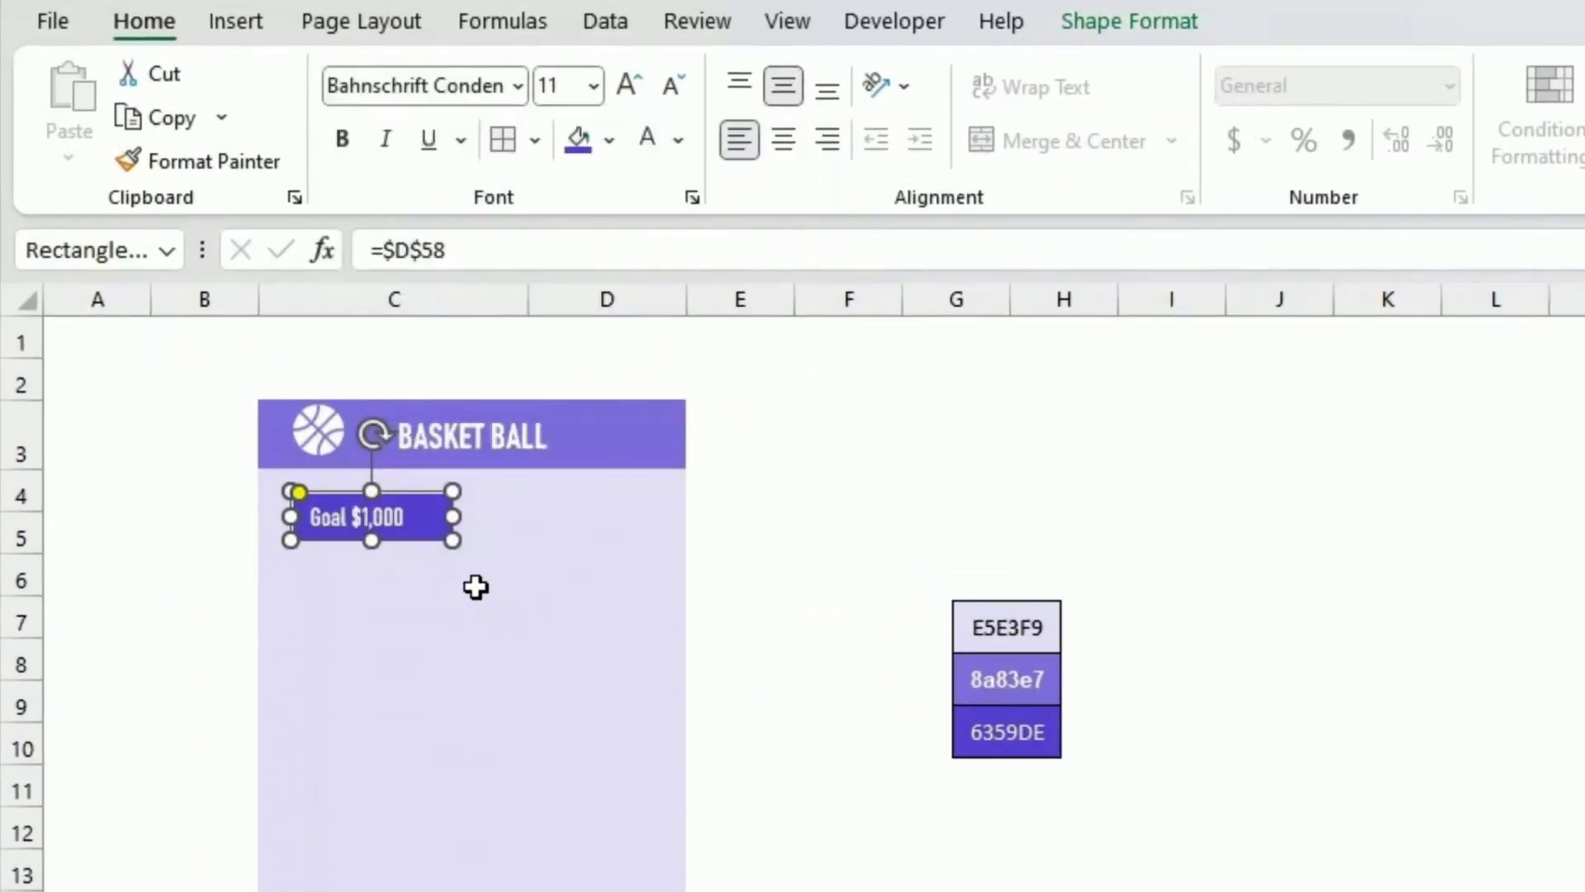
# Step: Increase the rectangle's font size to 14
pyautogui.click(630, 82)
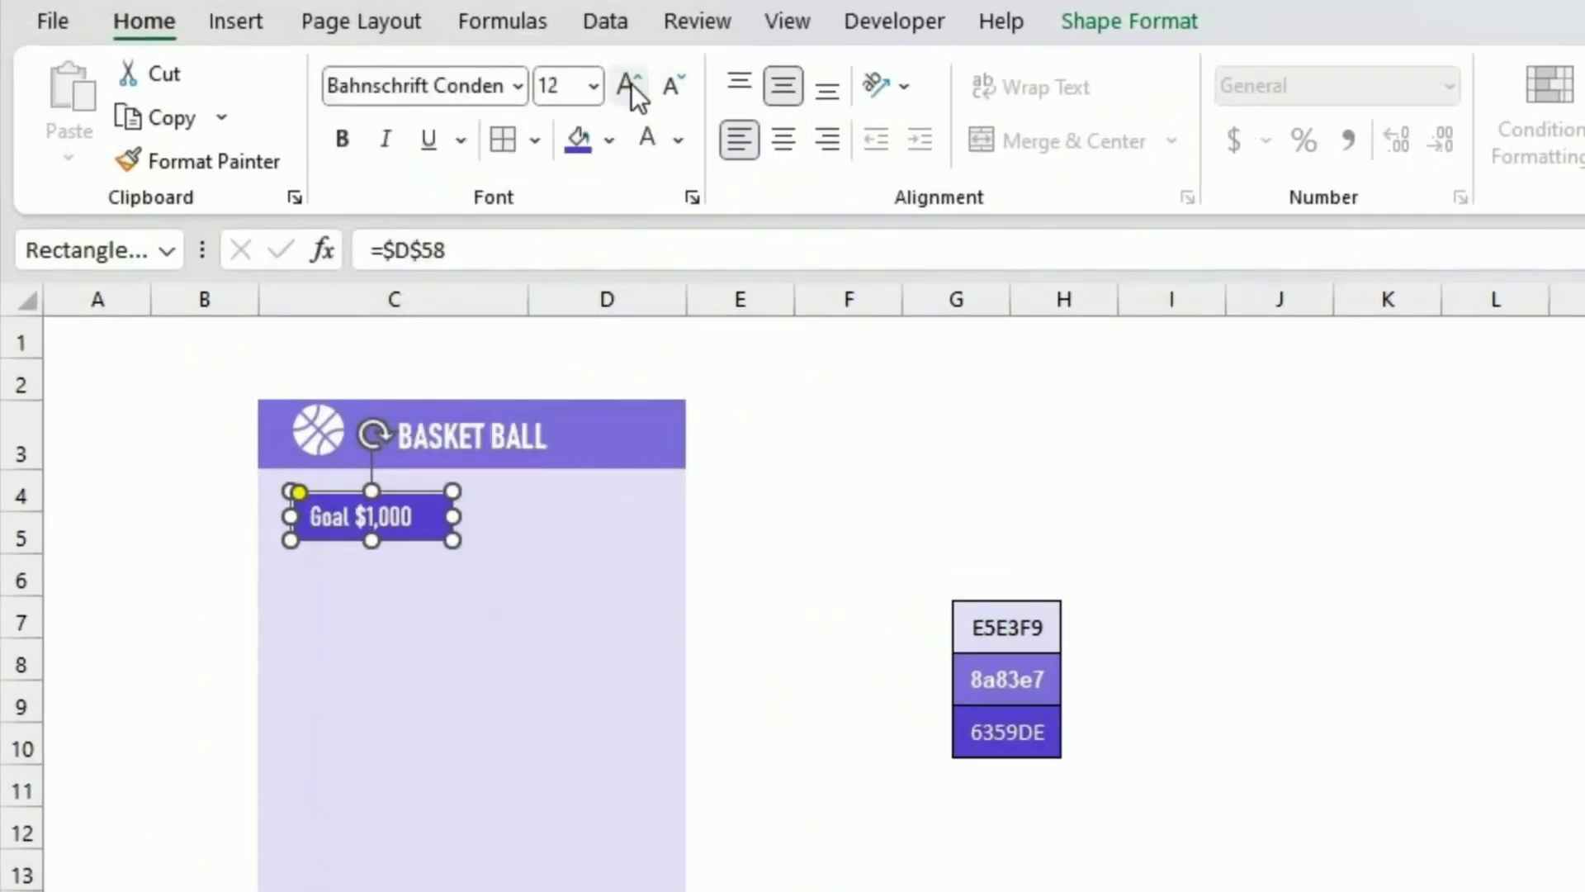
pyautogui.click(631, 83)
pyautogui.click(825, 652)
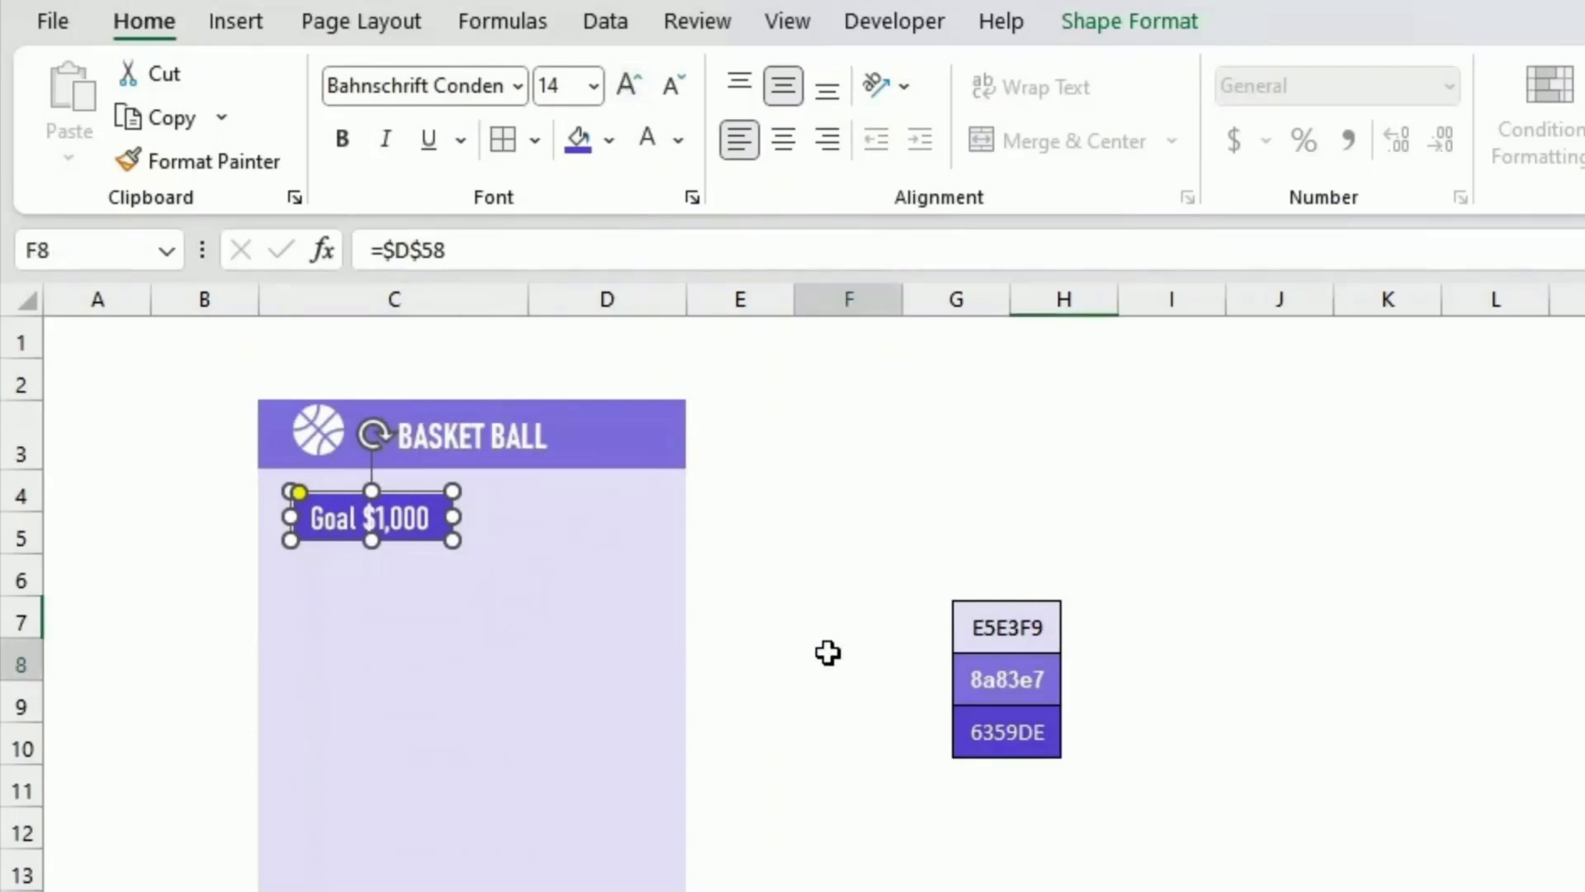
# Step: Duplicate the goal box lower in the panel and stretch the copy across the panel's full width
pyautogui.moveTo(428, 538); pyautogui.dragTo(404, 798)
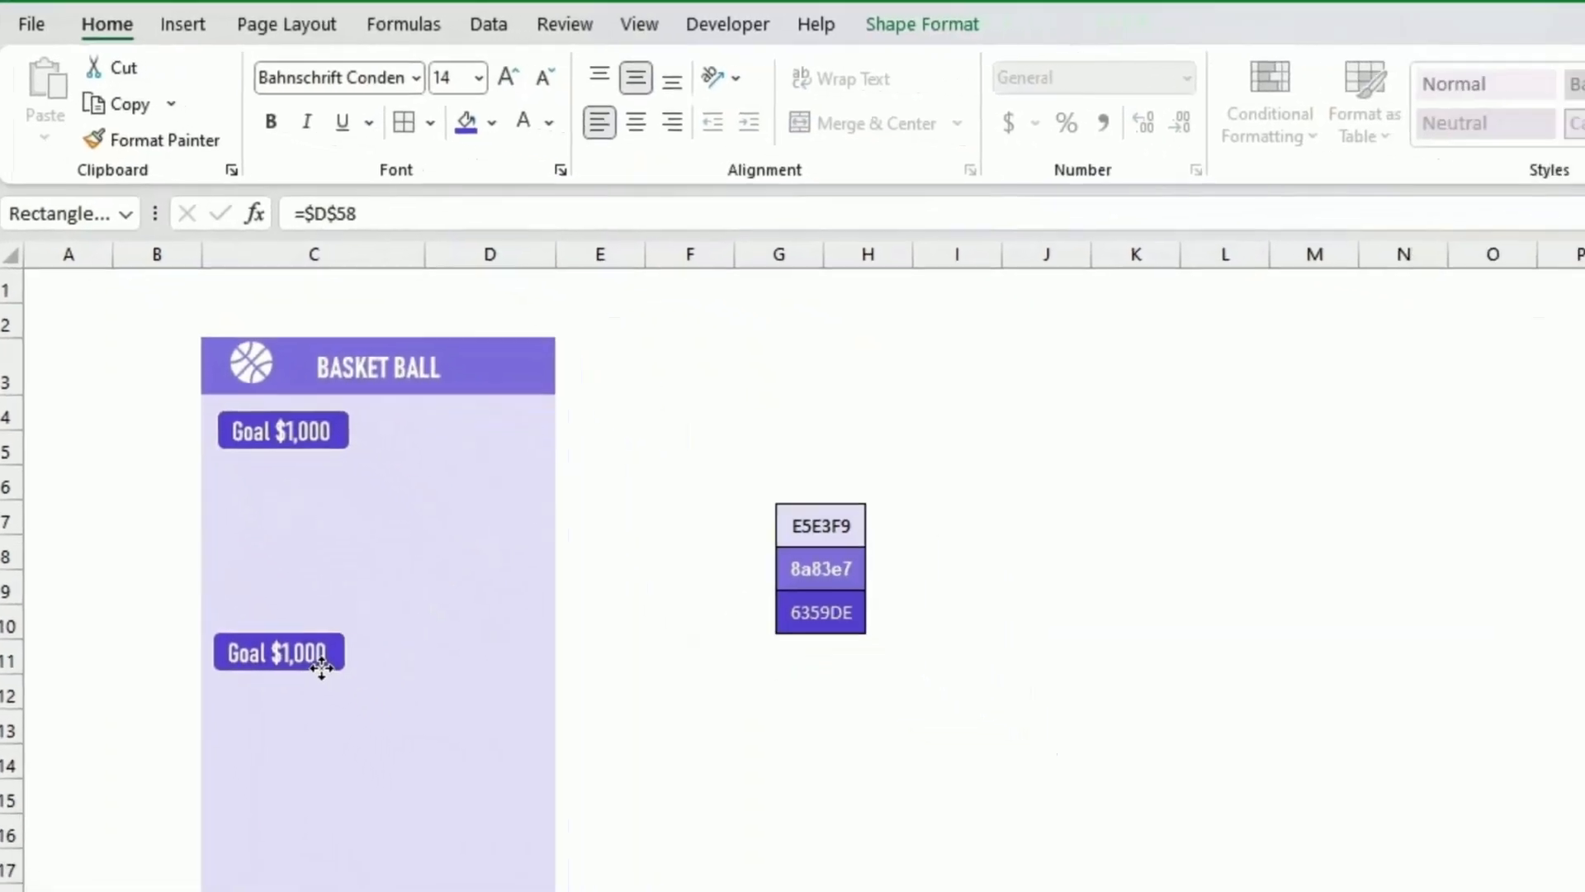
pyautogui.keyDown('ctrl'); pyautogui.moveTo(322, 669); pyautogui.dragTo(318, 642); pyautogui.keyUp('ctrl')
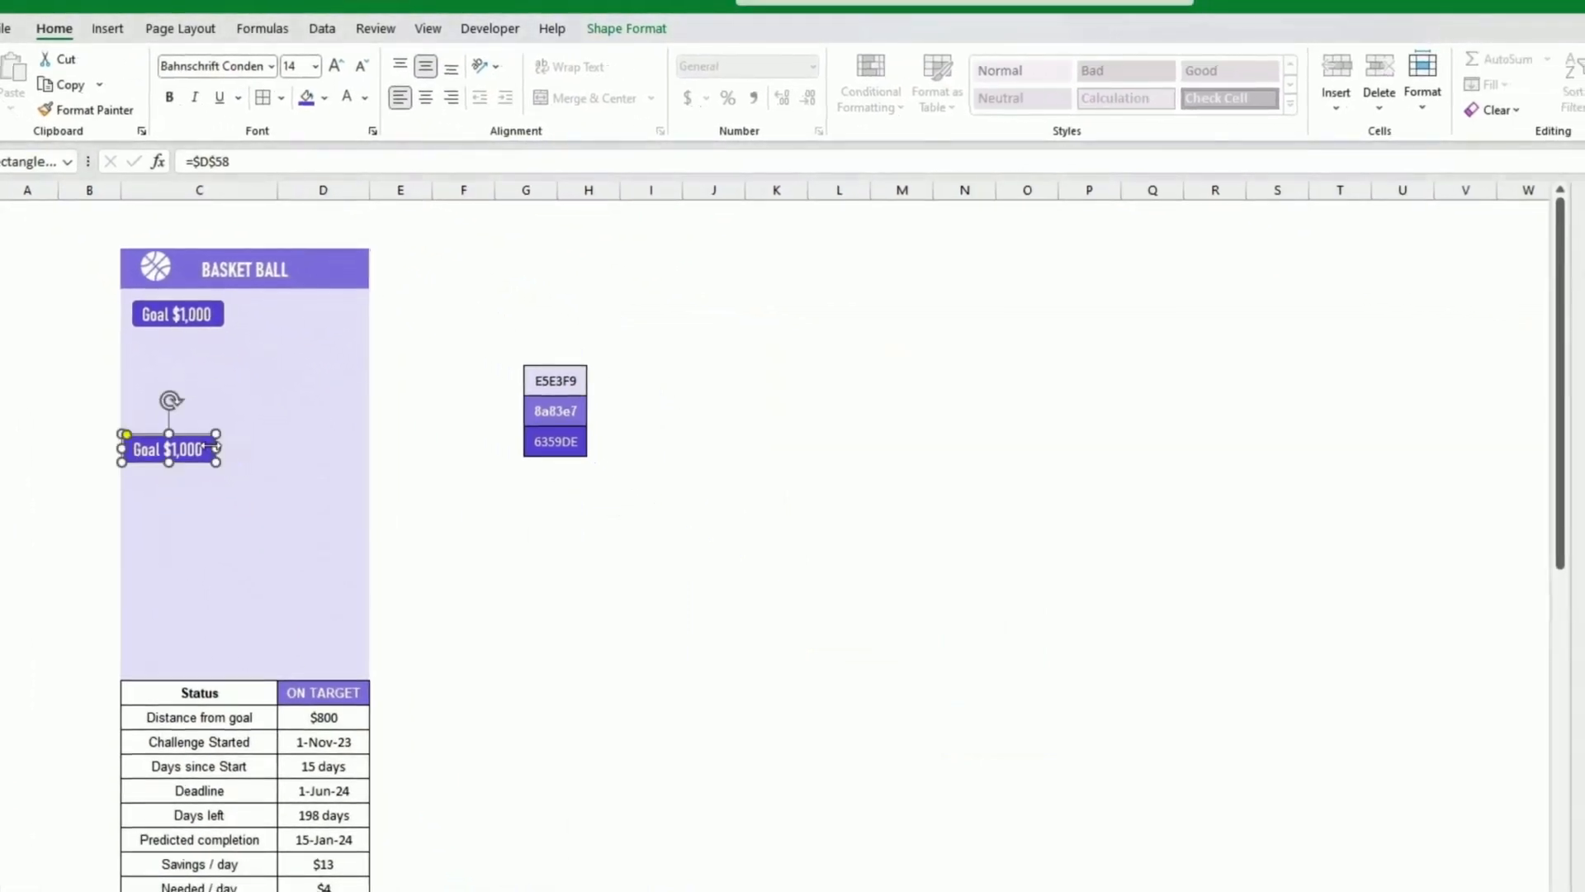
pyautogui.moveTo(212, 449); pyautogui.dragTo(376, 450)
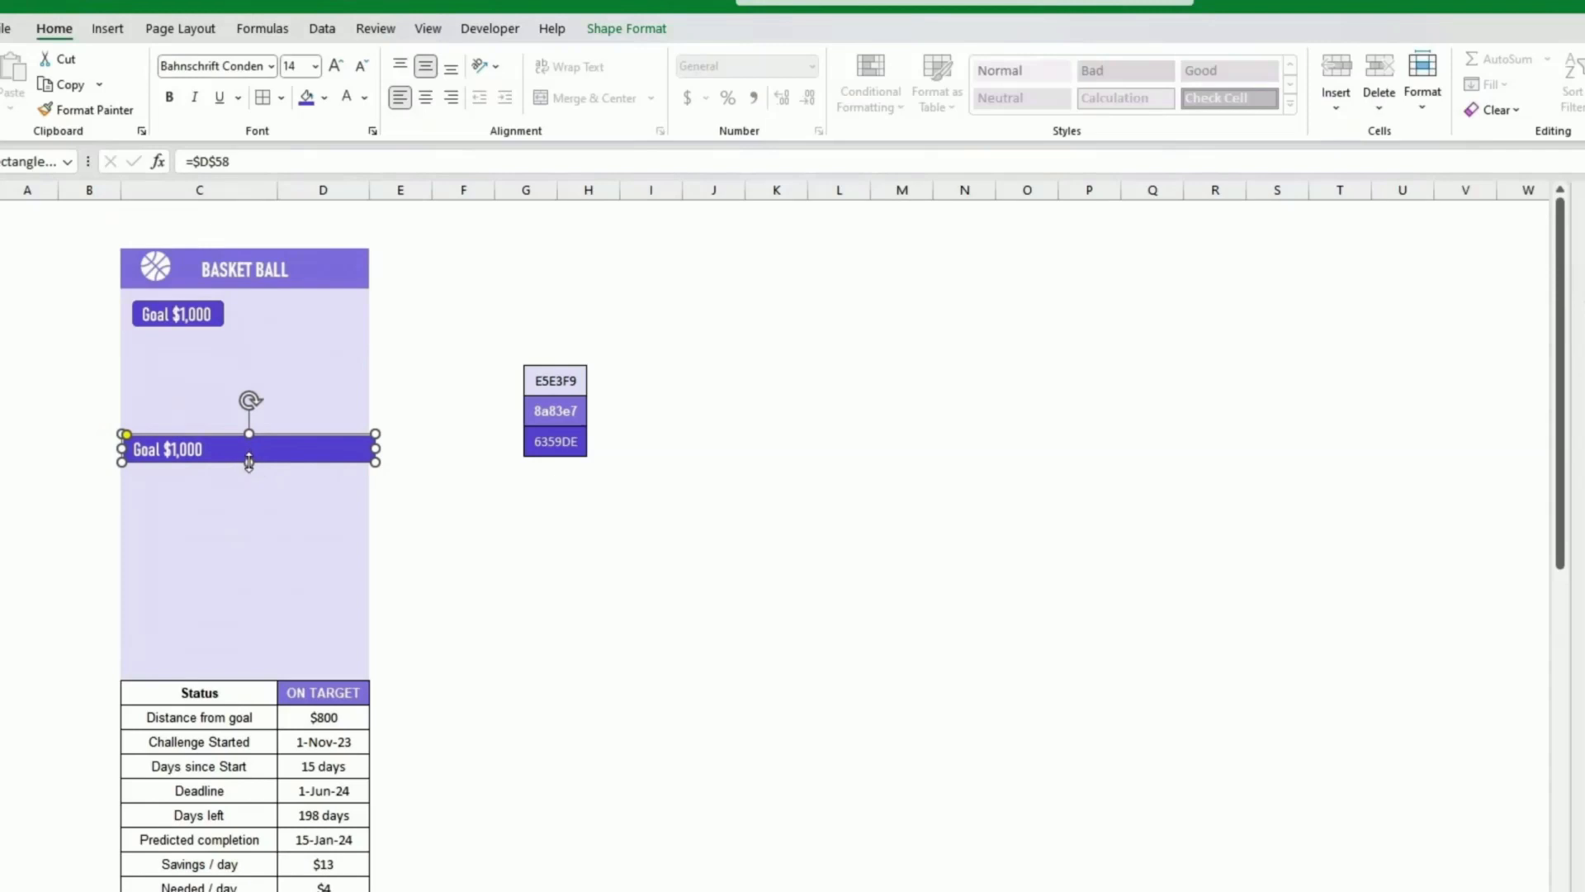
pyautogui.moveTo(249, 462); pyautogui.dragTo(248, 469)
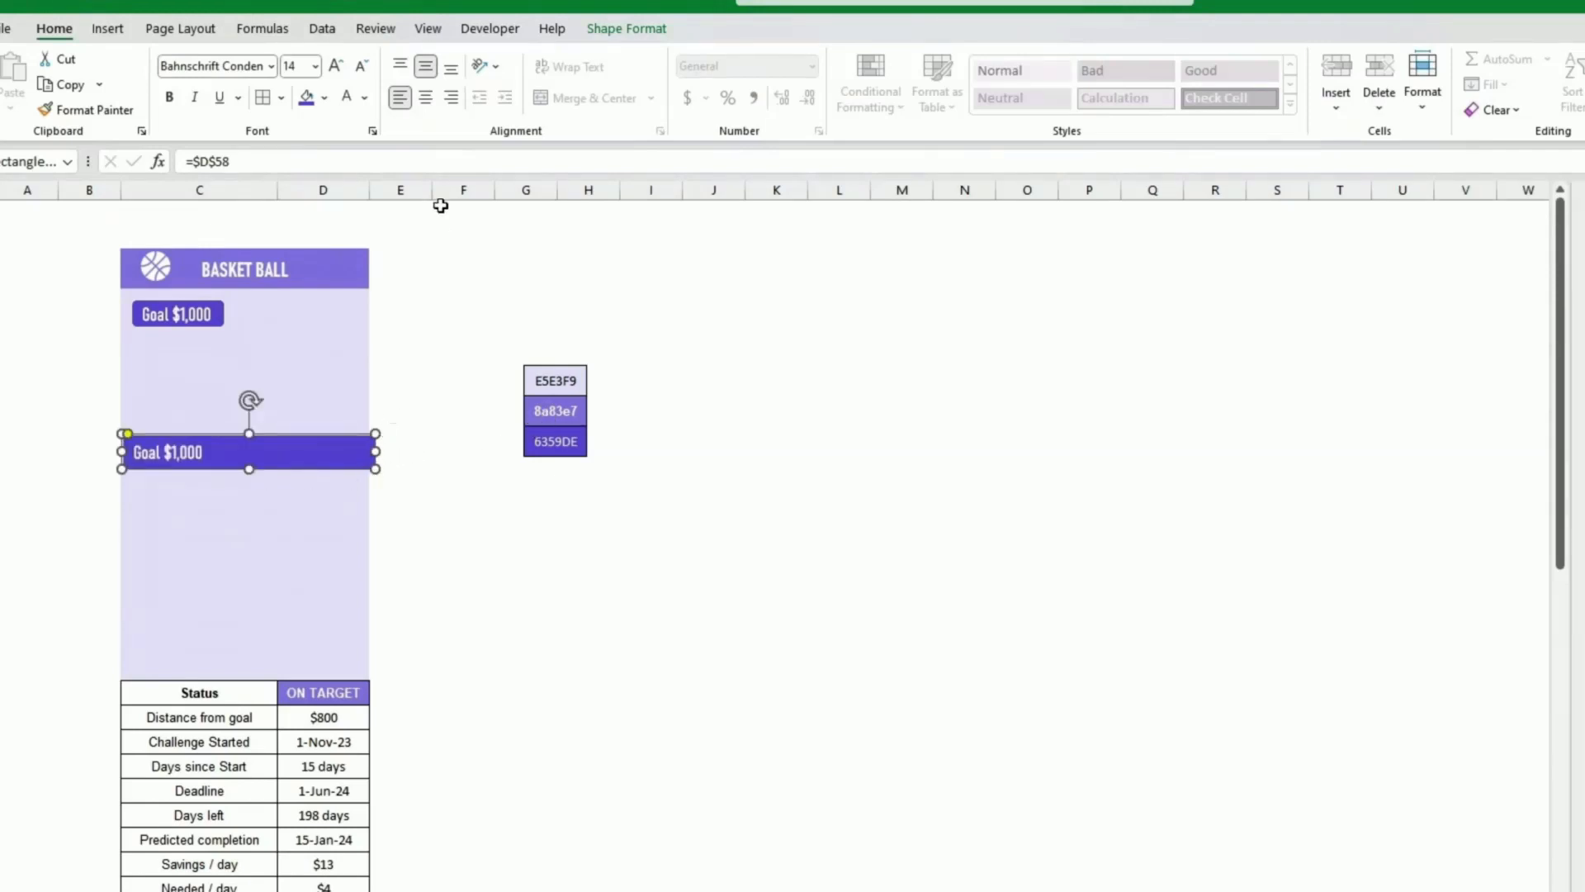
# Step: Centre the copy's text, enlarge its font to 18 and fill it a lighter purple
pyautogui.click(424, 99)
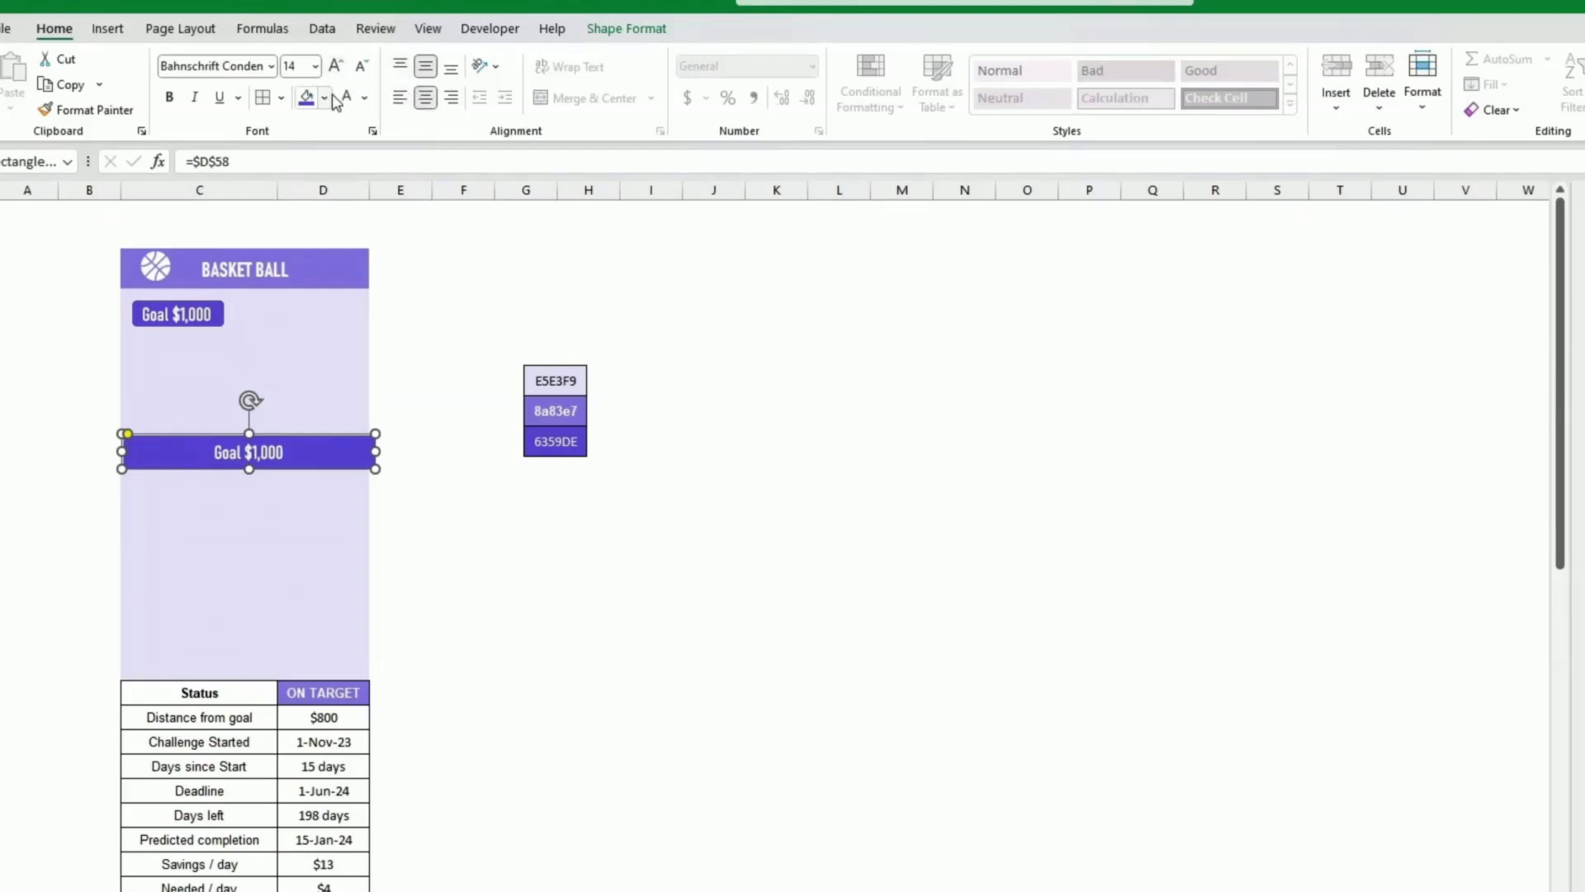
pyautogui.click(336, 66)
pyautogui.click(336, 66)
pyautogui.click(324, 98)
pyautogui.click(339, 367)
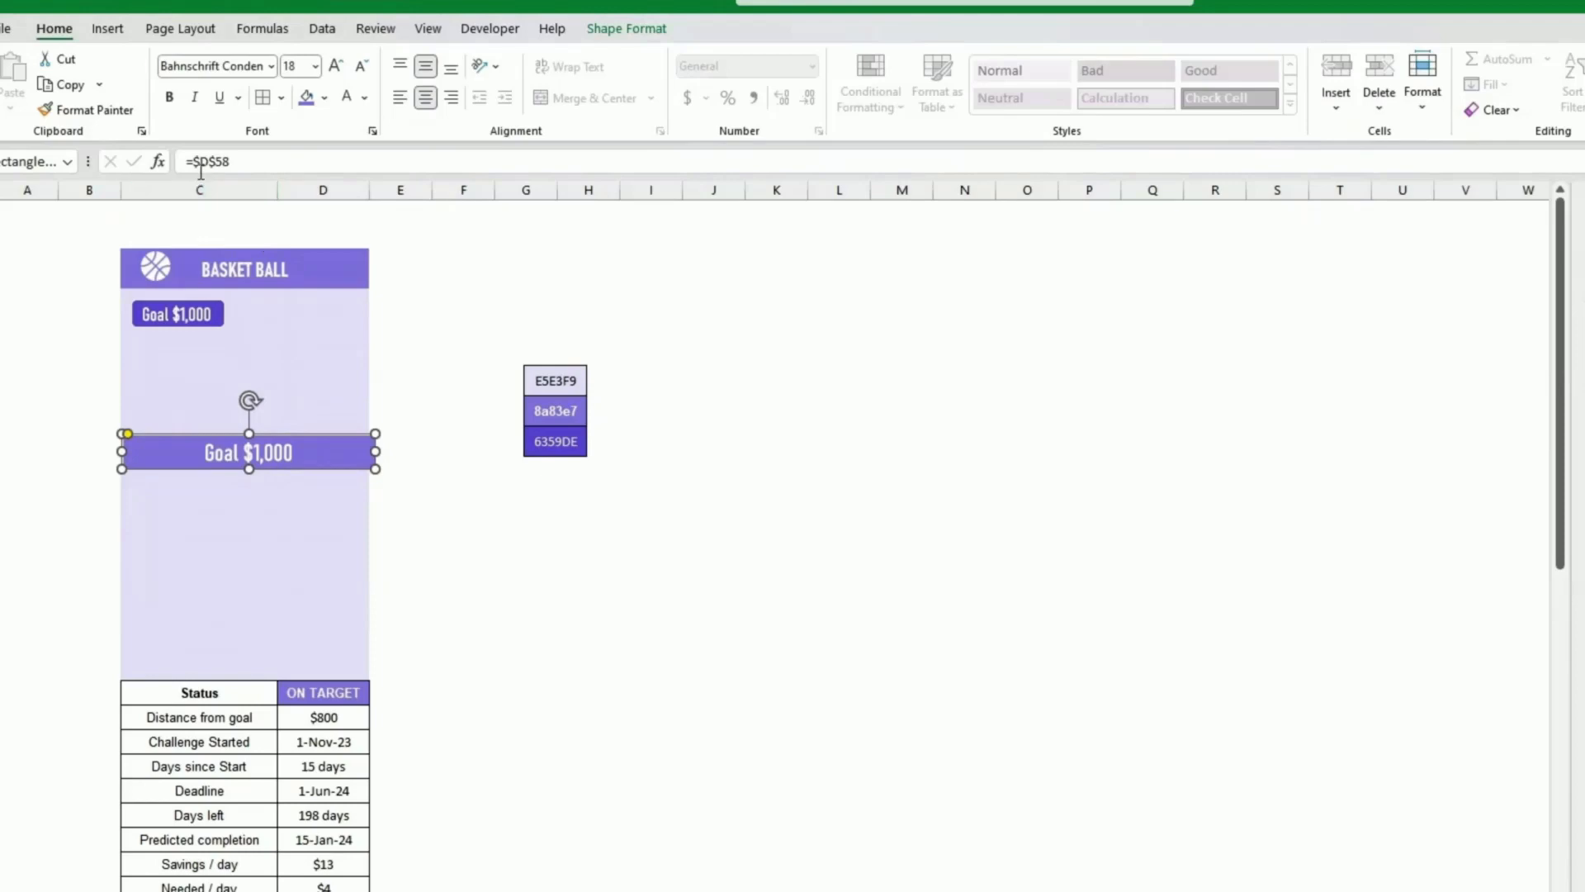
# Step: Link the copied box's text to cell D59 instead
pyautogui.press('BackSpace')
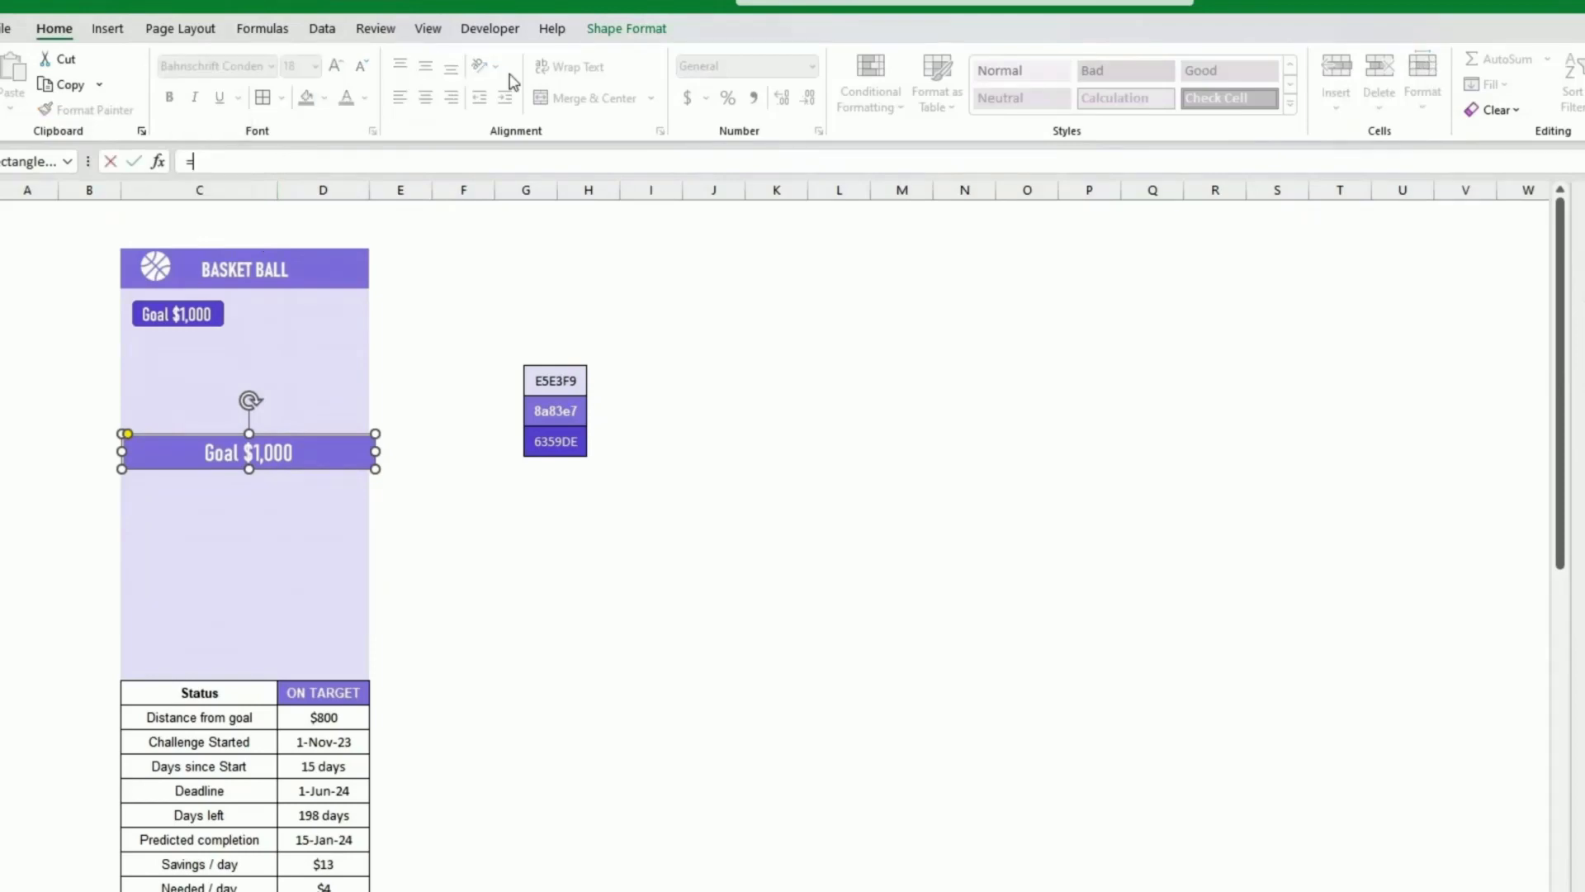
pyautogui.scroll(-8, 538, 556)
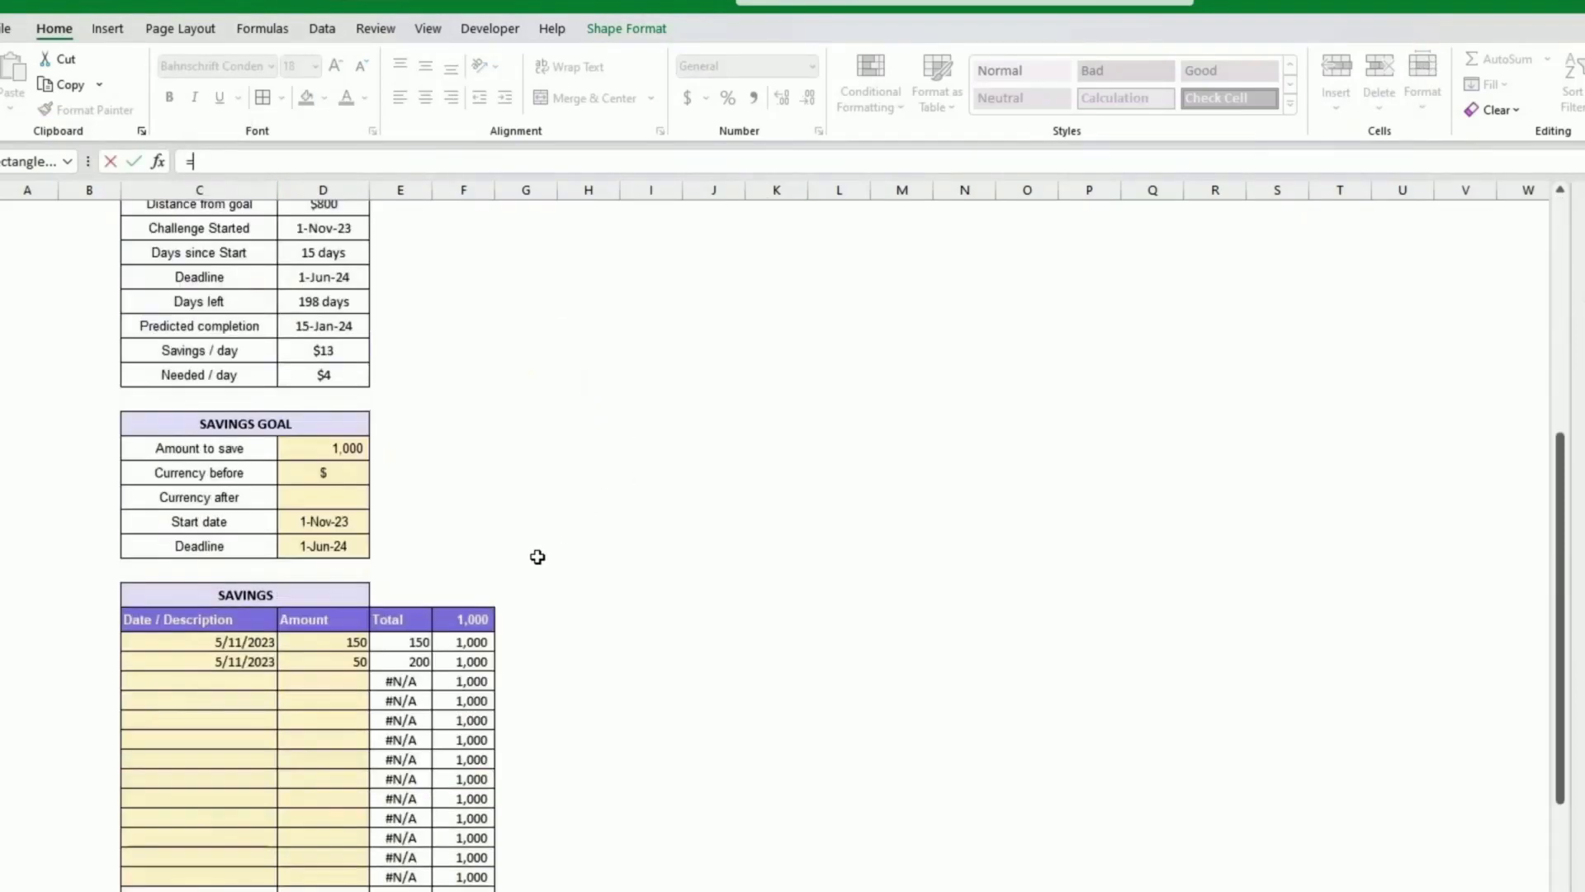
pyautogui.scroll(-3, 538, 556)
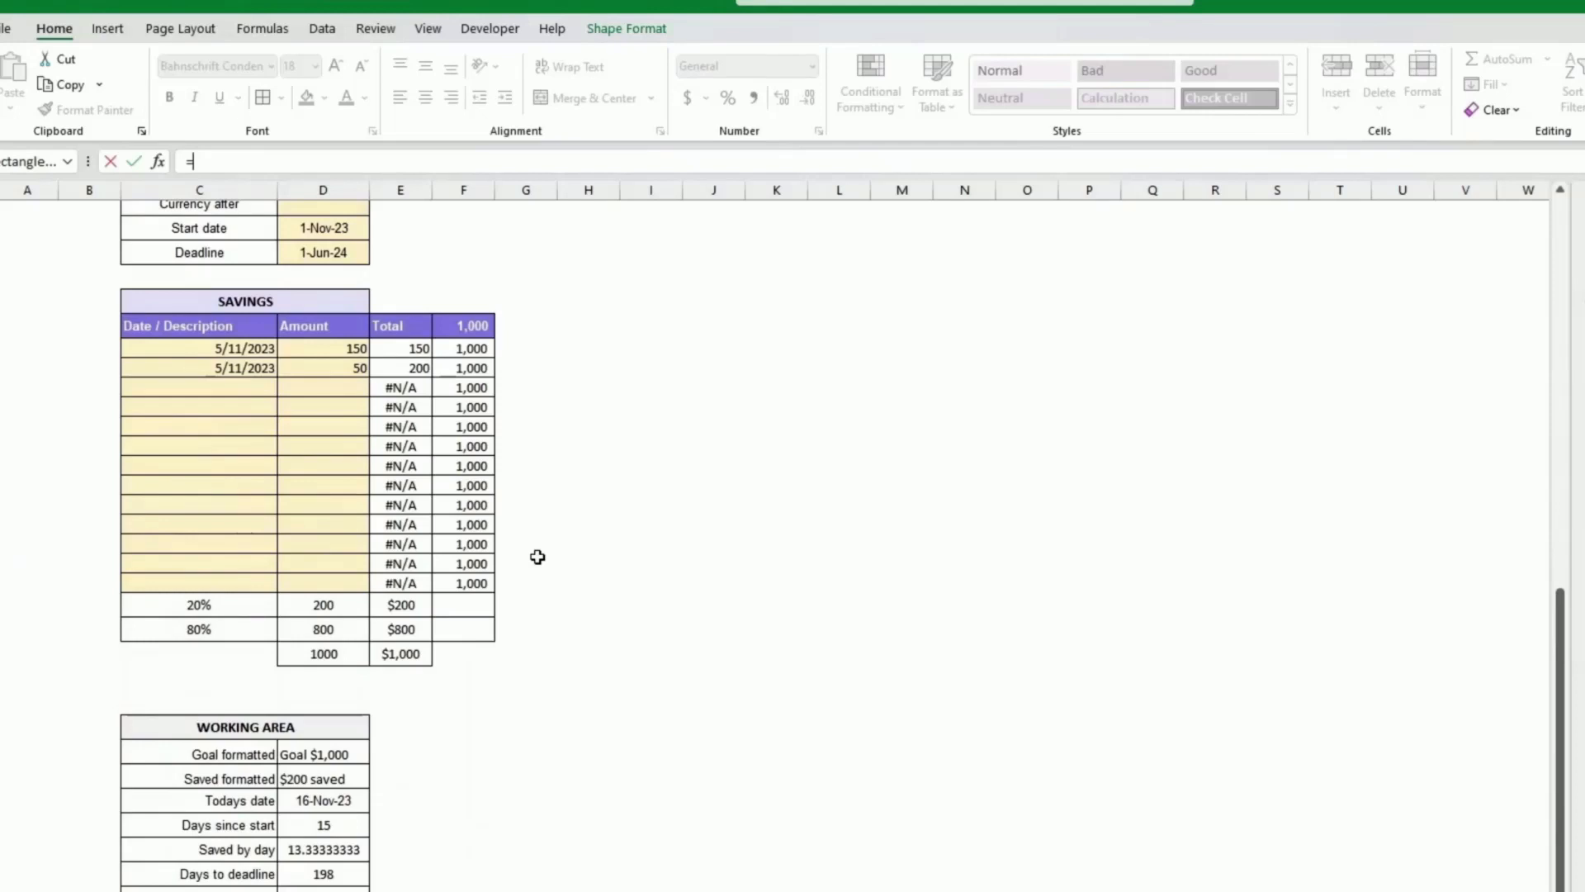
pyautogui.click(319, 784)
pyautogui.click(134, 161)
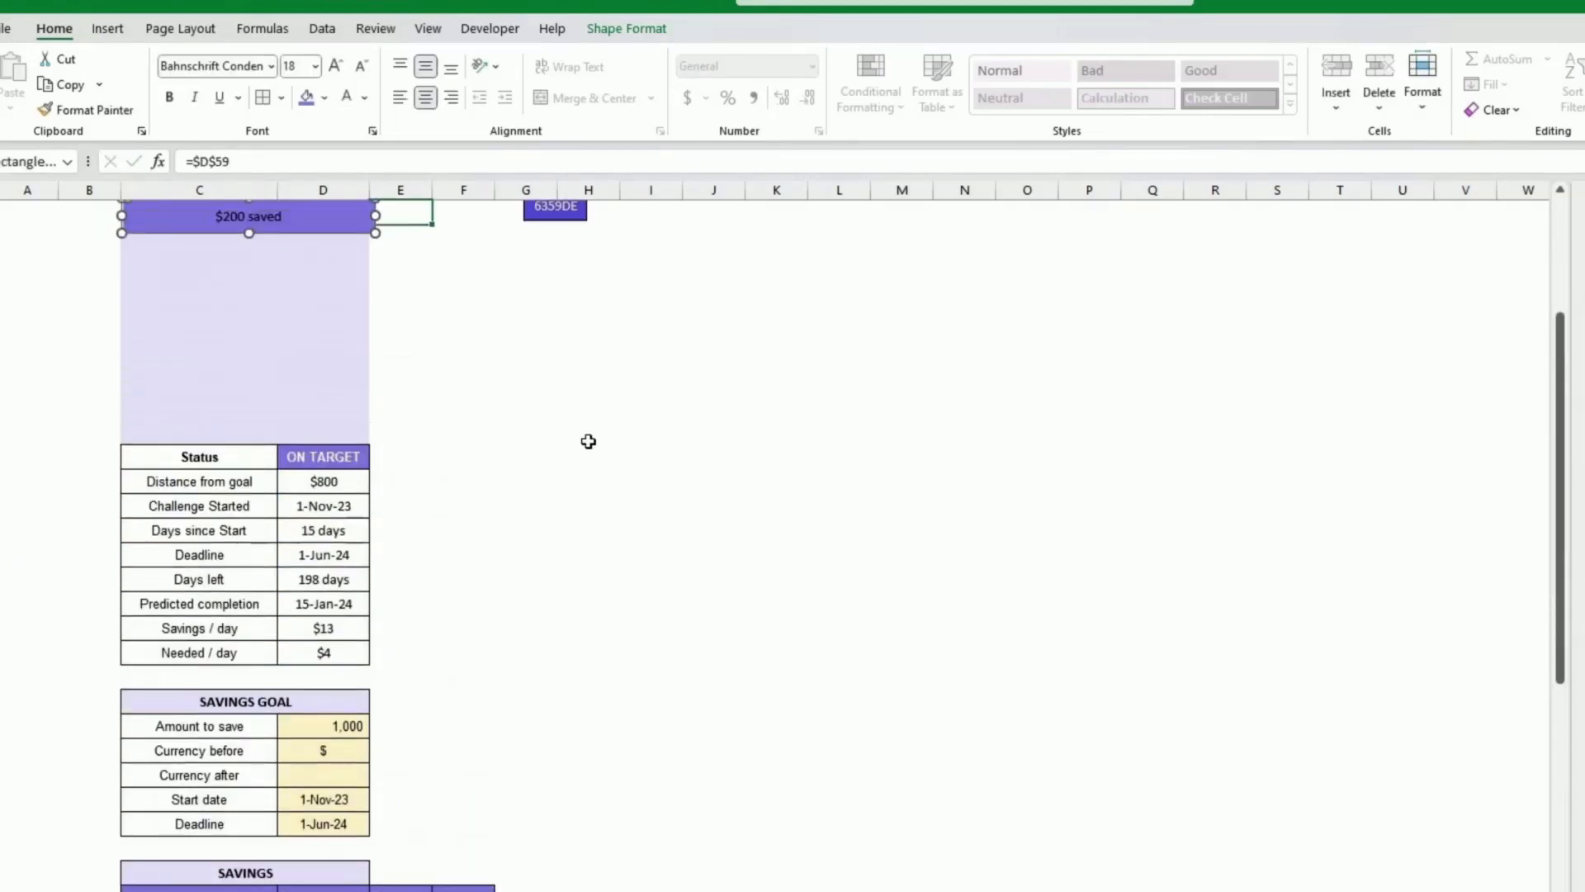
pyautogui.scroll(3, 588, 441)
# Step: Copy the goal box's formatting onto the saved box with Format Painter
pyautogui.click(207, 318)
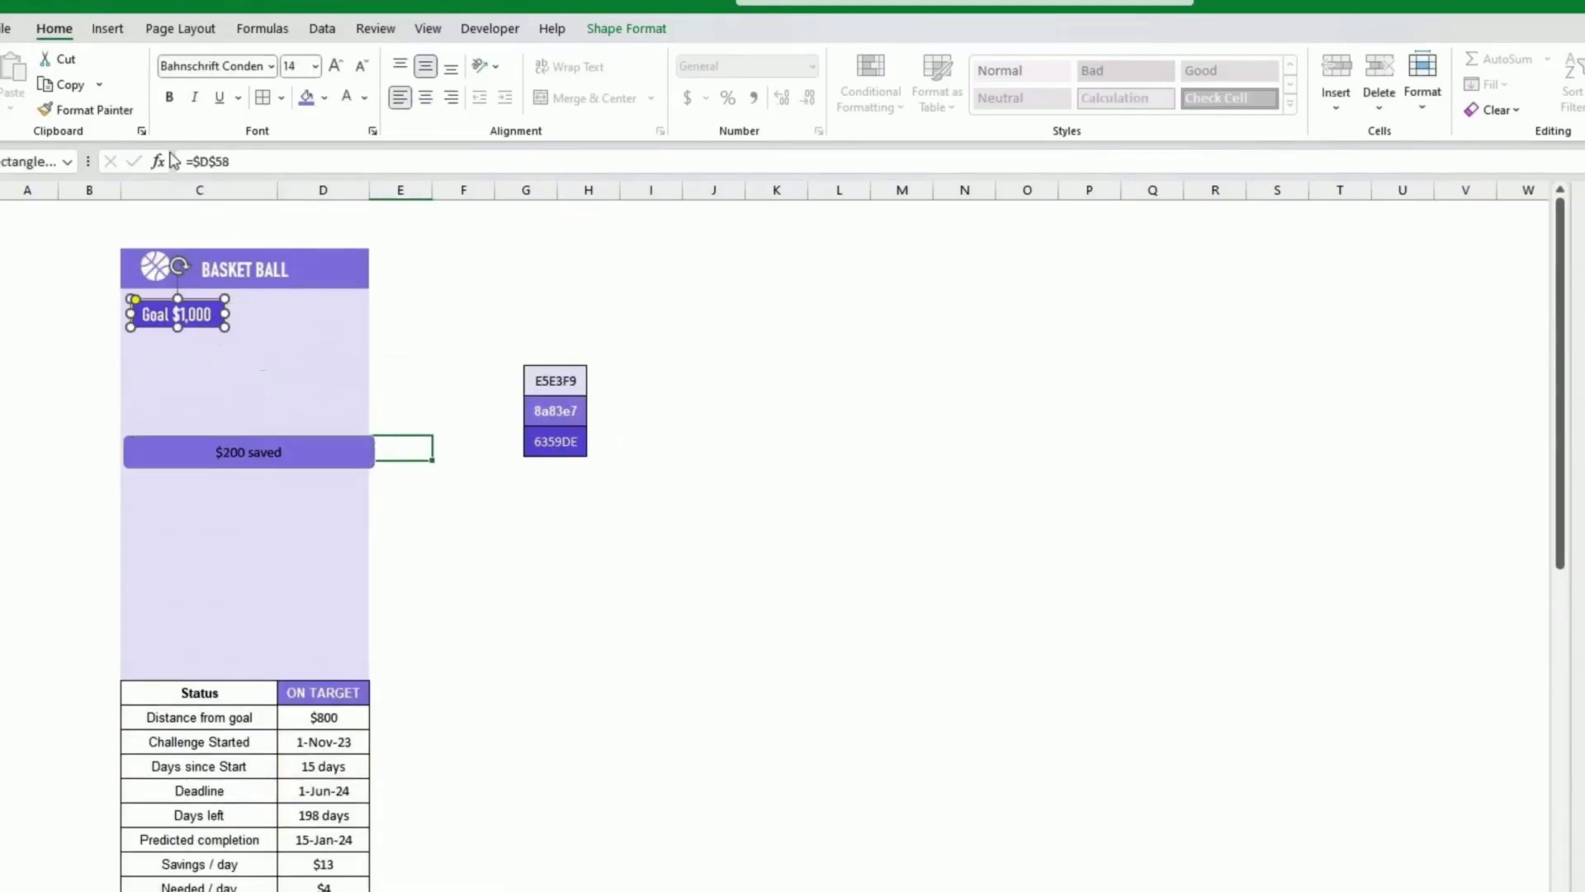
pyautogui.click(131, 116)
pyautogui.click(313, 446)
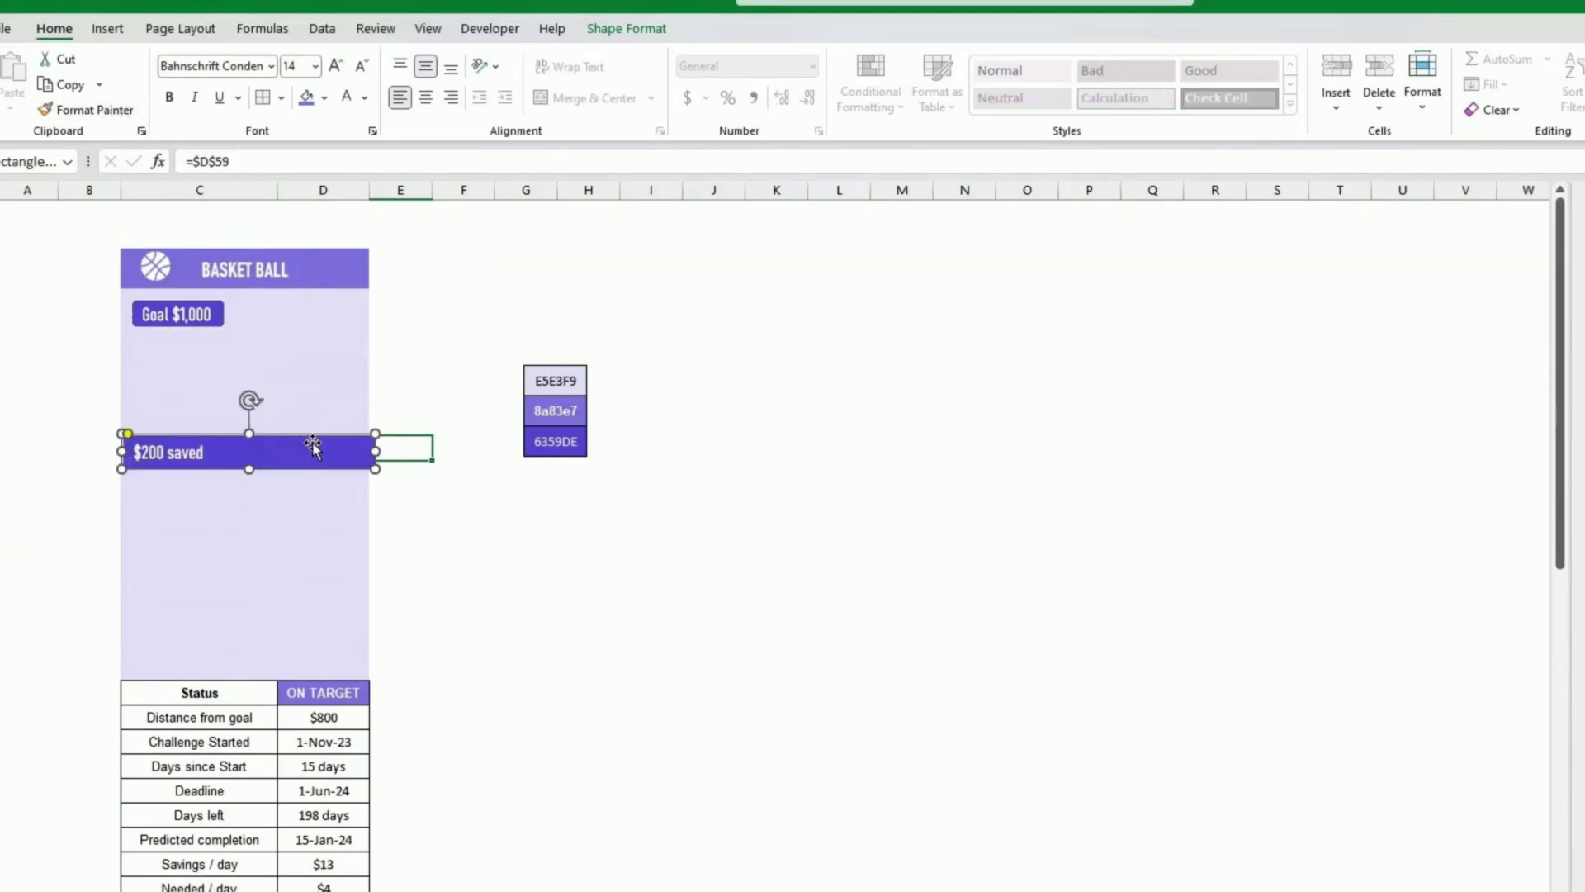
# Step: Centre the saved box's text and fill it with the lighter purple recent colour
pyautogui.click(425, 99)
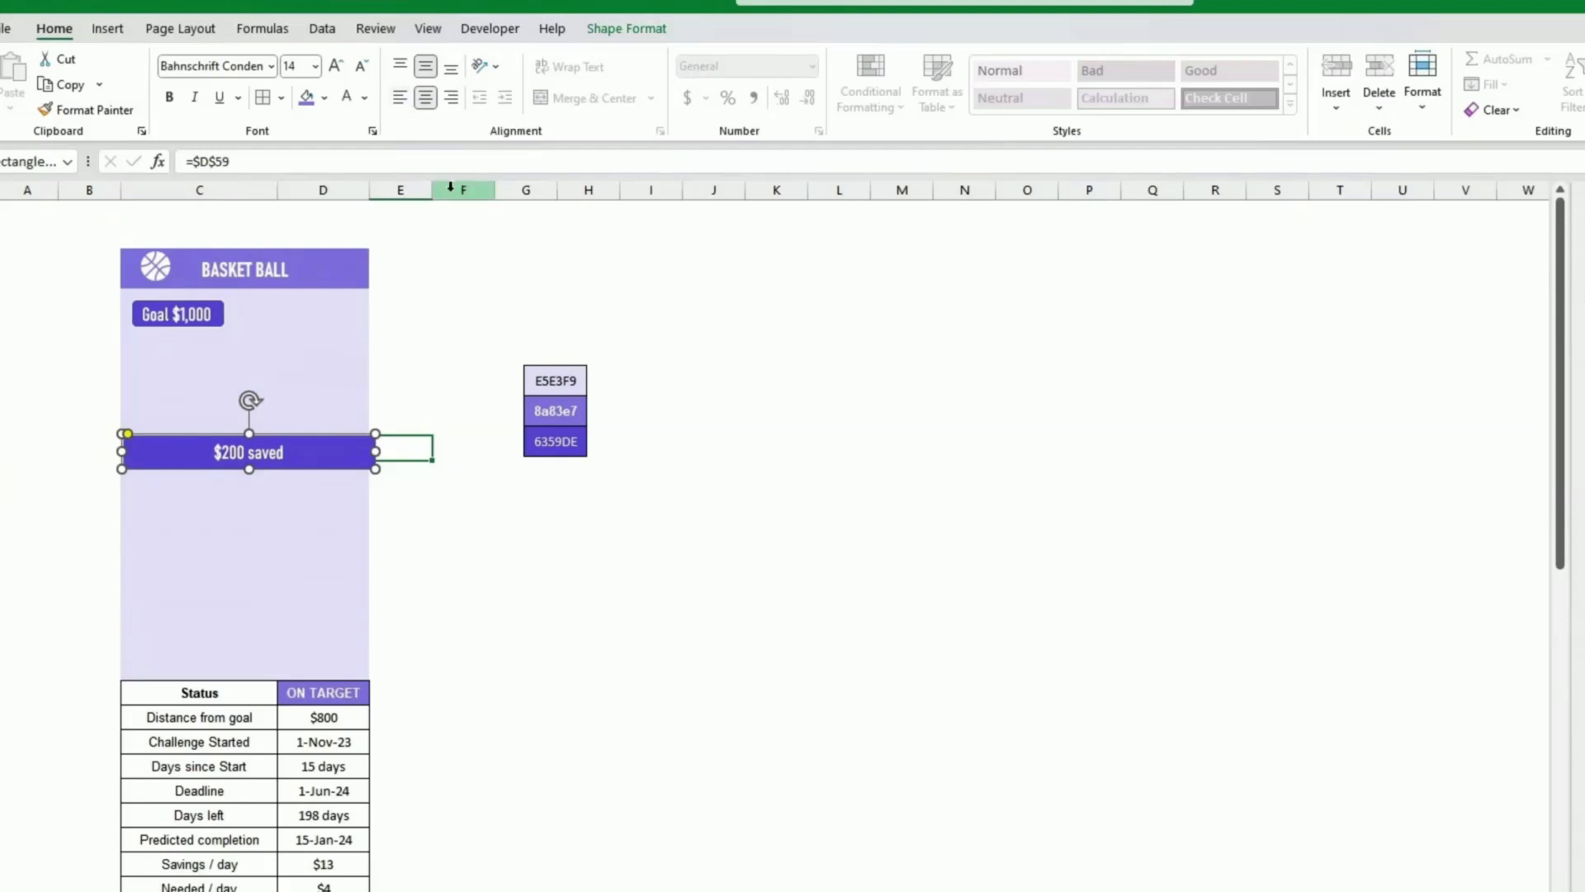
pyautogui.click(324, 98)
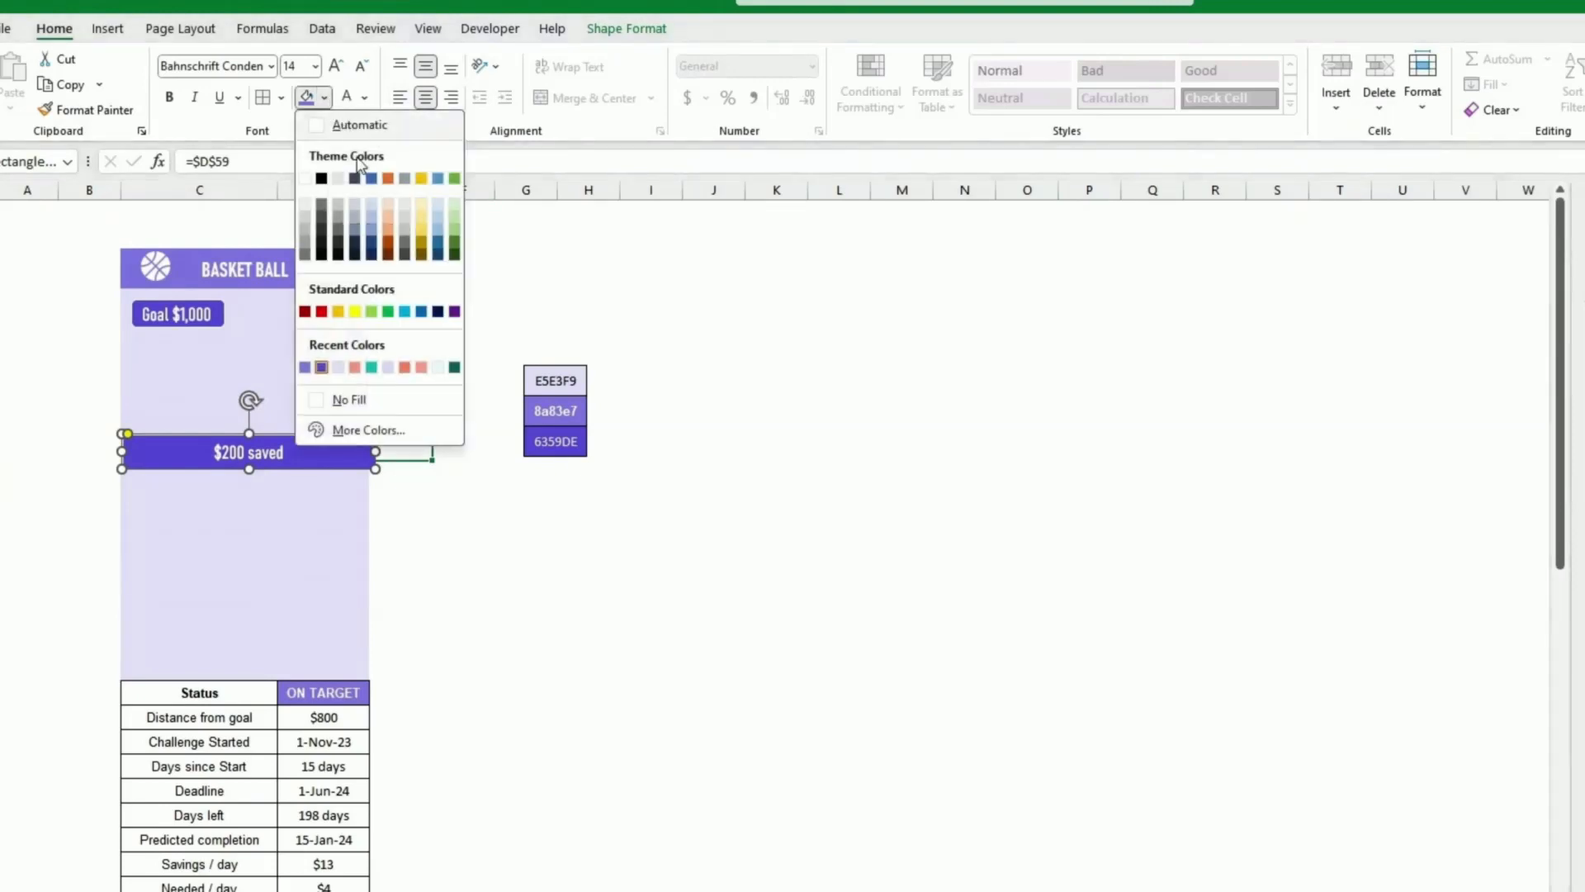
pyautogui.click(322, 367)
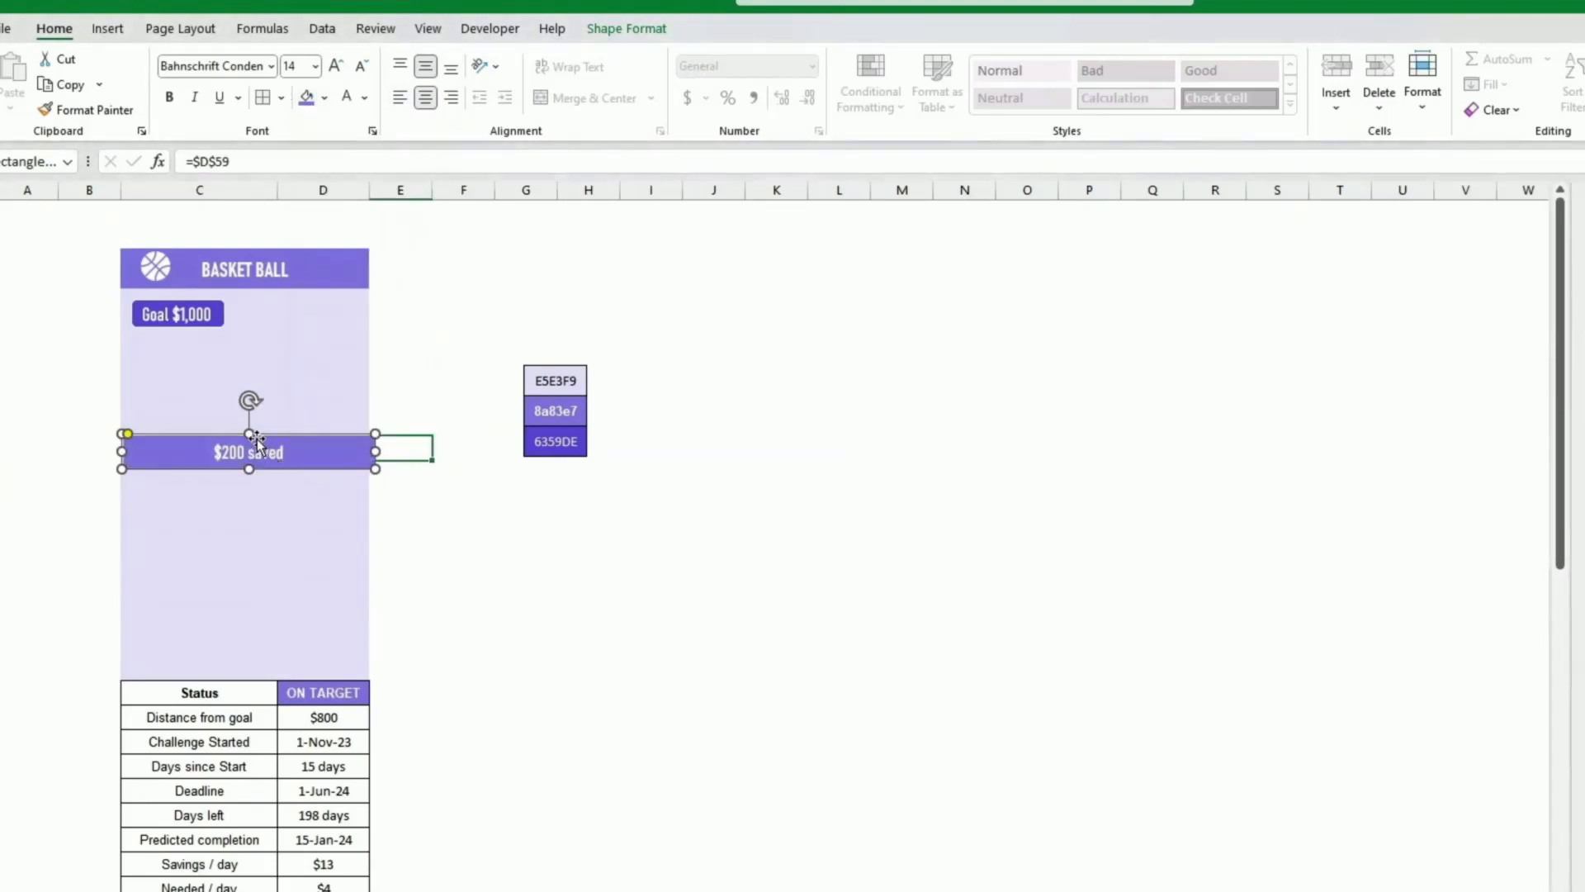
# Step: Adjust the saved box's size and position slightly and increase its font size three steps
pyautogui.moveTo(252, 430); pyautogui.dragTo(257, 426)
pyautogui.moveTo(349, 461); pyautogui.dragTo(347, 461)
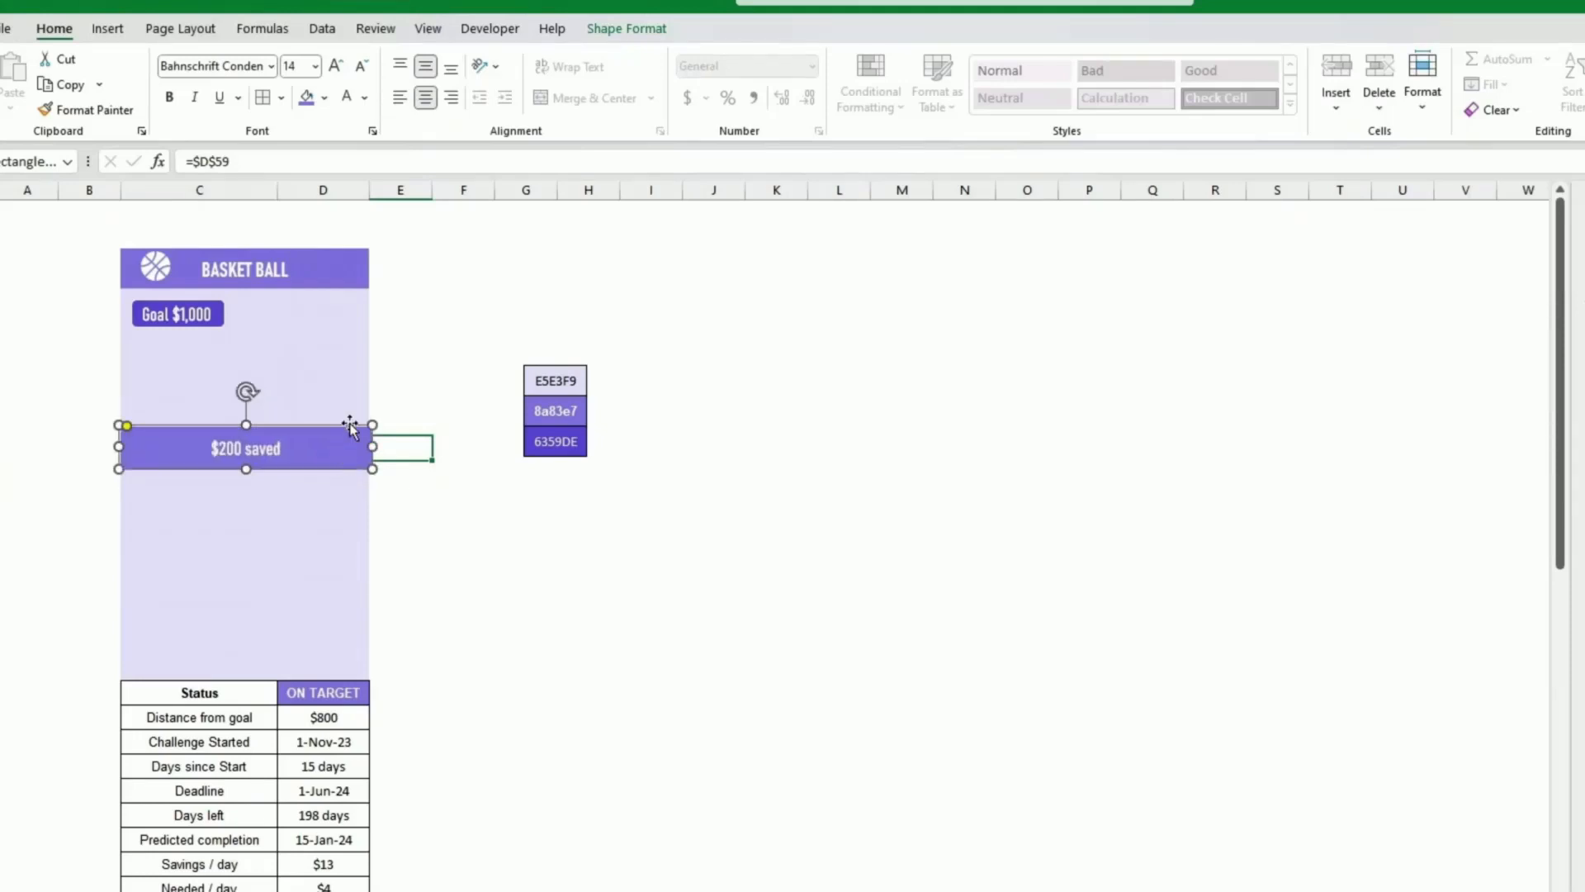
pyautogui.click(337, 66)
pyautogui.click(337, 66)
pyautogui.click(337, 66)
pyautogui.click(468, 565)
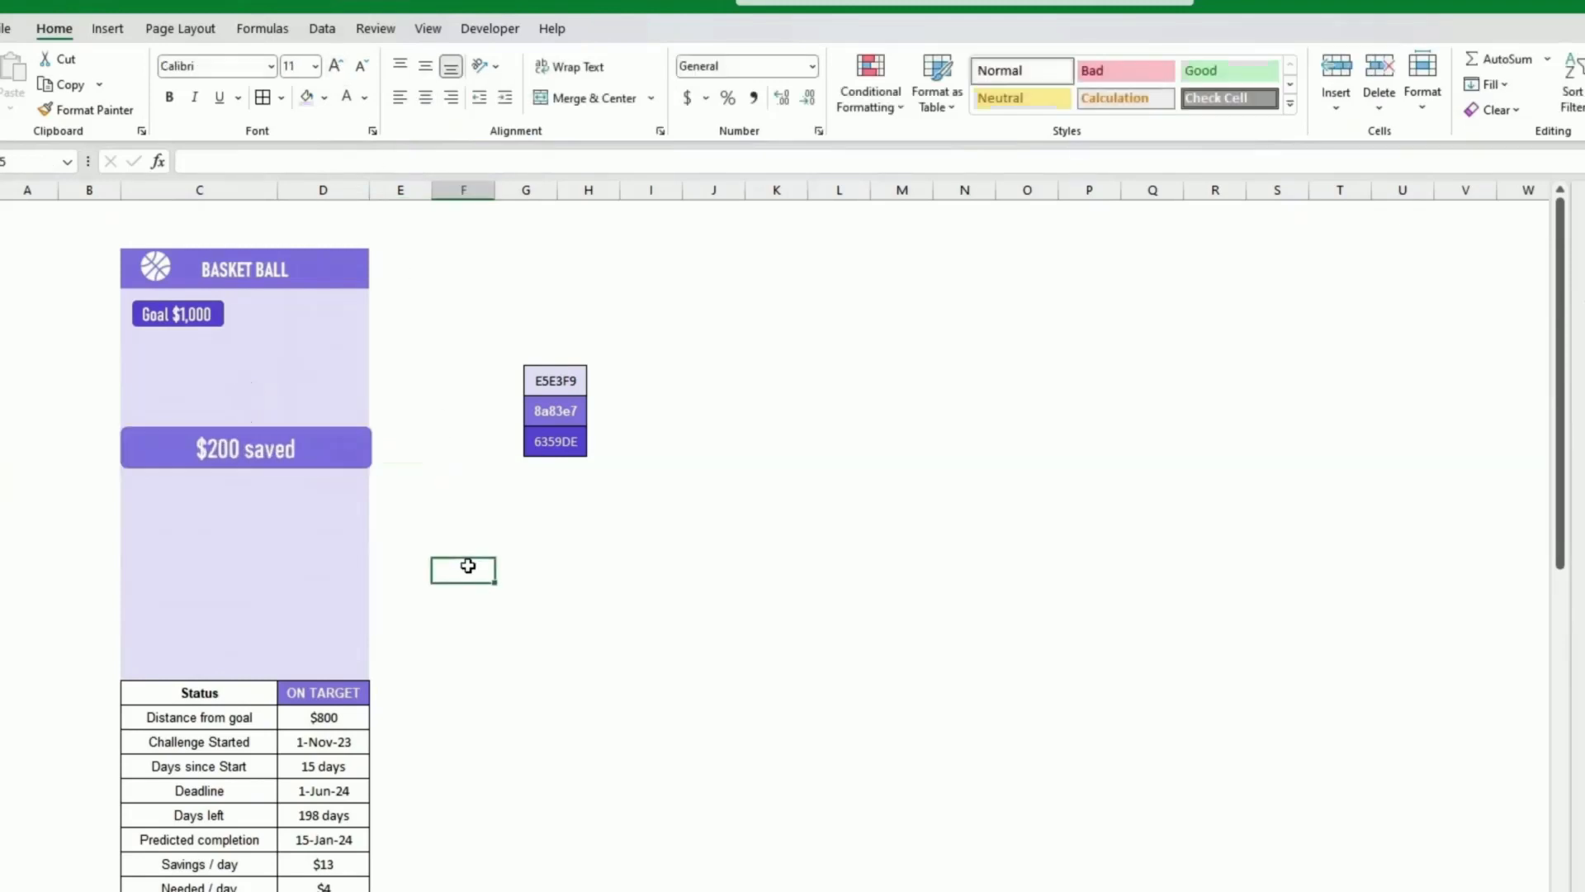
# Step: Move the saved box slightly lower within the purple panel
pyautogui.moveTo(337, 463)
pyautogui.mouseDown()
pyautogui.moveTo(335, 497)
pyautogui.moveTo(337, 480)
pyautogui.mouseUp()
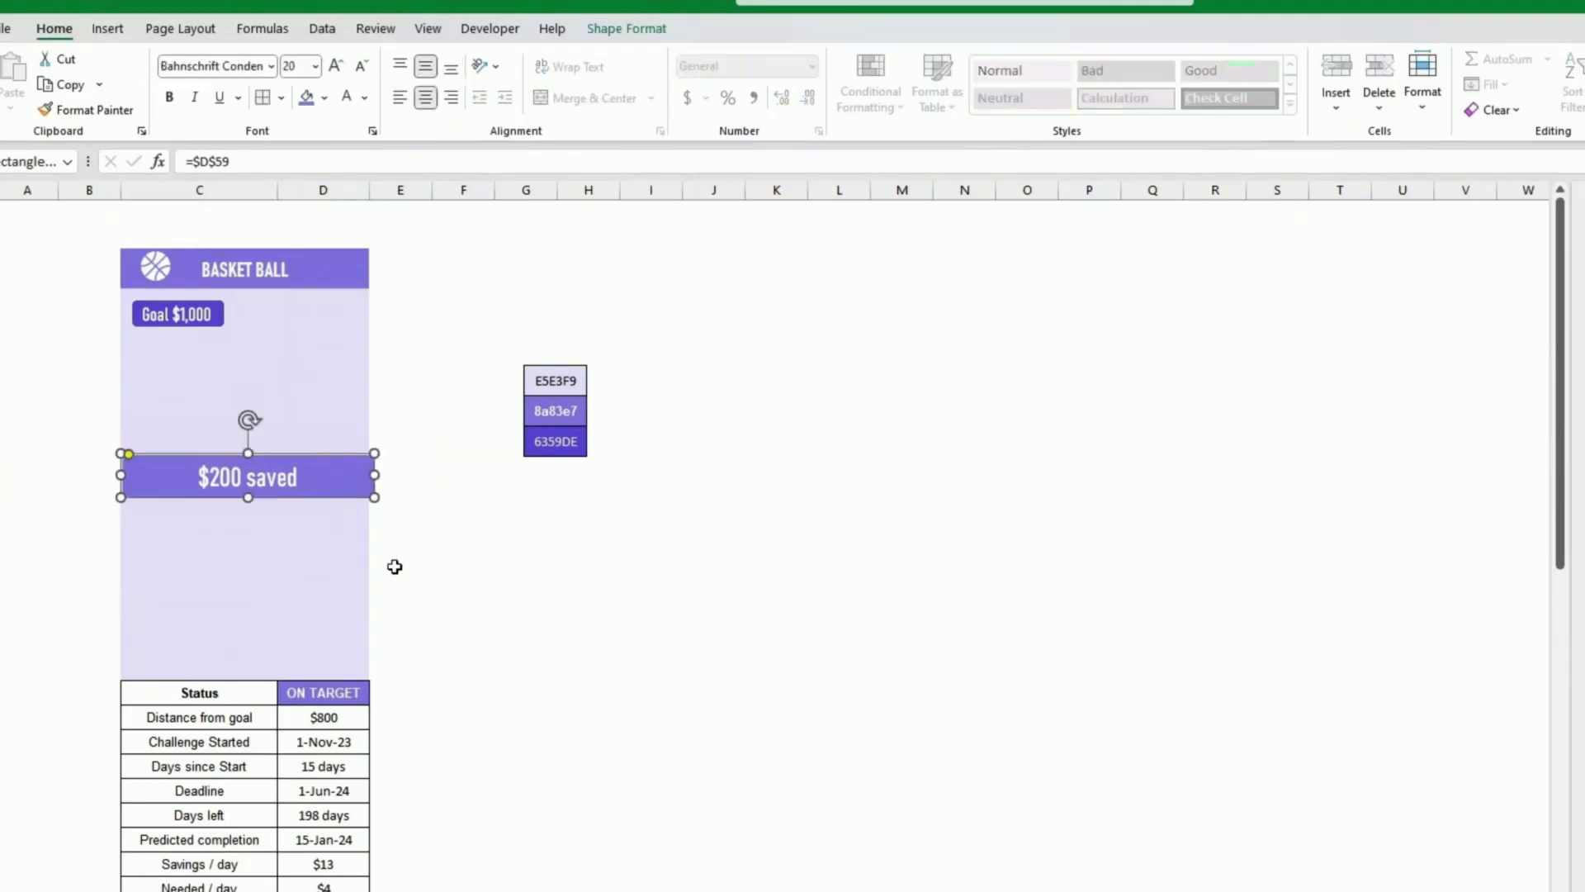
pyautogui.click(497, 591)
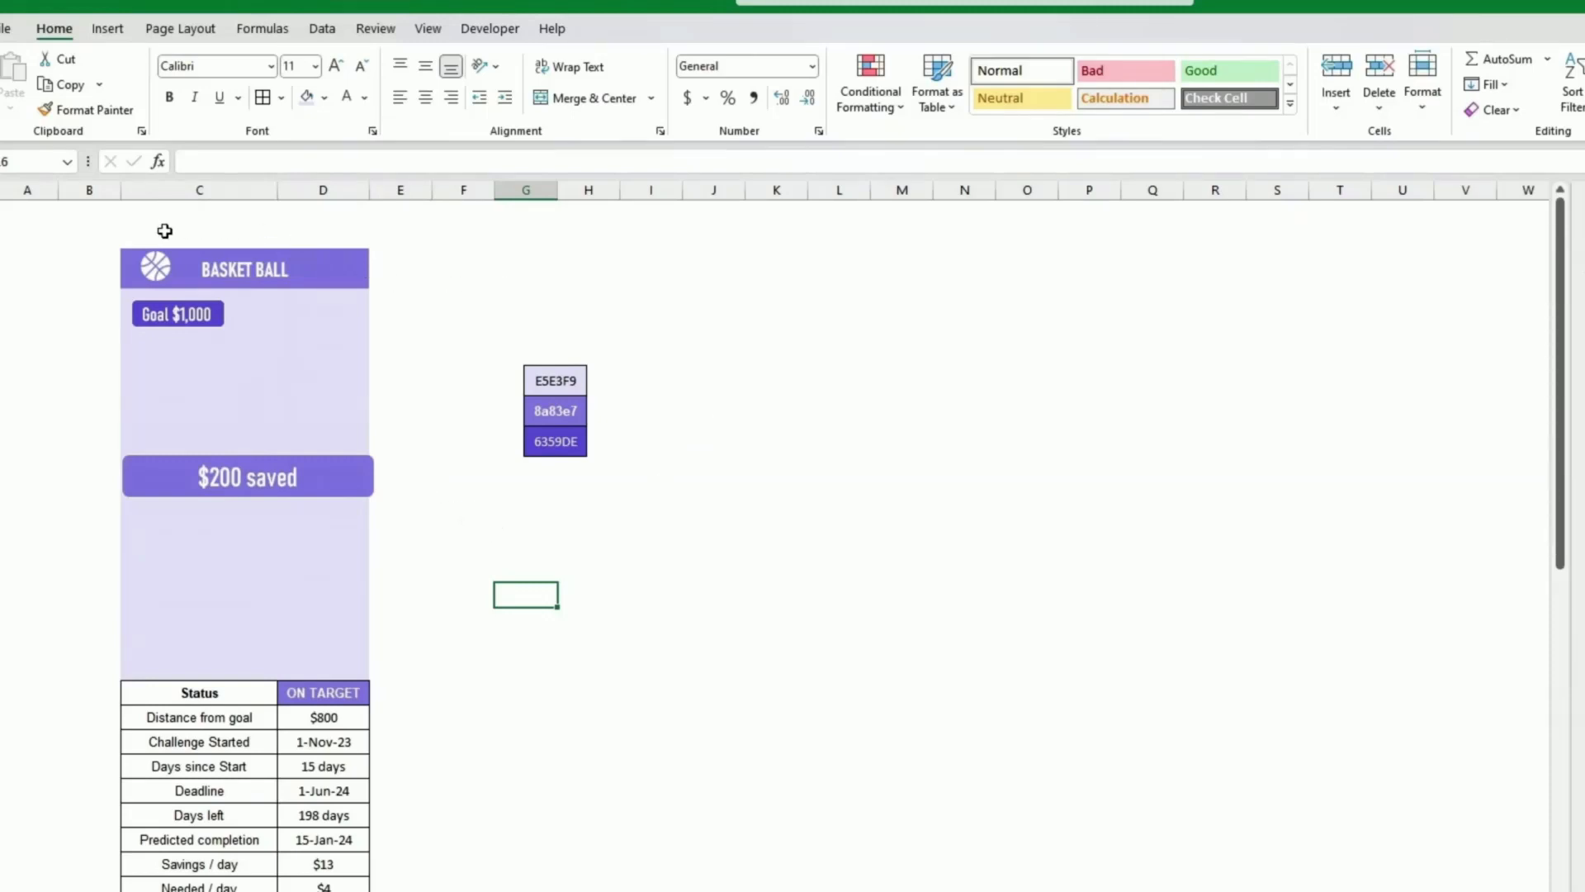
pyautogui.moveTo(171, 218); pyautogui.dragTo(351, 228)
pyautogui.moveTo(465, 232); pyautogui.dragTo(1118, 336)
pyautogui.click(1027, 448)
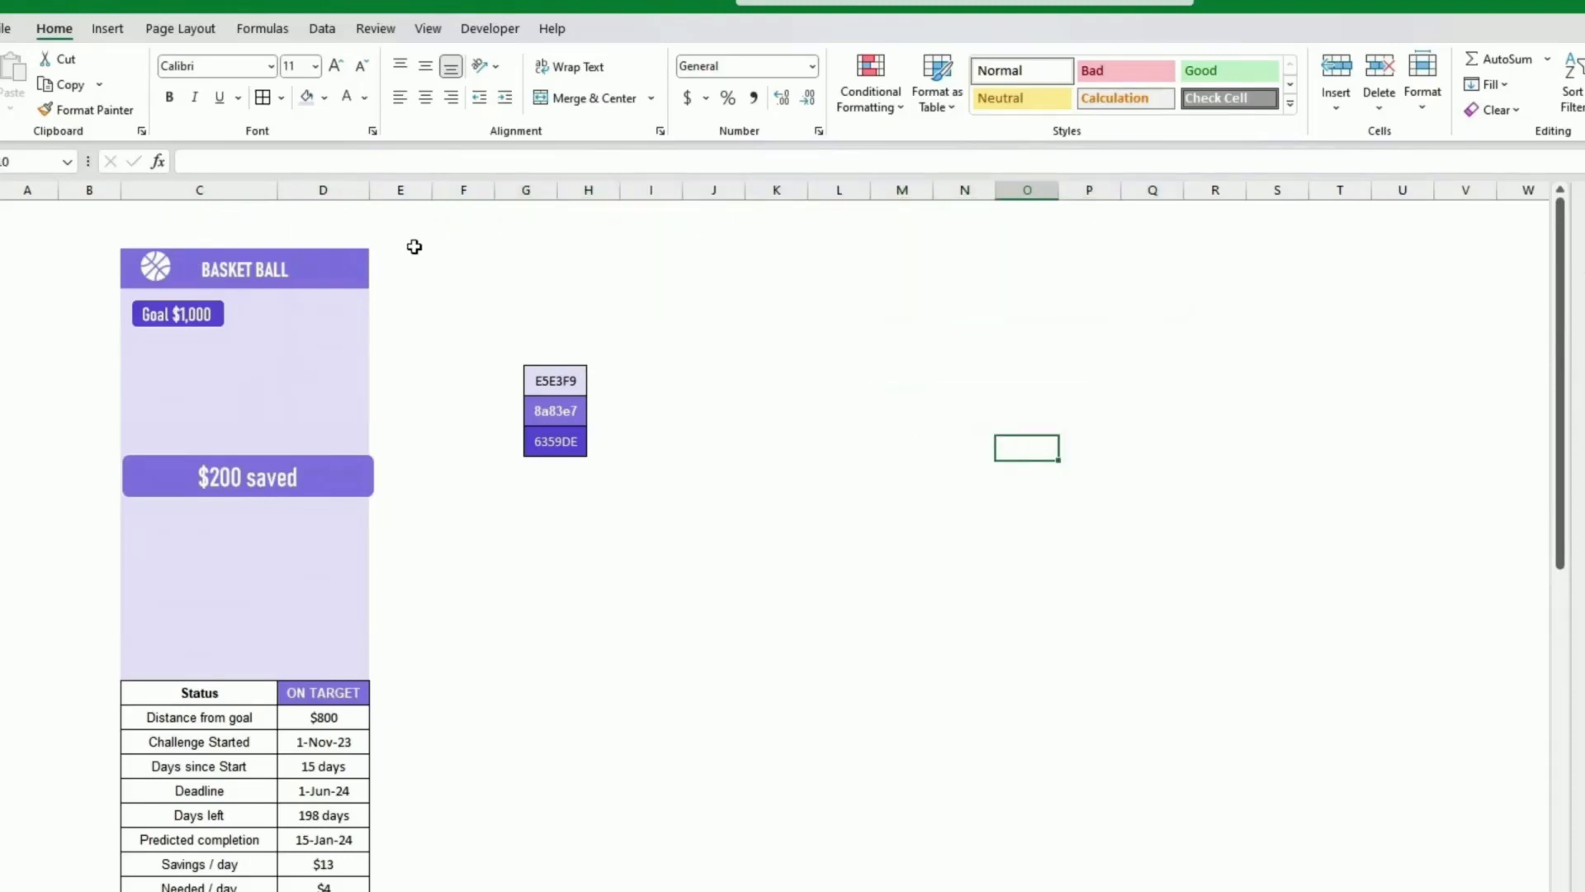
# Step: Move the colour swatch picture further to the right, away from the panel
pyautogui.moveTo(555, 429); pyautogui.dragTo(585, 449)
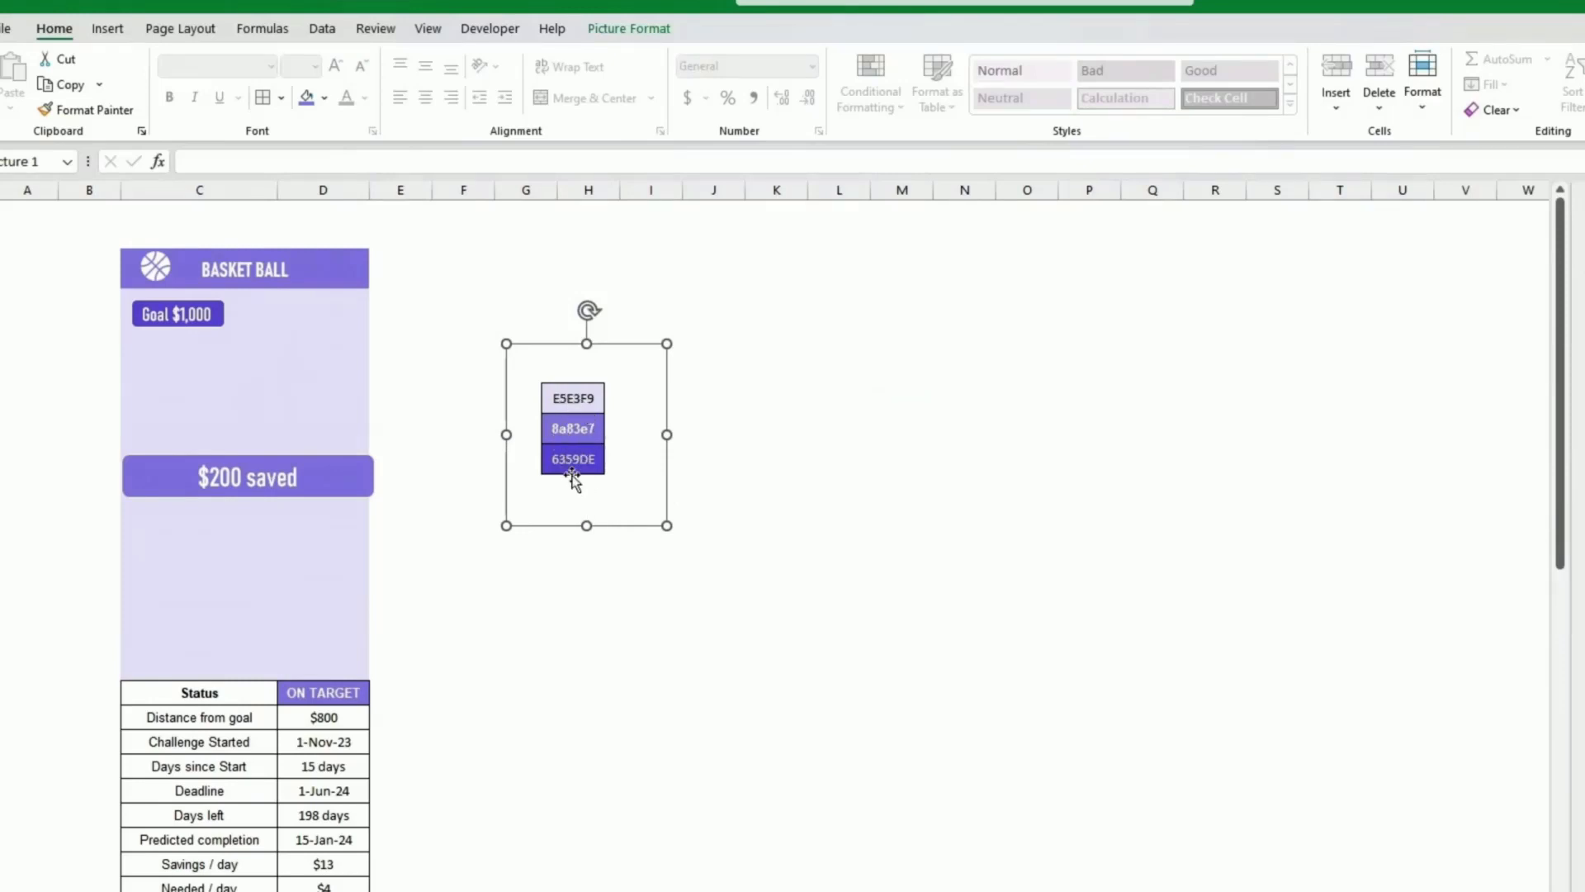
pyautogui.moveTo(575, 459); pyautogui.dragTo(940, 464)
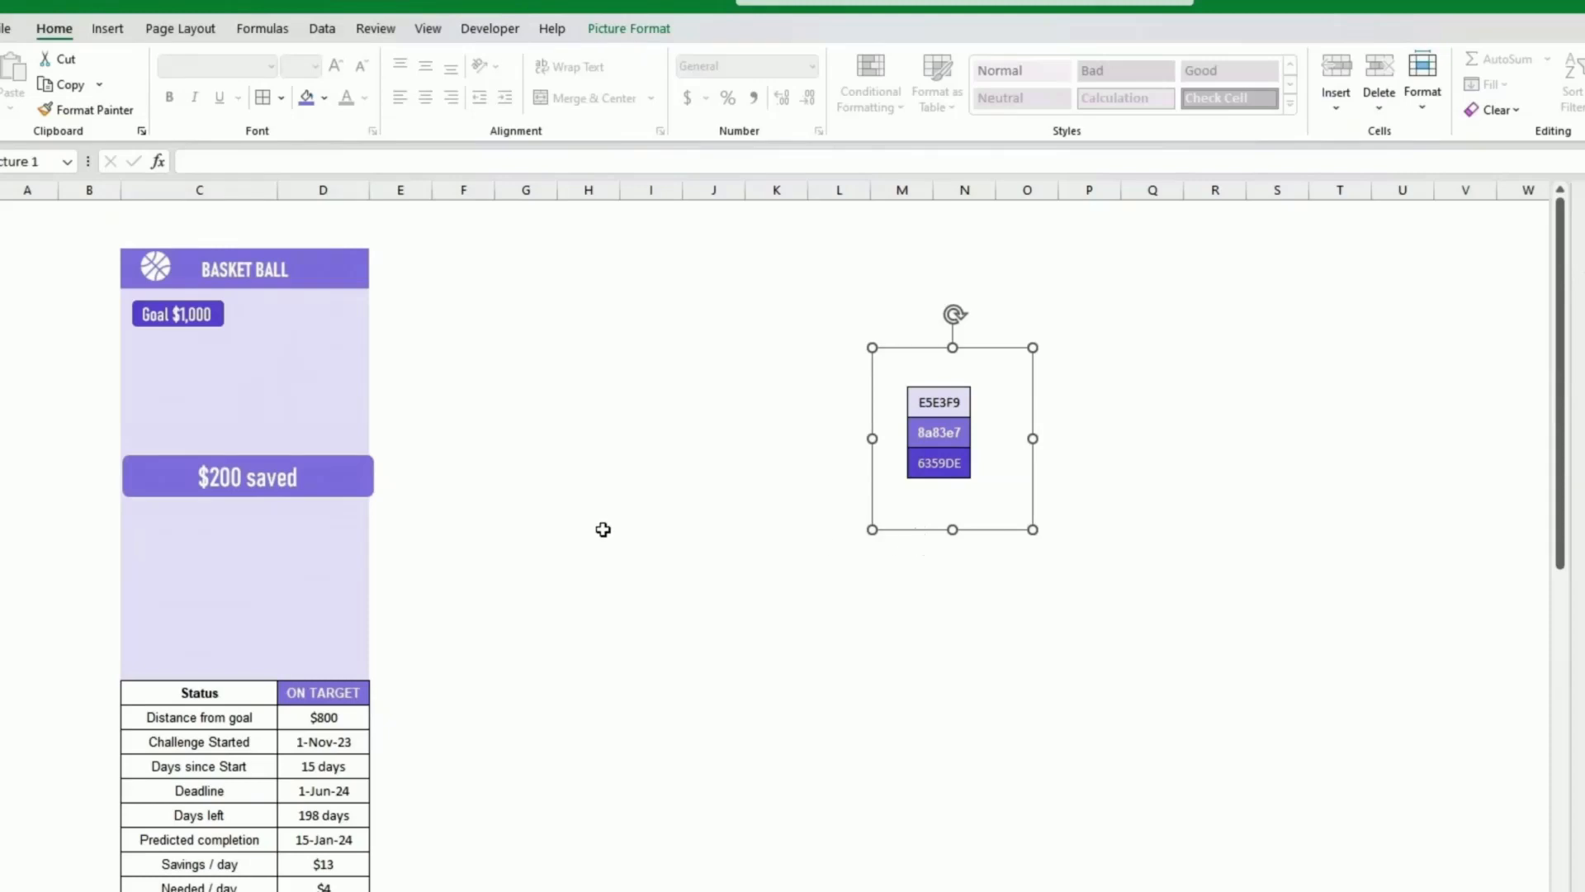
# Step: Narrow the saved box slightly from its right edge
pyautogui.click(373, 478)
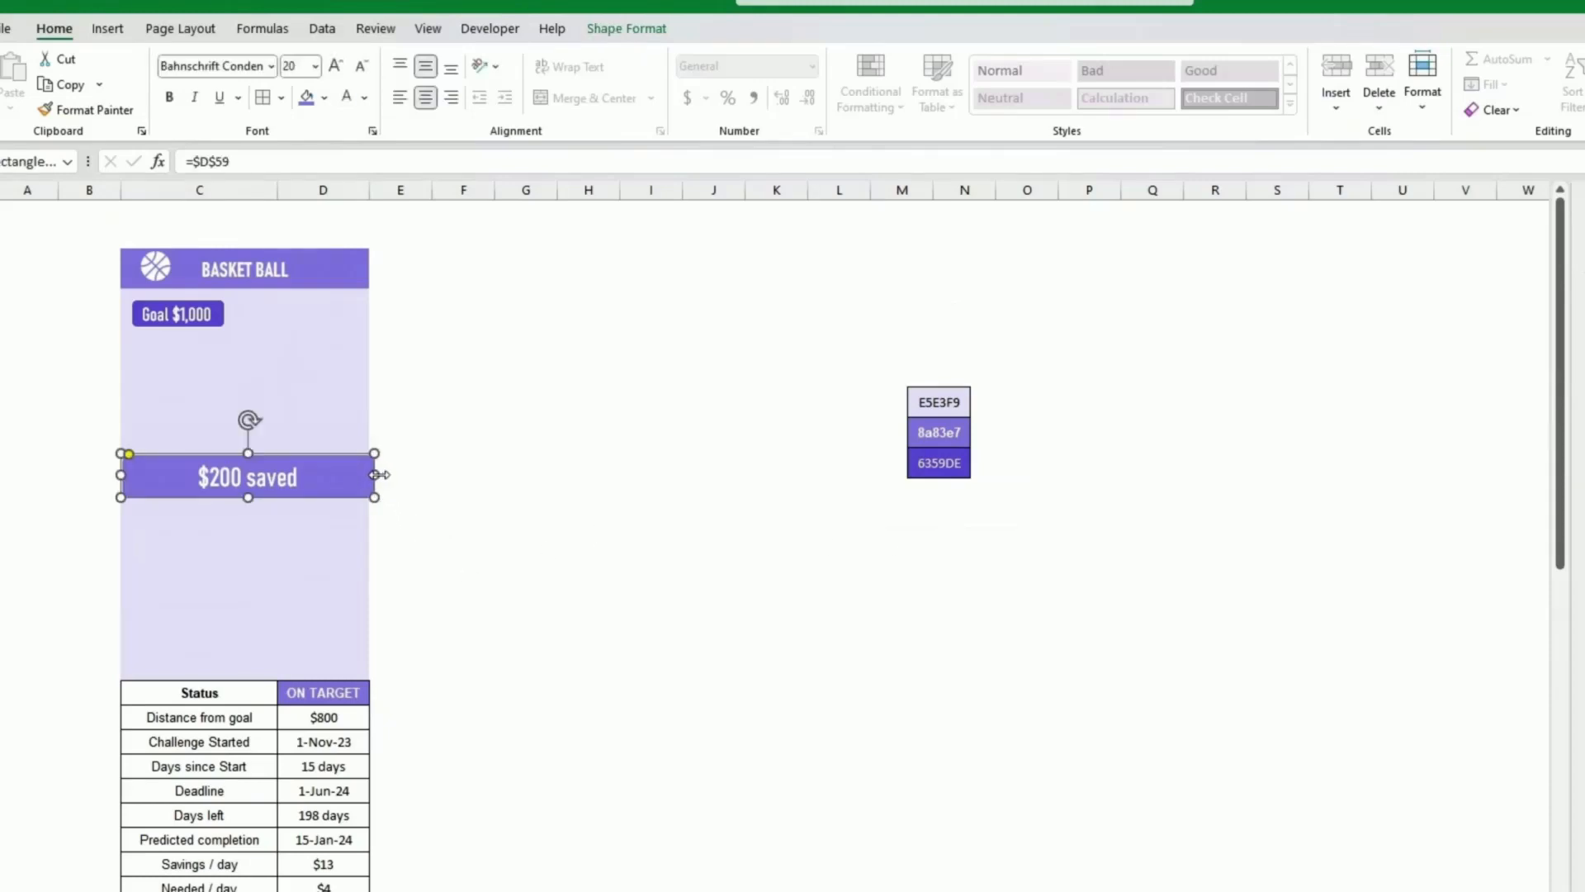
pyautogui.moveTo(373, 477); pyautogui.dragTo(372, 478)
pyautogui.click(462, 494)
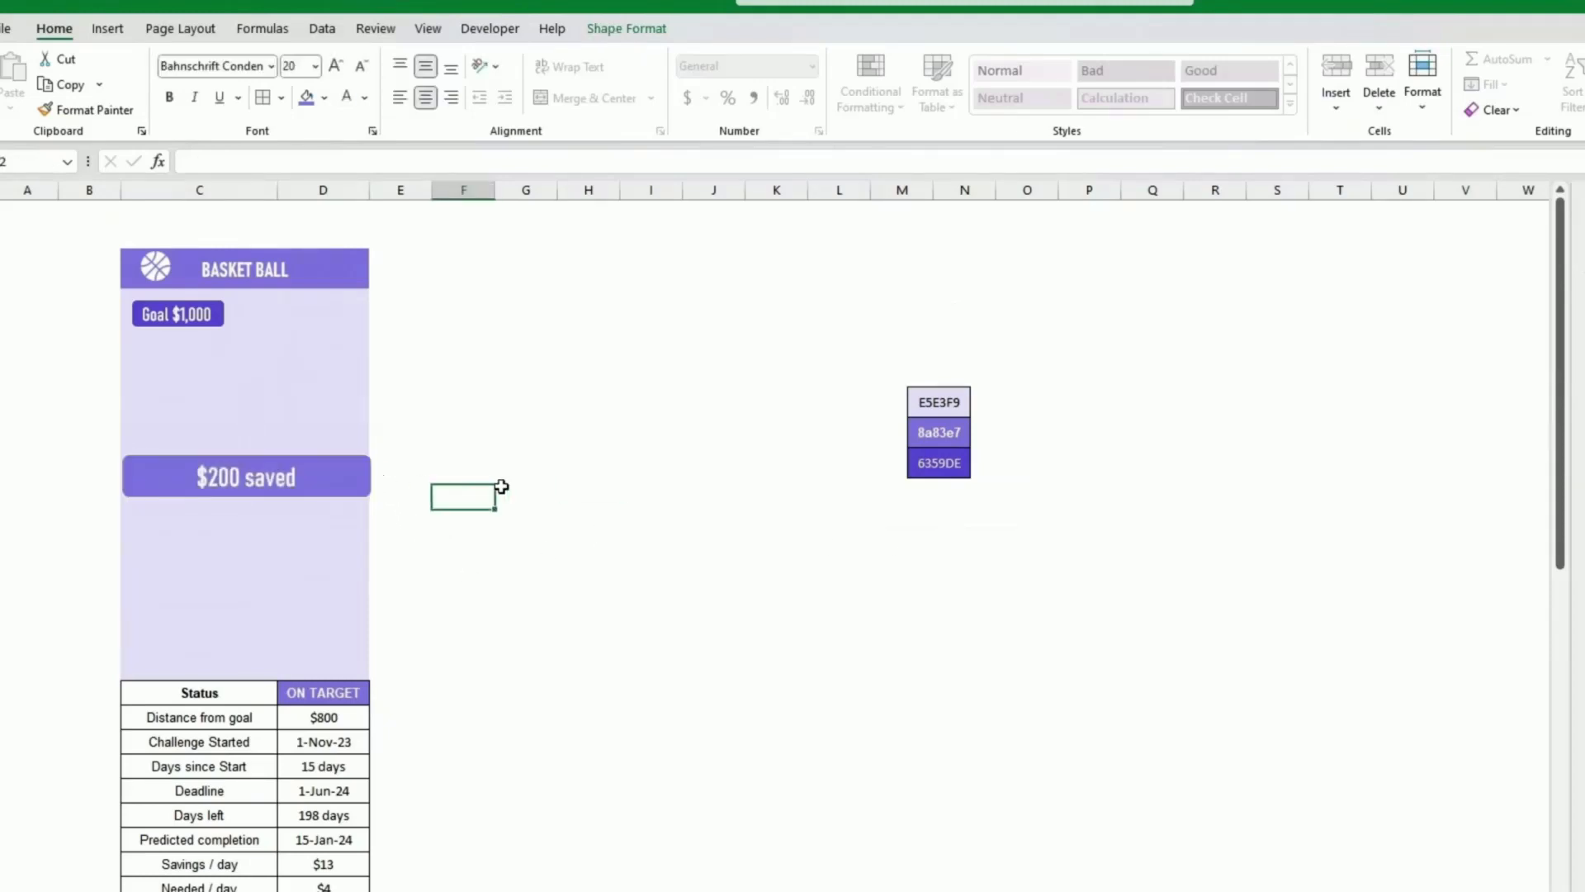
# Step: Insert a doughnut chart from the 20% and 80% percentage cells below the savings table
pyautogui.scroll(-4, 517, 482)
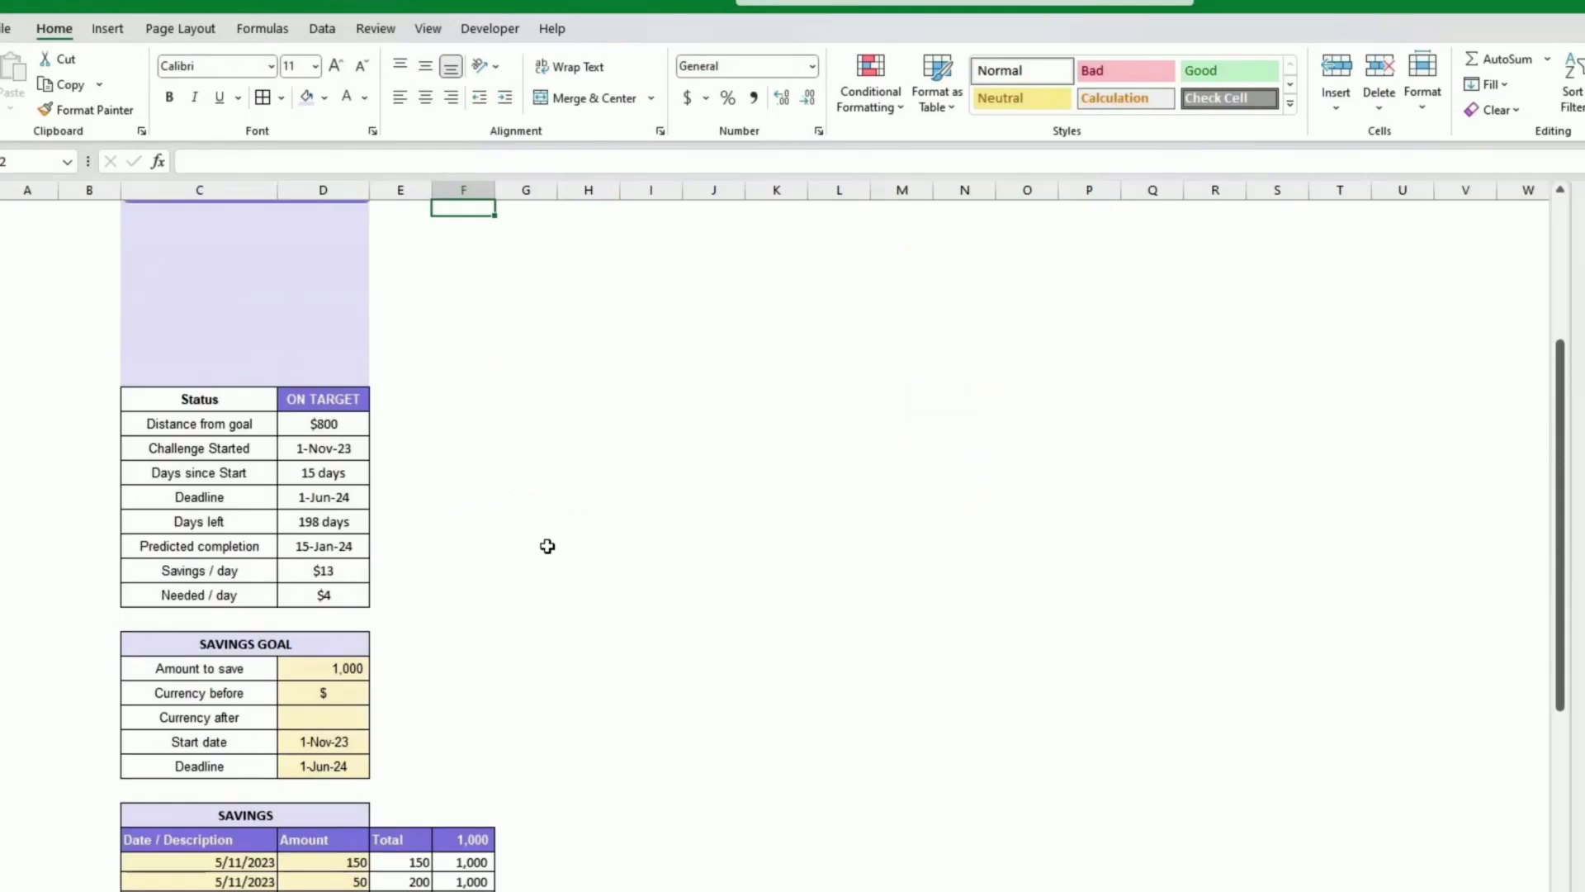
pyautogui.scroll(-4, 559, 541)
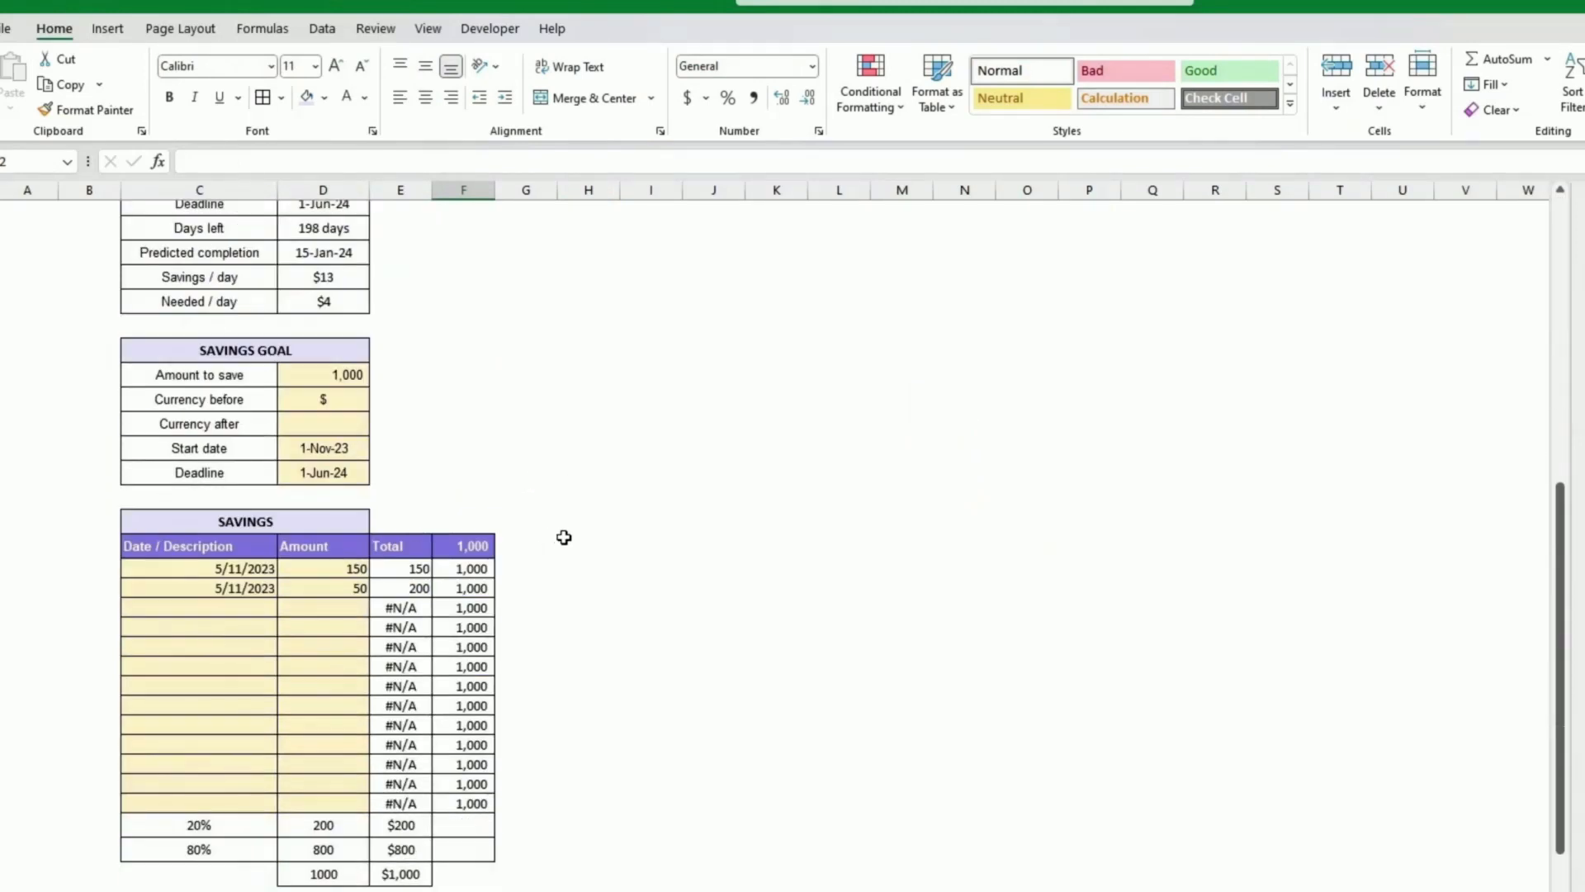
pyautogui.click(185, 830)
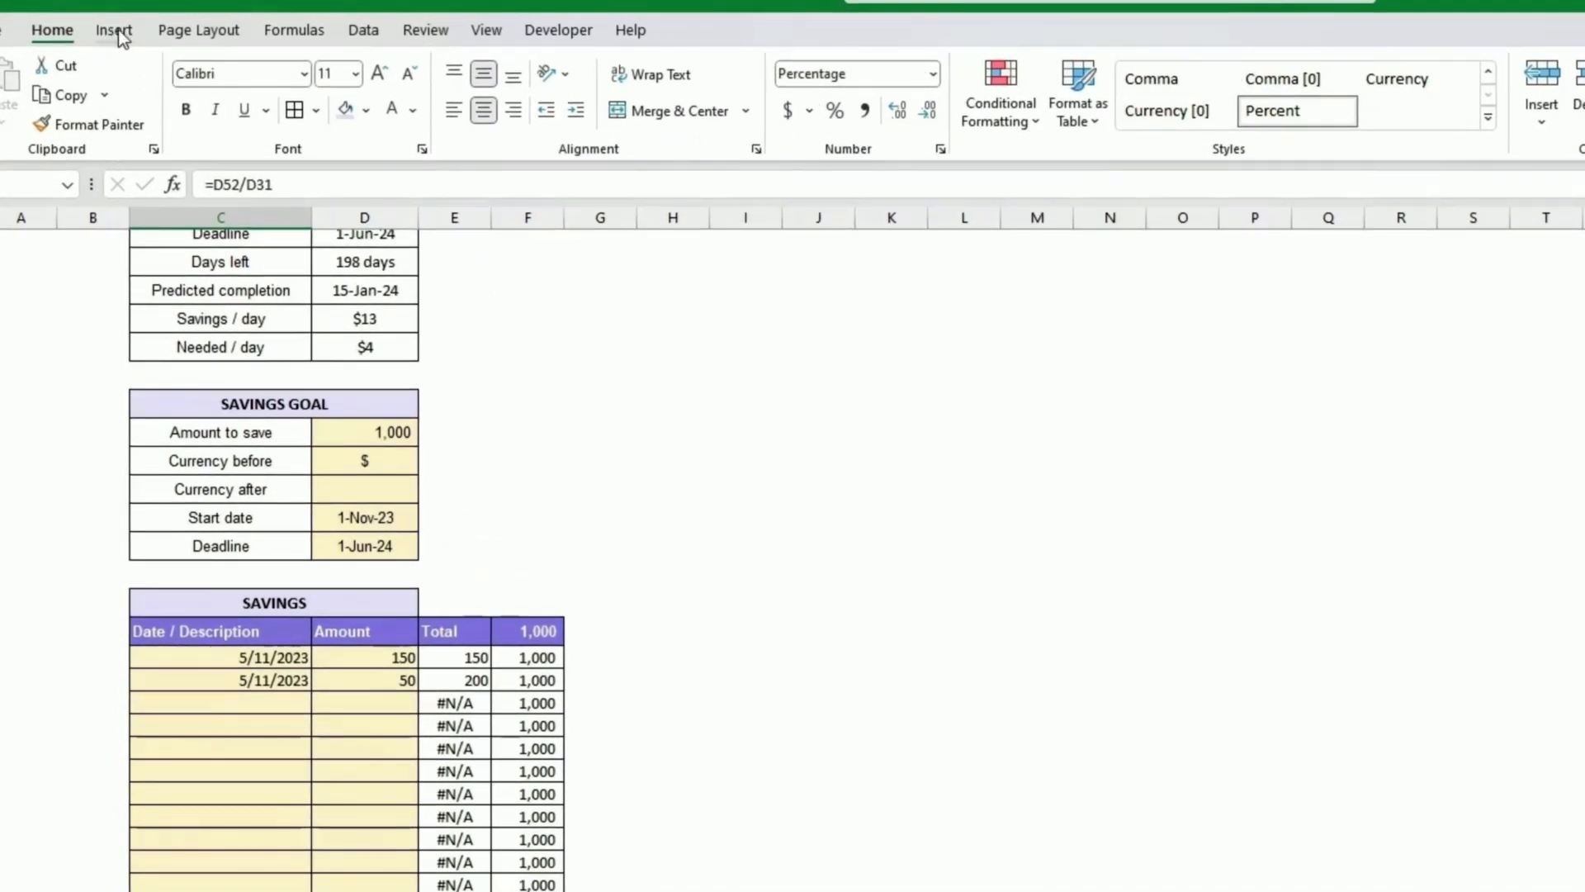
pyautogui.click(115, 31)
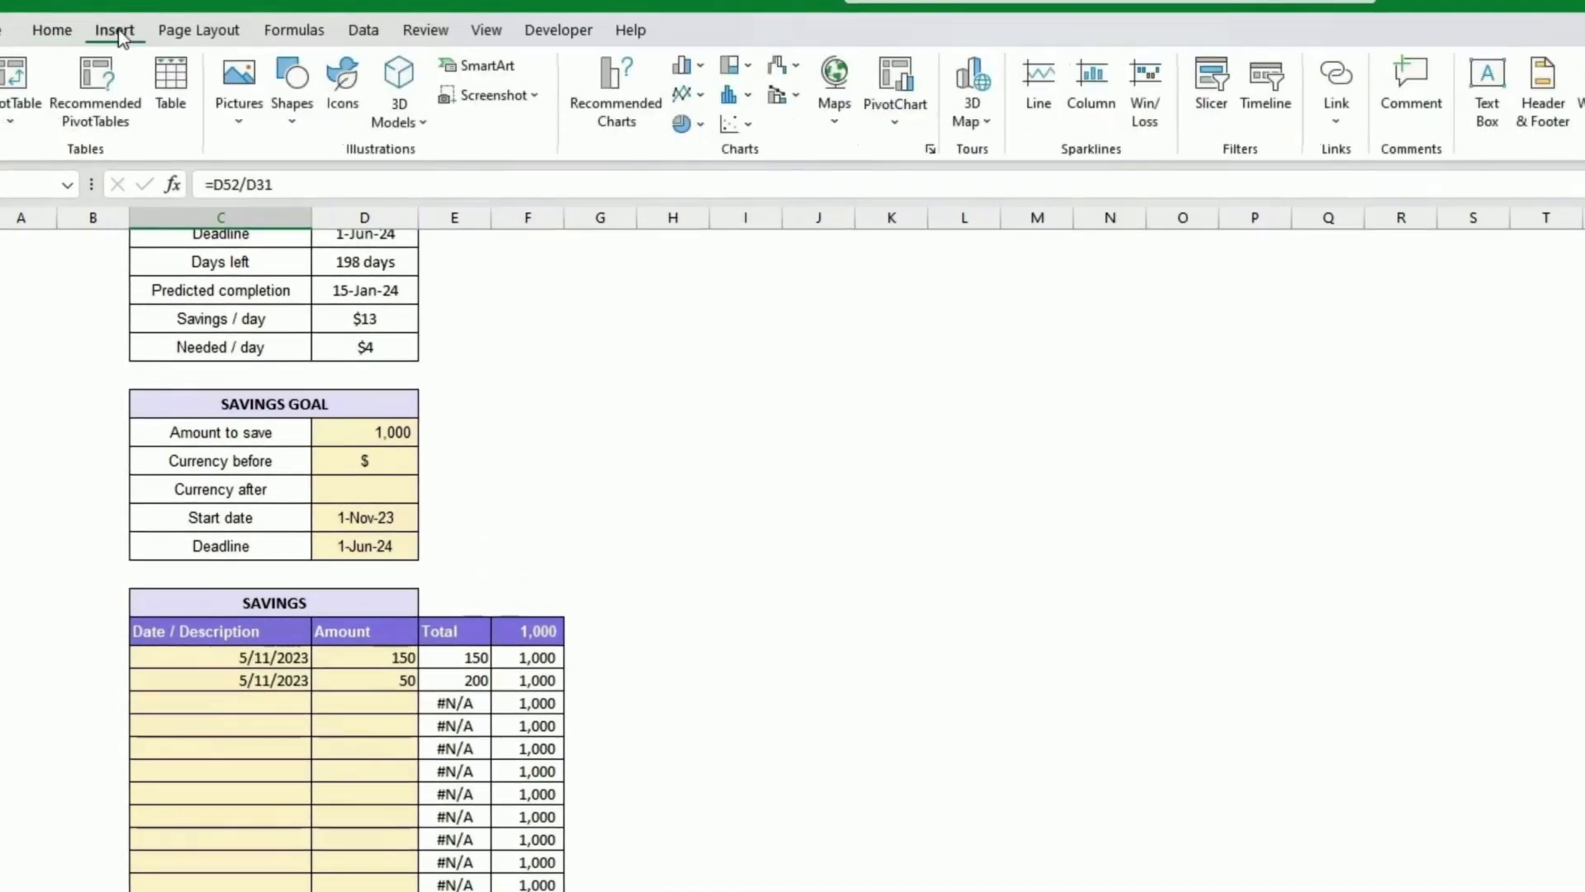
pyautogui.click(702, 126)
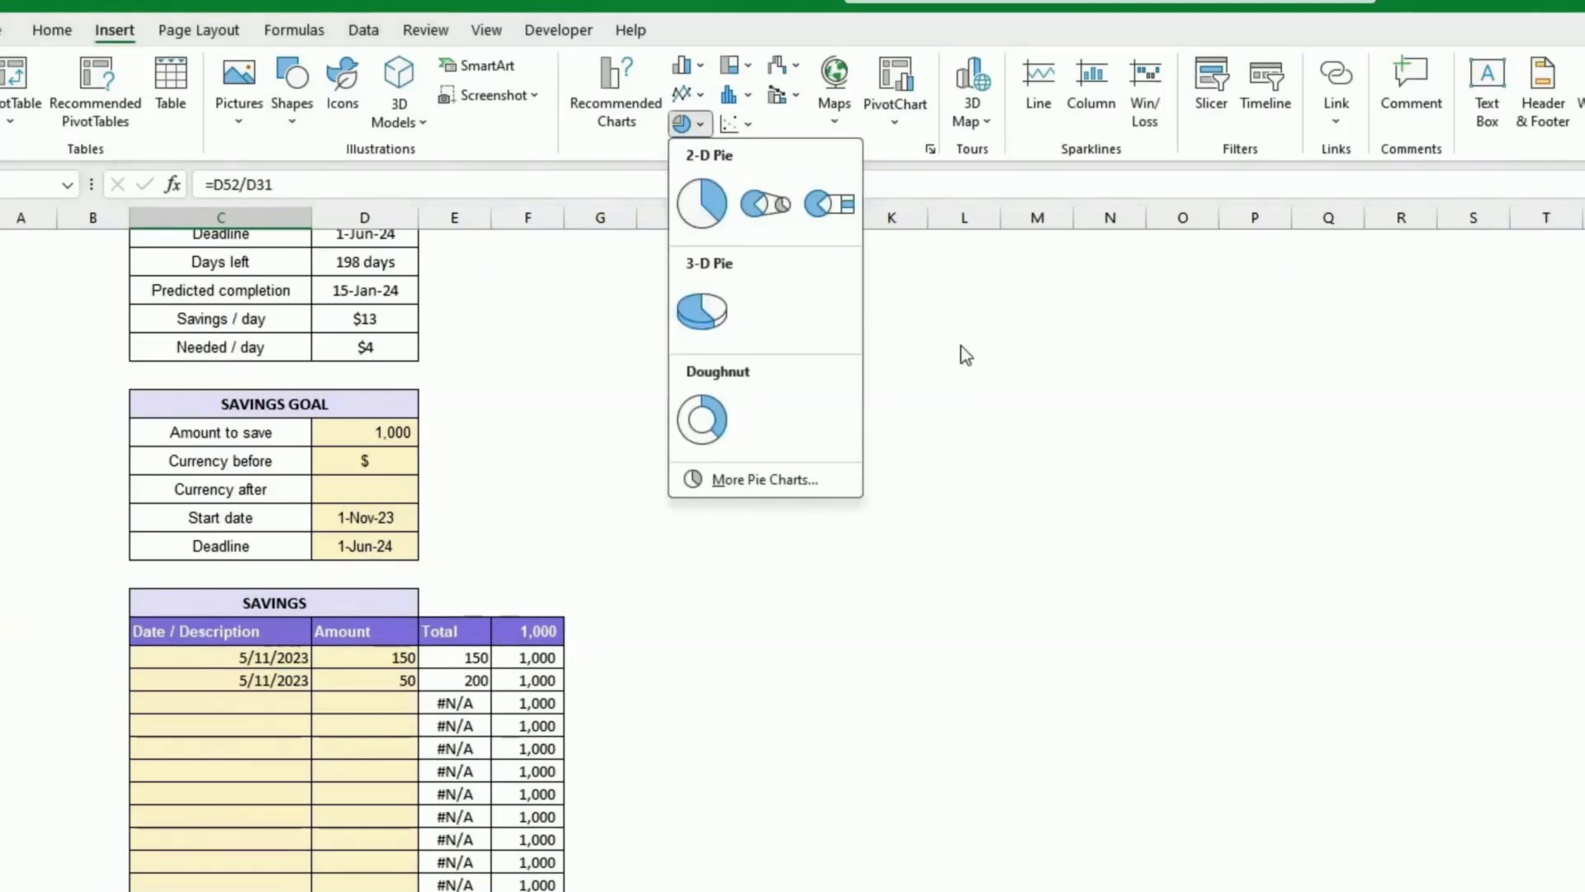
pyautogui.click(701, 429)
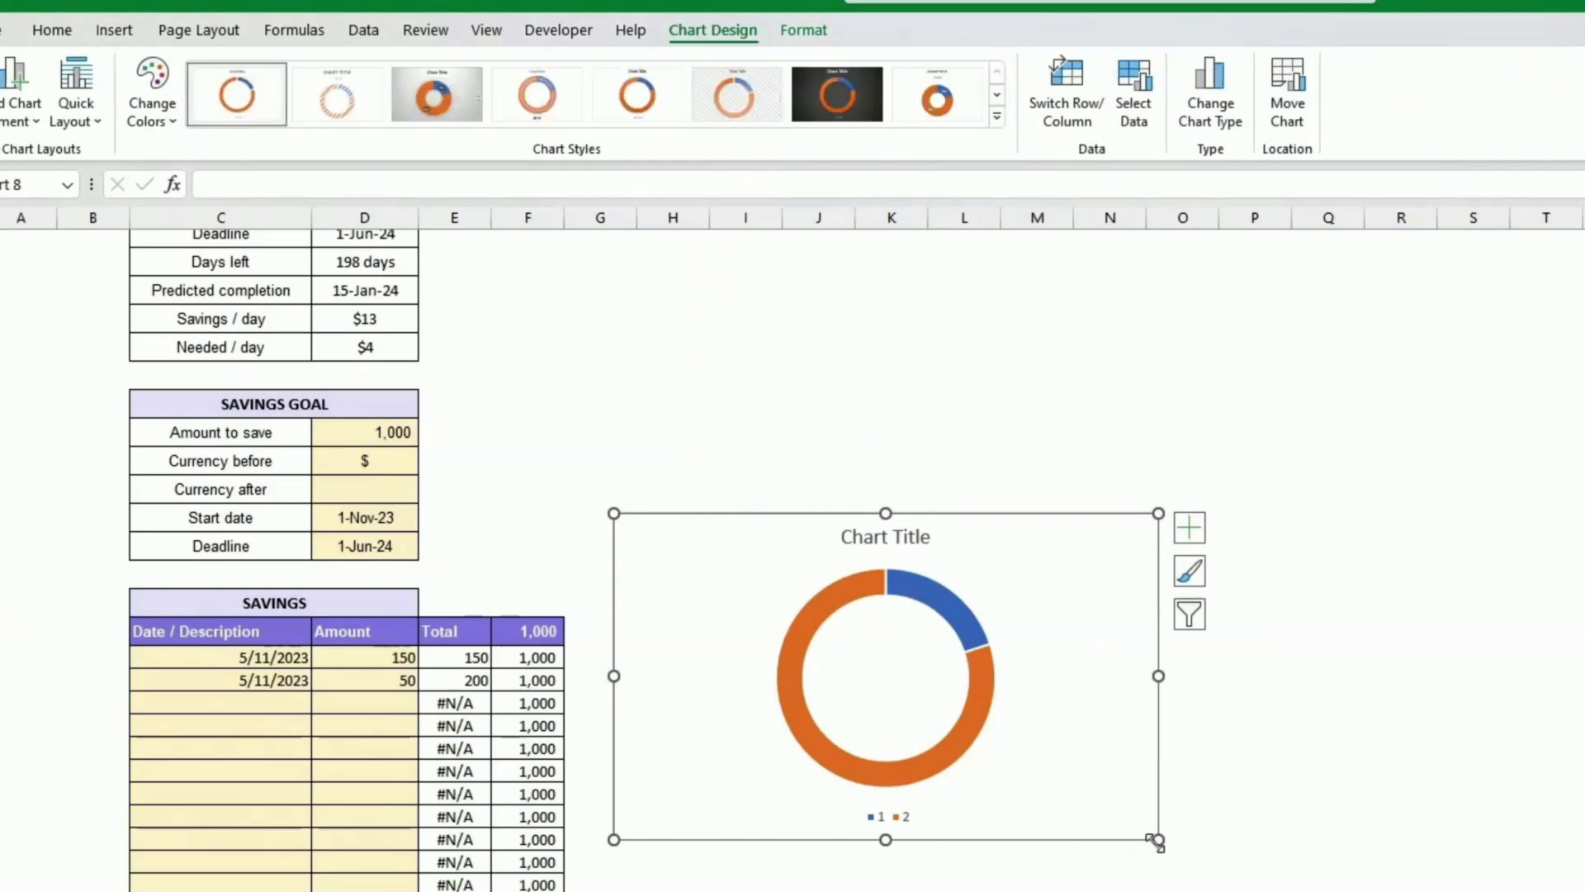
# Step: Shrink the doughnut chart and delete its legend and chart title
pyautogui.moveTo(1158, 841); pyautogui.dragTo(928, 794)
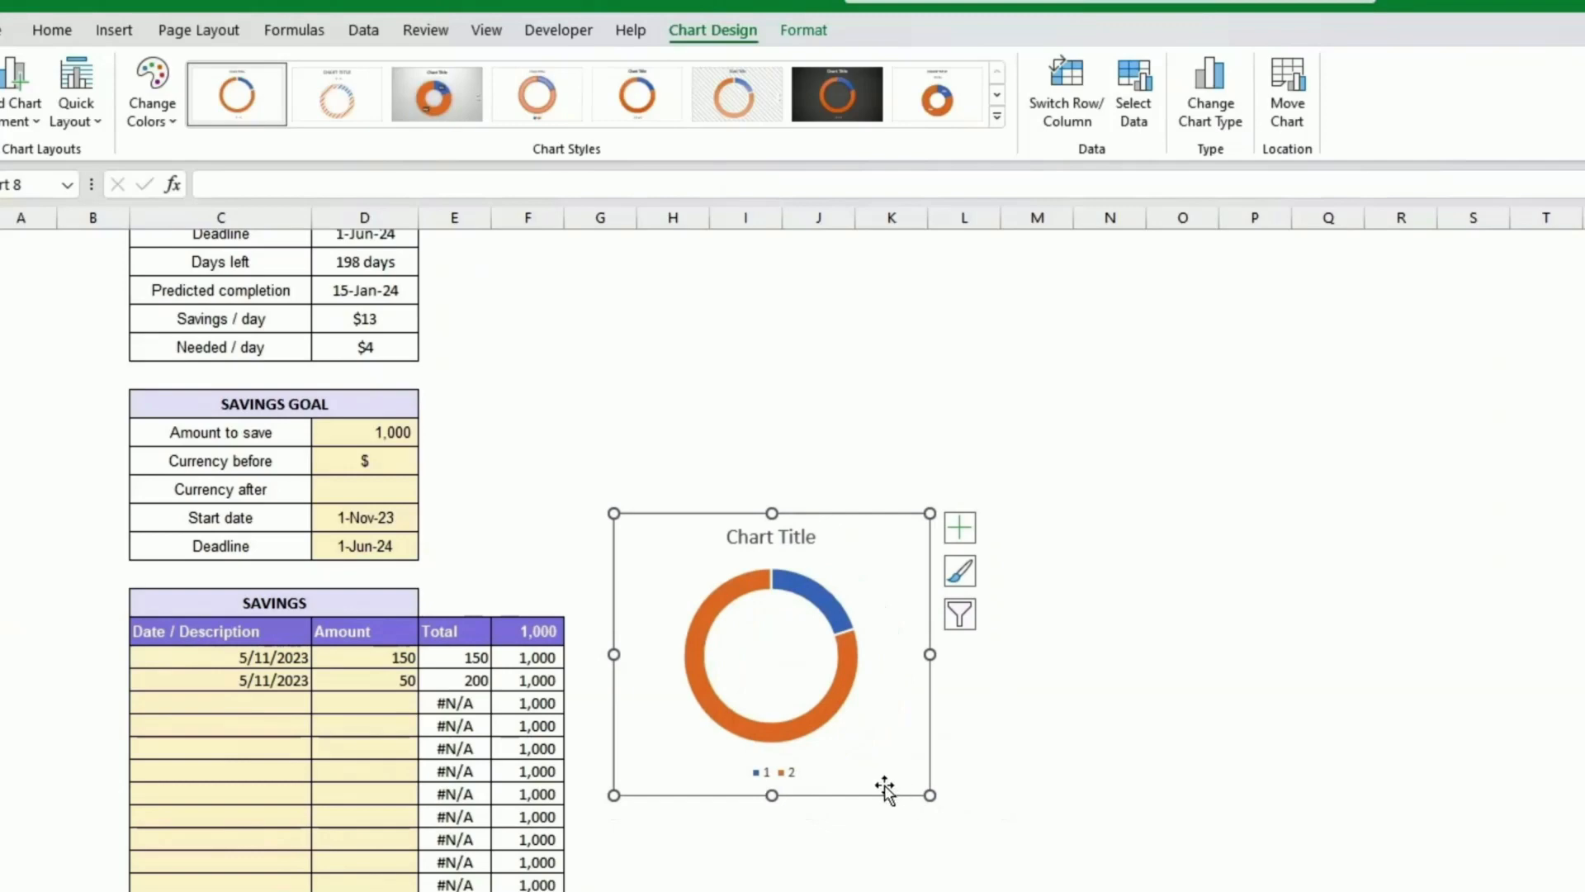
pyautogui.click(787, 773)
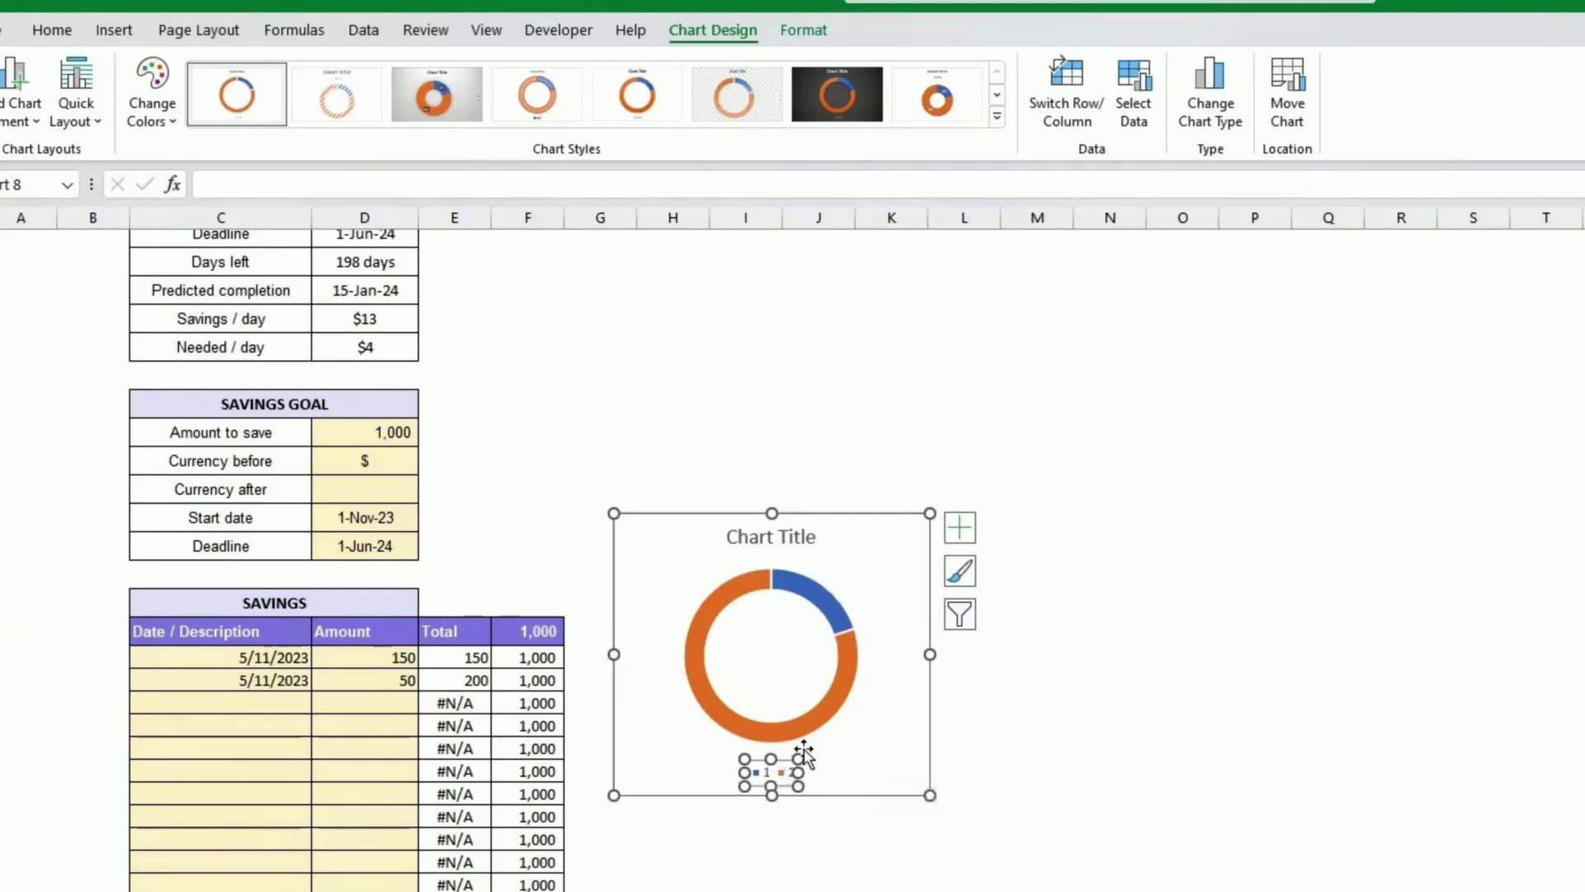
pyautogui.press('Delete')
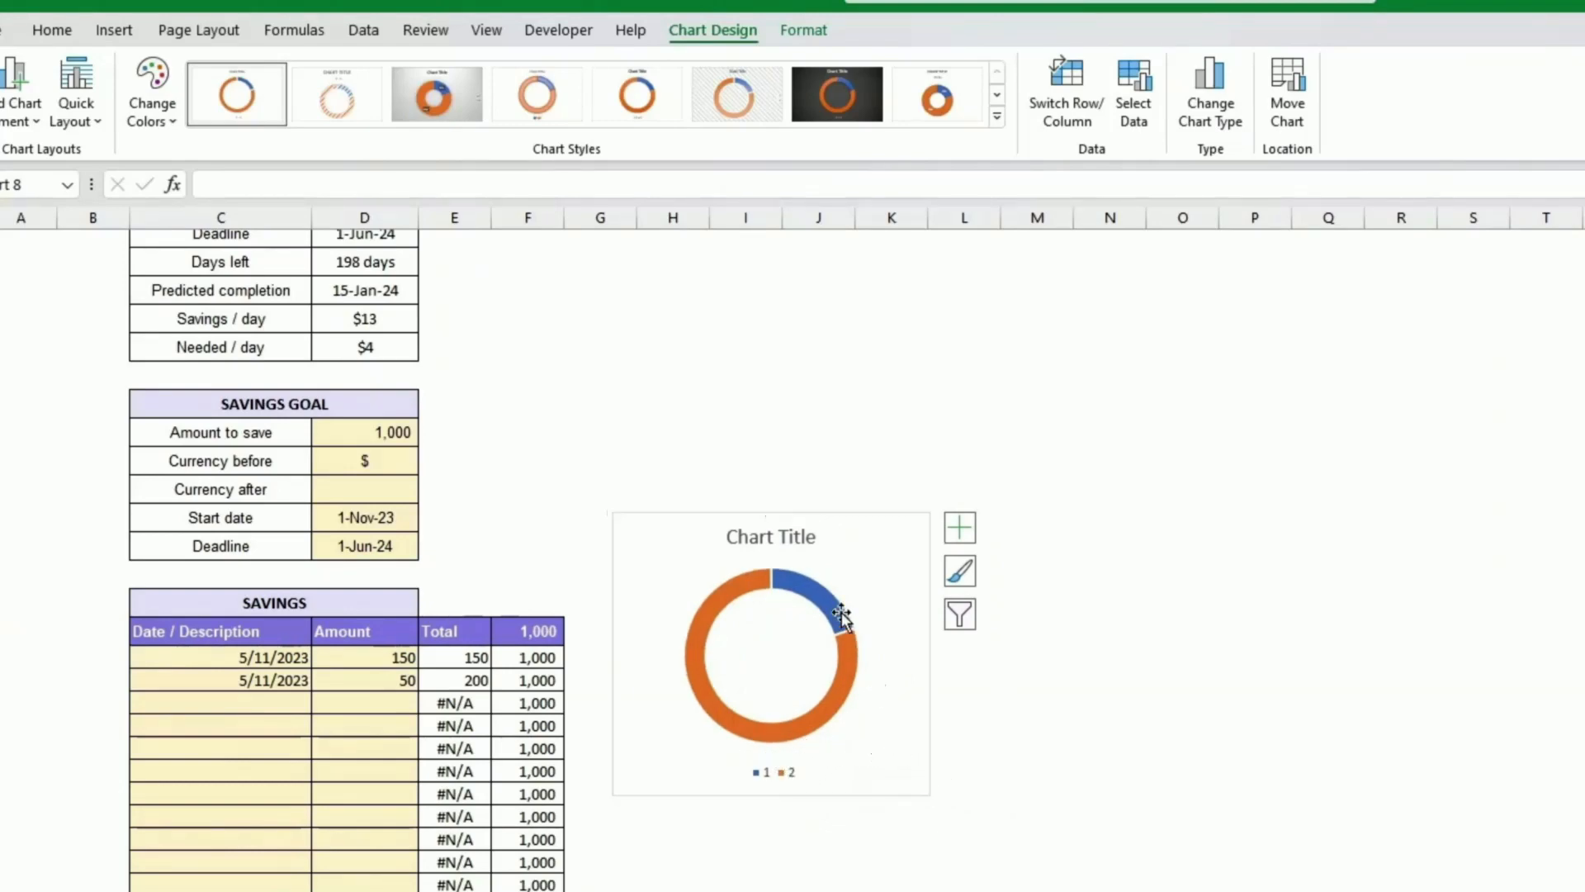
pyautogui.click(778, 532)
pyautogui.press('Delete')
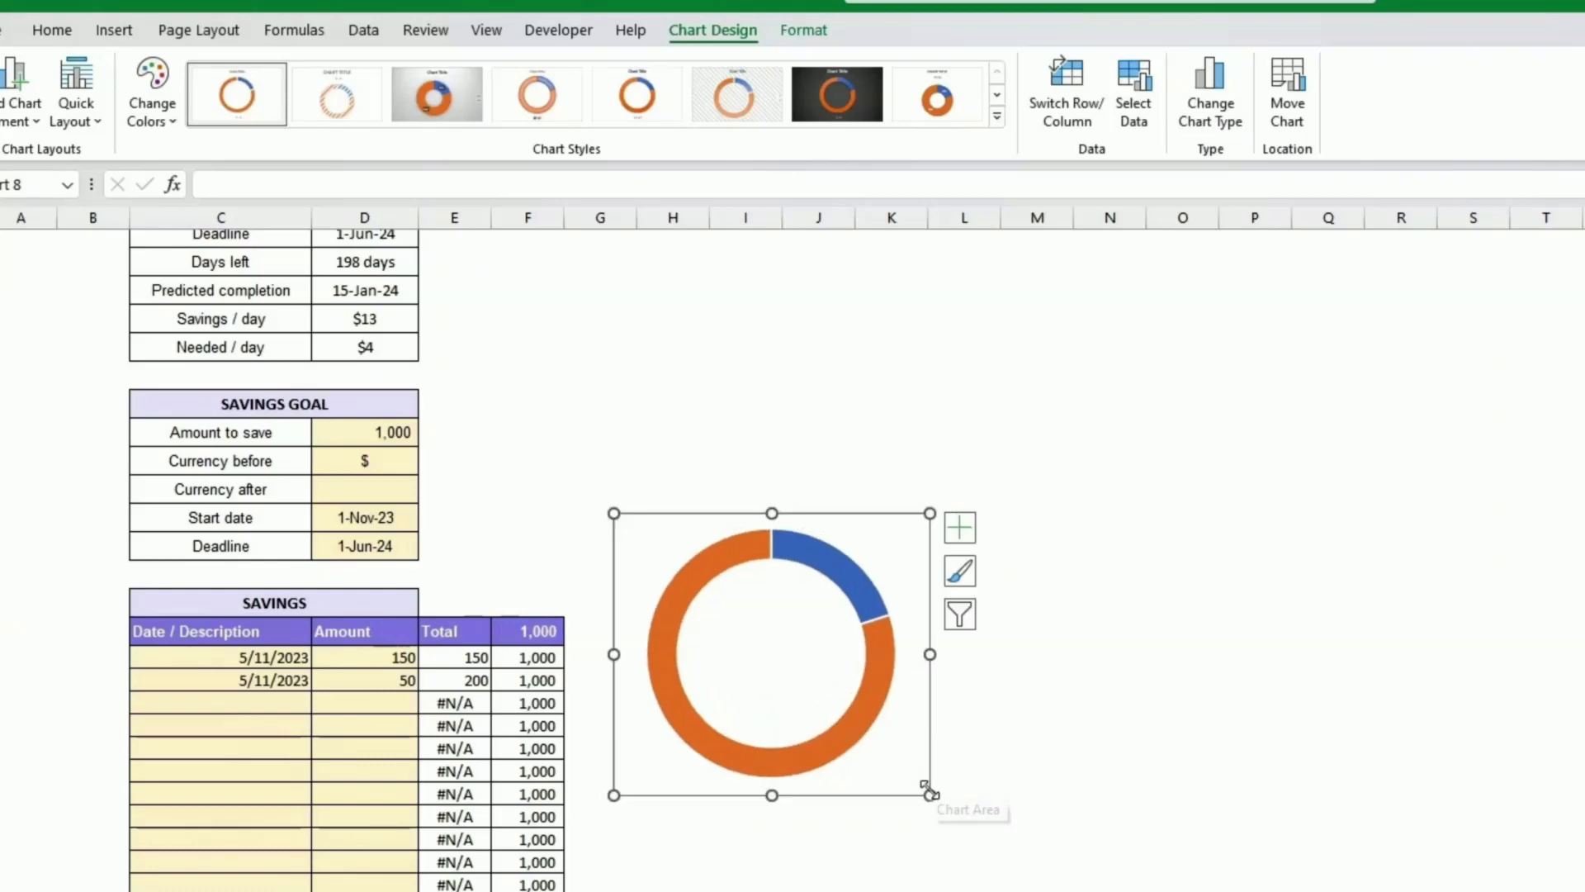
# Step: Resize the chart smaller and place it in the panel below the goal box
pyautogui.moveTo(927, 785); pyautogui.dragTo(741, 583)
pyautogui.scroll(6, 937, 734)
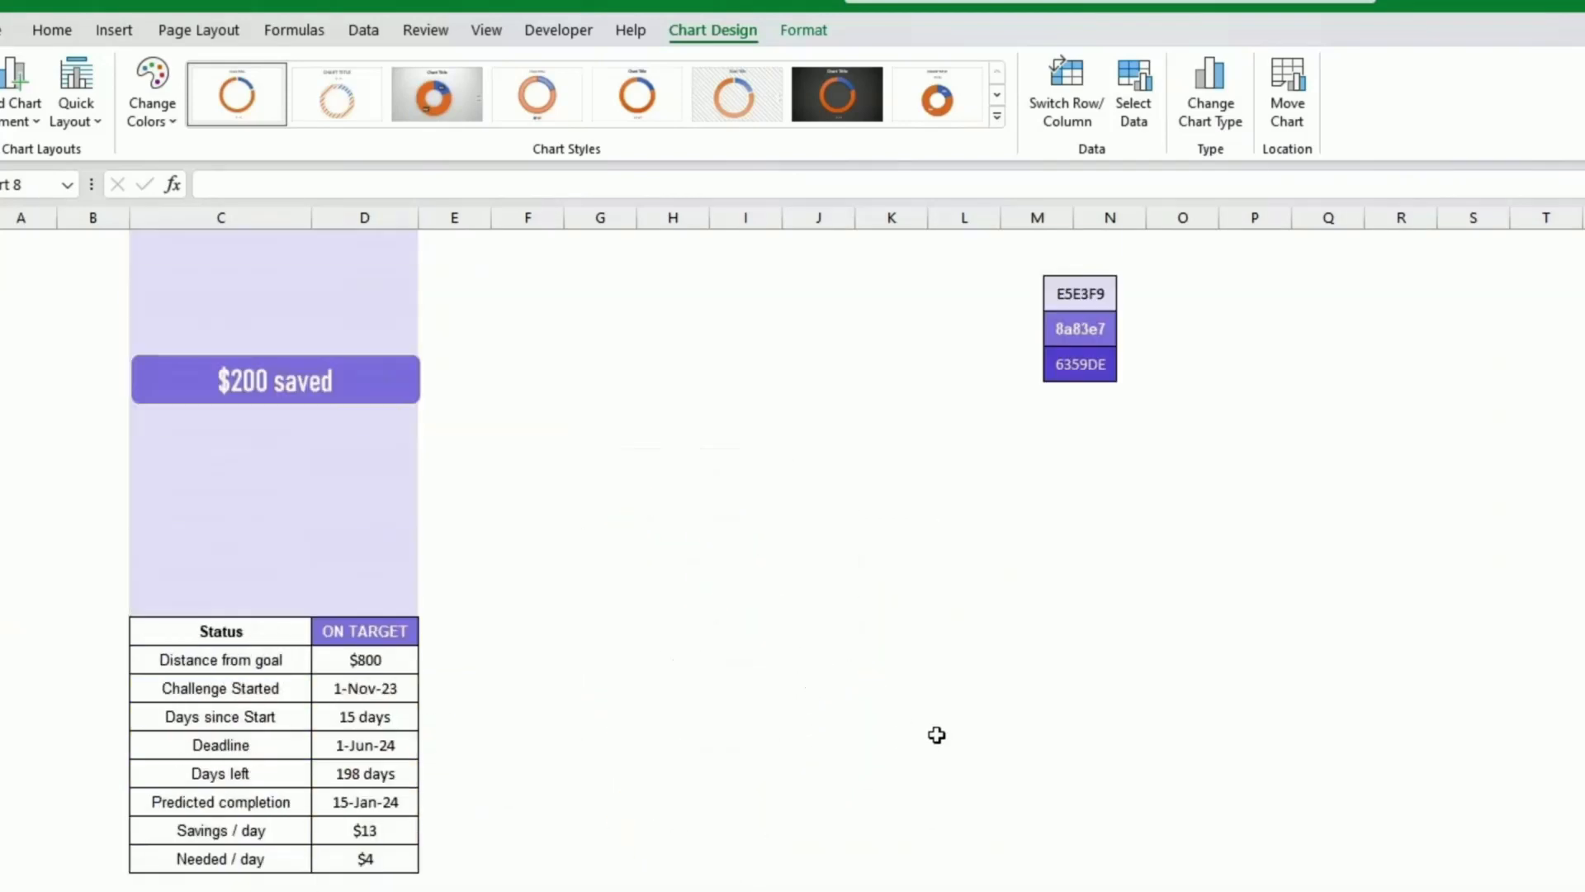
pyautogui.scroll(3, 738, 647)
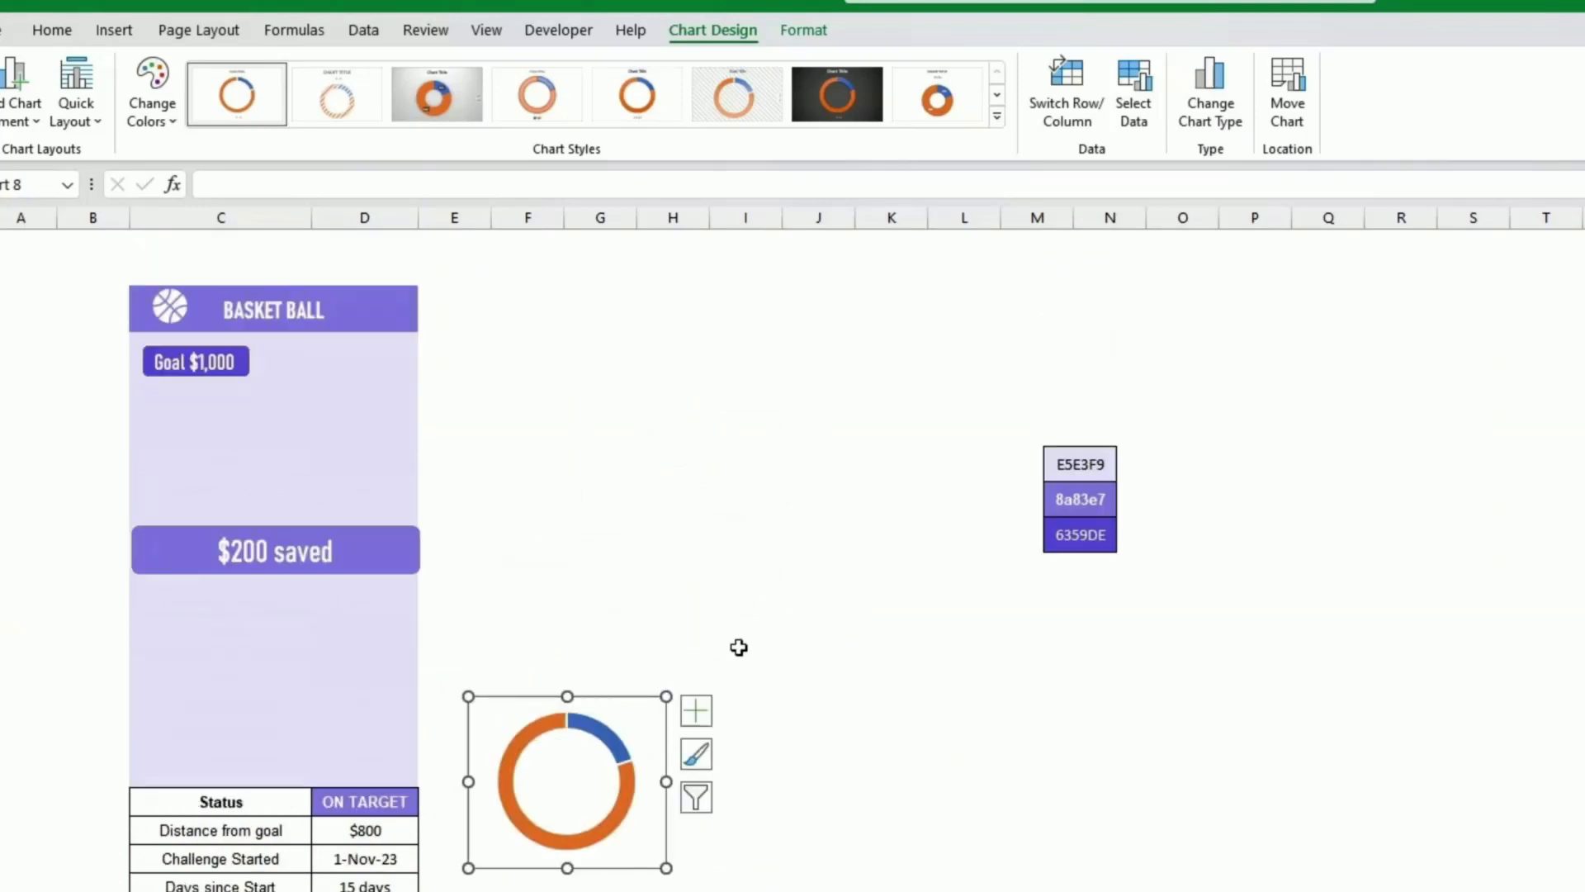
pyautogui.moveTo(644, 698); pyautogui.dragTo(374, 384)
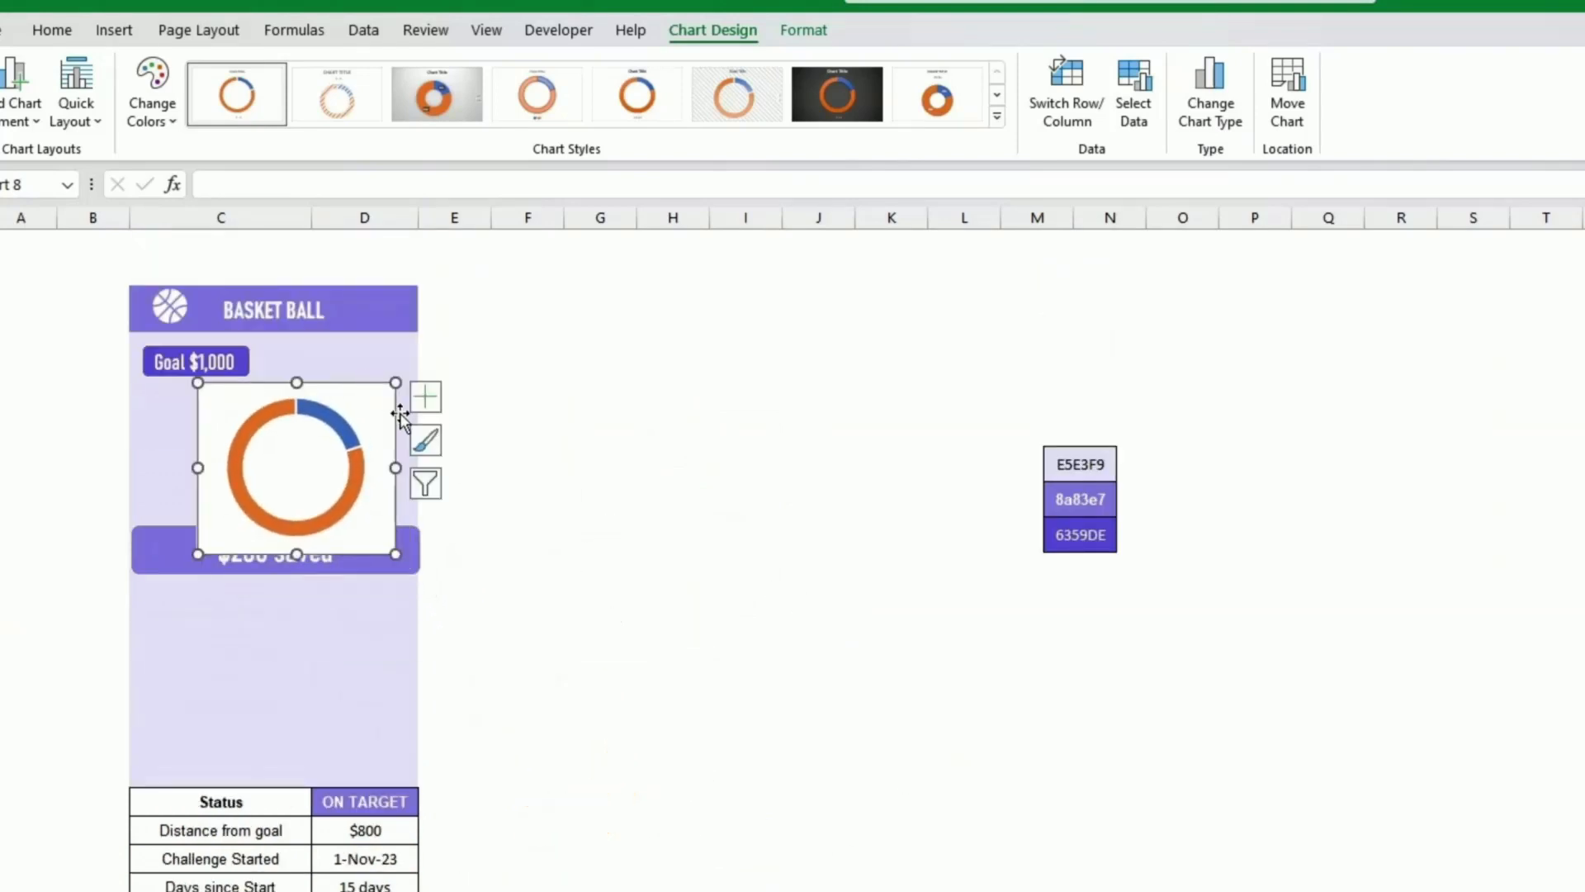
# Step: Remove the chart area's fill and shrink the chart to sit above the saved box
pyautogui.click(805, 31)
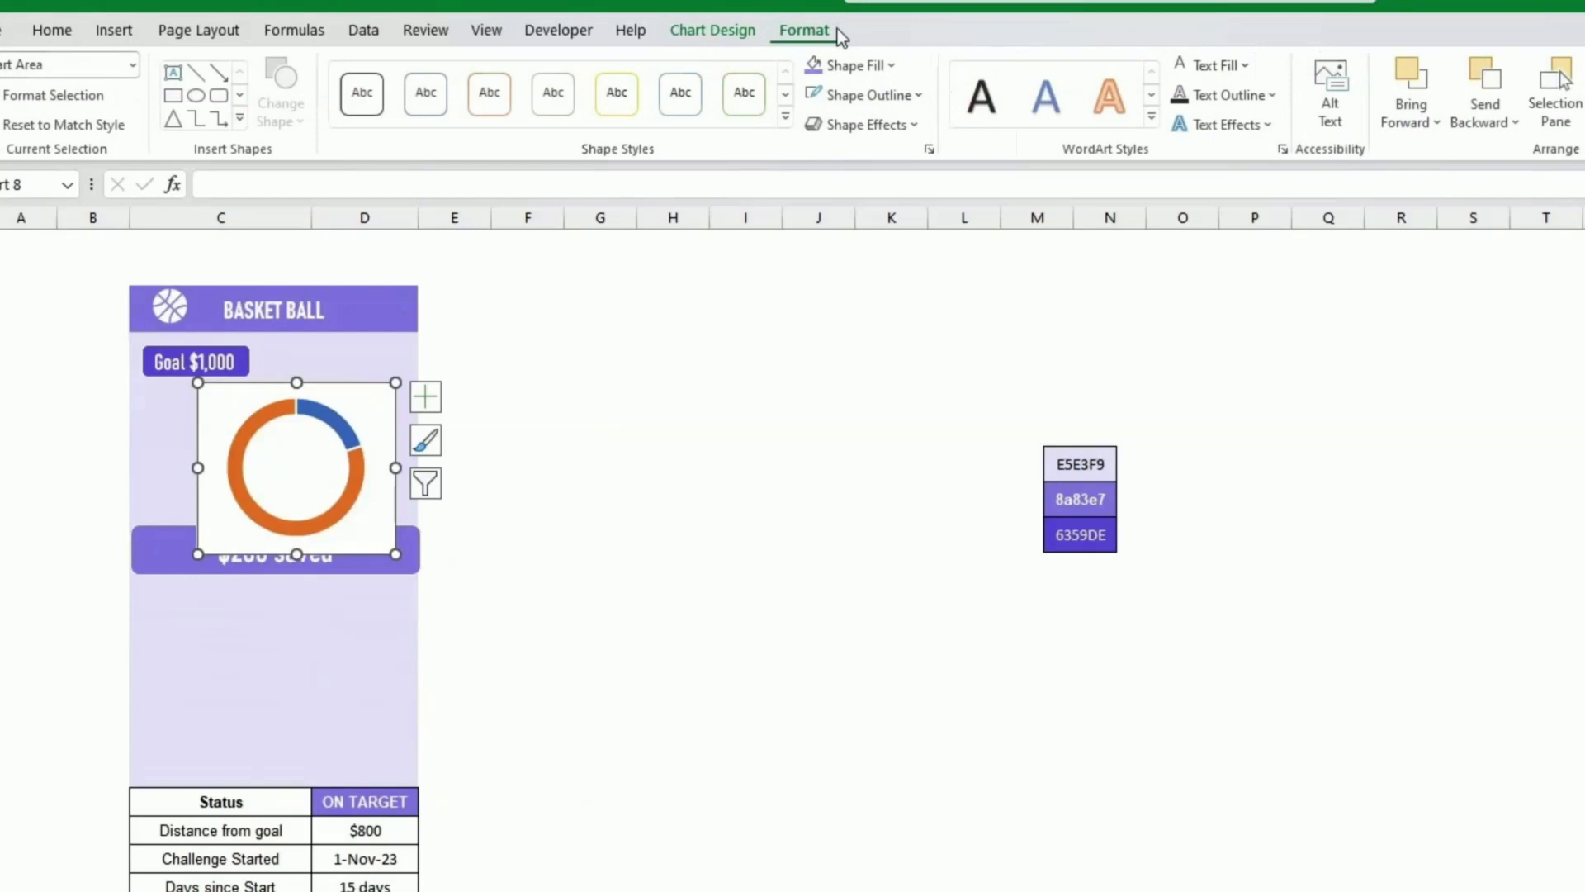
pyautogui.click(895, 66)
pyautogui.click(867, 416)
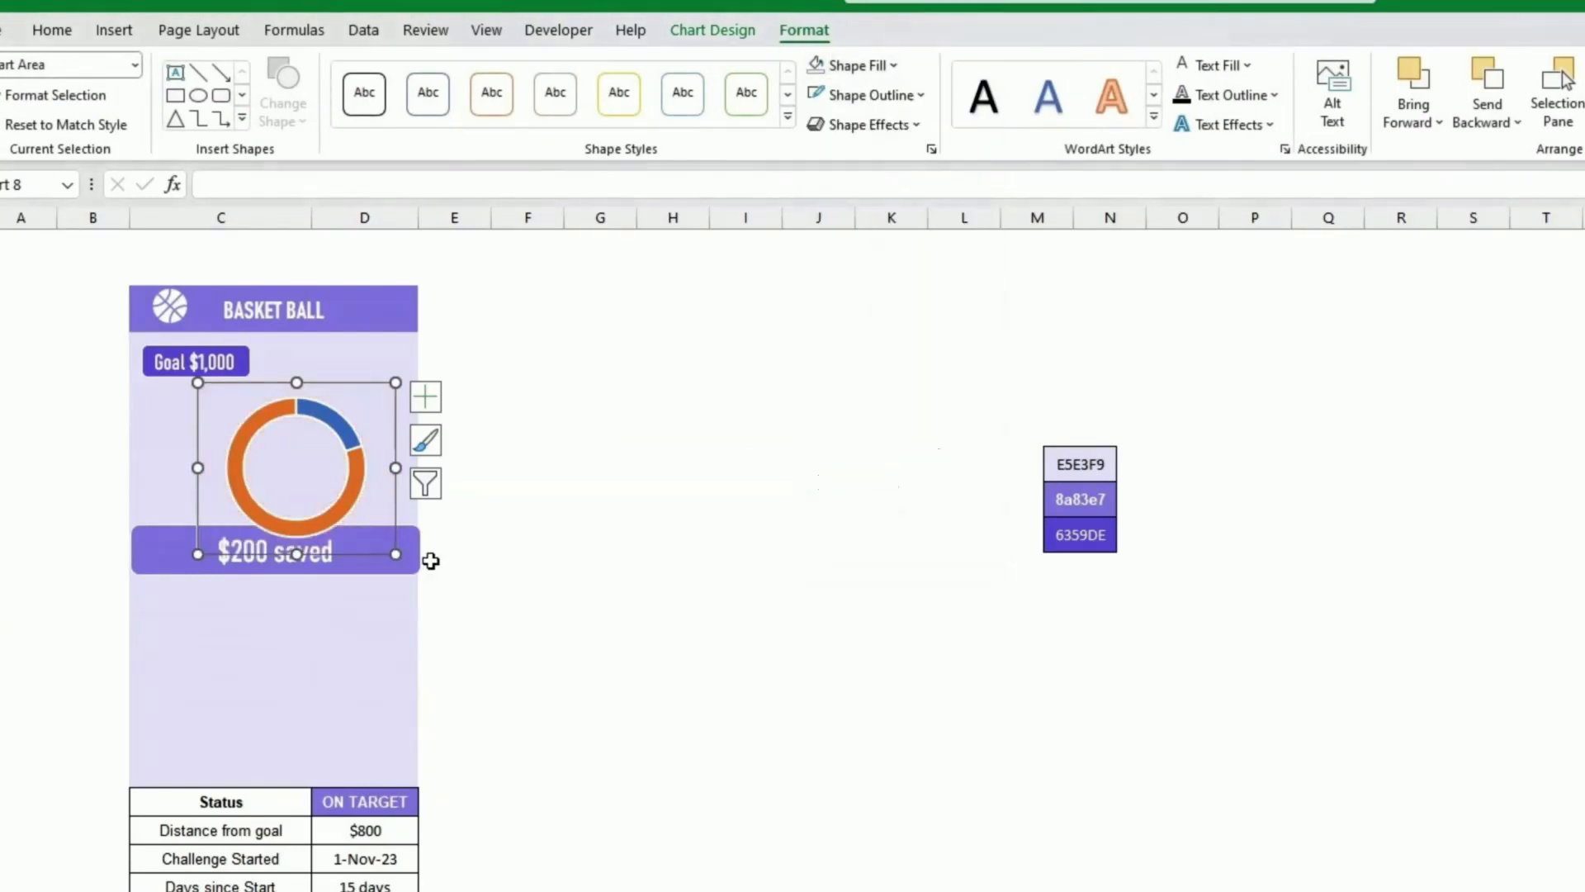
pyautogui.moveTo(391, 552); pyautogui.dragTo(346, 505)
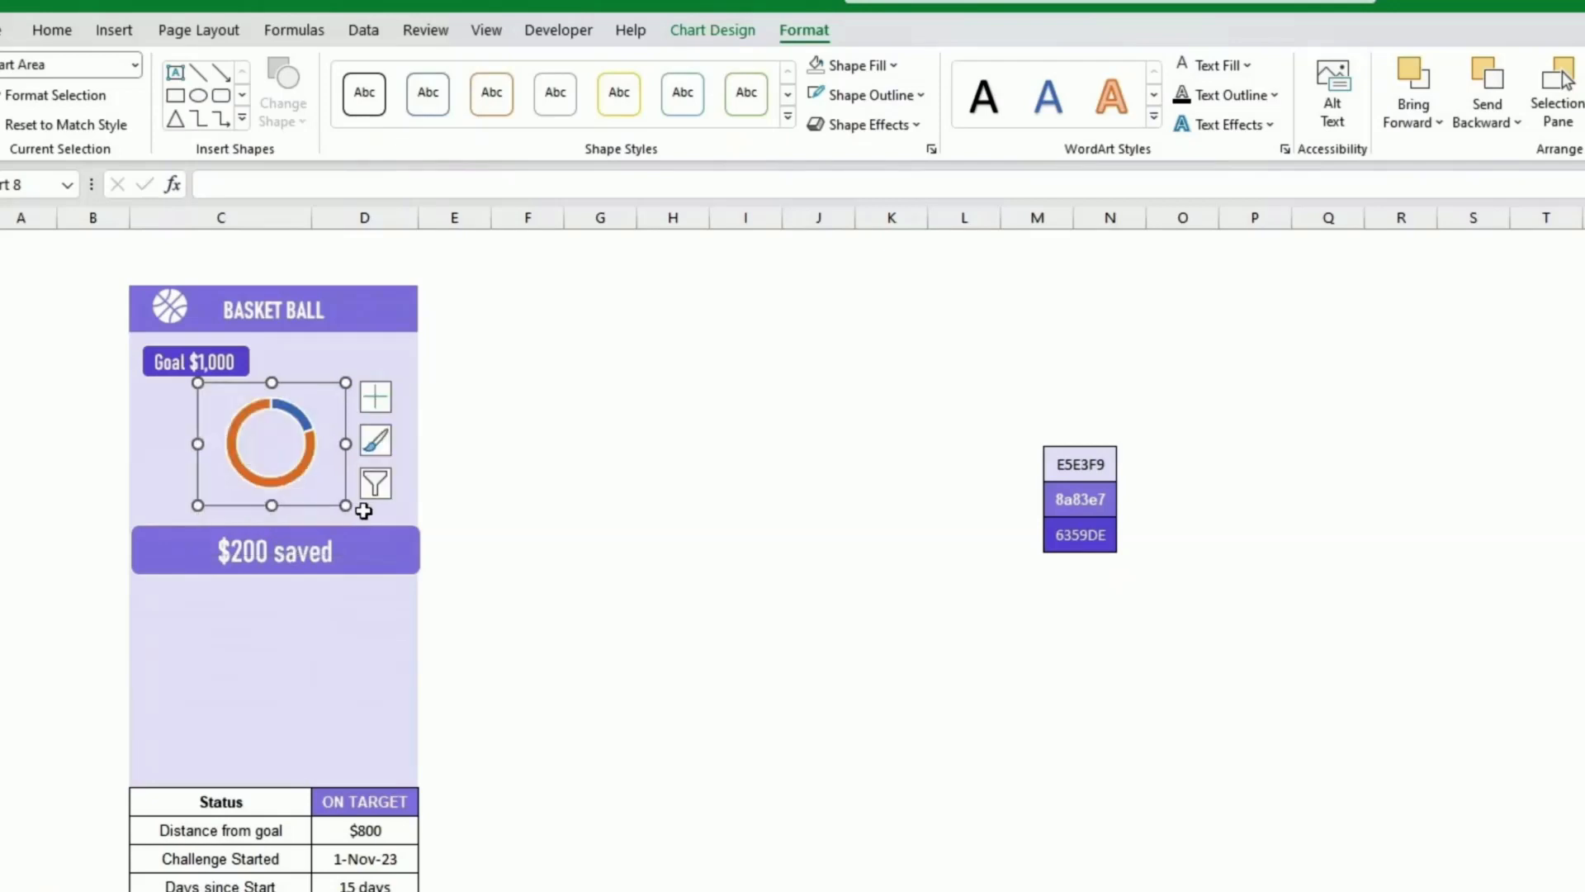
# Step: Set the doughnut series' hole size to 50%
pyautogui.rightClick(302, 477)
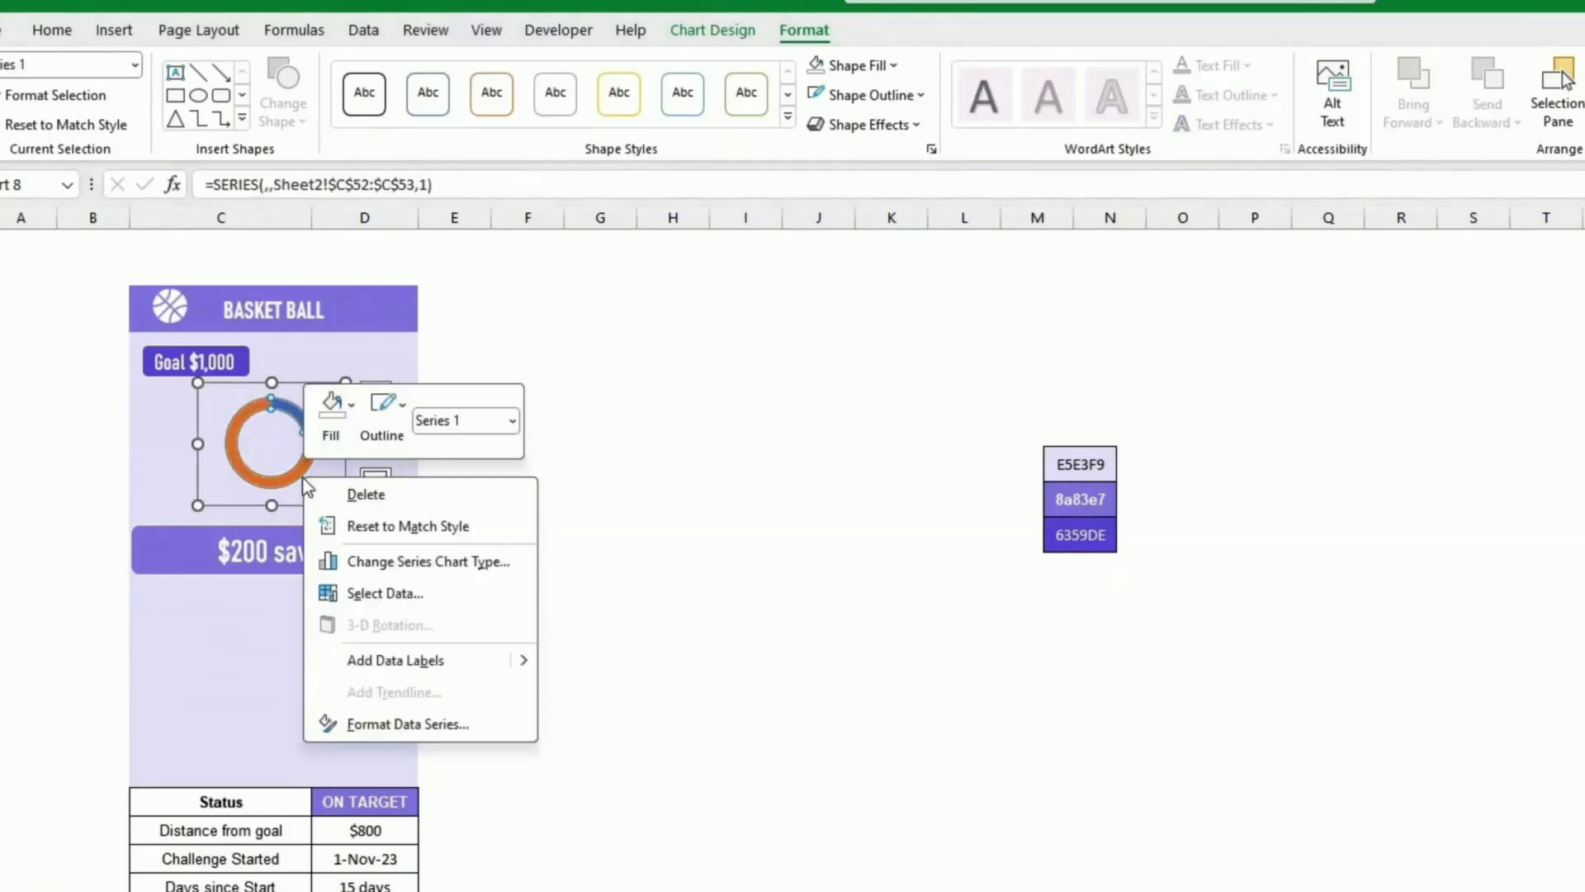
pyautogui.click(421, 723)
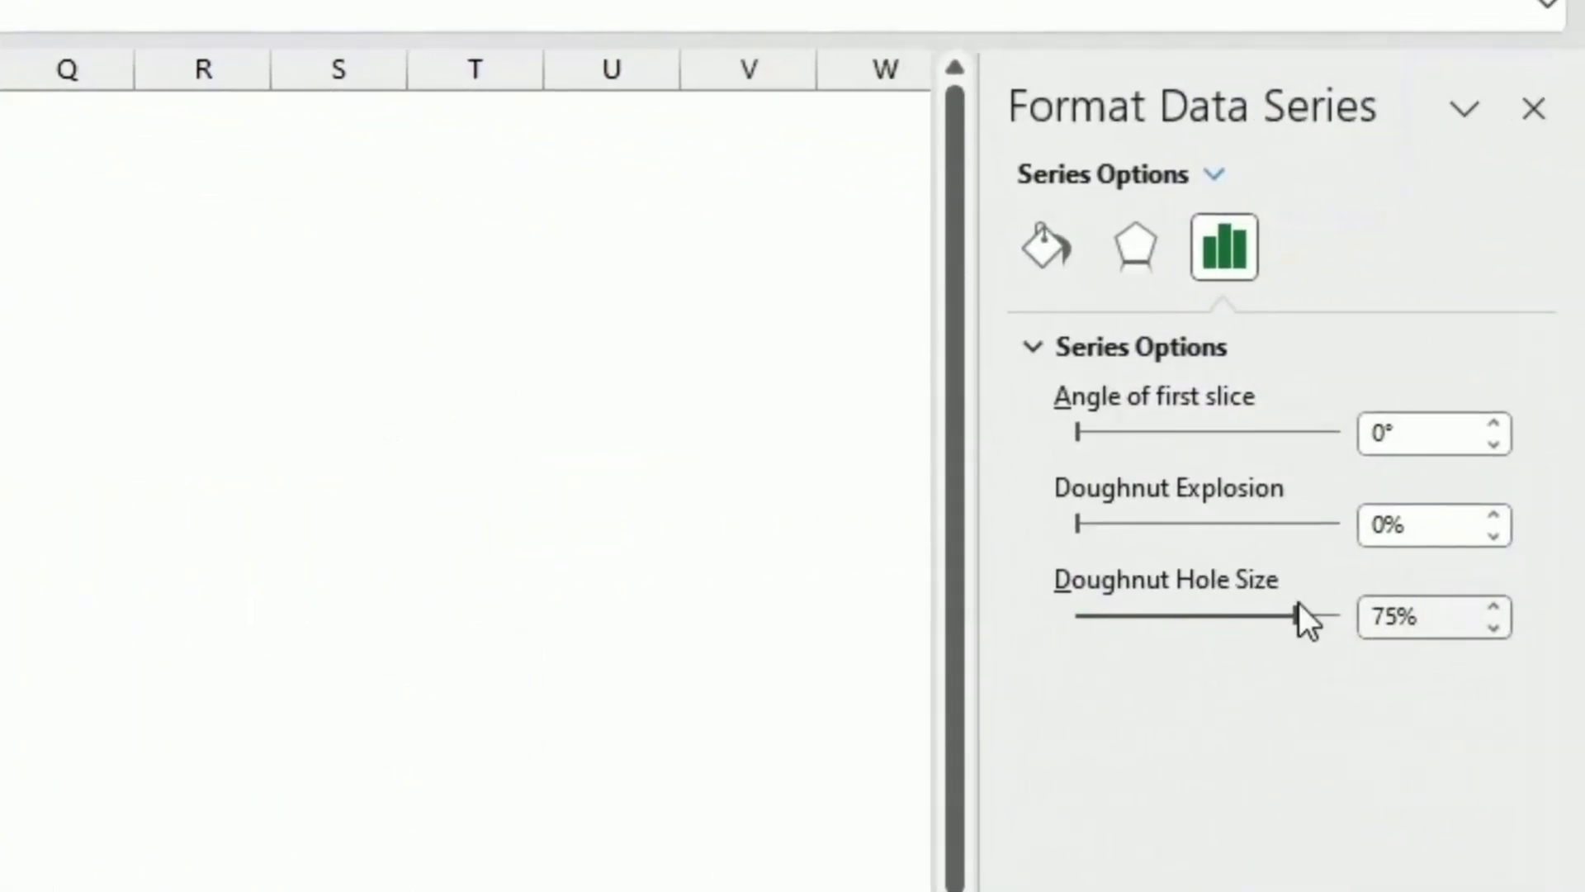
pyautogui.moveTo(1426, 616); pyautogui.dragTo(1341, 616)
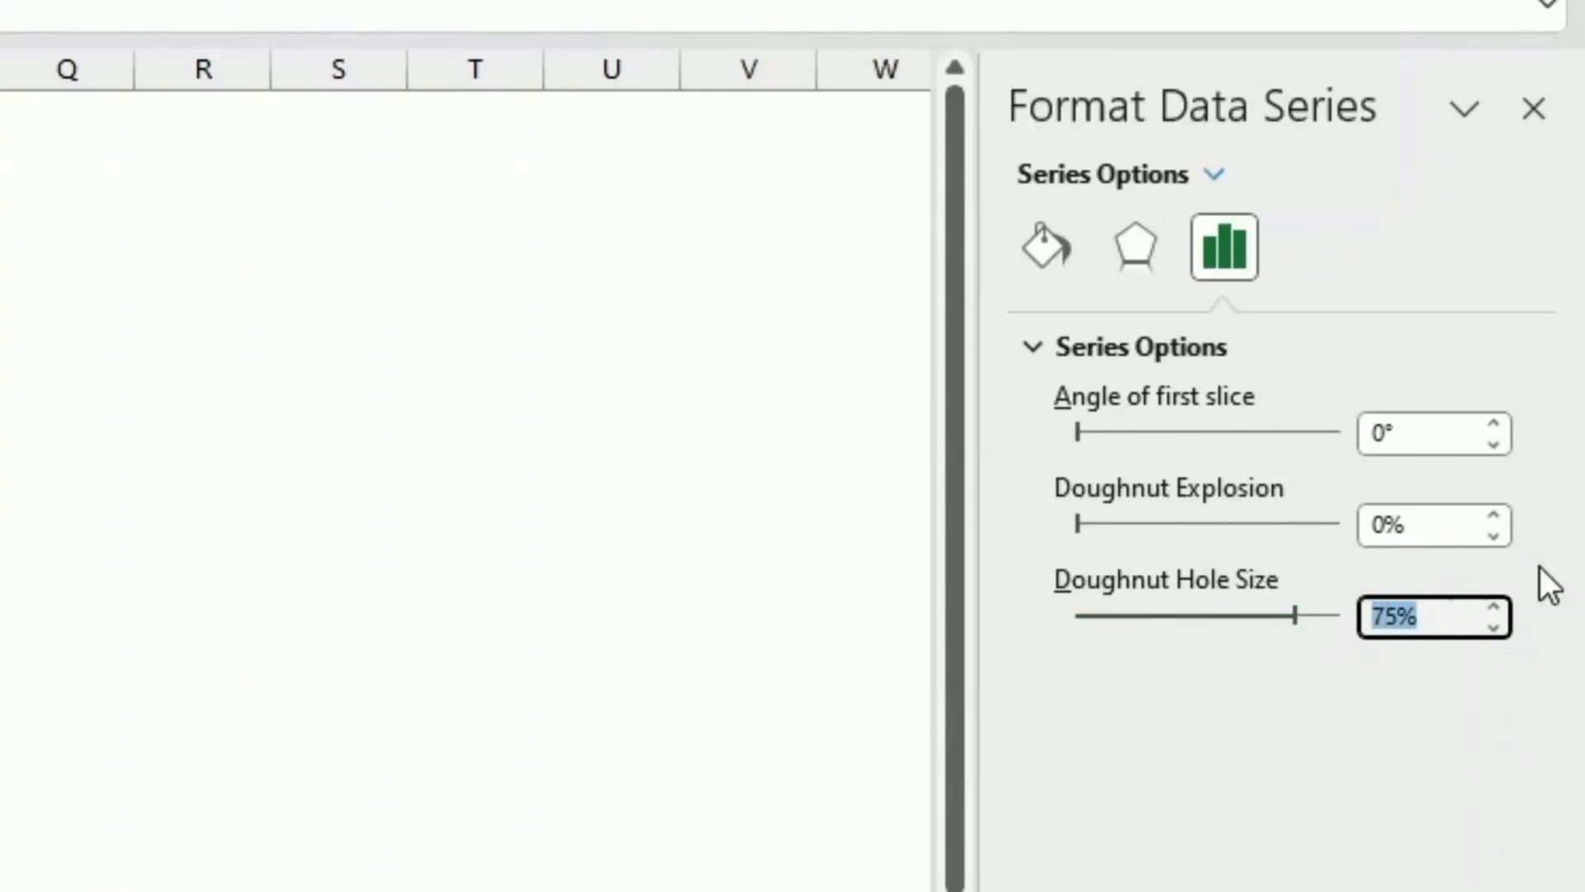
pyautogui.write('50')
pyautogui.press('Return')
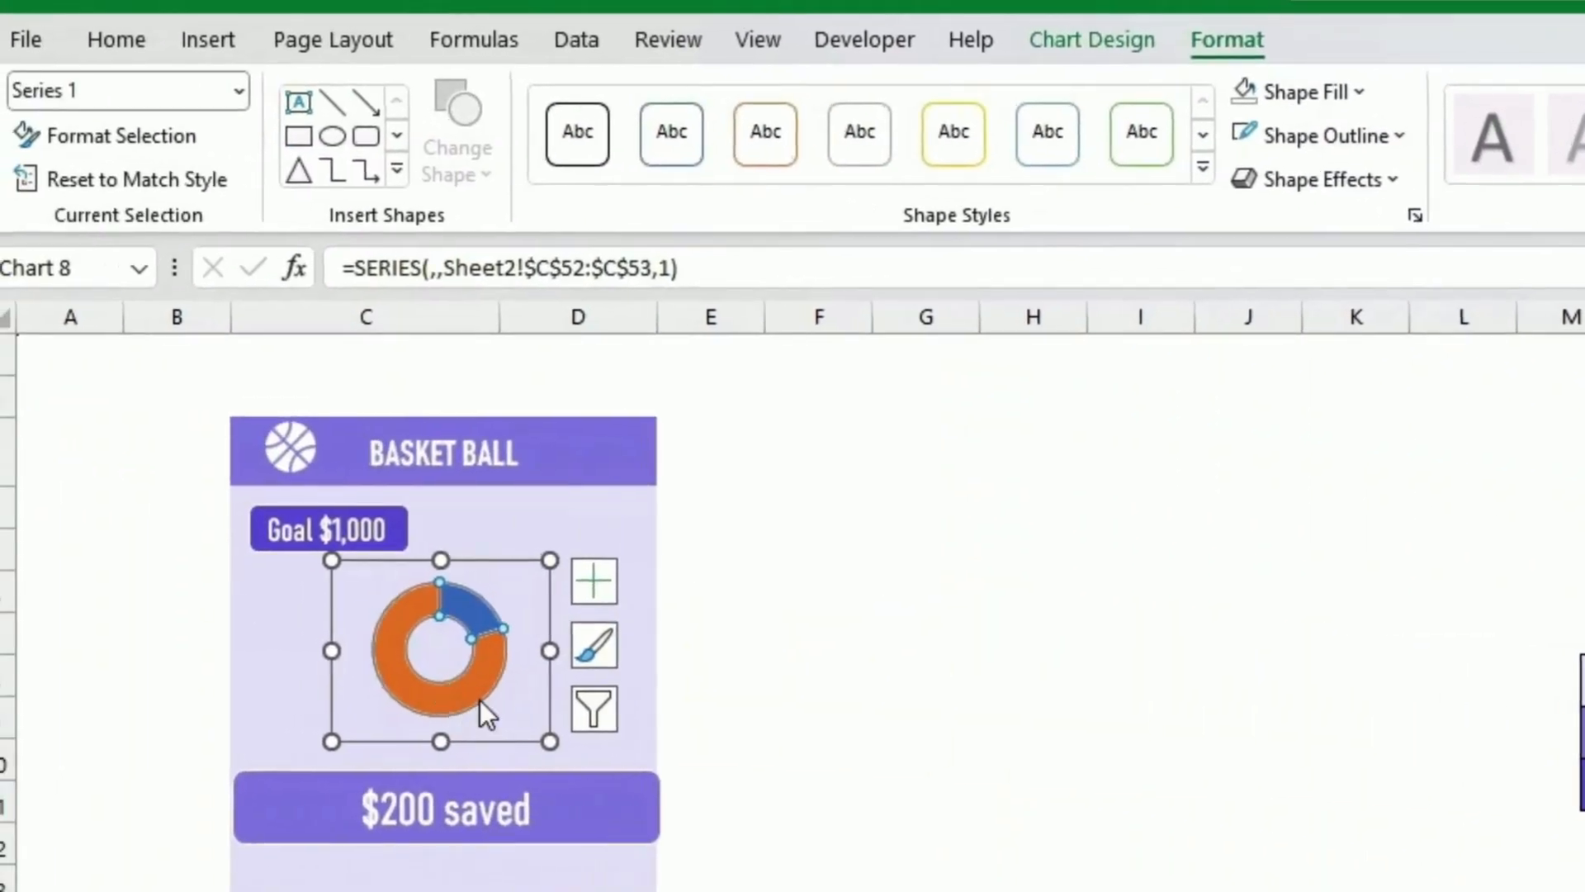
# Step: Fill the doughnut's remaining-amount slice with light grey
pyautogui.click(456, 695)
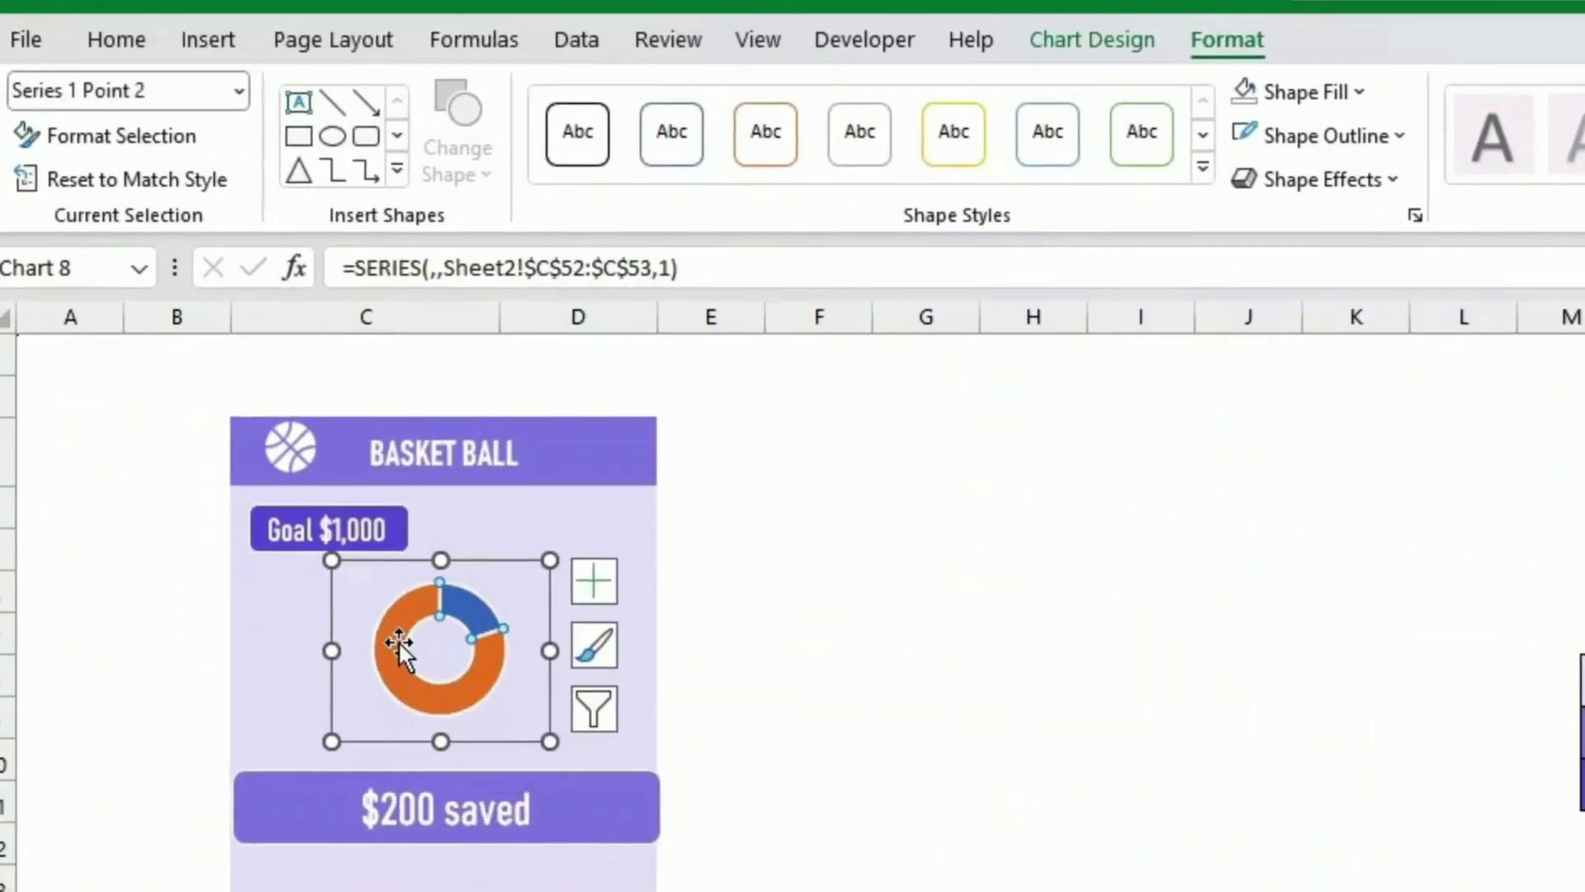
pyautogui.click(124, 43)
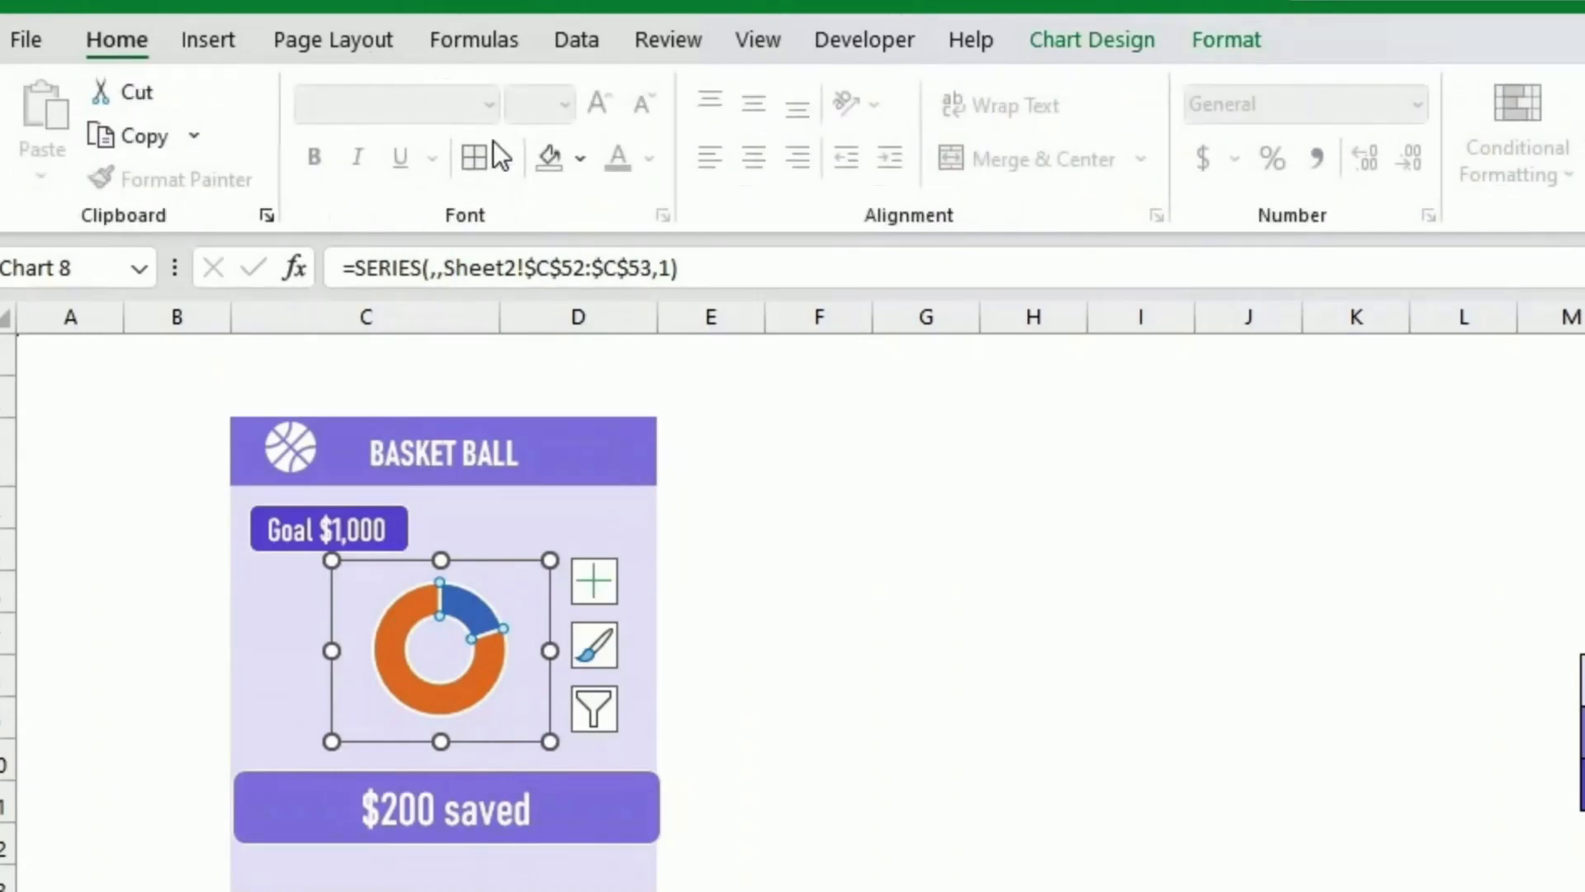
pyautogui.click(578, 161)
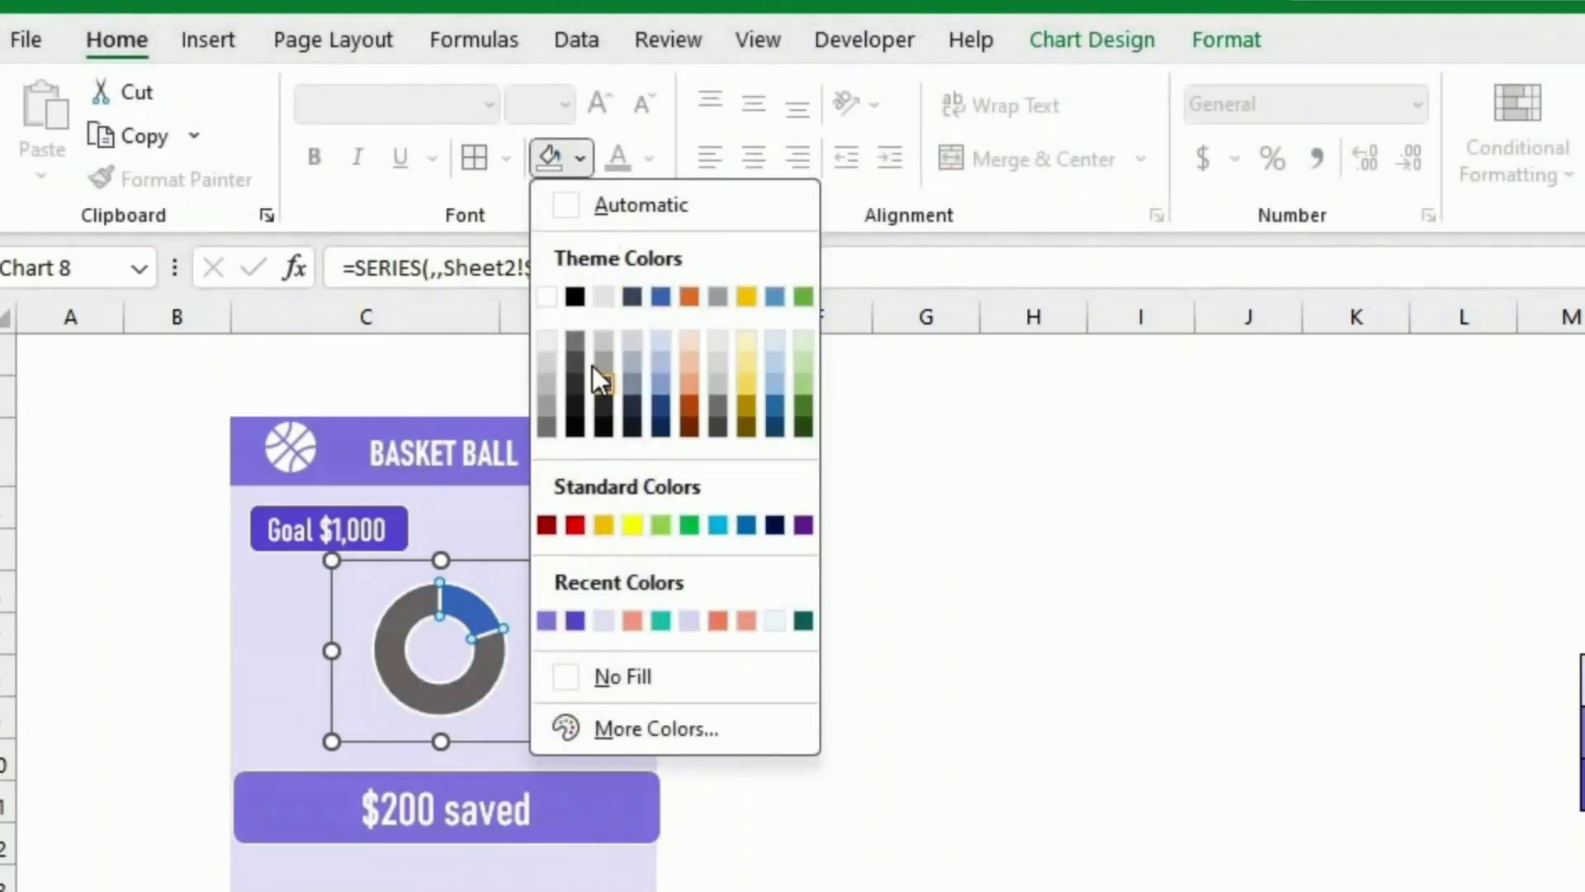
pyautogui.click(546, 365)
pyautogui.click(820, 580)
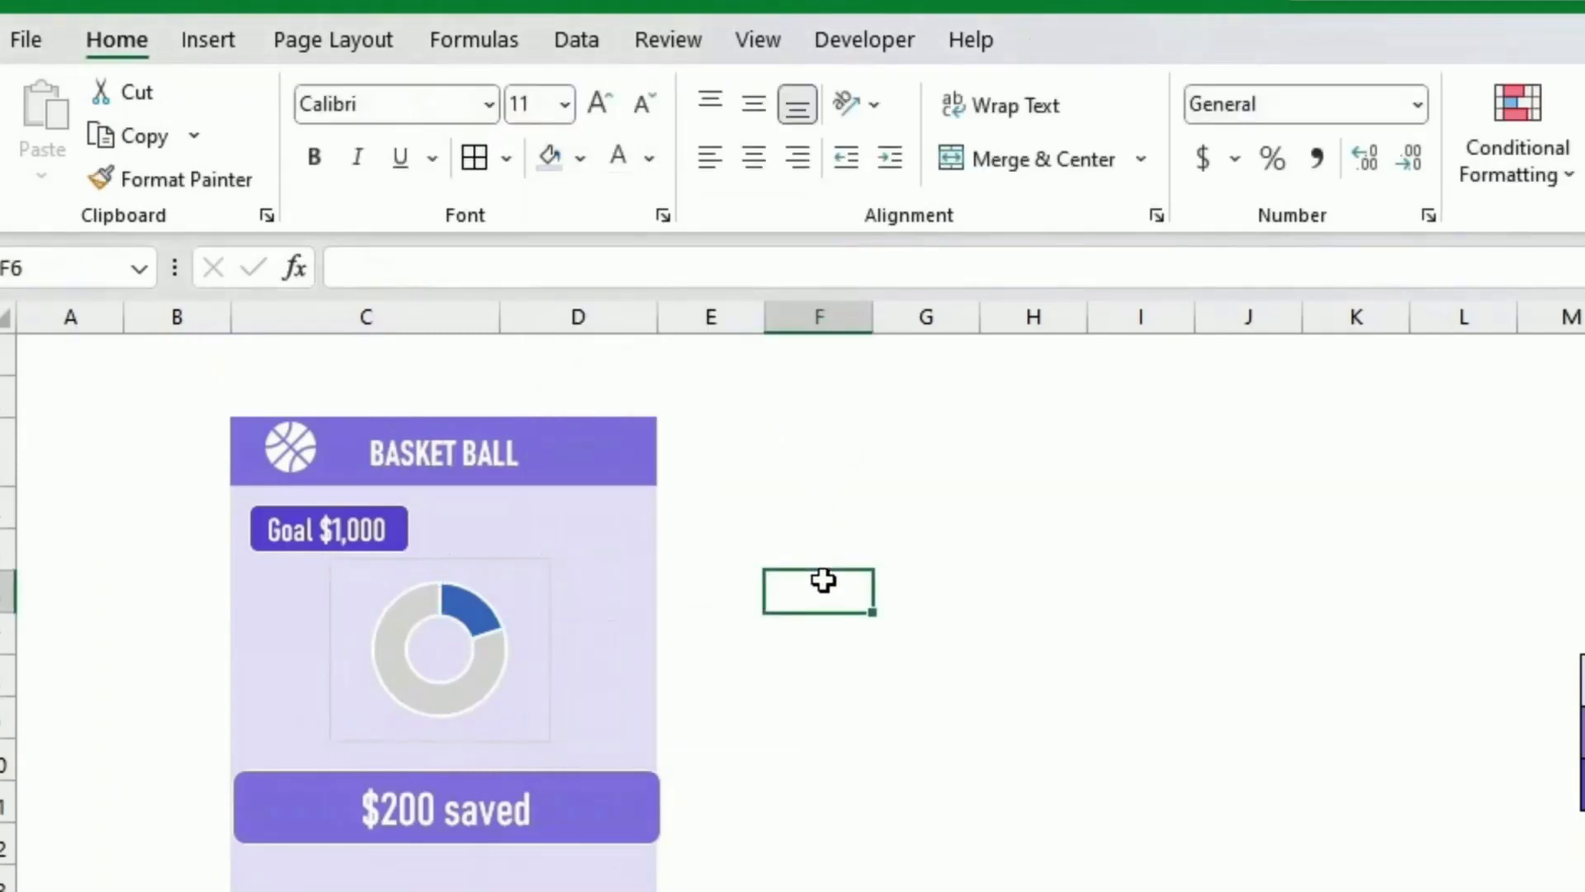
# Step: Fill the doughnut's saved slice with the purple recent colour
pyautogui.click(495, 627)
pyautogui.click(489, 616)
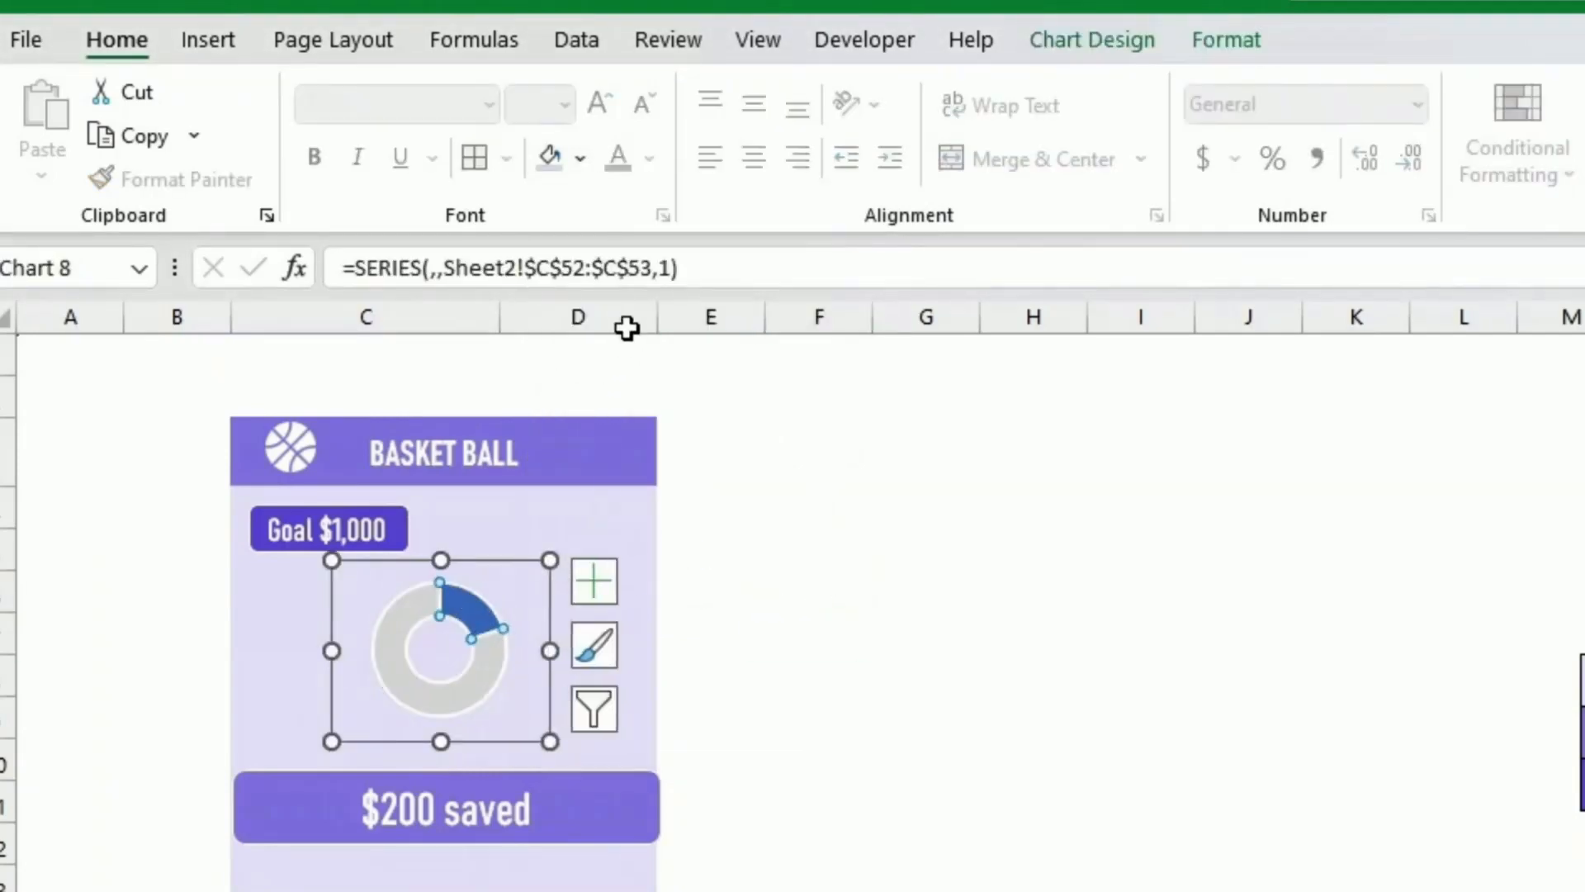
pyautogui.click(581, 161)
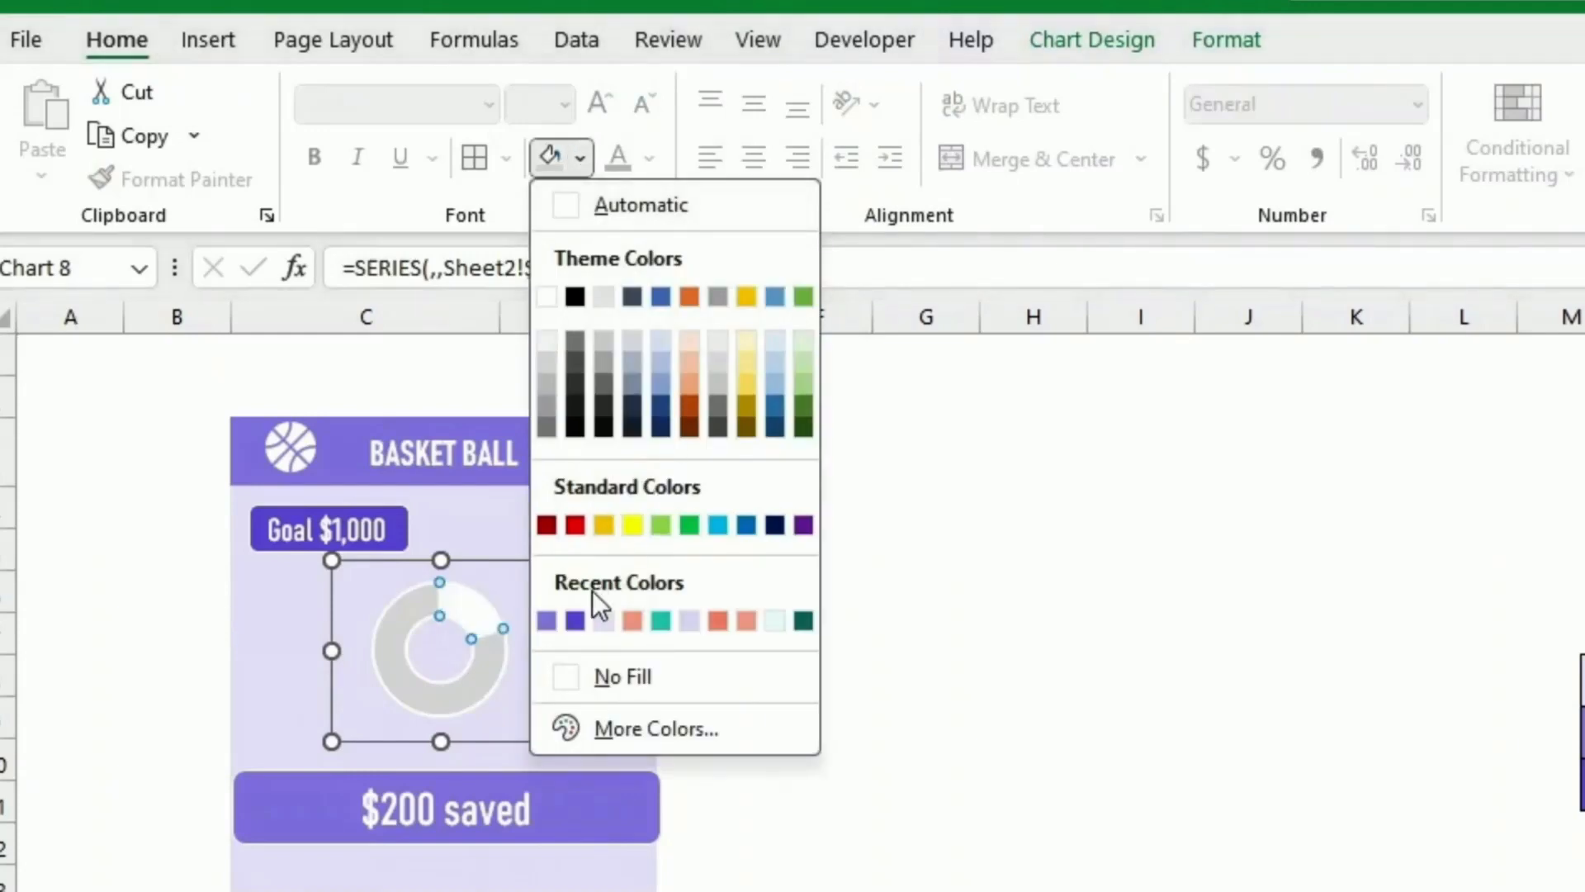
pyautogui.click(547, 621)
pyautogui.click(820, 631)
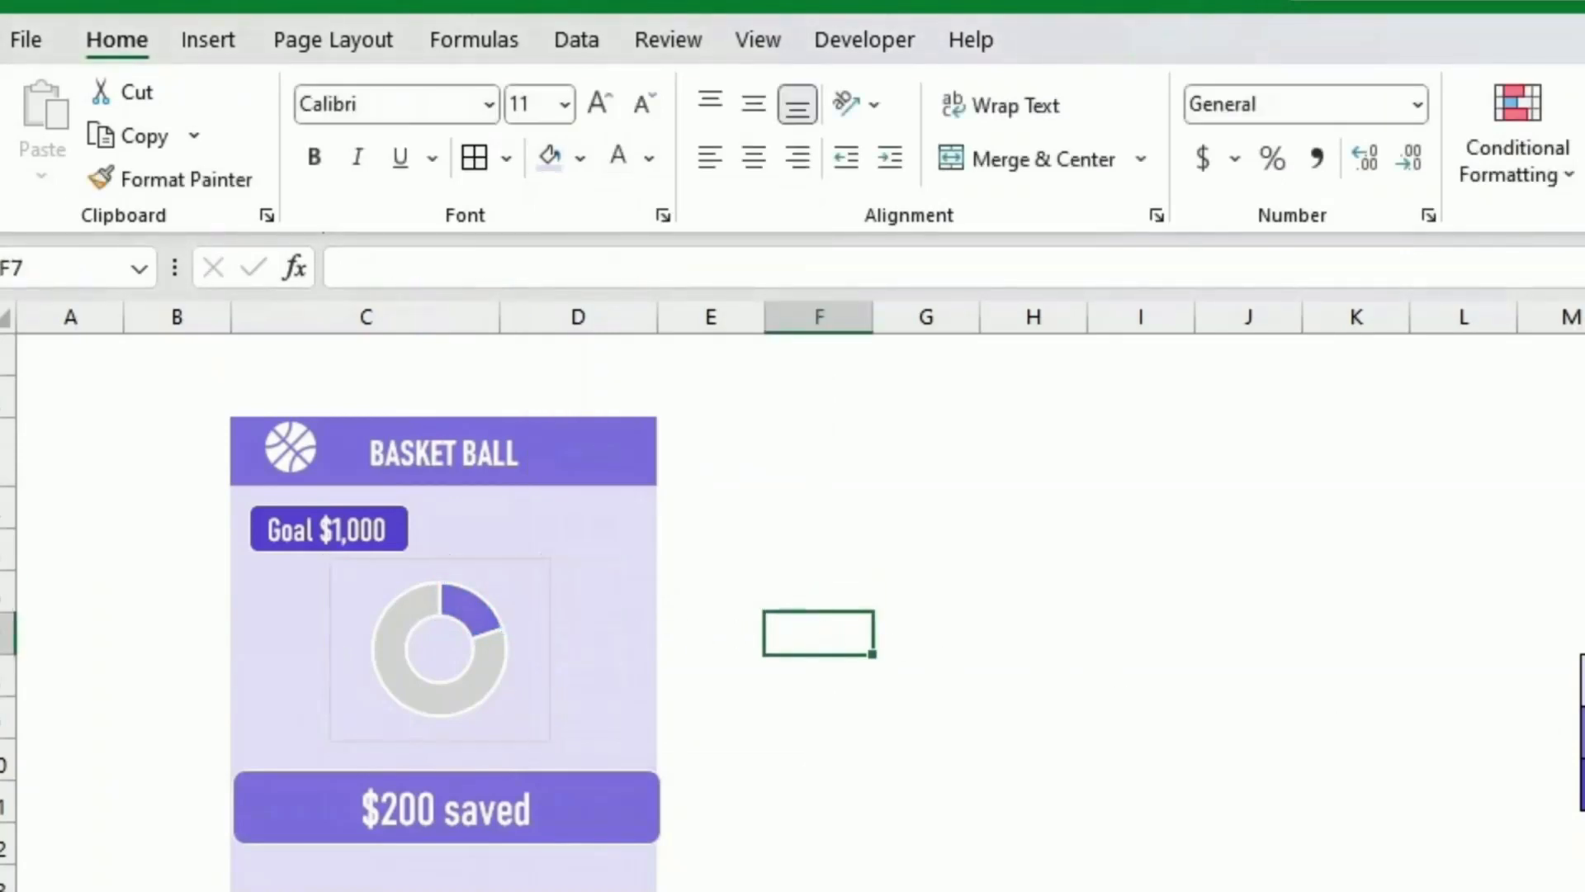
# Step: Remove the outline from the doughnut chart
pyautogui.click(1514, 805)
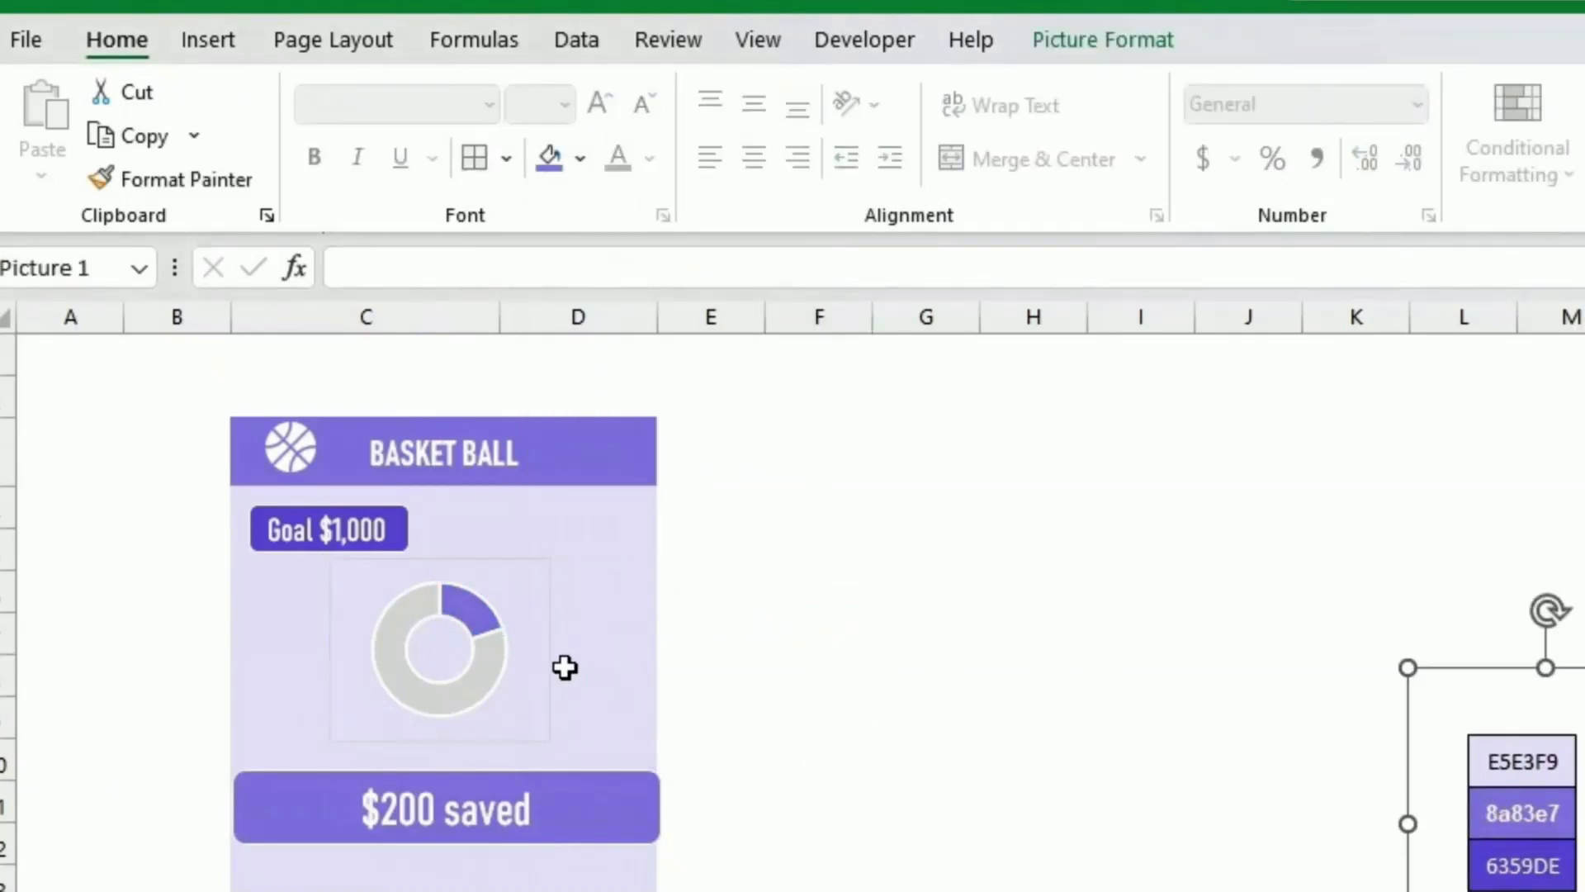
pyautogui.click(548, 649)
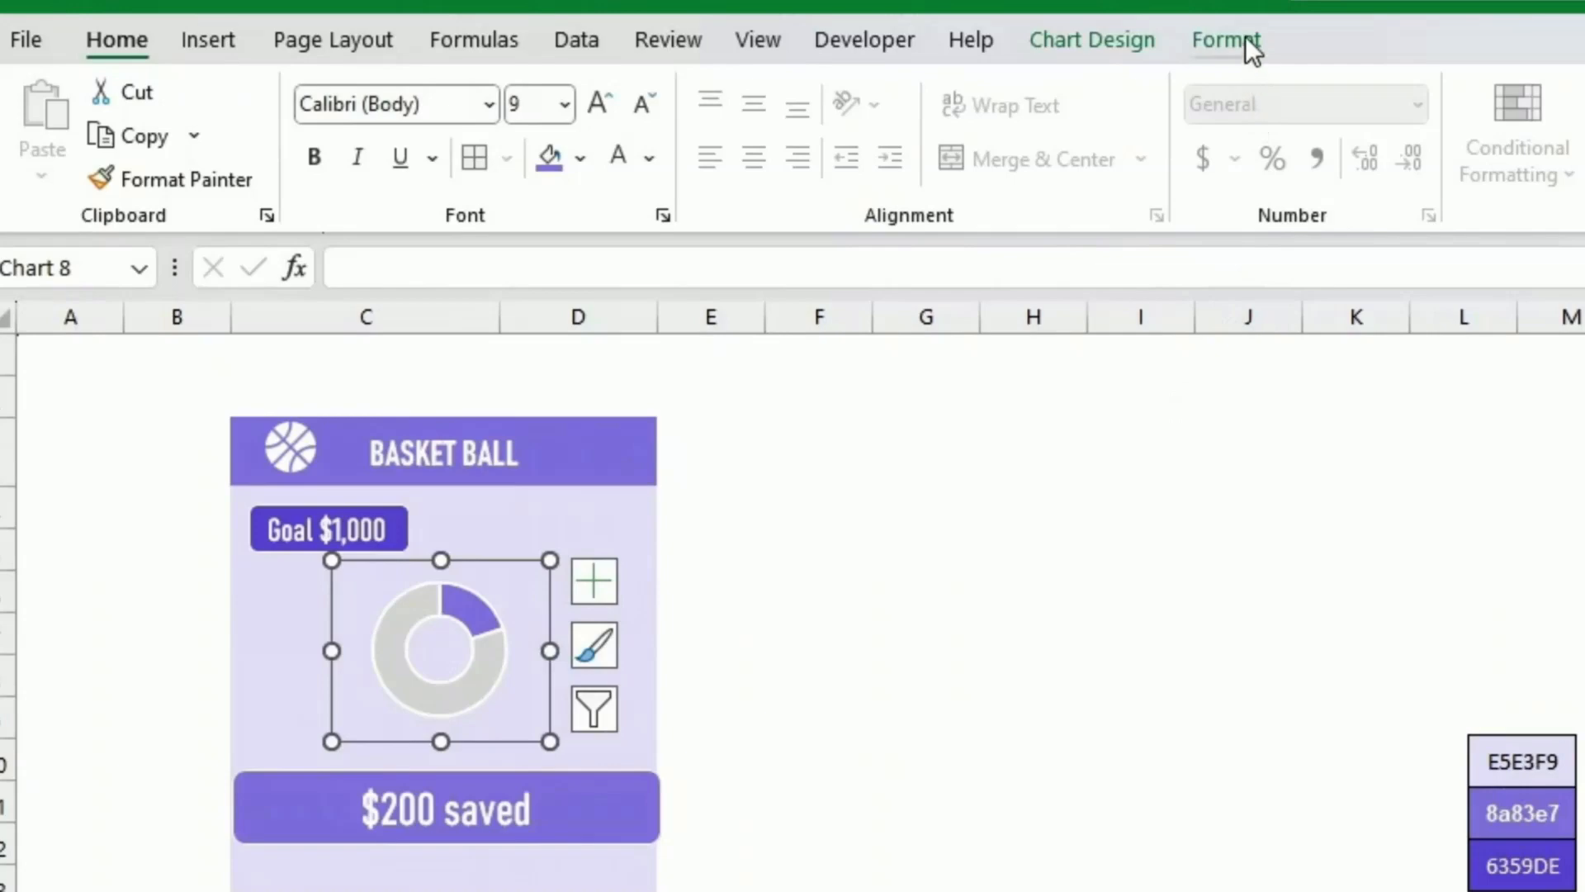
pyautogui.click(1248, 43)
pyautogui.click(1287, 135)
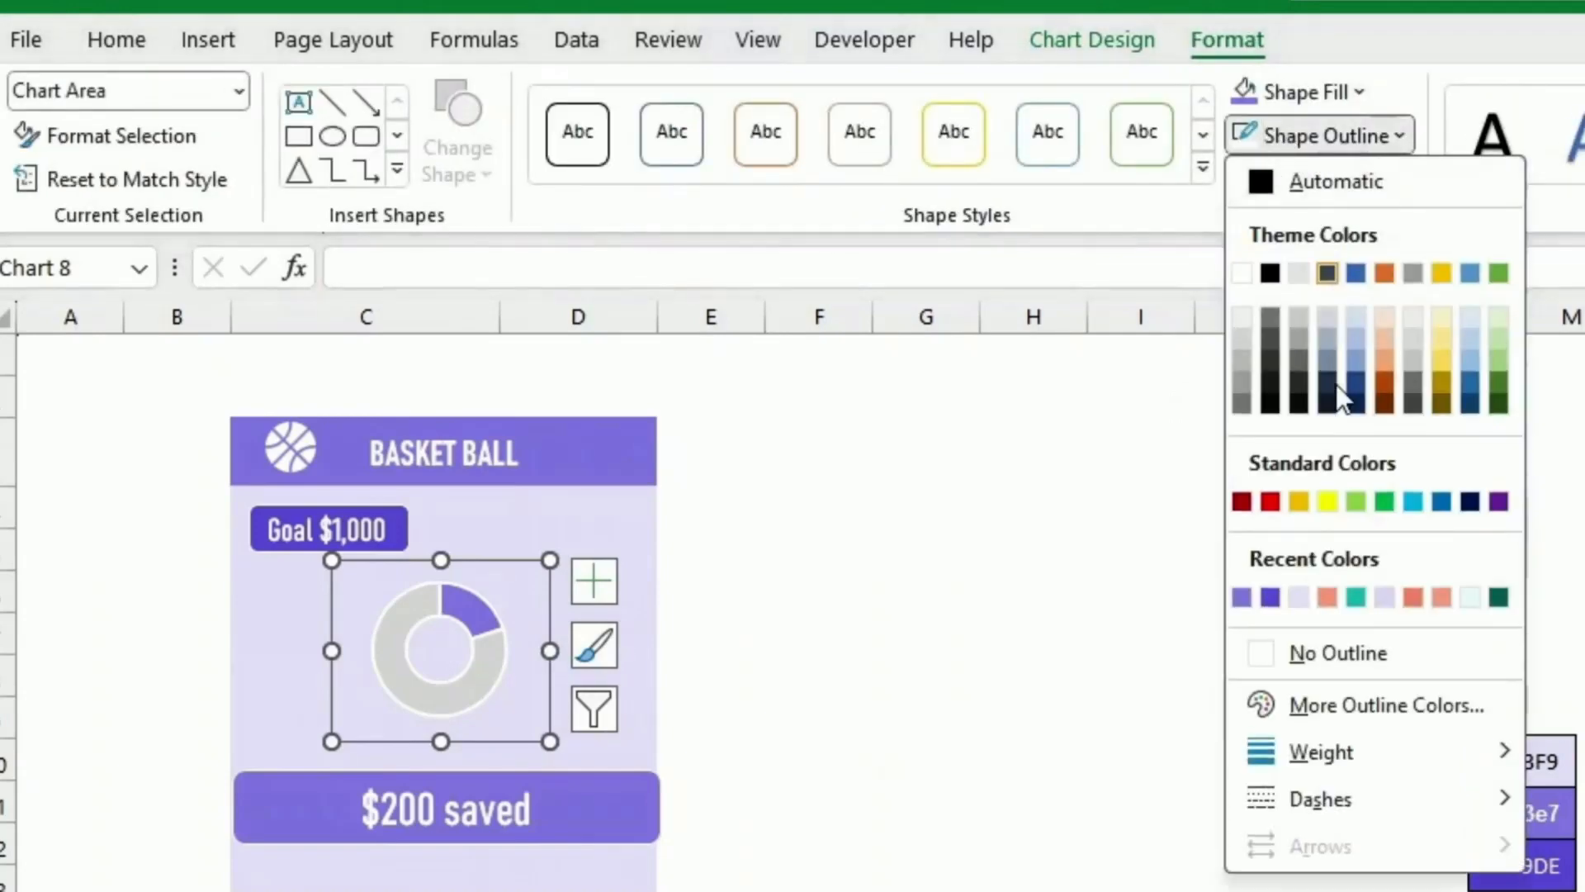
pyautogui.click(1330, 652)
pyautogui.click(1178, 648)
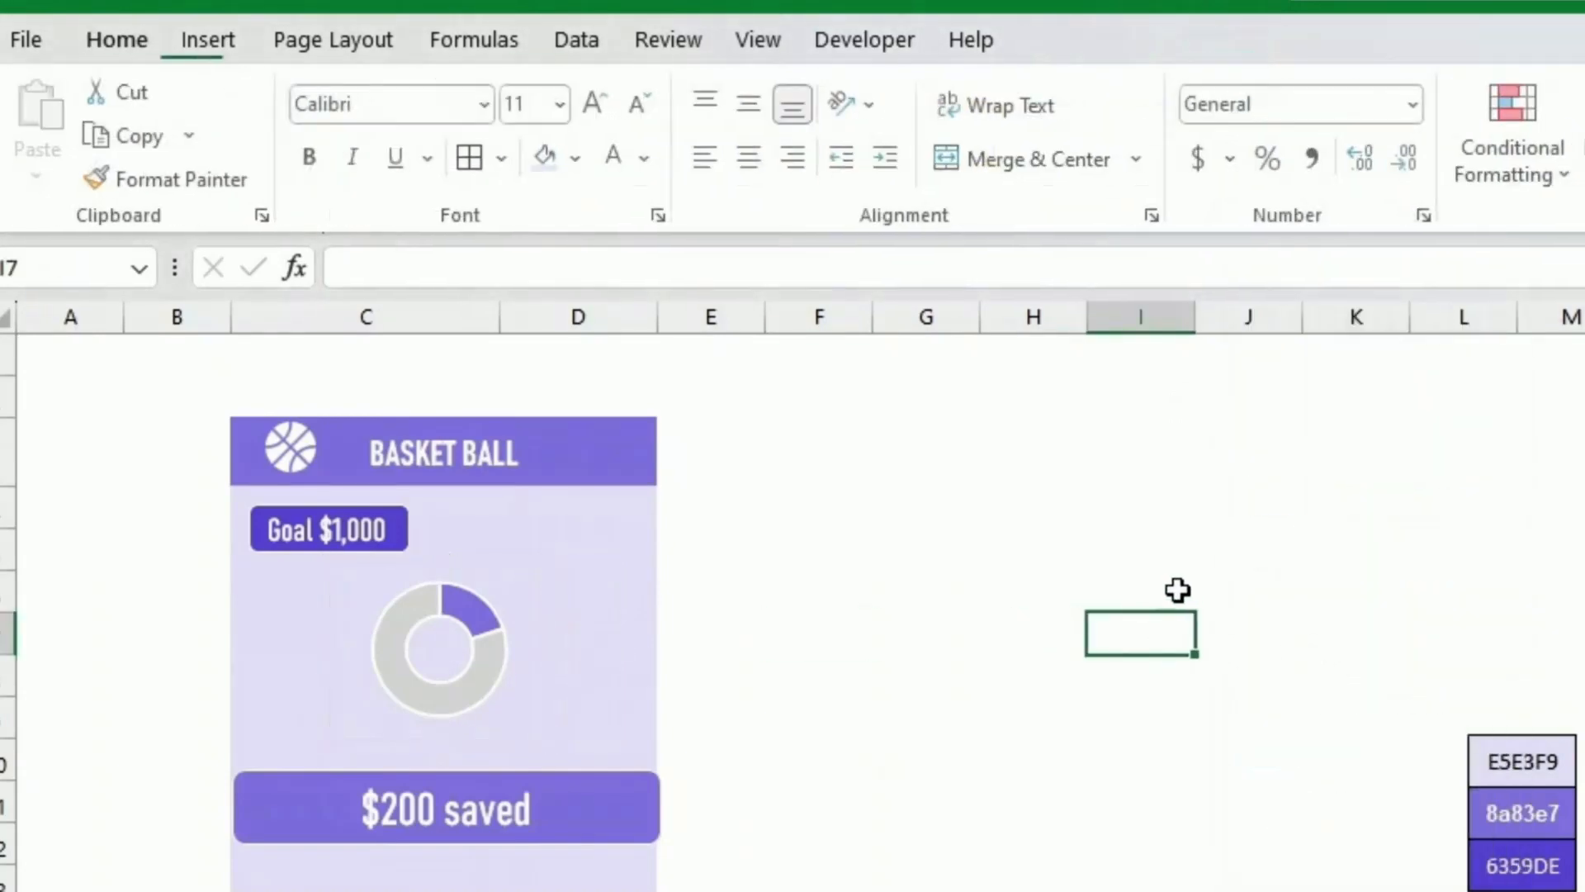
# Step: Add data labels to the doughnut series and widen the chart slightly
pyautogui.click(485, 673)
pyautogui.rightClick(485, 673)
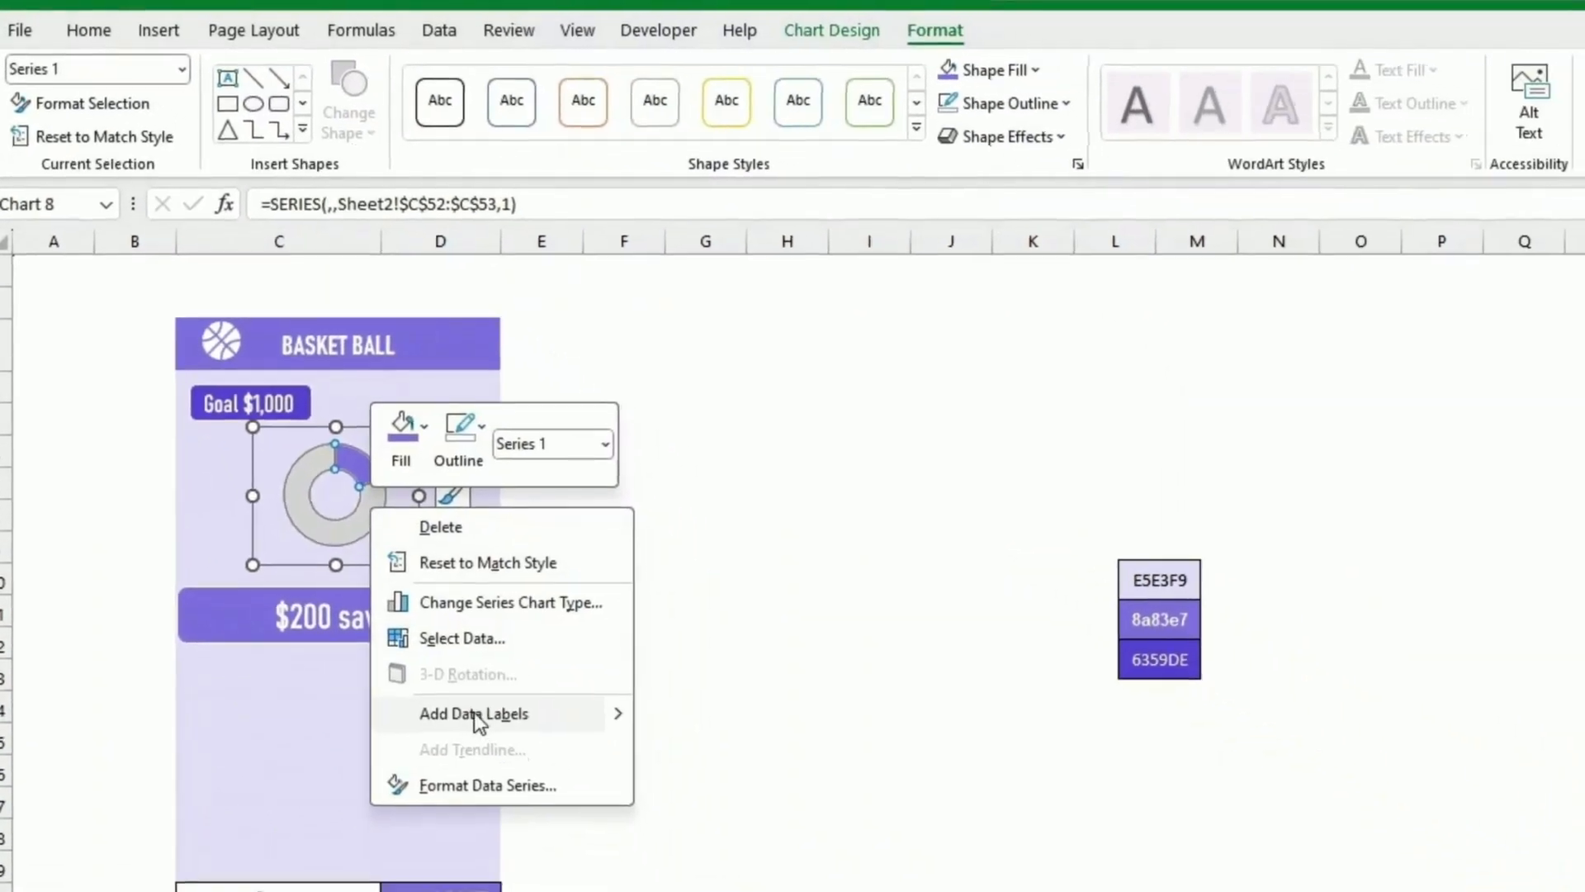
pyautogui.click(474, 712)
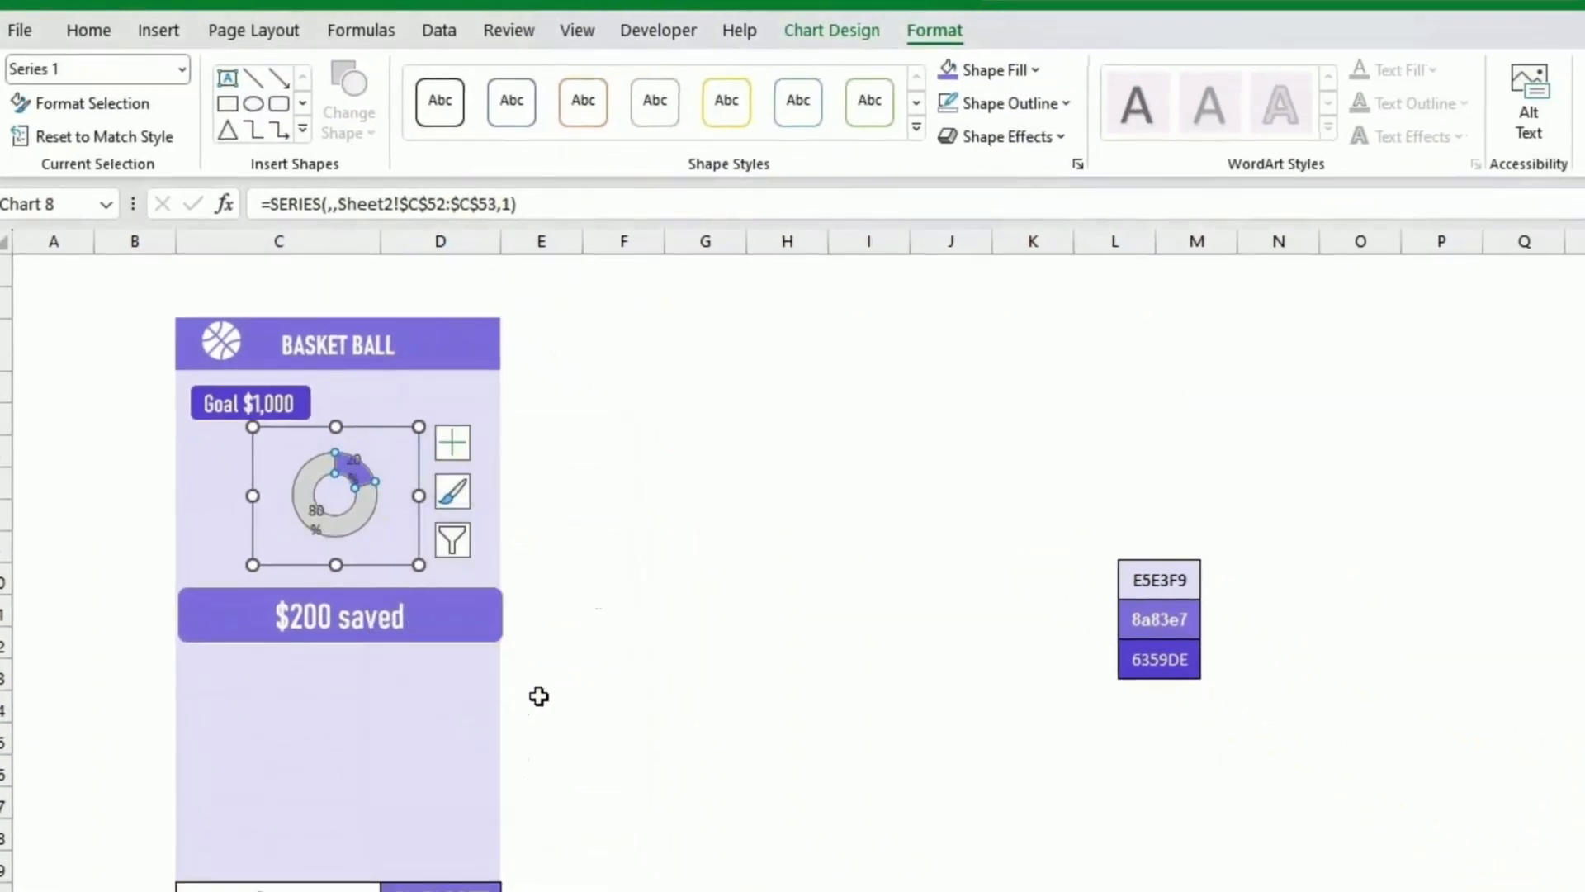
pyautogui.moveTo(419, 564); pyautogui.dragTo(450, 582)
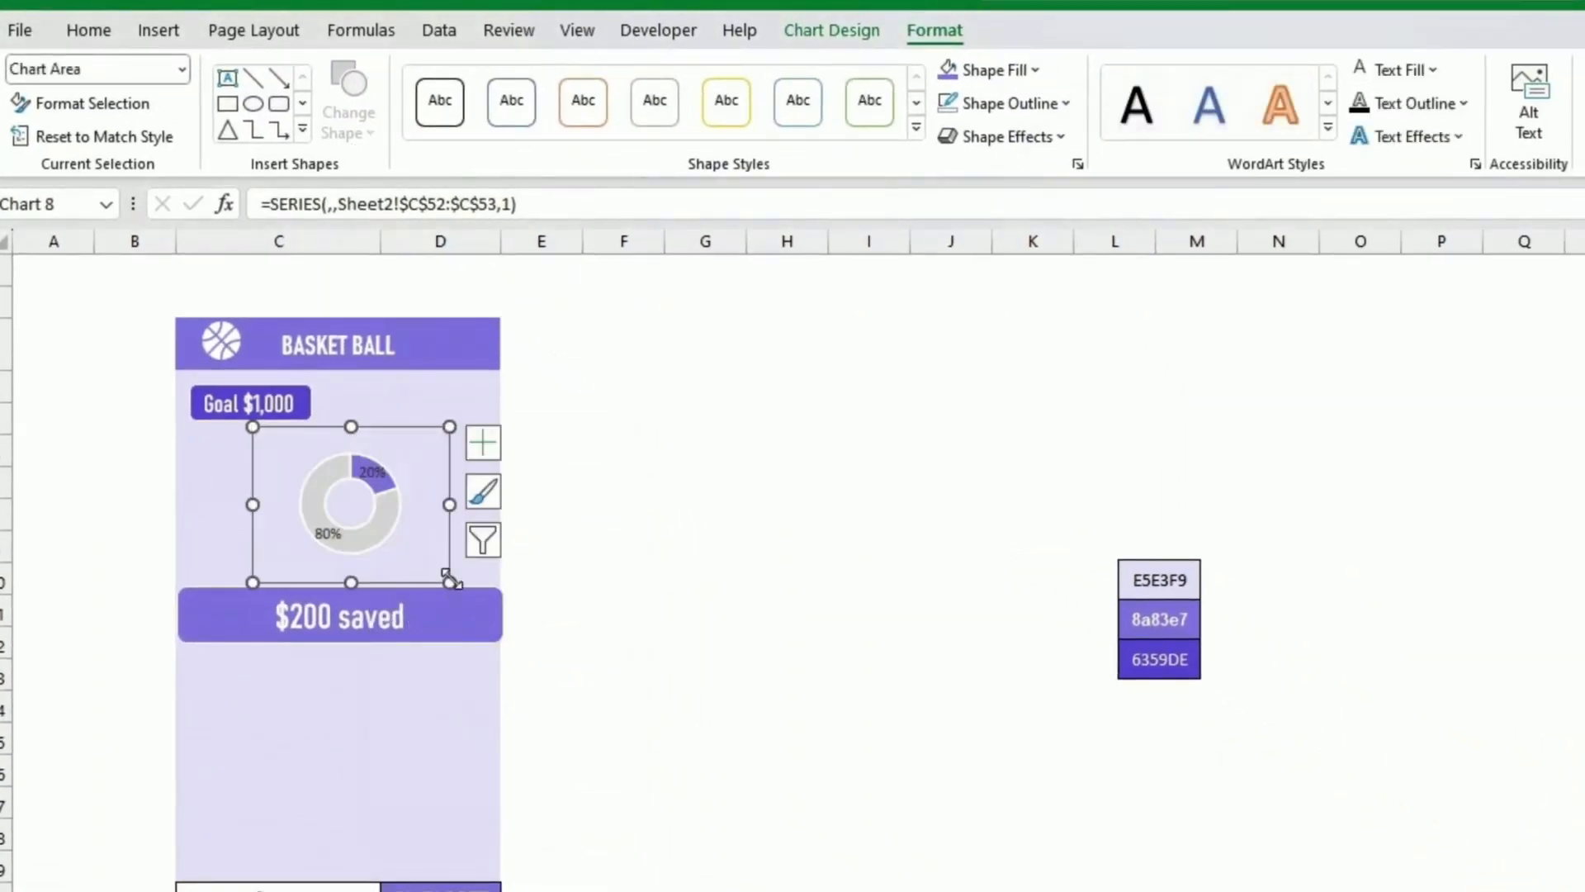
# Step: Delete the 80% data label from the grey slice
pyautogui.click(329, 533)
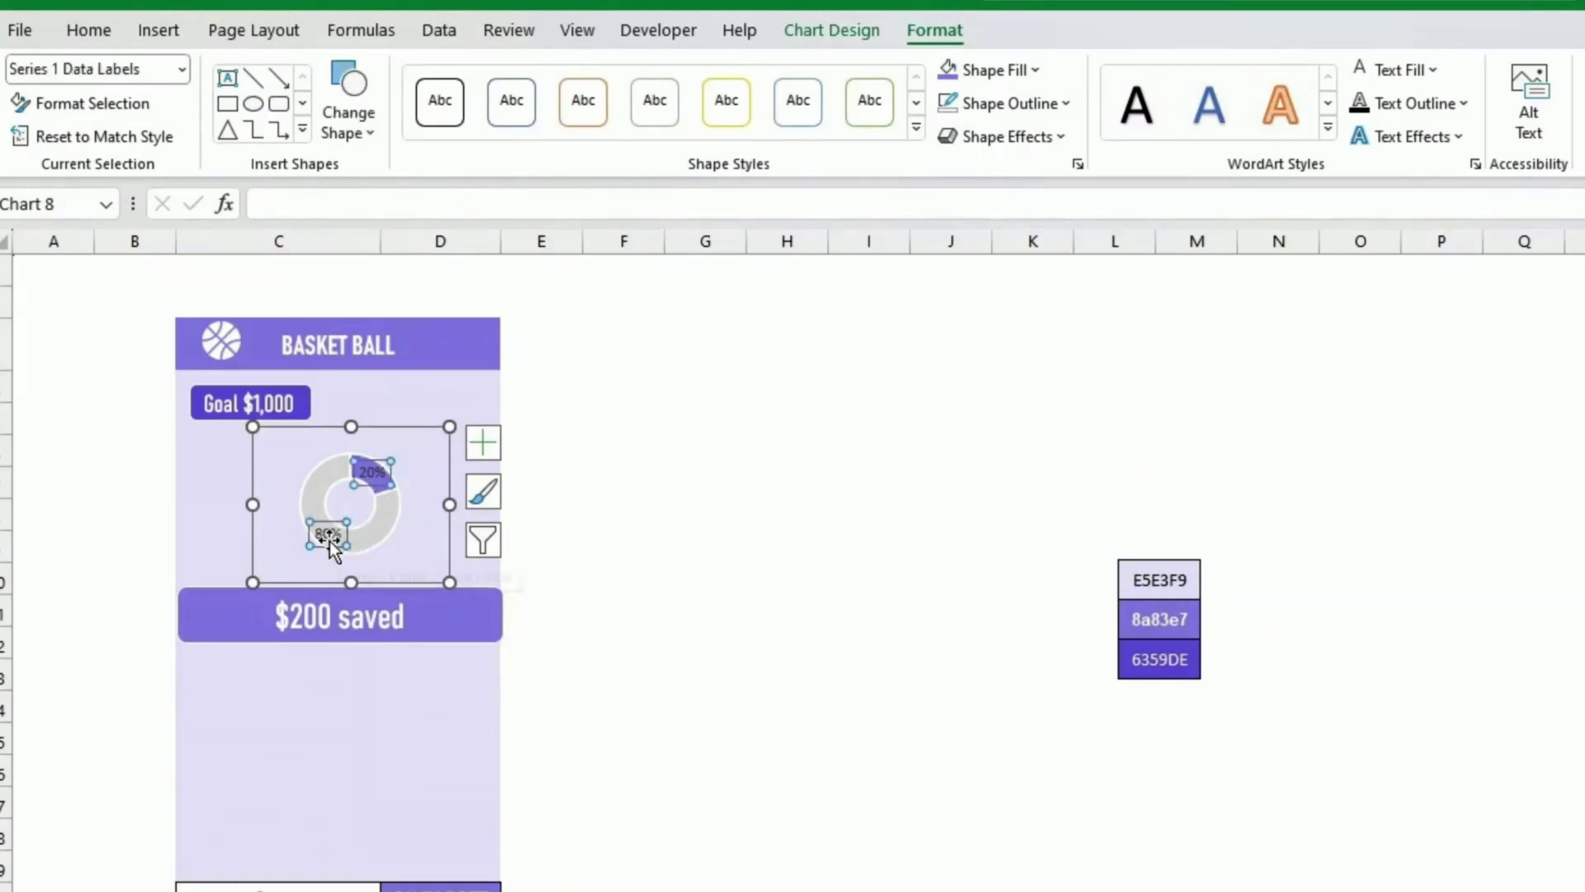
pyautogui.click(329, 539)
pyautogui.press('Delete')
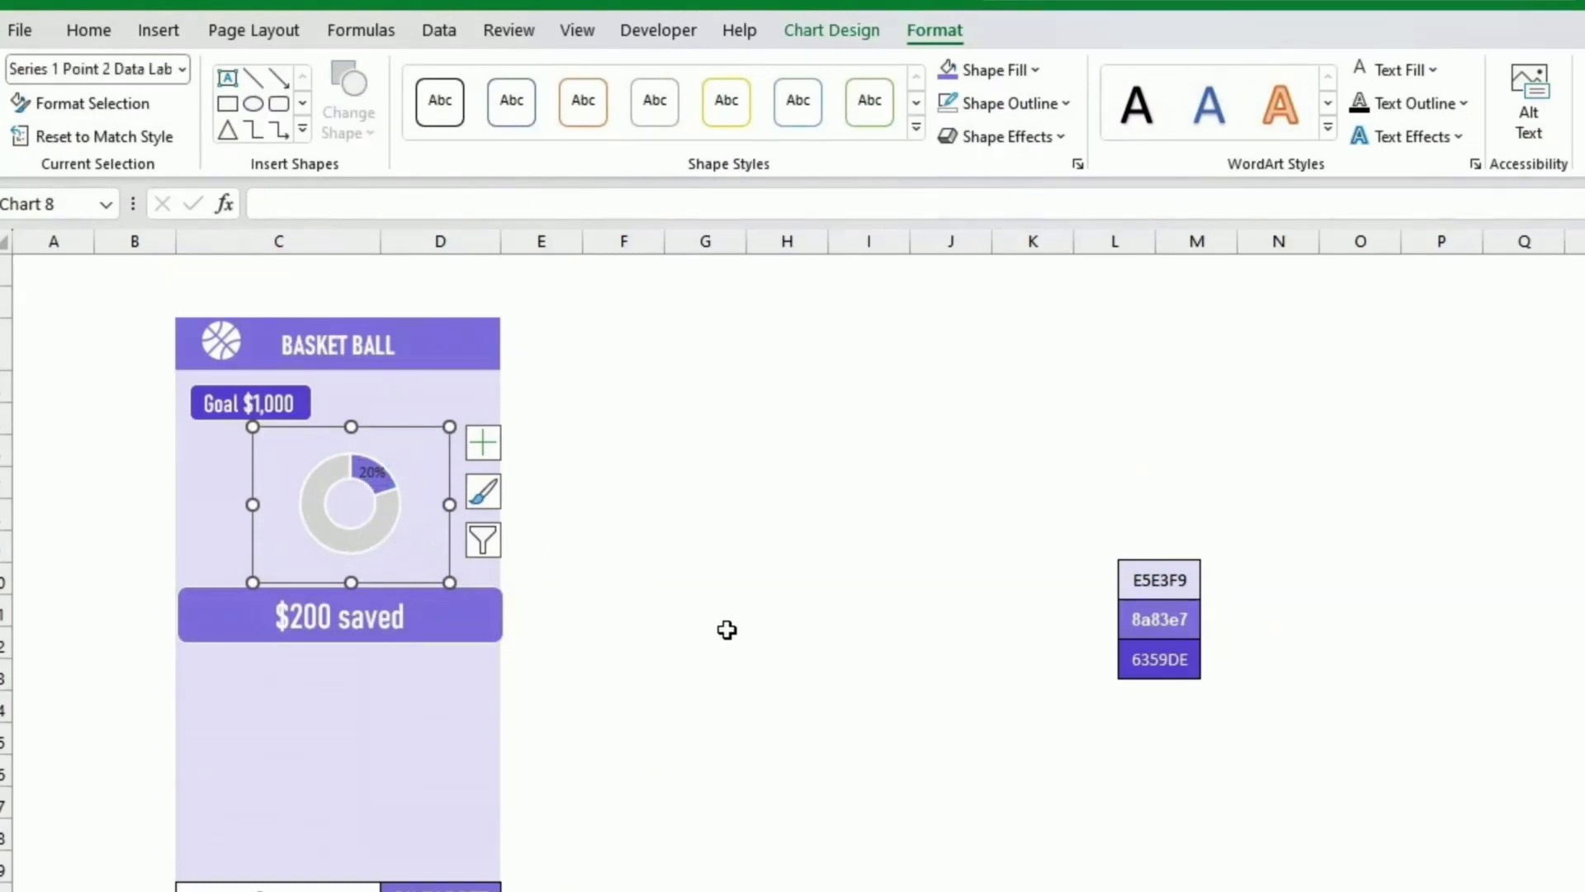
# Step: Move the 20% data label outside the doughnut to its upper right
pyautogui.click(380, 473)
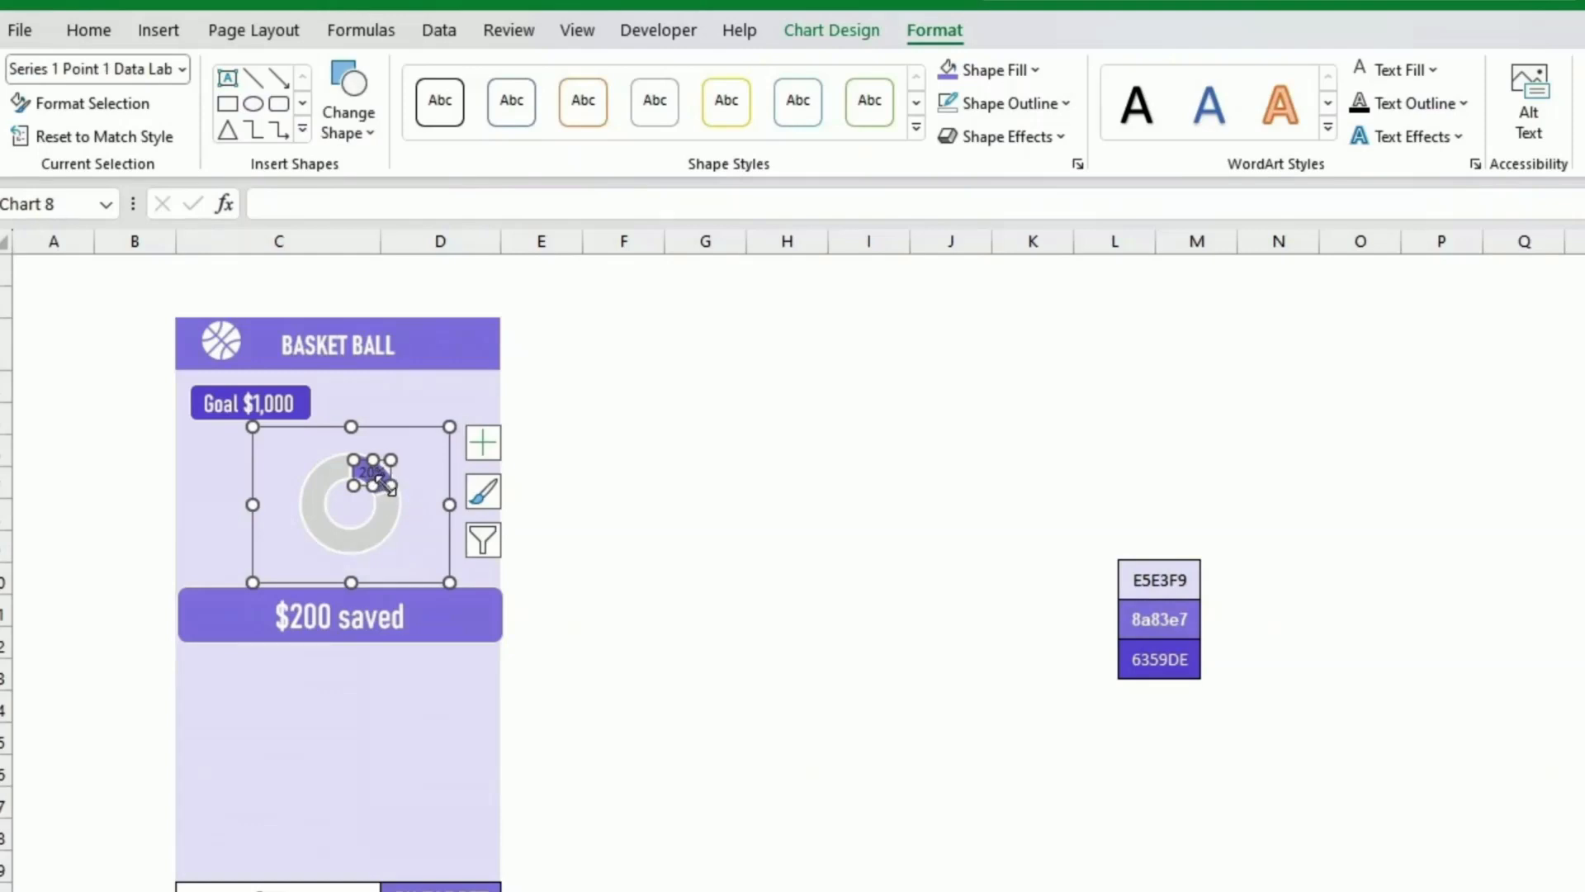
pyautogui.click(667, 519)
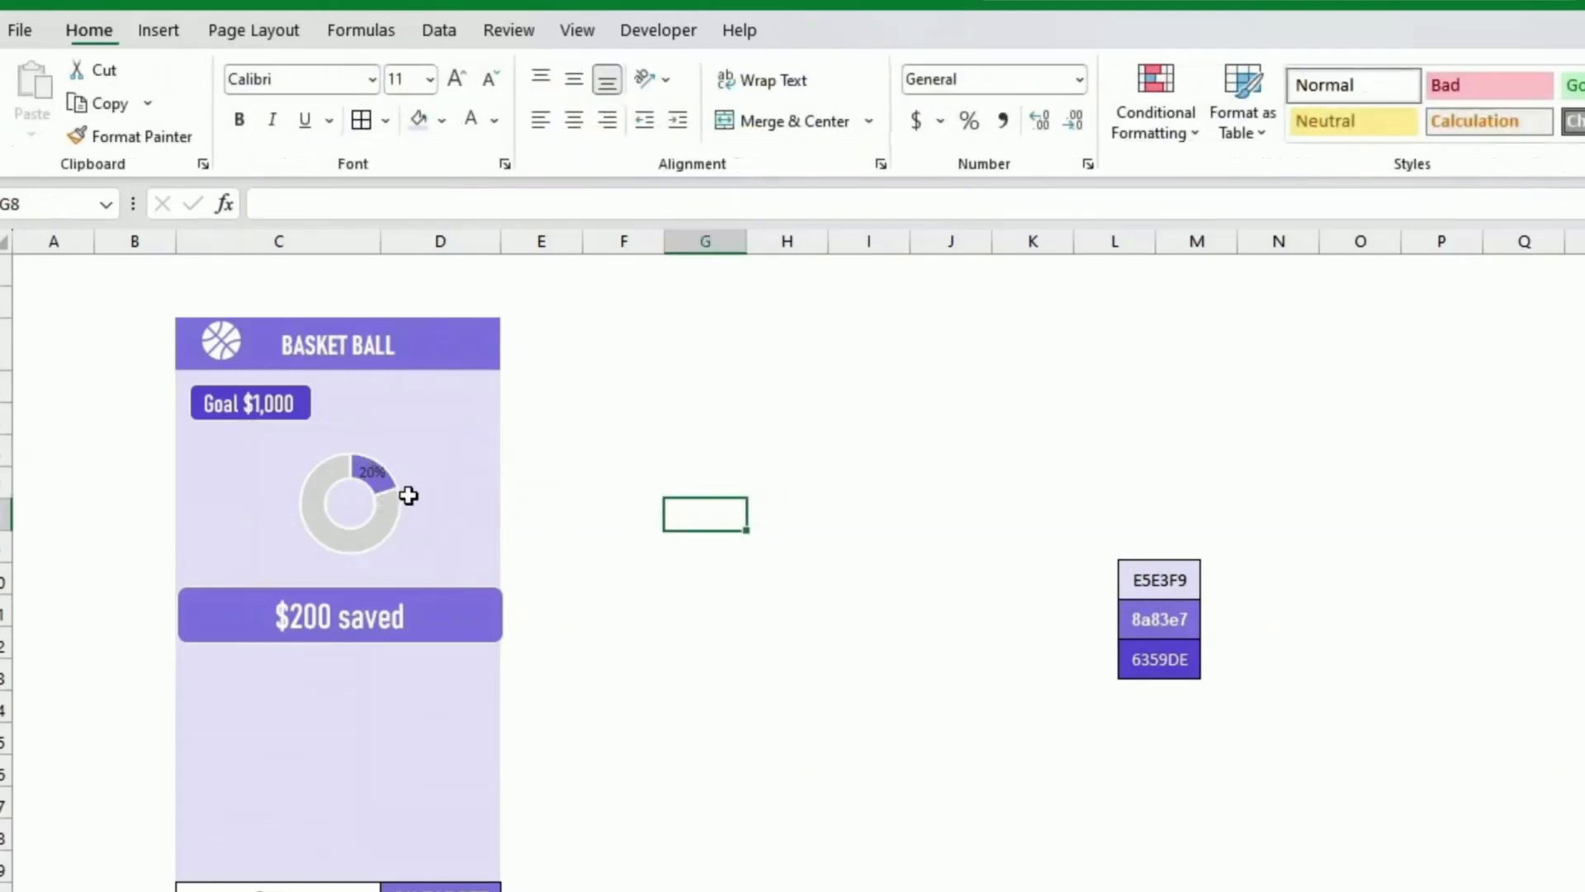
pyautogui.click(371, 476)
pyautogui.click(372, 469)
pyautogui.moveTo(372, 469); pyautogui.dragTo(424, 454)
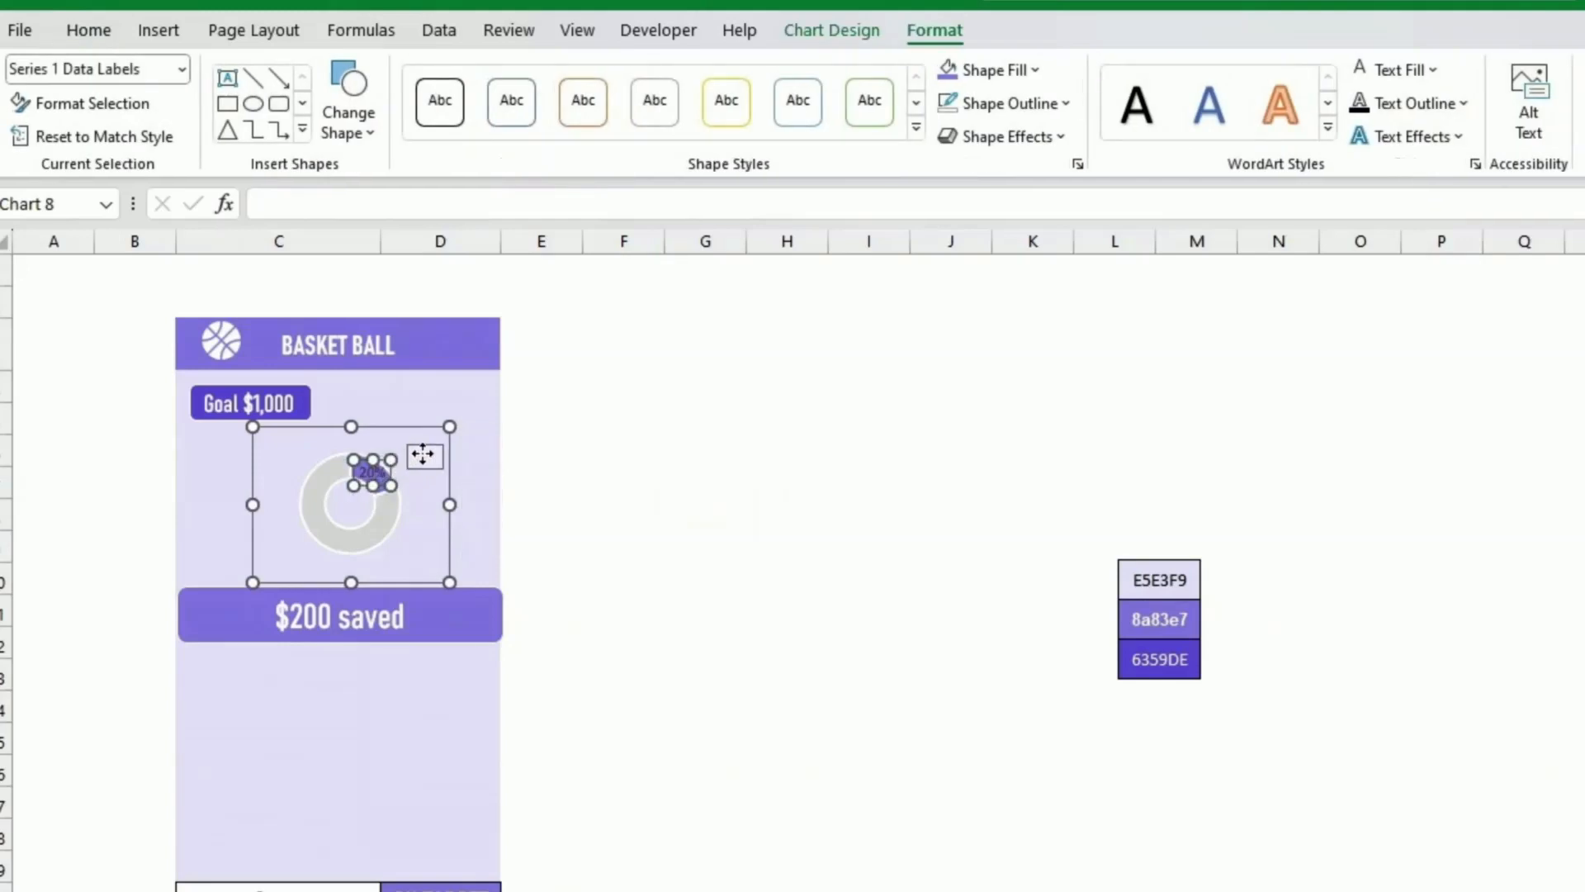
pyautogui.click(704, 450)
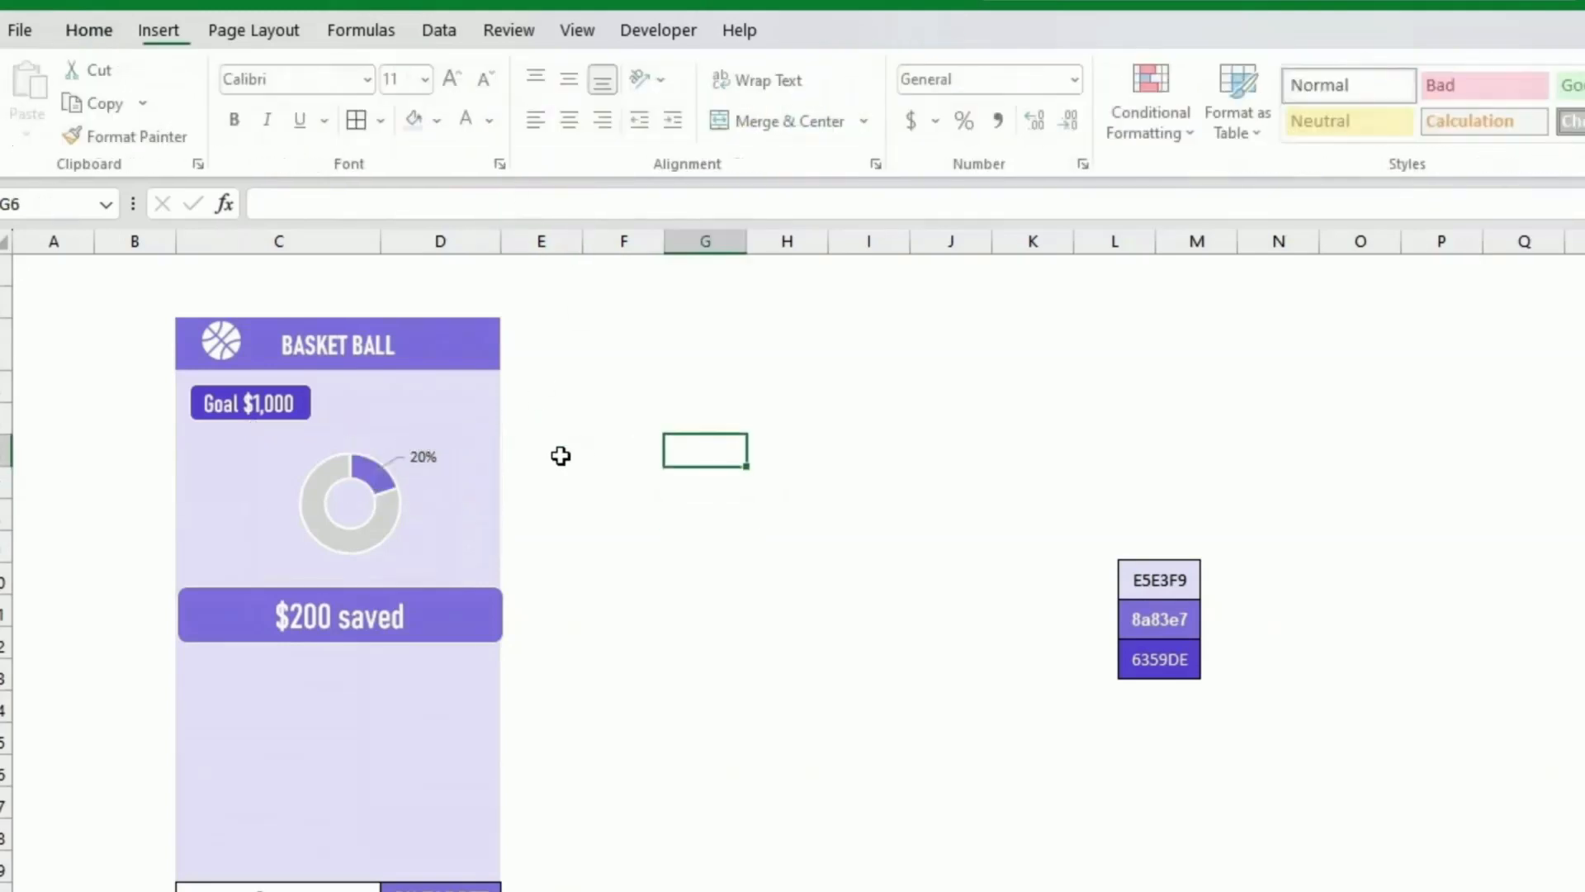
# Step: Format the 20% label bold in the purple recent colour at font size 10
pyautogui.click(399, 463)
pyautogui.click(433, 481)
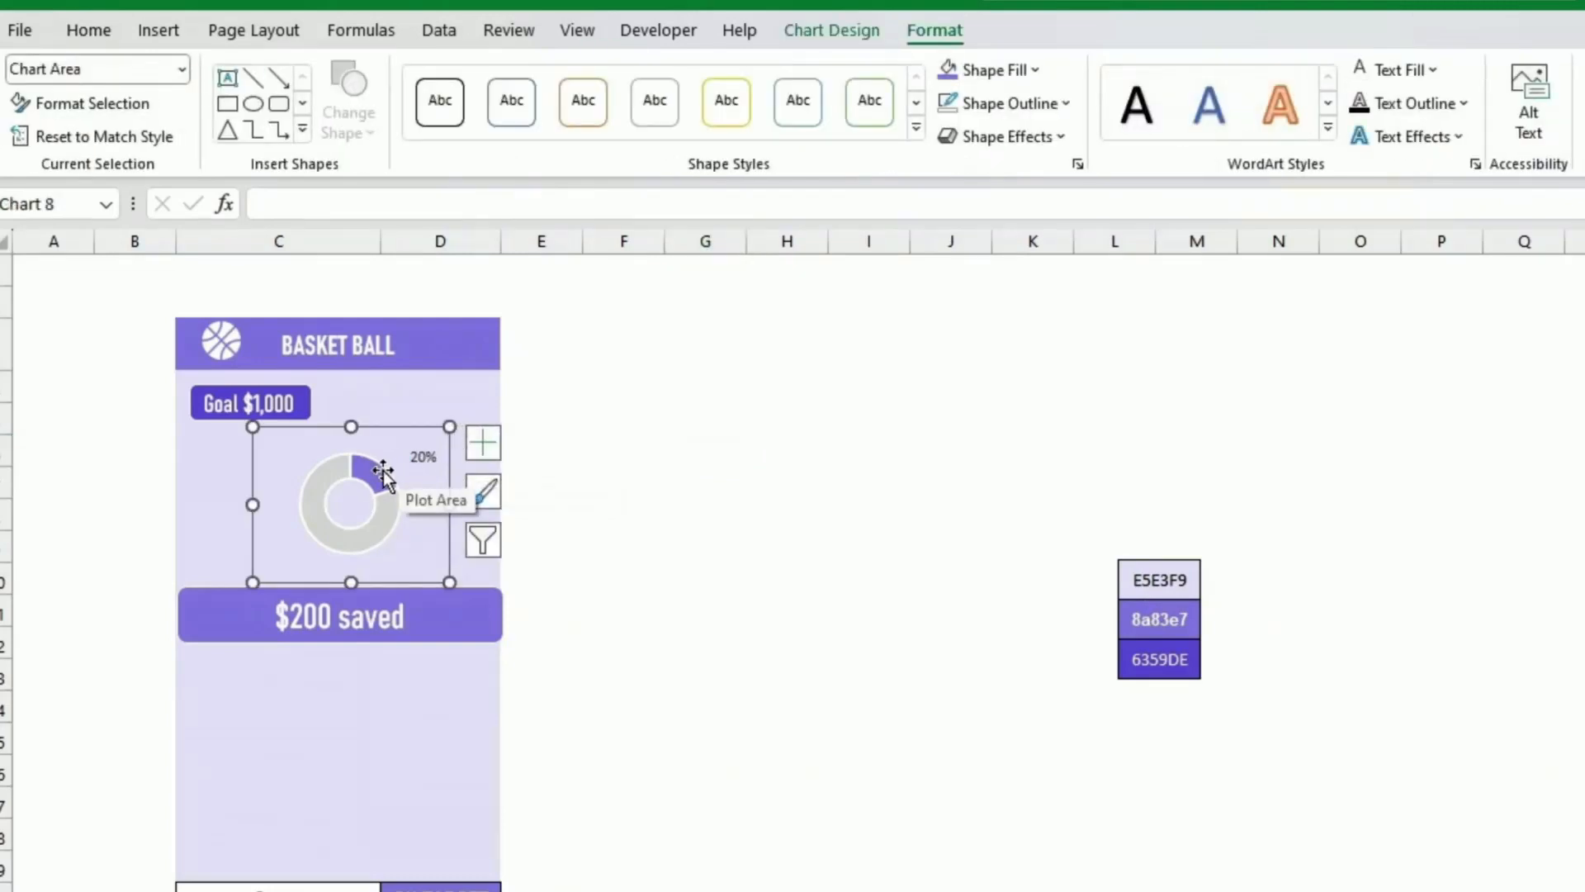
pyautogui.click(423, 458)
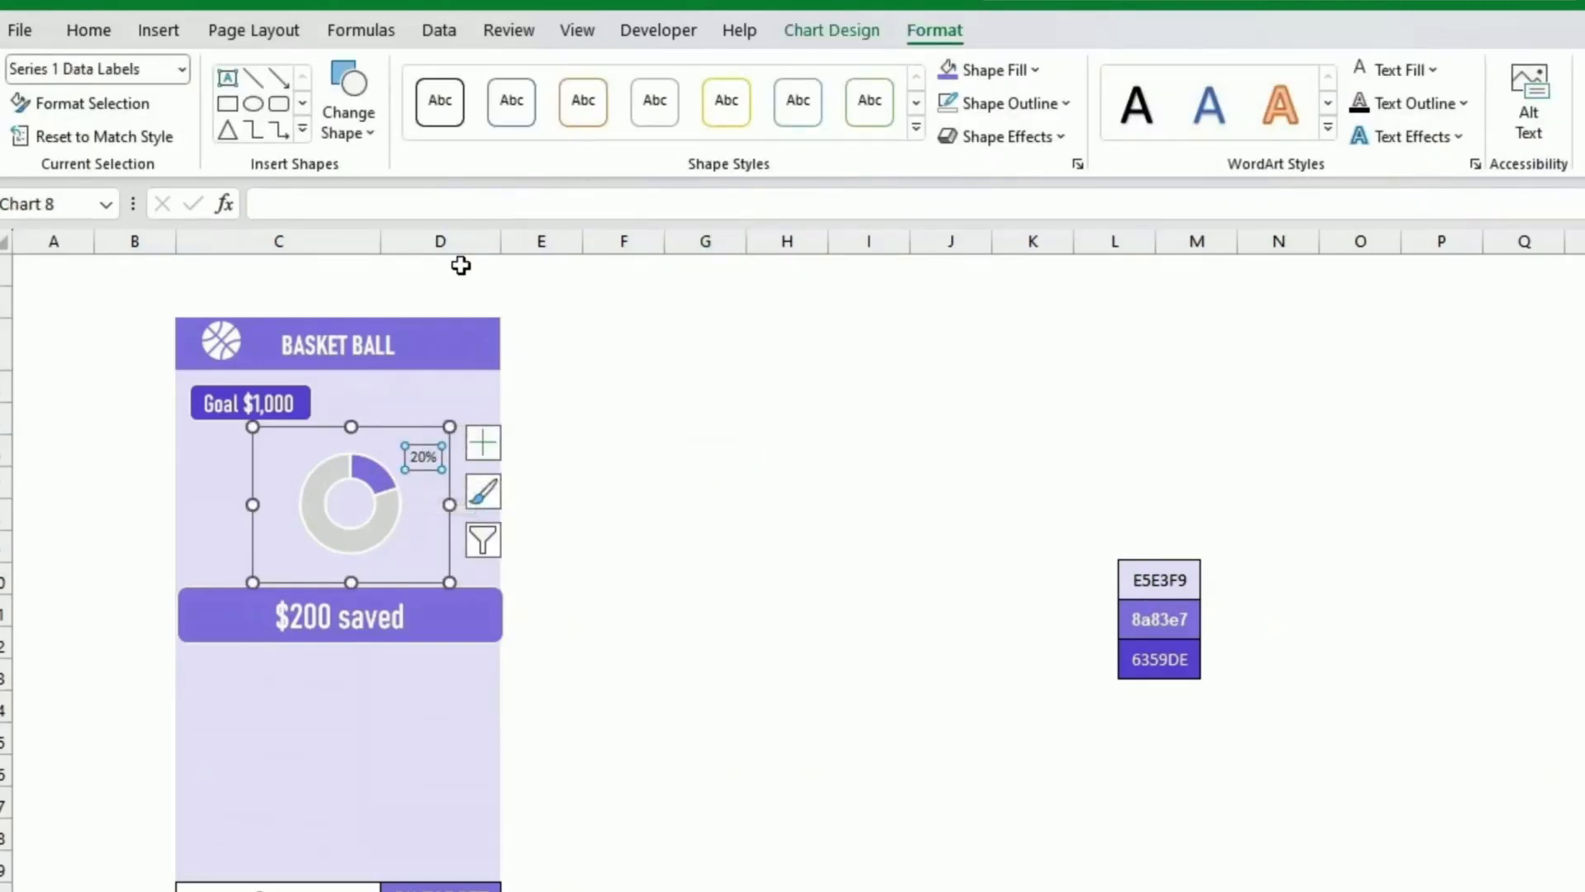
pyautogui.click(105, 29)
pyautogui.click(495, 121)
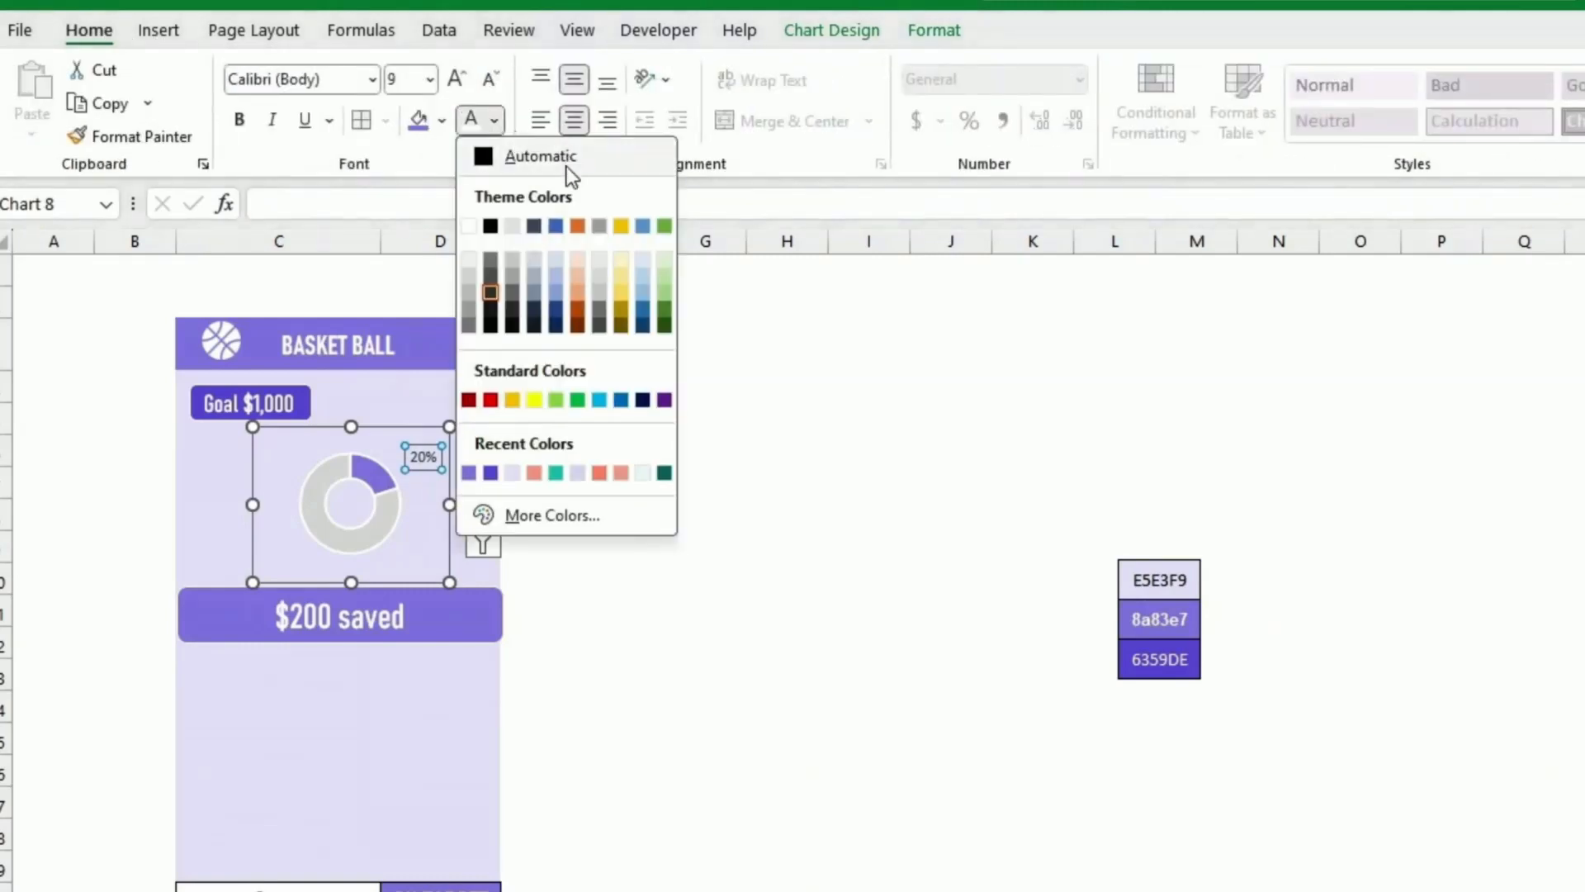
pyautogui.click(490, 473)
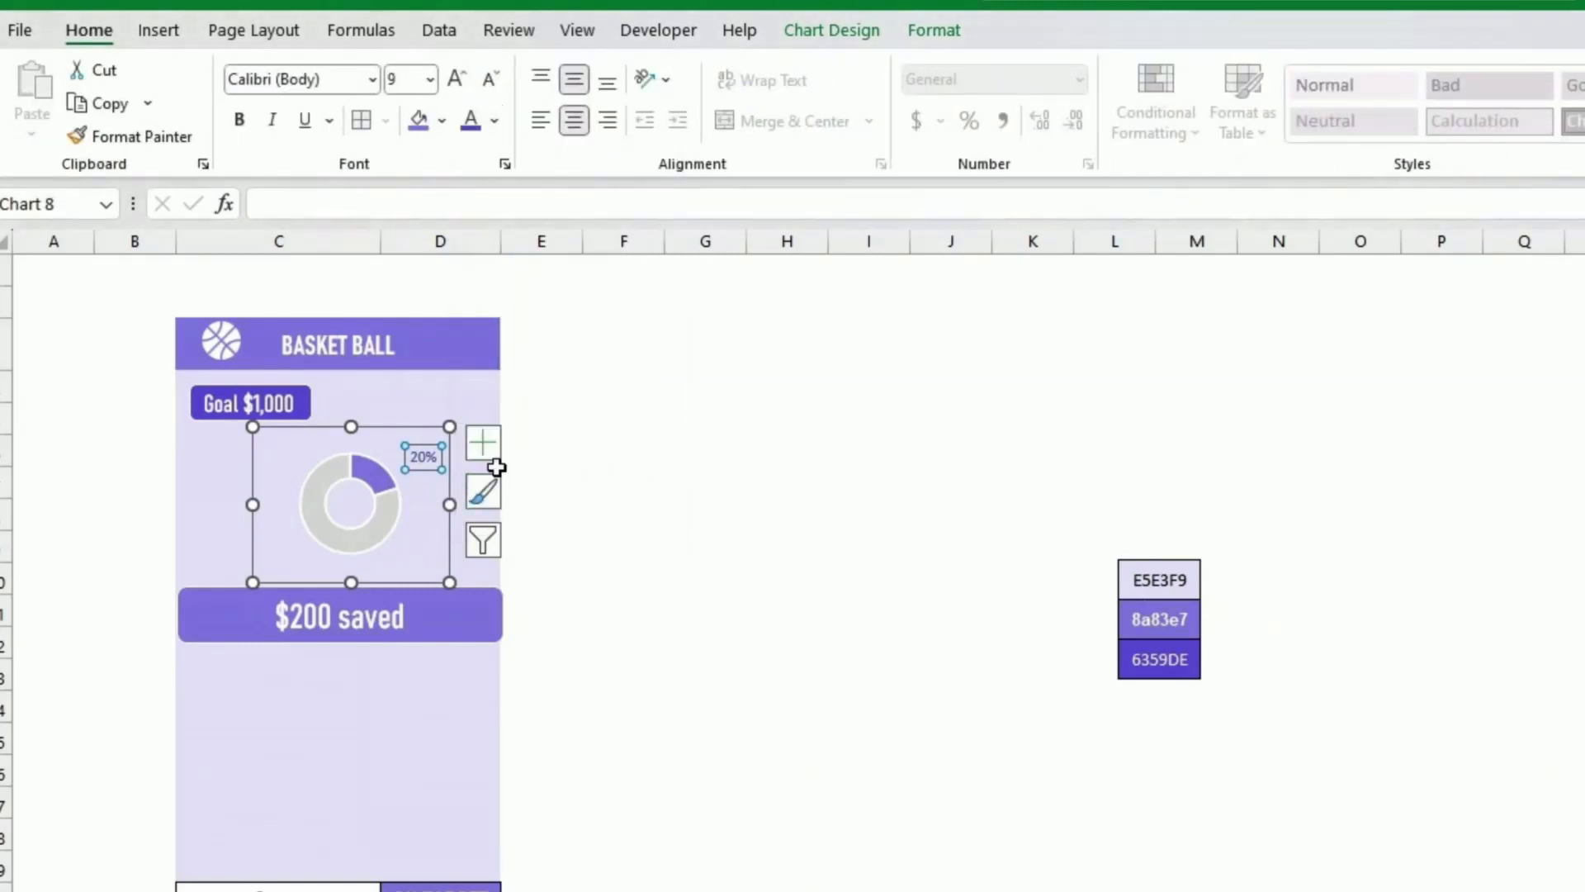
pyautogui.hotkey('ctrl', 'b')
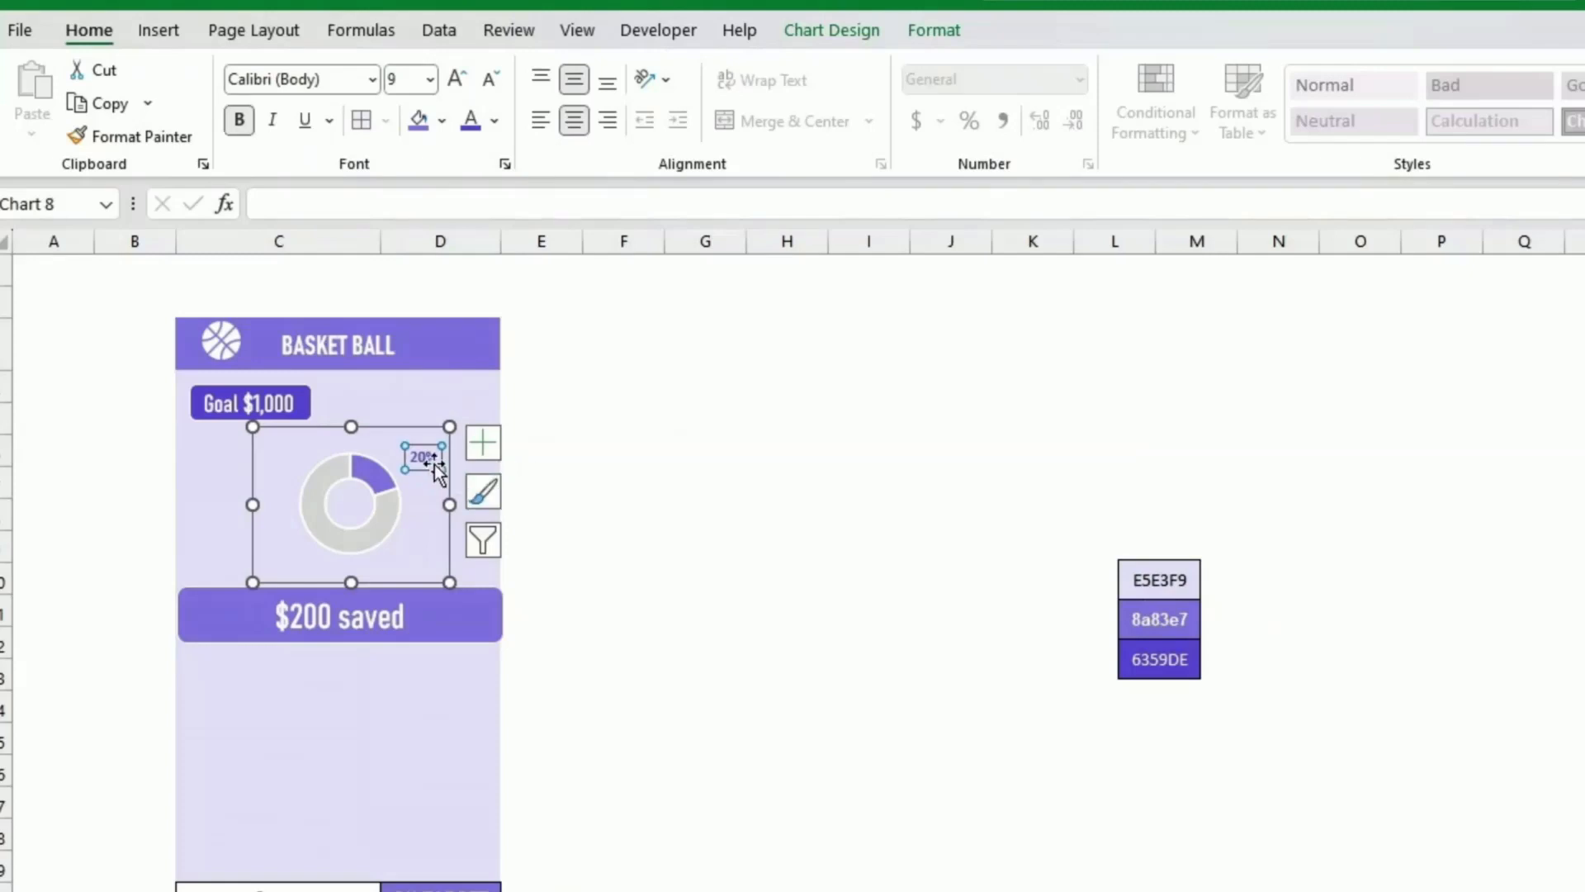
pyautogui.click(460, 83)
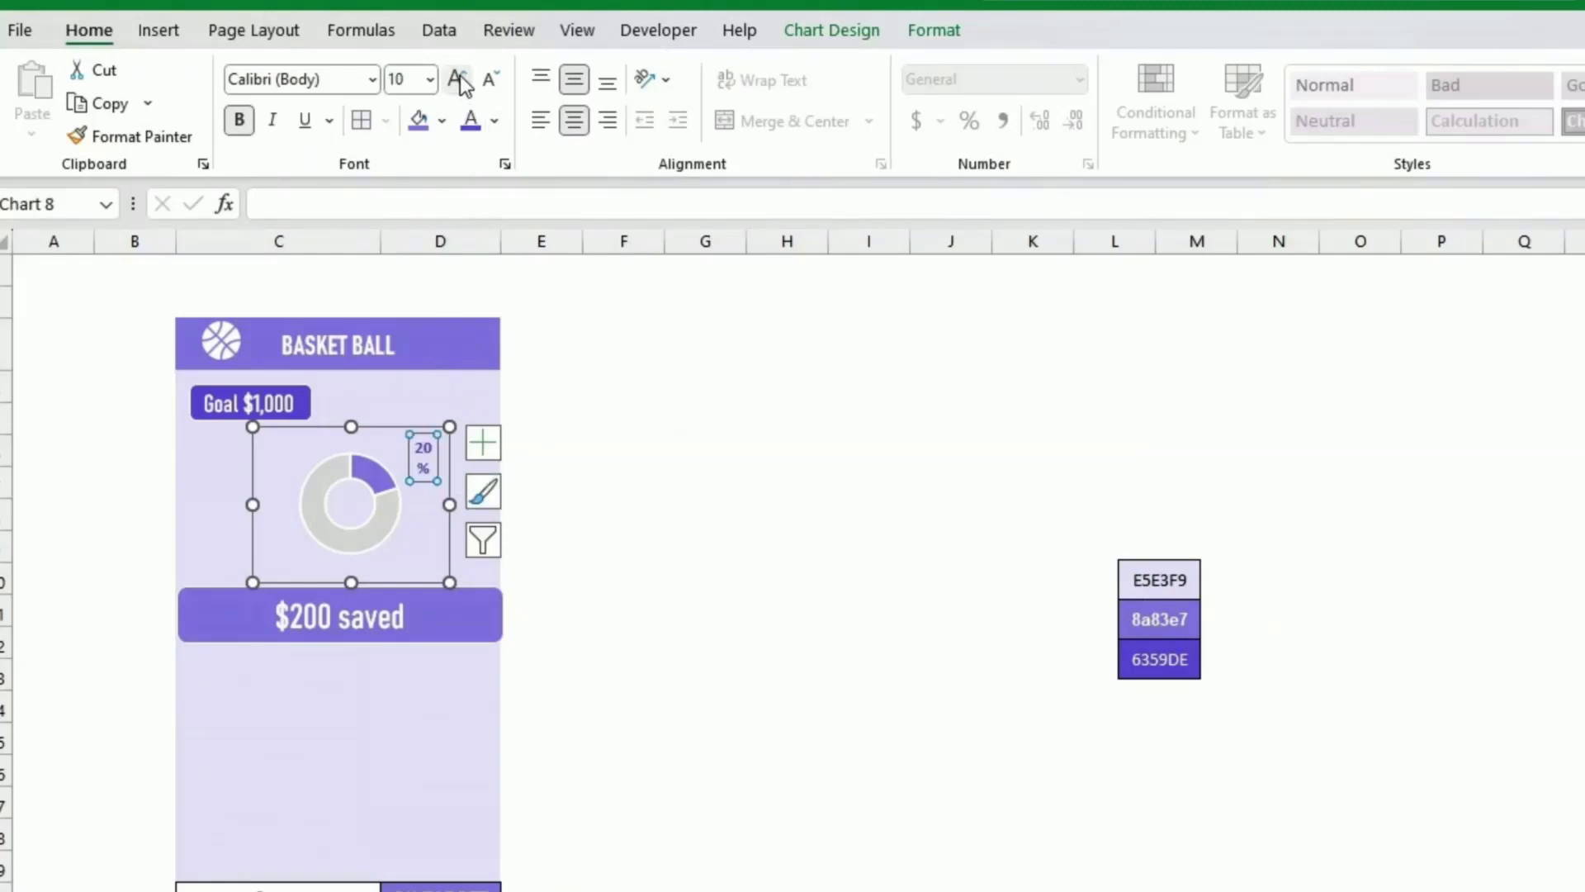
# Step: Widen the chart to the panel's edge and reposition the 20% label
pyautogui.moveTo(450, 502); pyautogui.dragTo(483, 504)
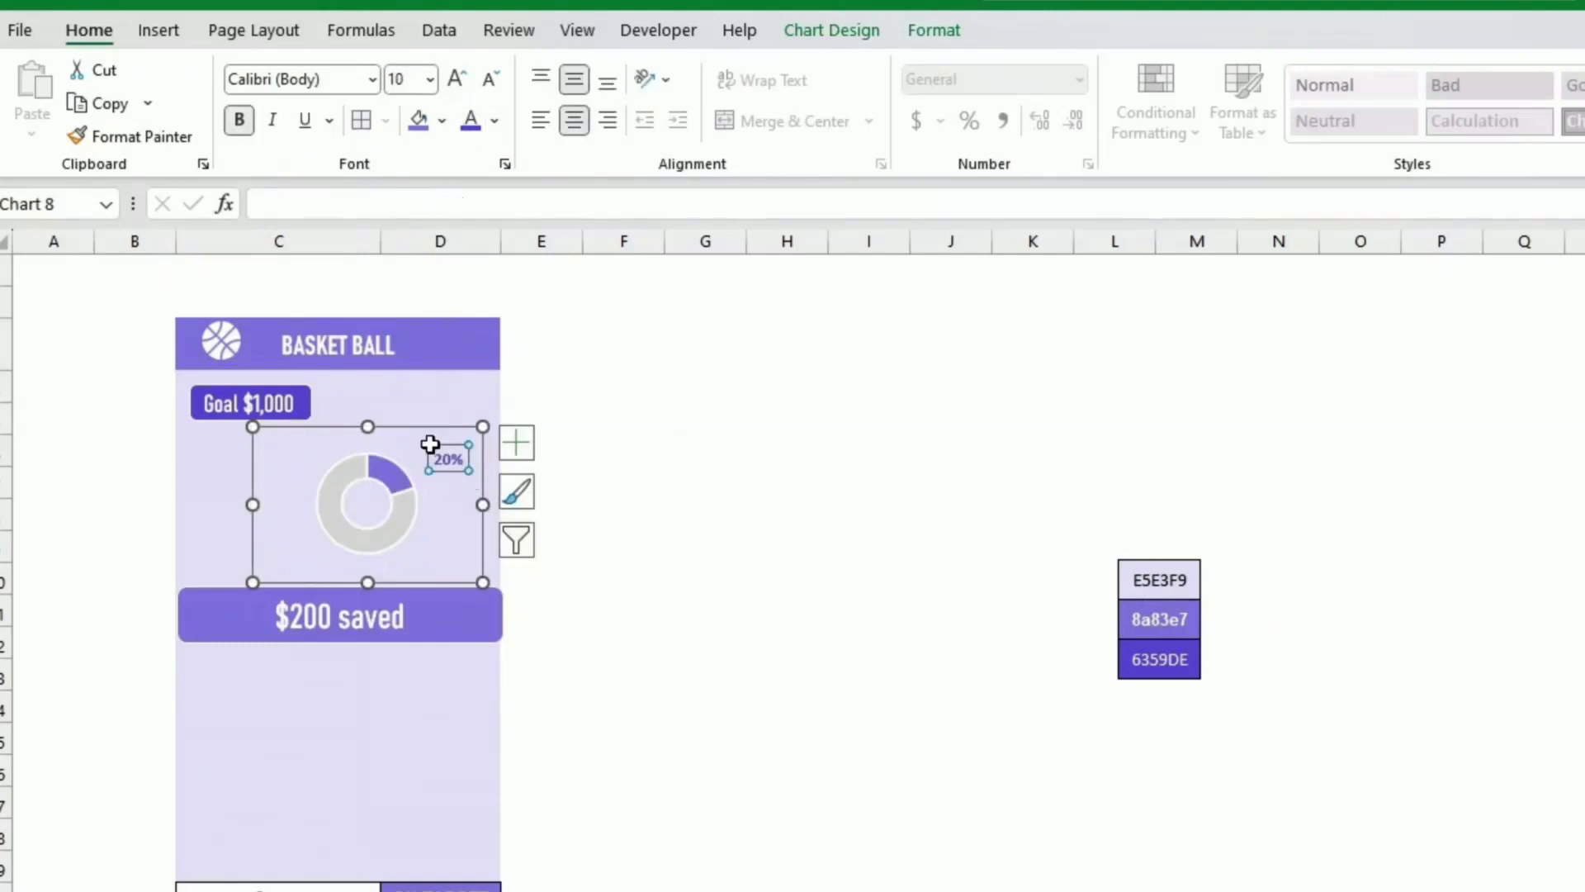
pyautogui.click(432, 445)
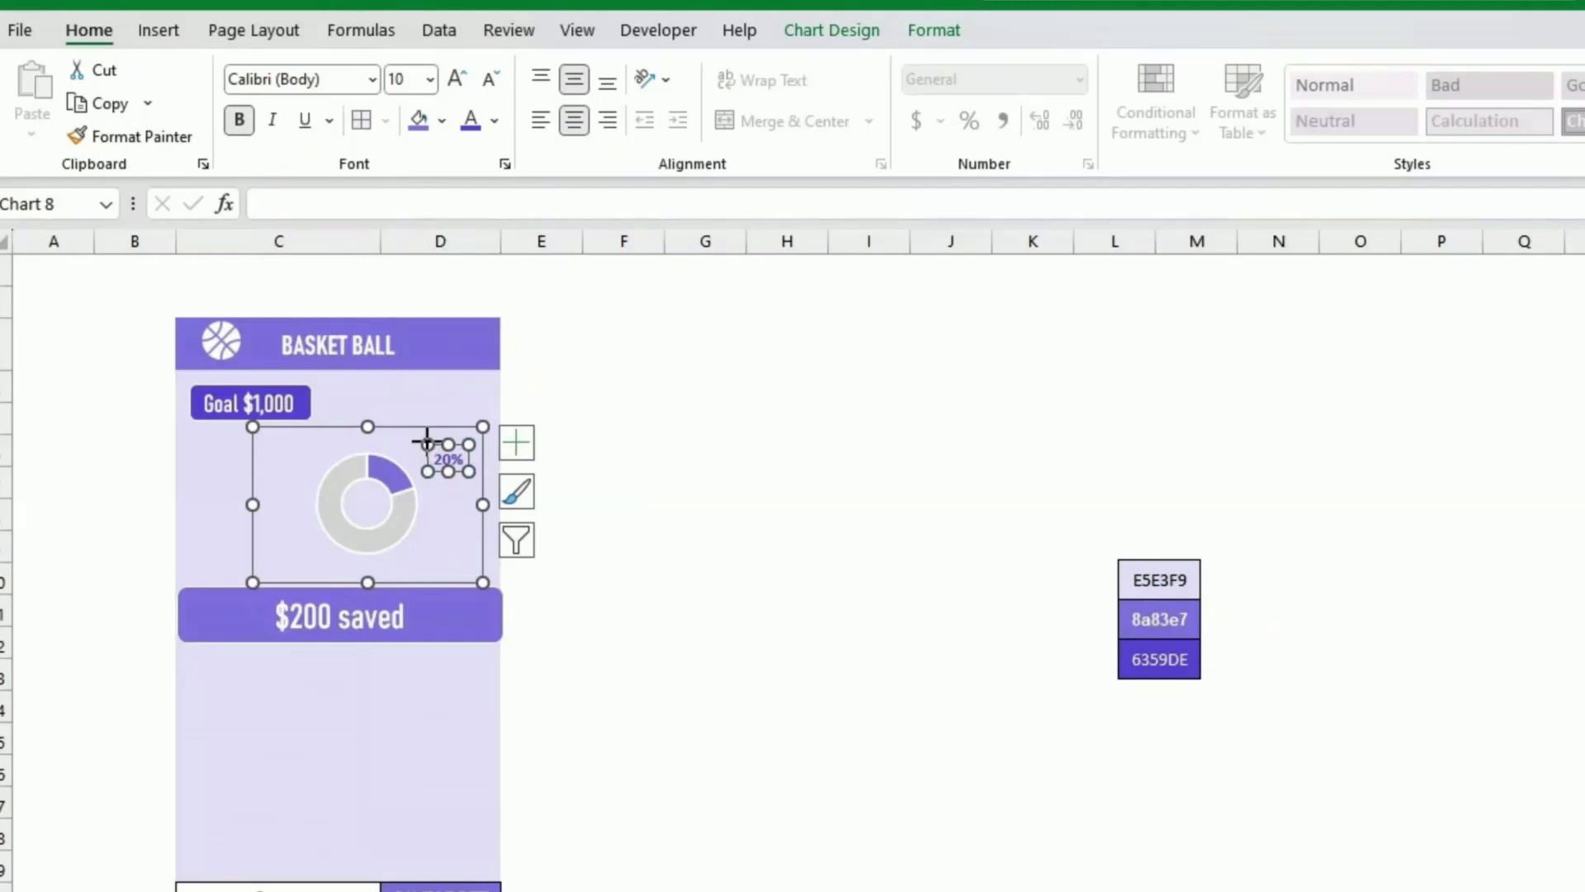
pyautogui.moveTo(426, 443); pyautogui.dragTo(420, 437)
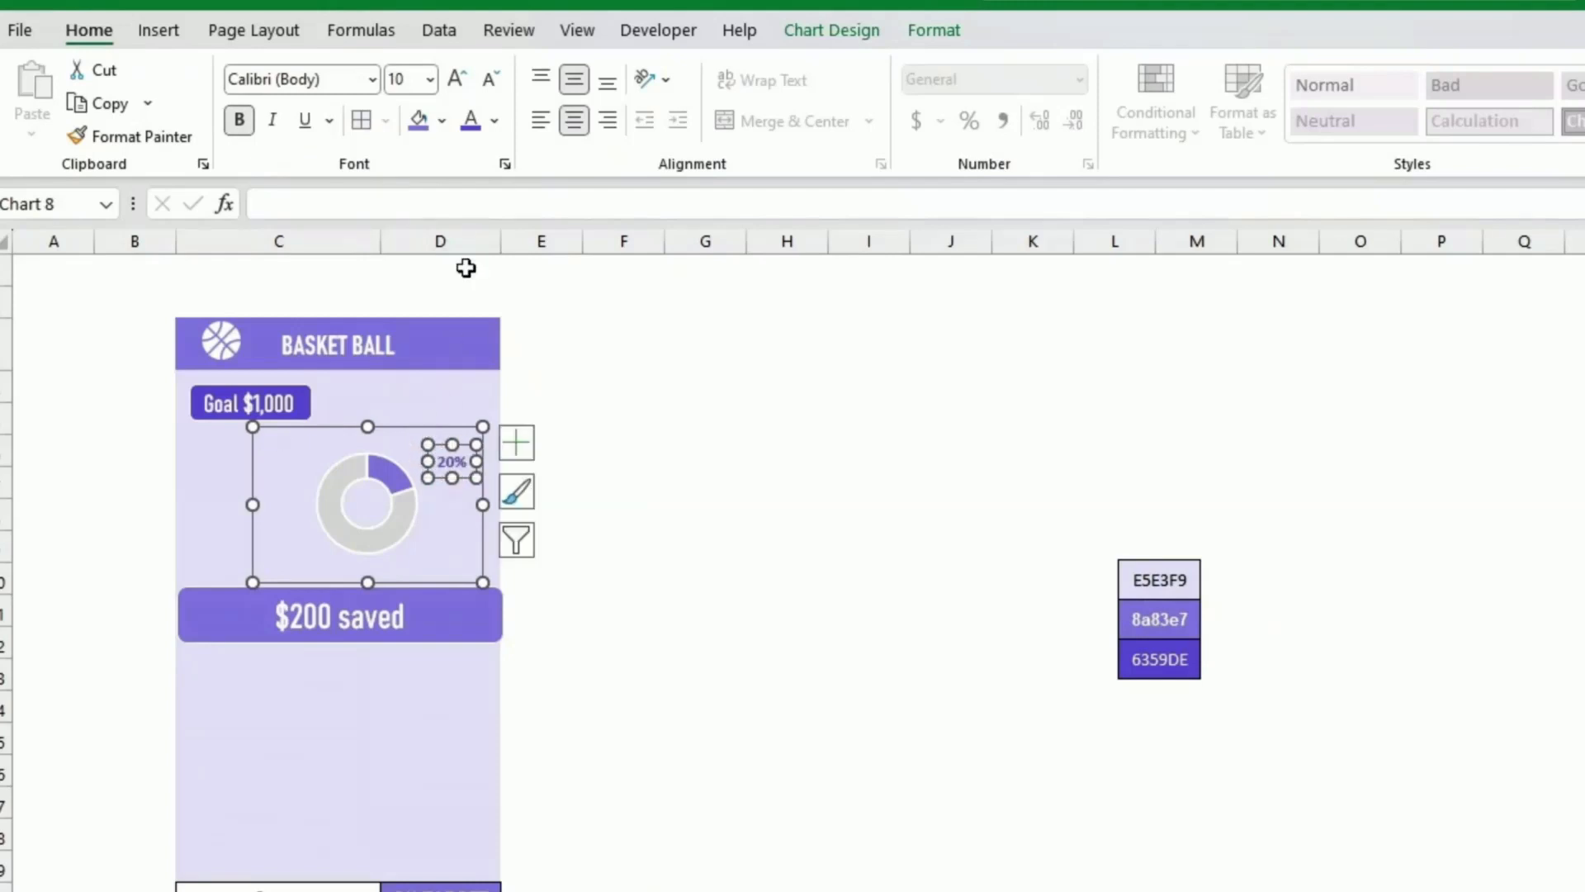
# Step: Set the 20% label's font to Bahnschrift Condensed and enlarge it by two sizes
pyautogui.click(373, 81)
pyautogui.click(400, 263)
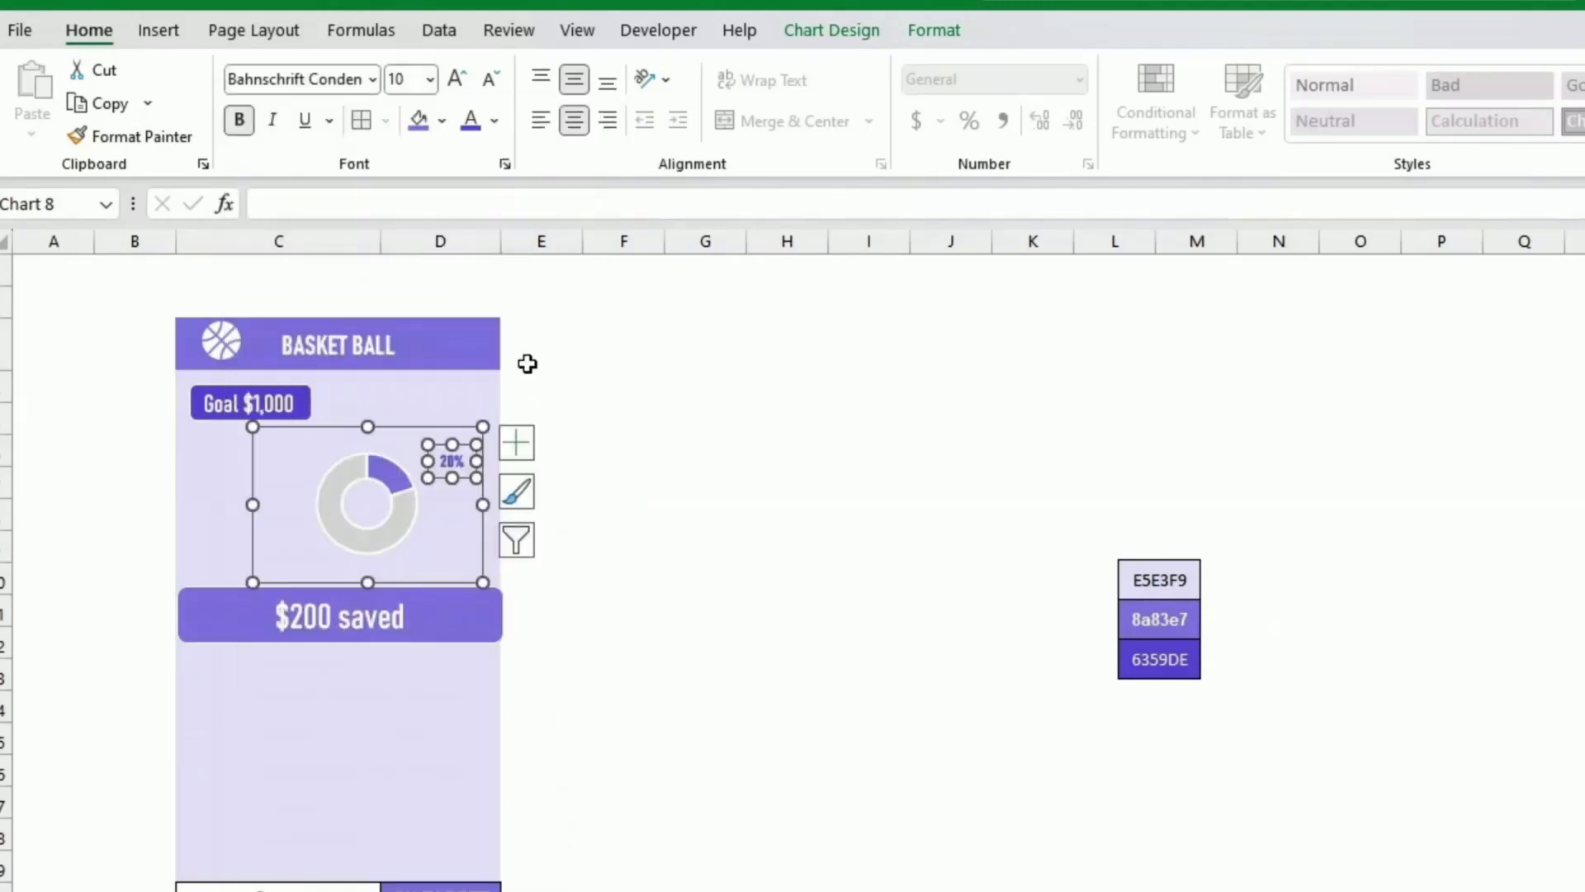
pyautogui.click(459, 80)
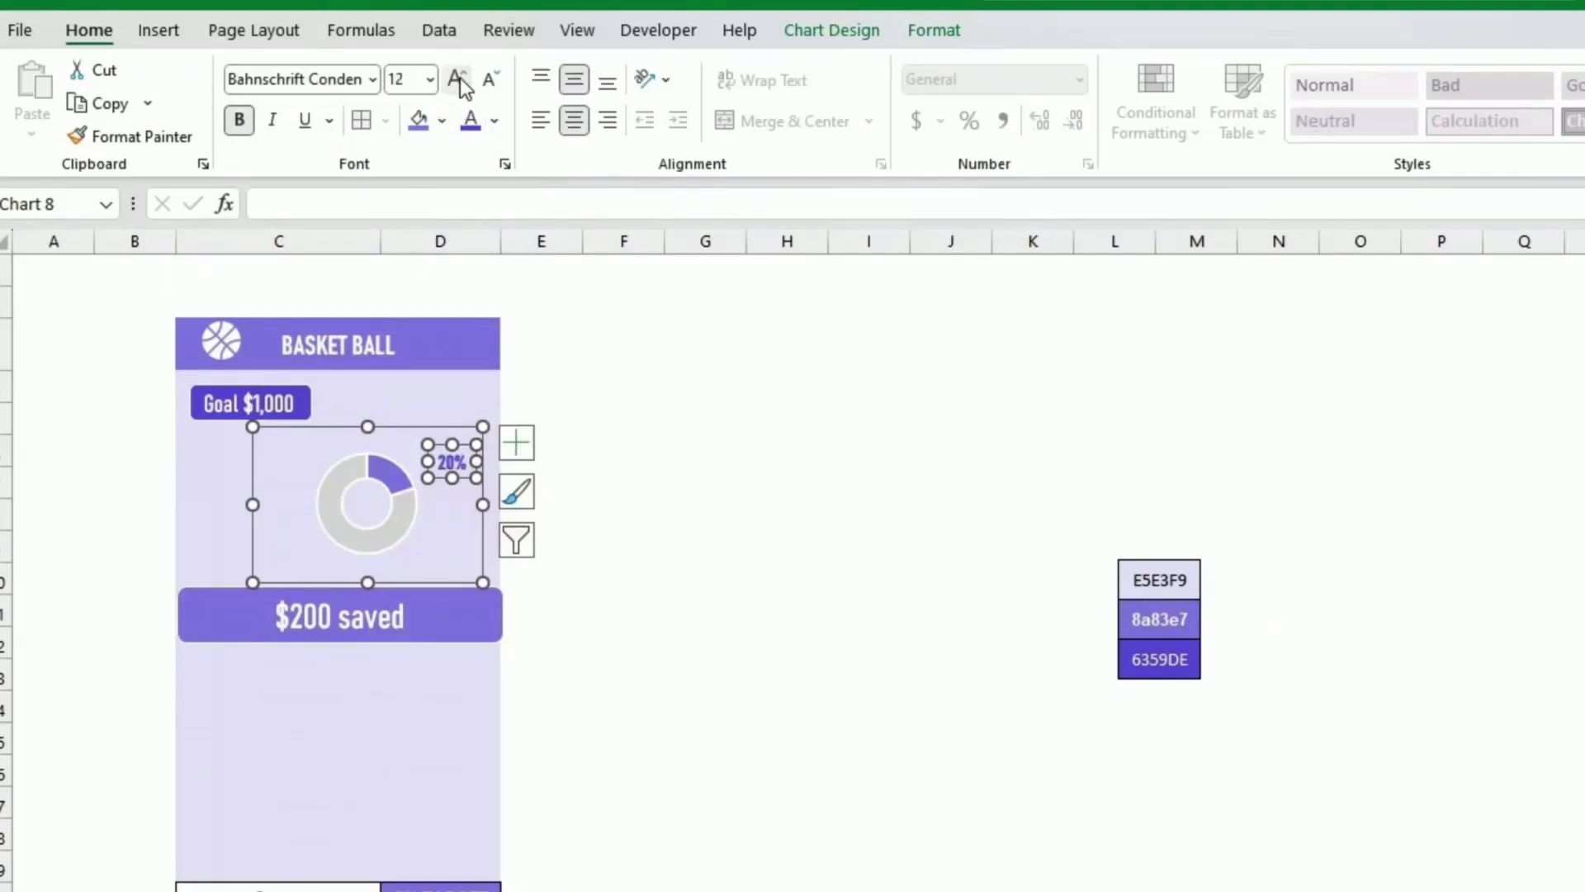
pyautogui.click(459, 80)
pyautogui.click(671, 417)
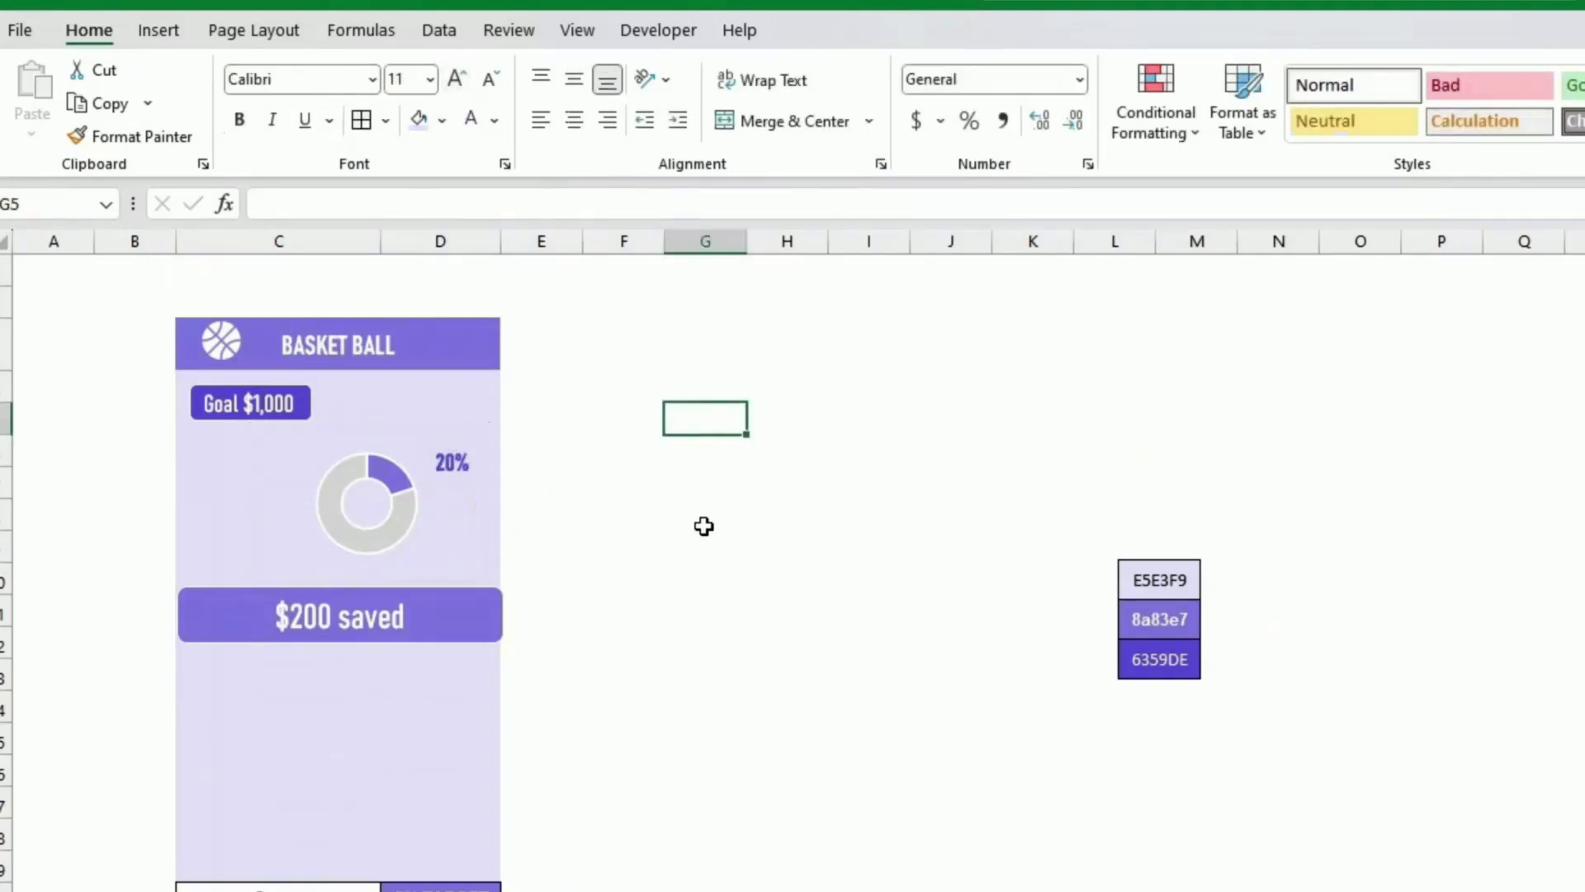
# Step: Nudge the 20% label slightly left toward the doughnut
pyautogui.click(410, 538)
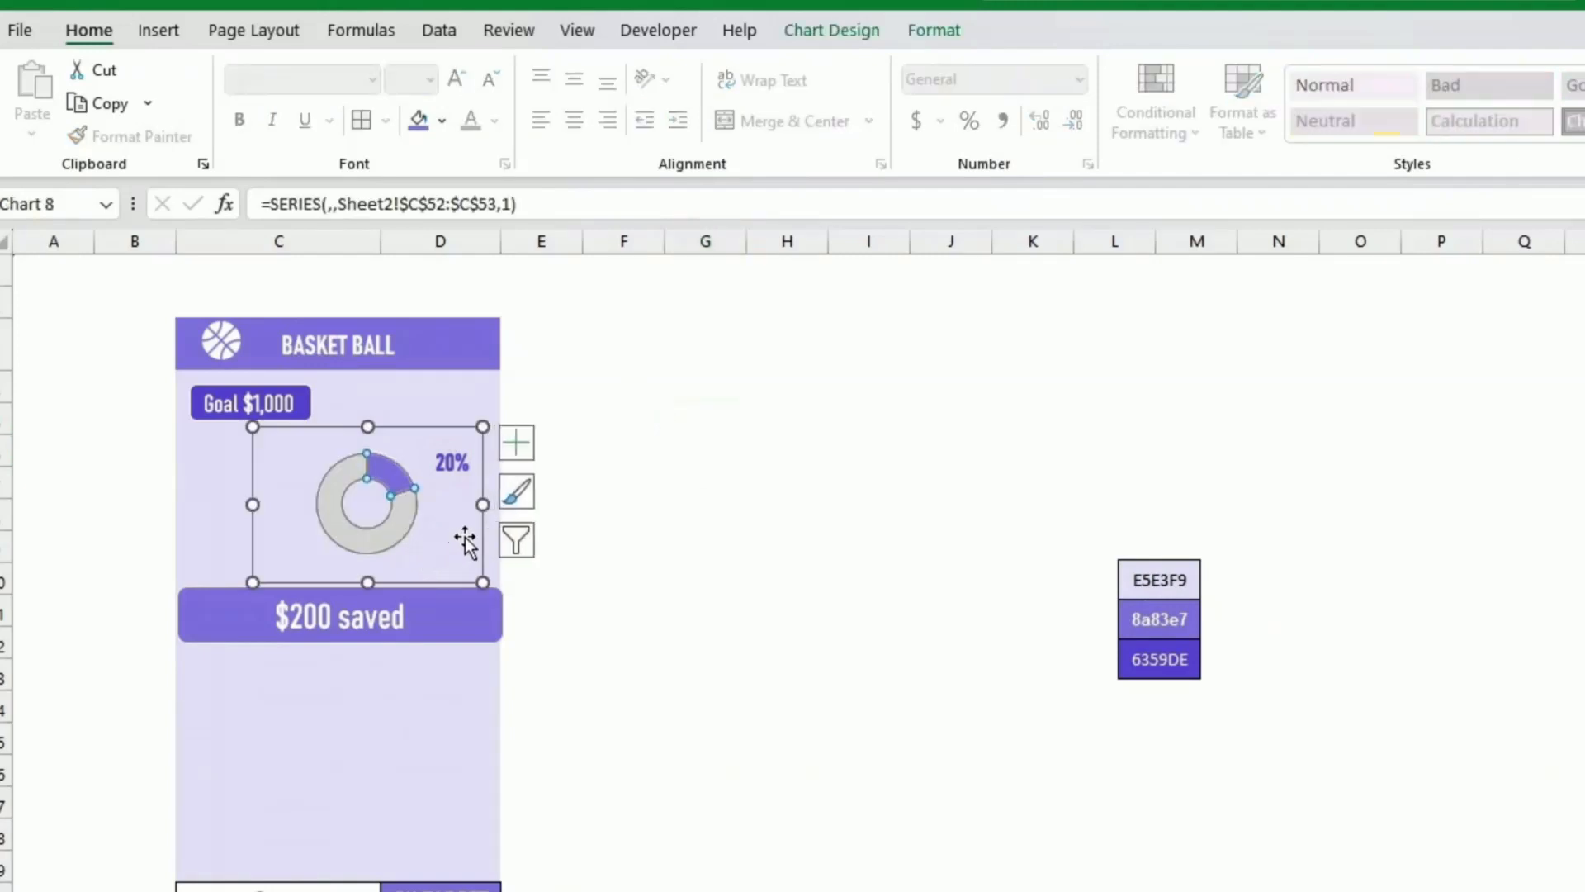
pyautogui.click(454, 460)
pyautogui.click(453, 456)
pyautogui.moveTo(453, 455); pyautogui.dragTo(437, 450)
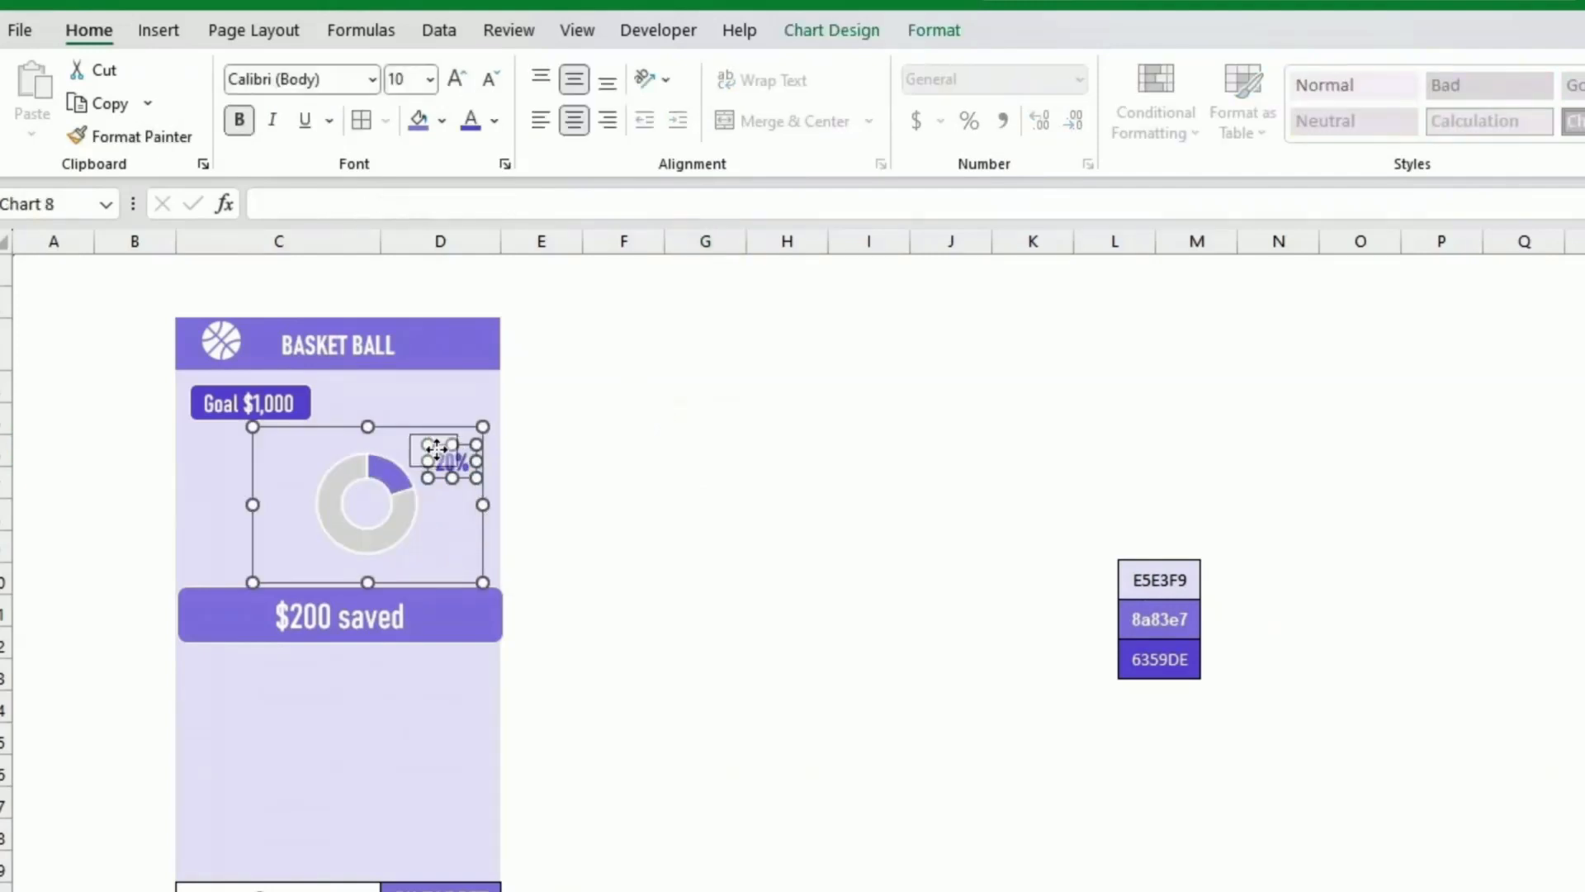
pyautogui.click(620, 517)
# Step: Autofill the savings dates and amounts down three more rows in the savings table
pyautogui.click(706, 834)
pyautogui.scroll(-2, 706, 791)
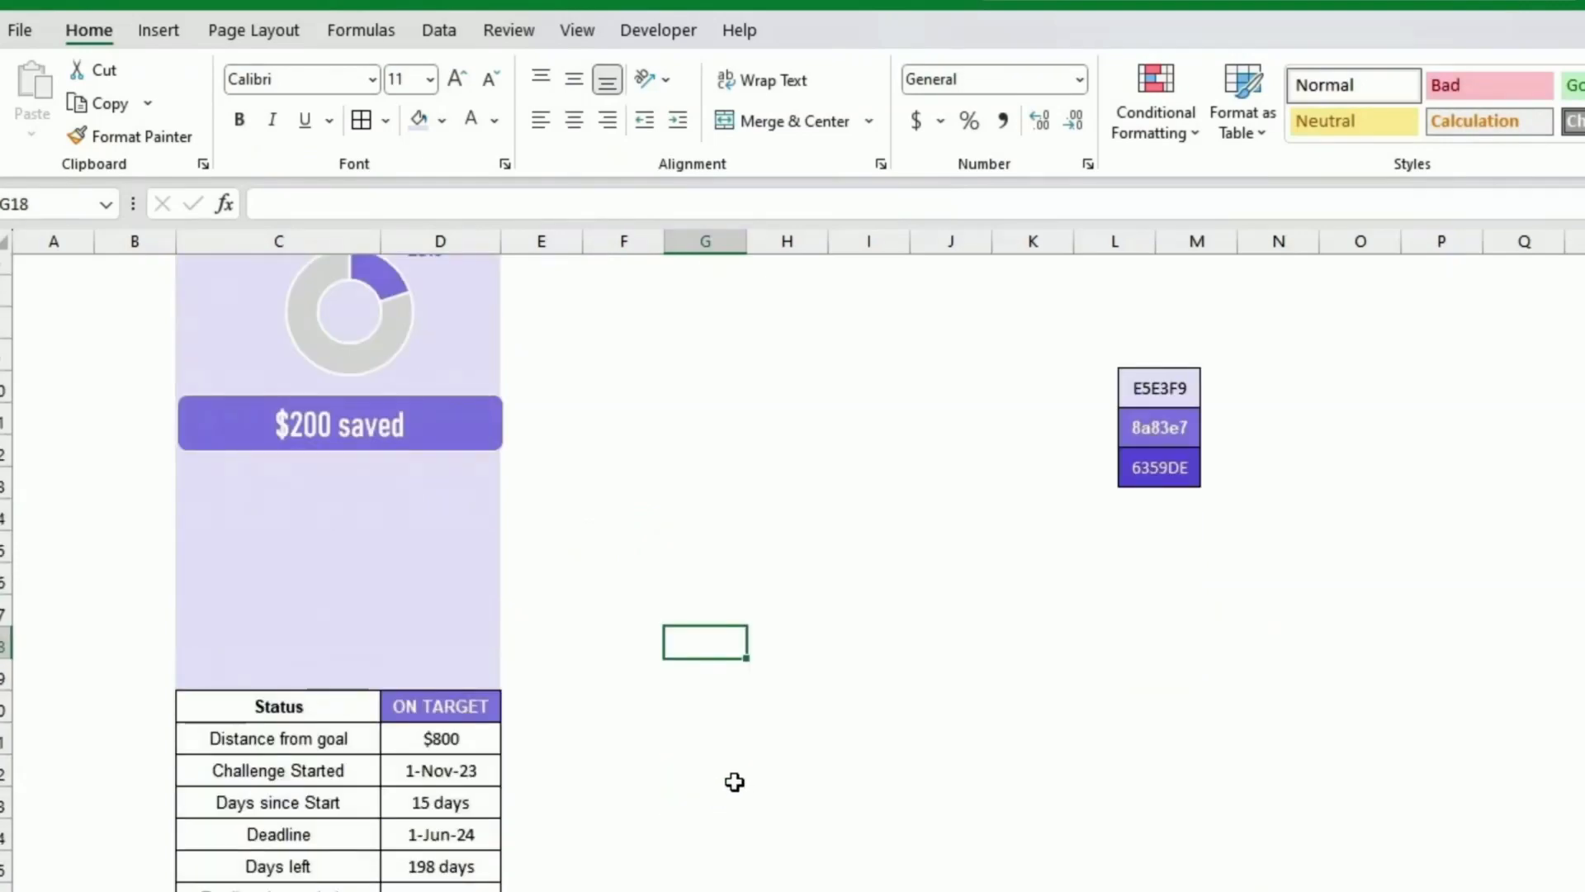
pyautogui.scroll(-4, 734, 782)
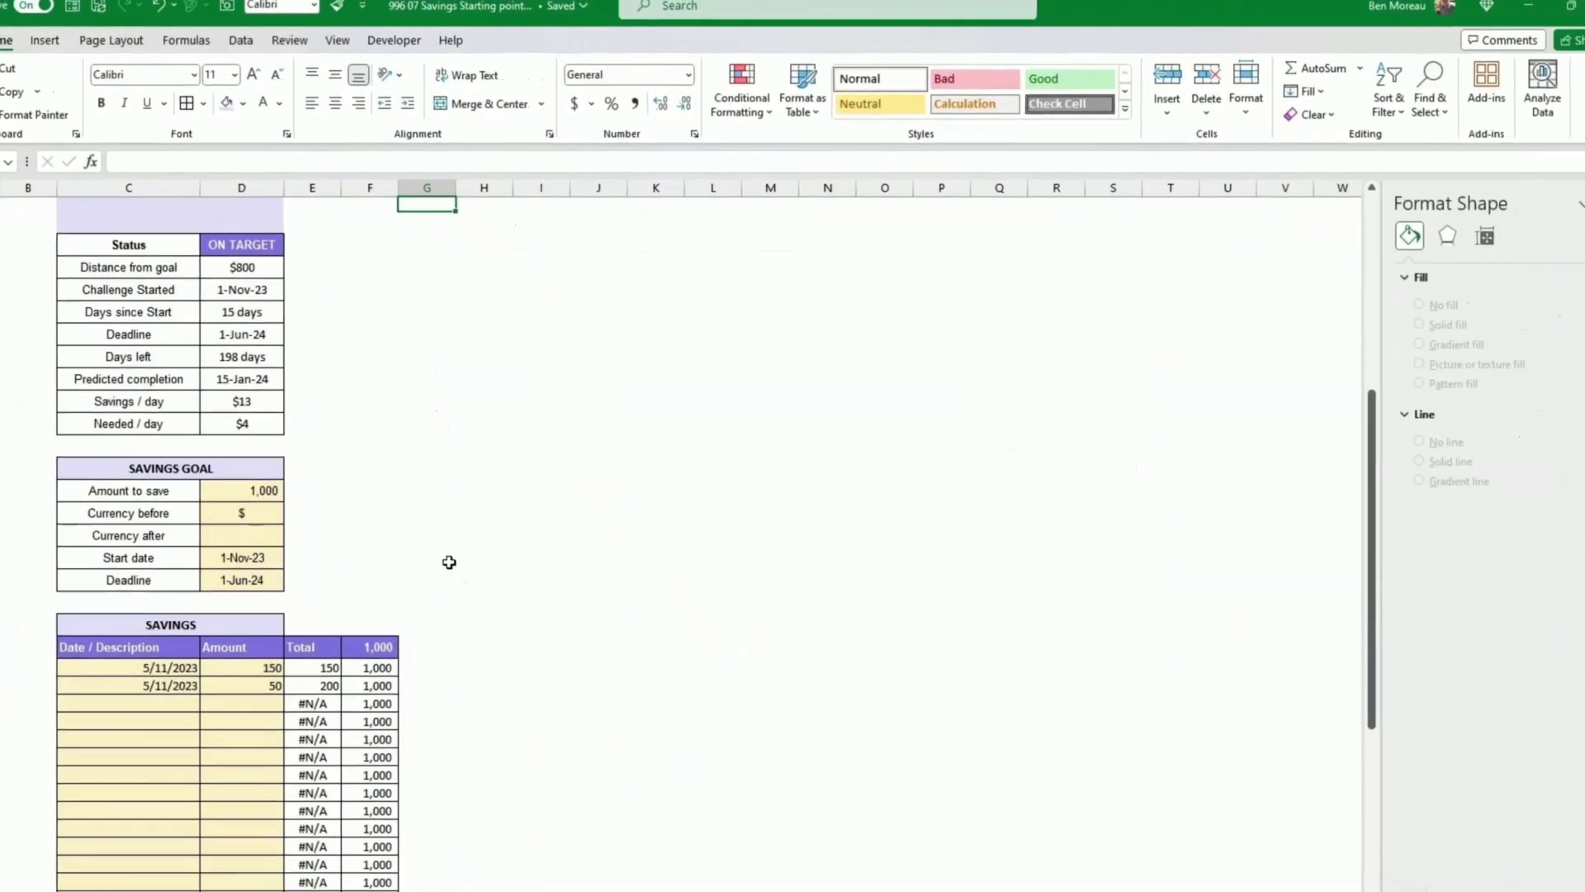
pyautogui.moveTo(171, 678); pyautogui.dragTo(272, 734)
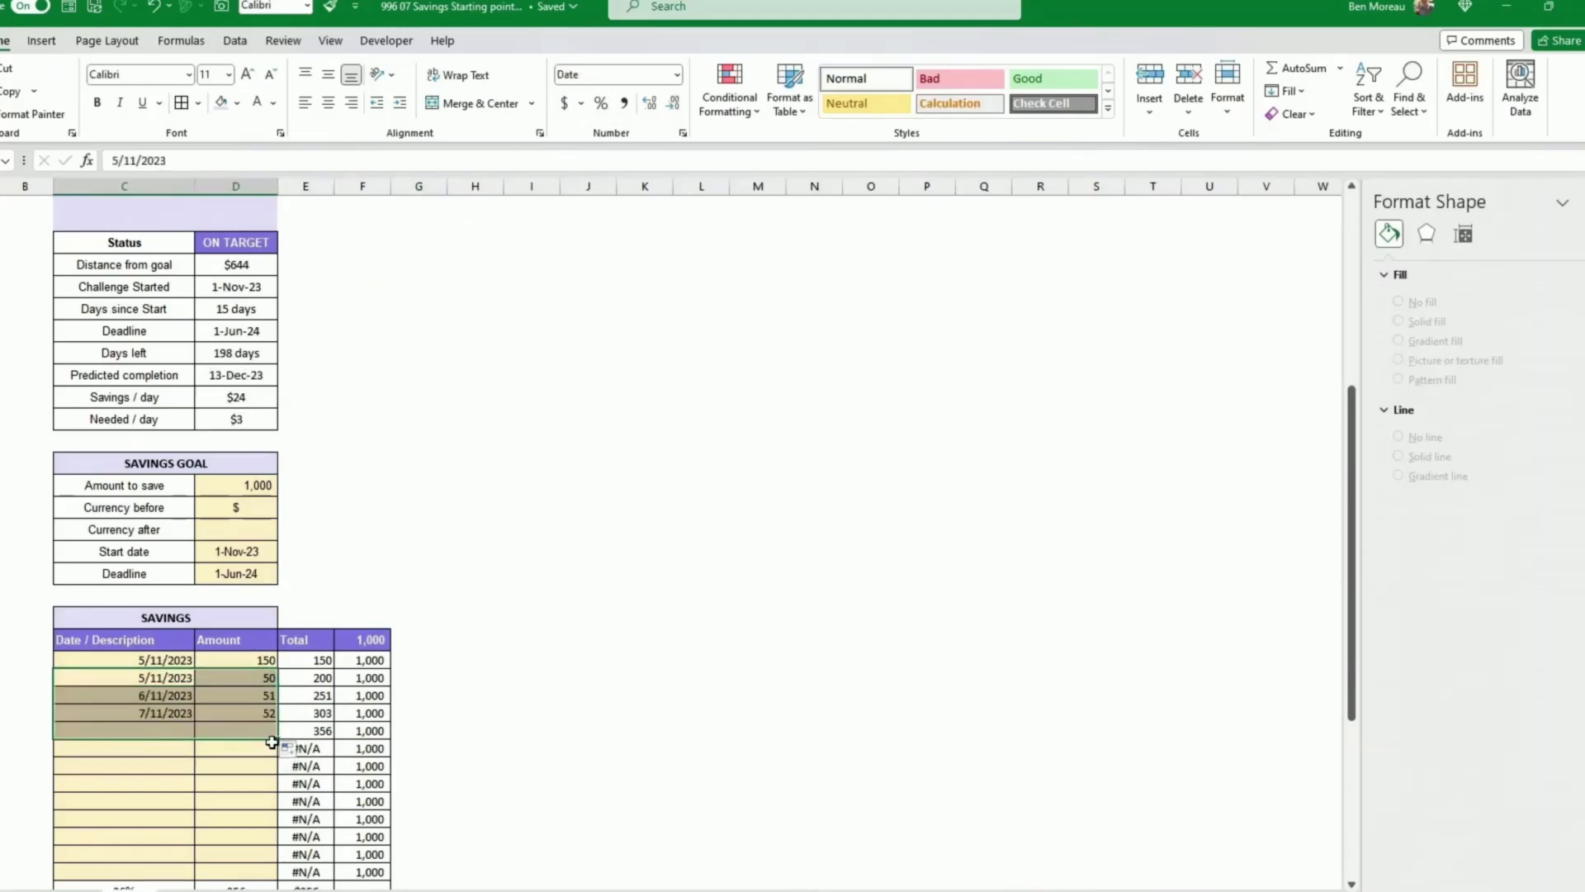
pyautogui.click(501, 699)
pyautogui.scroll(2, 432, 659)
pyautogui.scroll(-2, 432, 659)
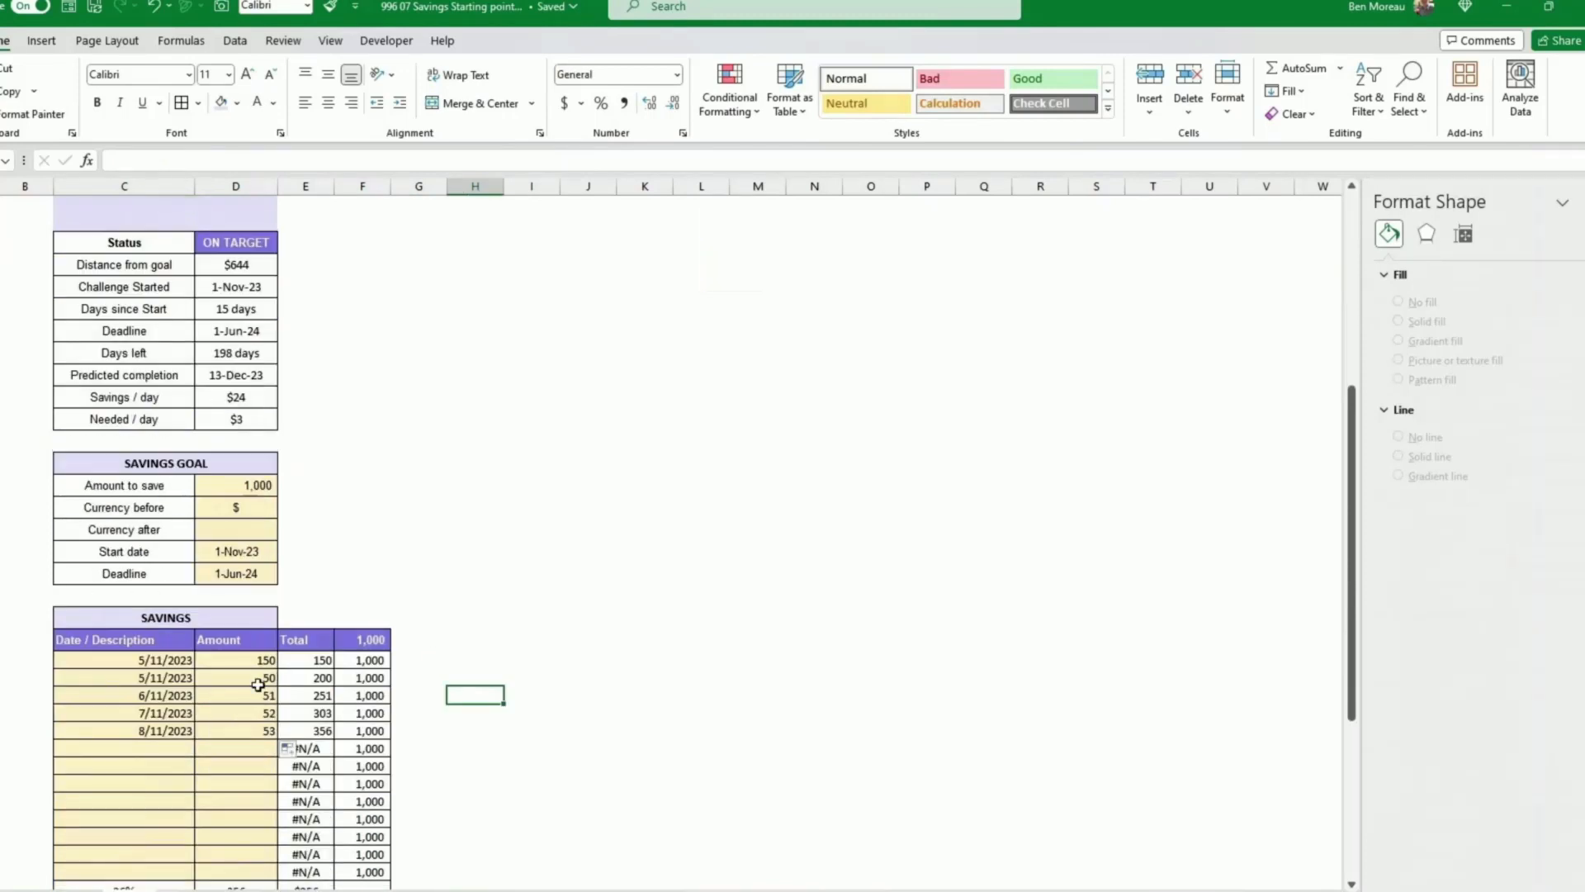
# Step: Set the three new savings amounts to 100, 40 and 20
pyautogui.click(252, 692)
pyautogui.write('100')
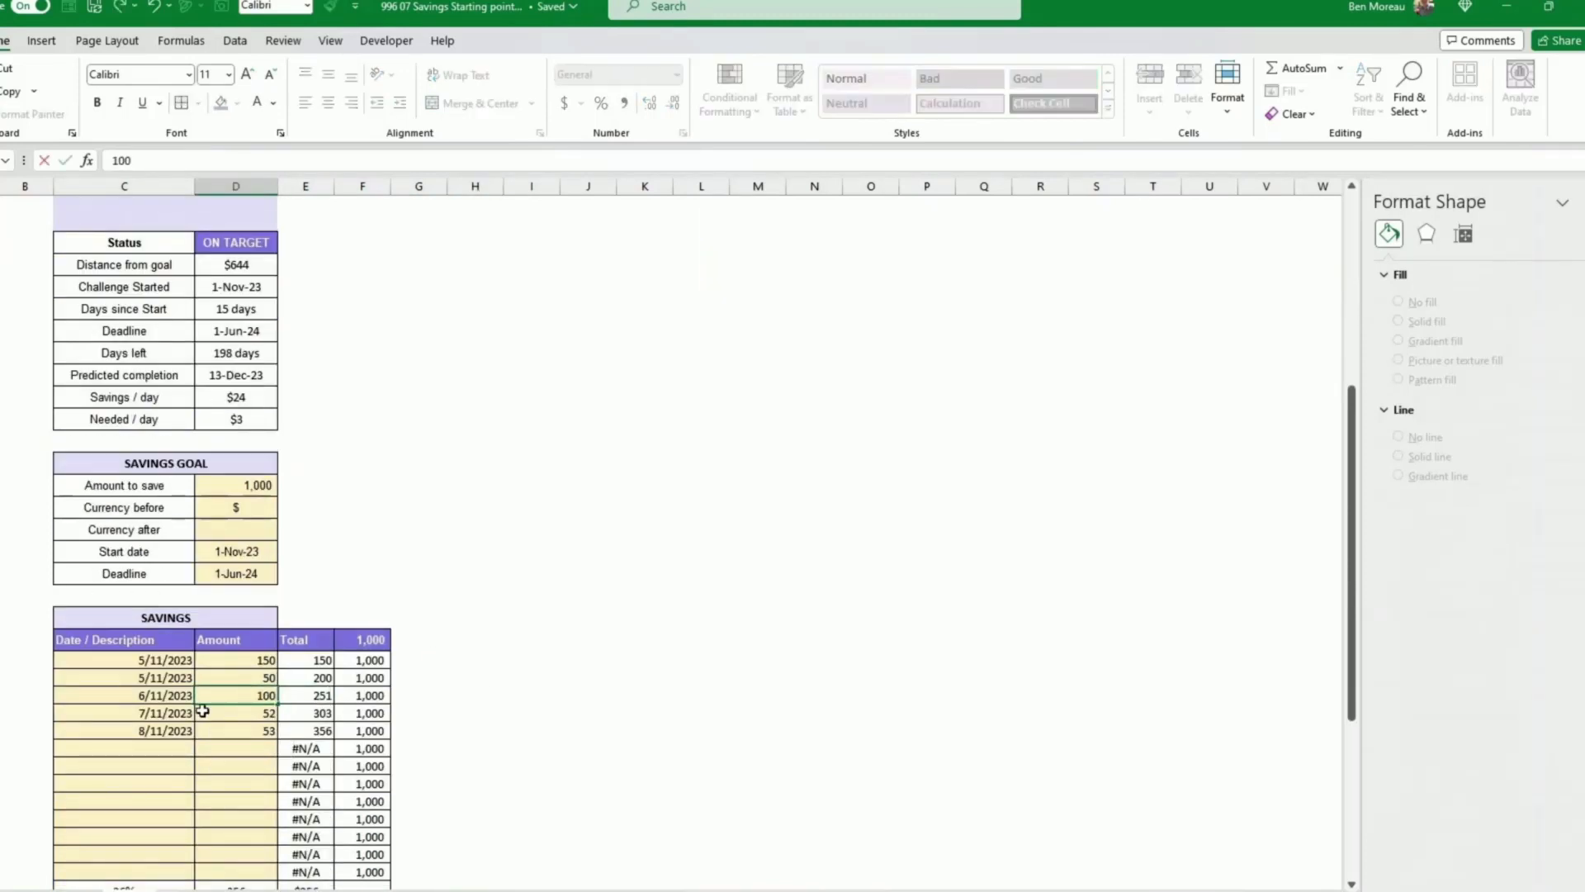
pyautogui.press('Return')
pyautogui.write('40')
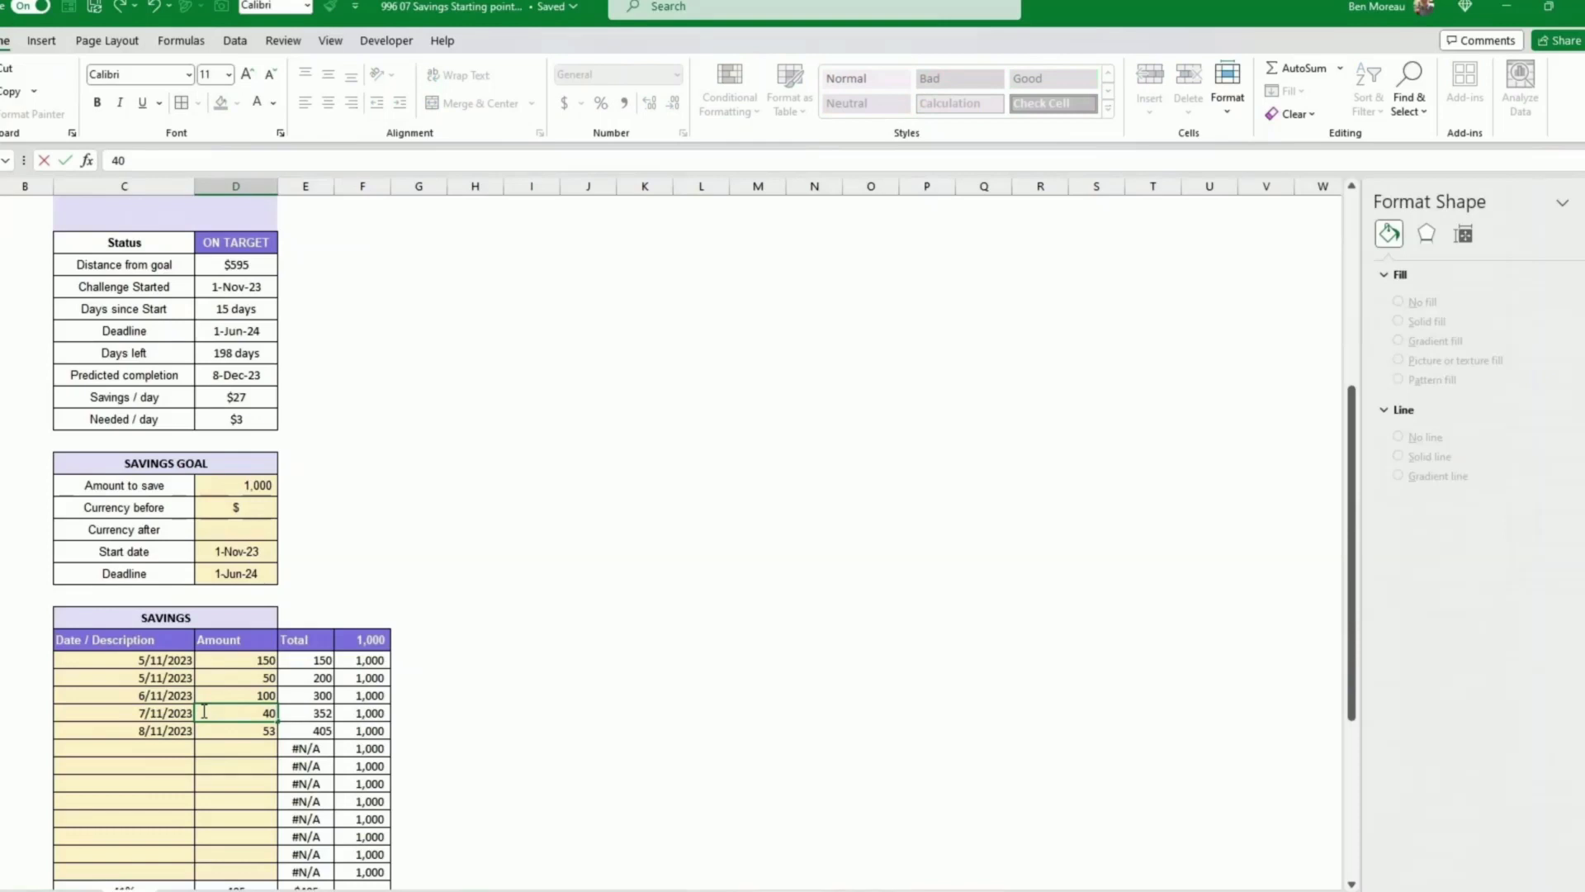
pyautogui.press('Return')
pyautogui.write('20')
pyautogui.press('Return')
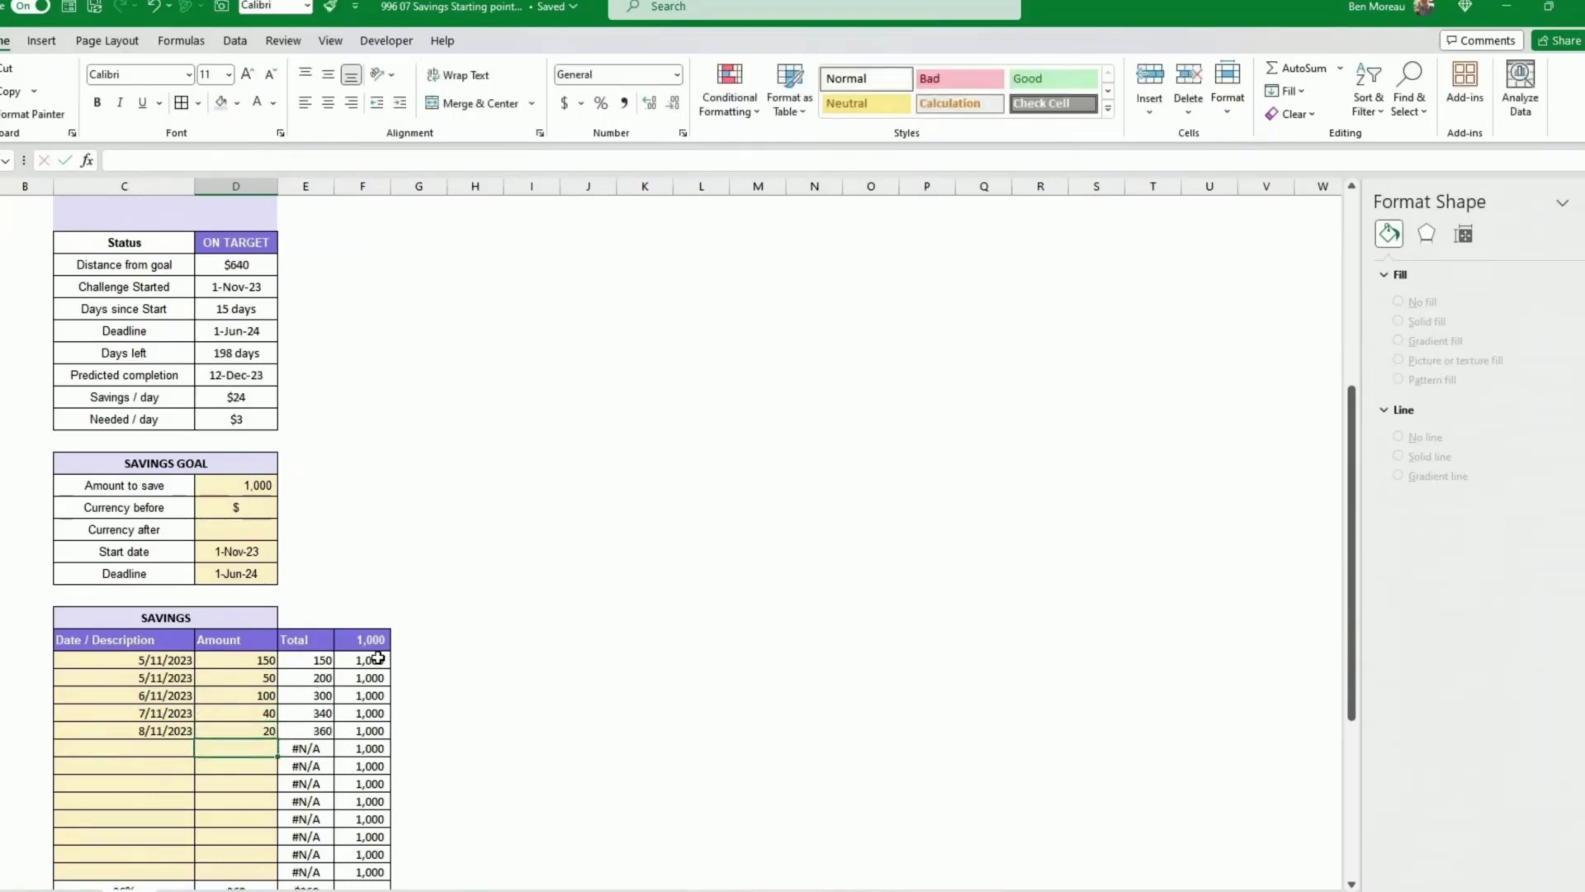
pyautogui.moveTo(378, 657); pyautogui.dragTo(370, 854)
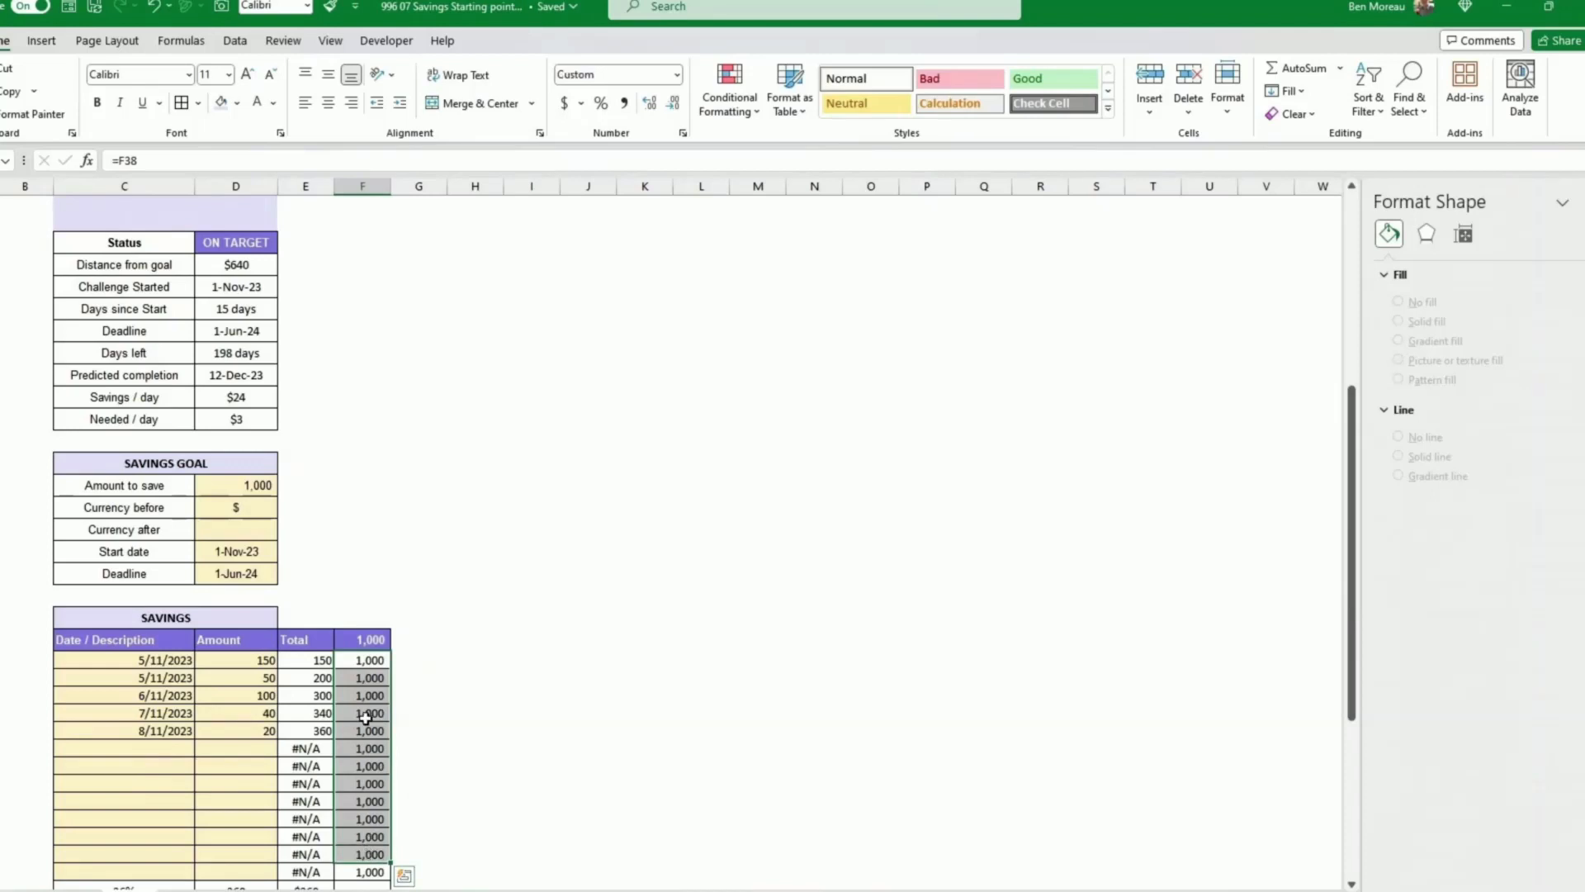
pyautogui.click(368, 695)
pyautogui.moveTo(367, 659); pyautogui.dragTo(369, 873)
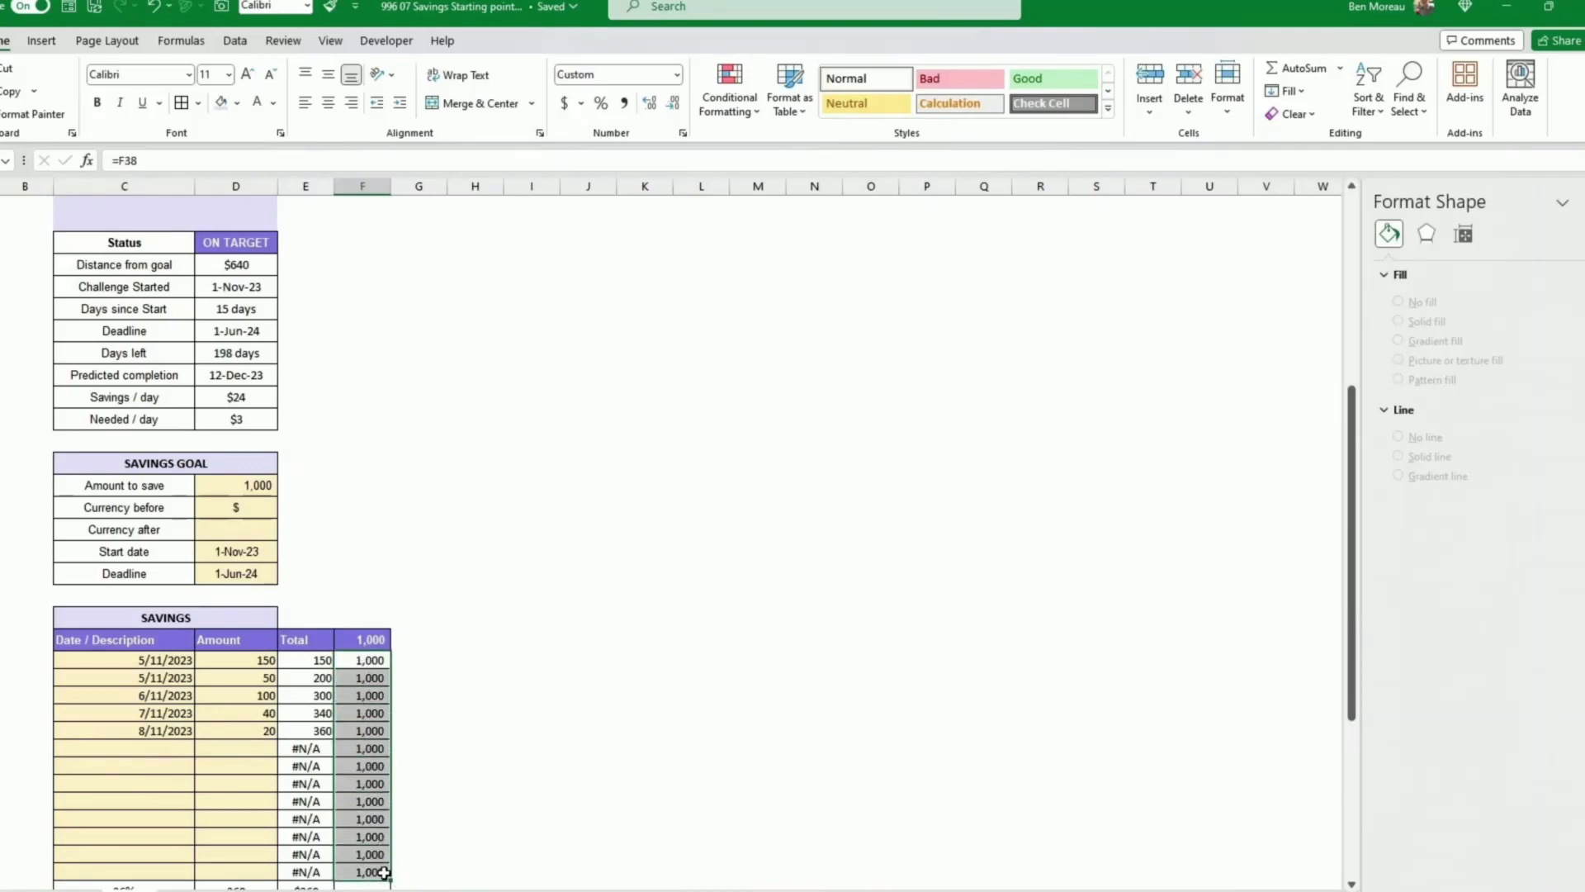
pyautogui.click(436, 801)
pyautogui.scroll(-2, 432, 805)
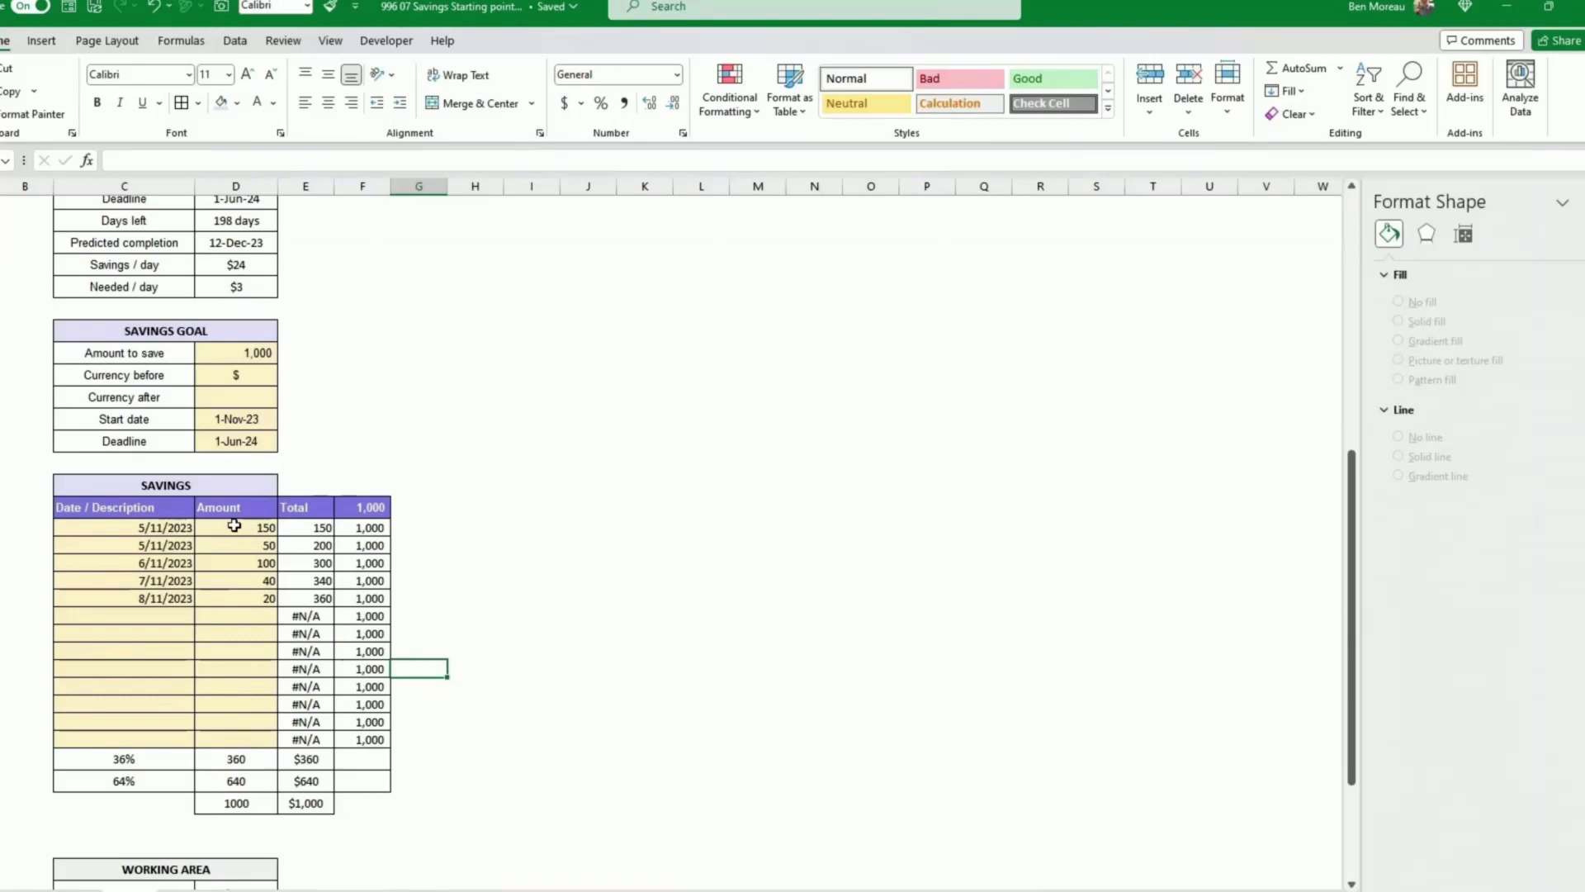
# Step: Insert a Line with Markers chart from the savings Amount cells and the goal column cells
pyautogui.moveTo(234, 525); pyautogui.dragTo(240, 737)
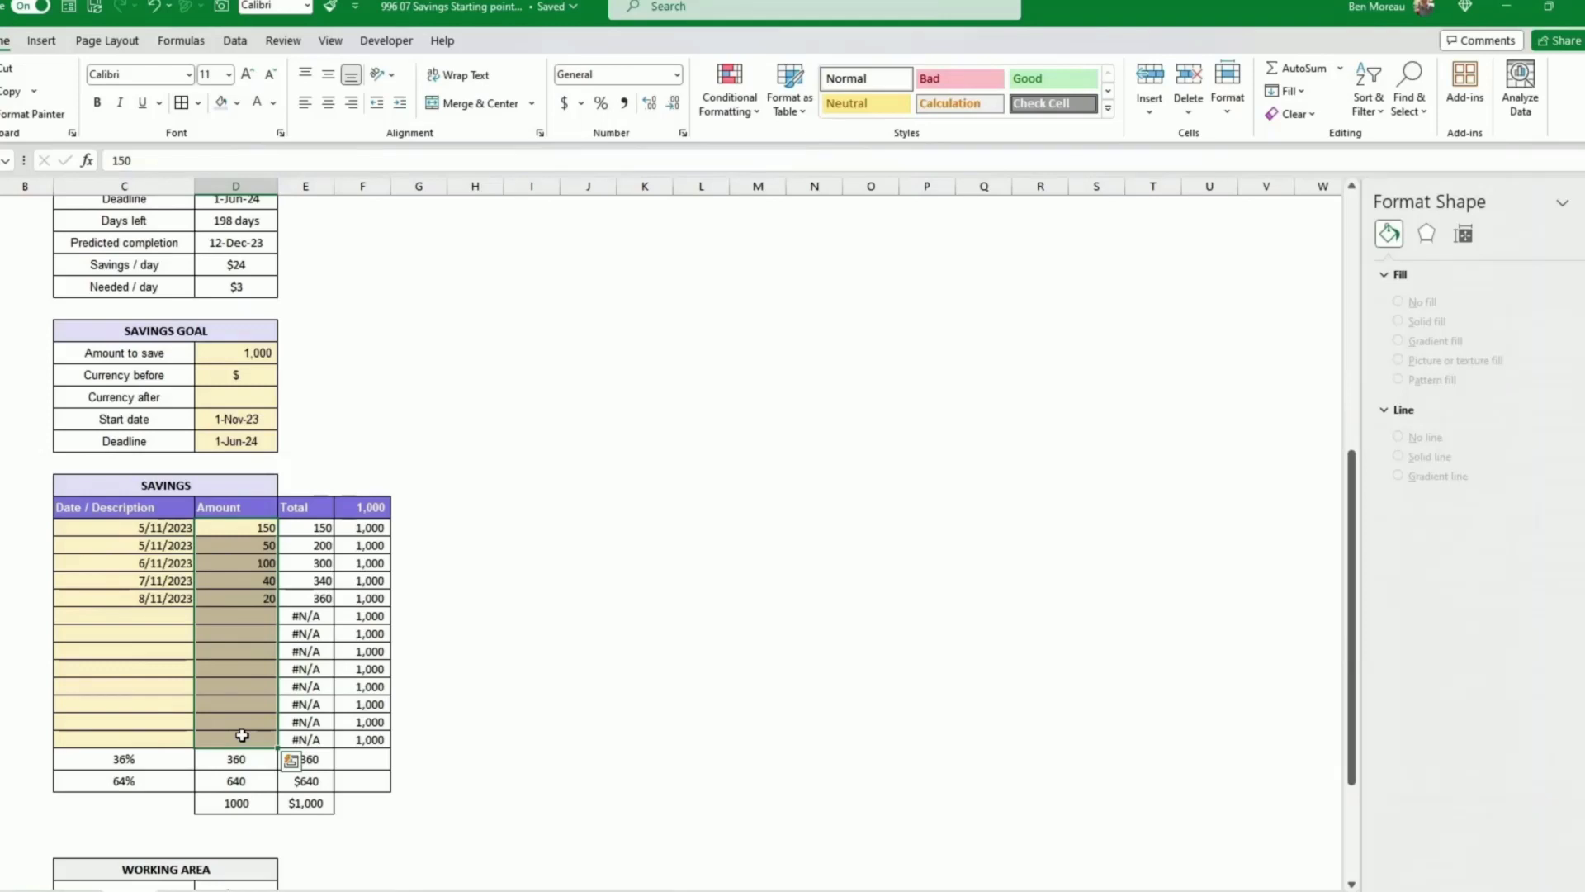
pyautogui.click(290, 757)
pyautogui.click(508, 727)
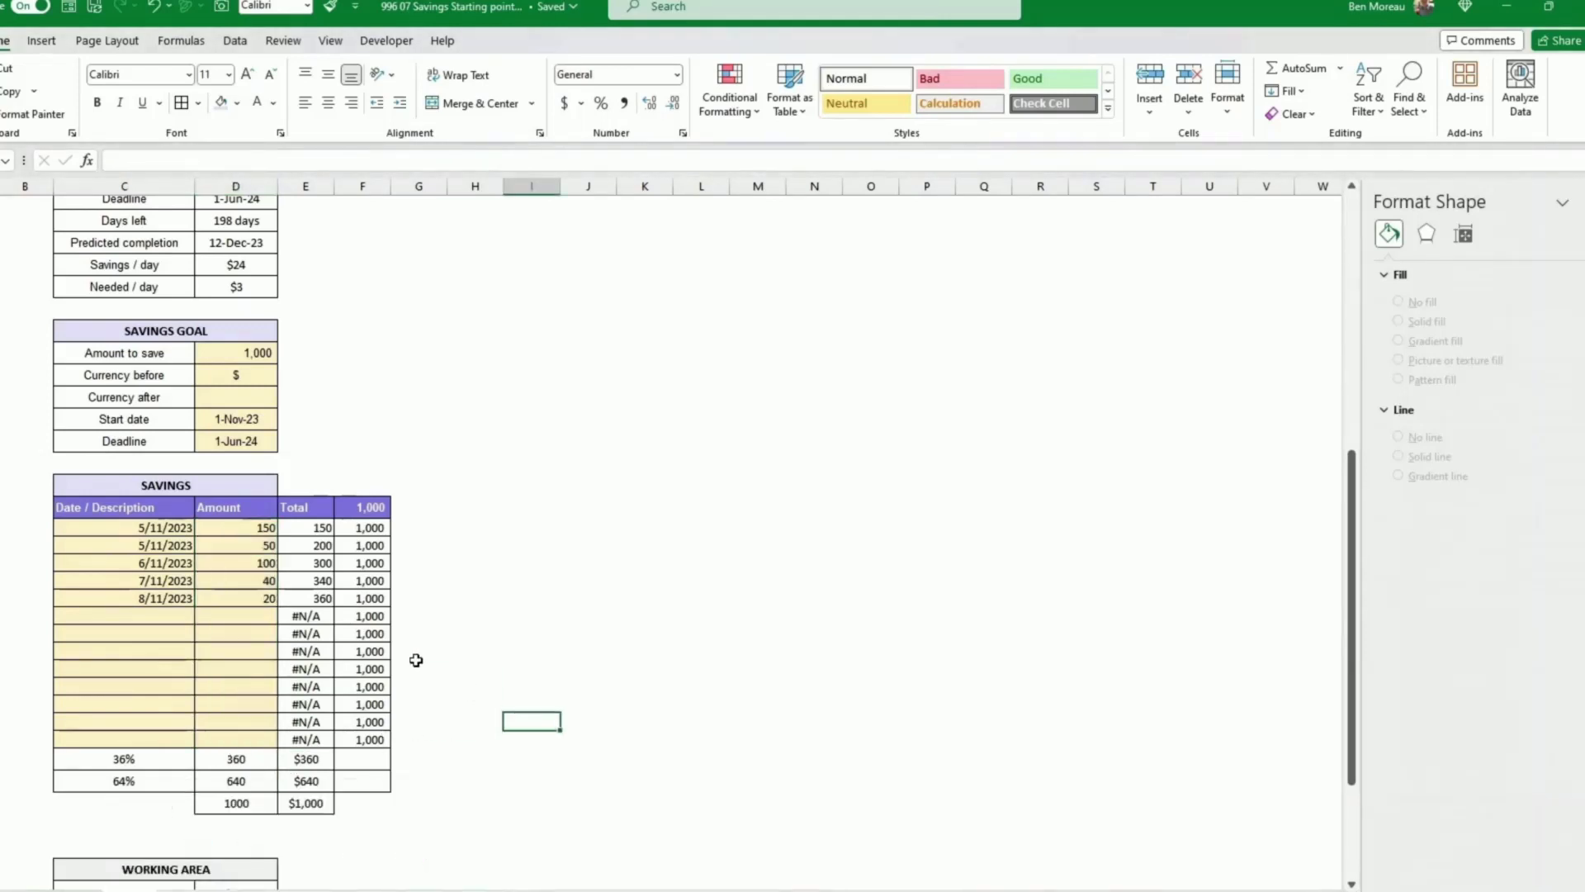
pyautogui.moveTo(240, 529); pyautogui.dragTo(241, 735)
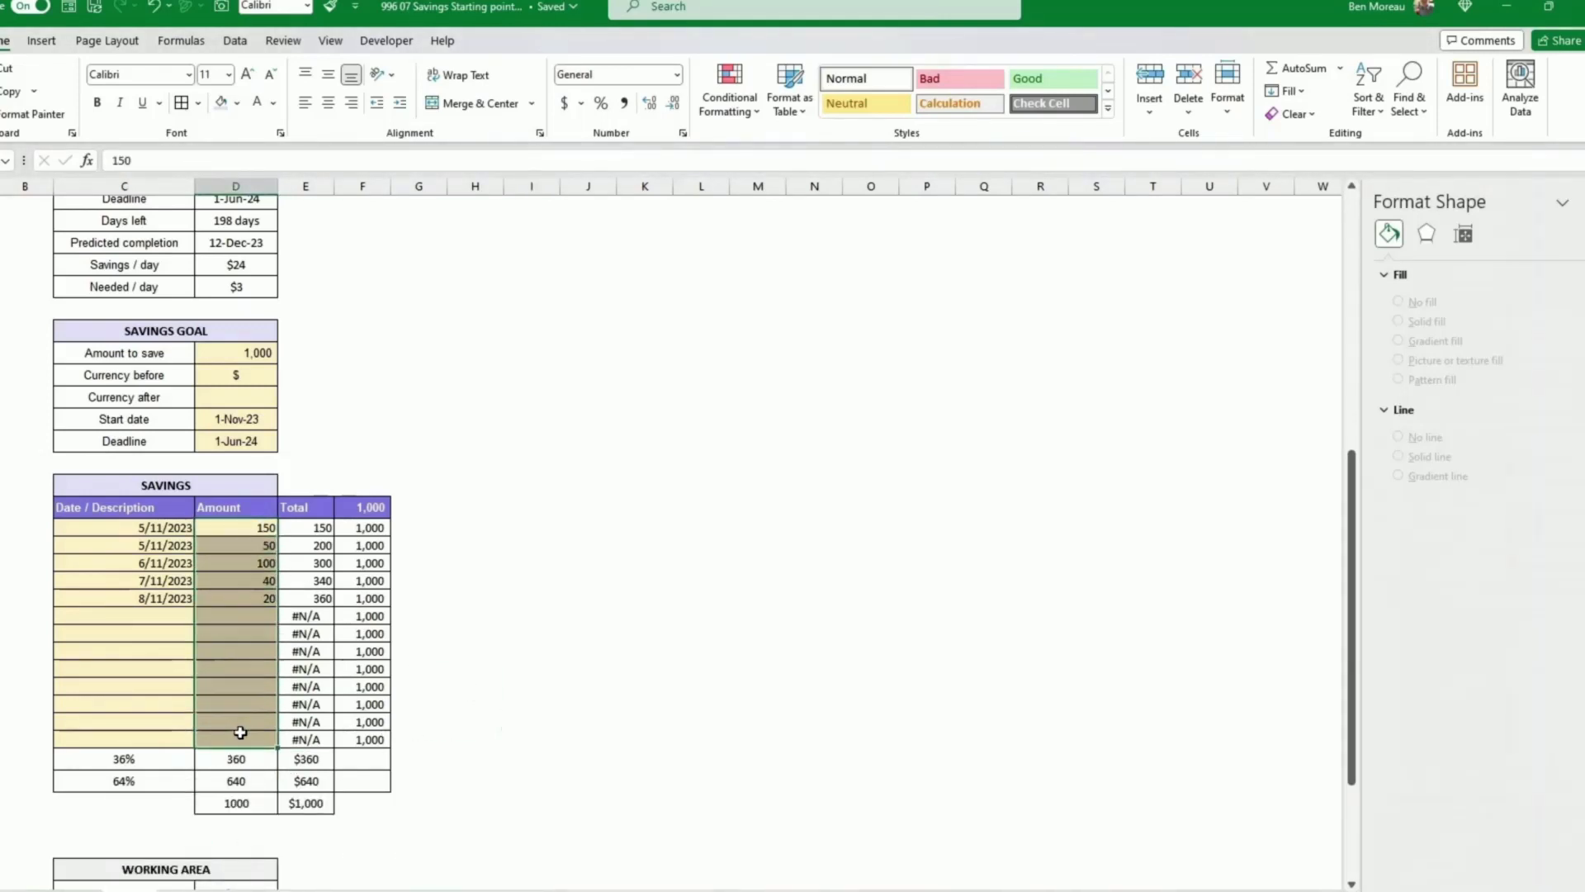
pyautogui.keyDown('ctrl'); pyautogui.click(357, 532); pyautogui.keyUp('ctrl')
pyautogui.moveTo(357, 535); pyautogui.dragTo(369, 739)
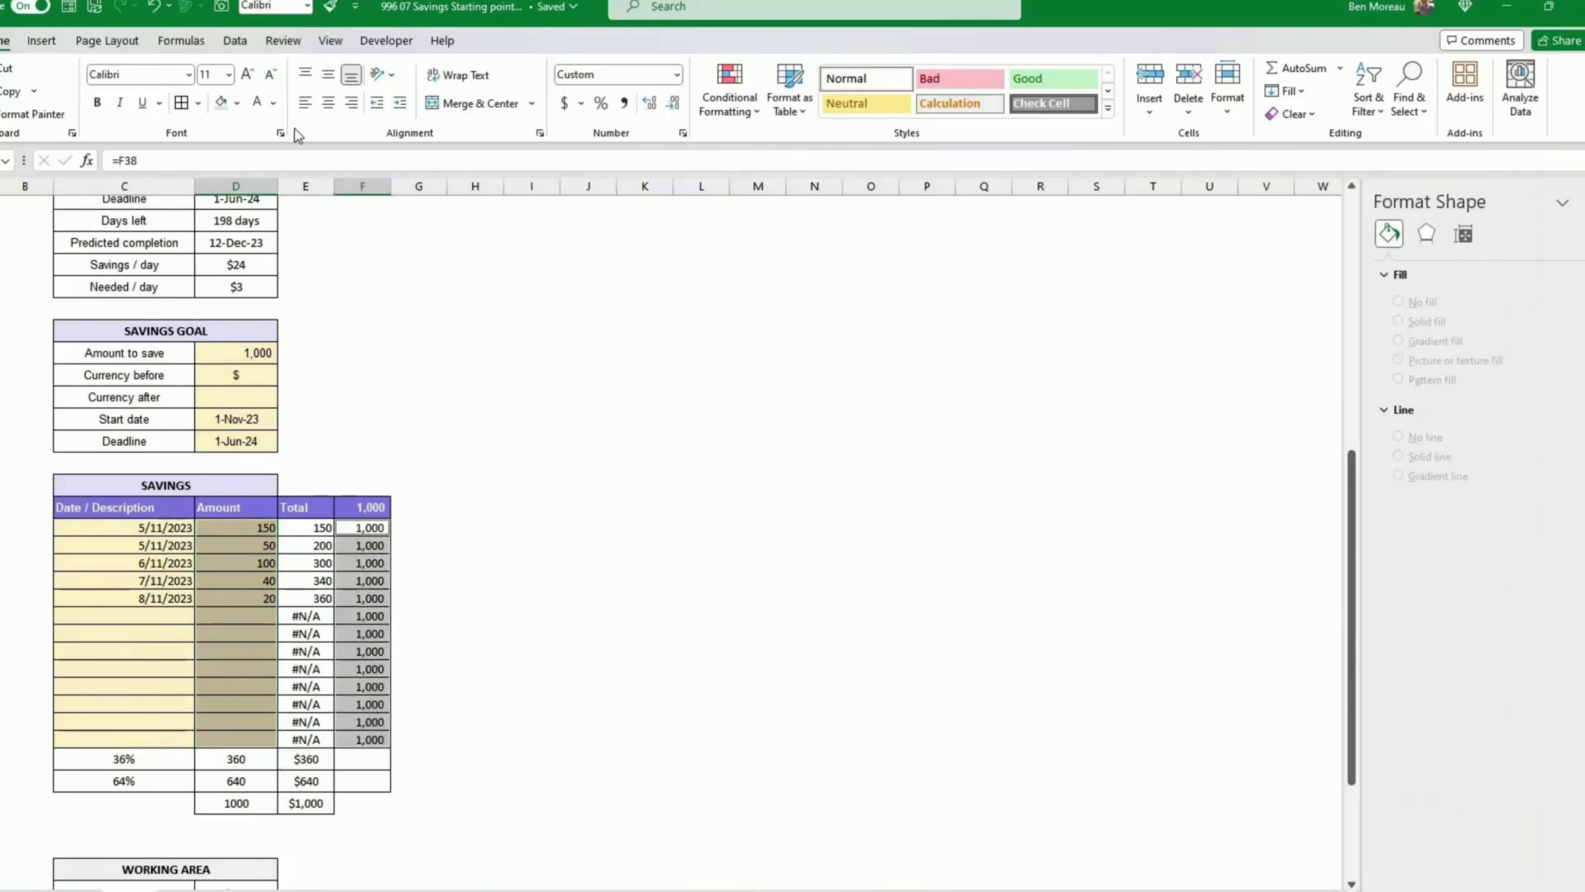
pyautogui.click(41, 43)
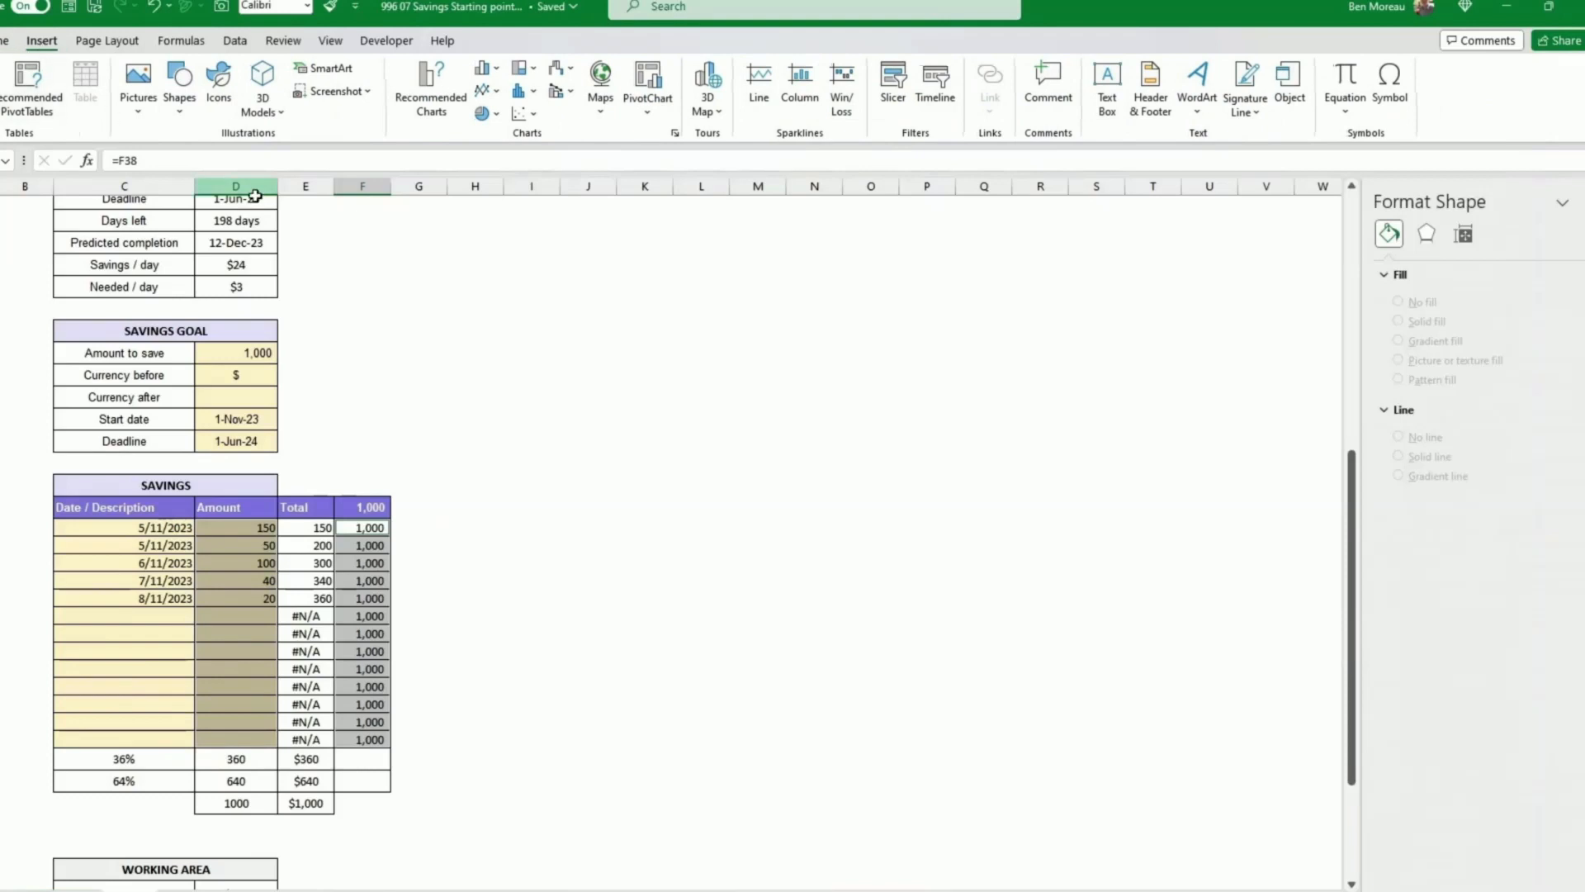
pyautogui.click(494, 91)
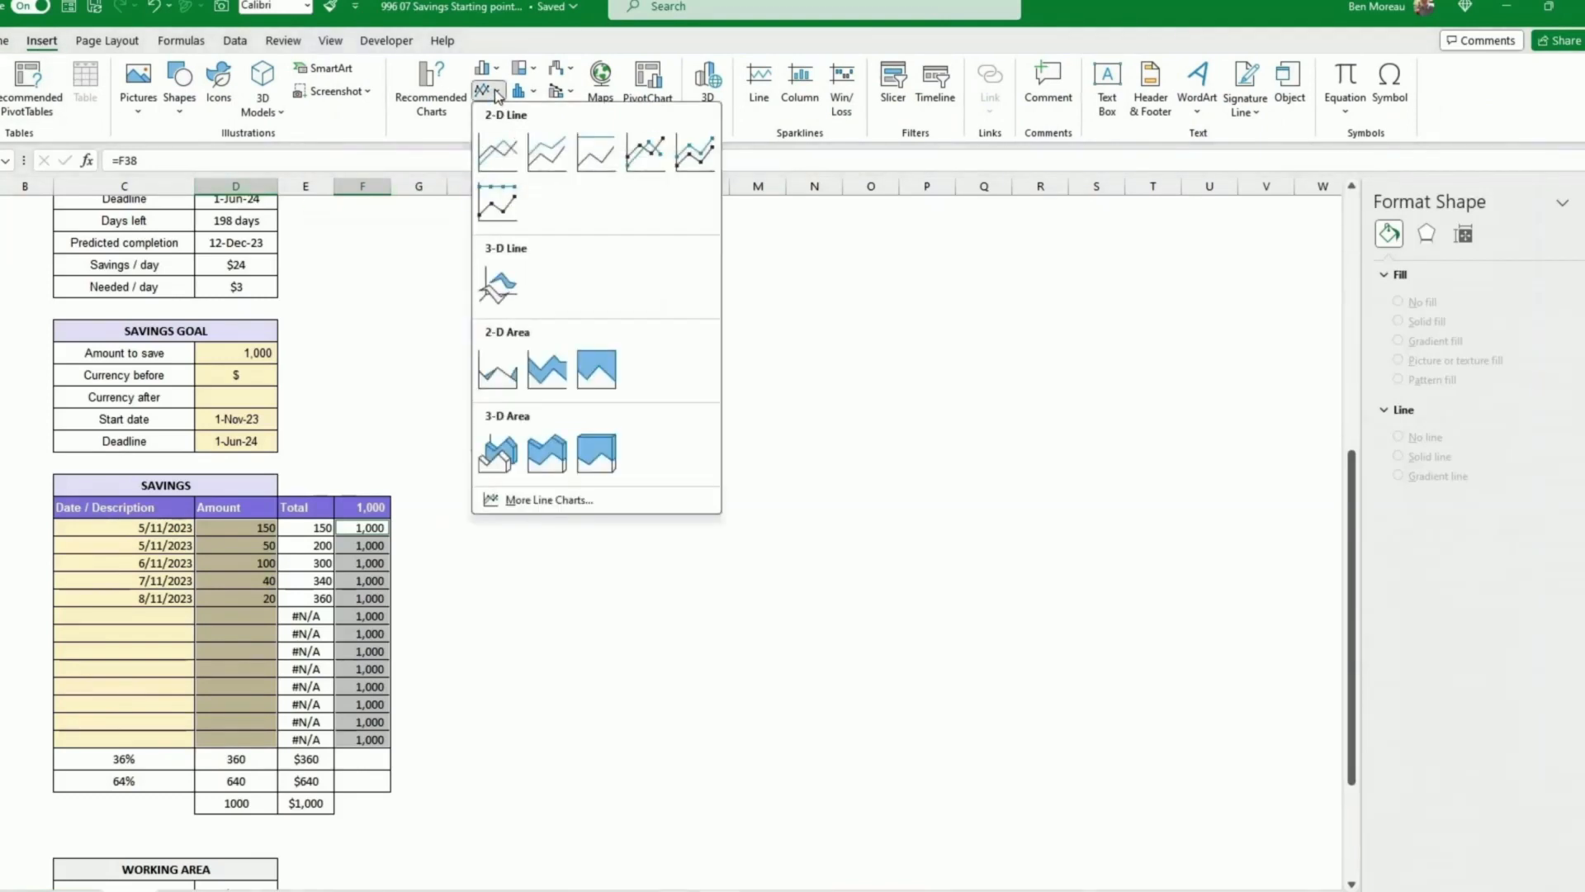
pyautogui.click(642, 155)
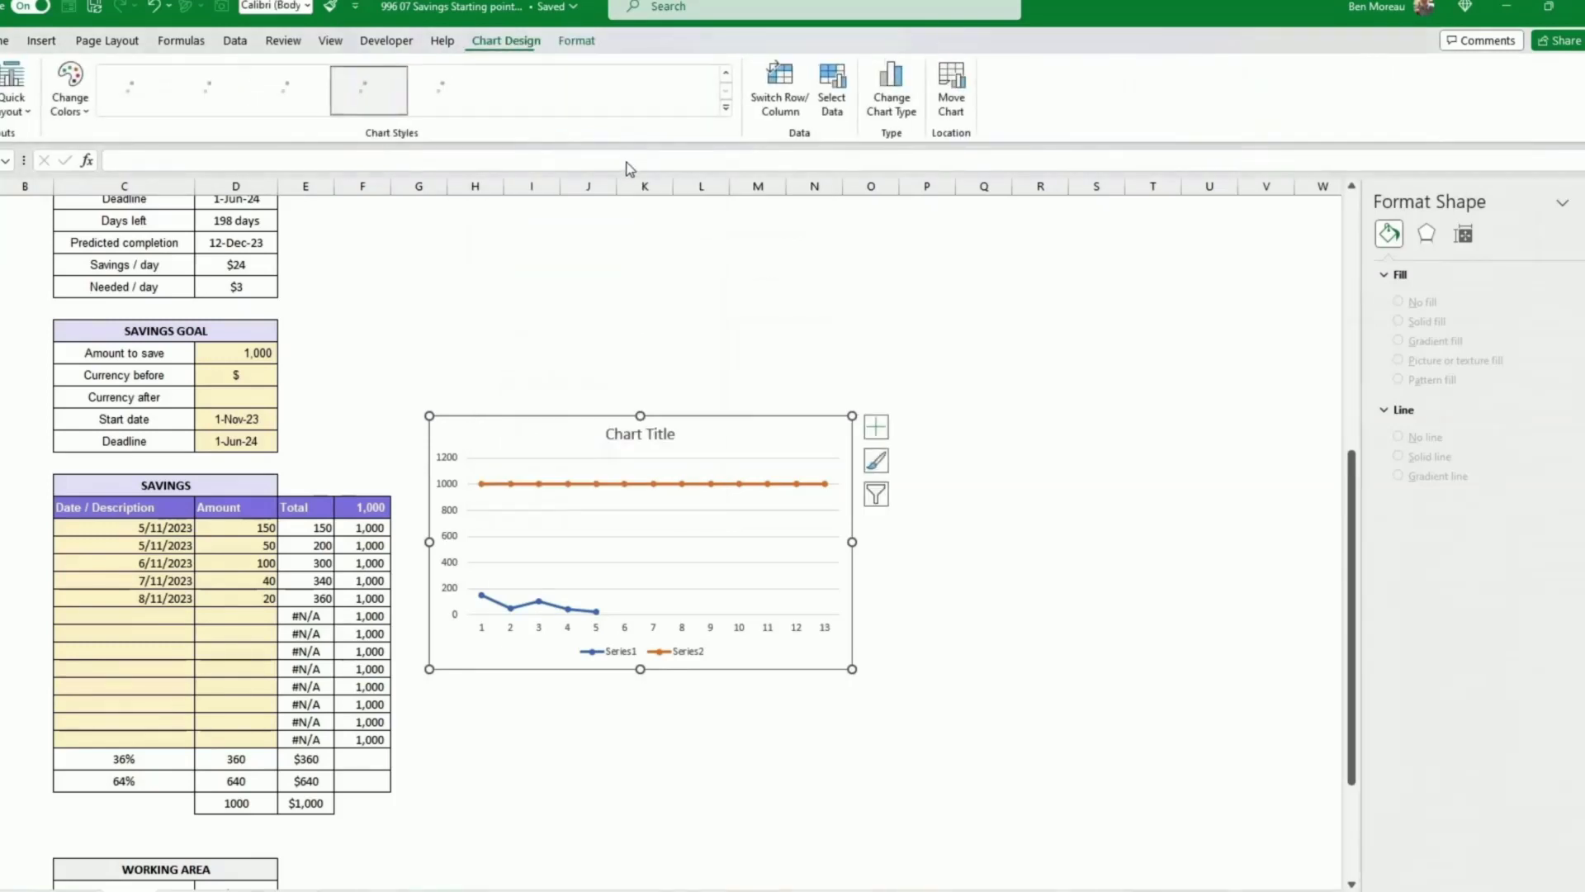
# Step: Shift the first chart series' data range from the Amount column to the Total column
pyautogui.click(554, 608)
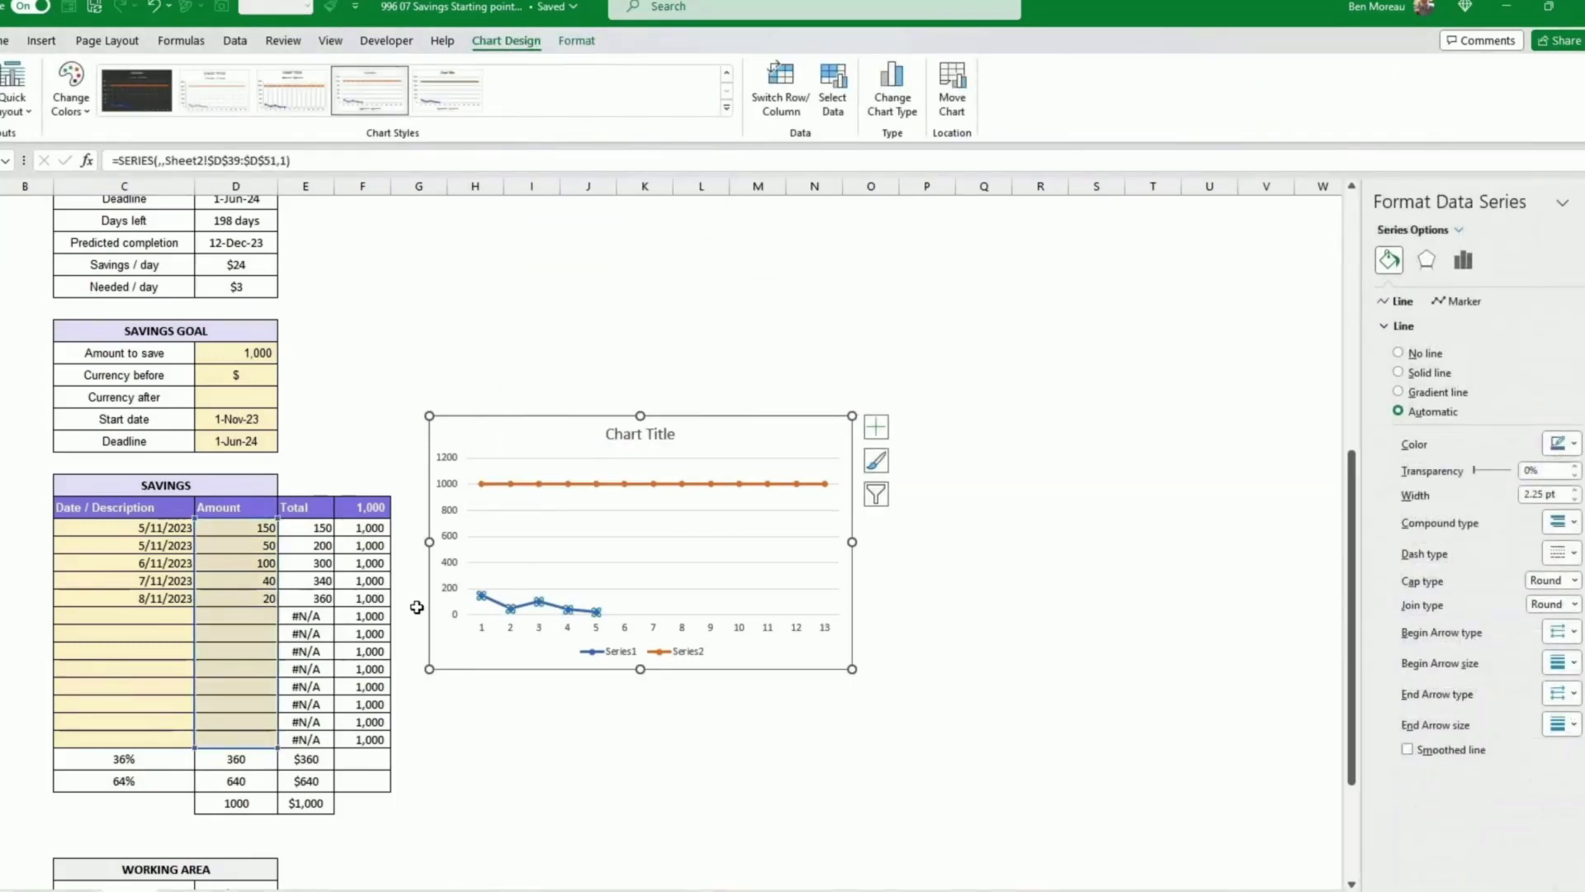
pyautogui.moveTo(279, 647); pyautogui.dragTo(306, 644)
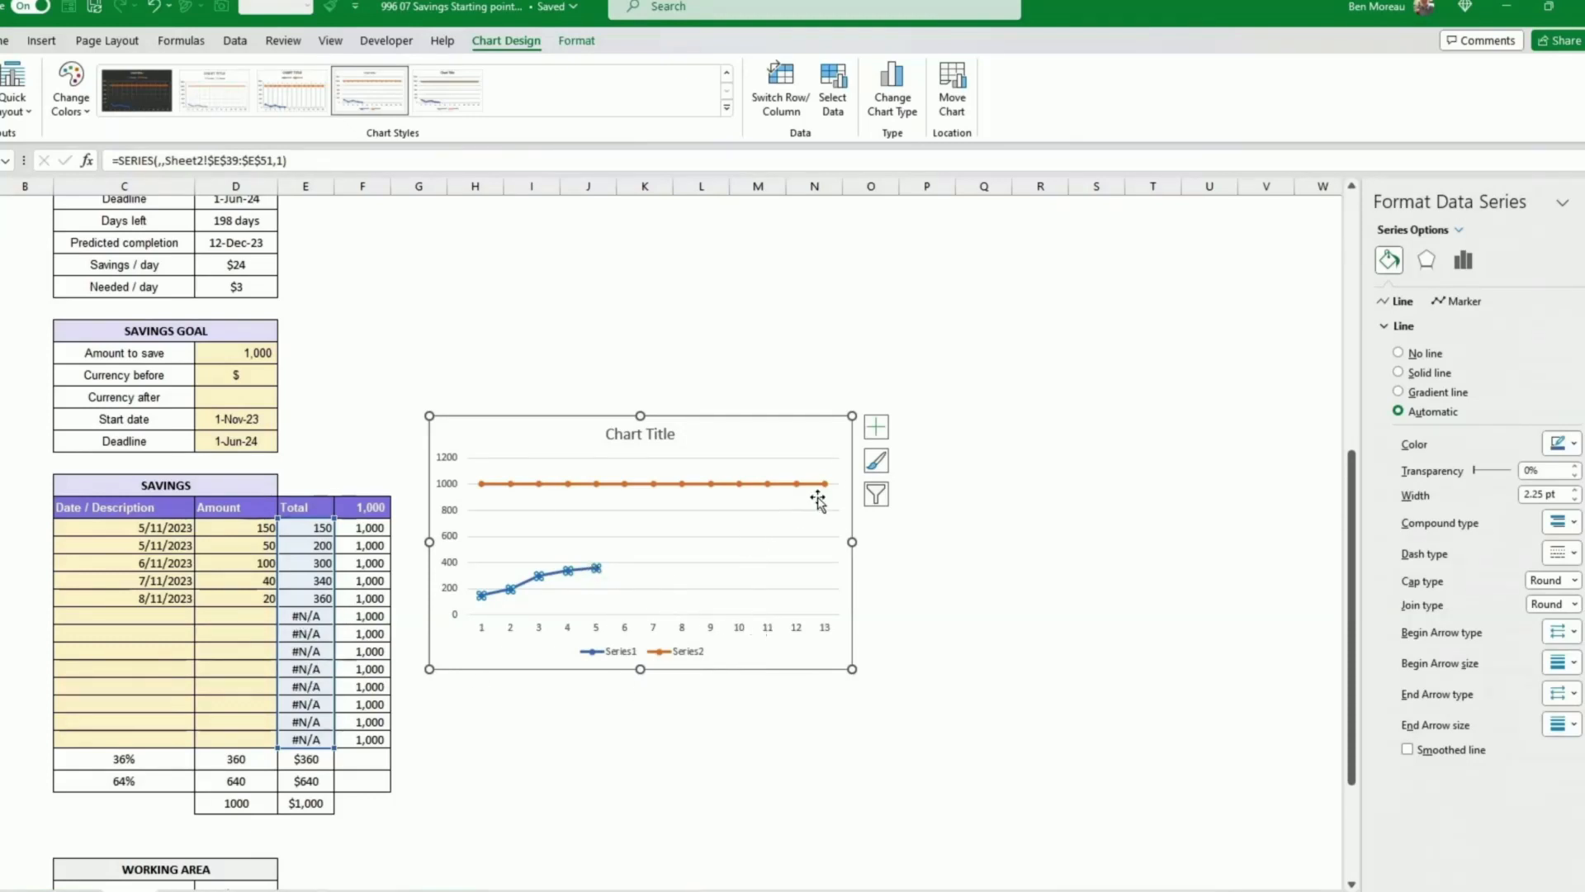
# Step: Shrink the chart from its upper-right corner and delete its legend
pyautogui.moveTo(851, 411); pyautogui.dragTo(748, 423)
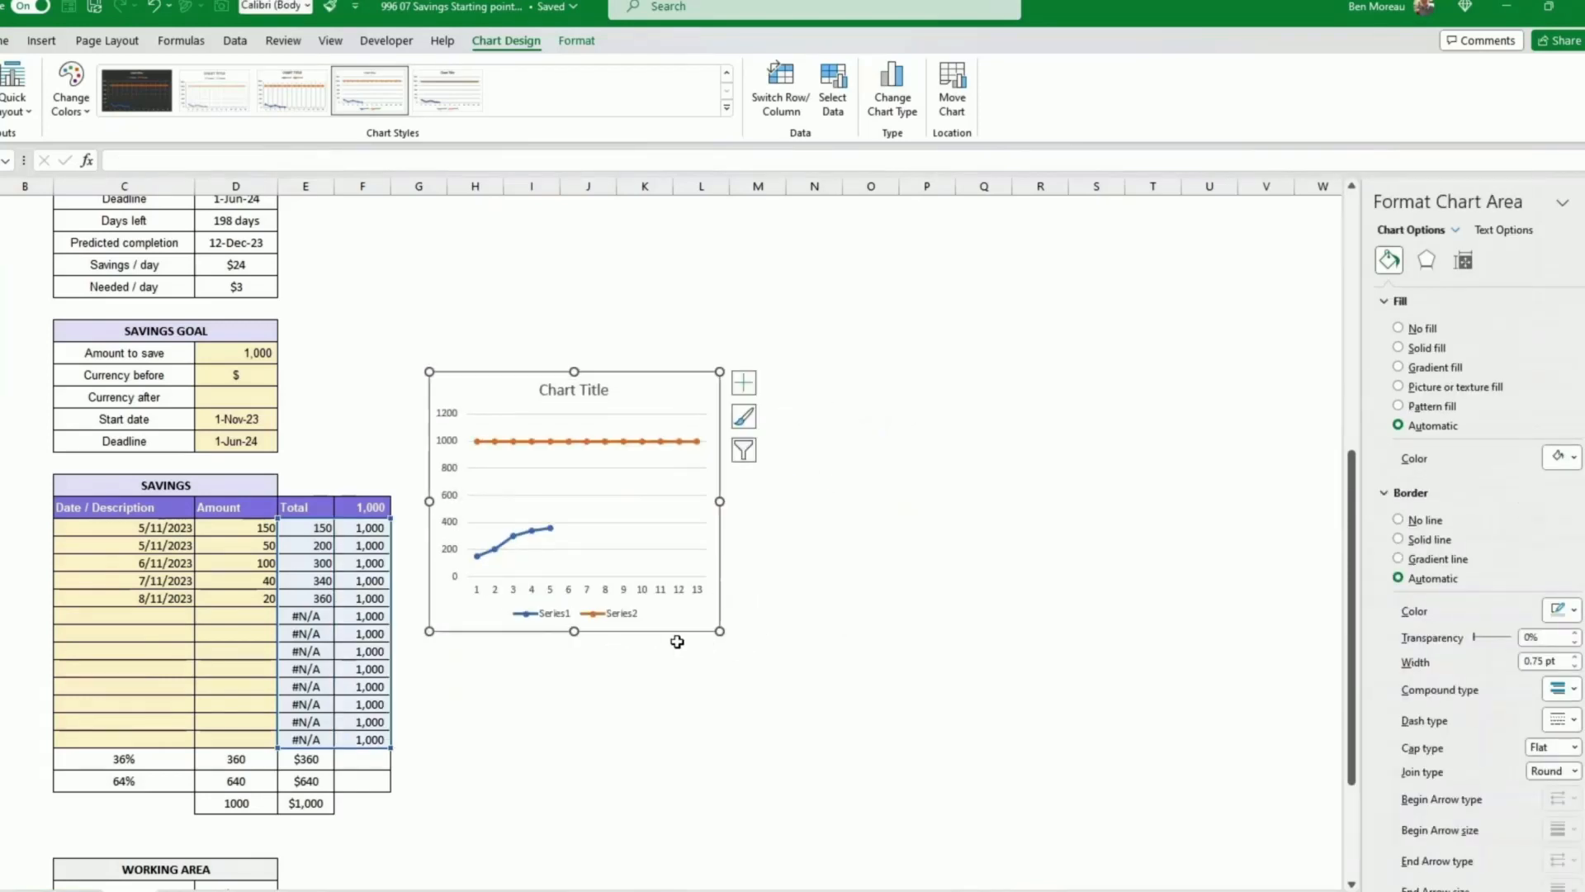
pyautogui.click(593, 612)
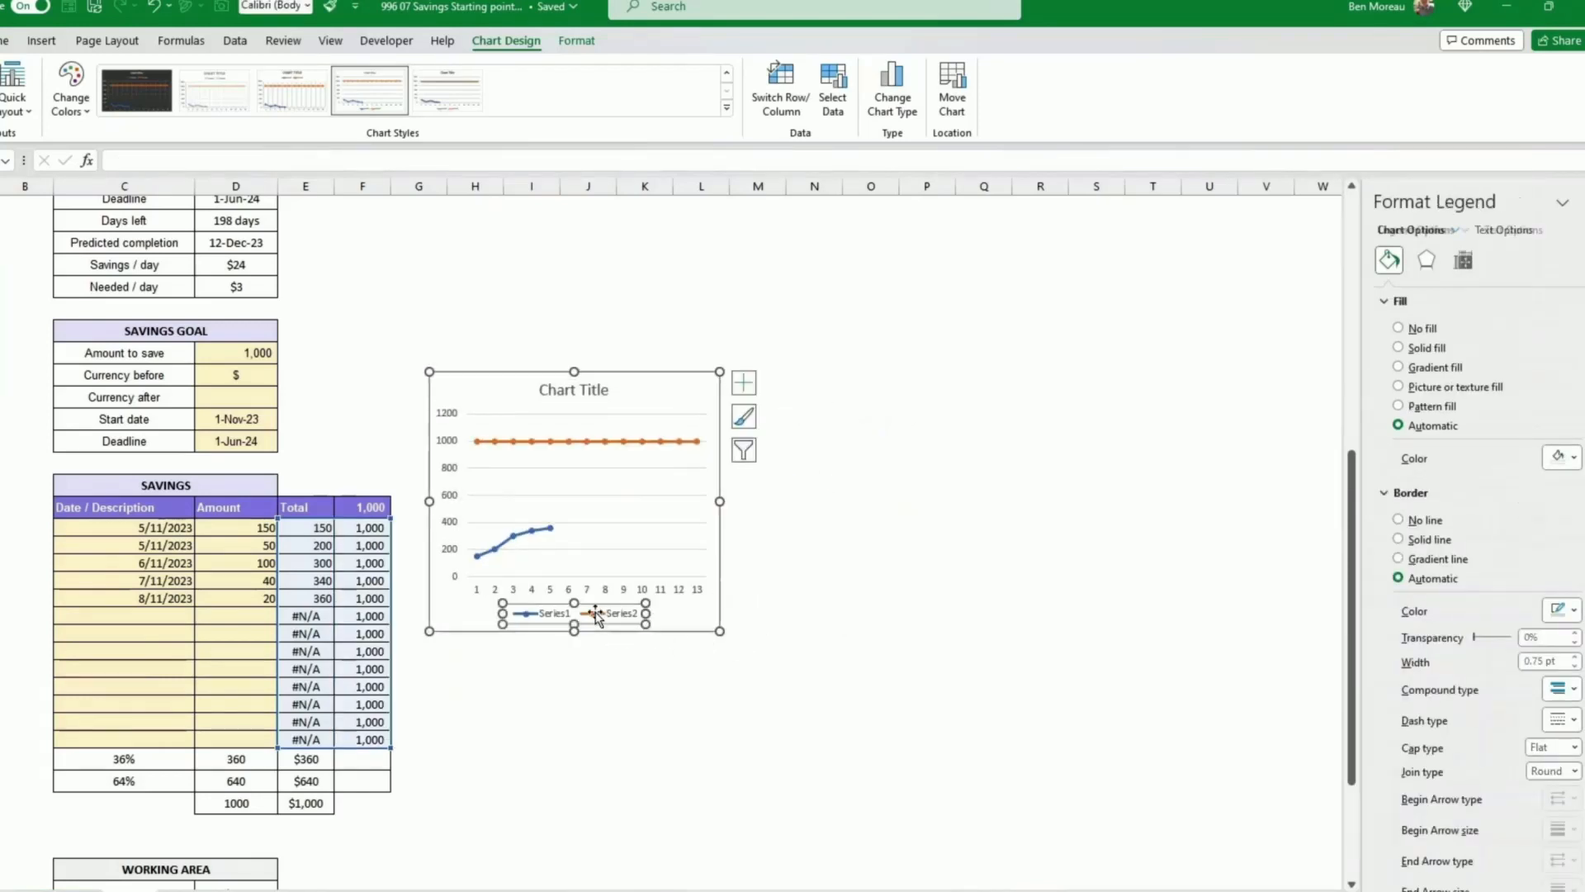
pyautogui.press('Delete')
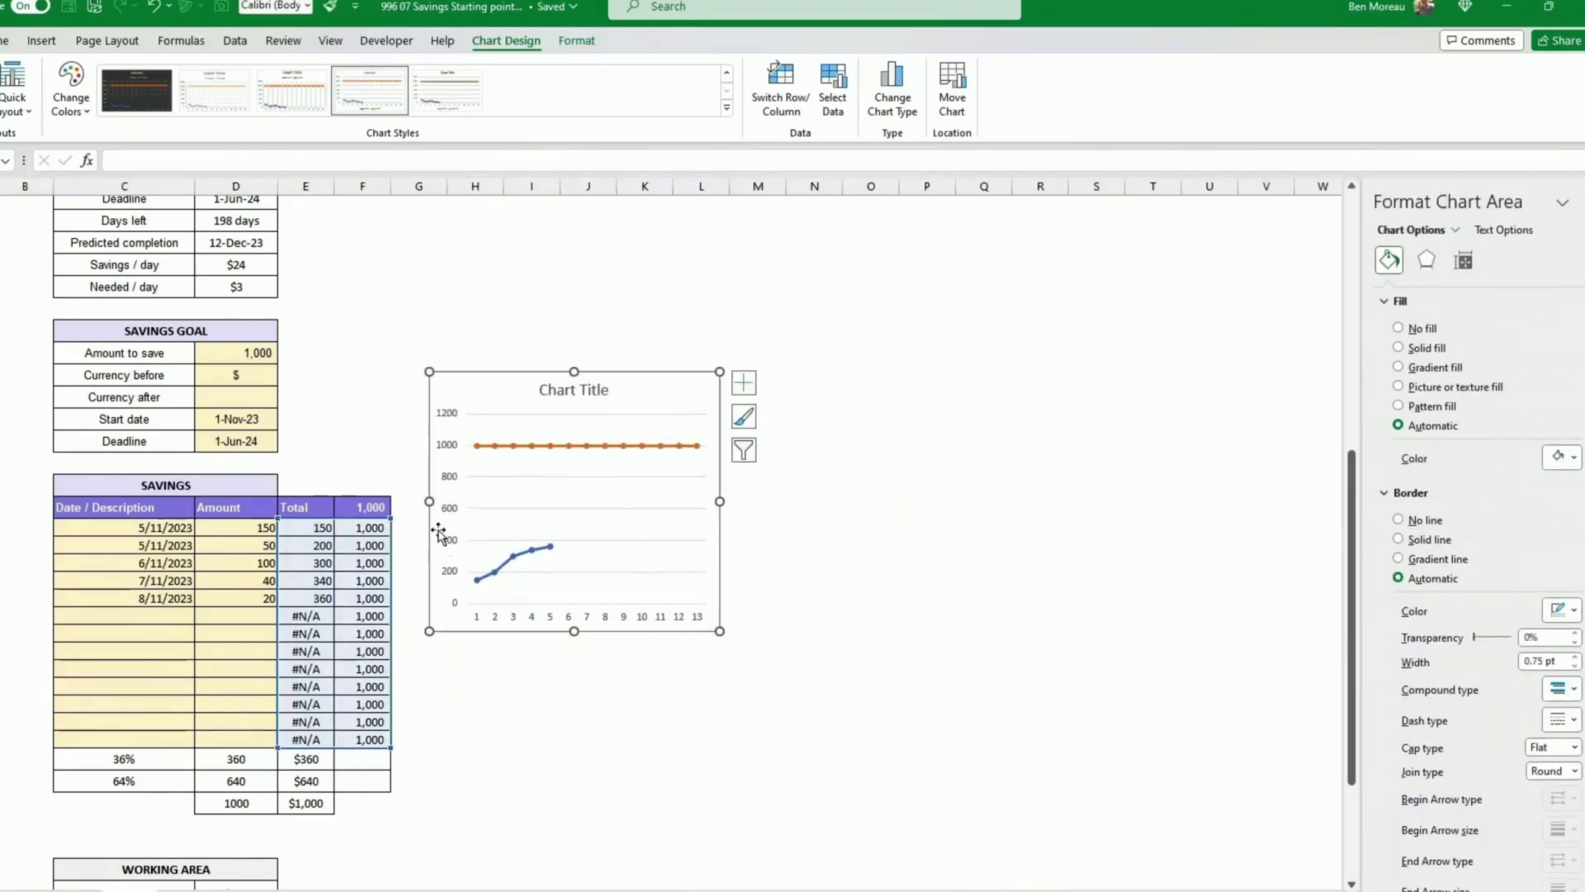
# Step: Delete the chart's horizontal axis and shrink the chart further from its lower-right corner
pyautogui.click(622, 618)
pyautogui.press('Delete')
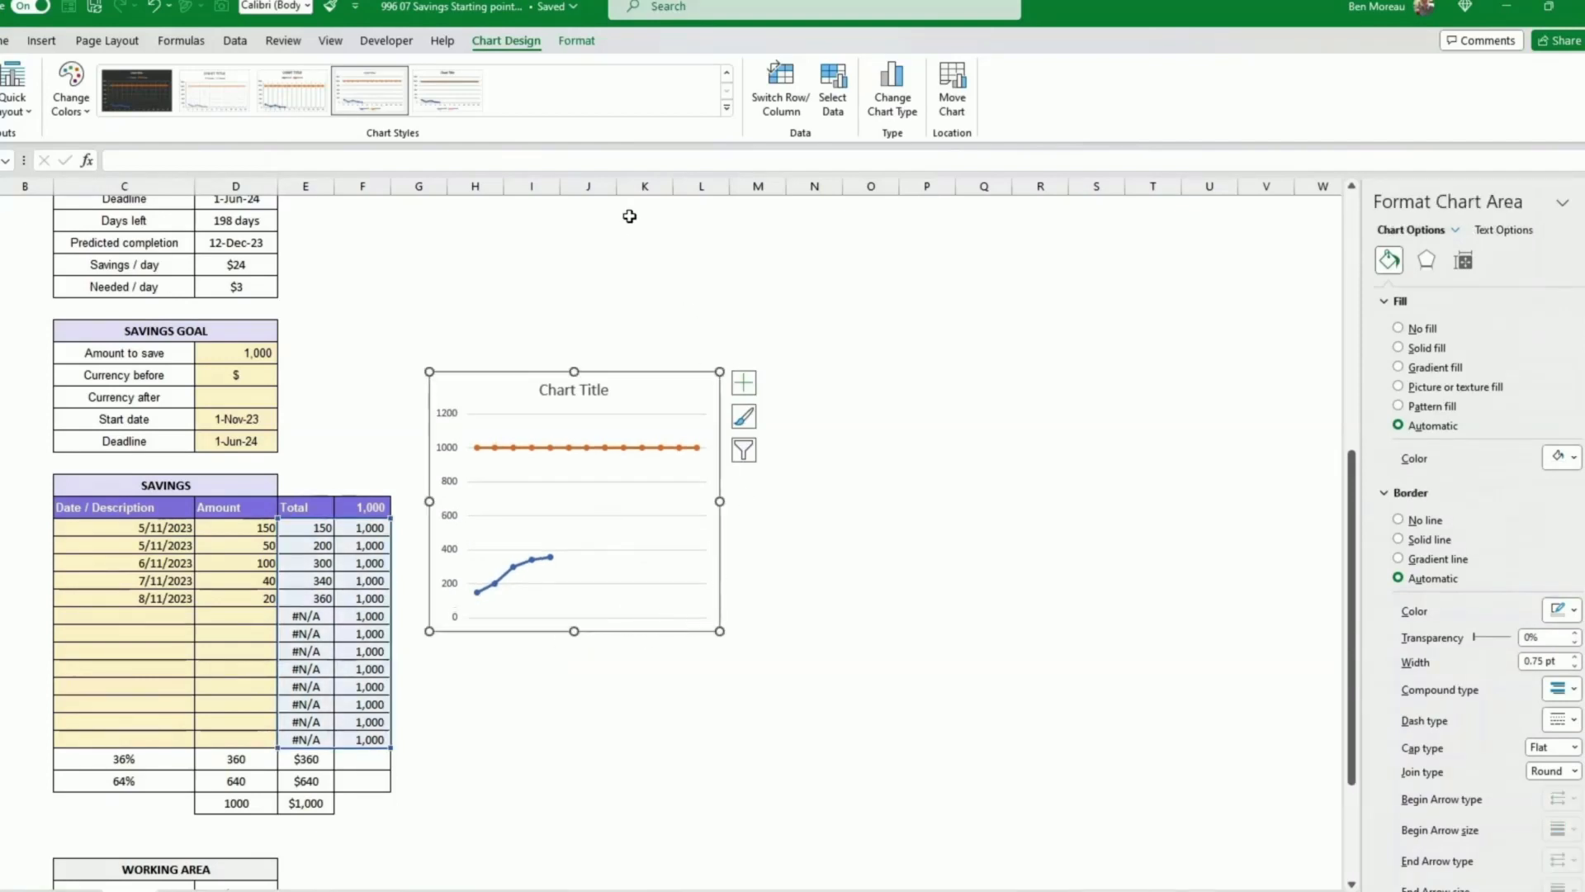
pyautogui.moveTo(720, 631); pyautogui.dragTo(674, 590)
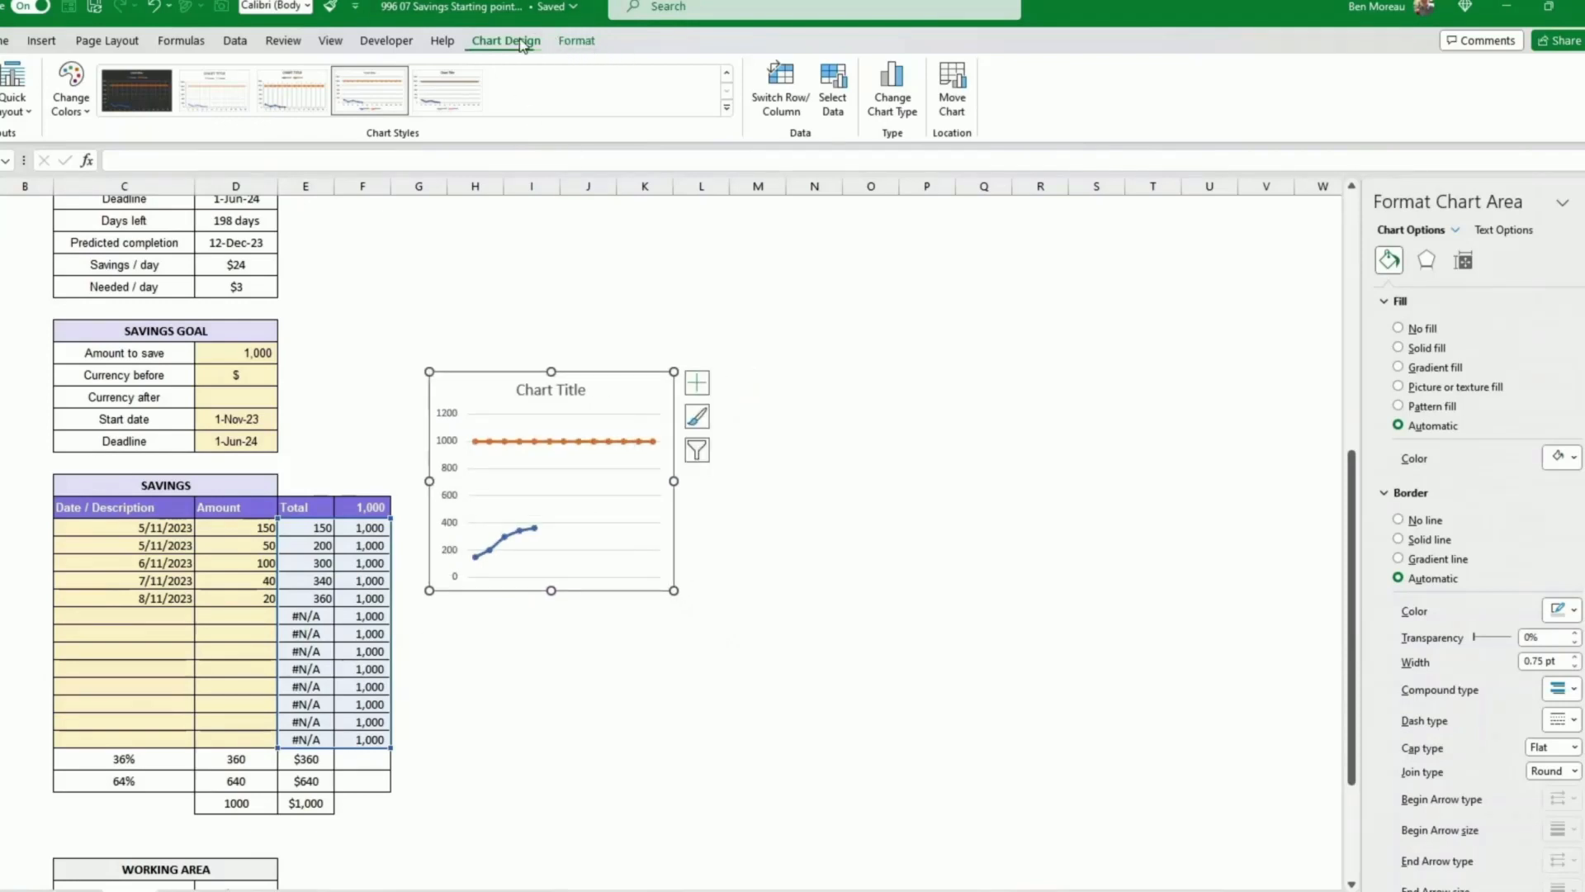
# Step: Set the chart area's shape fill to No Fill
pyautogui.click(577, 41)
pyautogui.click(615, 68)
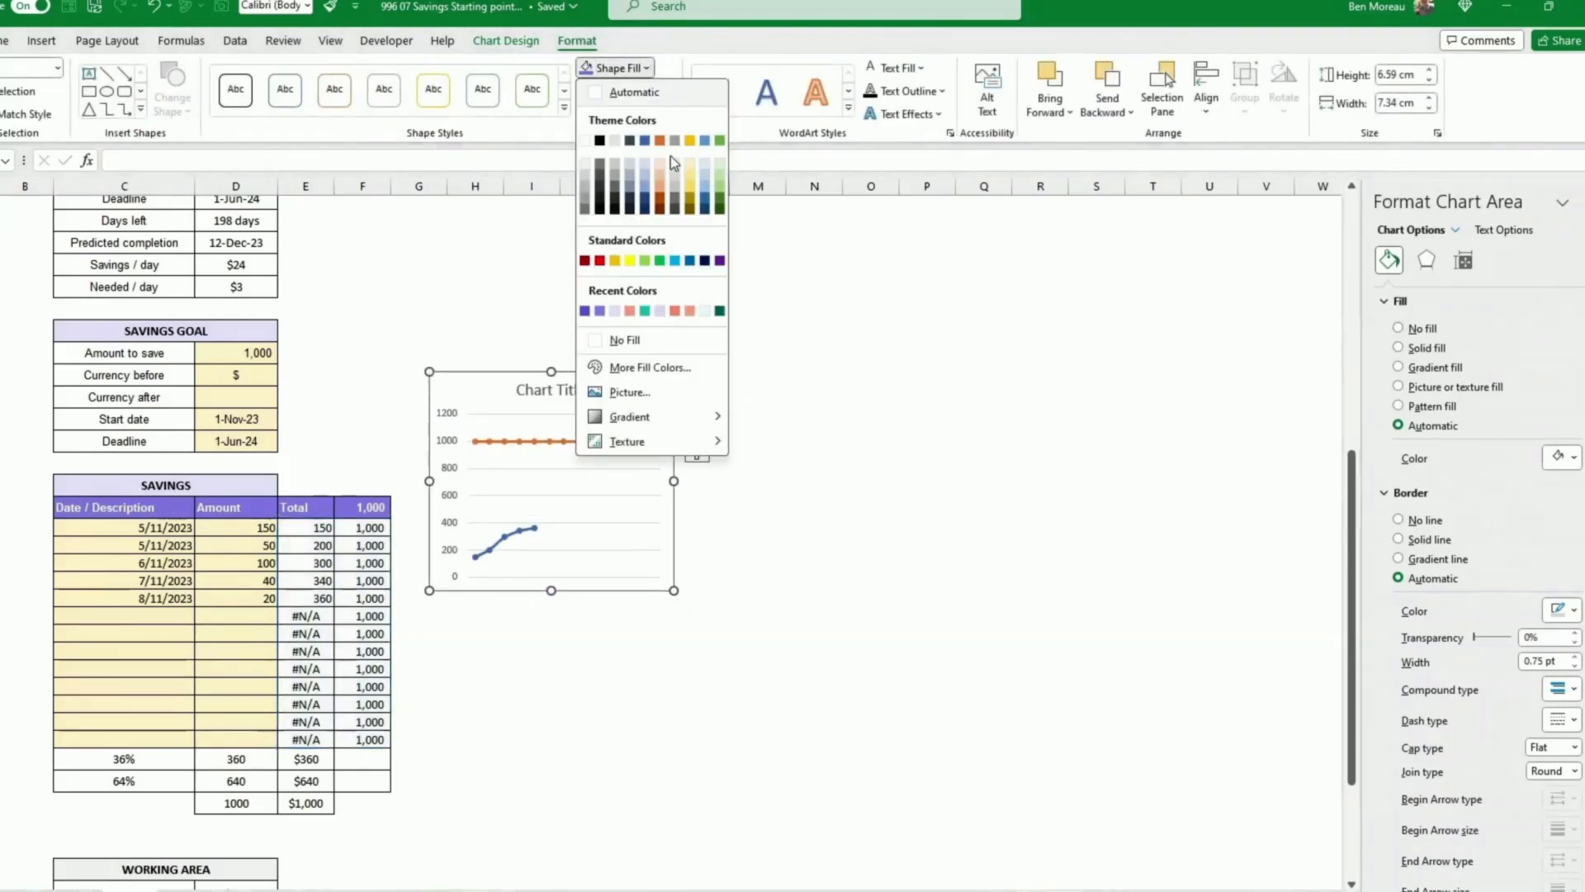
pyautogui.click(648, 340)
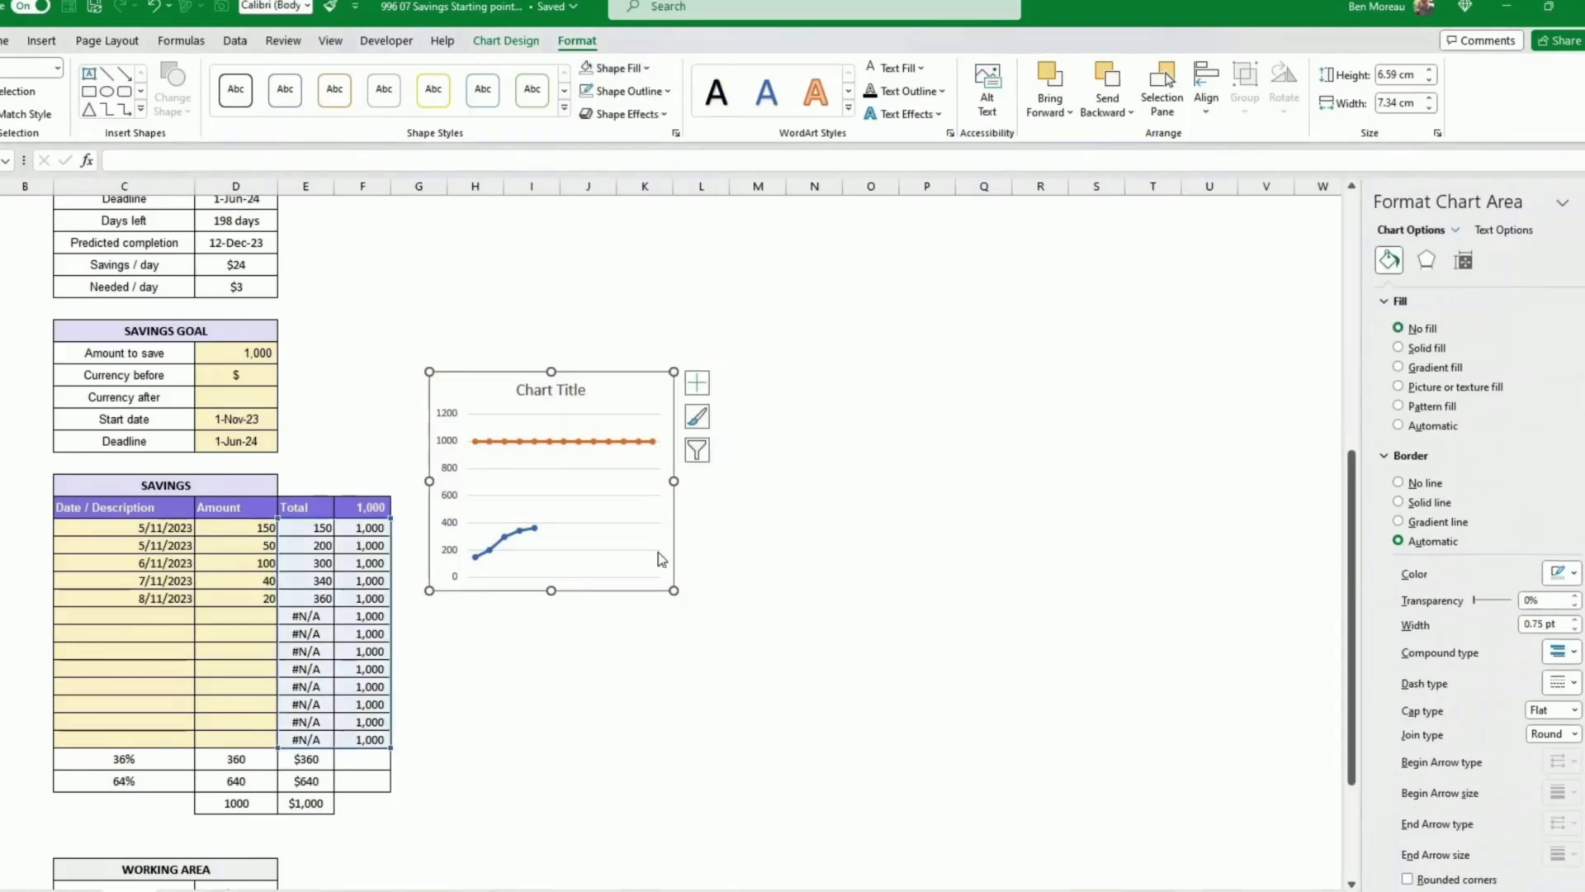
# Step: Move the chart into the dashboard panel below the savings badge and resize it to about 5.9 × 5.9 cm
pyautogui.moveTo(654, 596); pyautogui.dragTo(454, 510)
pyautogui.scroll(4, 725, 509)
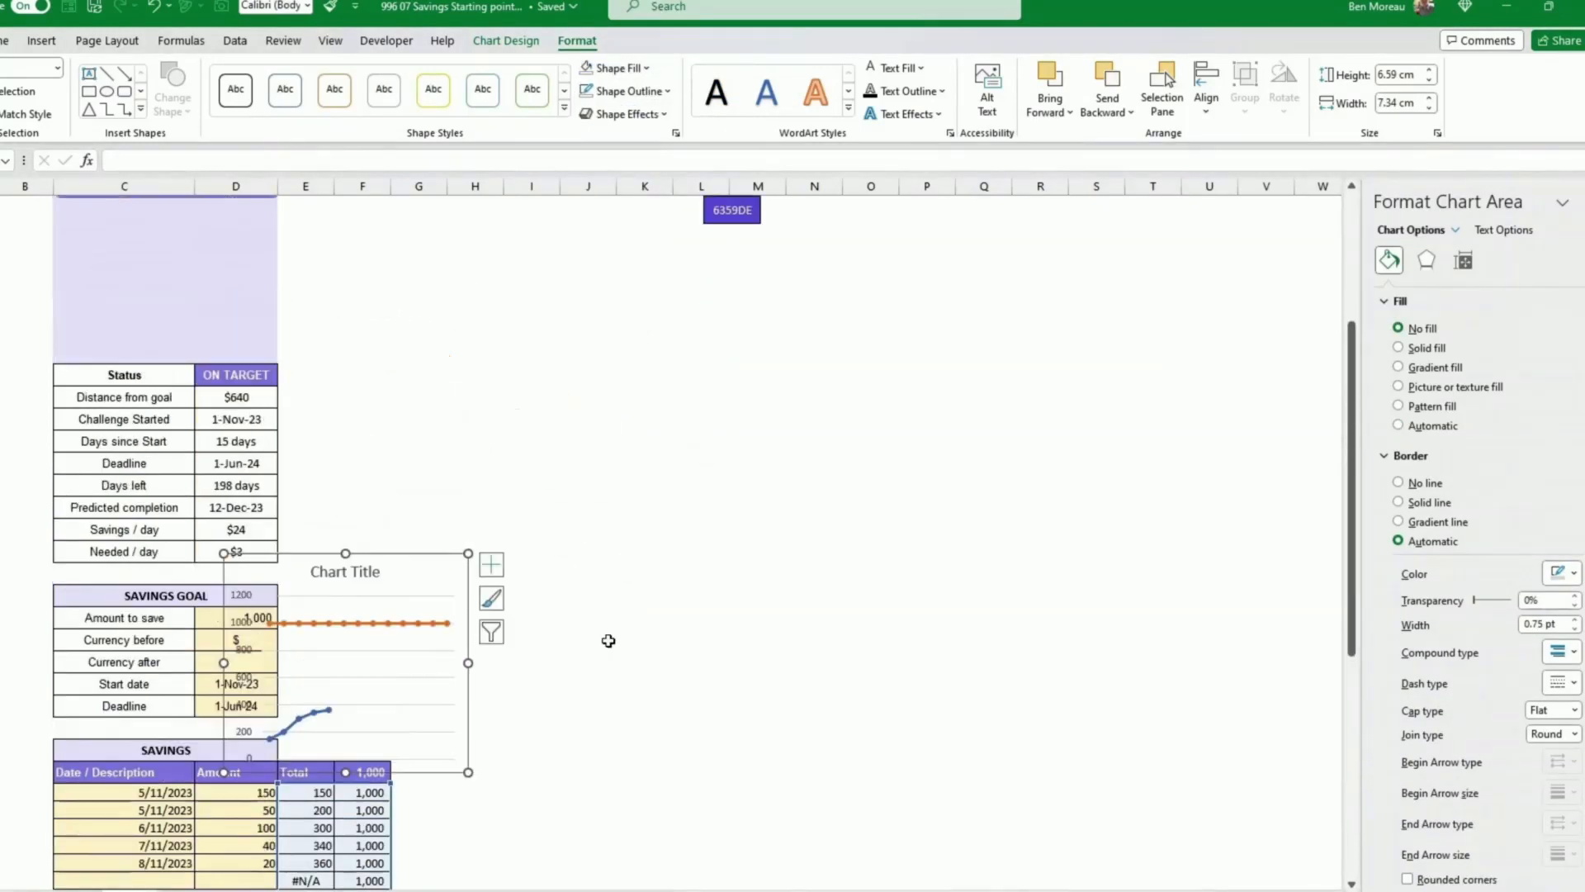
pyautogui.moveTo(470, 775); pyautogui.dragTo(242, 420)
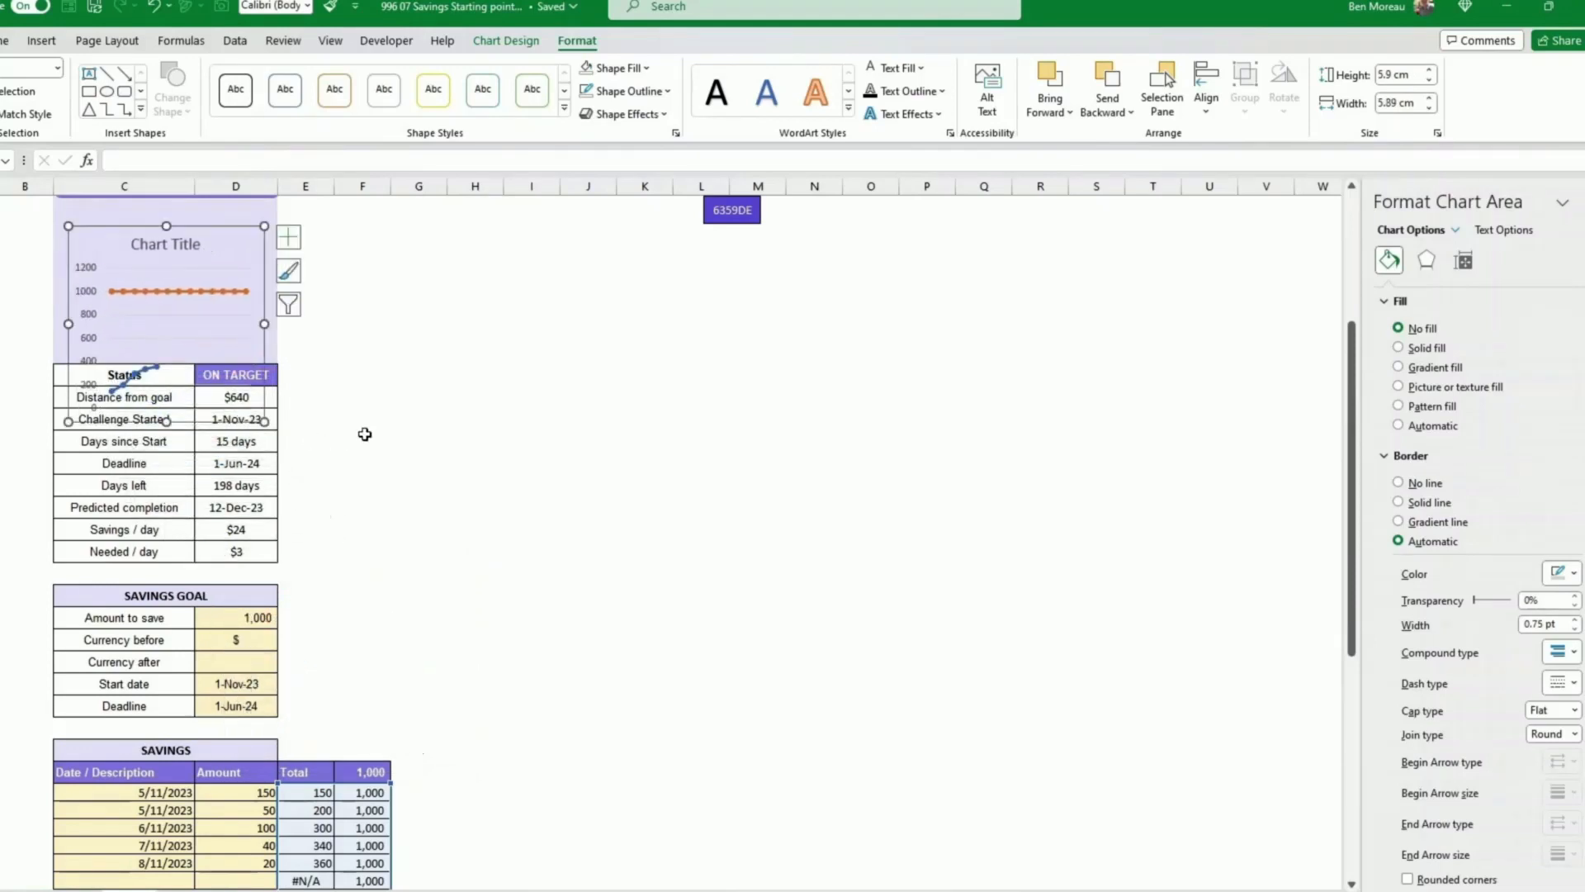
# Step: Delete the chart title
pyautogui.scroll(3, 239, 429)
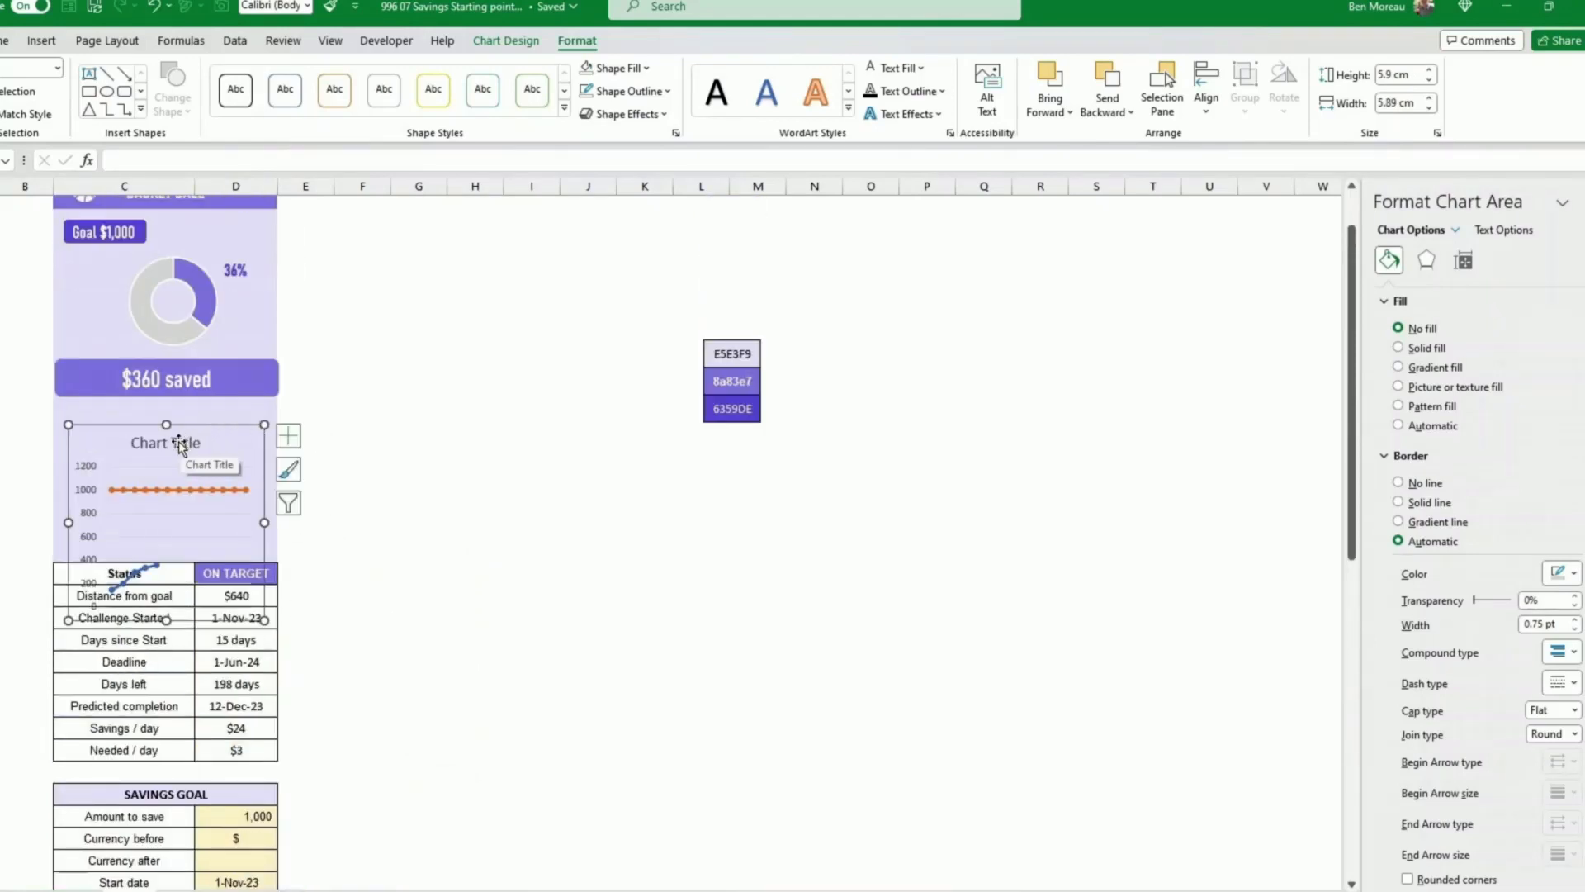
pyautogui.click(178, 441)
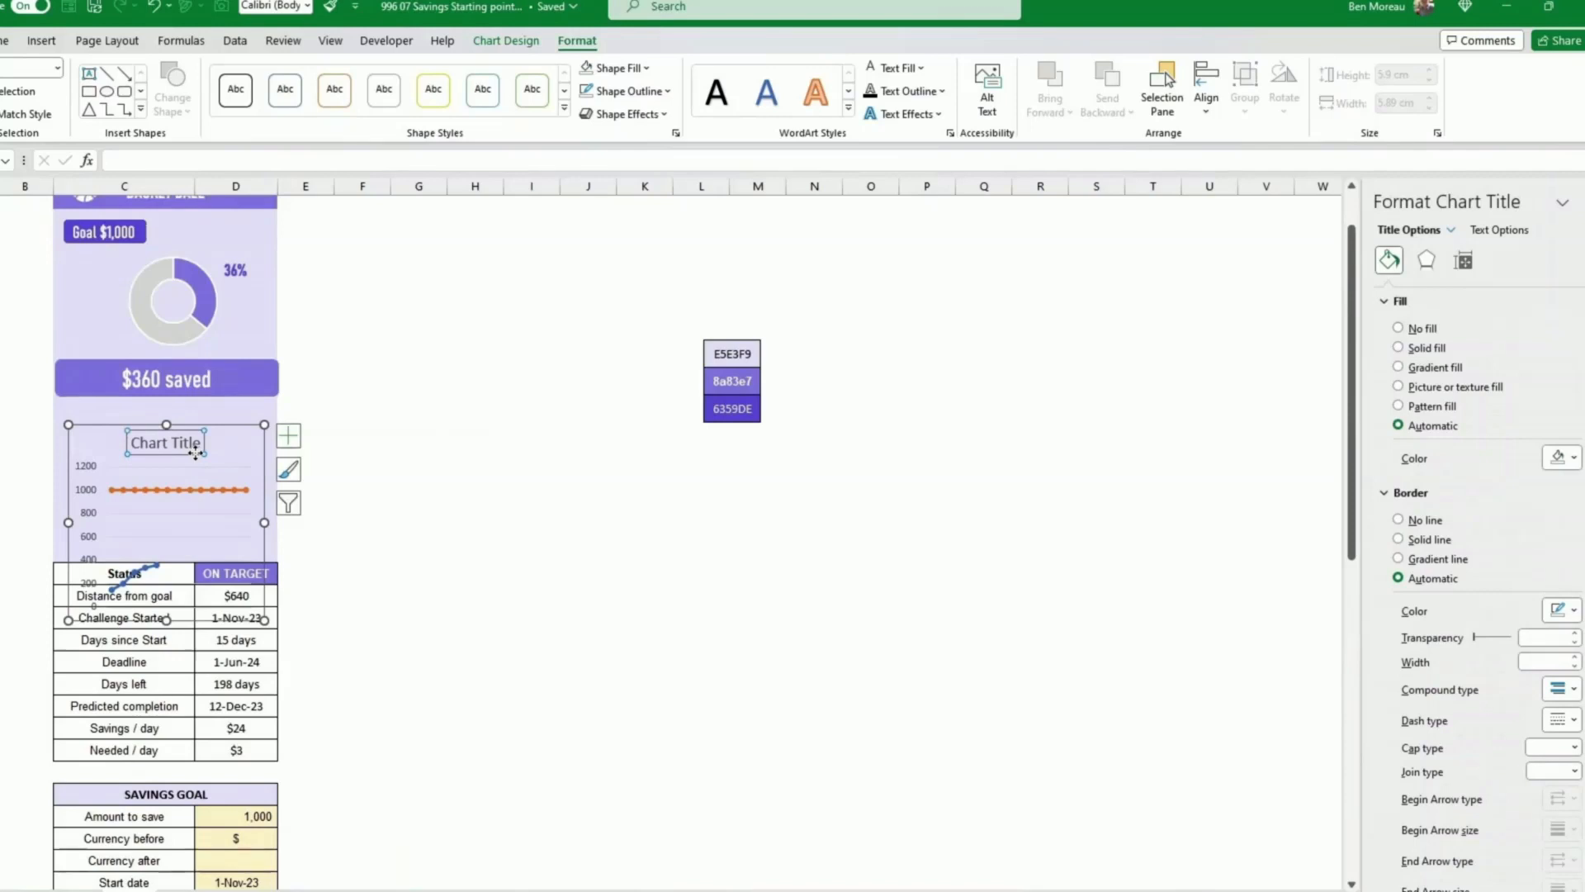
pyautogui.press('Delete')
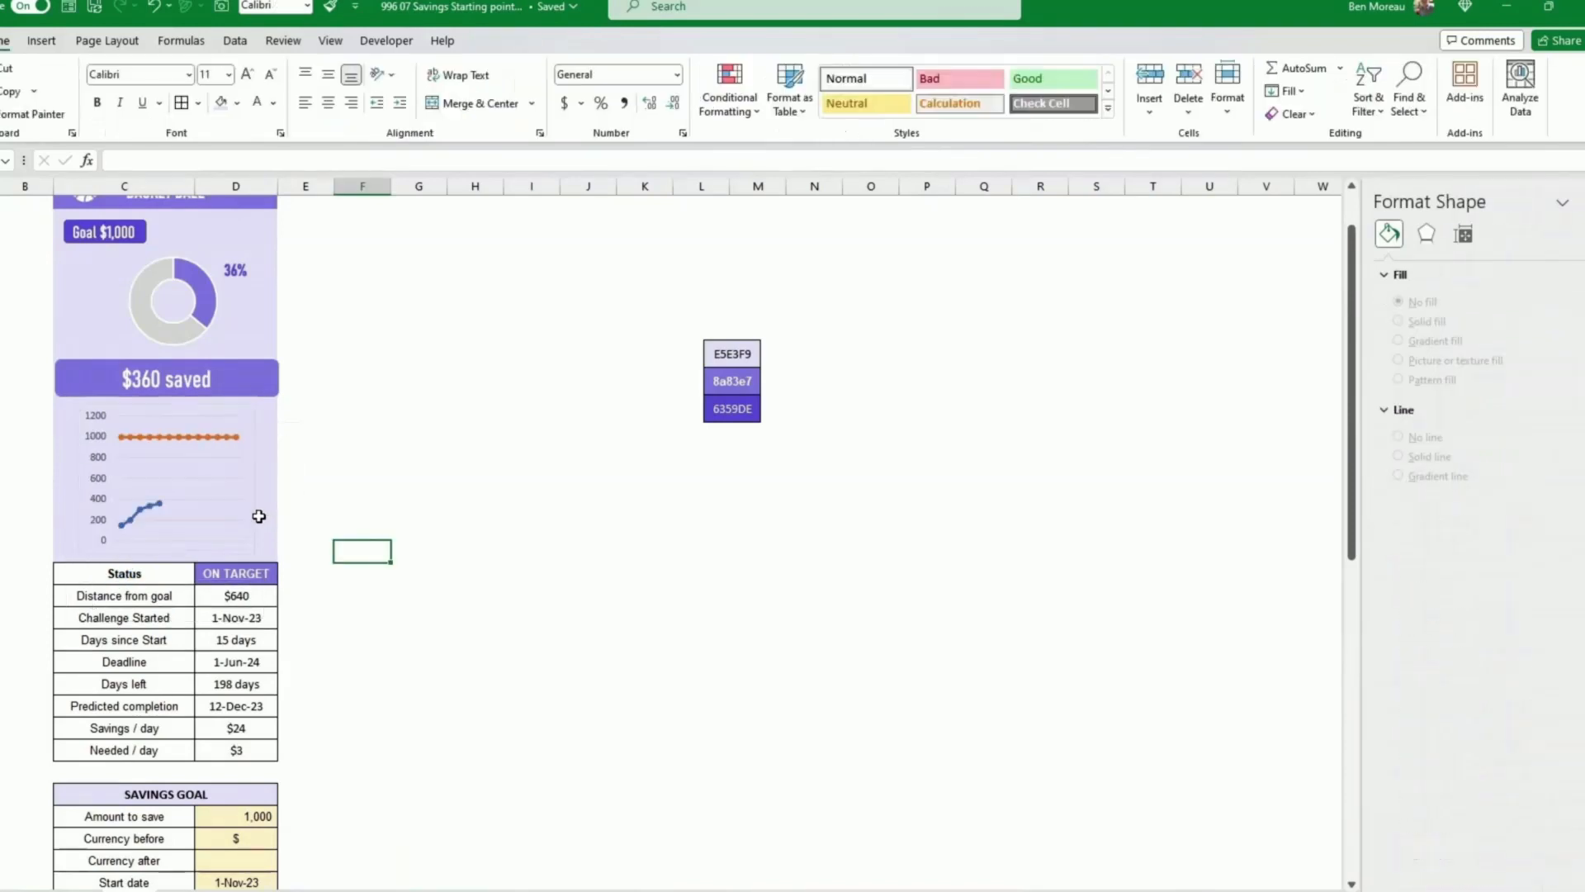
# Step: Set the chart's shape outline to No Outline
pyautogui.click(255, 509)
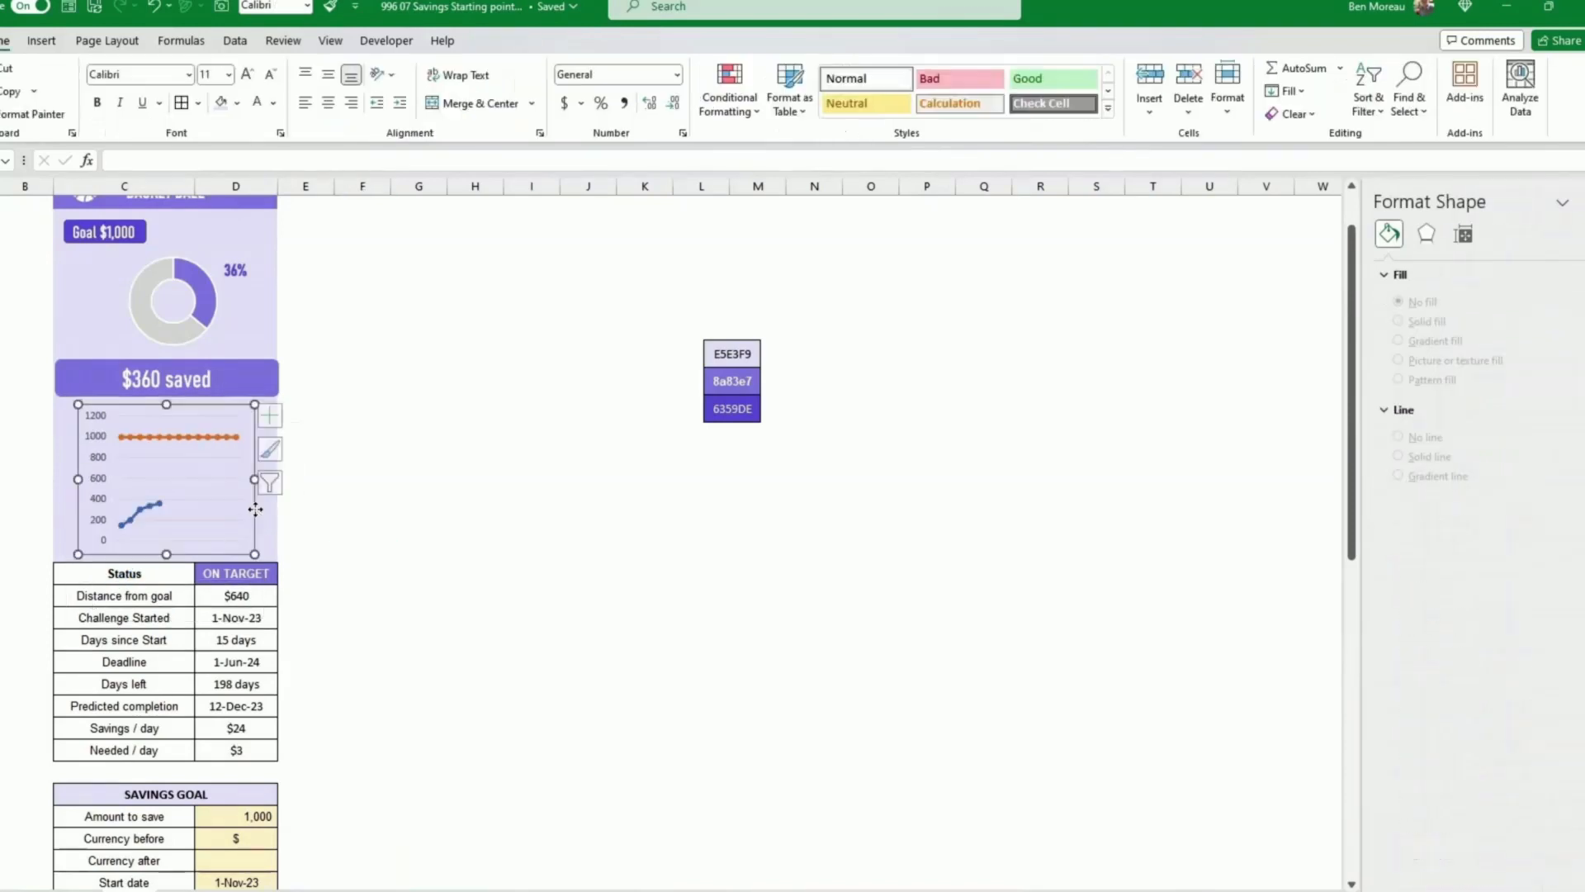
pyautogui.click(629, 91)
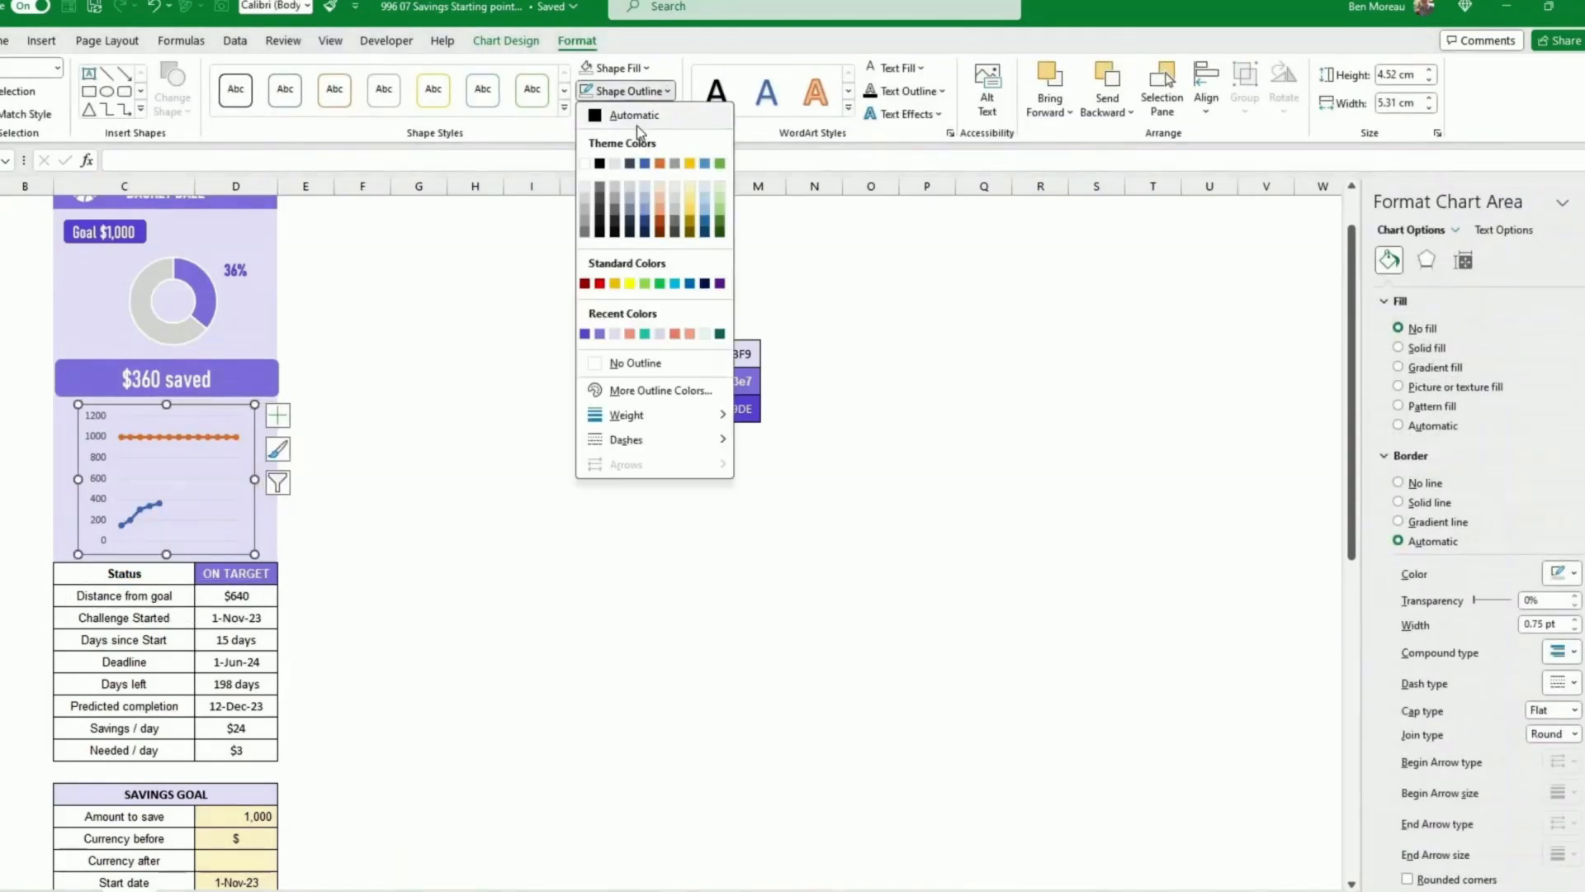
pyautogui.click(633, 364)
# Step: Delete the chart's vertical axis
pyautogui.click(470, 423)
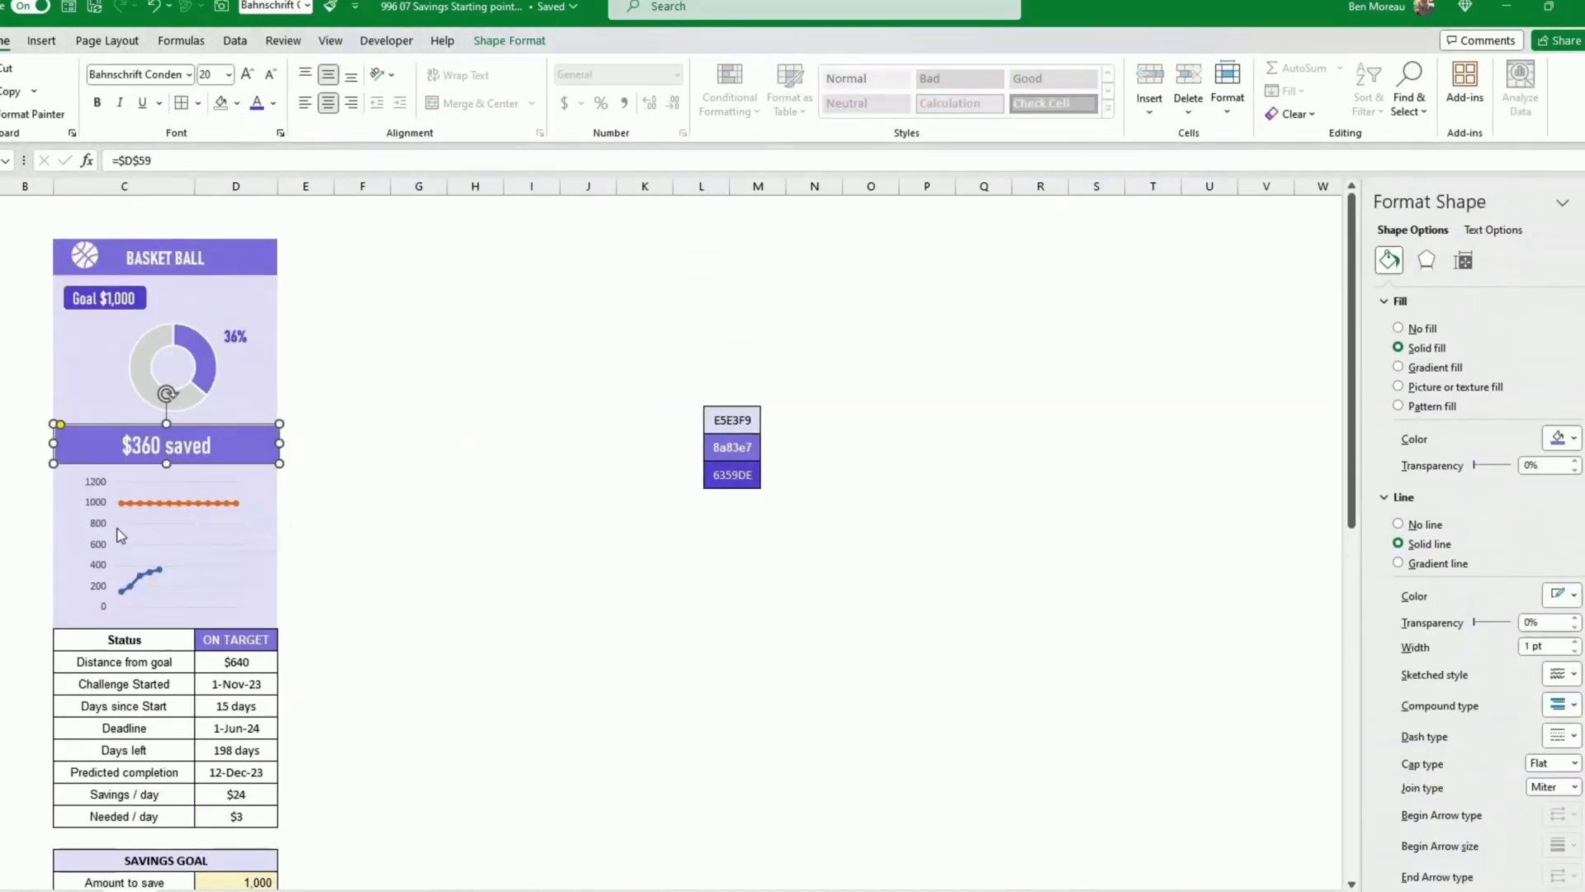
pyautogui.click(101, 543)
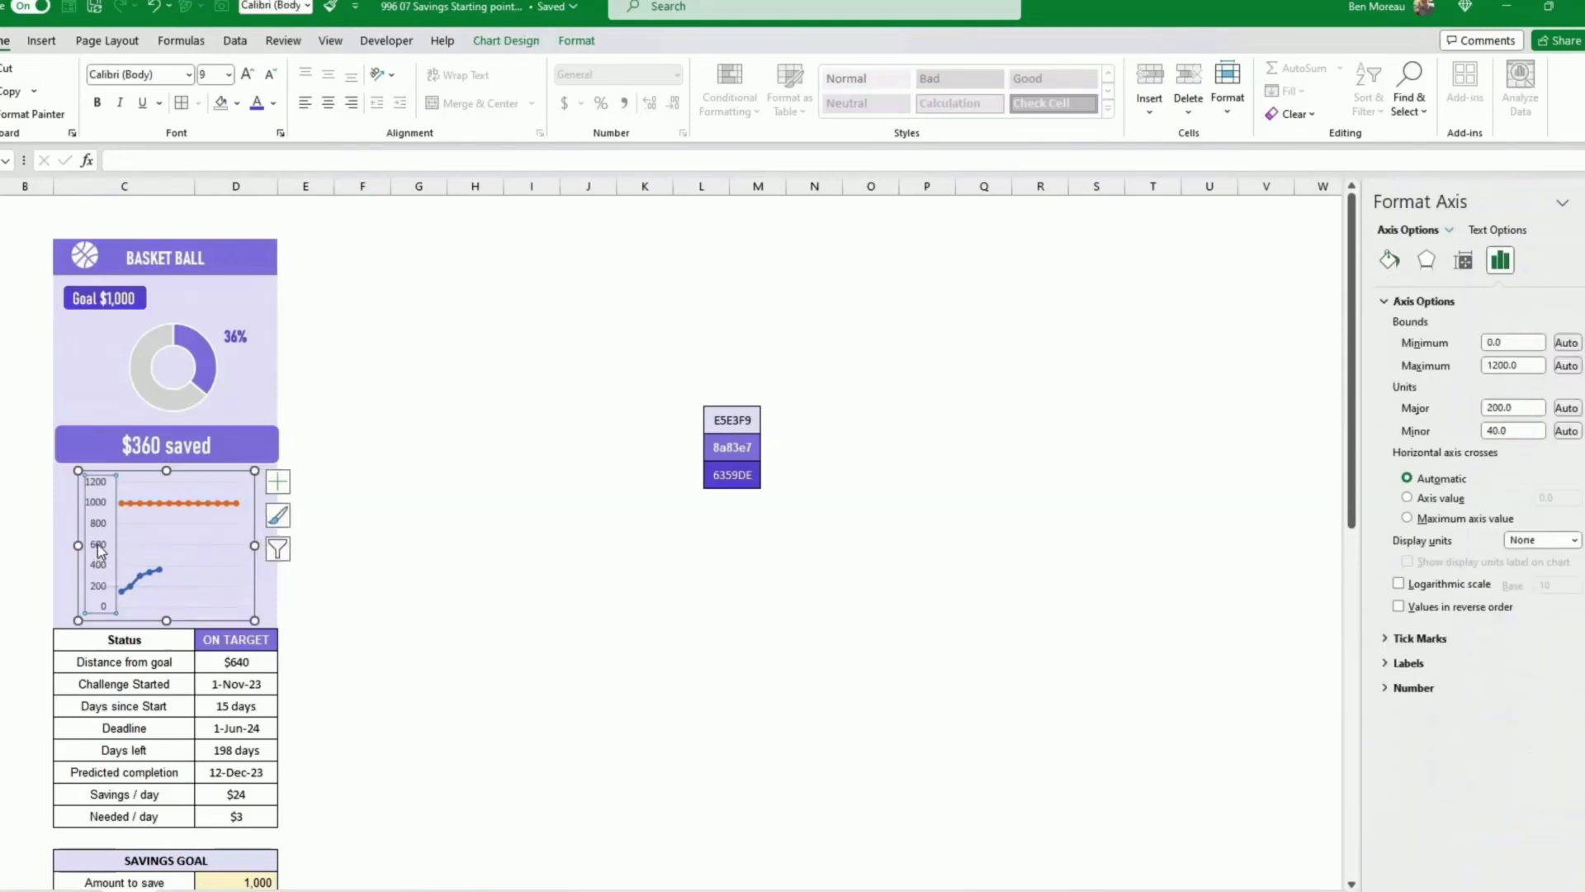
pyautogui.press('Delete')
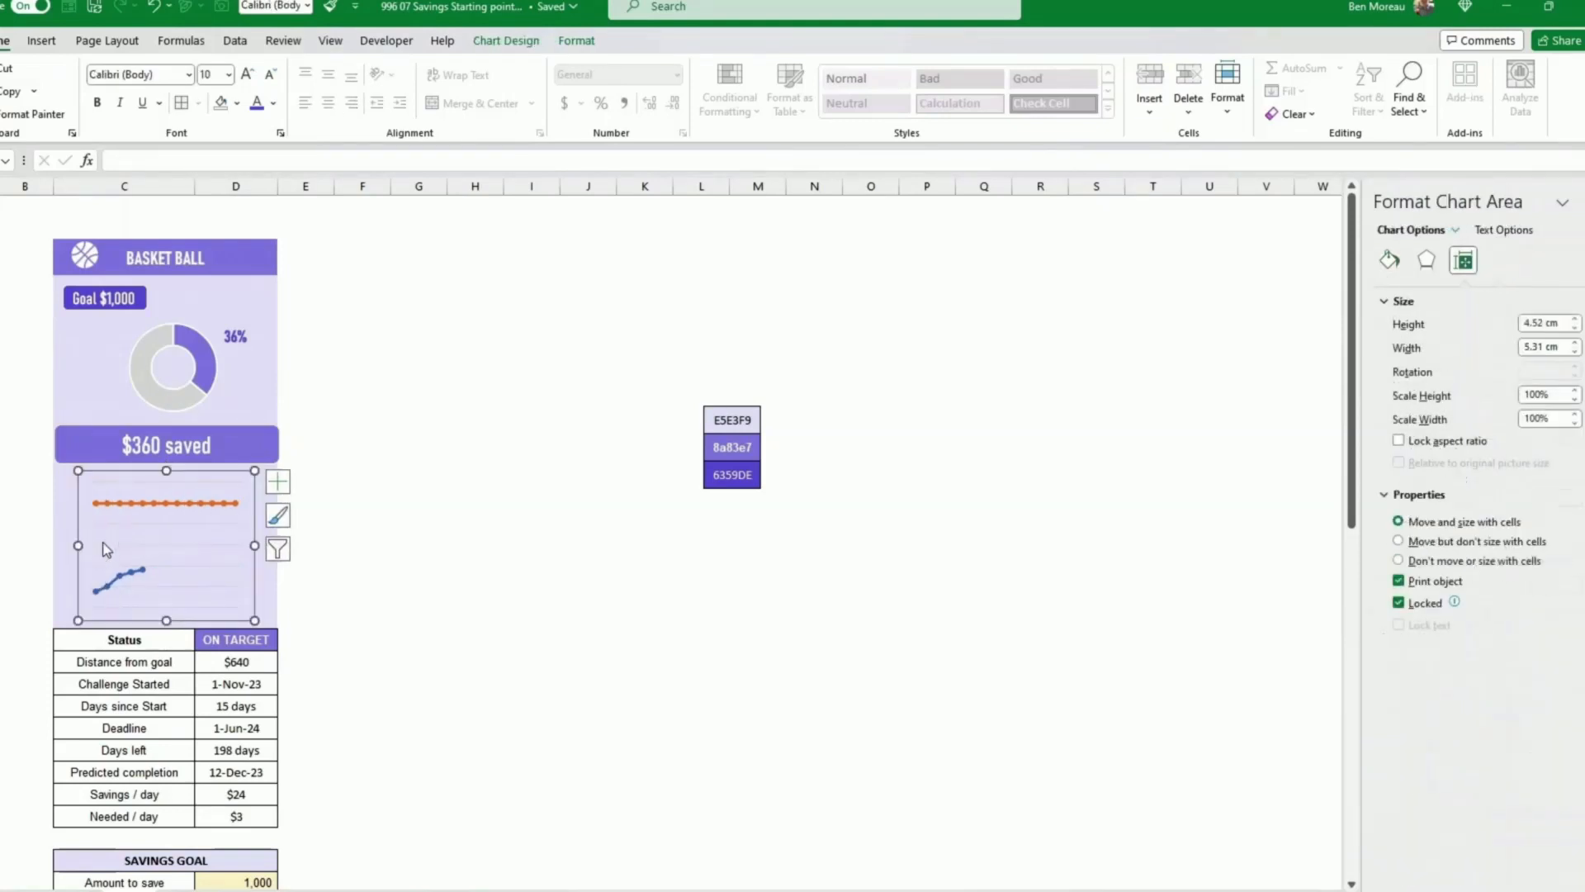
# Step: Open the line formatting settings for the Total series in the chart
pyautogui.click(129, 572)
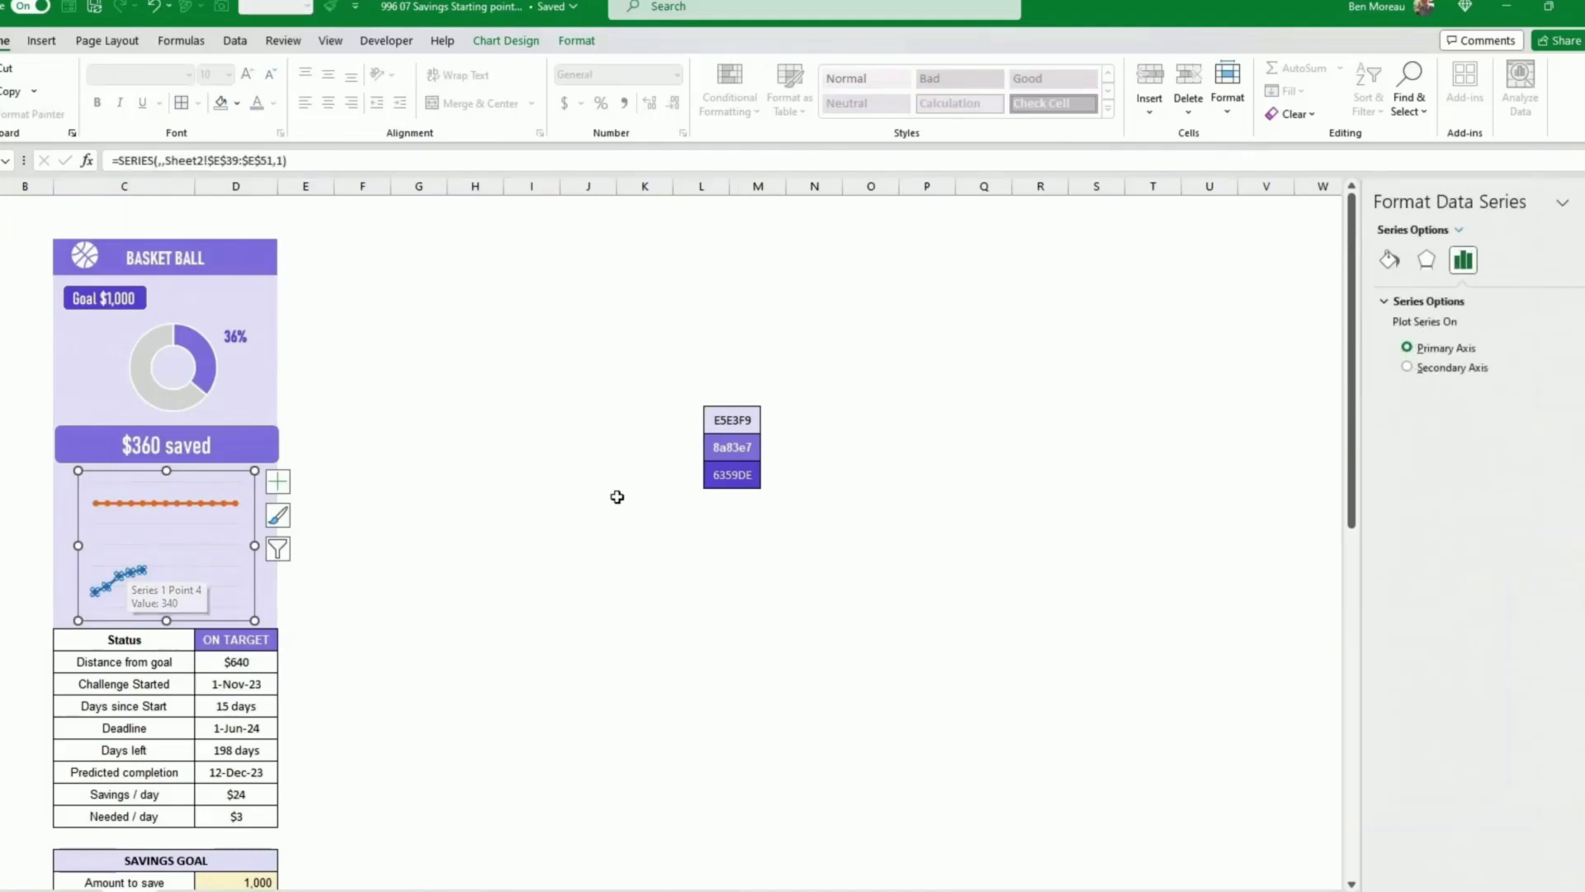
pyautogui.click(1391, 262)
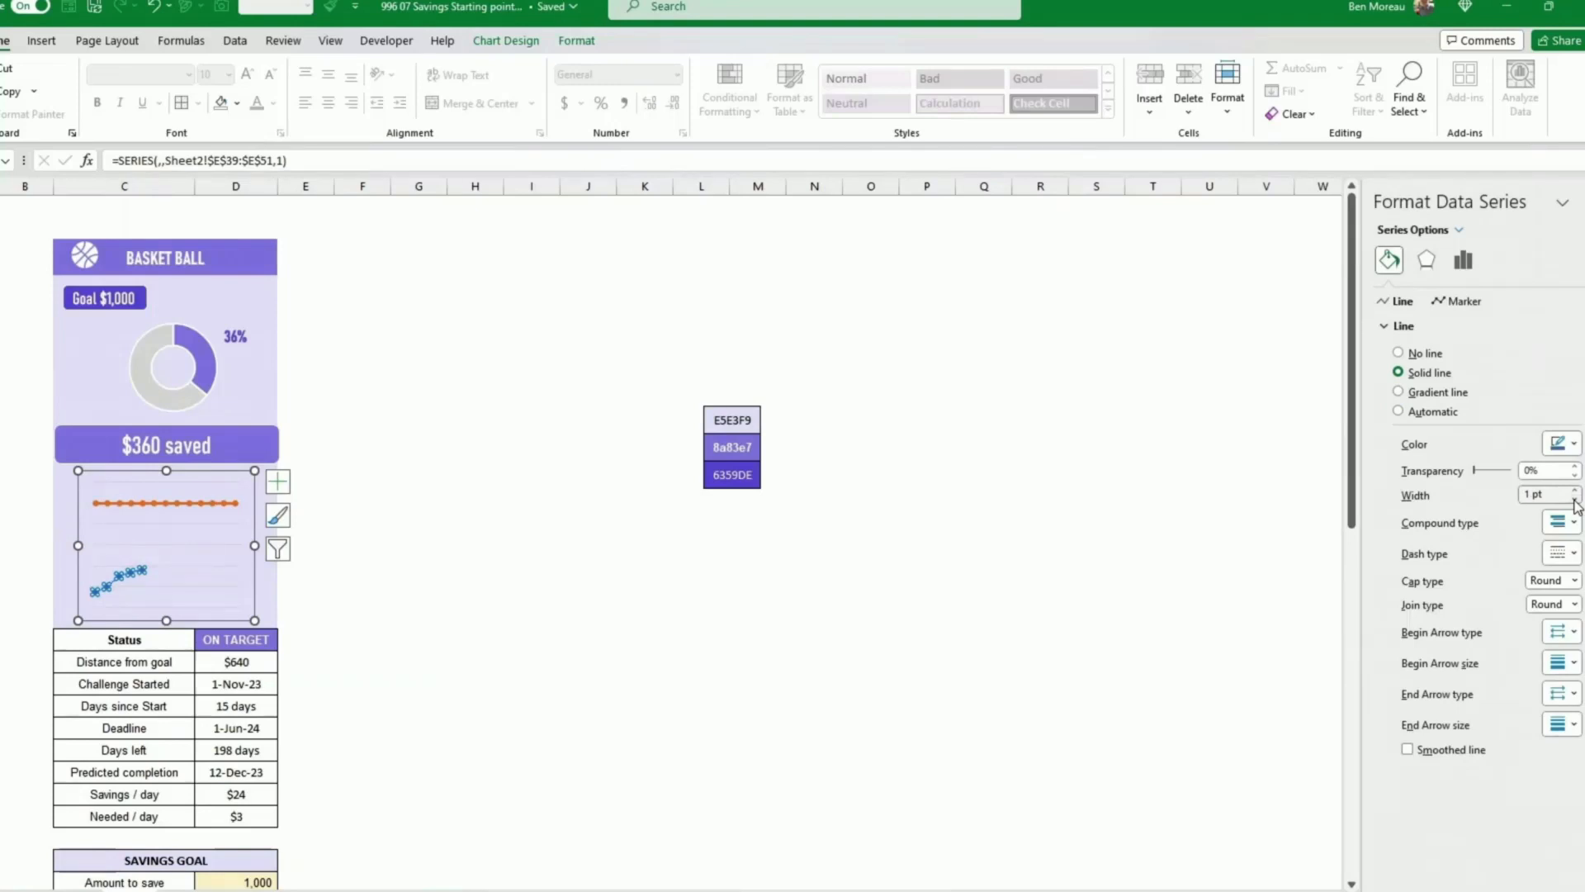
# Step: Set the Total series line colour to the recent purple colour
pyautogui.click(812, 549)
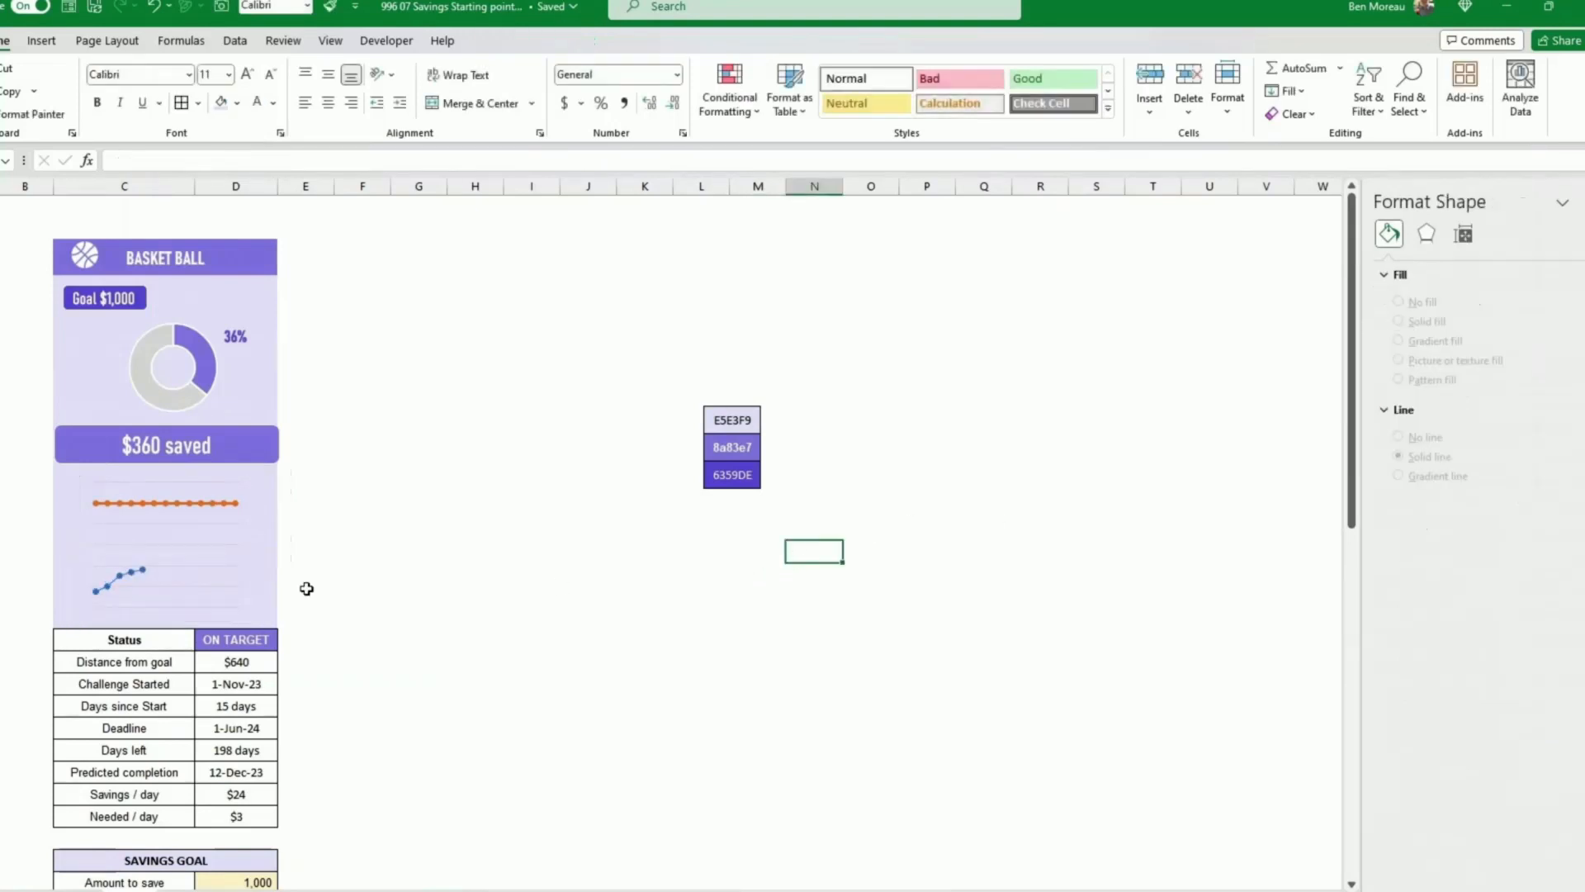
pyautogui.click(117, 587)
pyautogui.click(1390, 260)
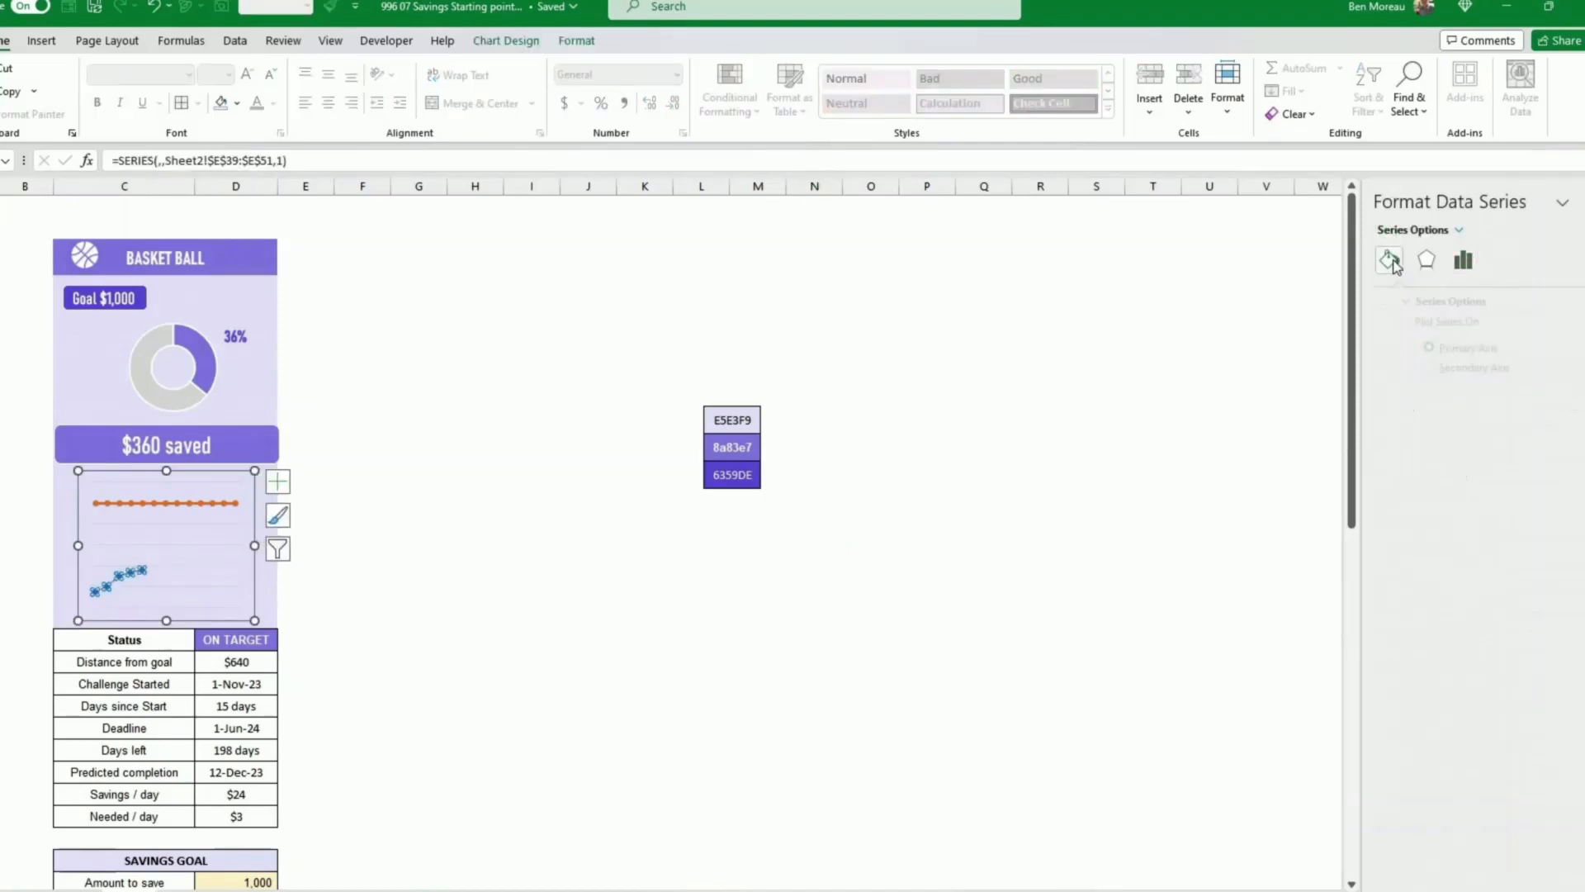
pyautogui.click(1404, 326)
pyautogui.click(1573, 446)
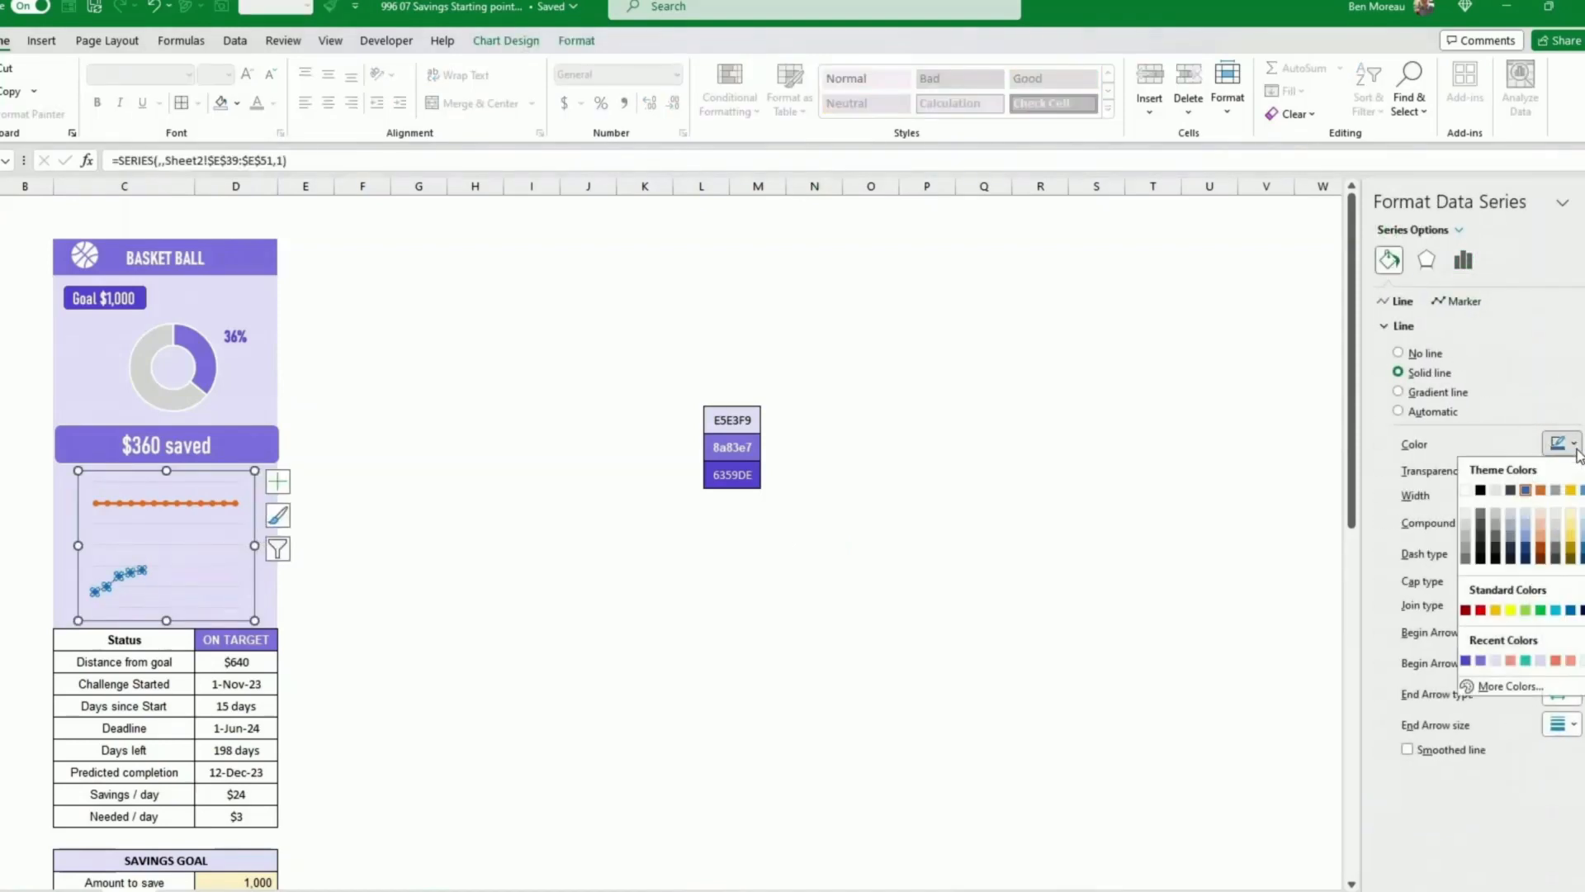
pyautogui.click(1469, 661)
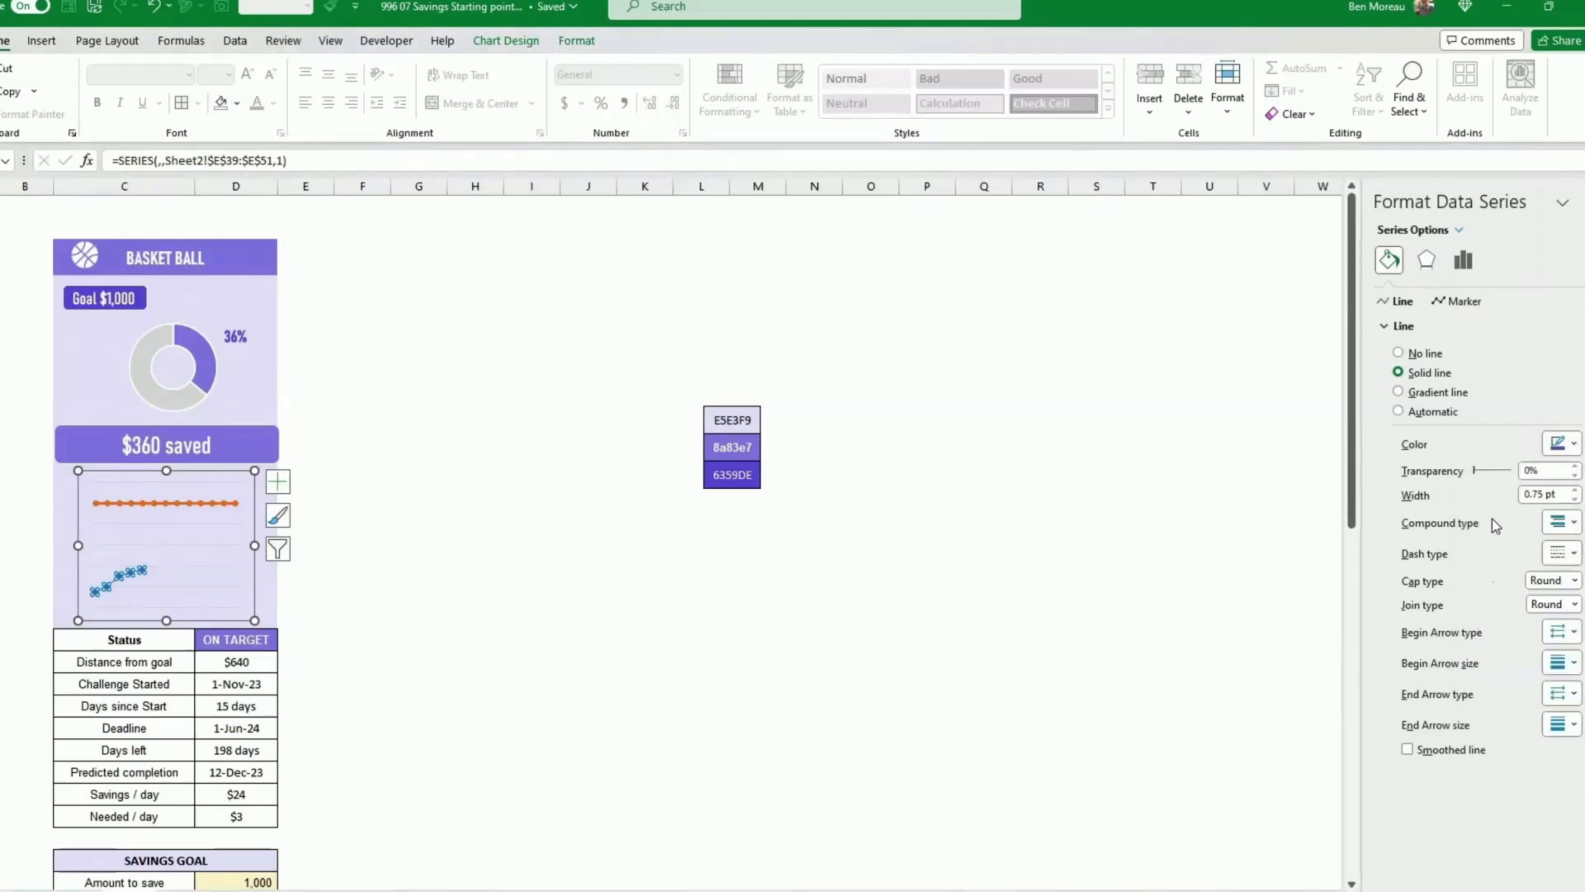
# Step: Switch the Total series markers to built-in and give them the recent purple fill colour
pyautogui.click(1465, 302)
pyautogui.click(1434, 327)
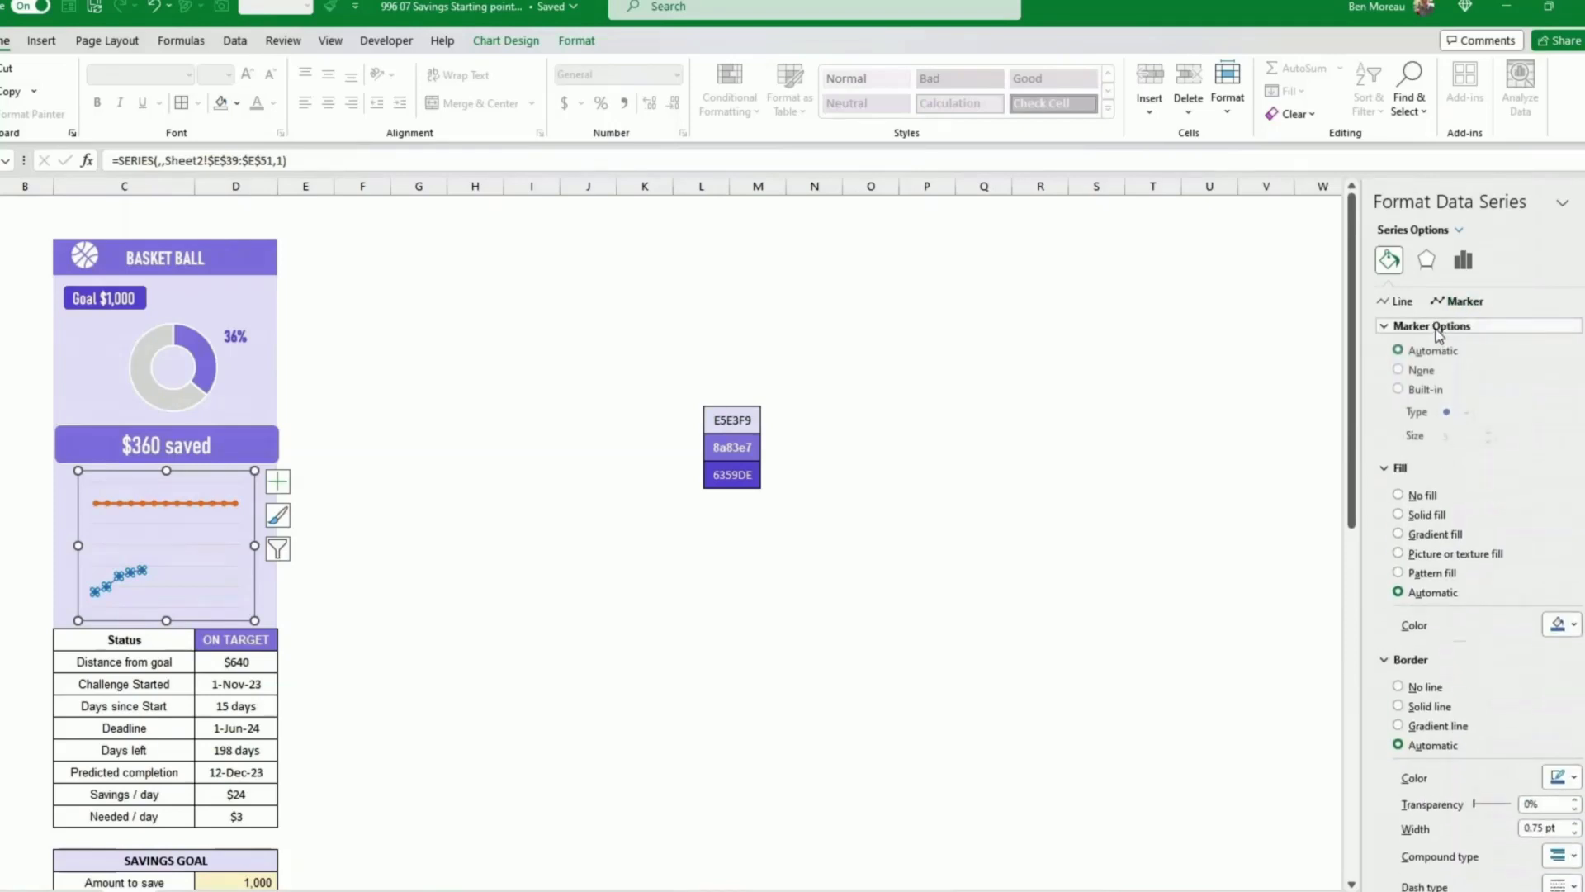
pyautogui.click(1398, 389)
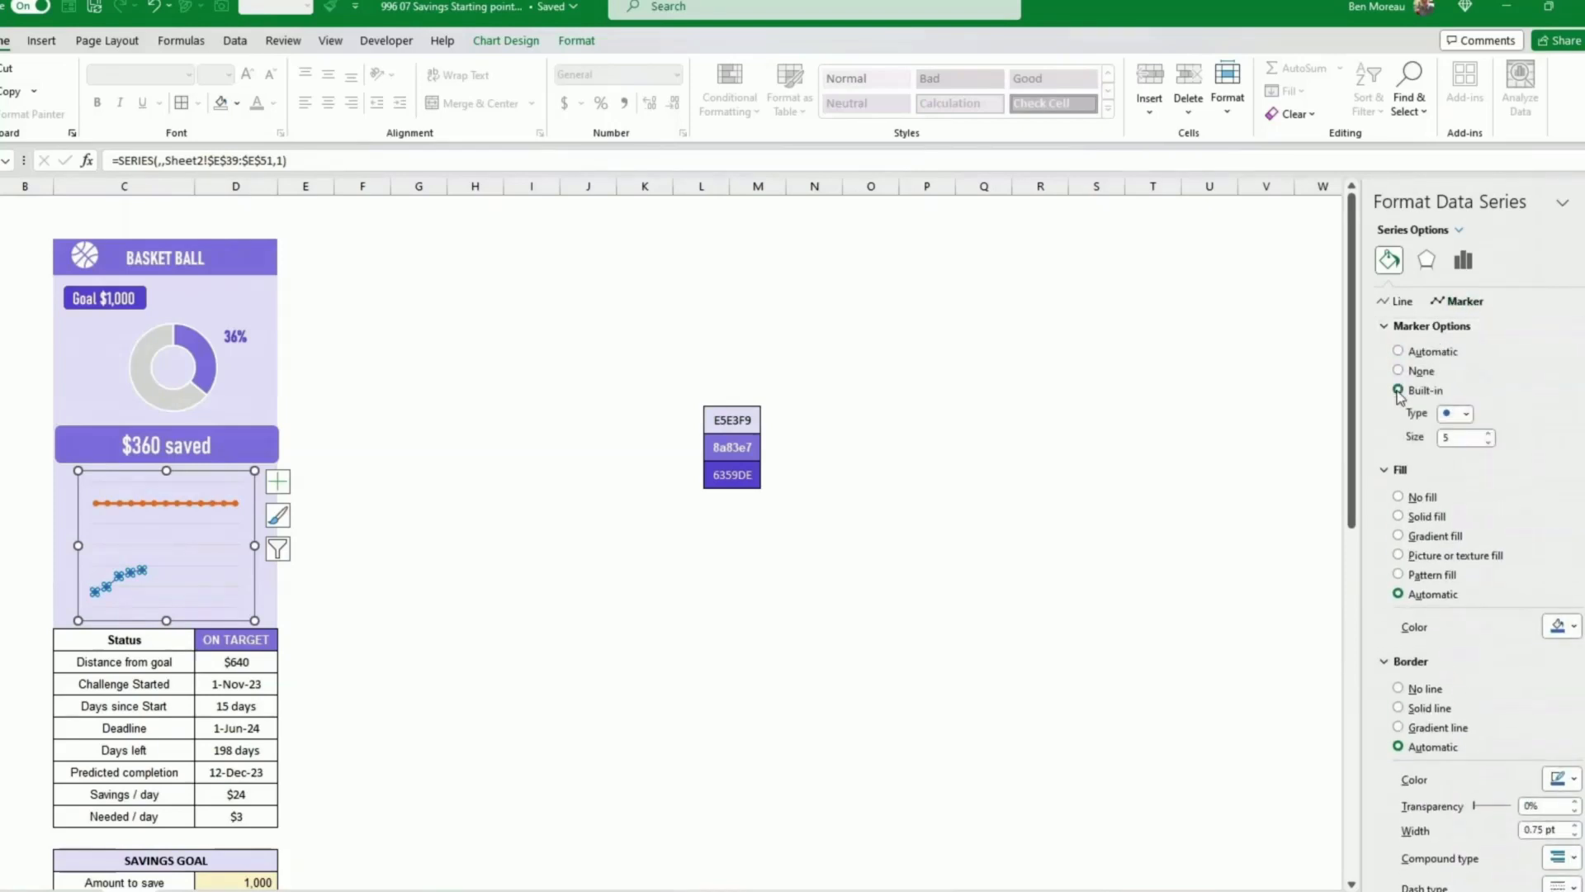
pyautogui.click(1575, 627)
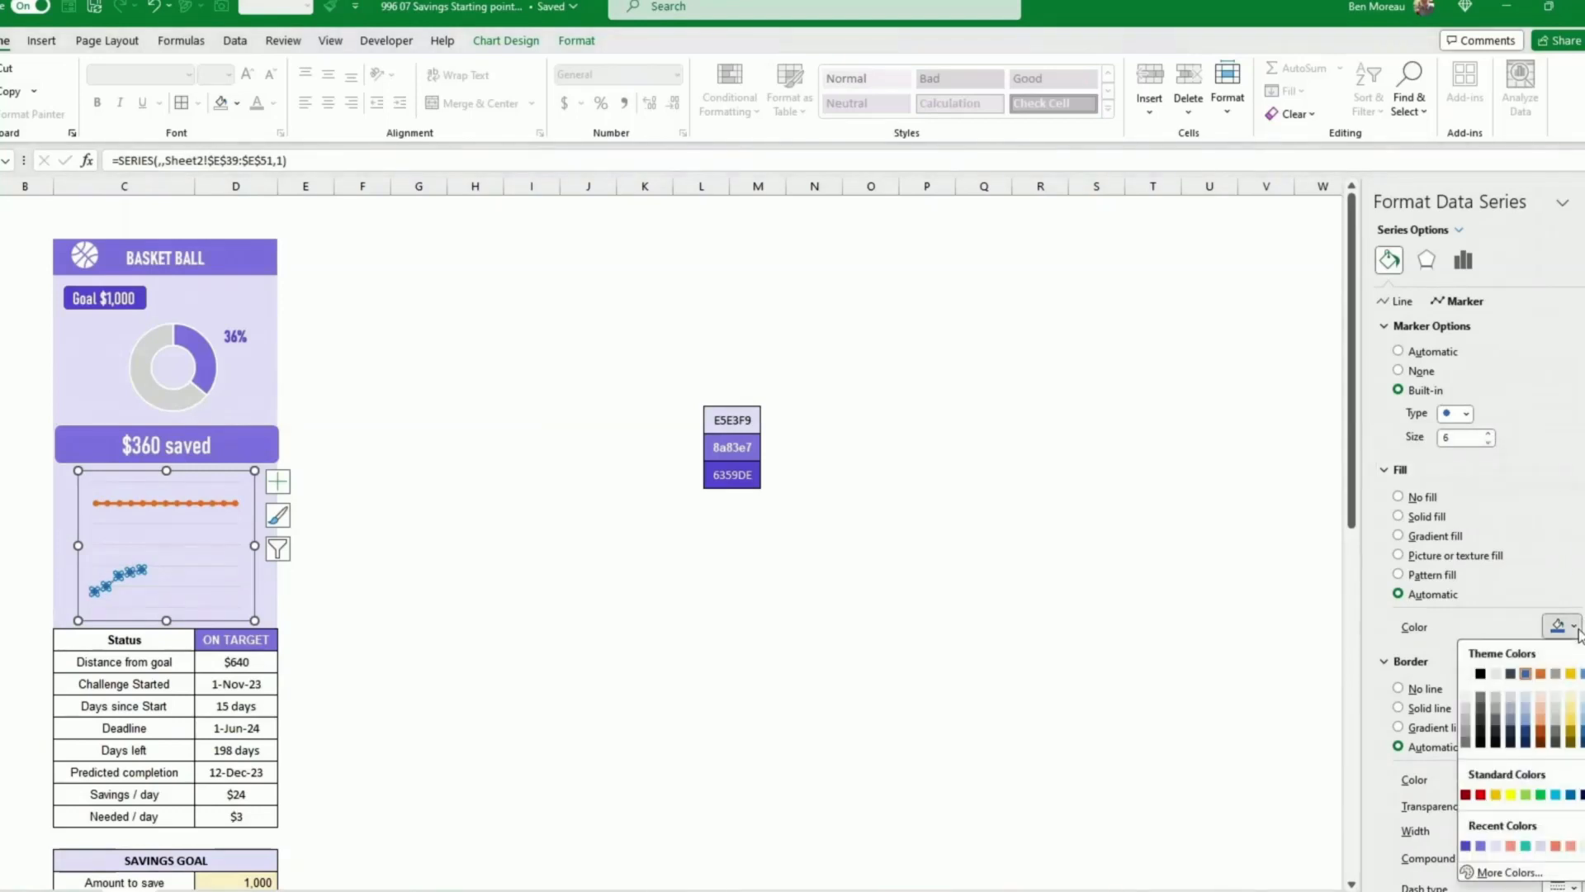
pyautogui.click(1466, 847)
# Step: Set the Total series marker border colour to white
pyautogui.scroll(-1, 1501, 732)
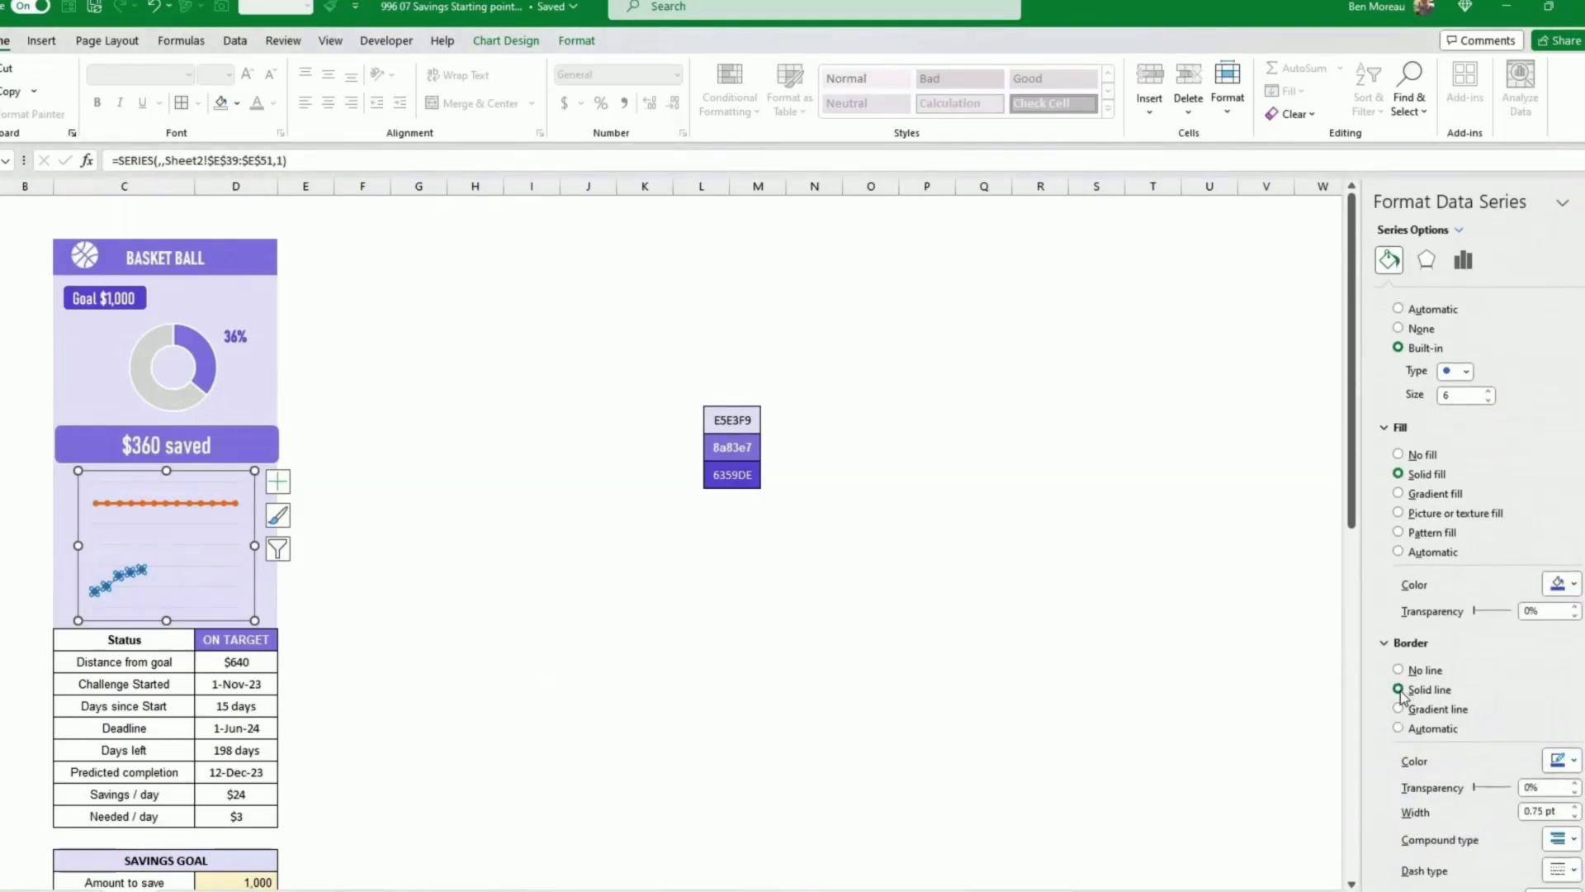
pyautogui.click(1574, 762)
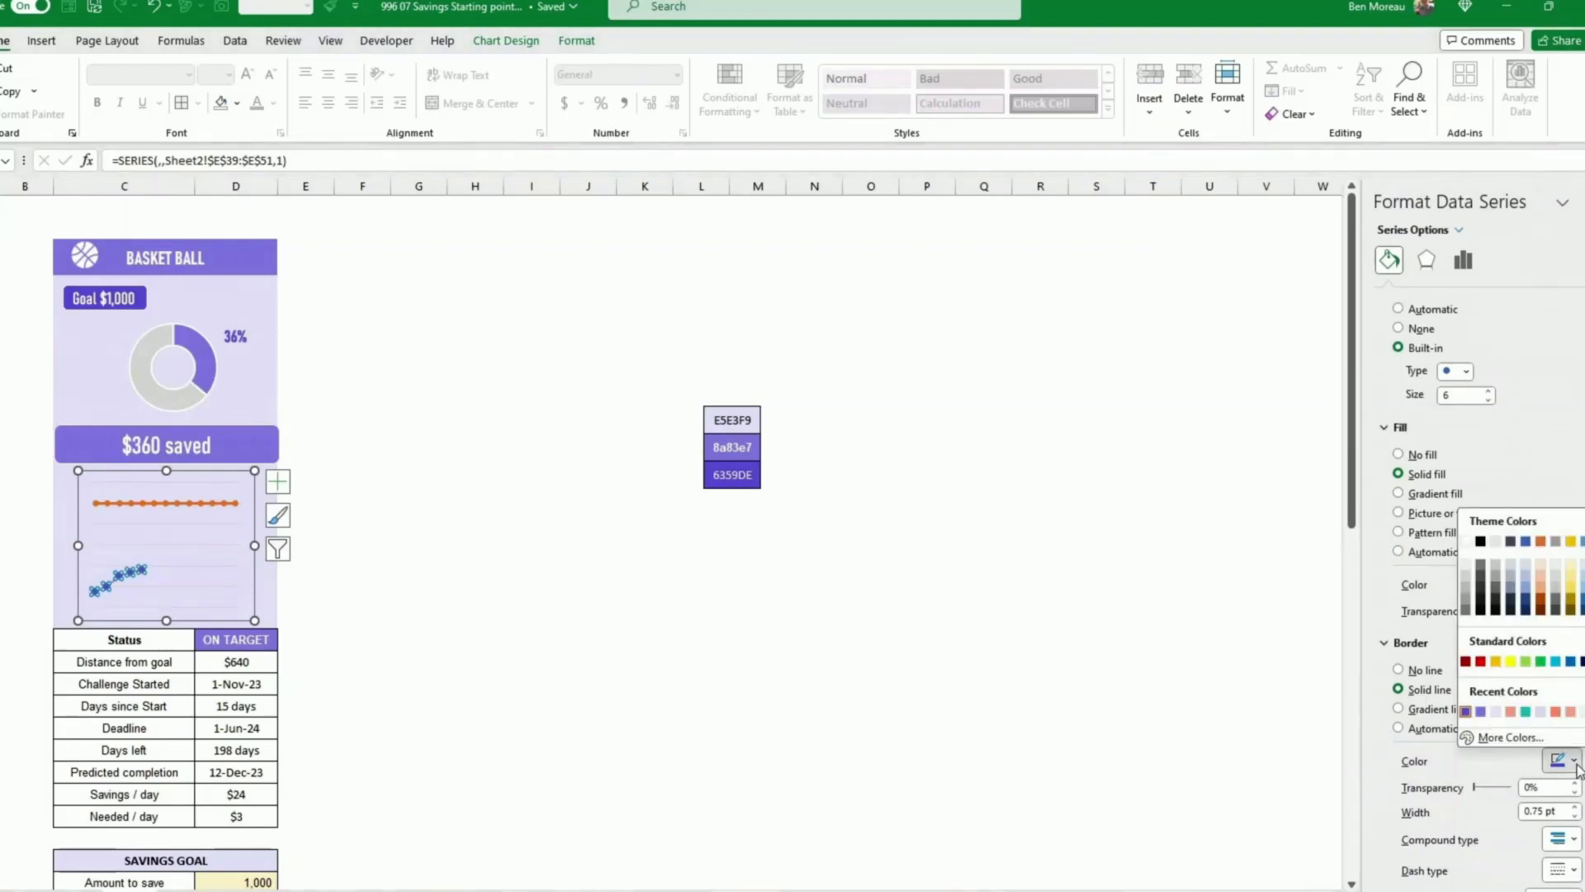
pyautogui.click(1468, 545)
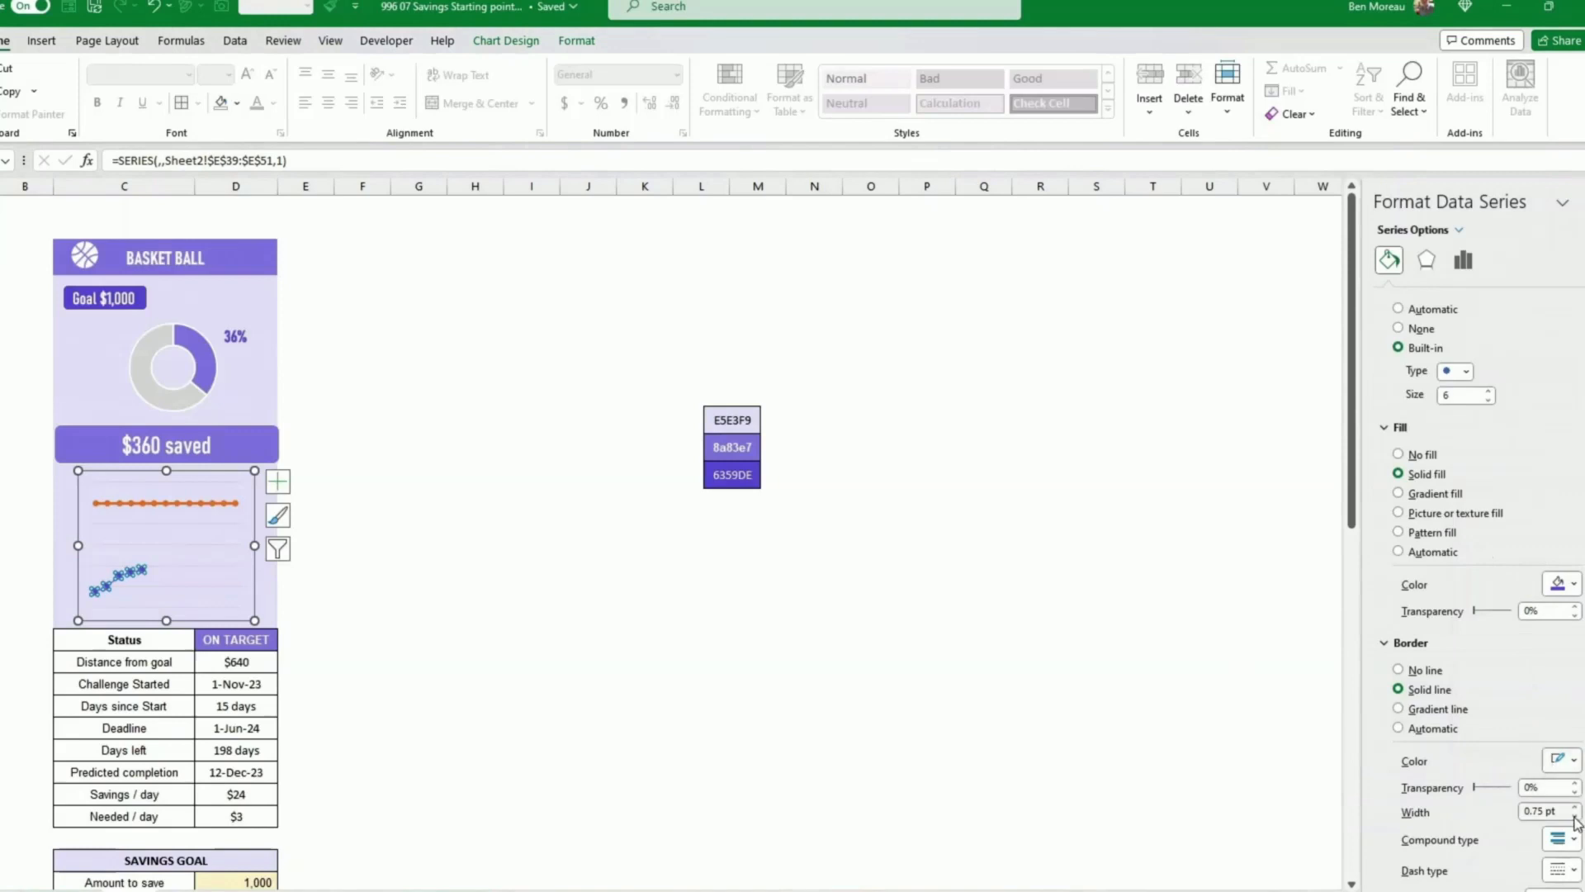
pyautogui.click(637, 658)
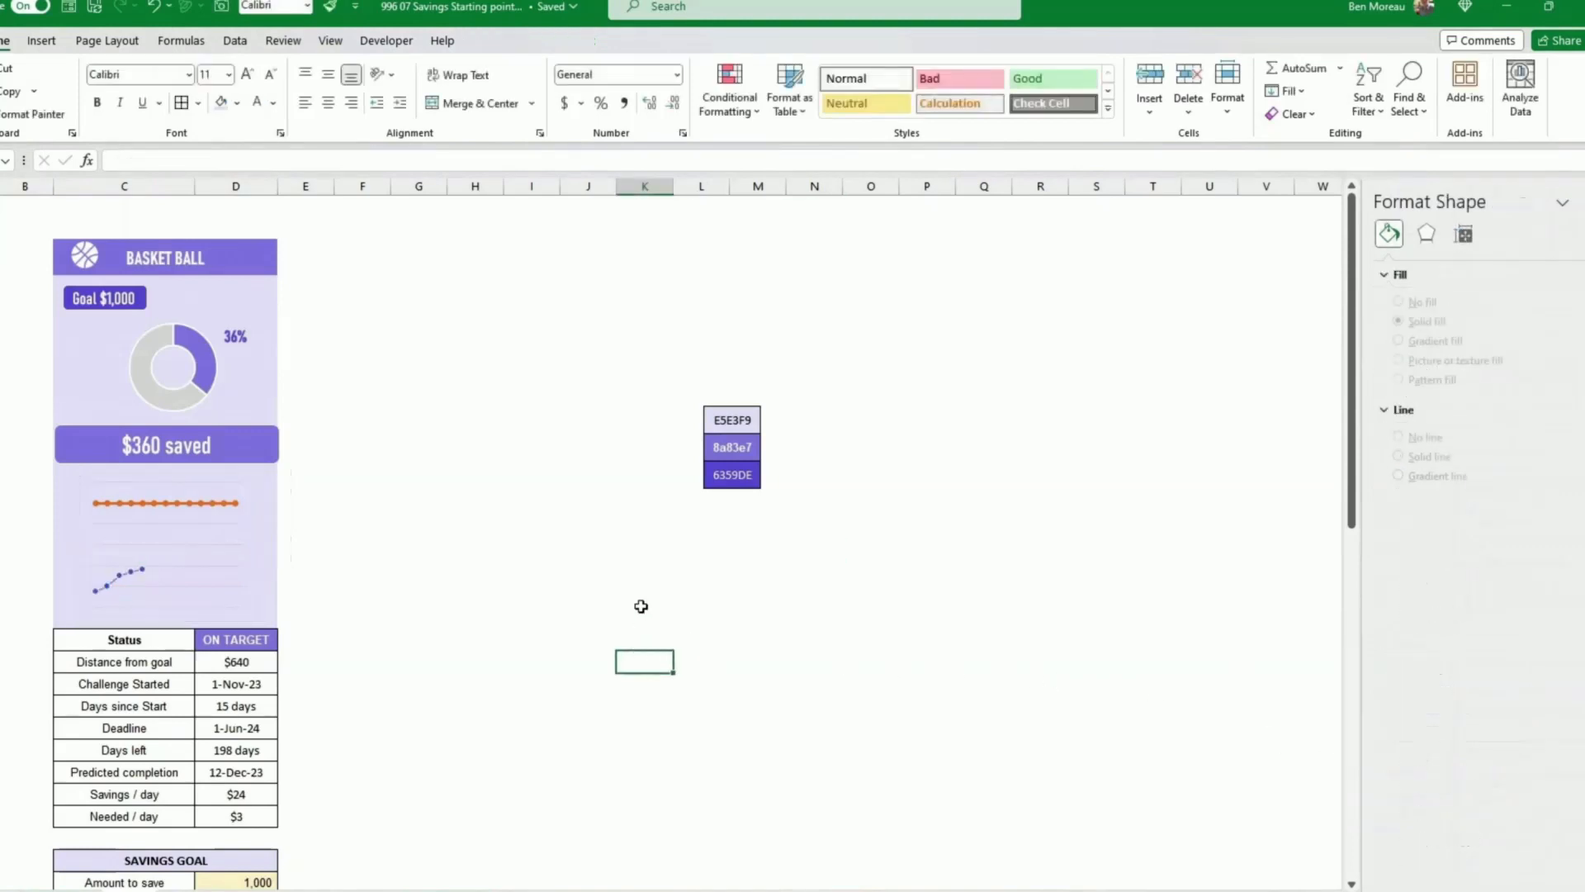
# Step: Apply an outer shadow preset to the Total series line
pyautogui.click(126, 575)
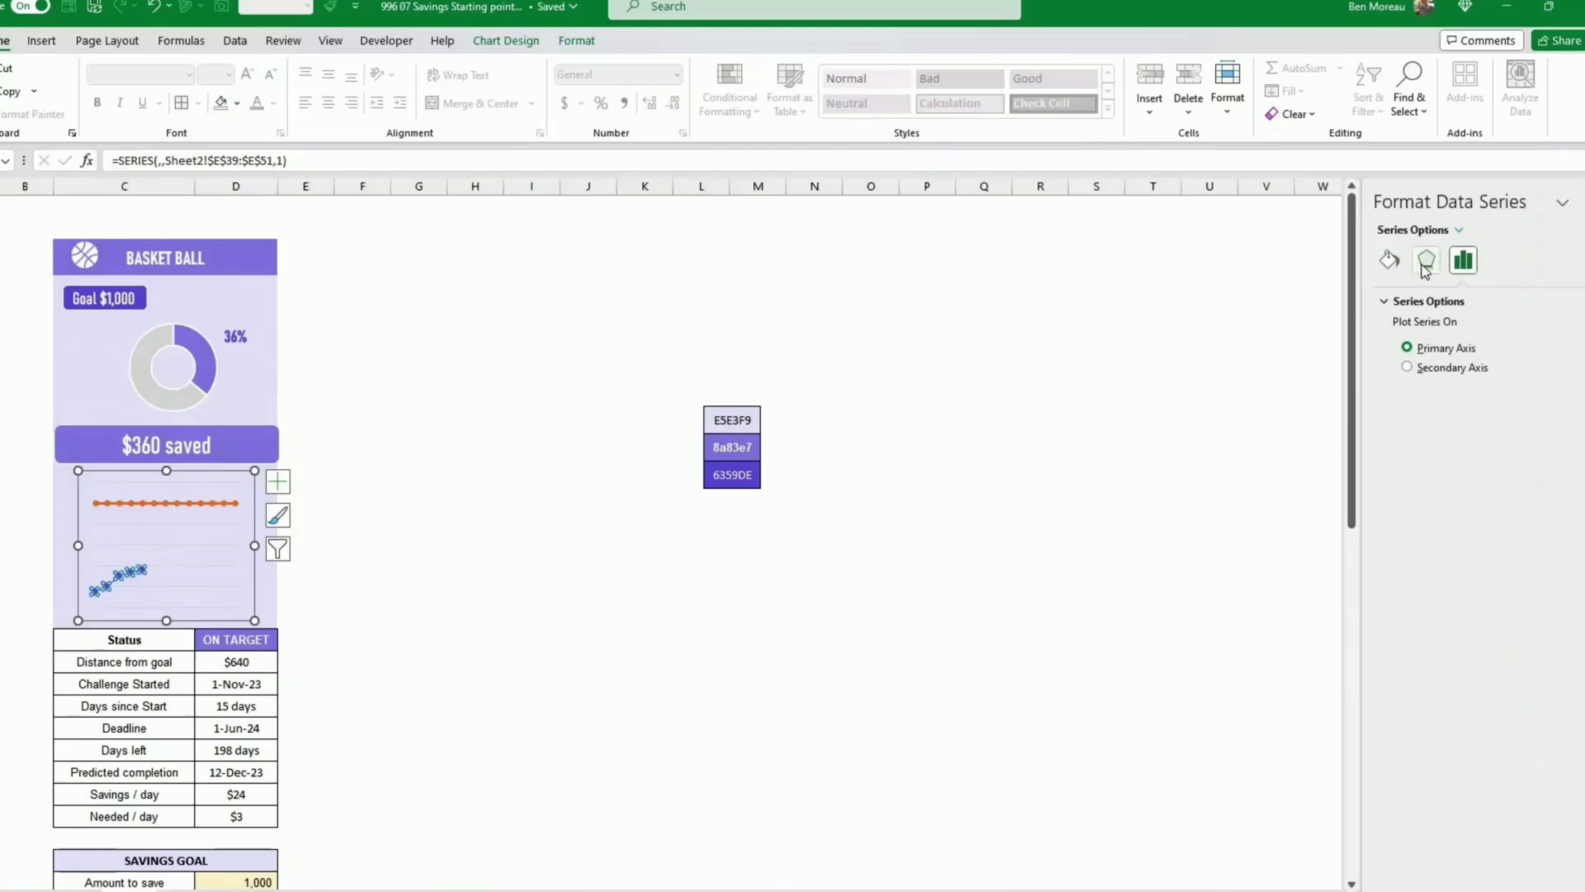
pyautogui.click(1427, 262)
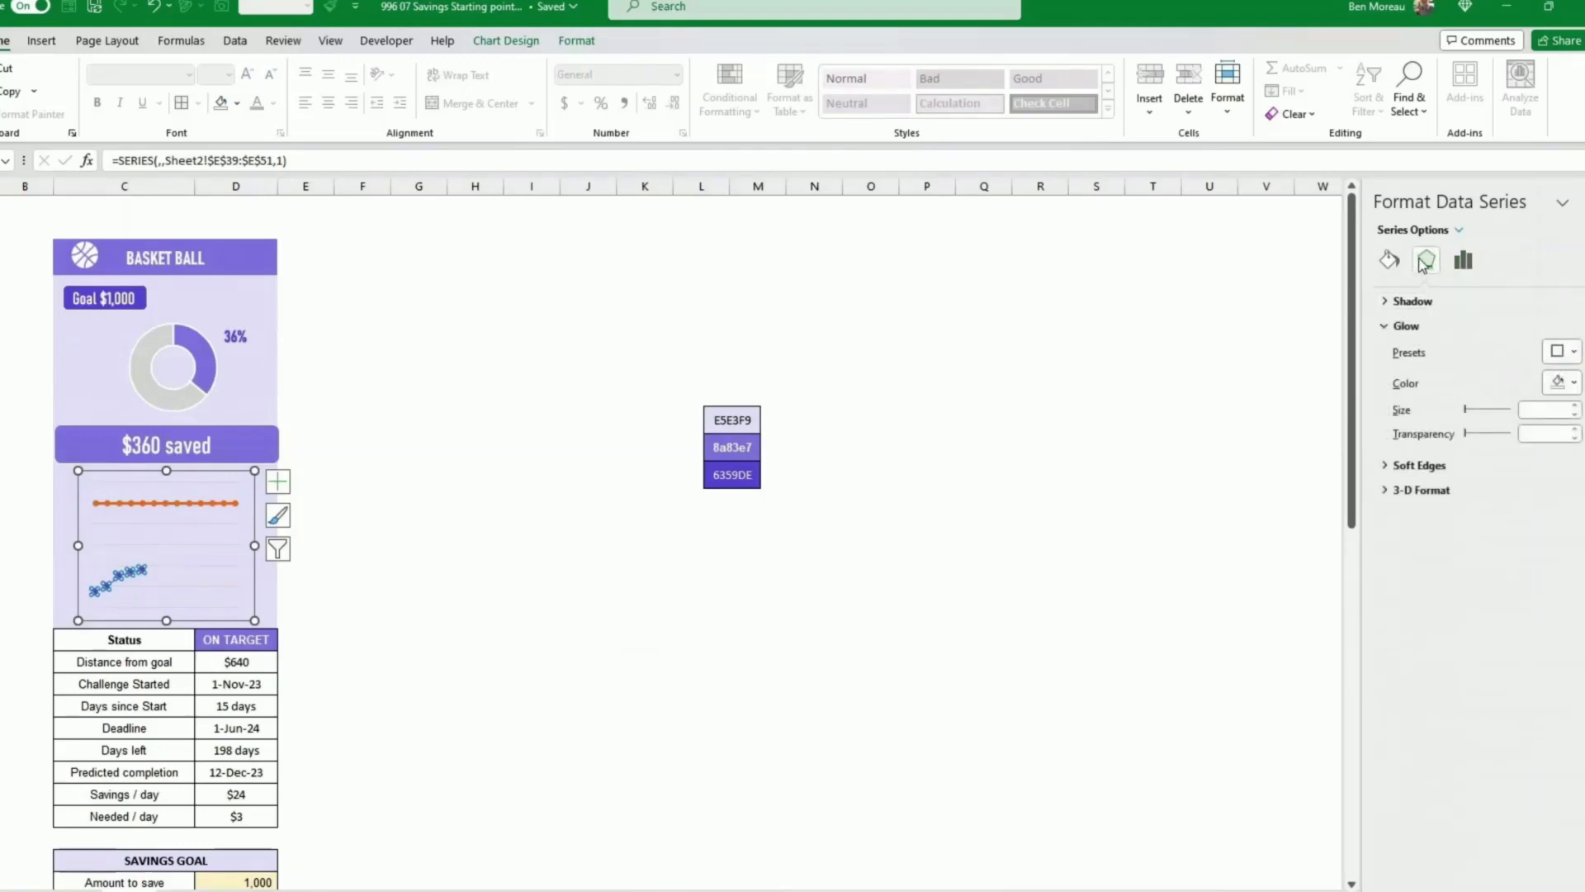
pyautogui.click(1415, 302)
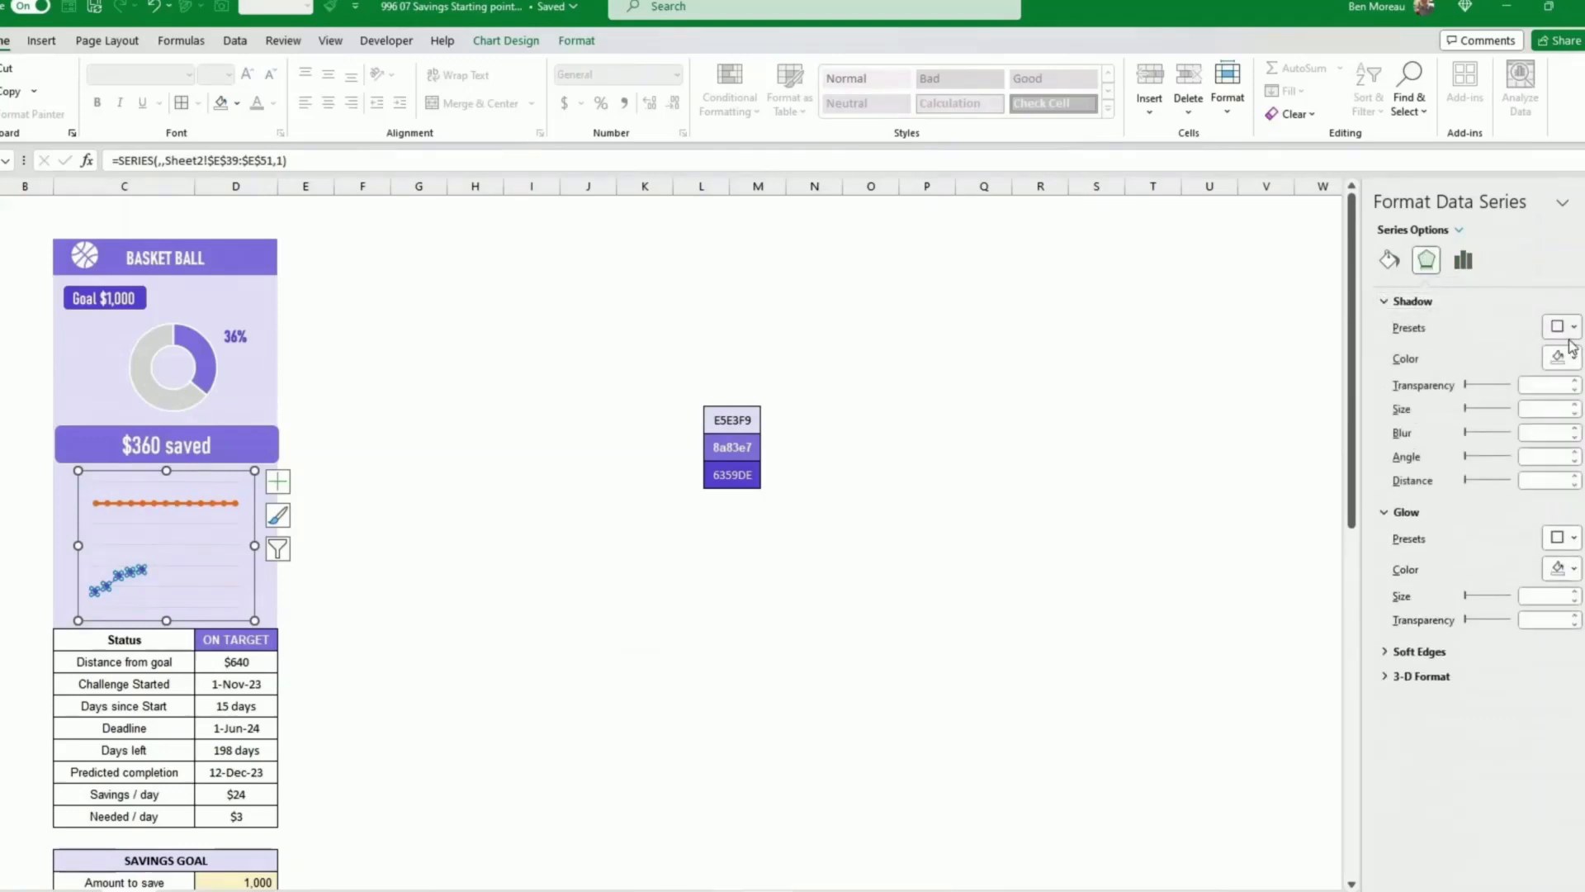
pyautogui.click(1564, 327)
pyautogui.click(1496, 483)
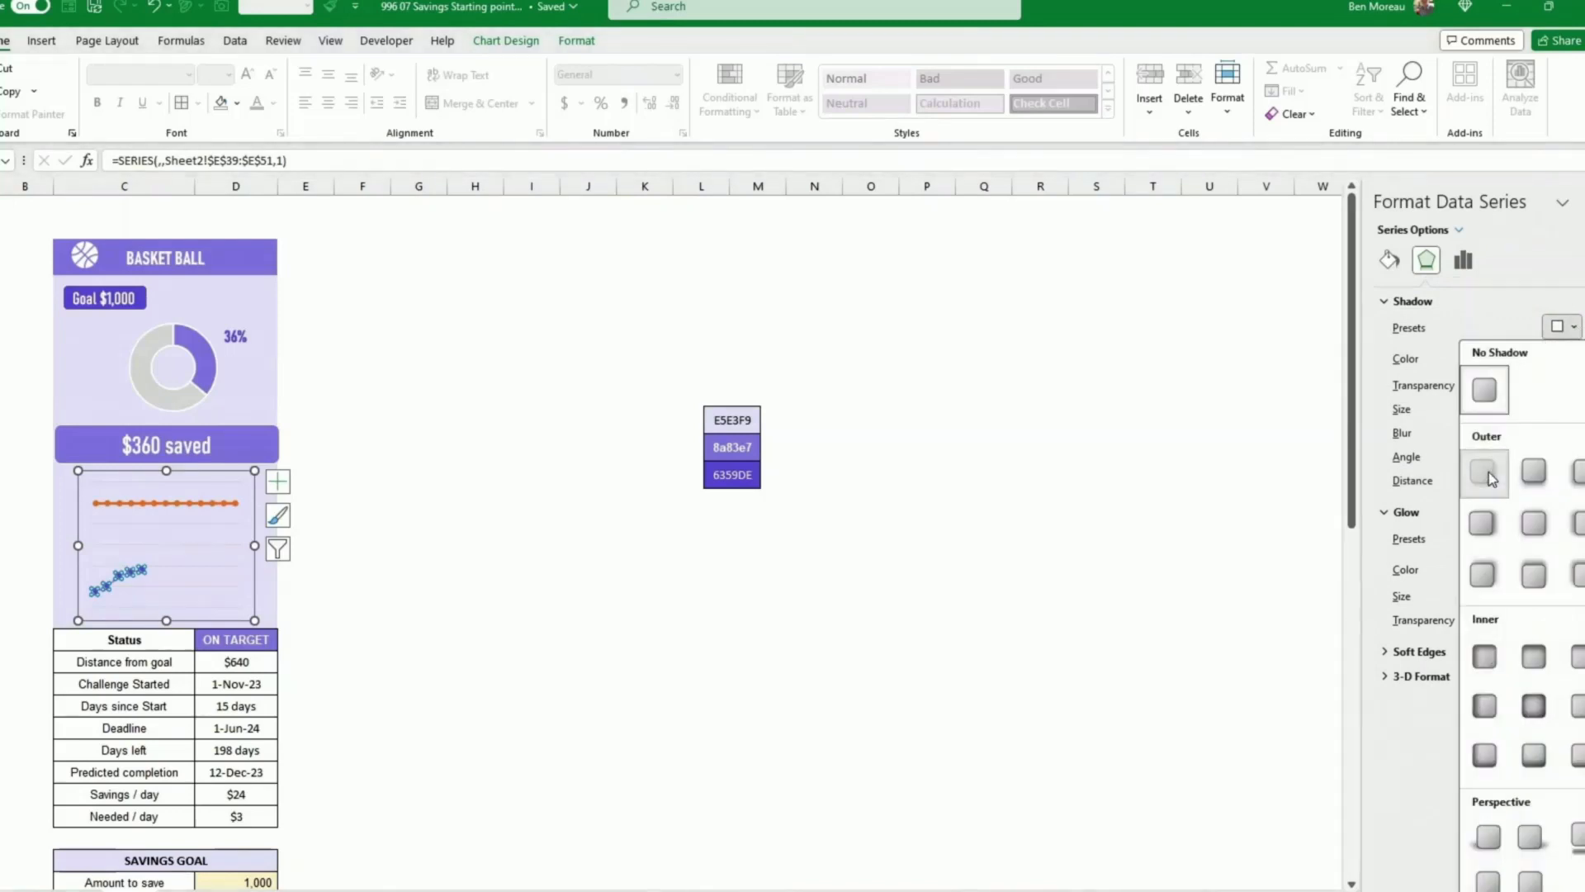
pyautogui.click(710, 658)
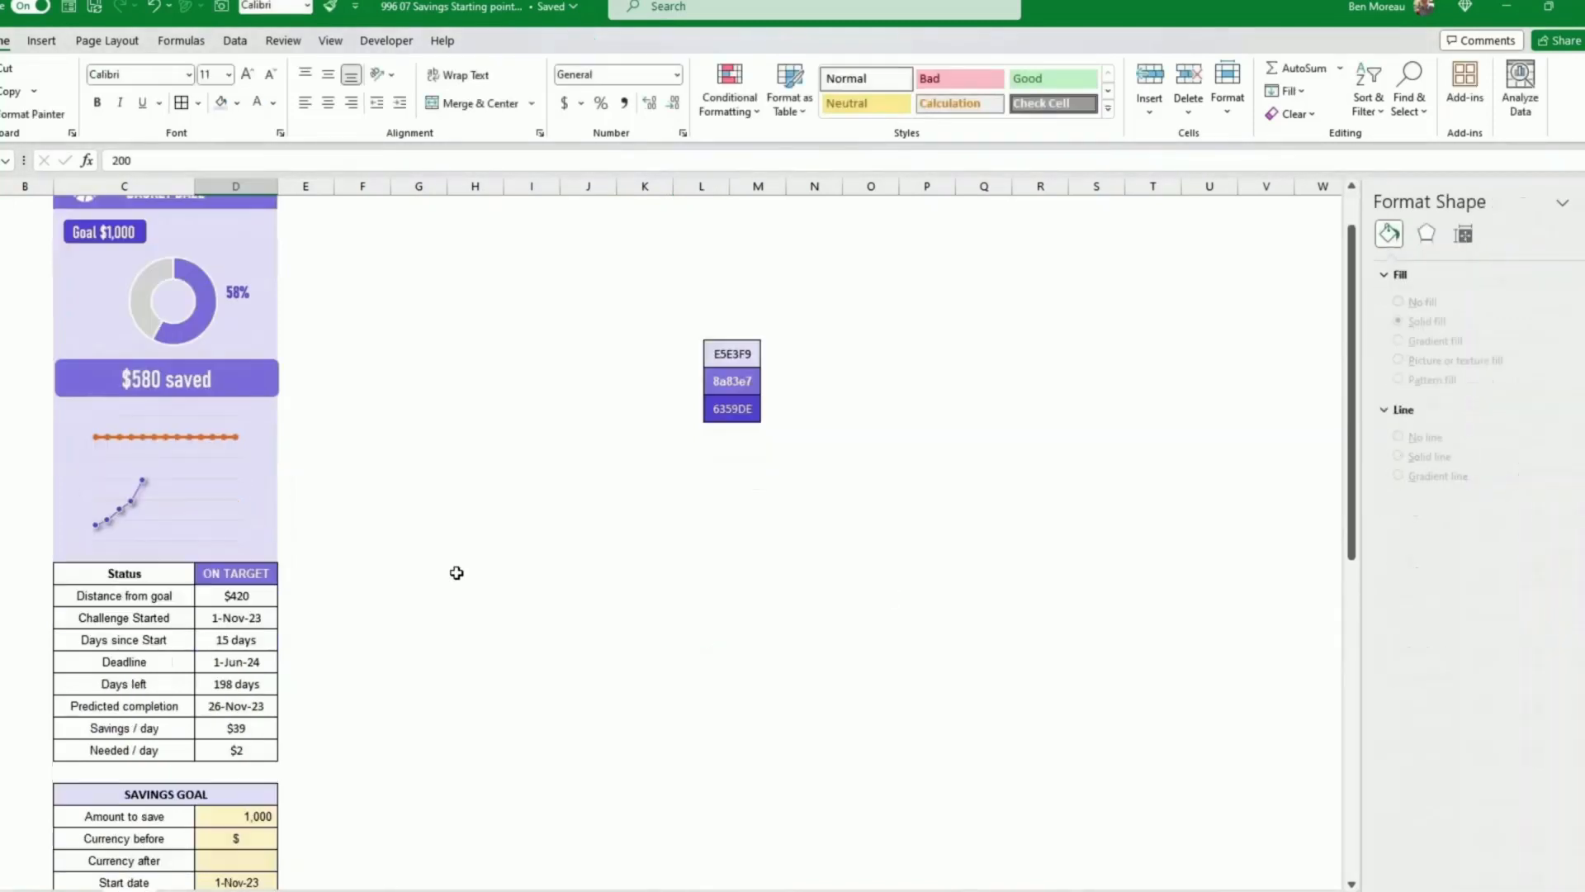
# Step: Add data labels to the Total series in the savings line chart
pyautogui.click(457, 573)
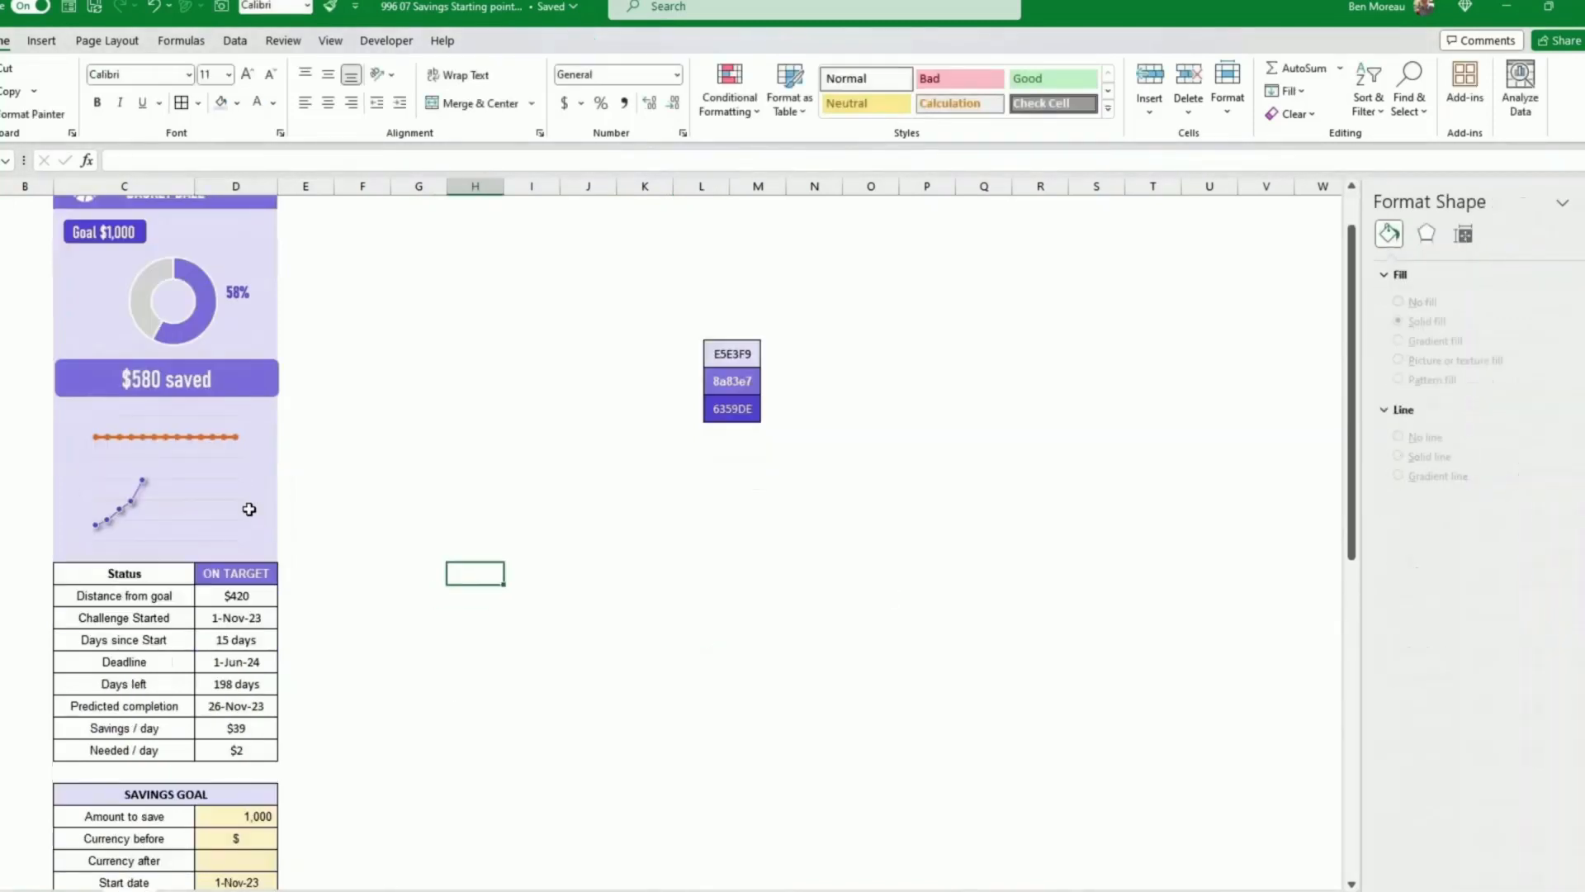
pyautogui.click(142, 484)
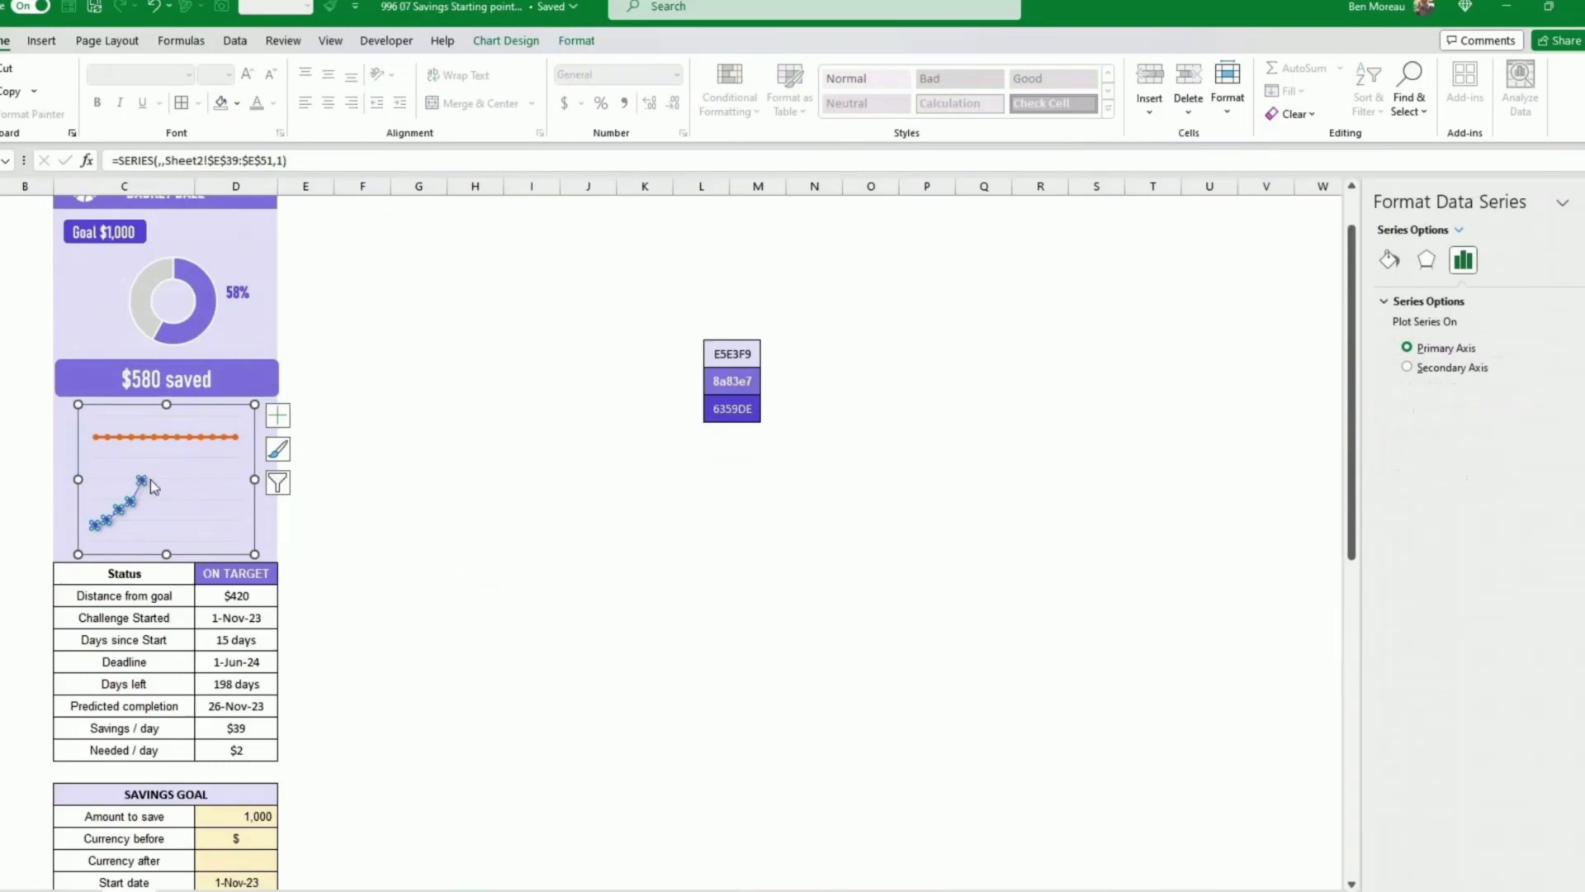
pyautogui.rightClick(142, 483)
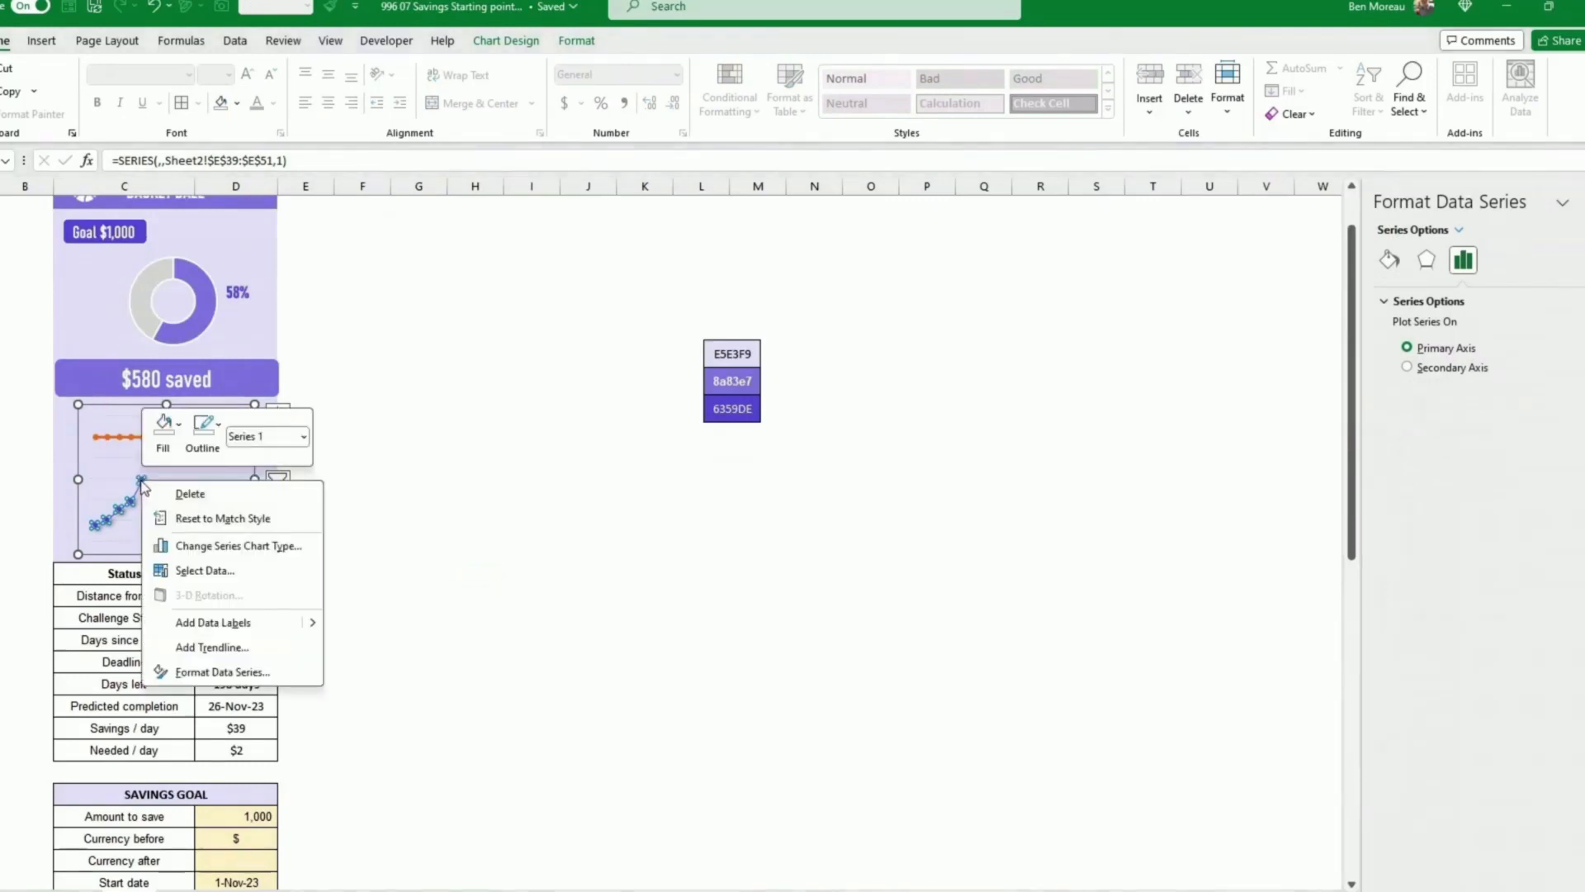
pyautogui.click(247, 622)
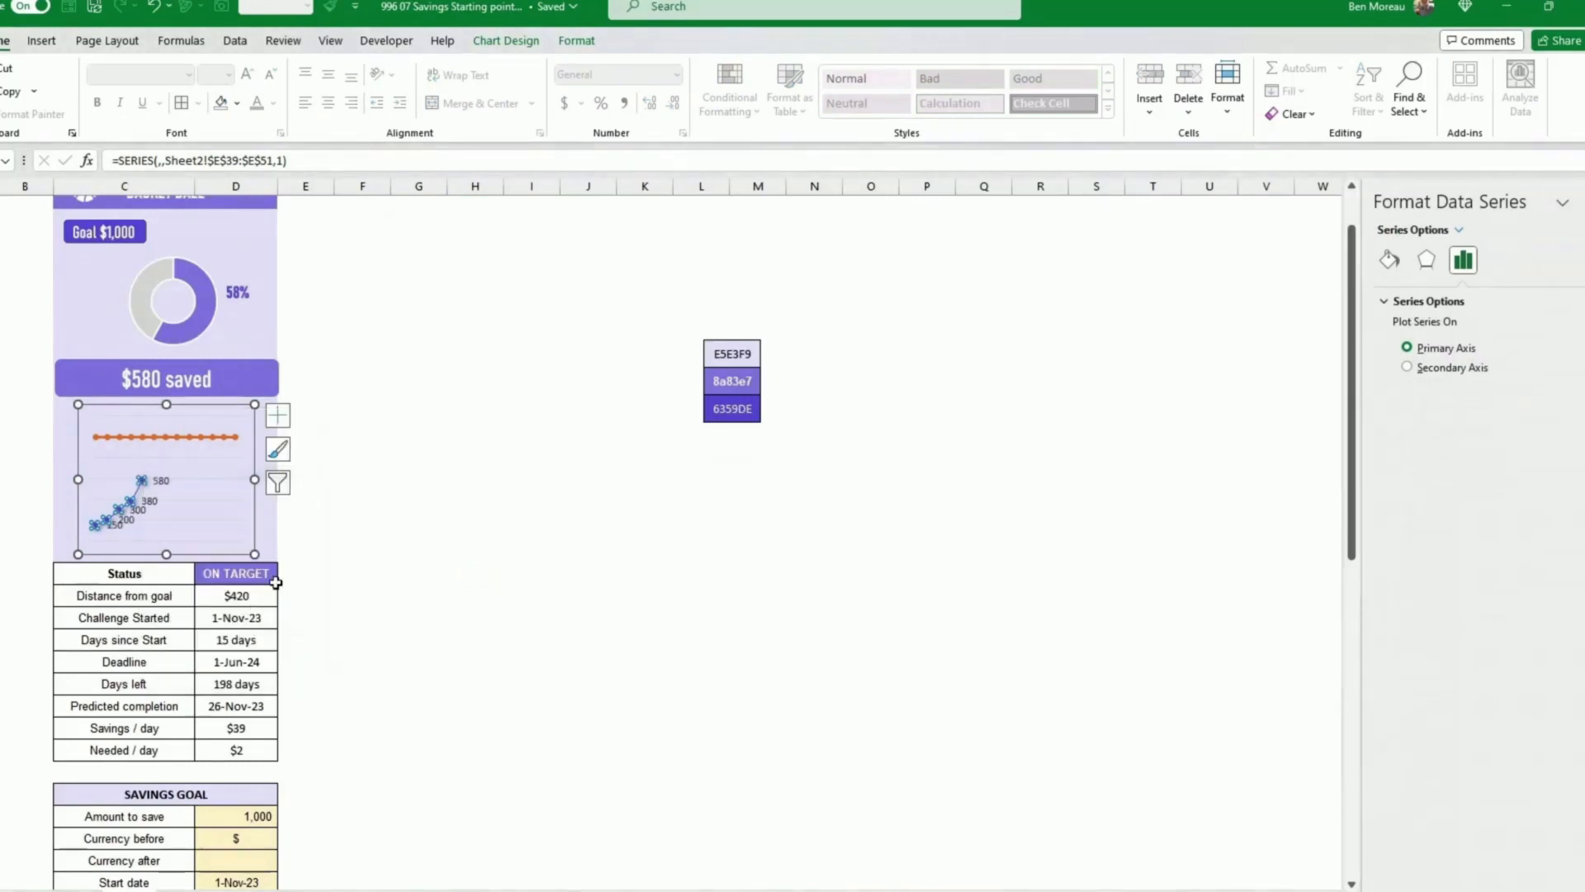
# Step: Position the Total series data labels above the points
pyautogui.click(161, 479)
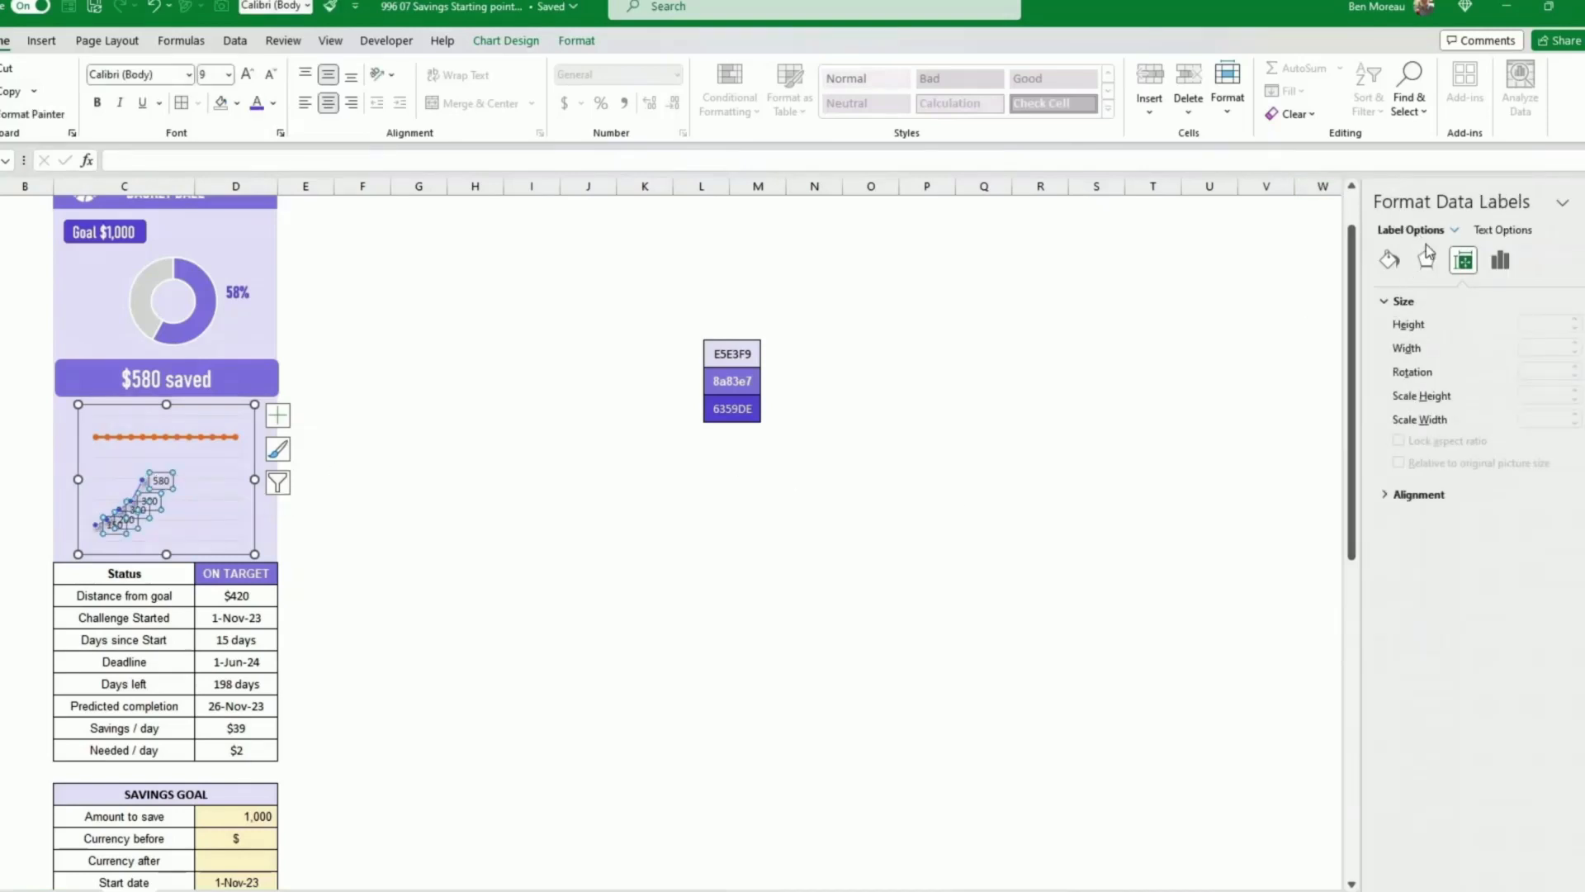
pyautogui.rightClick(141, 510)
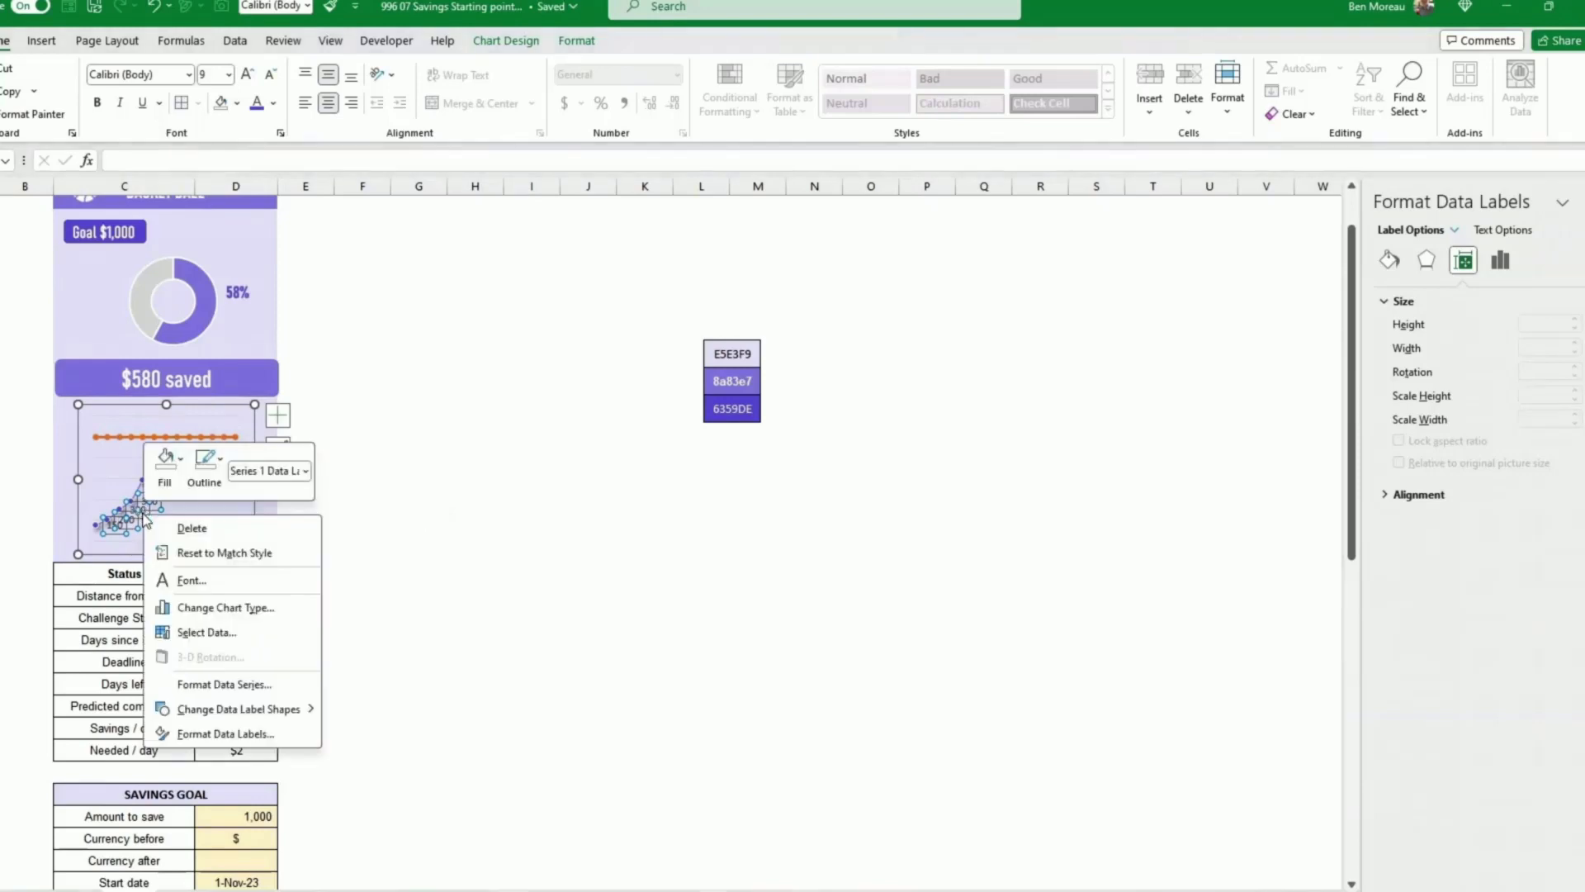
pyautogui.click(221, 733)
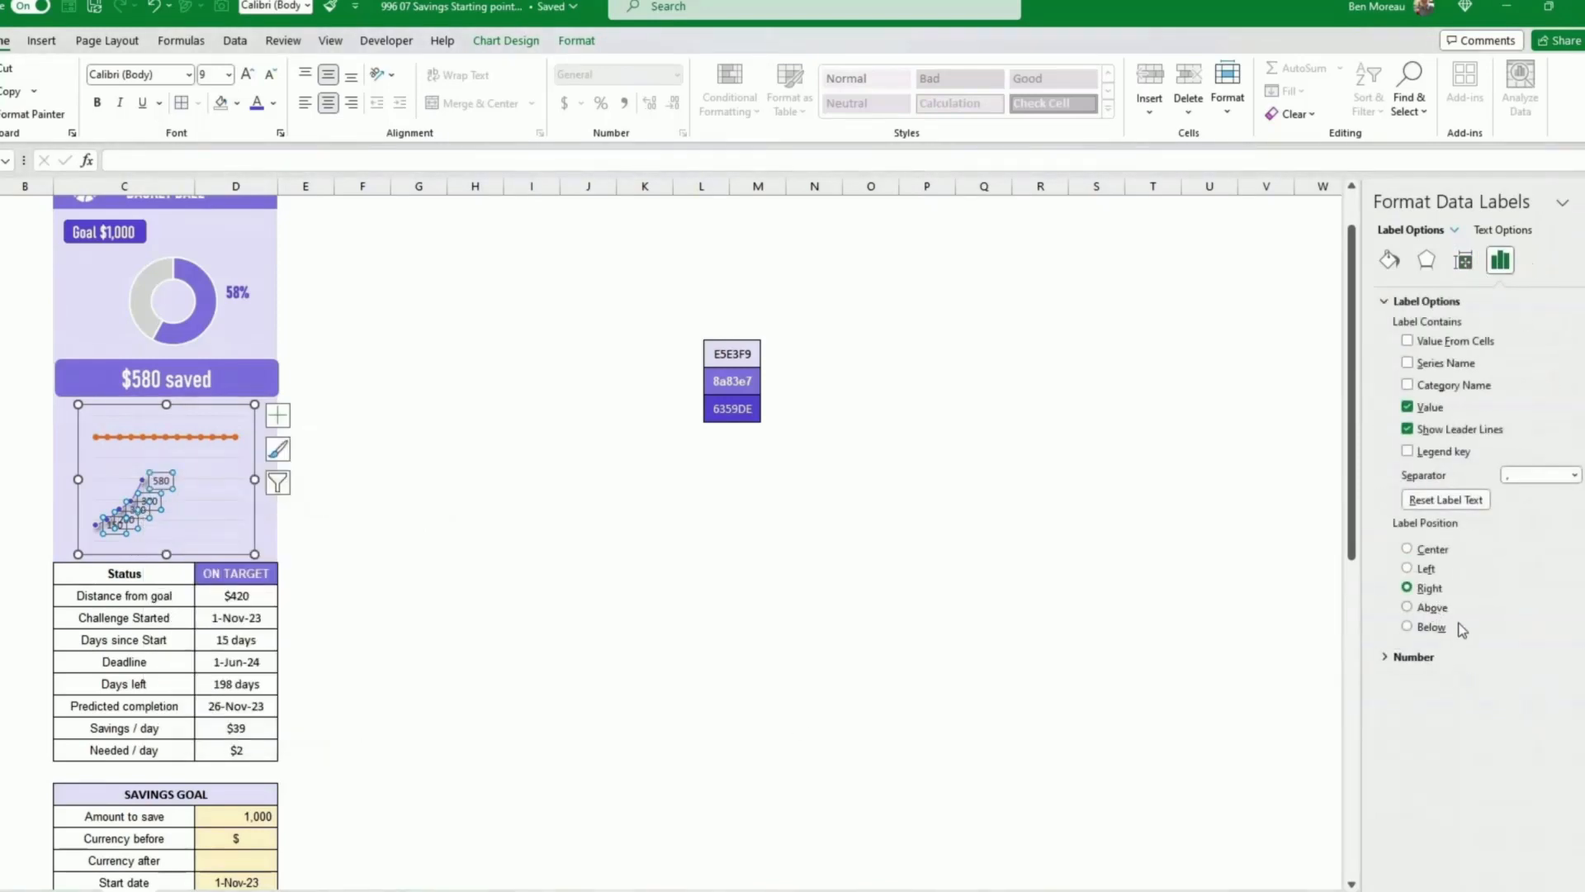
pyautogui.click(1407, 608)
# Step: Set the data labels' font to Bahnschrift Condensed
pyautogui.click(1390, 260)
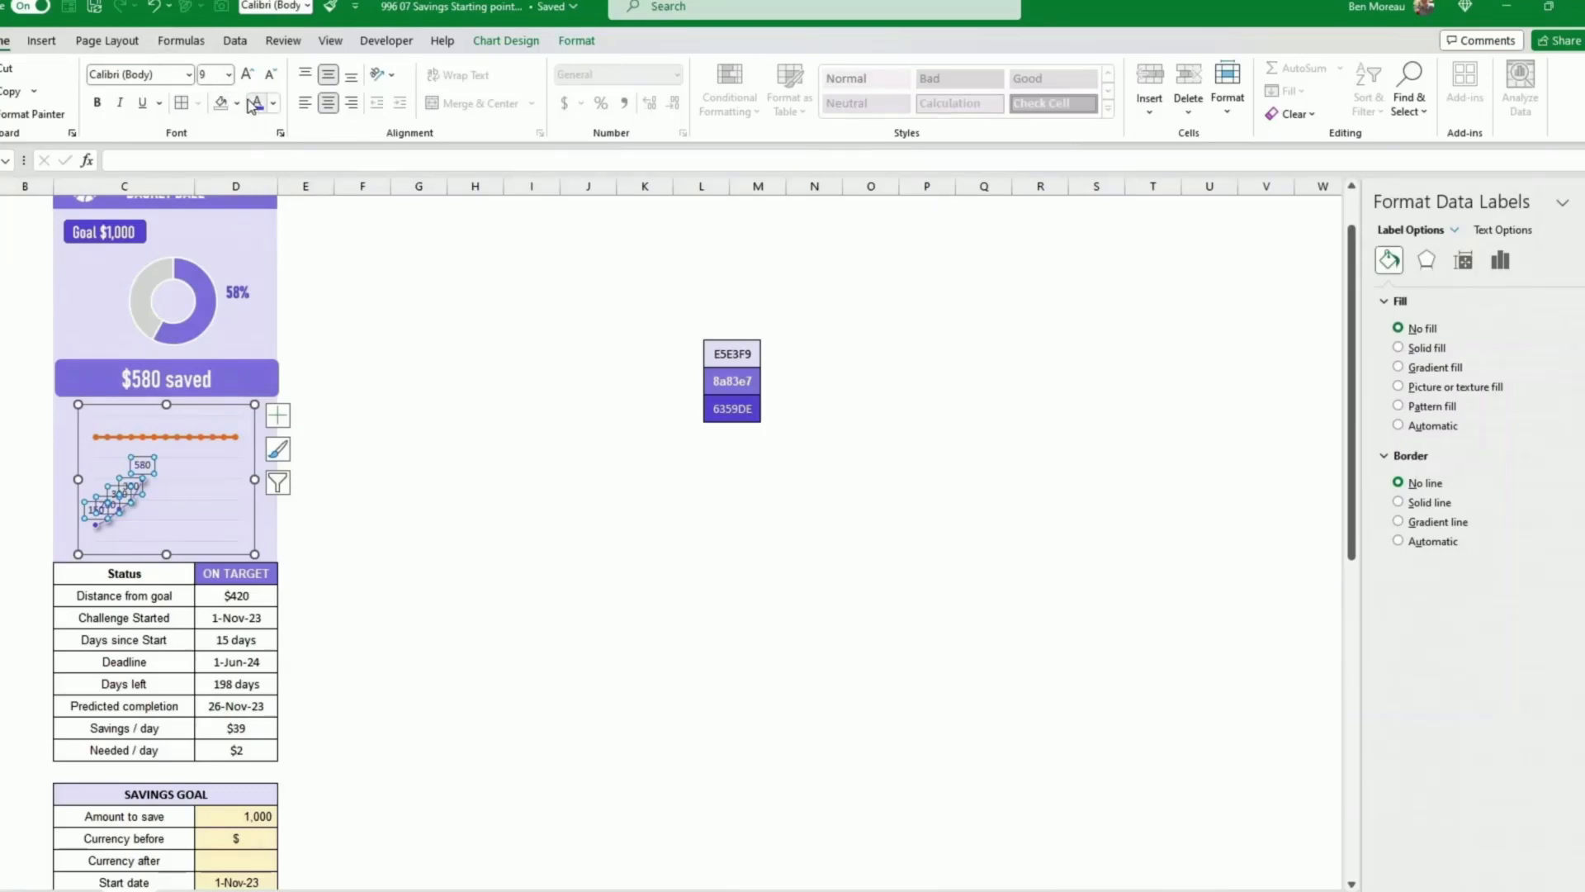
pyautogui.click(189, 74)
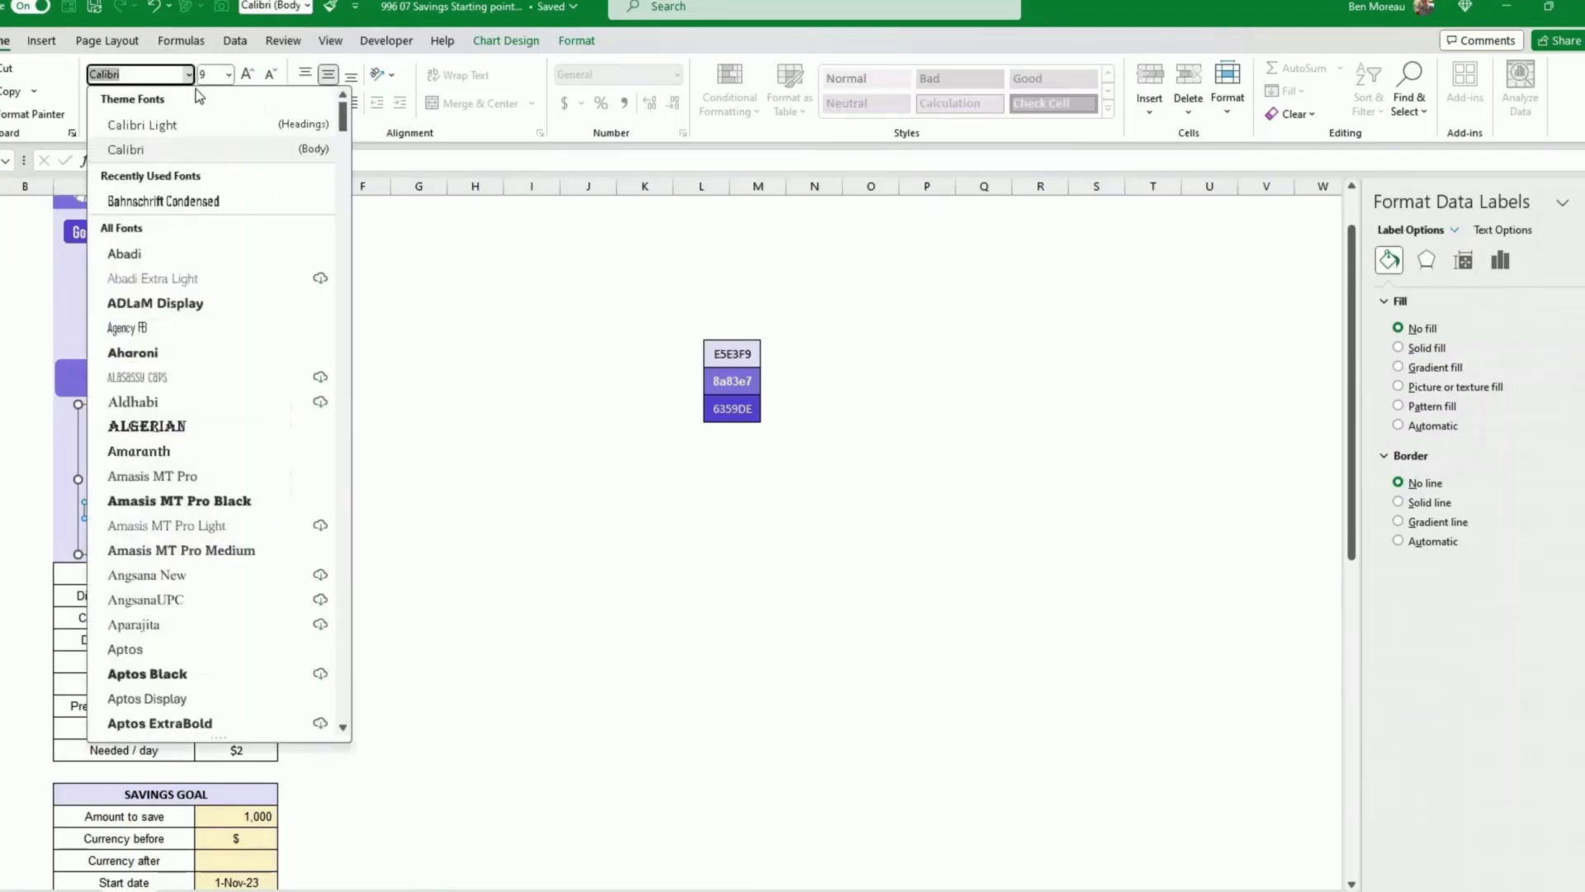
pyautogui.click(190, 200)
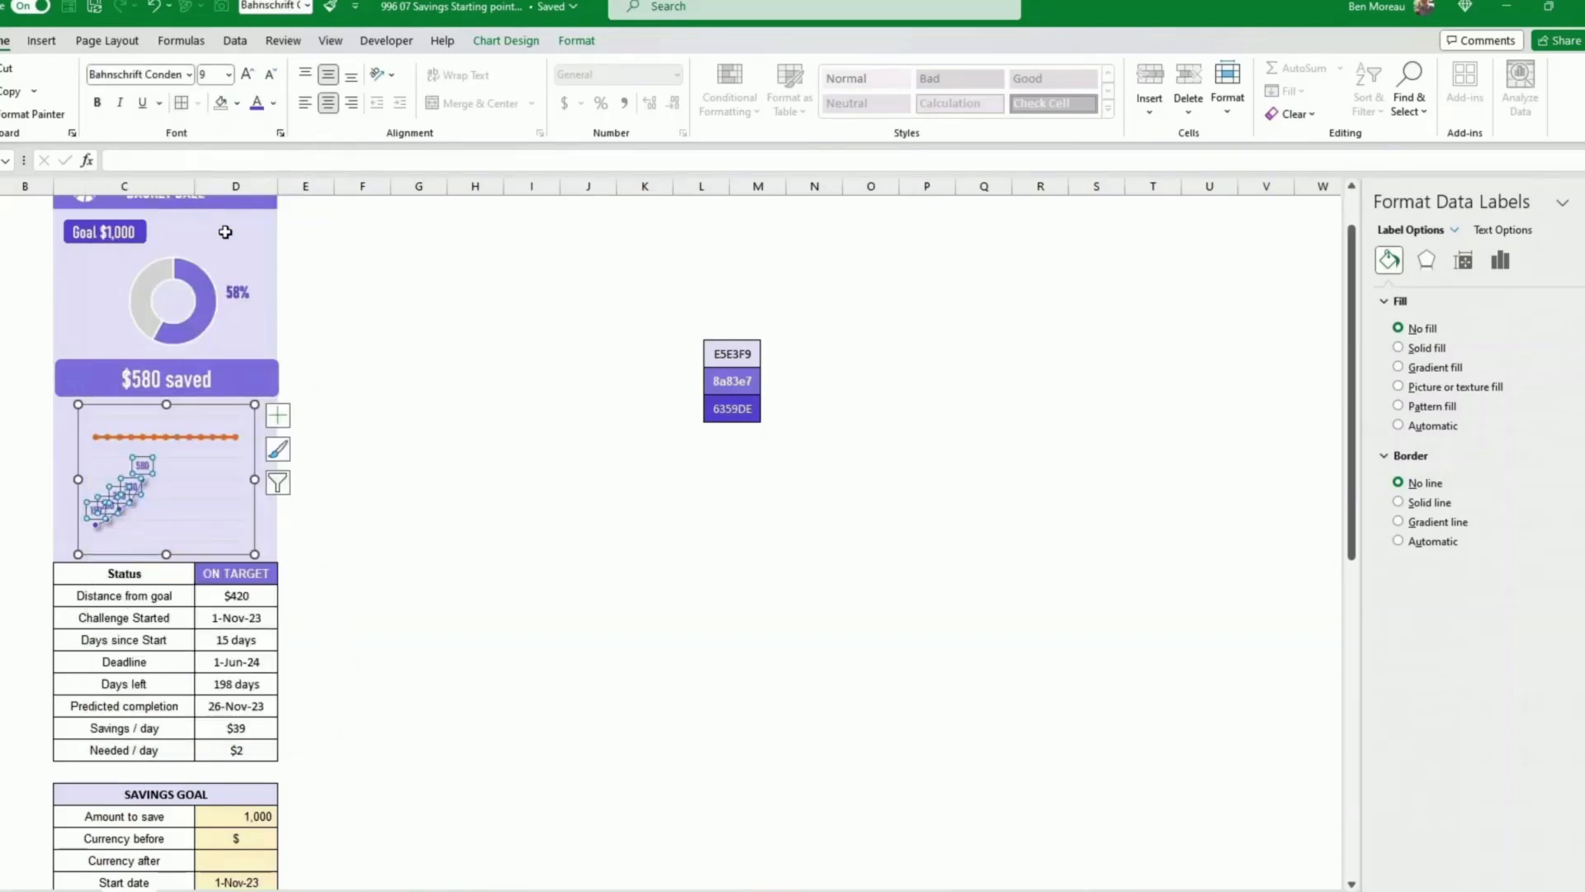
# Step: Remove the markers from the goal series line
pyautogui.click(396, 482)
pyautogui.click(202, 436)
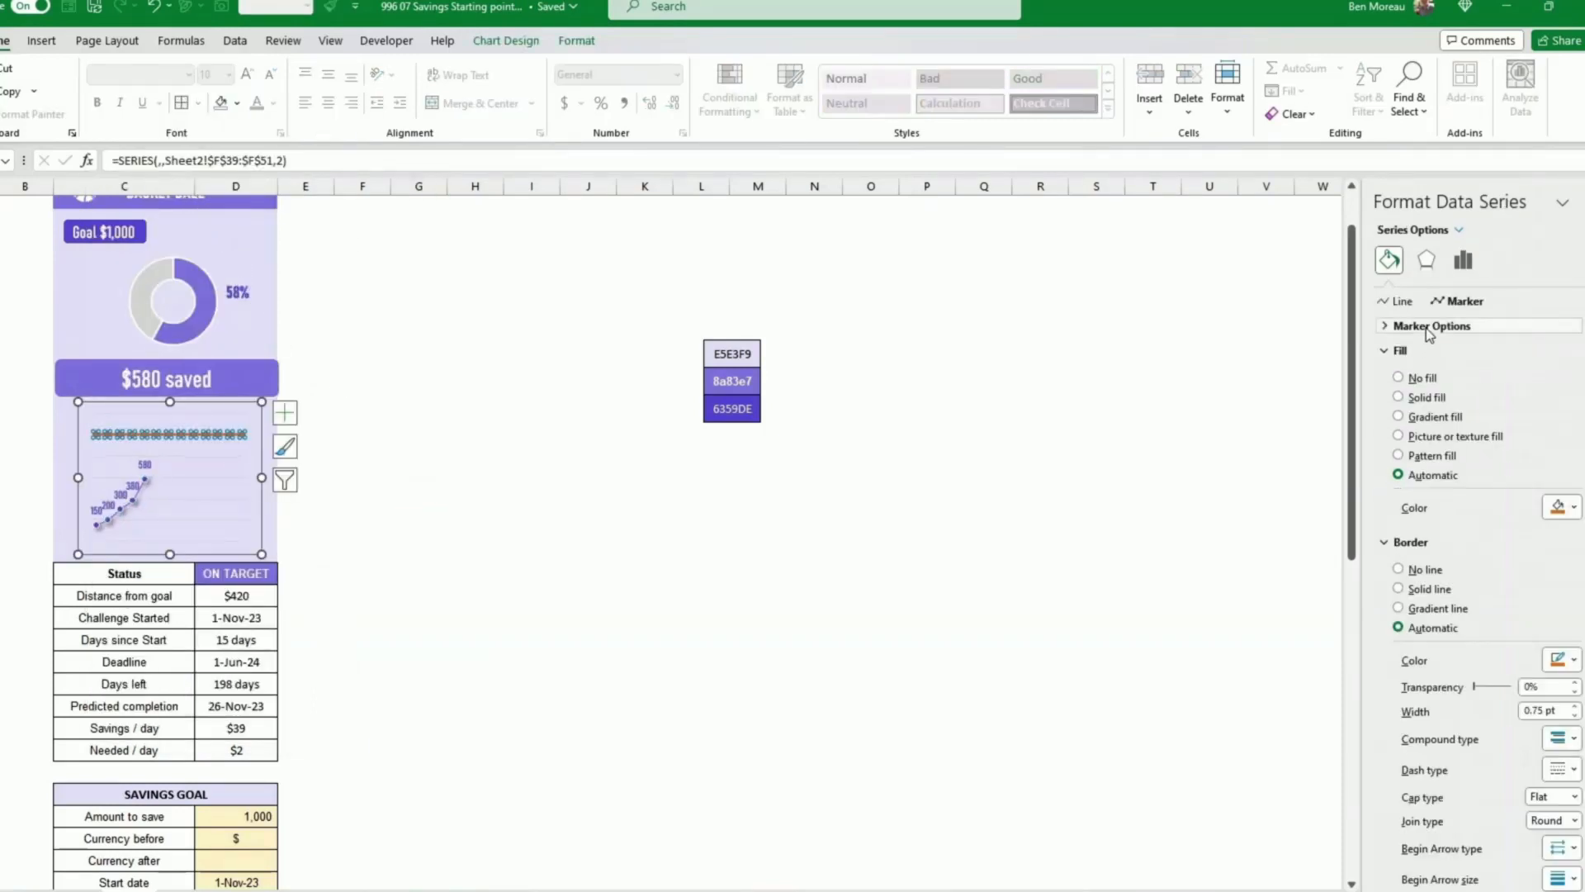
pyautogui.click(1430, 329)
pyautogui.click(1398, 372)
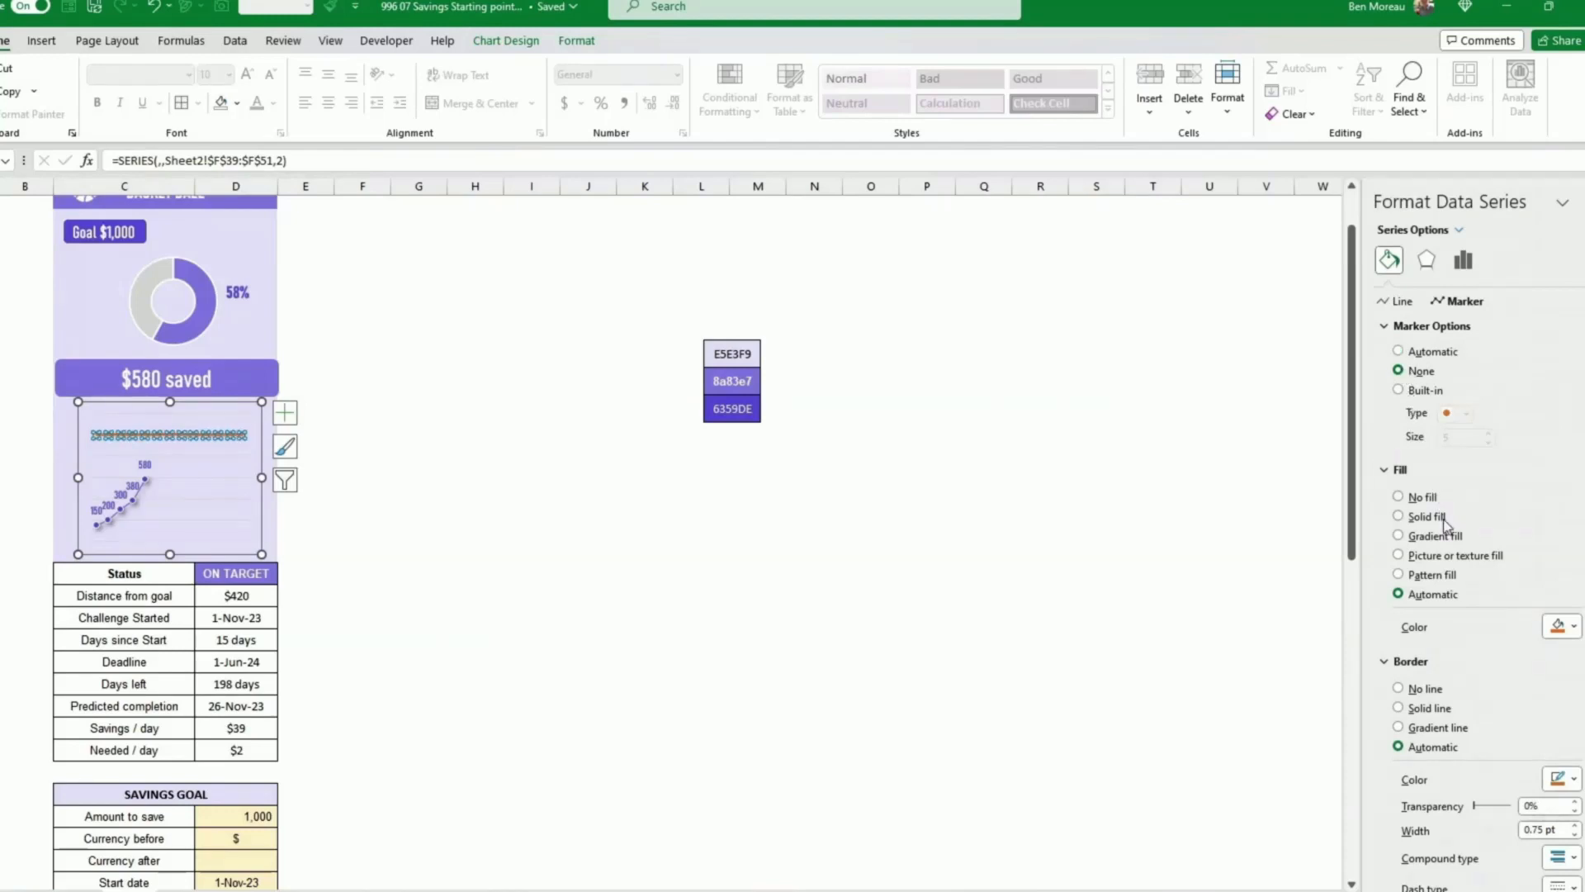
# Step: Set the goal series line to a 1 pt solid line and change its colour from the recent colours
pyautogui.click(1399, 301)
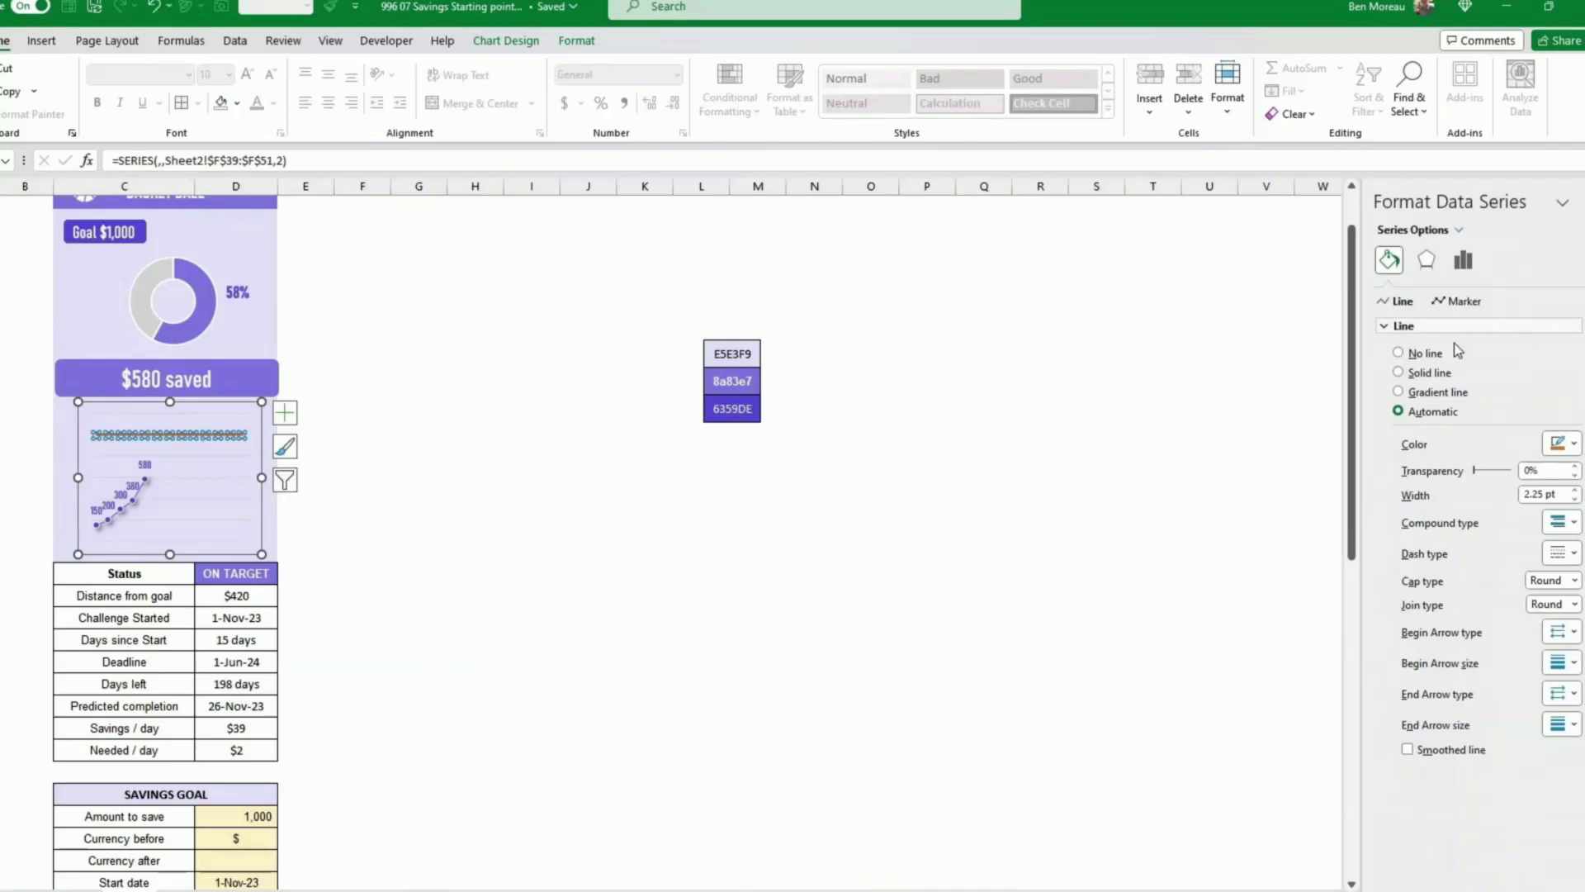
pyautogui.click(1576, 499)
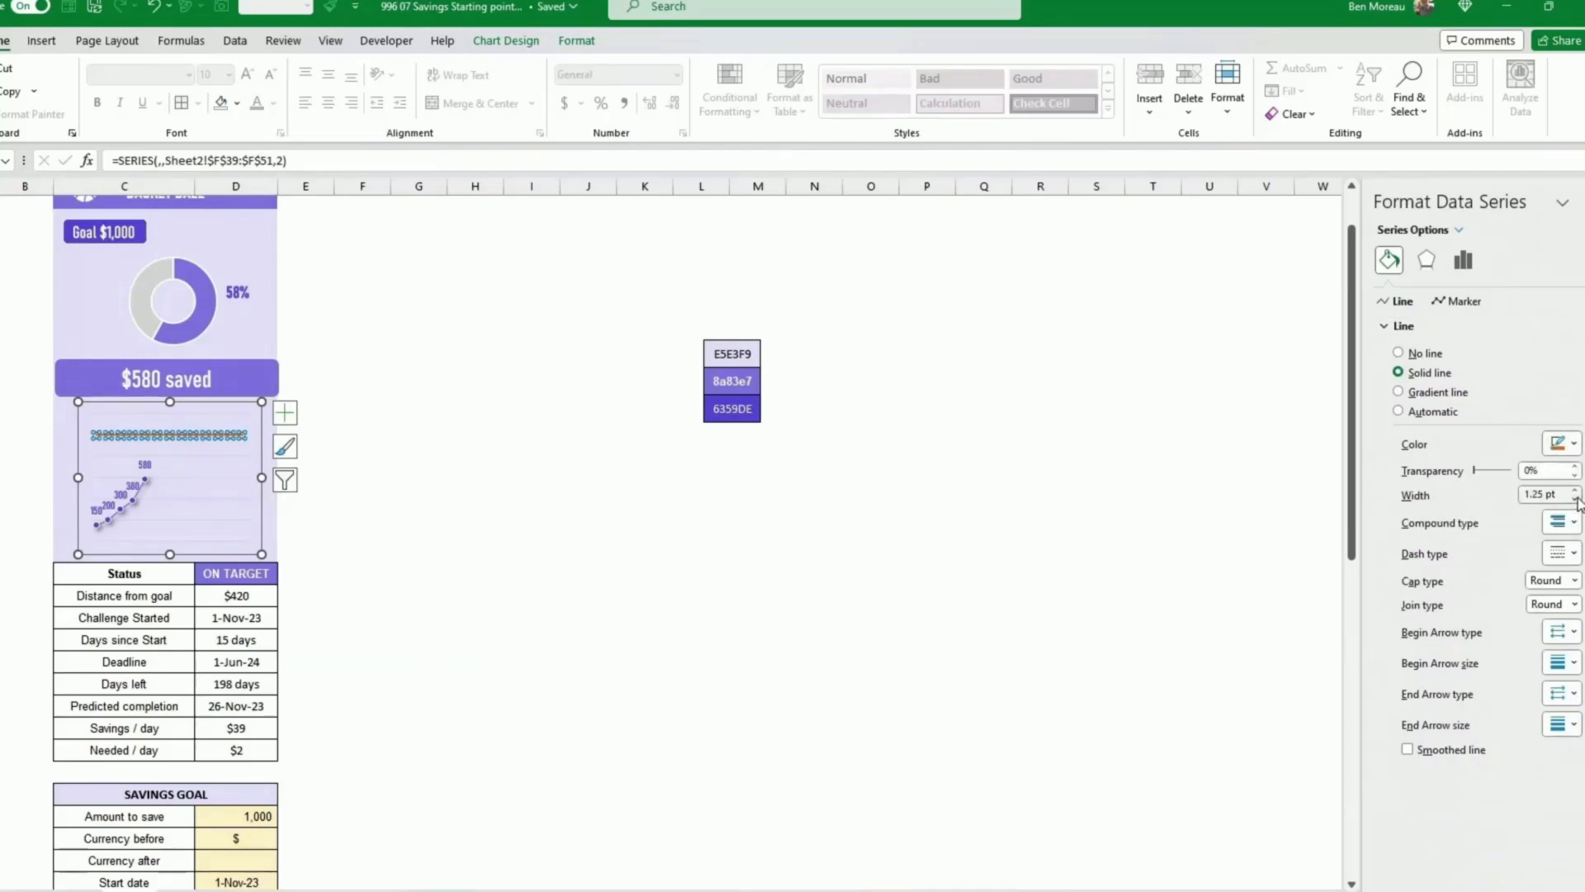
pyautogui.click(1576, 498)
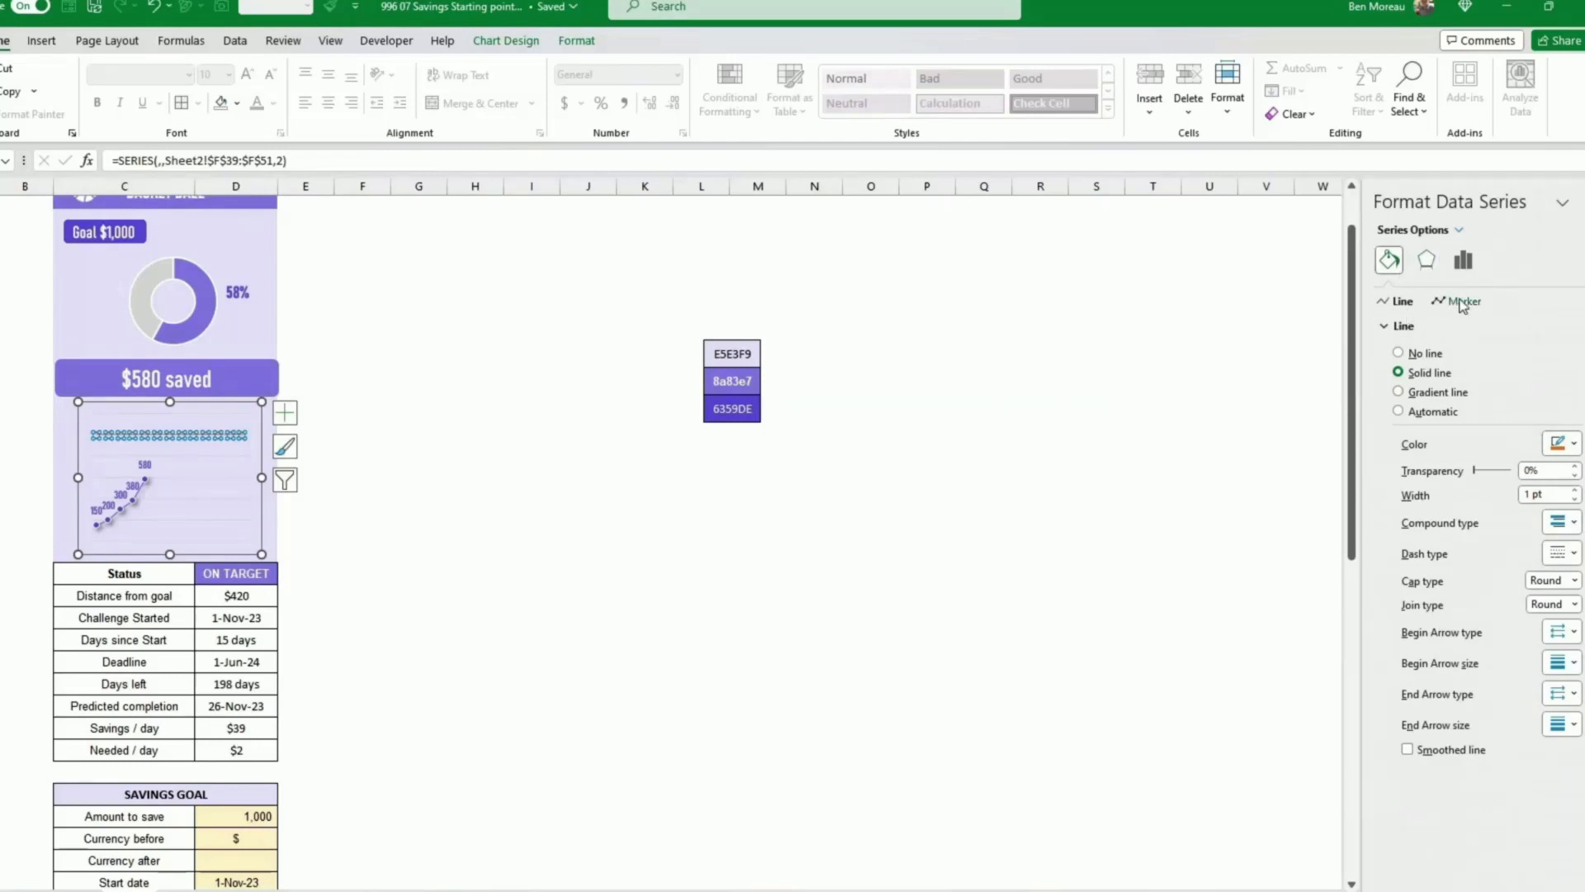
pyautogui.click(1564, 446)
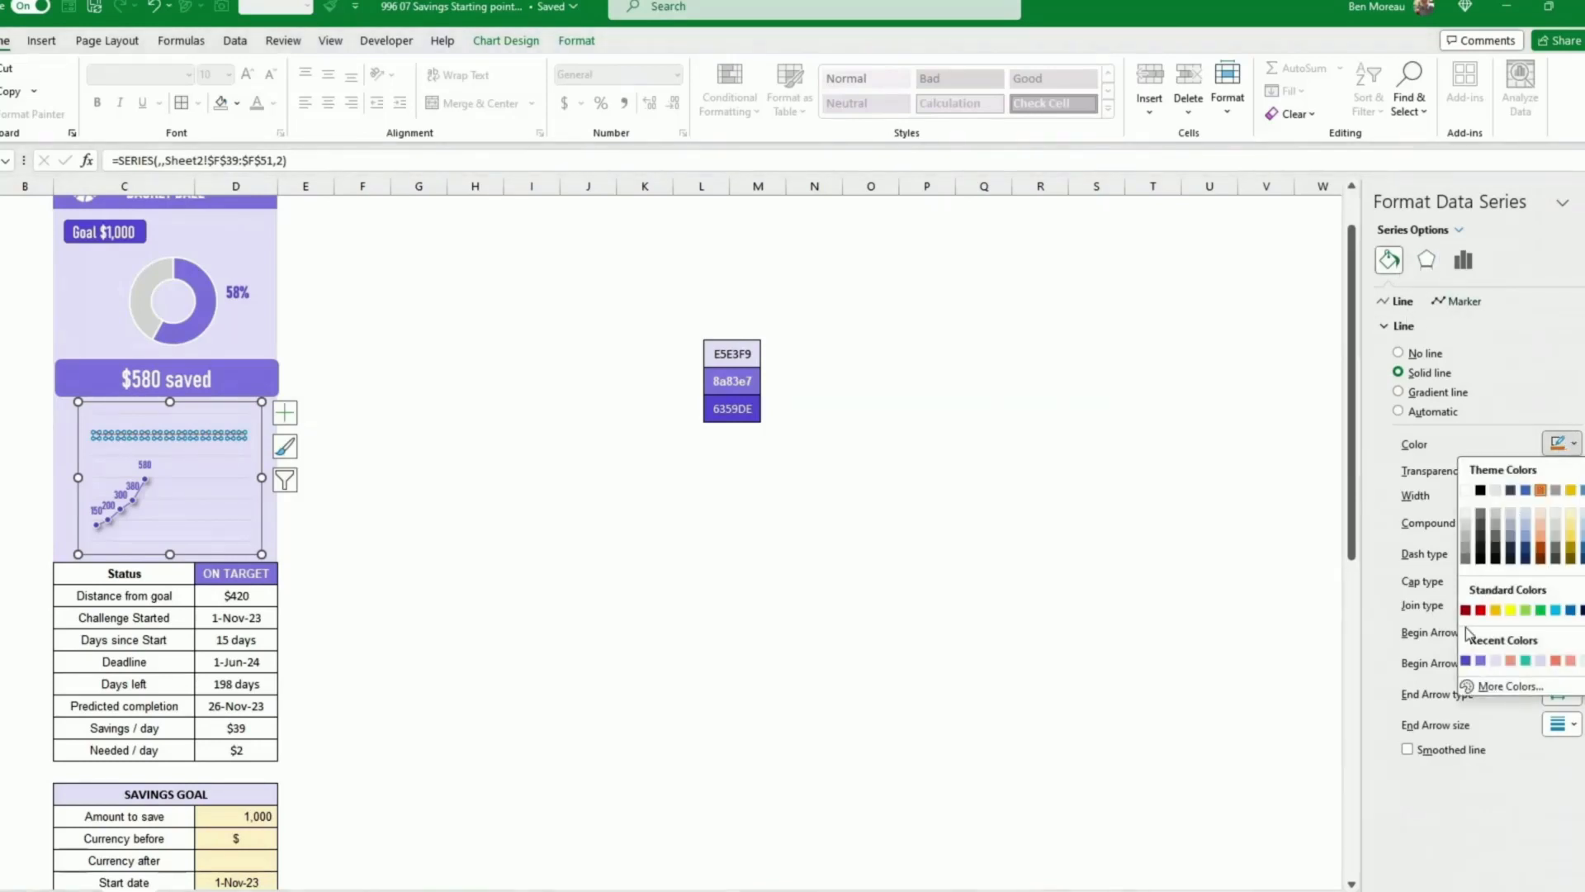
pyautogui.click(1467, 661)
pyautogui.click(648, 617)
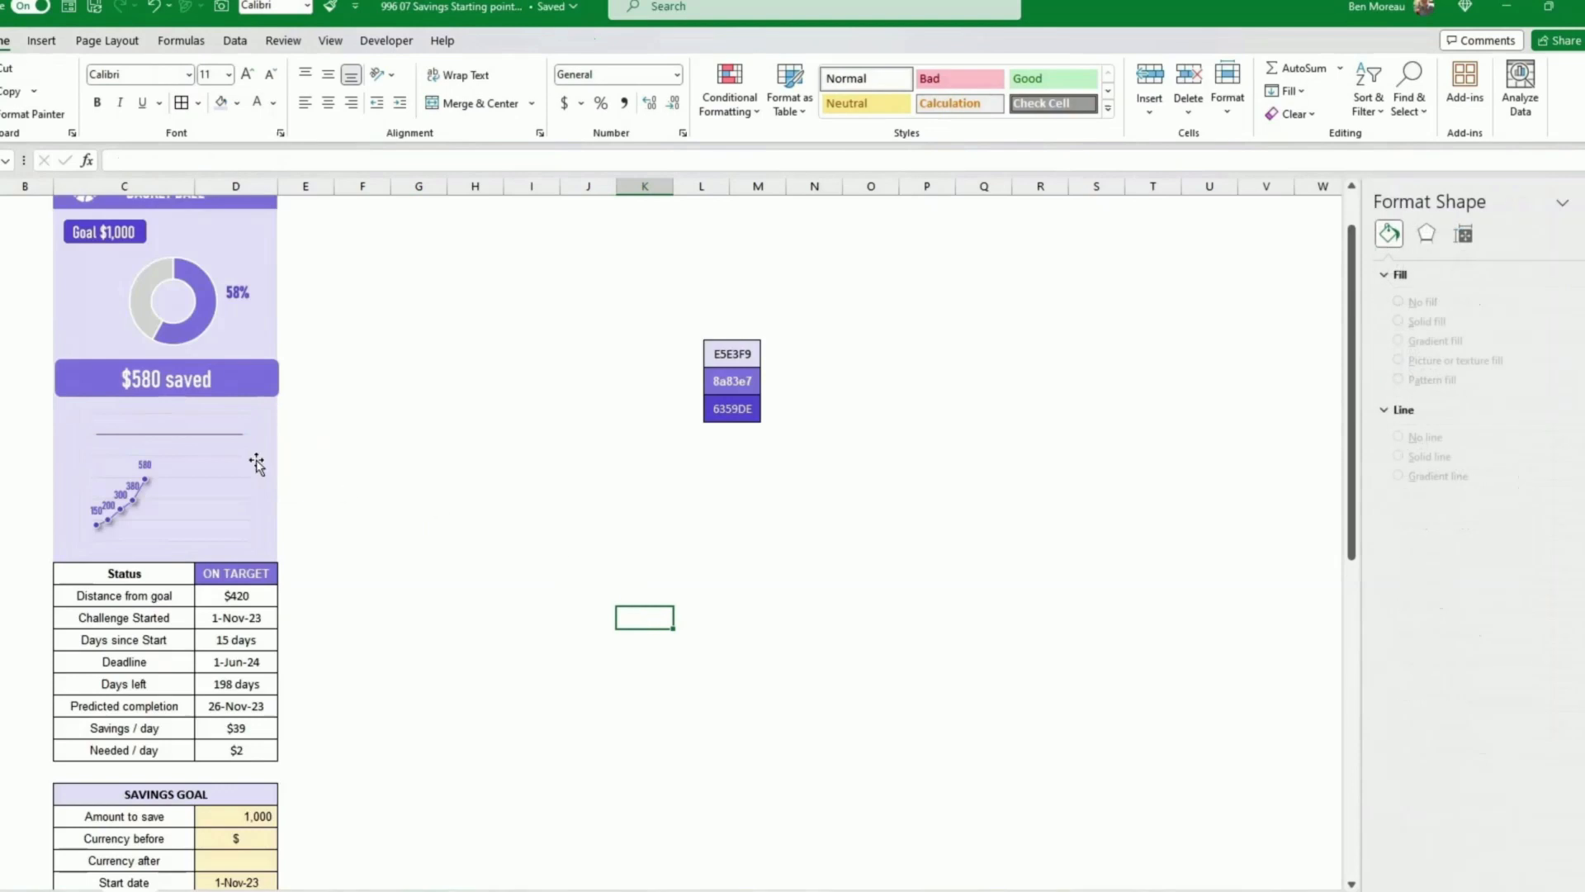
# Step: Apply an outer shadow preset to the goal series line
pyautogui.click(220, 444)
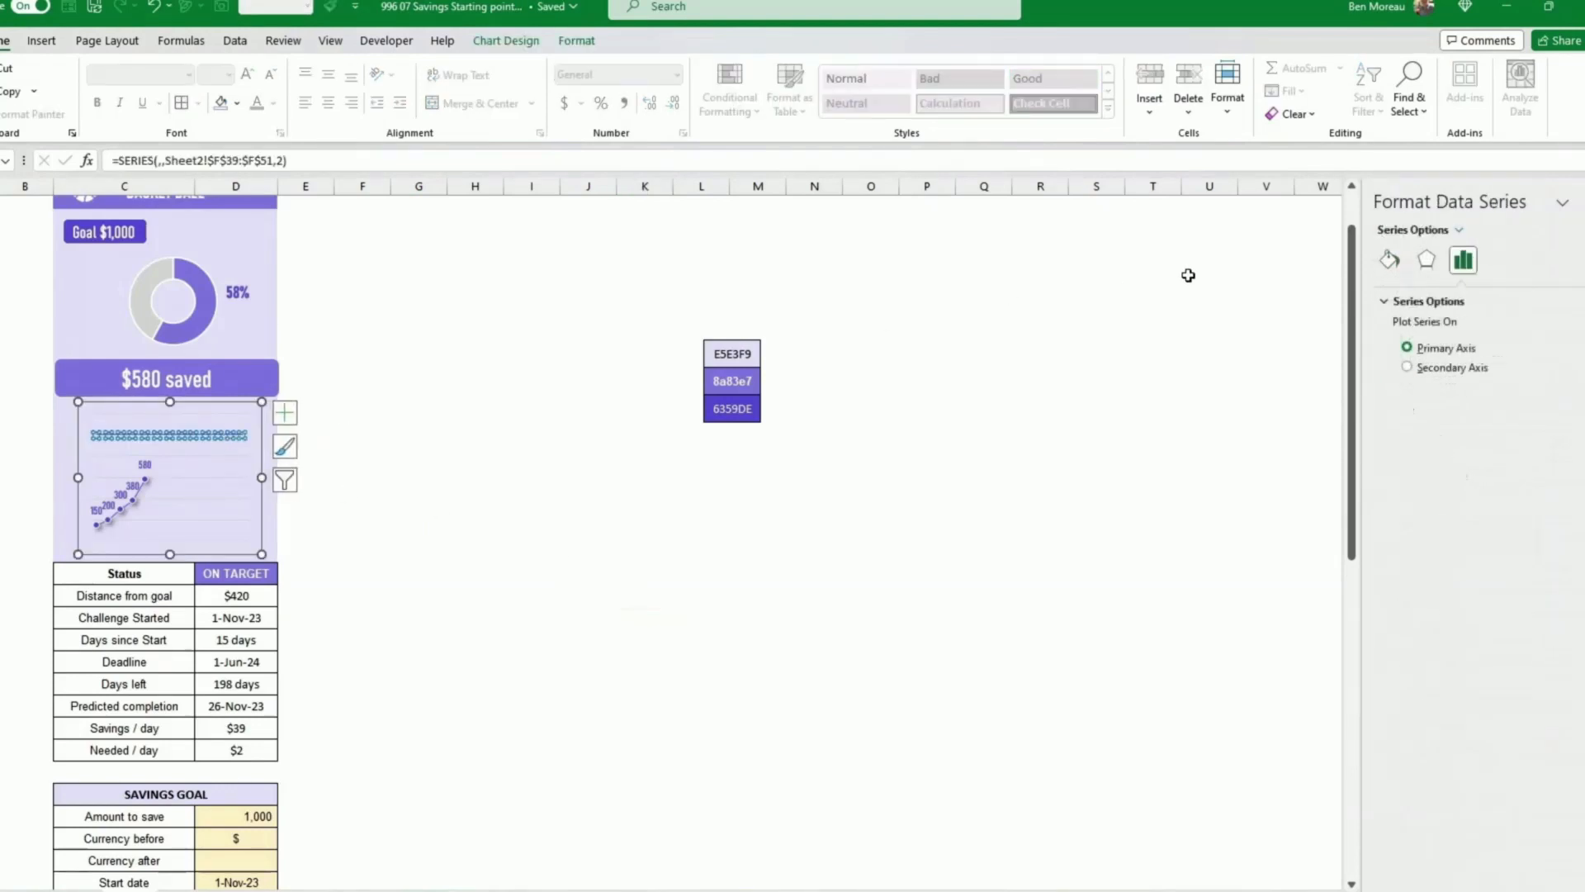
pyautogui.click(1427, 261)
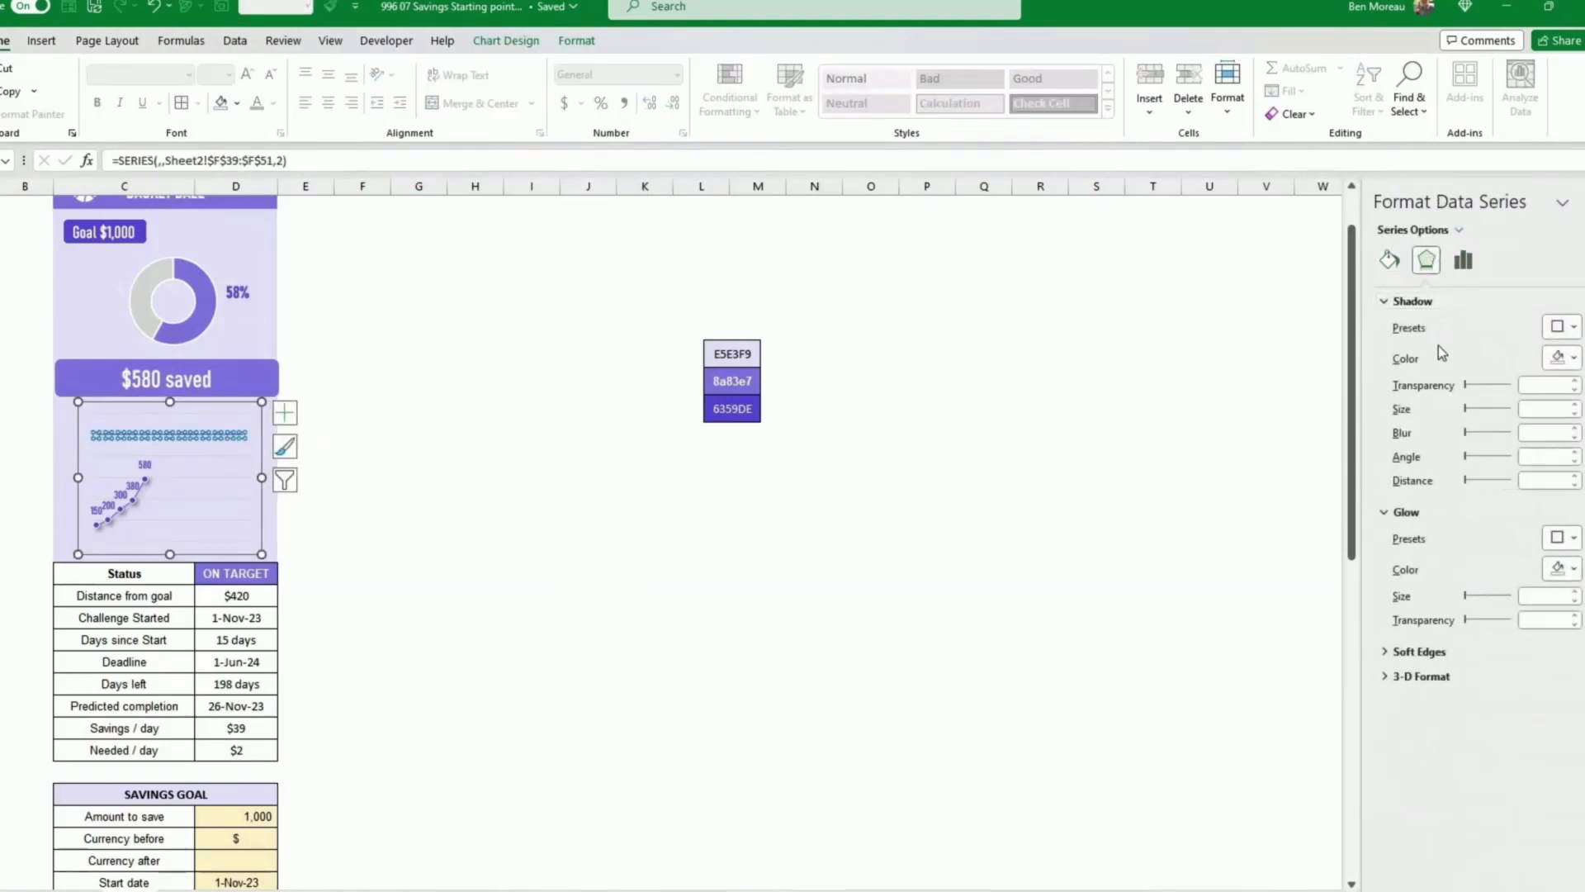
pyautogui.click(1560, 328)
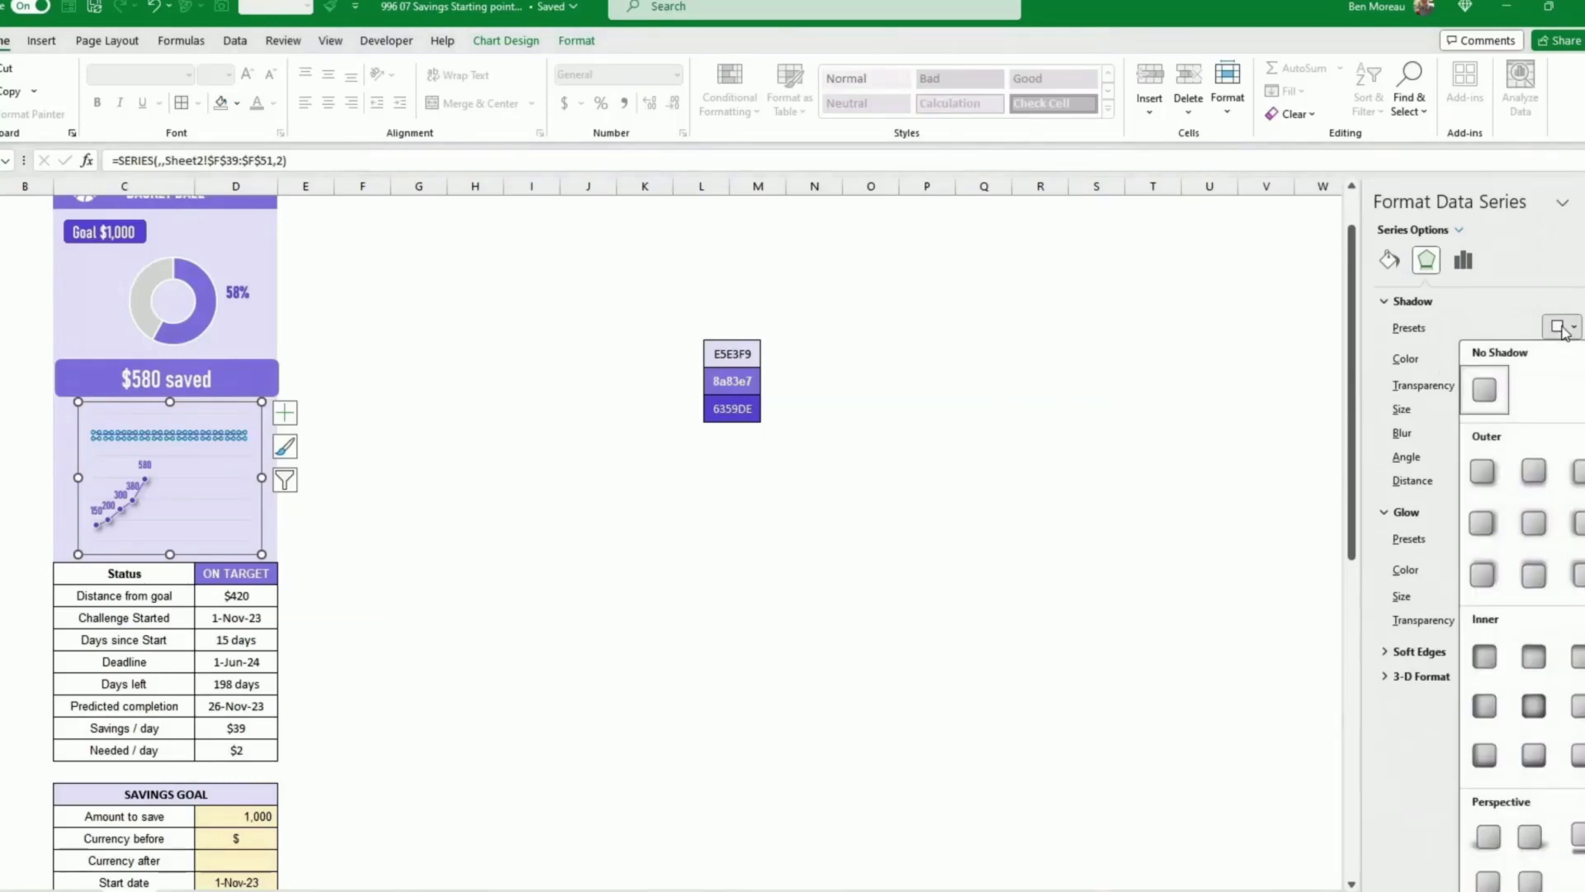
pyautogui.click(1483, 469)
pyautogui.click(830, 526)
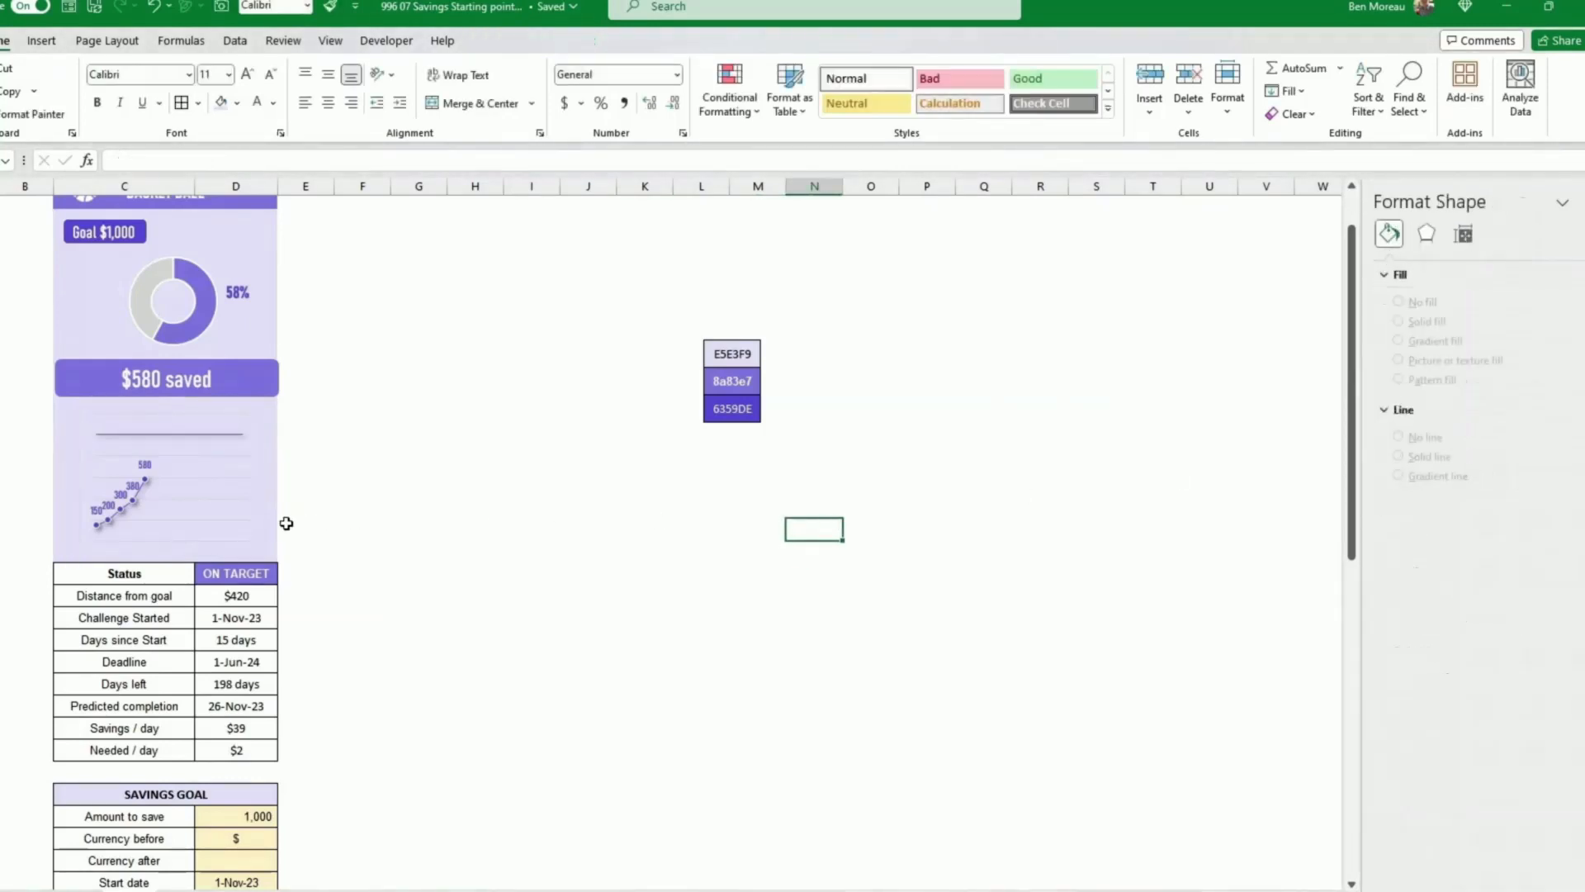
# Step: Enlarge the savings line chart by inserting two worksheet rows through it
pyautogui.click(211, 506)
pyautogui.moveTo(263, 554); pyautogui.dragTo(266, 555)
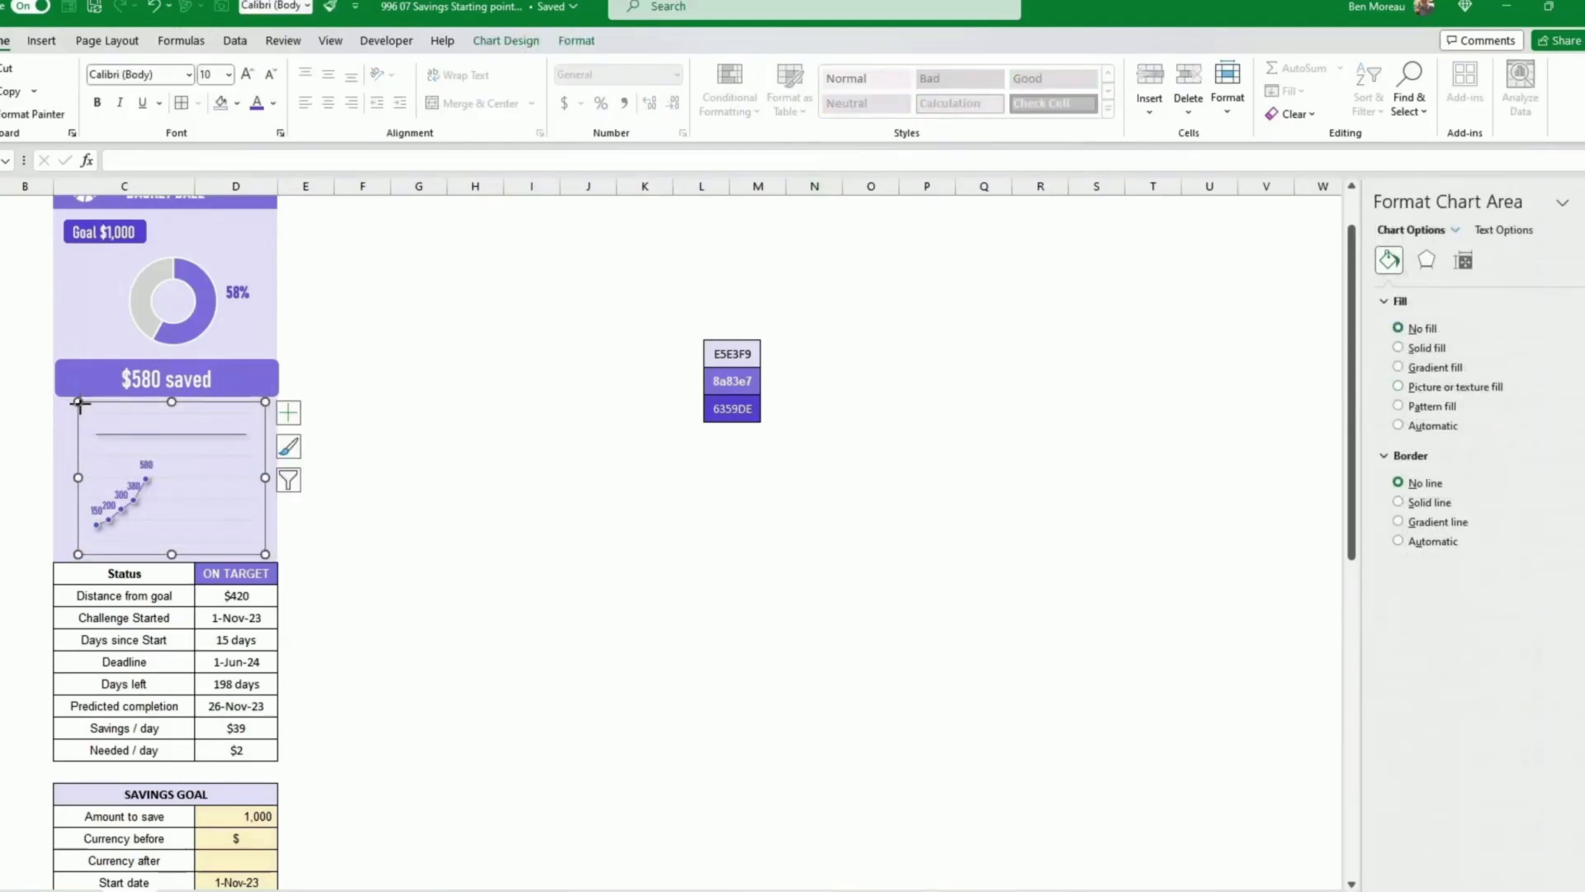
pyautogui.rightClick(2, 462)
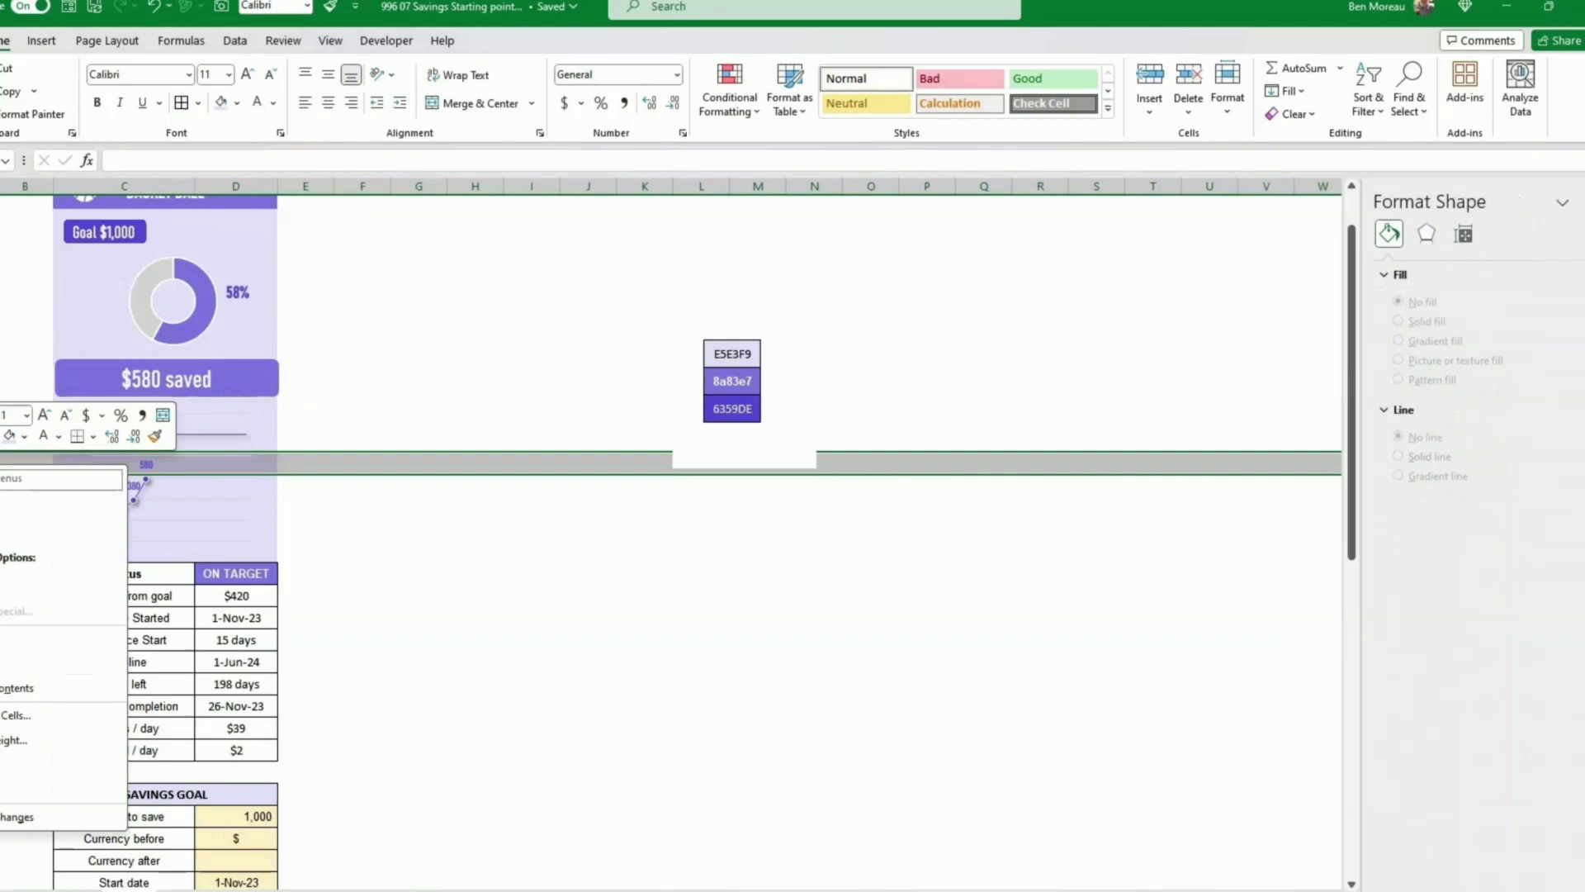
pyautogui.click(3, 634)
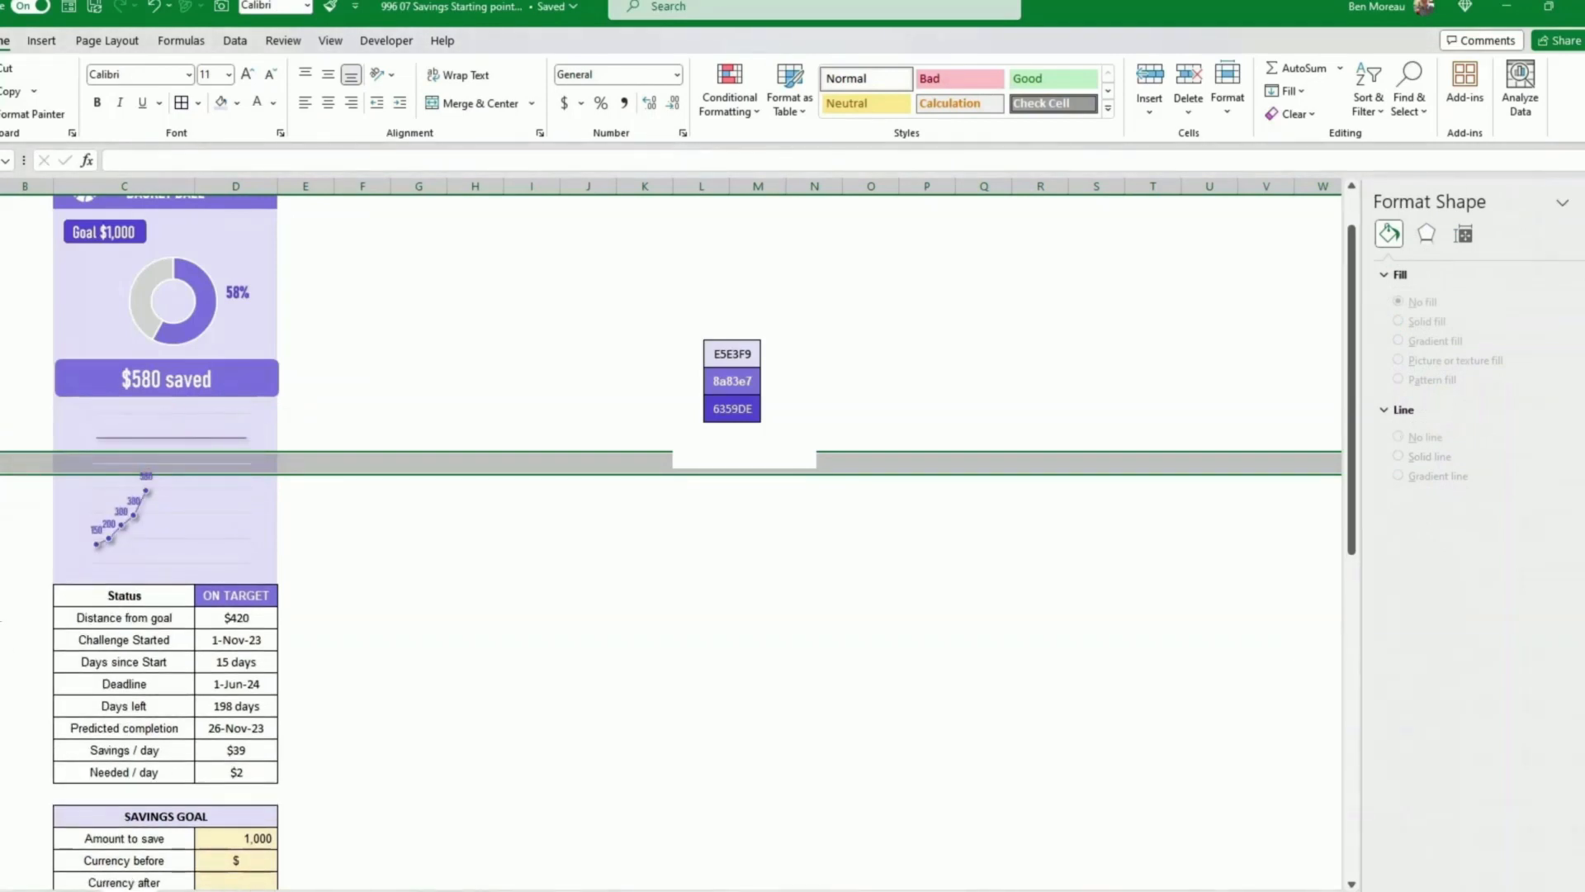
pyautogui.rightClick(2, 462)
pyautogui.click(3, 635)
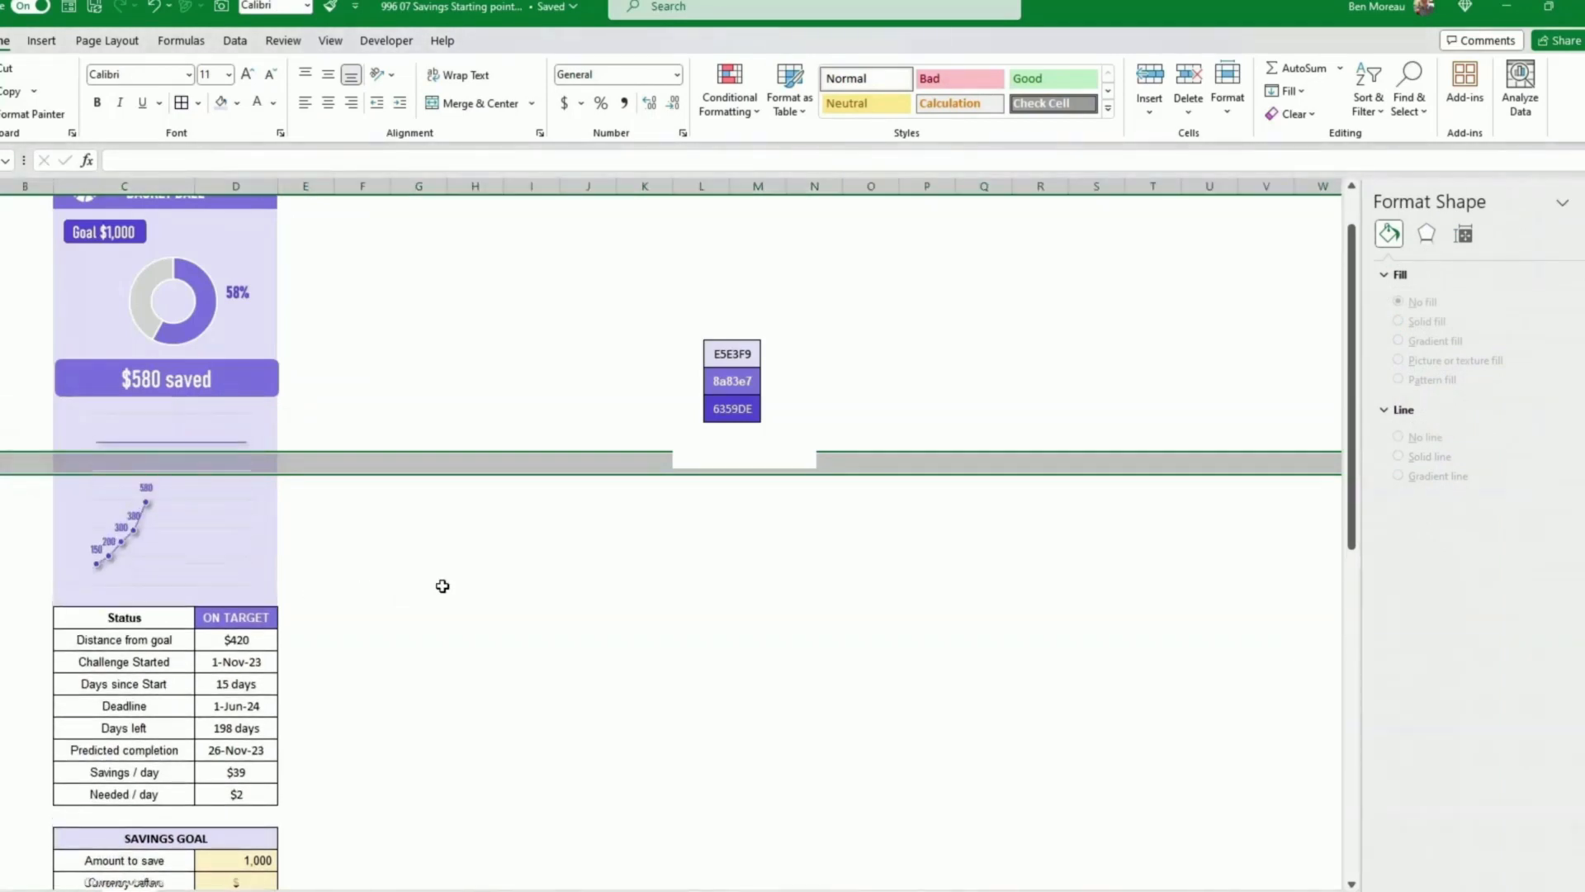
pyautogui.click(455, 576)
pyautogui.click(225, 472)
pyautogui.click(533, 487)
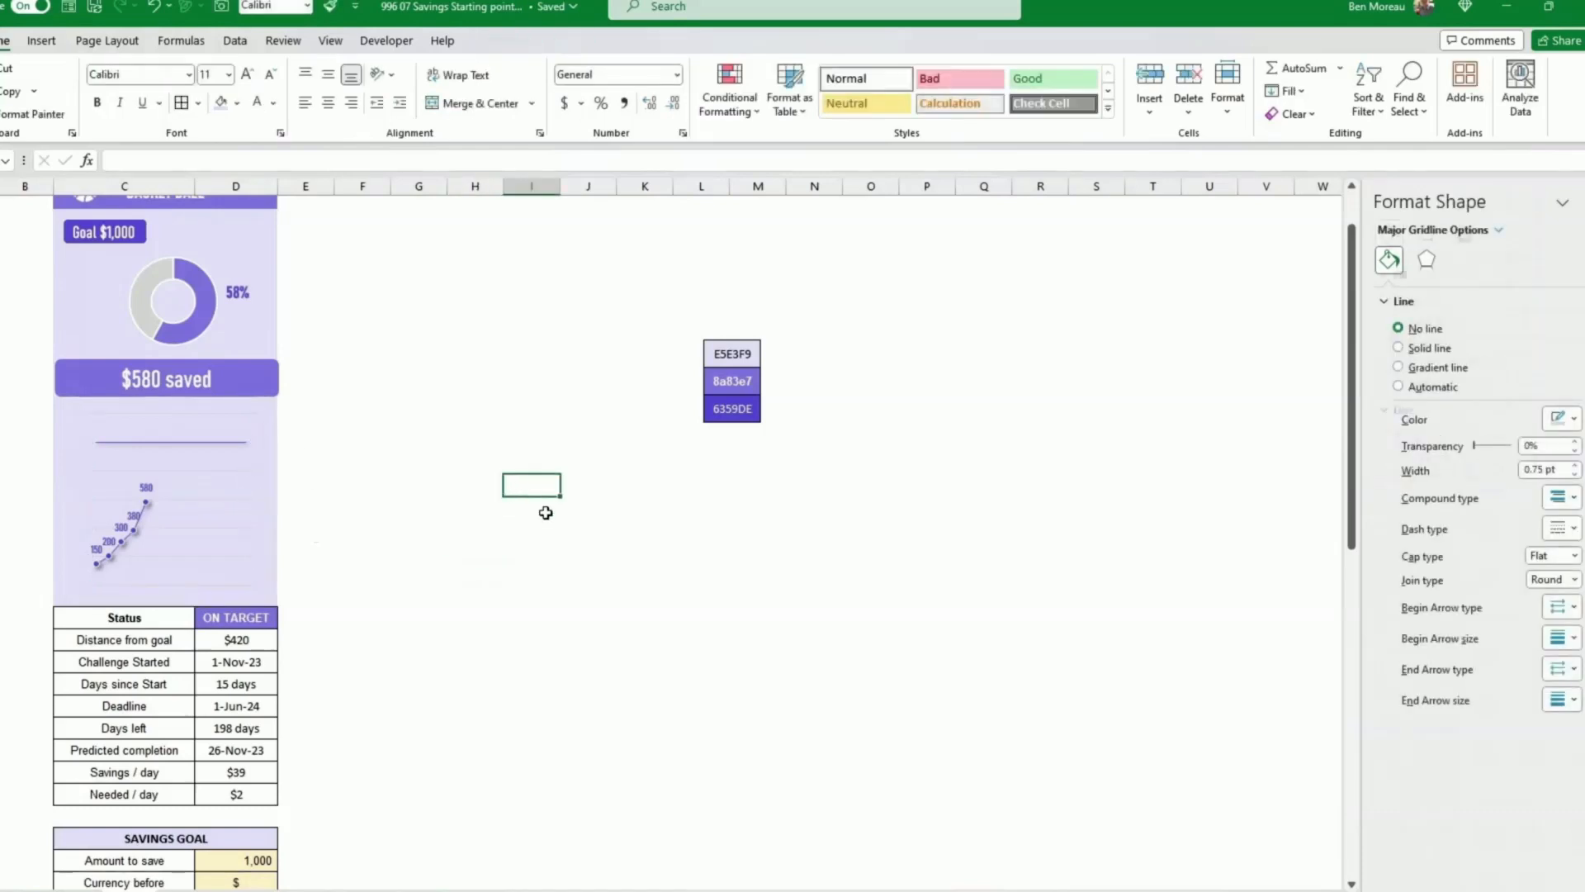
pyautogui.click(362, 574)
pyautogui.scroll(1, 358, 492)
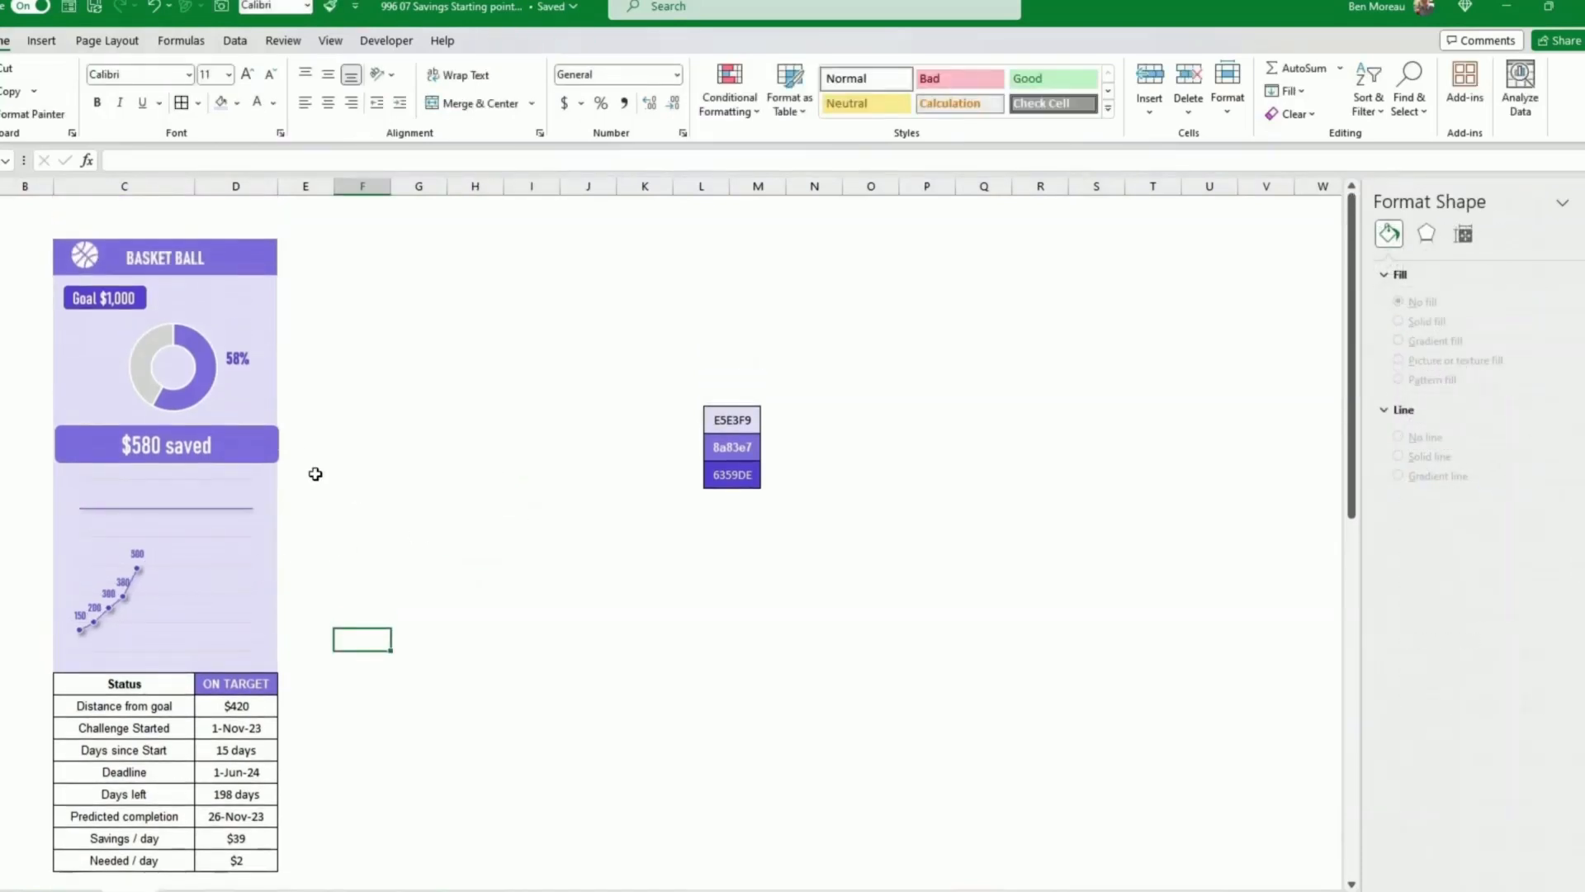
pyautogui.click(274, 442)
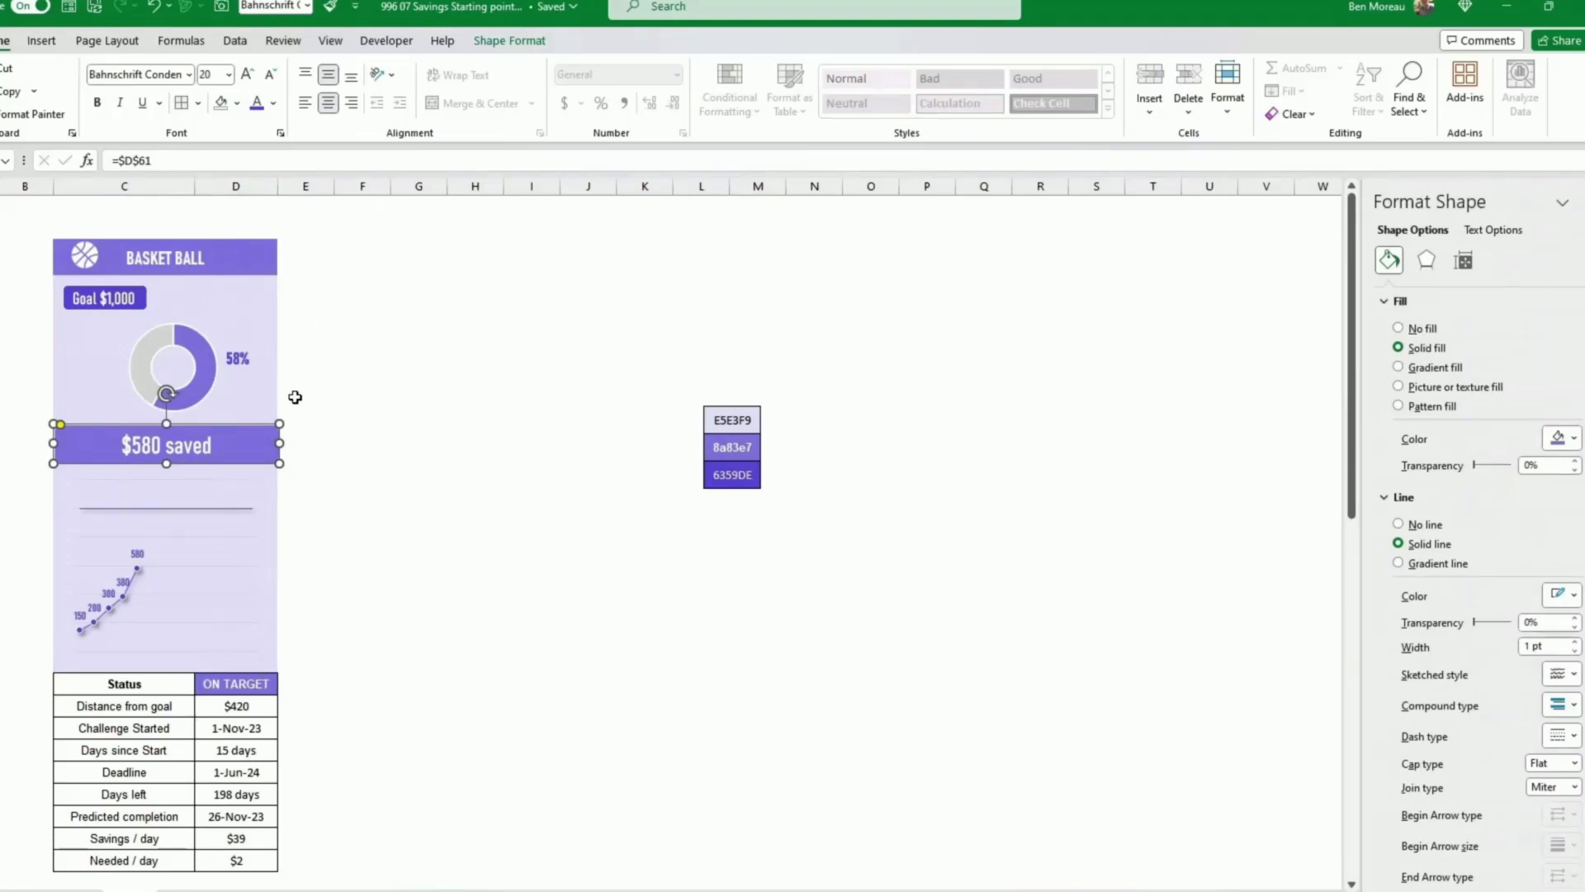
pyautogui.click(389, 539)
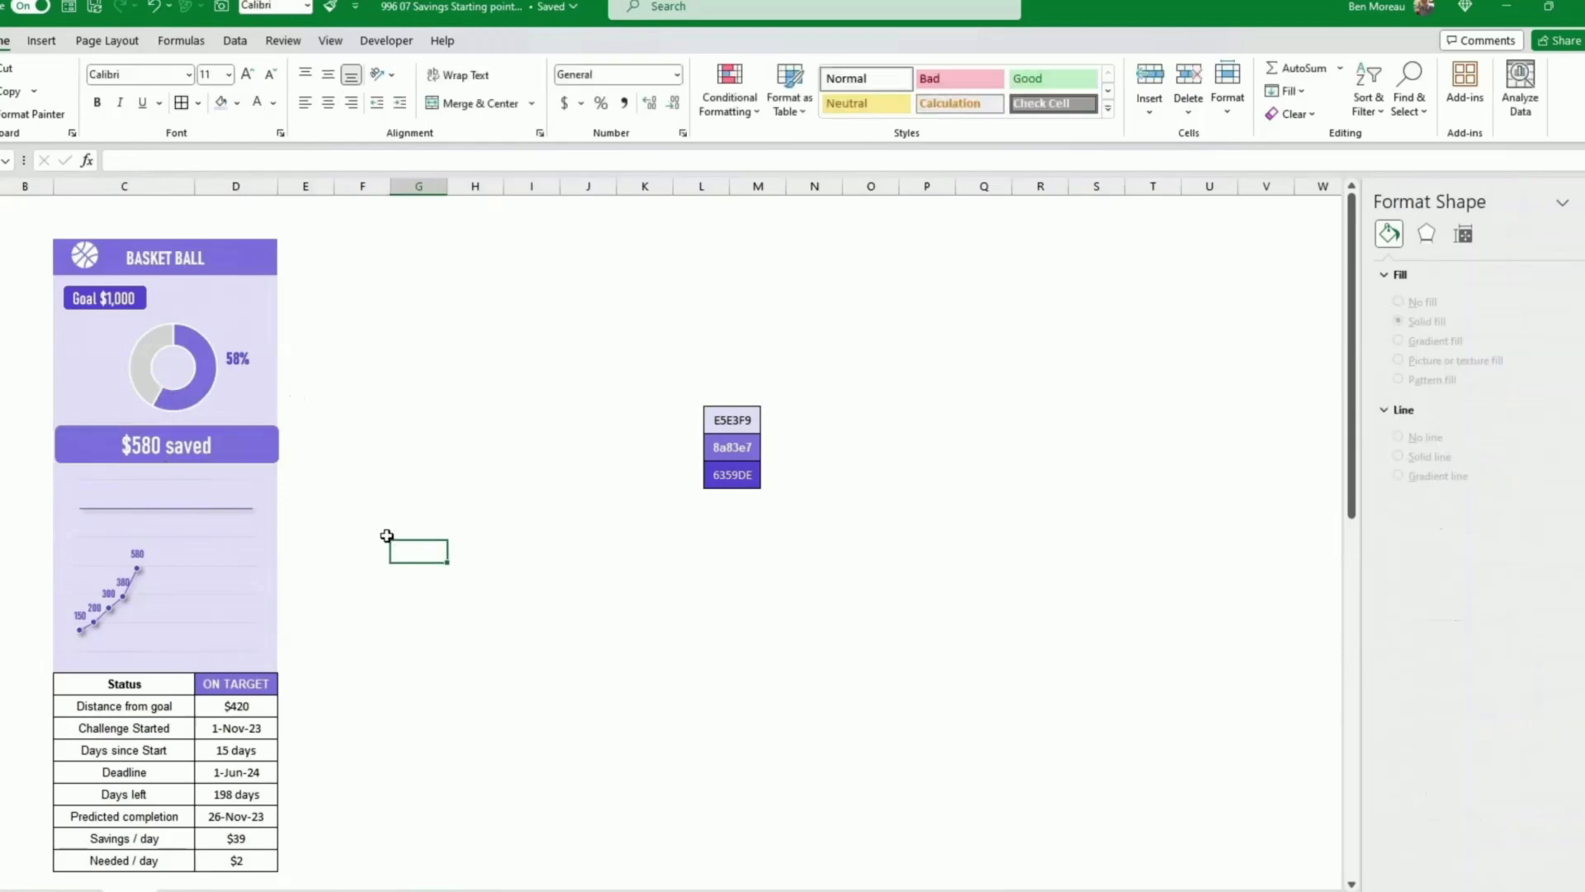
# Step: Set the font colour of the Total and goal helper columns beside the savings table to light grey
pyautogui.scroll(-12, 161, 537)
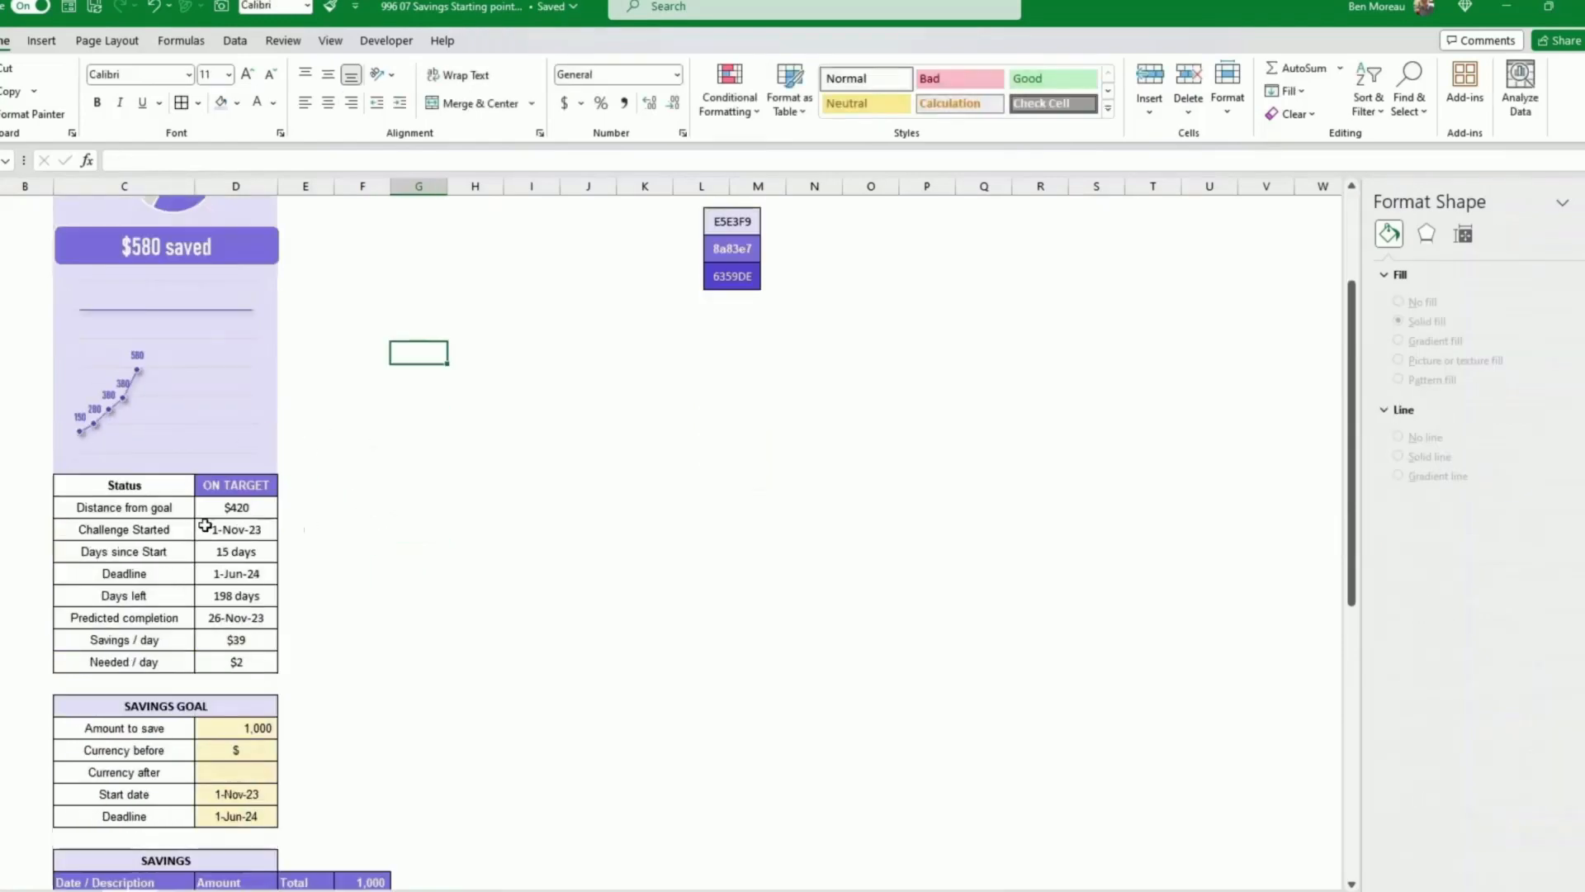
pyautogui.scroll(-5, 161, 540)
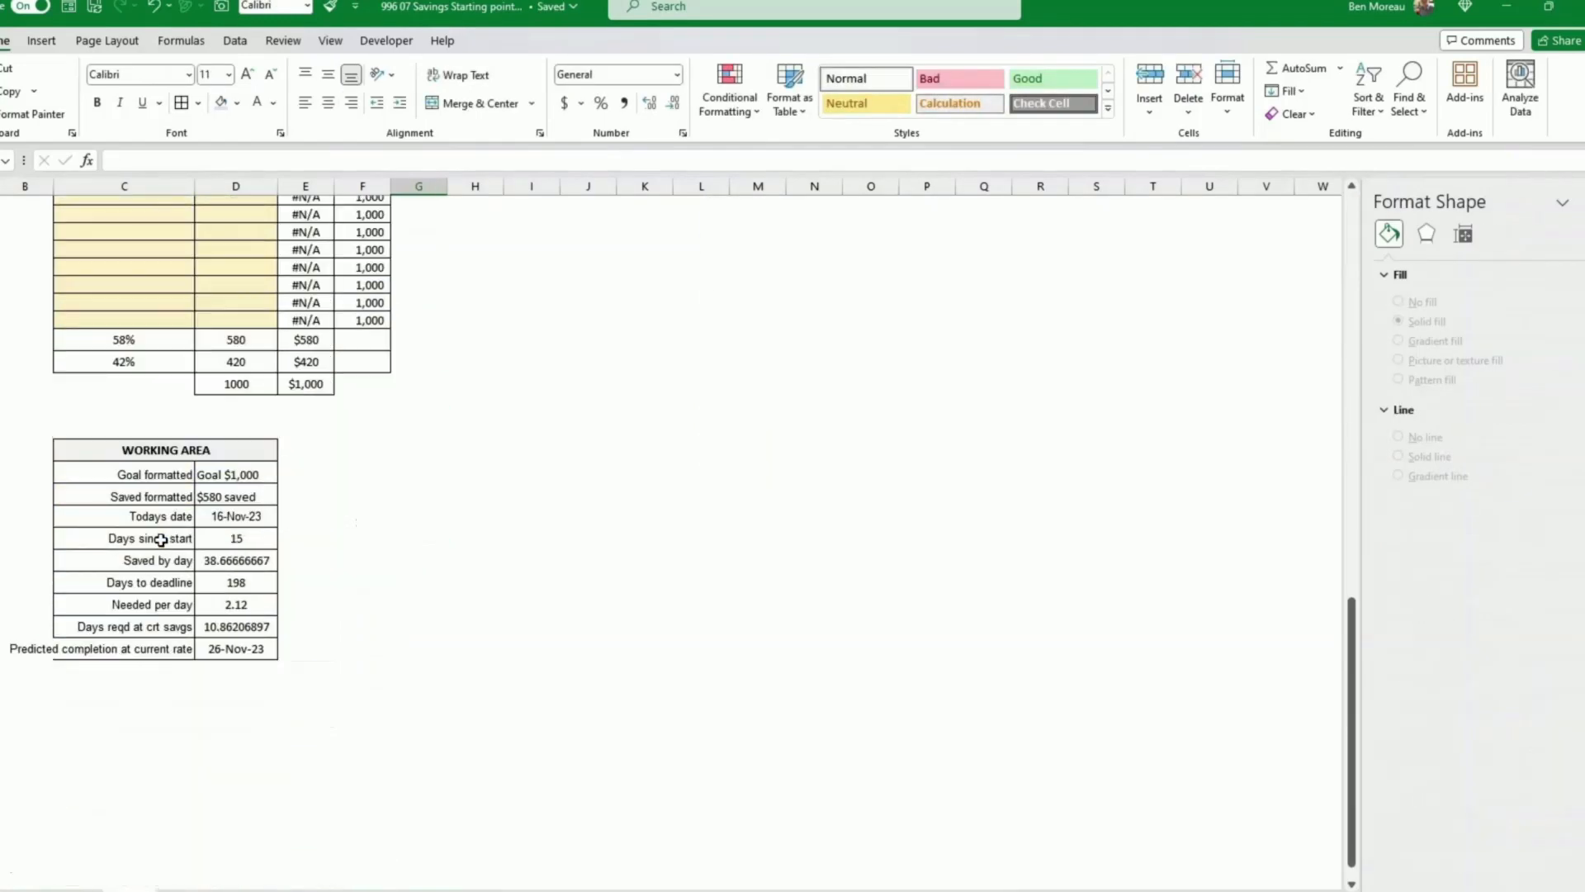
pyautogui.scroll(5, 164, 539)
pyautogui.moveTo(294, 376); pyautogui.dragTo(340, 647)
pyautogui.click(273, 102)
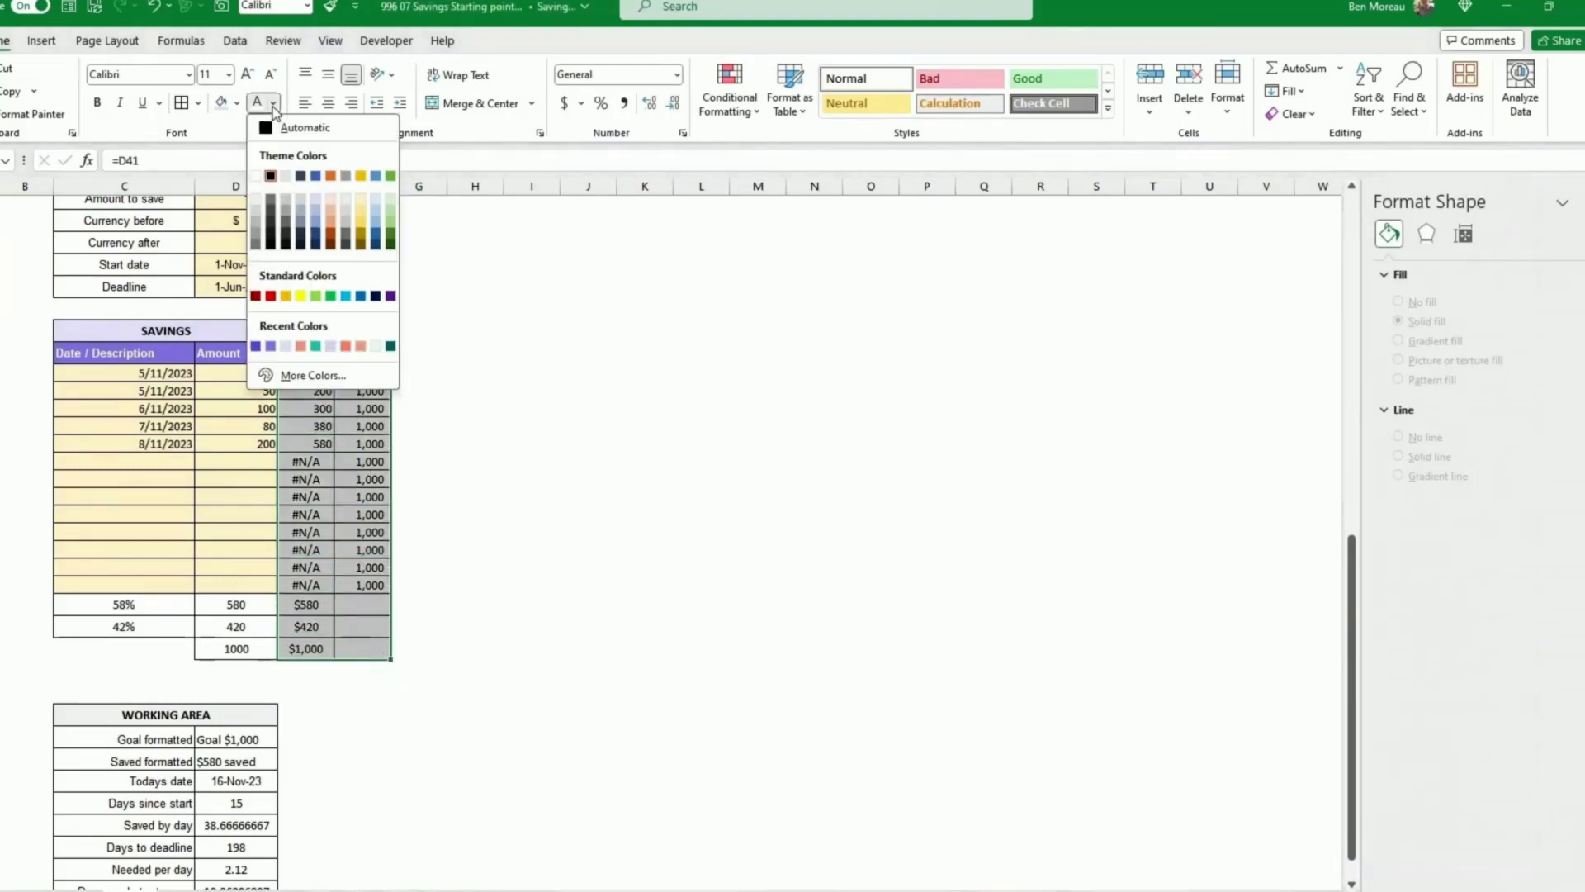
pyautogui.click(256, 217)
# Step: Apply the same light grey font colour to the percentage and total rows beneath the savings table
pyautogui.moveTo(156, 605); pyautogui.dragTo(237, 647)
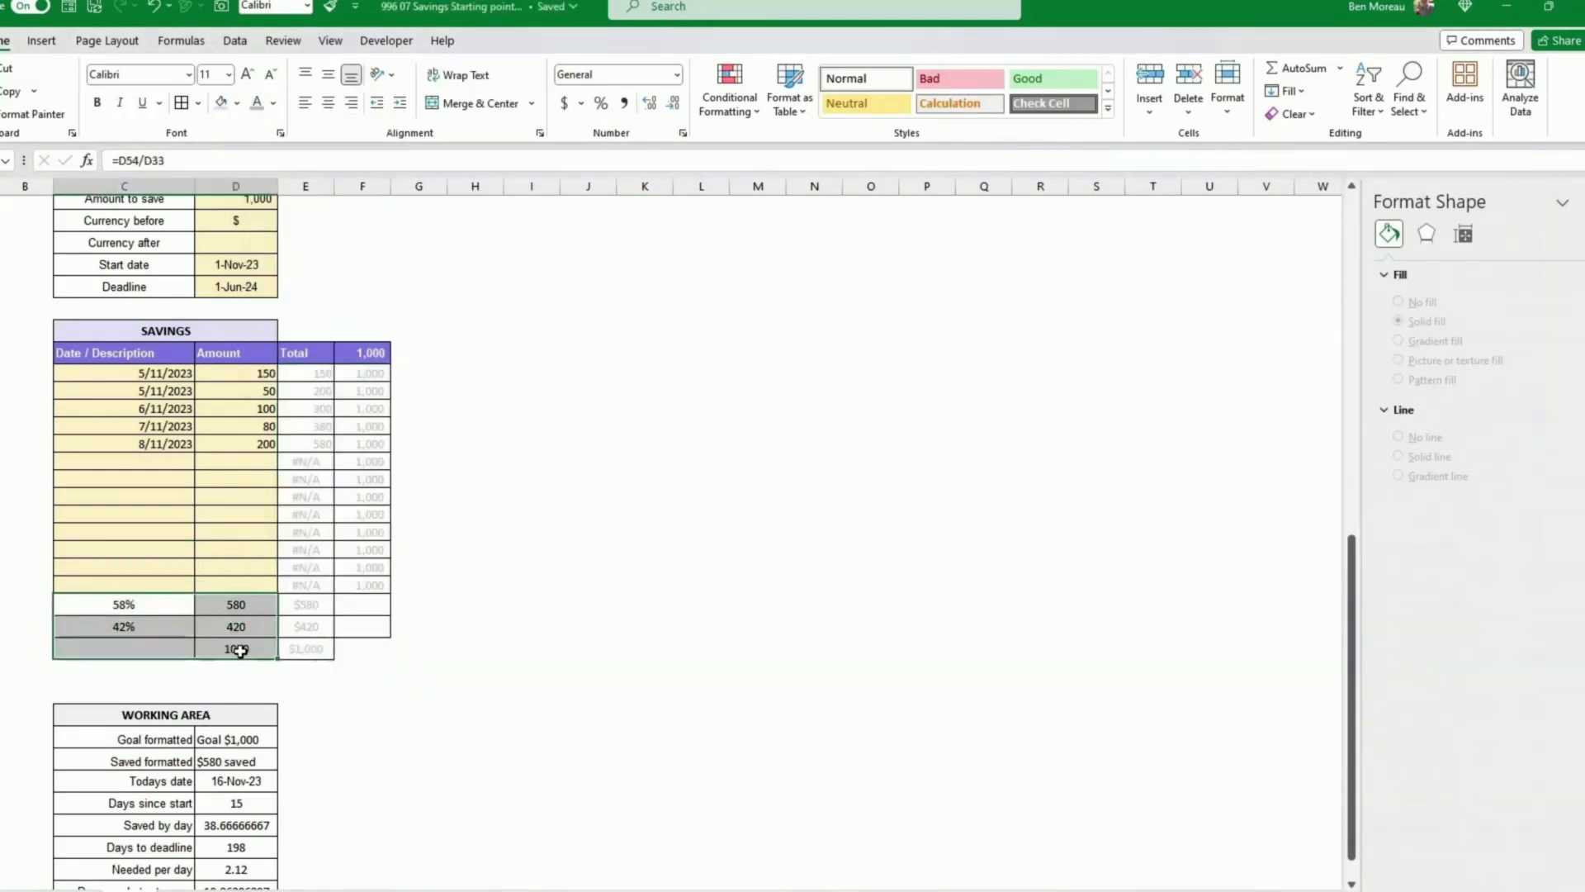
pyautogui.click(257, 102)
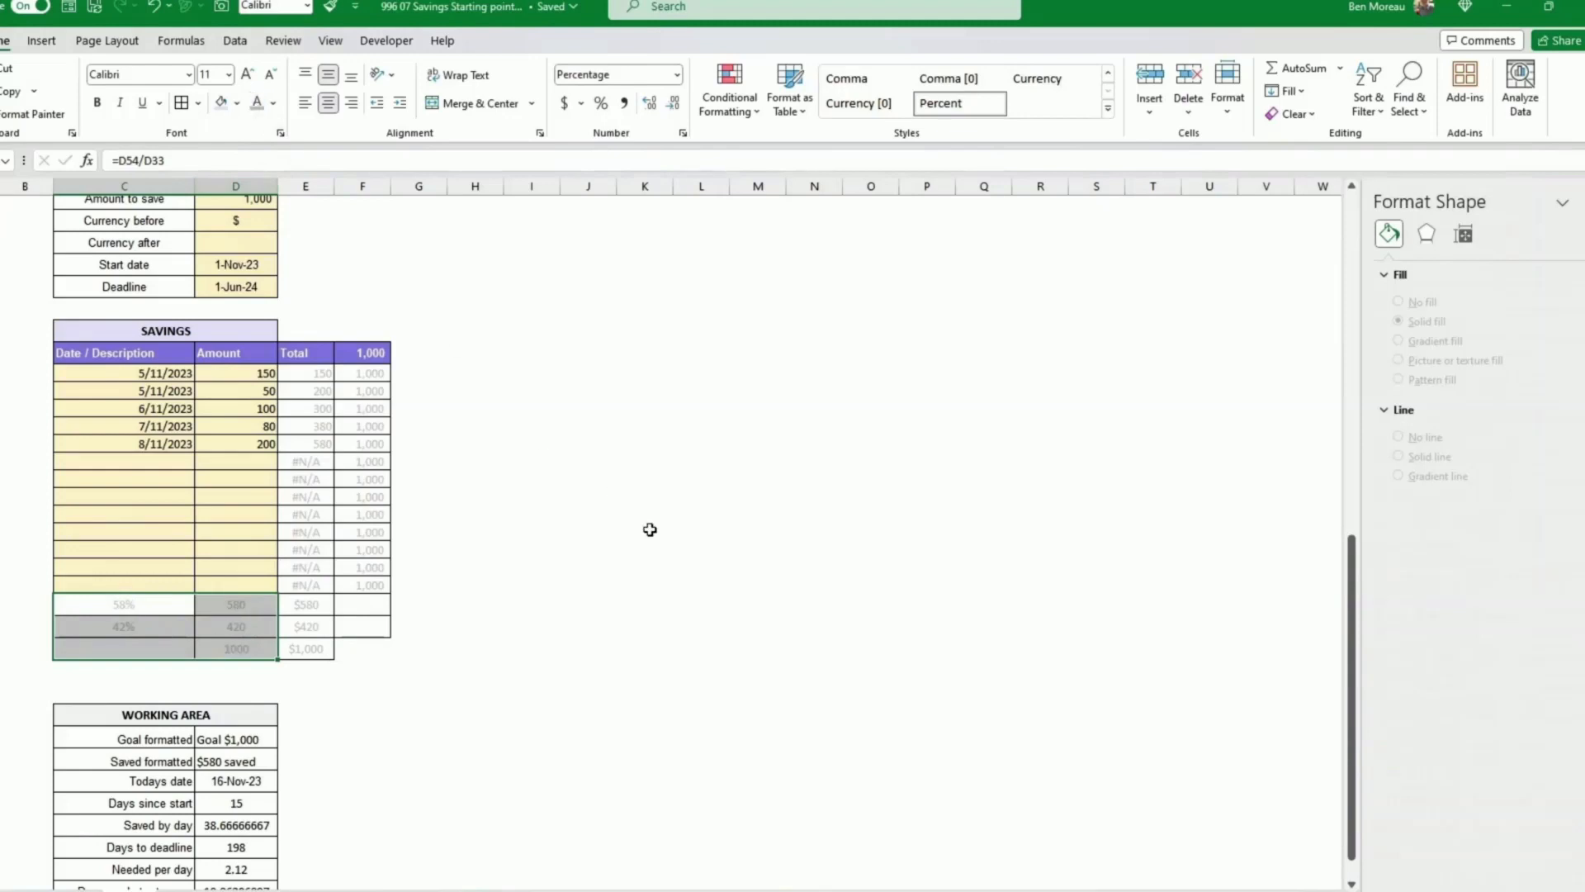
pyautogui.click(647, 531)
# Step: Apply the light grey font colour to the Working Area table
pyautogui.scroll(-4, 648, 535)
pyautogui.moveTo(177, 533); pyautogui.dragTo(234, 718)
pyautogui.click(259, 103)
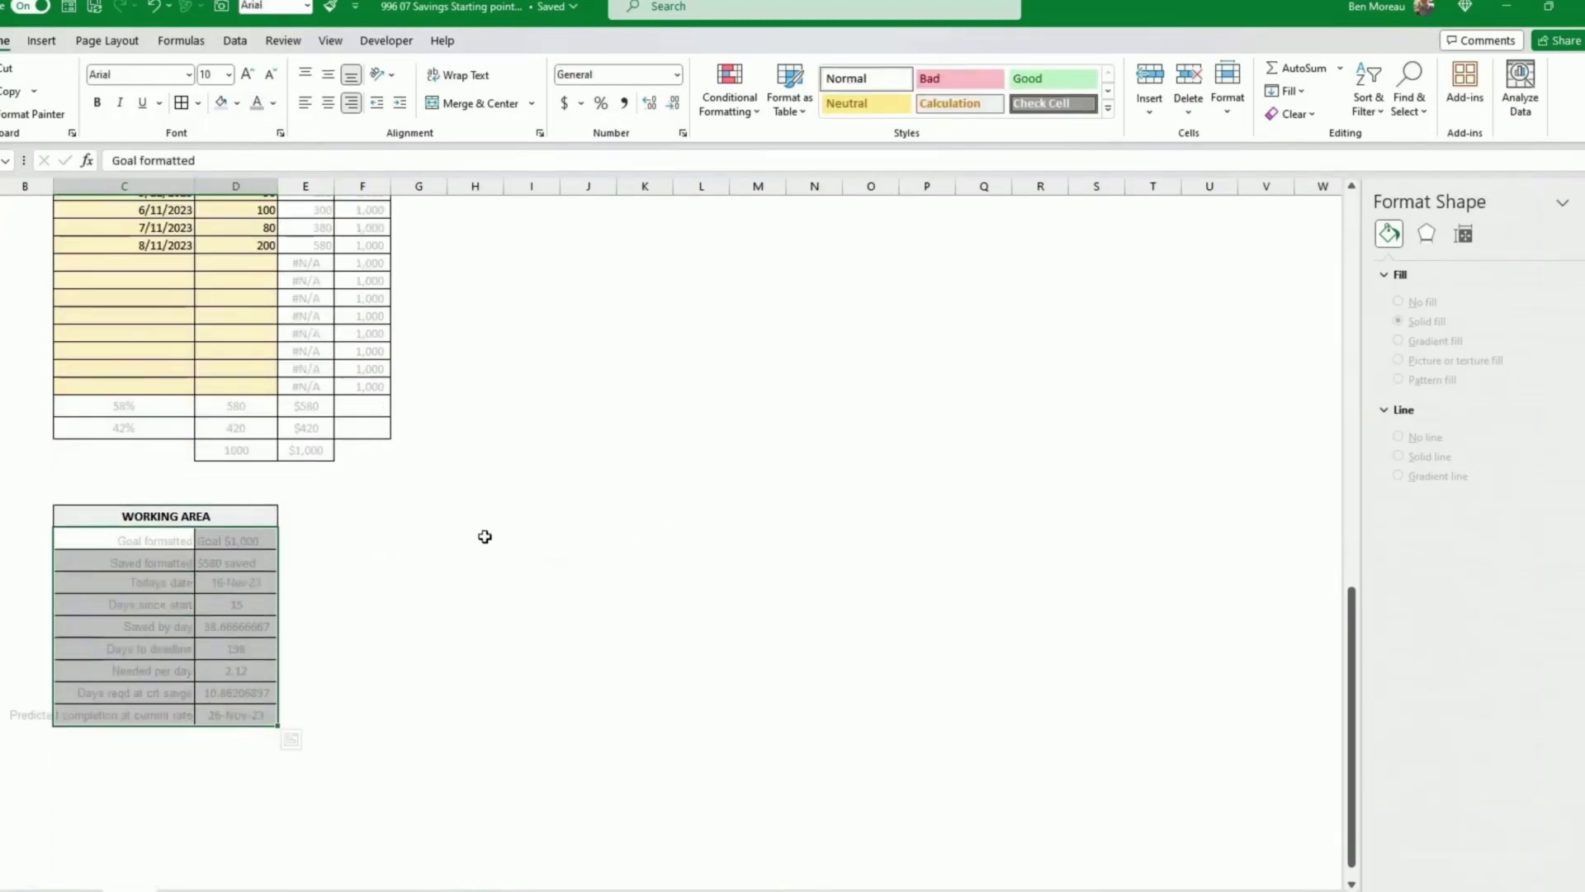
pyautogui.click(486, 538)
# Step: Review the savings input ranges, savings goal inputs and status values
pyautogui.scroll(9, 487, 541)
pyautogui.scroll(2, 489, 543)
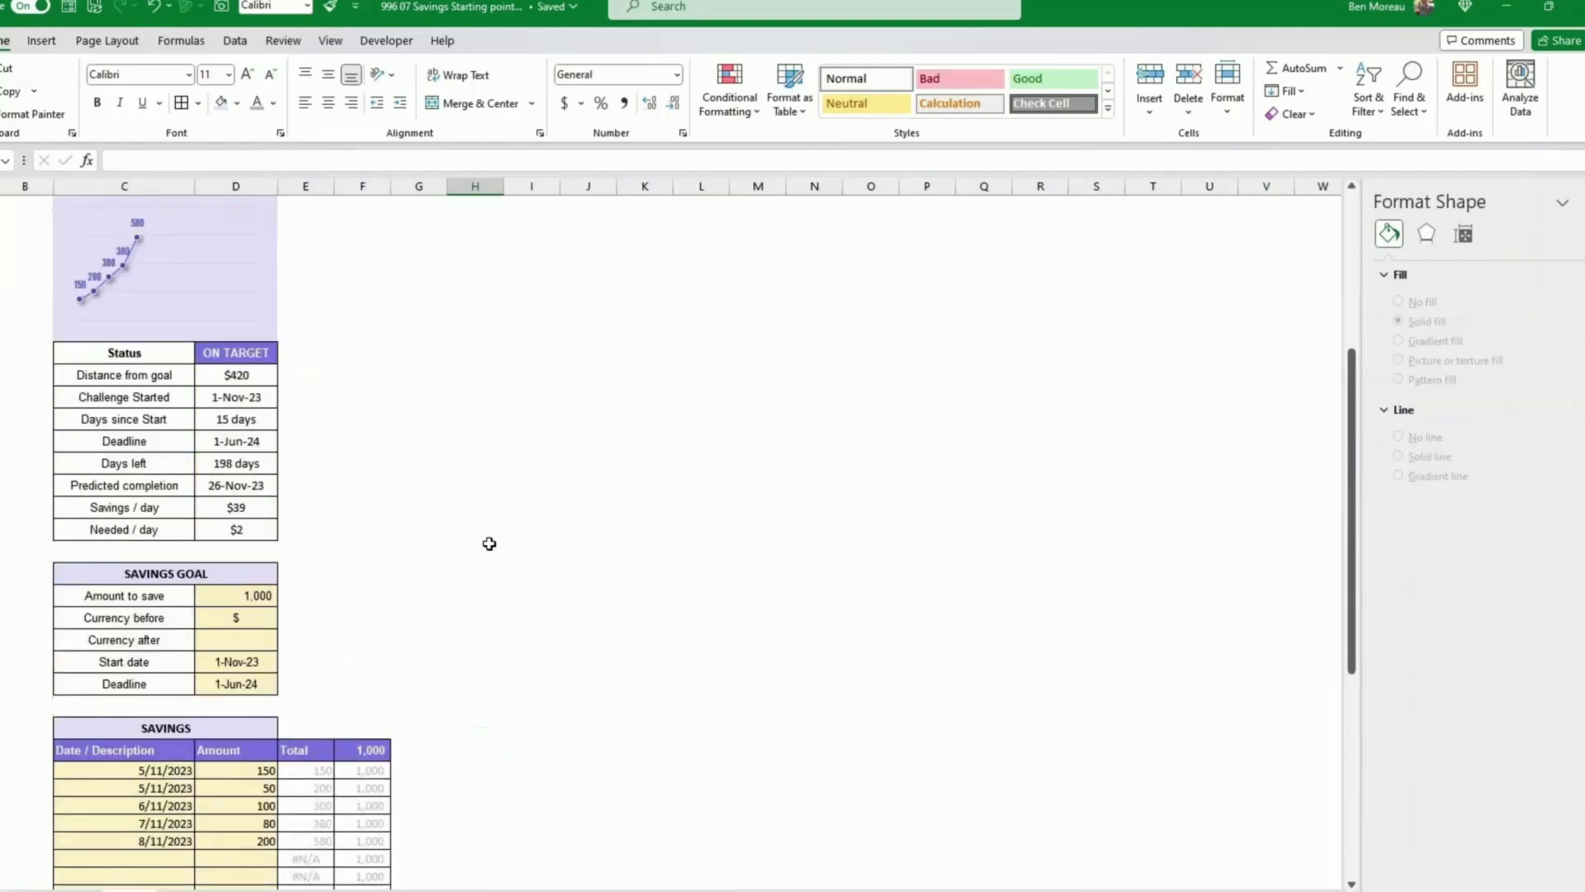
pyautogui.scroll(-3, 489, 543)
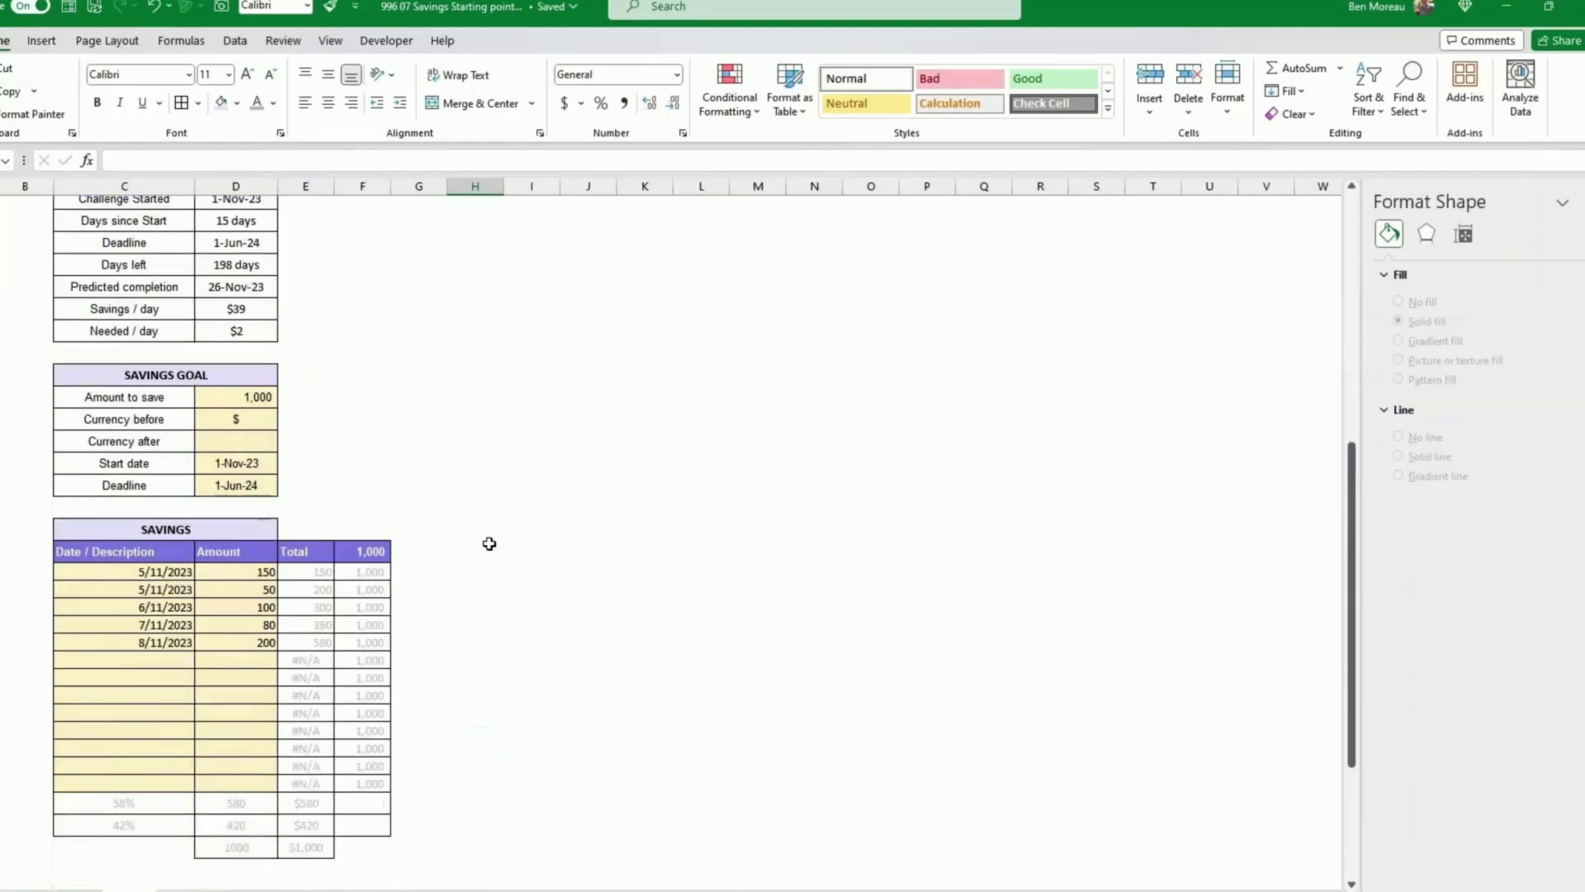
pyautogui.moveTo(178, 575); pyautogui.dragTo(260, 786)
pyautogui.moveTo(266, 398); pyautogui.dragTo(252, 486)
pyautogui.scroll(5, 357, 481)
pyautogui.click(263, 559)
pyautogui.scroll(3, 297, 552)
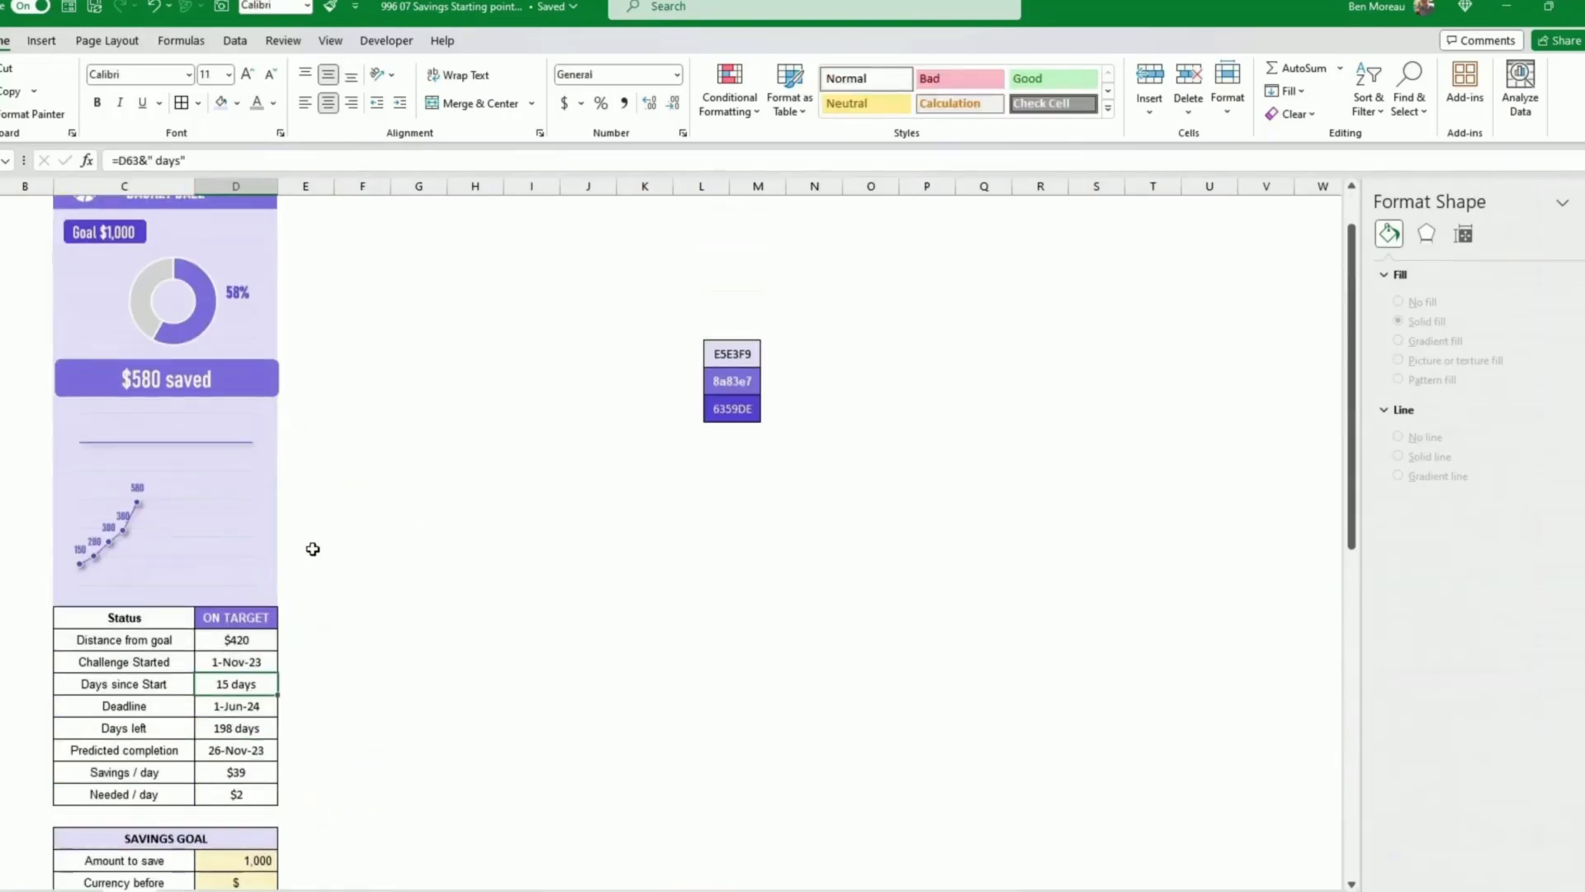
# Step: Set the outline weight of the $580 saved banner to 1.5 pt
pyautogui.click(162, 450)
pyautogui.click(364, 496)
pyautogui.click(248, 448)
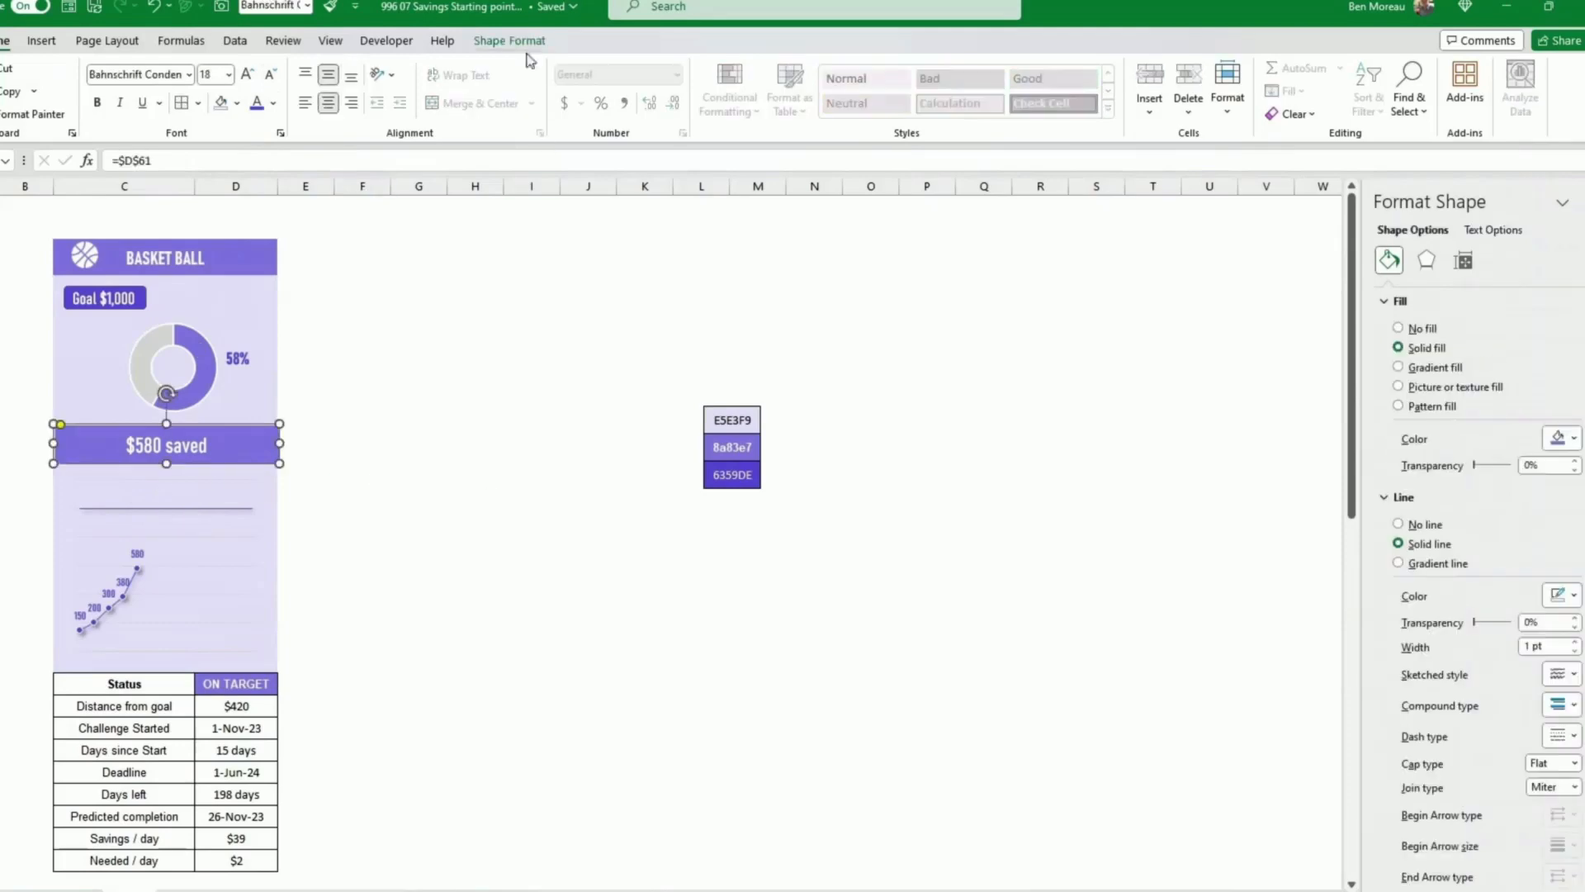
pyautogui.click(518, 43)
pyautogui.click(625, 90)
pyautogui.moveTo(580, 417)
pyautogui.click(782, 485)
pyautogui.click(532, 507)
# Step: Apply a shadow effect preset to the $580 saved banner
pyautogui.click(267, 457)
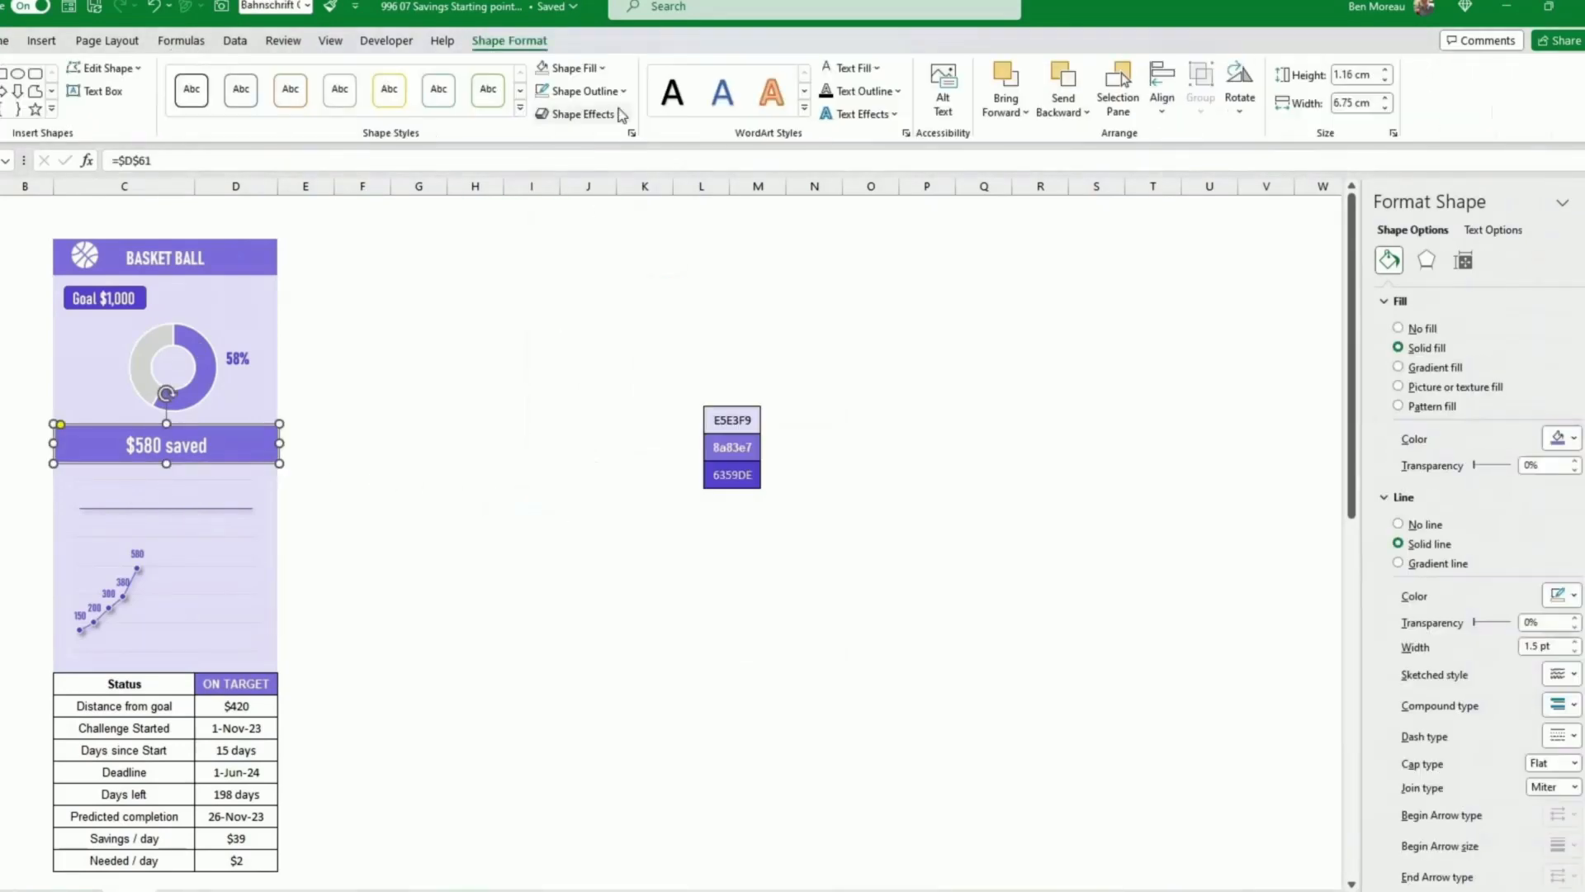
pyautogui.click(620, 114)
pyautogui.moveTo(614, 185)
pyautogui.click(692, 277)
pyautogui.click(475, 396)
# Step: Narrow the $580 saved banner slightly to about 6.59 cm wide
pyautogui.click(269, 457)
pyautogui.moveTo(279, 444); pyautogui.dragTo(273, 445)
pyautogui.click(340, 460)
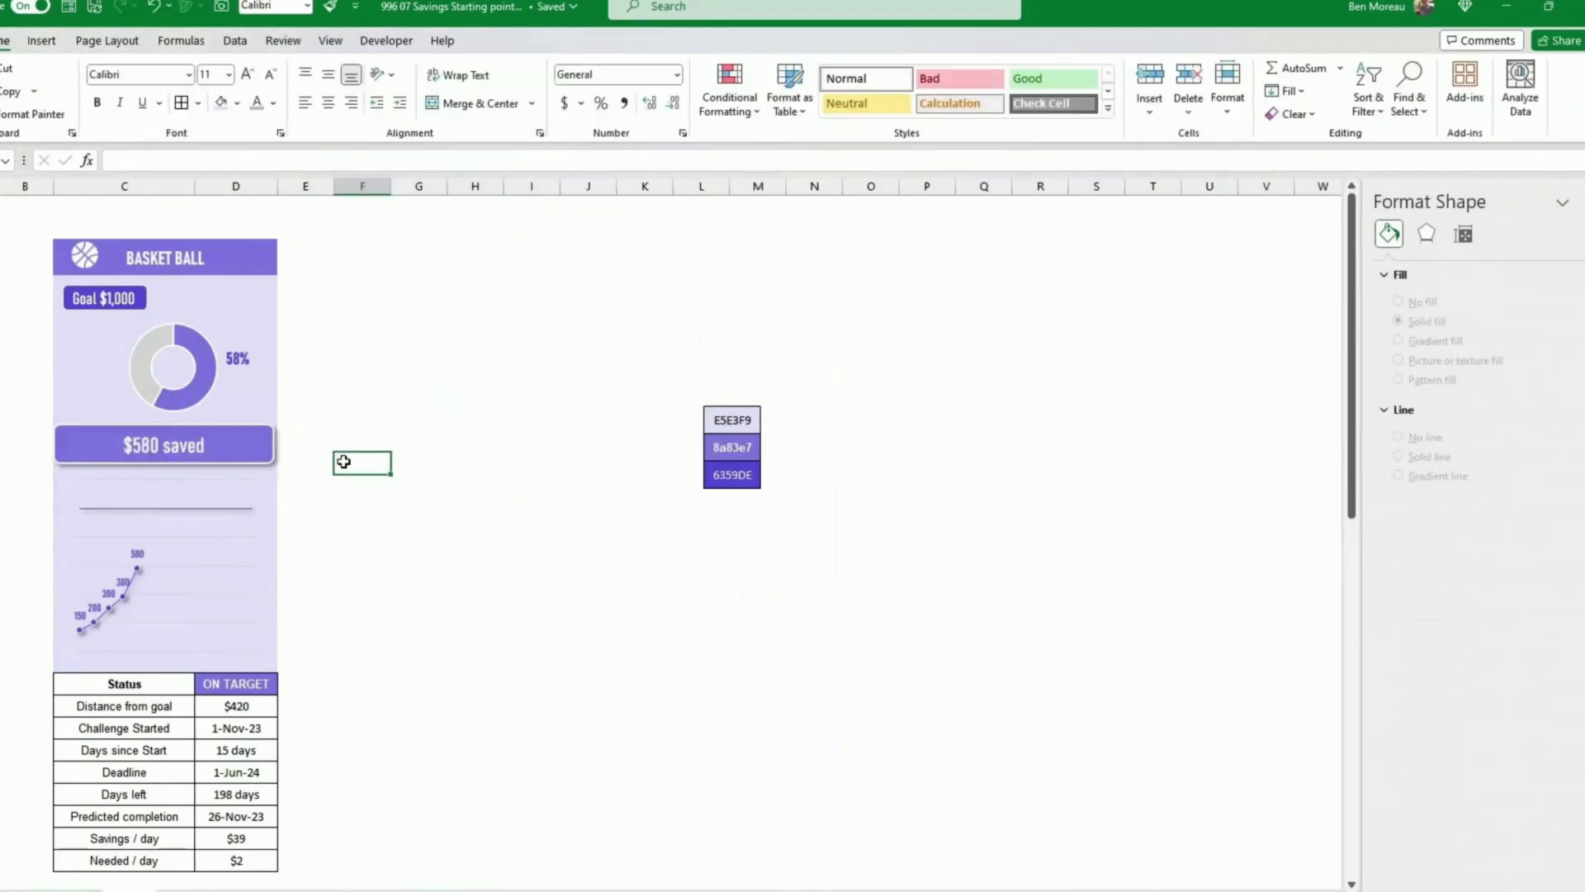
pyautogui.click(272, 450)
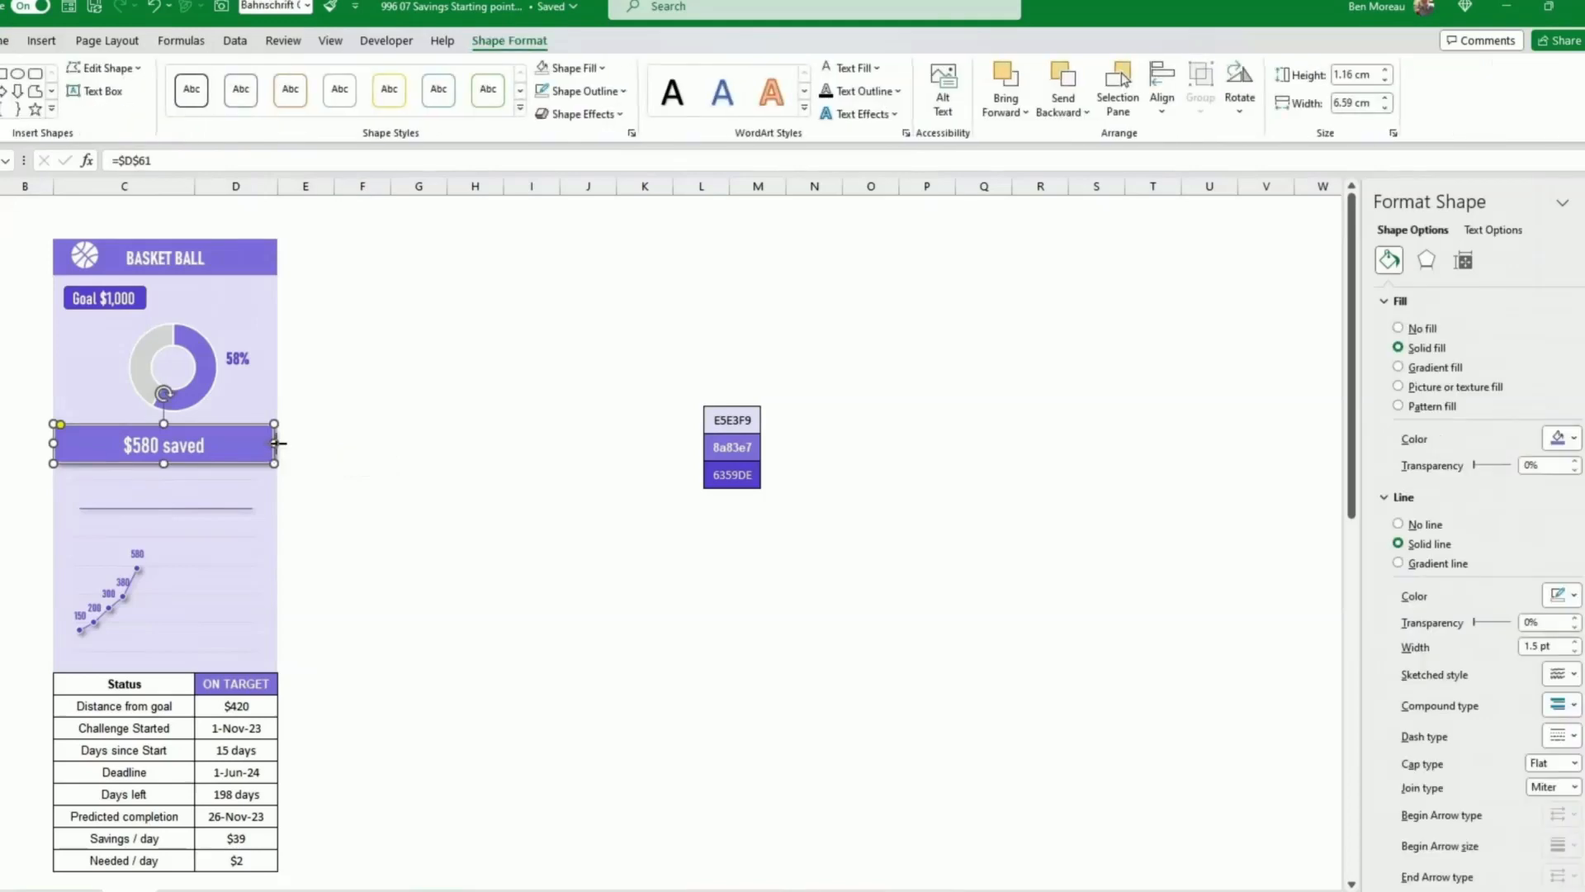
pyautogui.click(339, 459)
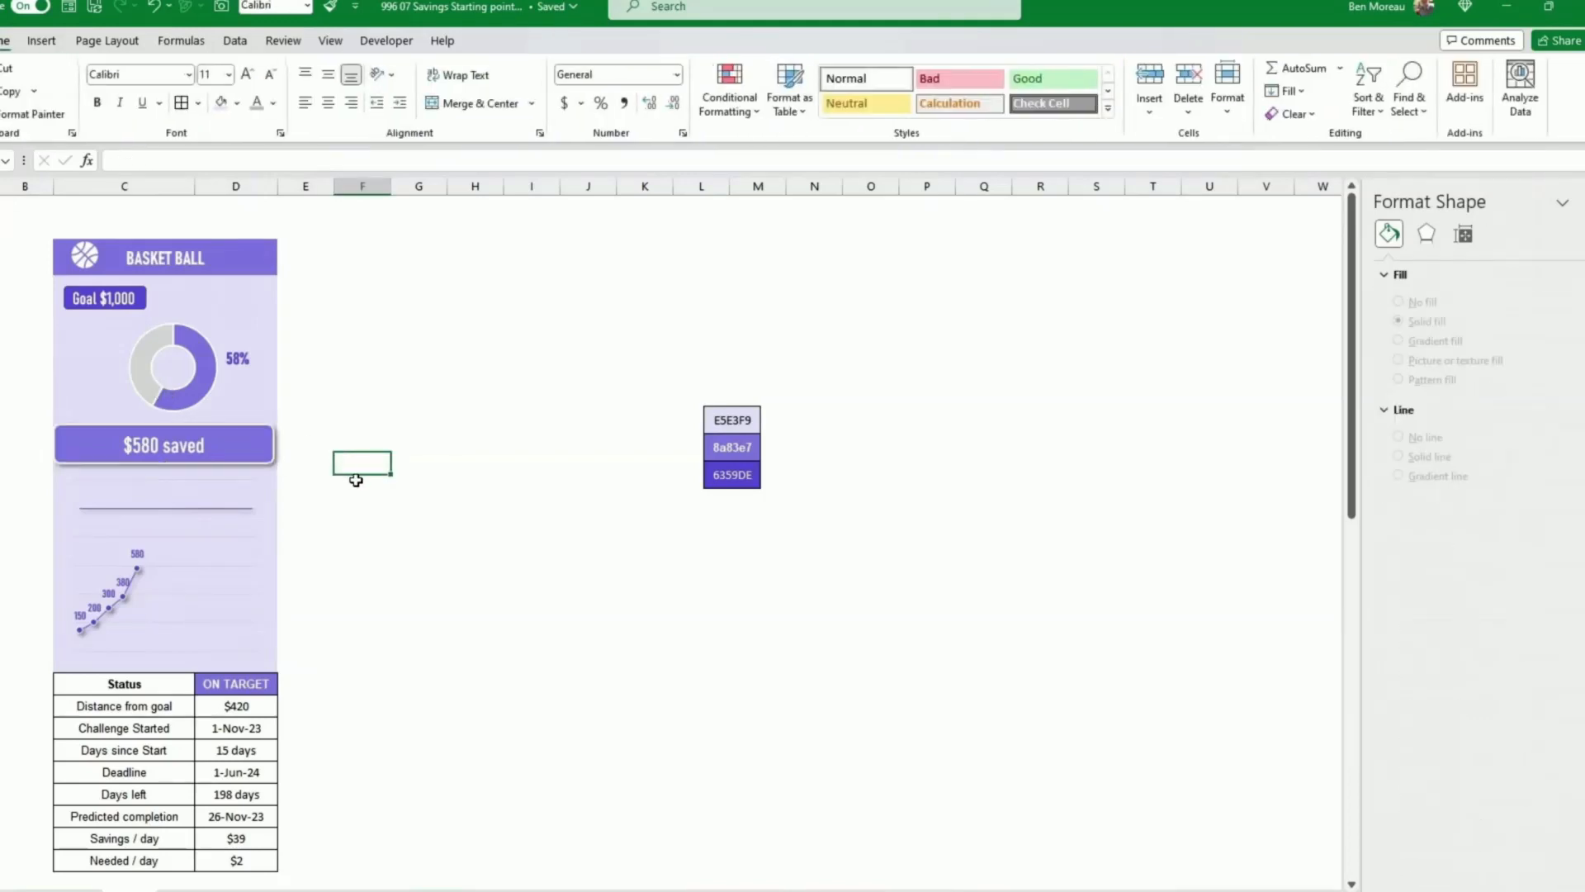
# Step: Inspect the chart data point property settings in the advanced Excel options and cancel
pyautogui.moveTo(365, 494); pyautogui.dragTo(365, 504)
pyautogui.hotkey('alt', 'f')
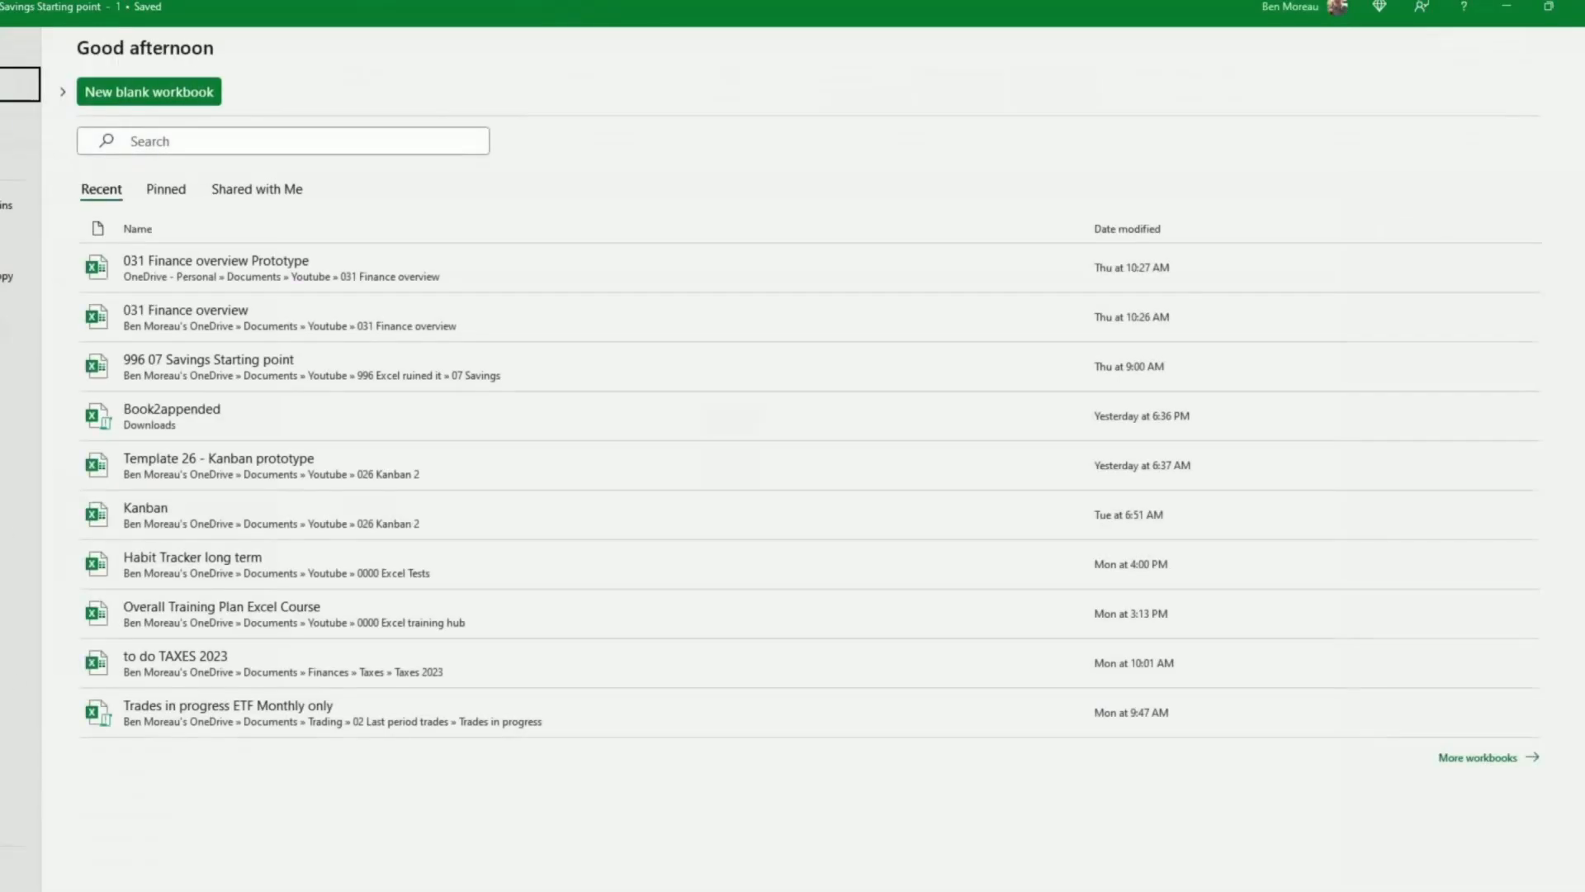
pyautogui.press('t')
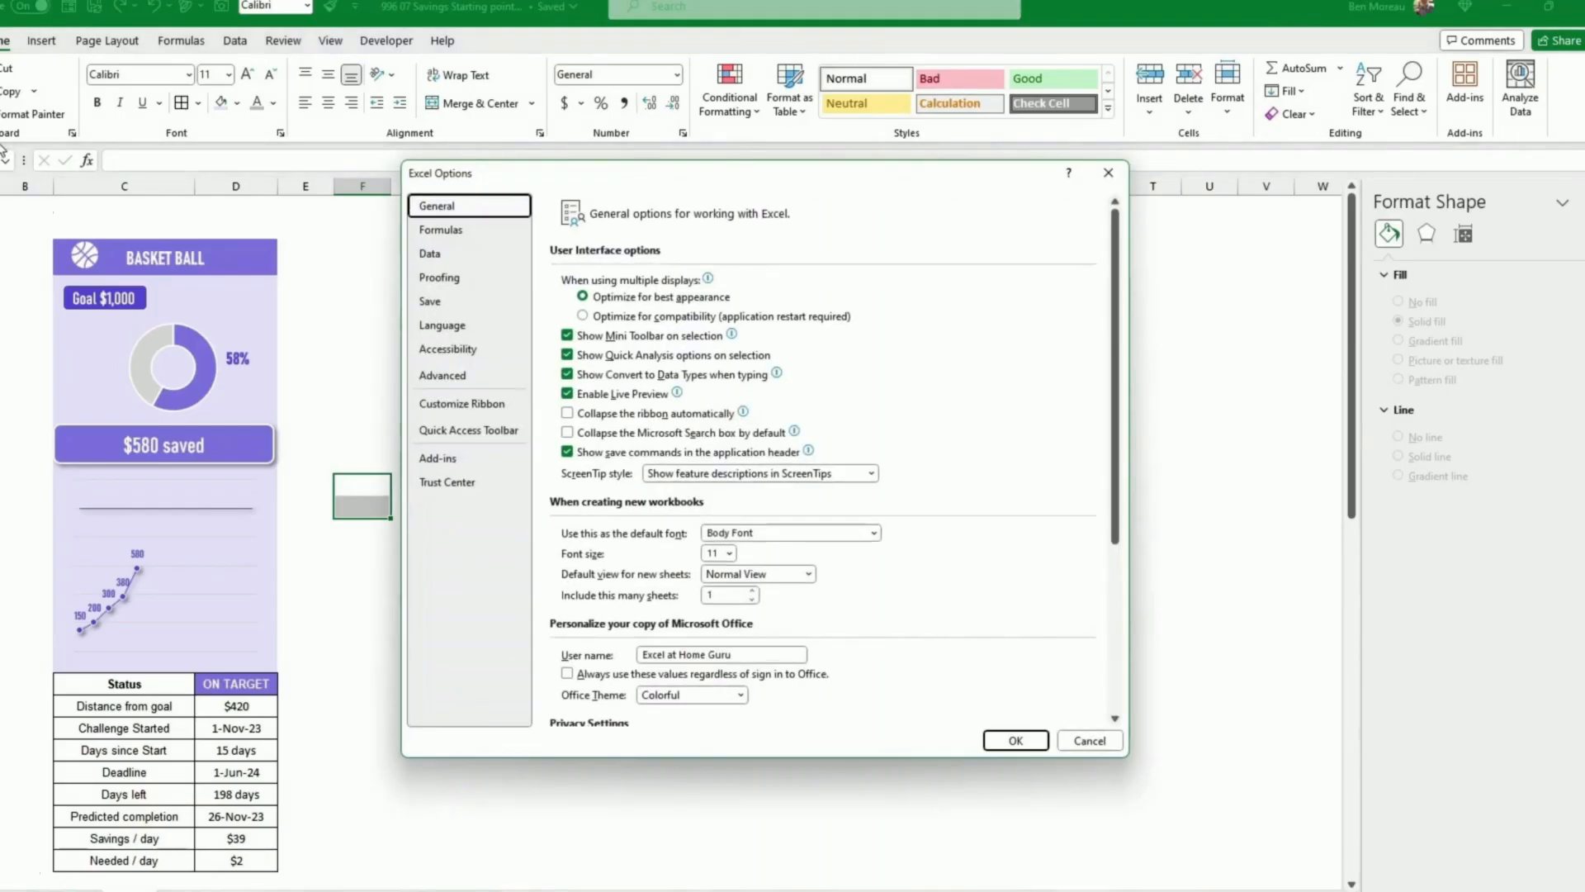
pyautogui.click(450, 377)
pyautogui.scroll(-9, 669, 426)
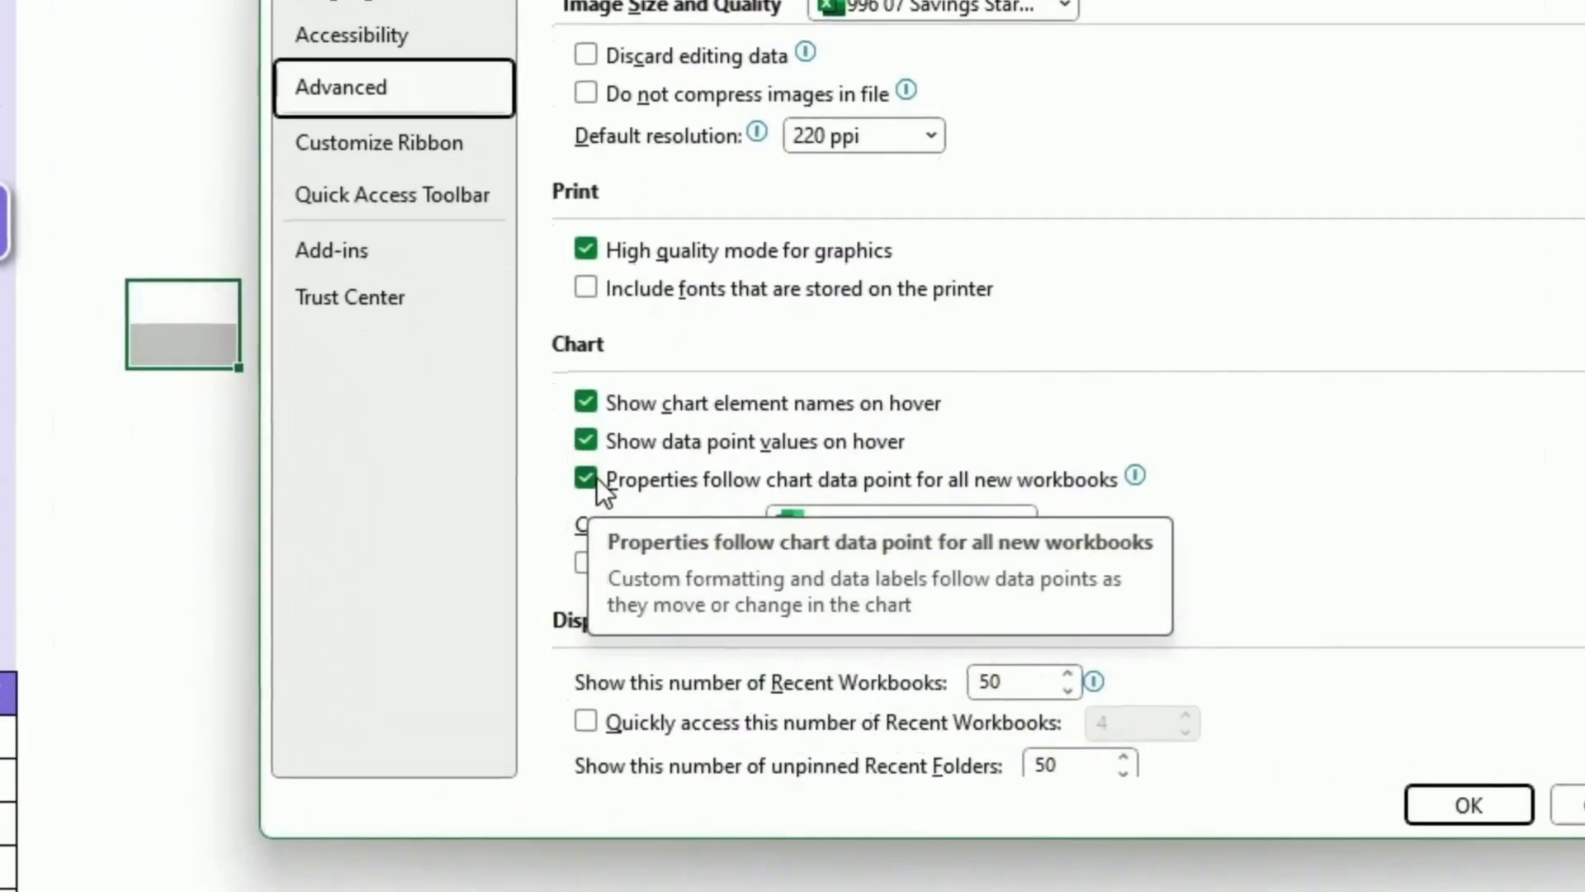
pyautogui.click(589, 478)
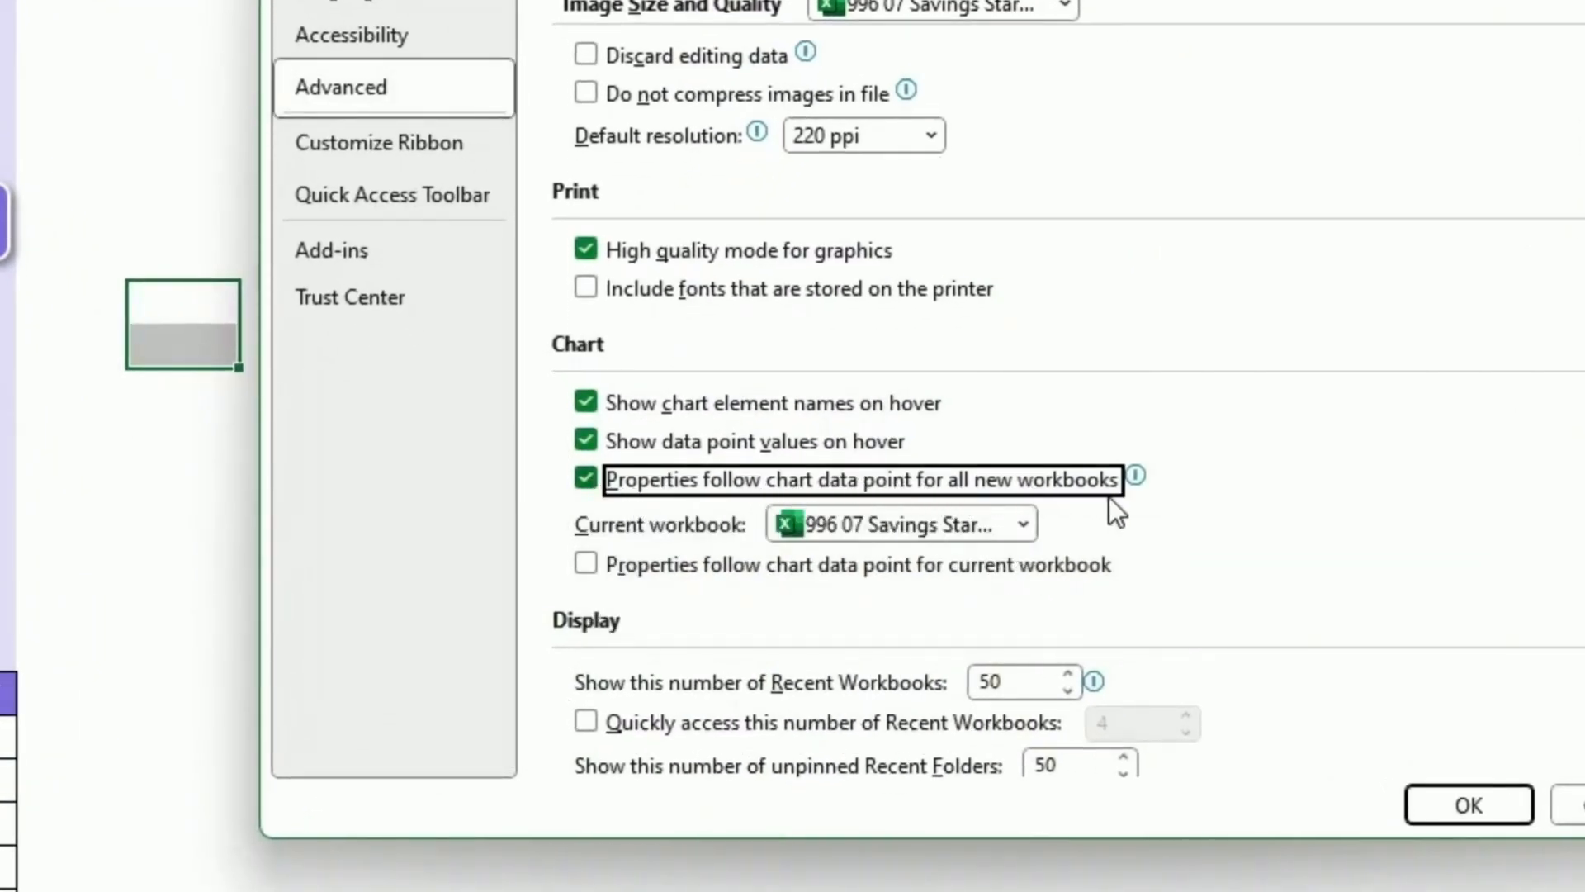
pyautogui.click(1569, 805)
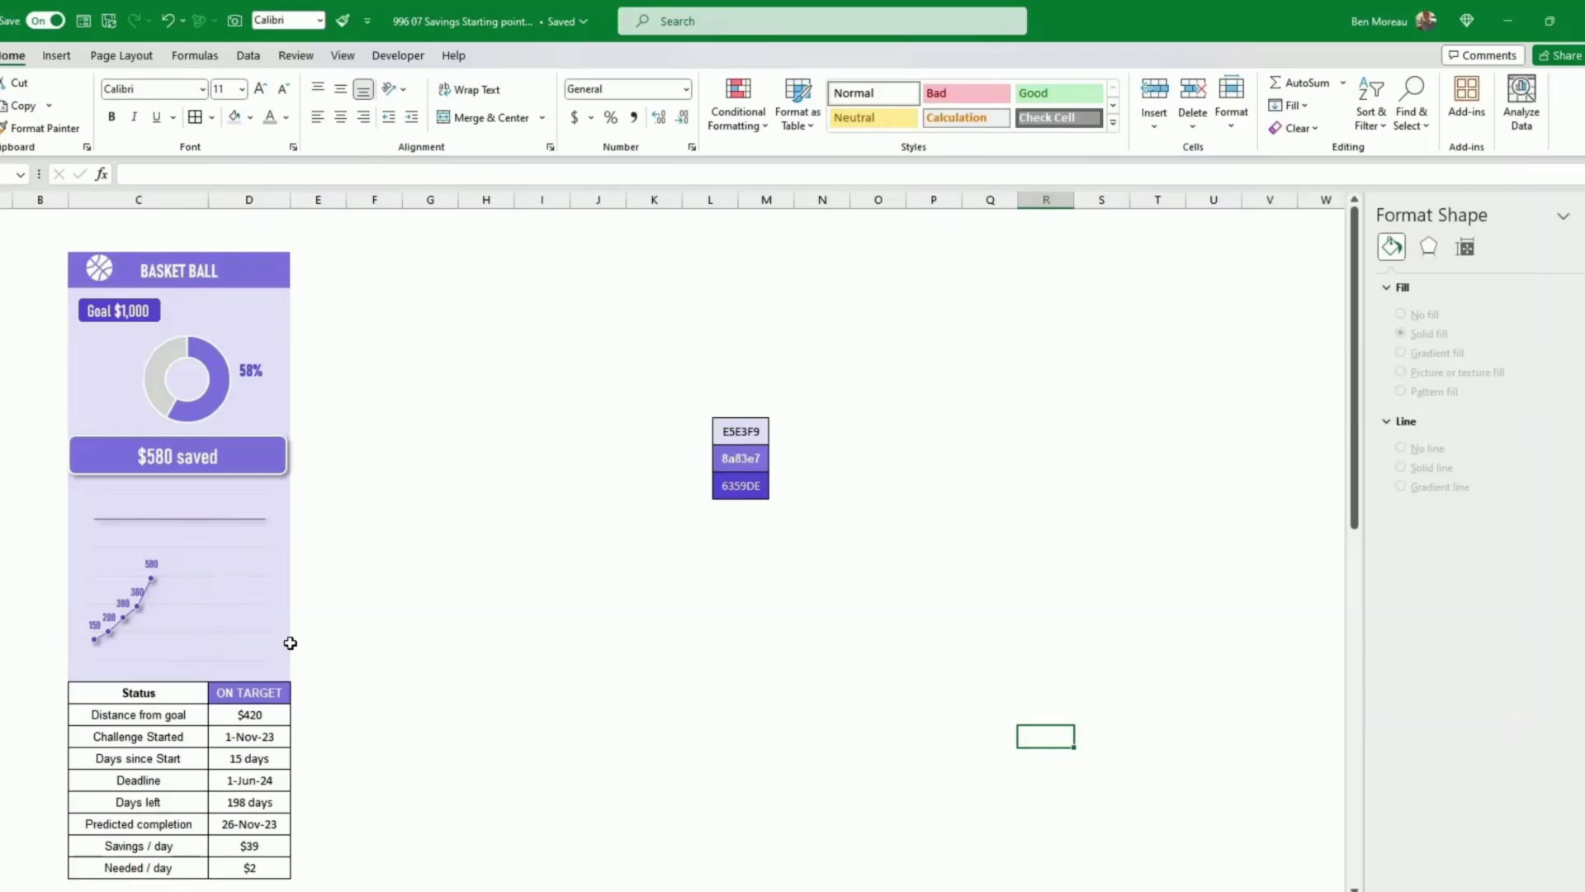
pyautogui.click(410, 583)
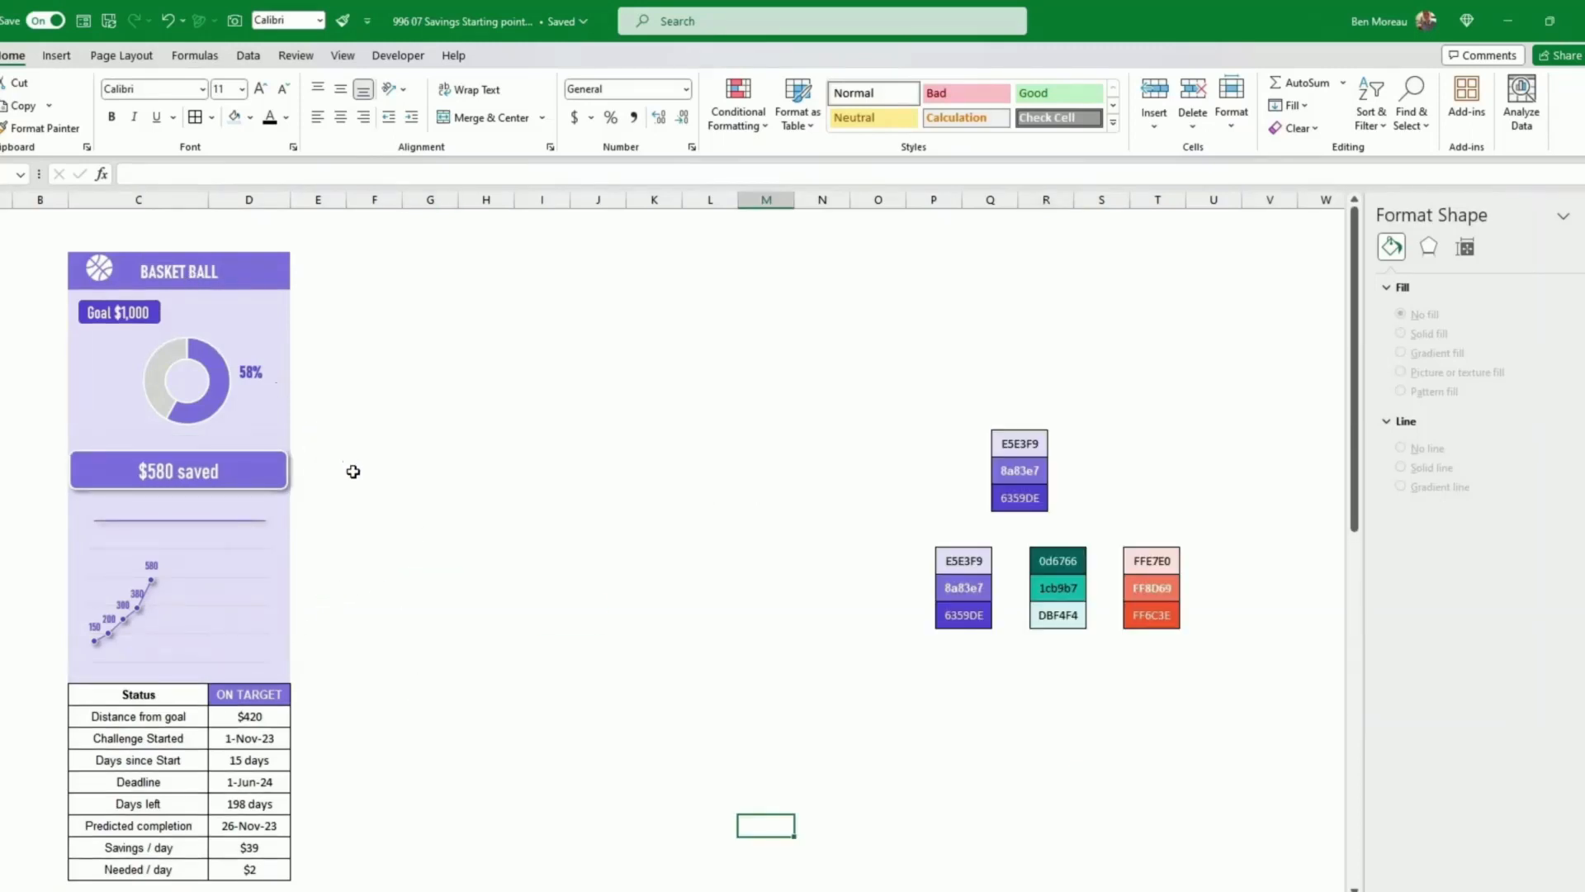
pyautogui.scroll(-5, 352, 471)
pyautogui.scroll(-4, 347, 490)
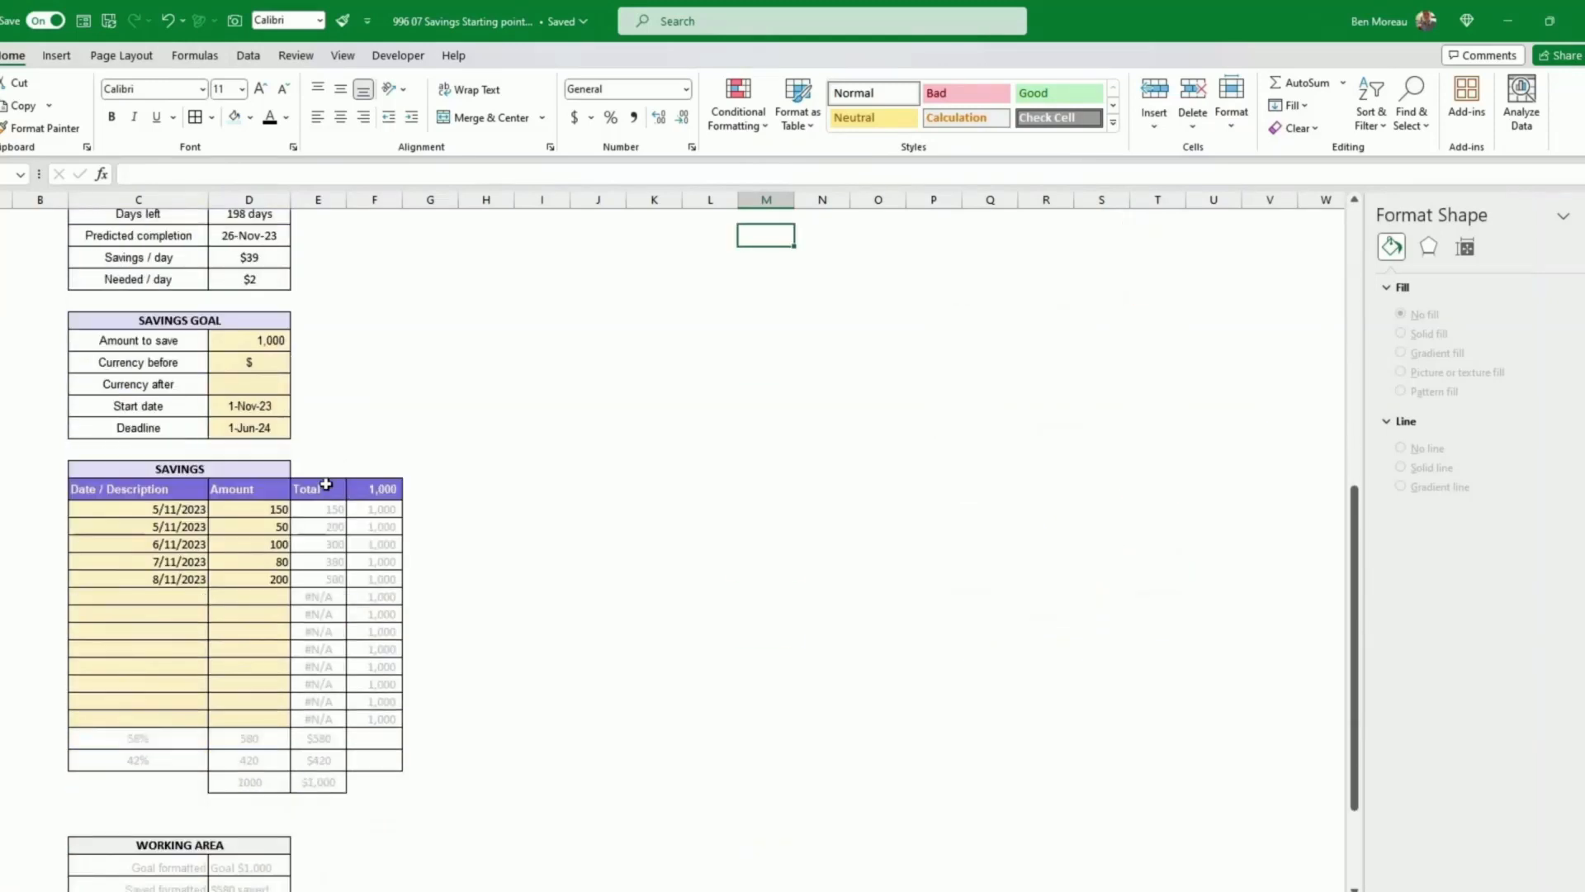
pyautogui.click(326, 486)
pyautogui.moveTo(320, 200); pyautogui.dragTo(380, 200)
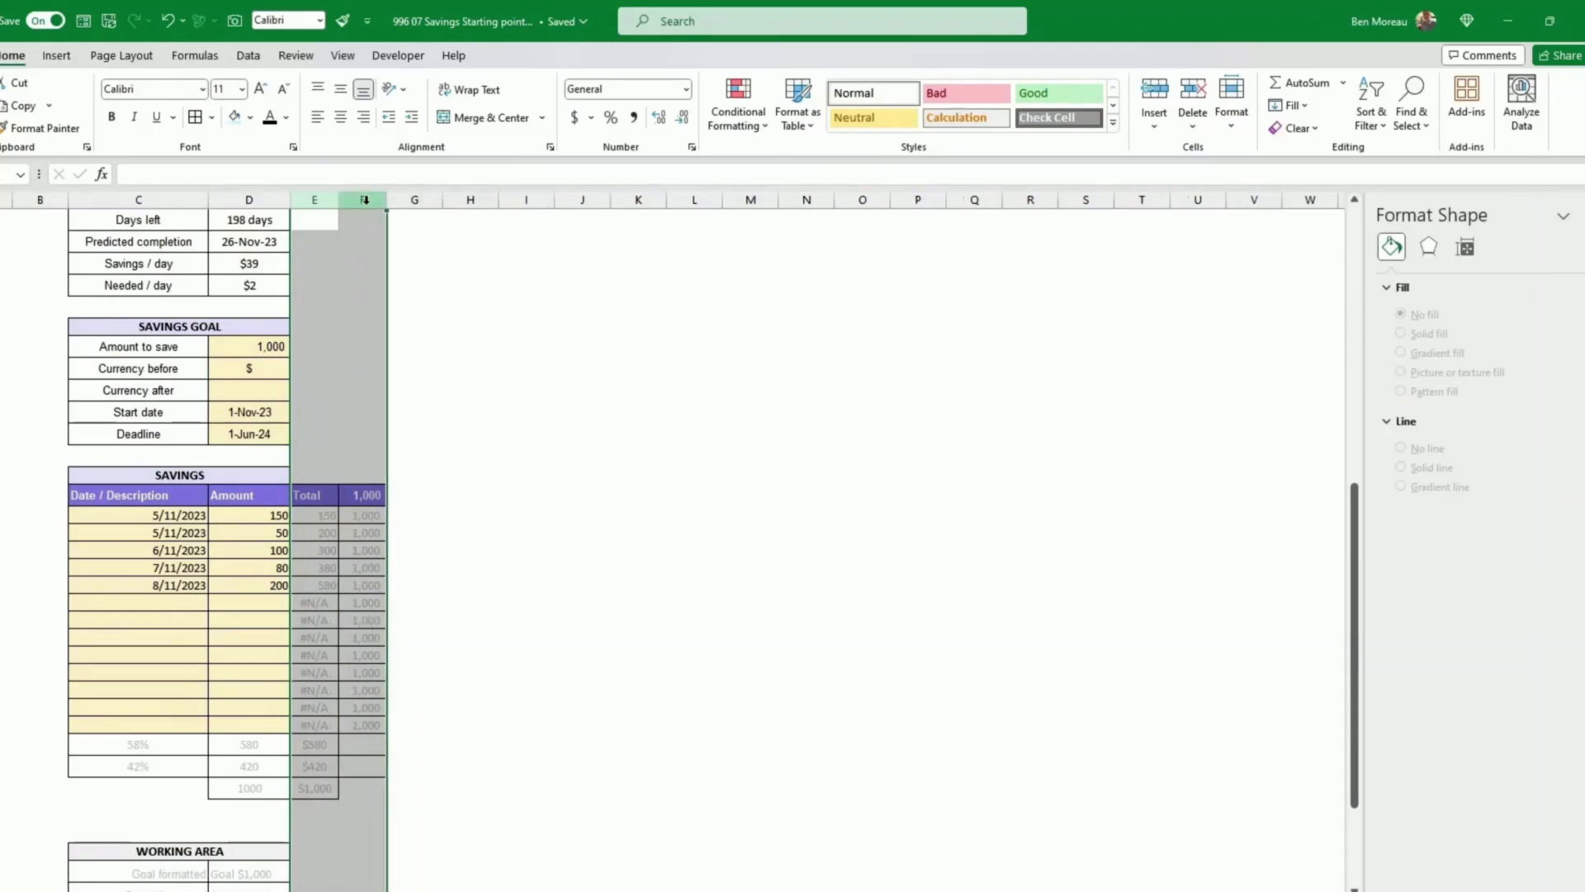
pyautogui.click(535, 496)
pyautogui.scroll(8, 536, 495)
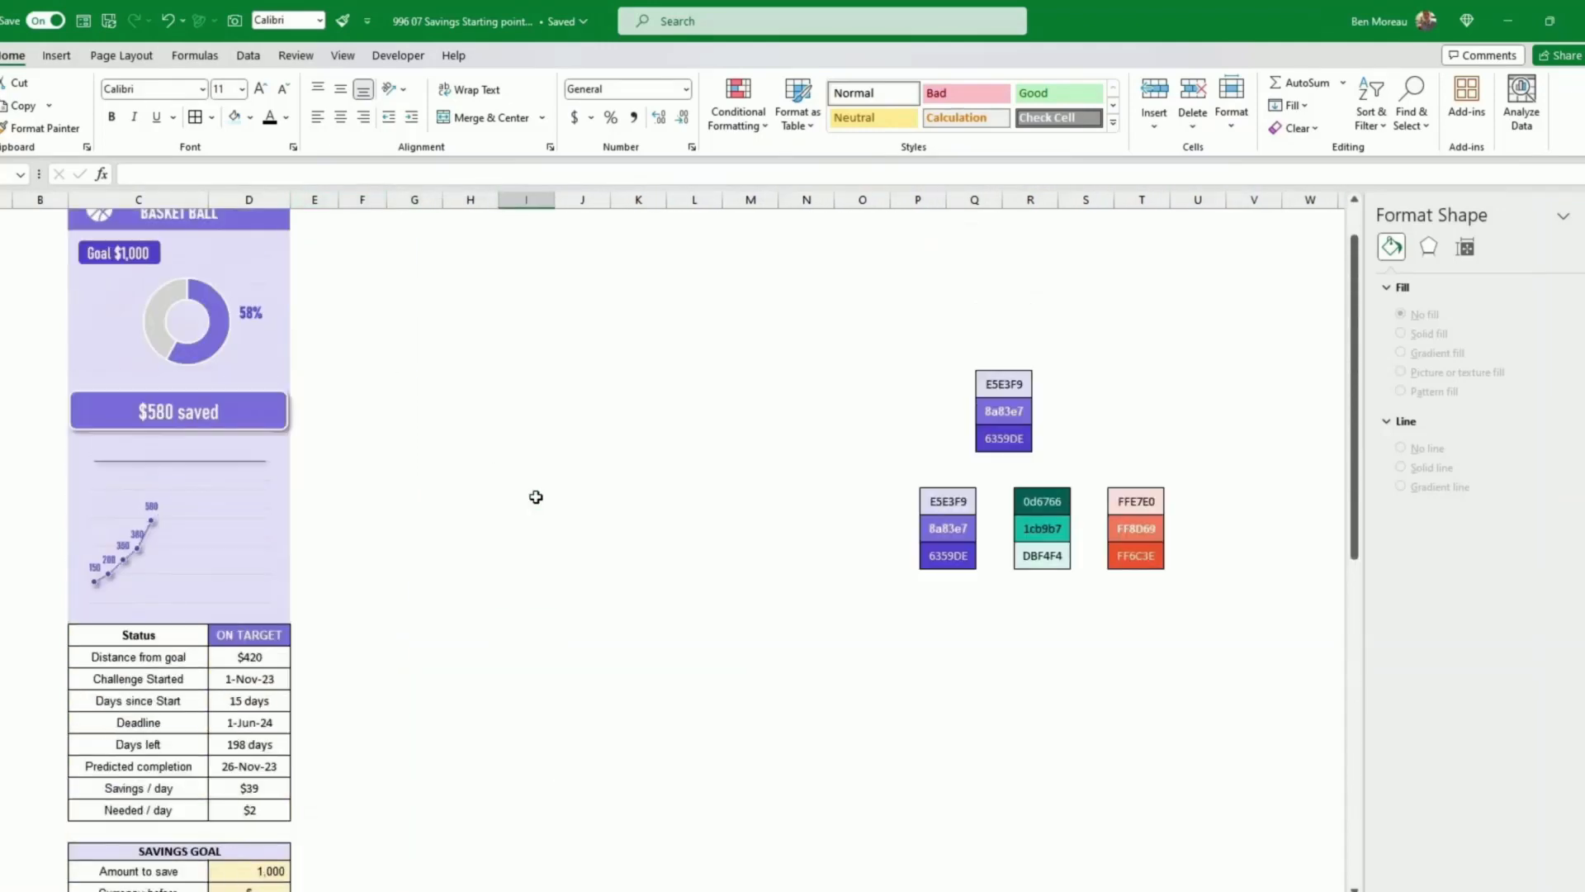
pyautogui.scroll(-5, 536, 495)
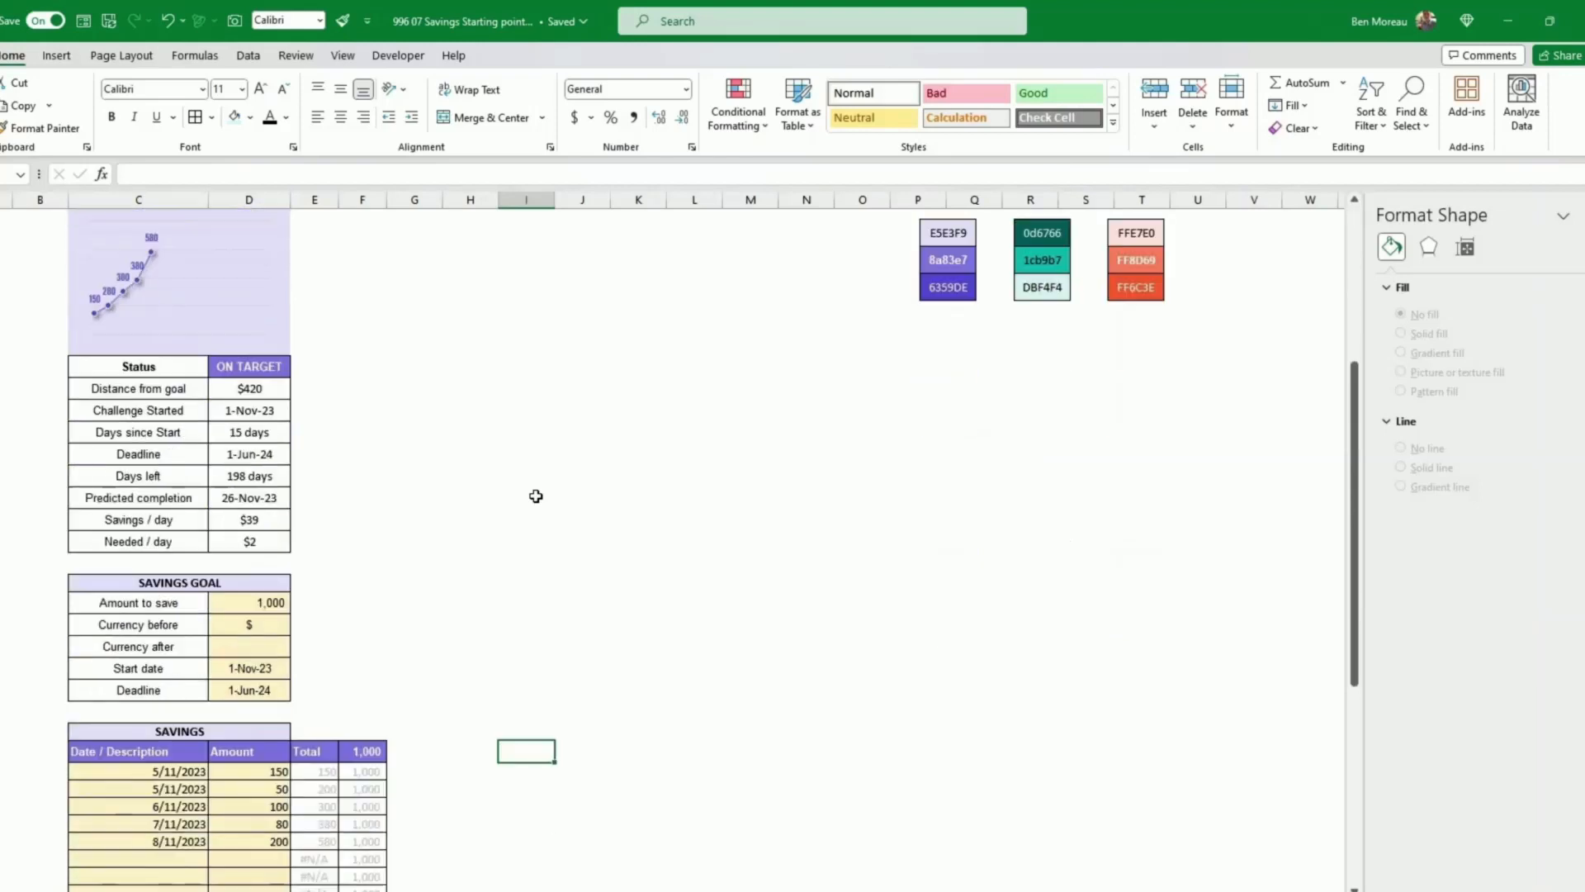
# Step: Duplicate the whole tracker in columns C to F by inserting the copied columns at column G
pyautogui.click(363, 201)
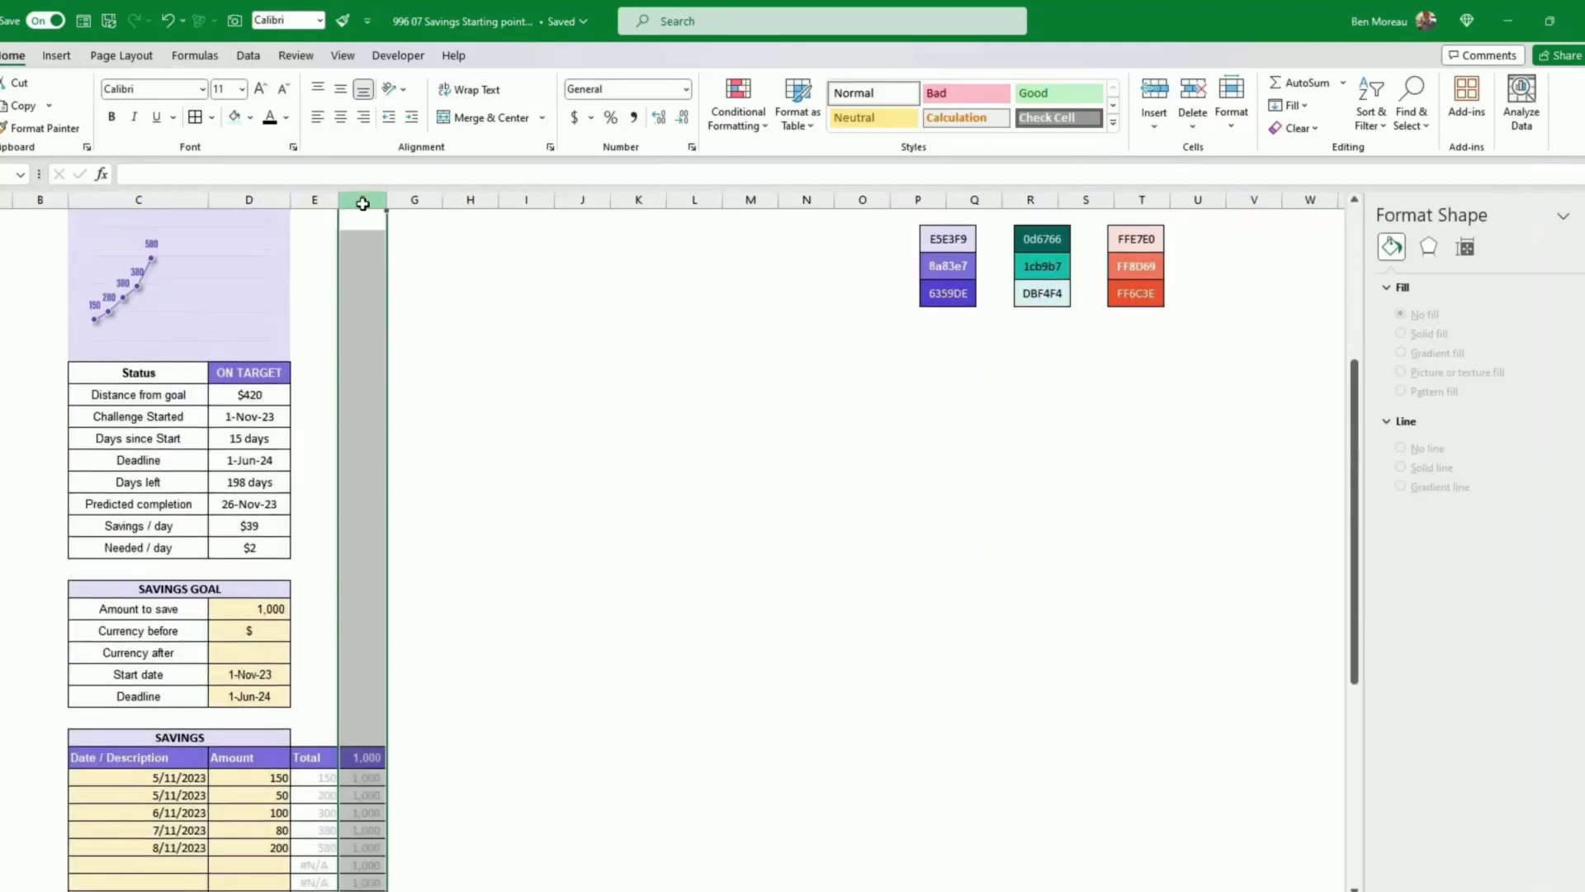
pyautogui.moveTo(365, 202); pyautogui.dragTo(172, 200)
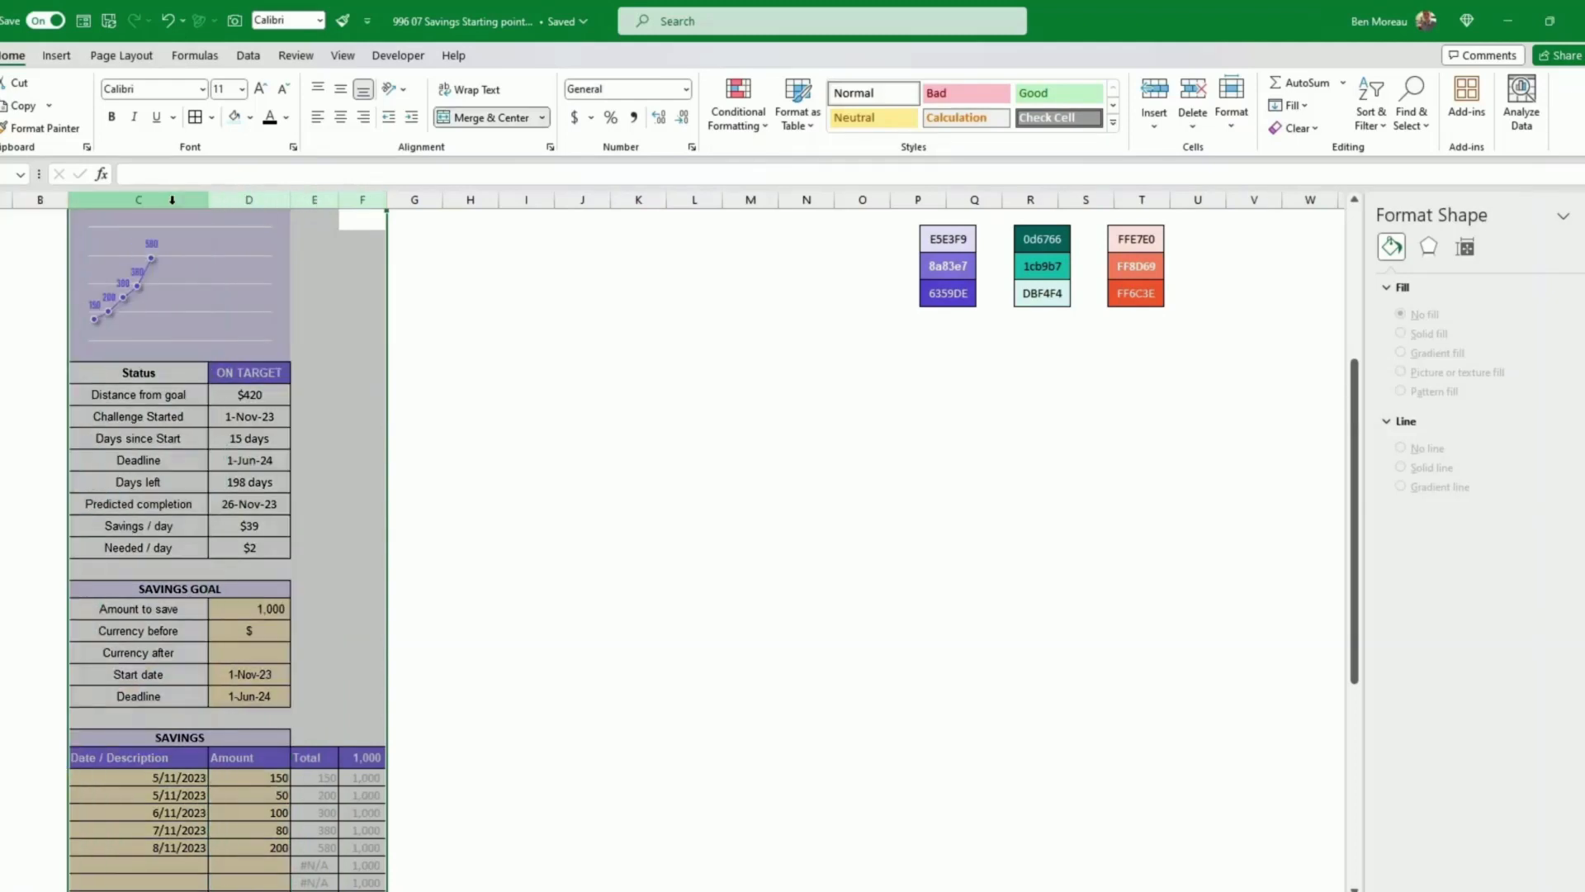
pyautogui.rightClick(172, 200)
pyautogui.click(232, 269)
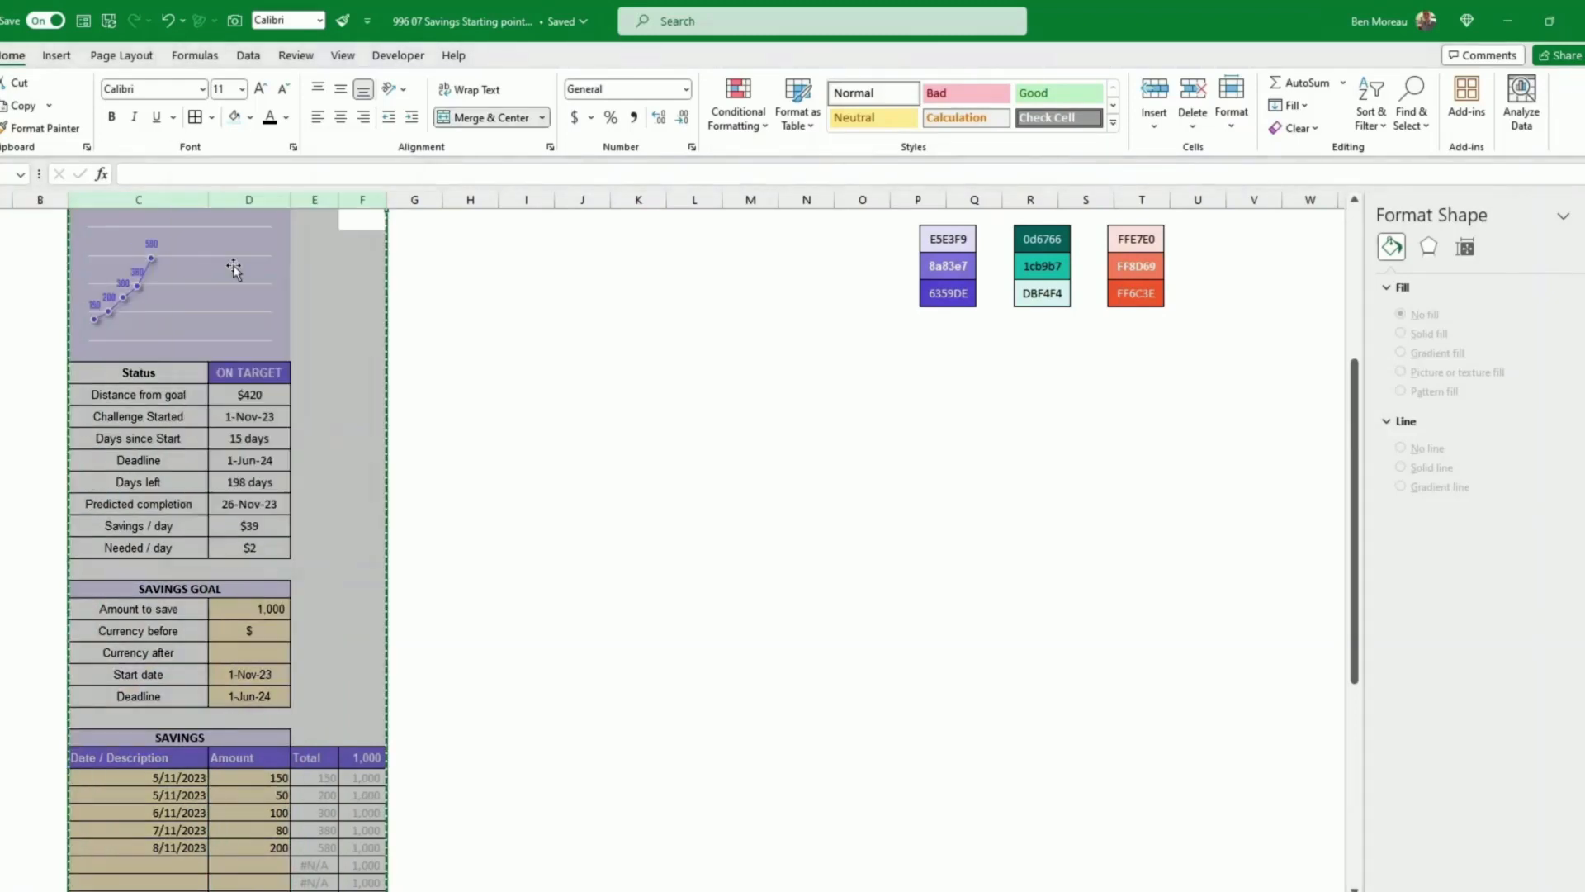
pyautogui.click(413, 200)
pyautogui.rightClick(413, 199)
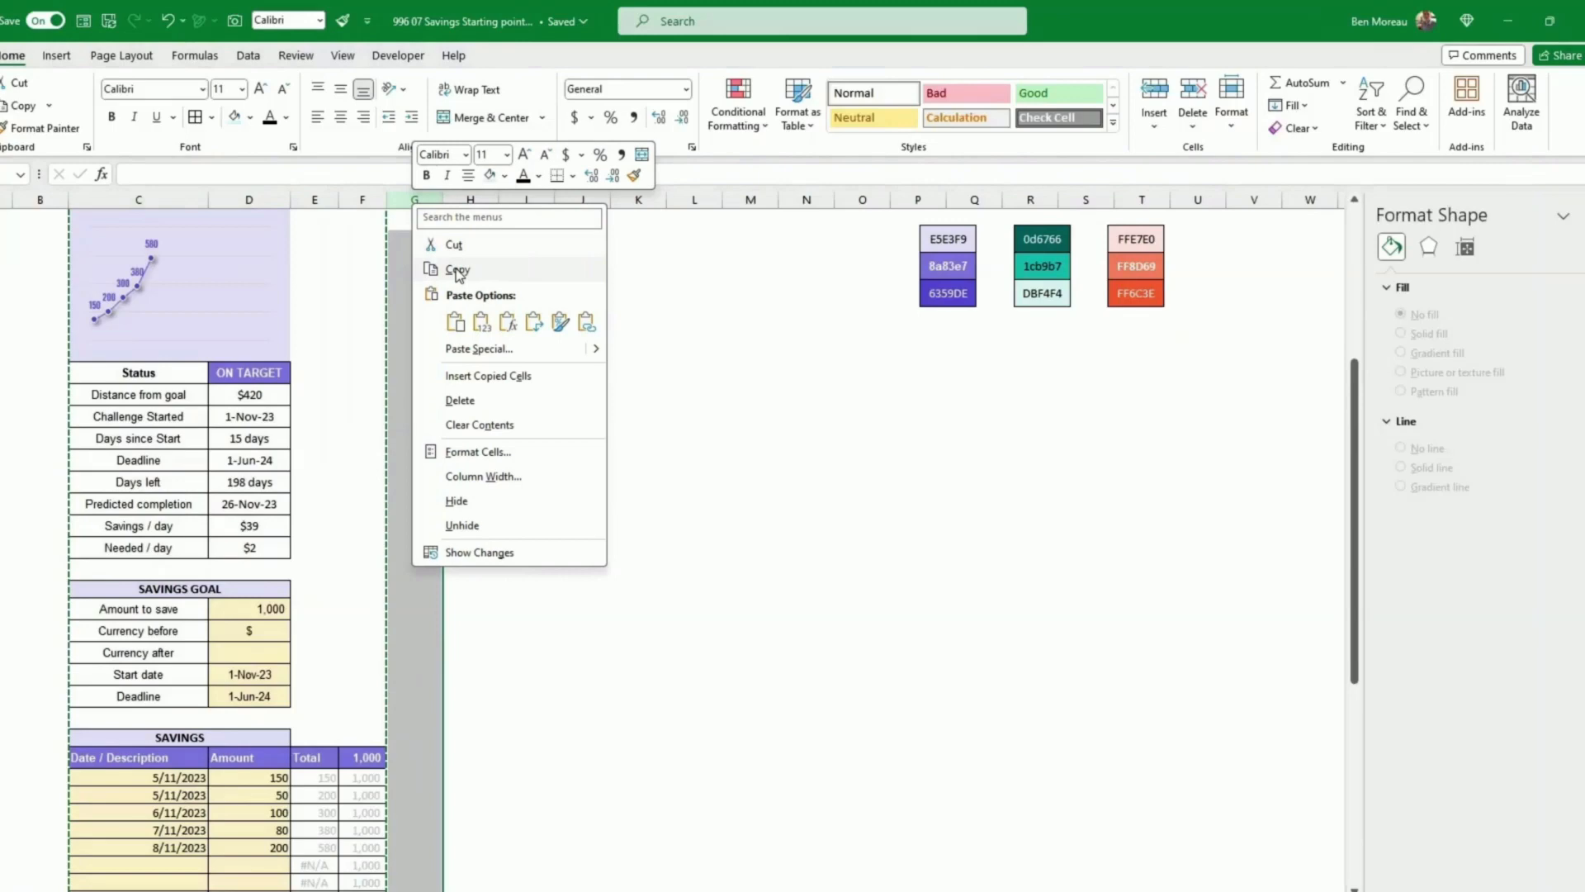
pyautogui.click(470, 375)
pyautogui.click(807, 459)
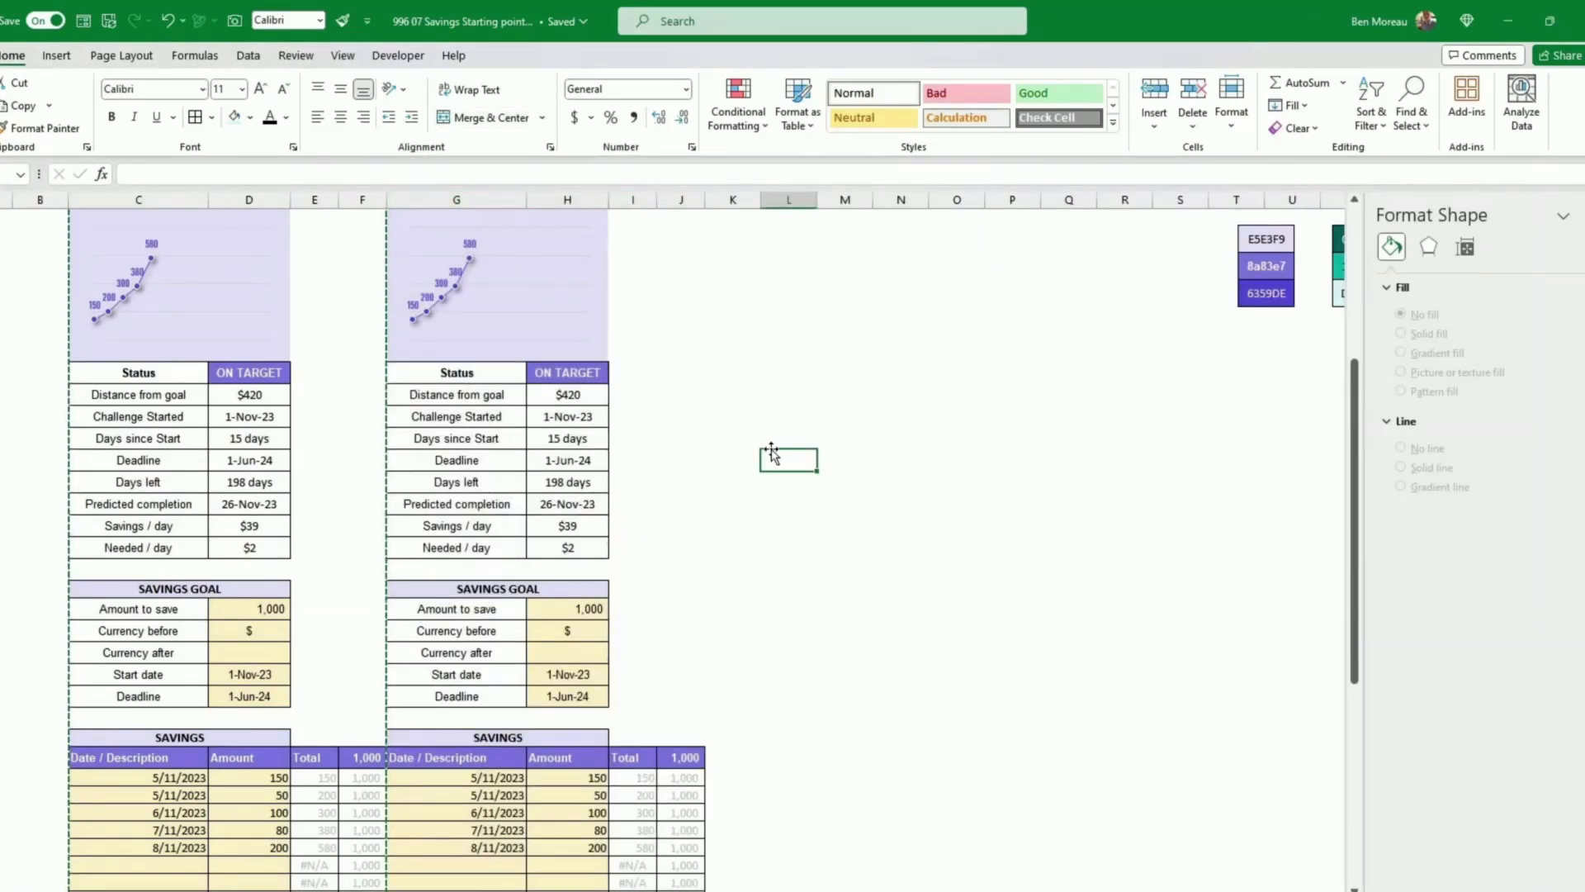
# Step: Repoint the copied doughnut chart's data range to the duplicate tracker's own percentage cells
pyautogui.scroll(3, 774, 446)
pyautogui.scroll(-4, 774, 445)
pyautogui.scroll(6, 776, 441)
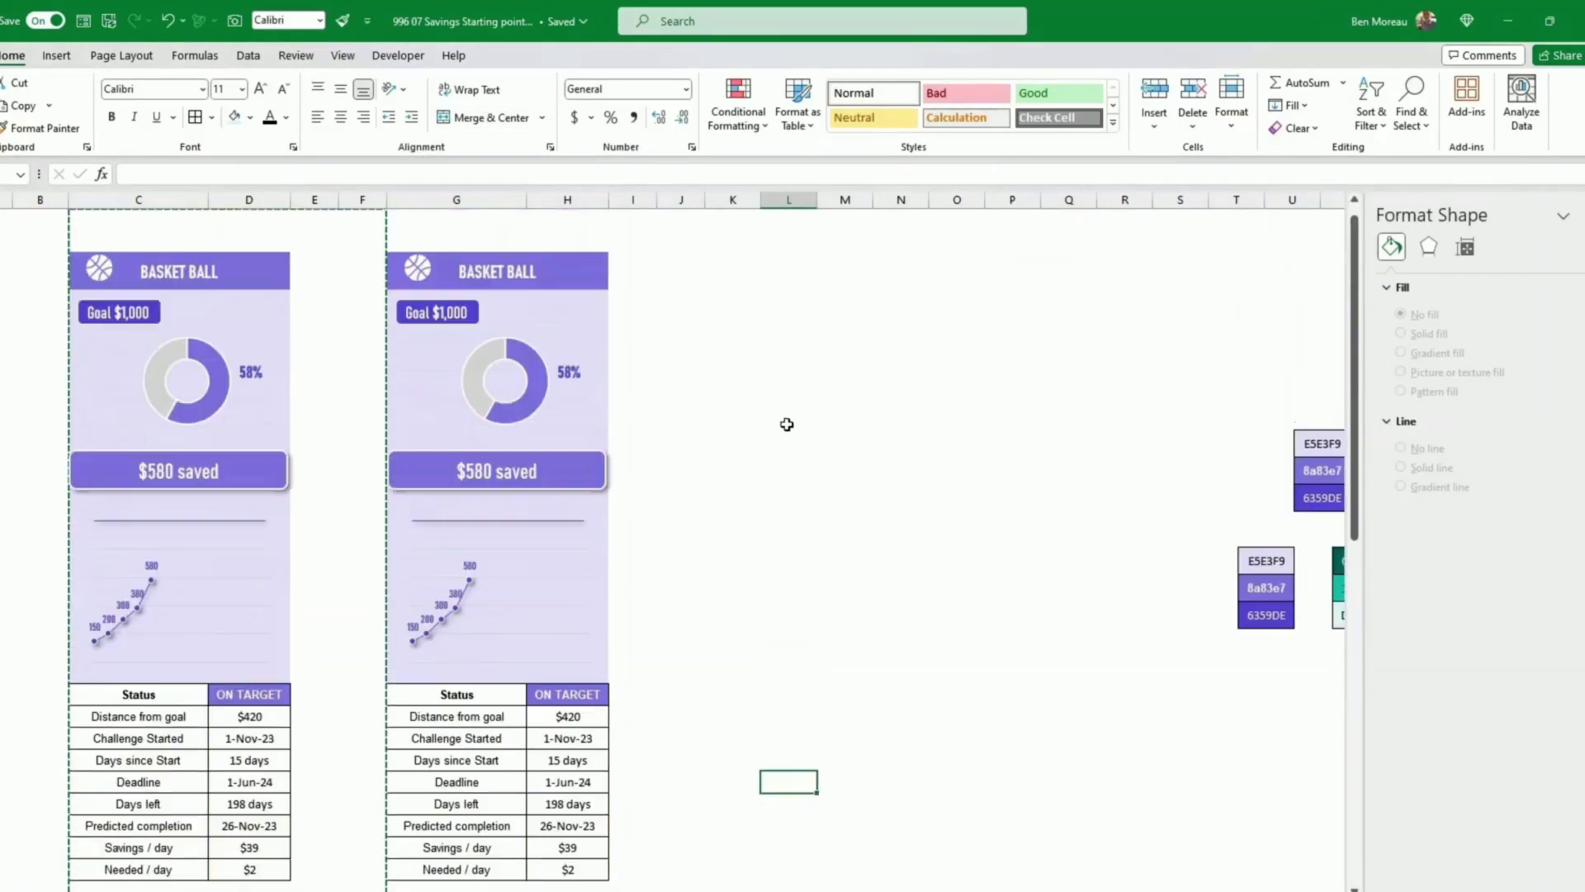
pyautogui.click(547, 406)
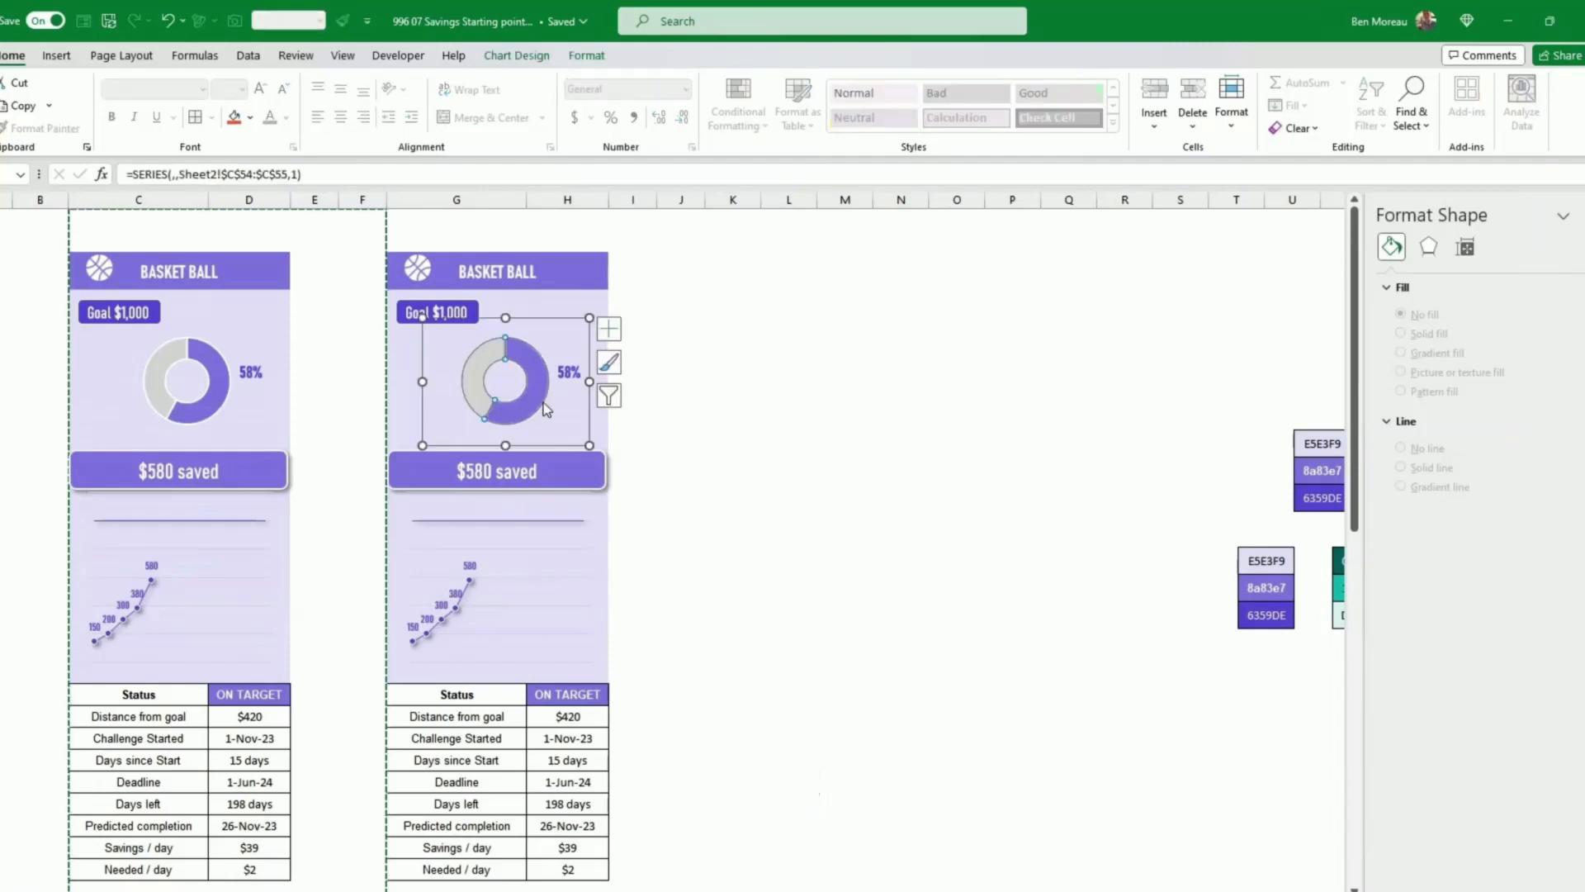
pyautogui.click(562, 446)
pyautogui.scroll(-3, 644, 440)
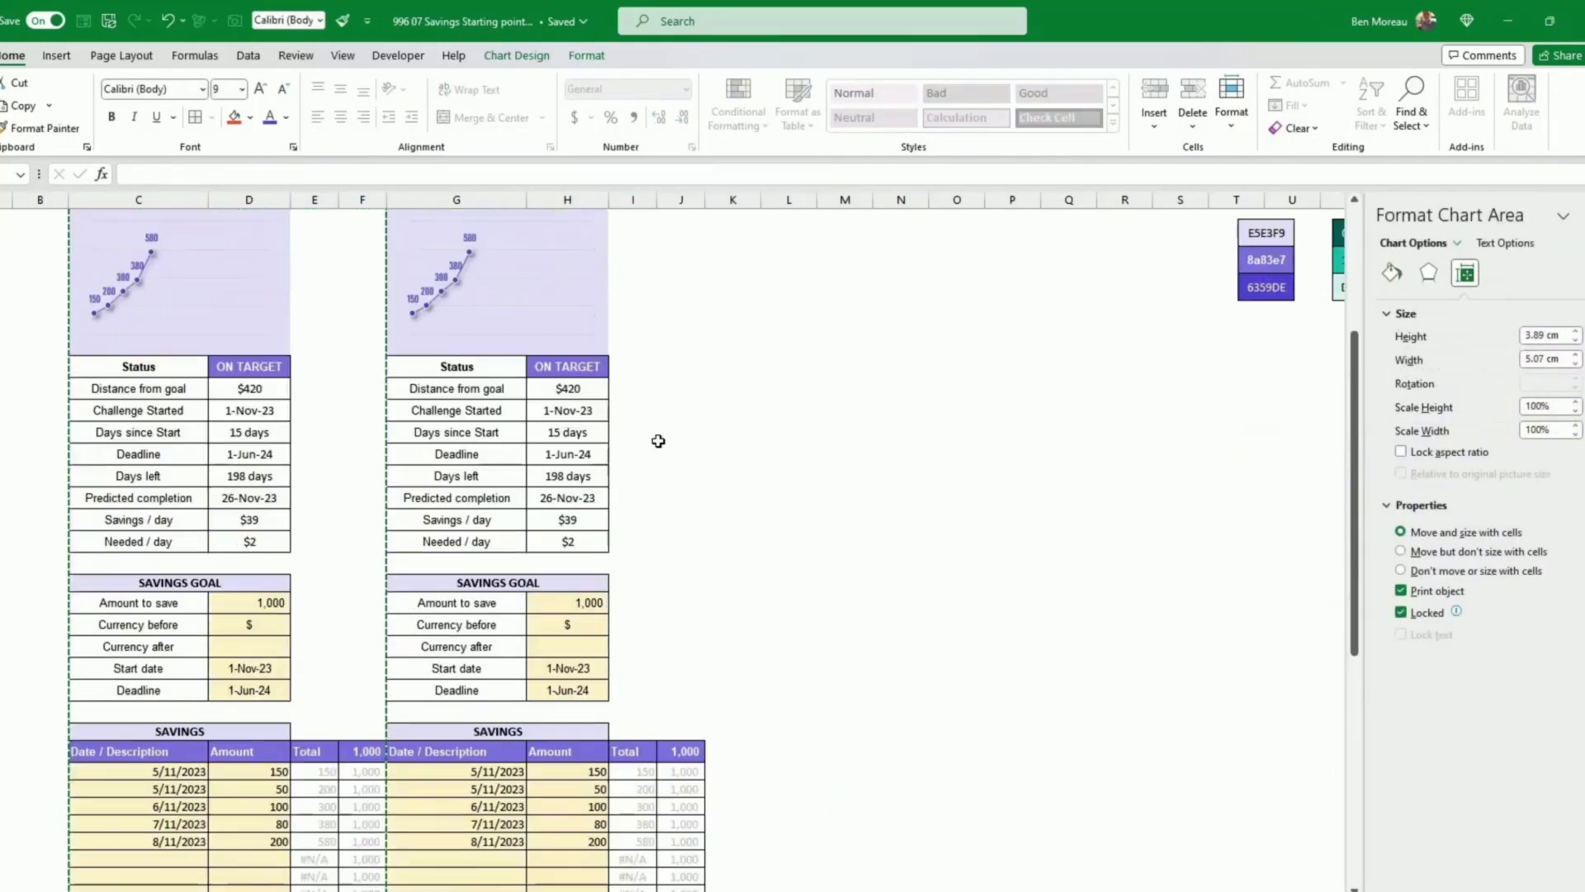
pyautogui.scroll(3, 648, 365)
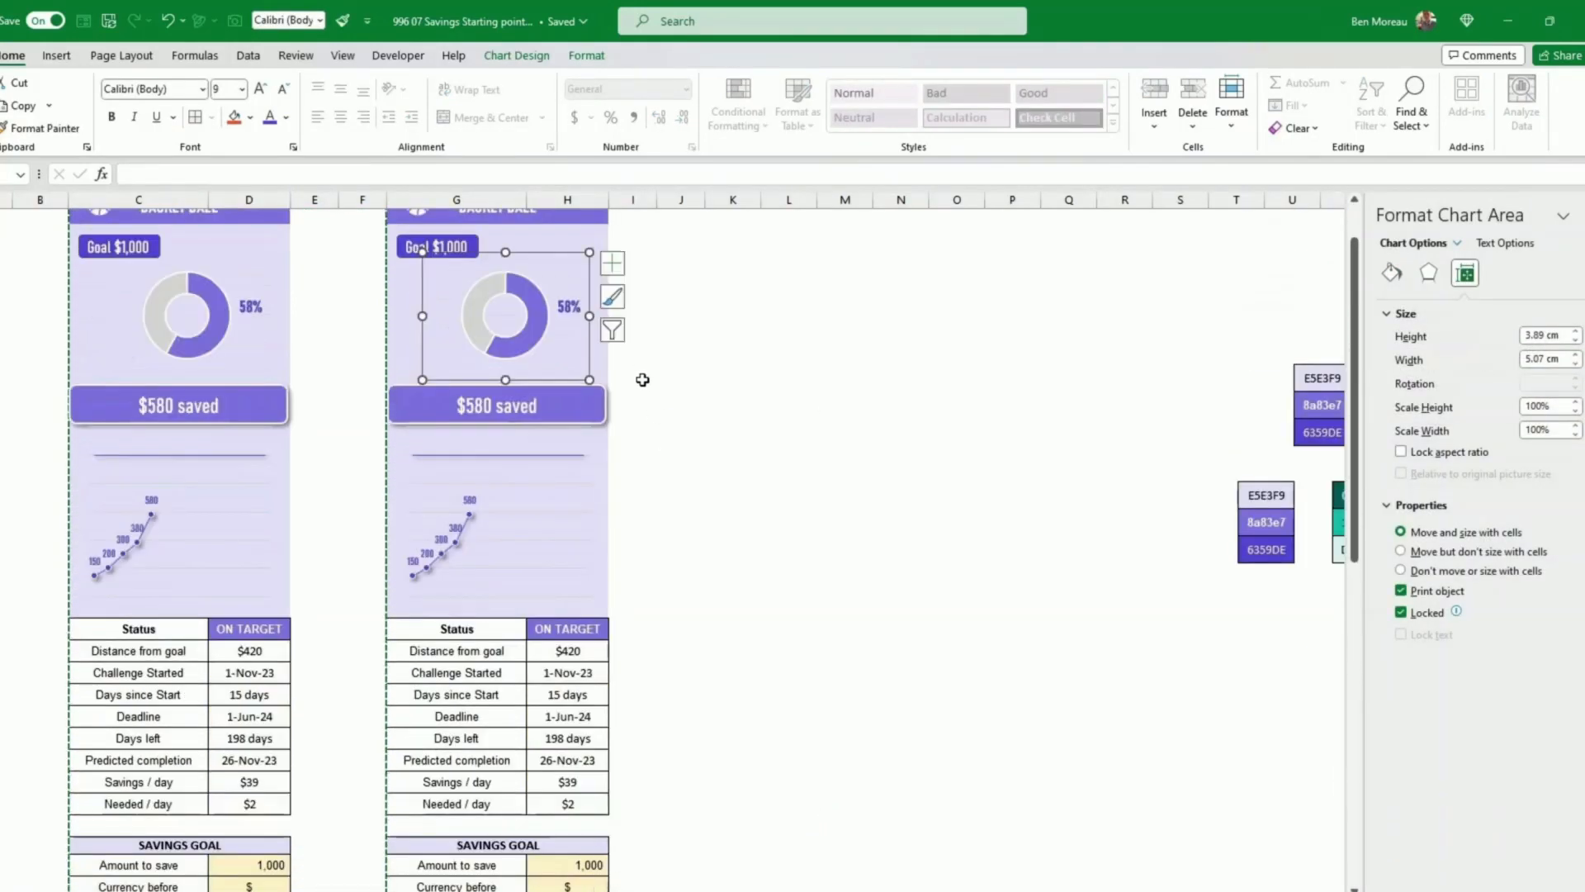
pyautogui.scroll(-3, 644, 368)
pyautogui.scroll(-6, 671, 424)
pyautogui.moveTo(152, 634); pyautogui.dragTo(442, 641)
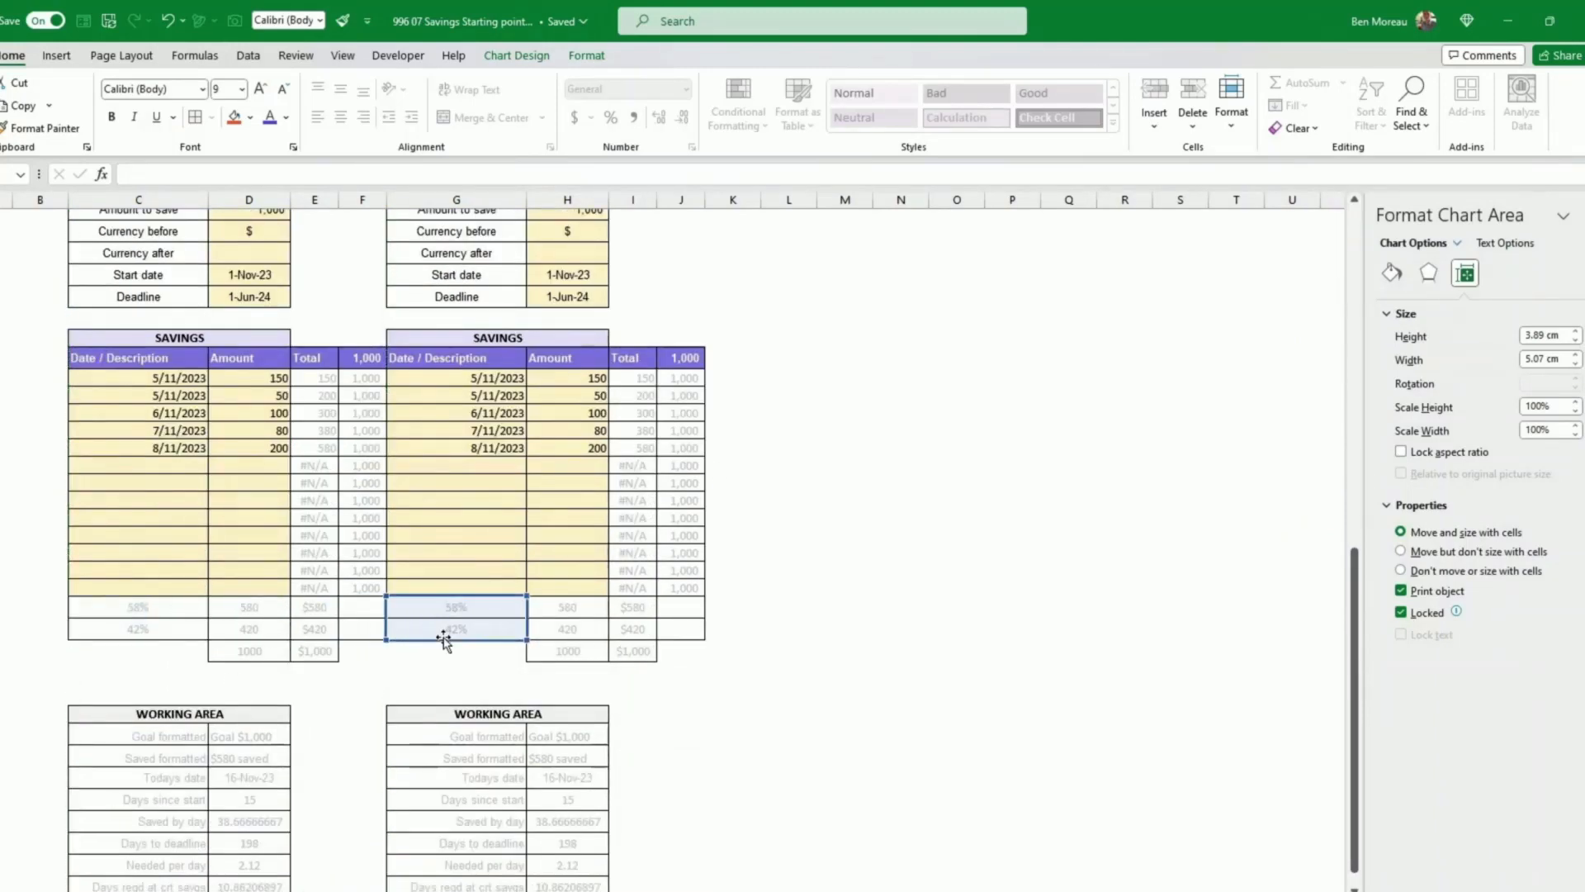
pyautogui.click(562, 629)
pyautogui.scroll(10, 578, 595)
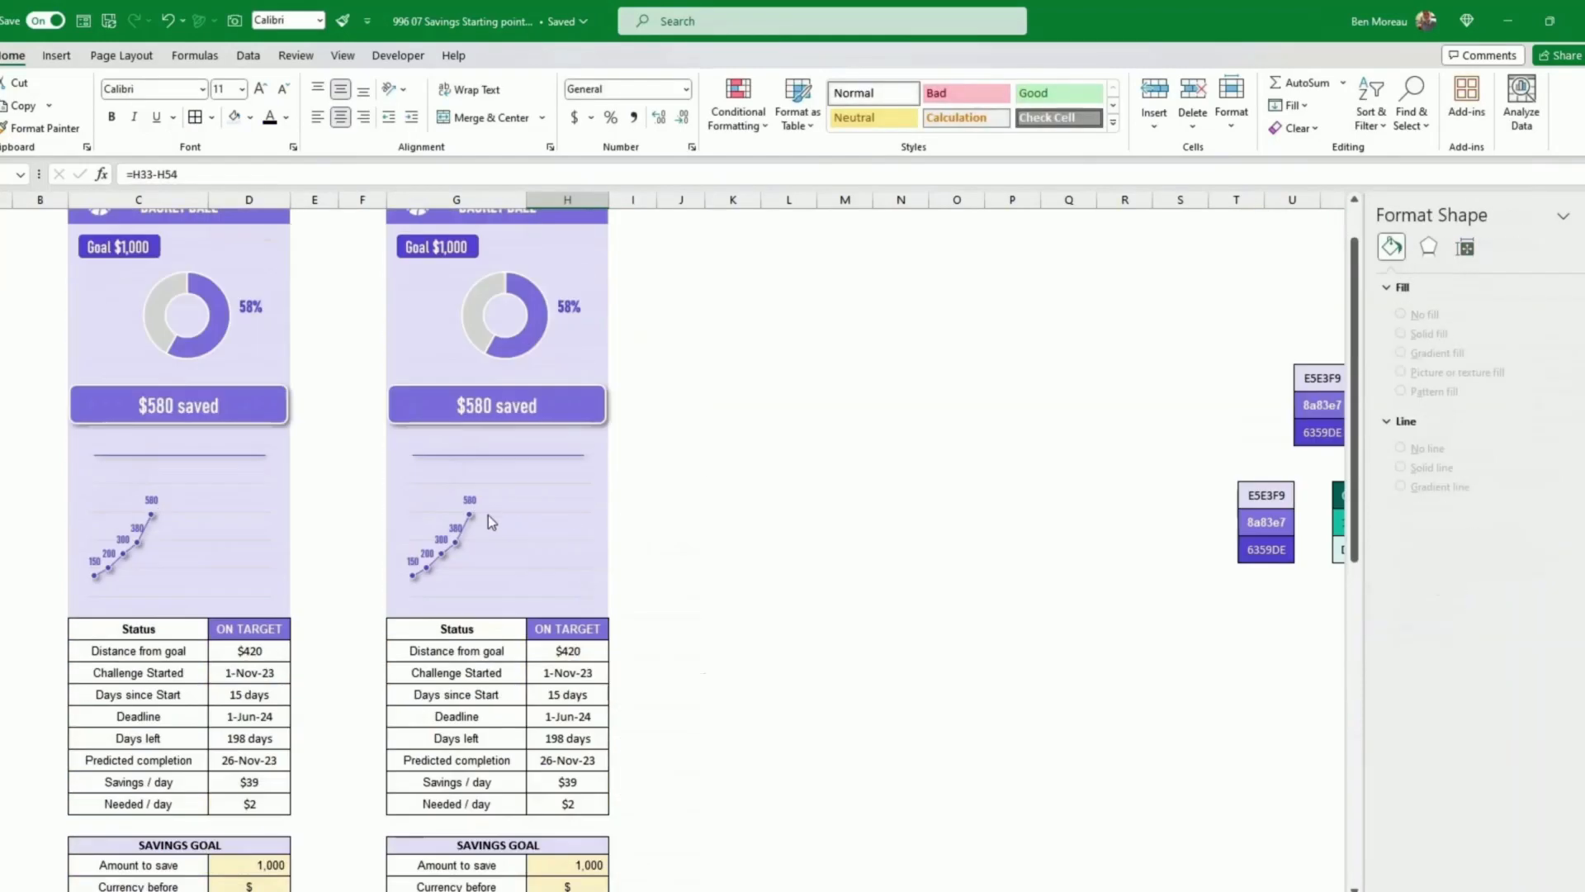
# Step: Repoint the copied line chart's savings total and goal series to the duplicate tracker's columns
pyautogui.click(460, 535)
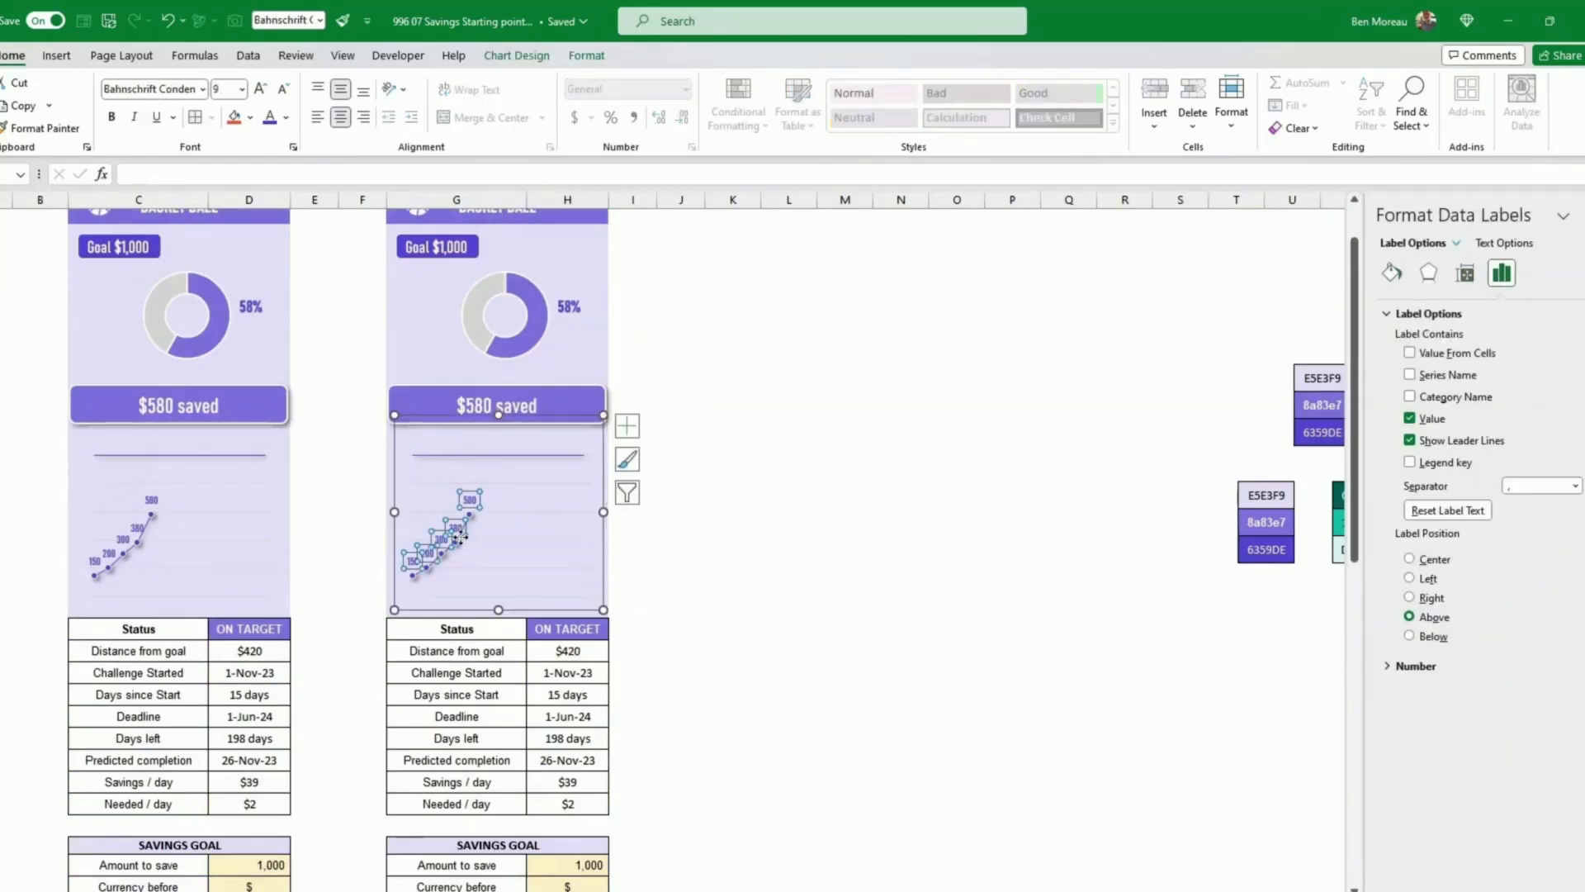
pyautogui.click(457, 546)
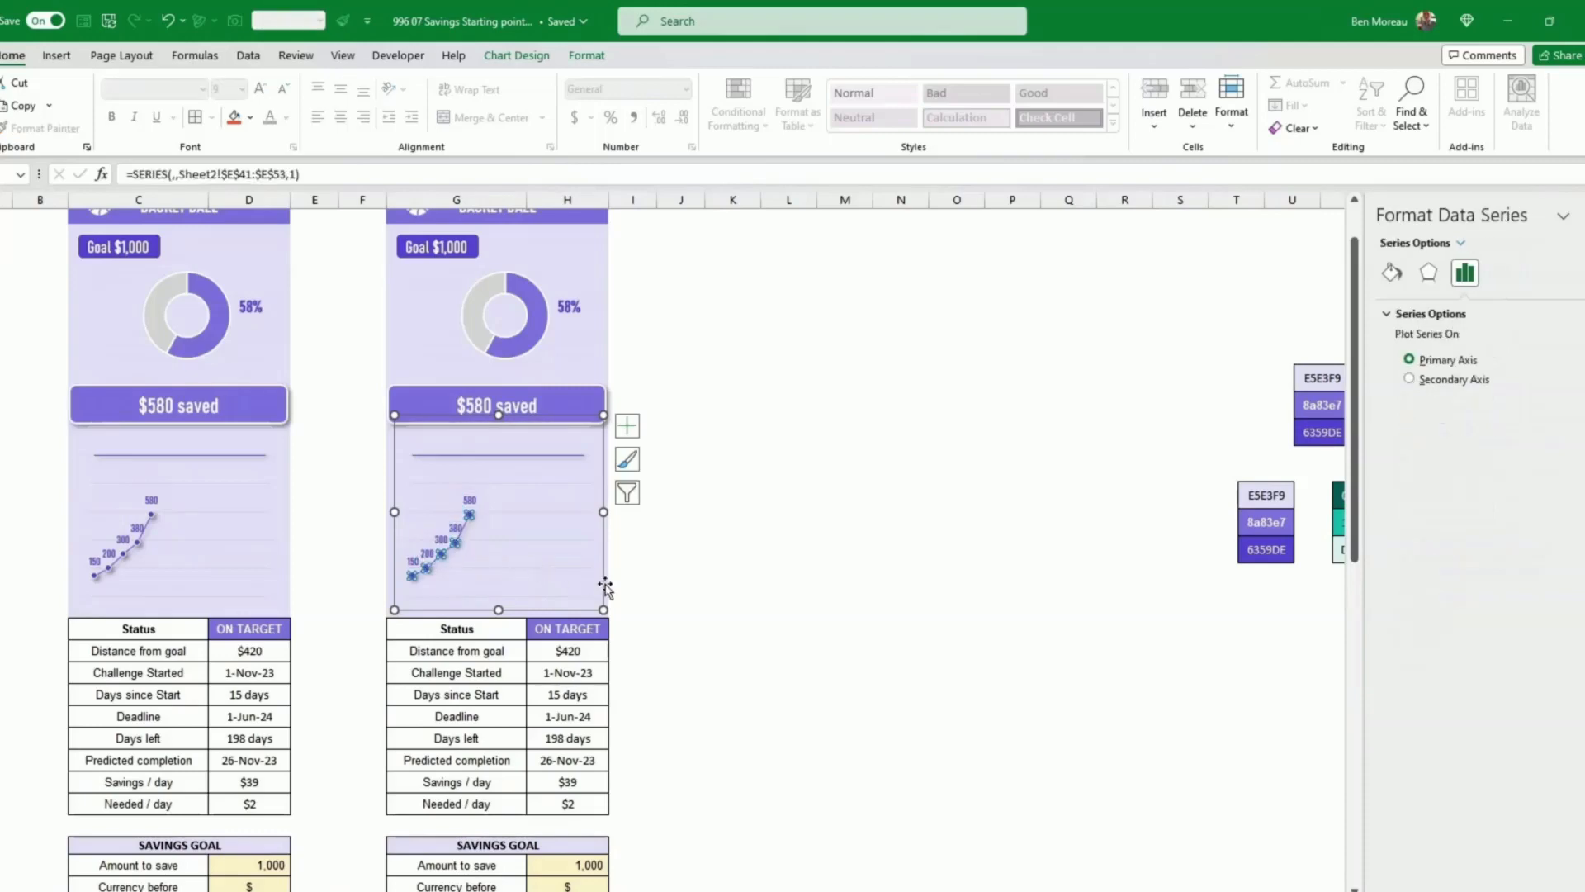
pyautogui.scroll(-9, 602, 584)
pyautogui.moveTo(338, 588); pyautogui.dragTo(624, 598)
pyautogui.scroll(10, 694, 523)
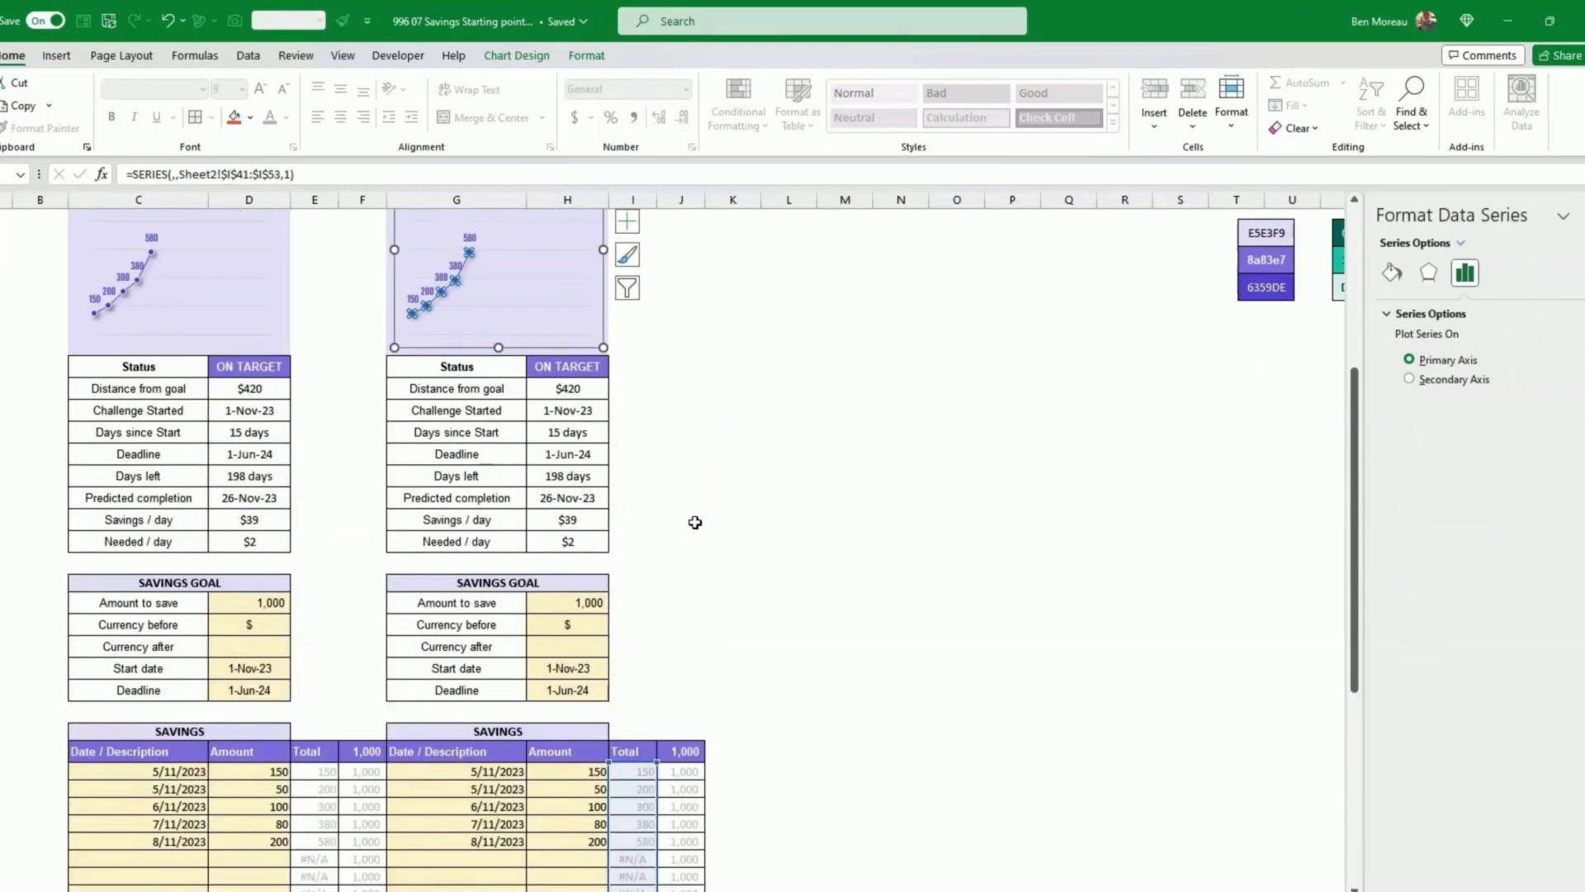
pyautogui.click(567, 520)
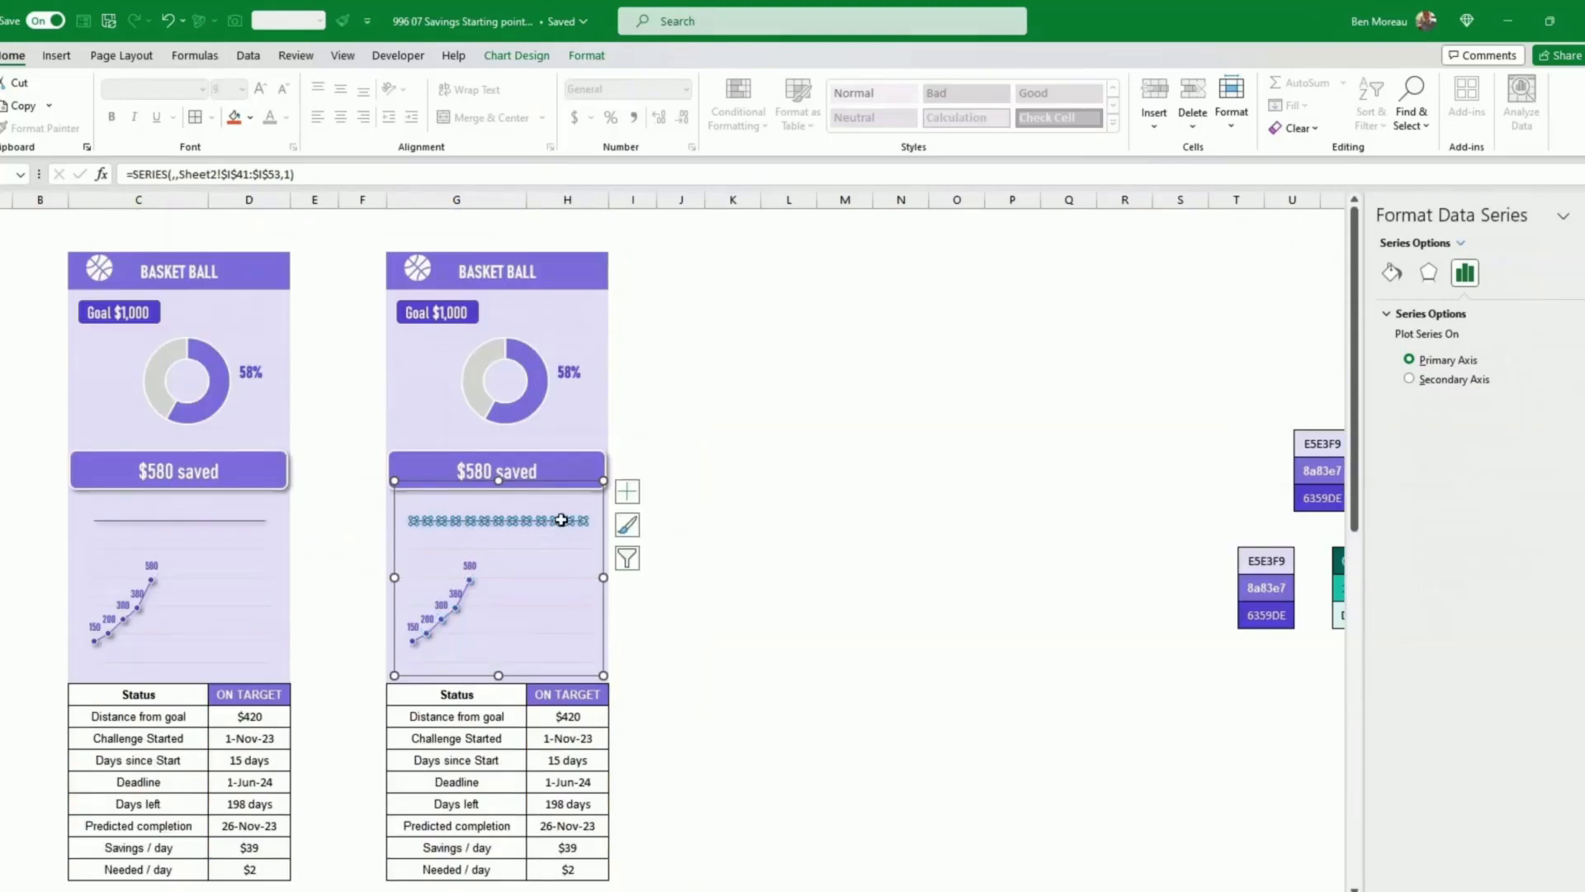
pyautogui.scroll(-6, 702, 540)
pyautogui.scroll(-1, 705, 541)
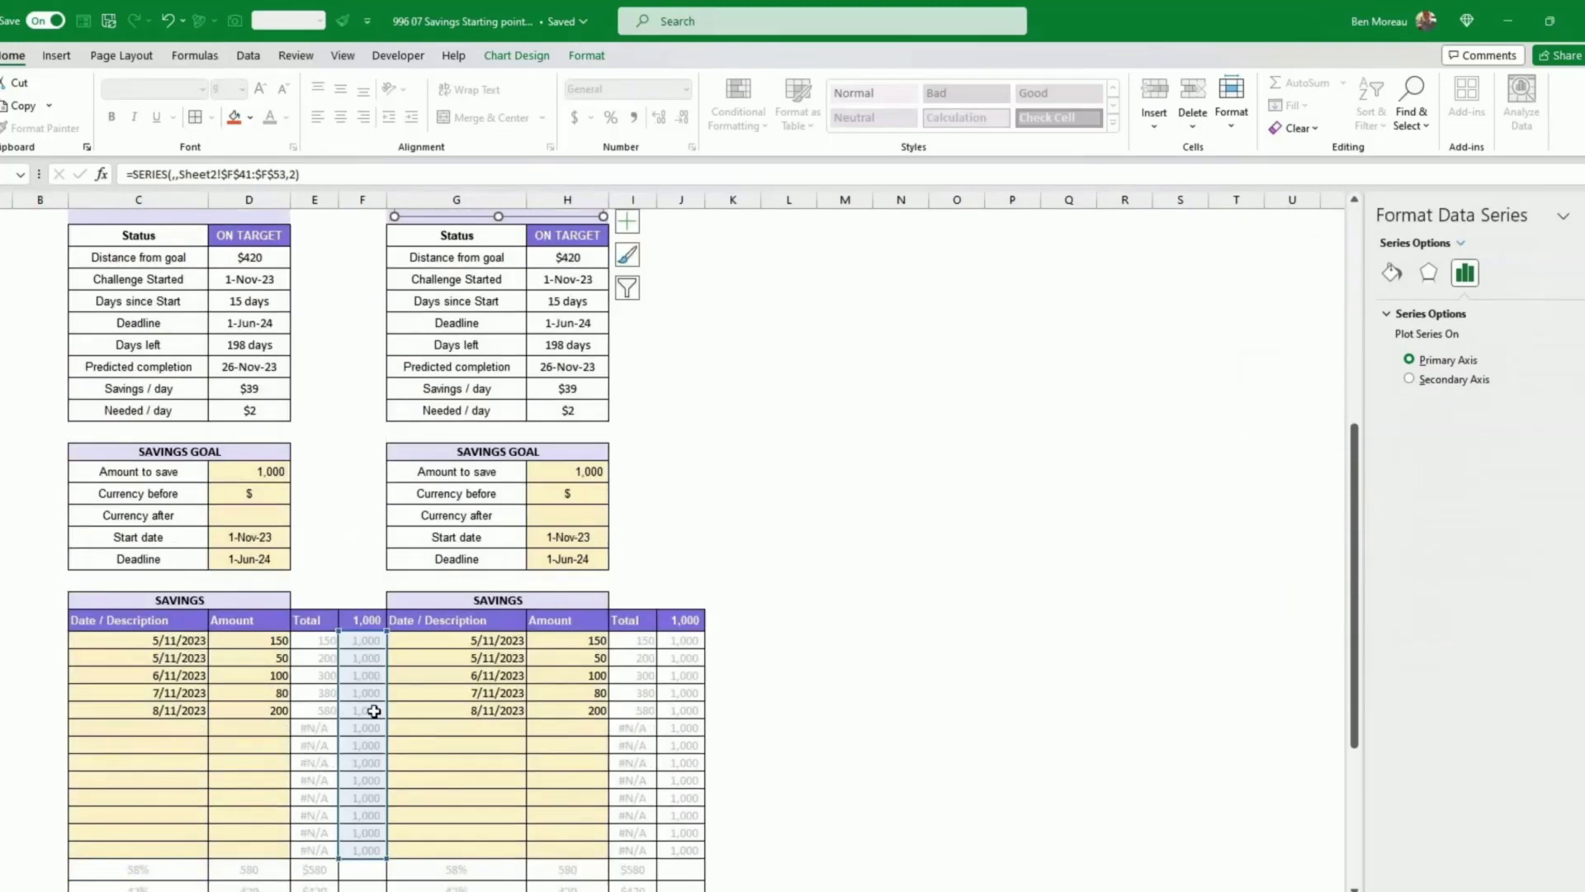
pyautogui.moveTo(374, 711); pyautogui.dragTo(454, 711)
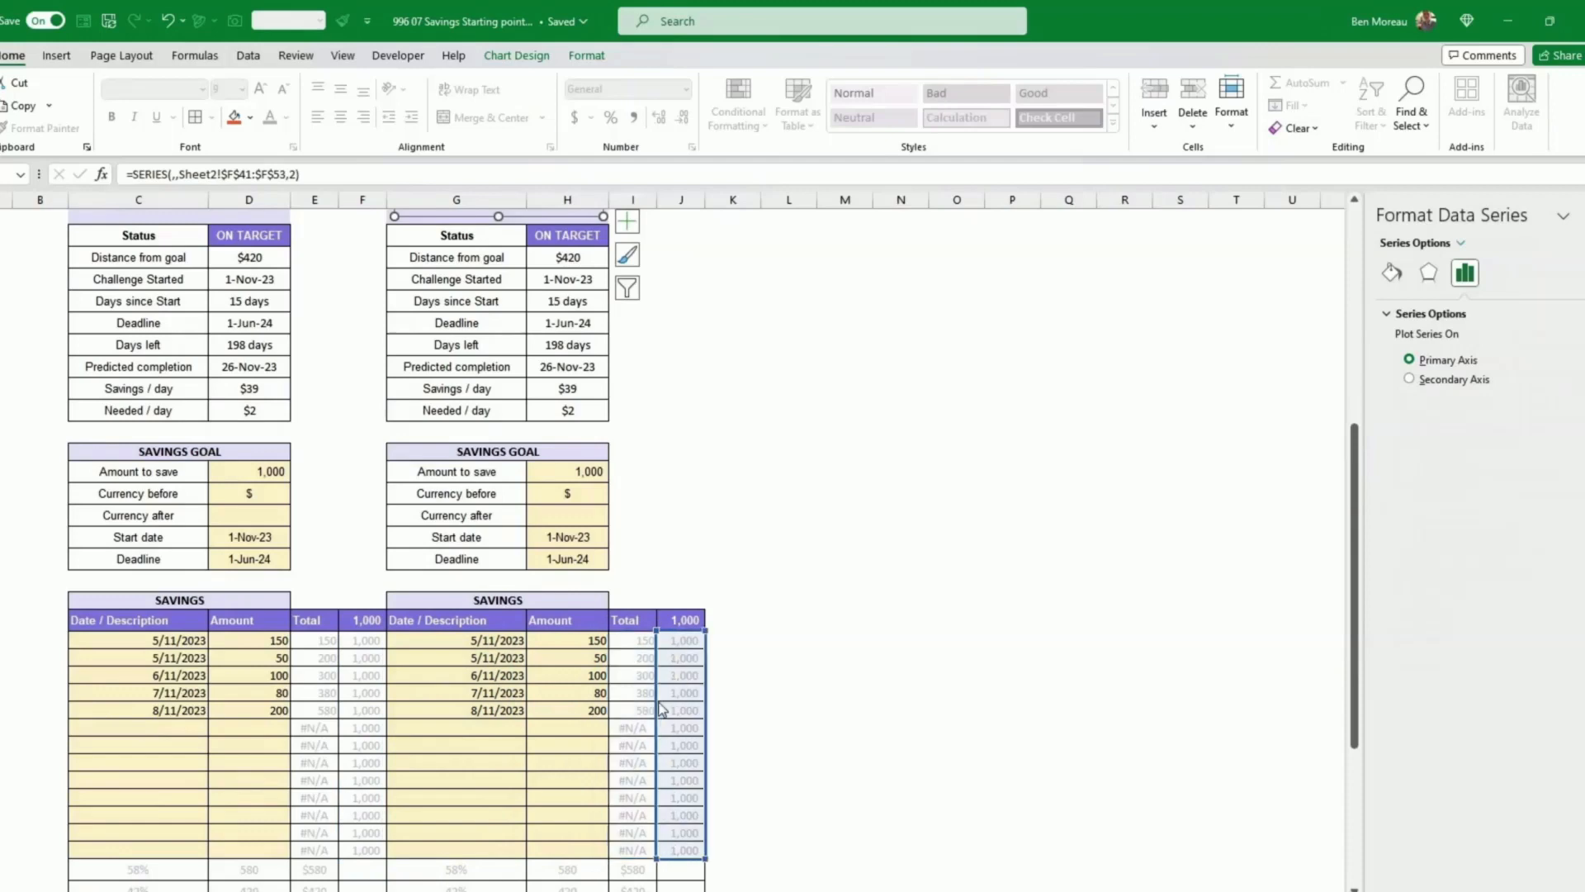
pyautogui.click(743, 642)
pyautogui.scroll(5, 750, 627)
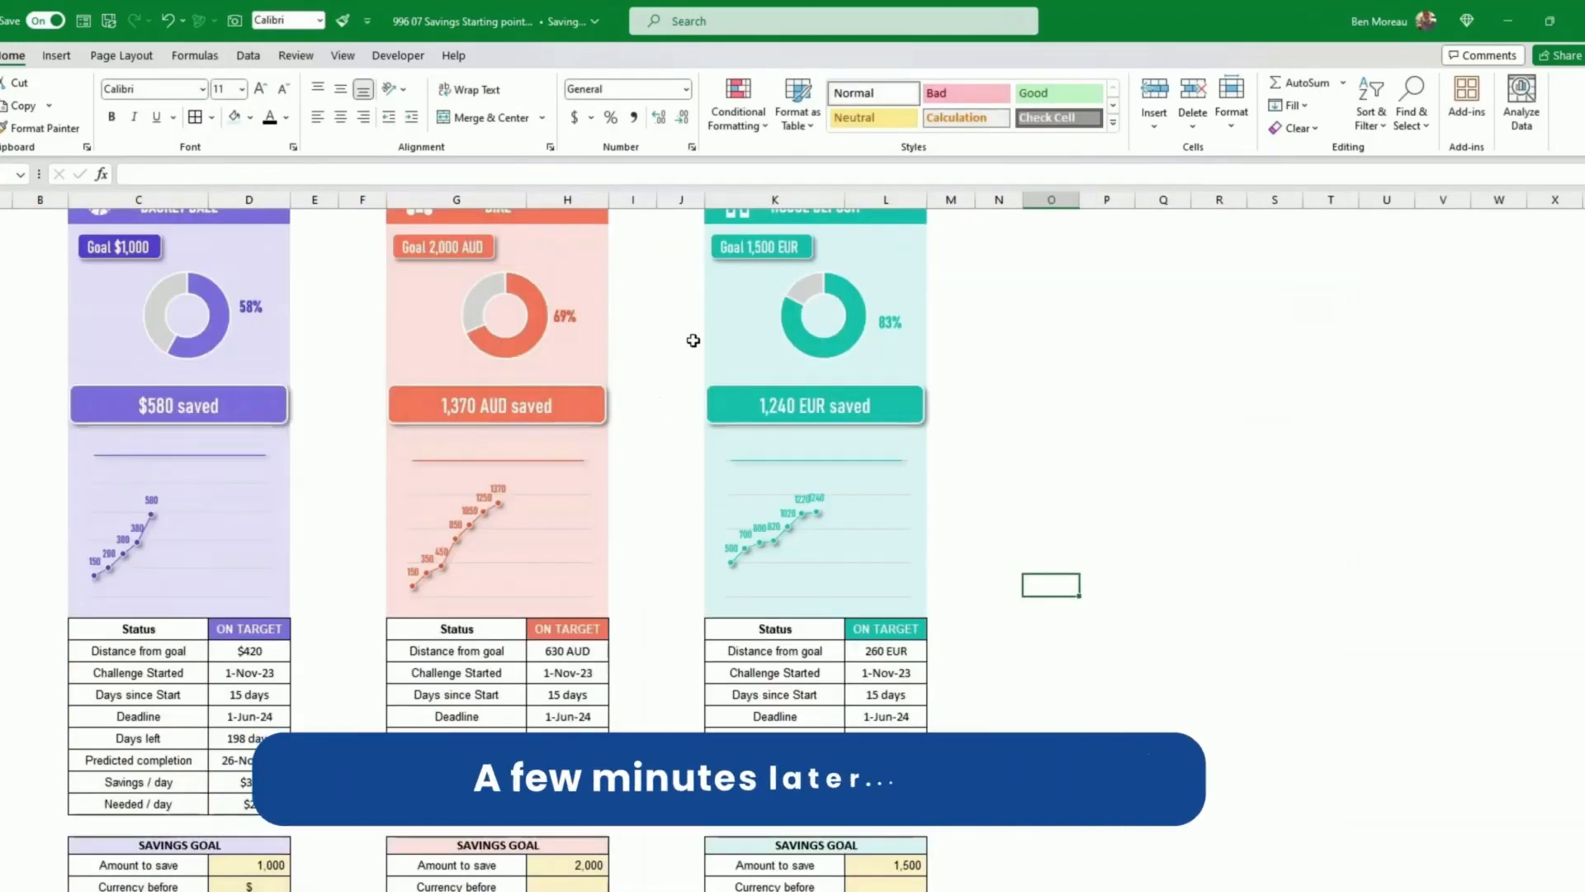
# Step: Review the three finished trackers and their working area formulas
pyautogui.scroll(1, 1103, 526)
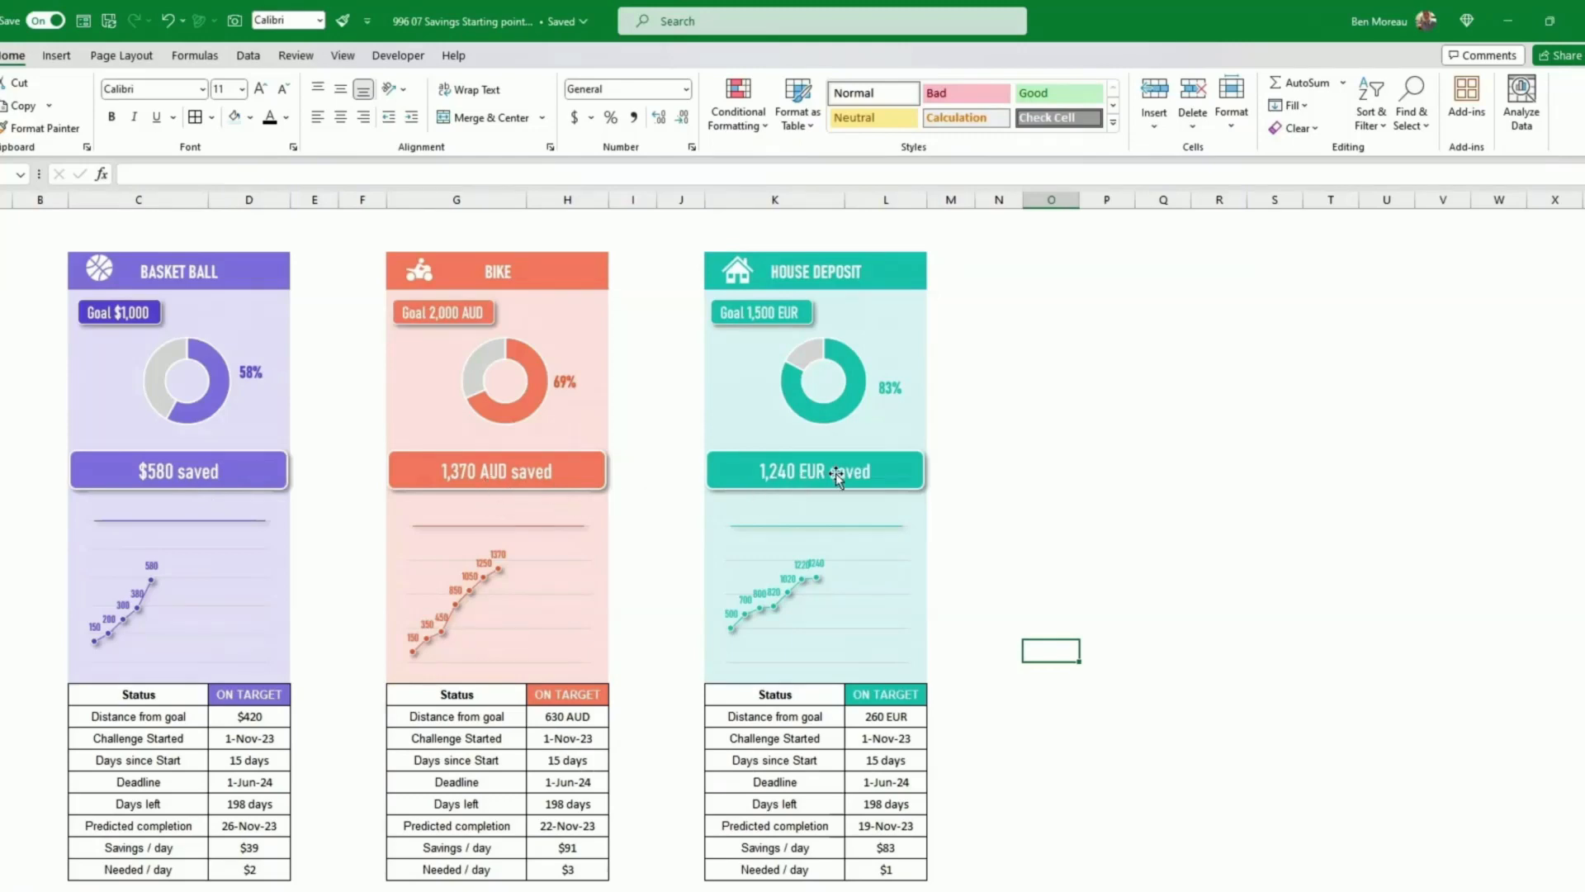
pyautogui.click(999, 562)
pyautogui.scroll(-3, 1011, 560)
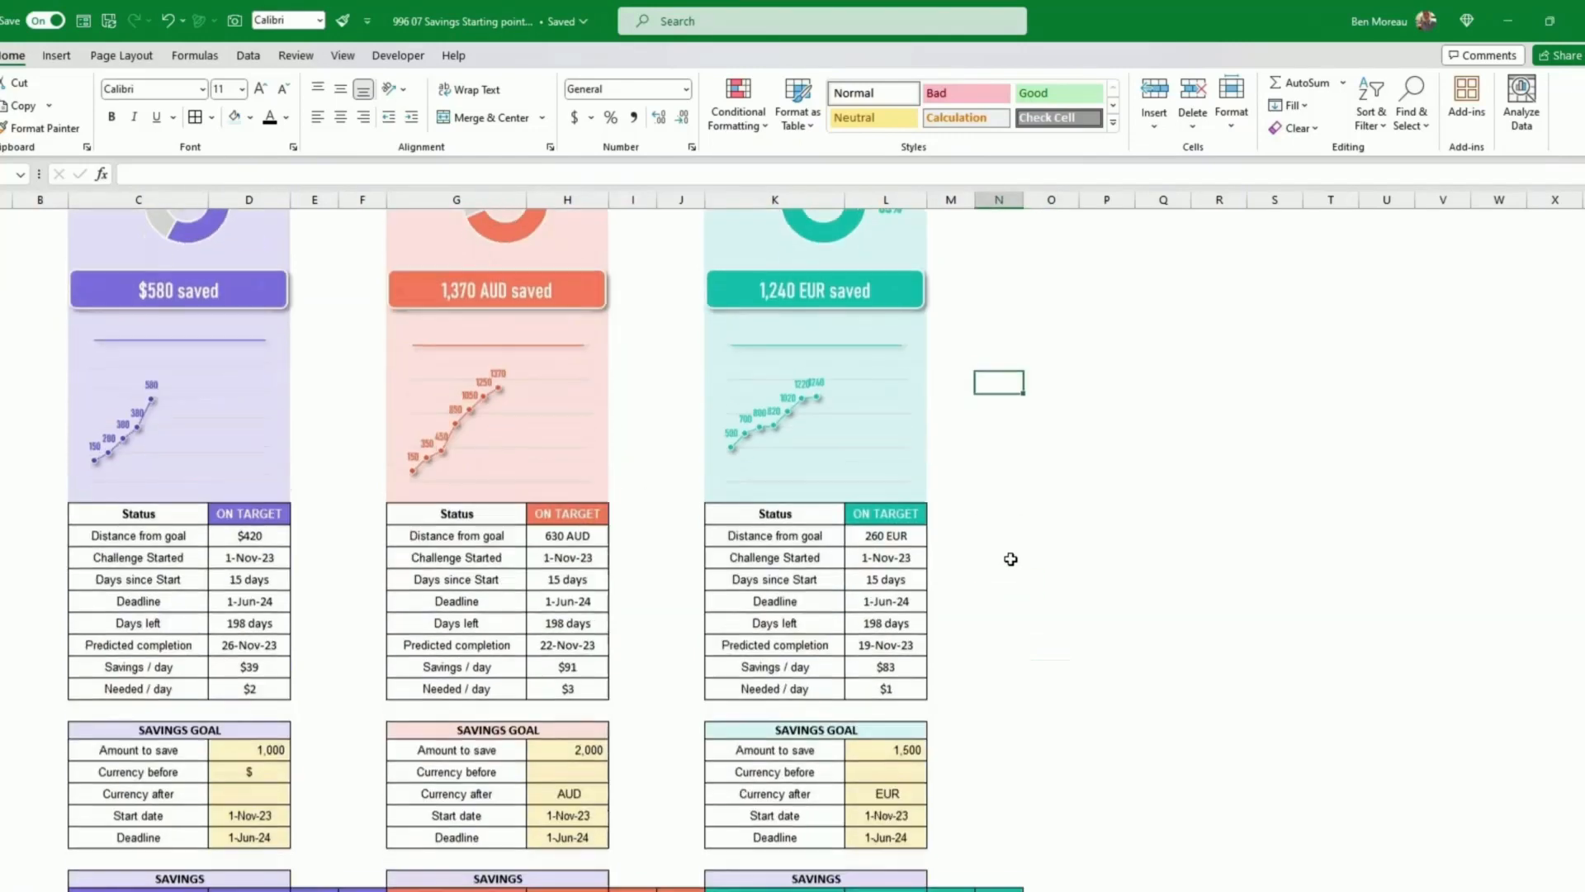
pyautogui.scroll(-8, 1011, 559)
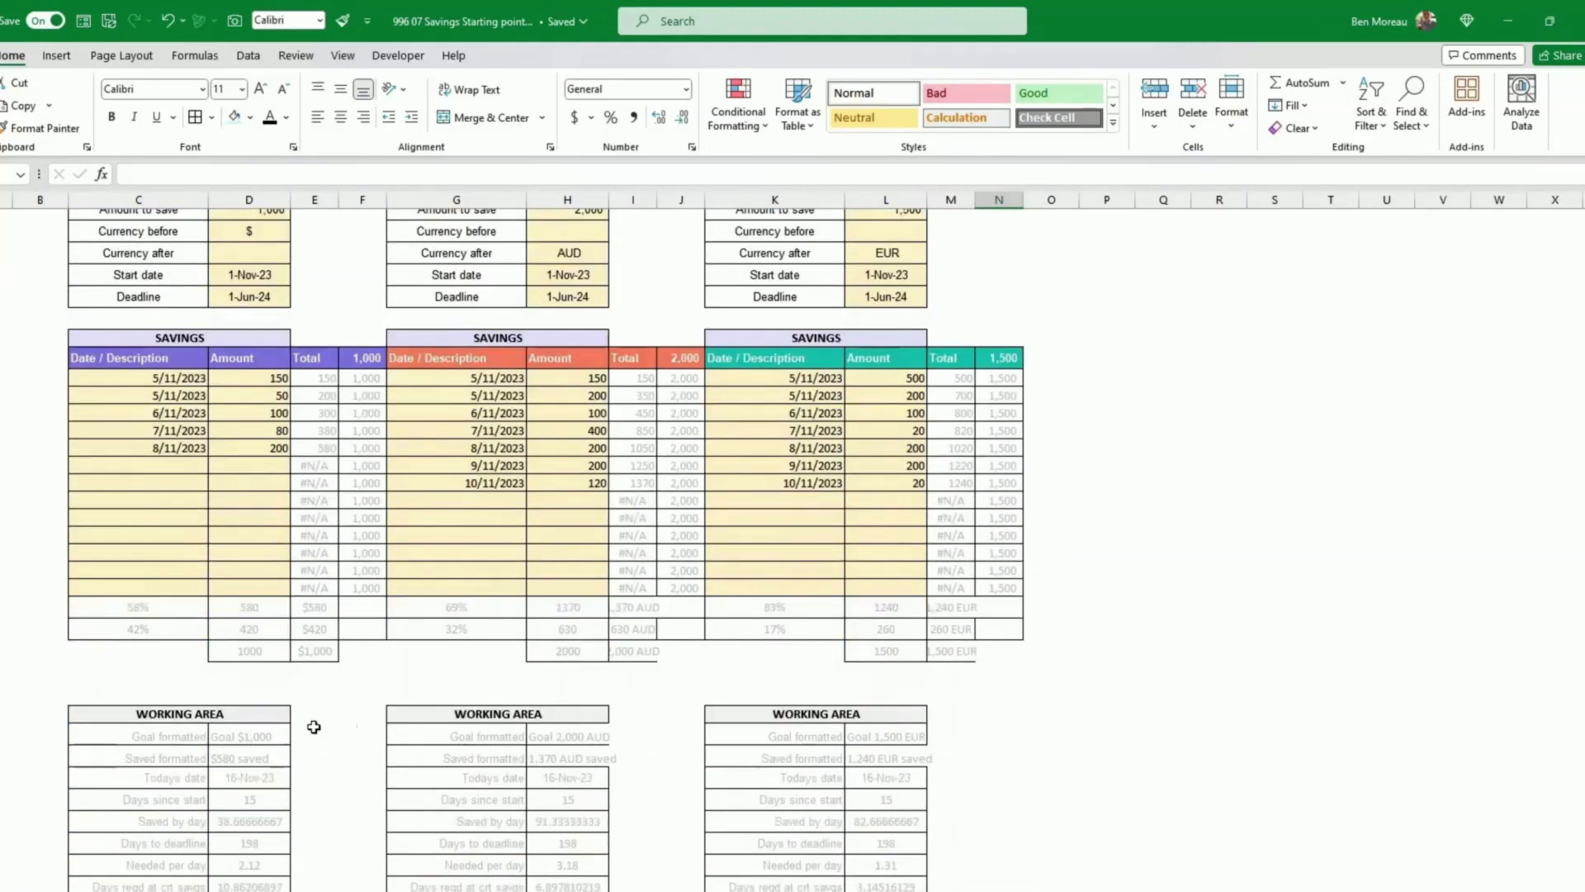
pyautogui.click(263, 736)
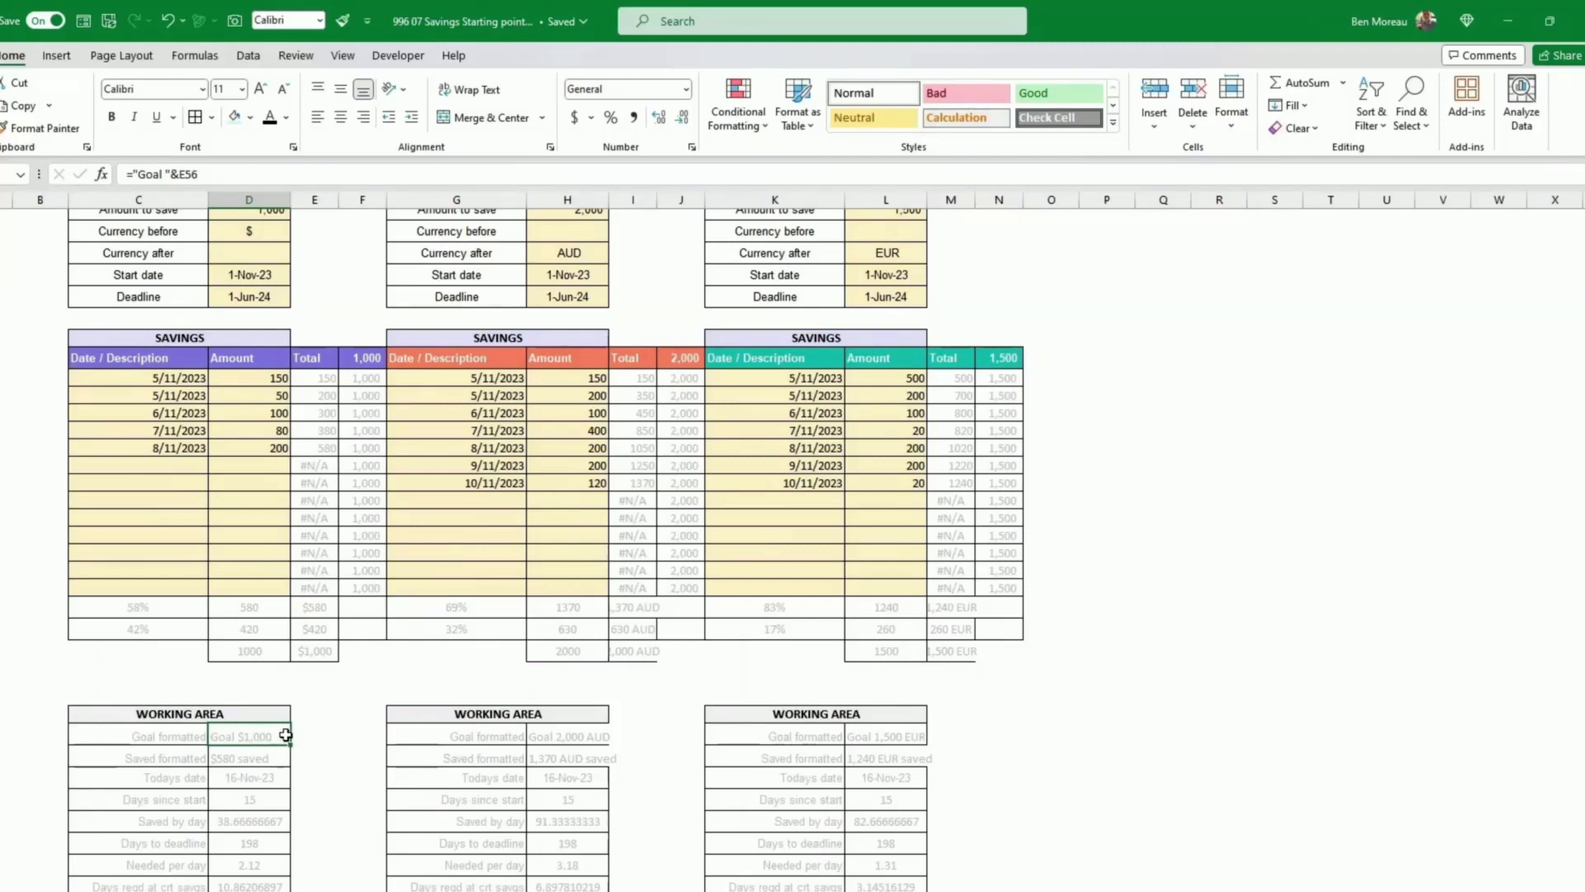
pyautogui.scroll(1, 285, 735)
pyautogui.click(320, 673)
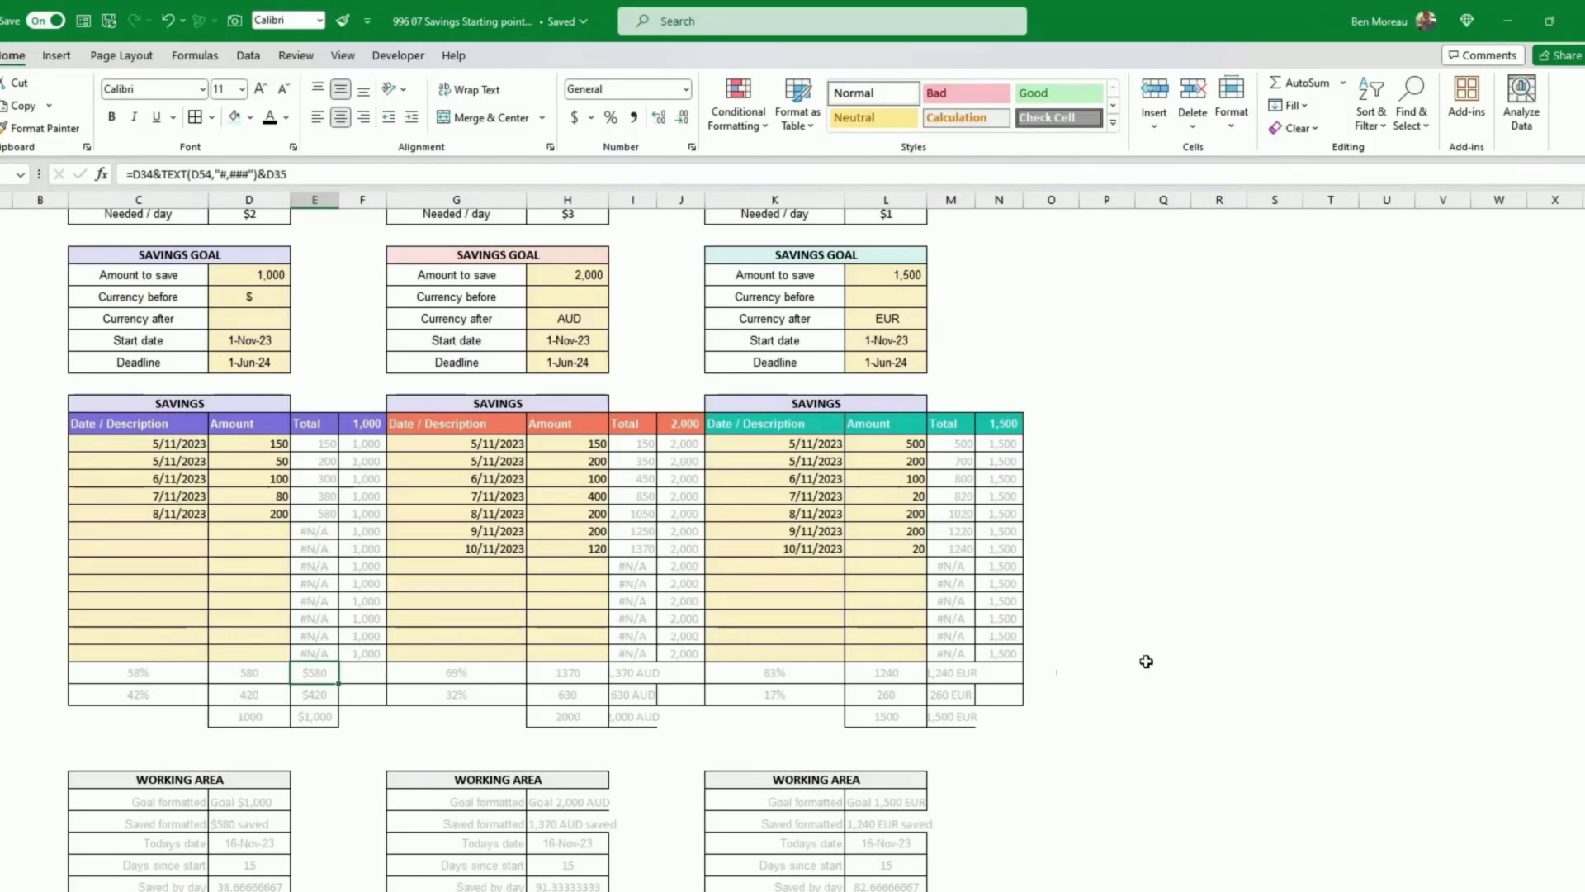
pyautogui.click(1118, 747)
pyautogui.scroll(6, 1118, 739)
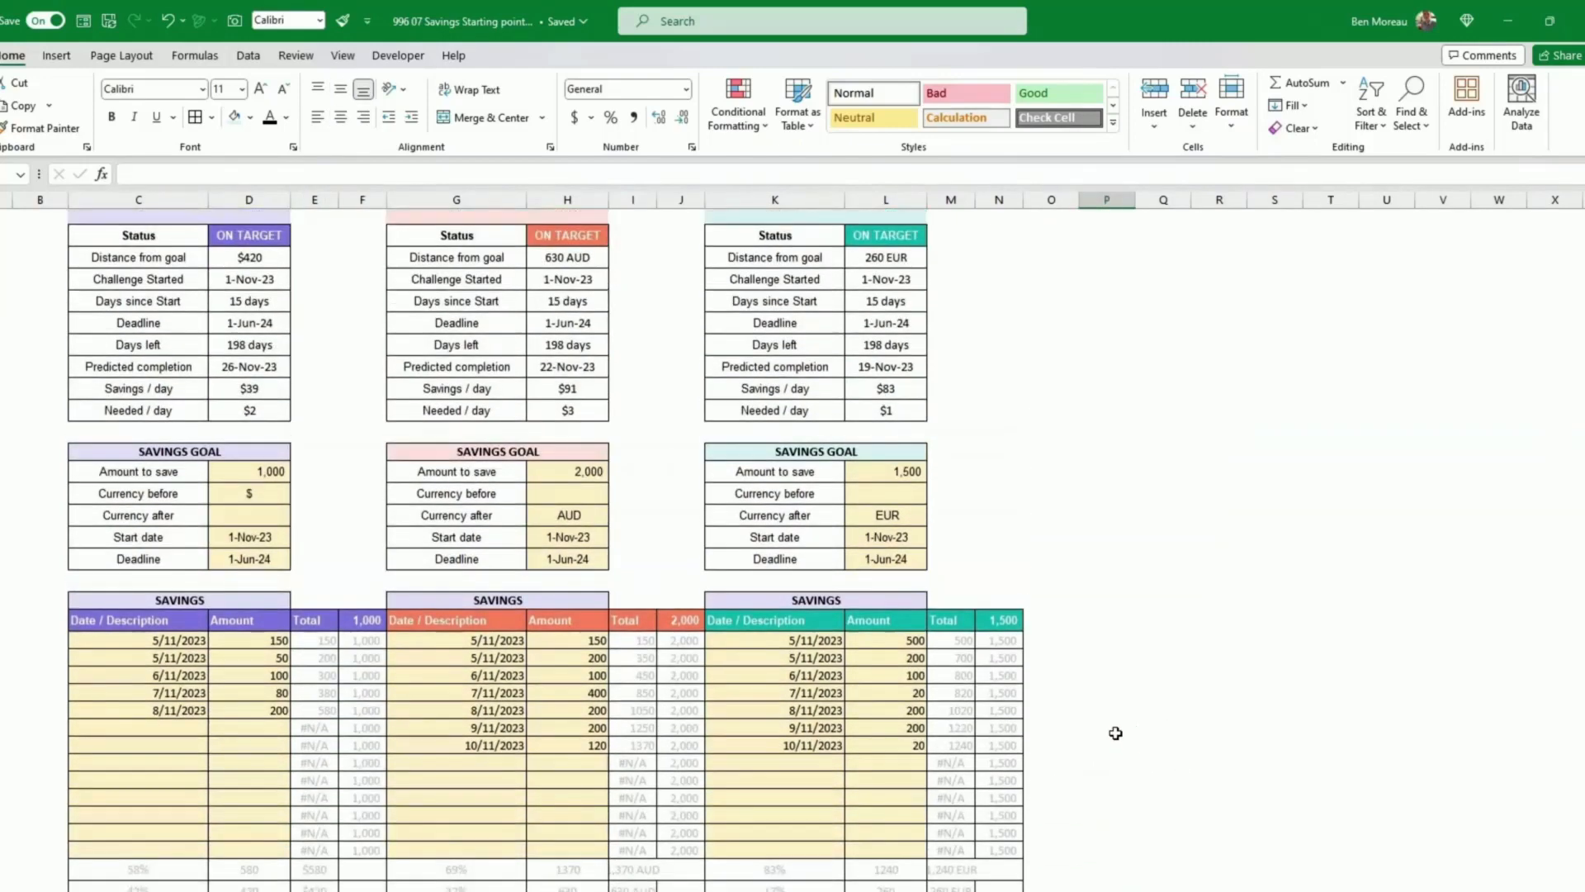
pyautogui.scroll(5, 1116, 732)
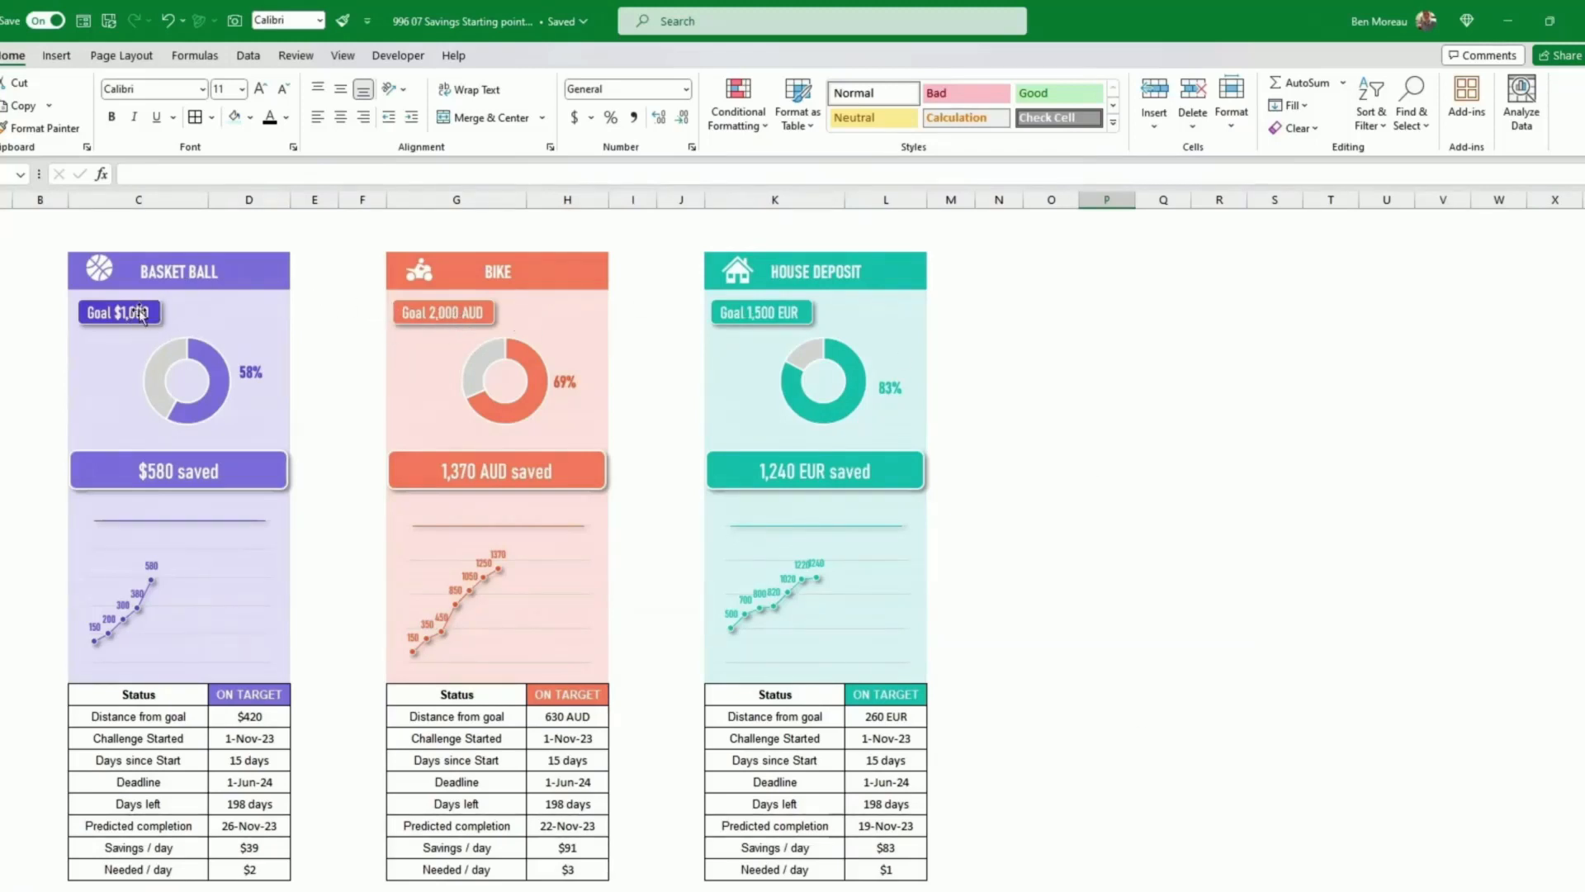
pyautogui.scroll(-2, 386, 639)
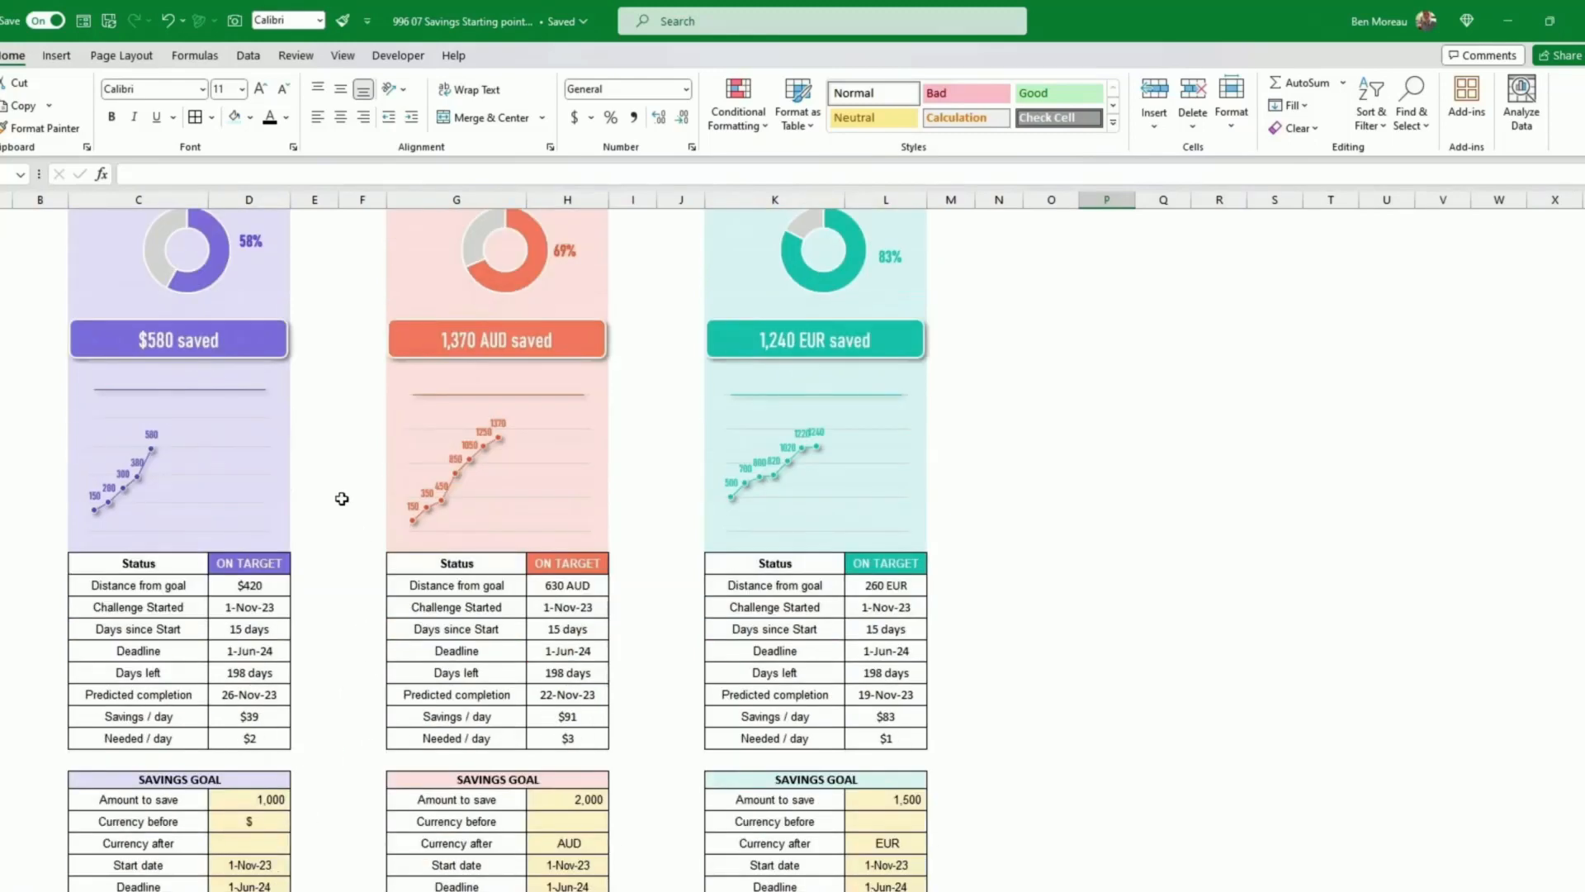
pyautogui.scroll(2, 353, 404)
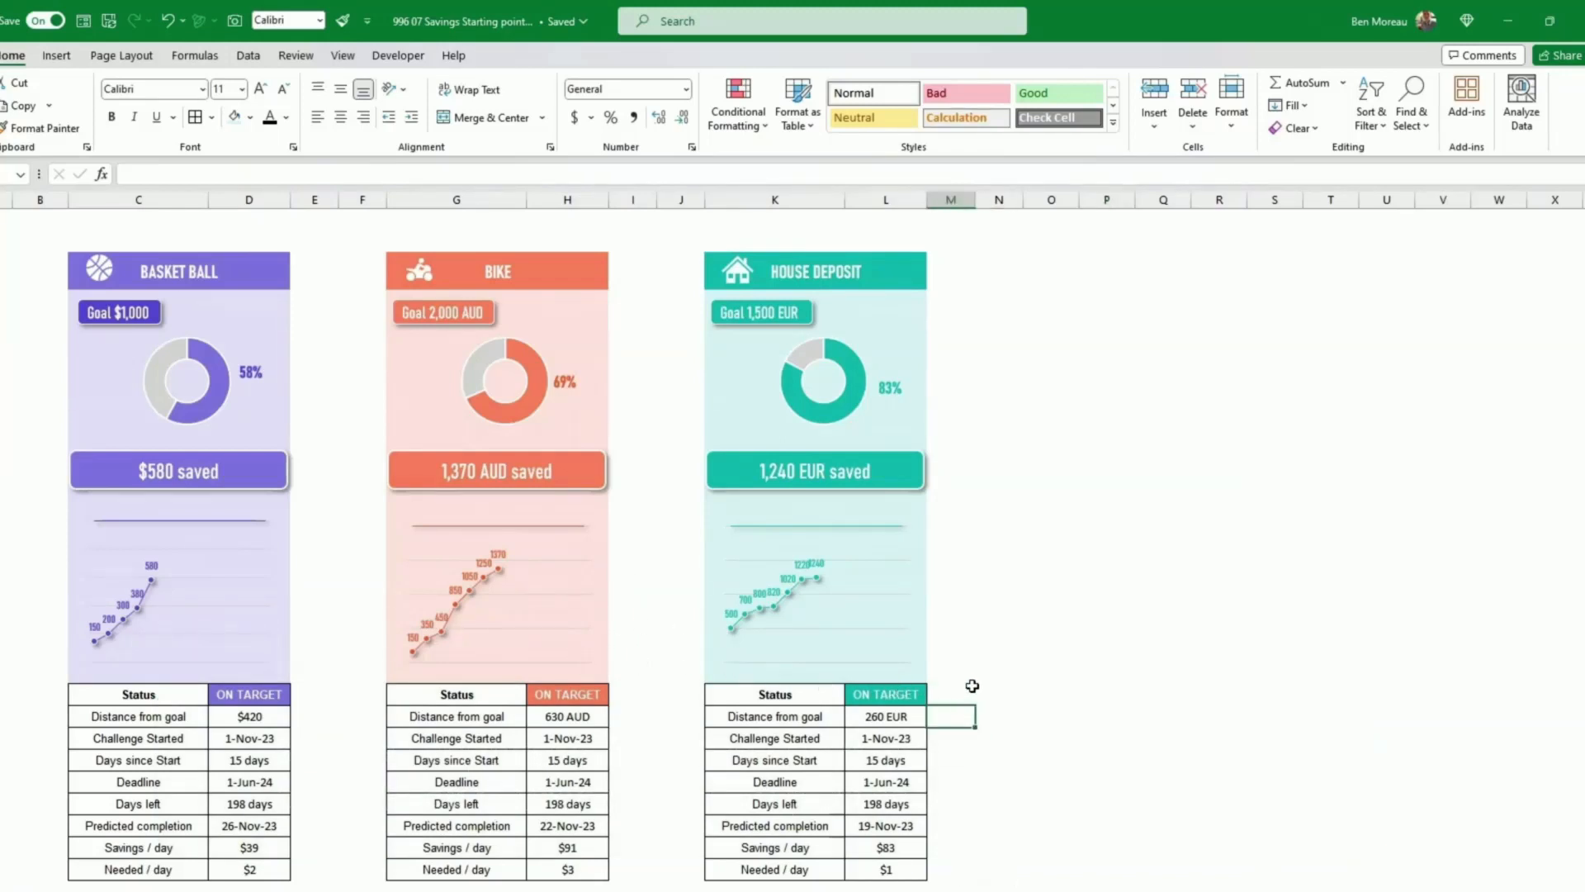
# Step: Narrow the spacer columns between the three trackers
pyautogui.click(999, 519)
pyautogui.click(323, 199)
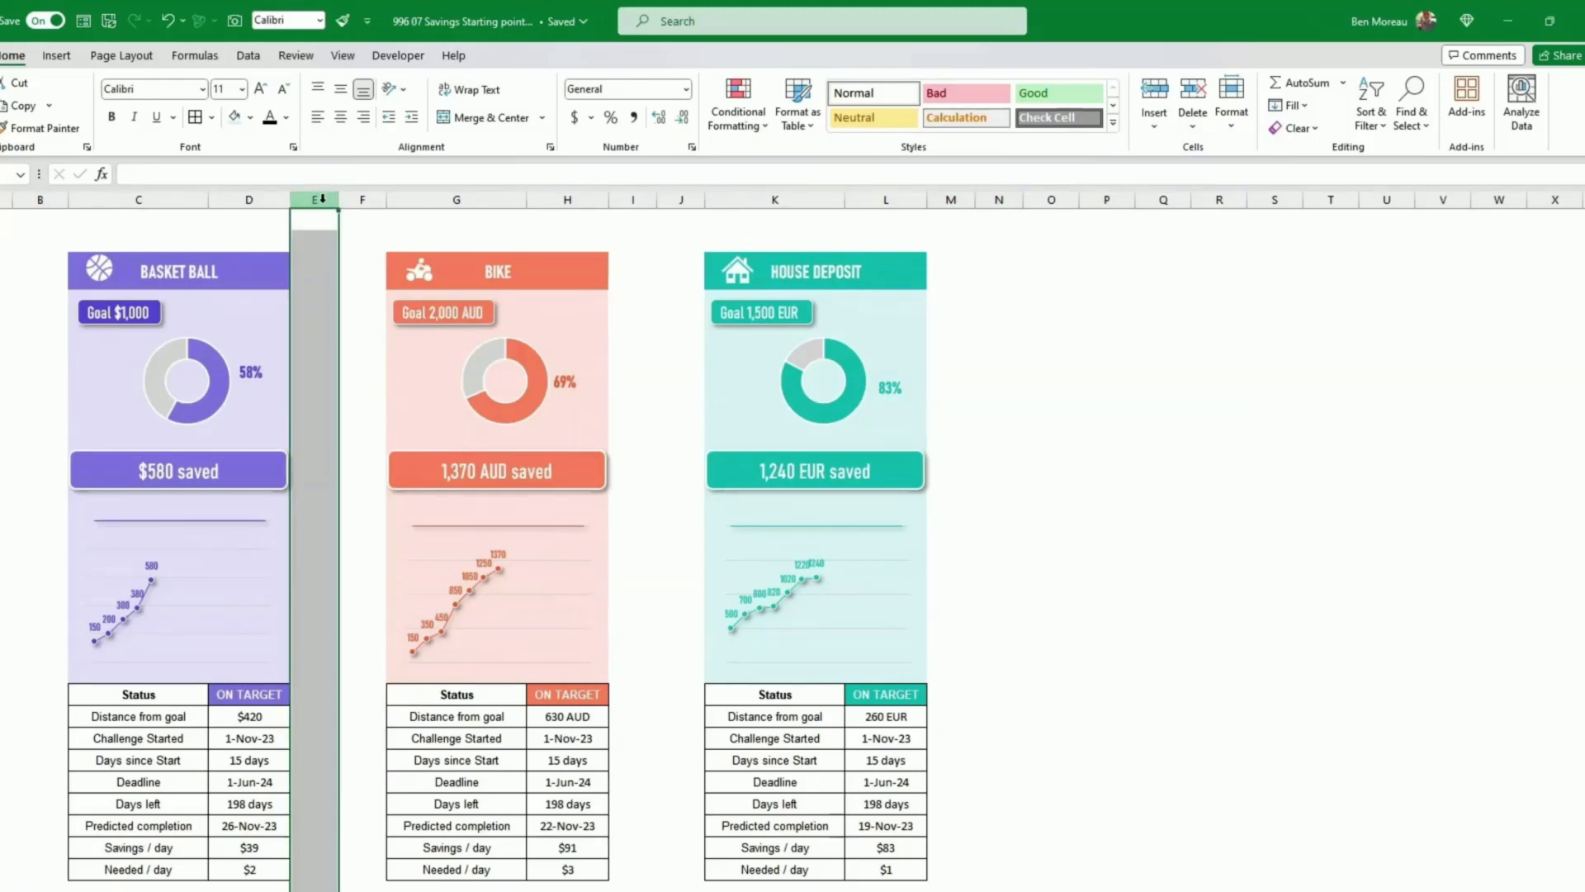
pyautogui.moveTo(369, 199); pyautogui.dragTo(310, 207)
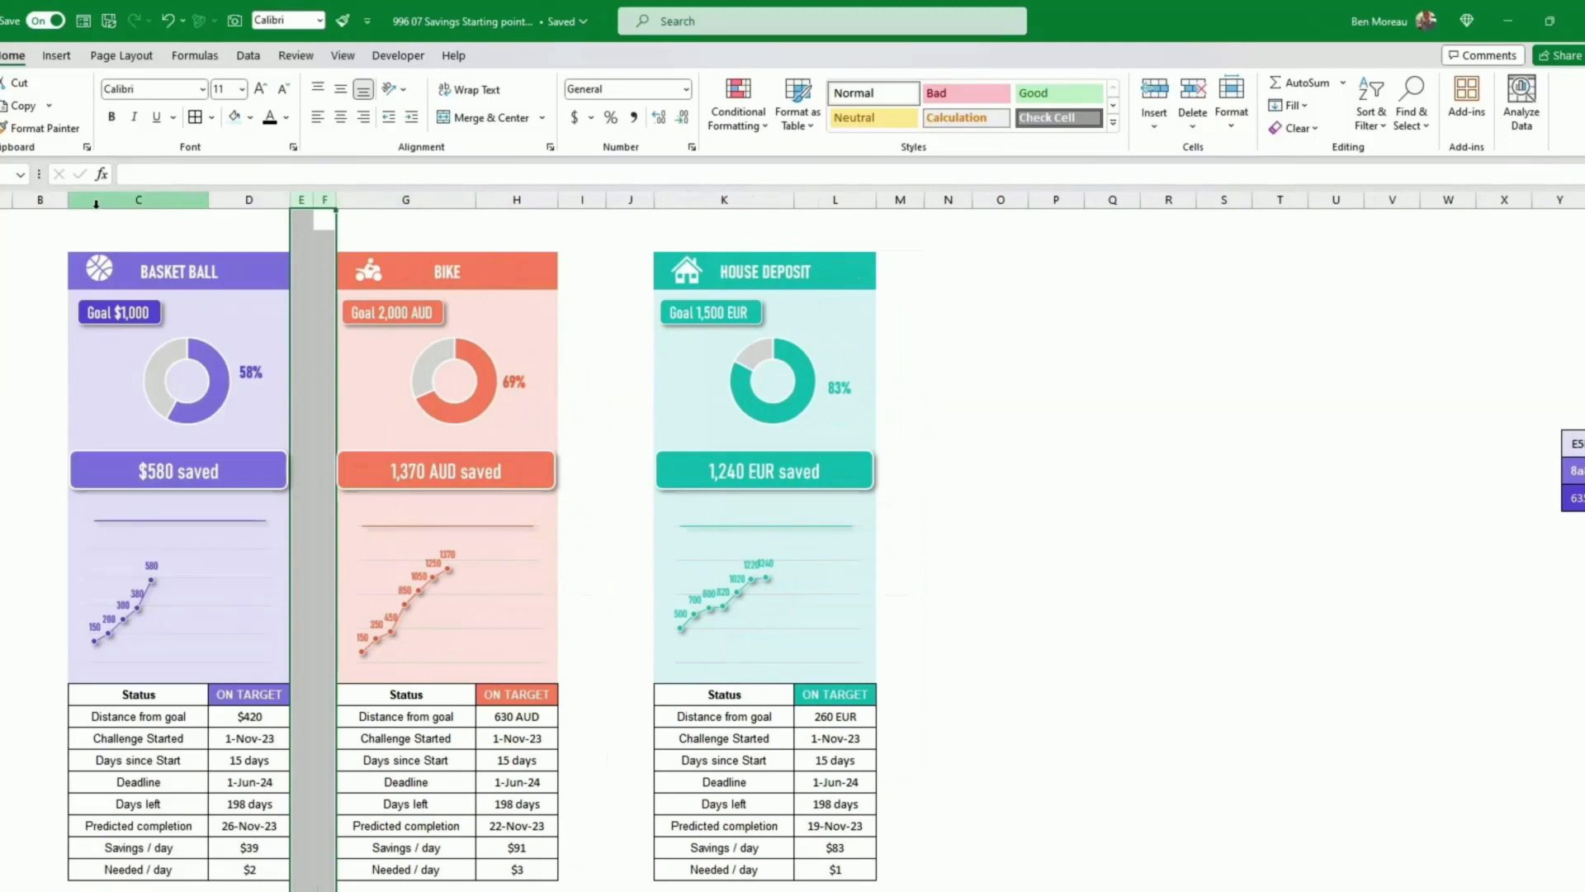
pyautogui.moveTo(582, 199)
pyautogui.mouseDown()
pyautogui.moveTo(636, 203)
pyautogui.moveTo(609, 203)
pyautogui.mouseUp()
pyautogui.click(980, 363)
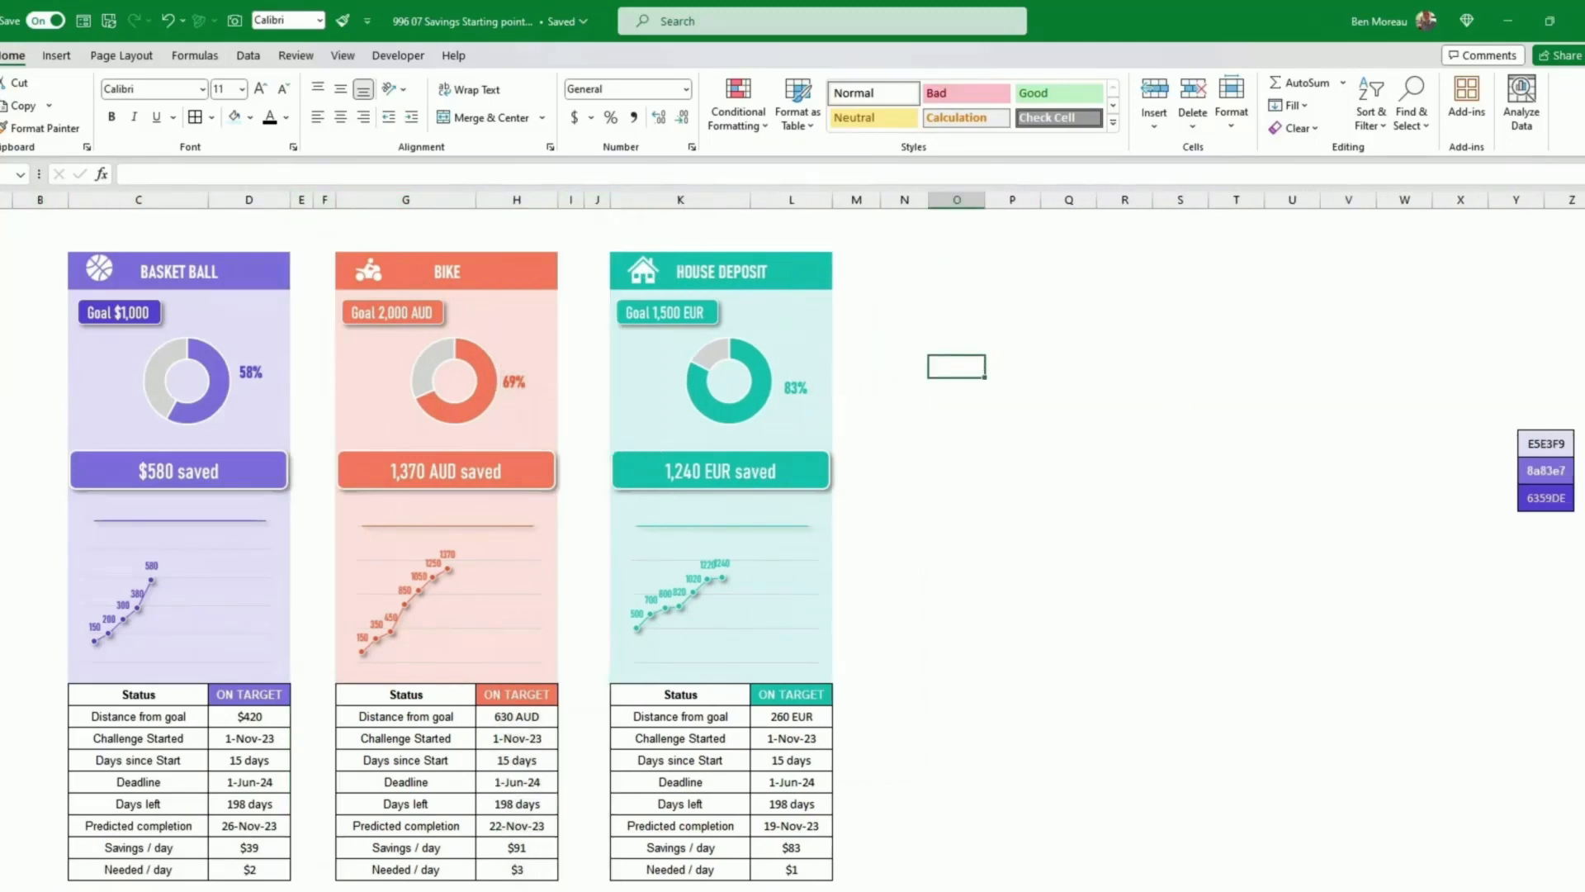
pyautogui.click(1565, 549)
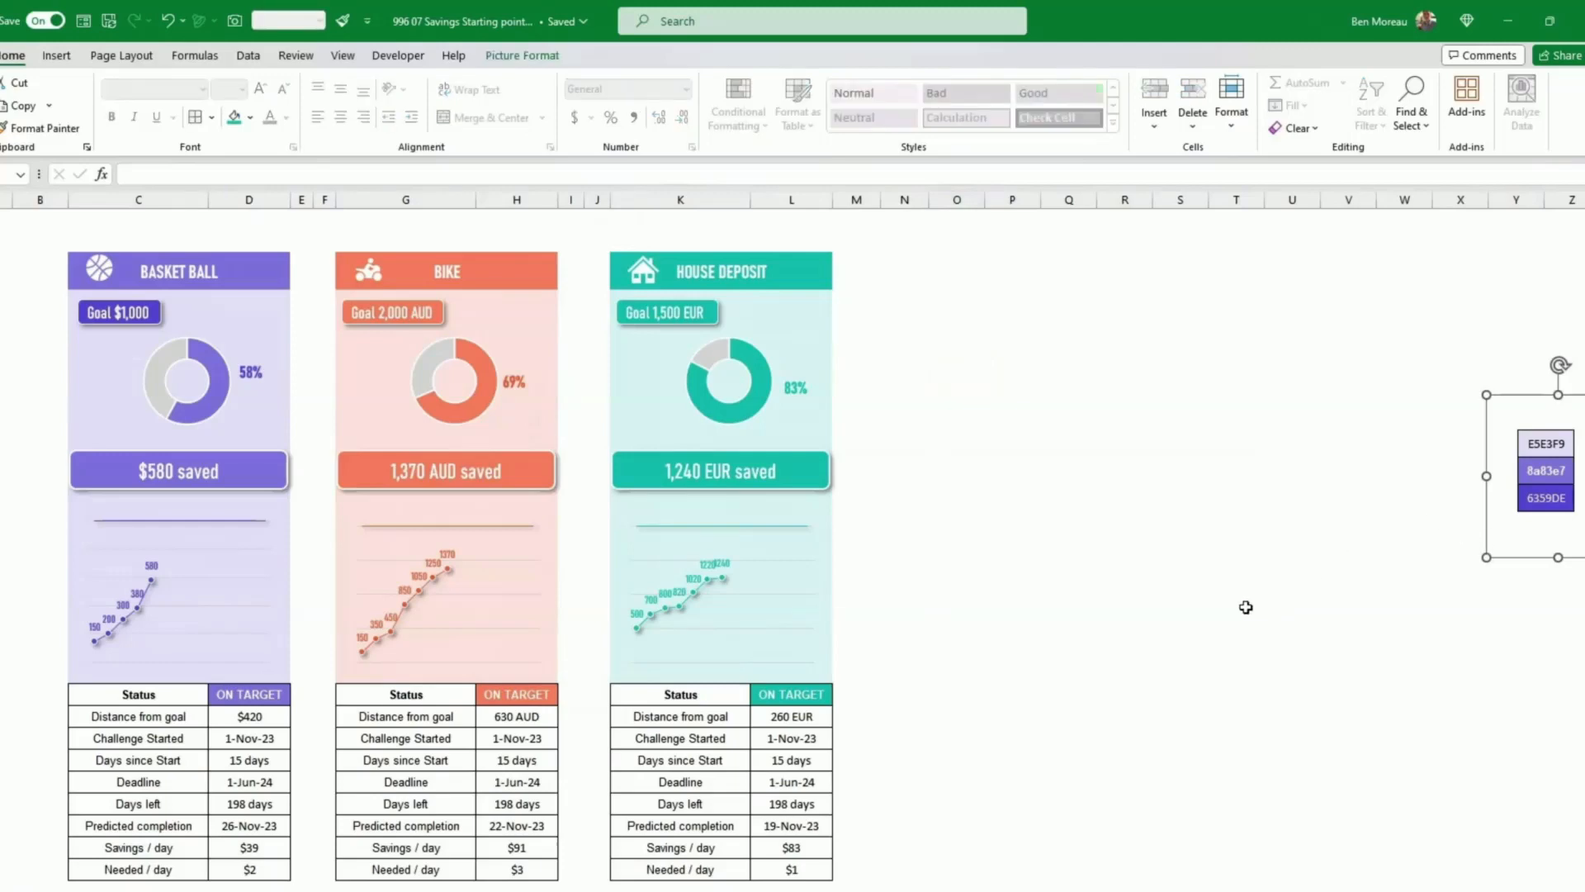
pyautogui.scroll(-10, 1246, 607)
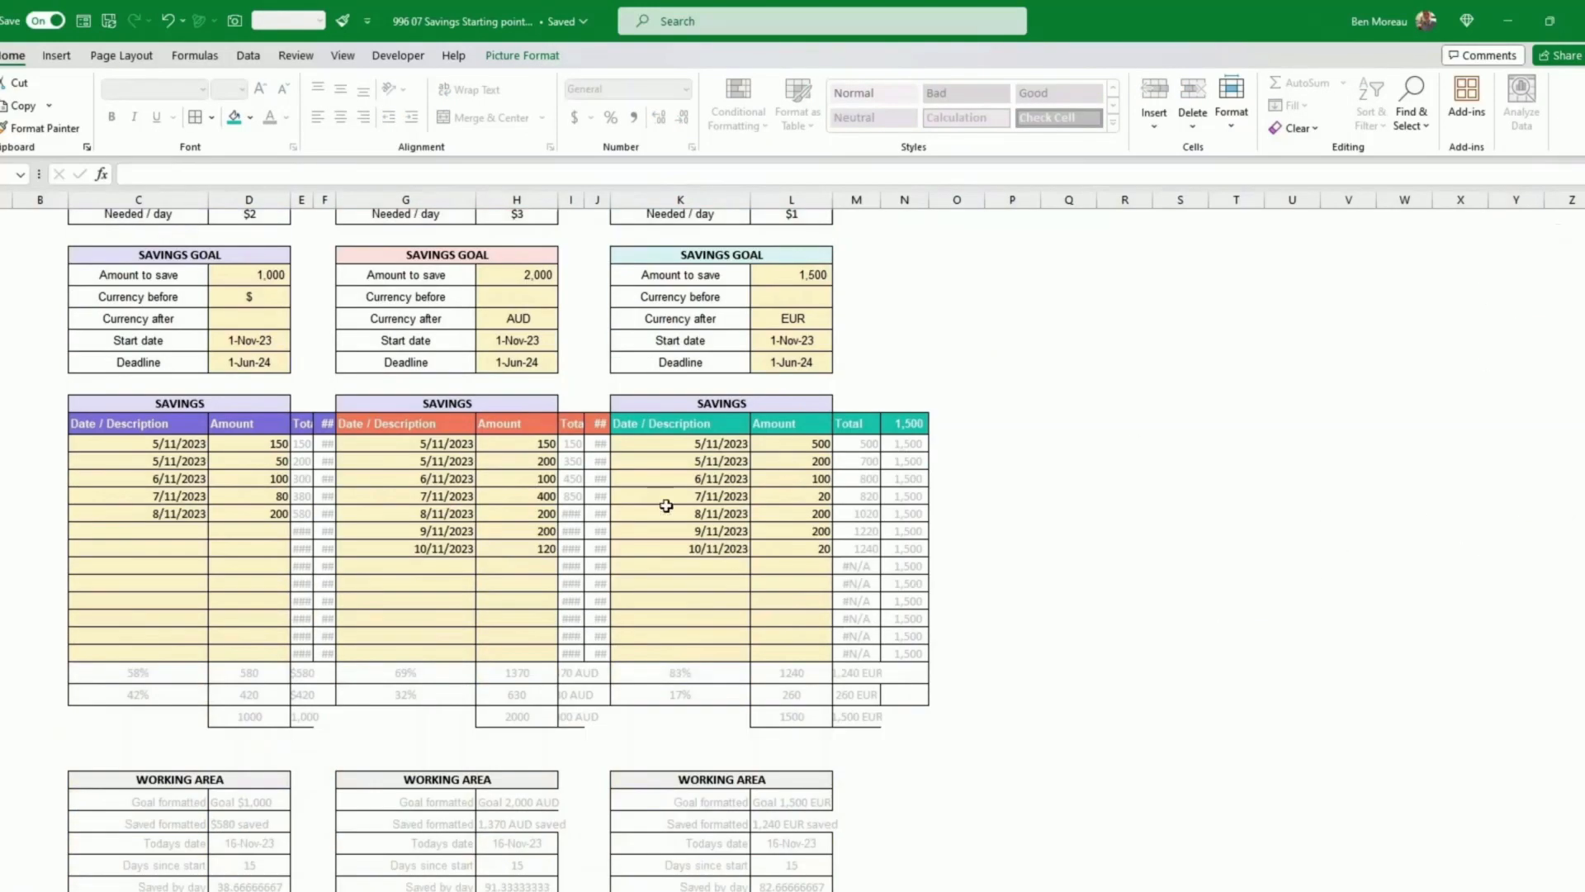
pyautogui.scroll(9, 1083, 612)
pyautogui.scroll(2, 1088, 601)
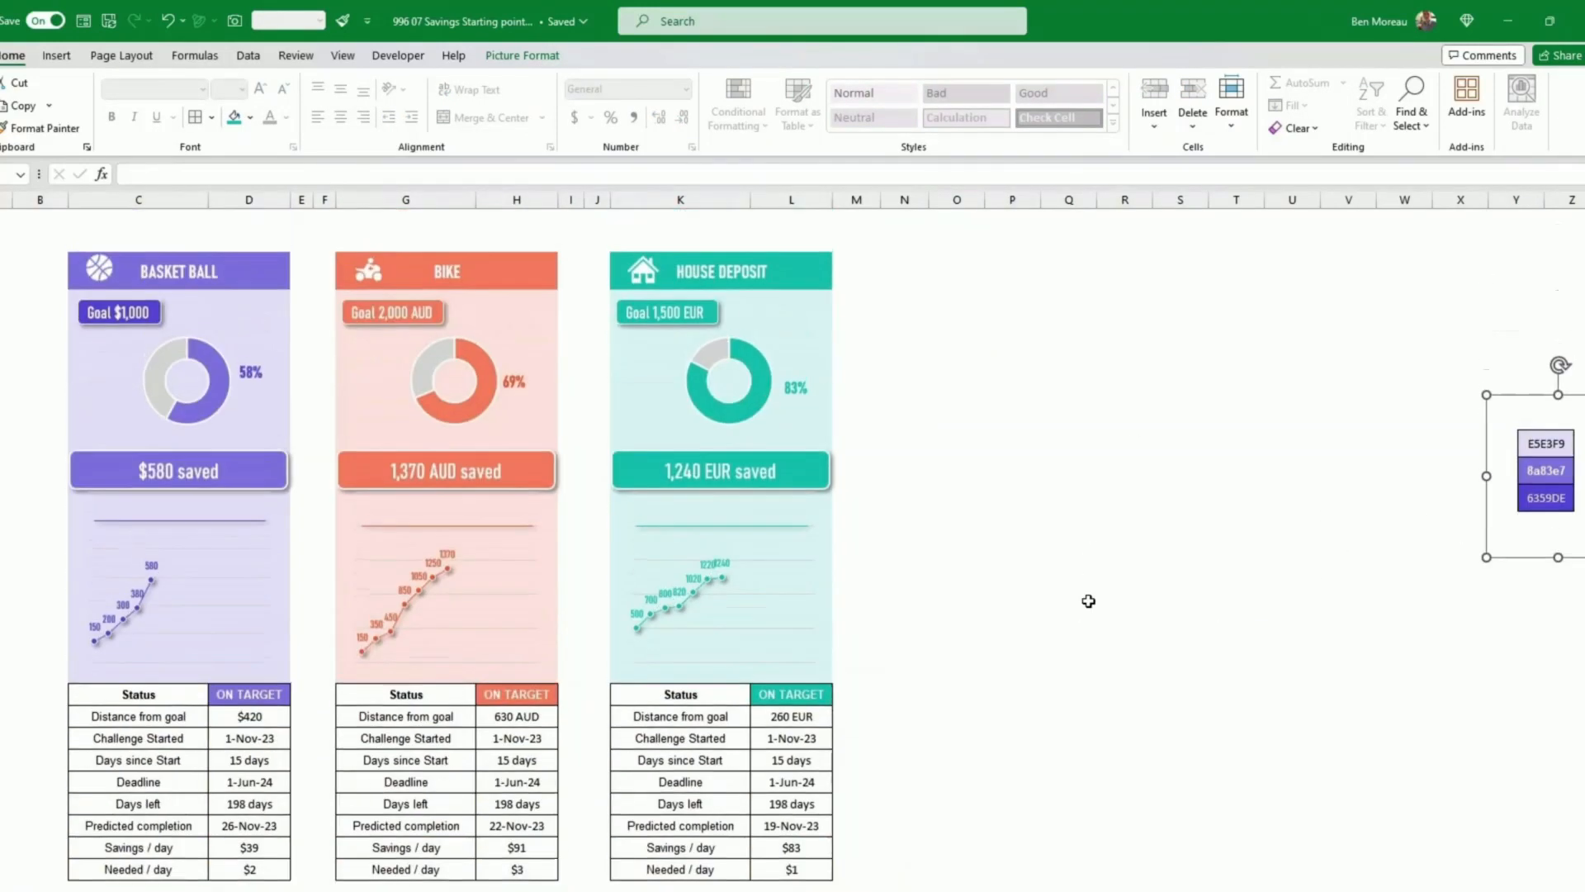